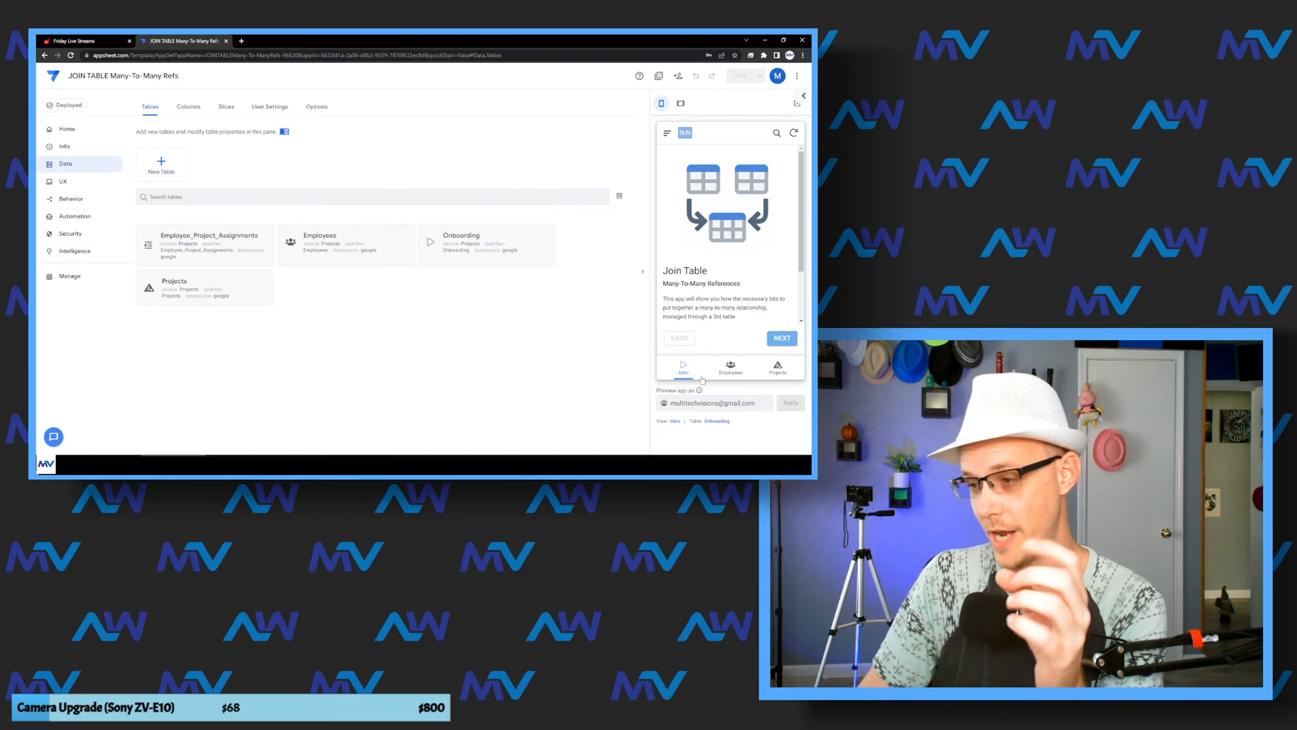
Step: Open the first employee's detail record from the Employees view of the app preview
click(732, 374)
click(736, 166)
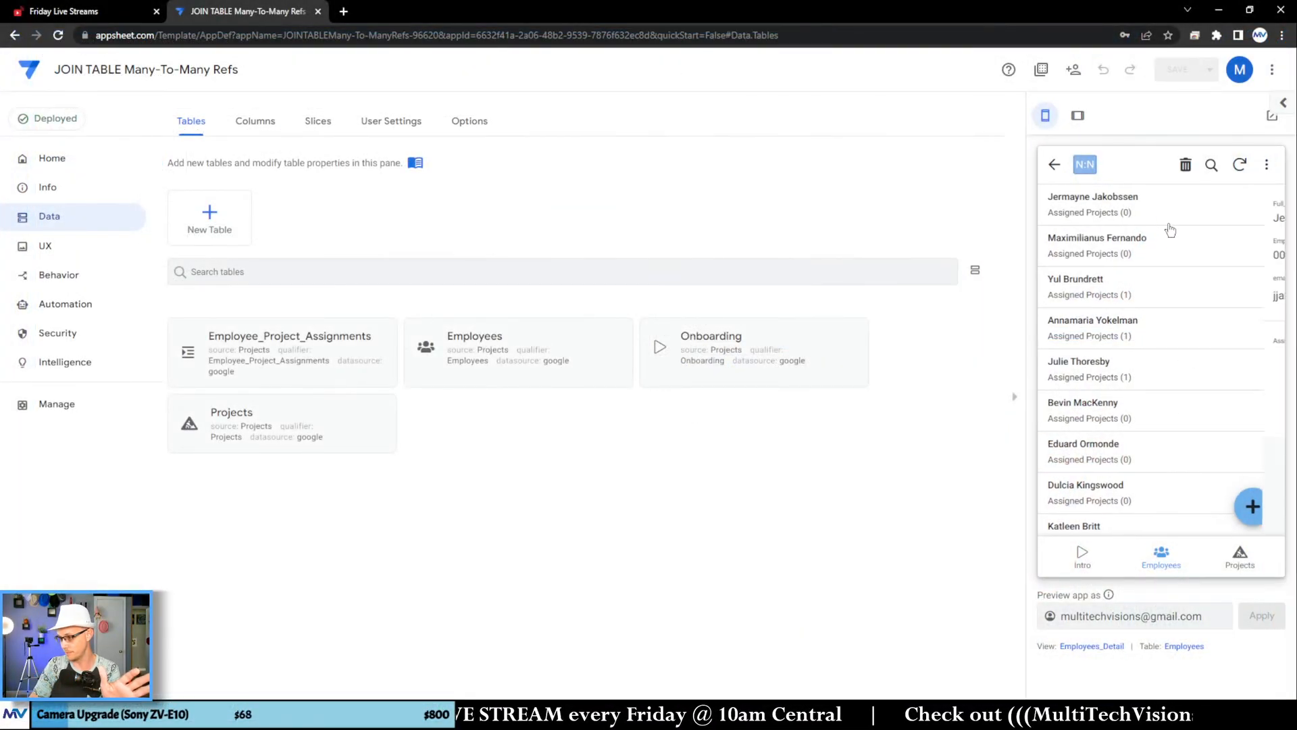
click(1243, 495)
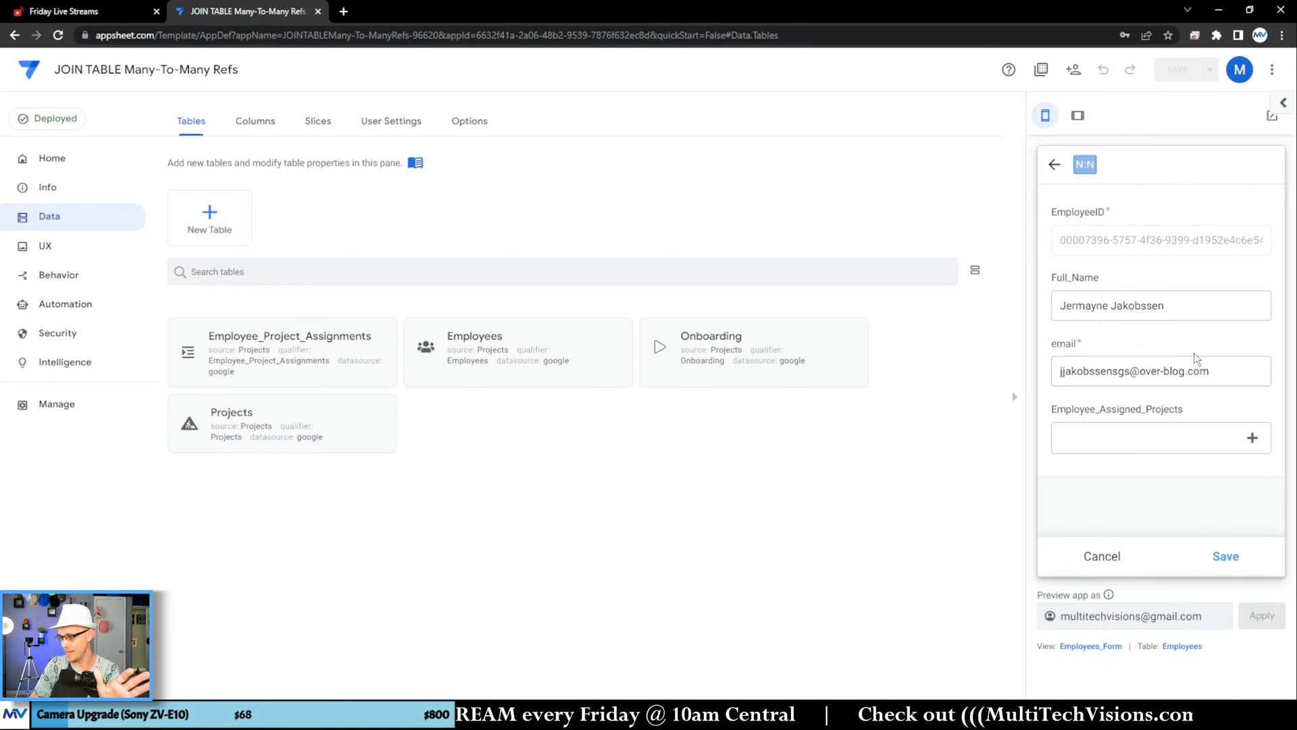
click(1115, 451)
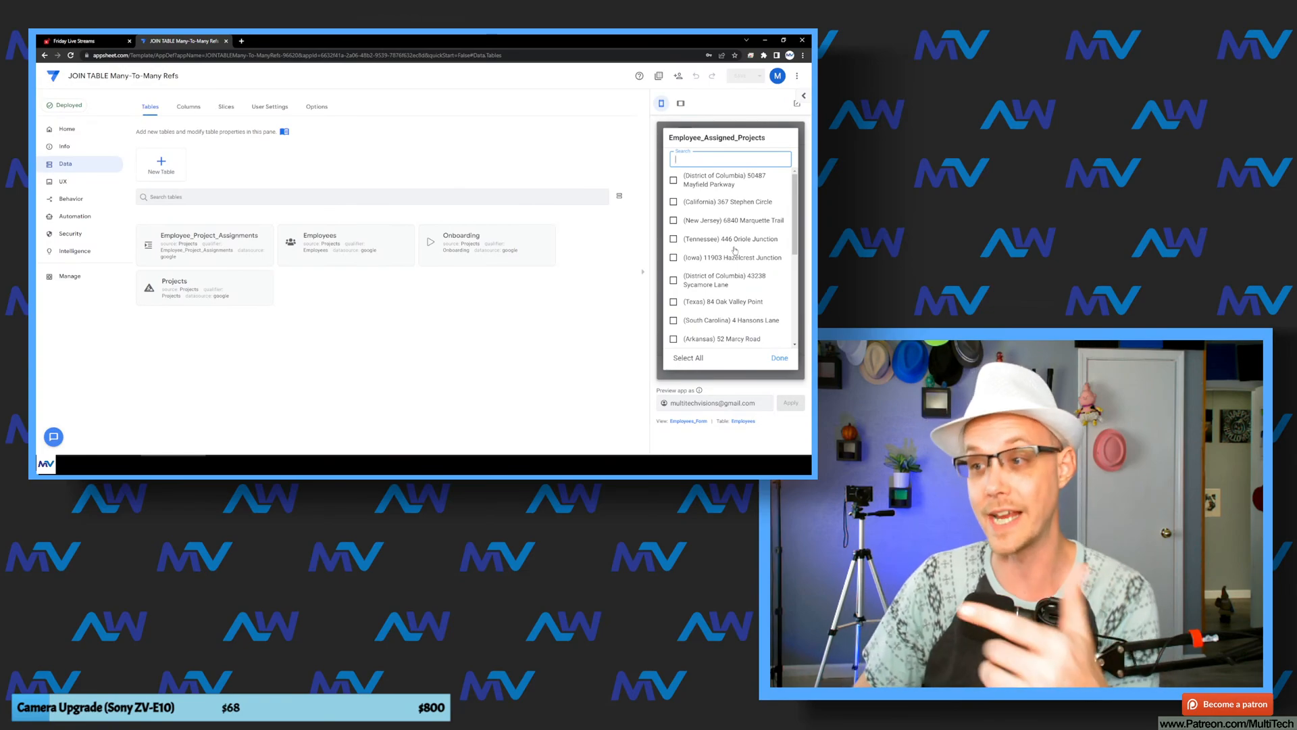
click(681, 202)
click(682, 221)
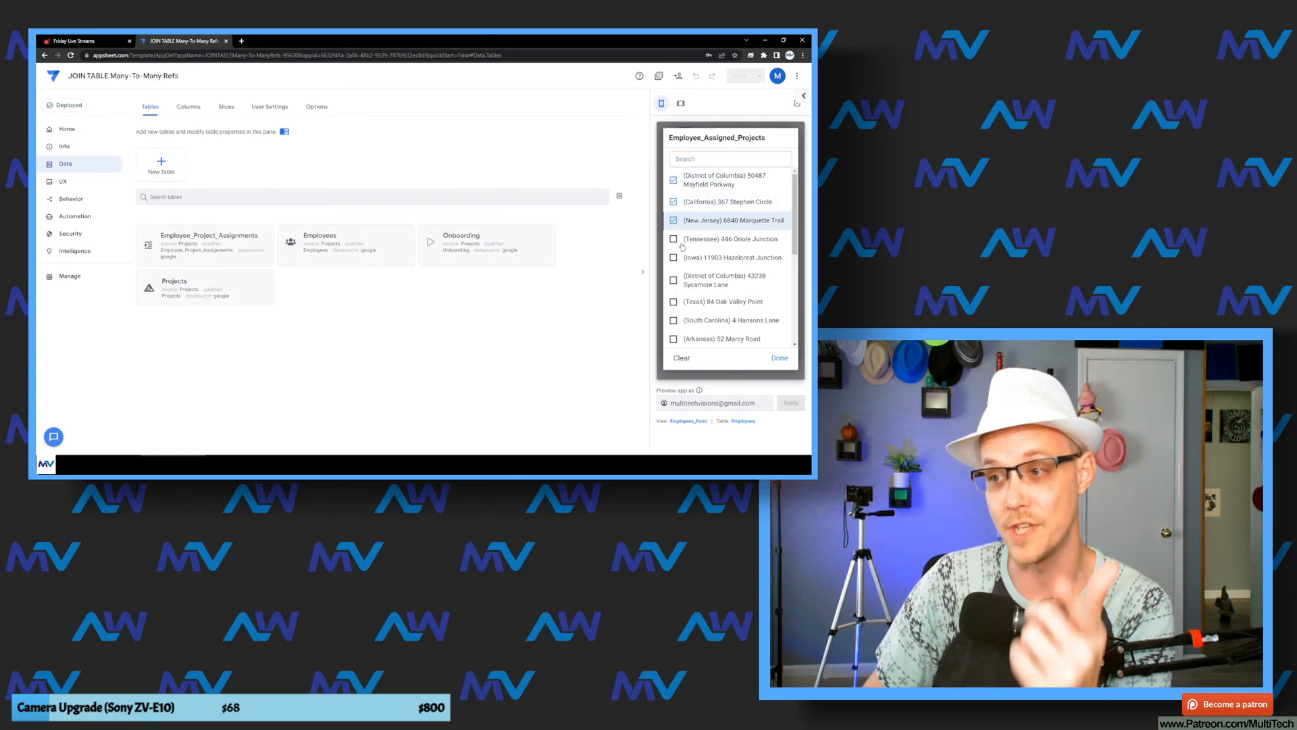
click(682, 240)
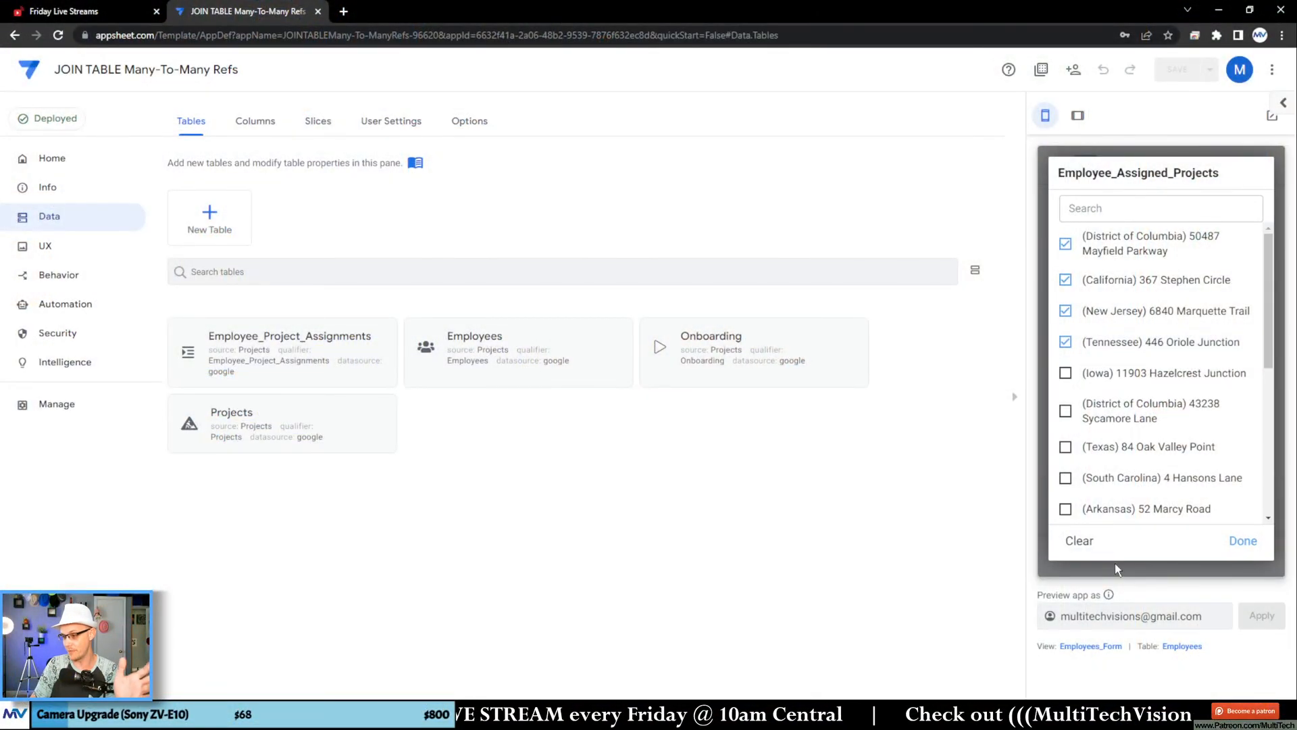
click(1114, 567)
click(1102, 558)
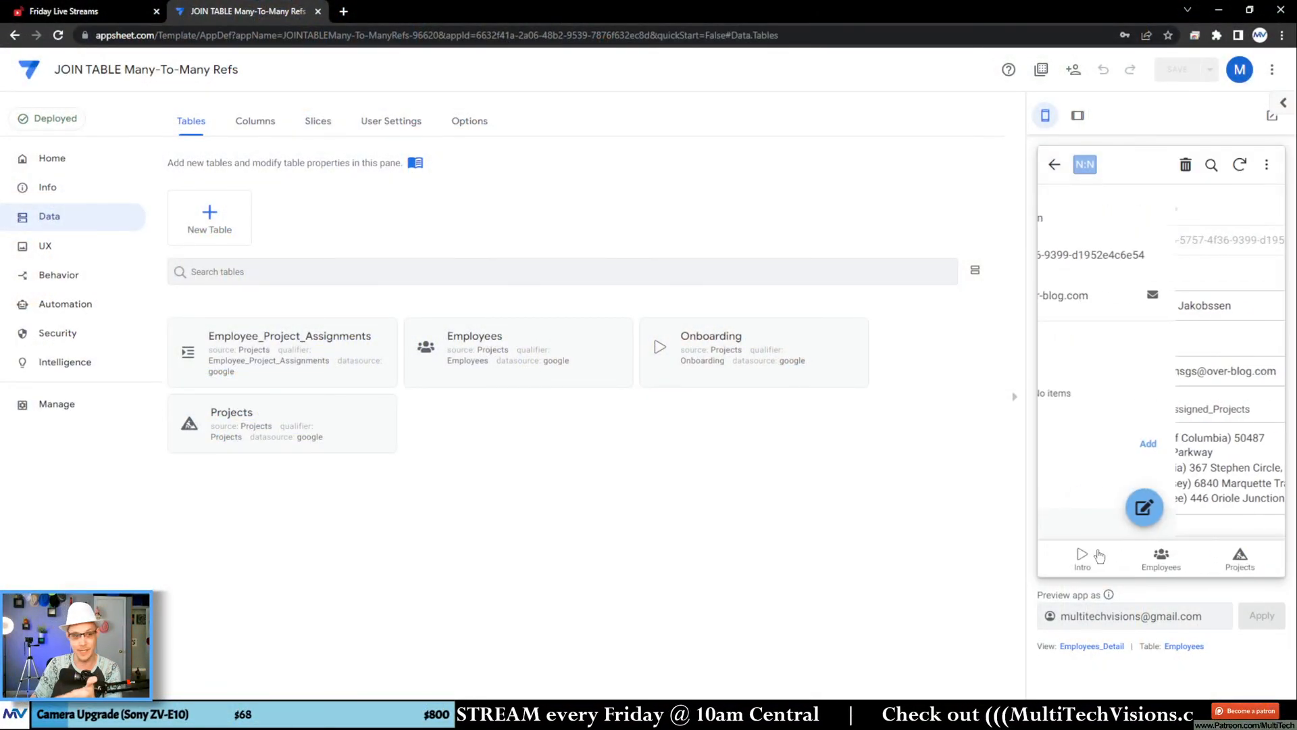
Step: Add a project assignment linking the employee to the first District of Columbia project and save it
click(1257, 445)
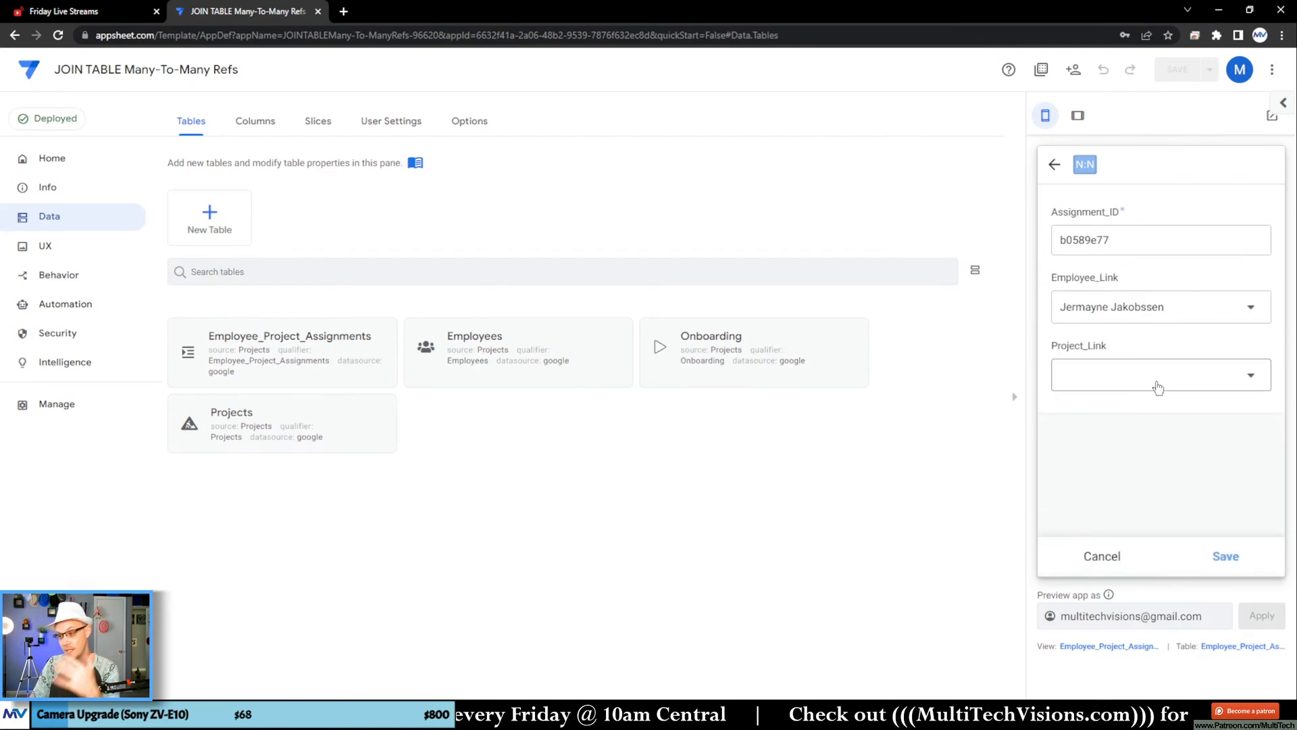
click(1155, 379)
click(1148, 279)
click(1238, 541)
click(1225, 555)
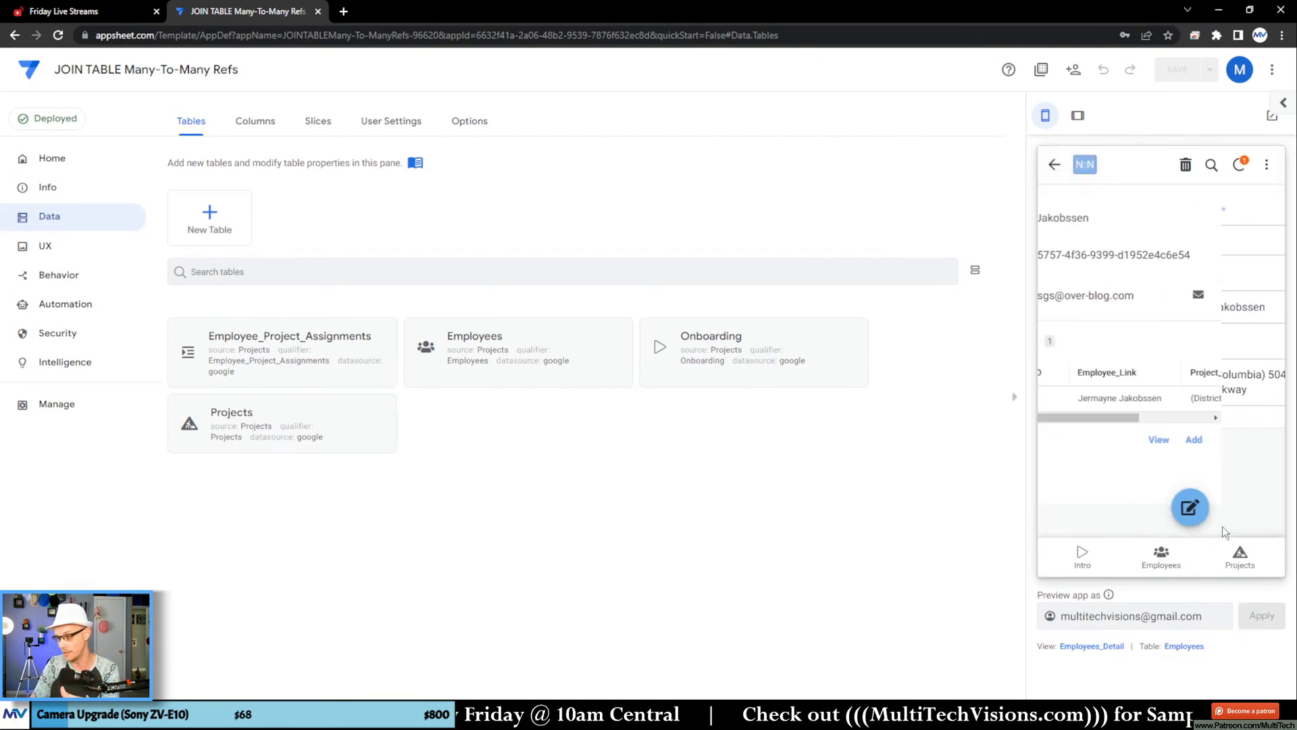
Step: Add a second assignment linking the same employee to the California project and save it
click(1256, 440)
click(1152, 385)
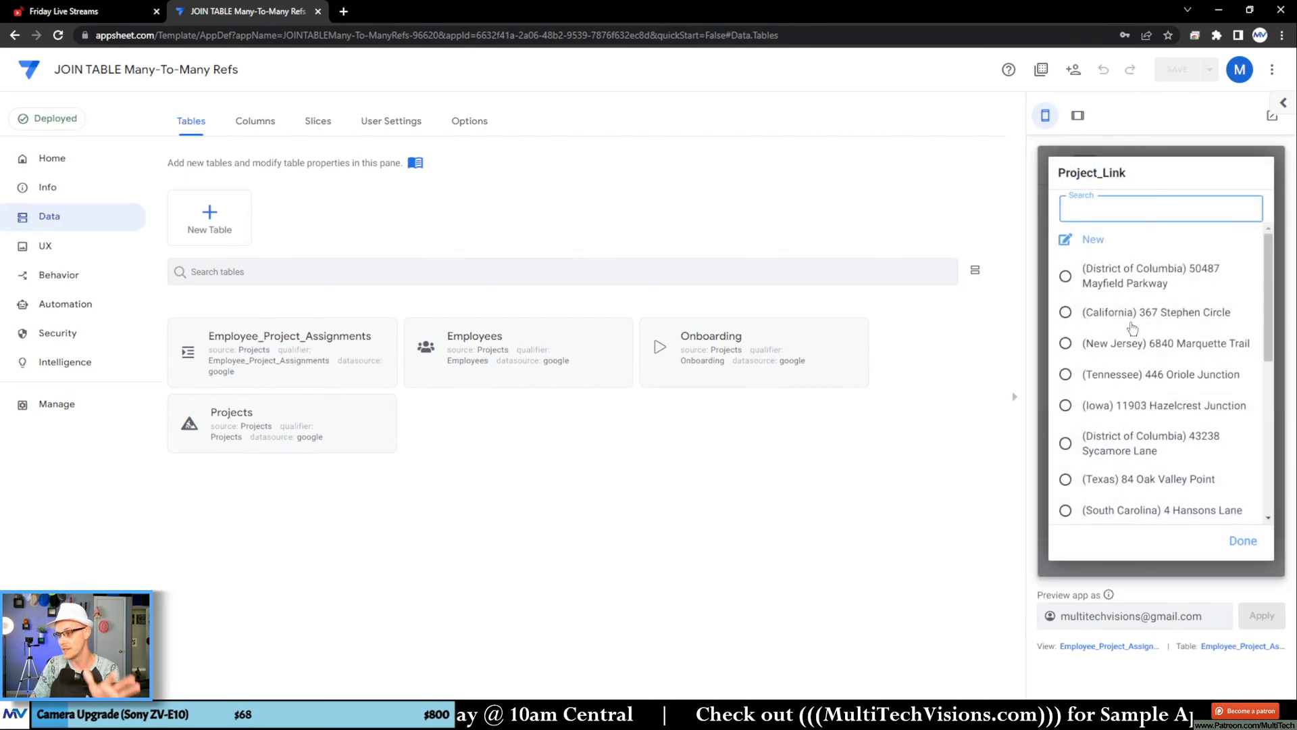
click(1148, 310)
click(1238, 538)
click(1226, 555)
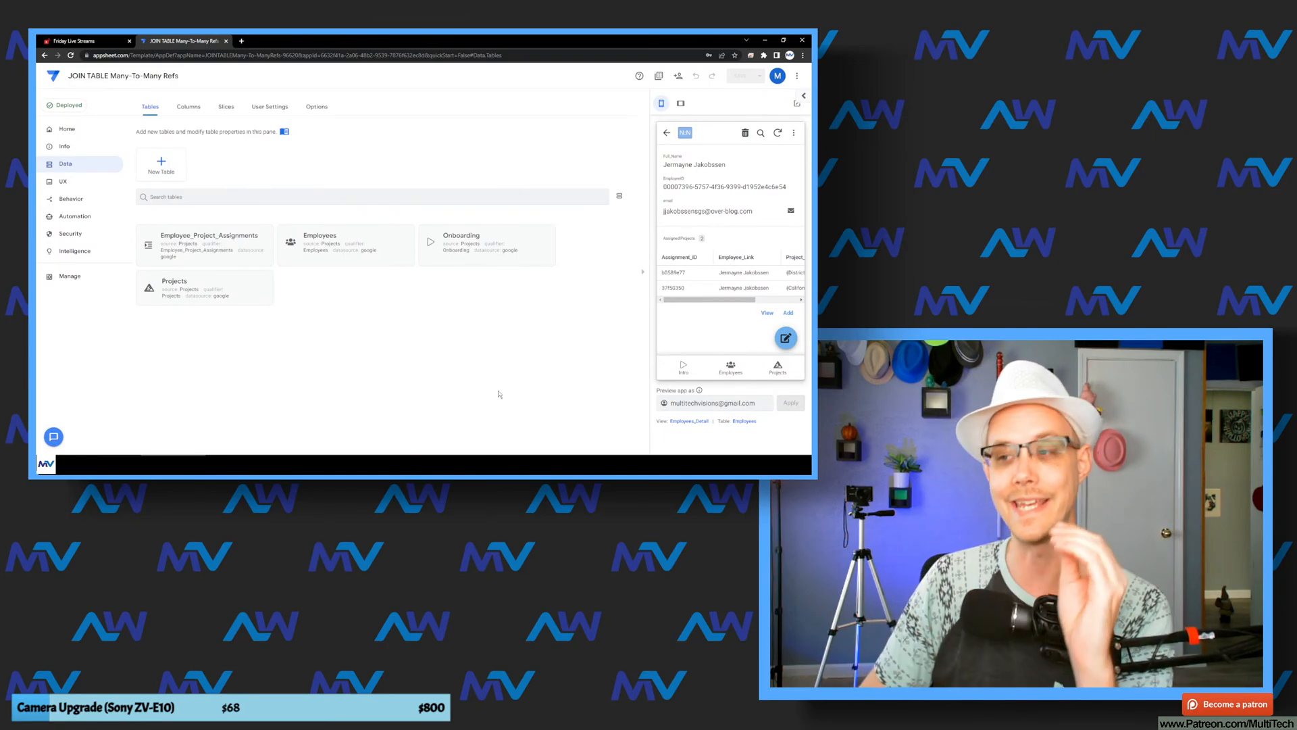
Step: Edit the employee record, add the first New Jersey and Tennessee projects to Employee_Assigned_Projects, and save the form
click(784, 340)
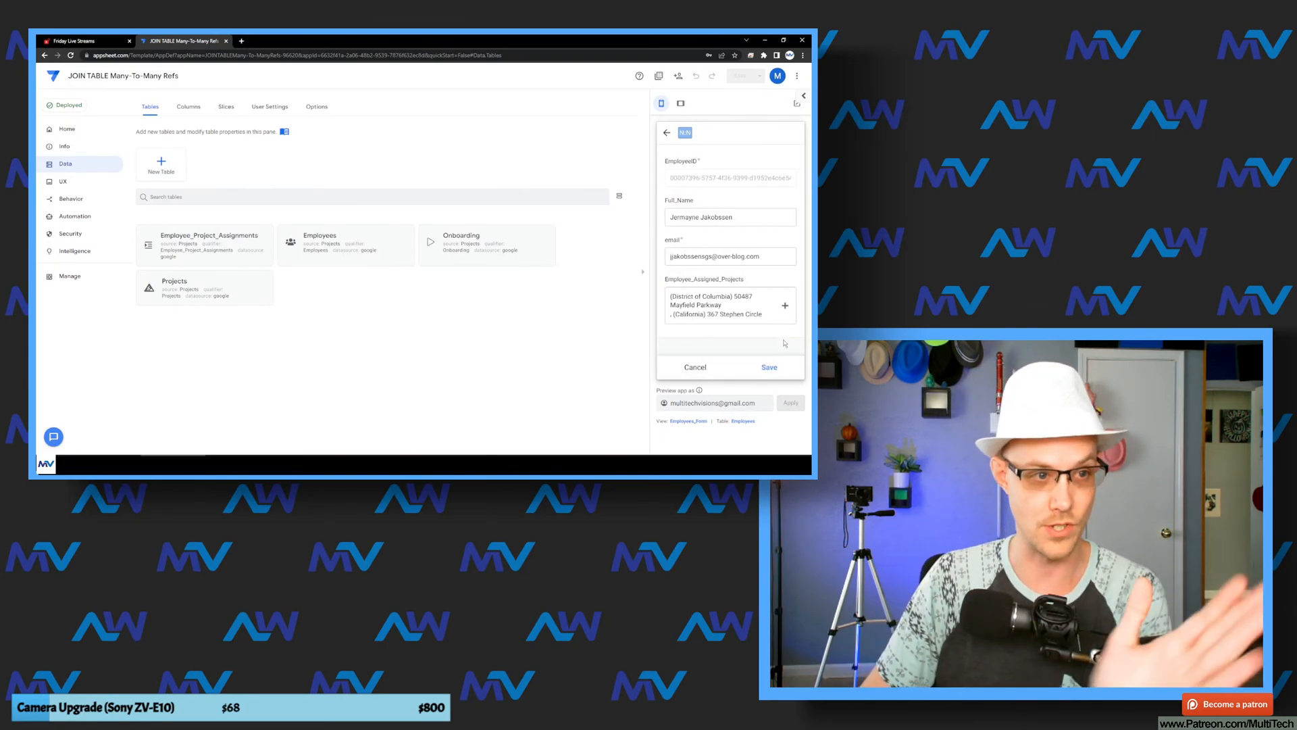
click(716, 320)
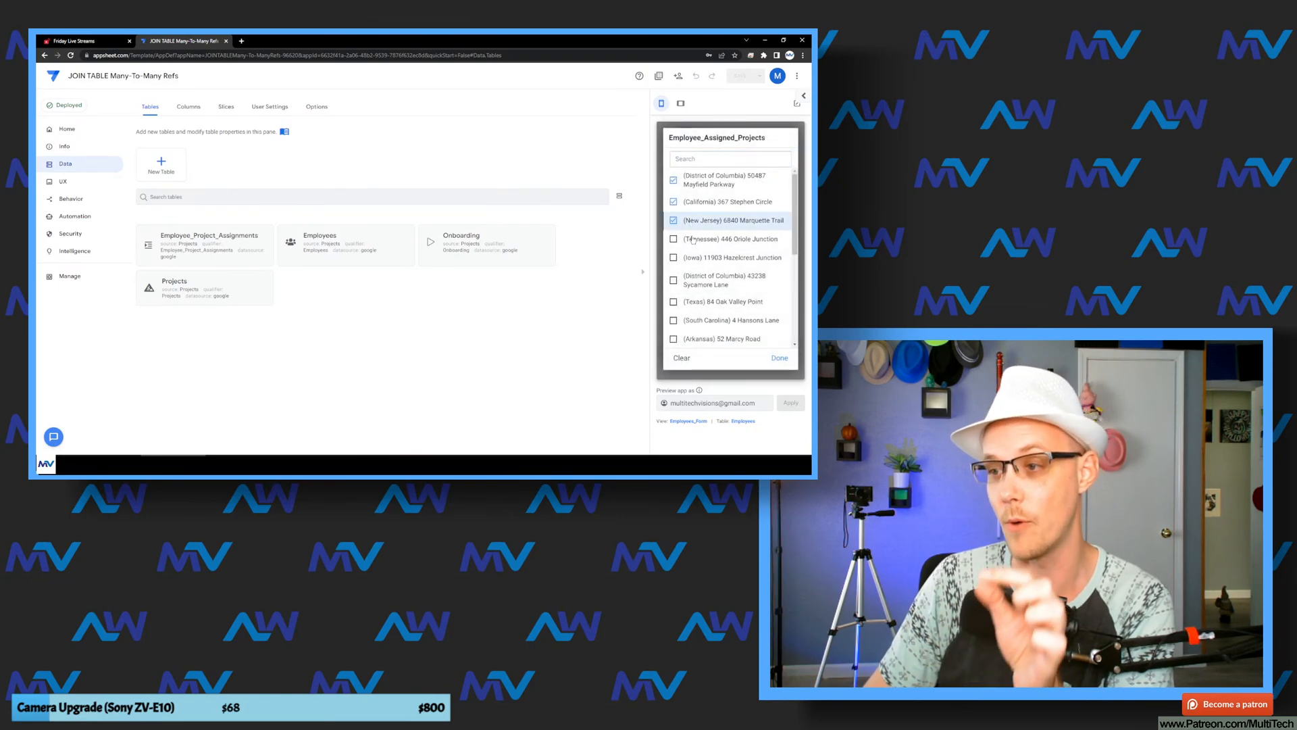
click(780, 359)
click(768, 368)
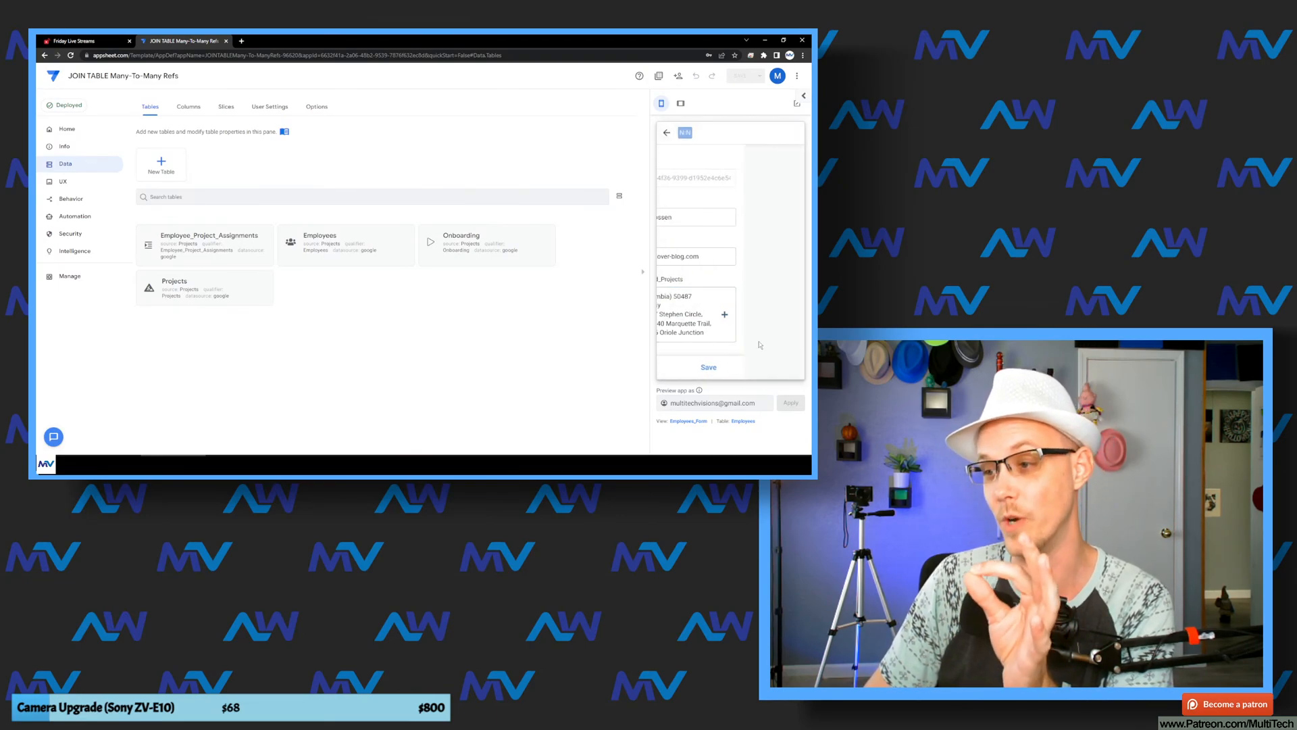
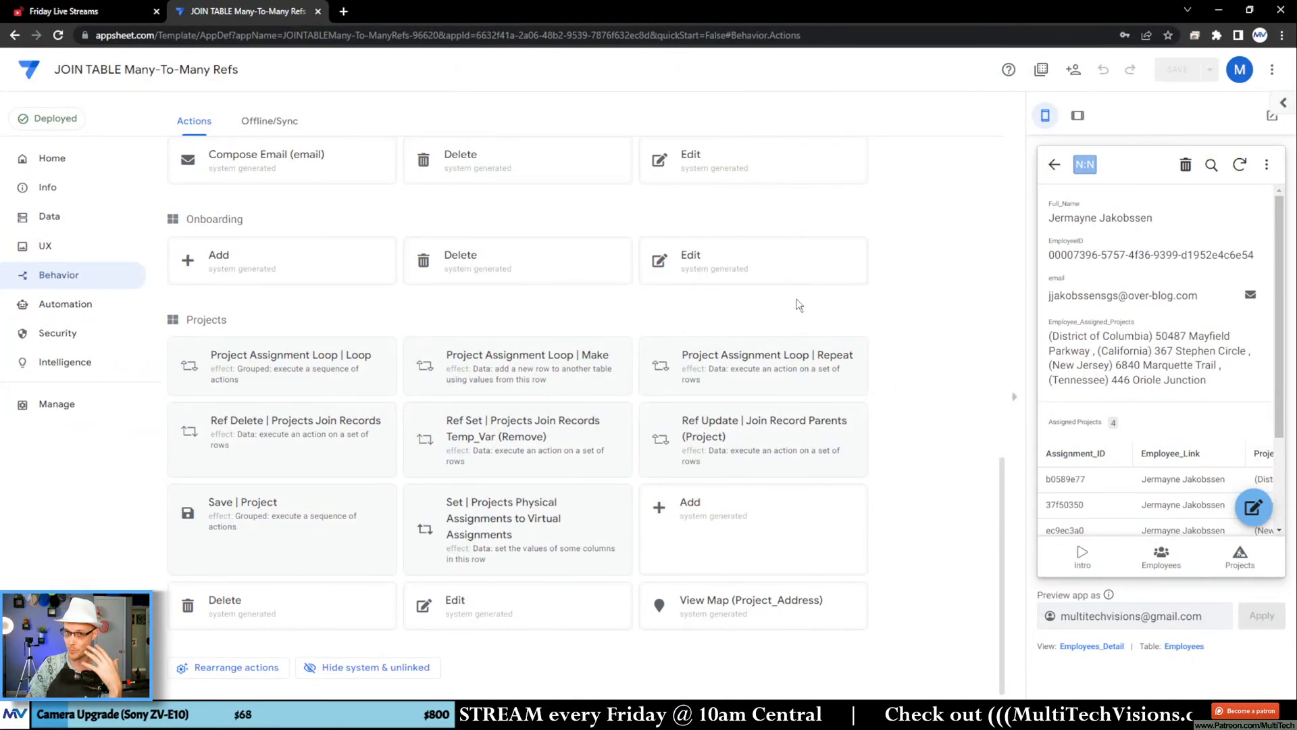
Step: Open the first employee's edit form in the app preview and check the Form Saved event action of its Employees_Form view
scroll(270, 304, up, 5)
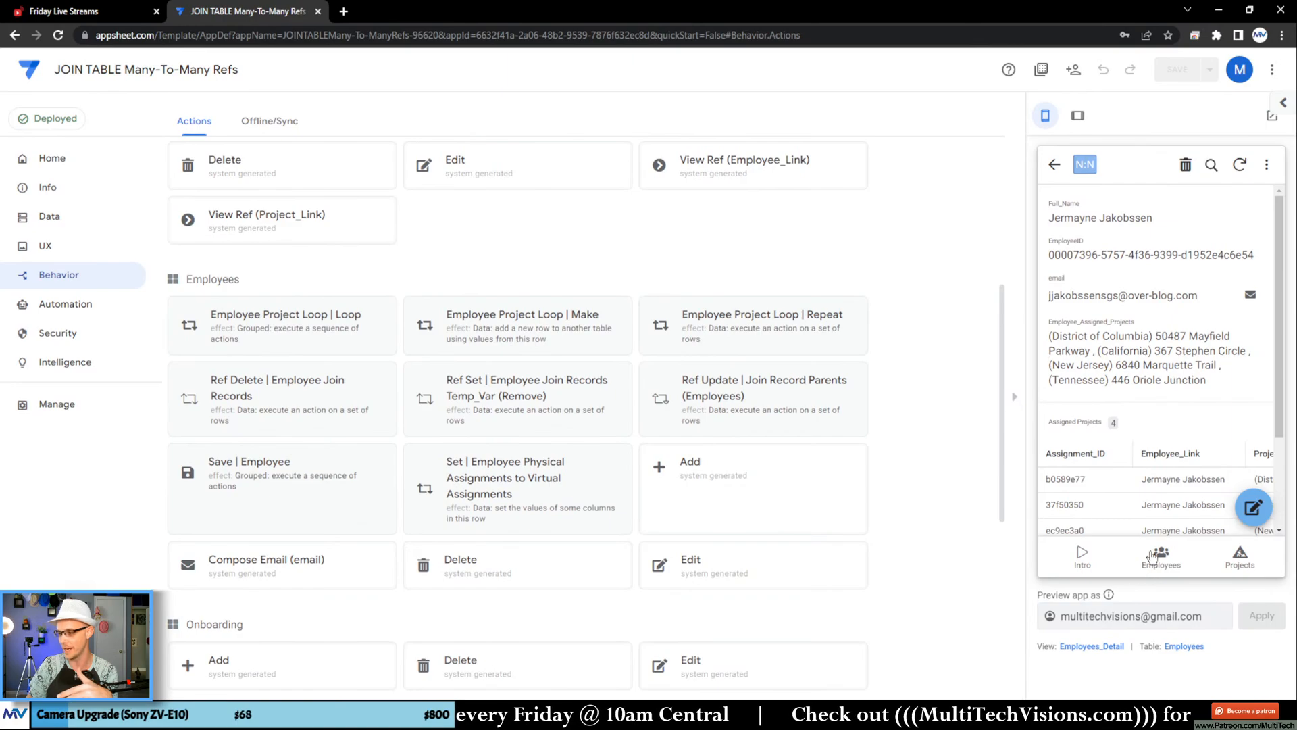
click(1159, 555)
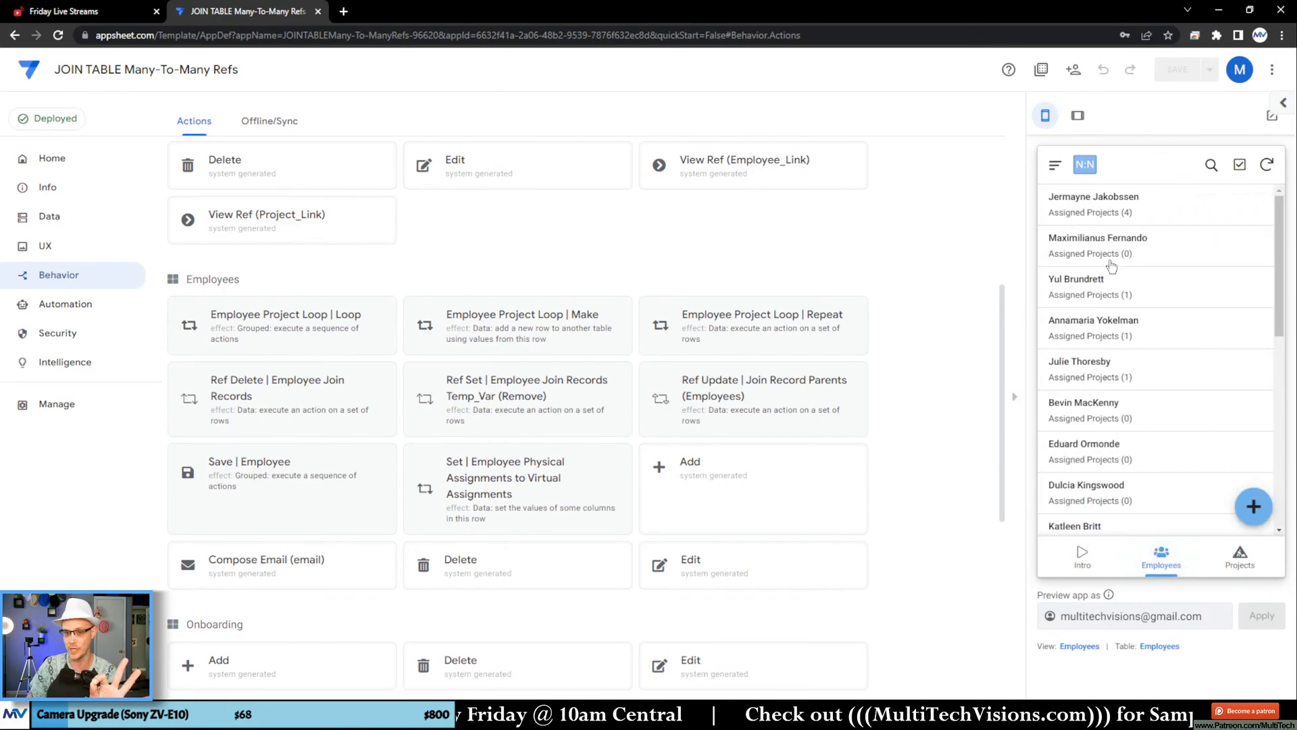
scroll(419, 264, down, 1)
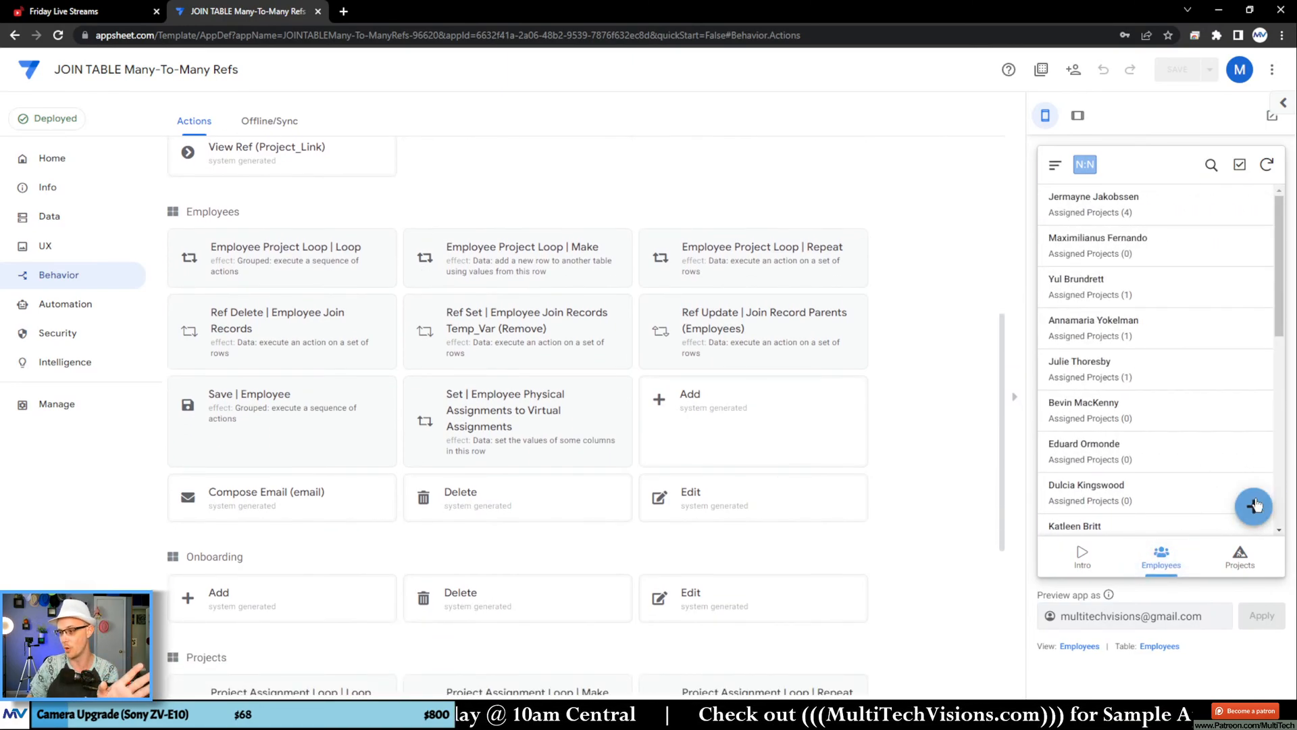
click(1128, 215)
click(1252, 506)
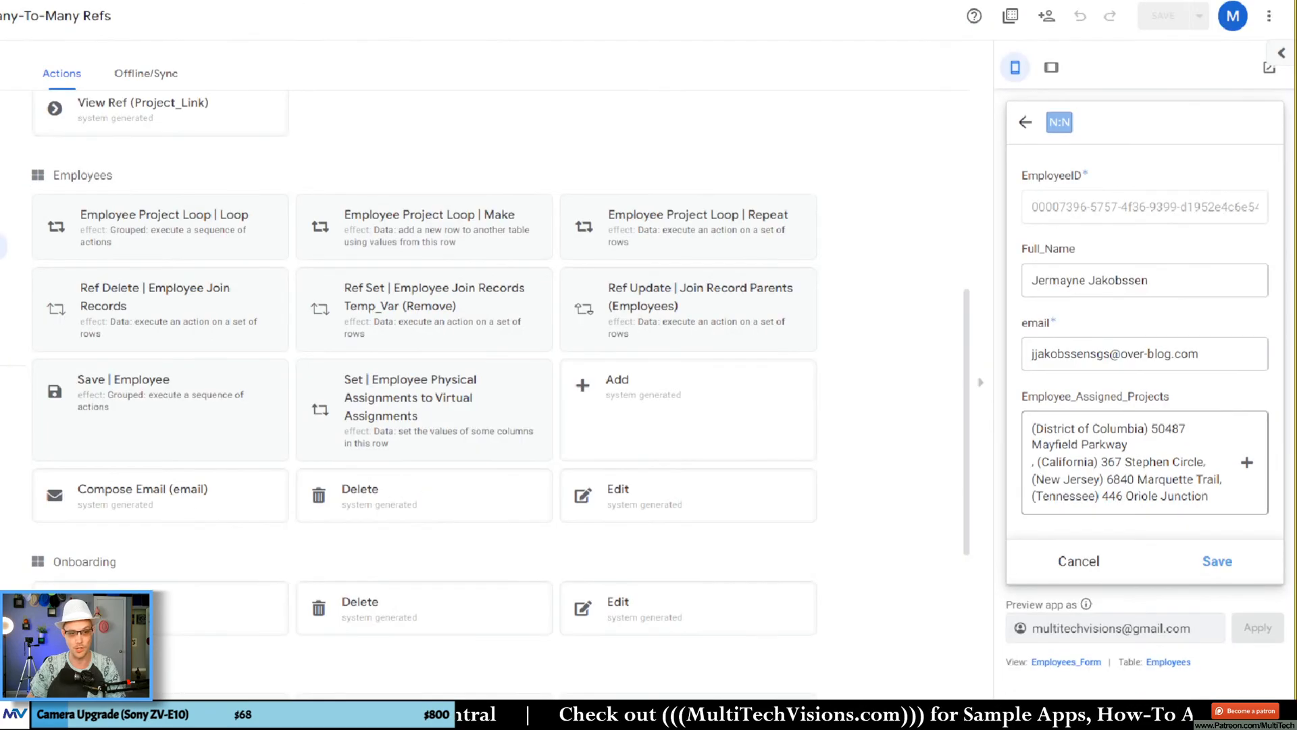
click(1099, 646)
scroll(513, 378, down, 7)
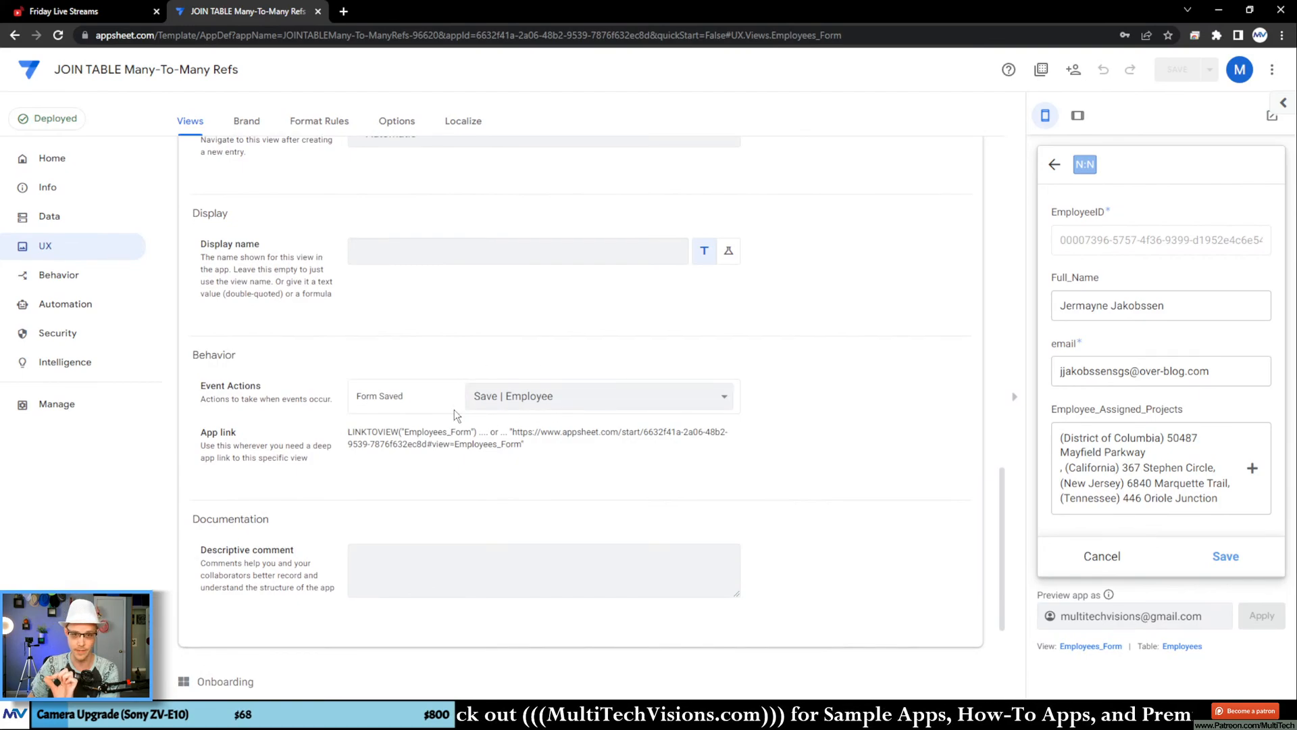
Step: Open the Save | Employee action of the Employees table and review its ordered list of grouped actions
click(87, 278)
scroll(293, 341, down, 6)
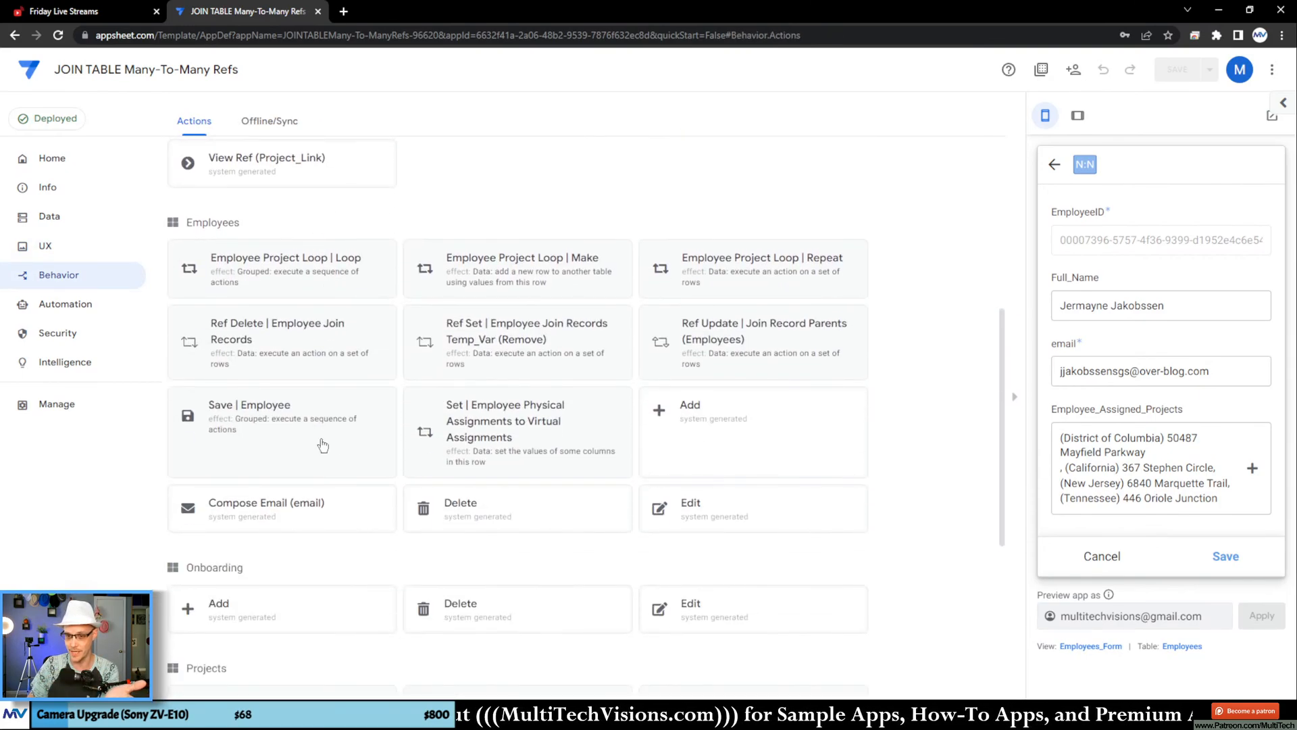
click(290, 425)
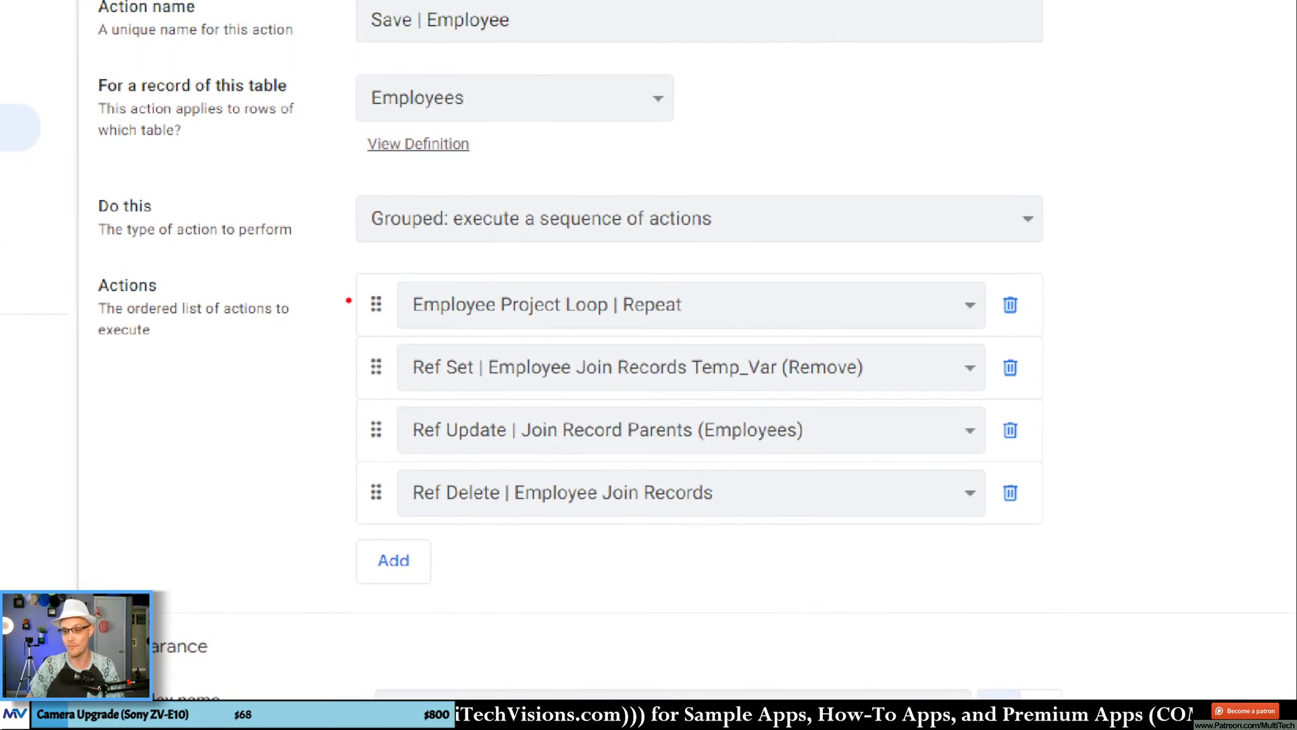
drag(325, 263, 748, 331)
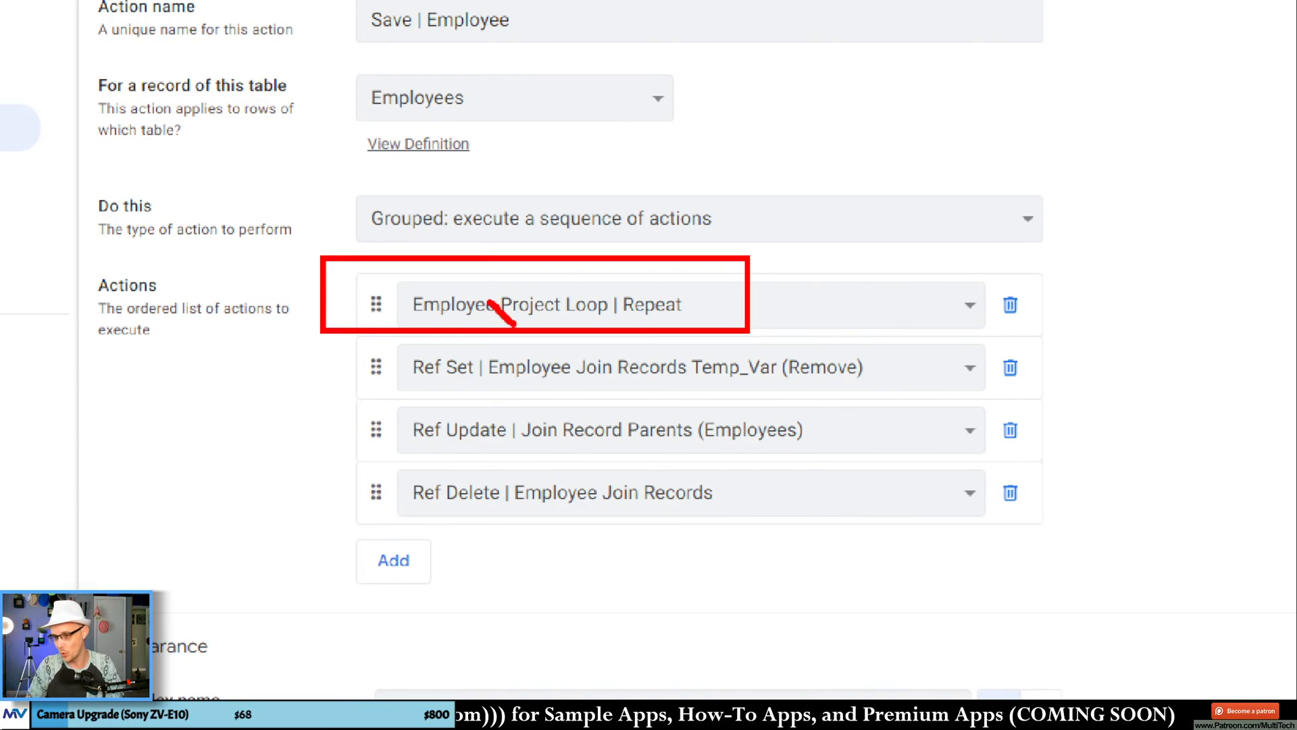
mouse_move(515, 324)
mouse_down()
mouse_move(587, 312)
mouse_move(544, 291)
mouse_move(488, 309)
mouse_up()
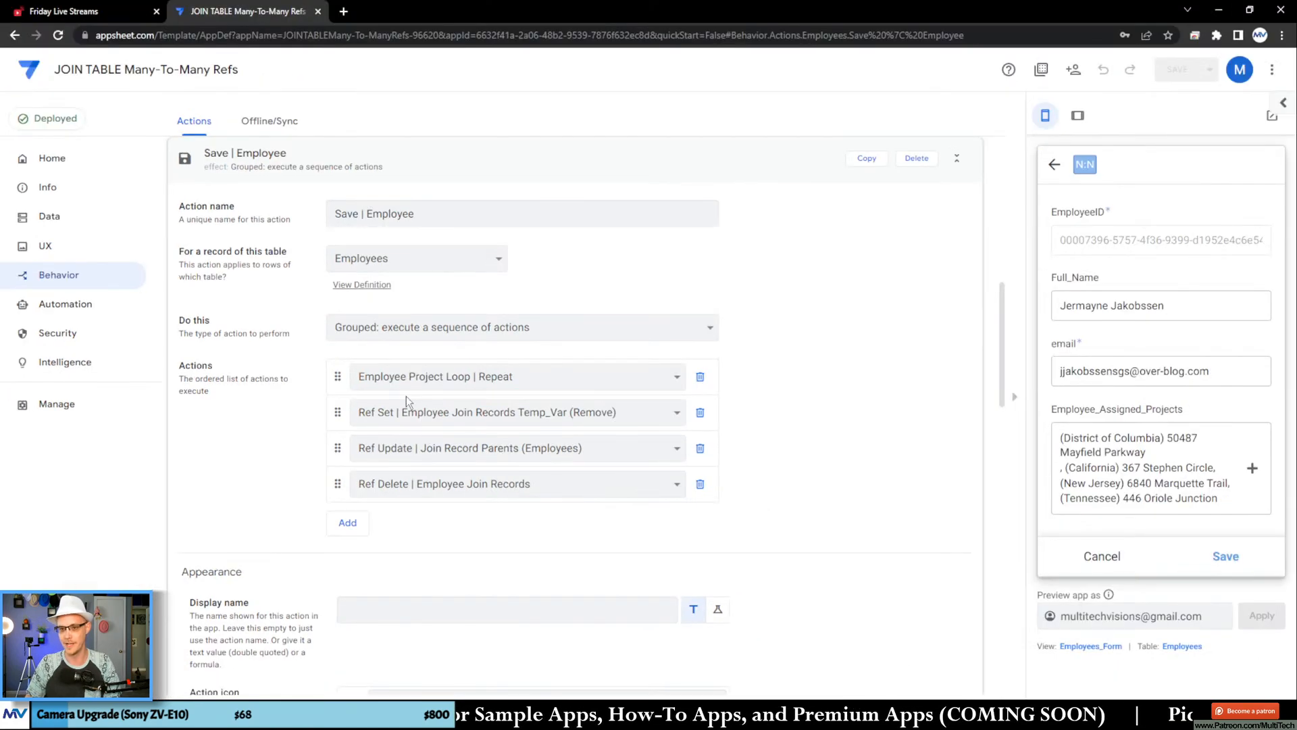
Step: Open the Employee Project Loop | Make action and review its source table, target table and column assignments
scroll(365, 339, up, 3)
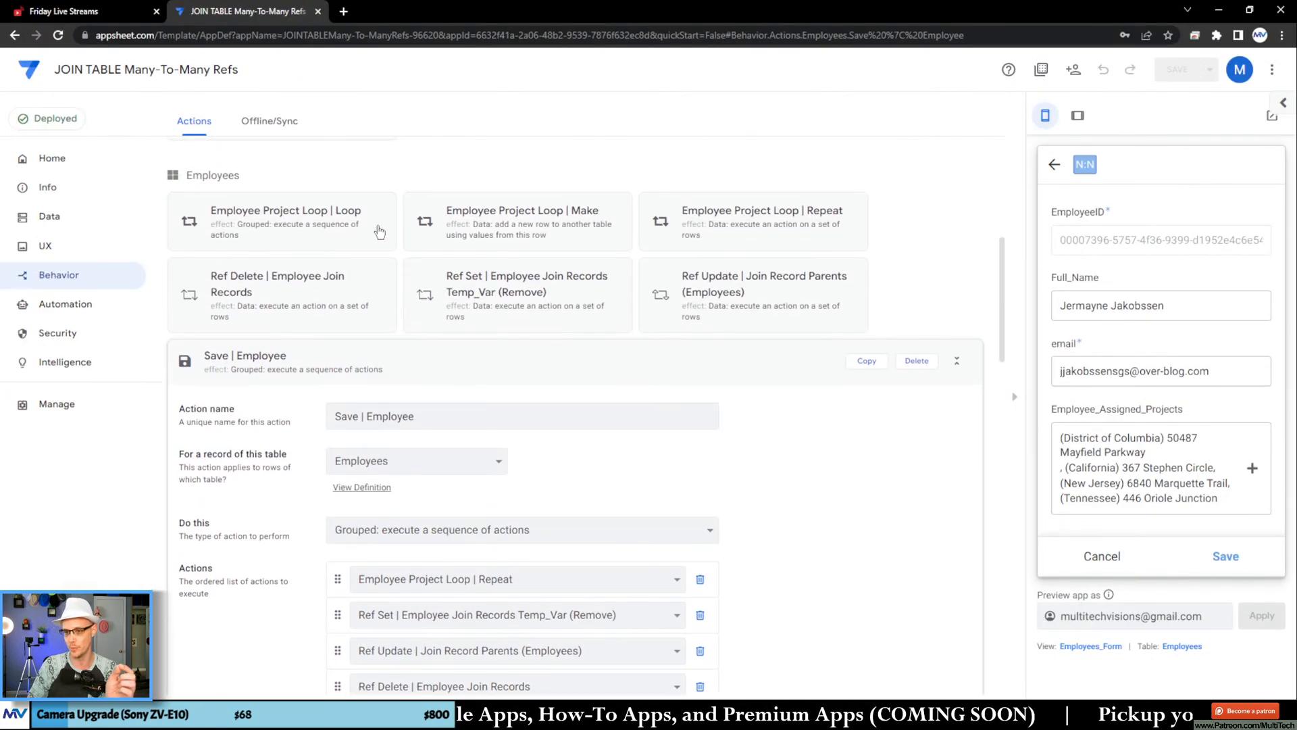
click(452, 221)
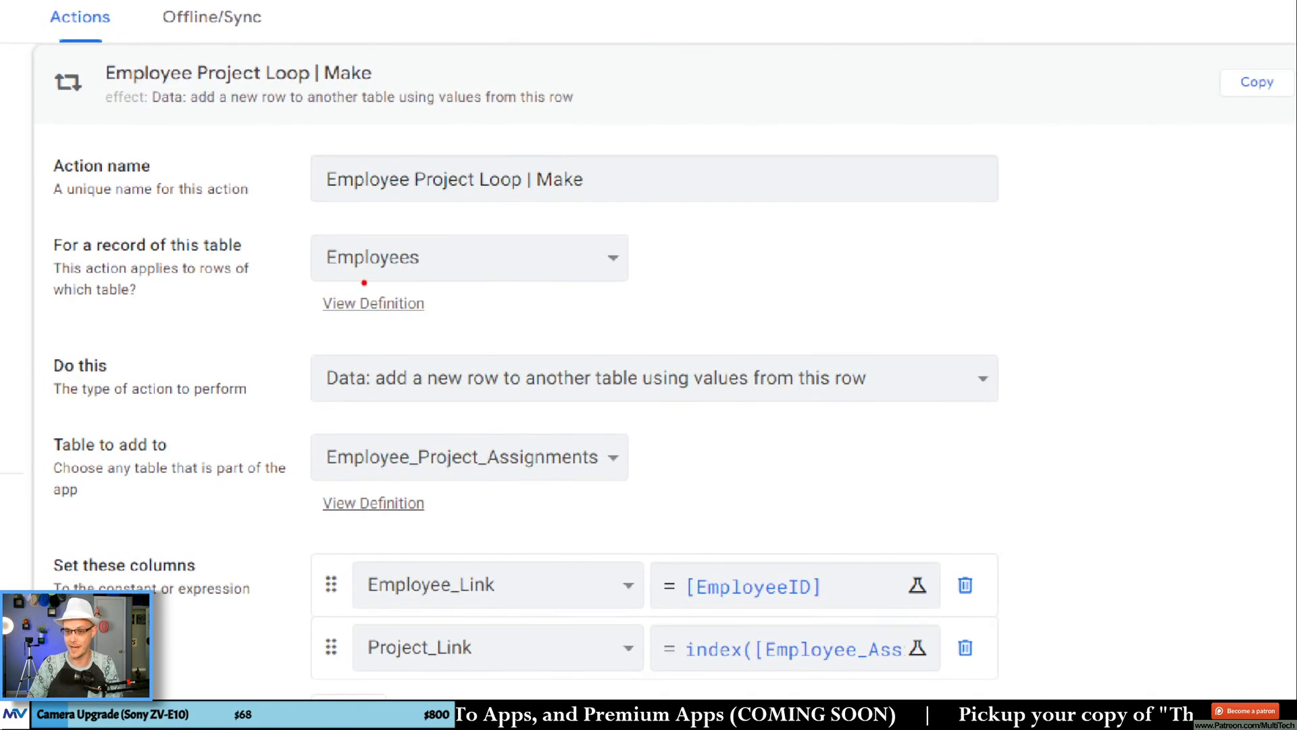
drag(318, 232, 301, 306)
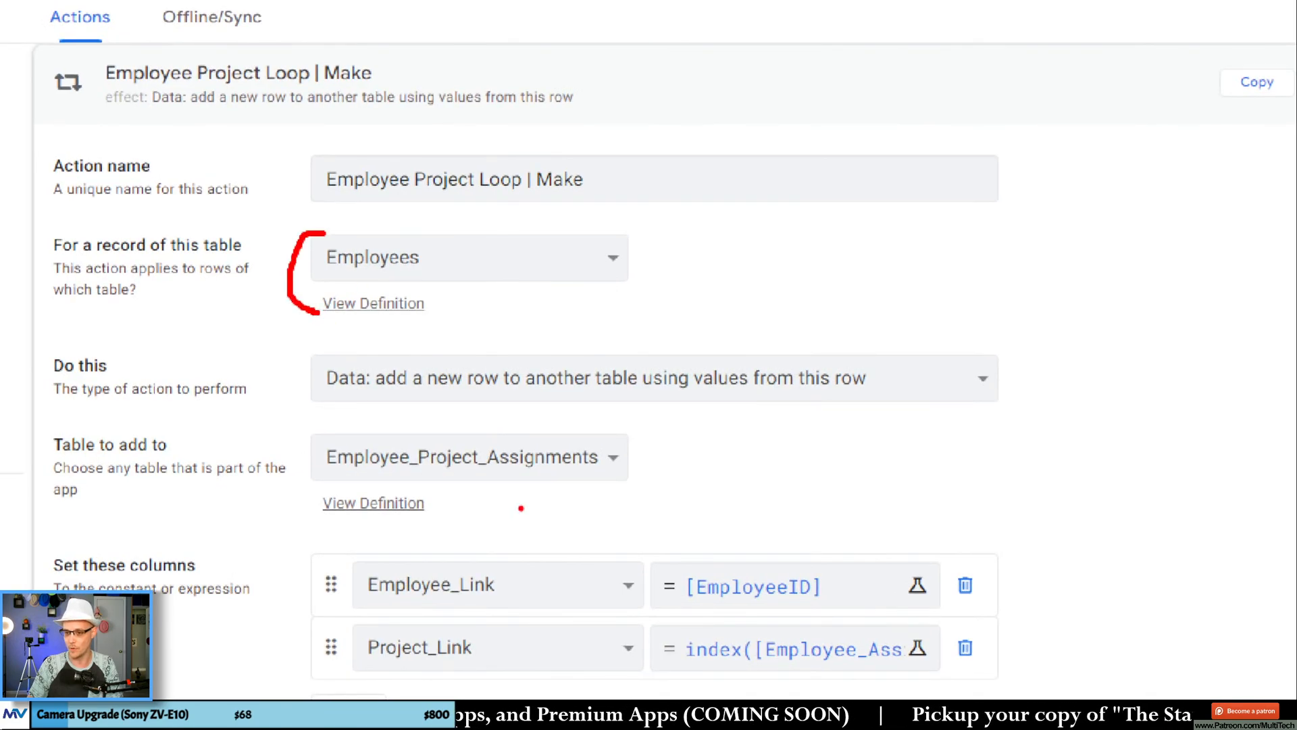
mouse_move(538, 425)
mouse_down()
mouse_move(595, 427)
mouse_move(623, 481)
mouse_move(537, 483)
mouse_up()
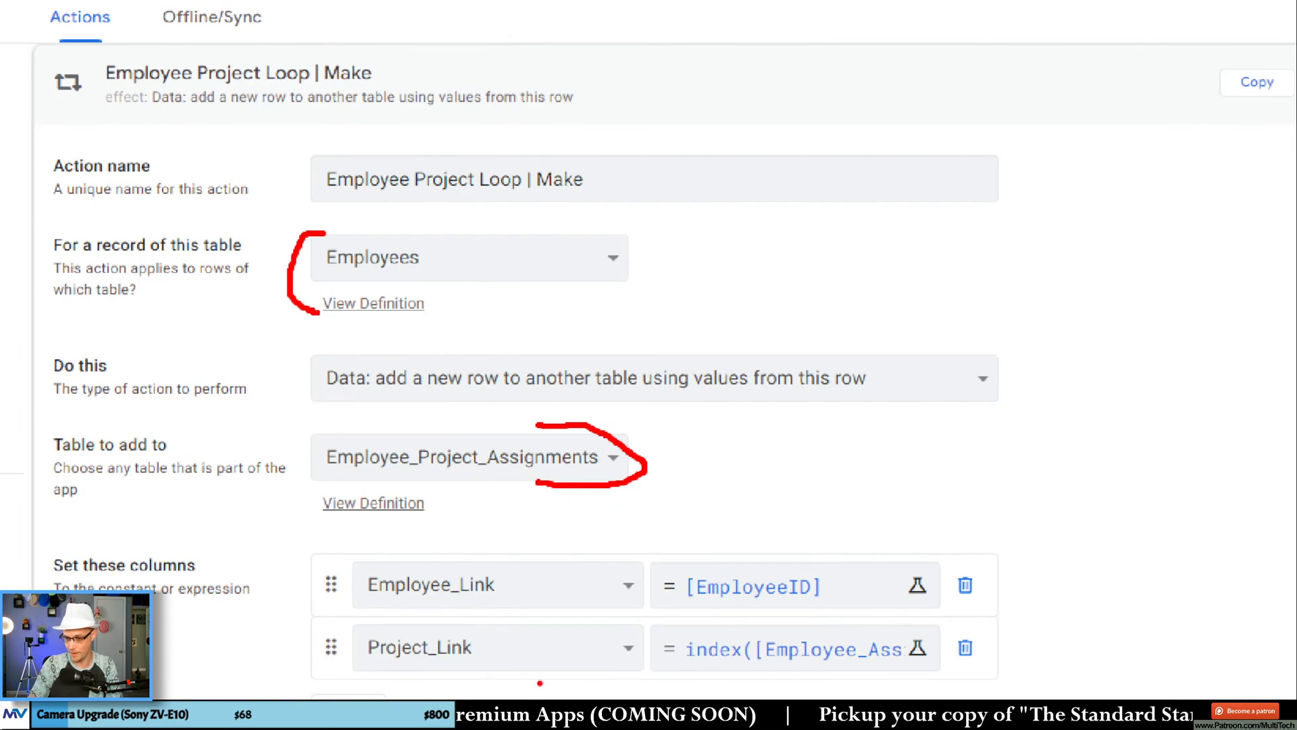
drag(670, 605, 828, 605)
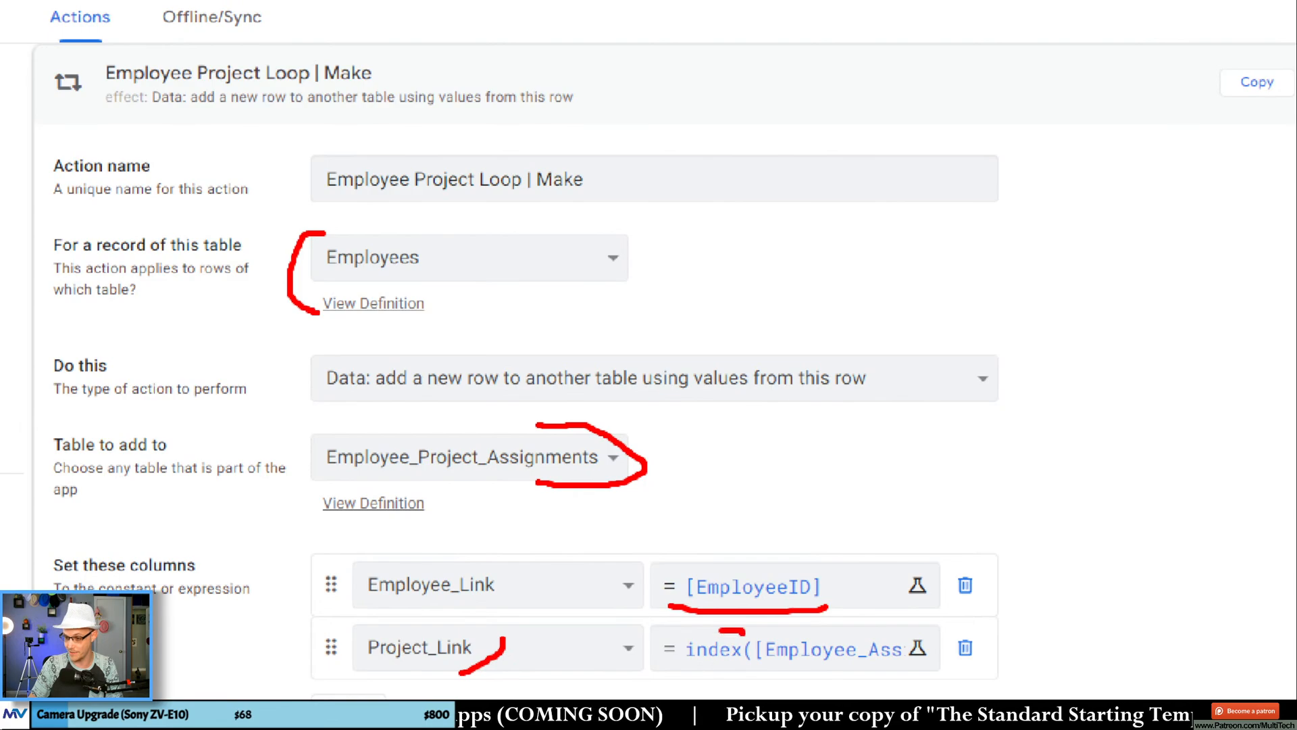
drag(719, 632, 822, 673)
key(Escape)
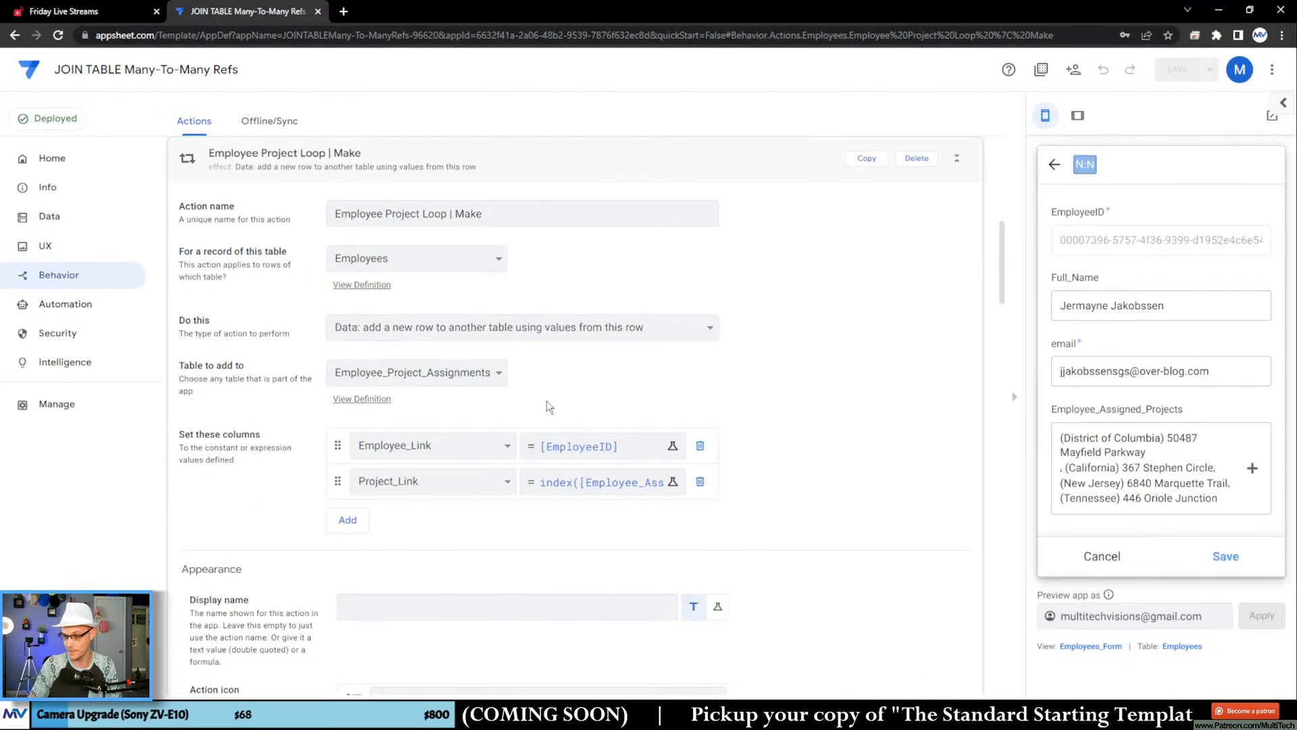
Step: Open the Project_Link expression and examine how it subtracts Created_Project_Assignments from Employee_Assigned_Projects
click(573, 474)
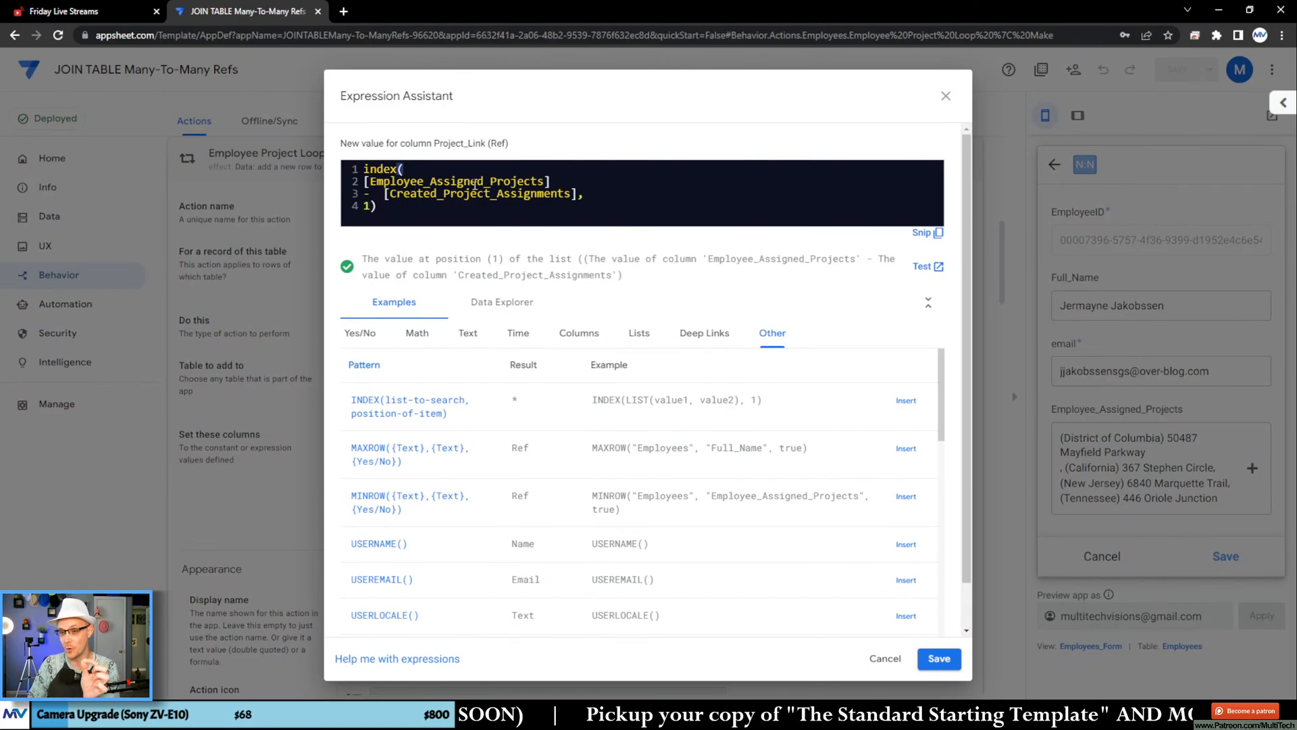
double_click(457, 180)
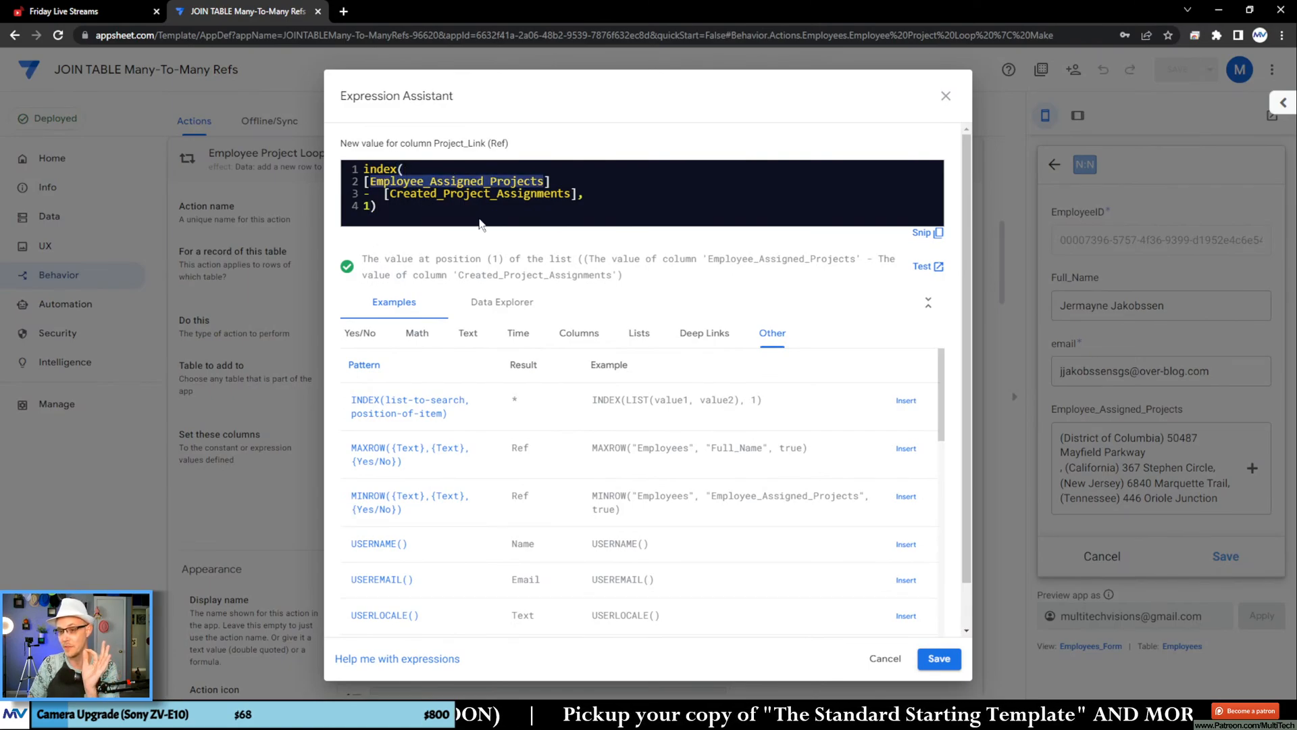
click(444, 208)
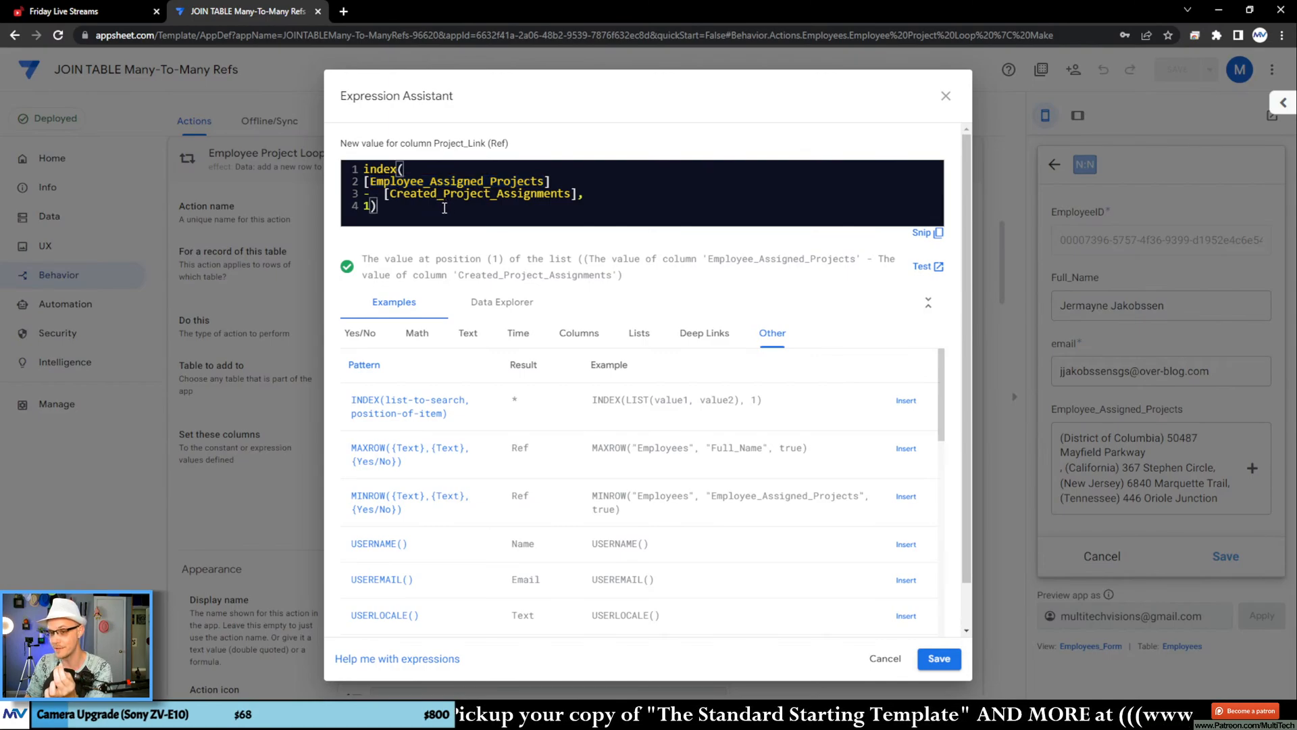
double_click(466, 194)
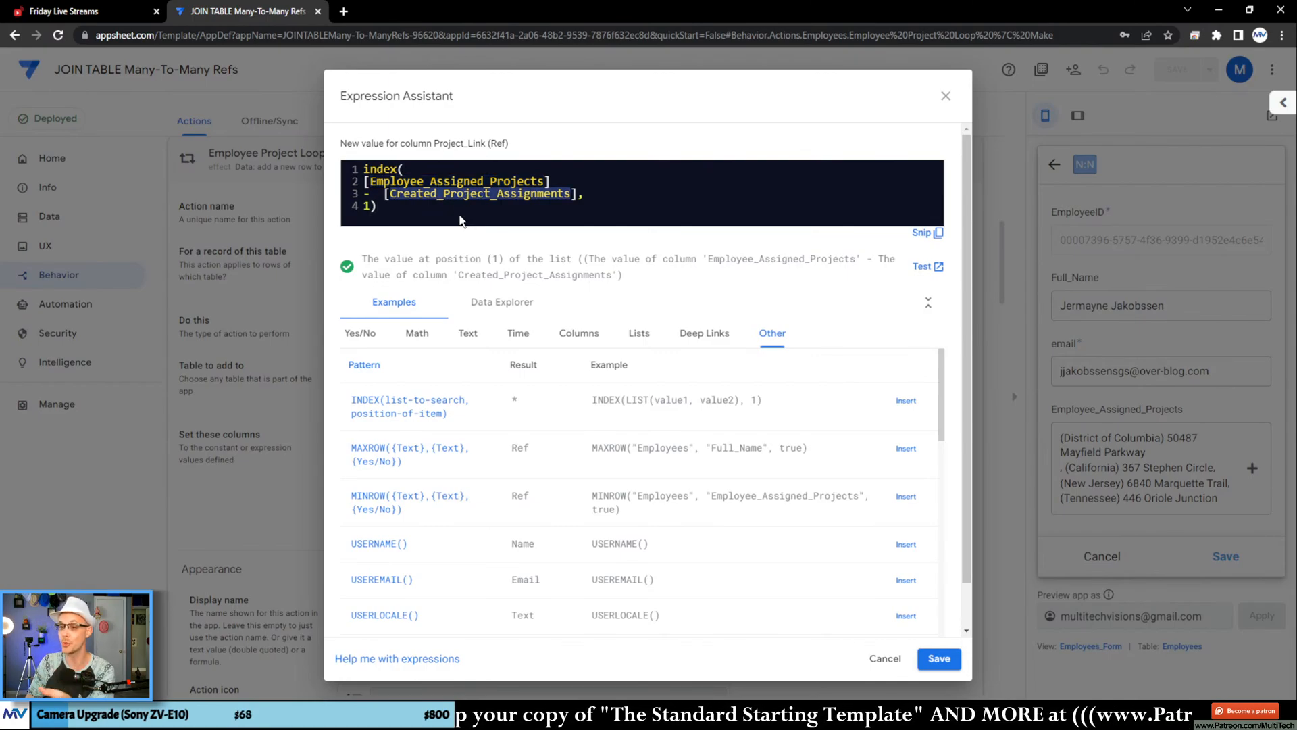
Step: Compare the EnumList and List columns among the Expression Assistant's column examples, then close the expression without changes
click(579, 332)
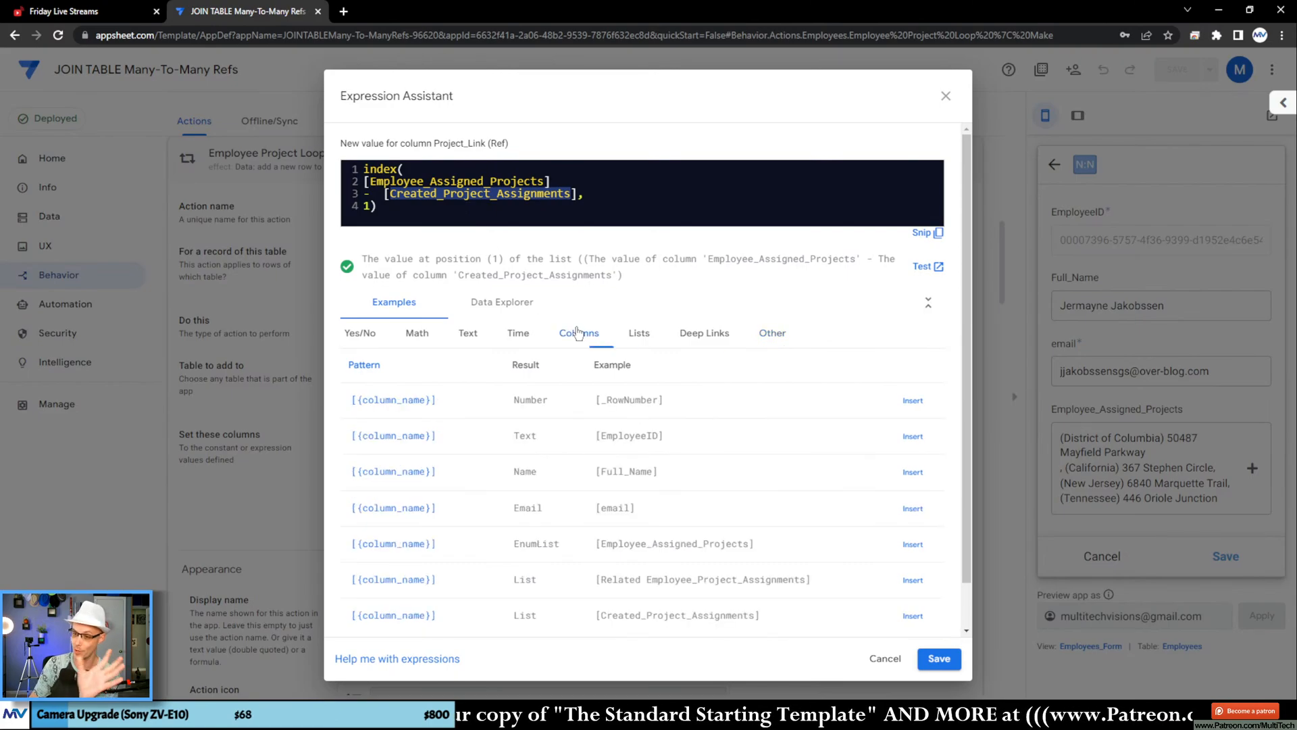
scroll(738, 343, down, 1)
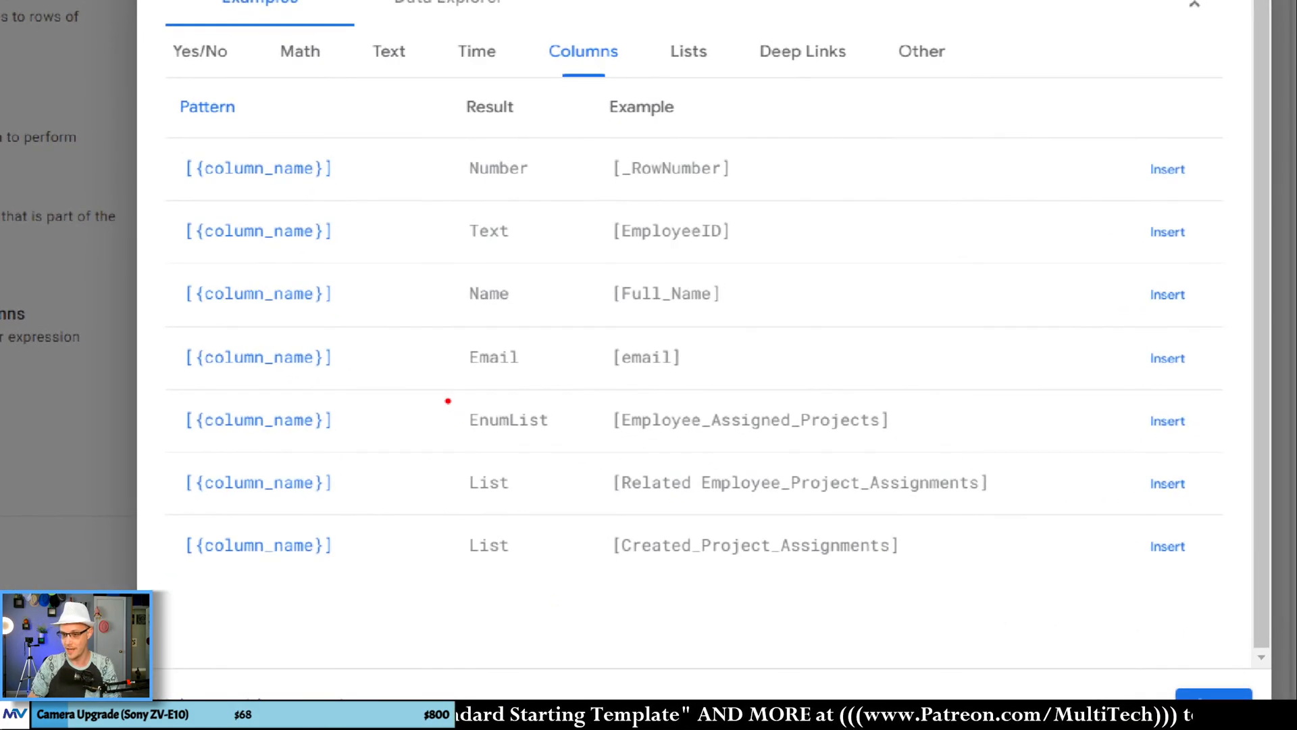
drag(447, 400, 951, 450)
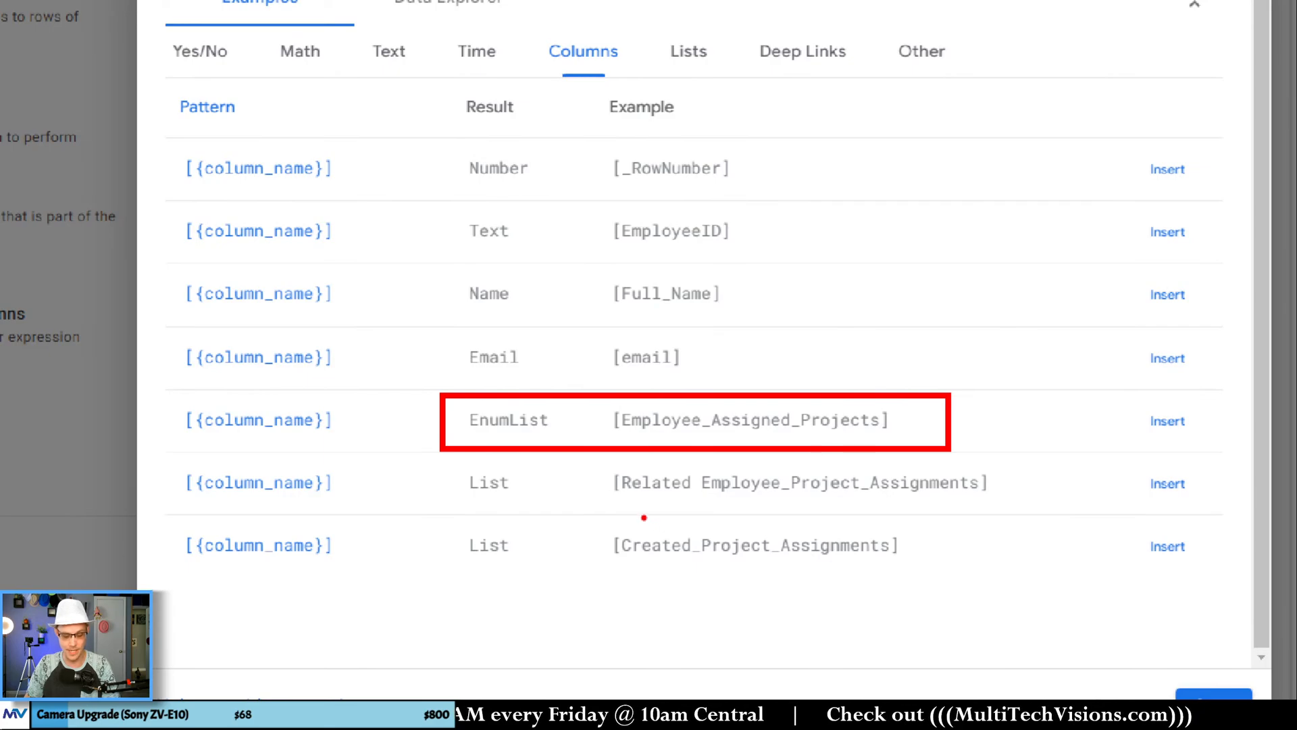
mouse_move(444, 505)
mouse_down()
mouse_move(660, 575)
mouse_move(946, 581)
mouse_up()
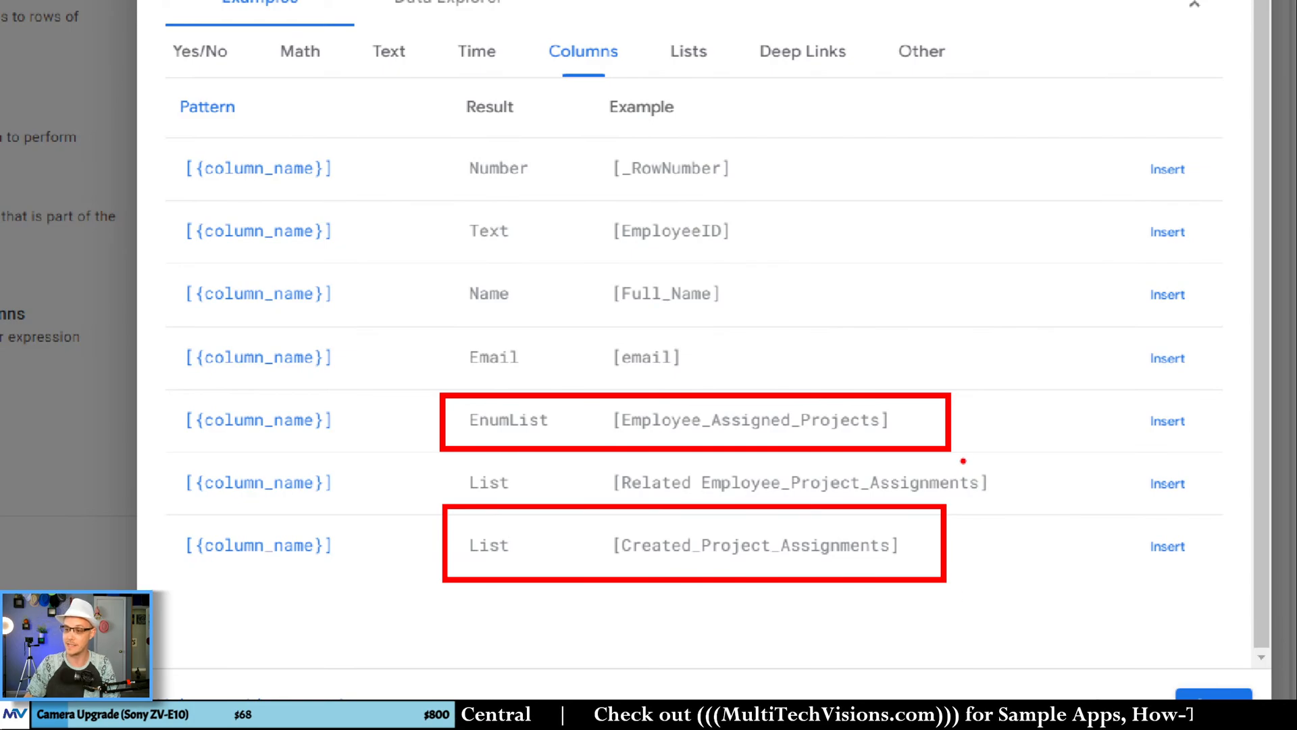
mouse_move(958, 463)
mouse_down()
mouse_move(1006, 480)
mouse_move(954, 500)
mouse_move(586, 501)
mouse_up()
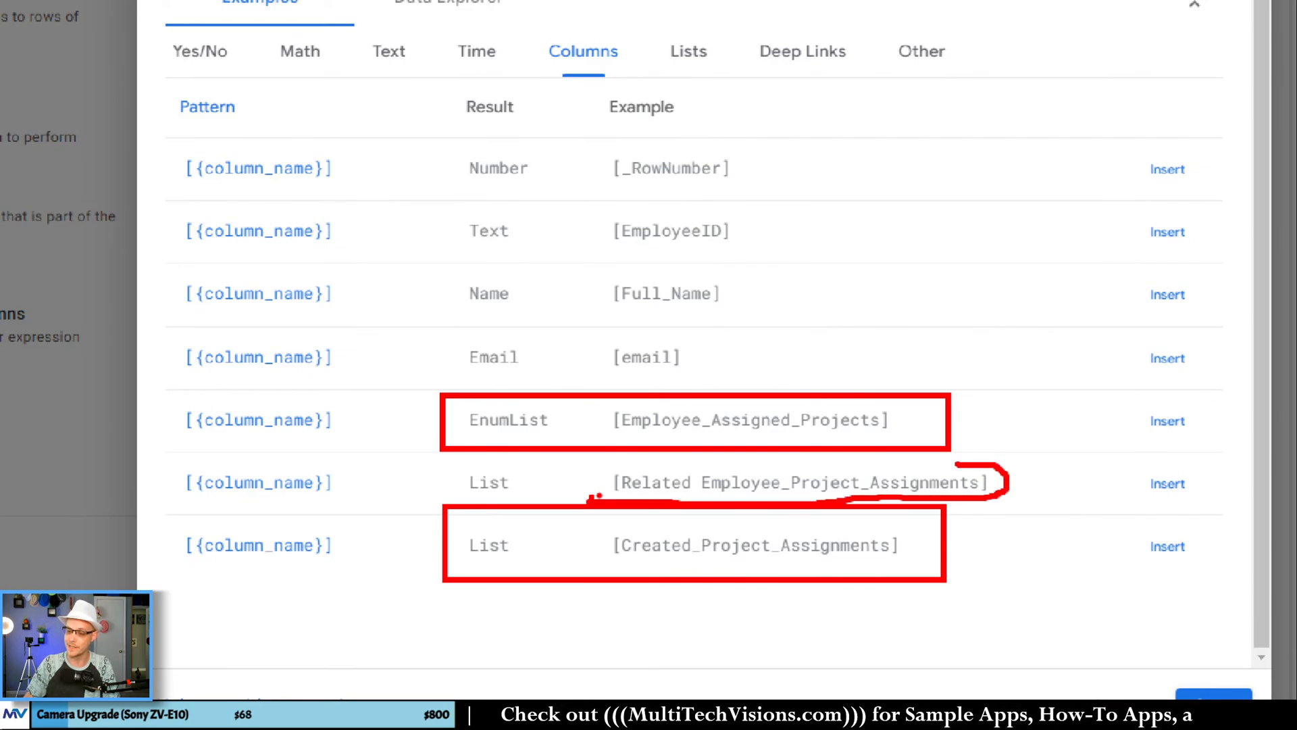
key(ctrl+z)
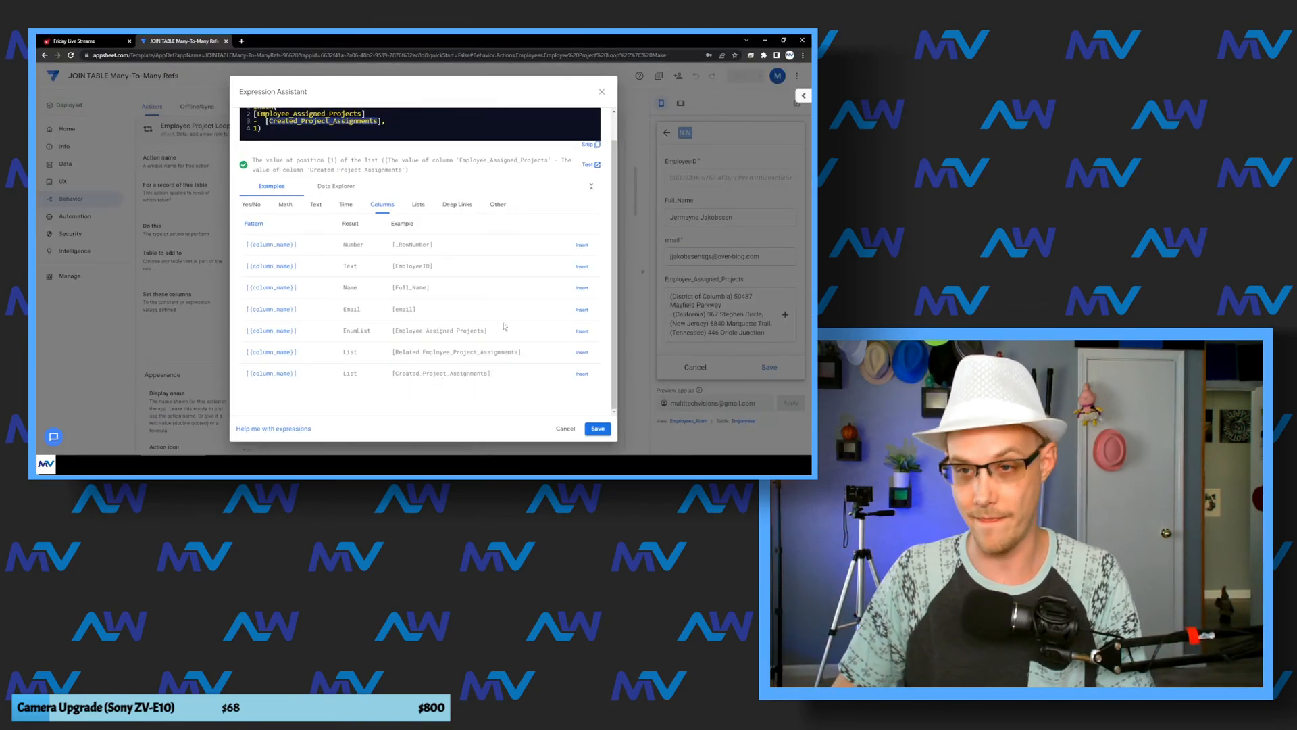
click(603, 92)
Step: Open the Employees table's columns and inspect the app formula of the Created_Project_Assignments virtual column
click(65, 163)
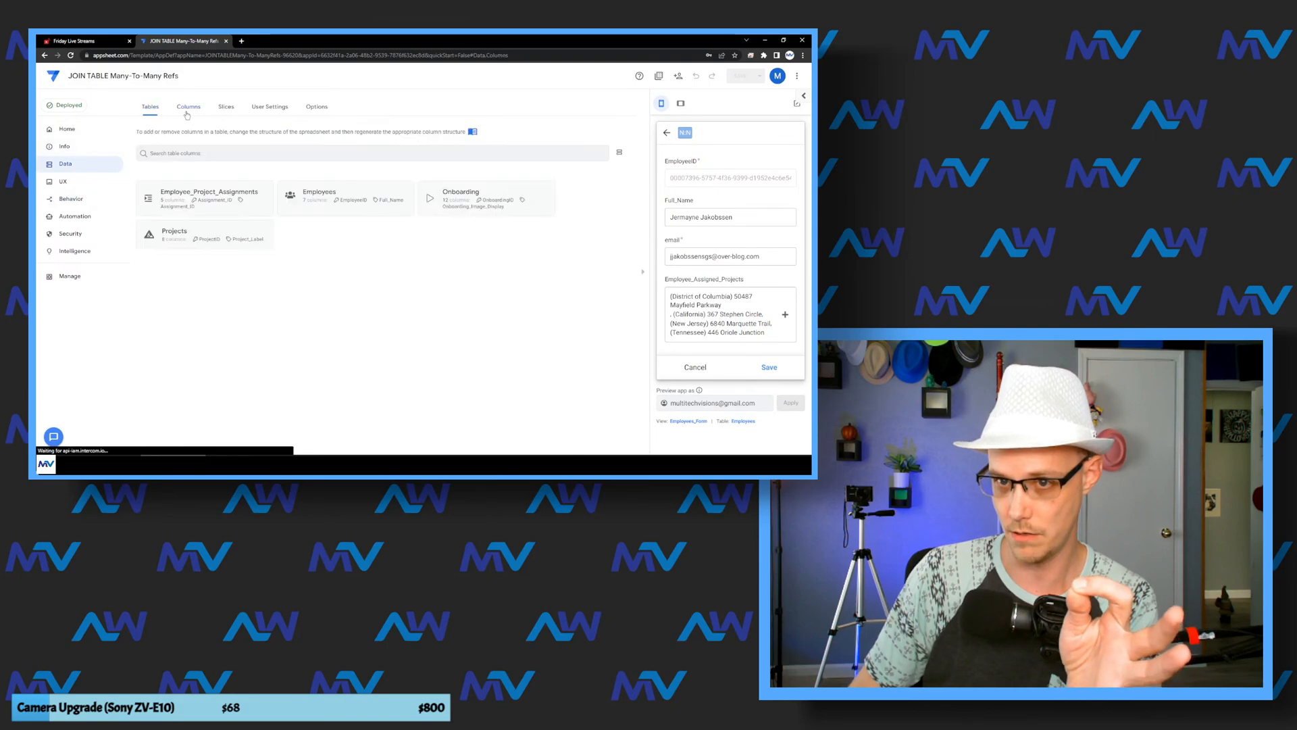
click(321, 196)
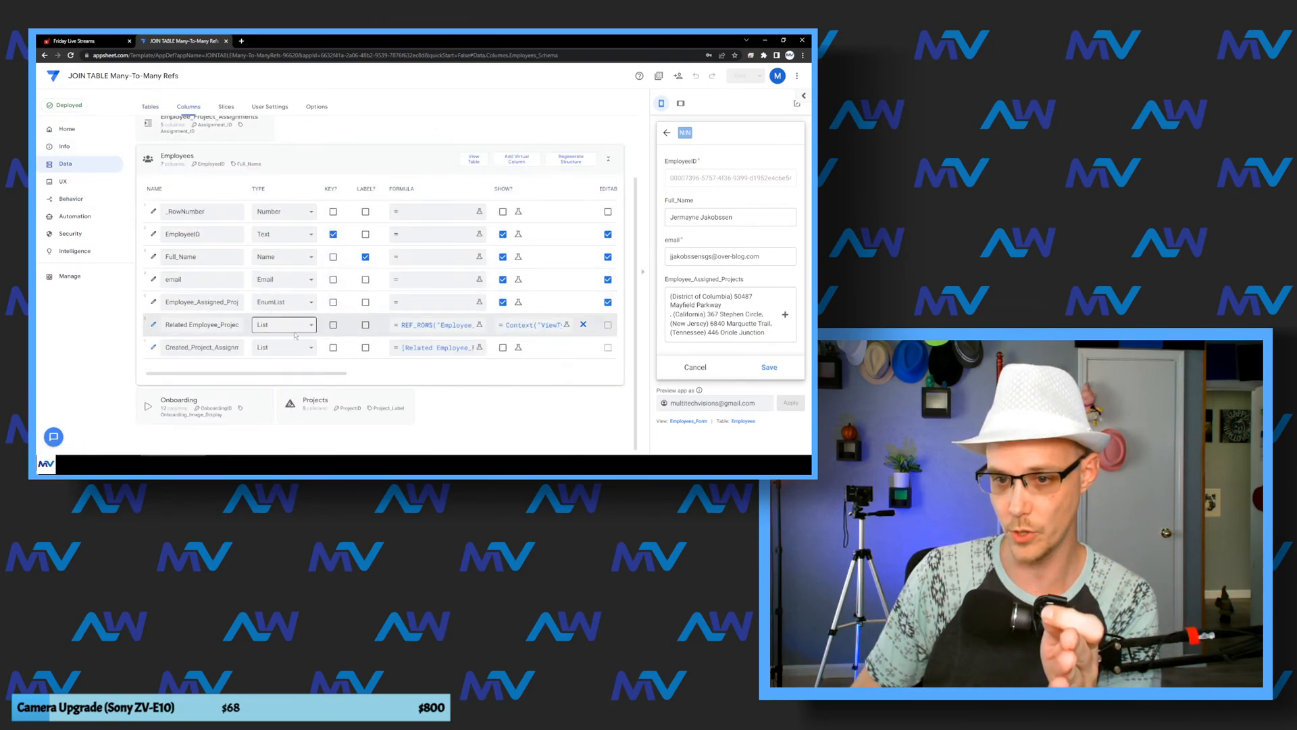
double_click(242, 350)
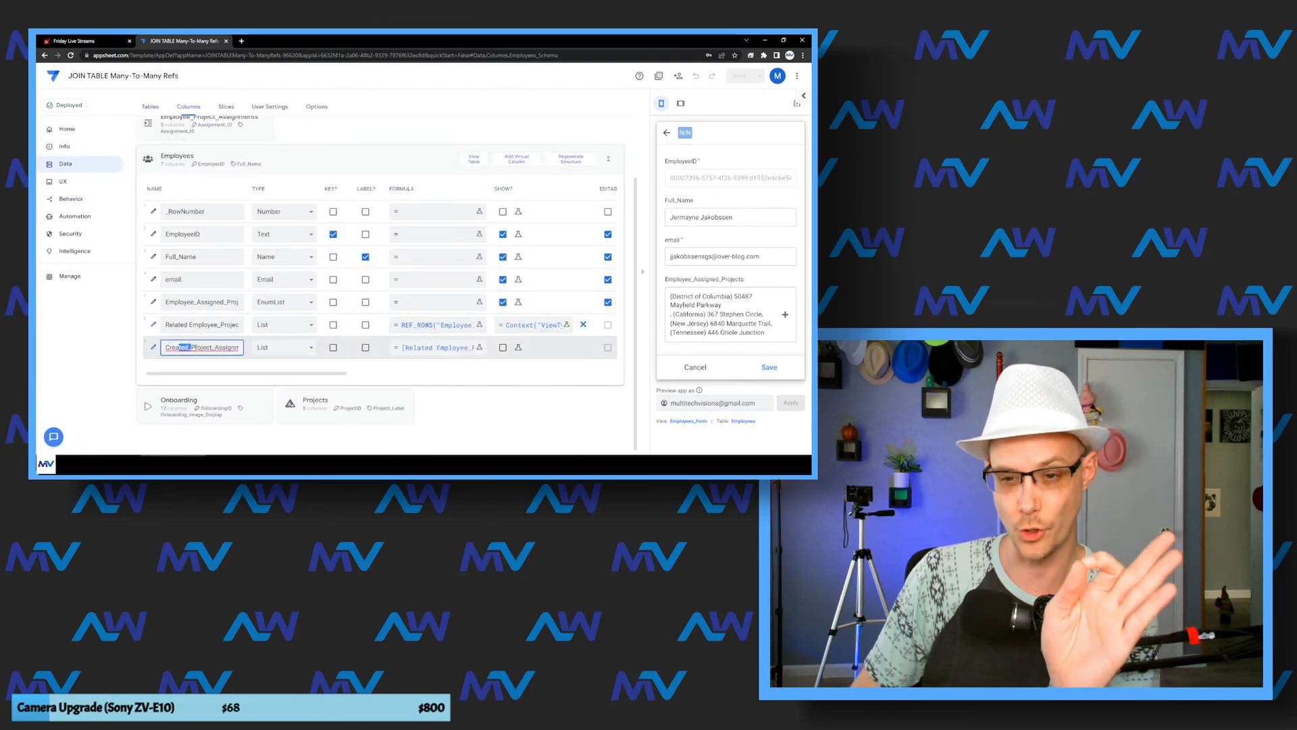
click(445, 347)
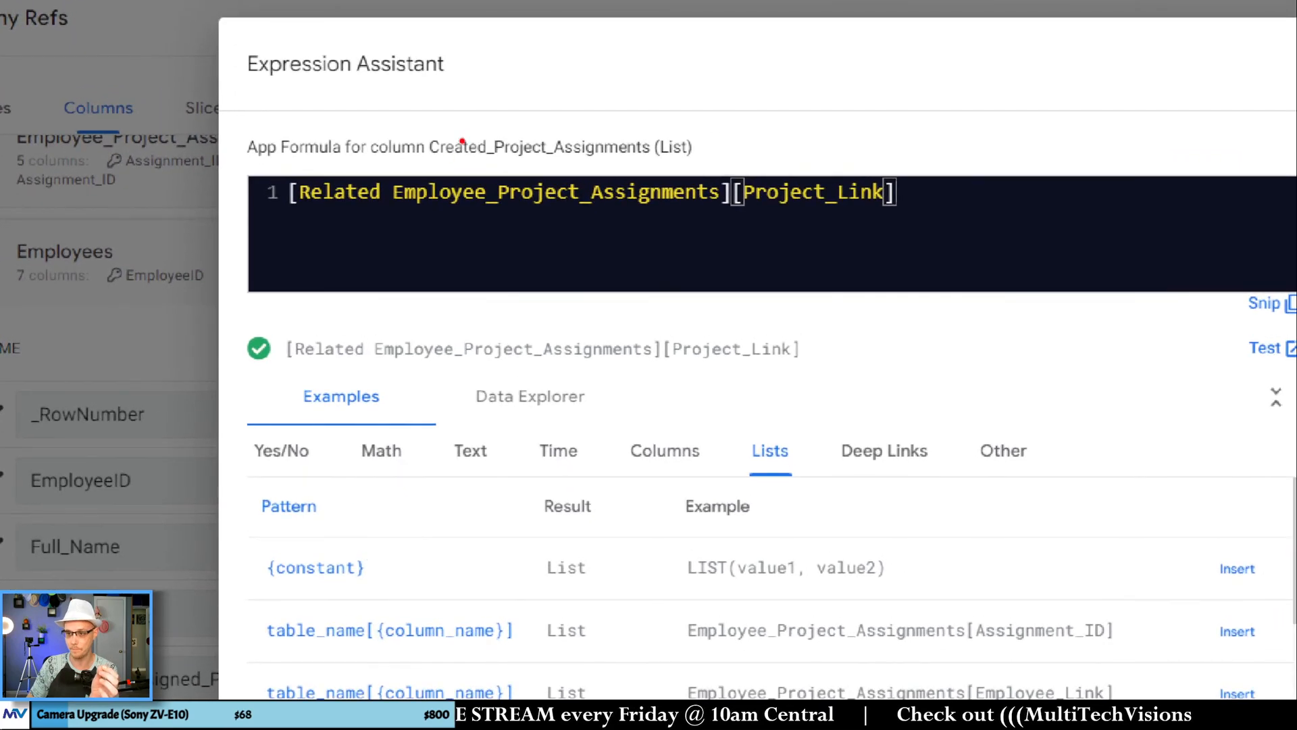
mouse_move(284, 203)
mouse_down()
mouse_move(393, 233)
mouse_move(728, 215)
mouse_up()
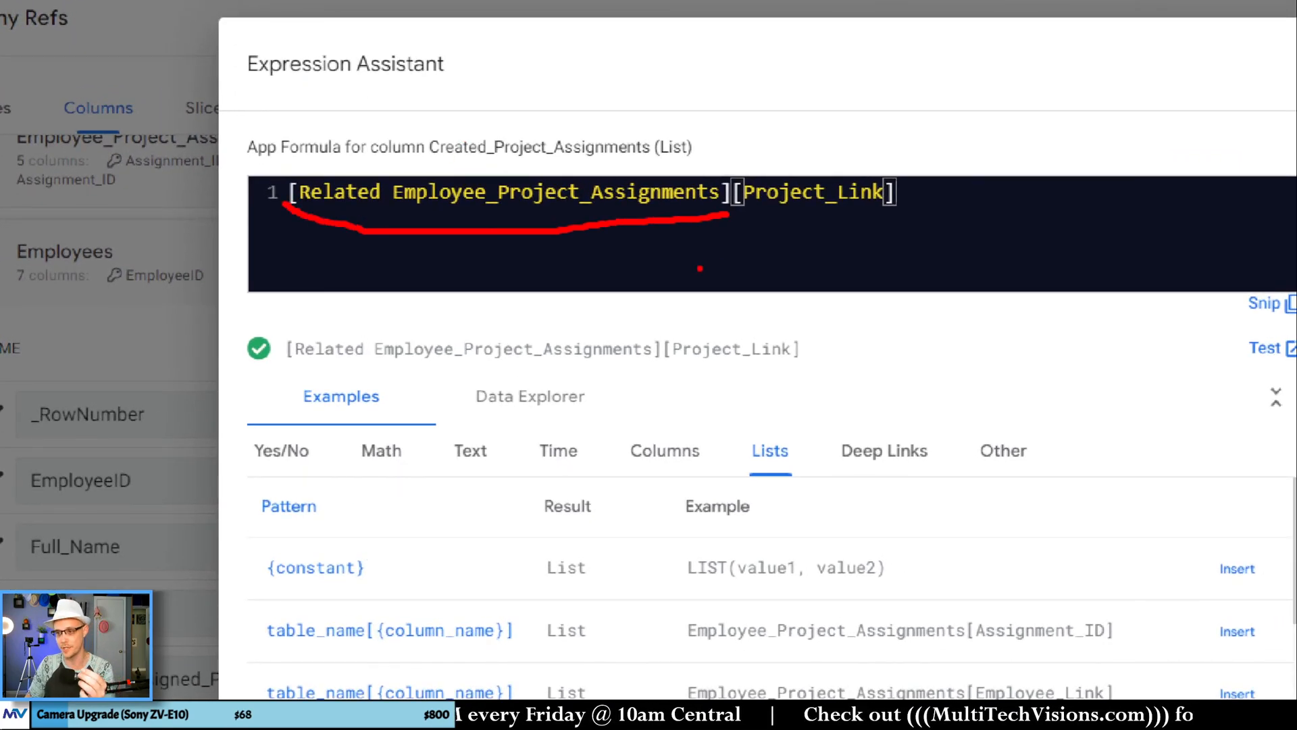
mouse_move(730, 177)
mouse_down()
mouse_move(746, 164)
mouse_move(881, 163)
mouse_move(911, 196)
mouse_up()
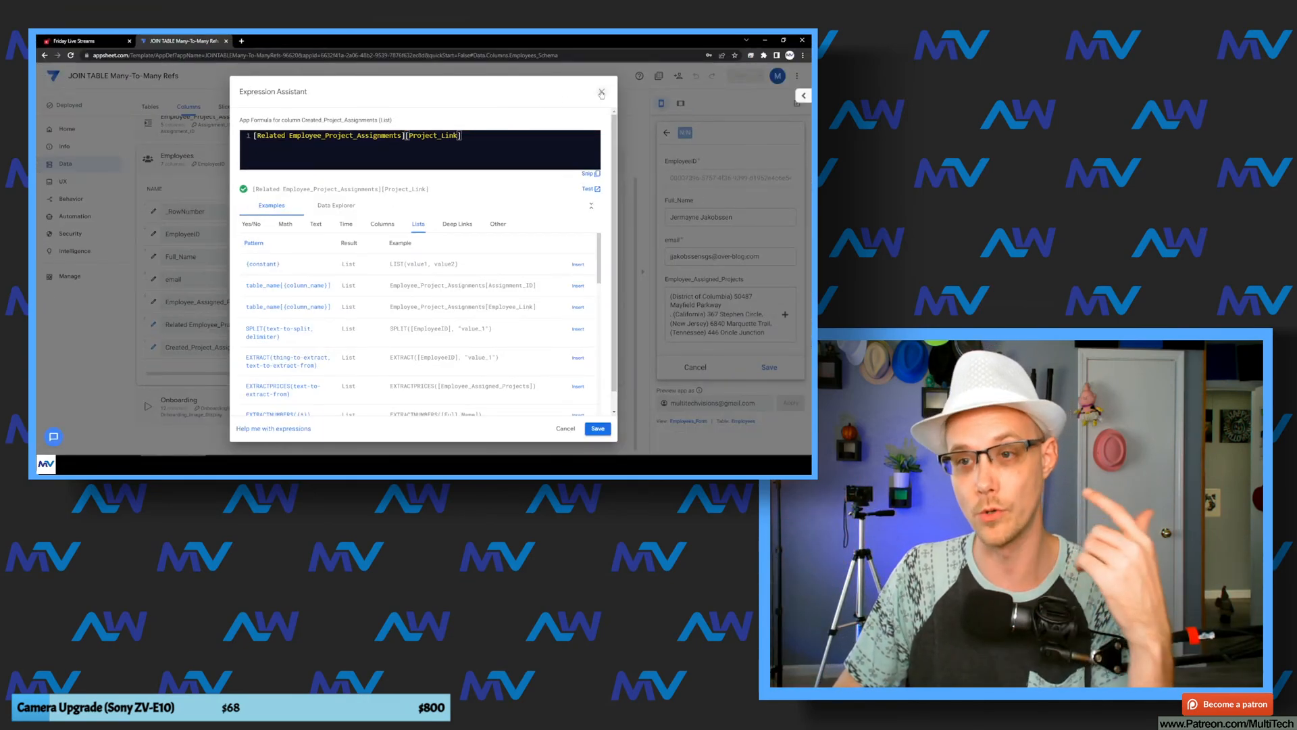
click(601, 92)
Step: Review the Employee_Assigned_Projects, Related Employee_Project_Assignments and Created_Project_Assignments columns of the Employees table
drag(203, 302, 249, 305)
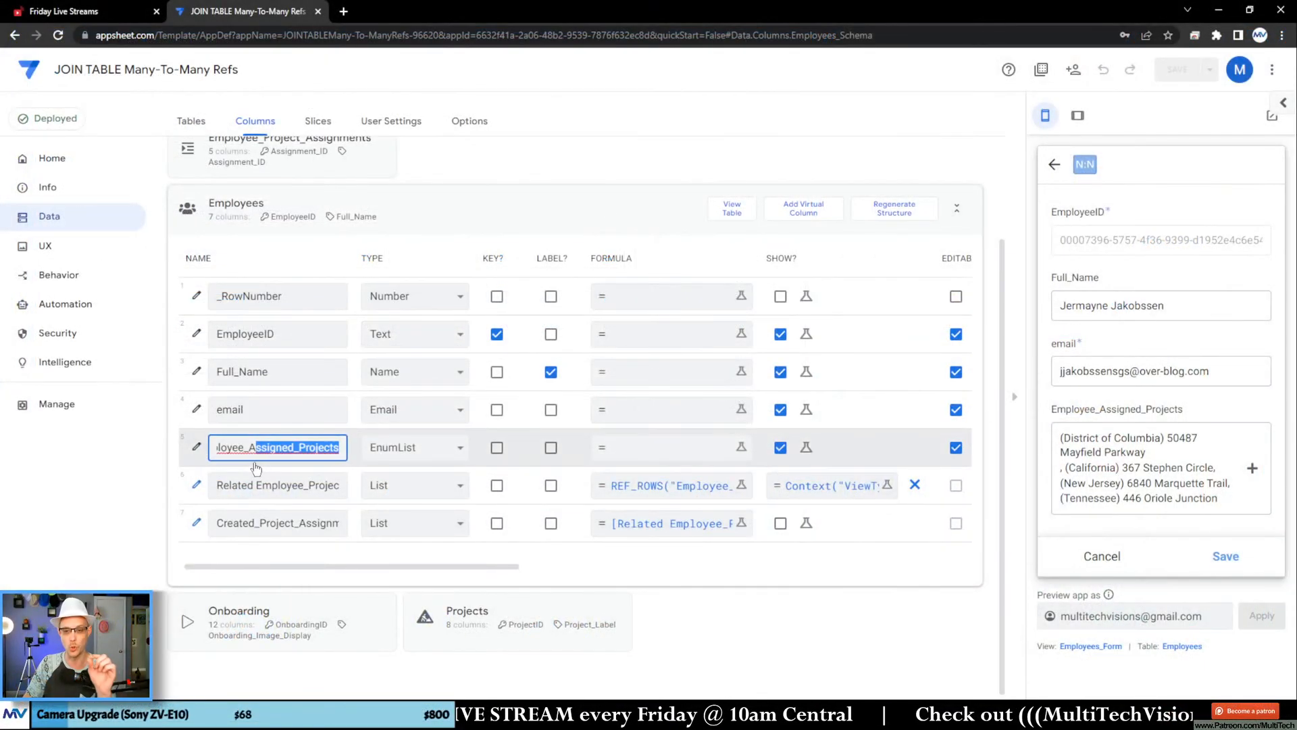
click(193, 302)
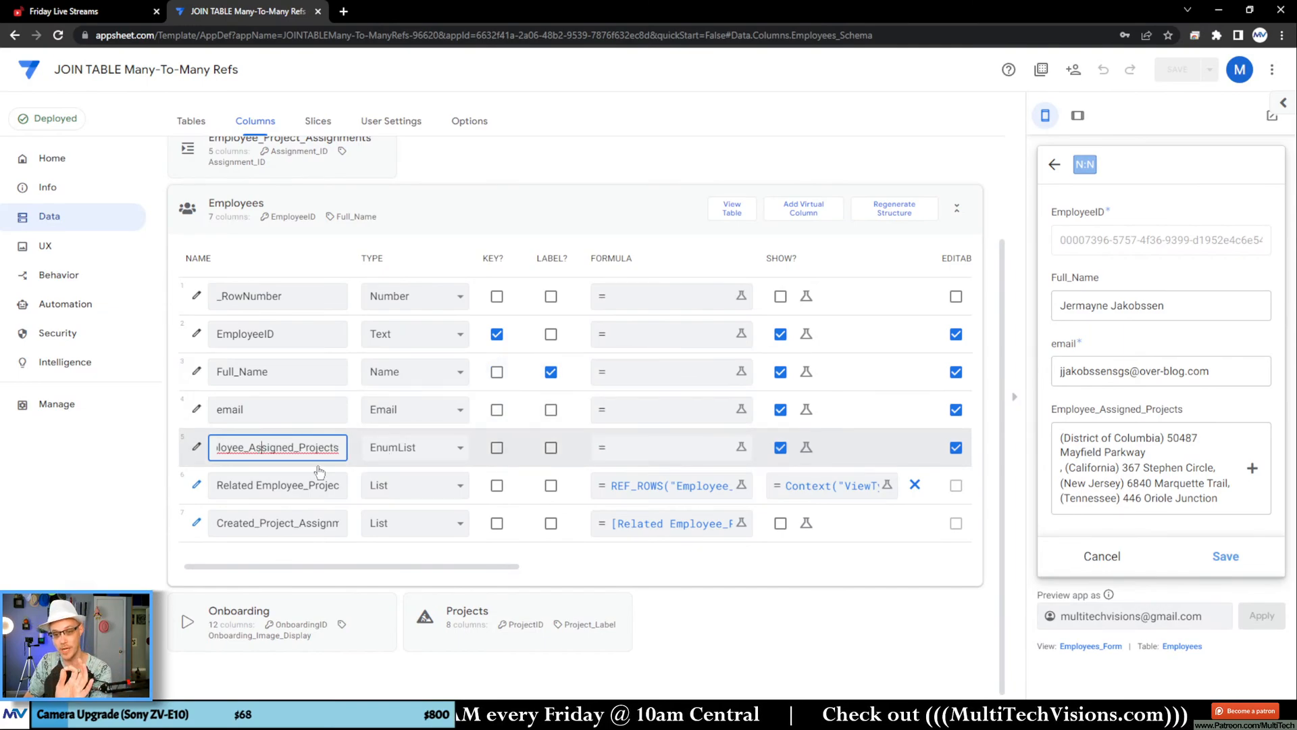
drag(286, 487, 373, 493)
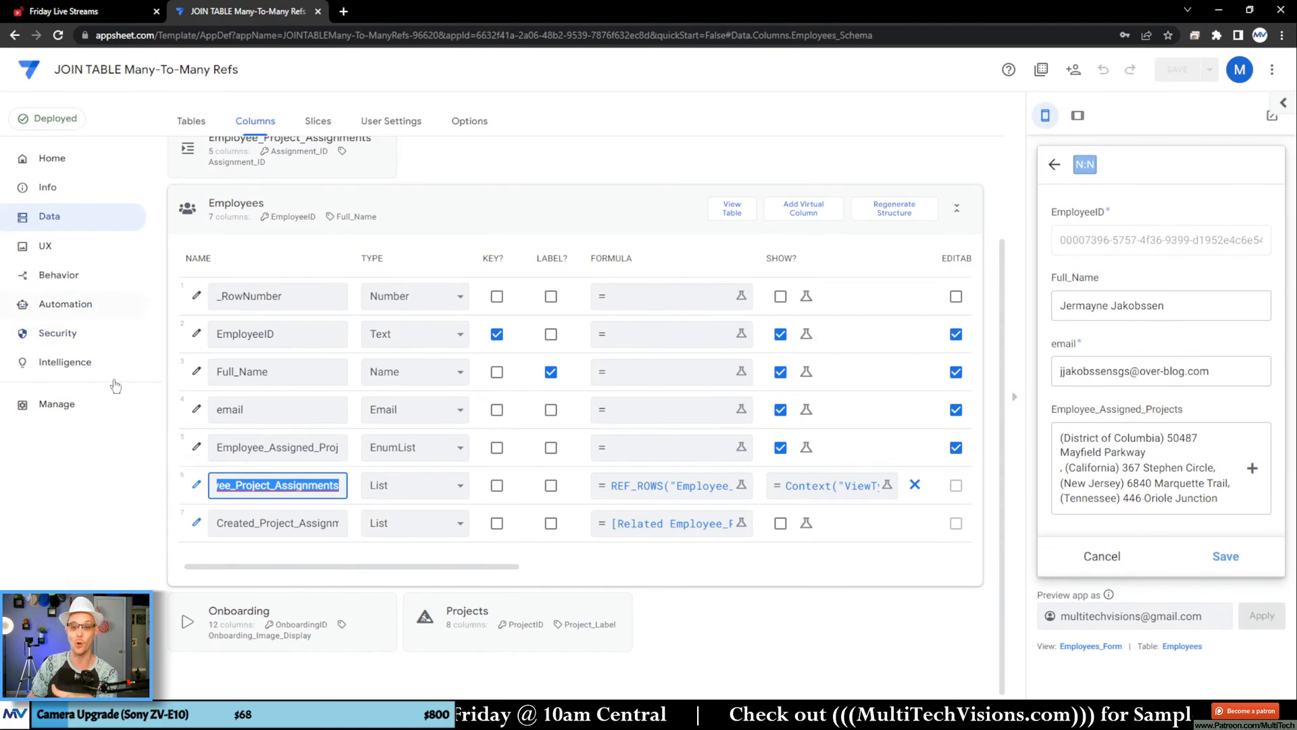
click(284, 448)
click(307, 523)
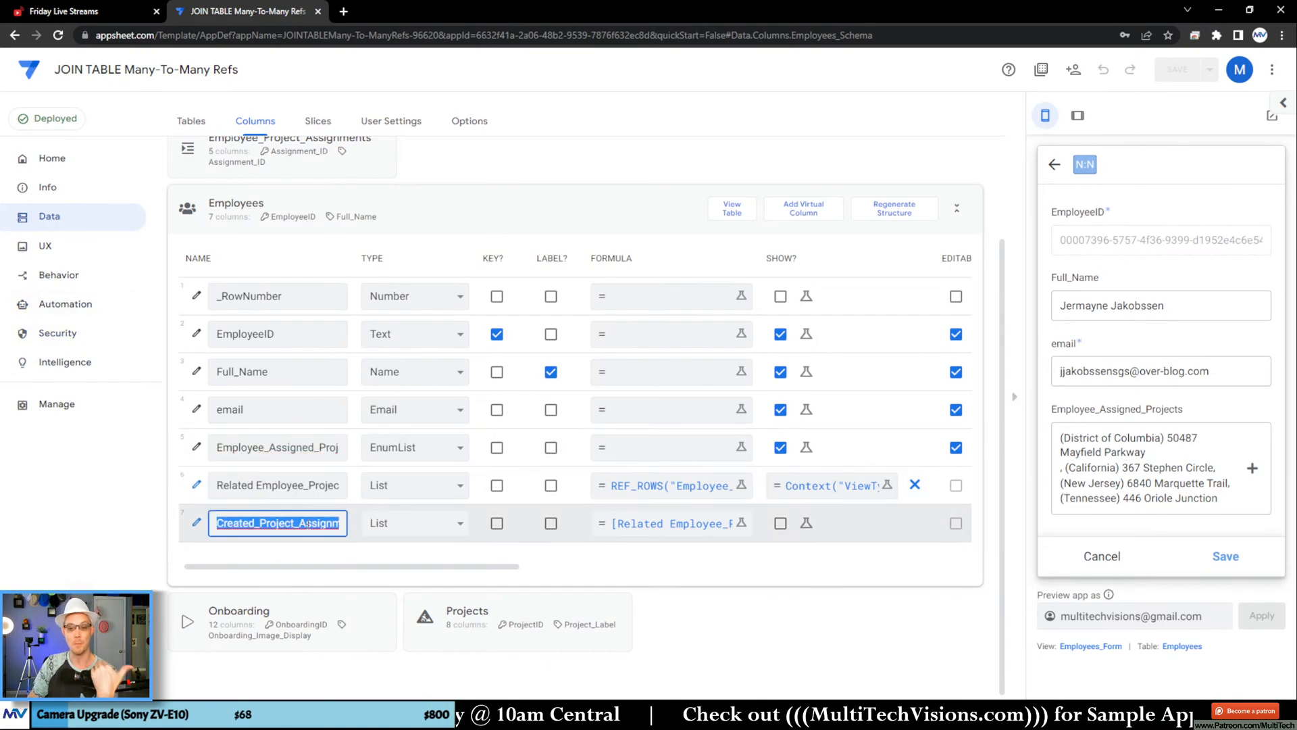
Step: Return to the app's actions and re-examine the Project_Link INDEX expression in Employee Project Loop | Make, then close it without changes
click(93, 277)
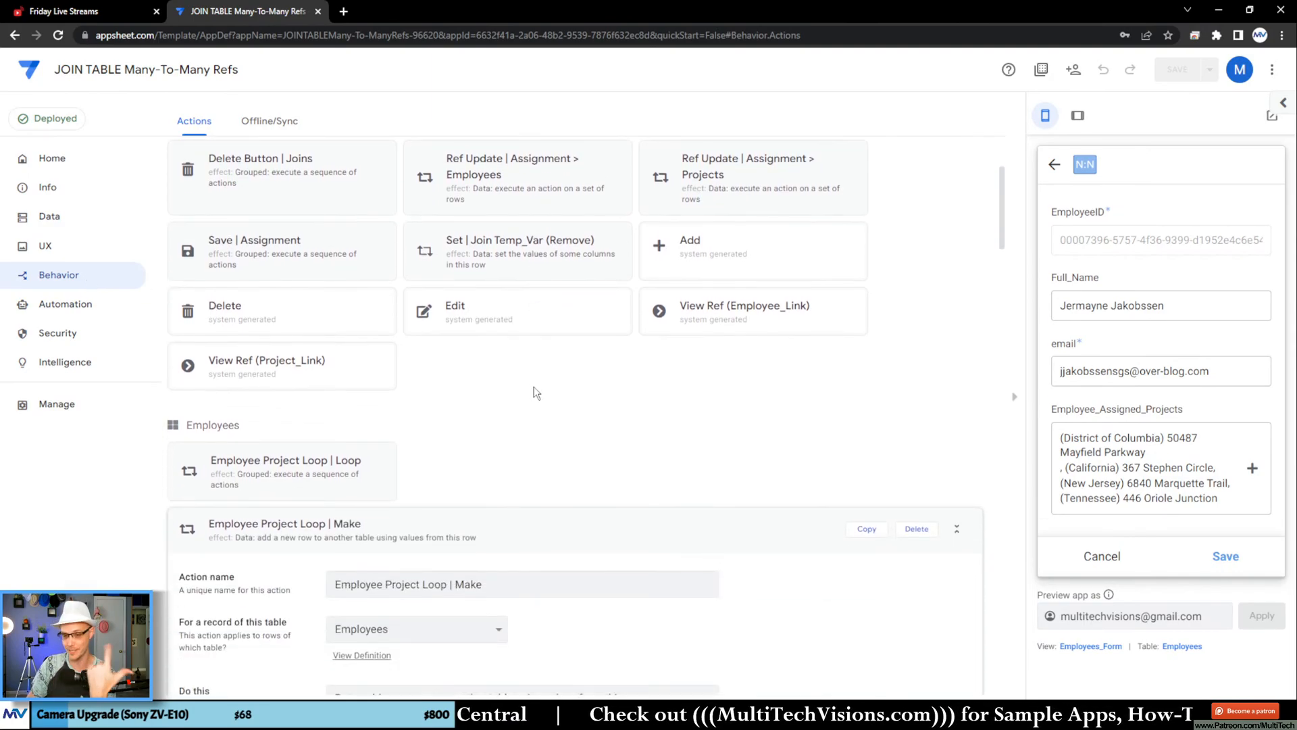
scroll(777, 338, down, 1)
click(630, 383)
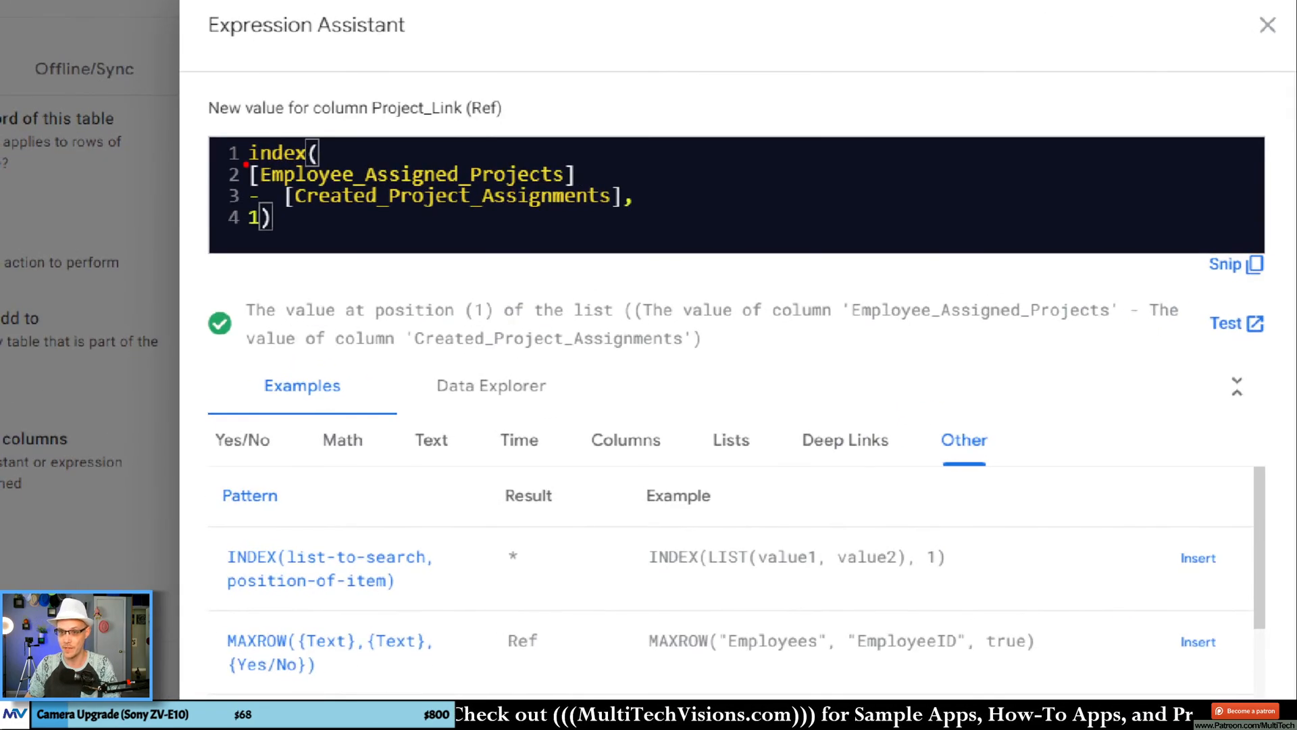
drag(219, 178, 292, 175)
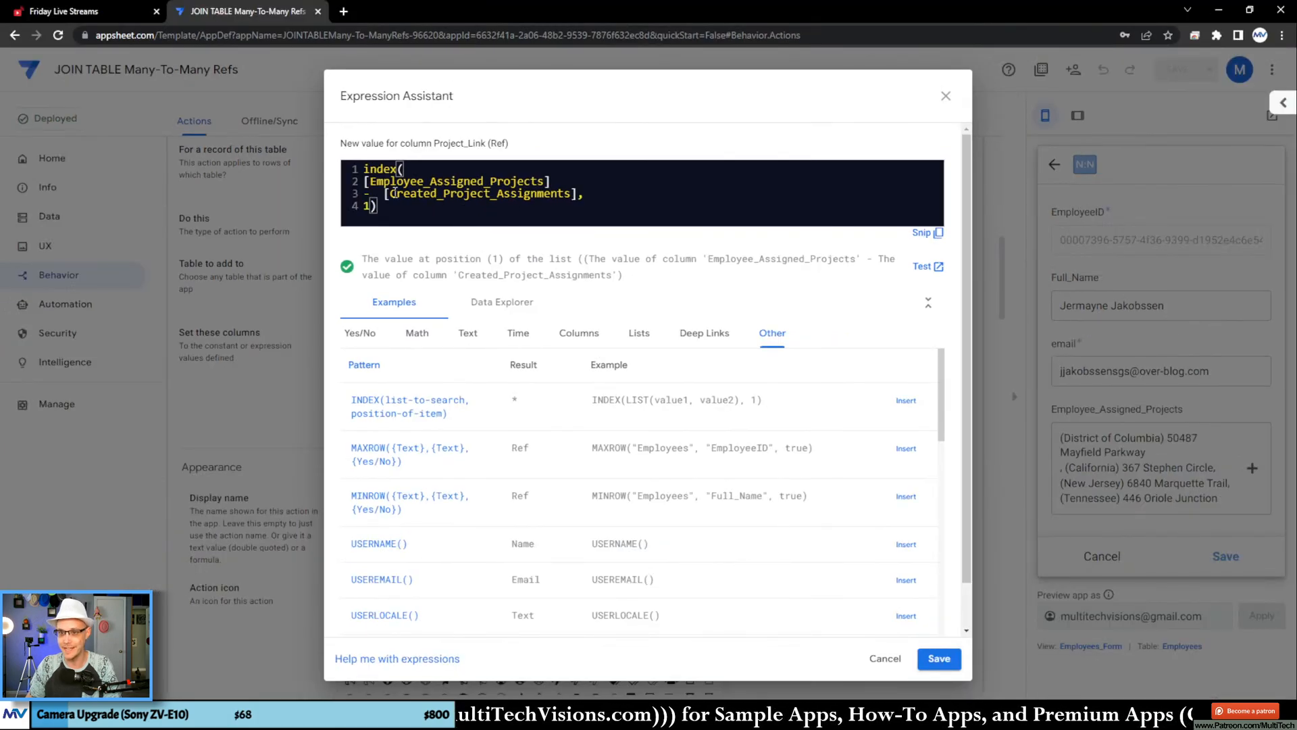
click(943, 100)
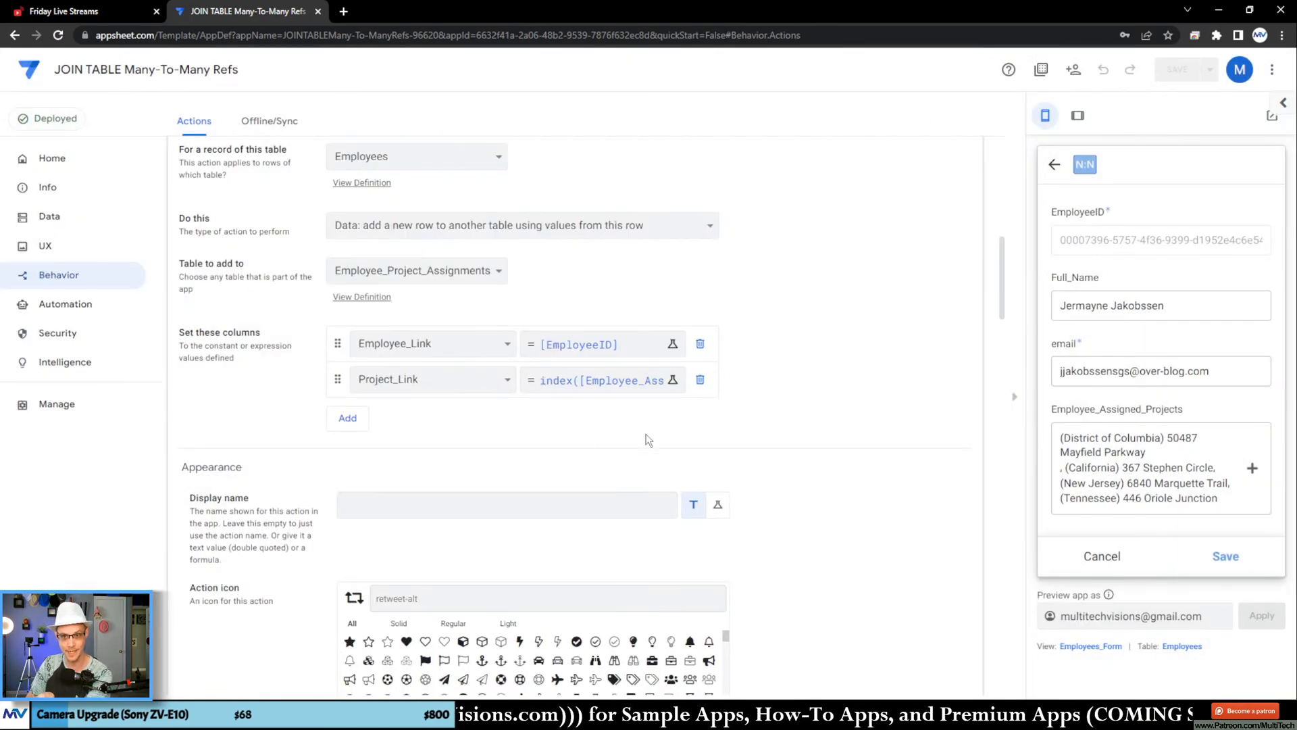
Step: Open the Save | Employee grouped action and review the order of the actions it executes, starting with Employee Project Loop | Repeat
scroll(647, 439, up, 3)
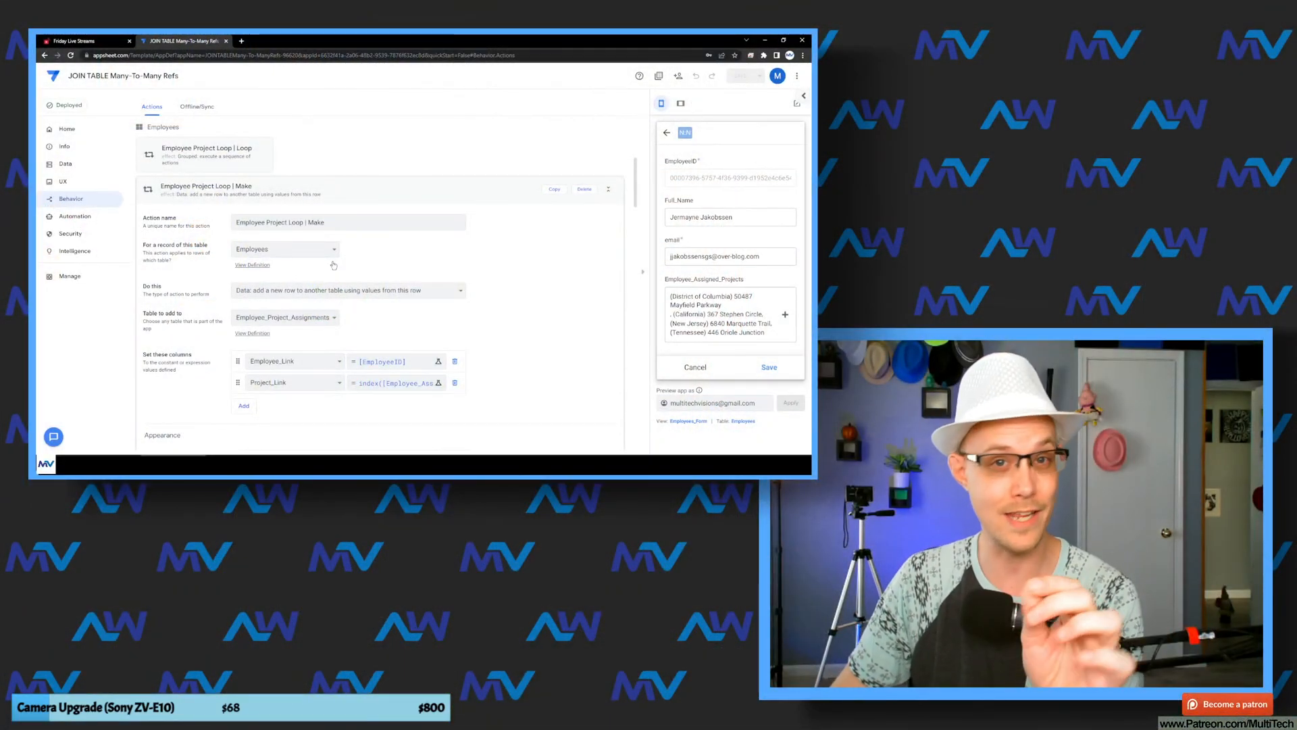
click(365, 197)
scroll(203, 257, down, 3)
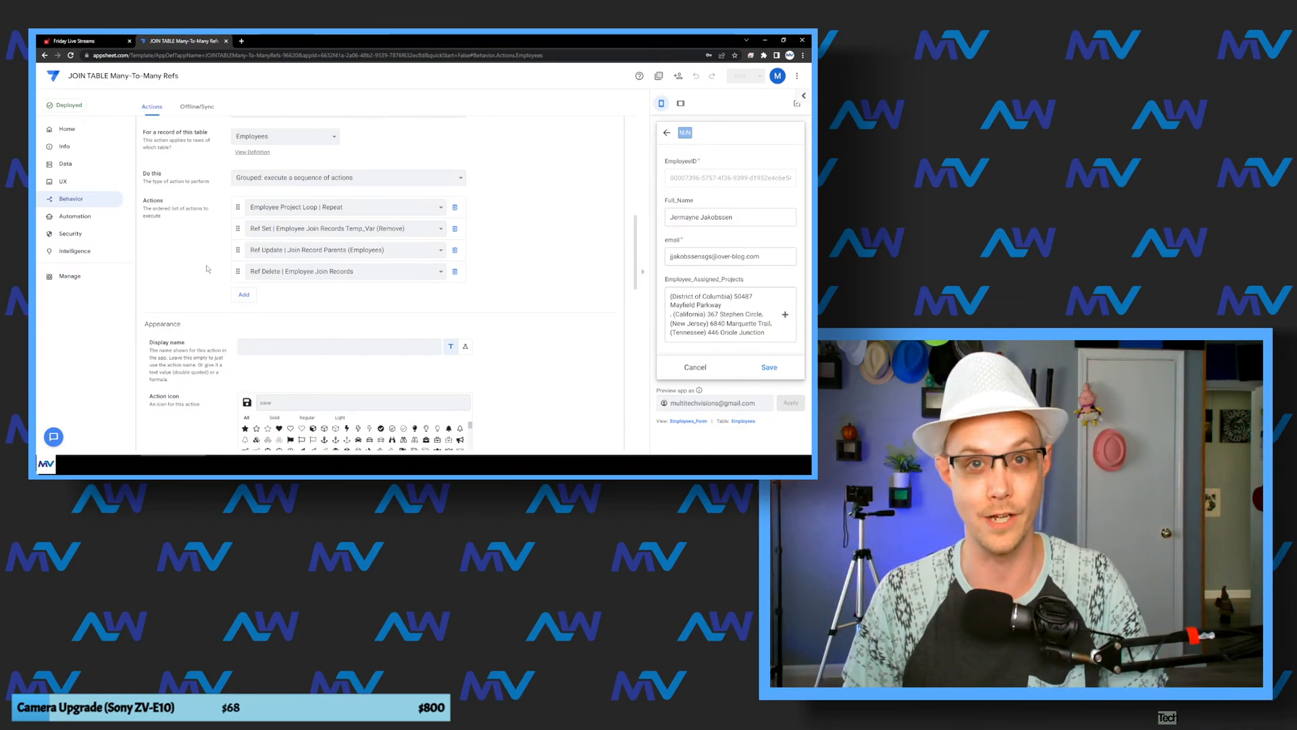
scroll(207, 269, up, 2)
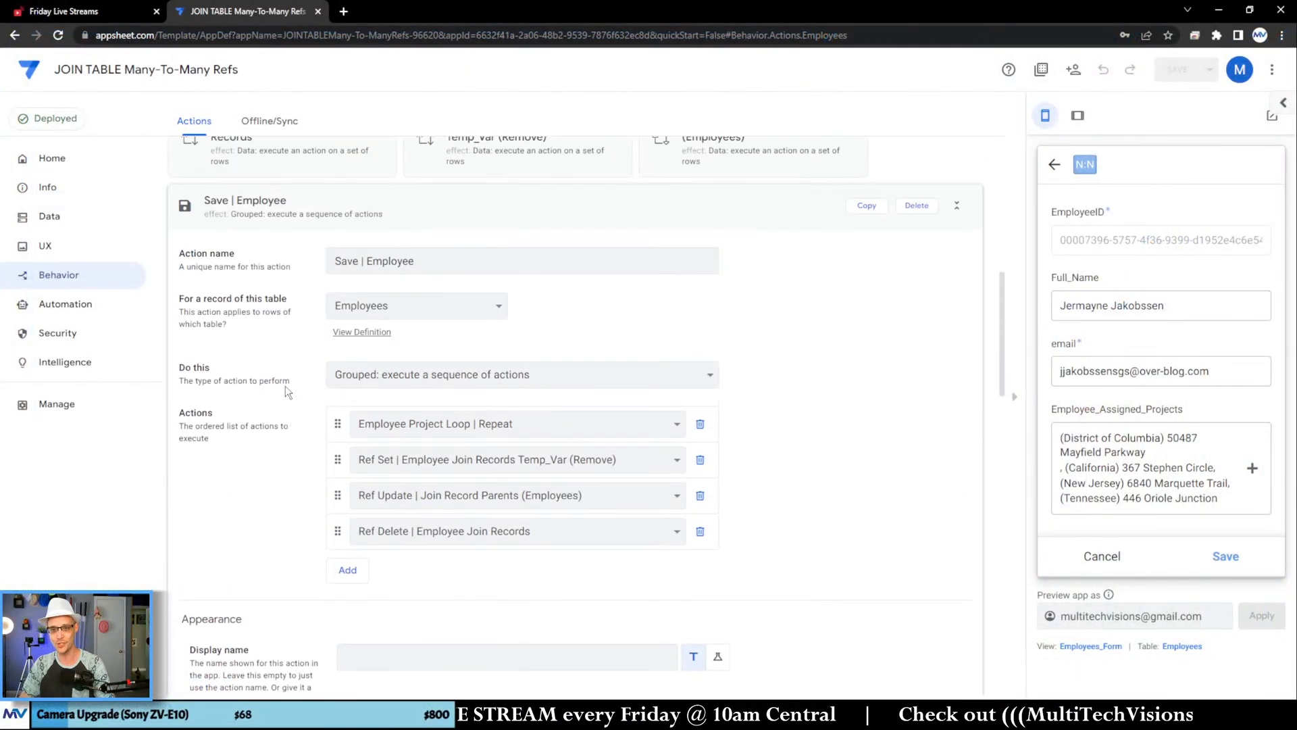
scroll(288, 392, up, 1)
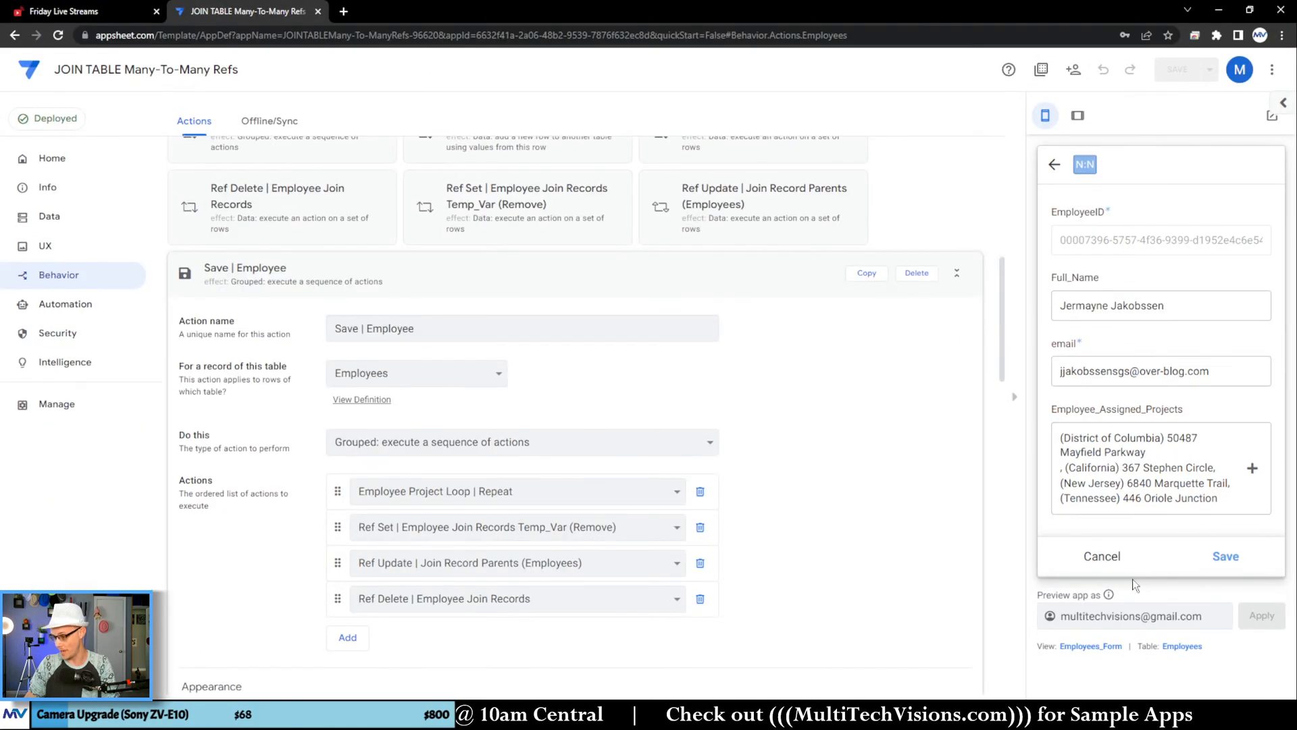
scroll(311, 359, down, 1)
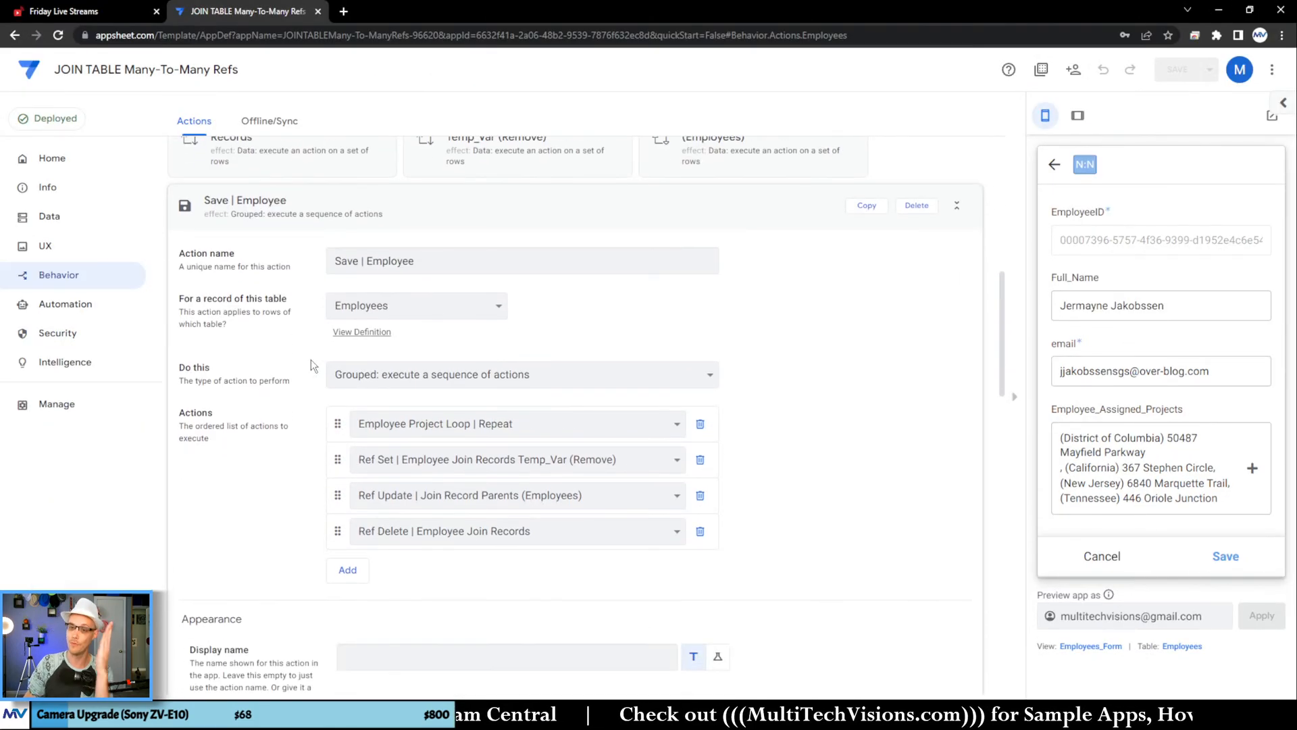
scroll(310, 340, down, 1)
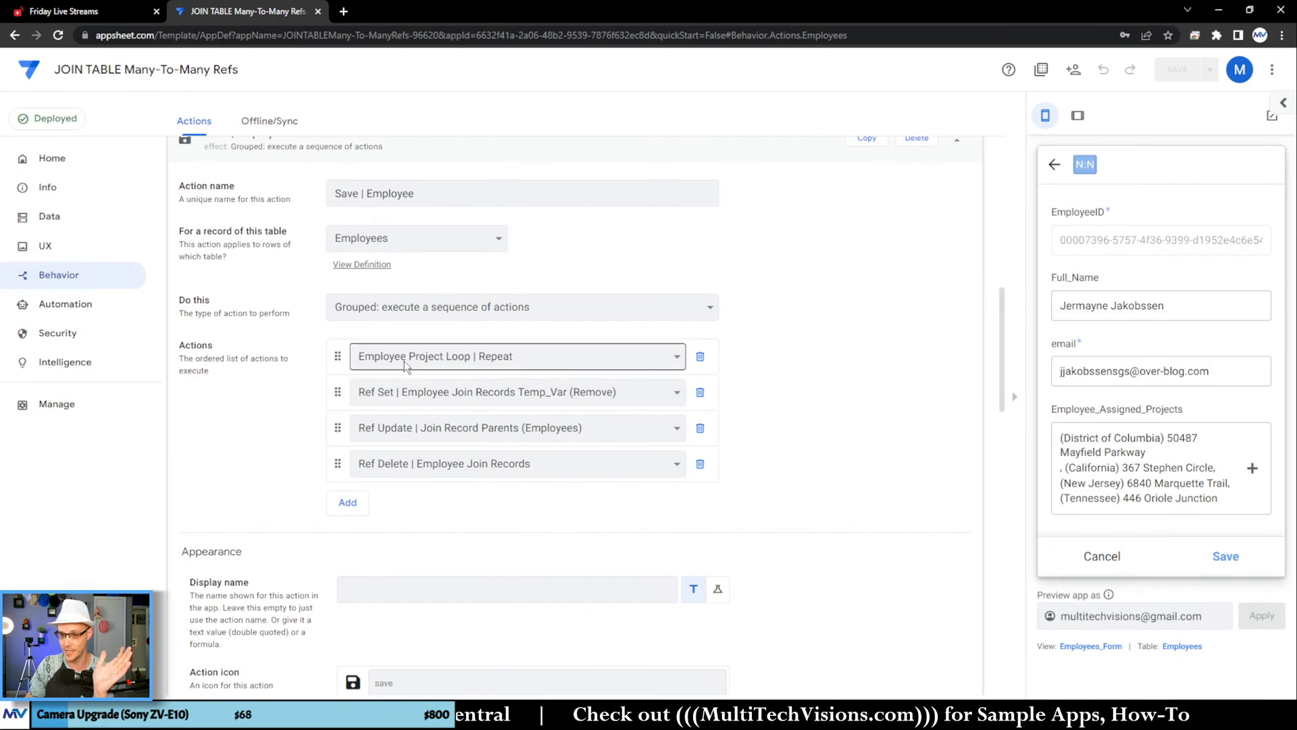
scroll(403, 360, down, 1)
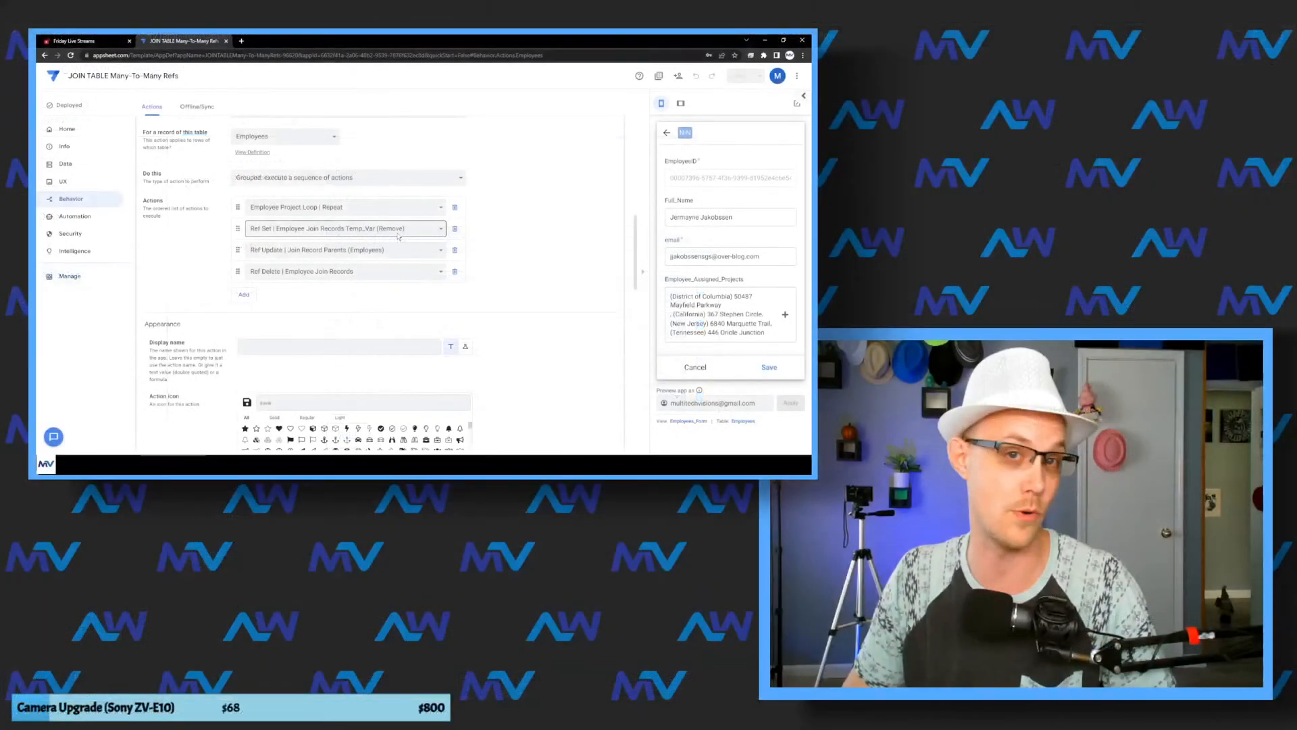
Step: Open the Referenced Rows expression of Ref Set | Employee Join Records Temp_Var (Remove) and inspect its Related Employee_Project_Assignments and Assignment_ID parts
scroll(766, 398, up, 4)
scroll(490, 287, up, 1)
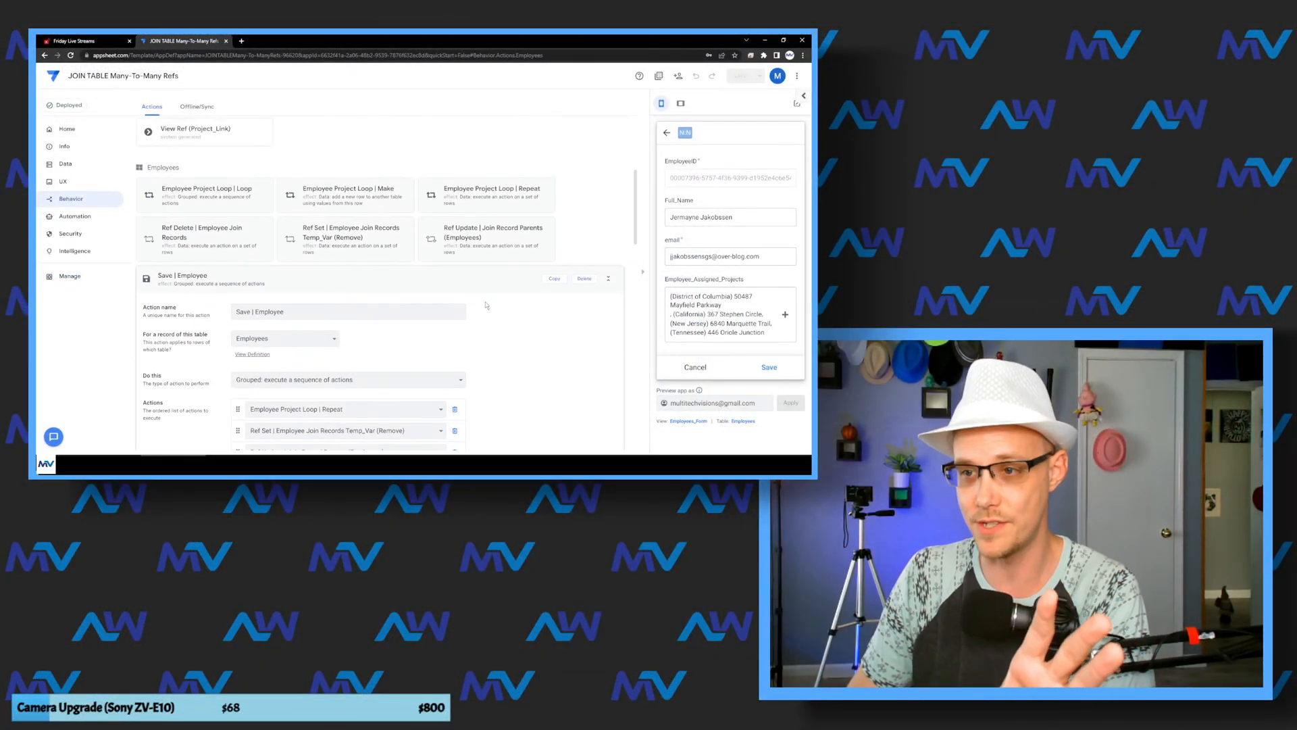
scroll(493, 297, down, 3)
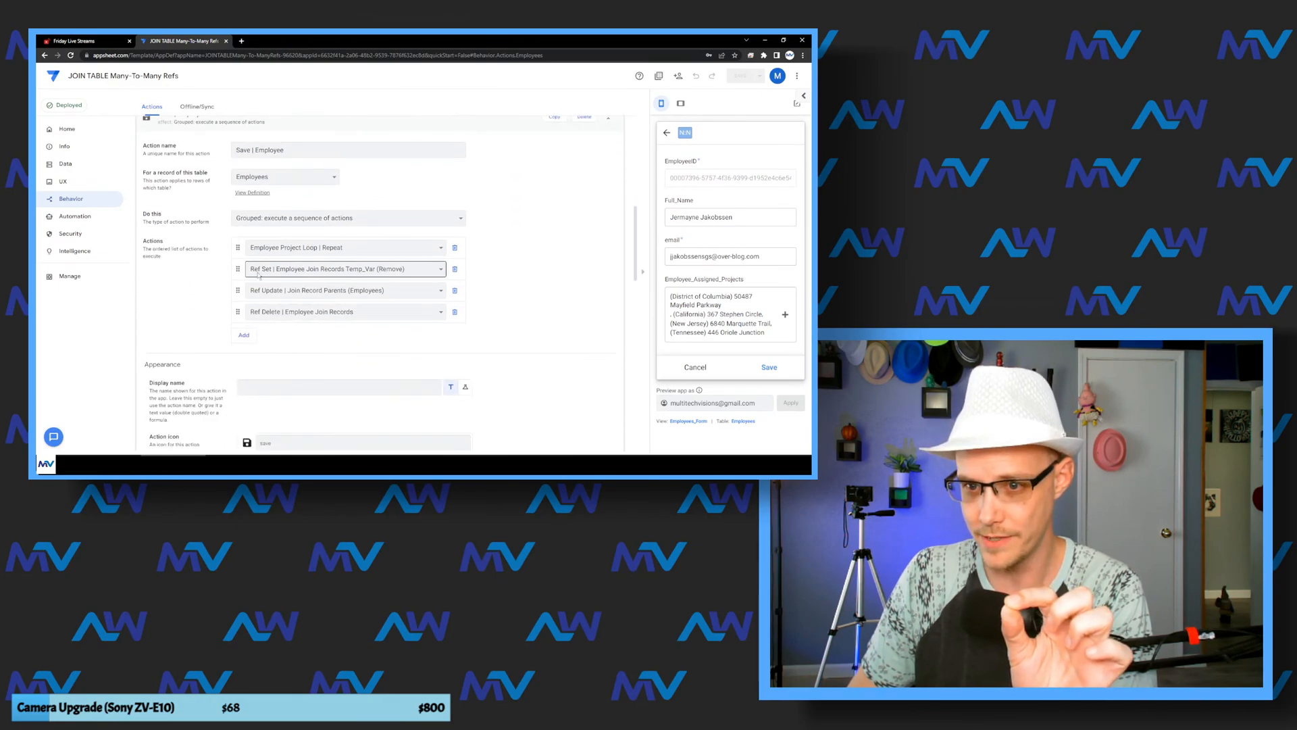
scroll(415, 227, up, 2)
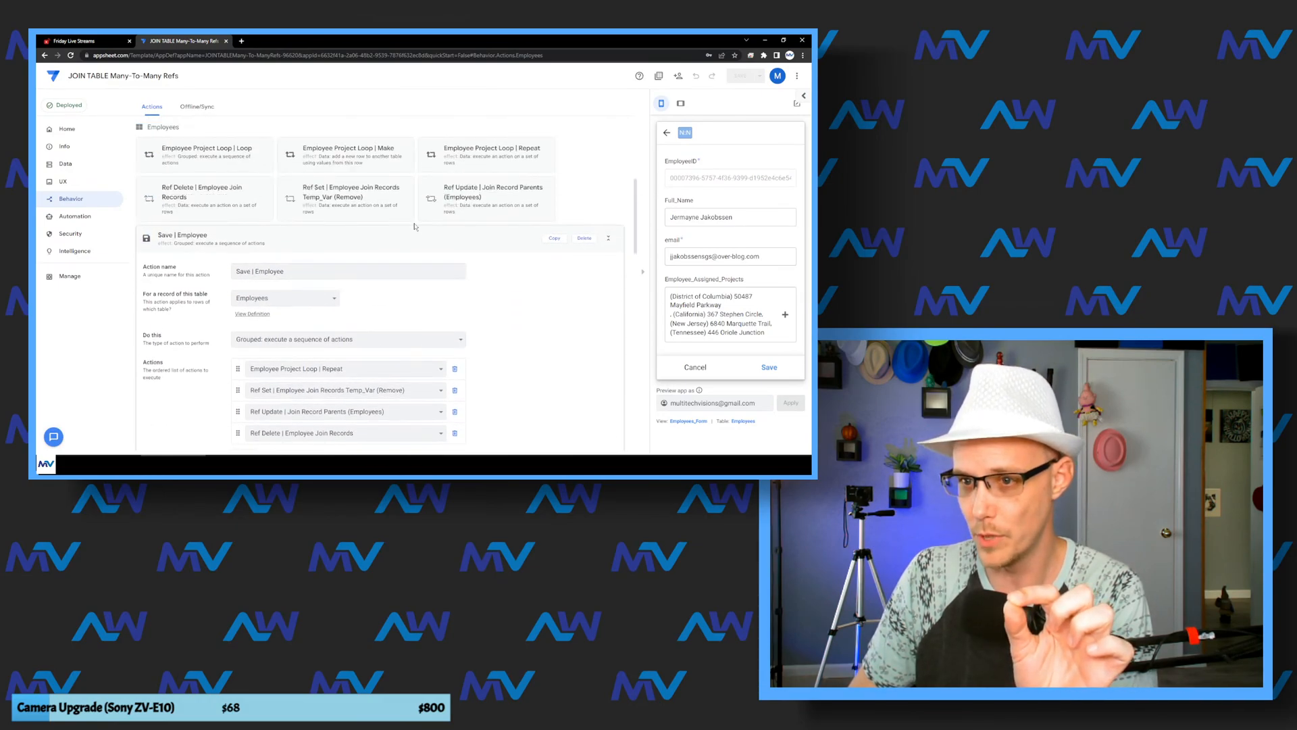
click(357, 200)
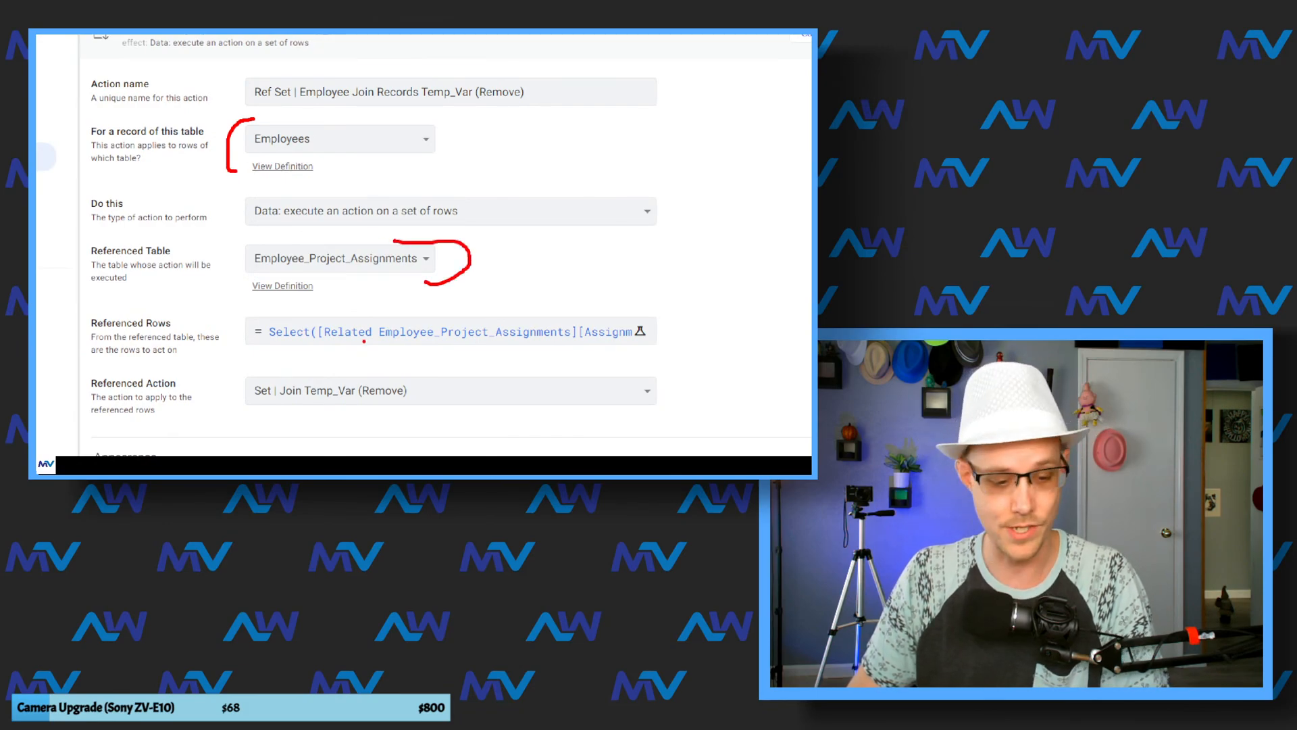
click(385, 331)
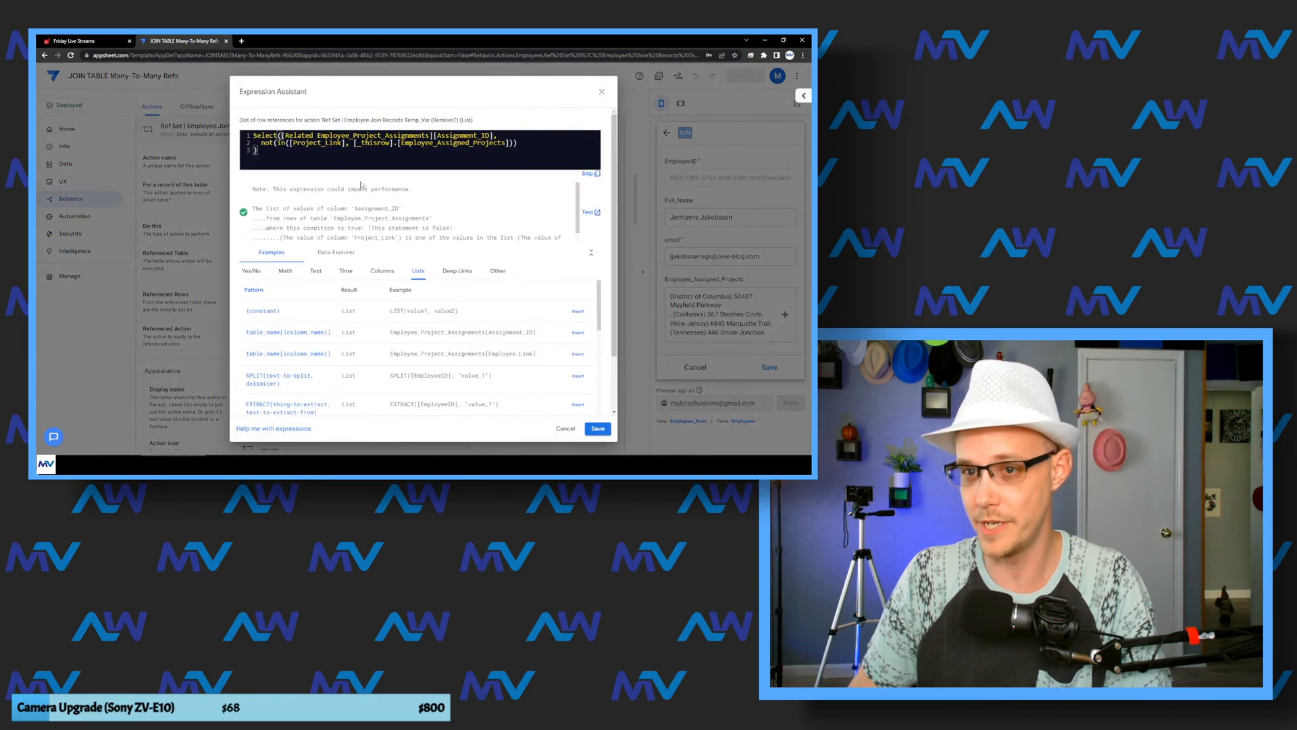
double_click(373, 136)
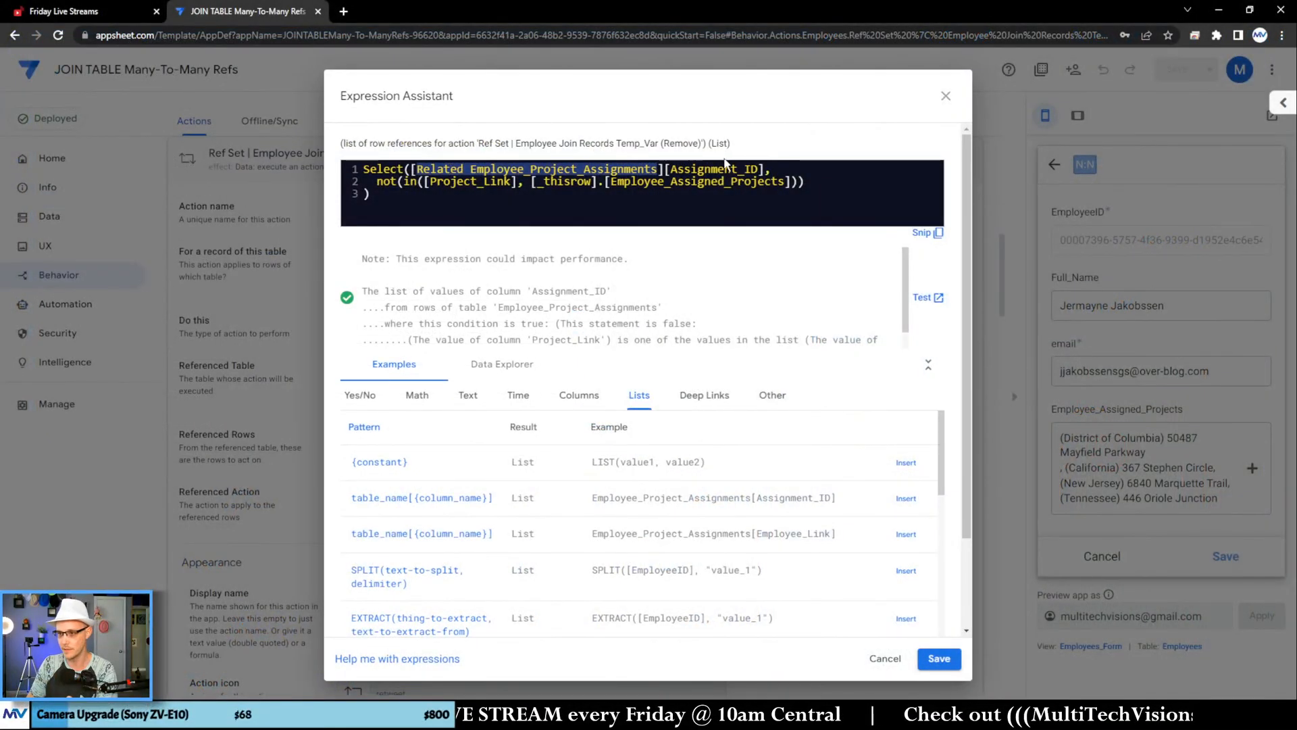
double_click(728, 169)
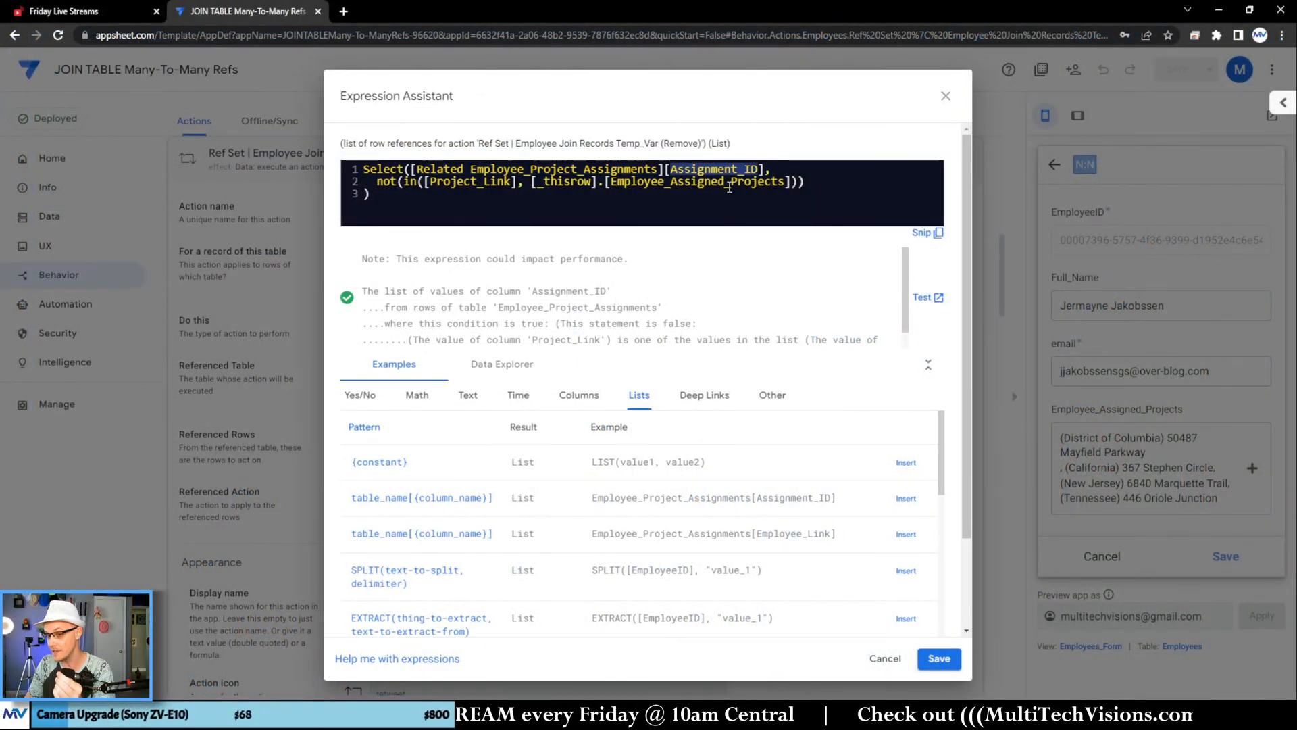
Step: Examine how the expression's not(in()) condition compares Project_Link with Employee_Assigned_Projects, then close the expression without changes
click(508, 213)
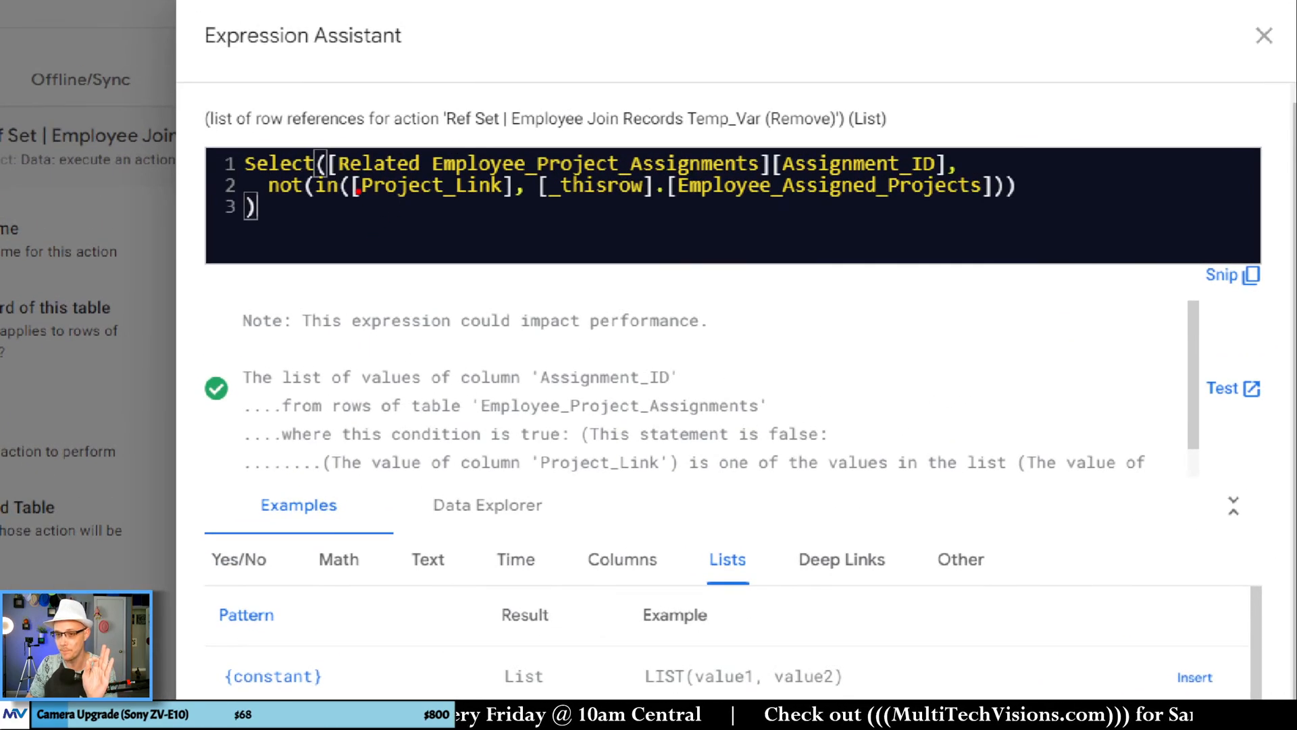
drag(397, 219, 508, 211)
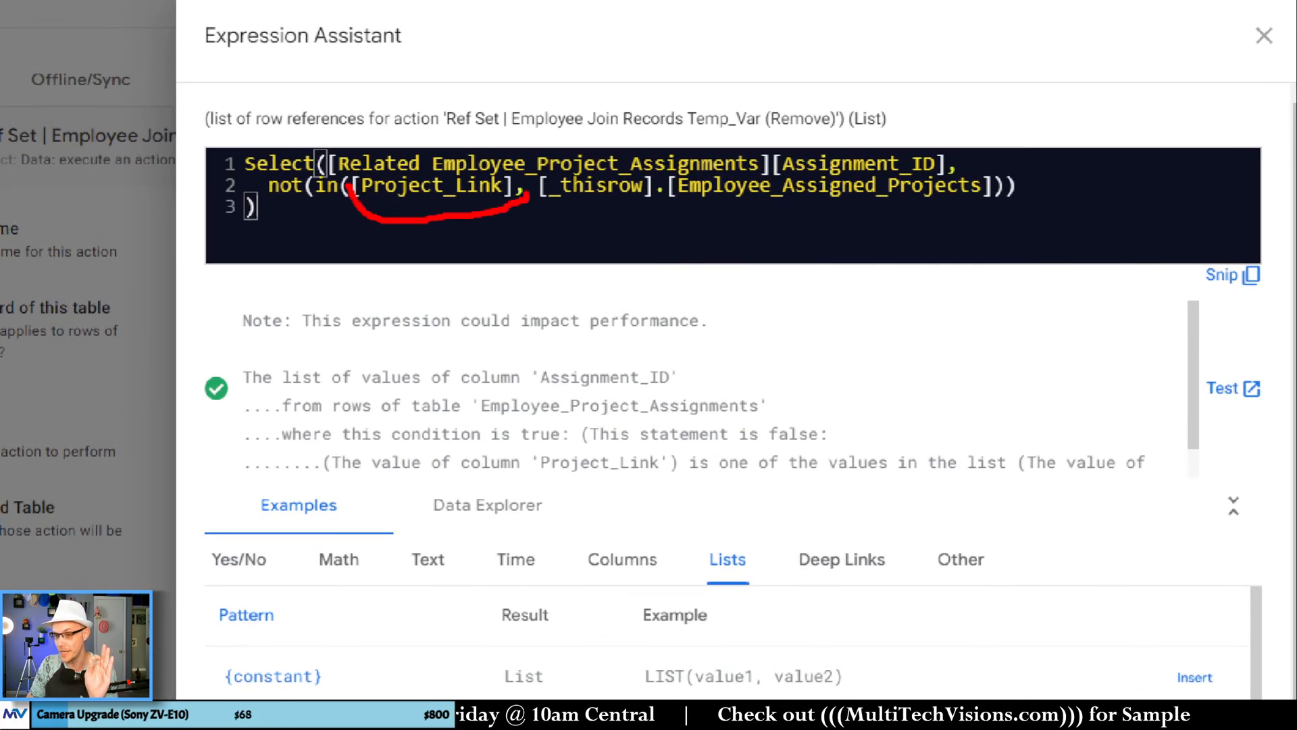
drag(266, 194, 312, 195)
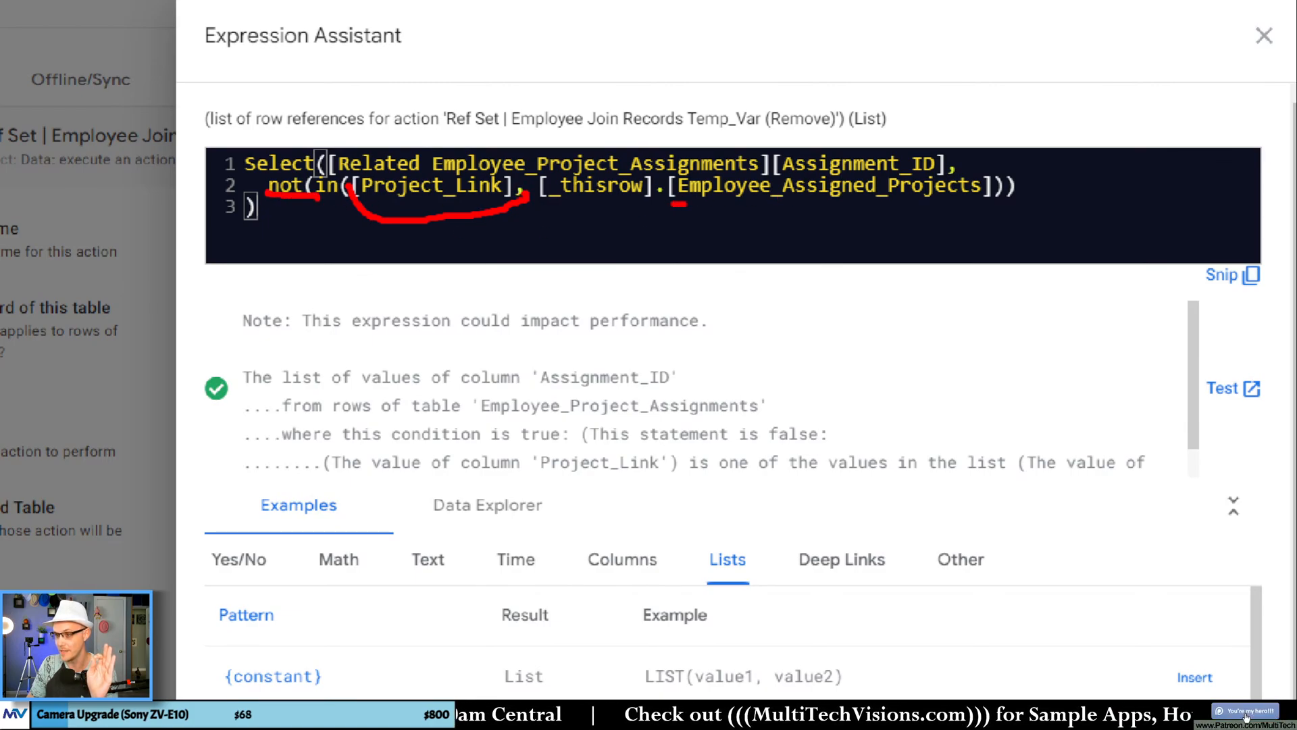
drag(685, 203, 991, 203)
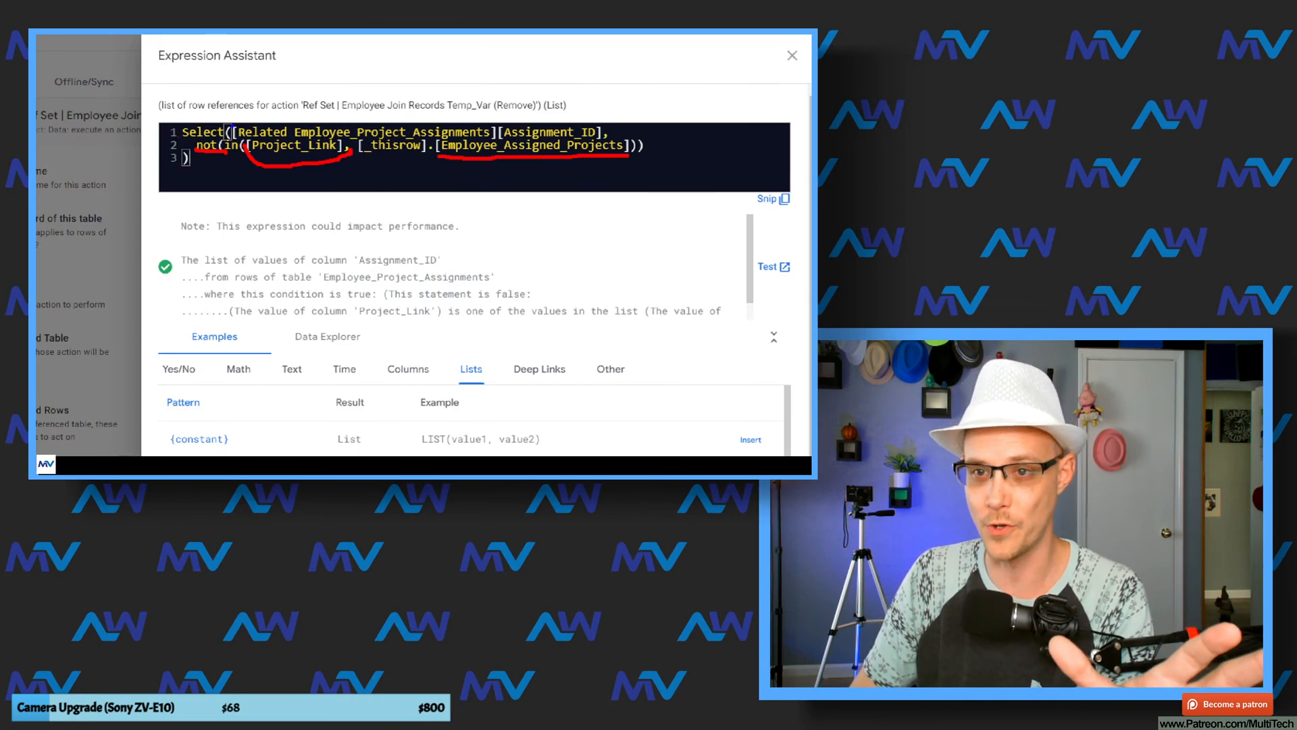
drag(233, 125, 500, 128)
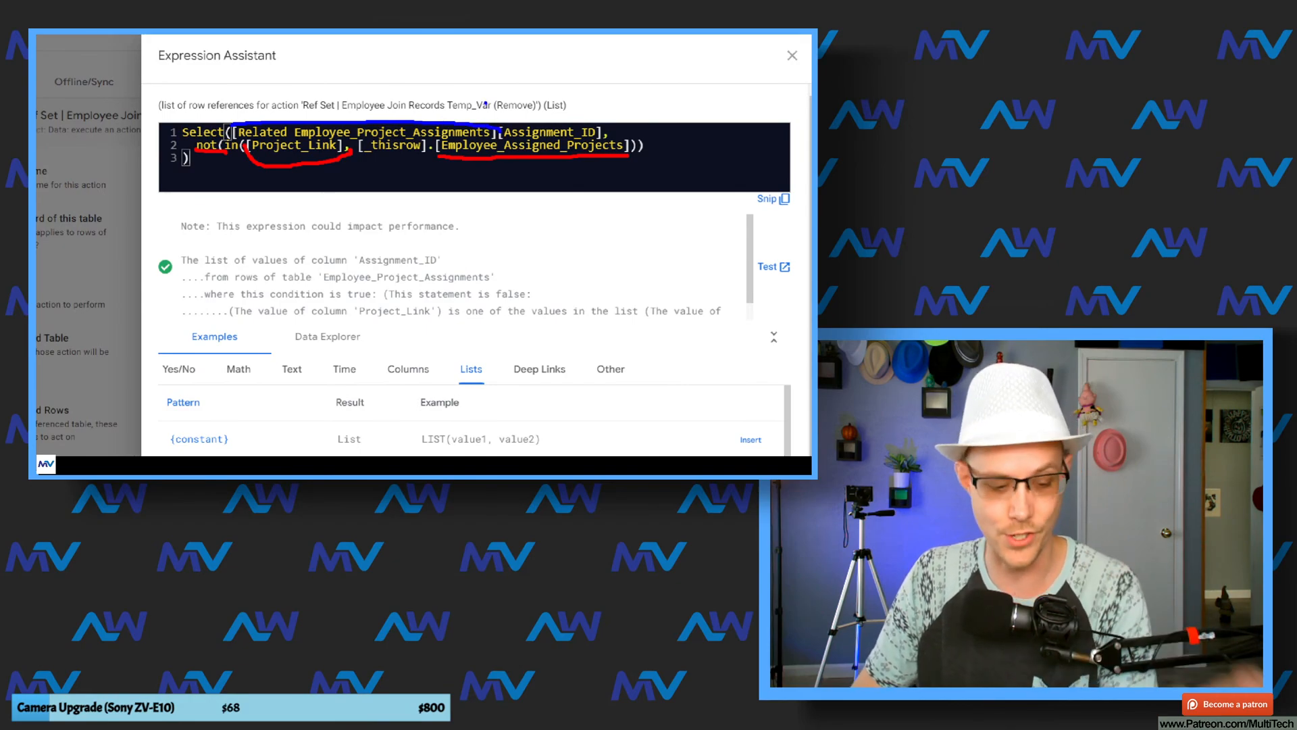
key(ctrl+z)
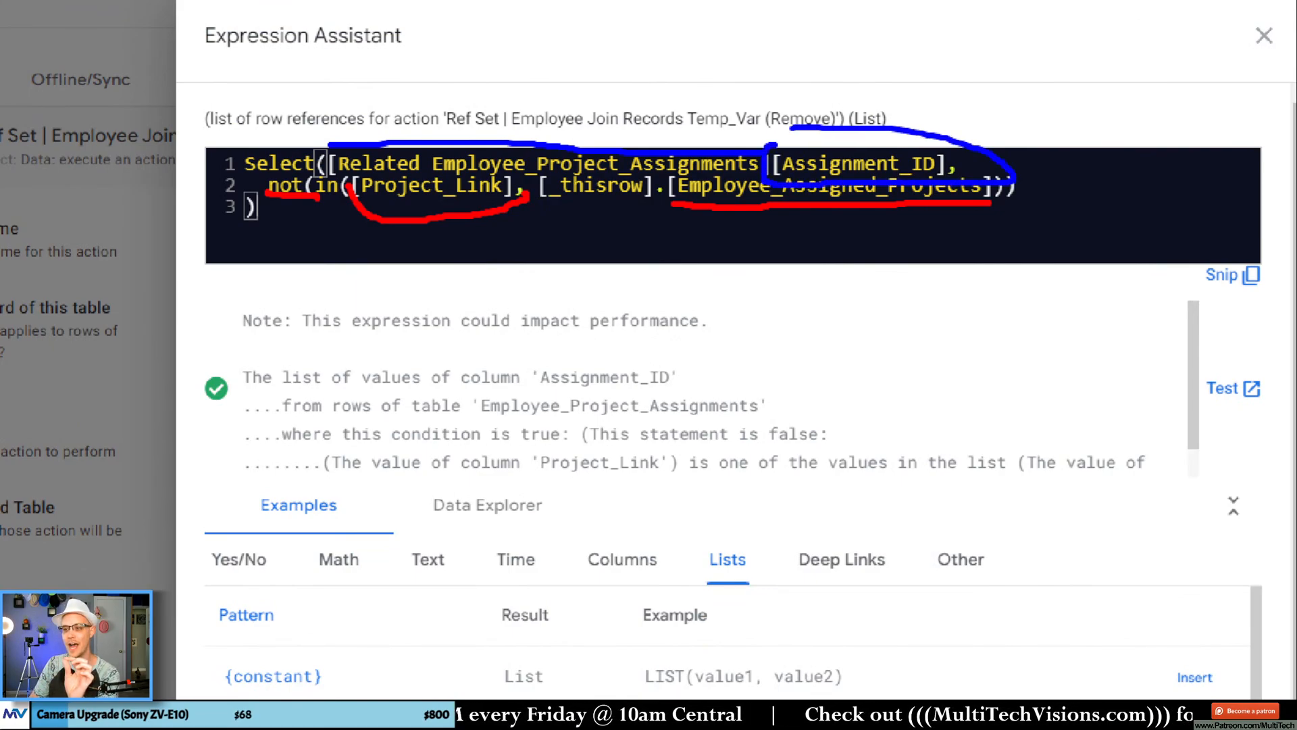
key(ctrl+z)
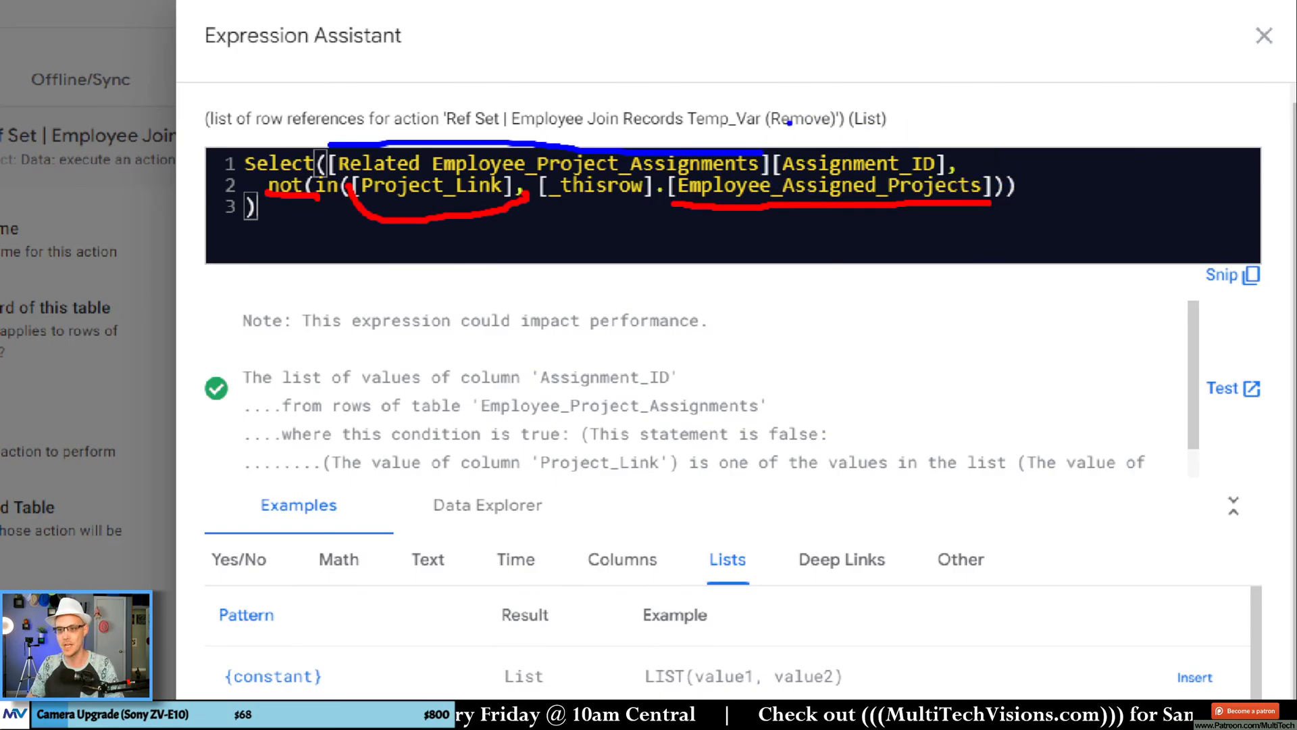
key(ctrl+z)
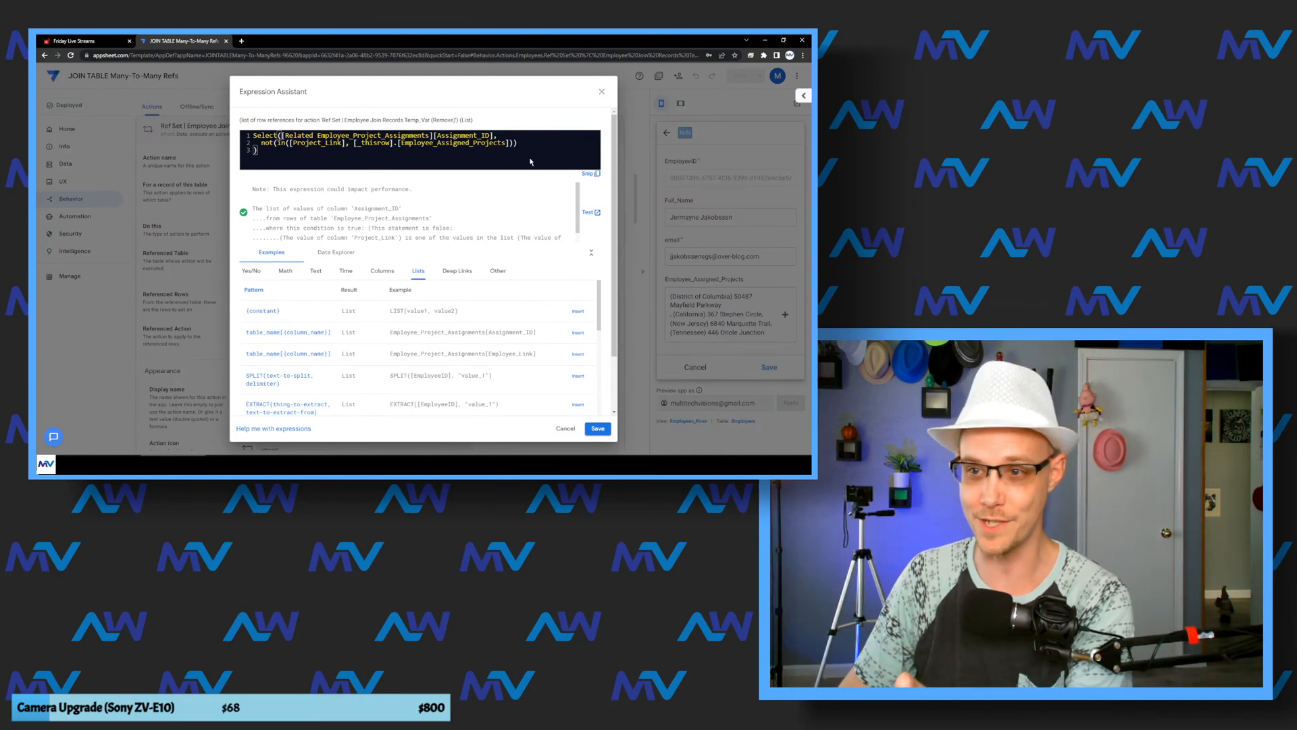
click(603, 93)
Step: Review the Referenced Table, Referenced Rows and Referenced Action settings of Ref Set | Employee Join Records Temp_Var (Remove)
scroll(301, 302, down, 1)
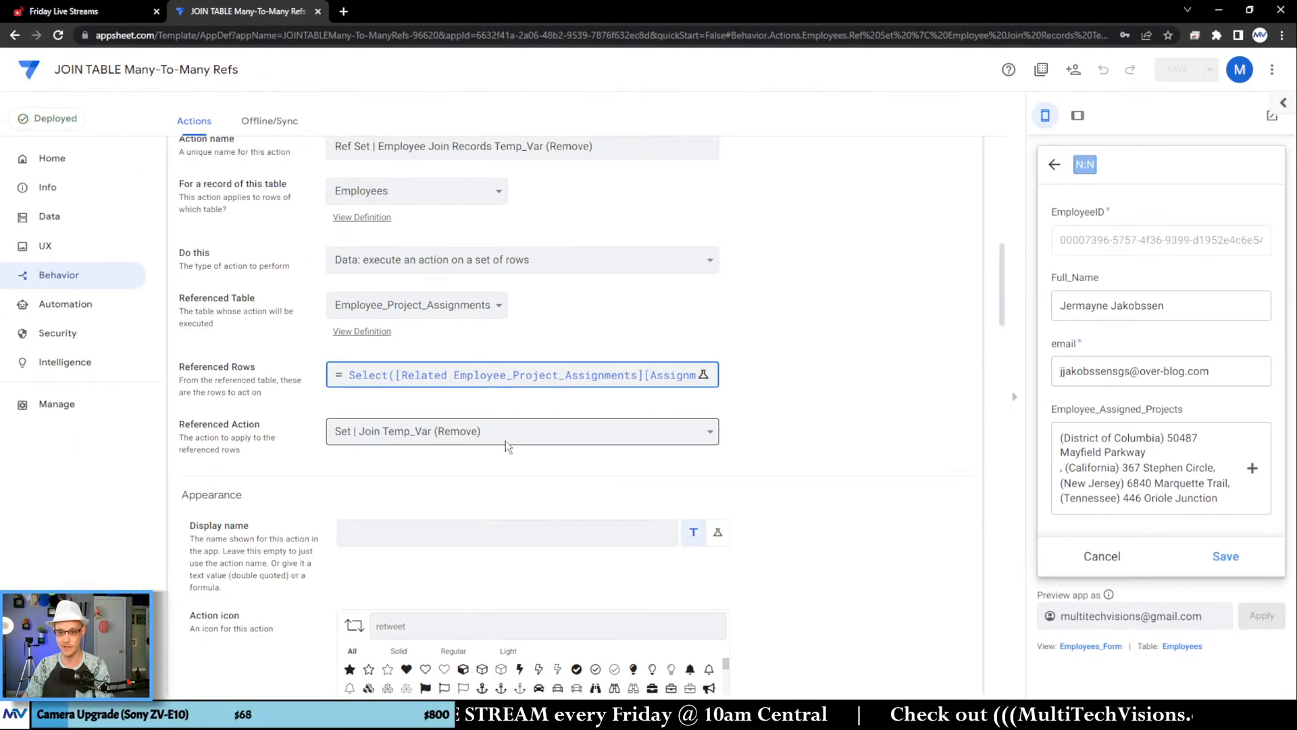
scroll(507, 446, up, 2)
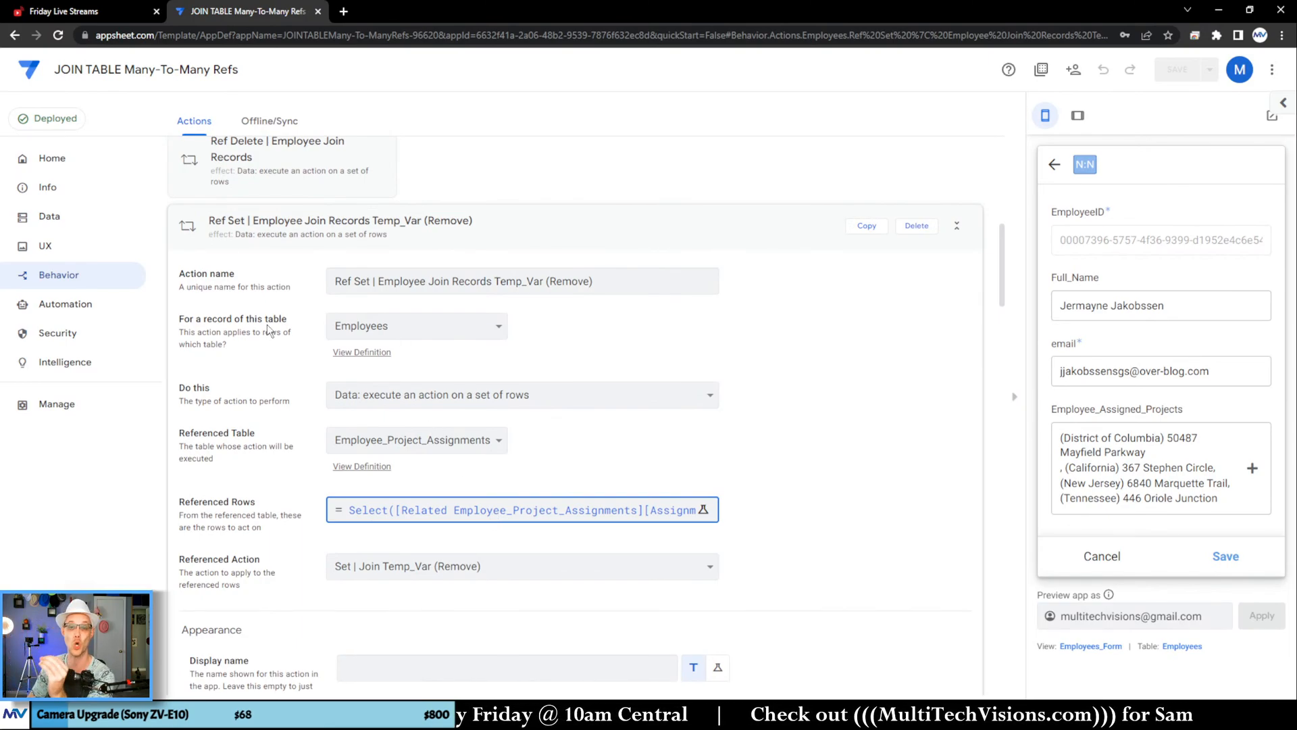
scroll(243, 326, down, 2)
scroll(251, 415, up, 3)
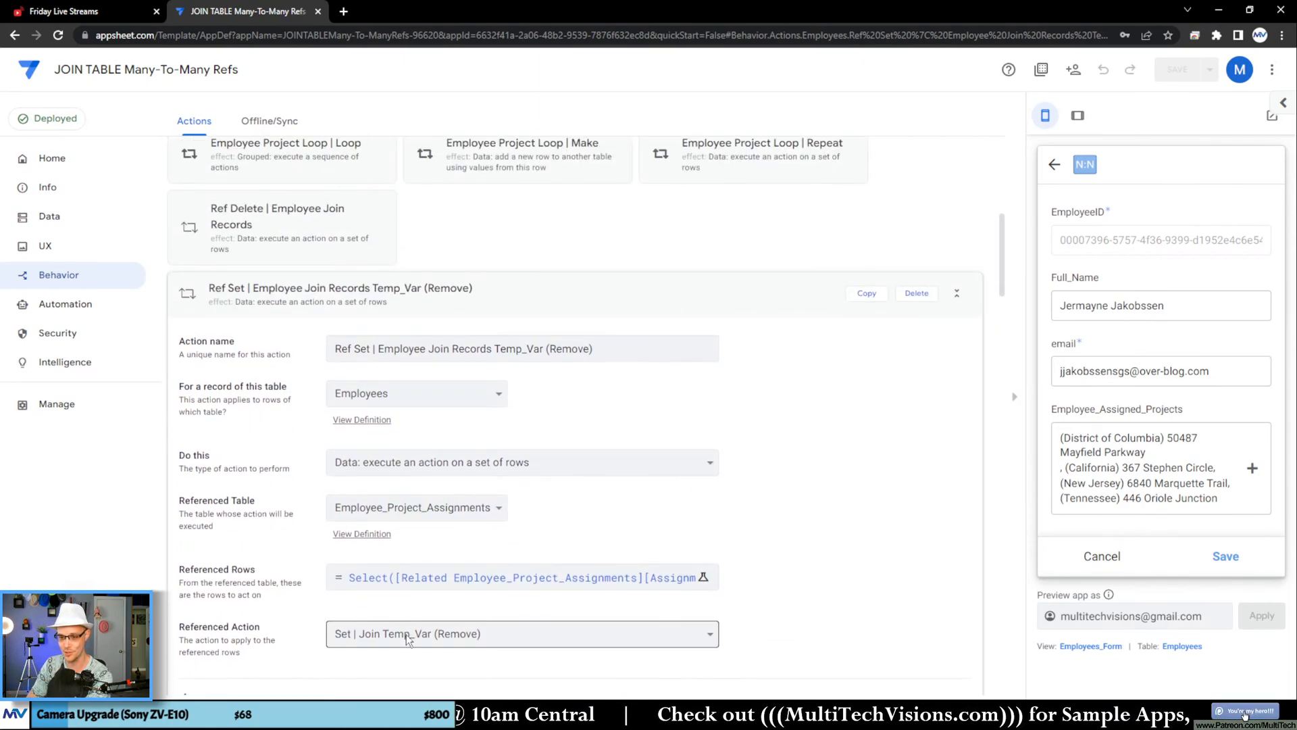
scroll(375, 639, up, 2)
scroll(718, 504, down, 10)
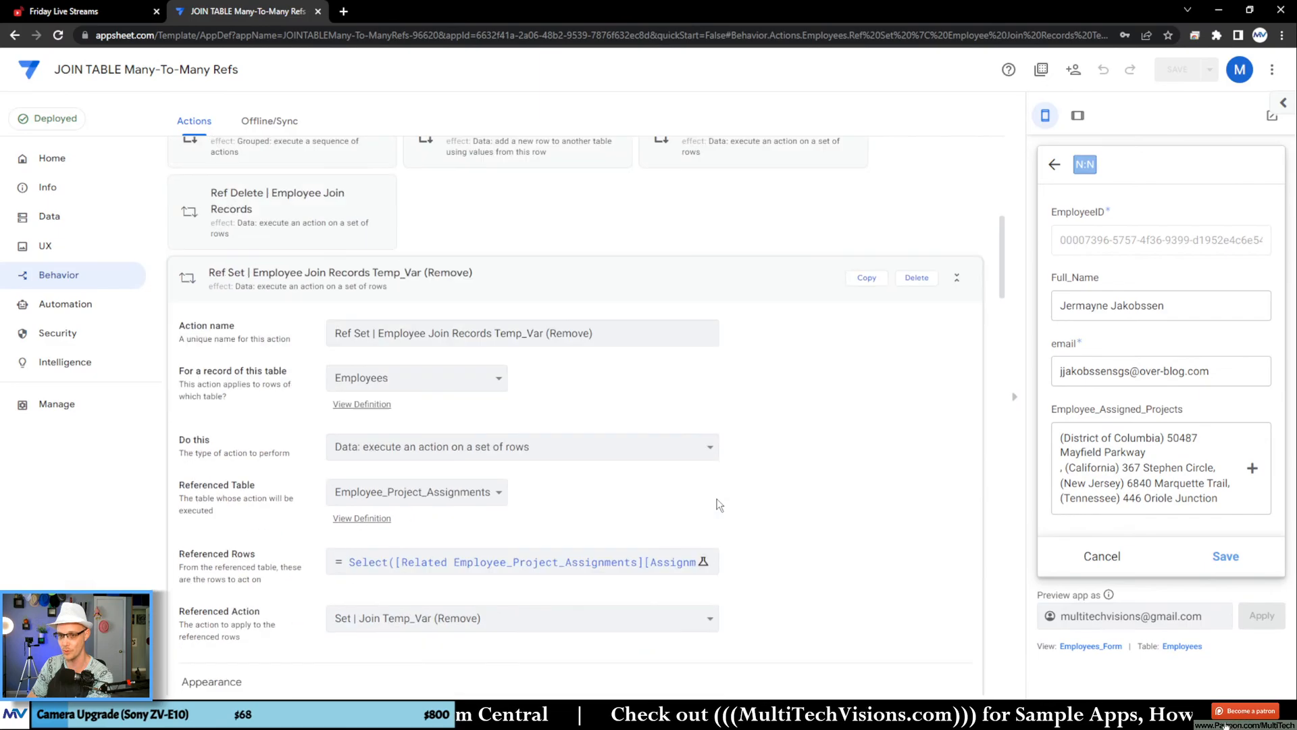
Step: Look through the list of actions for those belonging to the Employee_Project_Assignments table
scroll(767, 478, down, 18)
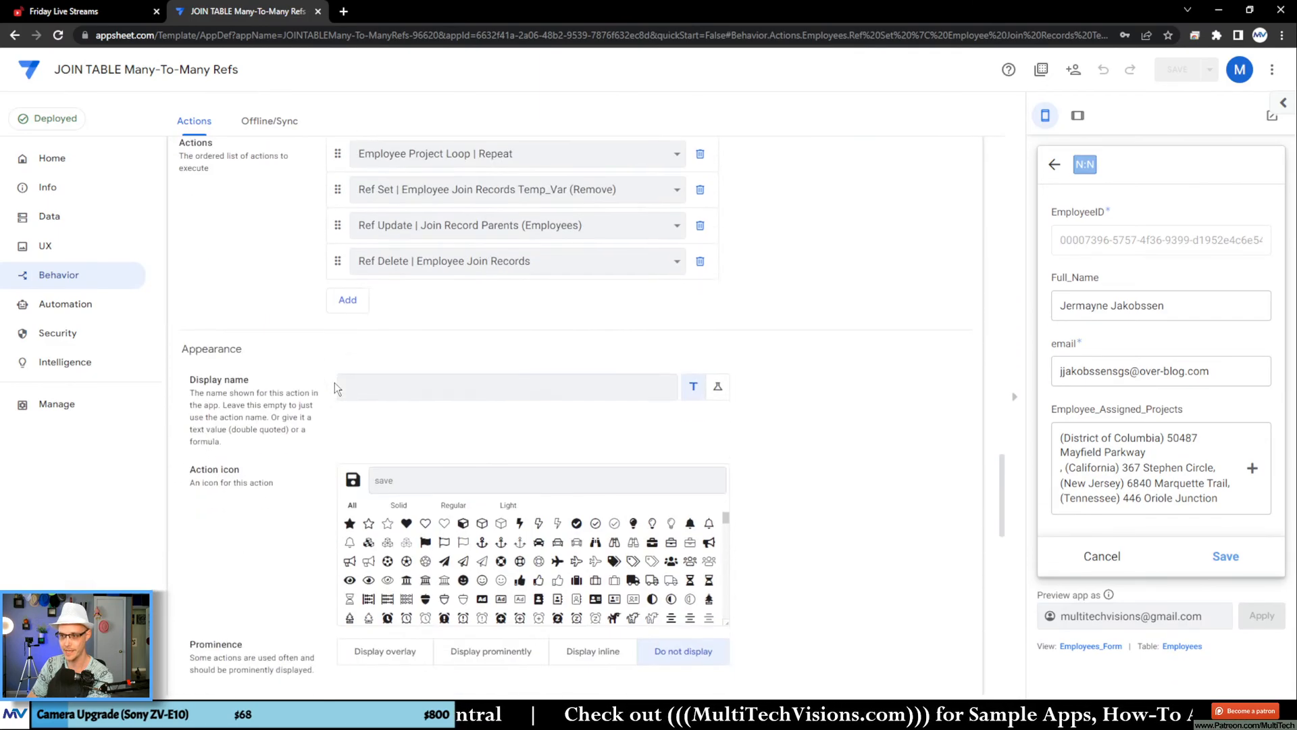
scroll(330, 388, down, 8)
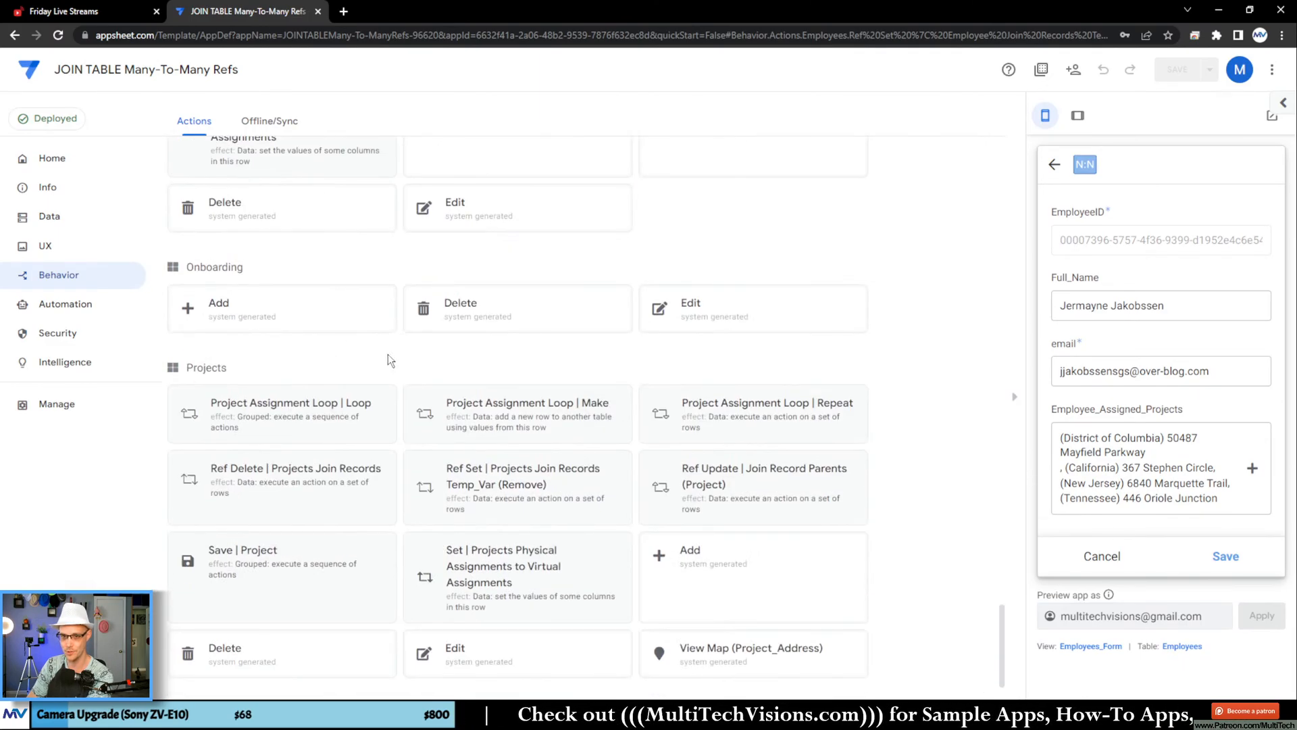
scroll(898, 486, up, 12)
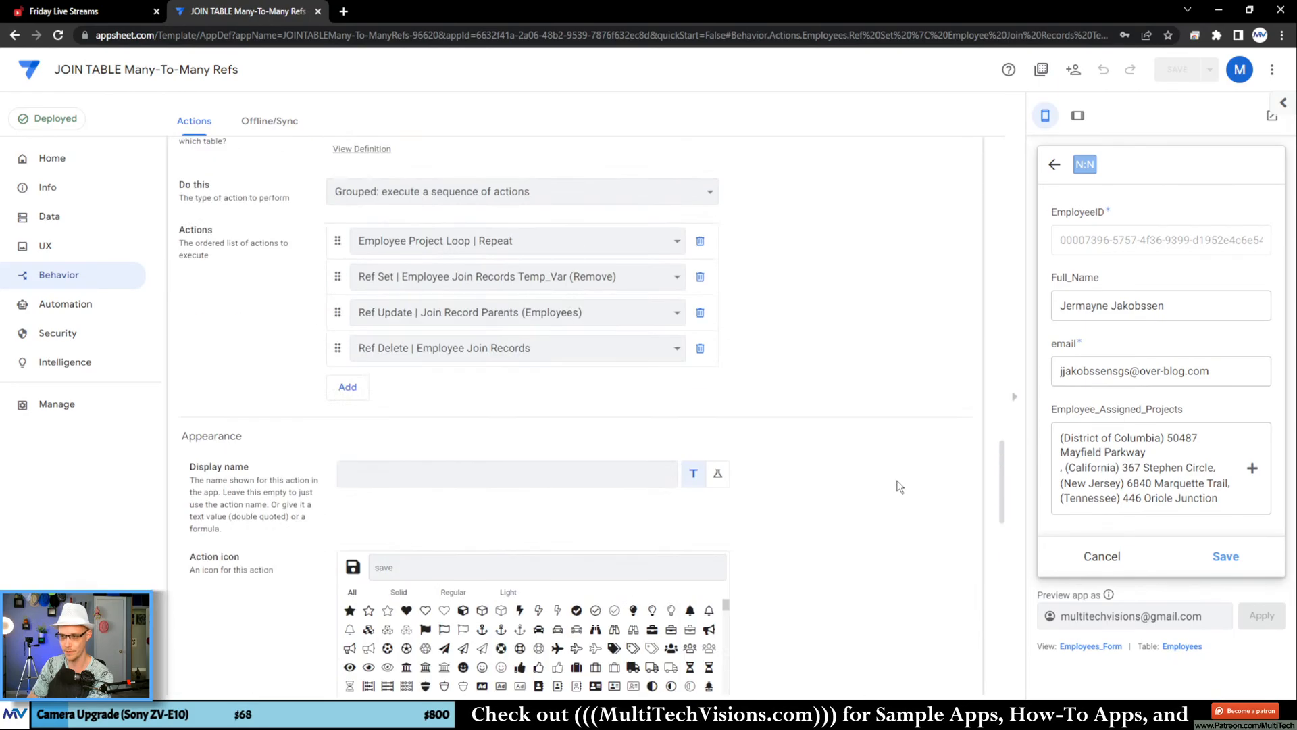
scroll(898, 487, down, 5)
scroll(898, 486, up, 20)
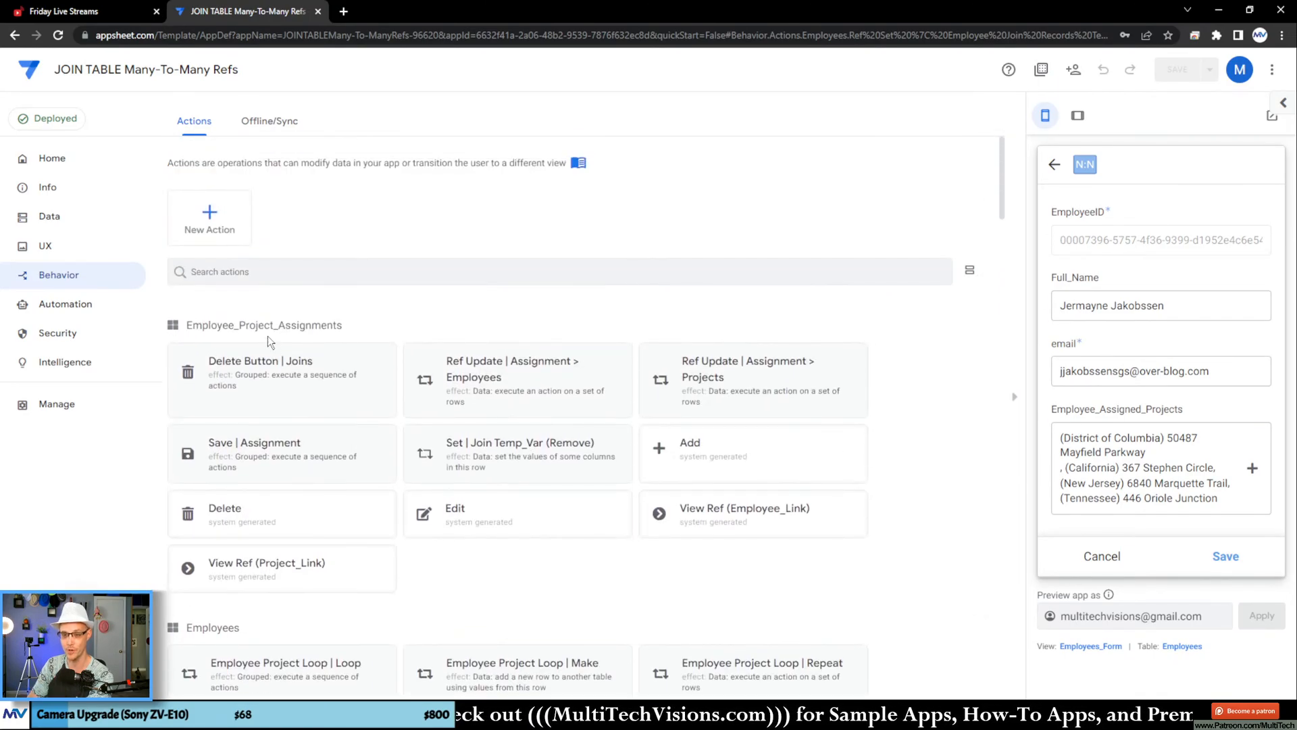
click(361, 322)
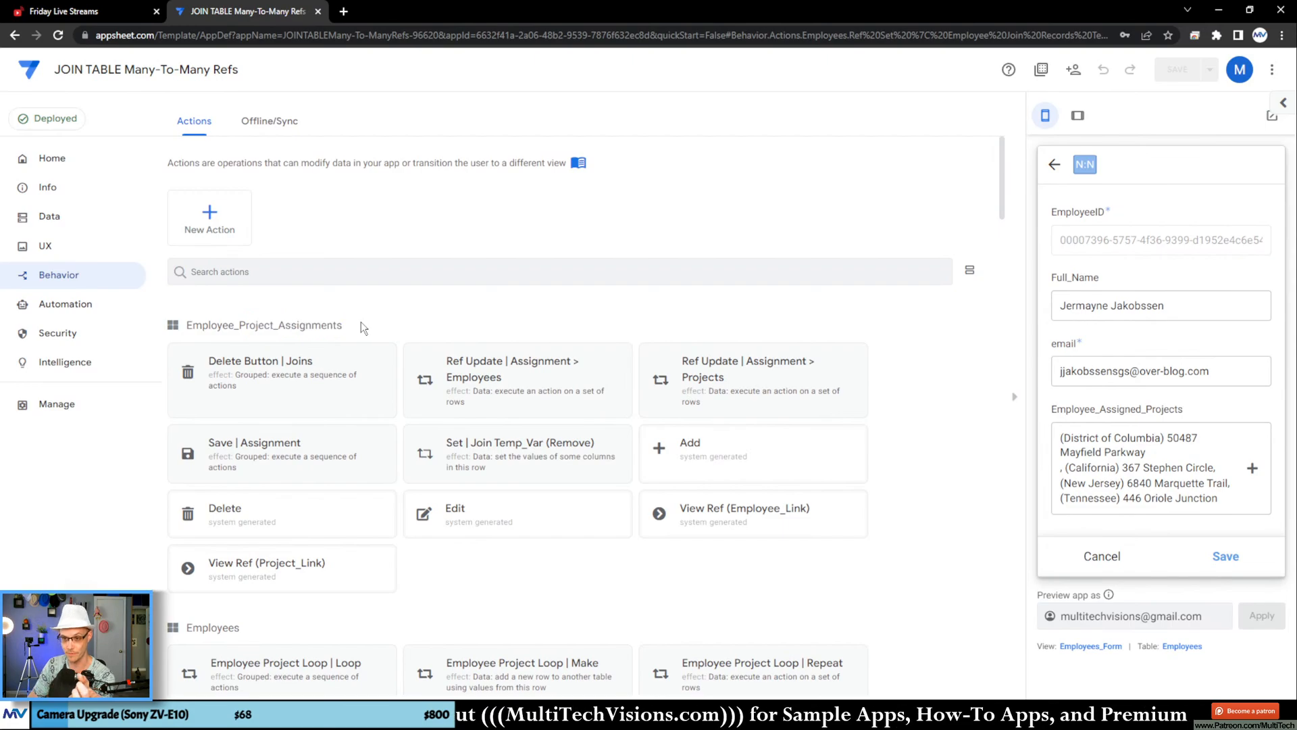
Step: Open the Set | Join Temp_Var (Remove) action and the Removing_Joins slice to compare how they use the Temp_Var column
scroll(346, 293, down, 1)
click(485, 395)
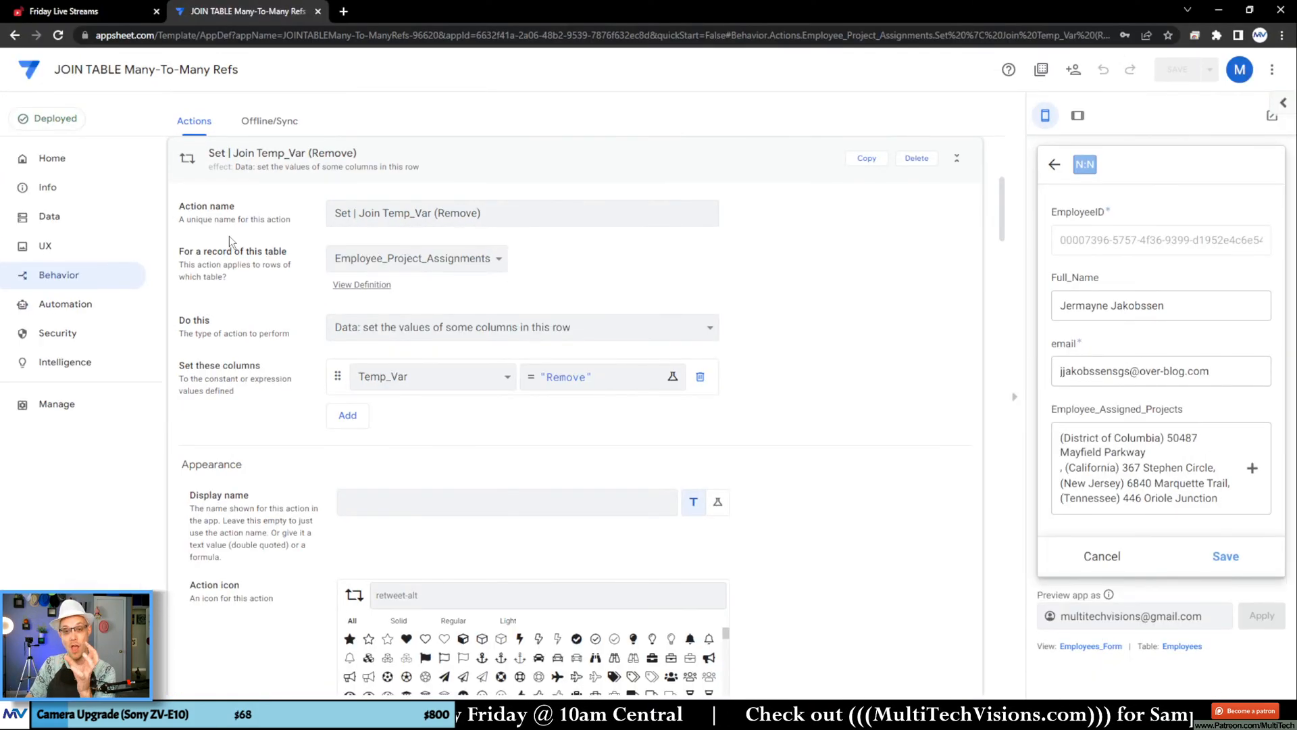
click(102, 216)
click(322, 126)
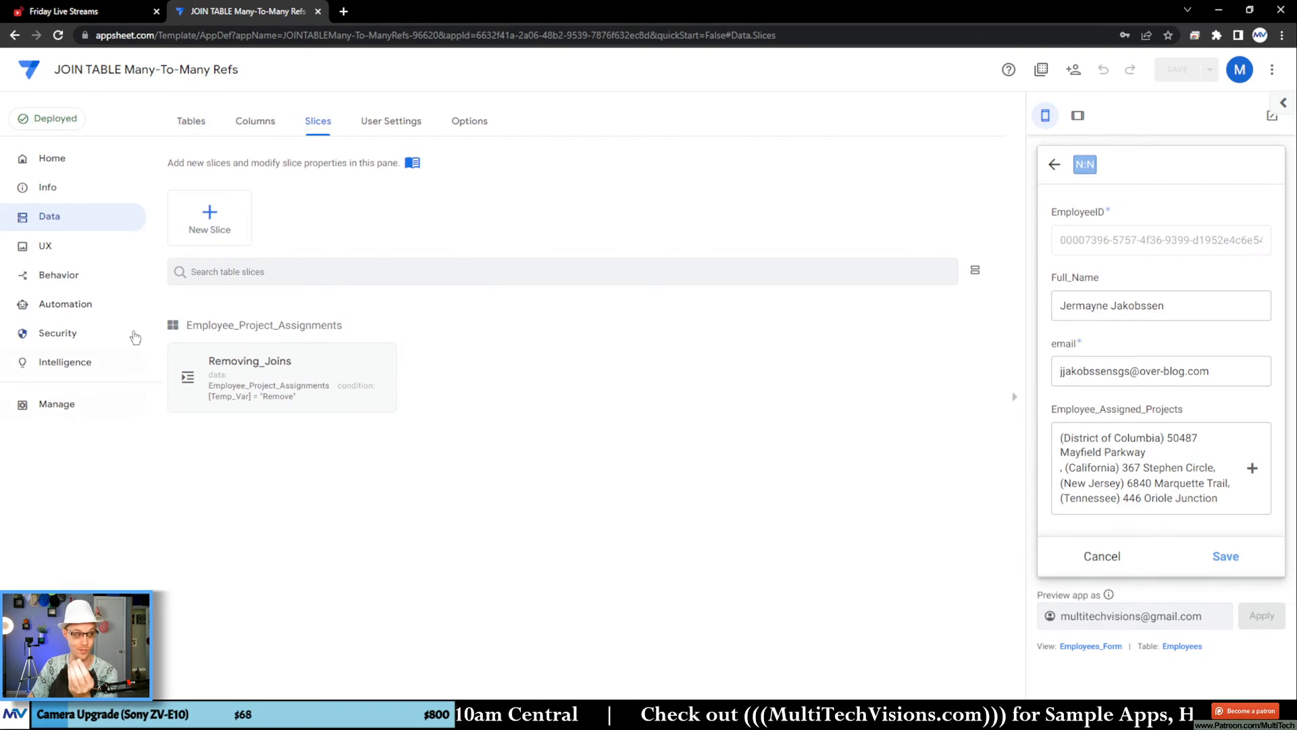
click(215, 402)
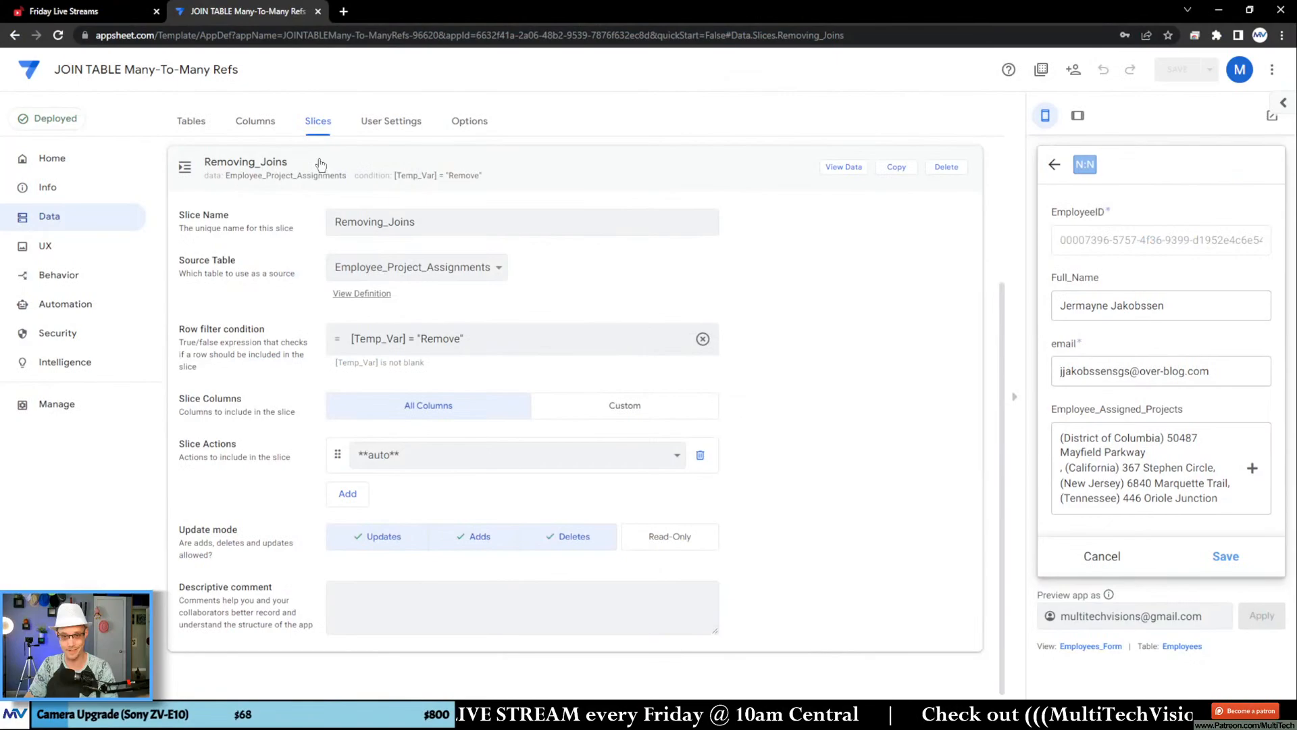
Step: Return to the app's actions, collapse Set | Join Temp_Var (Remove), and open Save | Employee to review its grouped action sequence
click(71, 199)
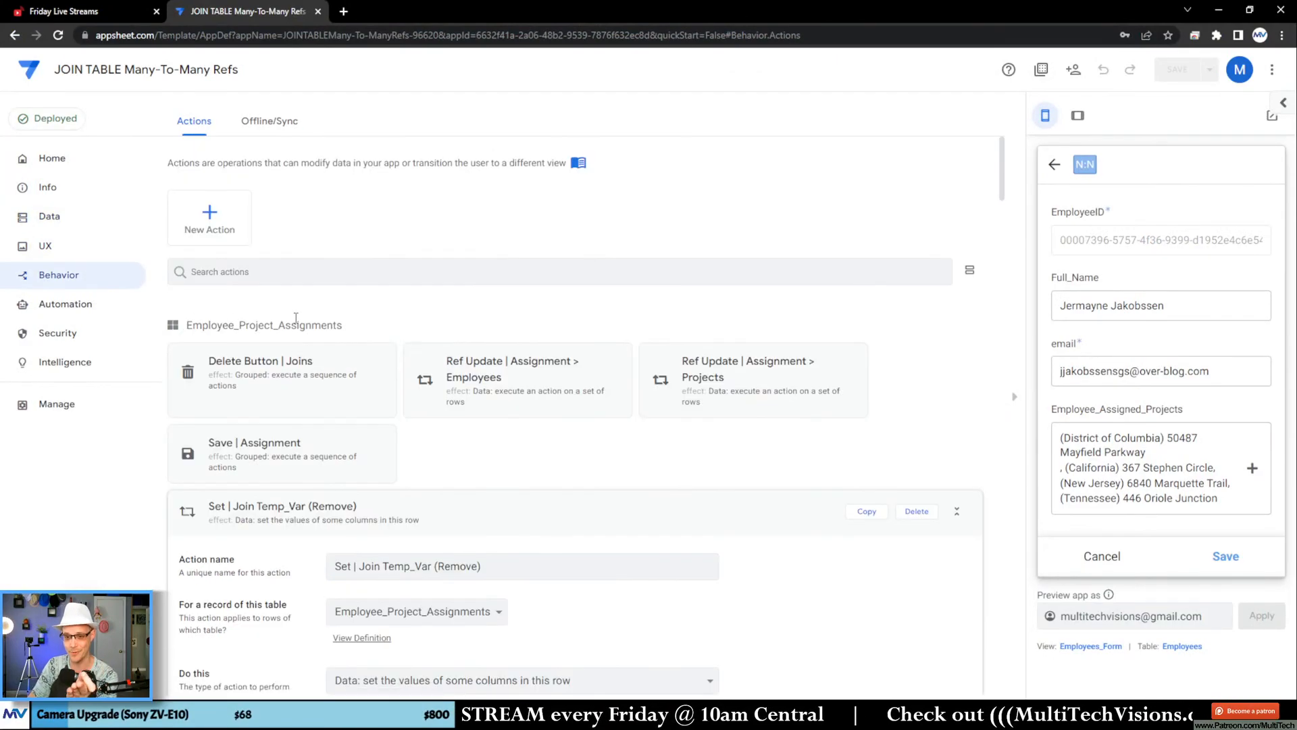
scroll(296, 317, down, 2)
click(273, 377)
scroll(272, 350, up, 2)
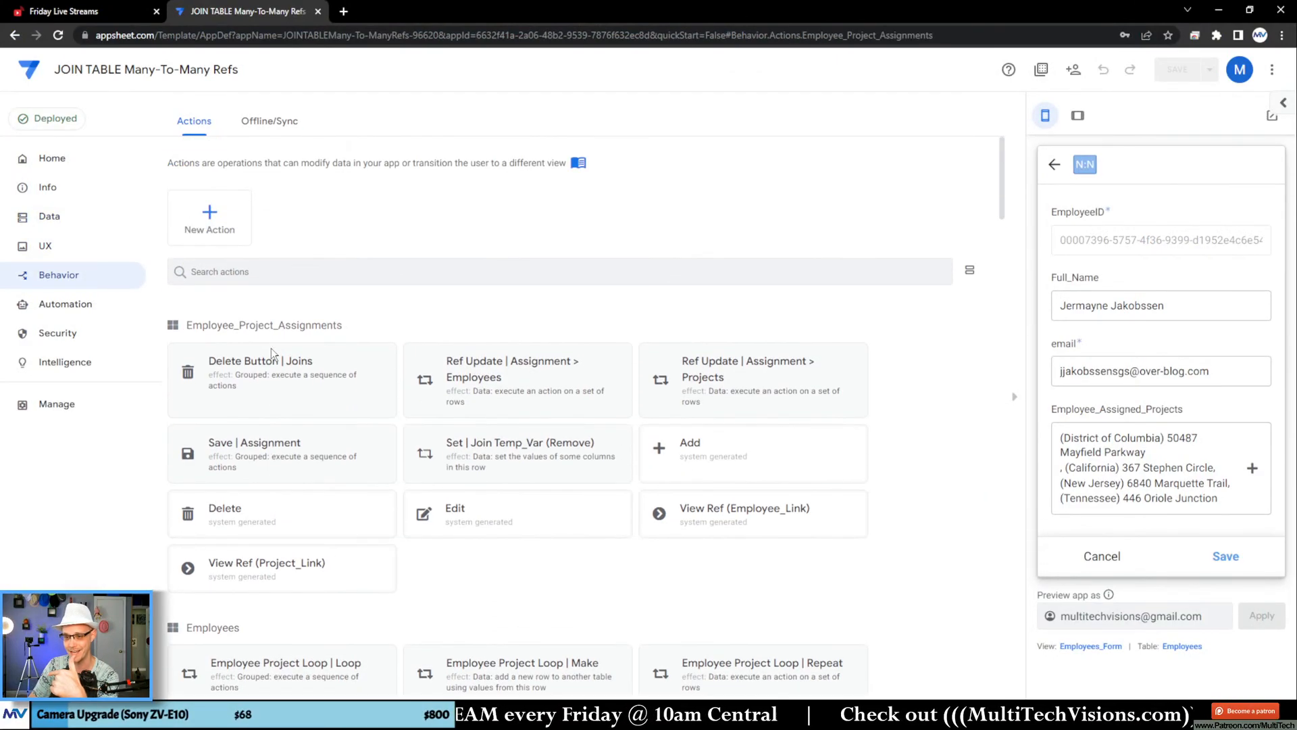
scroll(270, 347, down, 8)
click(278, 202)
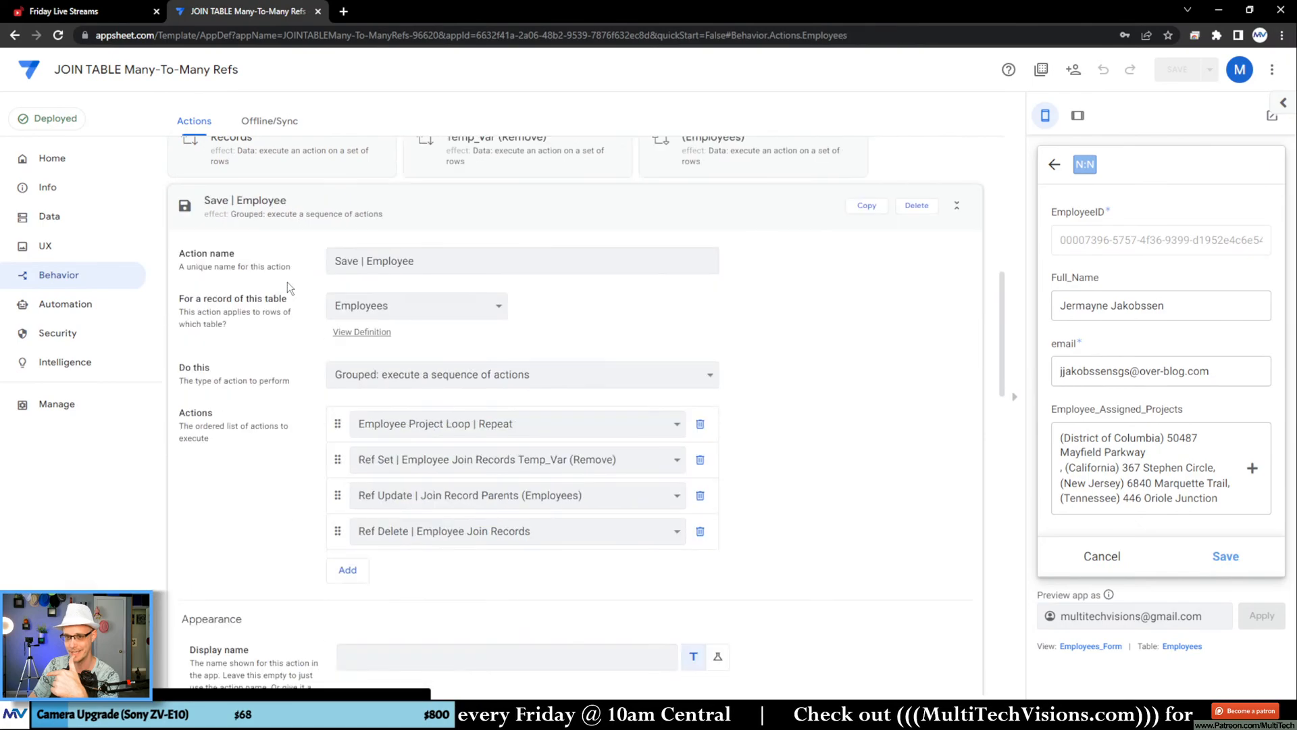
scroll(310, 415, down, 1)
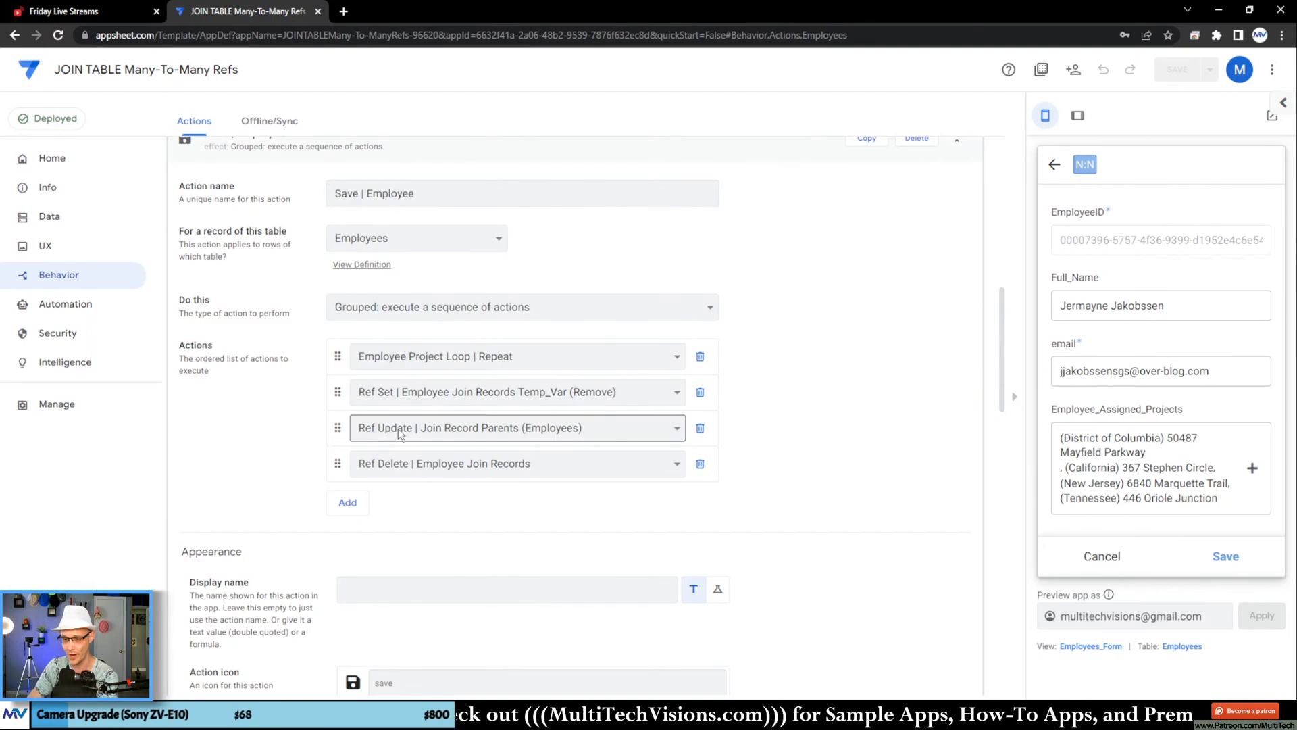
Step: Open Ref Update | Join Record Parents (Employees), inspect the Related Employee_Project_Assignments part of its Referenced Rows expression, and review its settings without changes
click(323, 421)
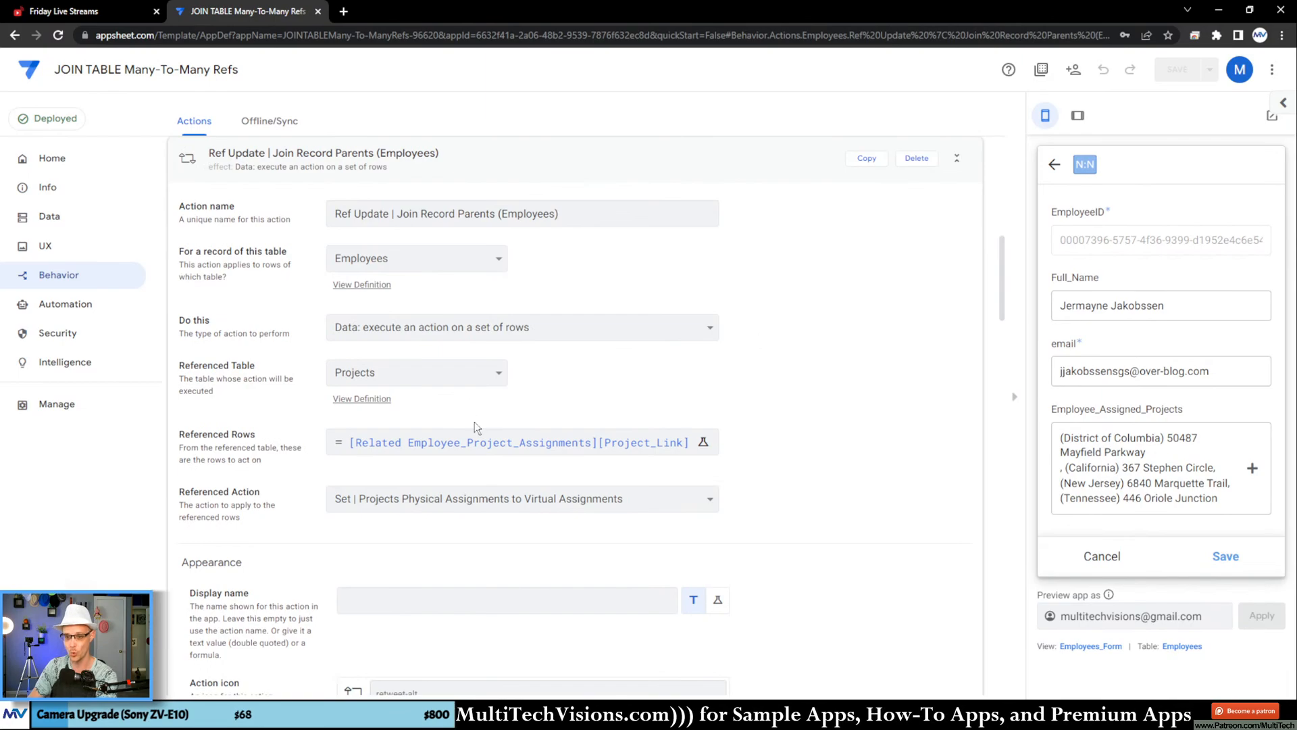
click(475, 453)
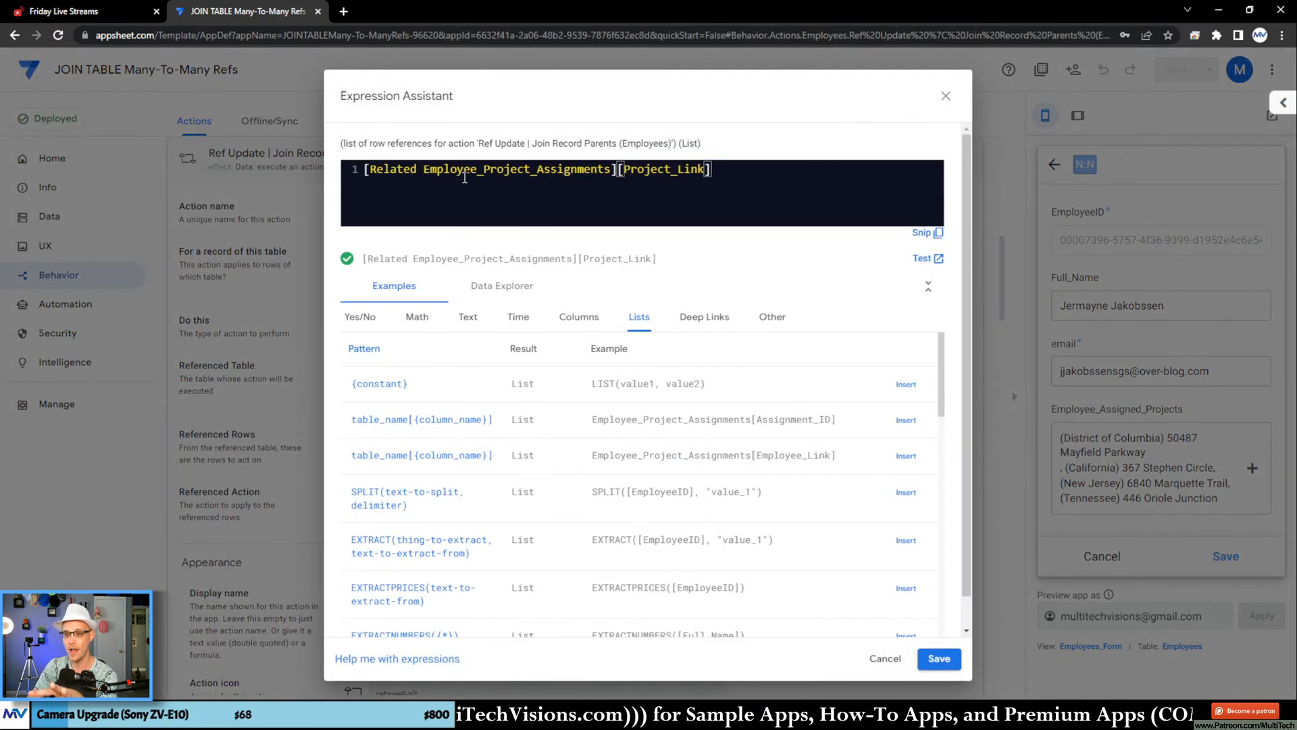
drag(404, 167, 606, 169)
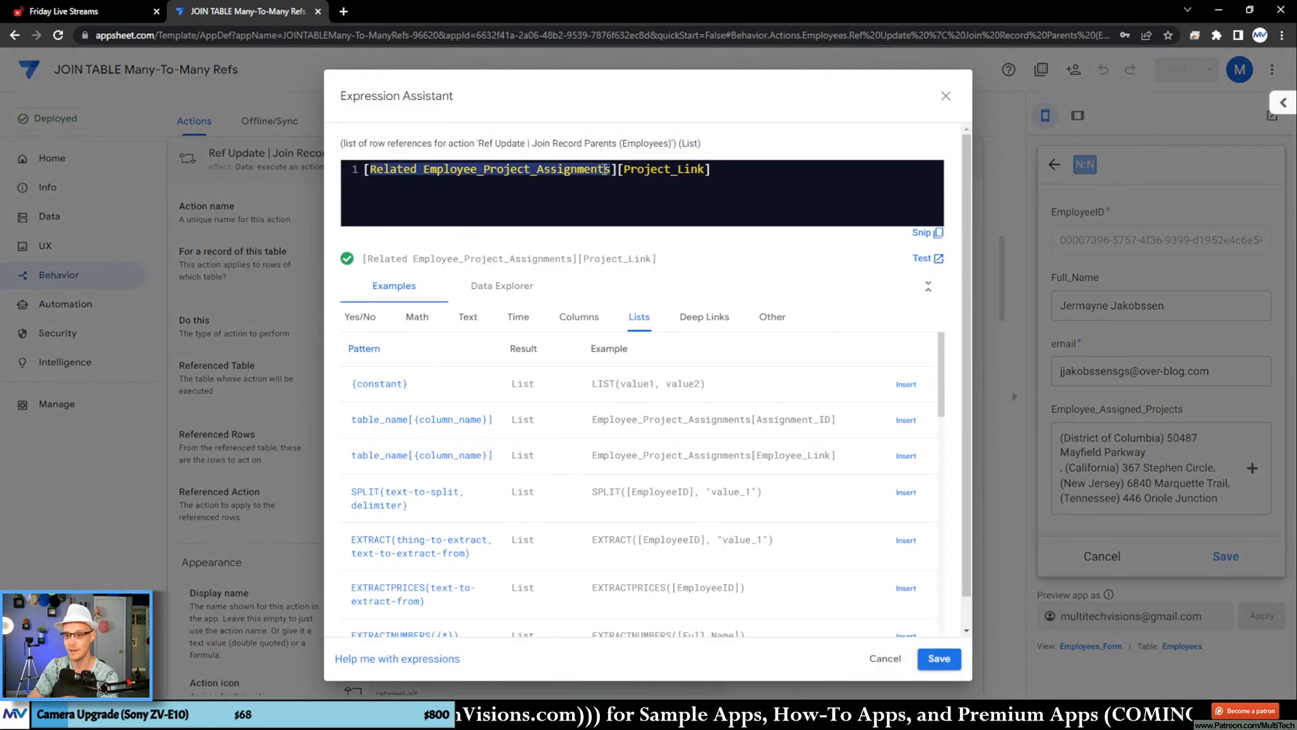
click(885, 163)
click(946, 96)
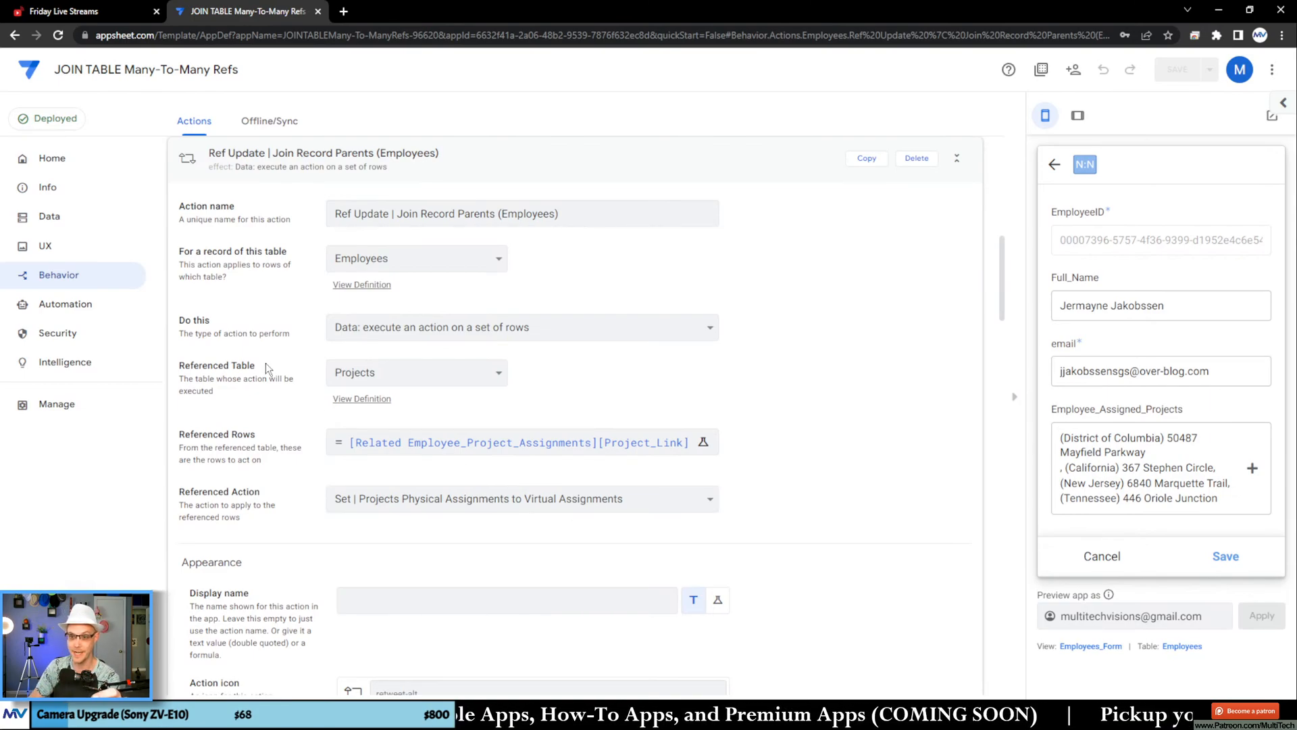
scroll(266, 362, up, 2)
scroll(402, 500, down, 2)
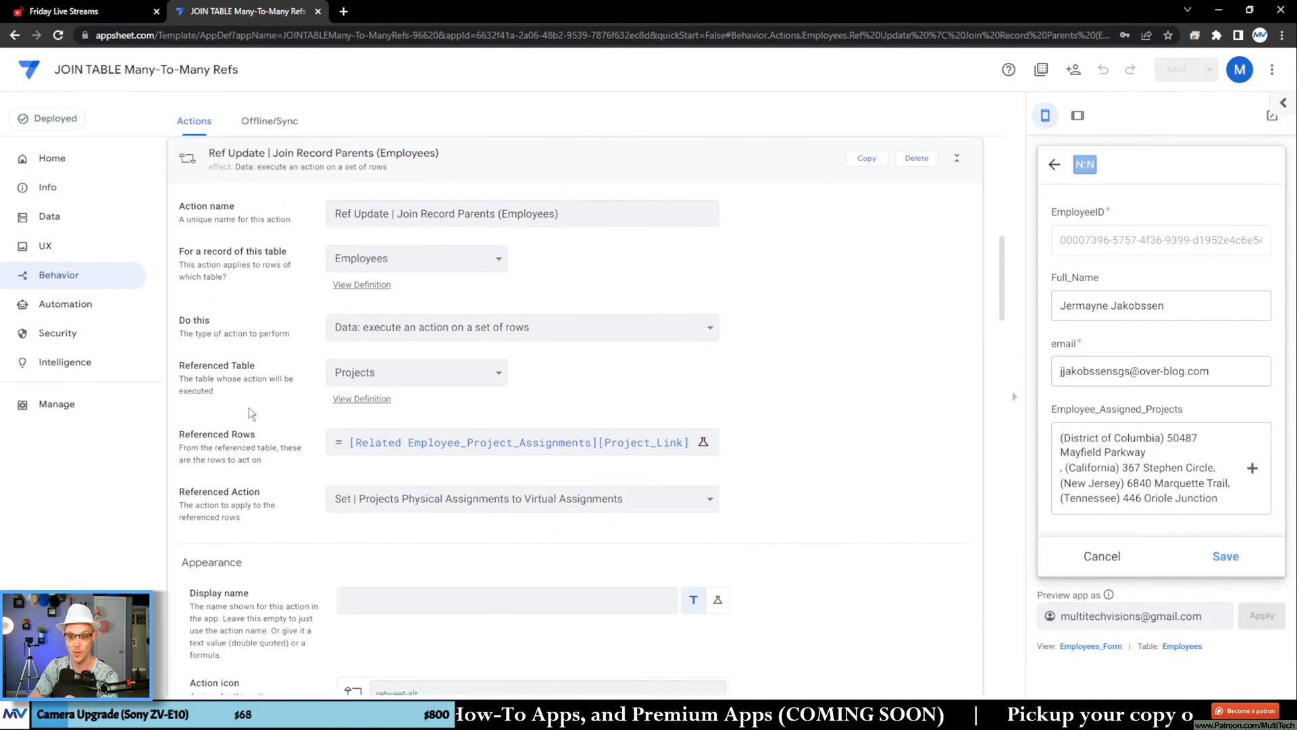
scroll(255, 406, up, 1)
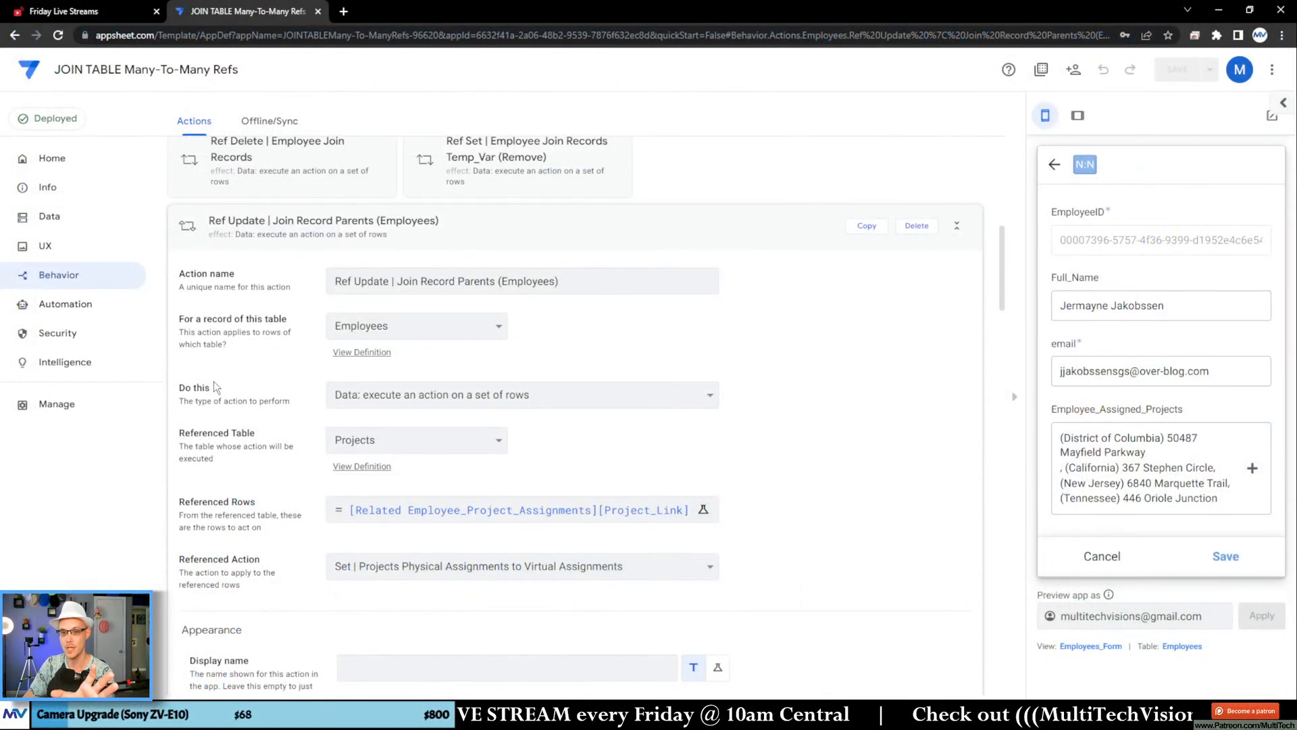
Step: Reopen Save | Employee, review the order of its four grouped actions, and collapse it to view all Employees actions
scroll(284, 339, up, 2)
click(292, 368)
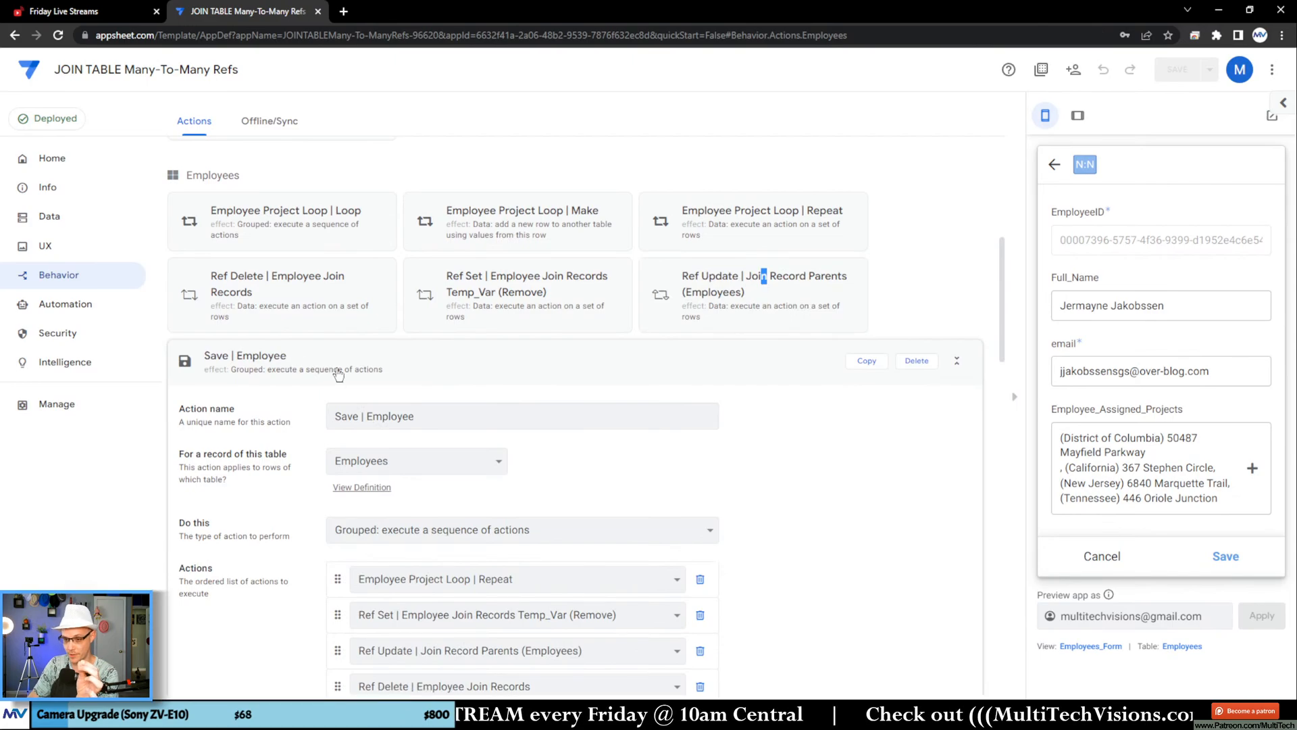
scroll(337, 368, down, 2)
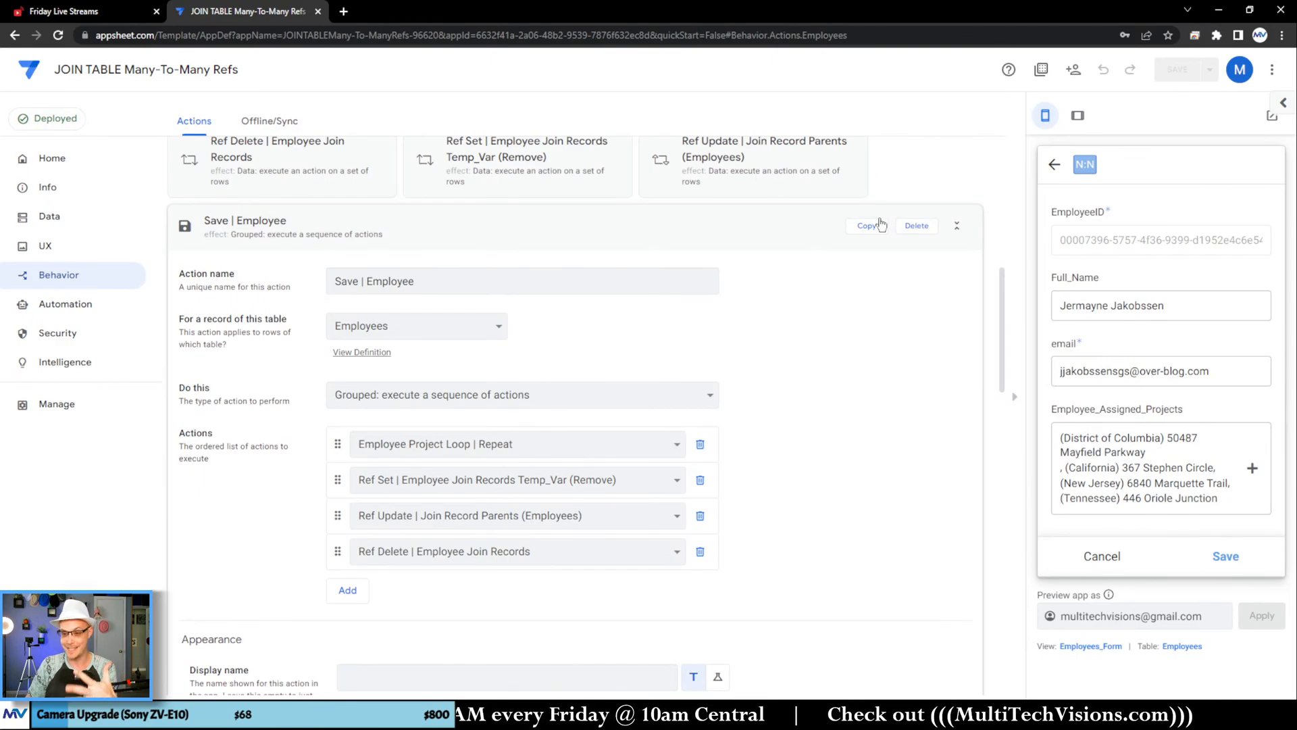
scroll(817, 321, down, 2)
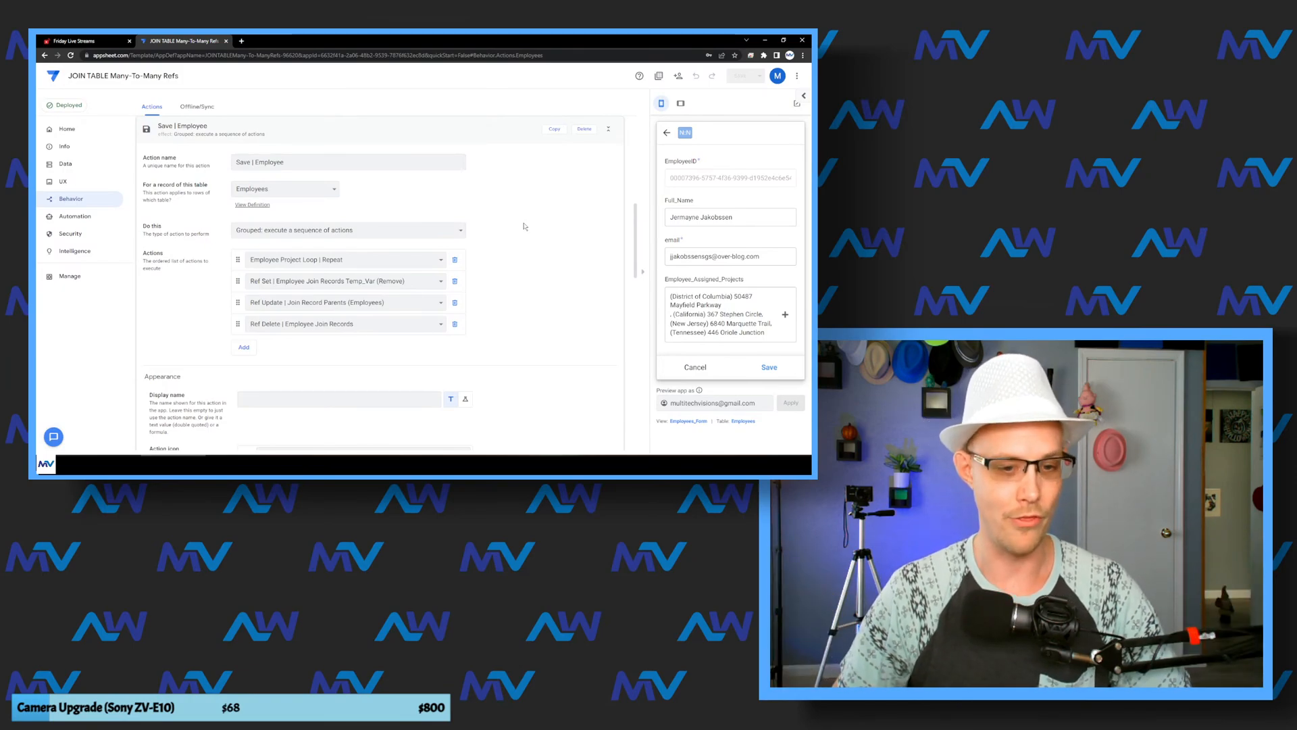
scroll(529, 260, up, 2)
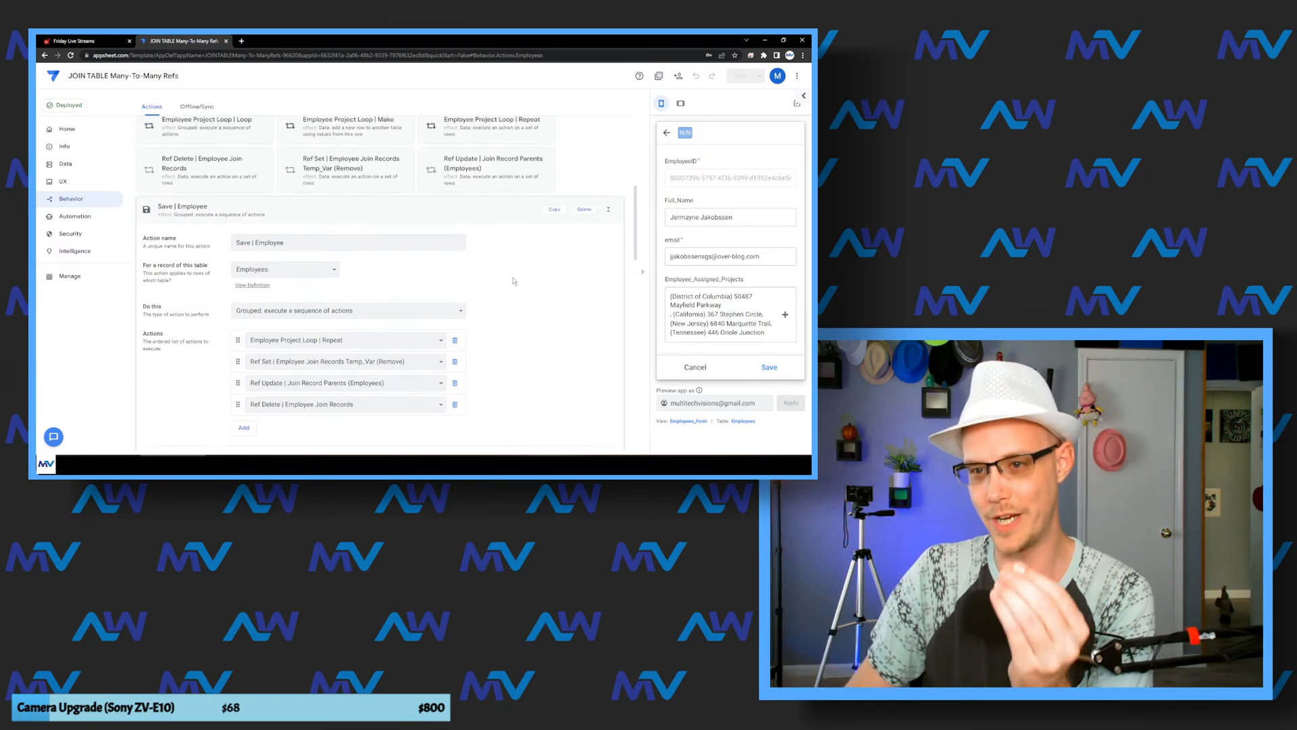
click(333, 207)
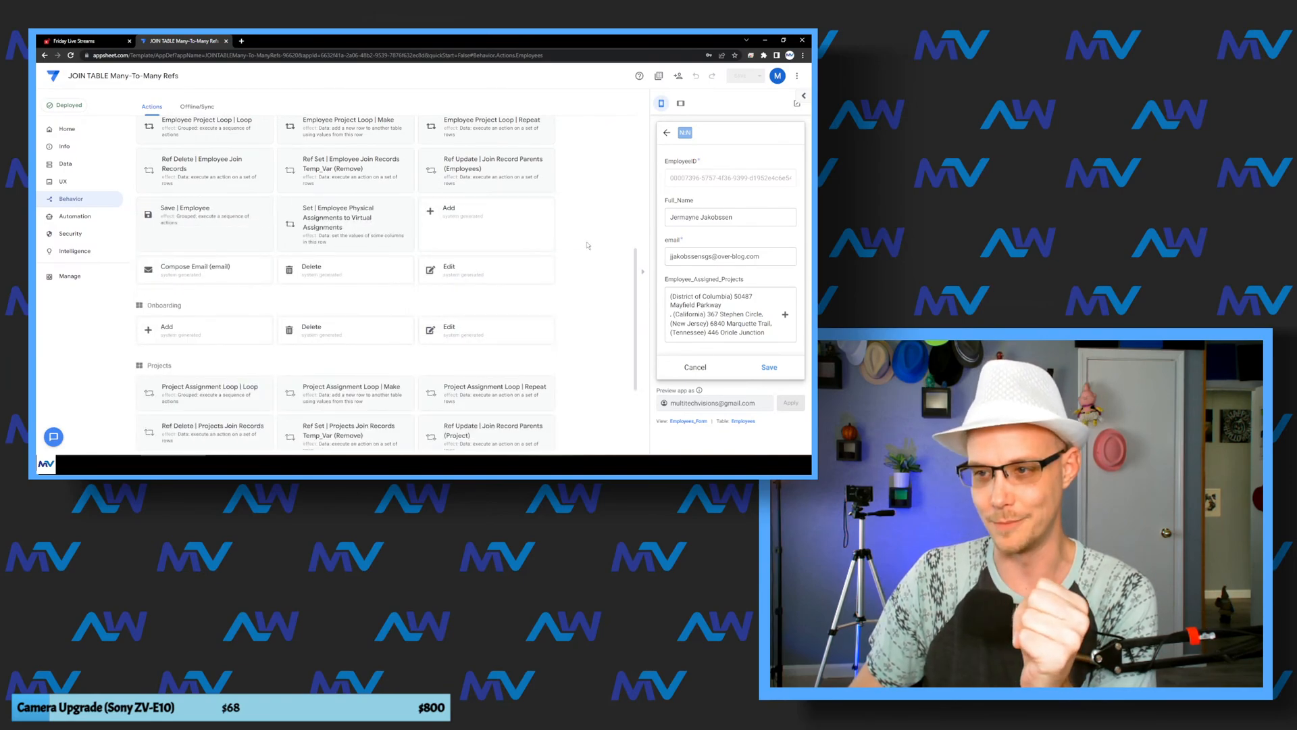
scroll(587, 247, up, 1)
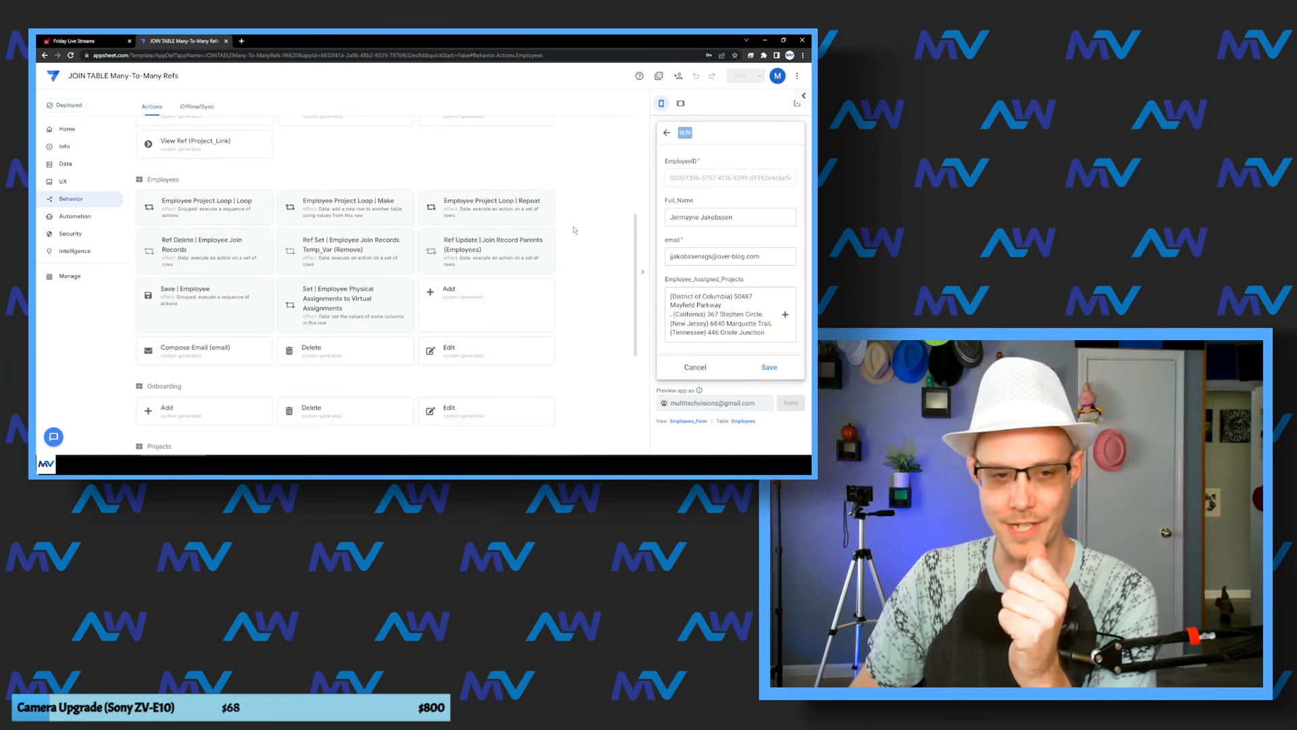
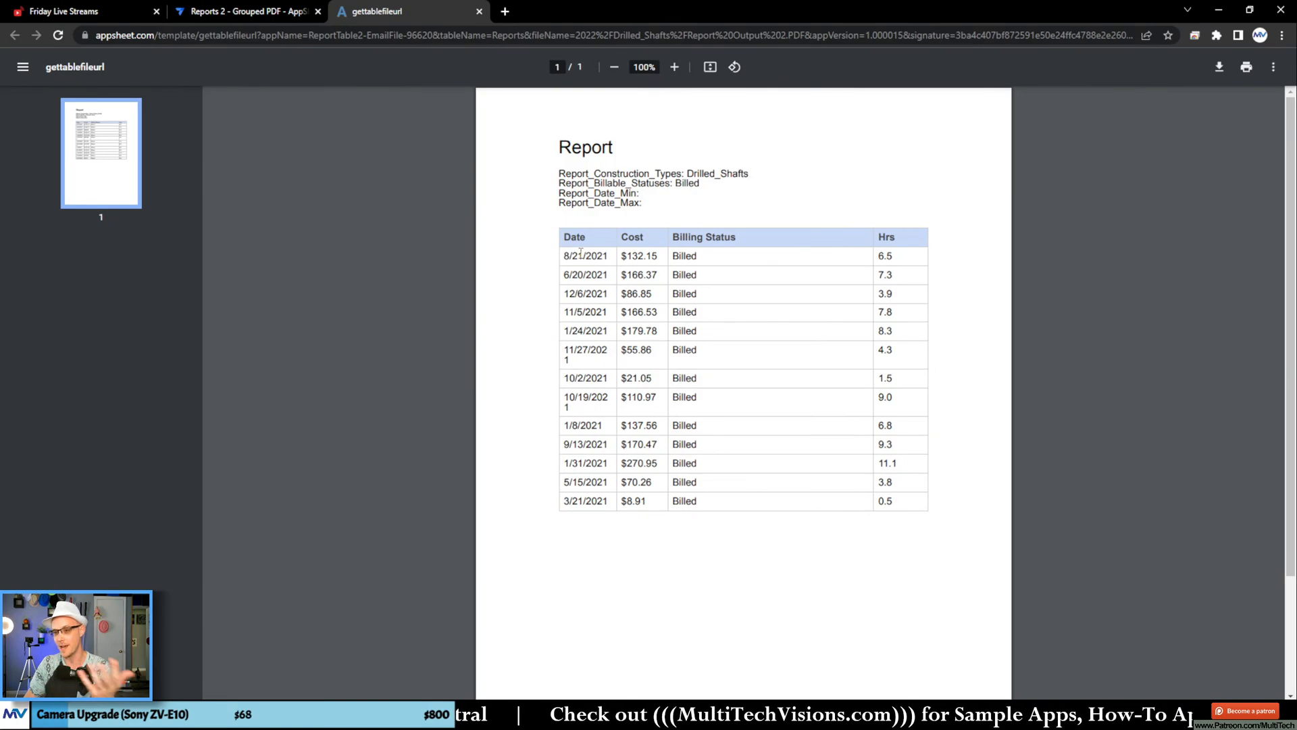
Step: Review the Date, Cost, Billing Status and Hrs table in the Drilled_Shafts PDF report, and return to the Reports 2 - Grouped PDF app editor
drag(580, 252, 699, 351)
click(690, 466)
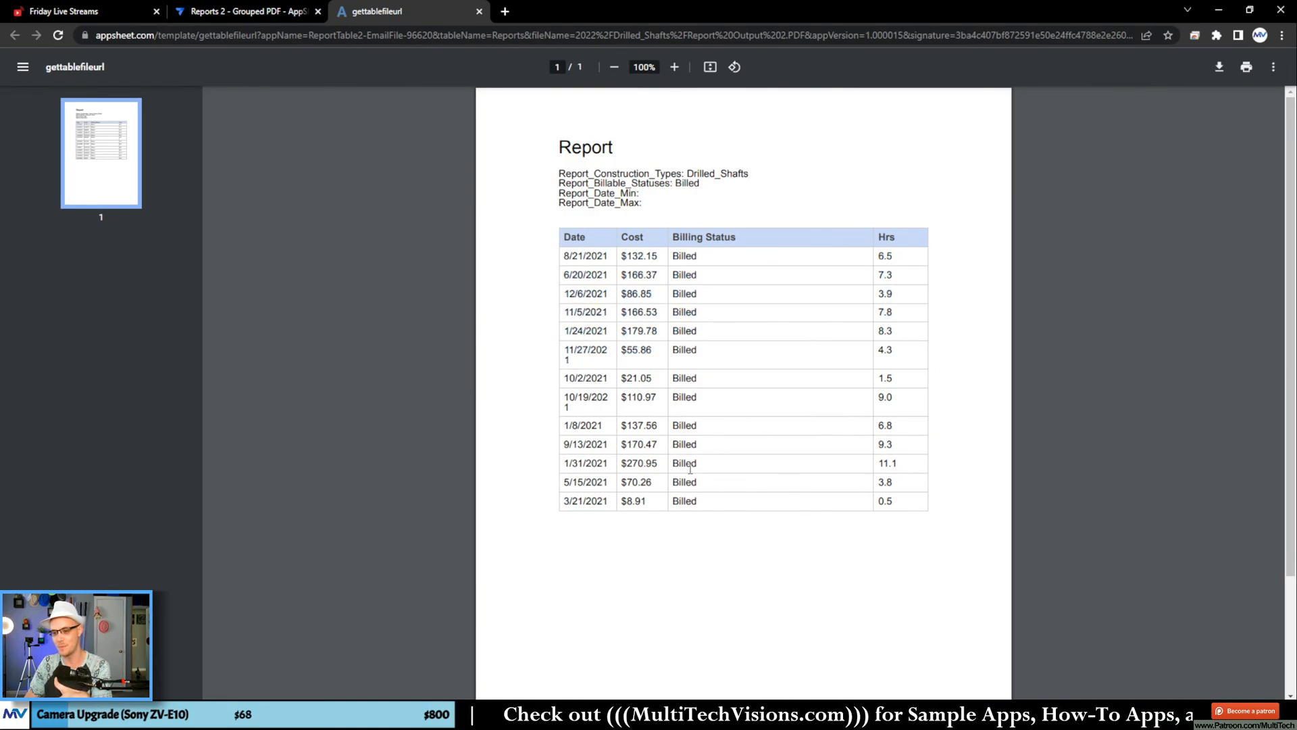
click(227, 11)
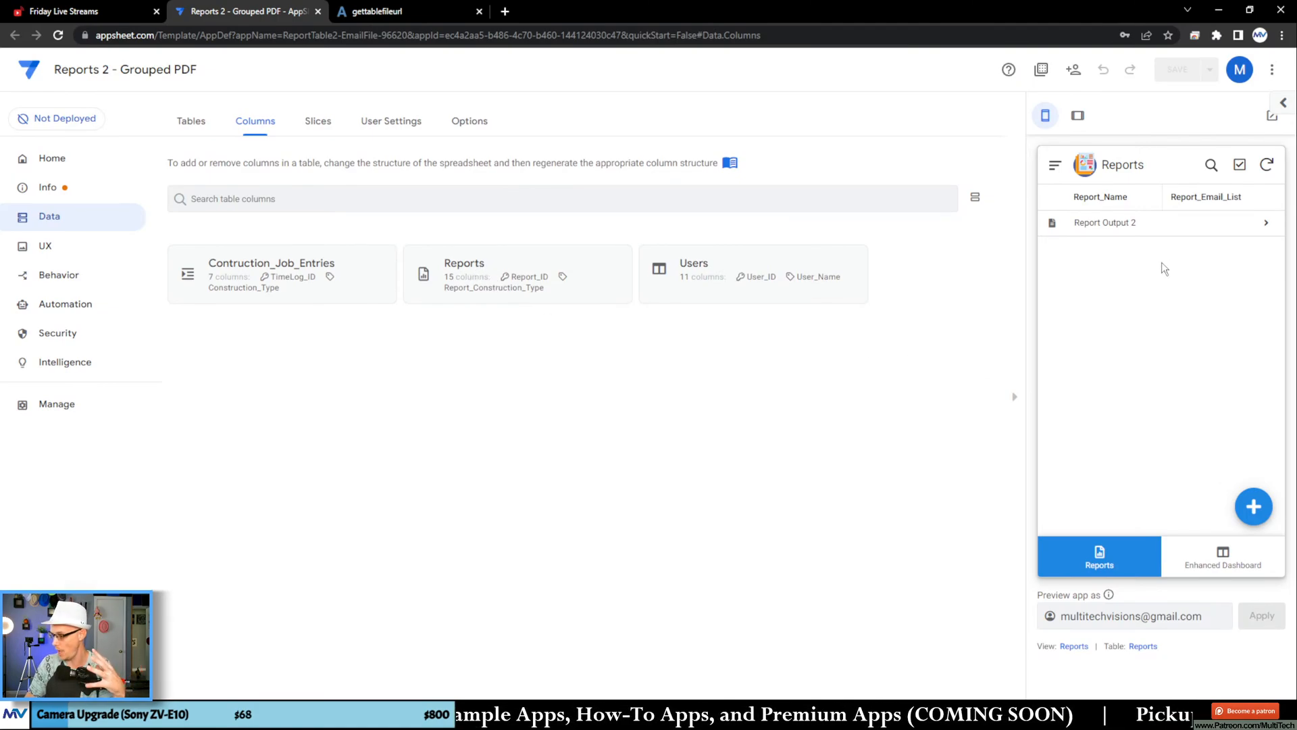
click(1252, 506)
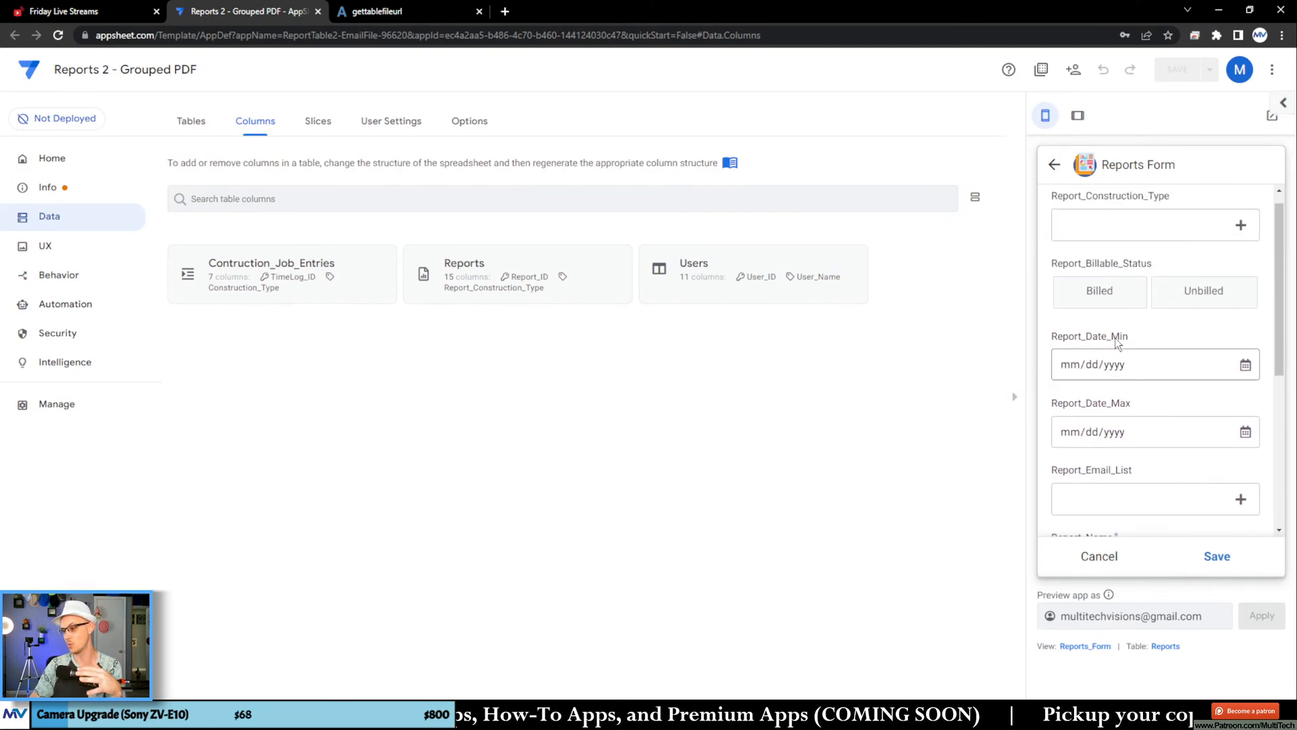
click(1125, 247)
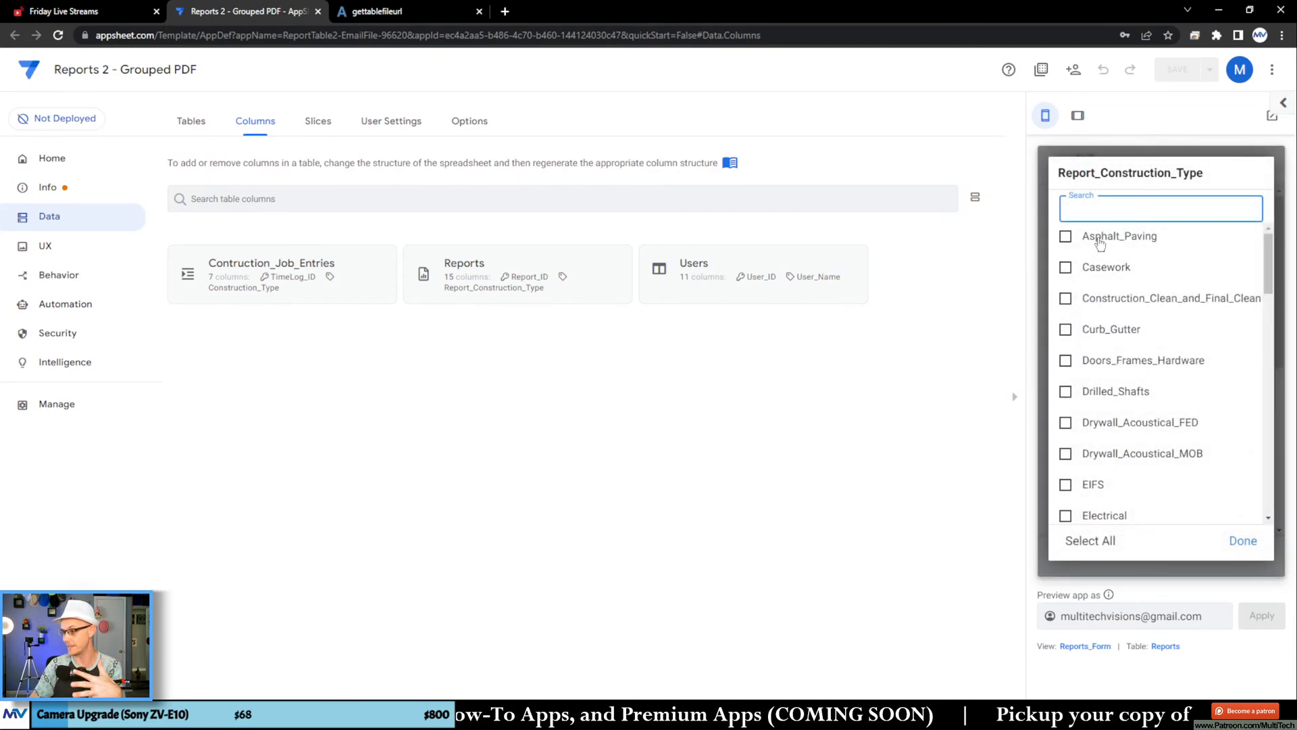
click(1126, 247)
click(1104, 273)
click(1108, 306)
click(1111, 336)
click(1113, 365)
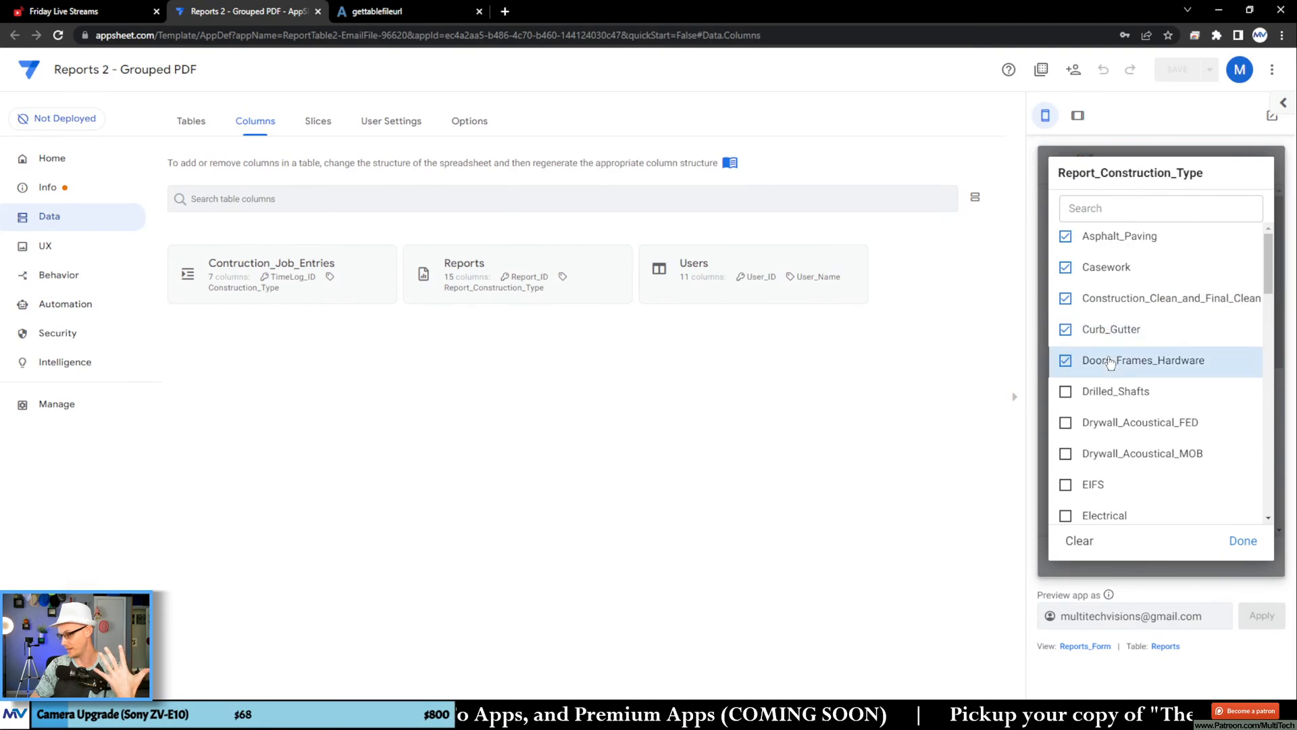
click(1243, 541)
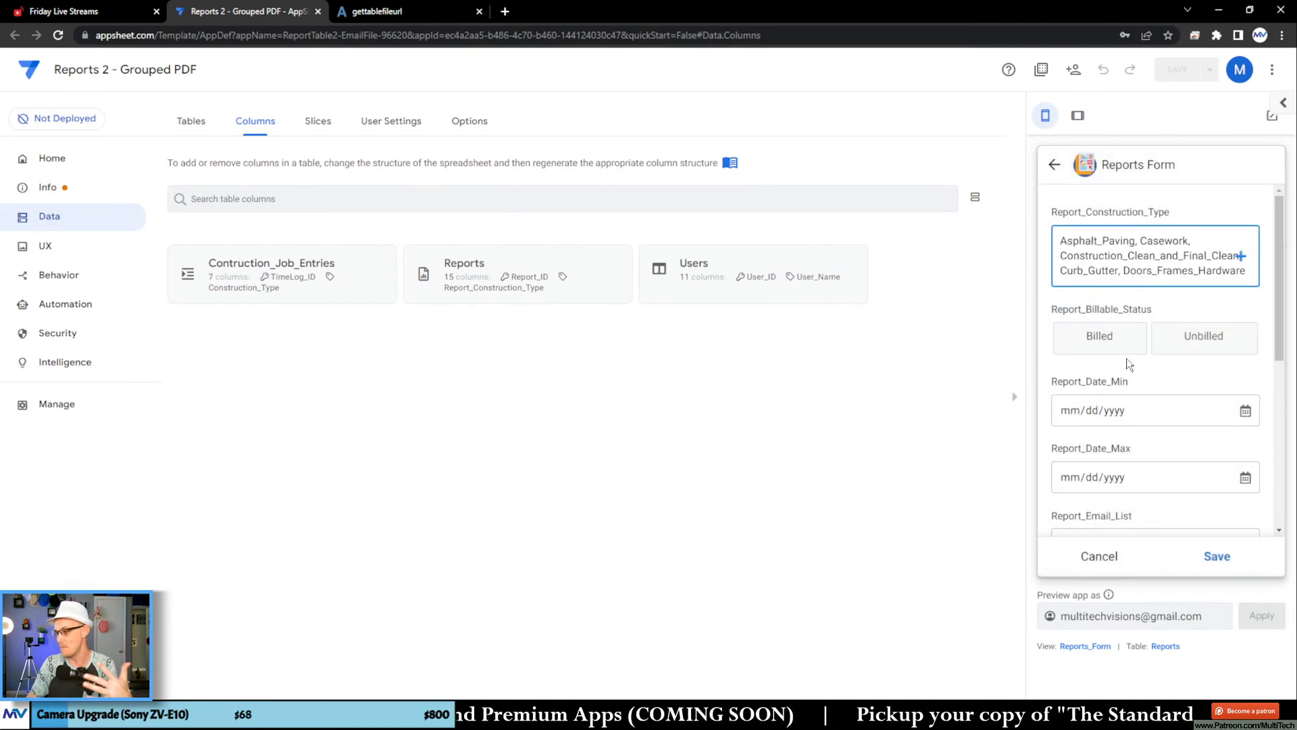
click(1137, 342)
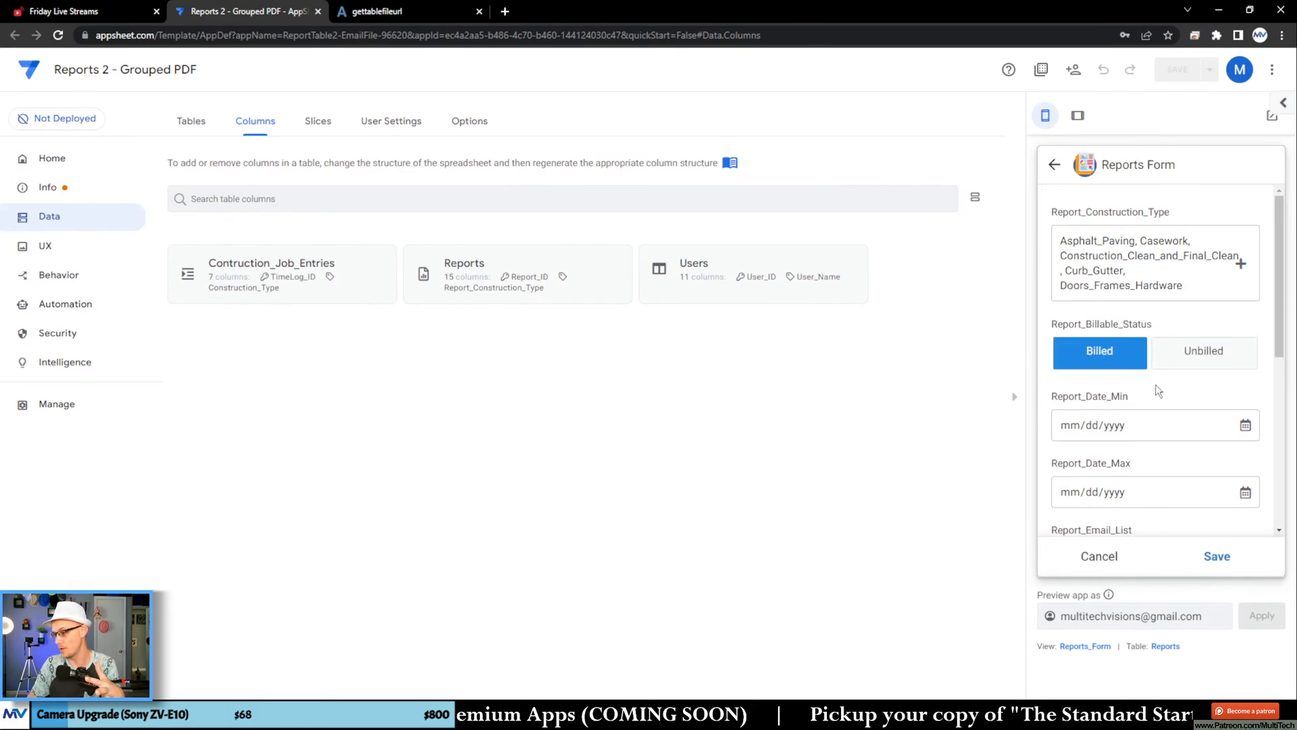
scroll(1158, 391, down, 2)
click(1244, 290)
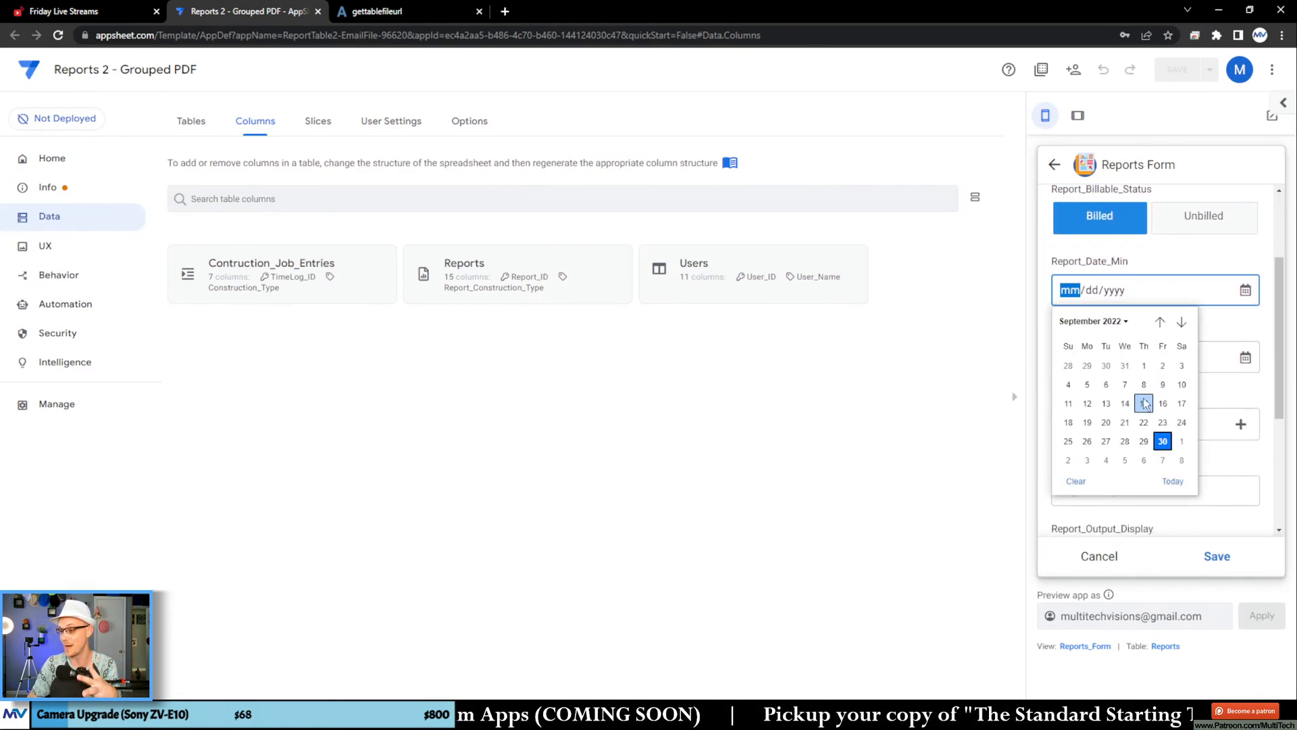
scroll(1208, 327, down, 4)
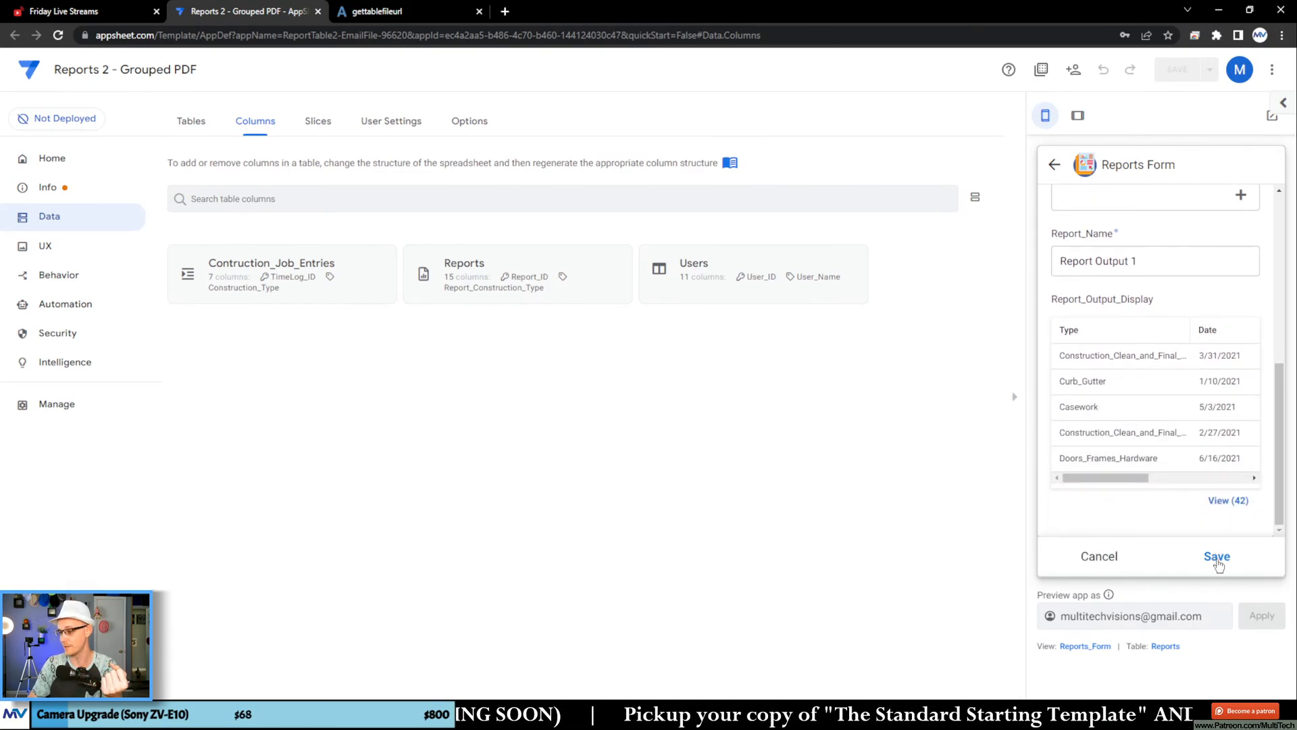
click(1096, 558)
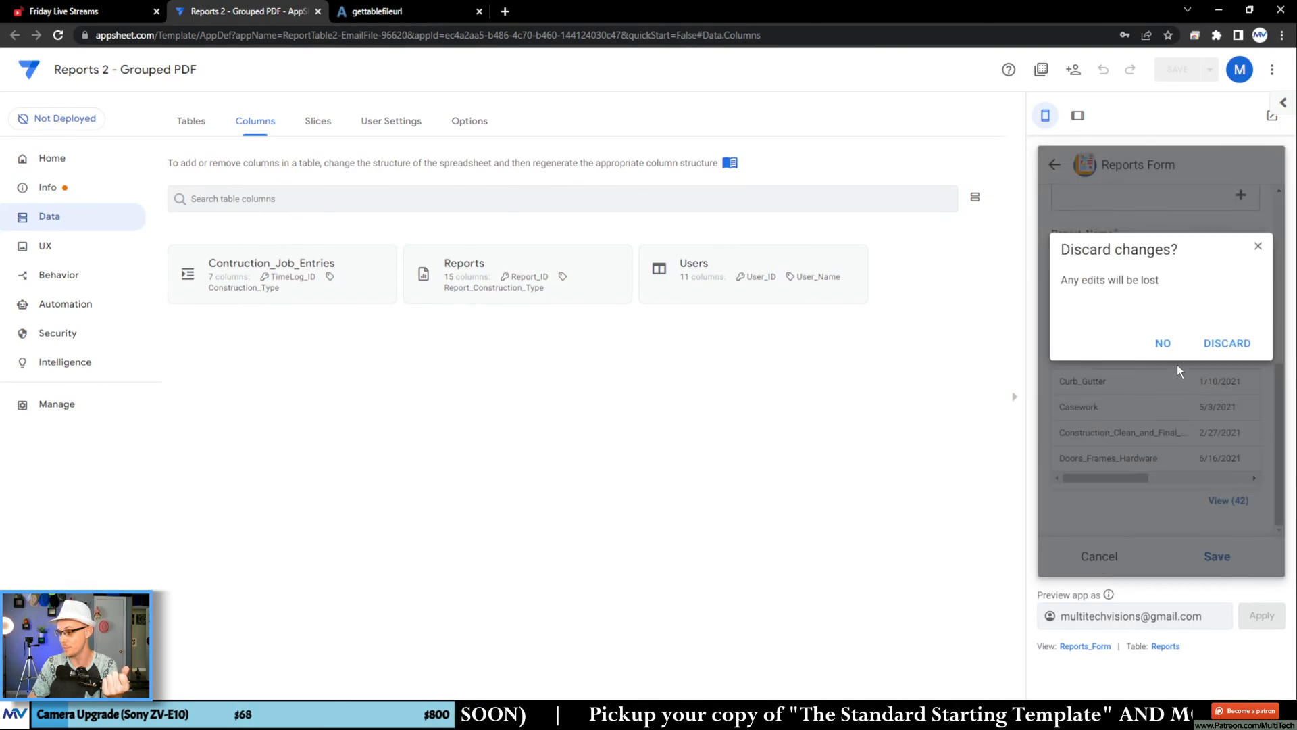
click(1224, 346)
Step: Open the Report Output 2 record in the app preview, inspect its Report_Output_Display rows, and return to the Reports list
click(1123, 223)
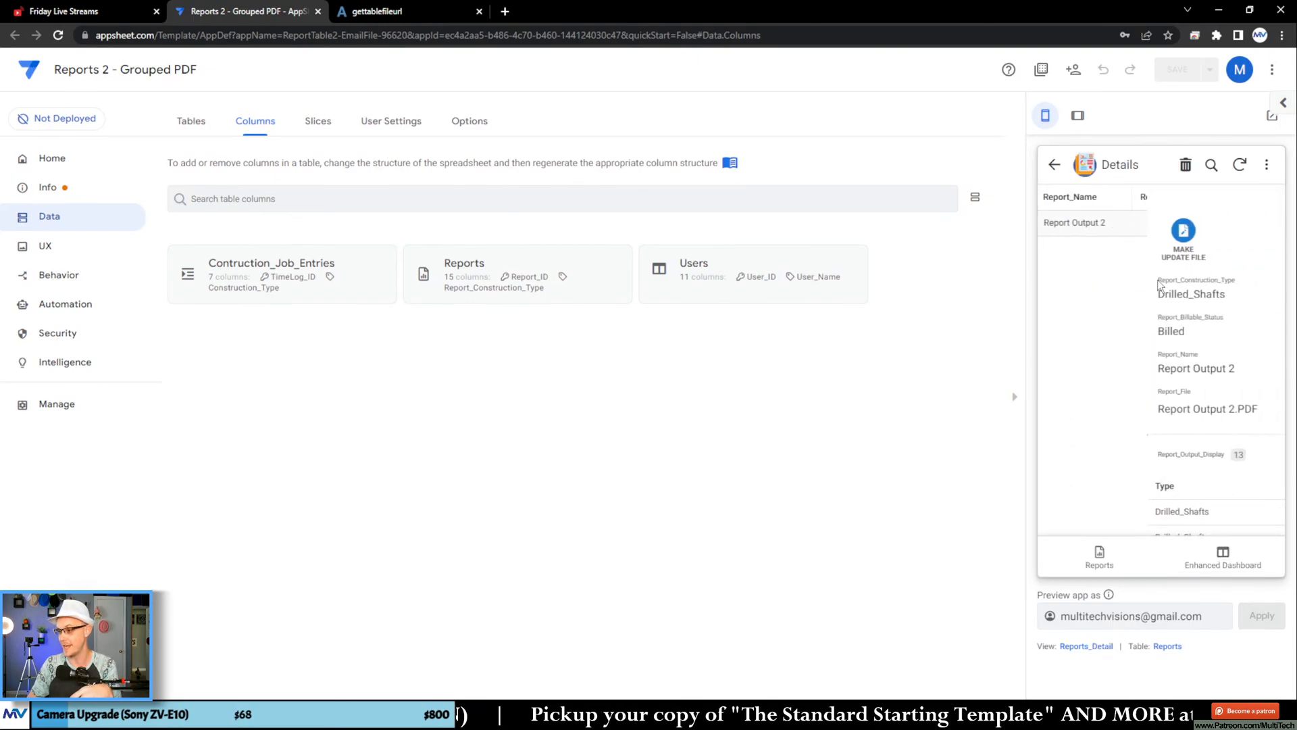
scroll(1191, 314, down, 5)
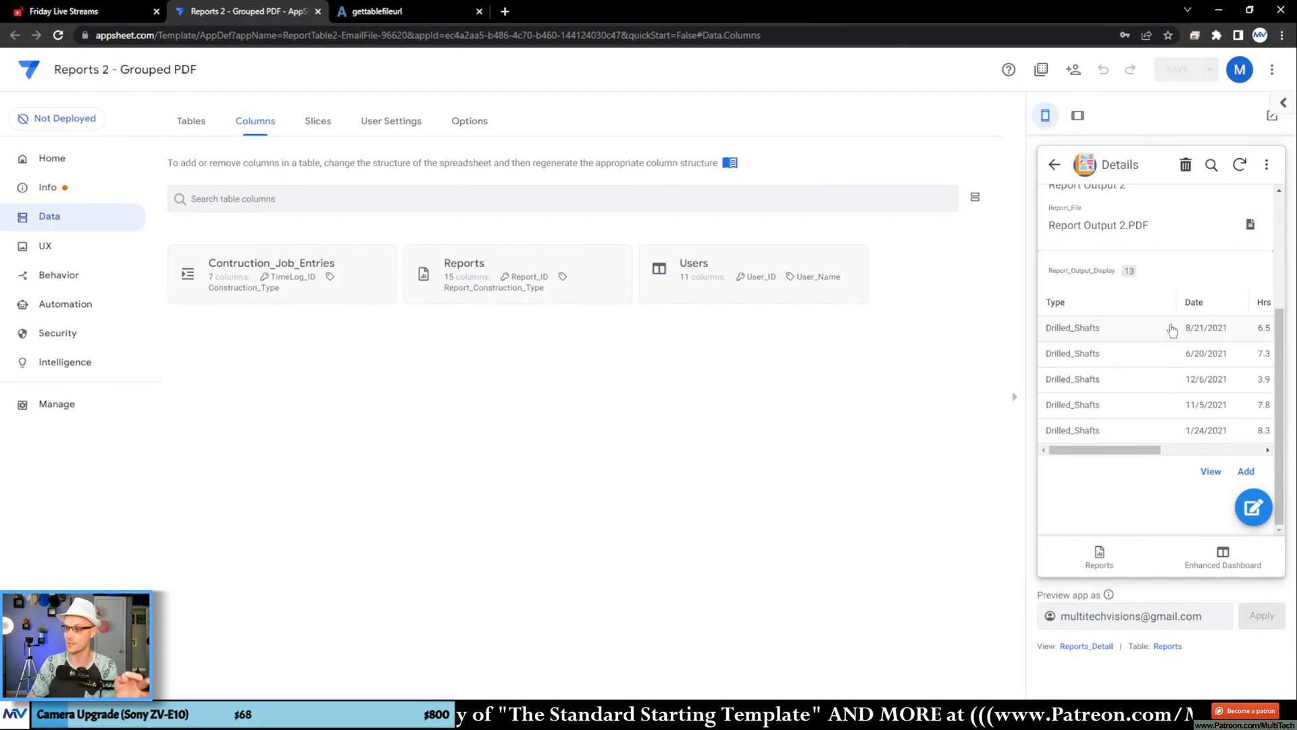
click(1055, 165)
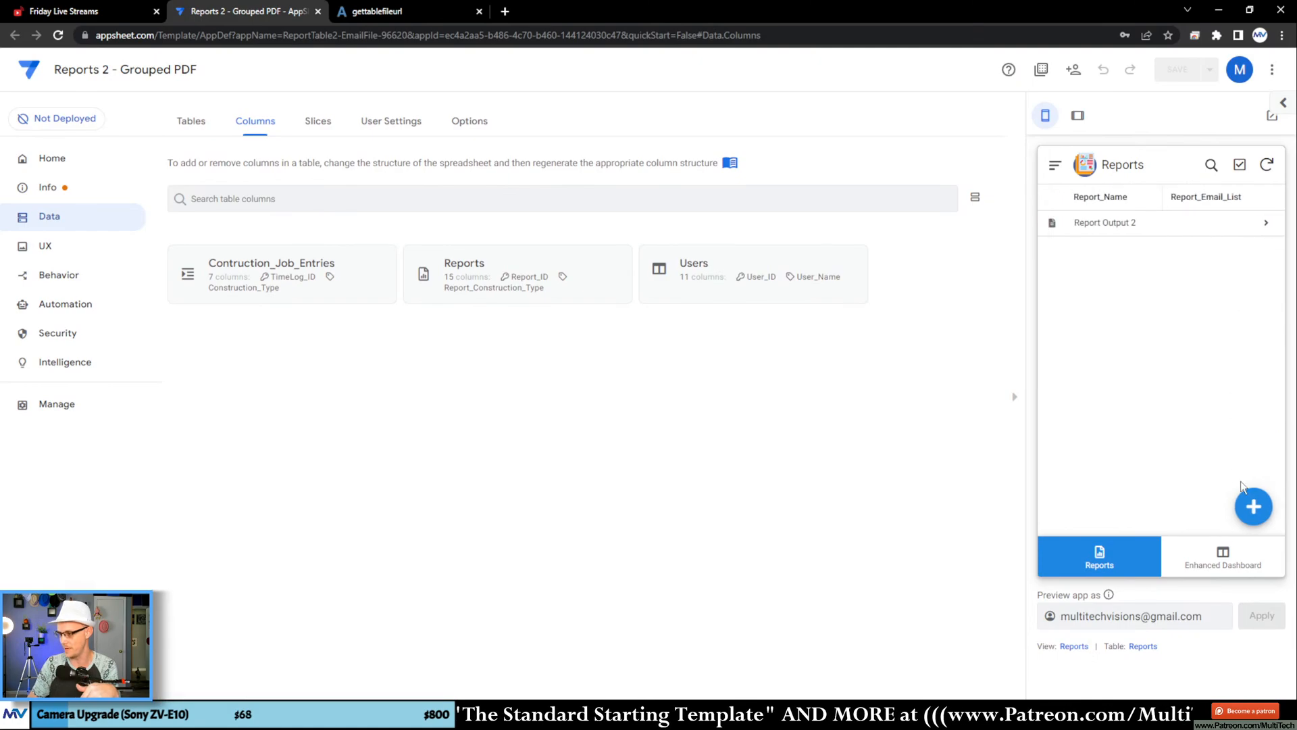
Step: Create and save a new report with construction types Asphalt_Paving, Casework, Construction_Clean_and_Final_Clean and Curb_Gutter
click(1253, 507)
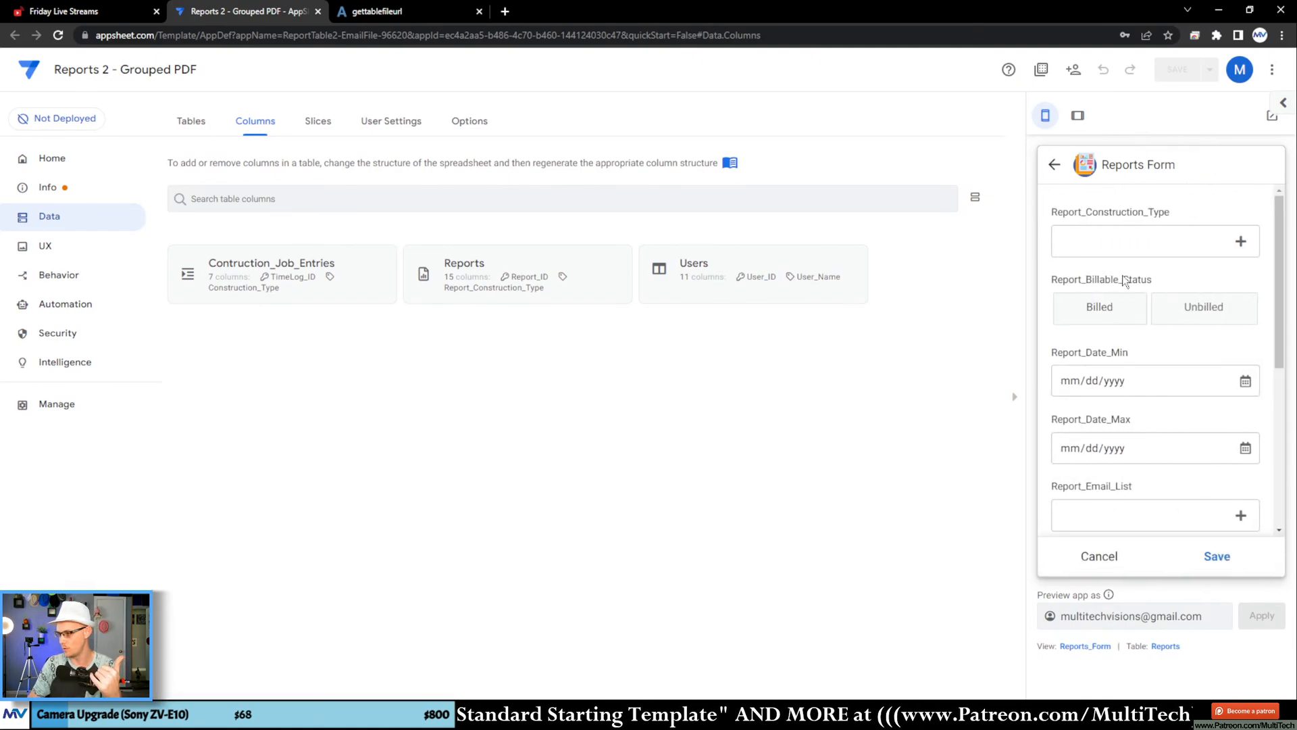
click(1125, 243)
click(1115, 236)
click(1092, 270)
click(1094, 300)
click(1111, 329)
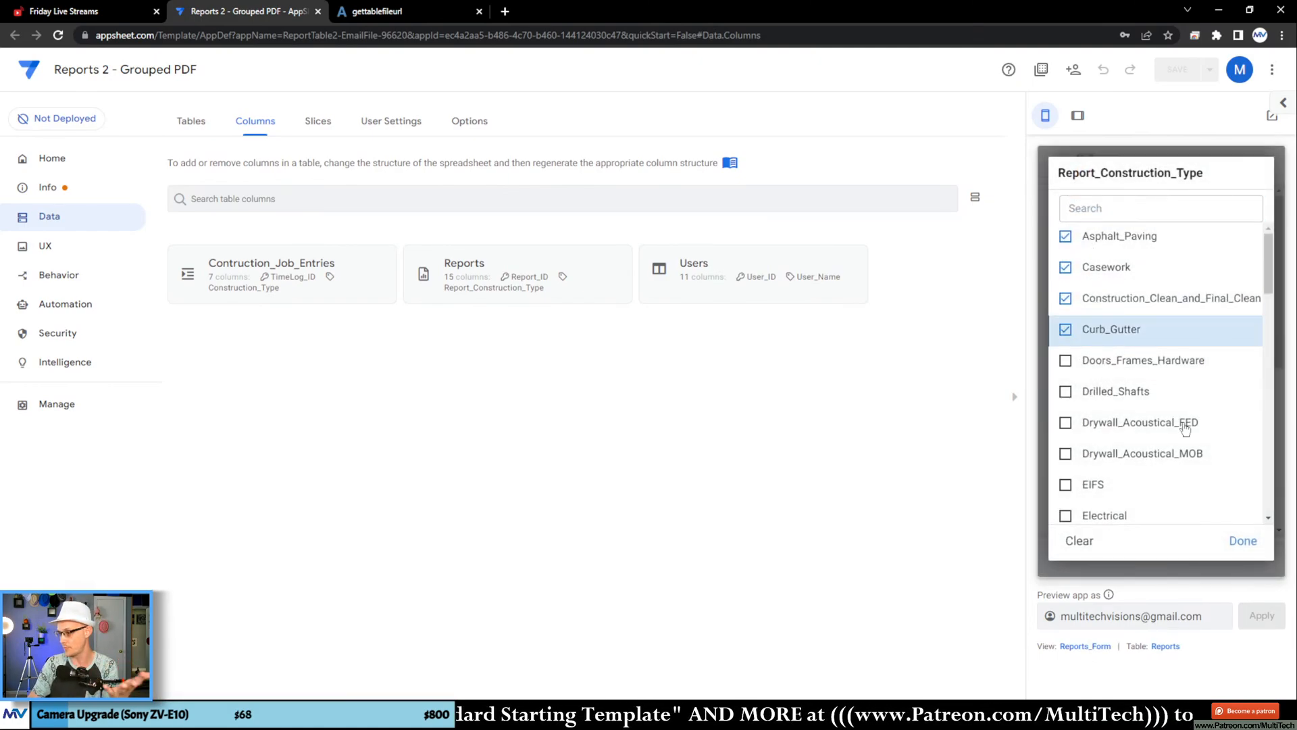
click(1243, 541)
click(1226, 556)
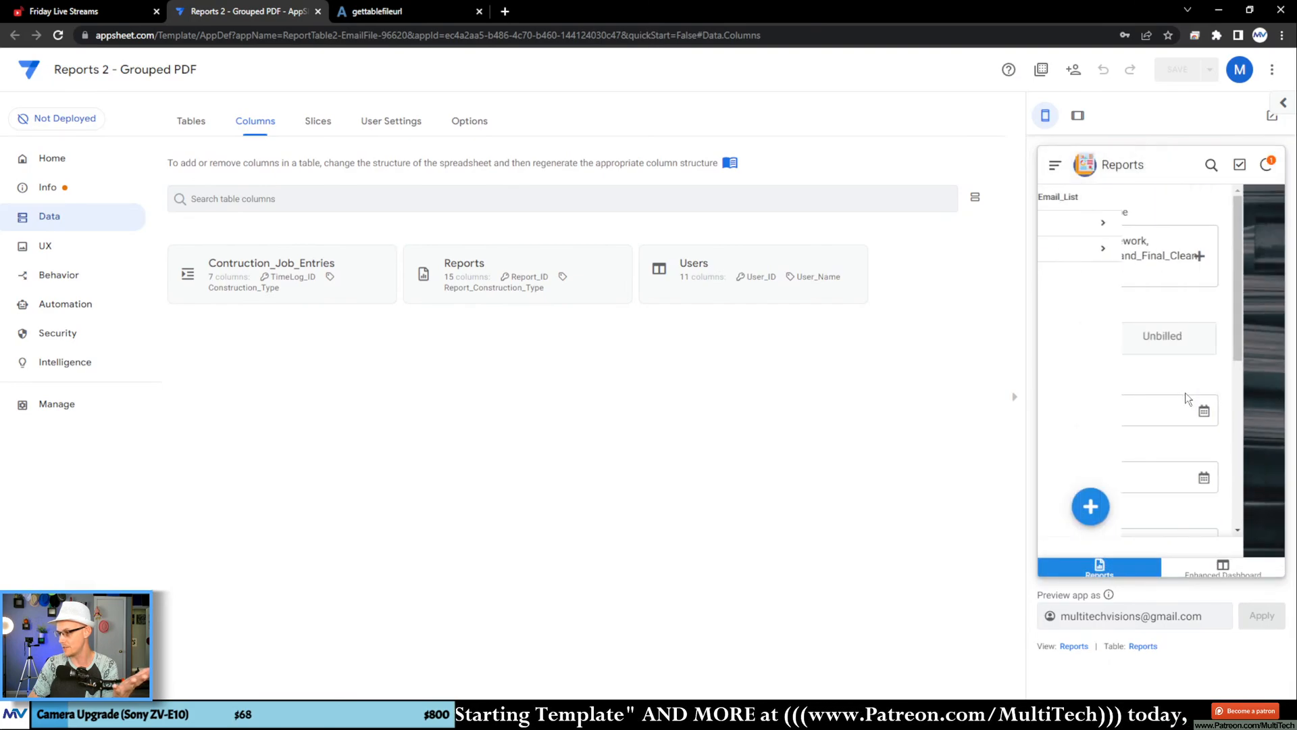
Step: Open the Report Output 1 record, examine how its Report_Output_Display rows are ordered by type, and open the full list of related entries
click(1132, 248)
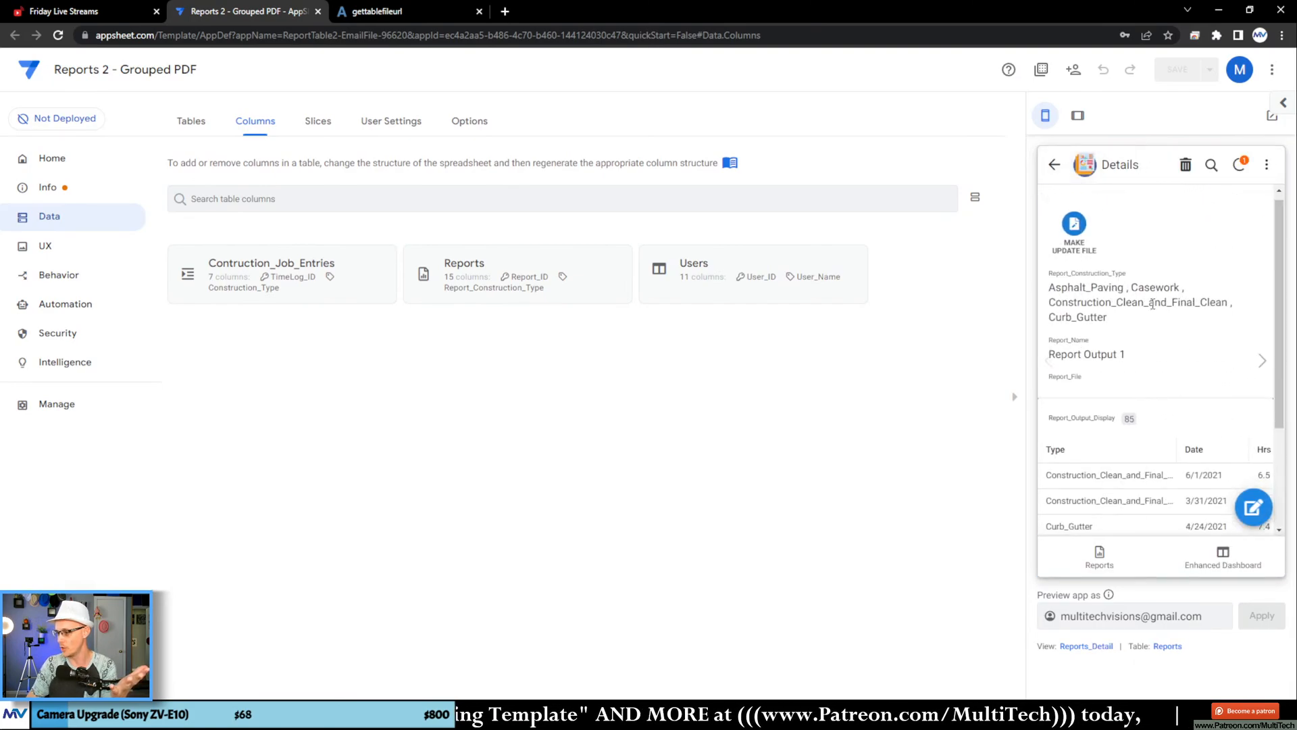
scroll(1160, 302, down, 3)
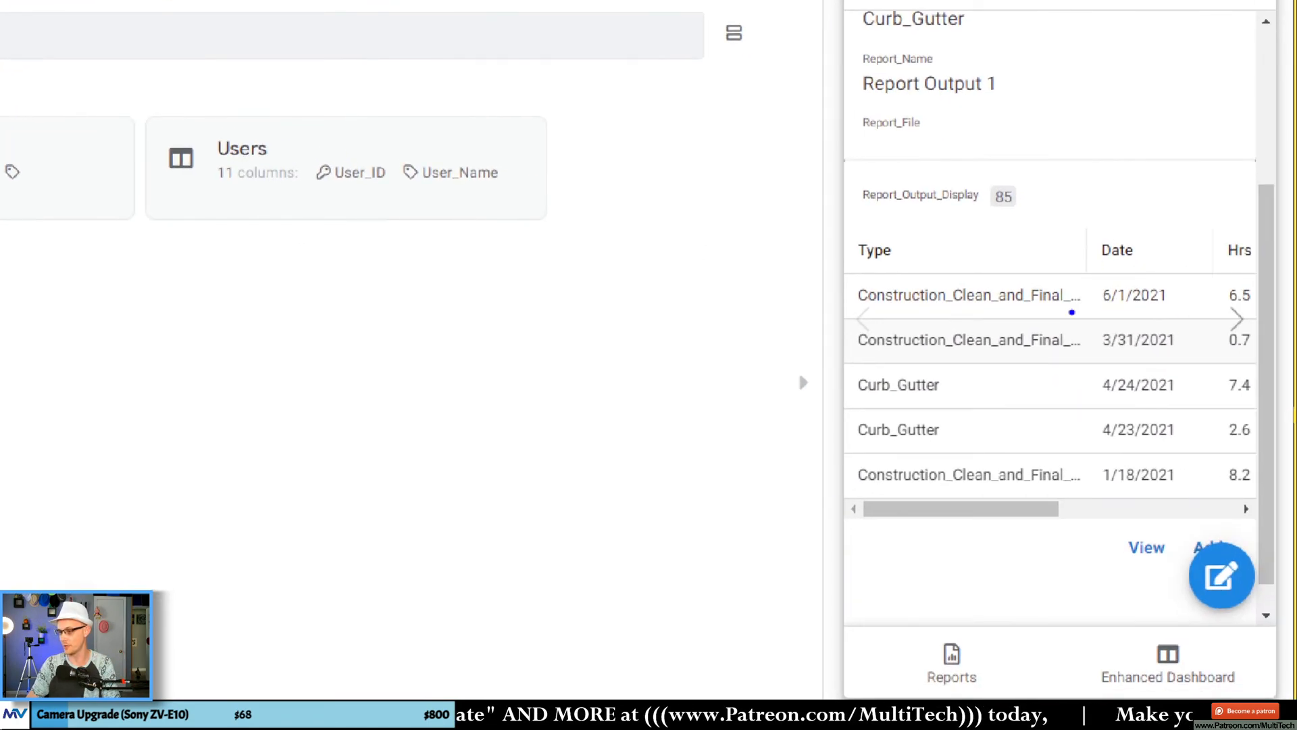
mouse_move(881, 264)
mouse_down()
mouse_move(830, 464)
mouse_move(890, 521)
mouse_up()
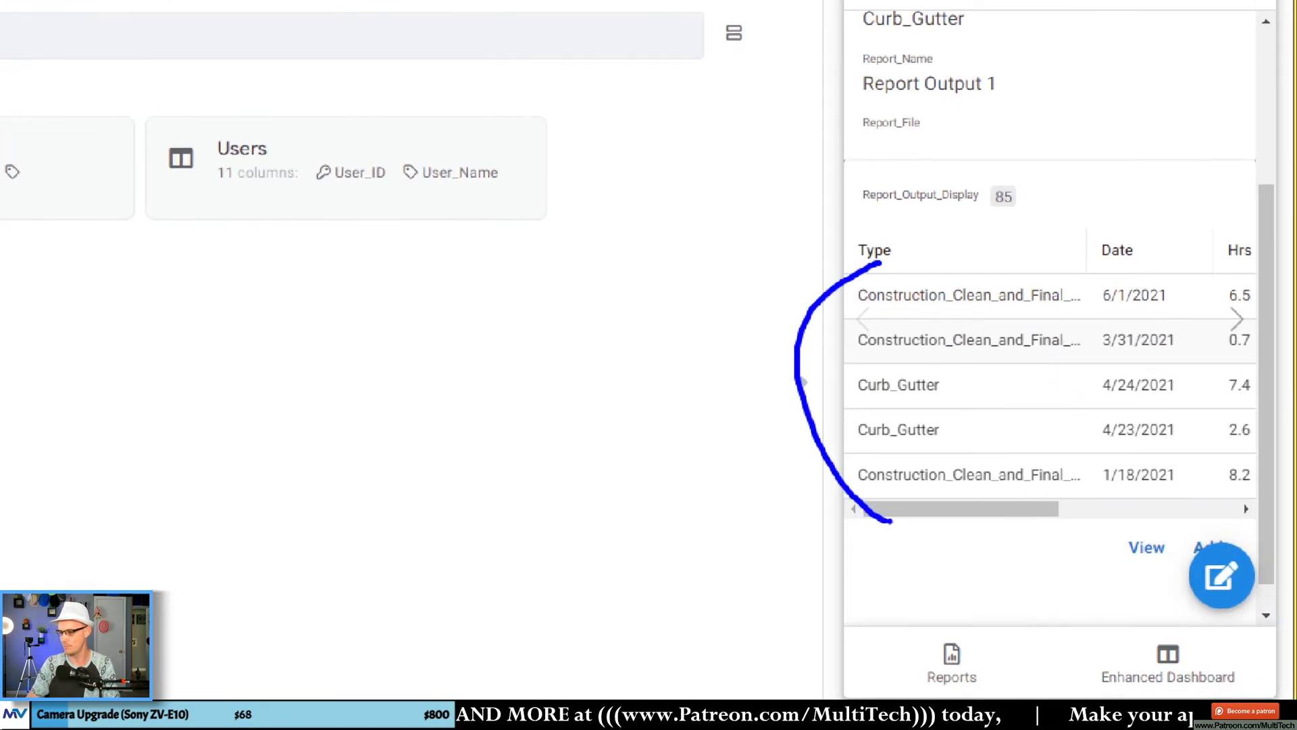
key(Escape)
click(1210, 491)
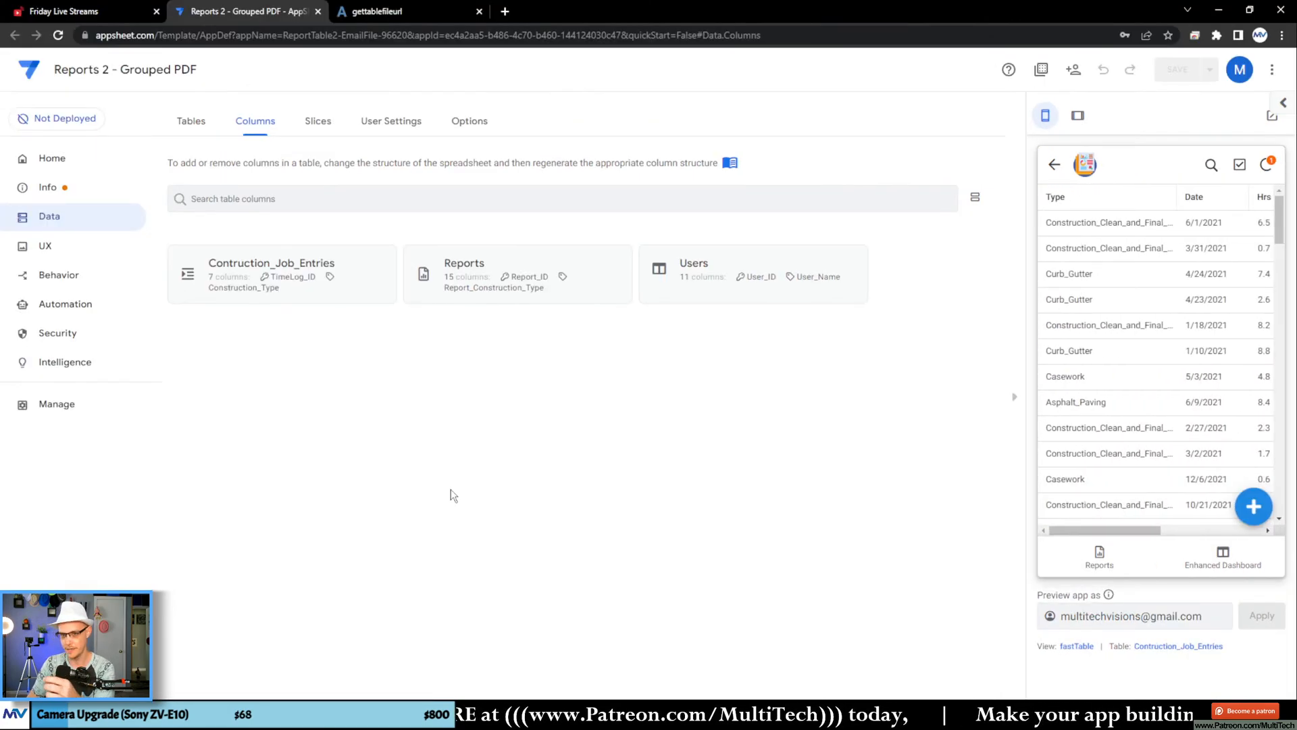
Step: Add a table view named Job_Entries_Inline for the Contruction_Job_Entries data and set its position to ref
click(85, 248)
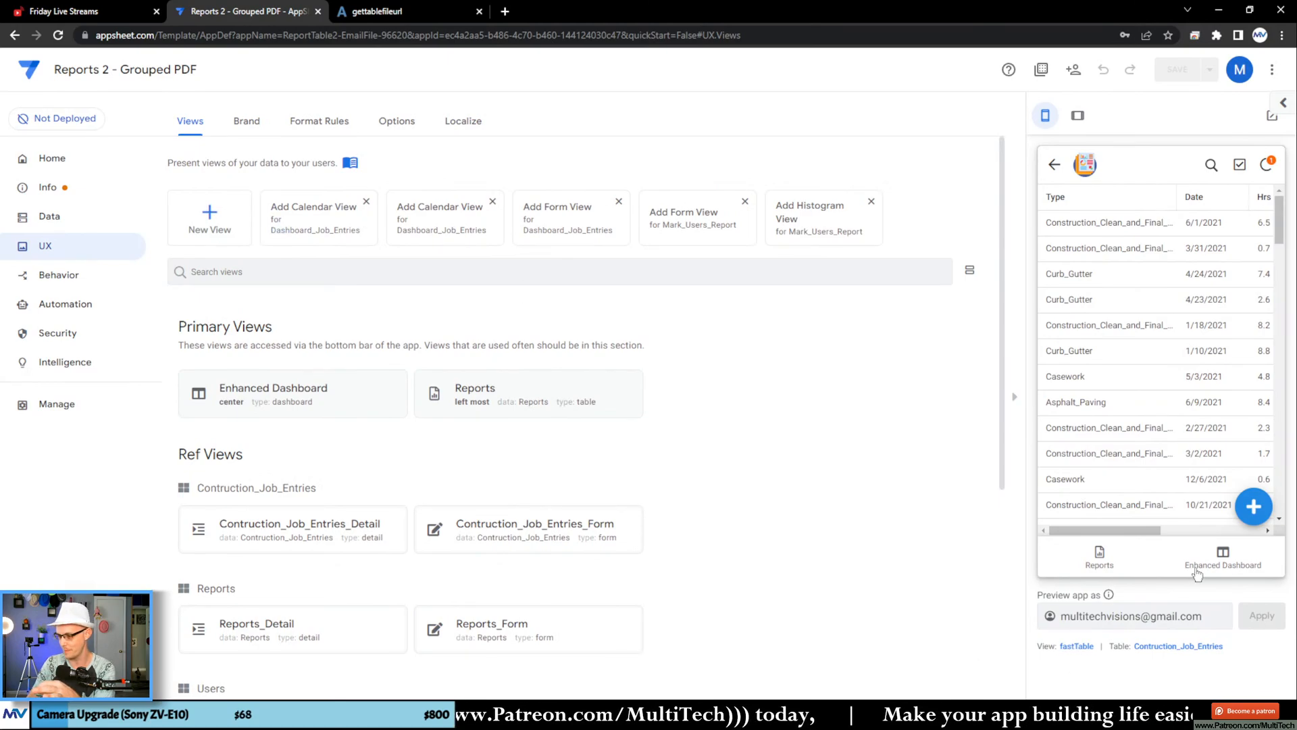
click(209, 215)
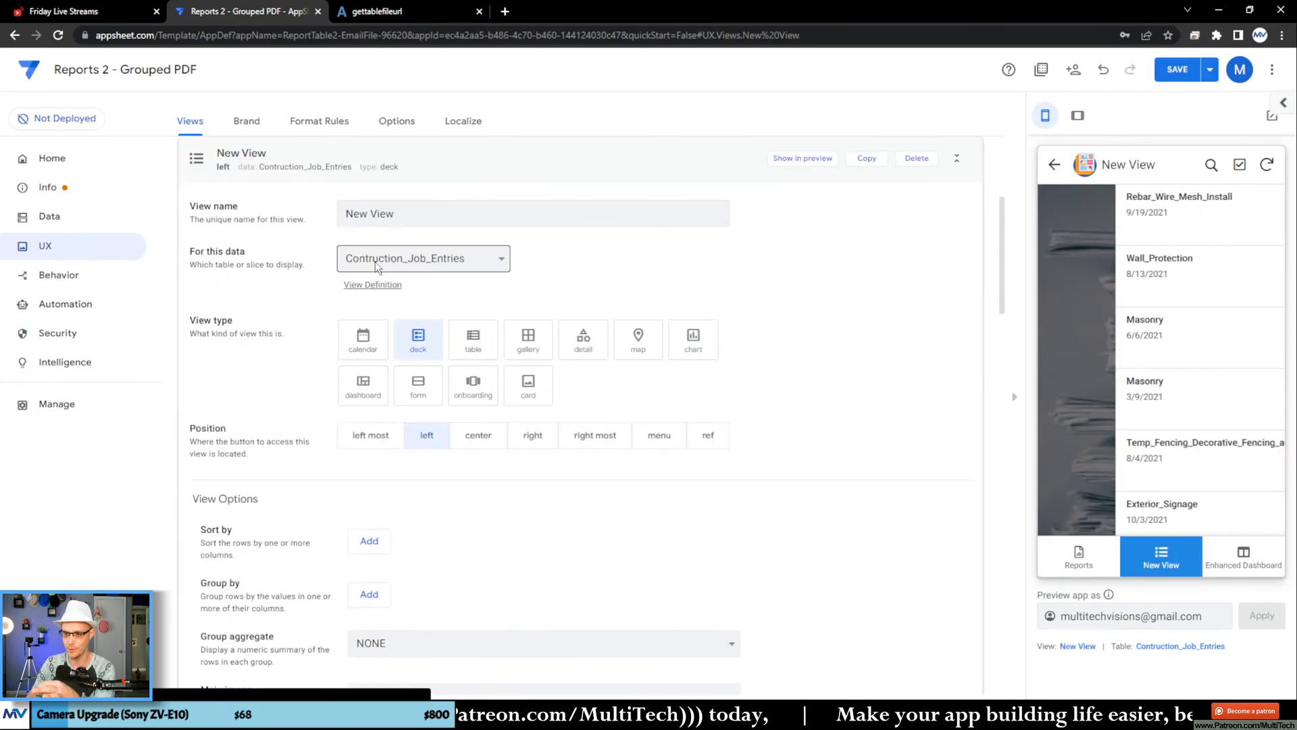
click(472, 338)
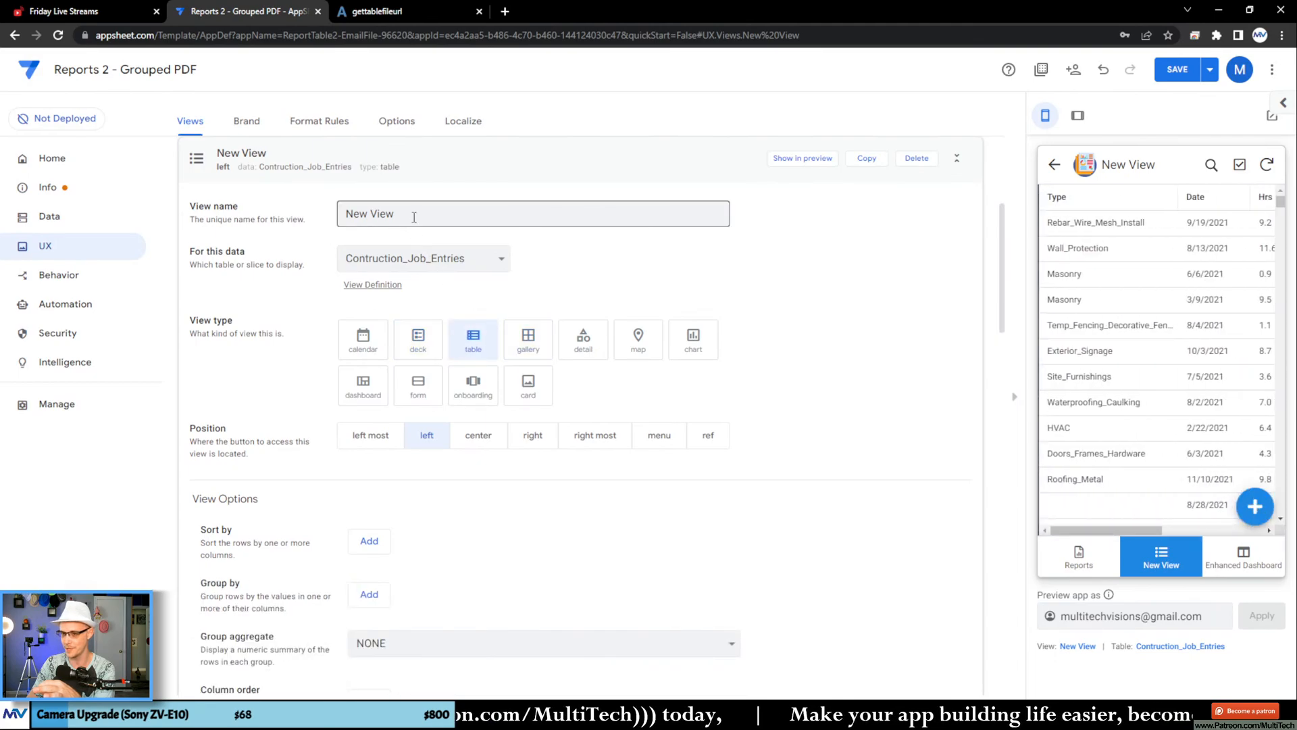
drag(414, 213, 151, 212)
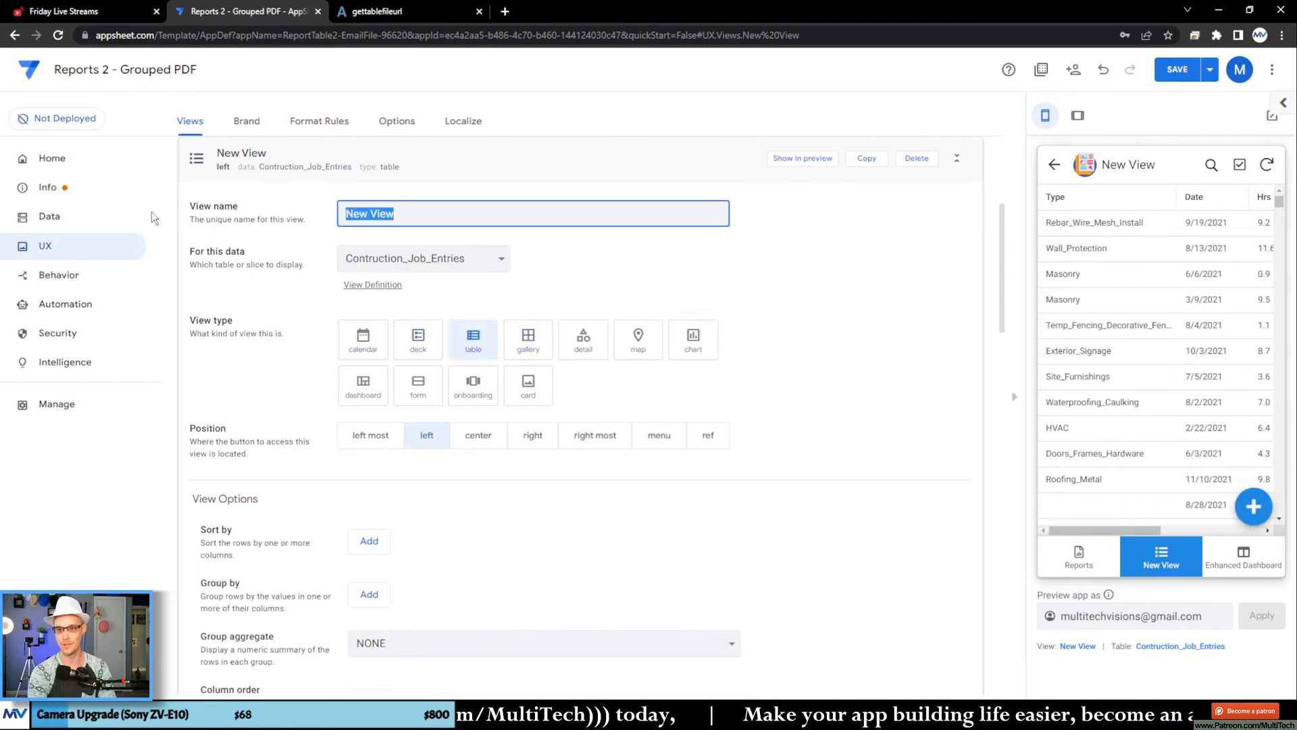
text(Job_Entries_Inline)
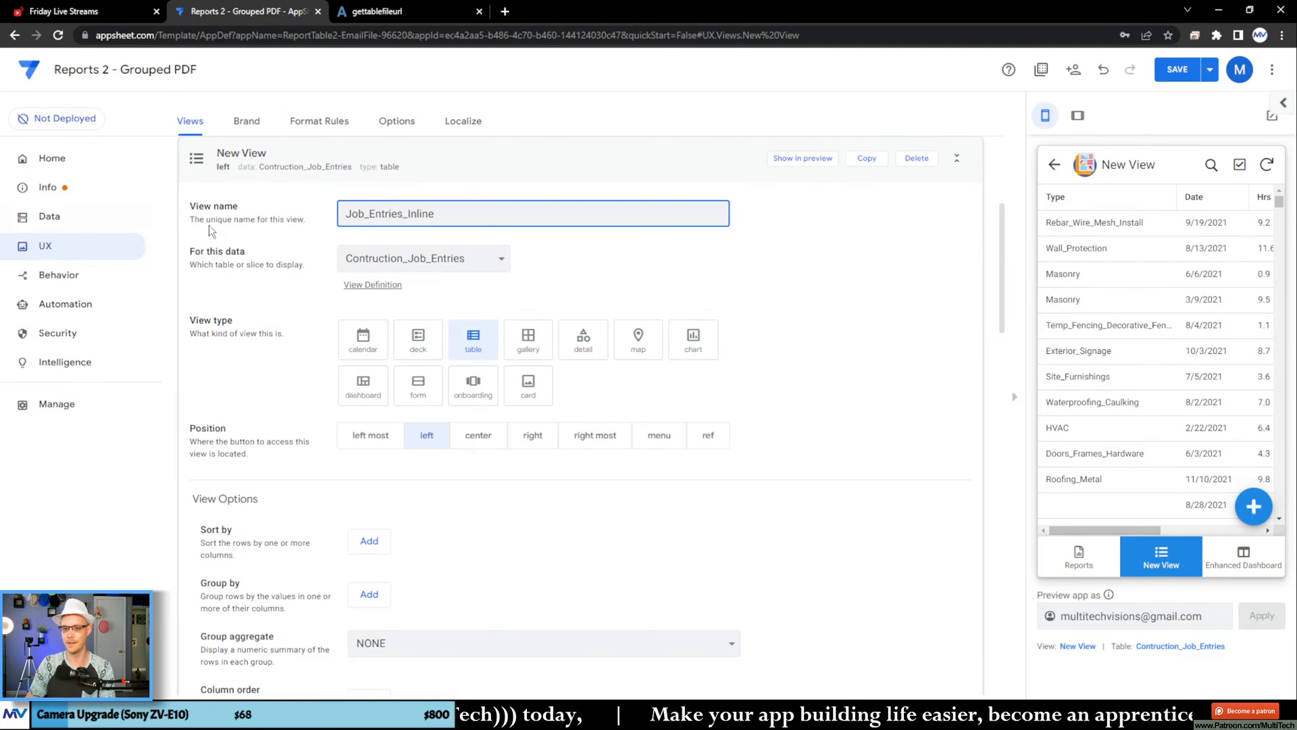
click(294, 259)
click(708, 435)
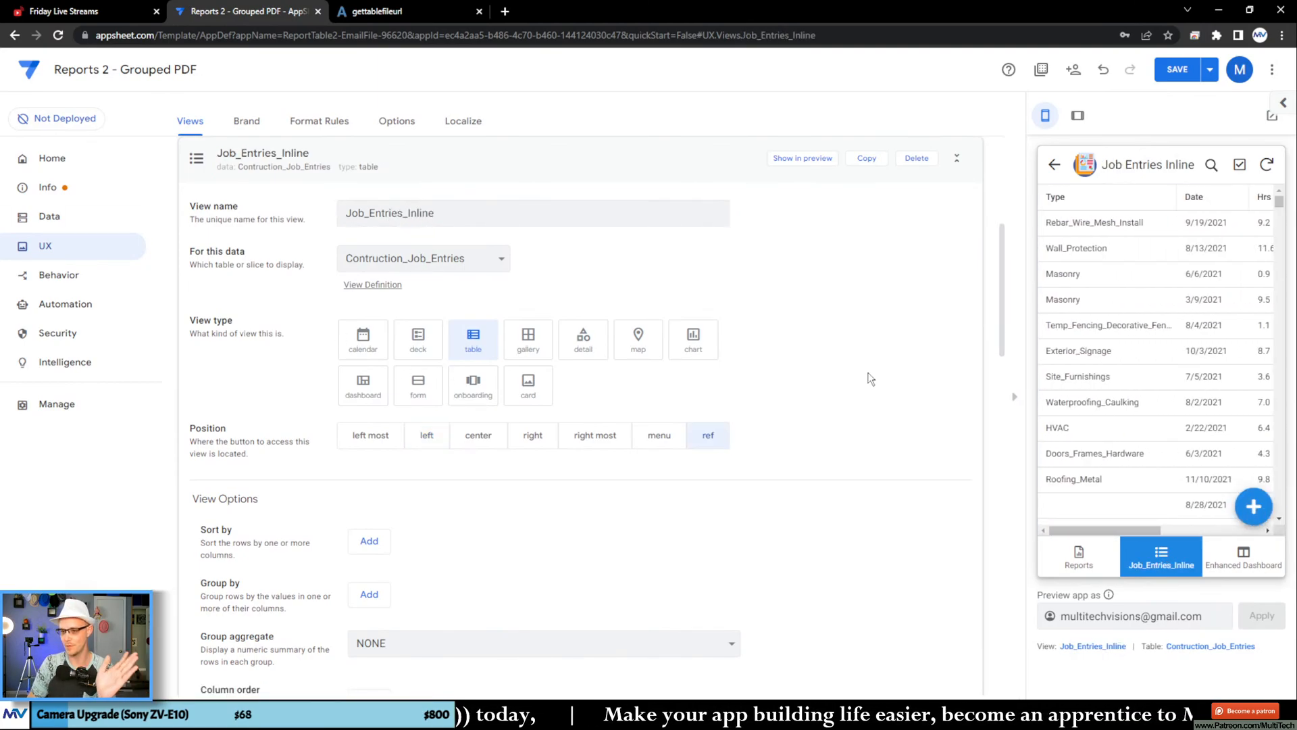
Step: Reopen the Job_Entries_Inline view under Ref Views and group its rows by Construction_Type in ascending order
click(339, 233)
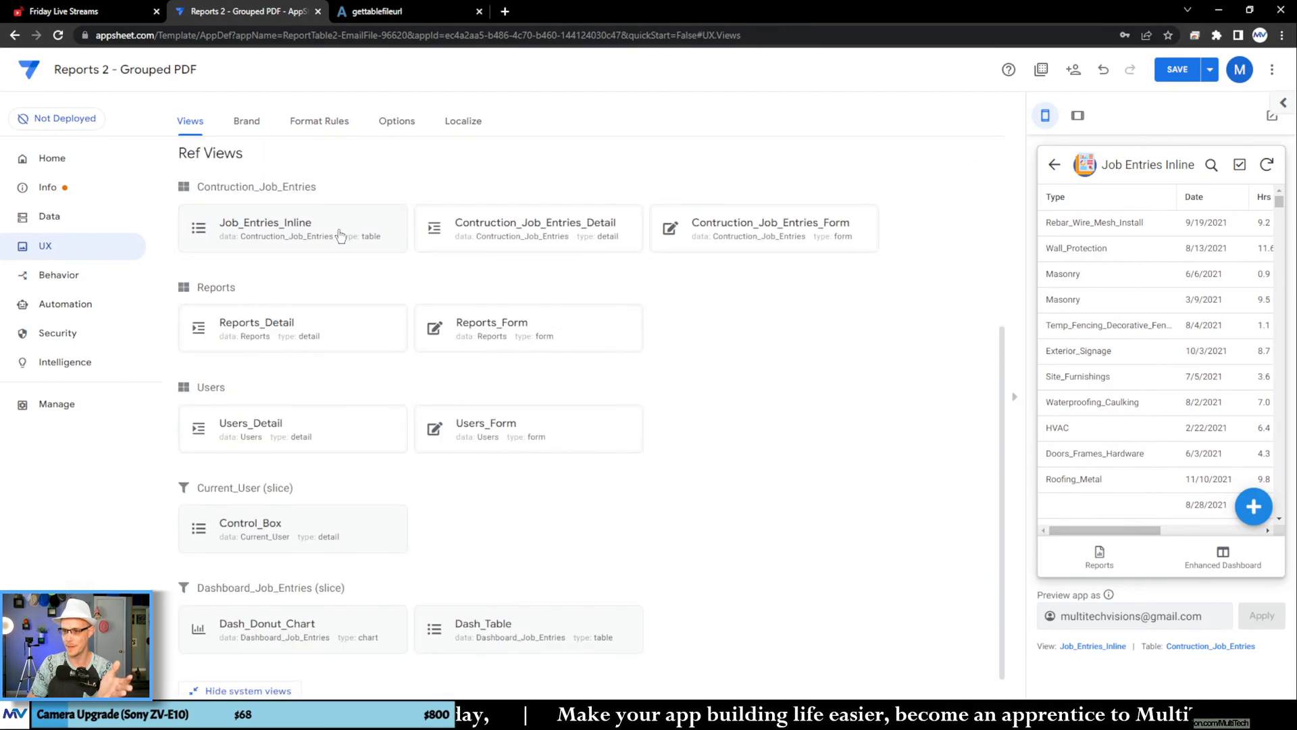
click(303, 234)
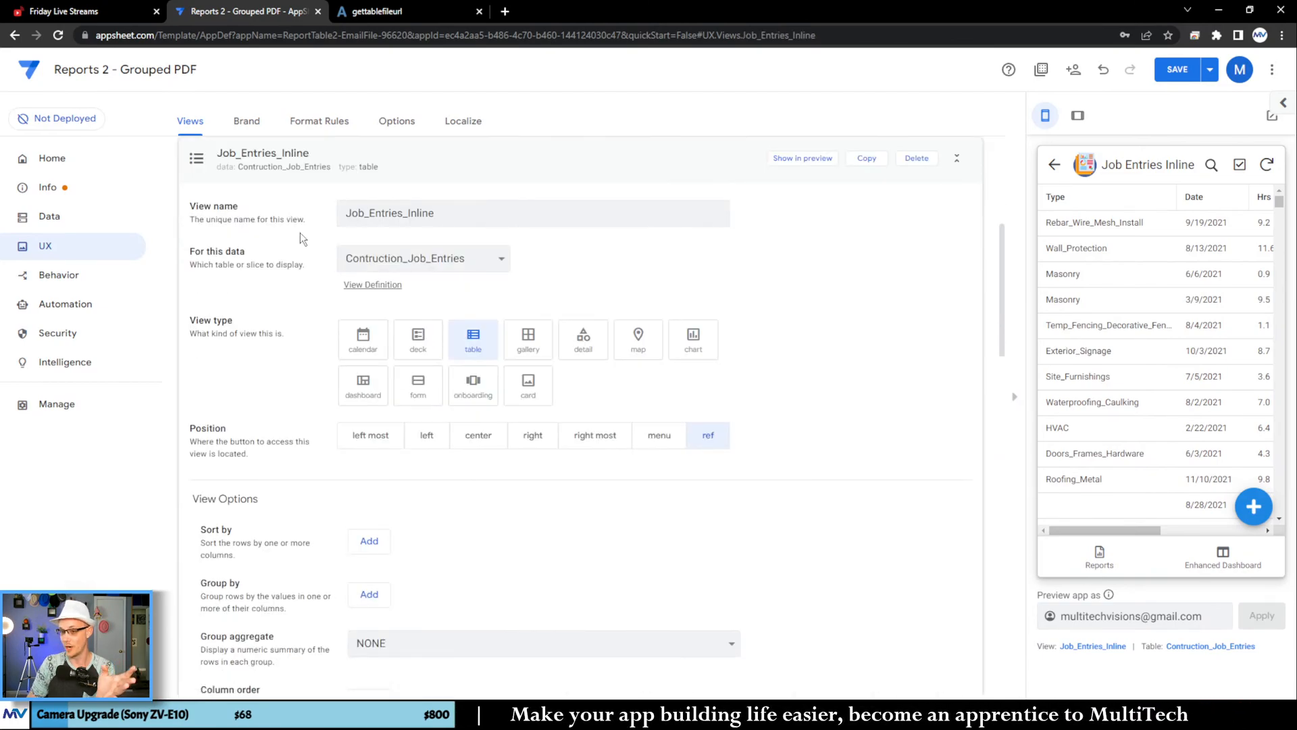
scroll(261, 292, down, 5)
click(368, 259)
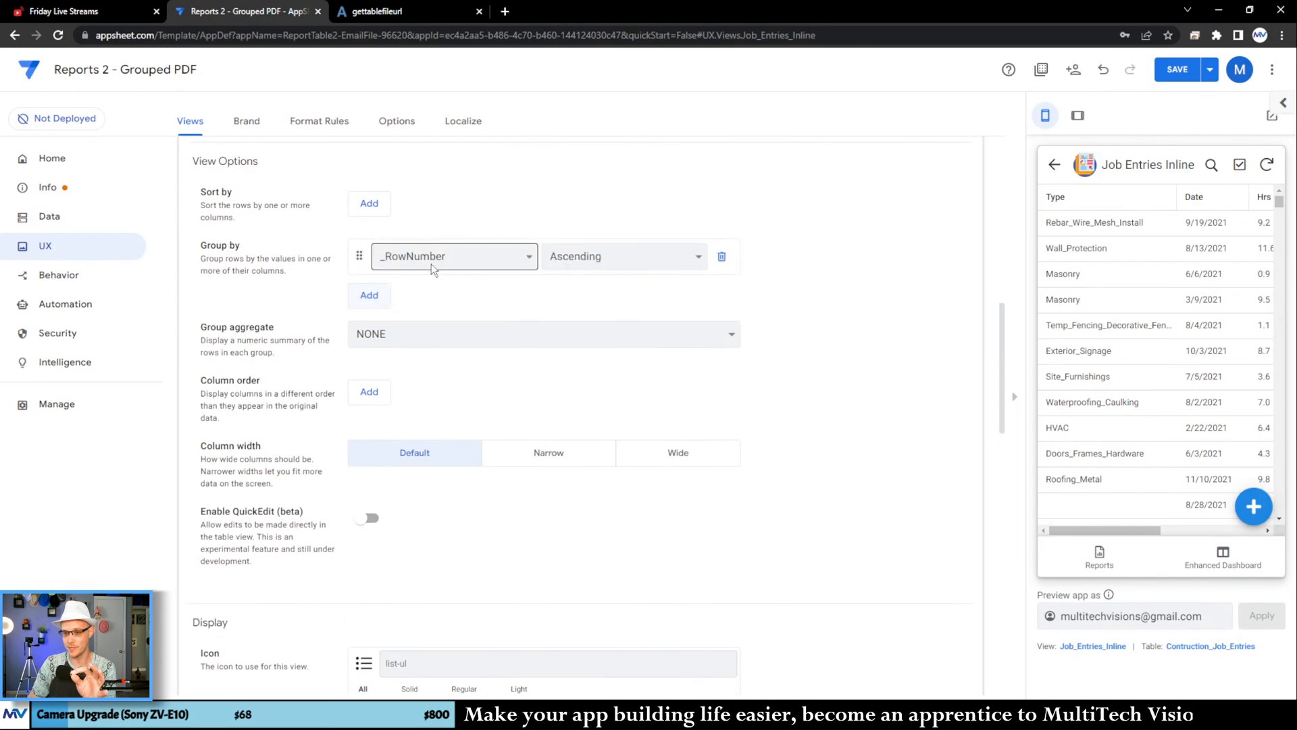
click(432, 264)
click(443, 290)
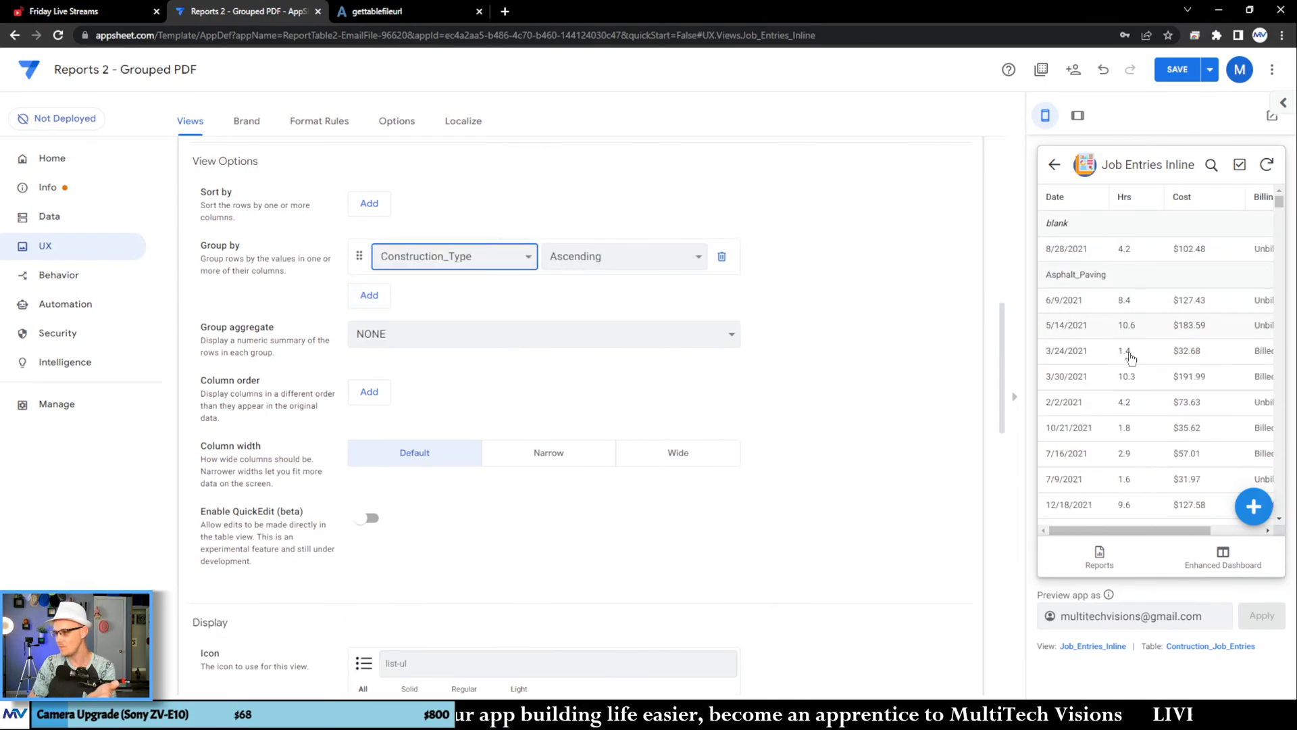
Step: Return to the report's details in the preview, open its full related entries list, and check the grouping by construction type
click(1054, 164)
scroll(1166, 268, down, 1)
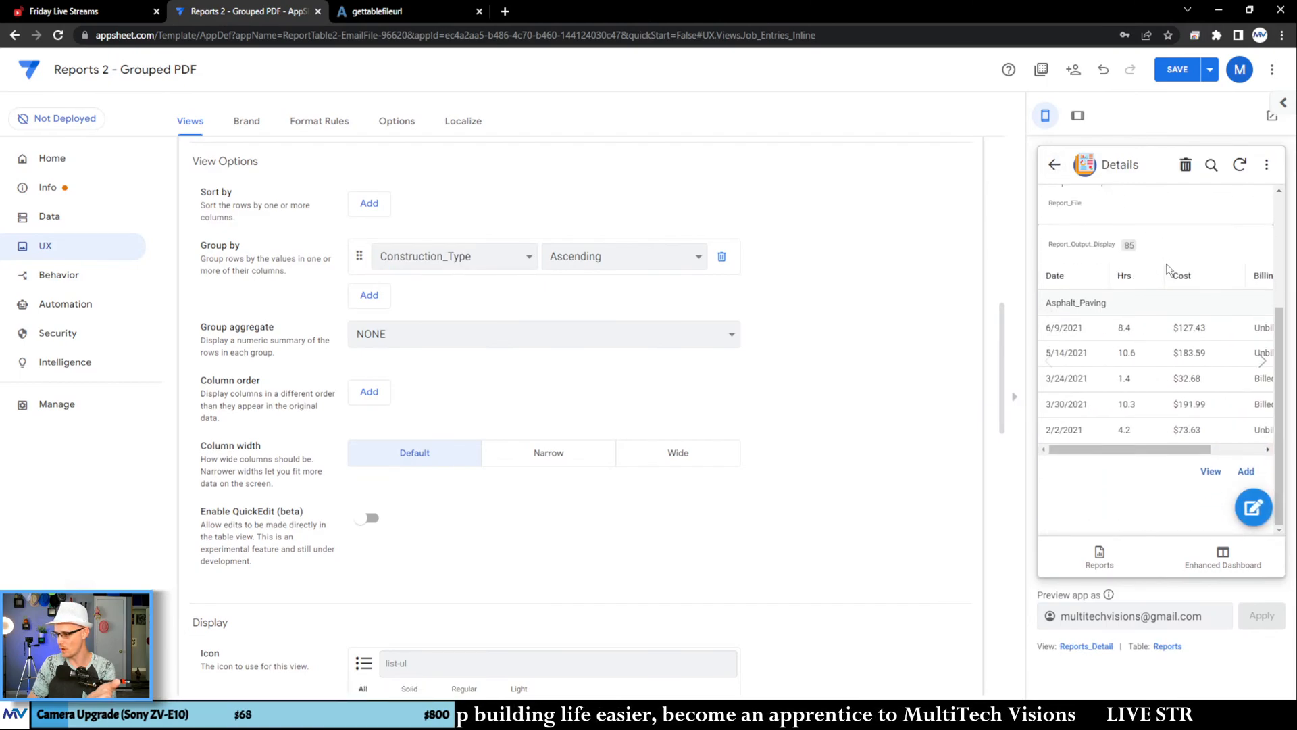
click(1211, 471)
scroll(1172, 351, down, 3)
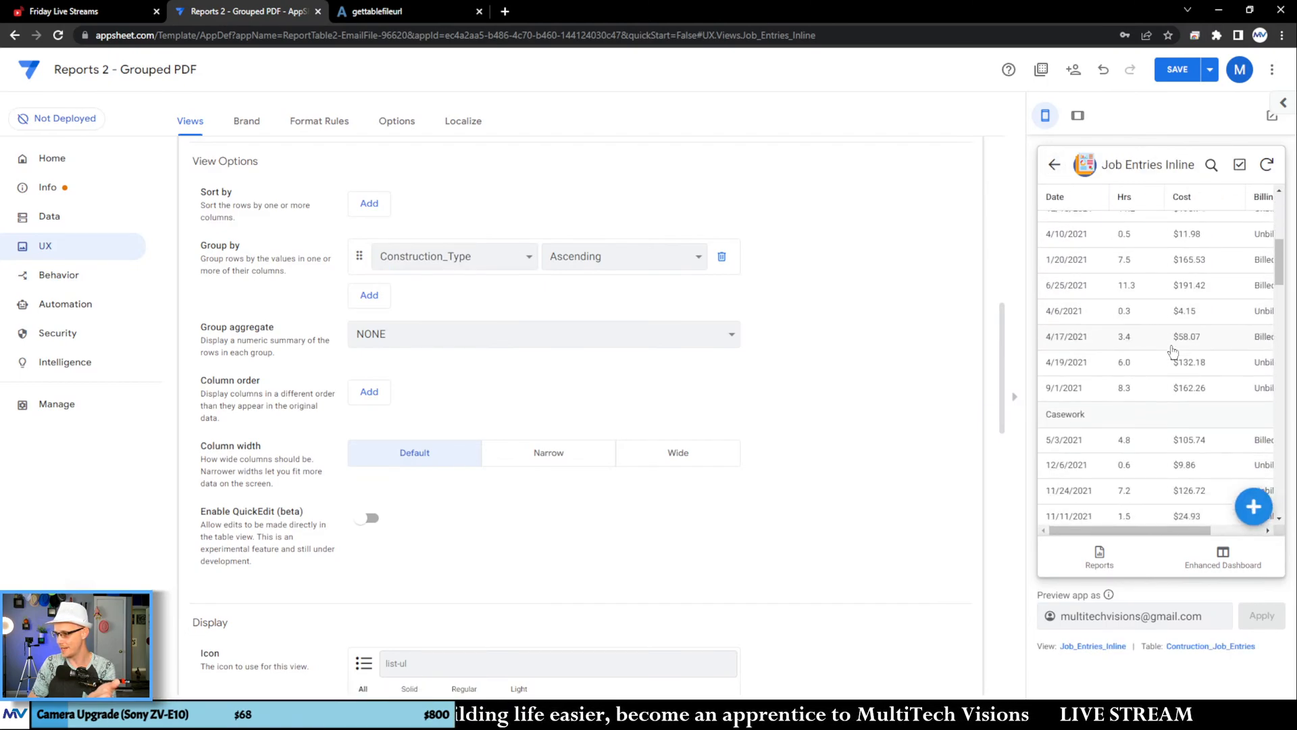
scroll(1172, 349, down, 3)
scroll(1121, 378, down, 3)
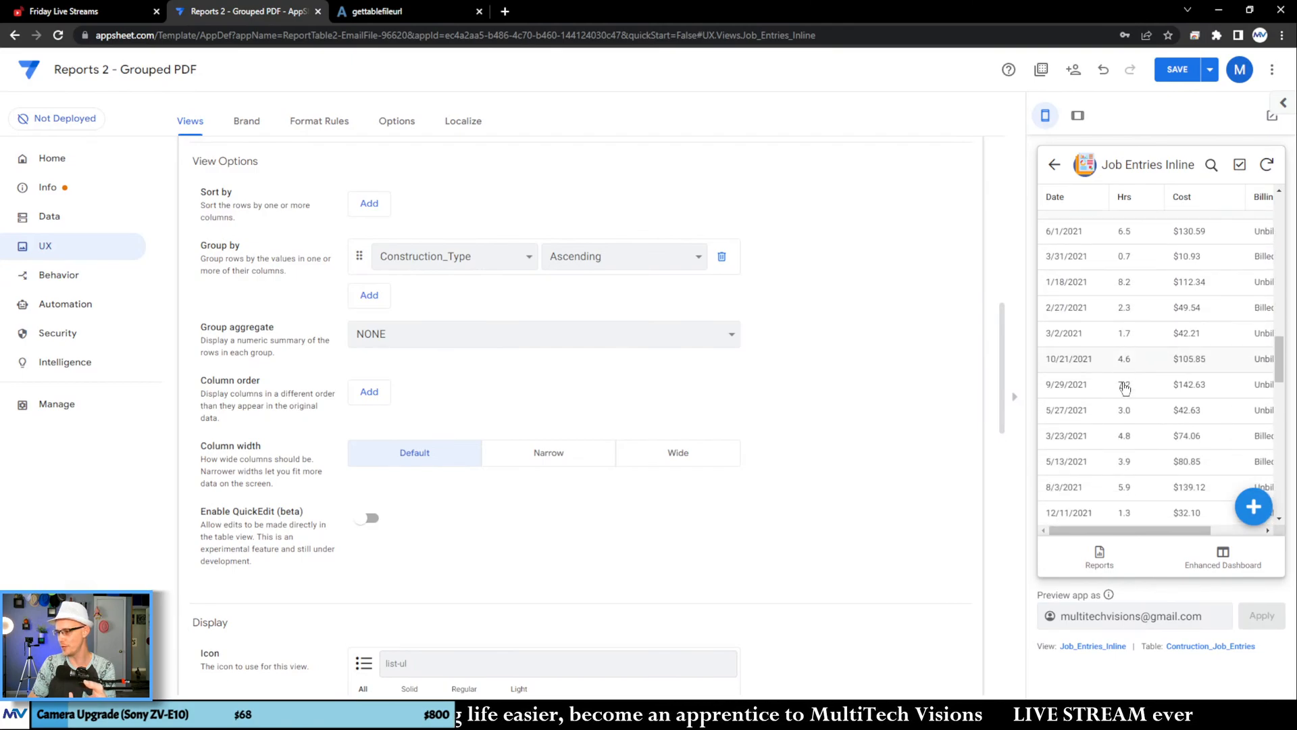
scroll(1125, 387, down, 5)
Step: Save the app changes and switch to the browser tab with the generated report PDF
click(1177, 69)
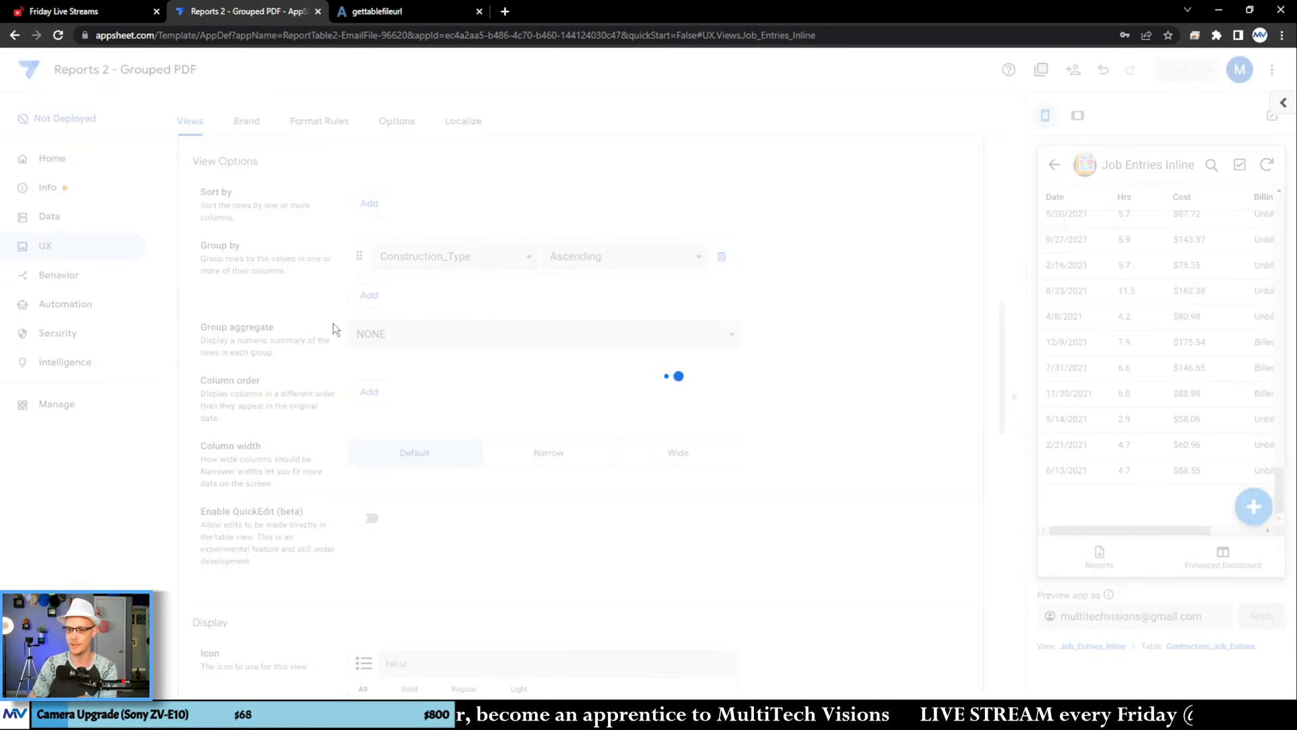
click(472, 12)
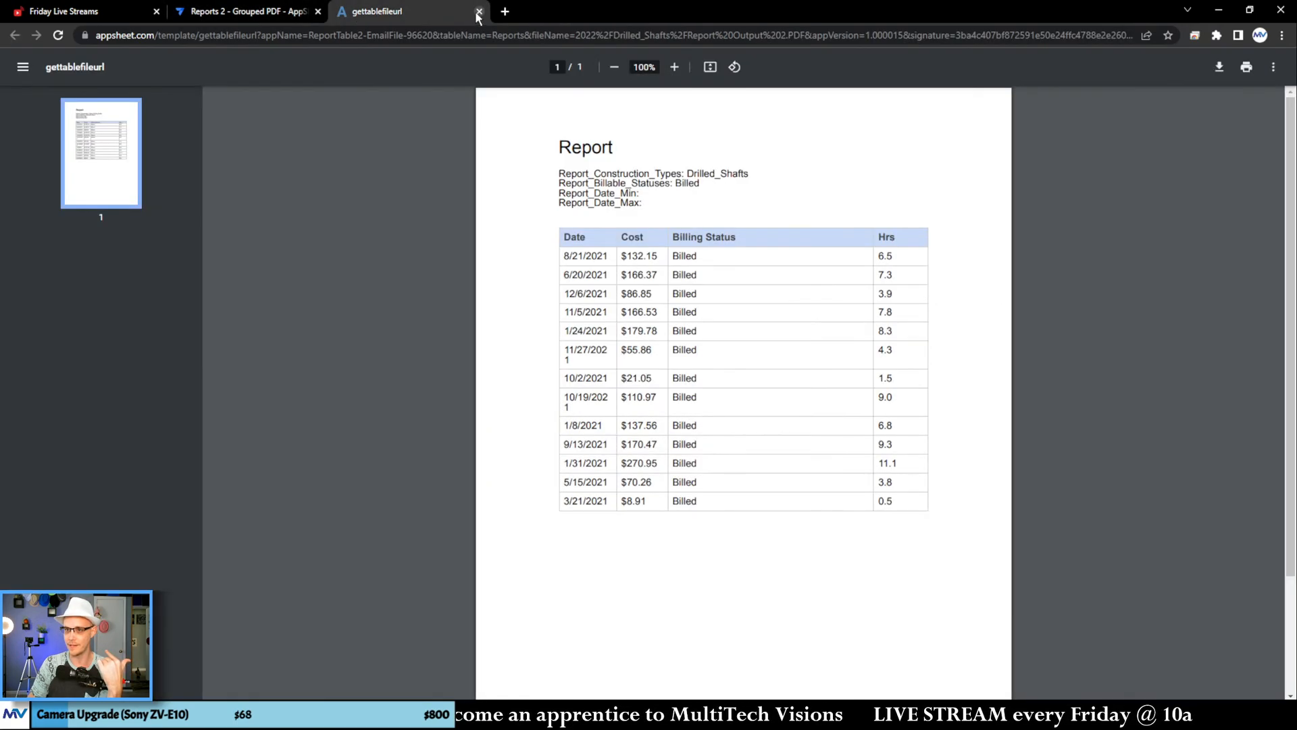
Step: Close the generated report PDF and open the source spreadsheet of the Contruction_Job_Entries table
click(478, 12)
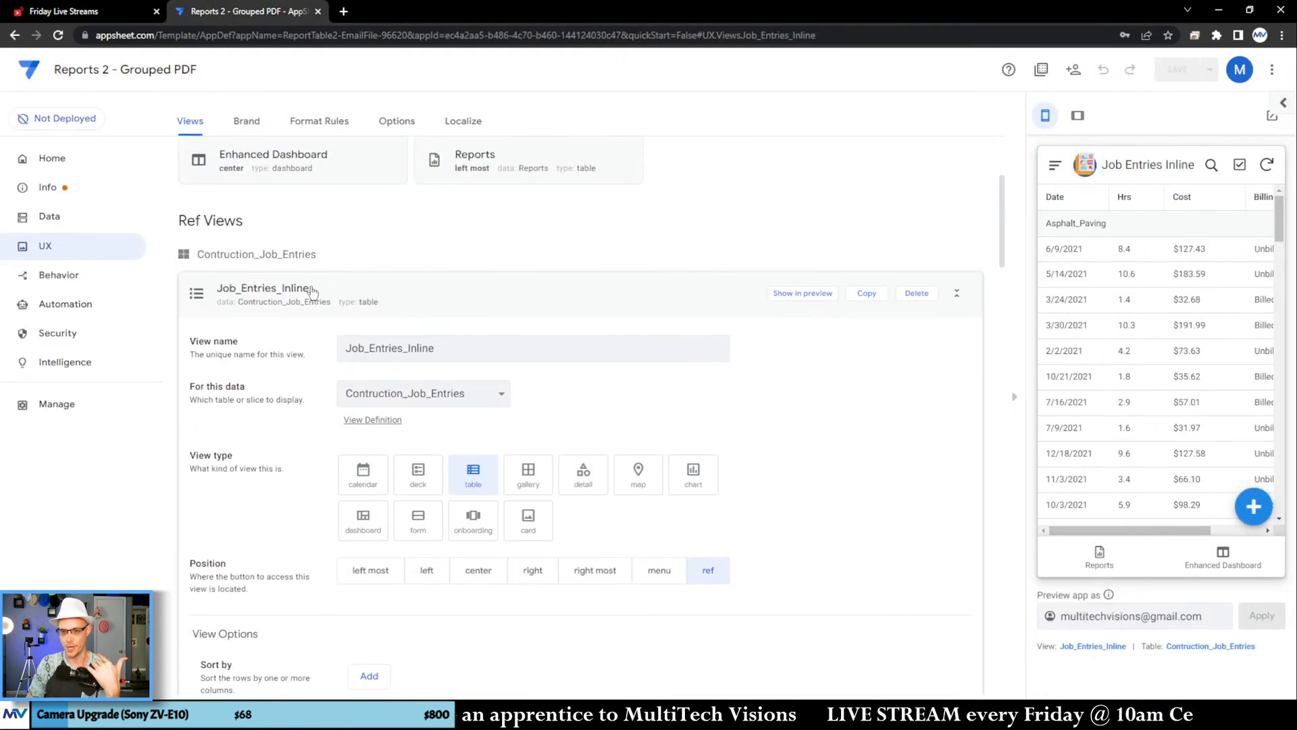
click(313, 291)
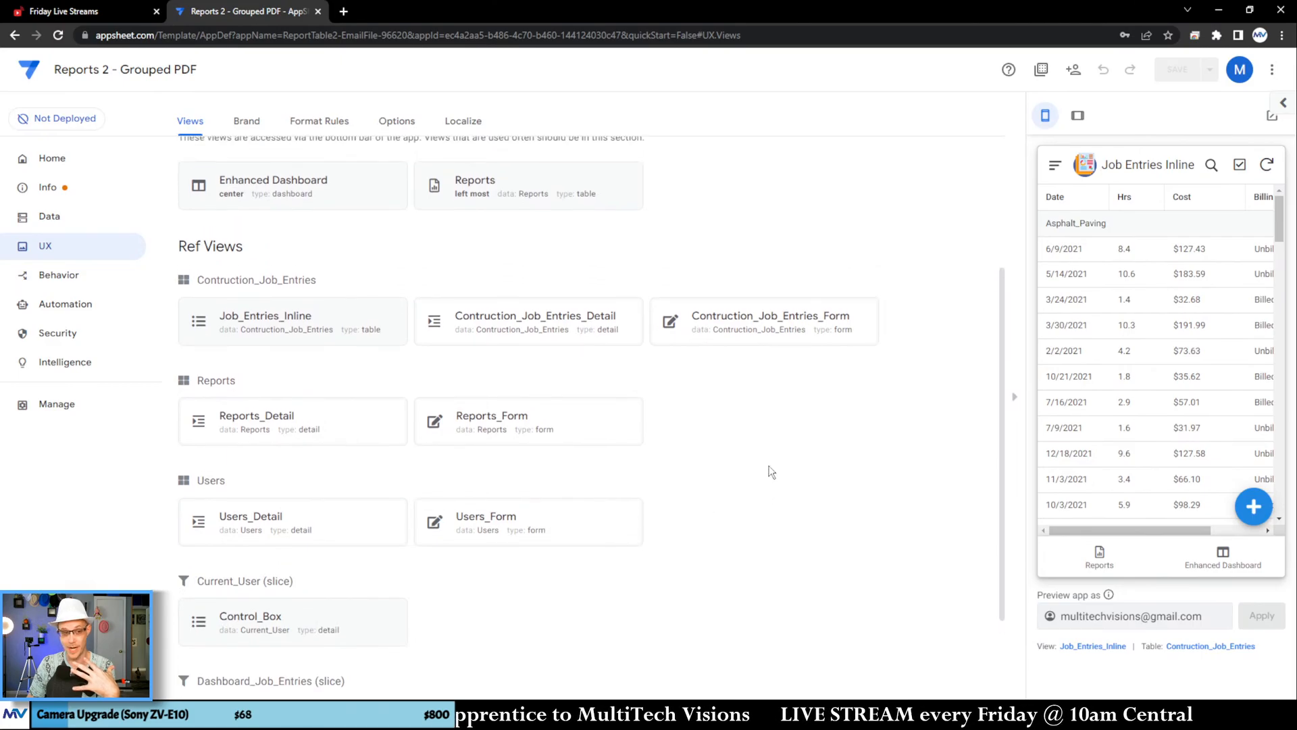
scroll(771, 472, up, 3)
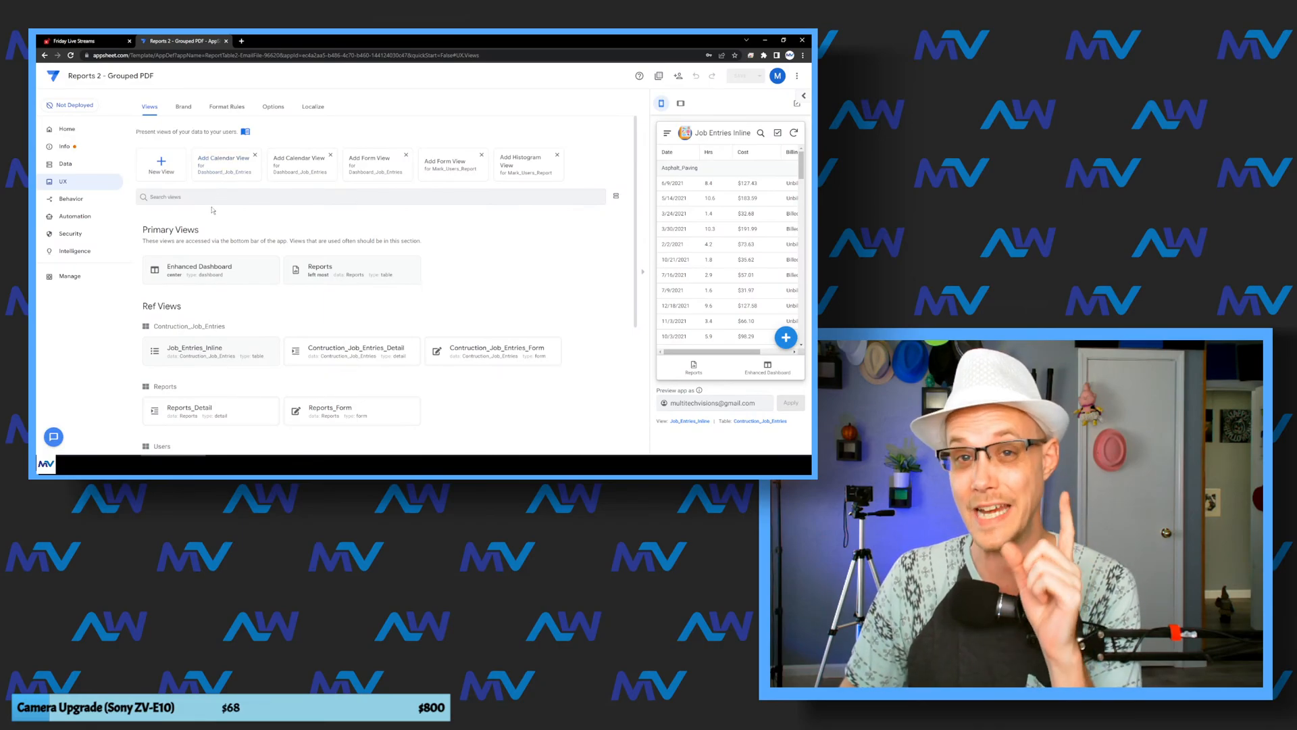
click(65, 164)
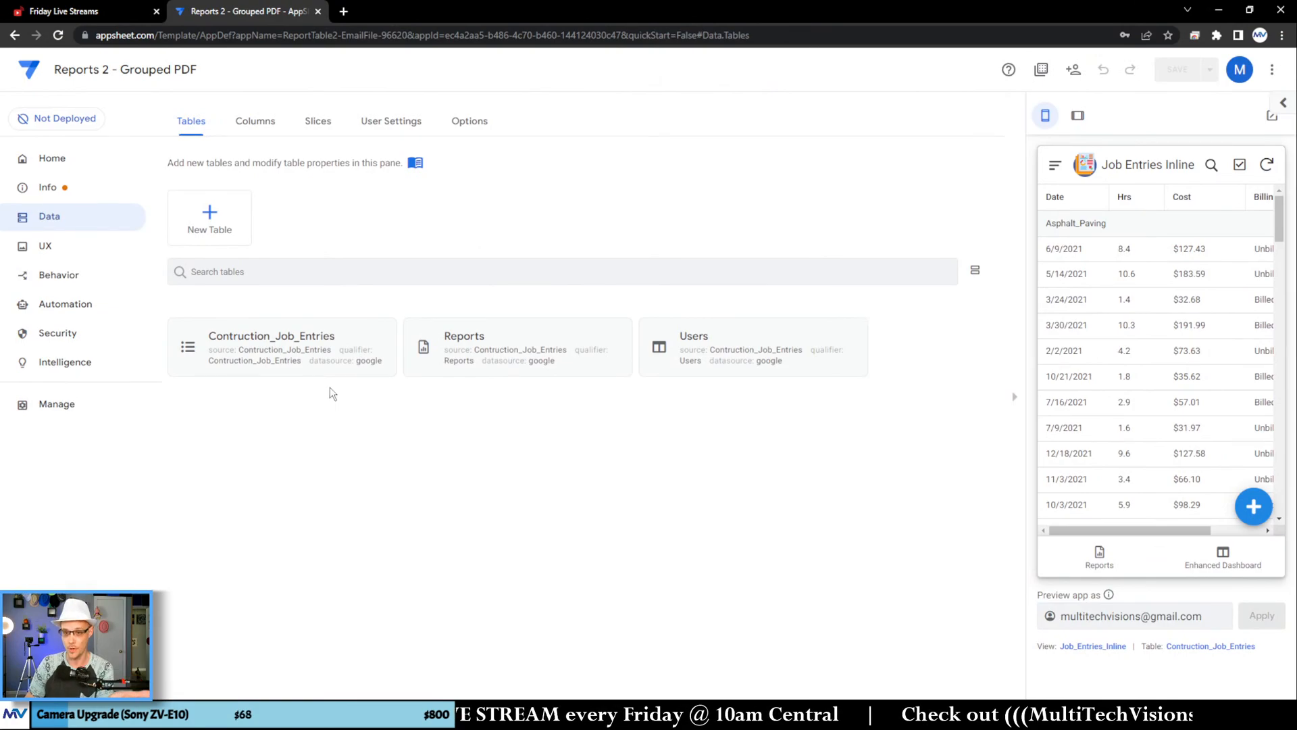
click(331, 360)
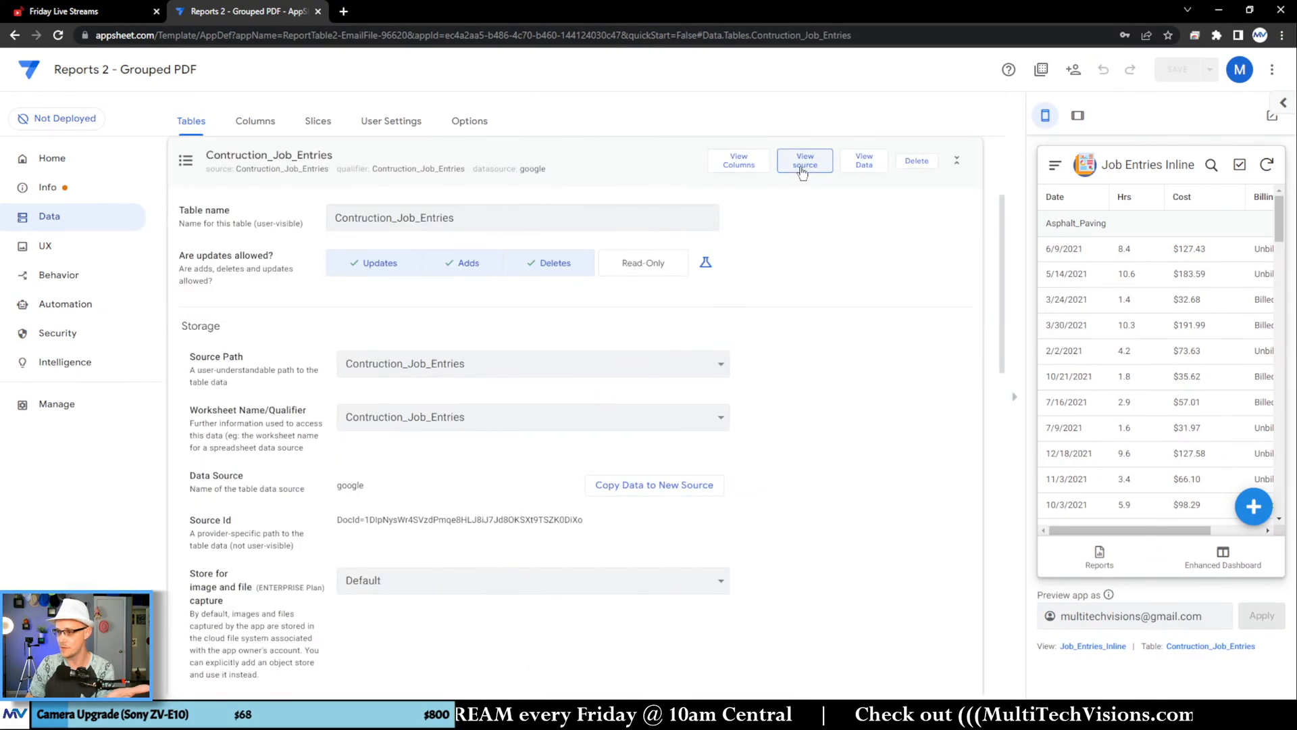
click(802, 170)
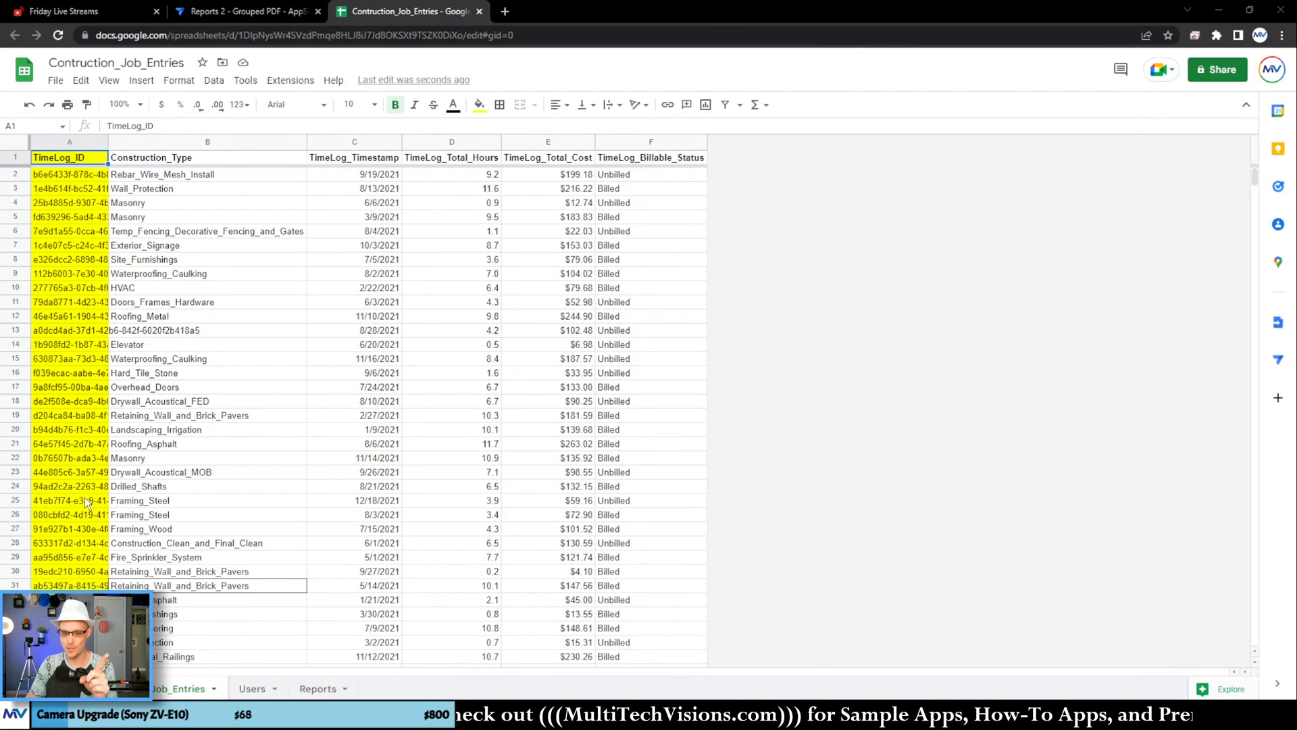
Step: Copy the whole Construction_Type column from the job entries sheet
click(451, 432)
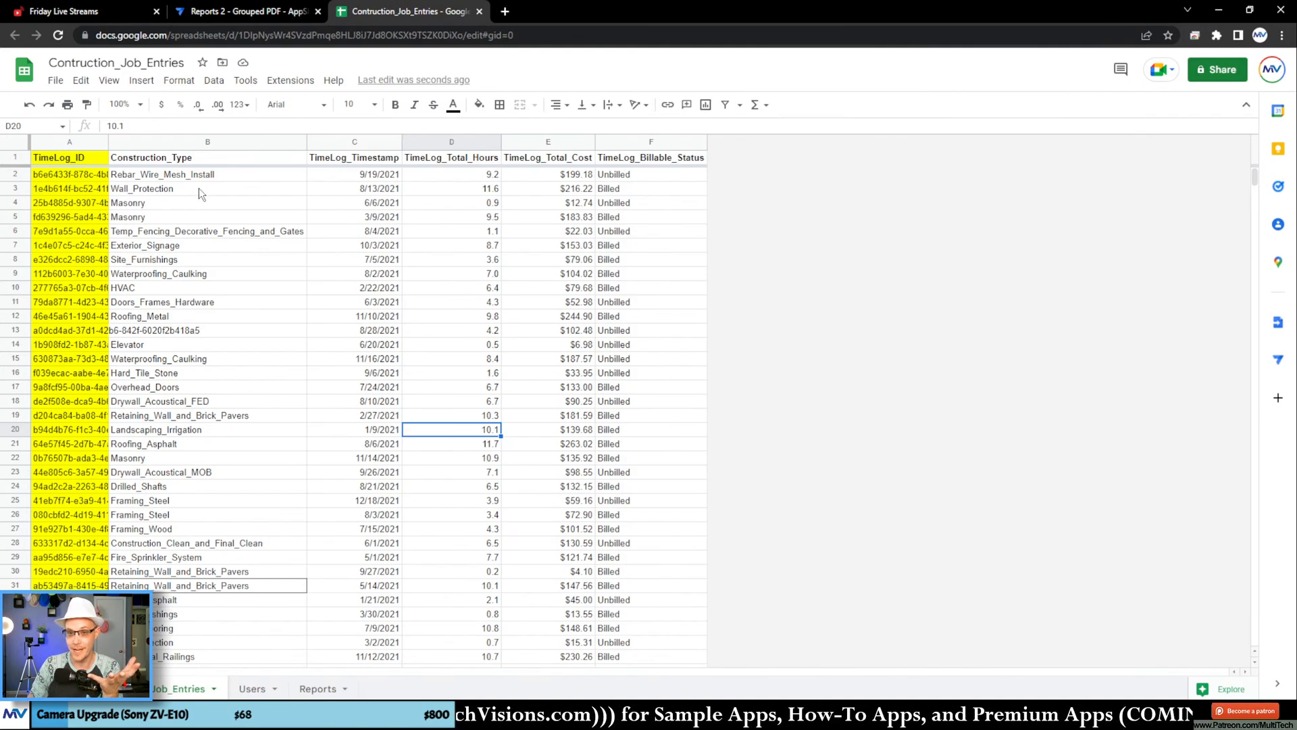
click(183, 141)
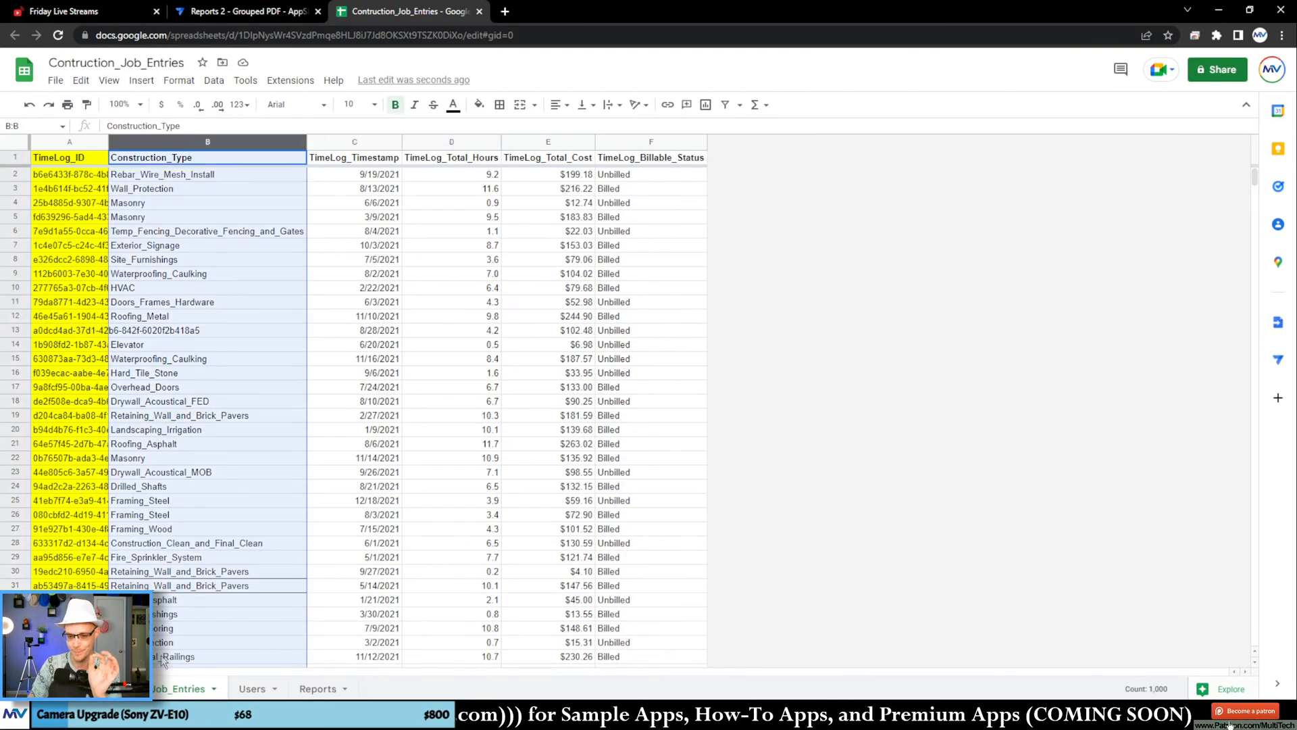
click(238, 203)
click(217, 141)
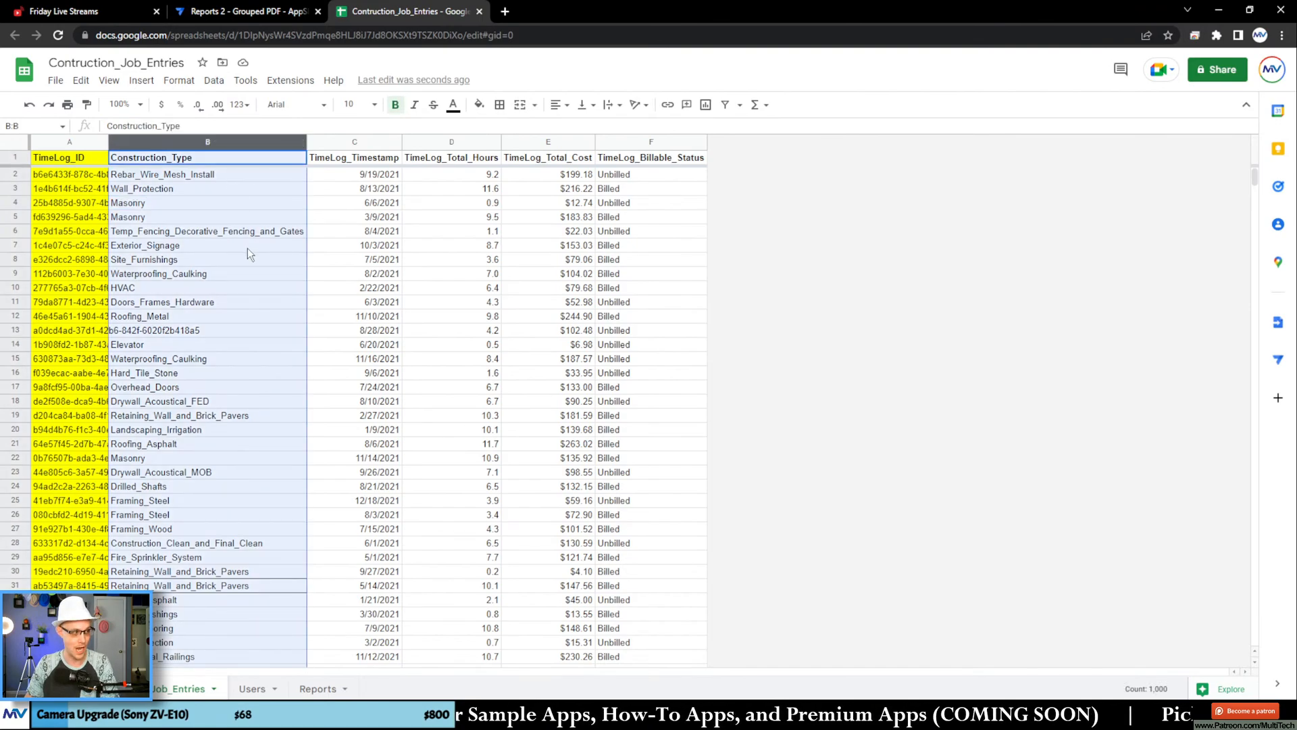
key(ctrl+c)
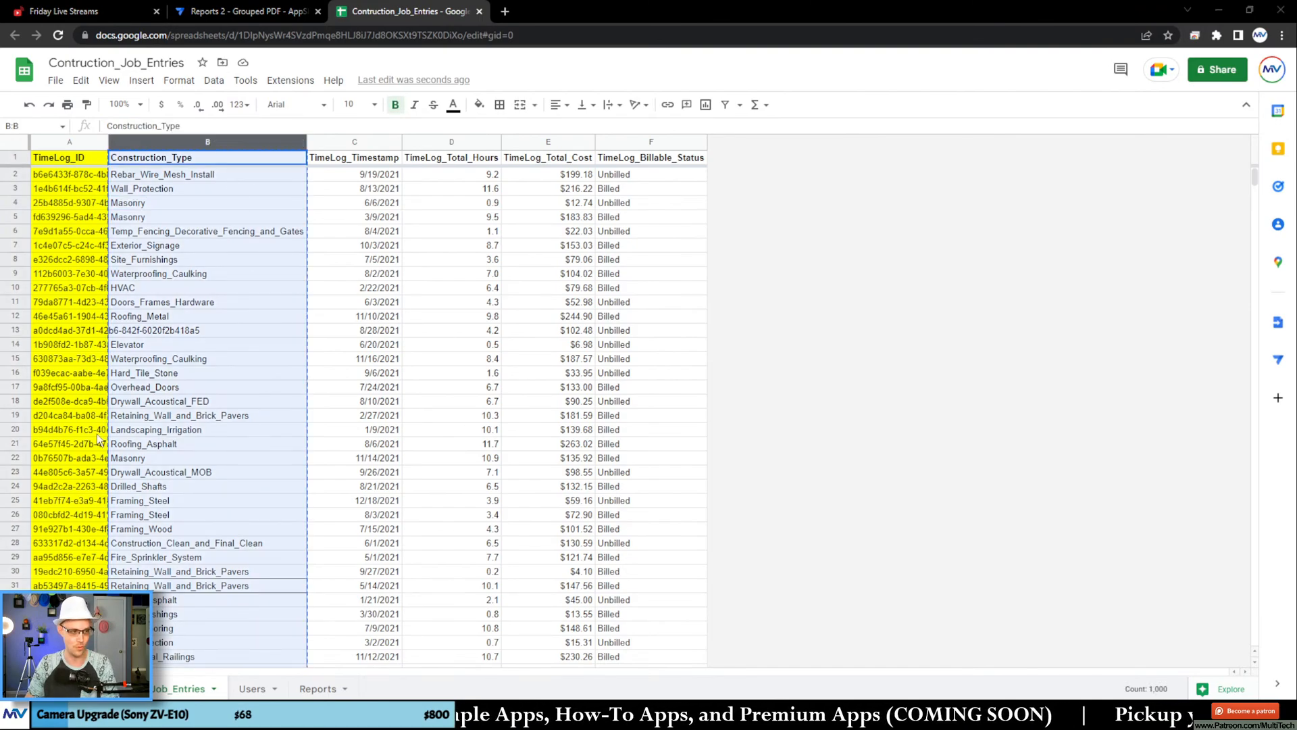
Step: Add a new sheet, move it in front of Contruction_Job_Entries and rename it Job Types
click(38, 689)
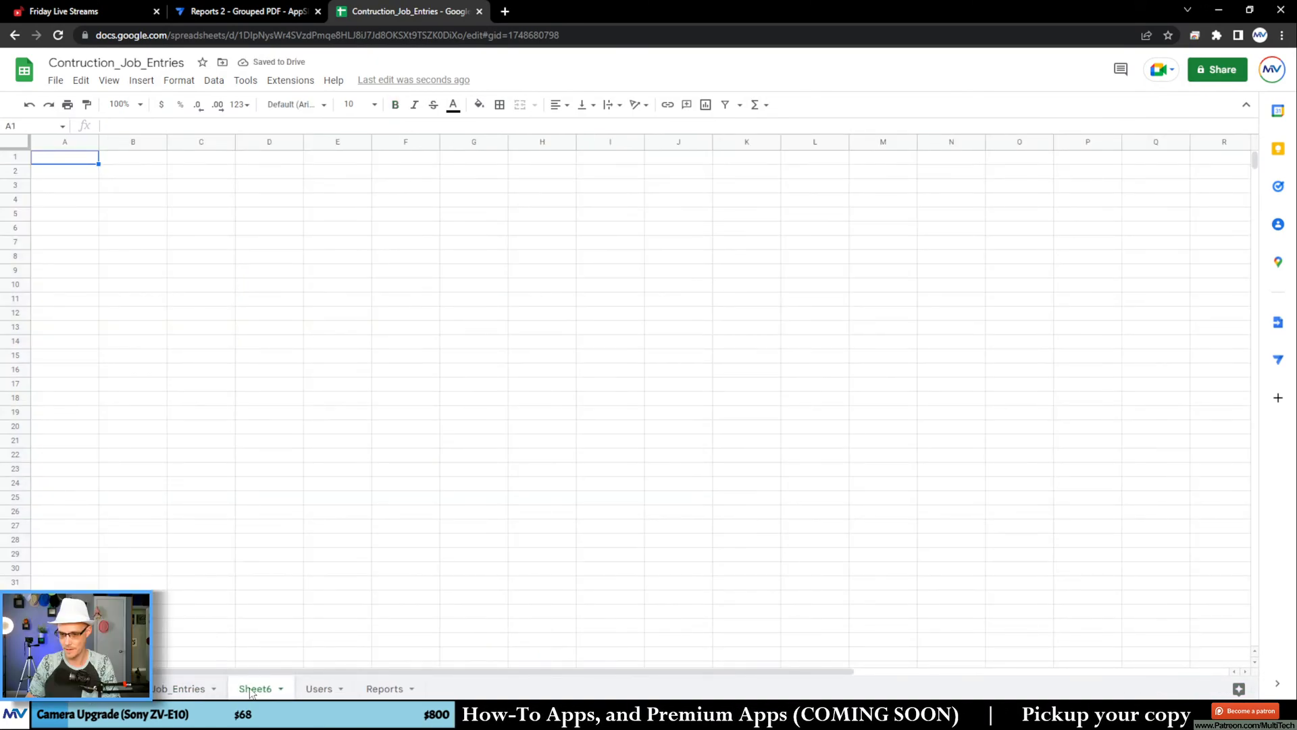
drag(250, 694, 105, 692)
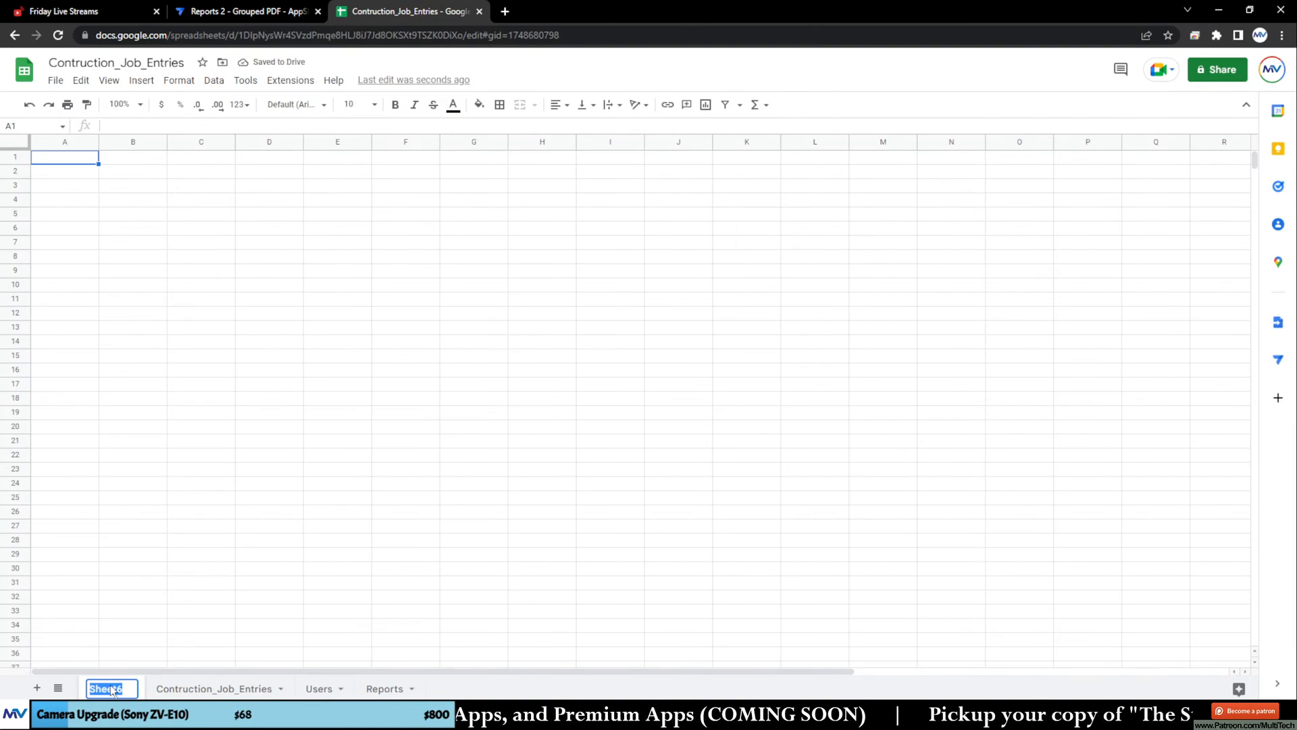
text(Job Types)
key(Return)
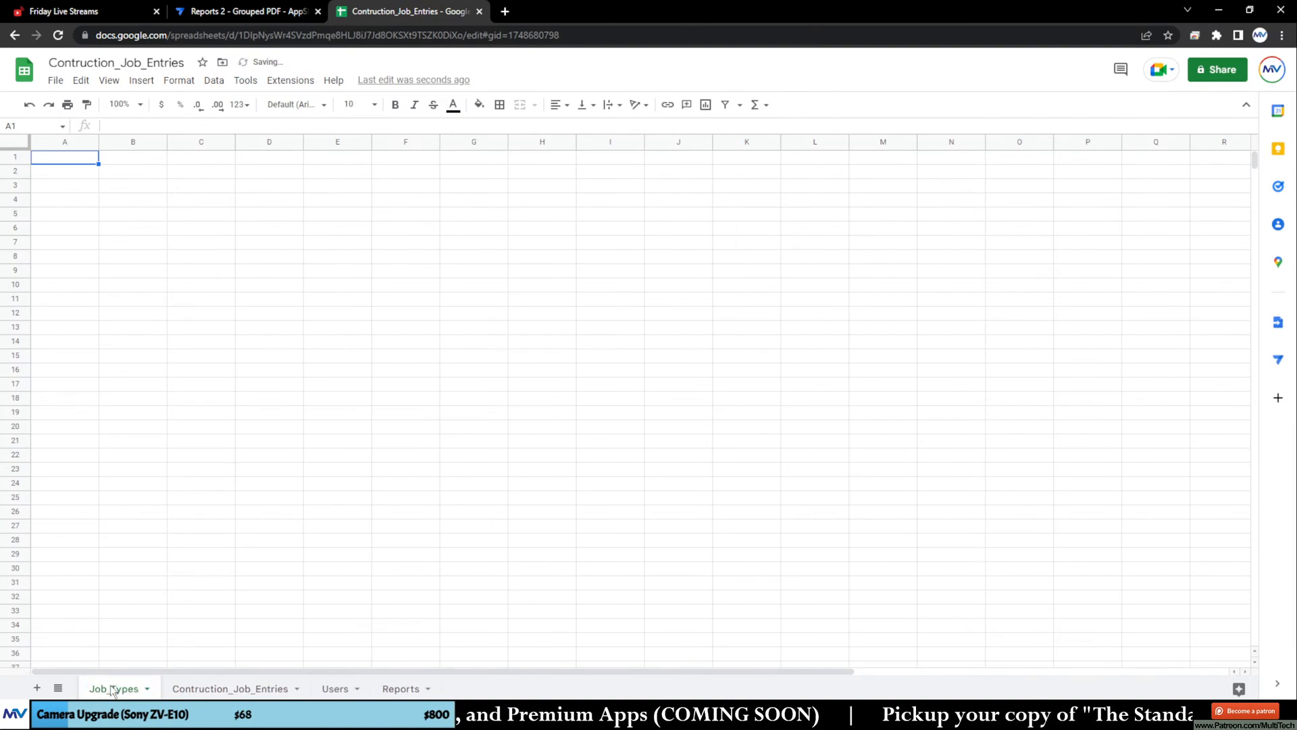
Step: Paste the copied Construction_Type column starting at cell A1 of the new sheet and freeze one row
click(77, 157)
key(ctrl+v)
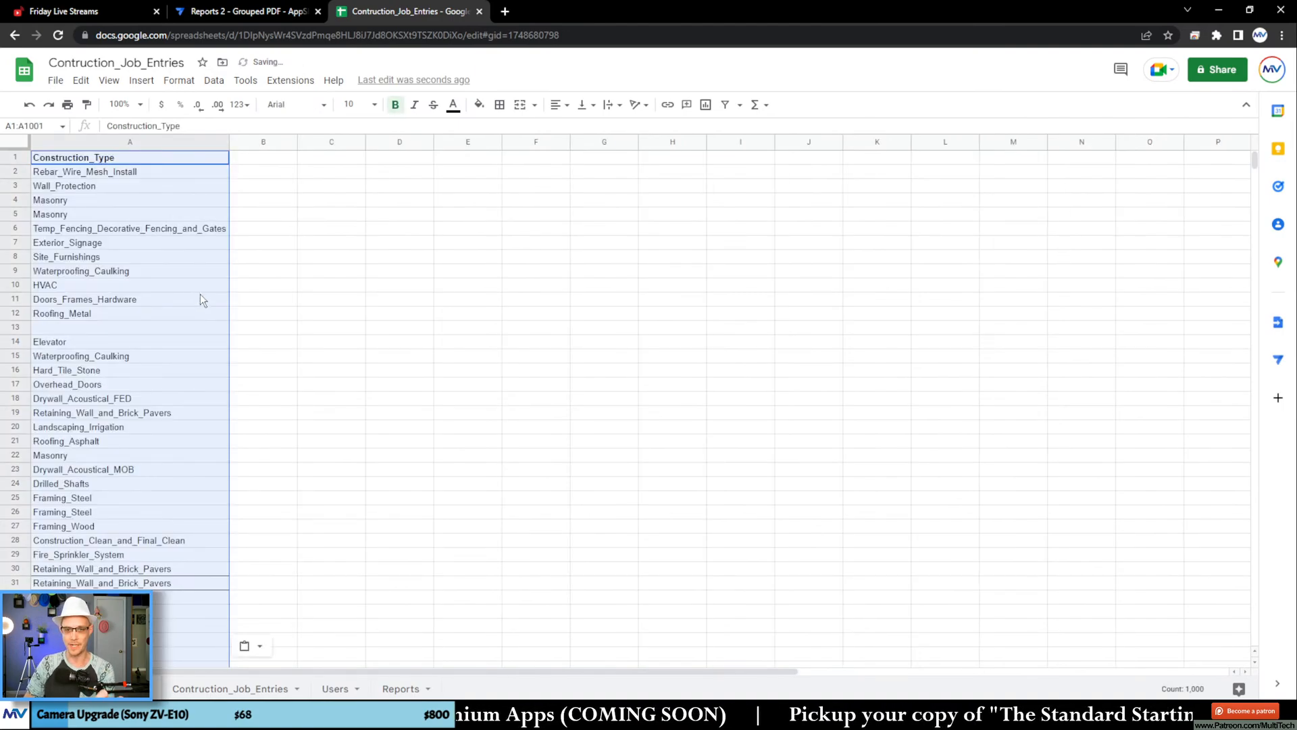
click(109, 80)
mouse_move(232, 128)
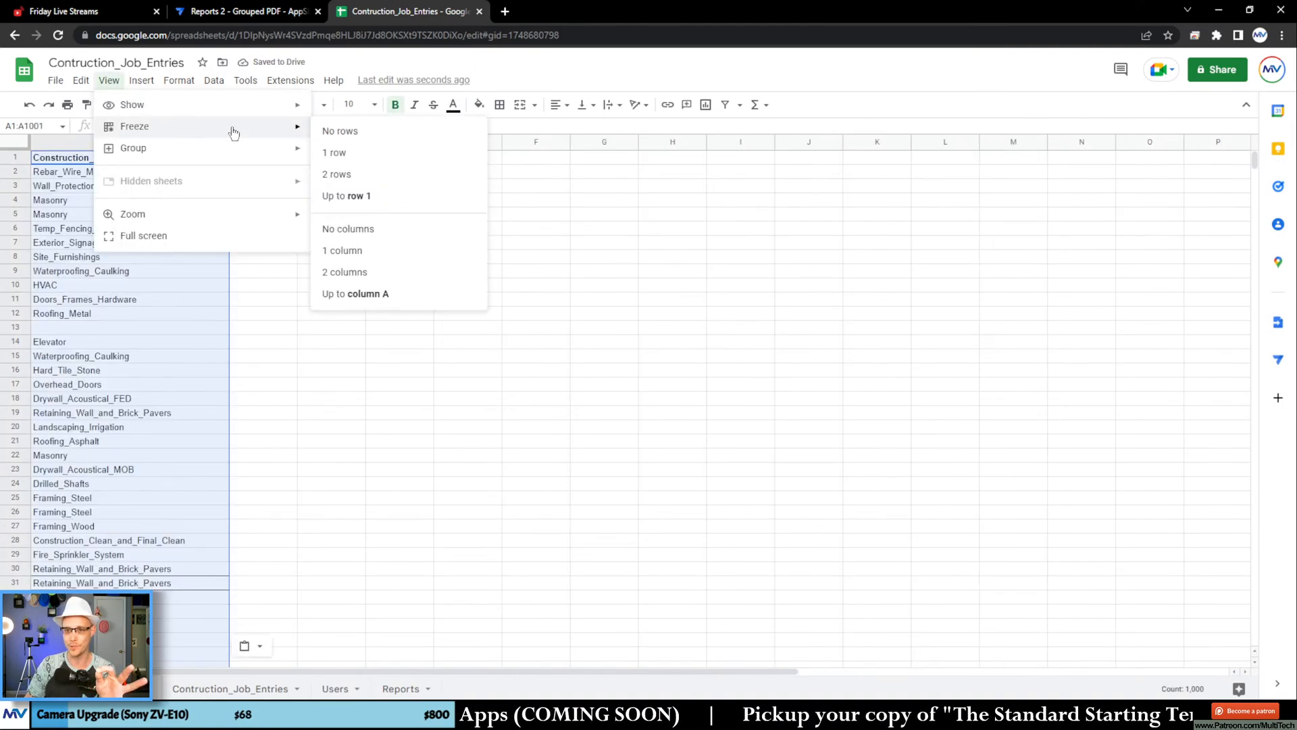
click(358, 157)
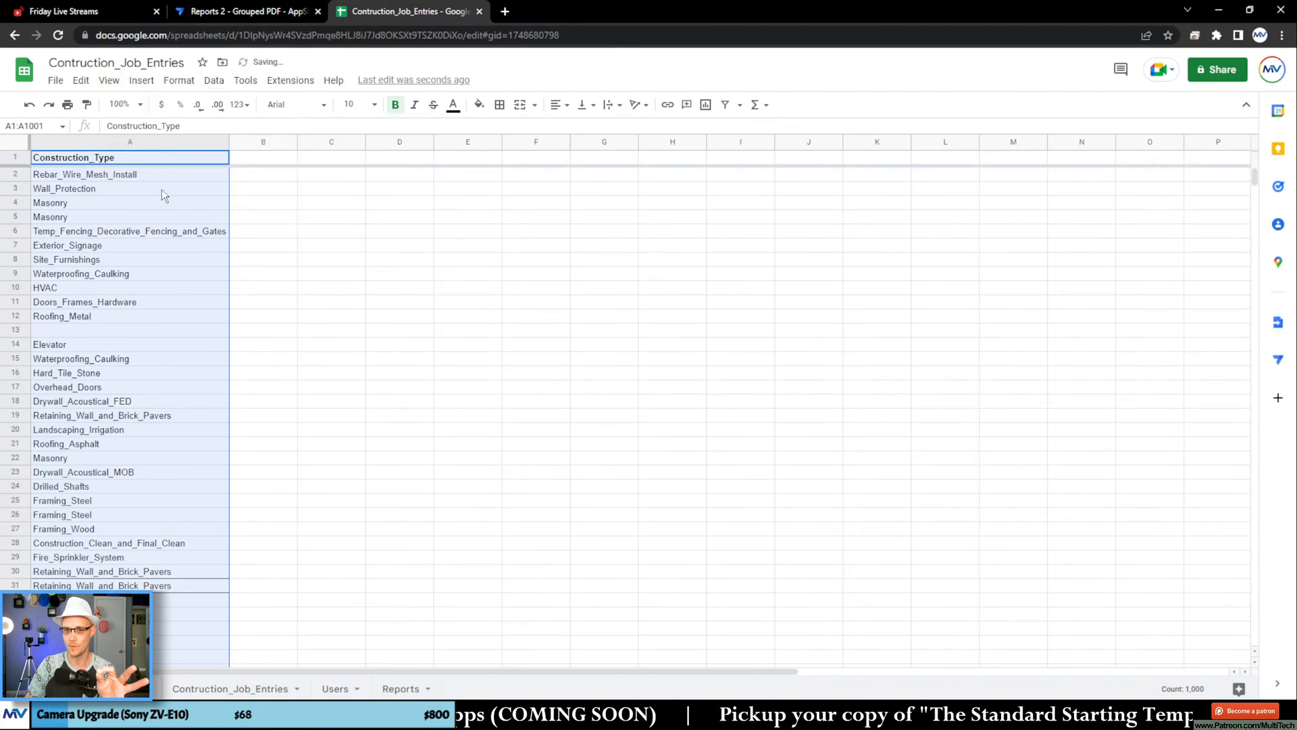
Step: Remove the duplicates from the Construction_Type column, treating the first row as a header
click(155, 144)
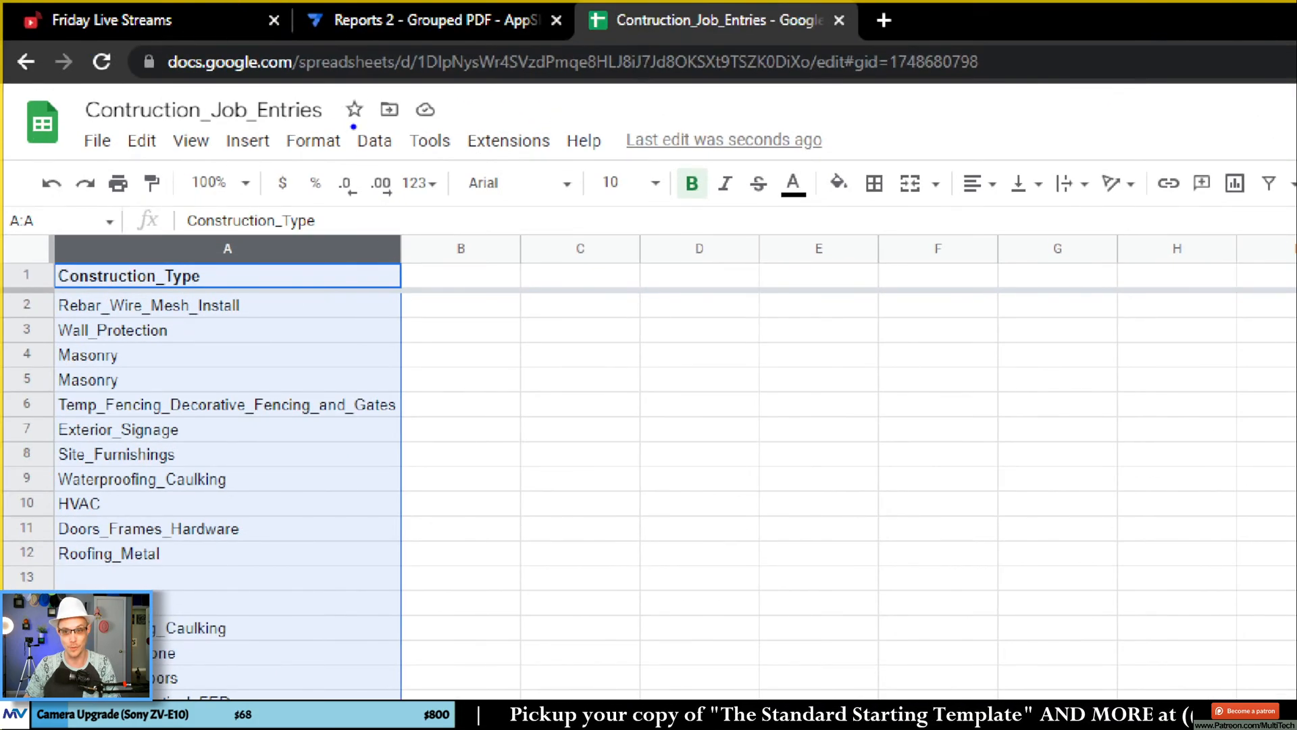
drag(346, 120, 462, 169)
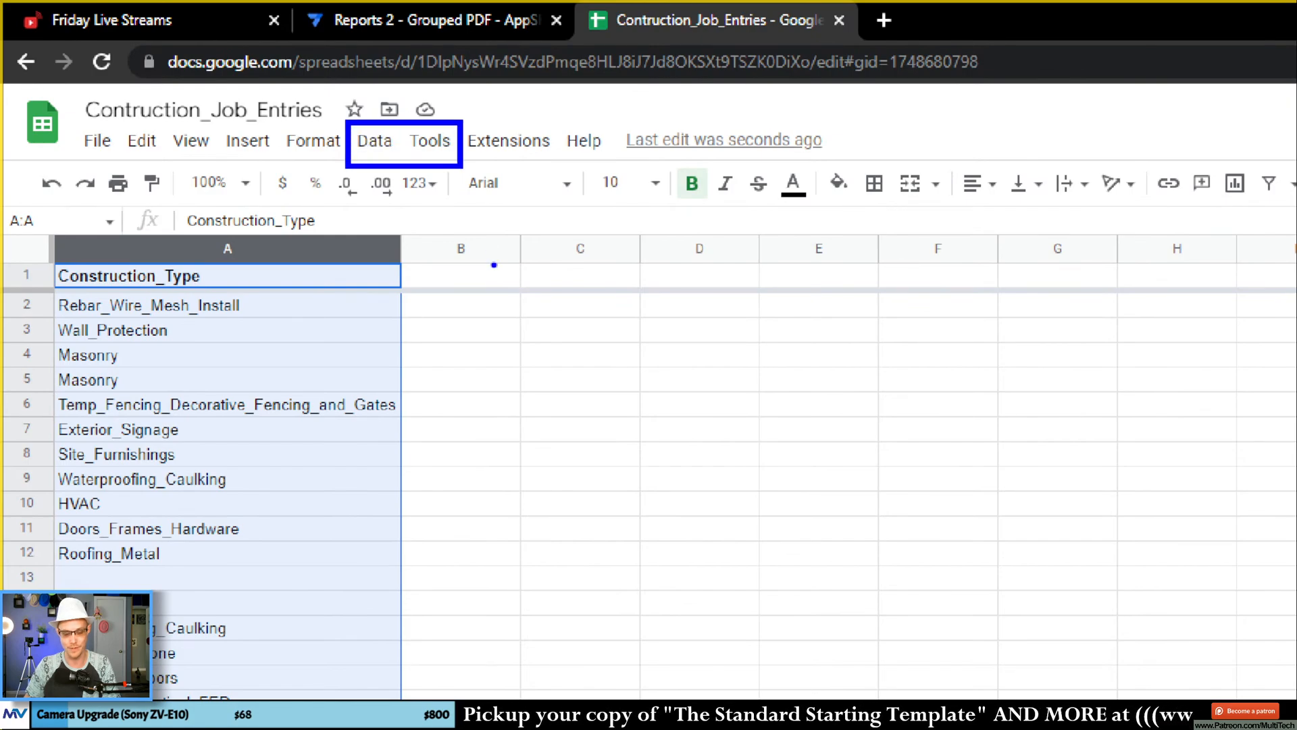
key(Escape)
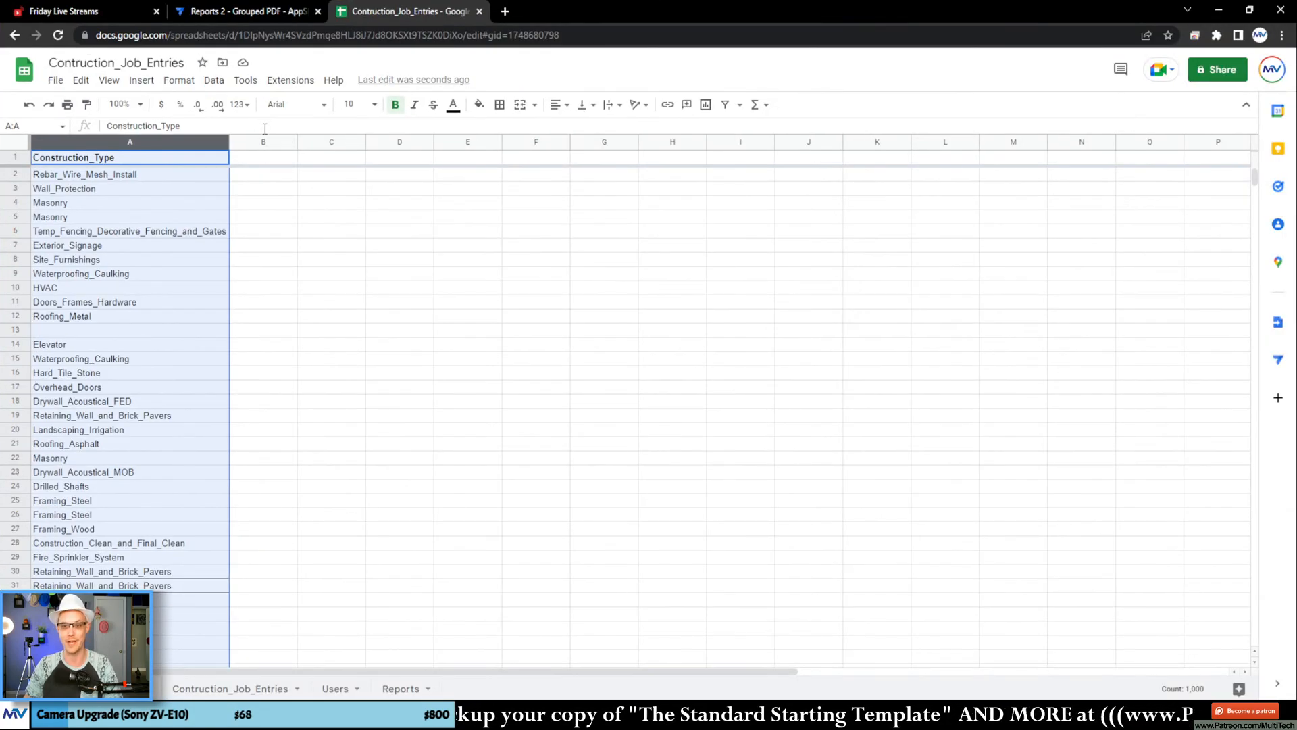
click(215, 81)
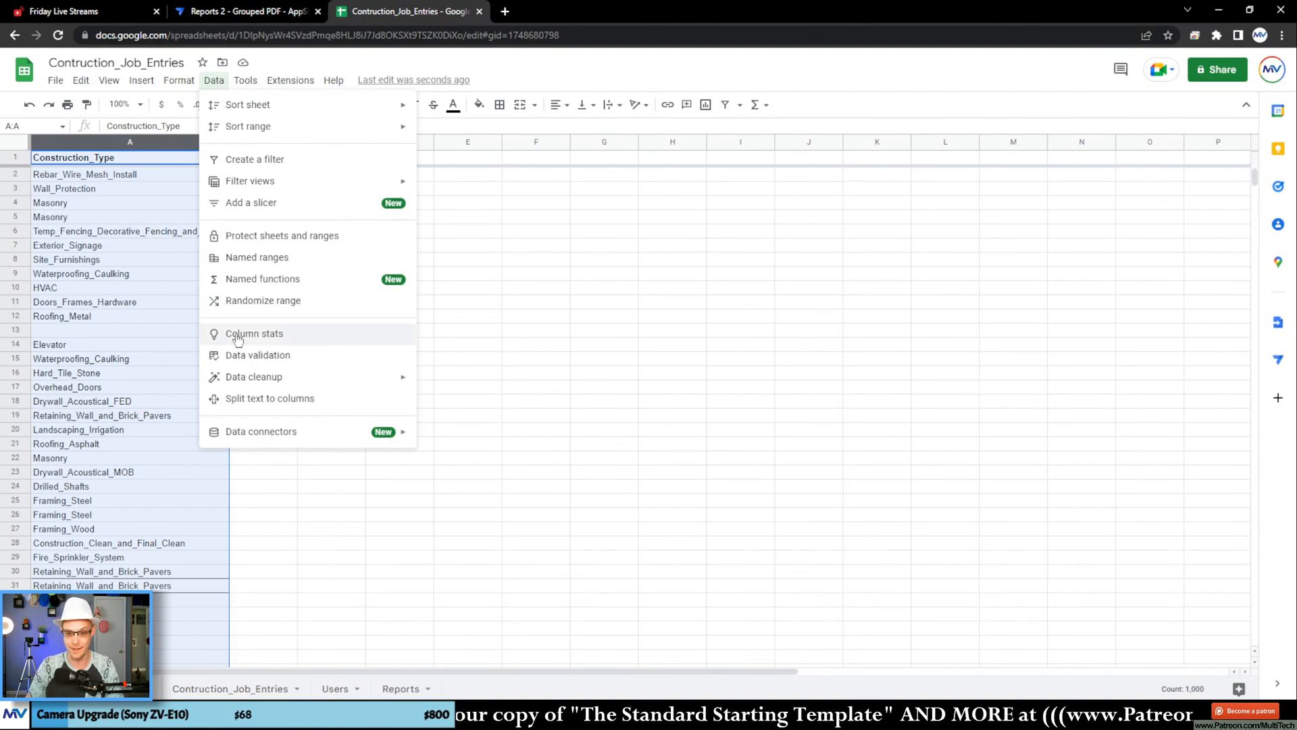
mouse_move(249, 379)
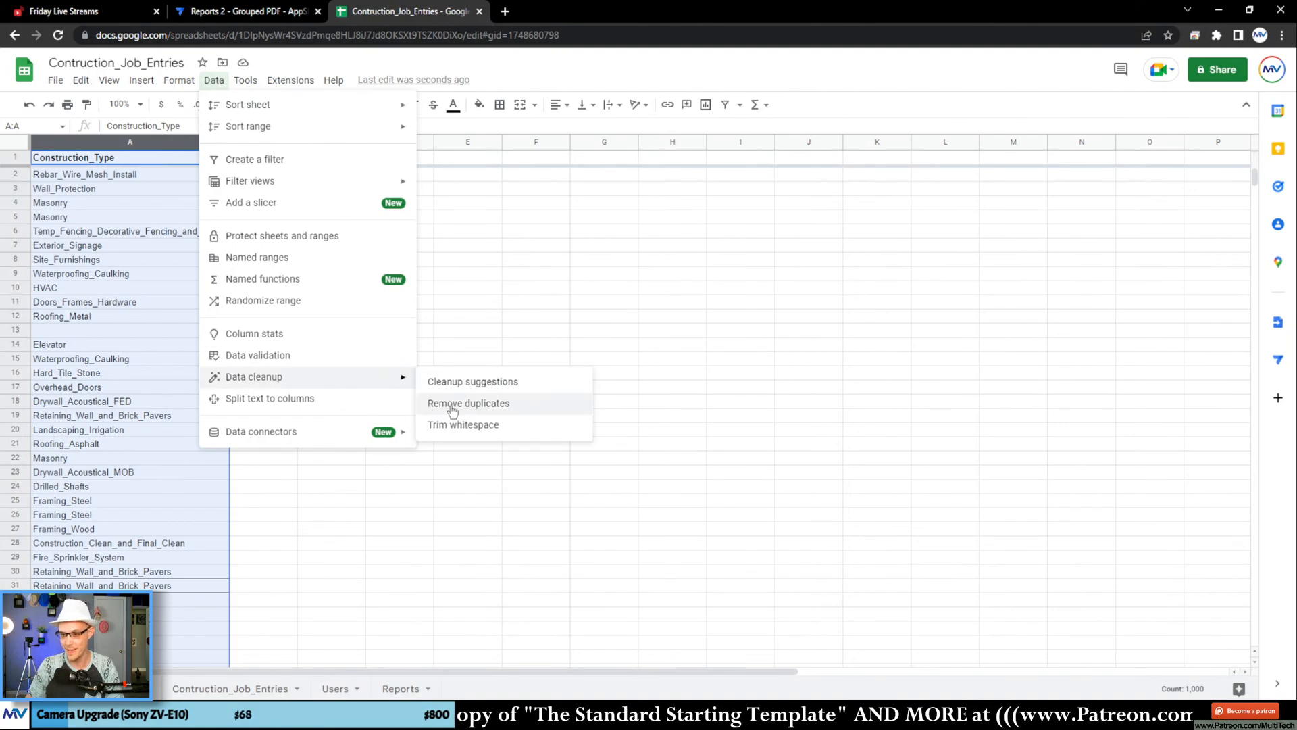
click(509, 407)
click(549, 341)
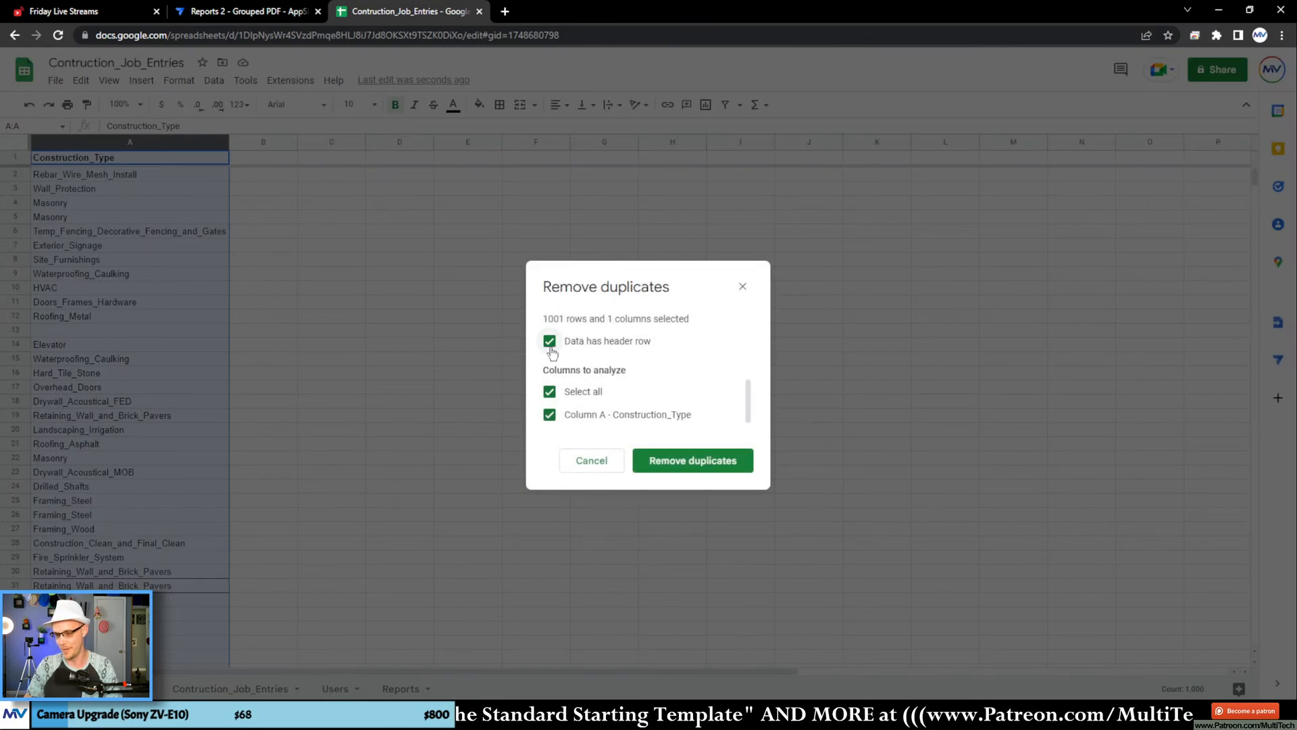
click(636, 458)
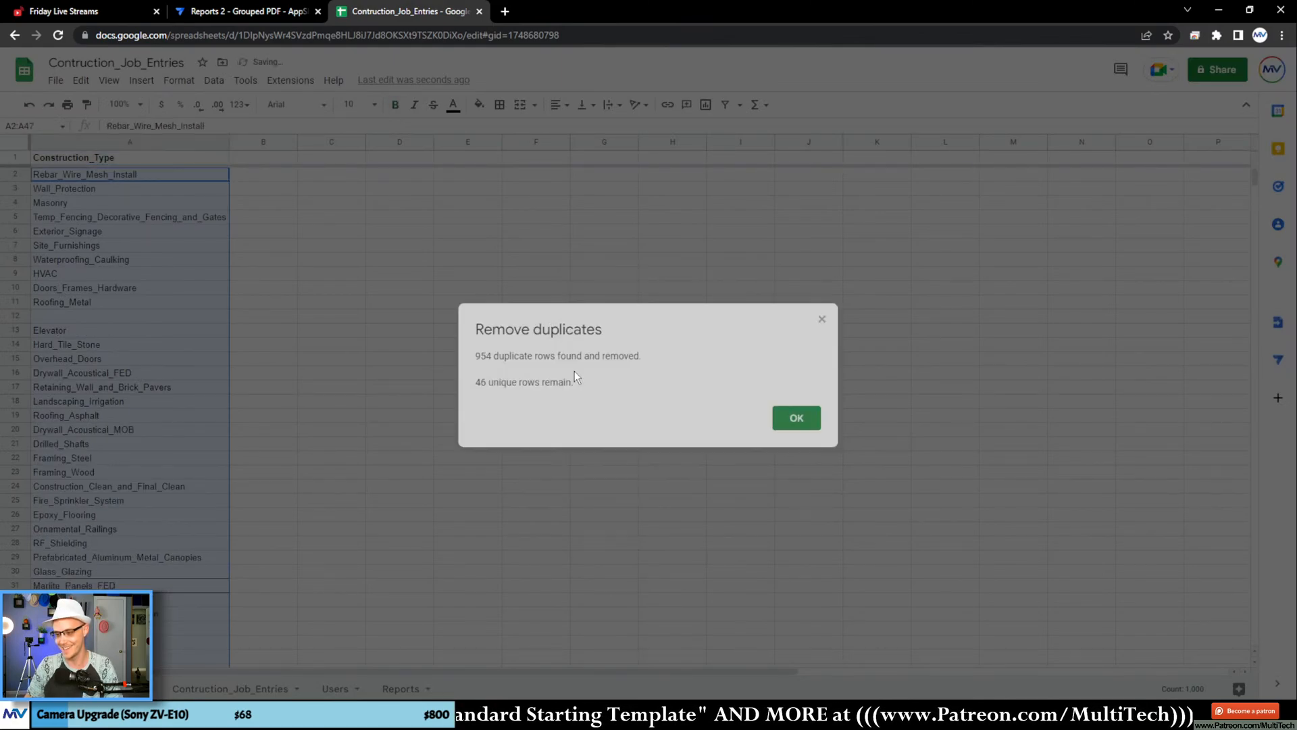
click(794, 418)
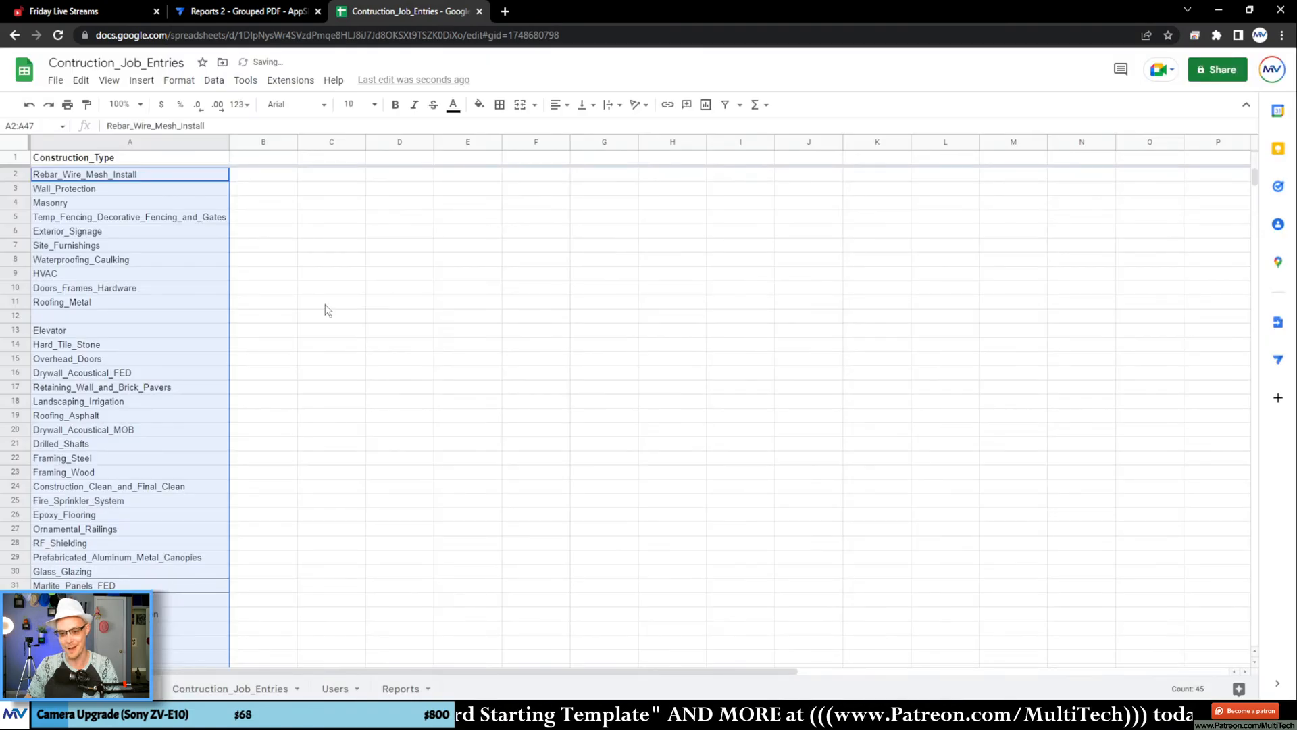
Step: Delete the blank row 12 from the list of construction types
scroll(232, 322, down, 6)
scroll(260, 321, up, 6)
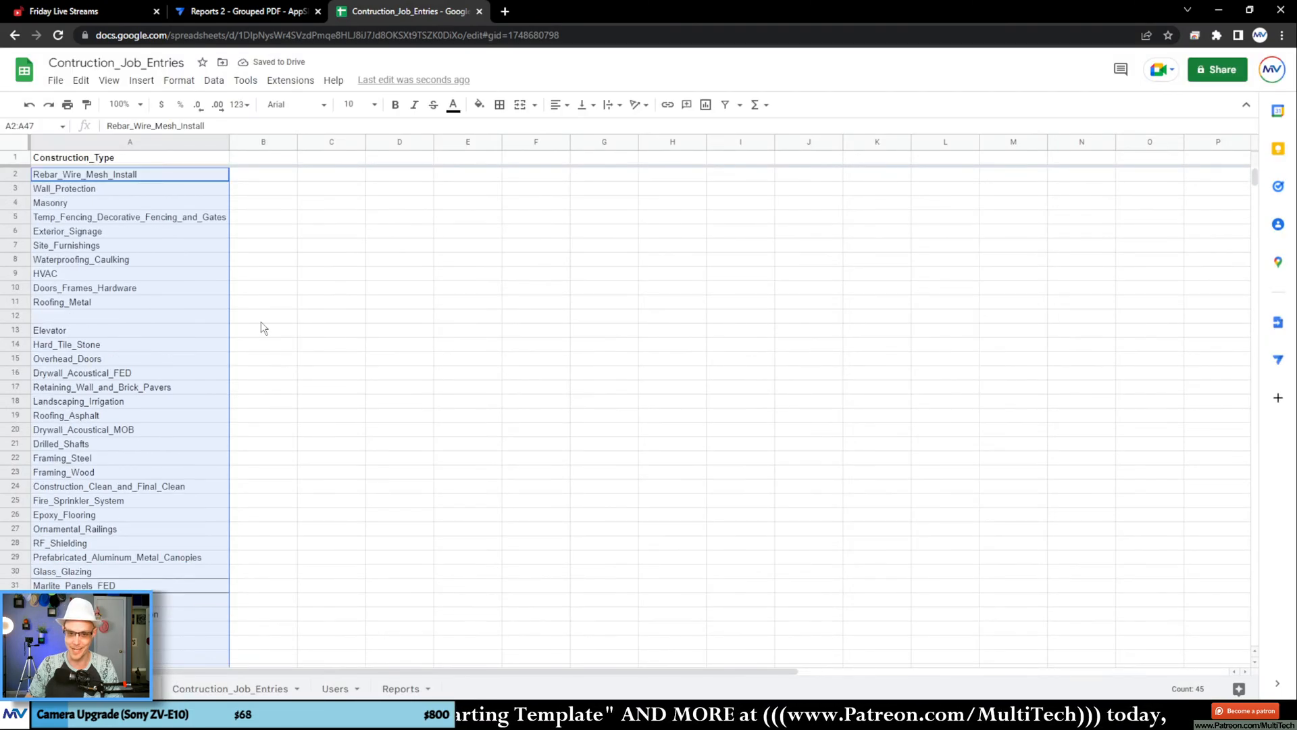
click(261, 320)
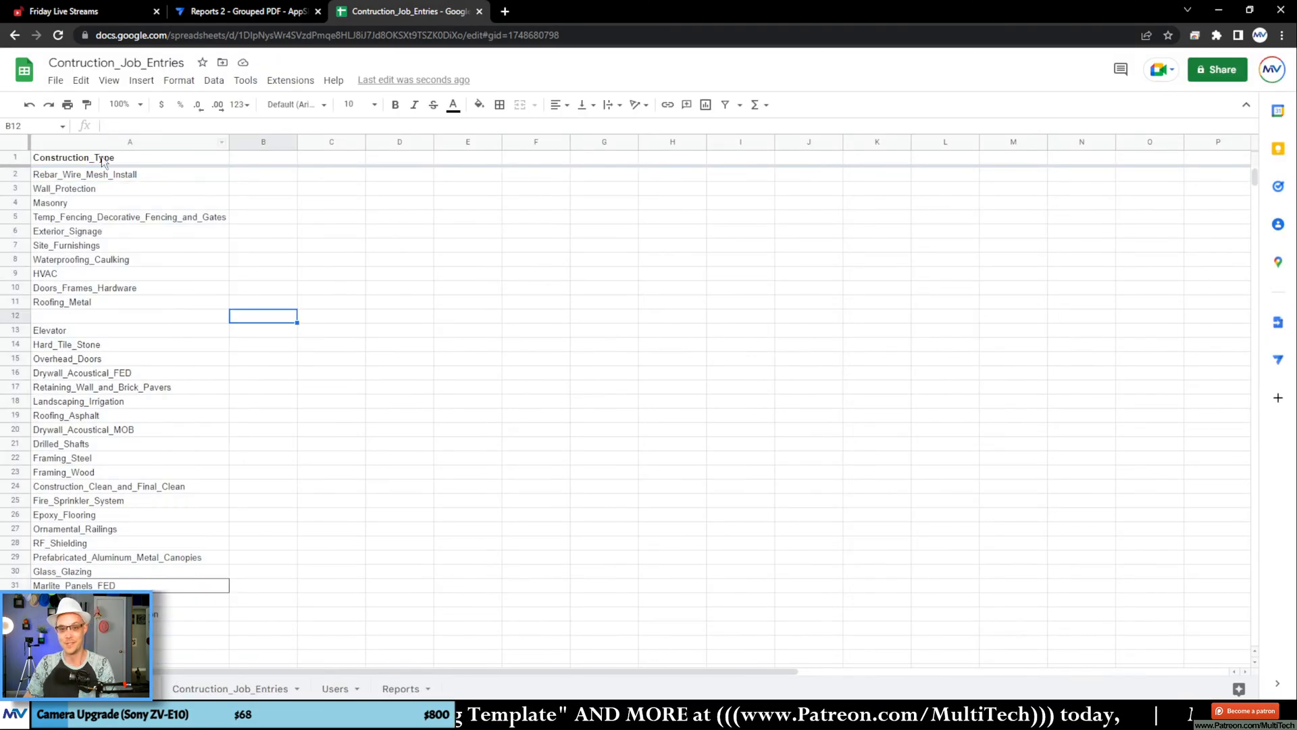
right_click(16, 315)
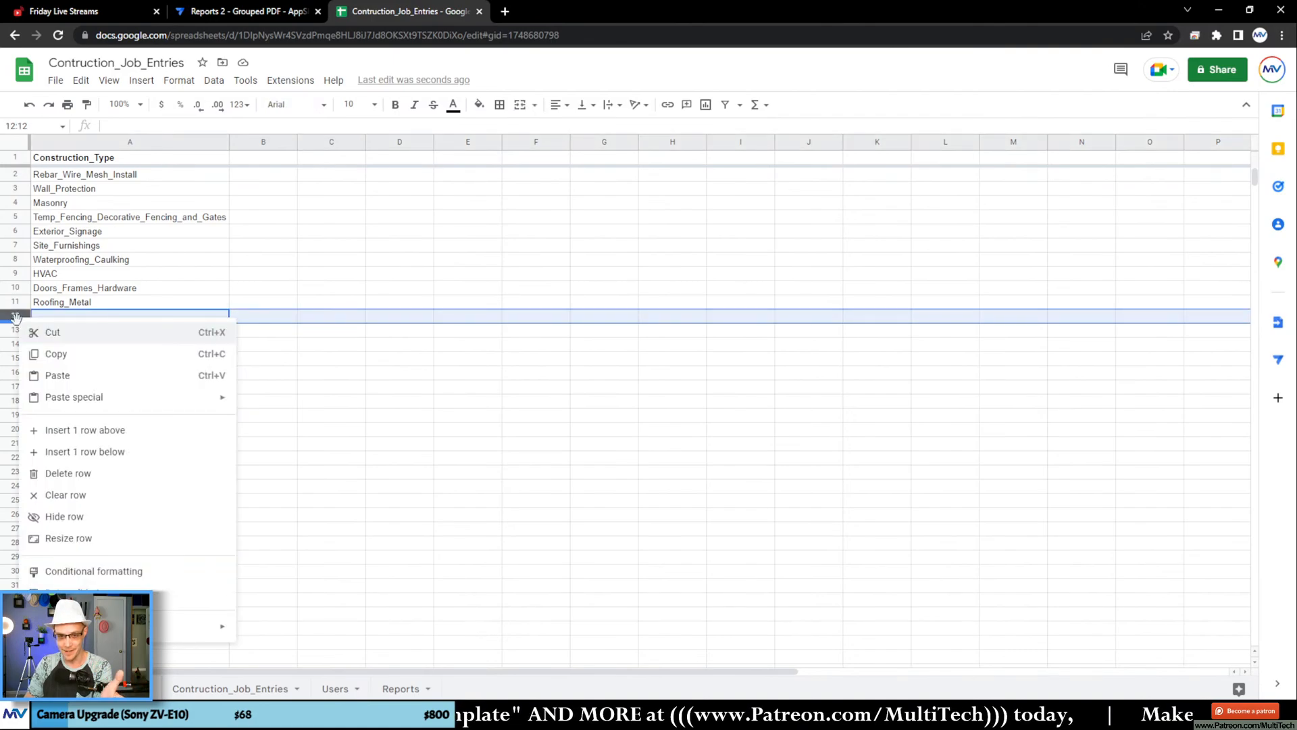
click(112, 479)
click(267, 390)
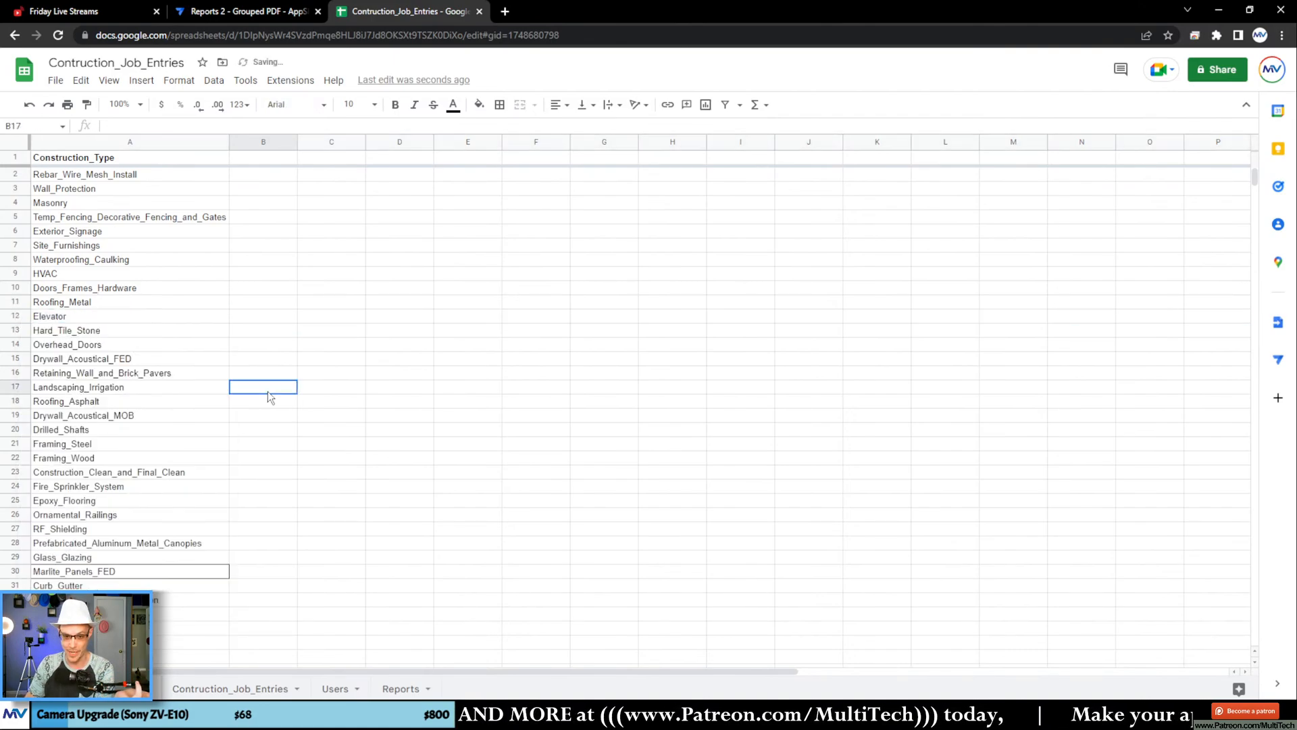
Step: Sort the sheet A to Z by the Construction_Type column and look through the sorted list
click(222, 143)
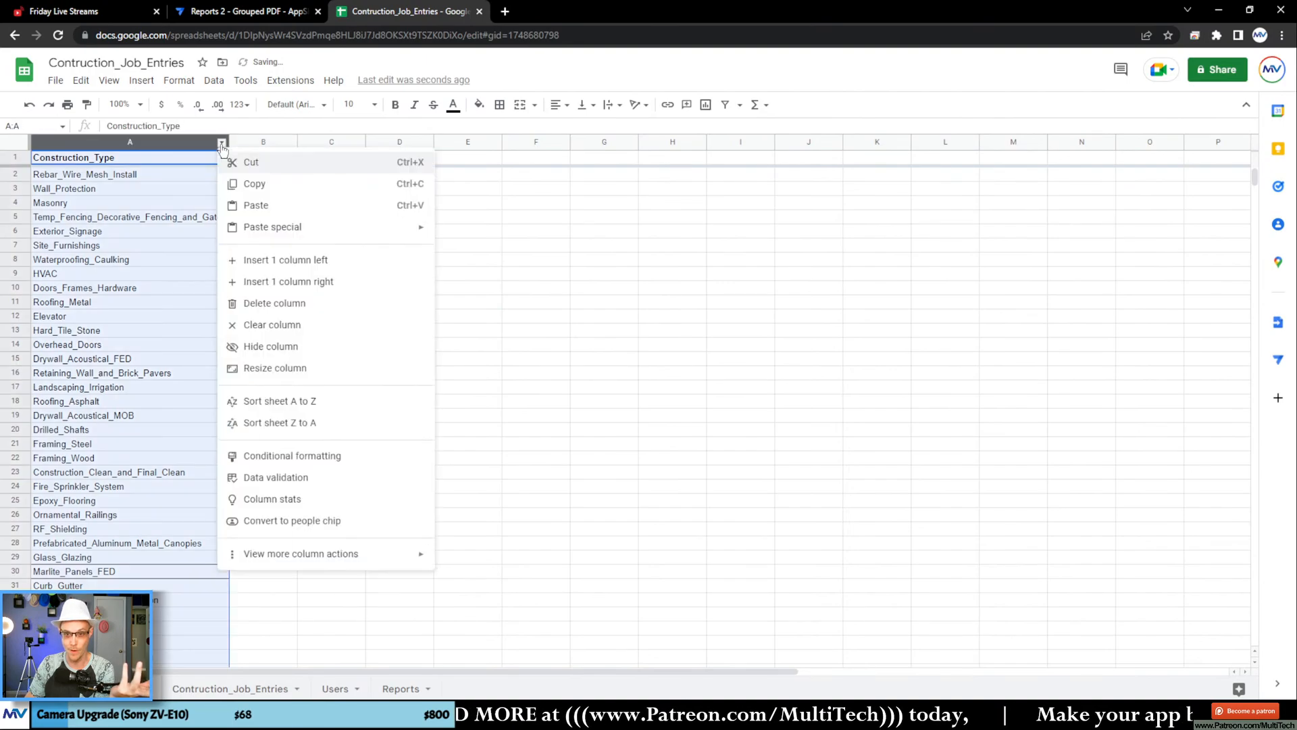
click(339, 406)
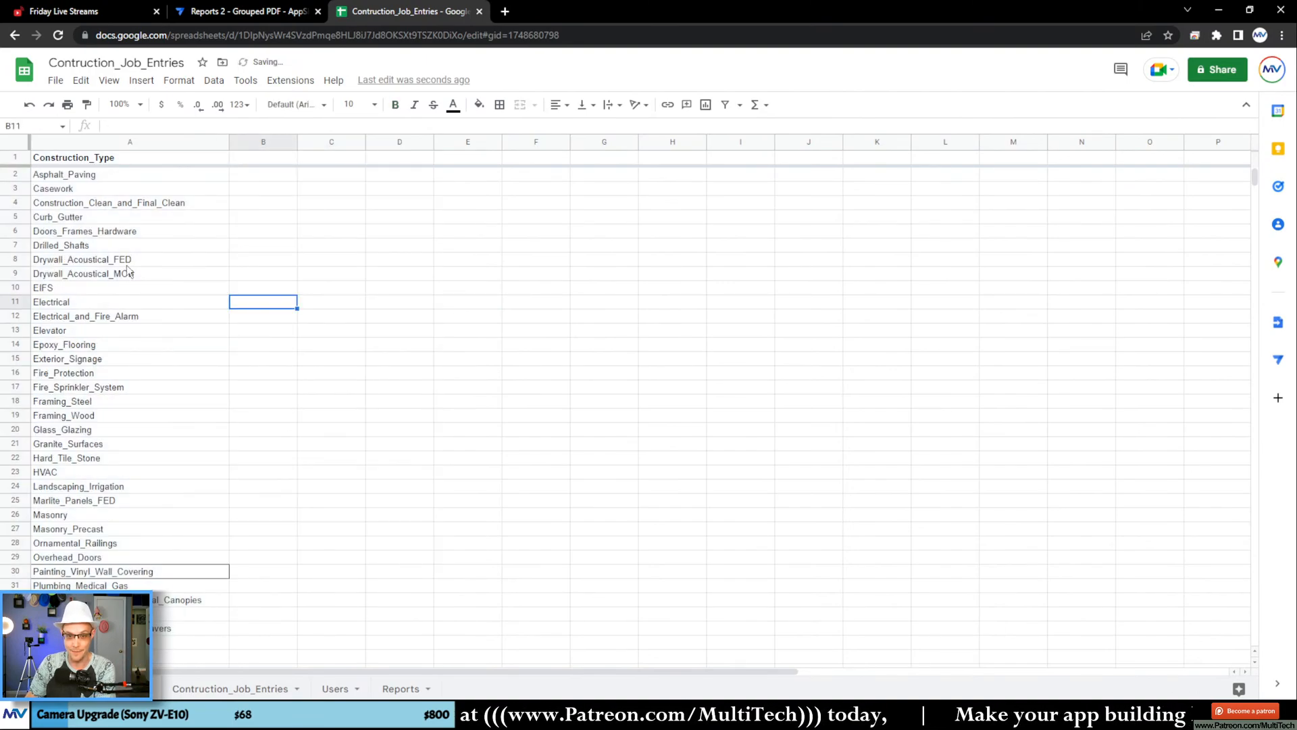
drag(135, 203, 180, 369)
scroll(179, 368, down, 8)
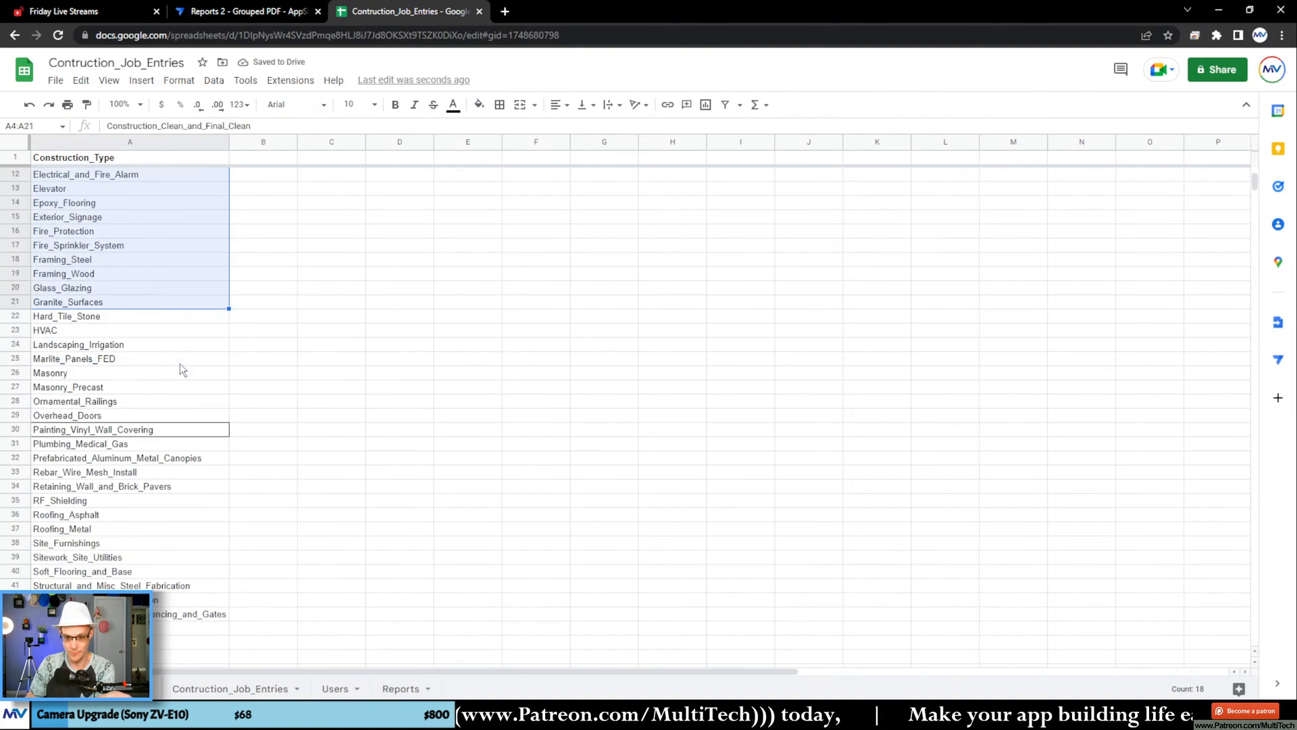
scroll(180, 365, up, 8)
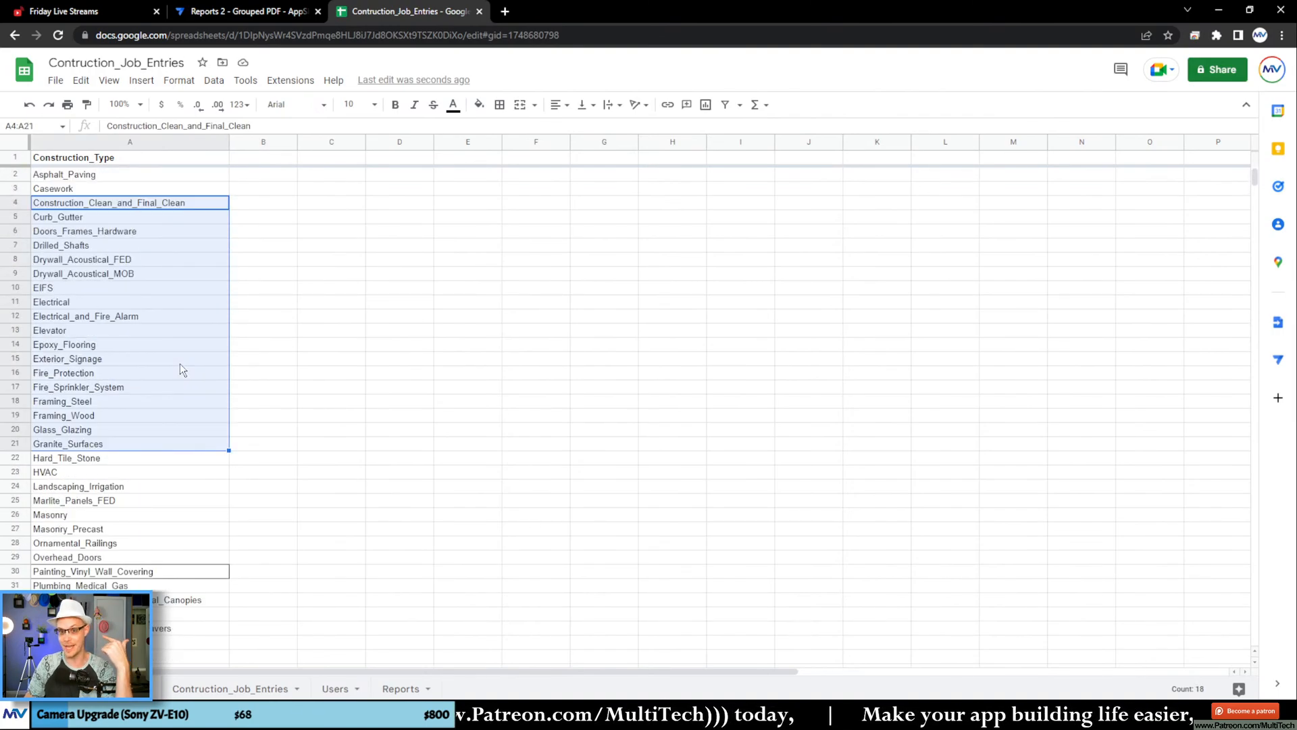
click(312, 348)
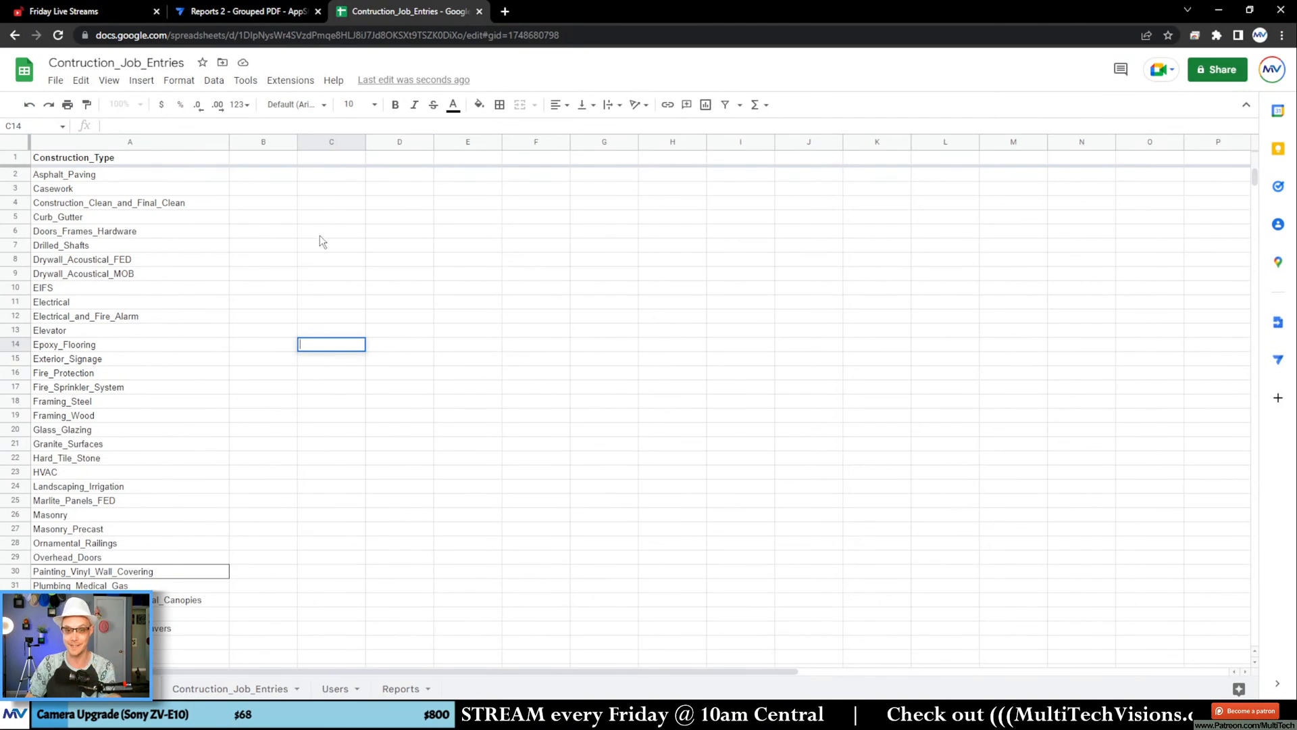
Step: Fill the entire Construction_Type column with yellow
click(148, 146)
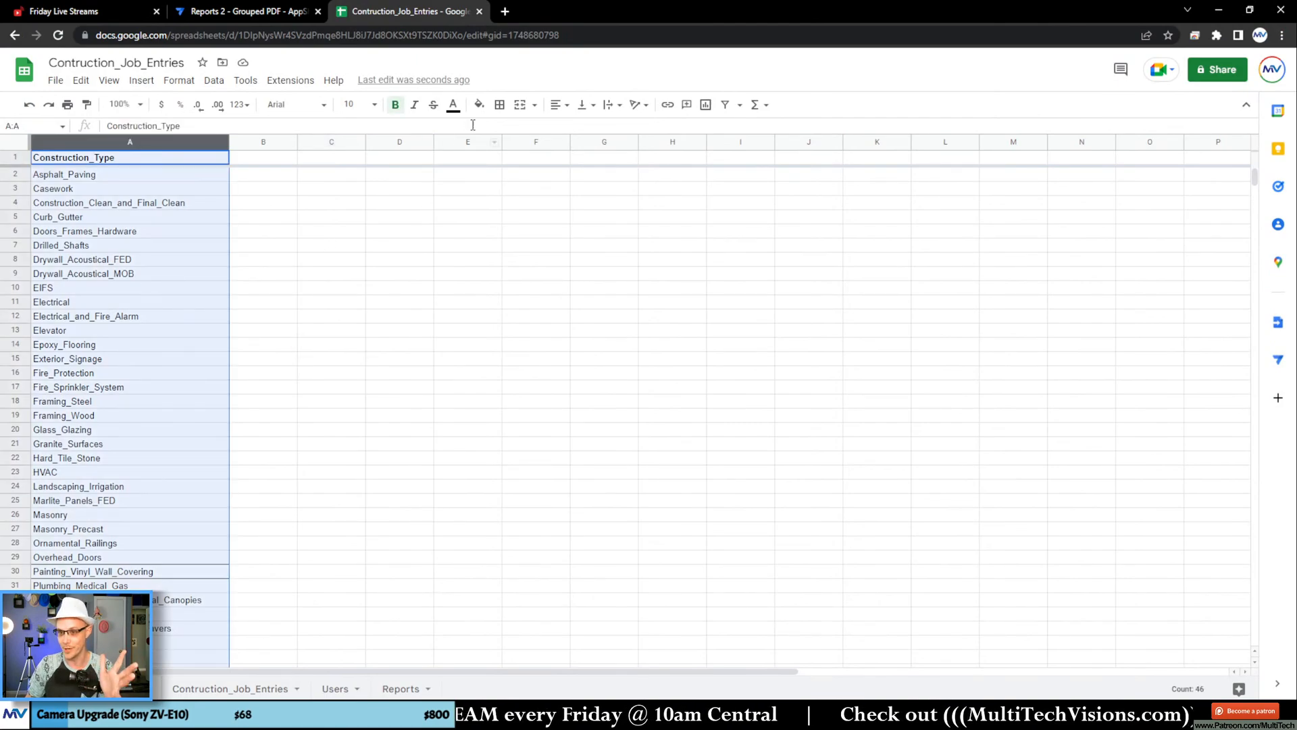
click(479, 104)
click(530, 234)
click(353, 265)
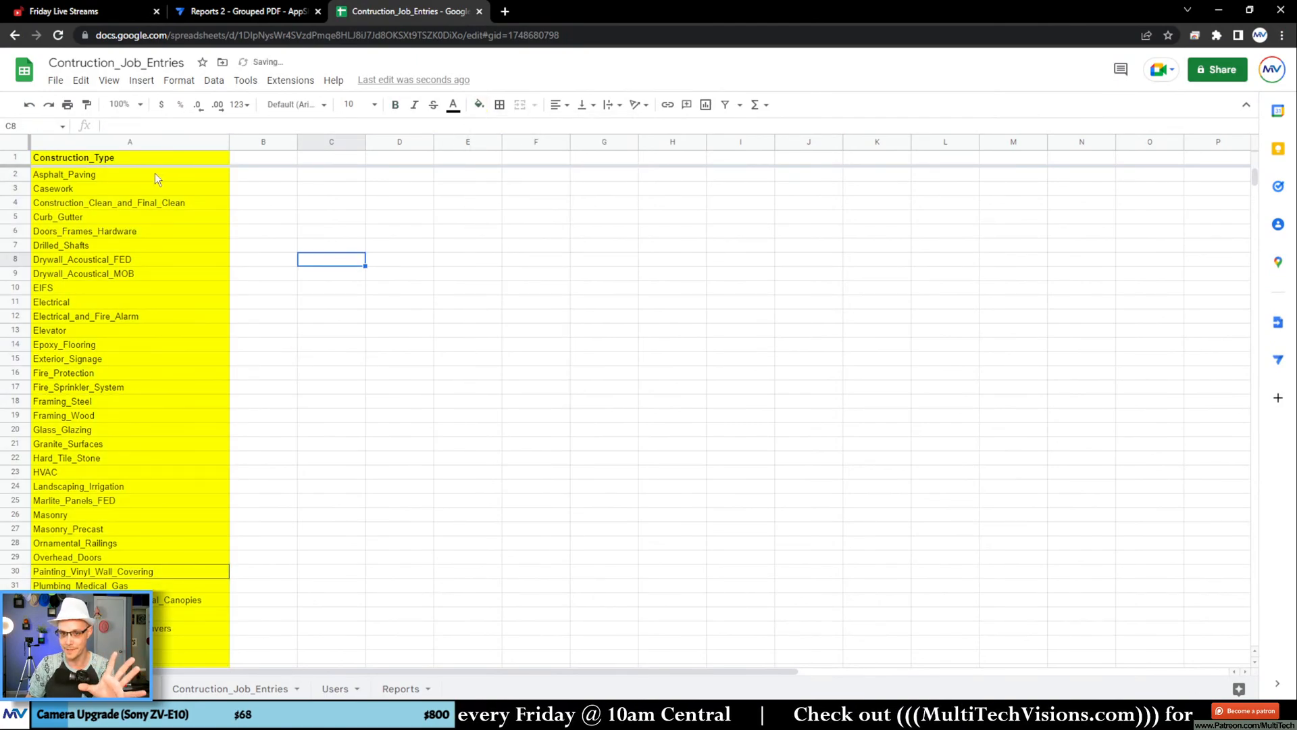
Step: Crop the Job_Types sheet to its data, removing the empty rows and columns around the Construction_Type list
click(290, 80)
mouse_move(385, 237)
click(531, 242)
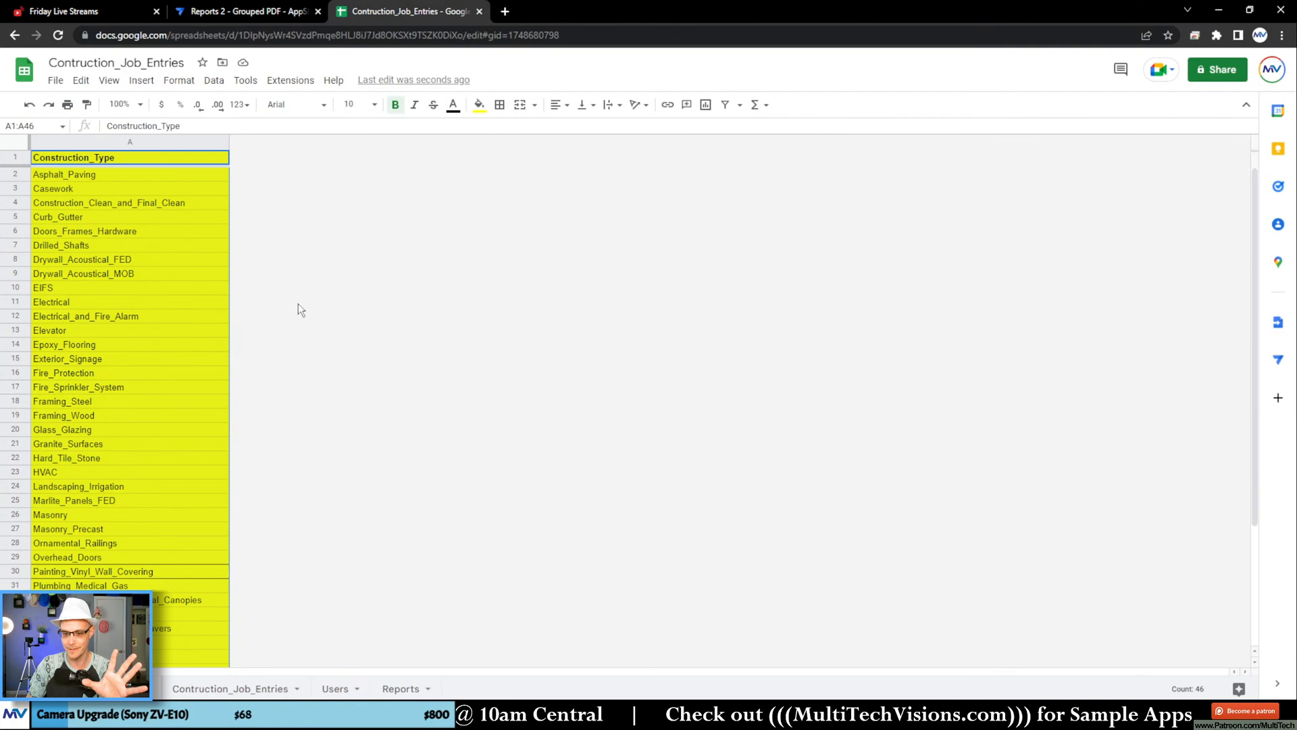
click(153, 290)
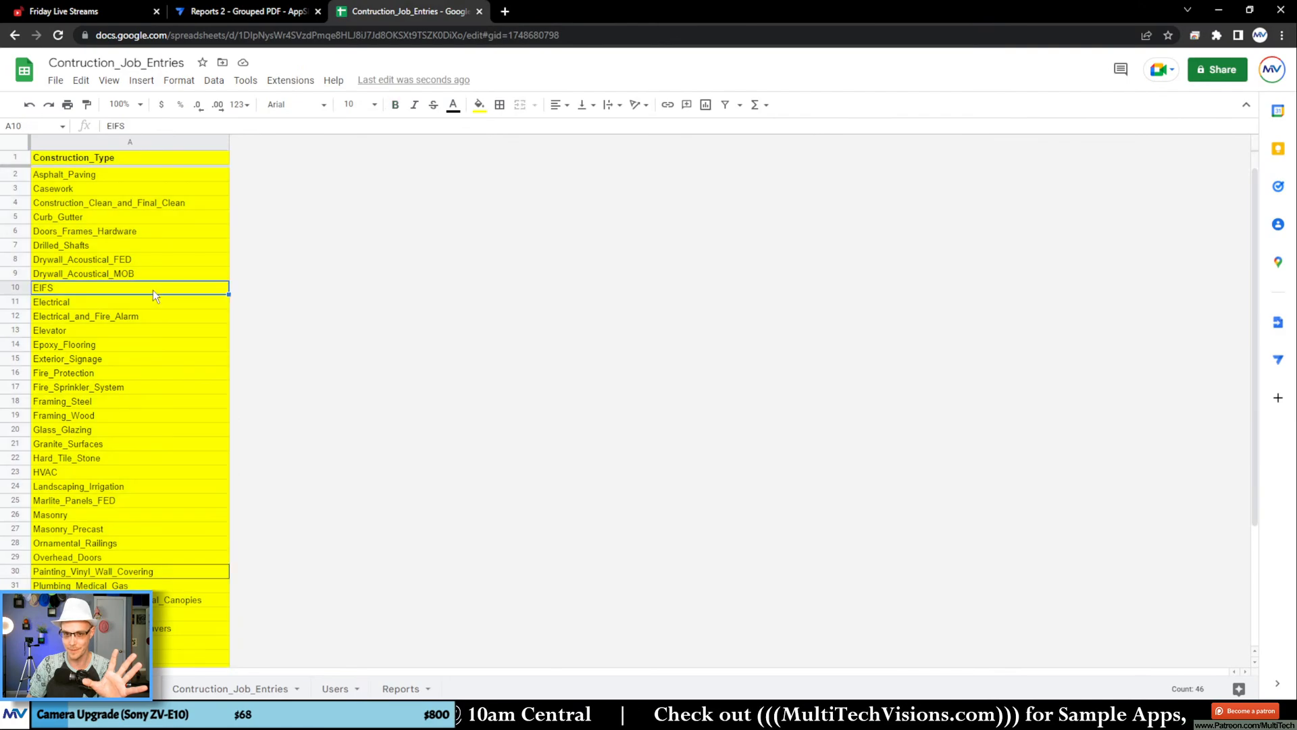
scroll(153, 289, down, 3)
scroll(153, 290, up, 3)
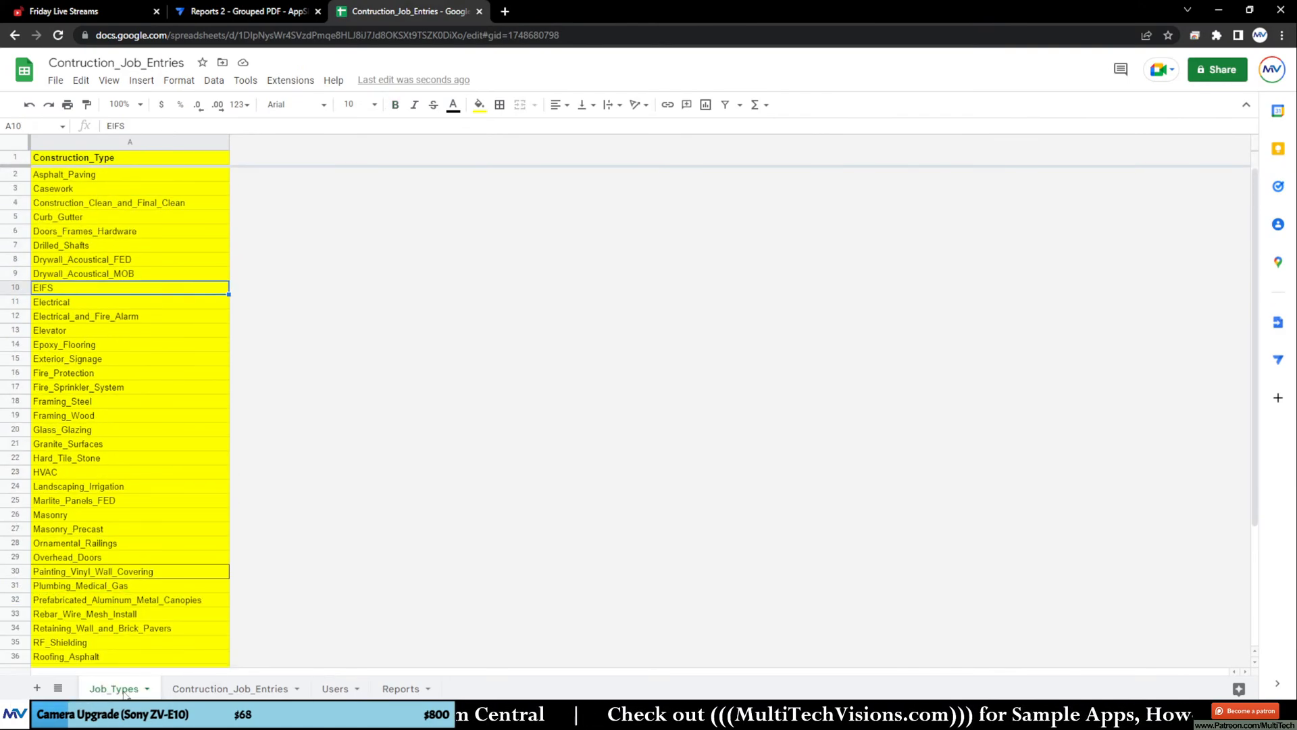
click(360, 363)
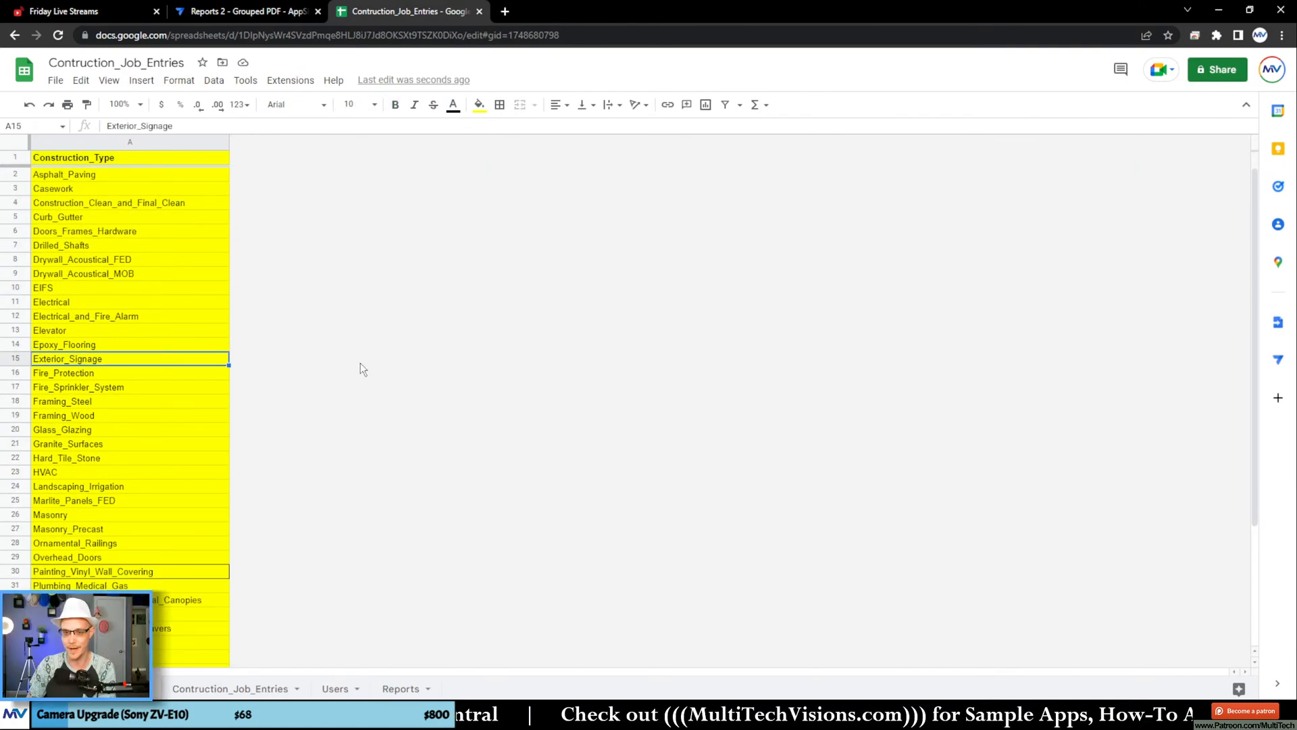
Step: Add a new blank sheet after the Reports sheet in the Contruction_Job_Entries spreadsheet
click(243, 12)
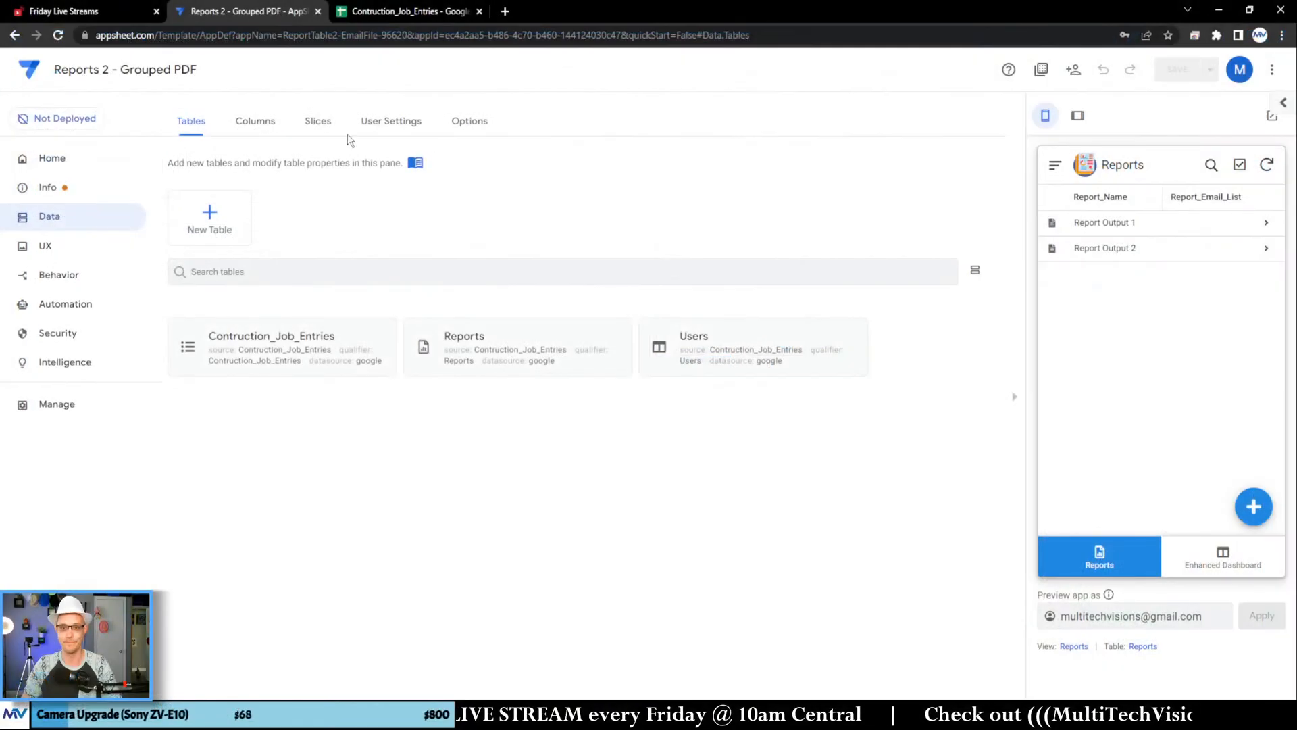
click(280, 41)
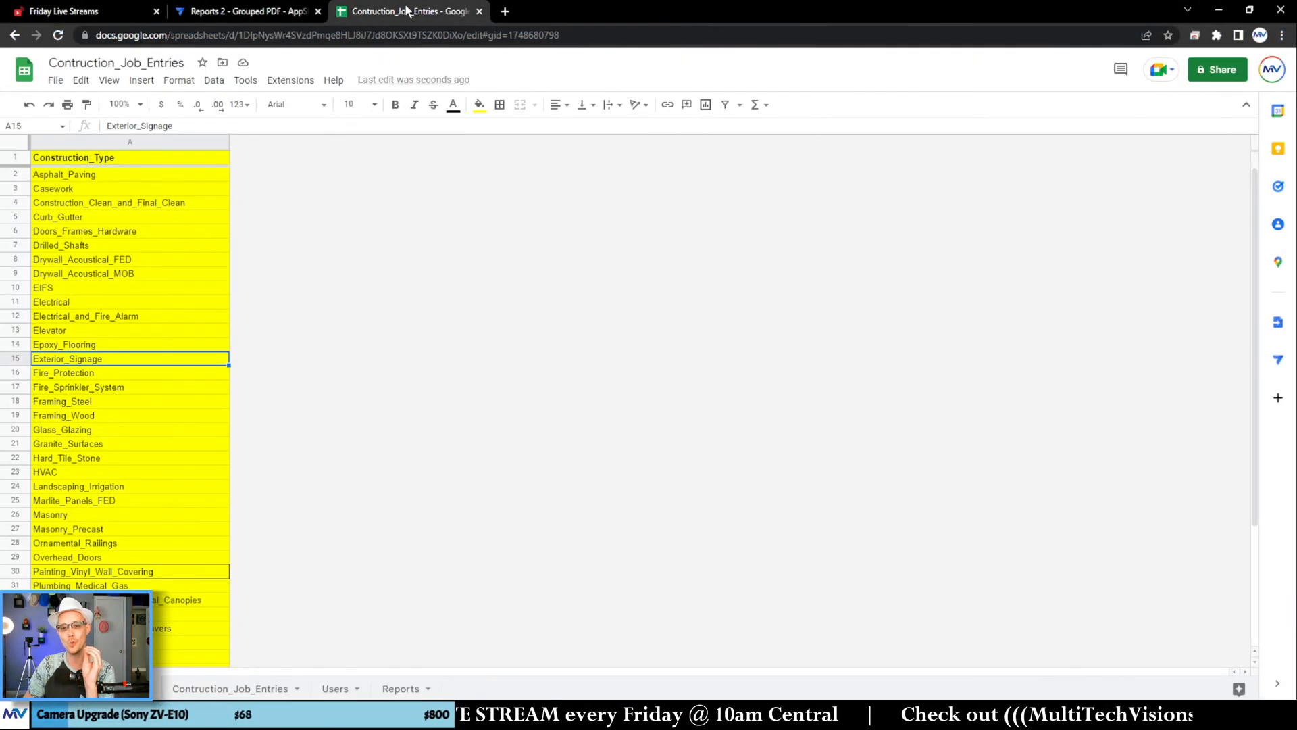
click(408, 692)
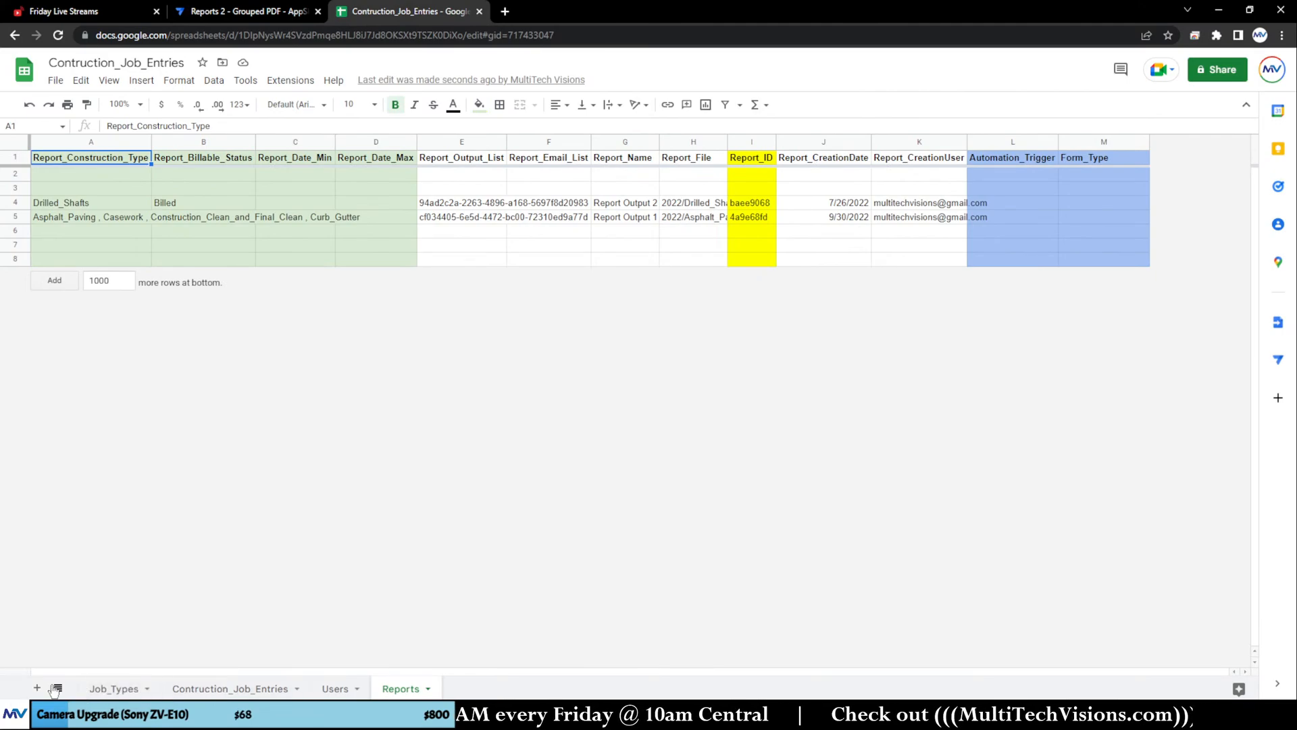
click(36, 688)
click(479, 526)
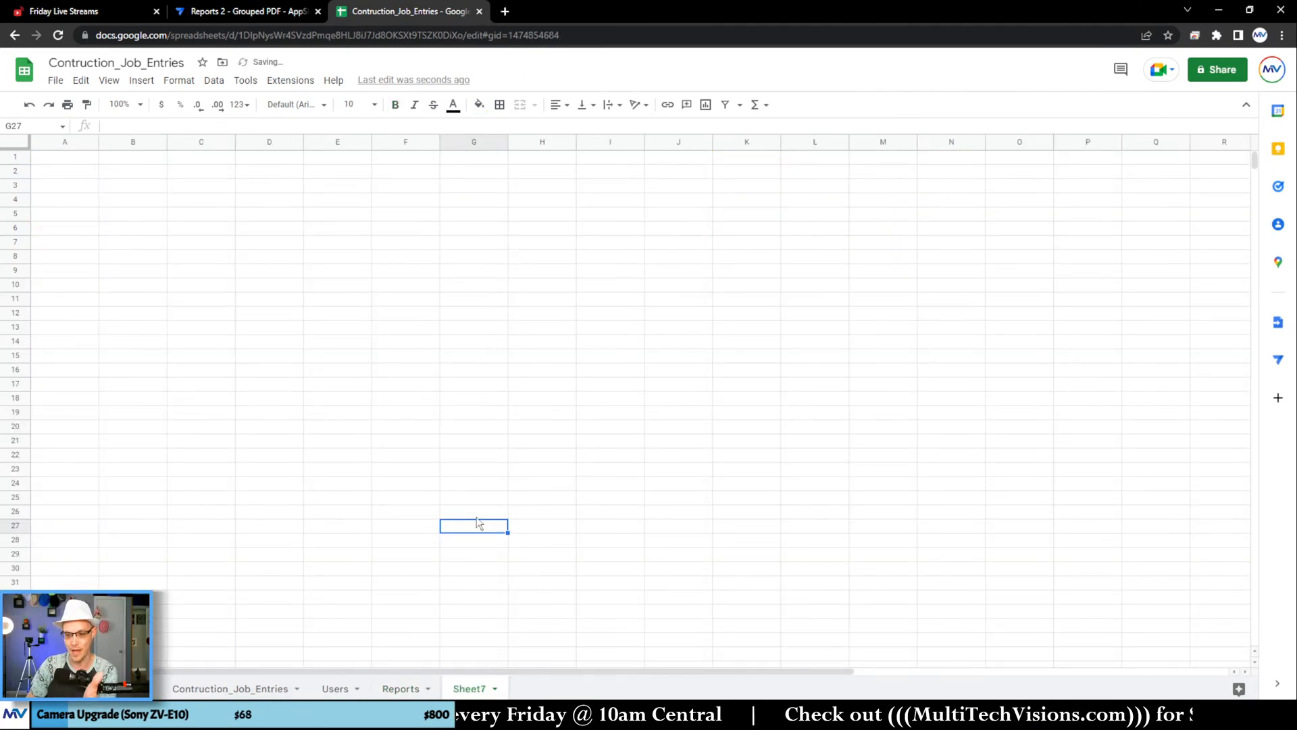
click(248, 312)
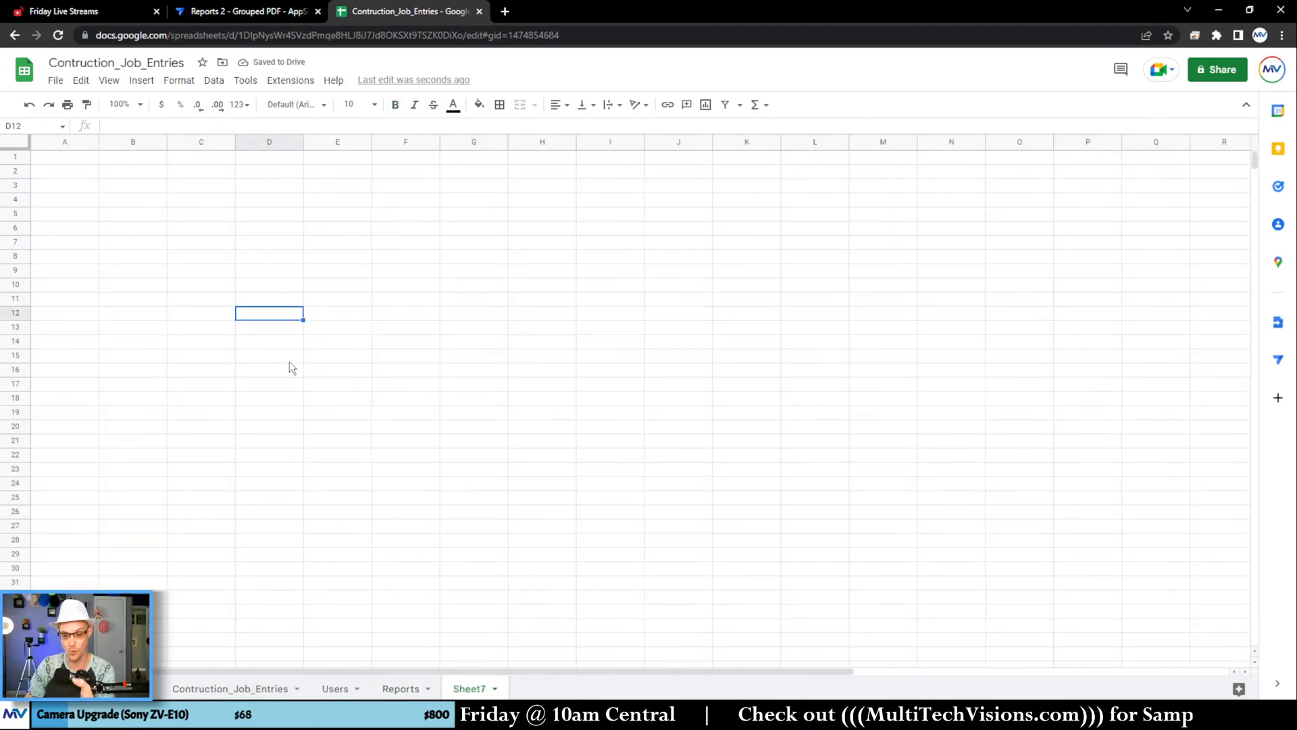
Step: Switch to AppSheet and start a new table from Google Sheets, finding the Contruction_Job_Entries spreadsheet by its copied name
click(271, 14)
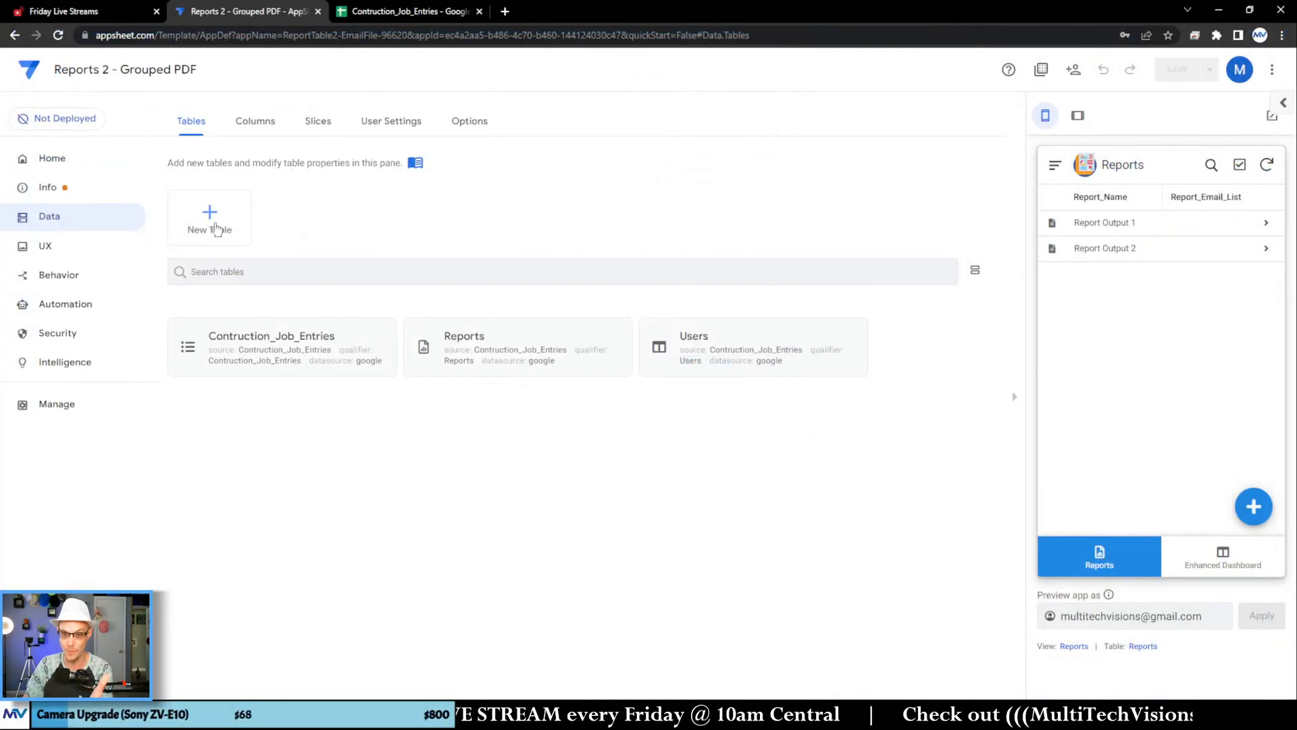
click(161, 165)
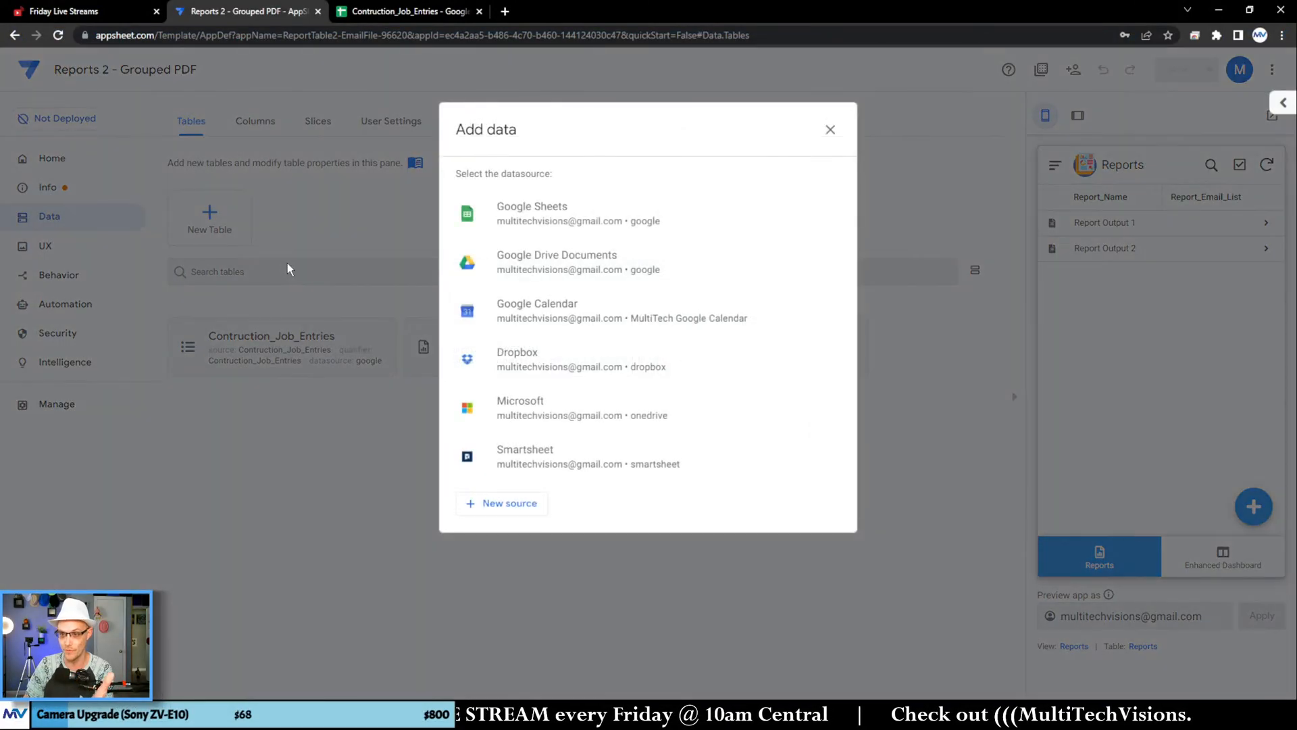
click(518, 216)
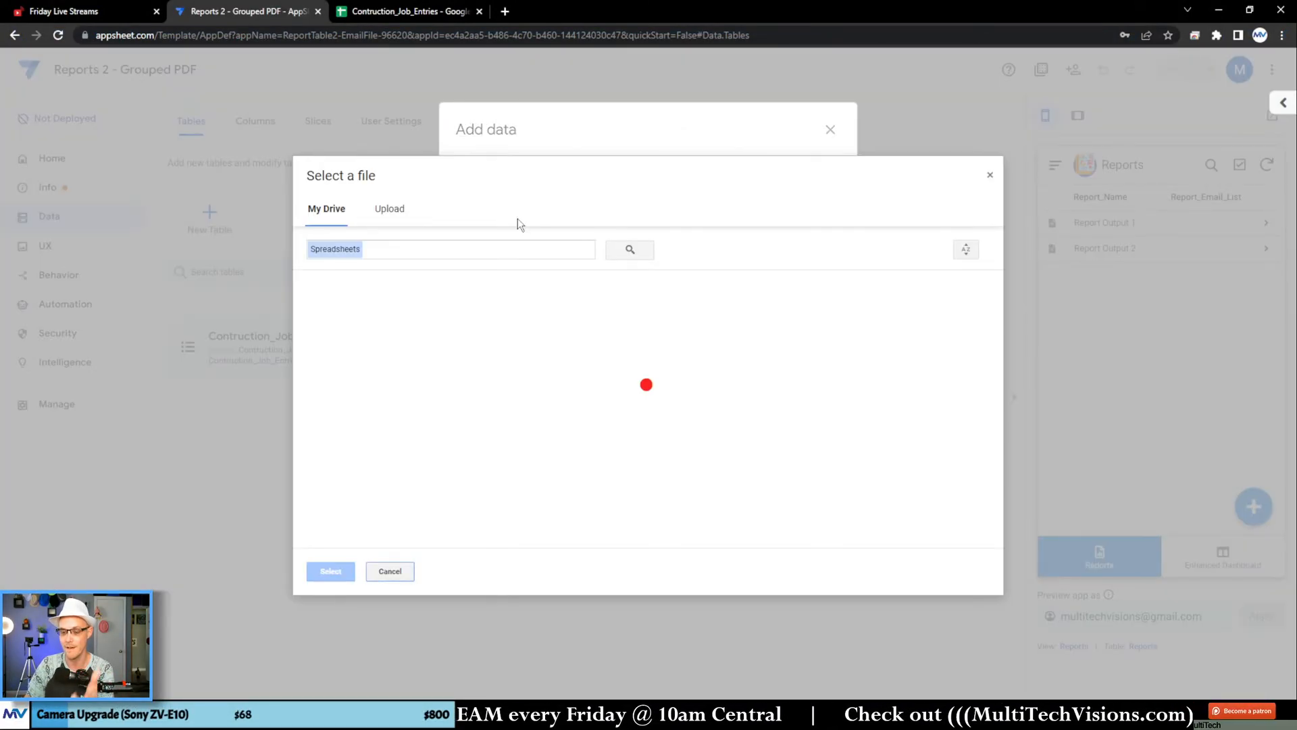
click(400, 12)
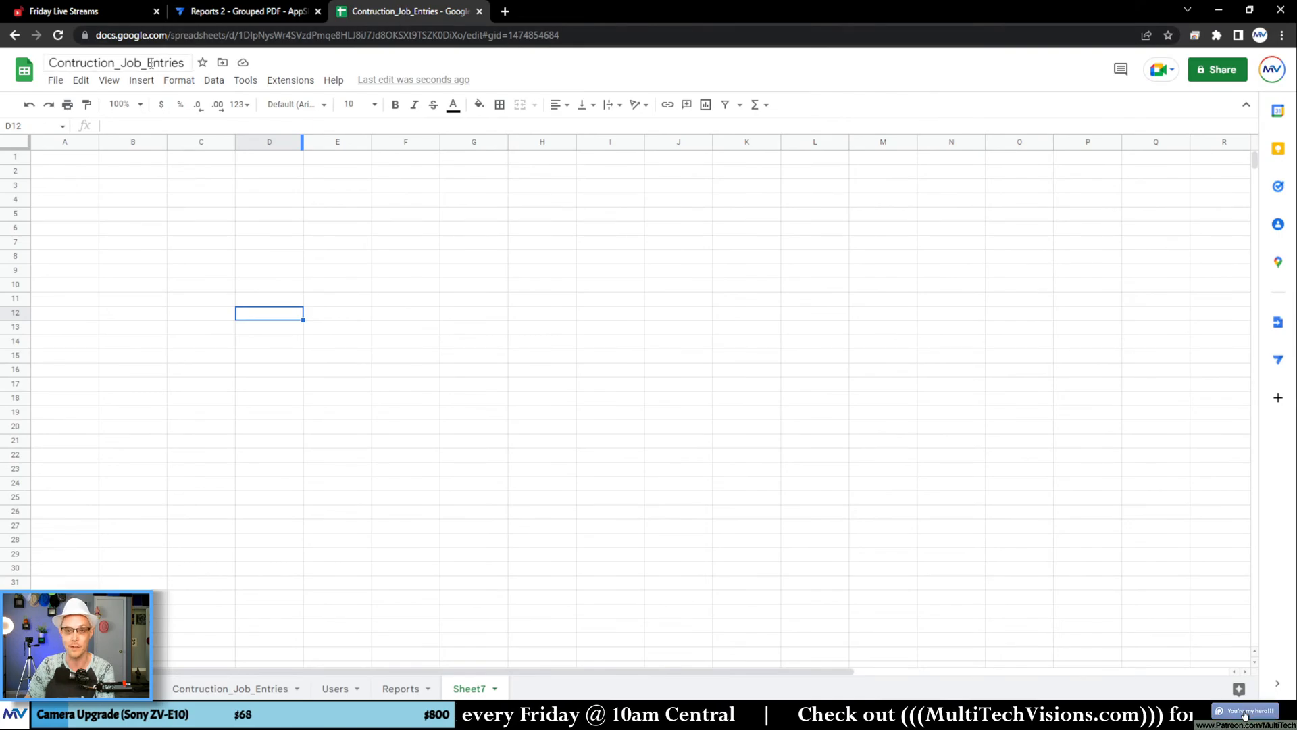
click(144, 64)
key(ctrl+c)
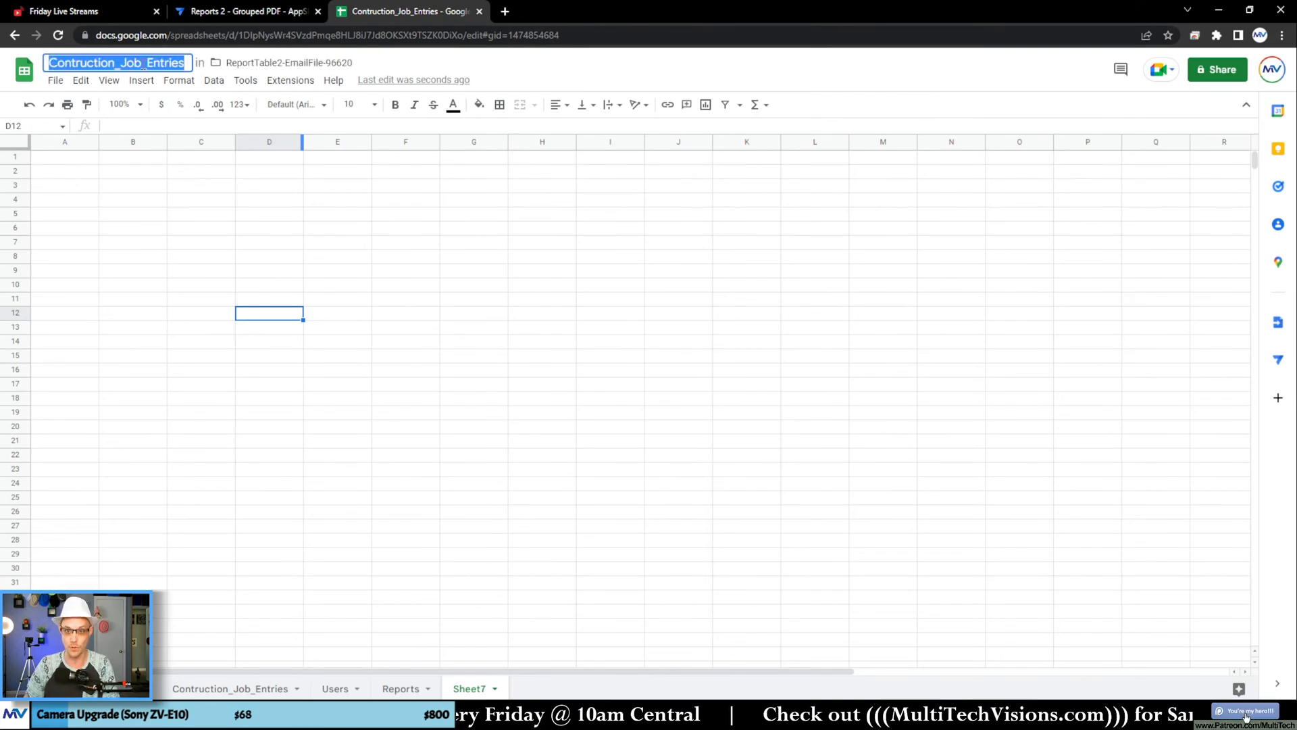
click(203, 14)
click(415, 249)
key(ctrl+v)
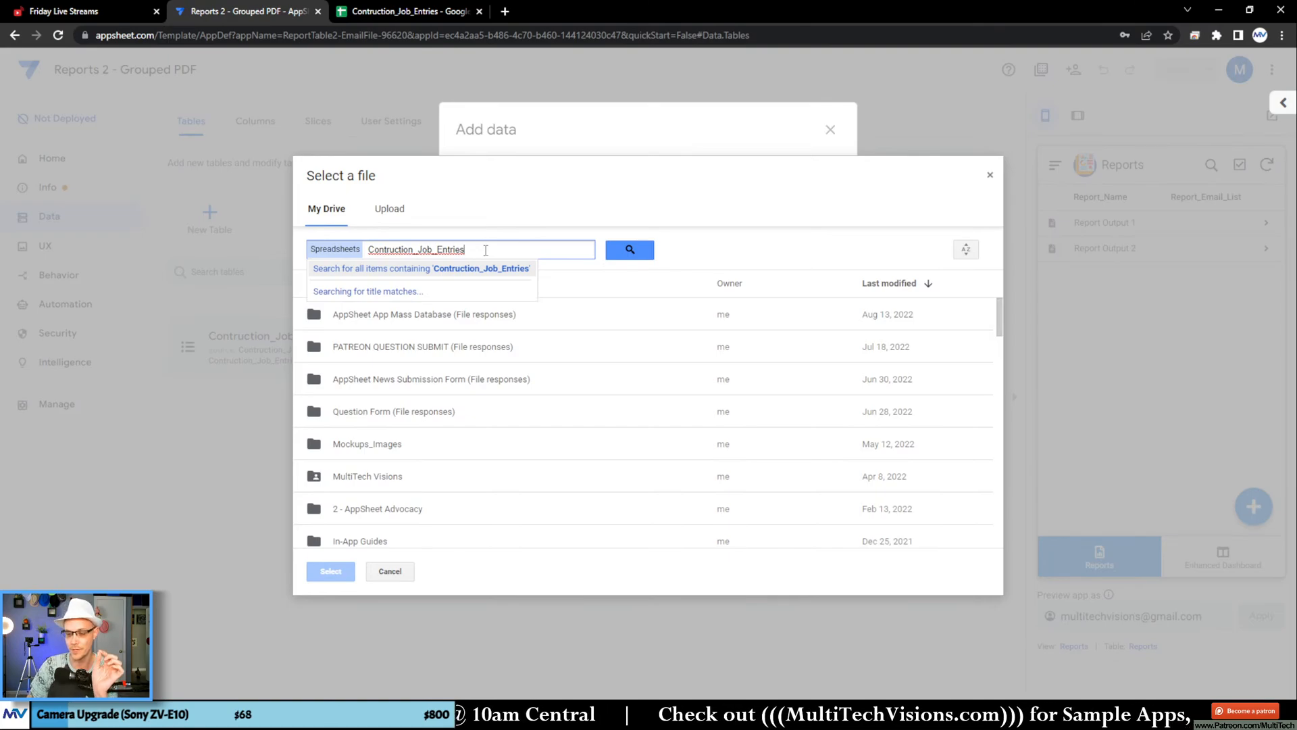
click(391, 286)
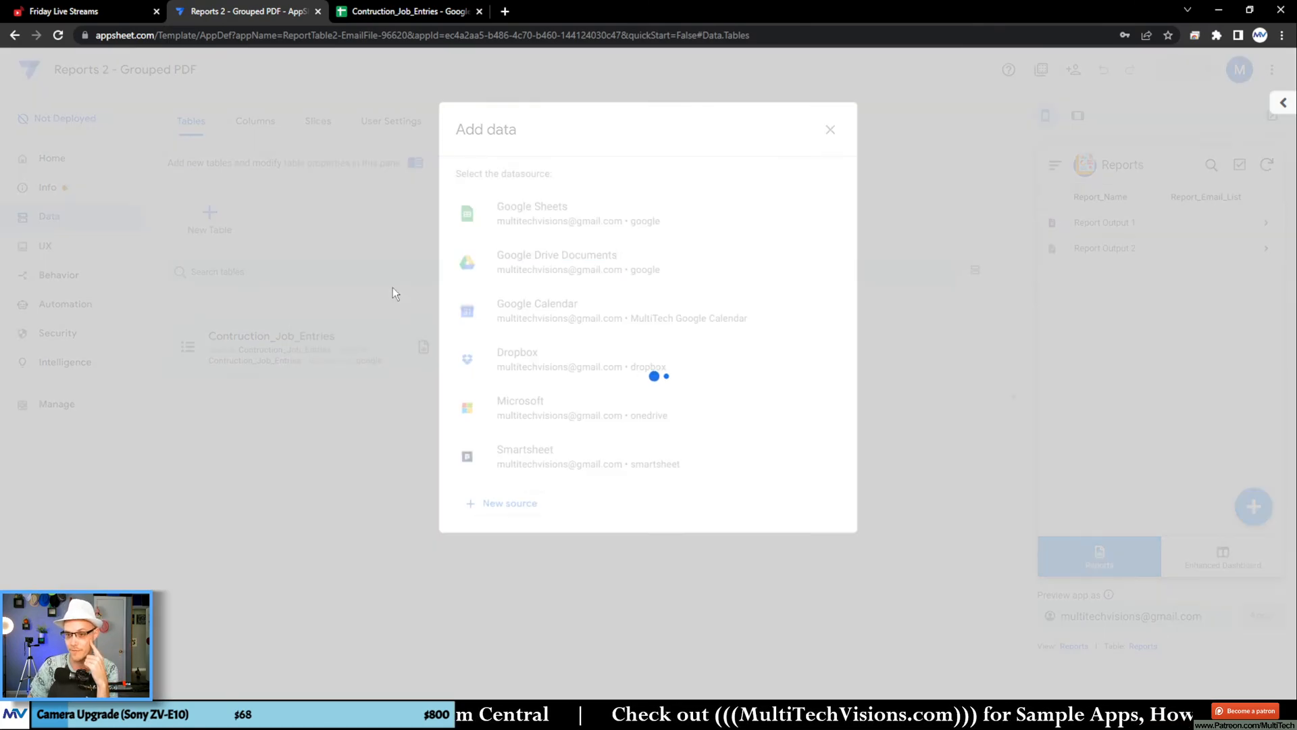
Step: Add the Job_Types worksheet as a table with updates, adds and deletes allowed, and check its column structure
click(710, 244)
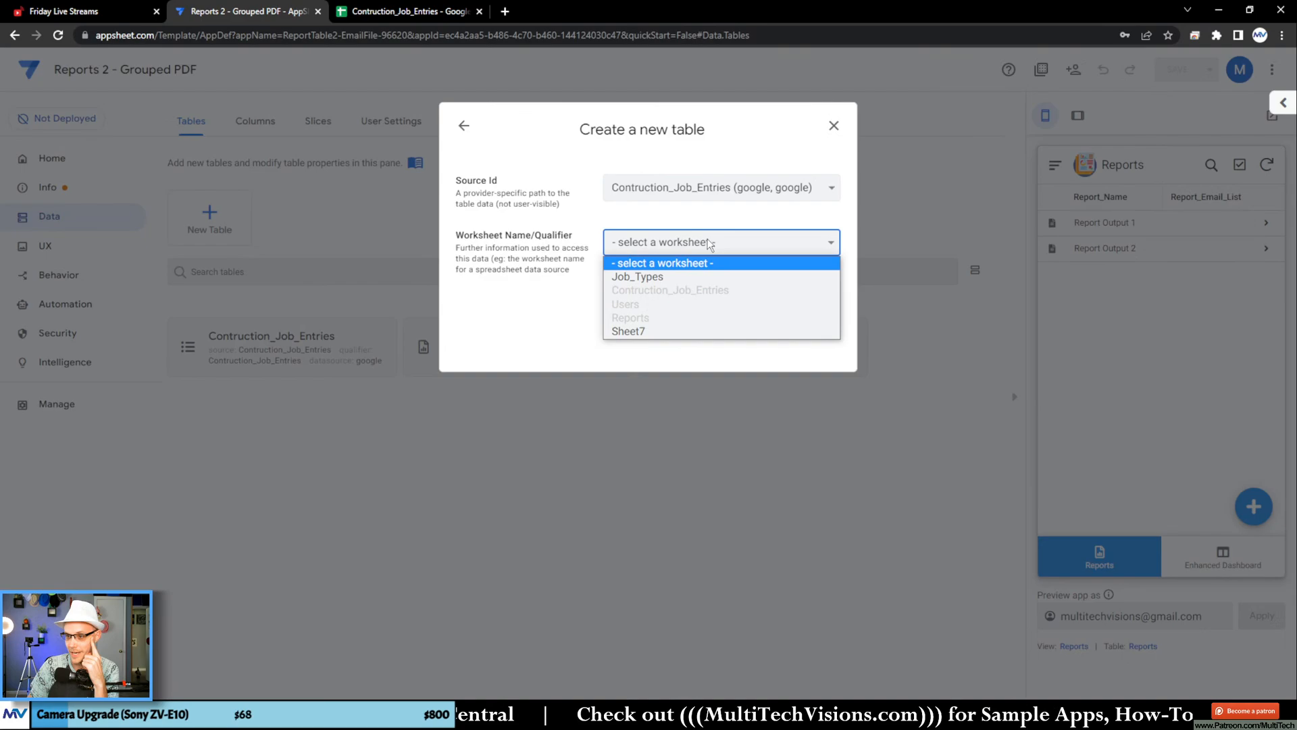
click(637, 277)
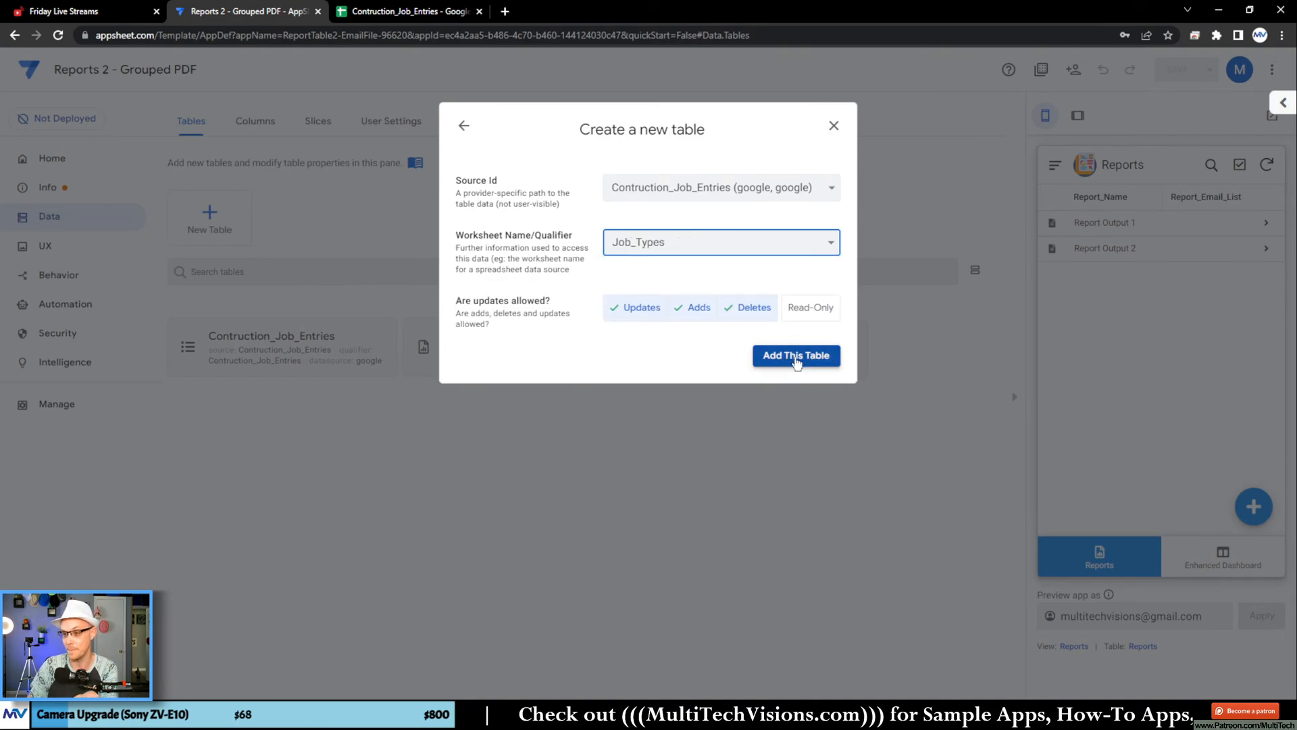
click(760, 349)
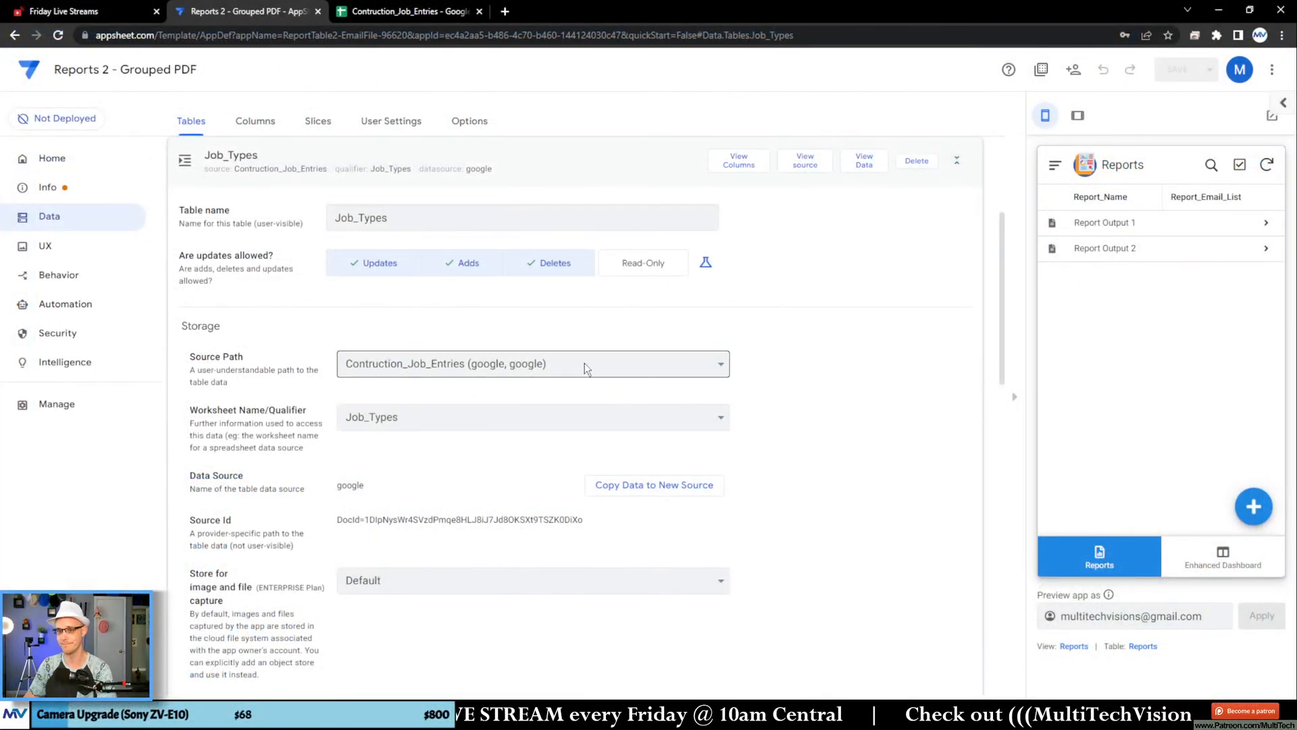
scroll(446, 331, up, 2)
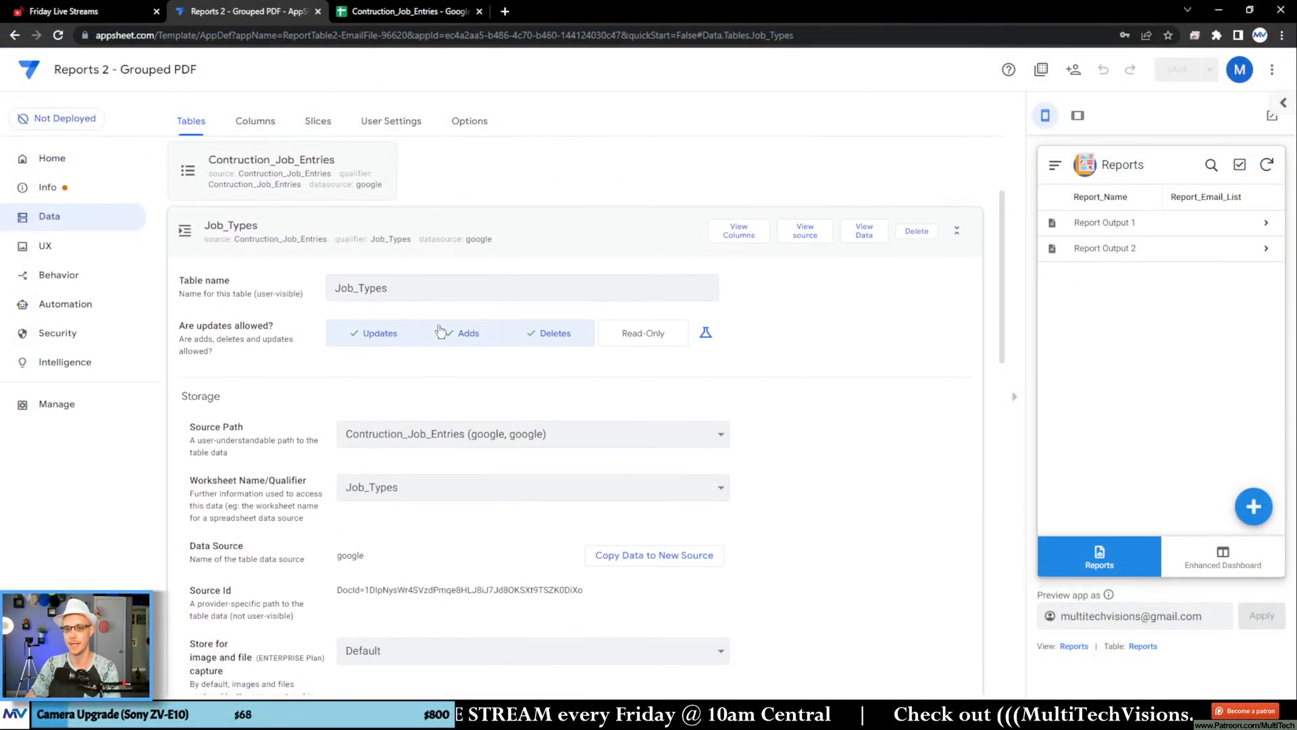
click(300, 298)
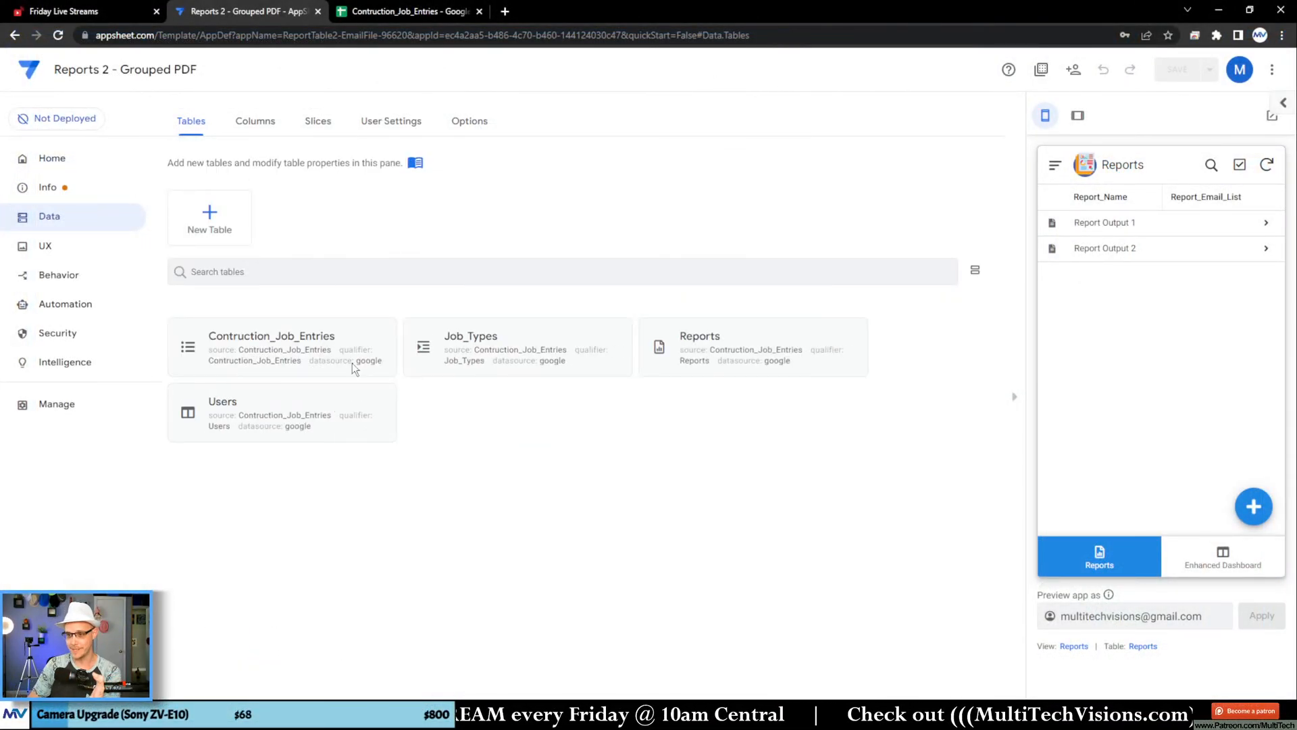
click(274, 122)
click(488, 288)
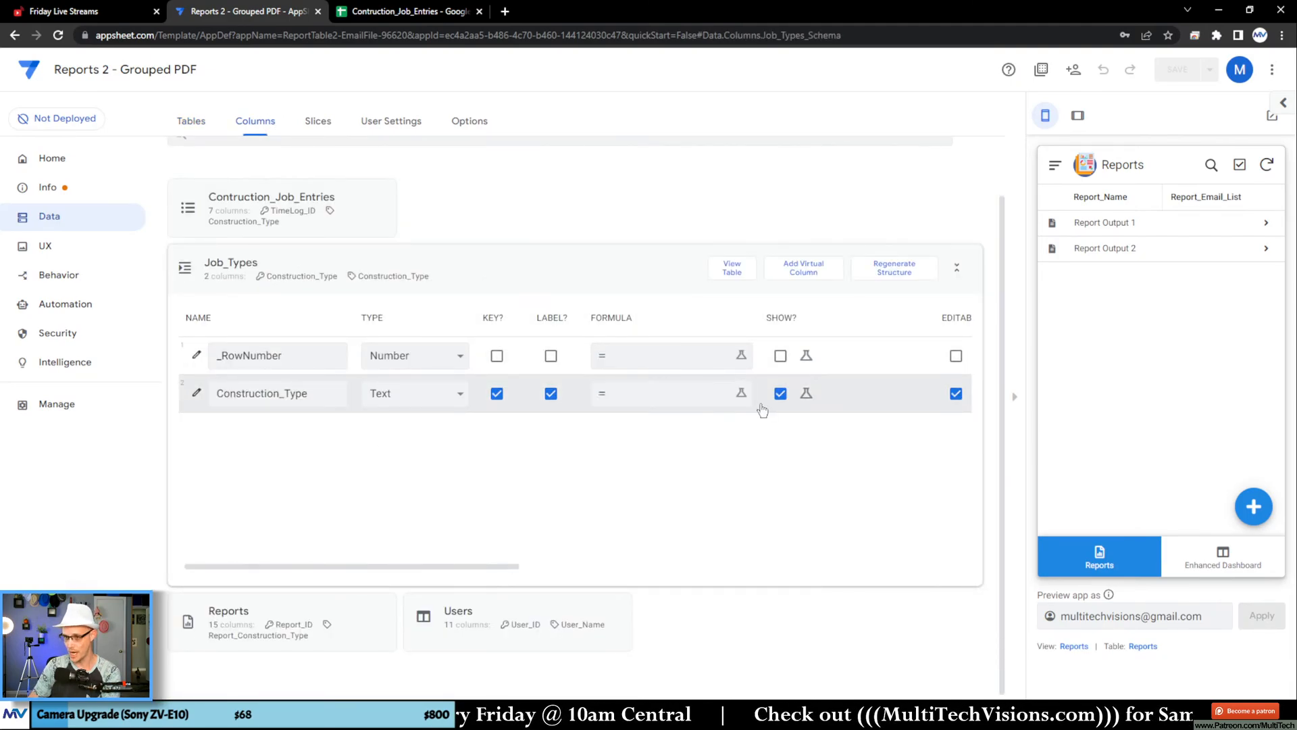
click(488, 278)
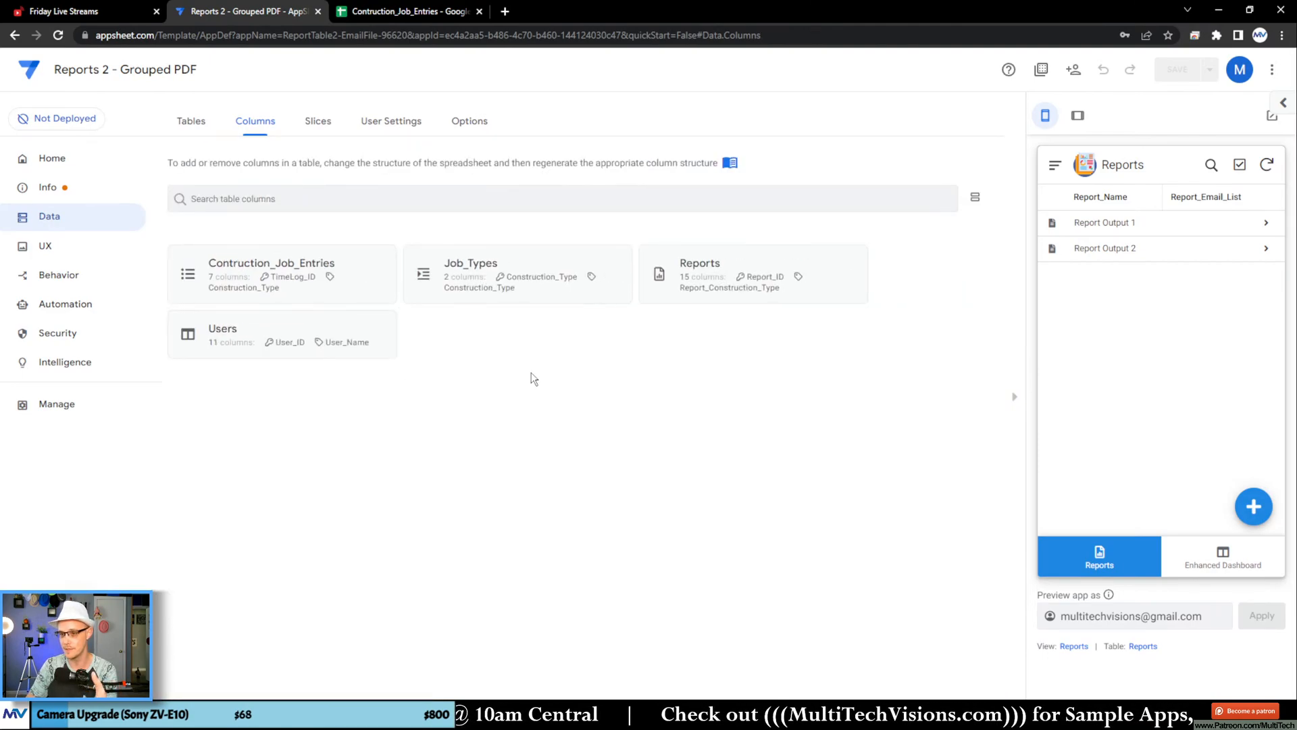
Step: Change the Construction_Type column of Contruction_Job_Entries to type Ref with Job_Types as source table, and save the app
click(262, 284)
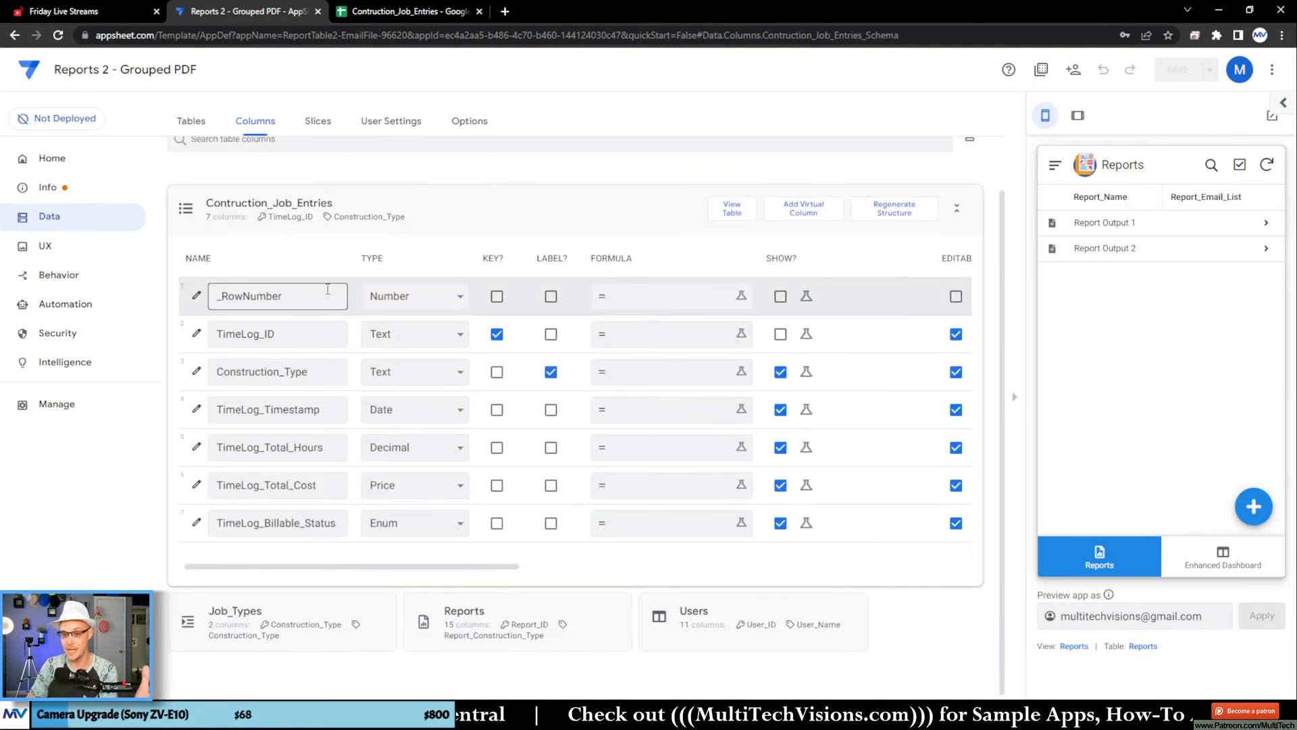
double_click(270, 371)
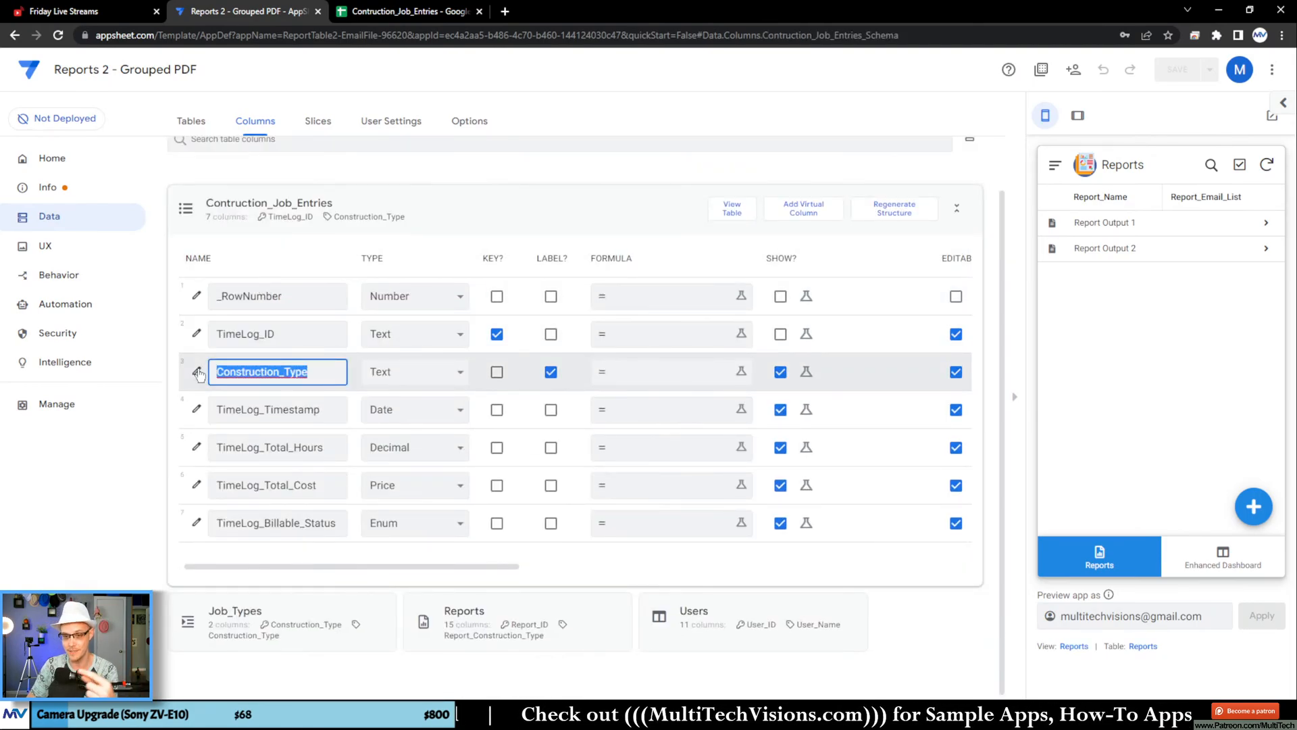
click(196, 376)
click(579, 291)
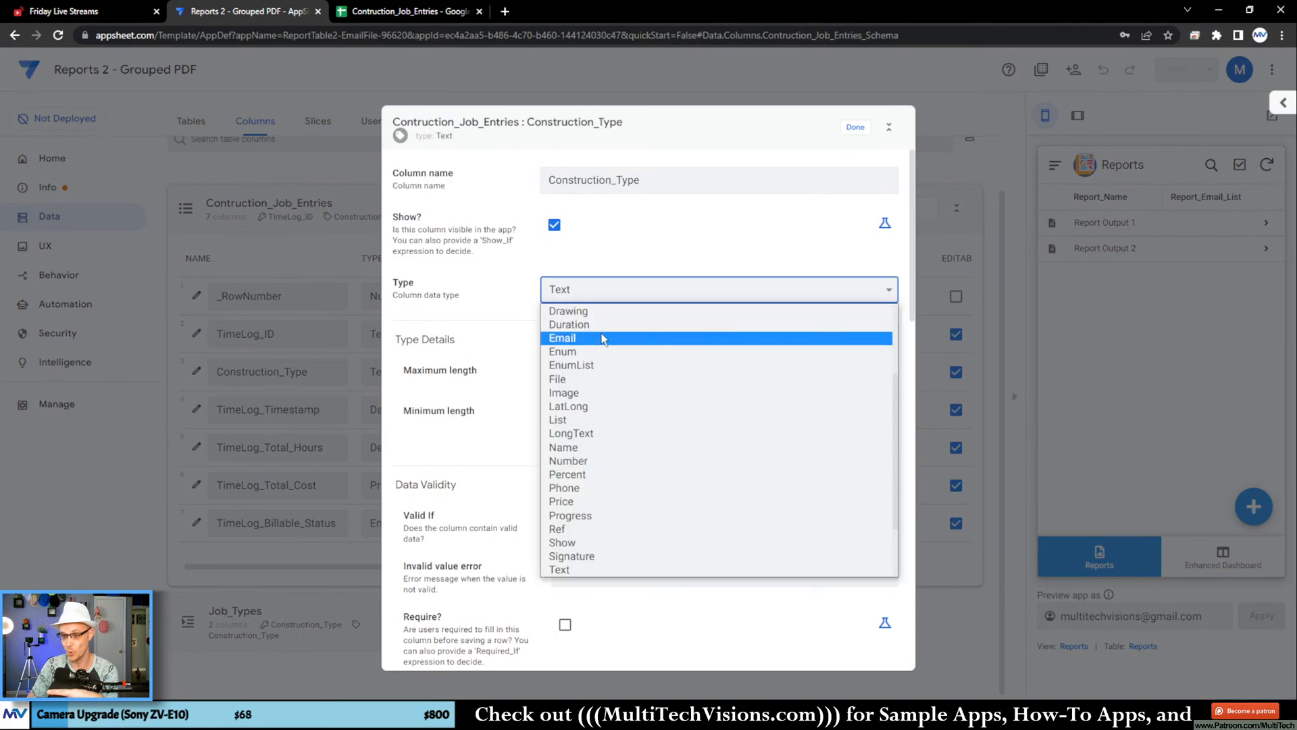
click(613, 527)
click(607, 385)
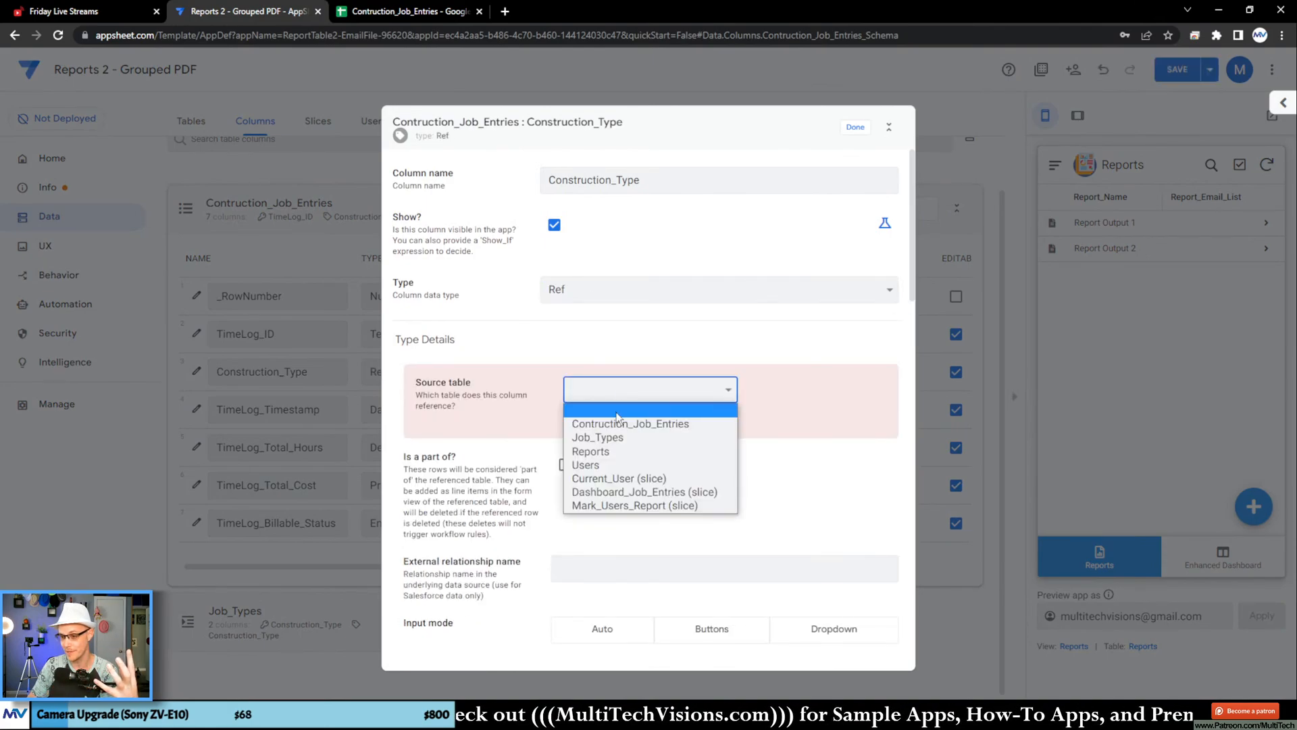
click(619, 437)
click(855, 131)
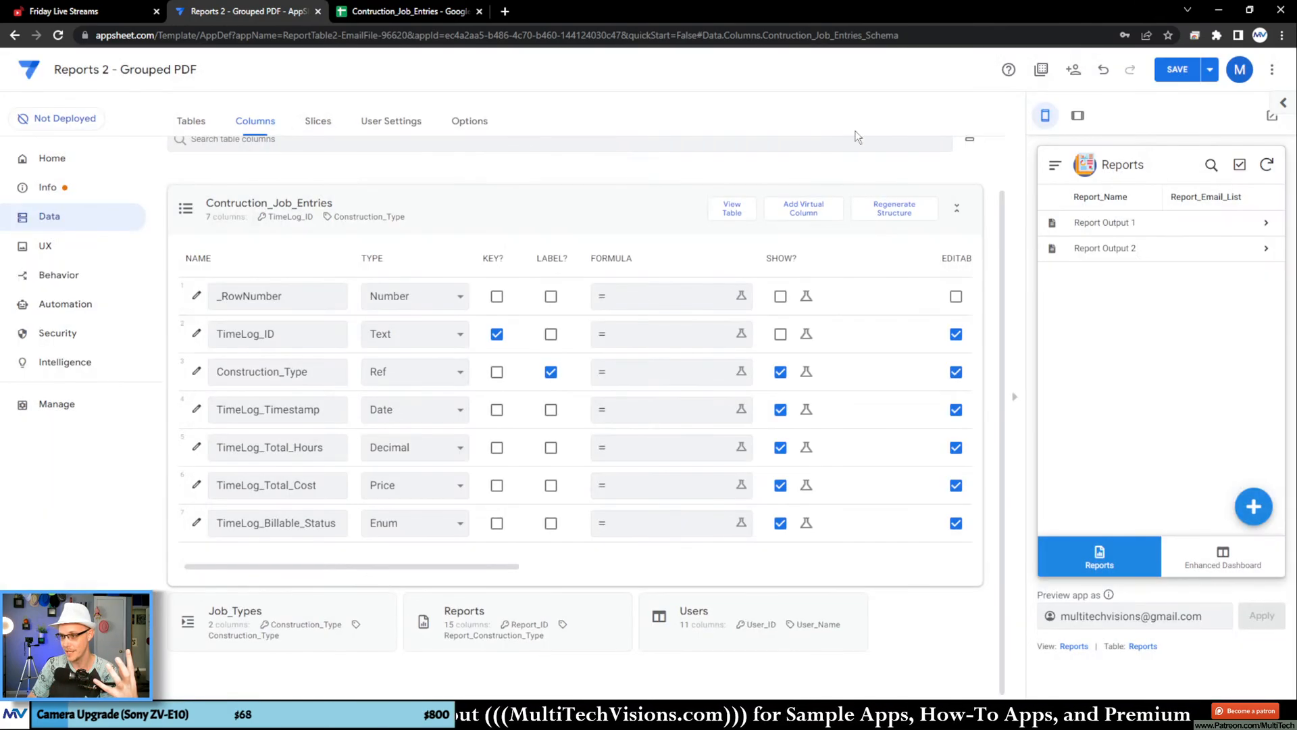
click(1177, 70)
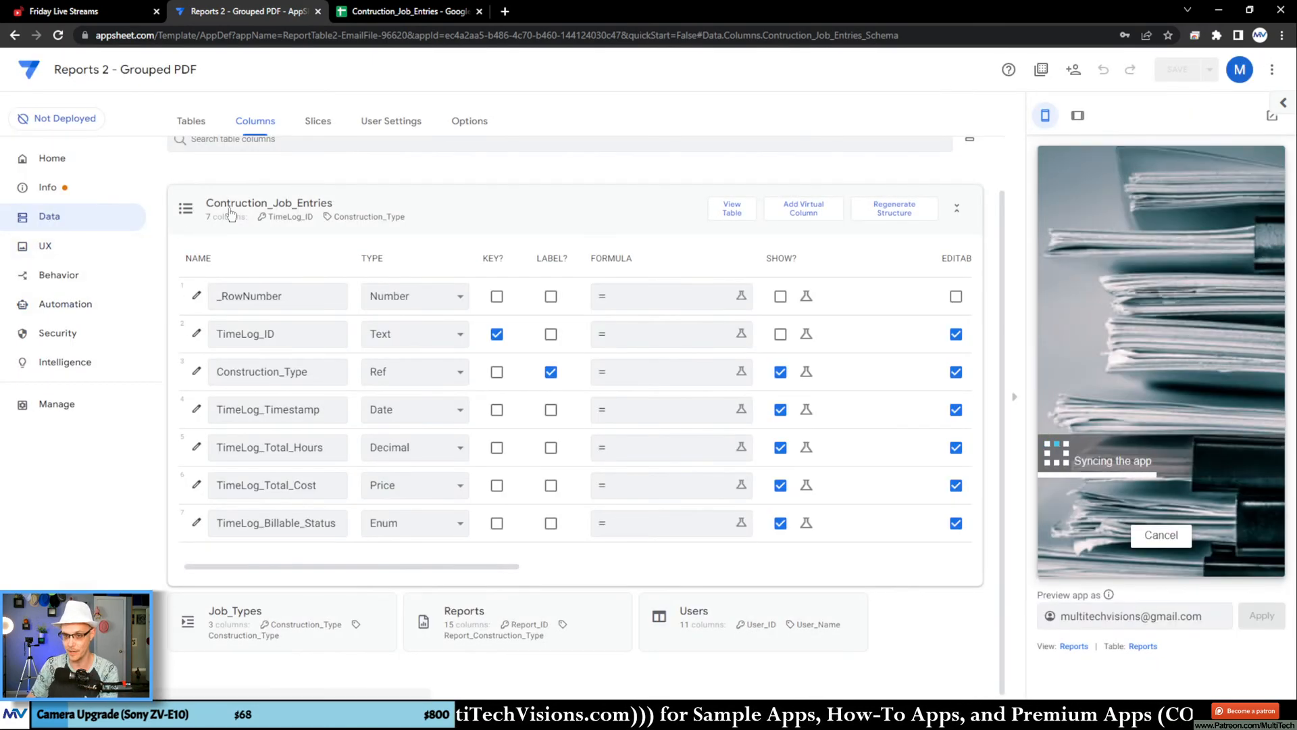
Step: Create a deck view named "Job Types" for the Job_Types data and place it in the menu position
click(79, 250)
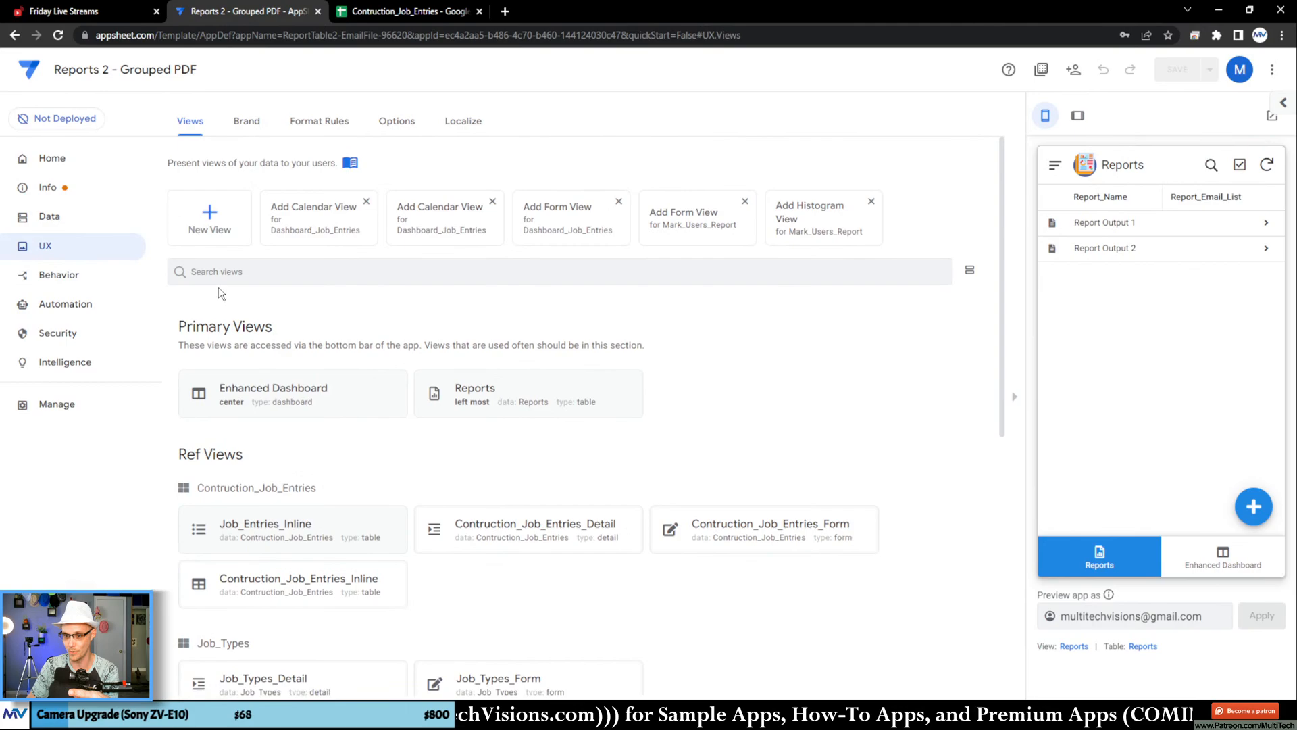
click(210, 215)
click(424, 259)
click(385, 291)
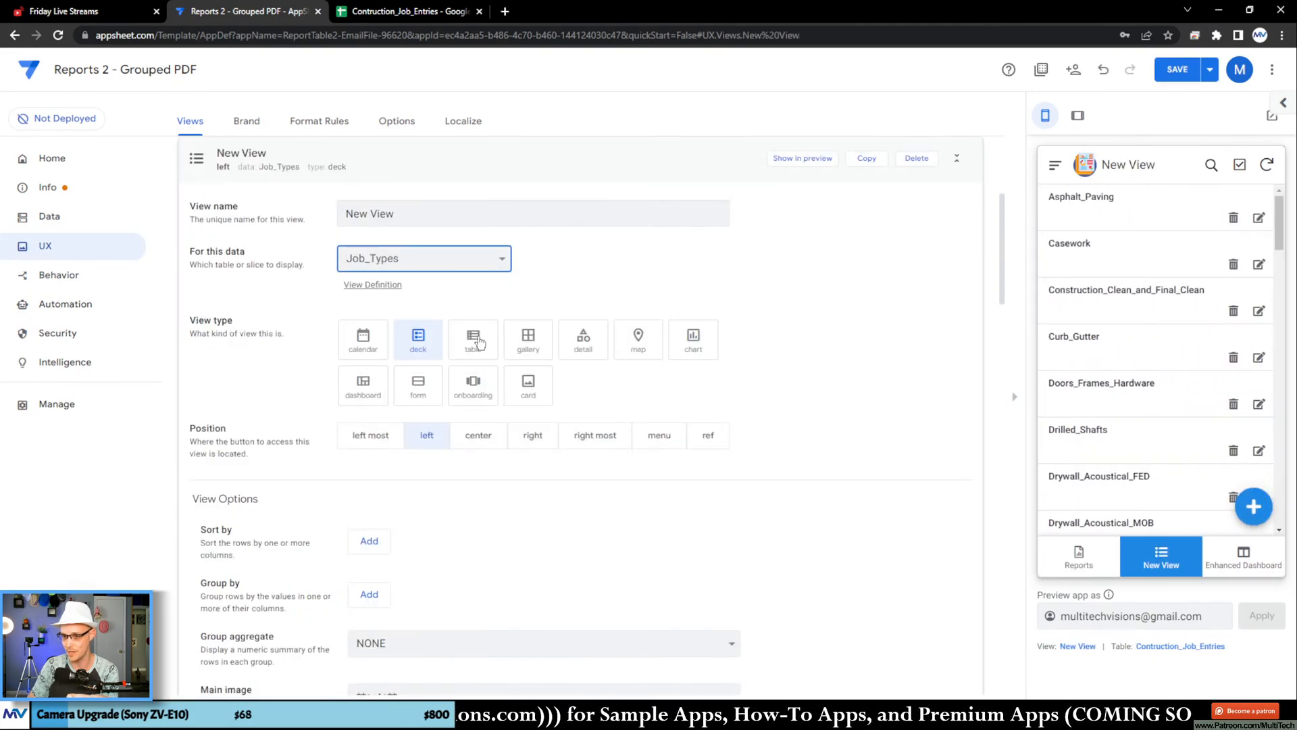
click(659, 435)
click(414, 214)
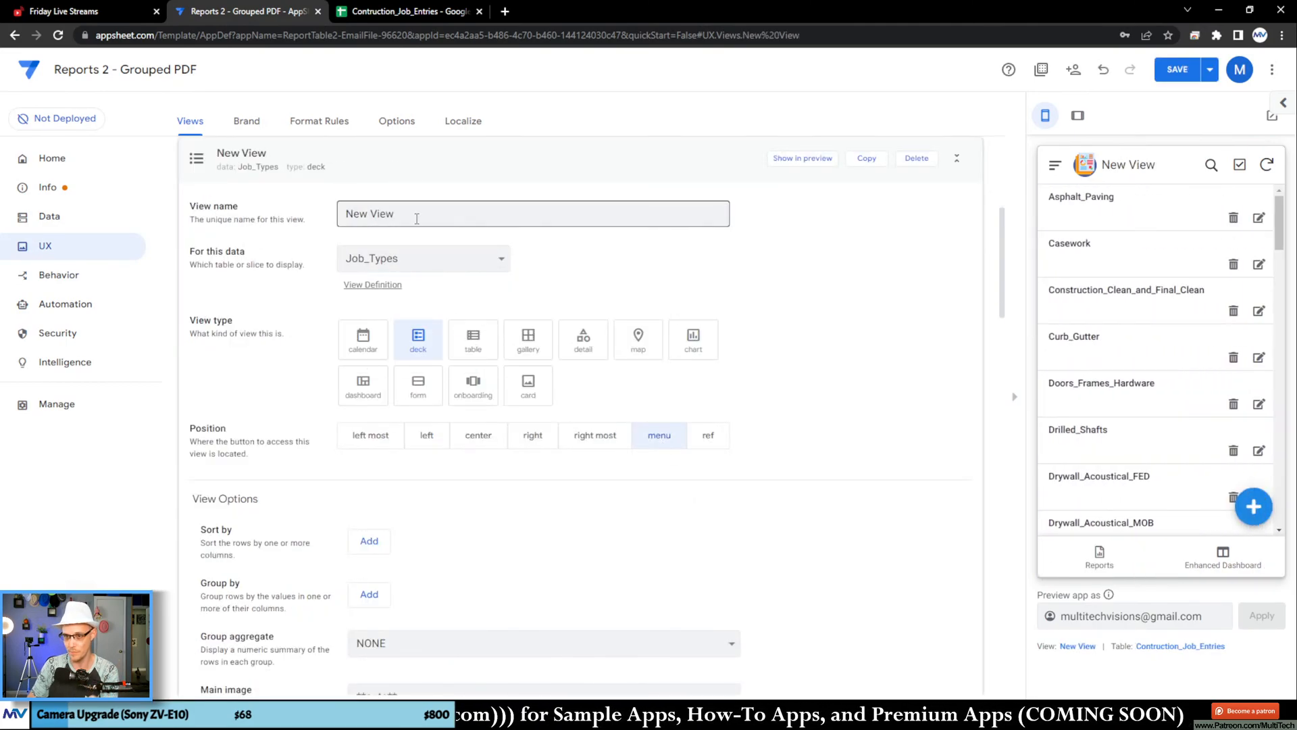
key(ctrl+a)
text(Job Types)
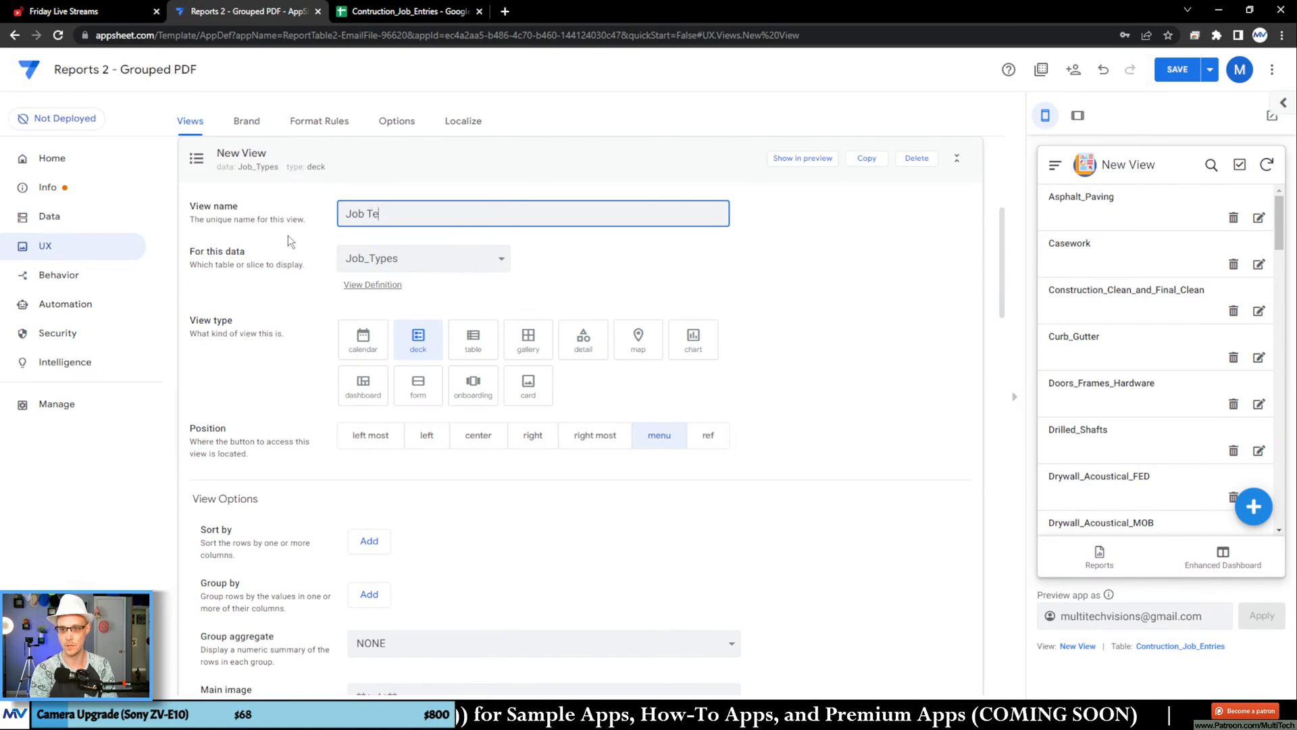
click(288, 235)
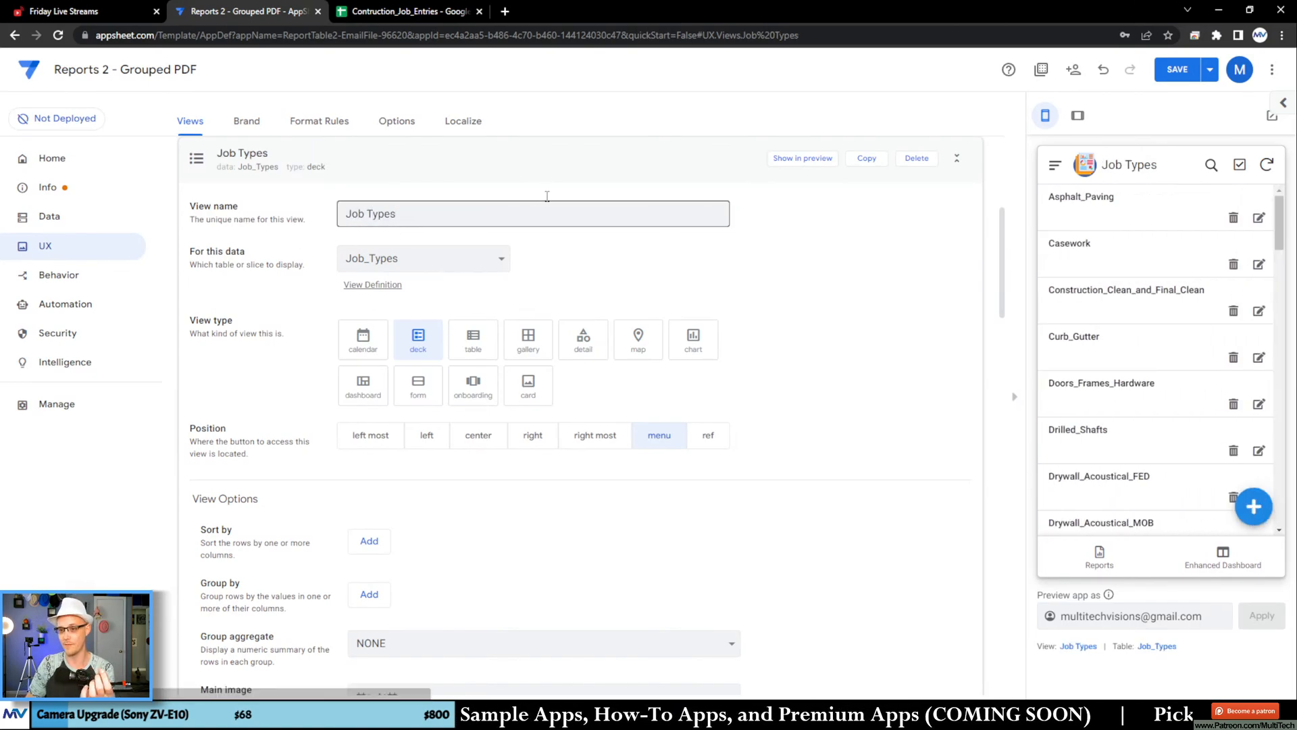
Step: Open the Asphalt_Paving record in the app preview to check its related job entries, and save the app
click(1127, 221)
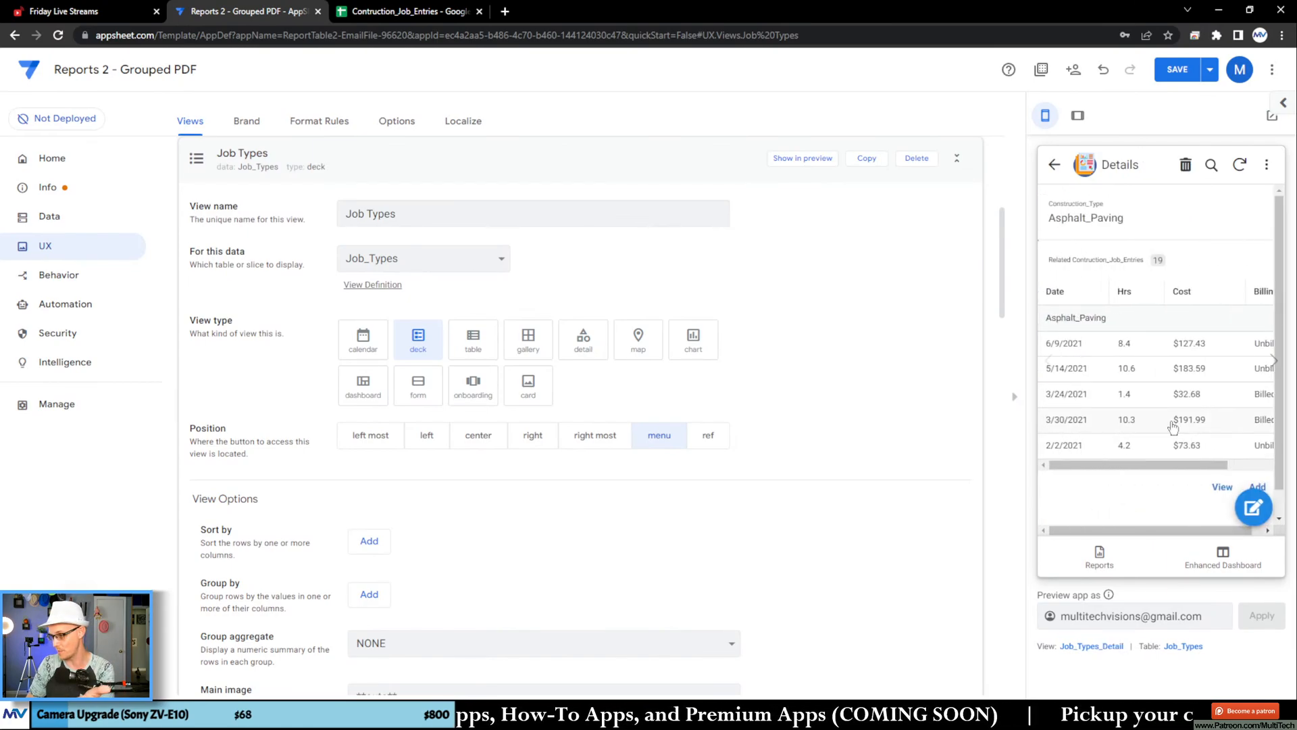
scroll(879, 375, up, 2)
click(957, 293)
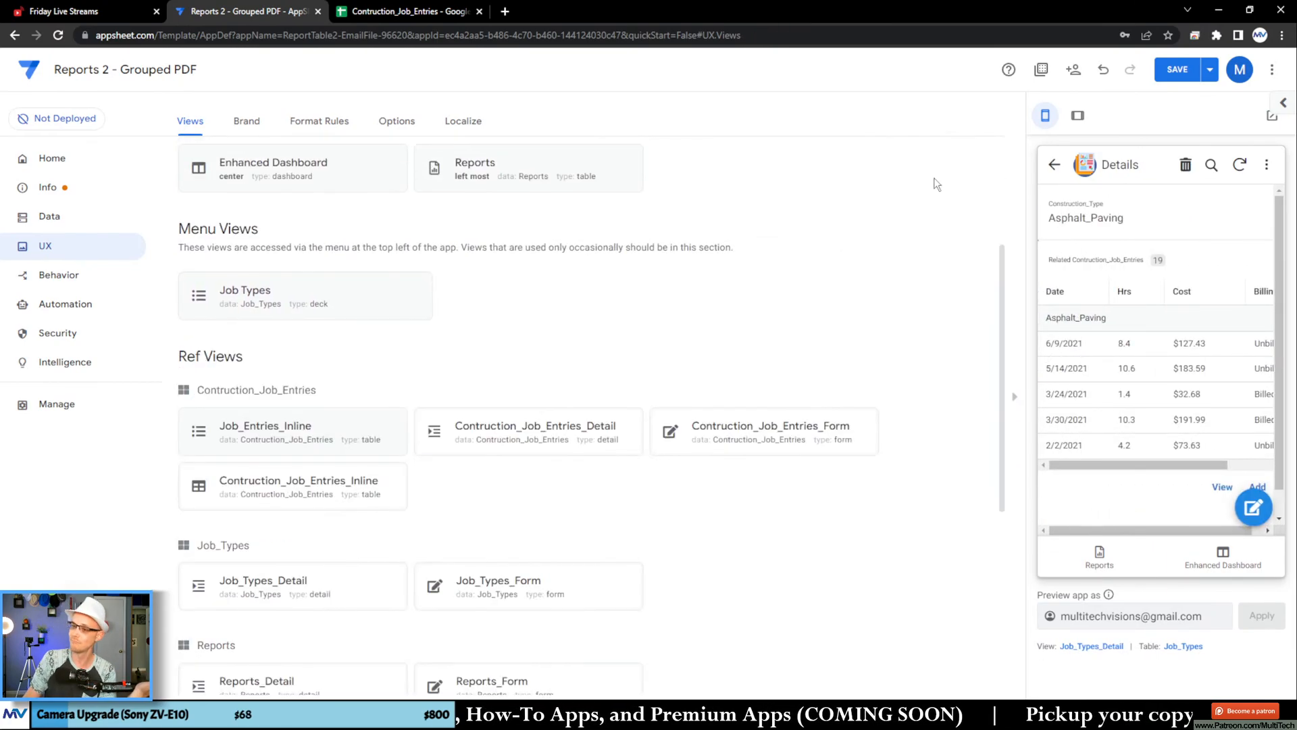
click(1174, 70)
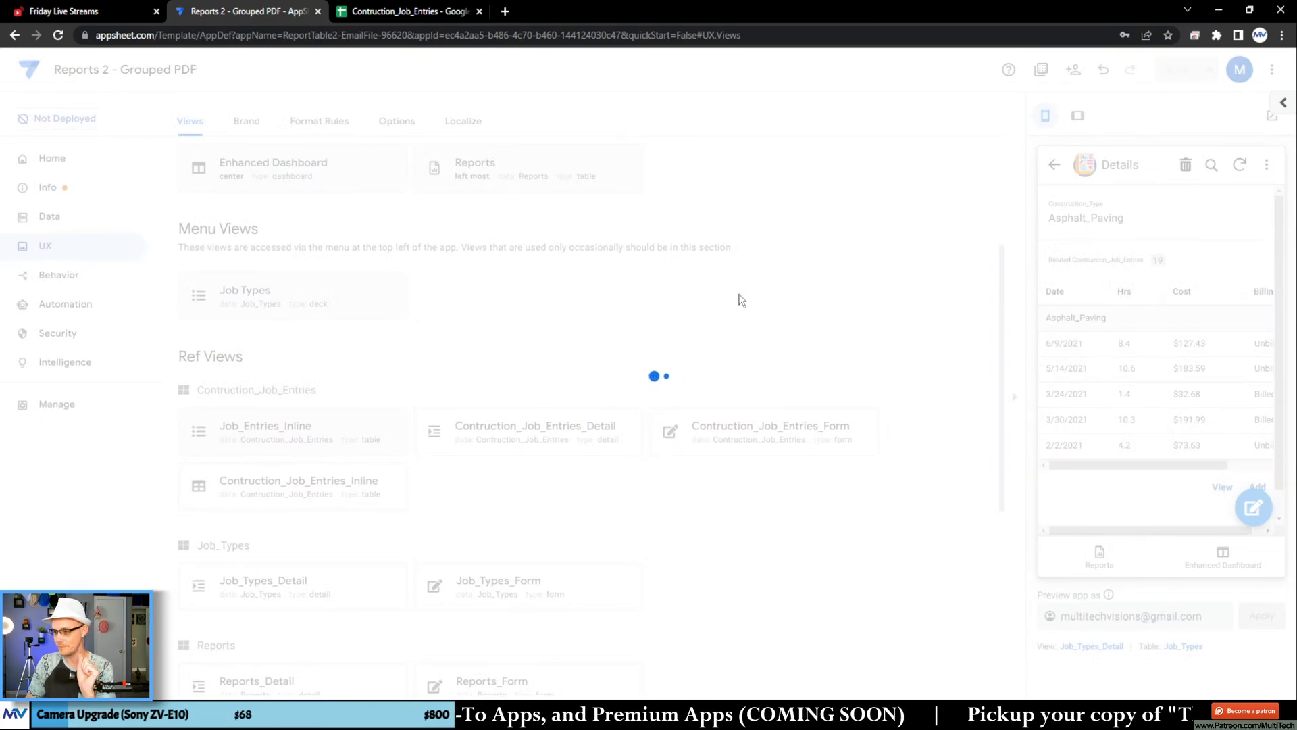
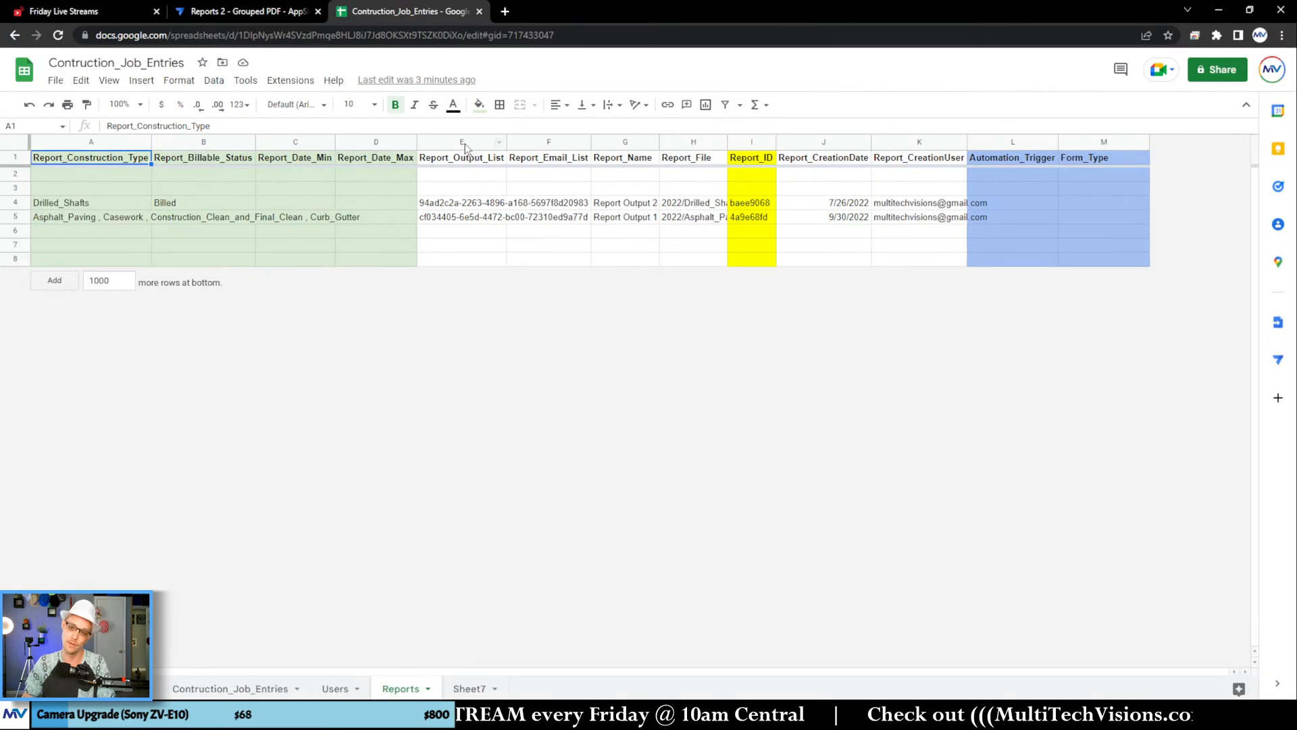
Step: Insert a column after Report_Output_List in the Reports sheet, head it "Report_Job_Type_Output_List", and fit its width to the header
right_click(465, 143)
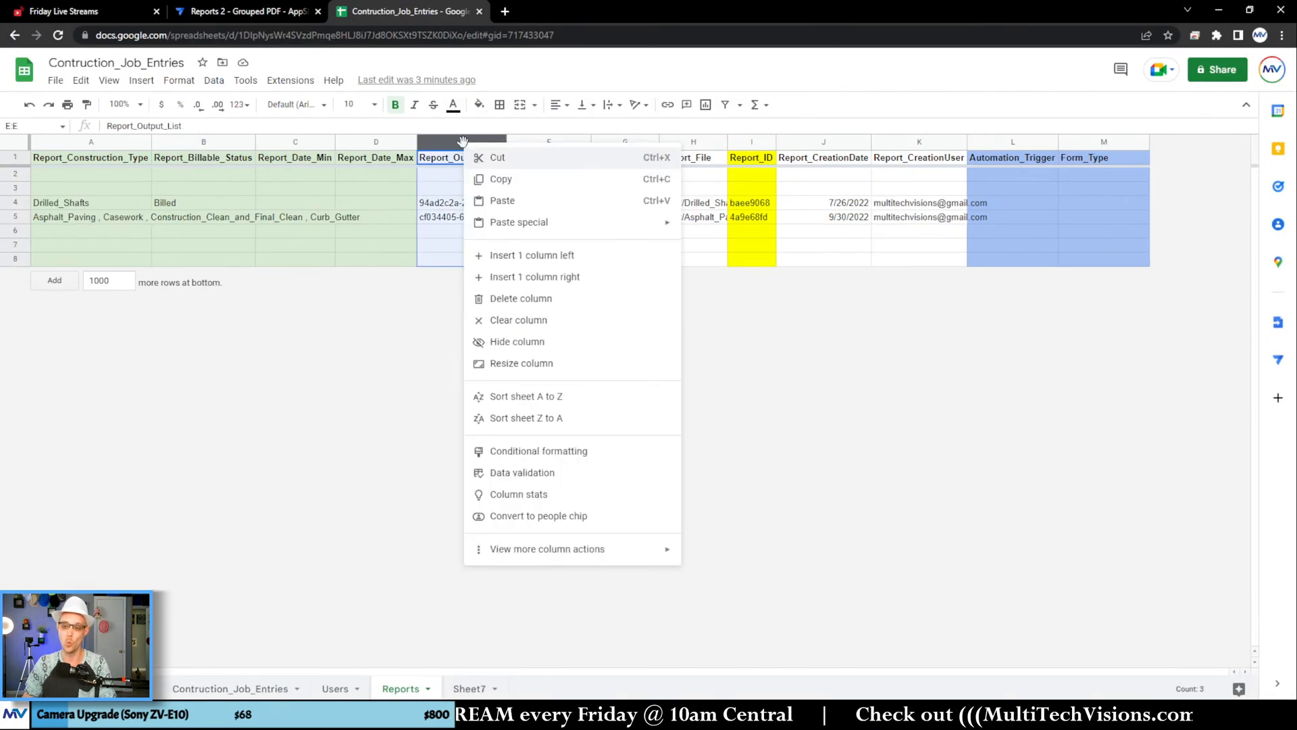
click(538, 277)
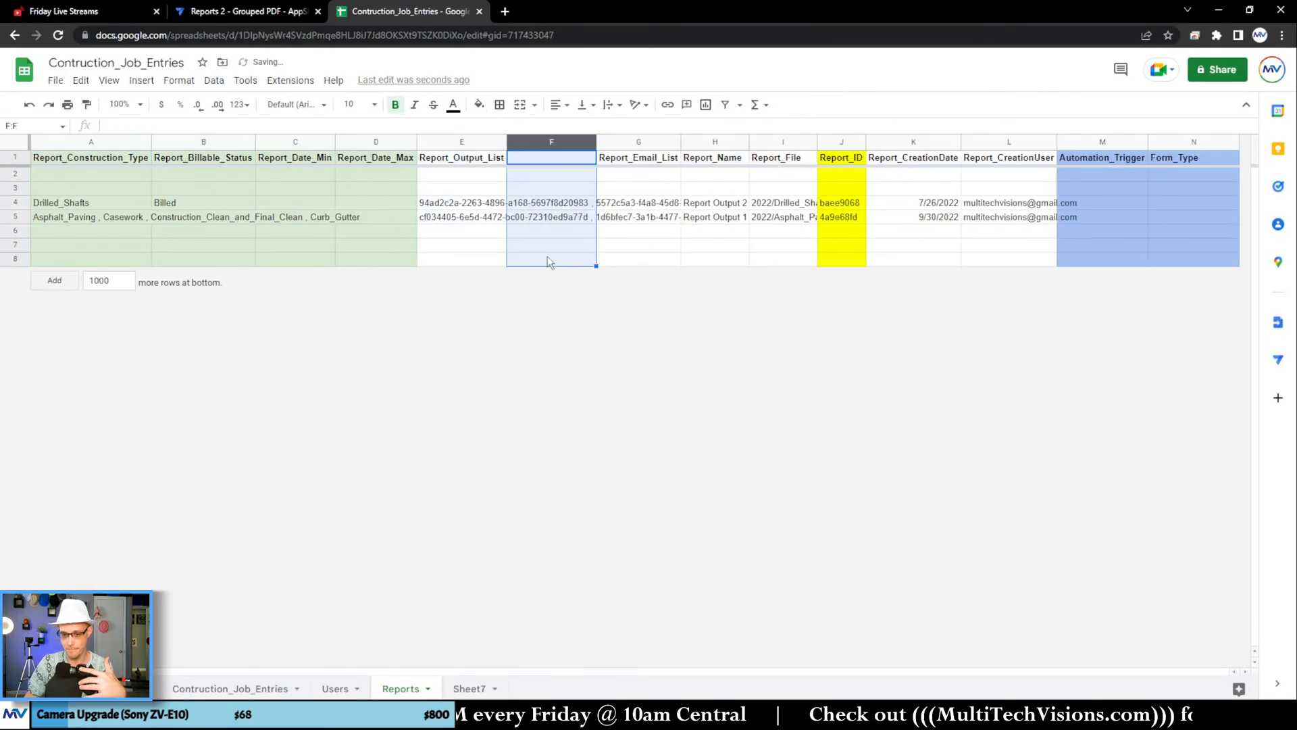
click(530, 161)
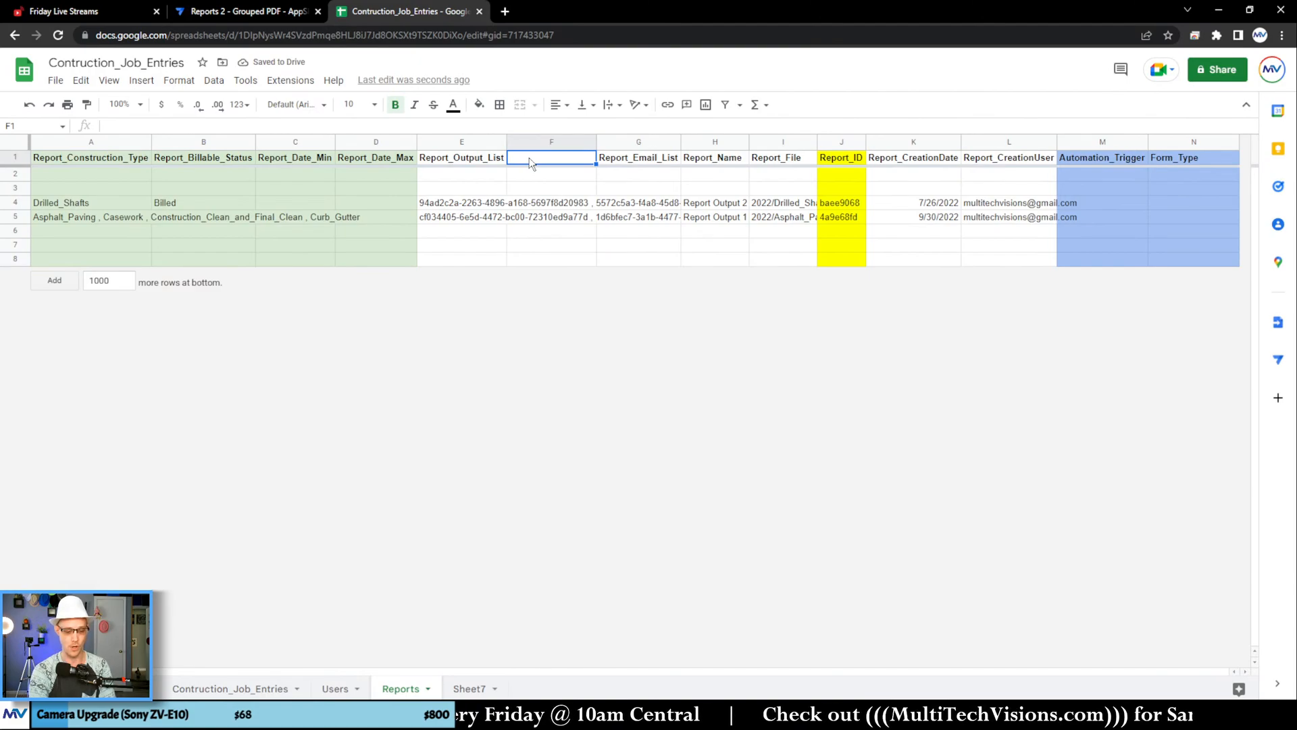
text(Report_)
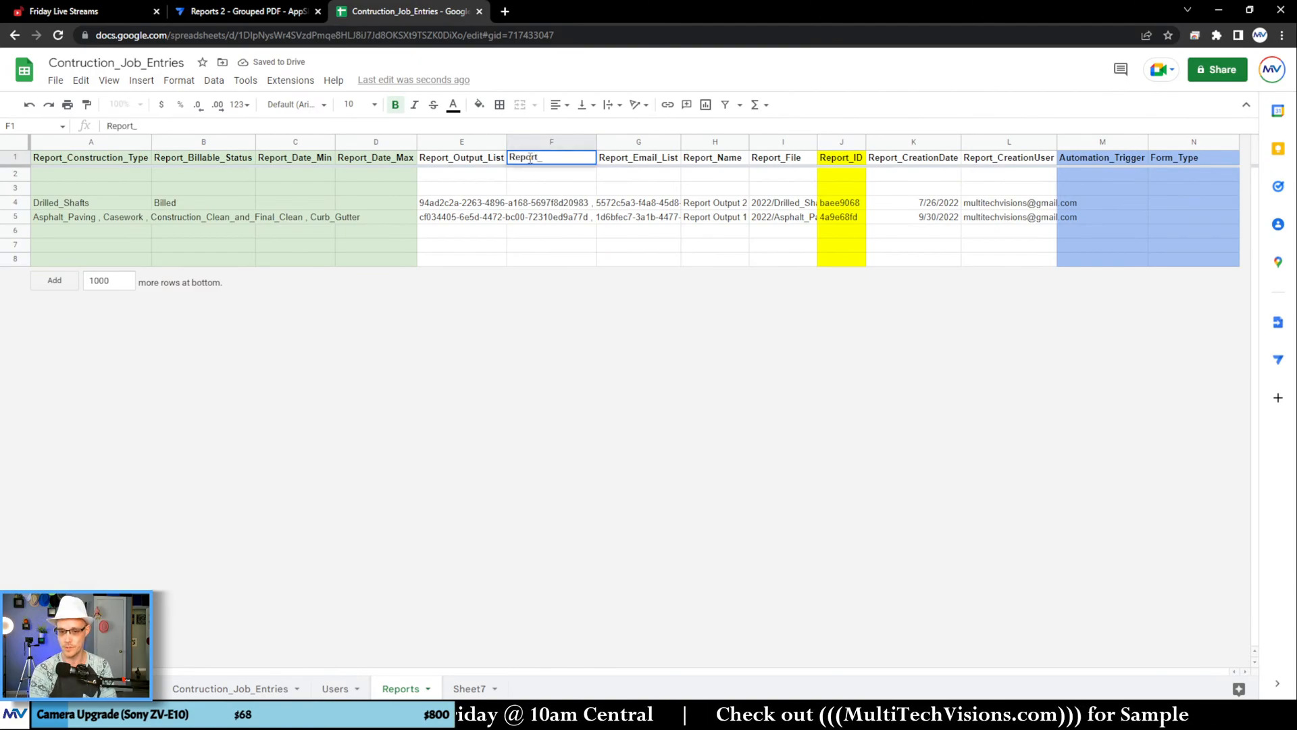
text(Job_Type_Ou)
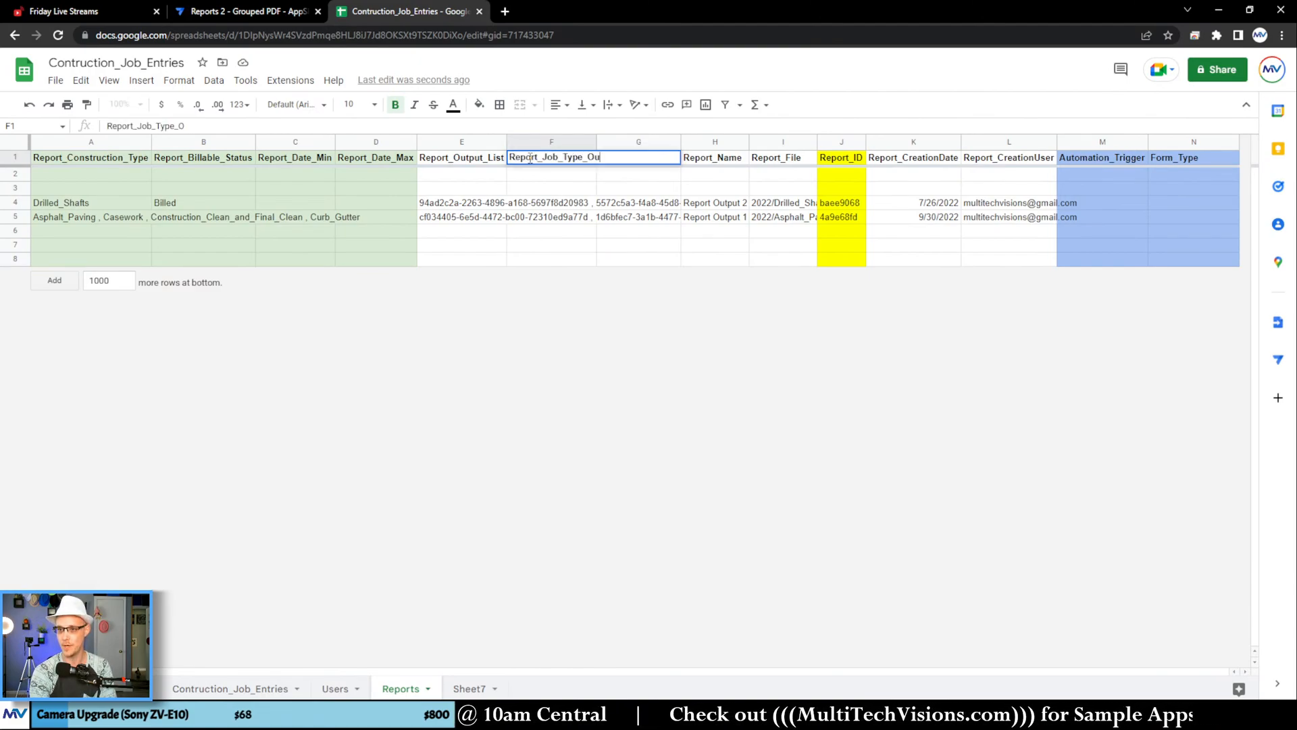
text(tput_List)
key(Return)
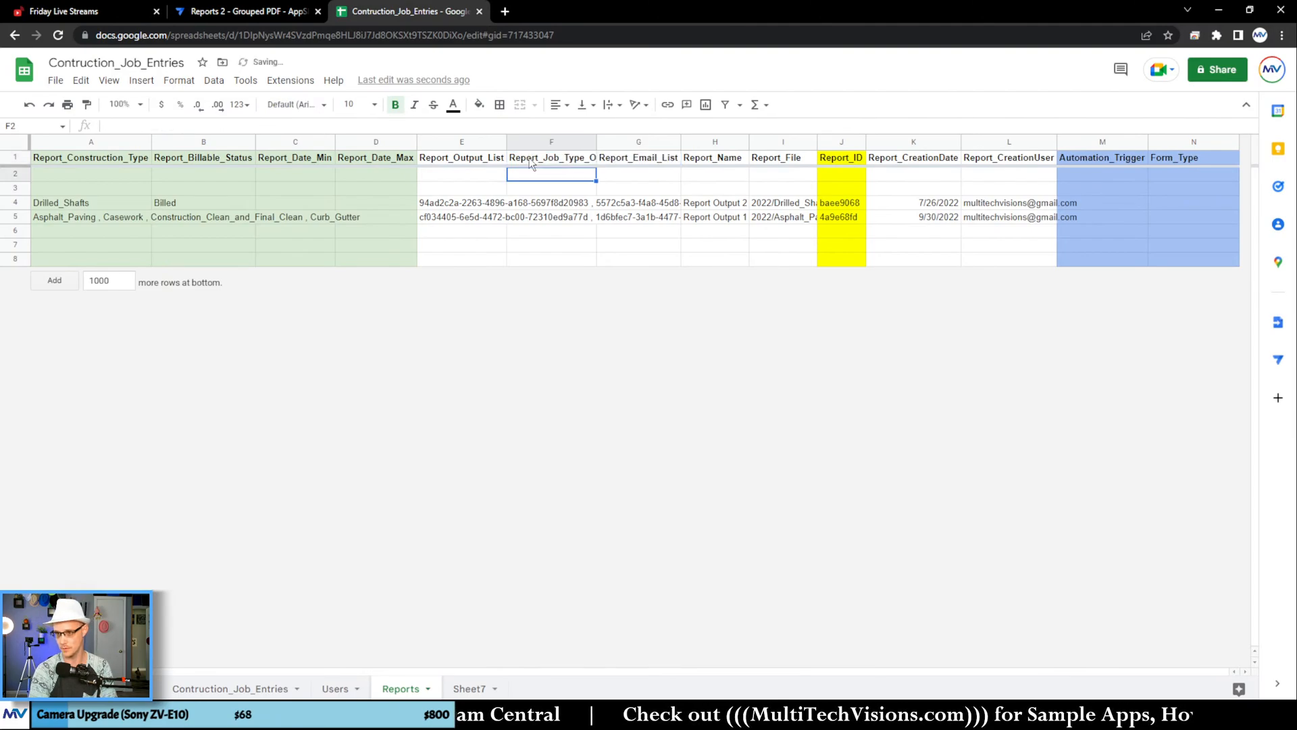
double_click(595, 141)
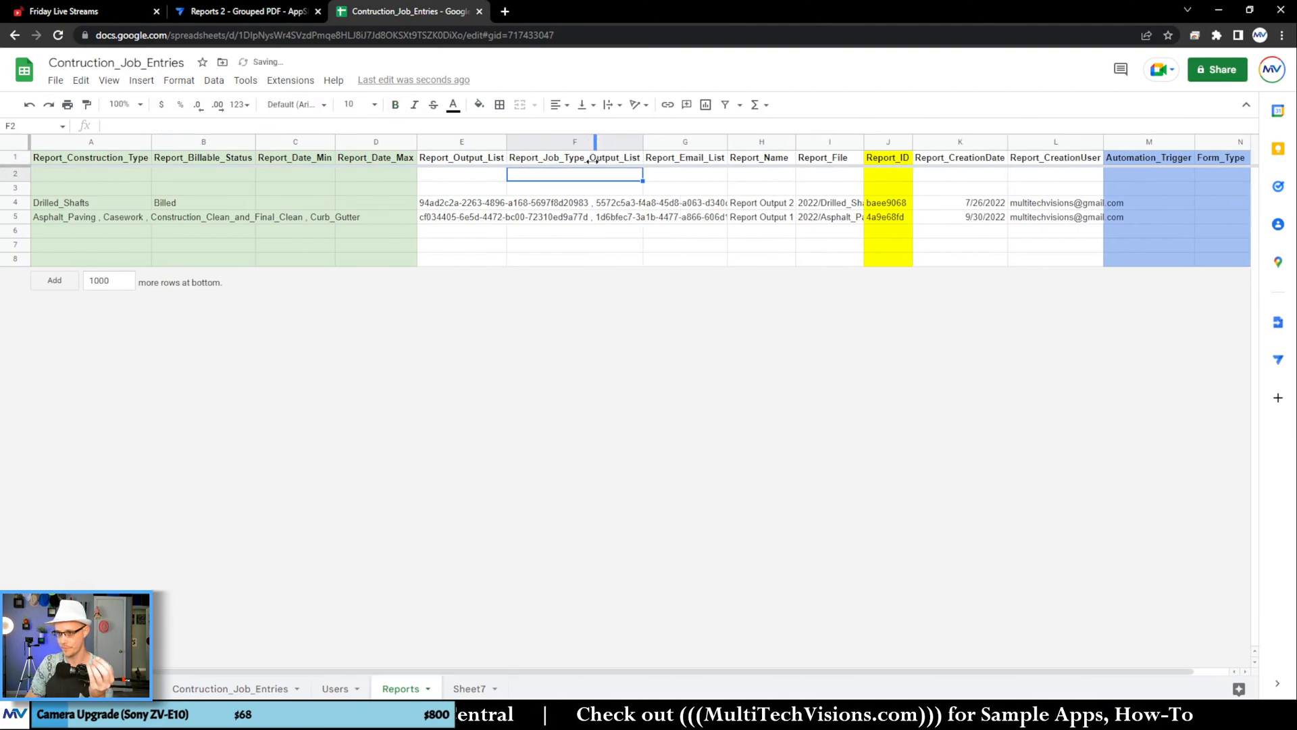
click(574, 204)
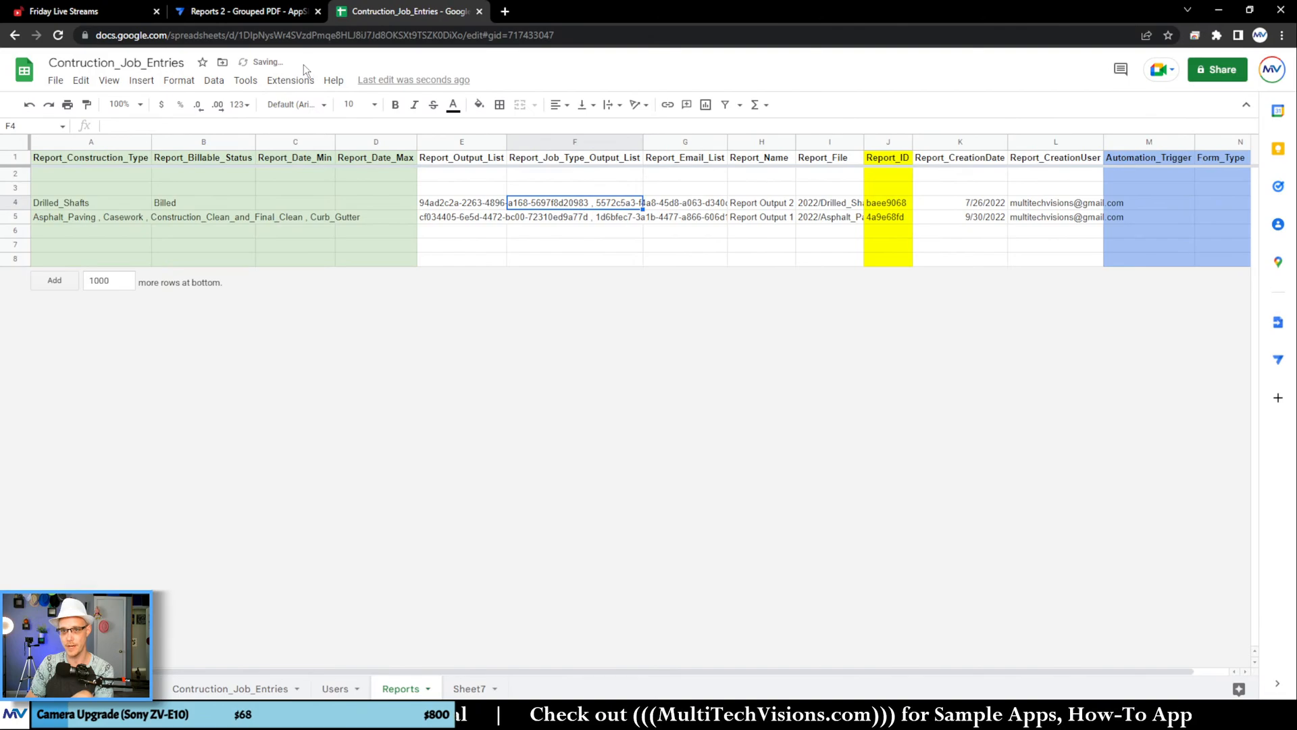
Step: Switch to the AppSheet editor and regenerate the column structure of the Contruction_Job_Entries table
click(262, 12)
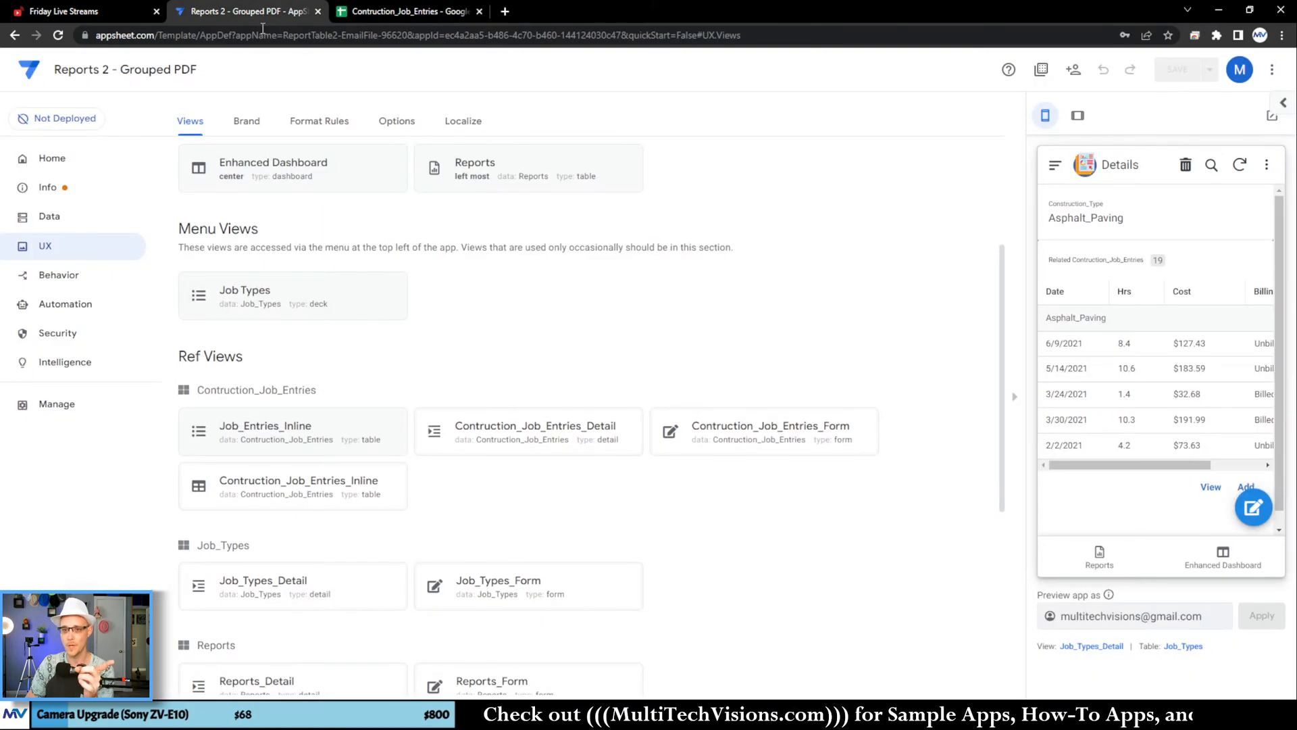
click(87, 217)
click(255, 122)
click(286, 257)
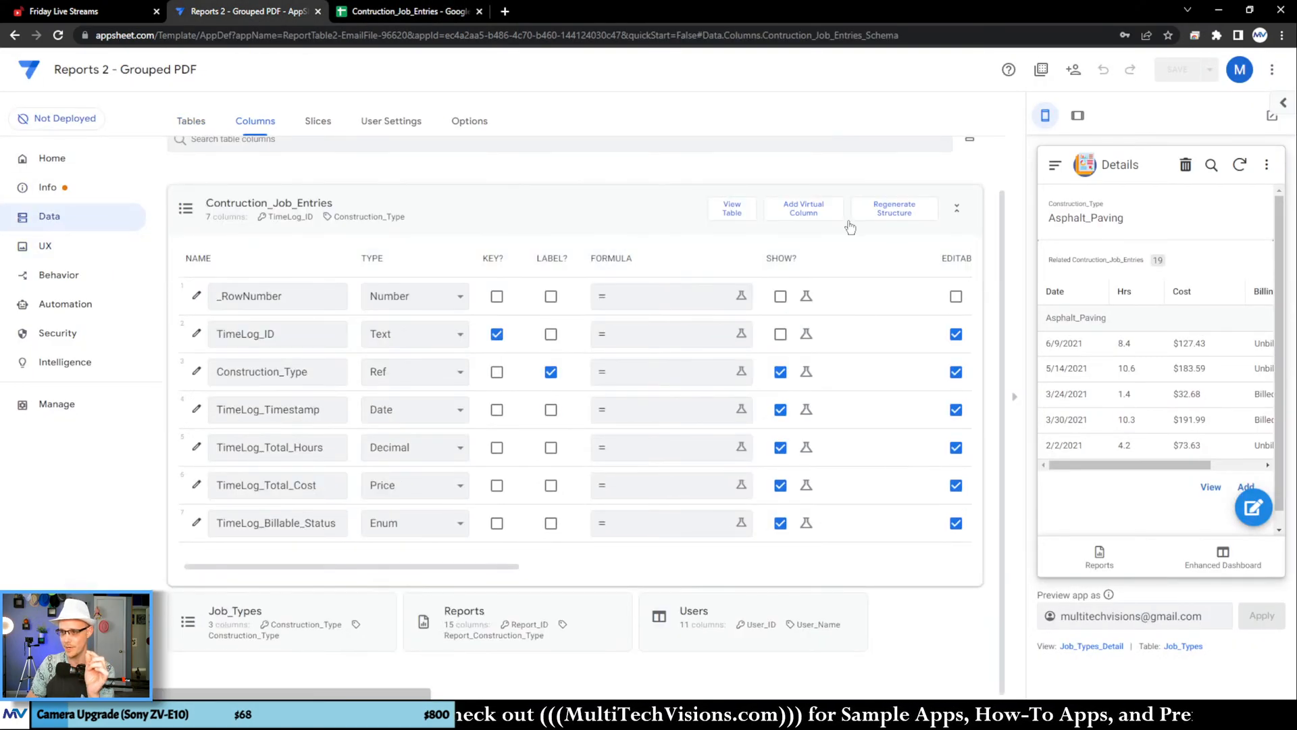
click(894, 208)
click(723, 479)
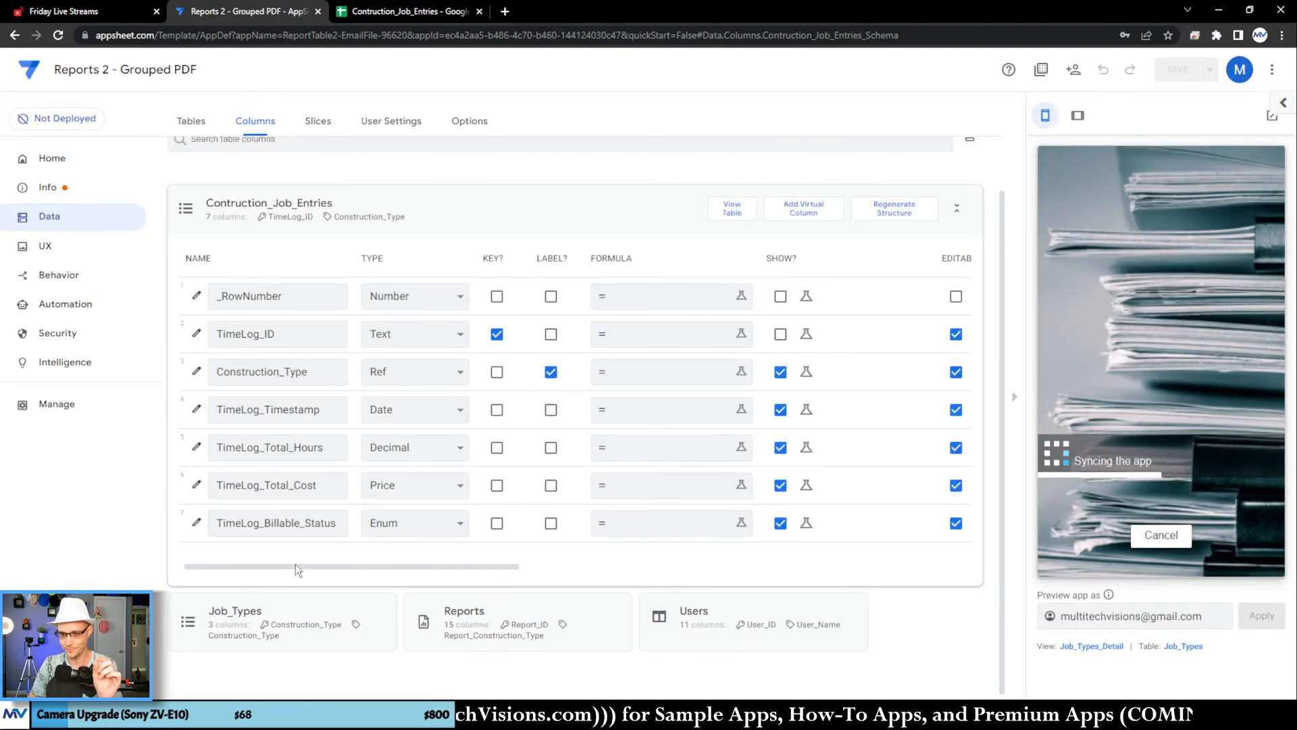
Step: Regenerate the Reports table's column structure to bring in the added spreadsheet column
click(370, 234)
click(710, 281)
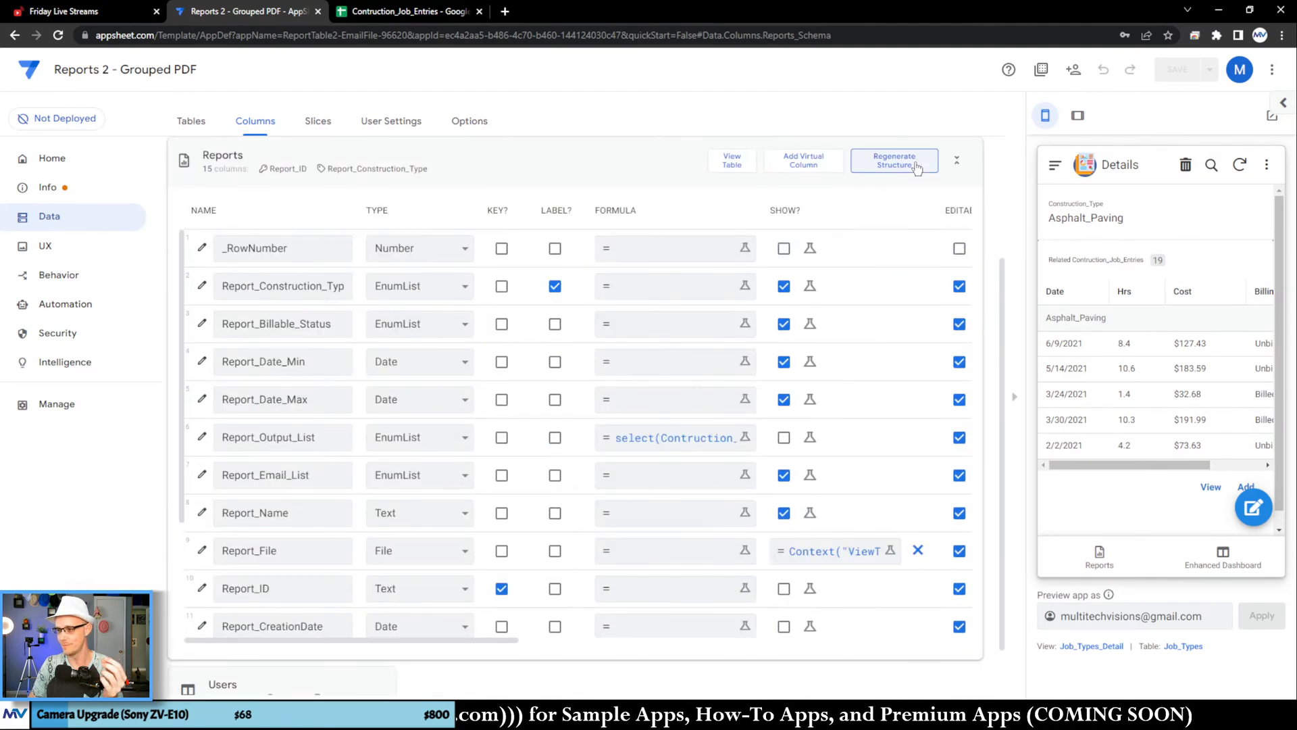
click(917, 169)
click(733, 481)
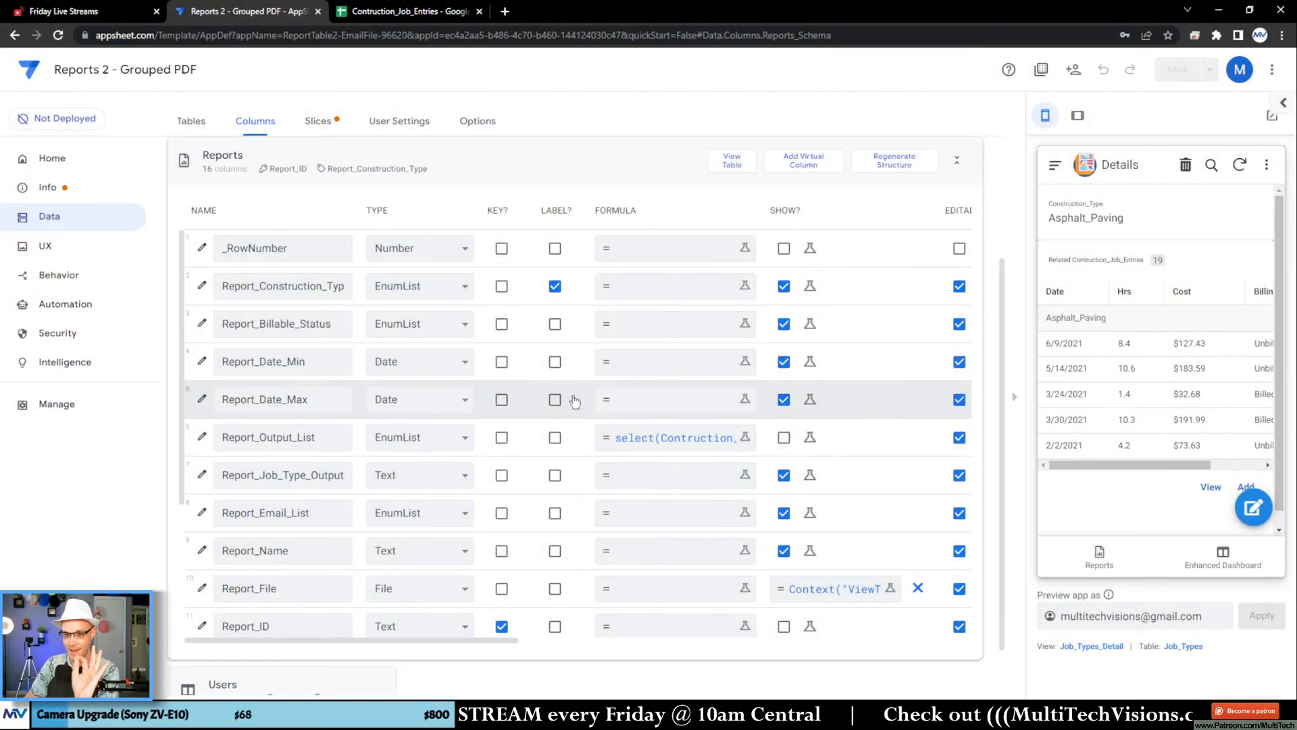
Step: Set the Report_Job_Type_Output_List column to type EnumList with base type Ref and Job_Types as the referenced table
scroll(318, 428, down, 1)
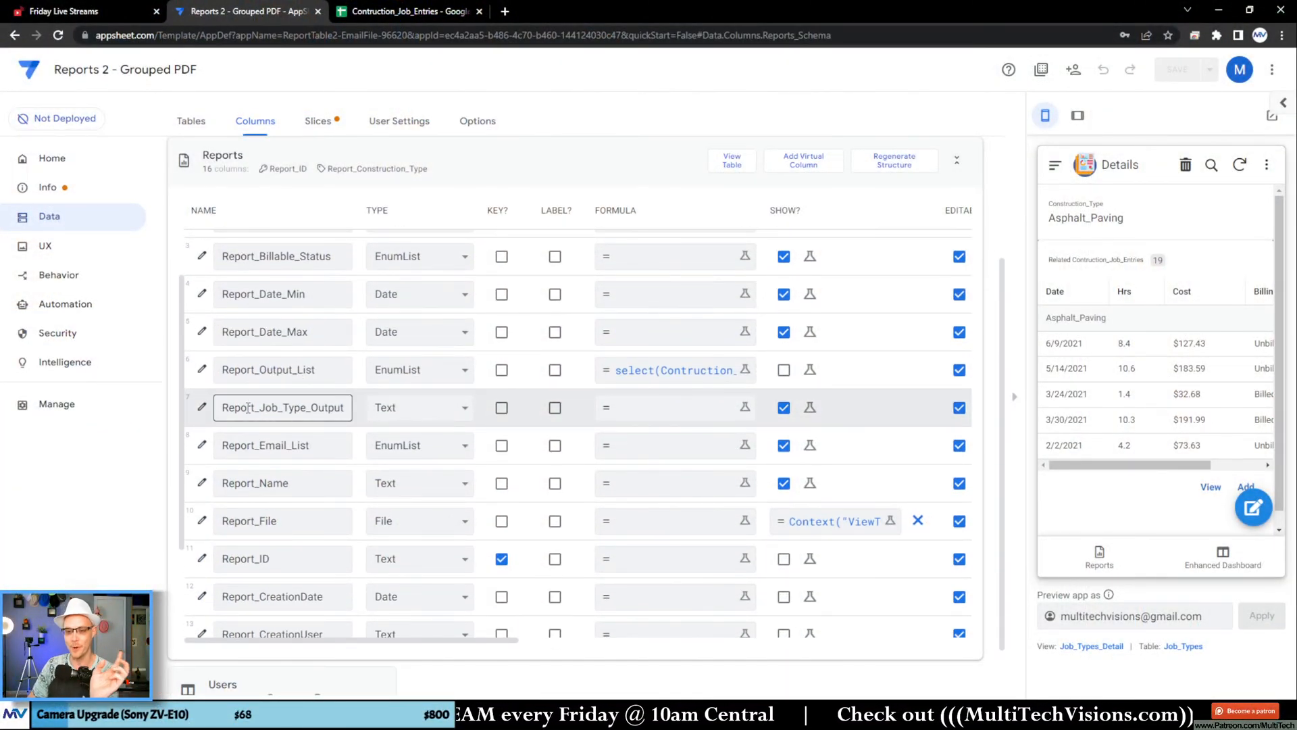
drag(245, 408, 356, 441)
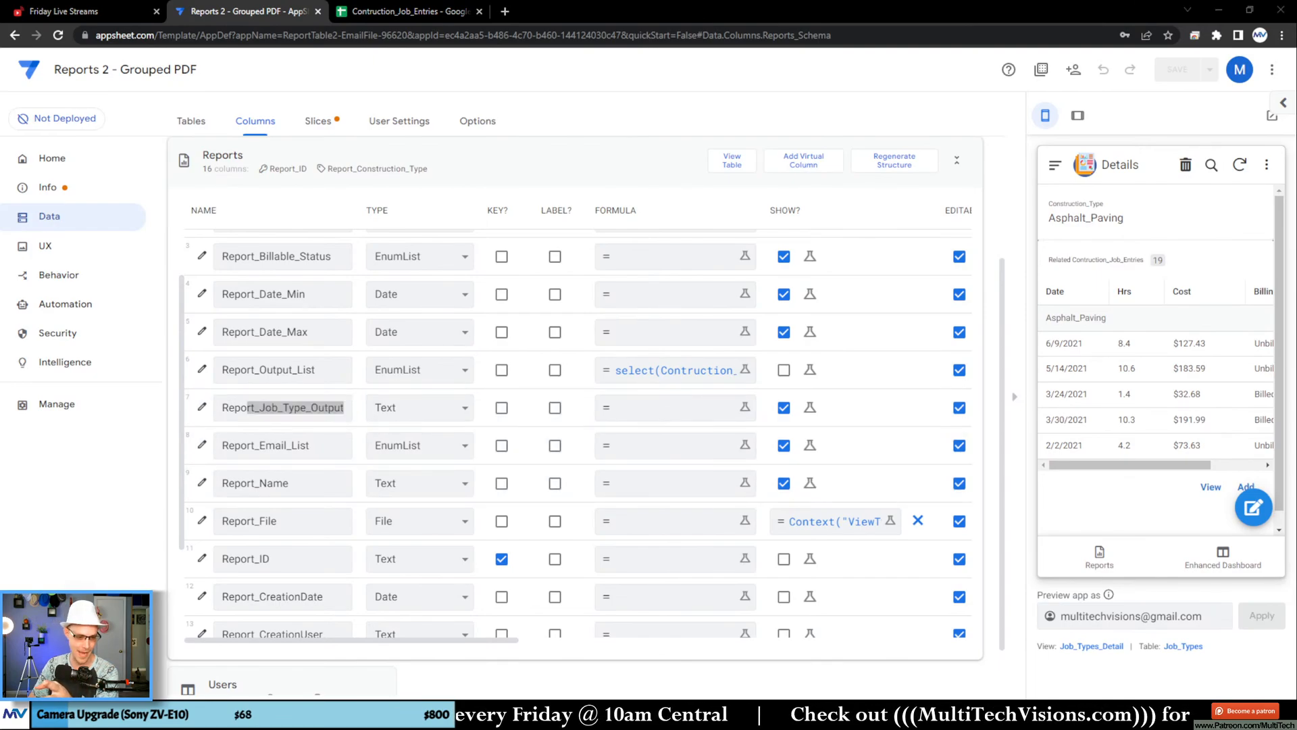
click(278, 408)
click(202, 407)
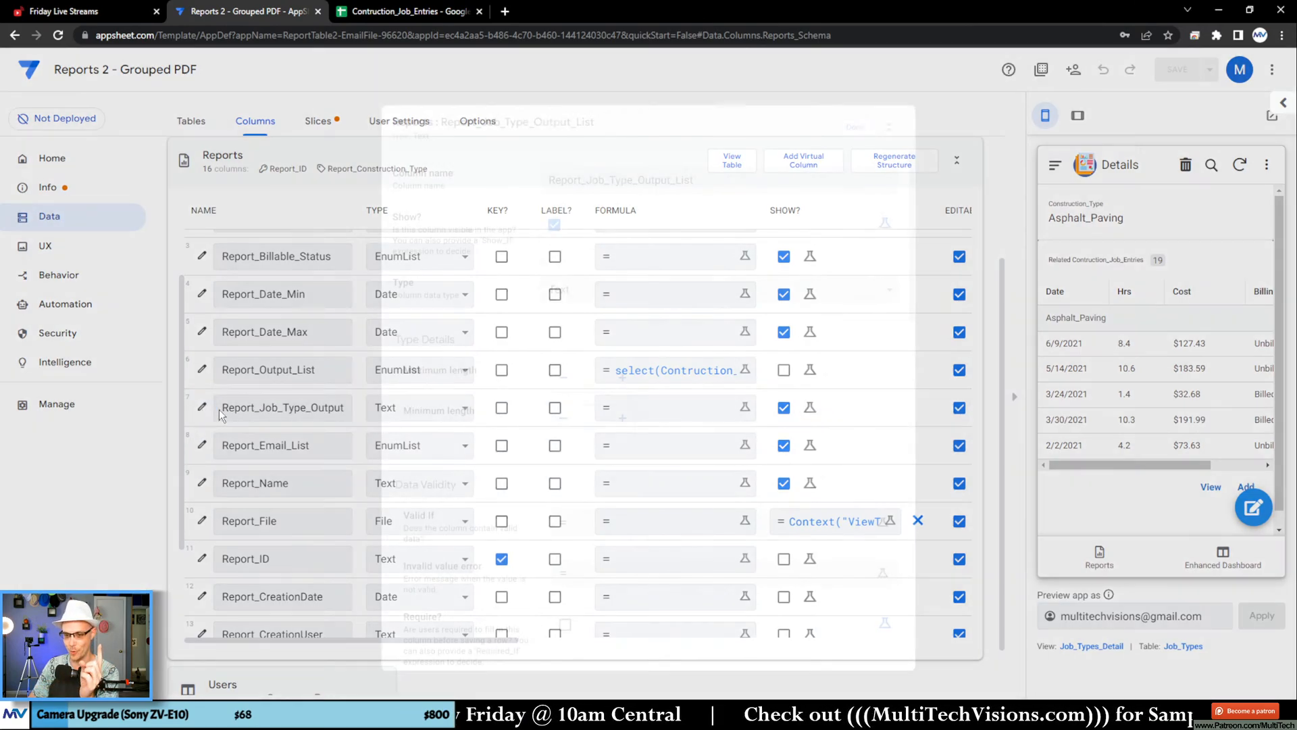
click(595, 291)
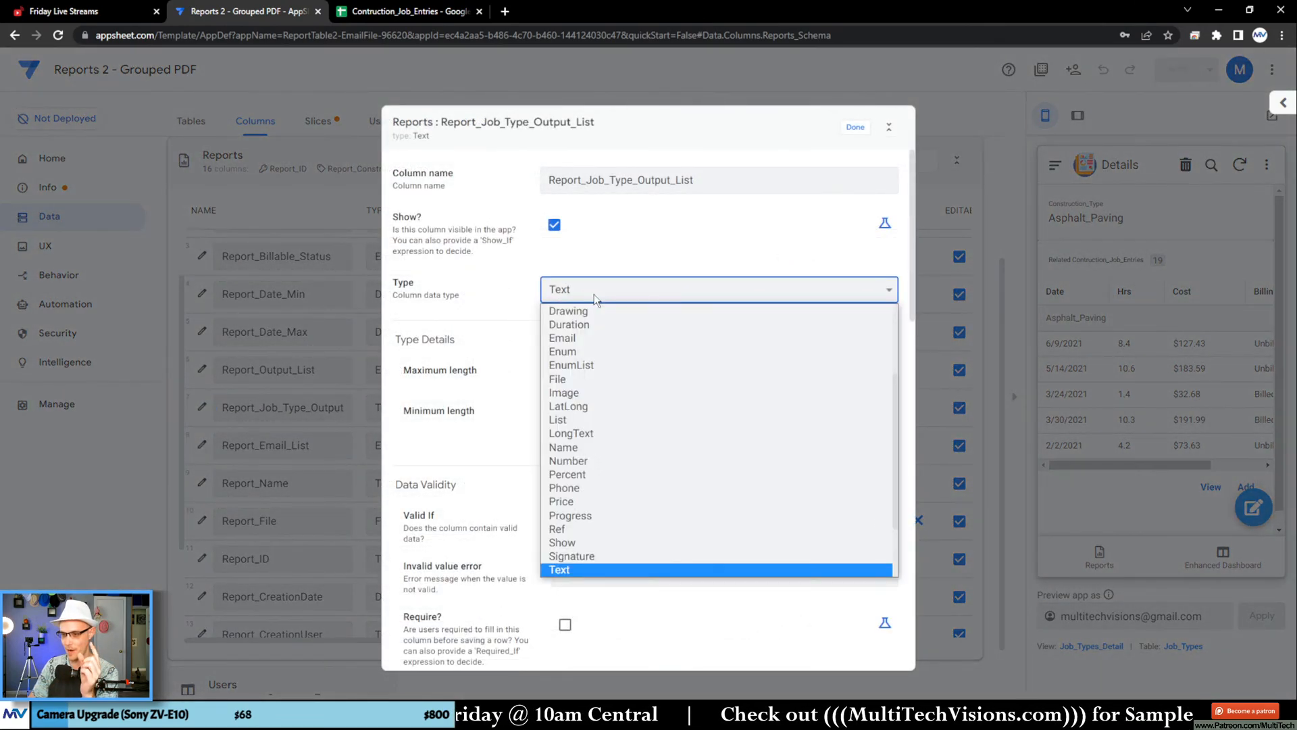
click(610, 364)
click(628, 503)
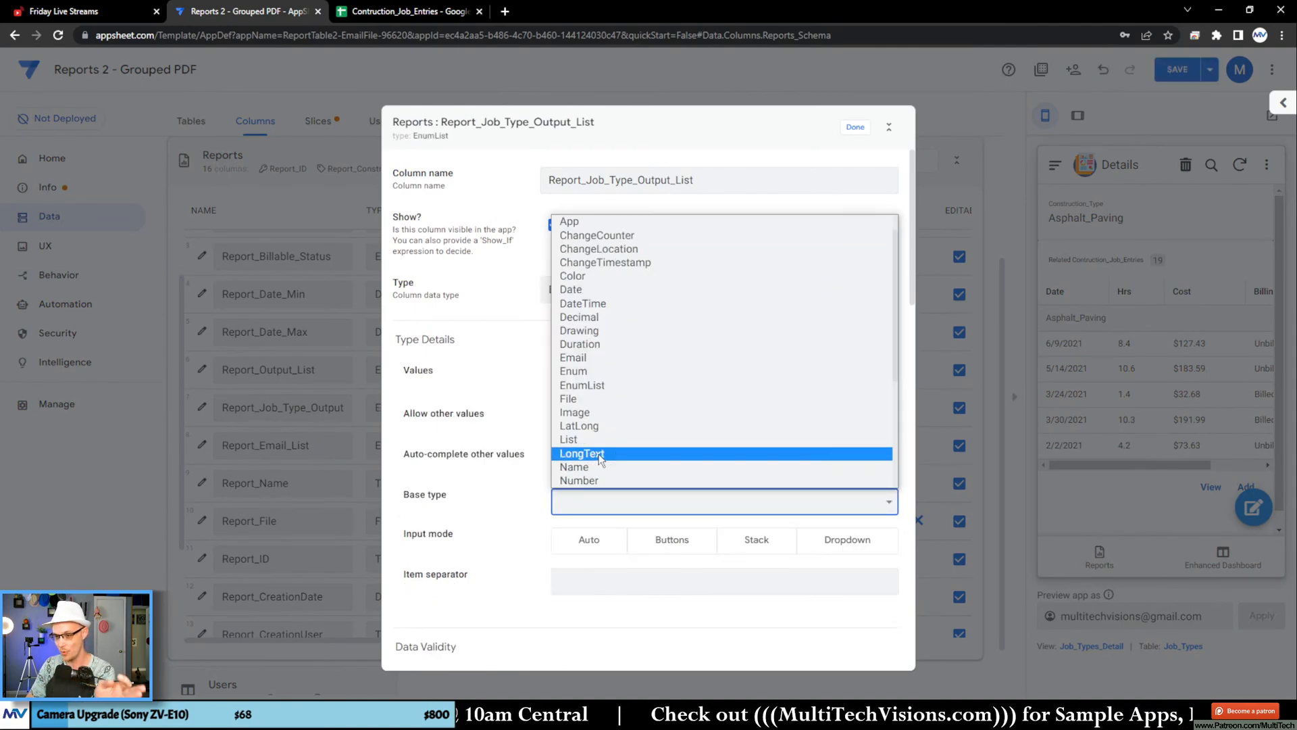
scroll(628, 446, down, 3)
click(608, 368)
scroll(514, 430, down, 2)
click(649, 450)
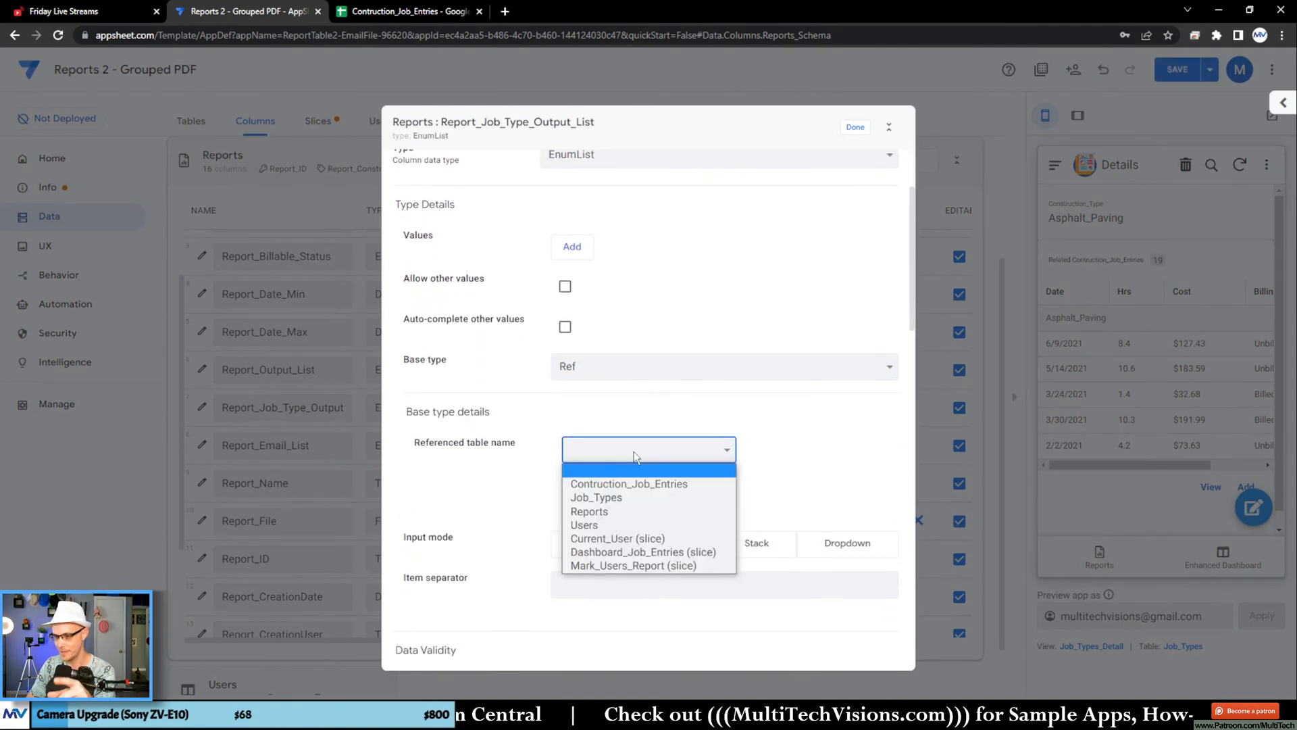
click(608, 498)
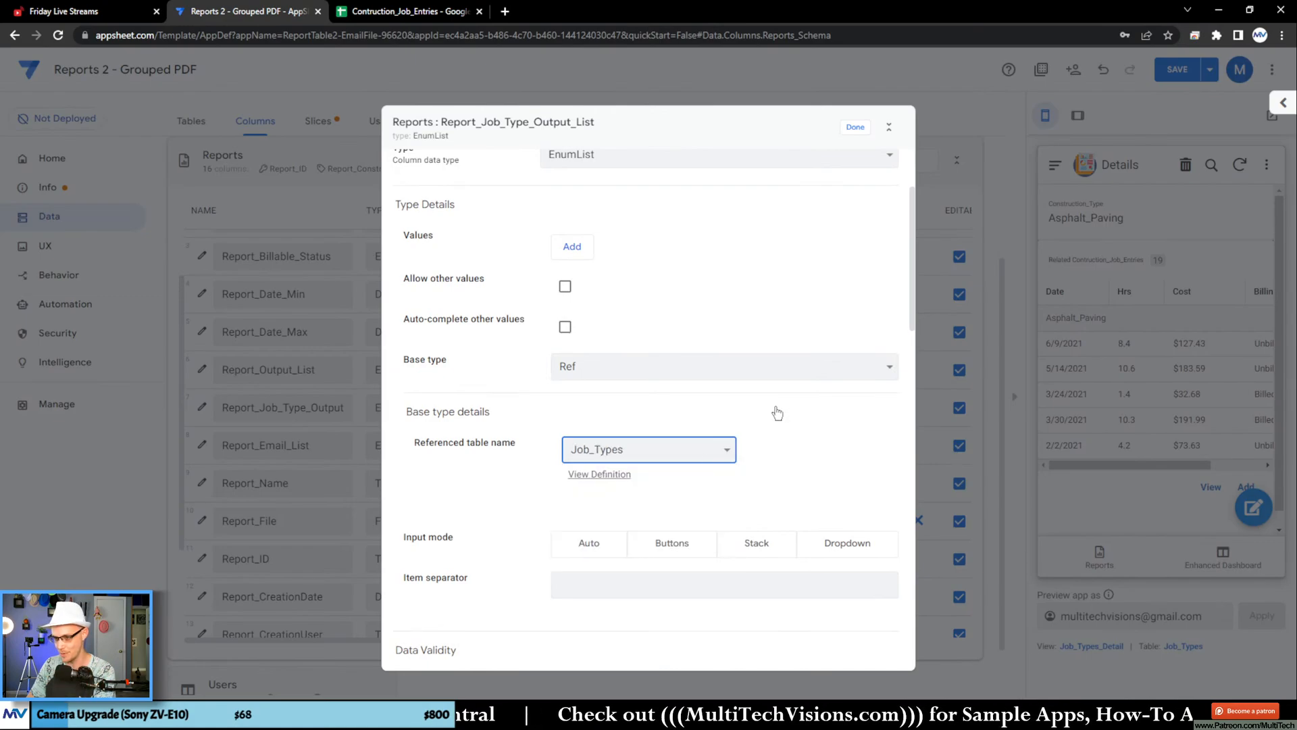
Step: Open the app formula of Report_Job_Type_Output_List and insert the column reference [Report_Output_List]
scroll(777, 413, down, 5)
scroll(552, 298, down, 4)
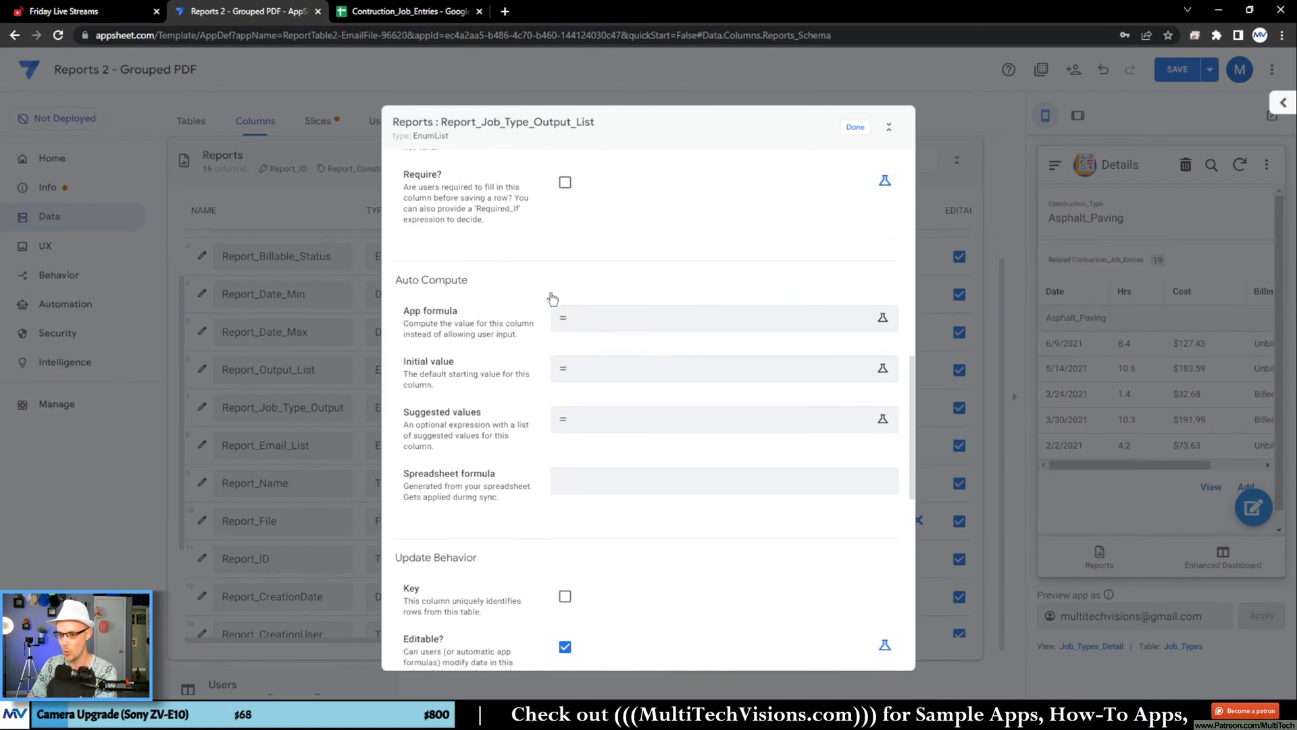
scroll(553, 298, down, 1)
click(602, 255)
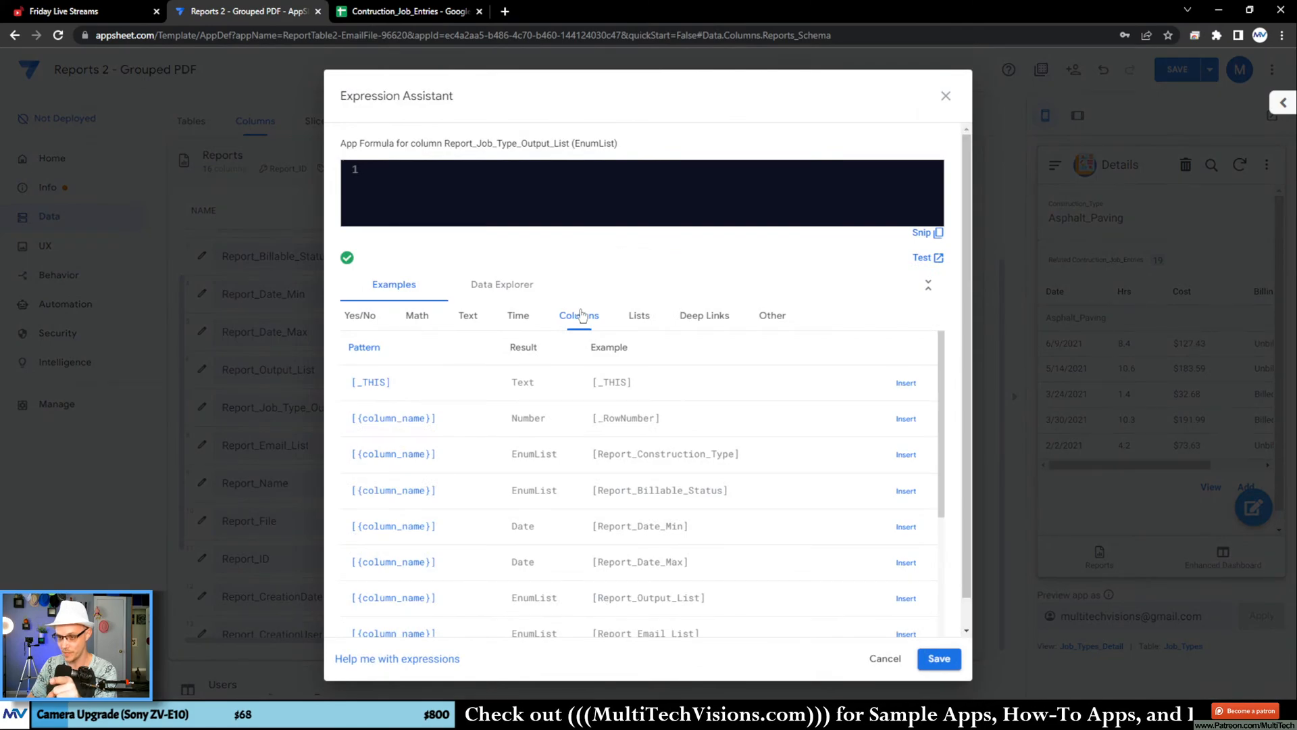
scroll(759, 424, down, 3)
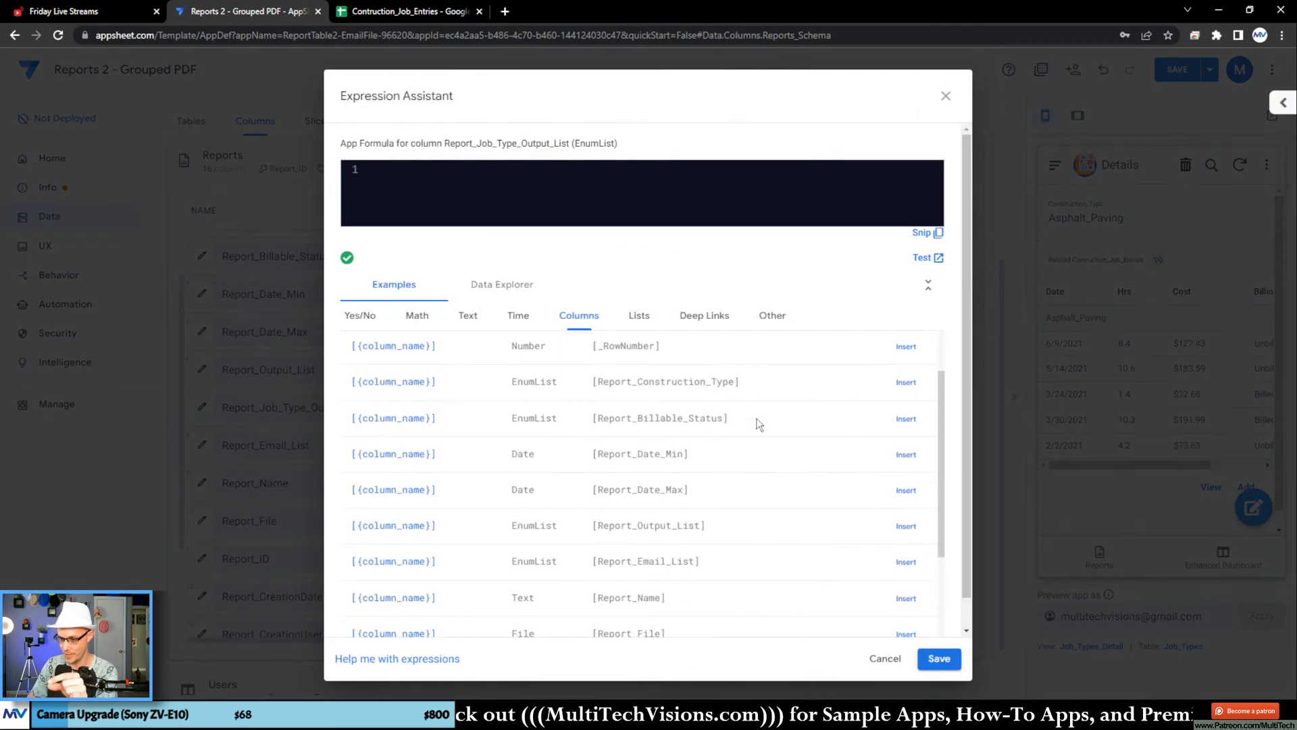
drag(577, 401, 726, 403)
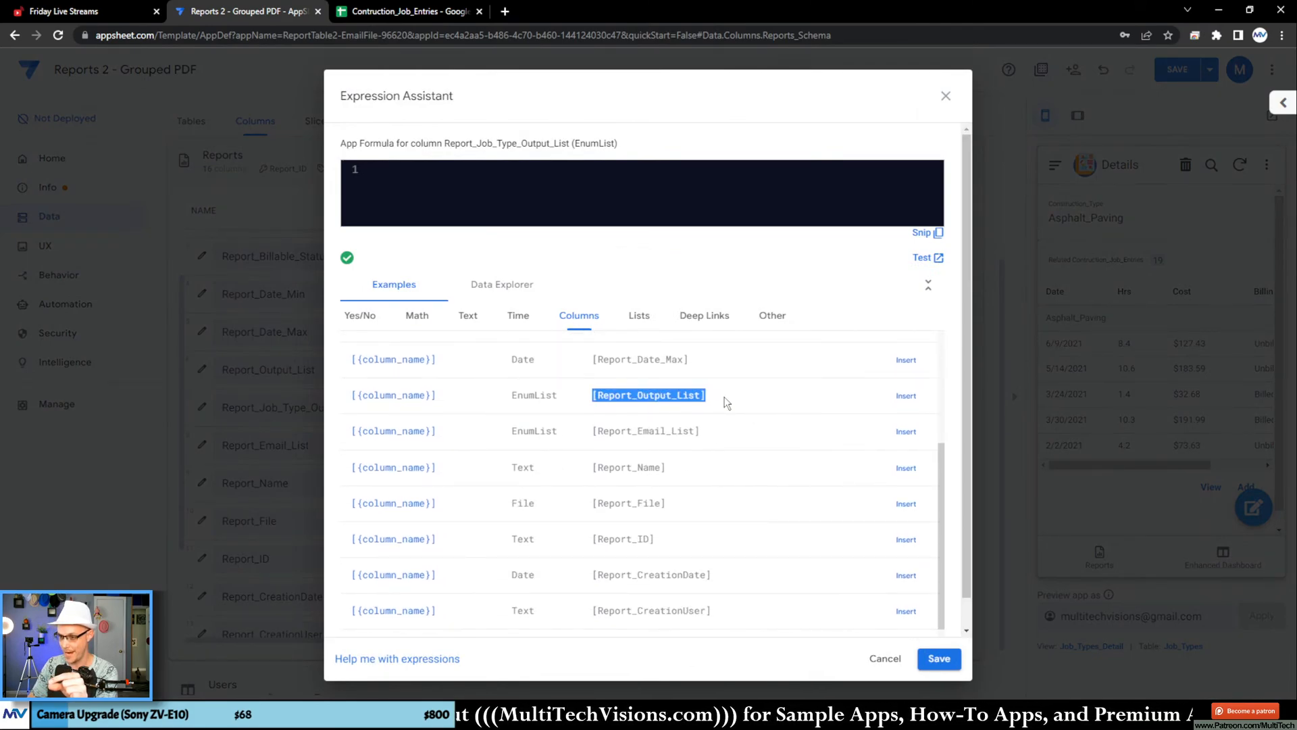
click(908, 395)
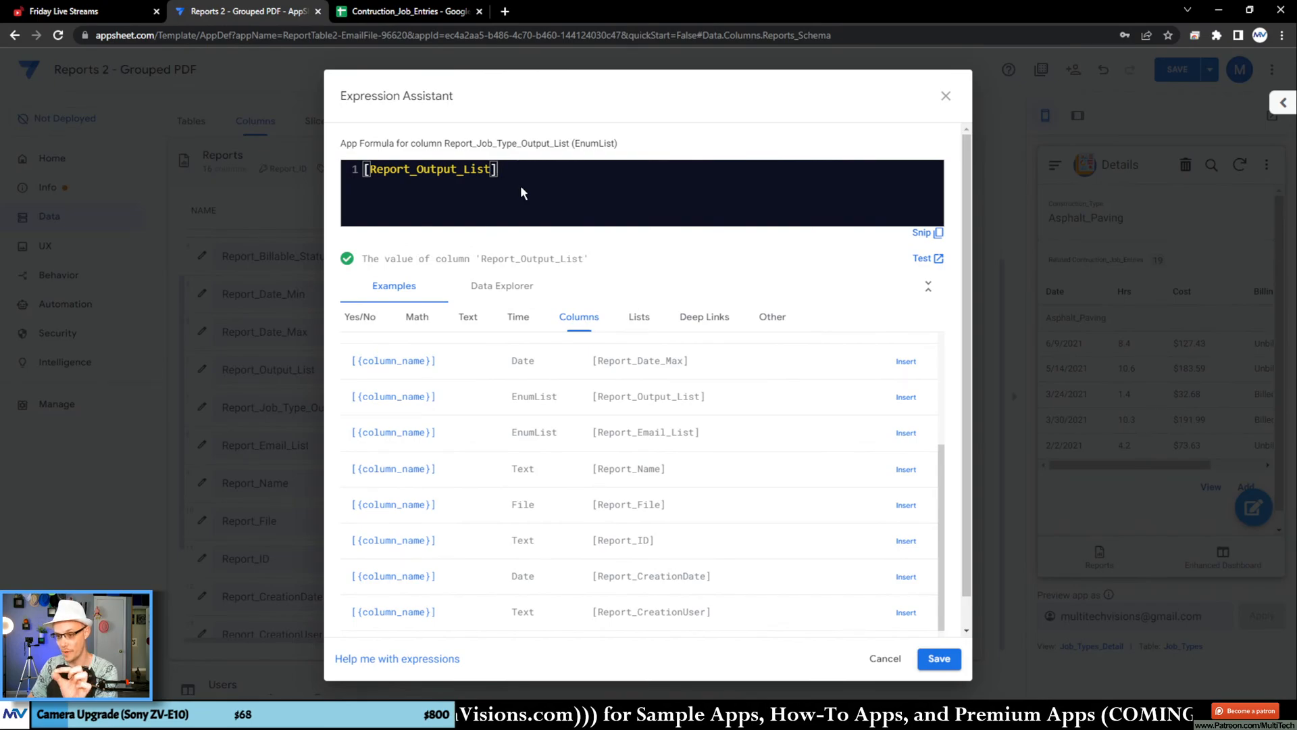
double_click(441, 168)
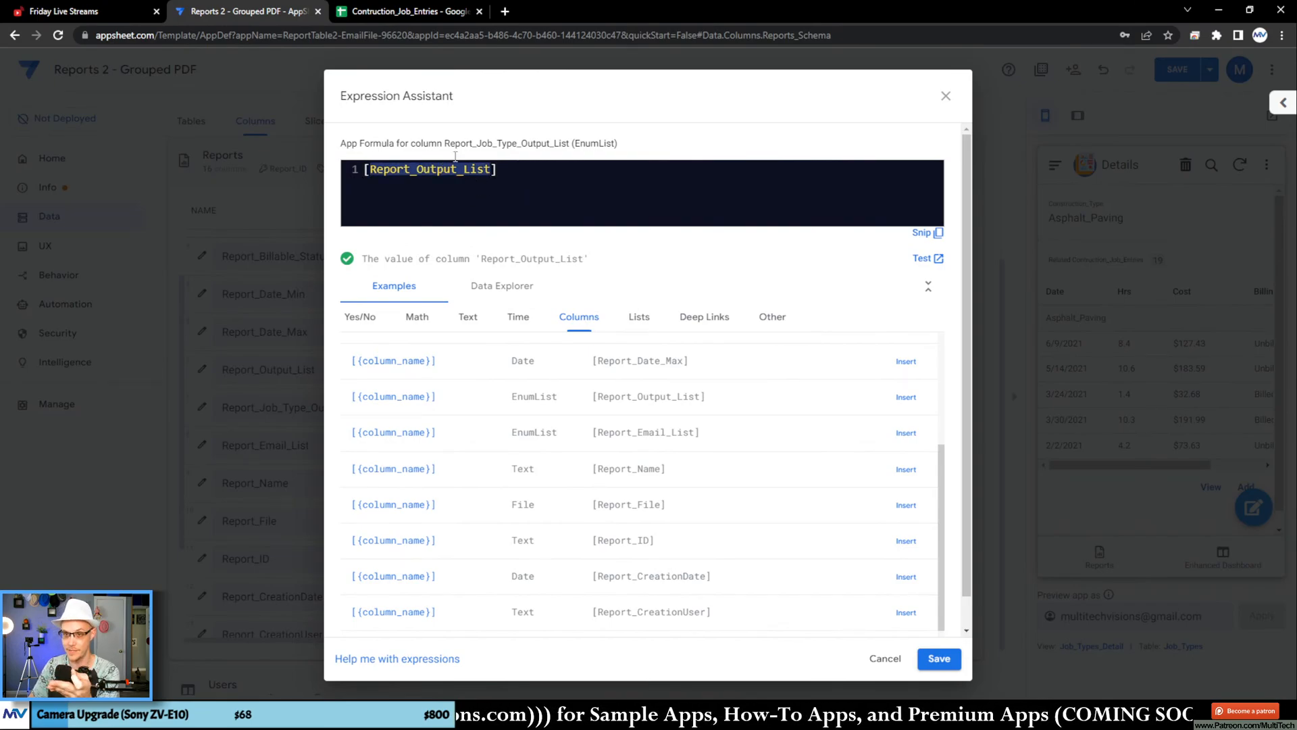
Step: Copy the Construction_Type header from the Contruction_Job_Entries sheet and append it to the formula, giving [Report_Output_List][Construction_Type]
click(403, 14)
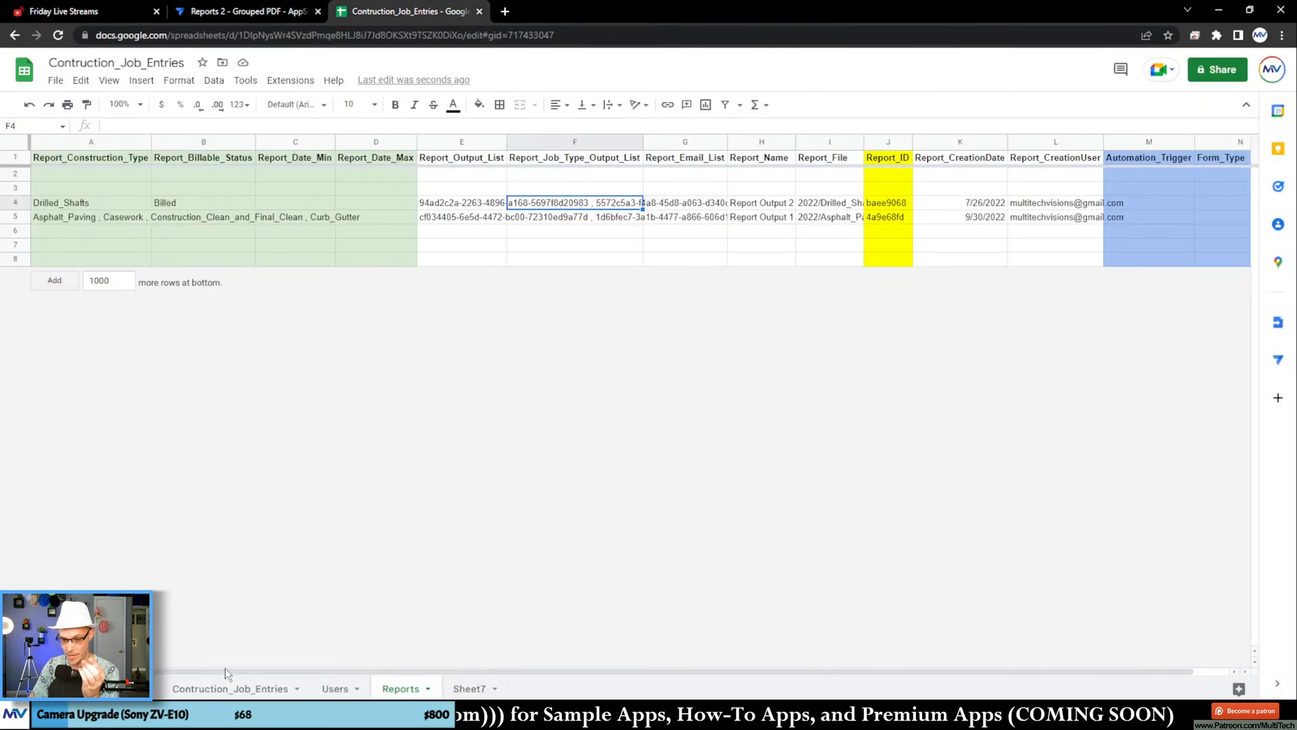
click(255, 689)
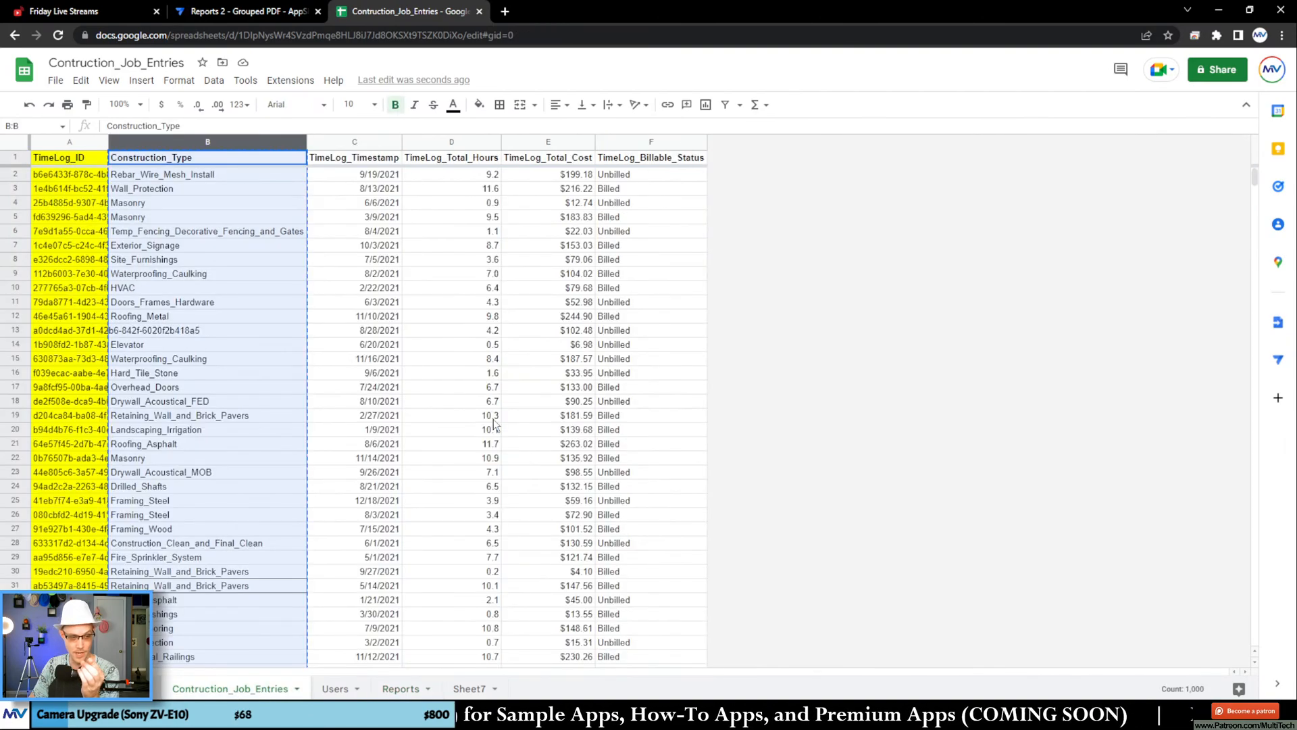
click(456, 302)
click(228, 155)
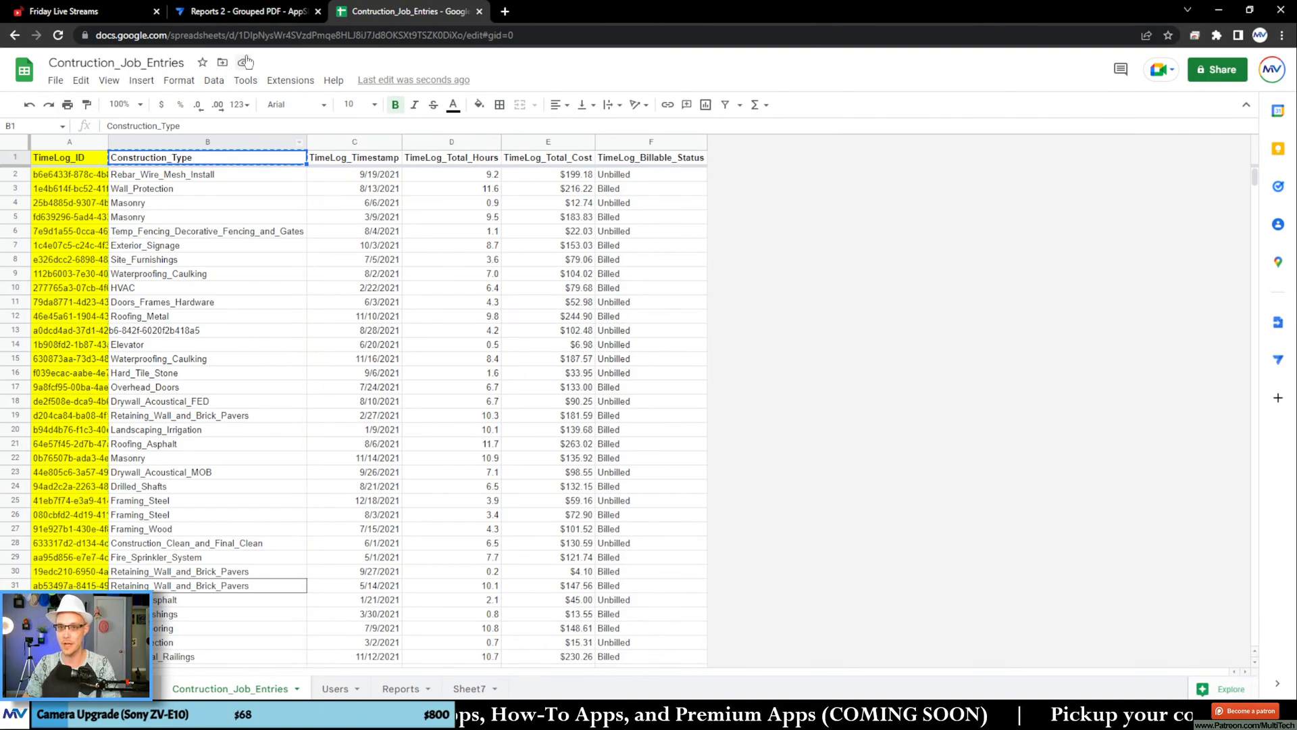
click(265, 13)
click(557, 189)
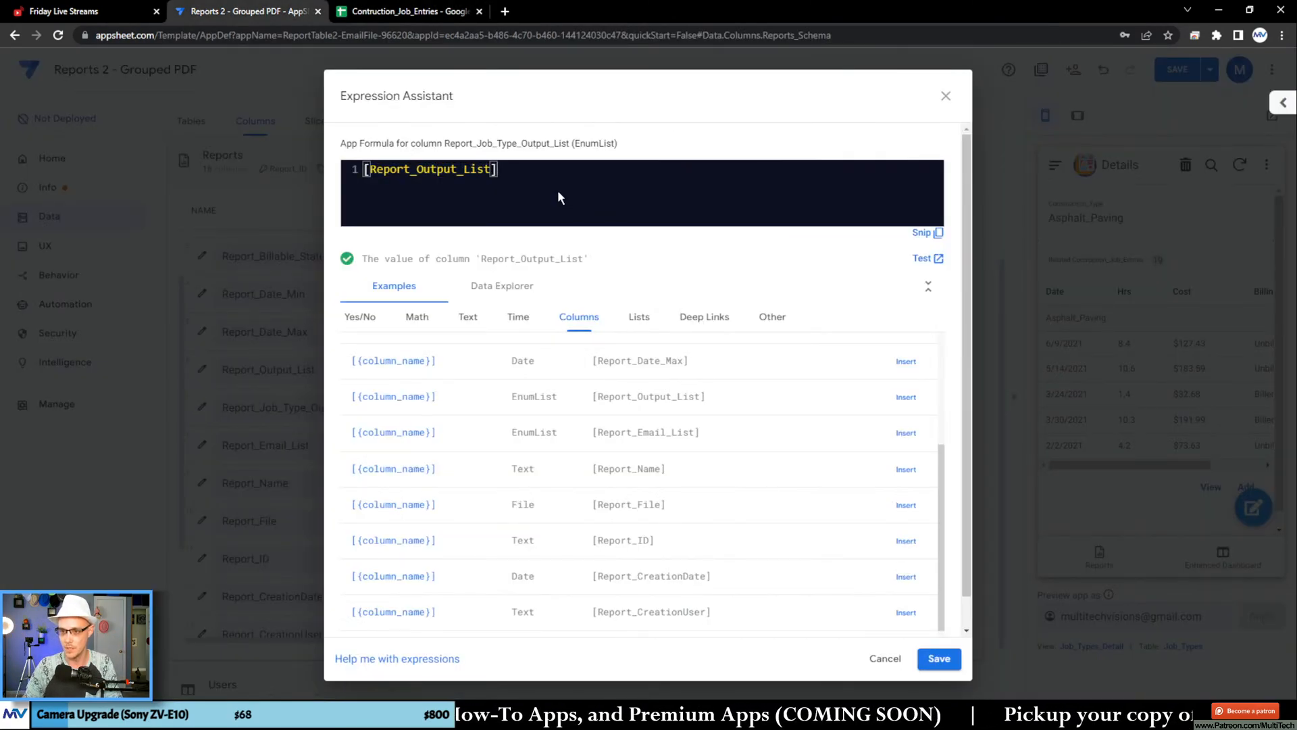
text([)
text(Construction_Type)
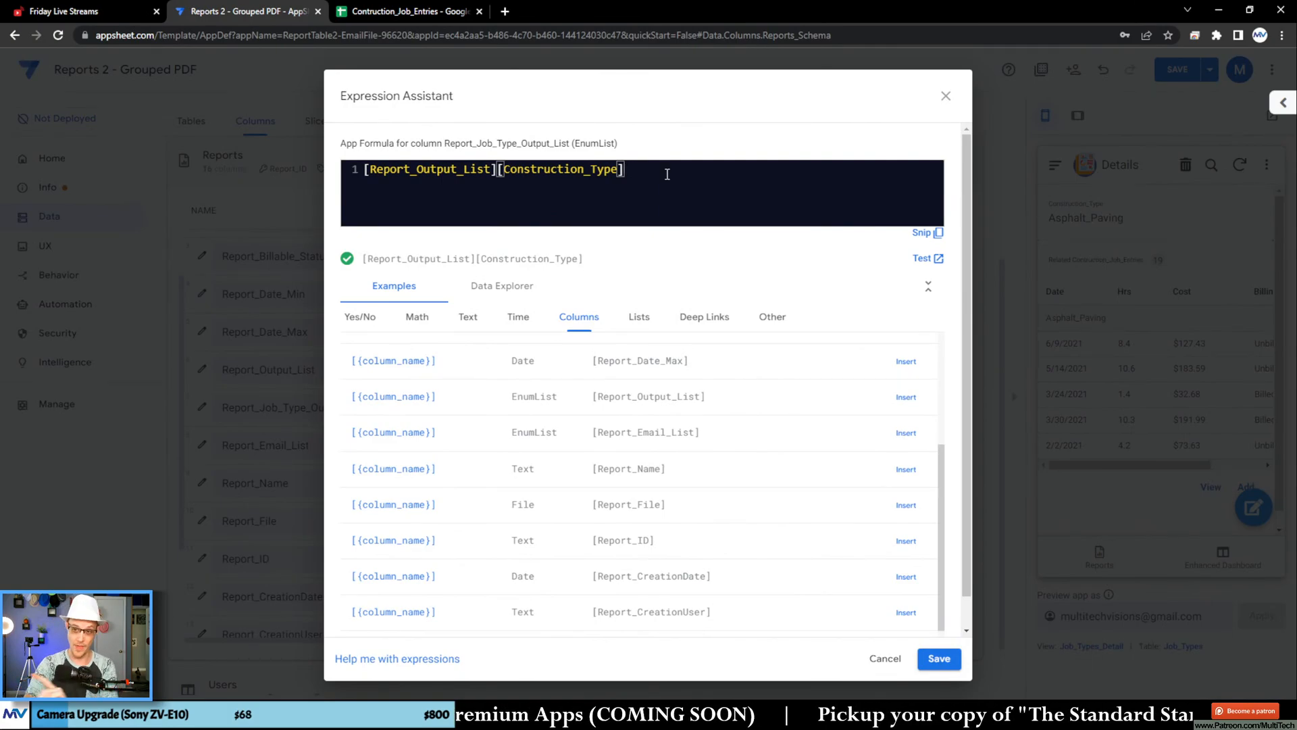
Step: Test the [Report_Output_List][Construction_Type] expression and compare its output with the Construction_Type values in the spreadsheet
click(925, 259)
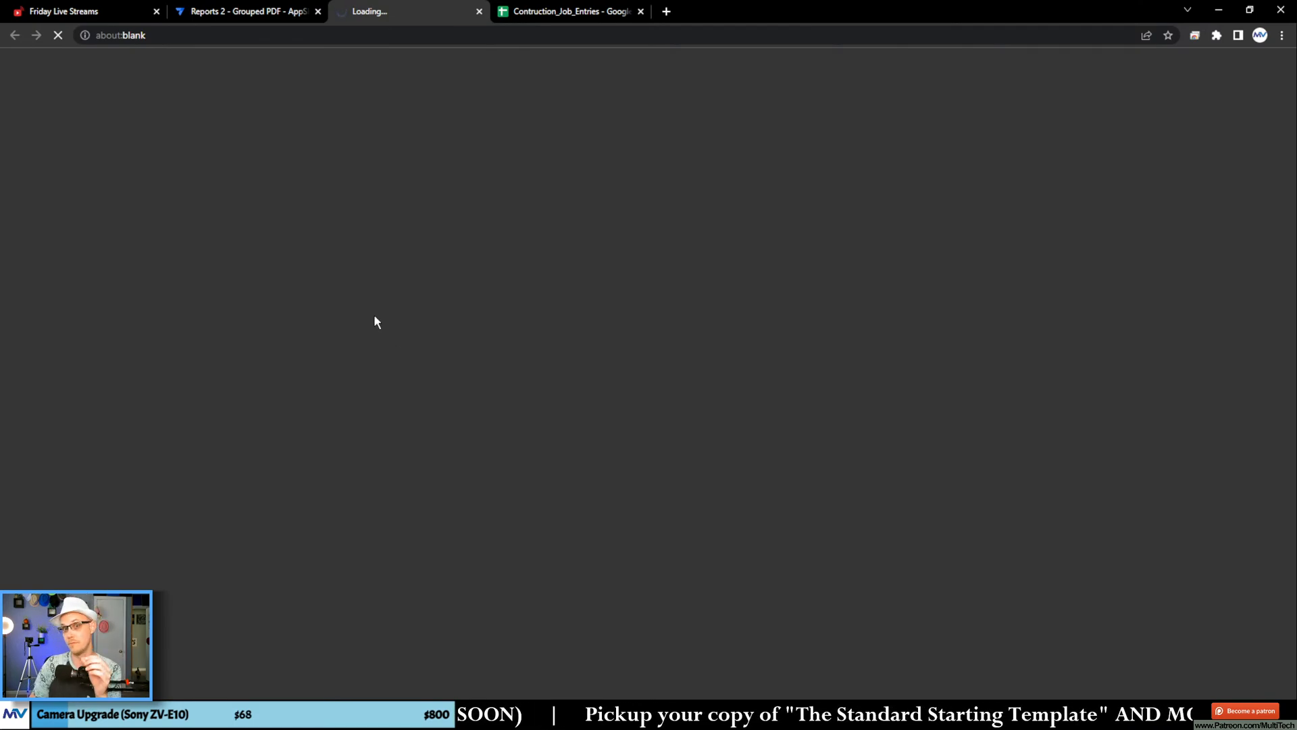
click(553, 17)
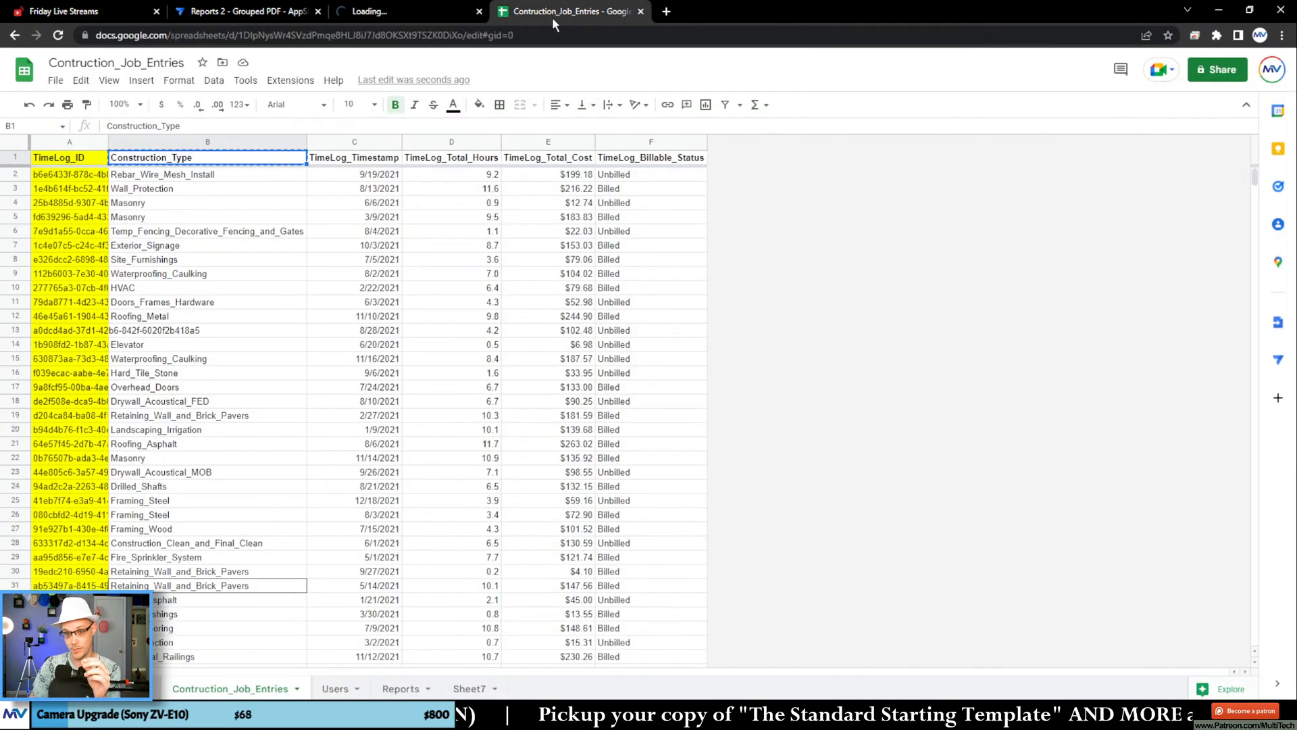
drag(154, 201, 202, 217)
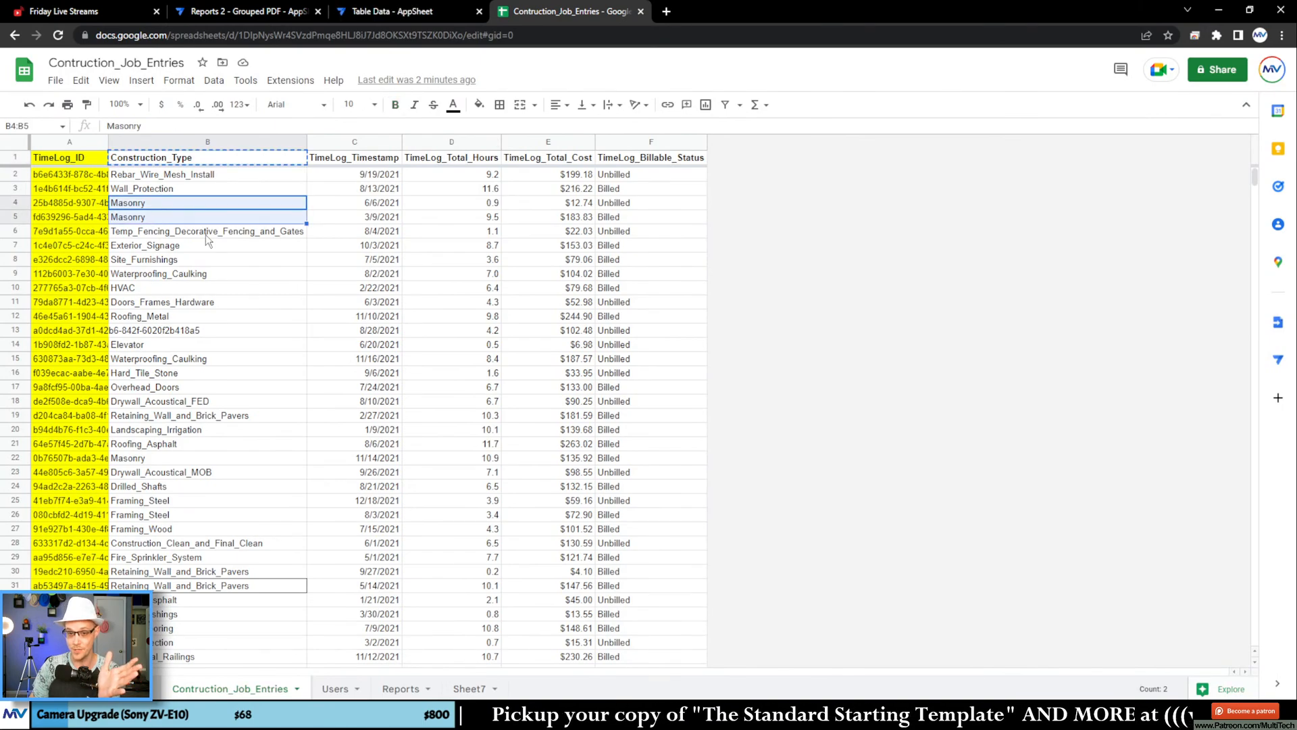
click(367, 14)
scroll(338, 424, down, 4)
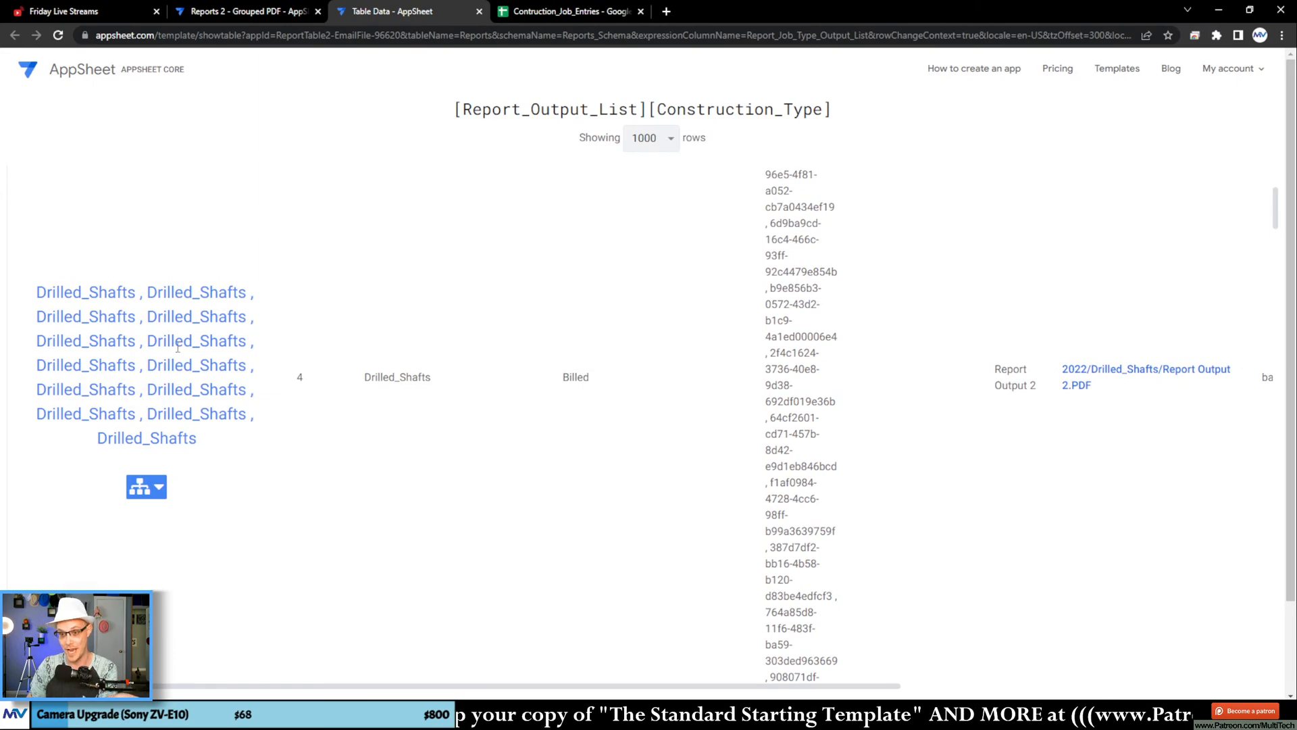
Step: Examine the construction type lists in the remaining rows of the [Report_Output_List][Construction_Type] test output
scroll(179, 349, down, 15)
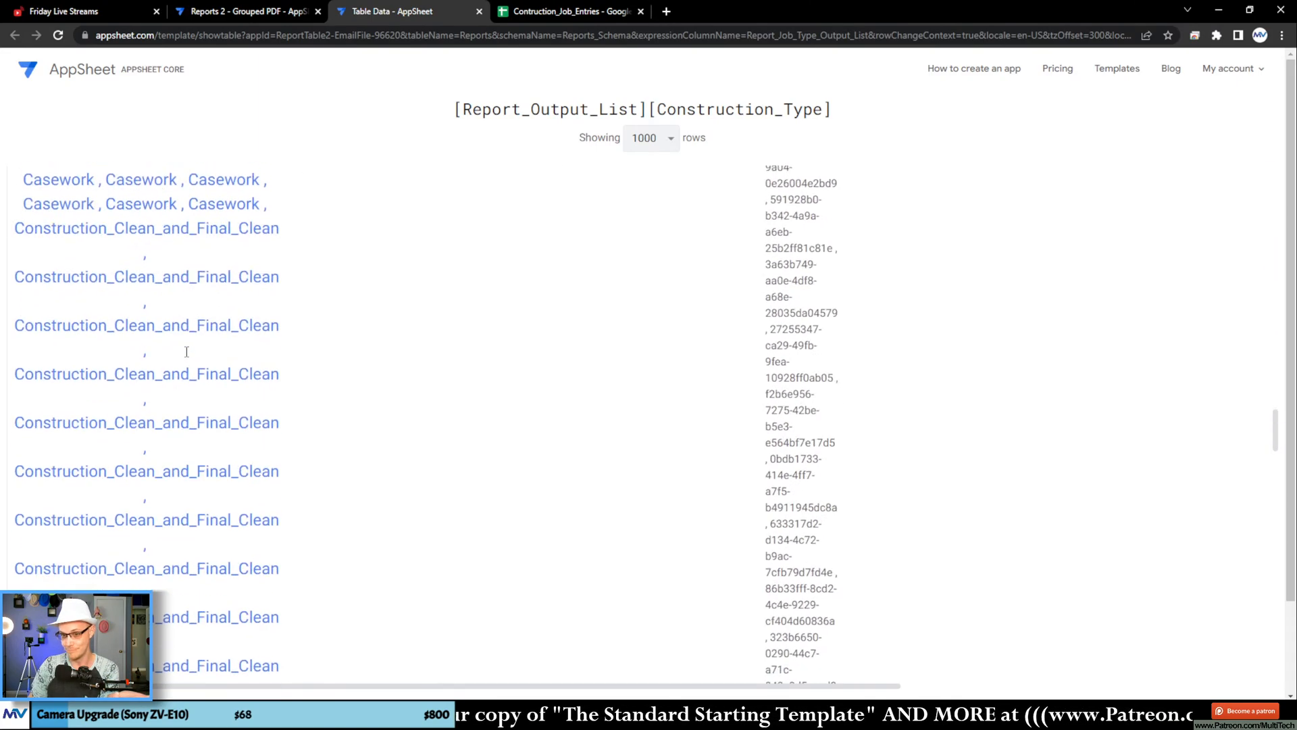
scroll(186, 352, down, 3)
scroll(186, 352, up, 8)
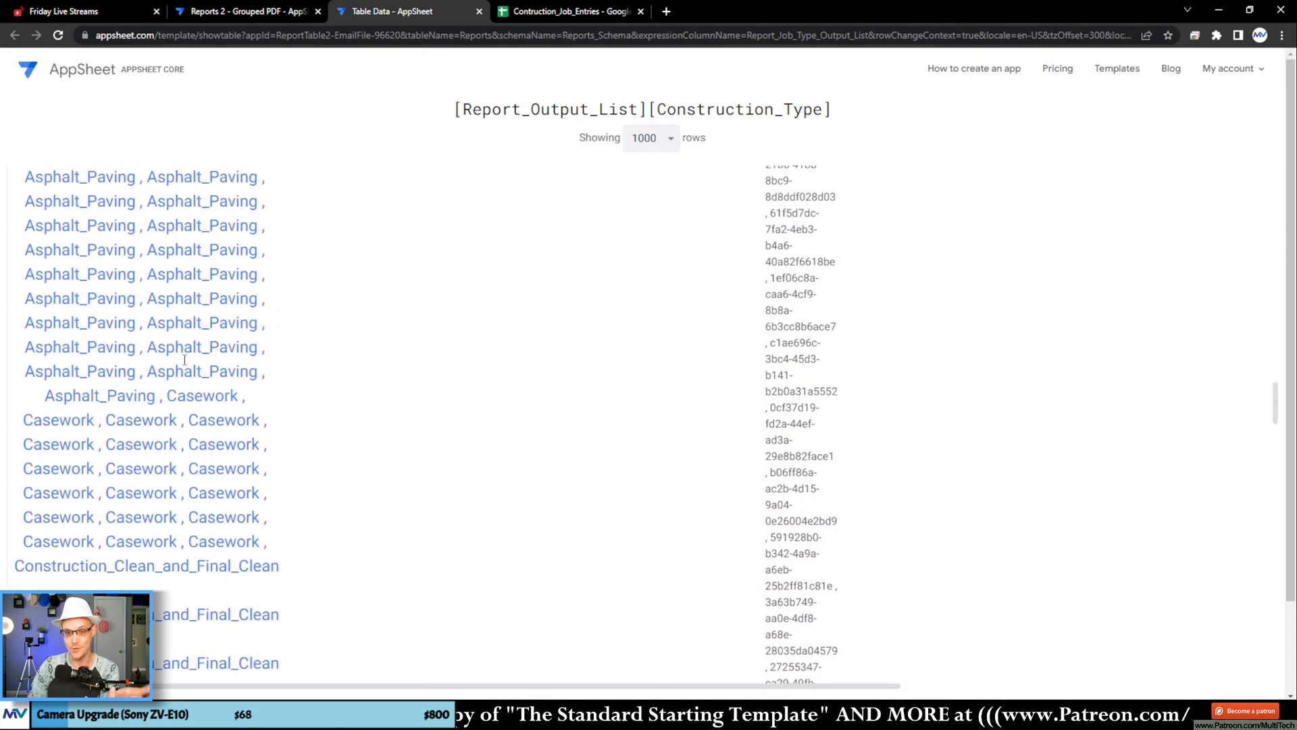
Step: Wrap the Report_Job_Type_Output_List formula so it reads Sort(Unique([Report_Output_List][Construction_Type]))
click(284, 11)
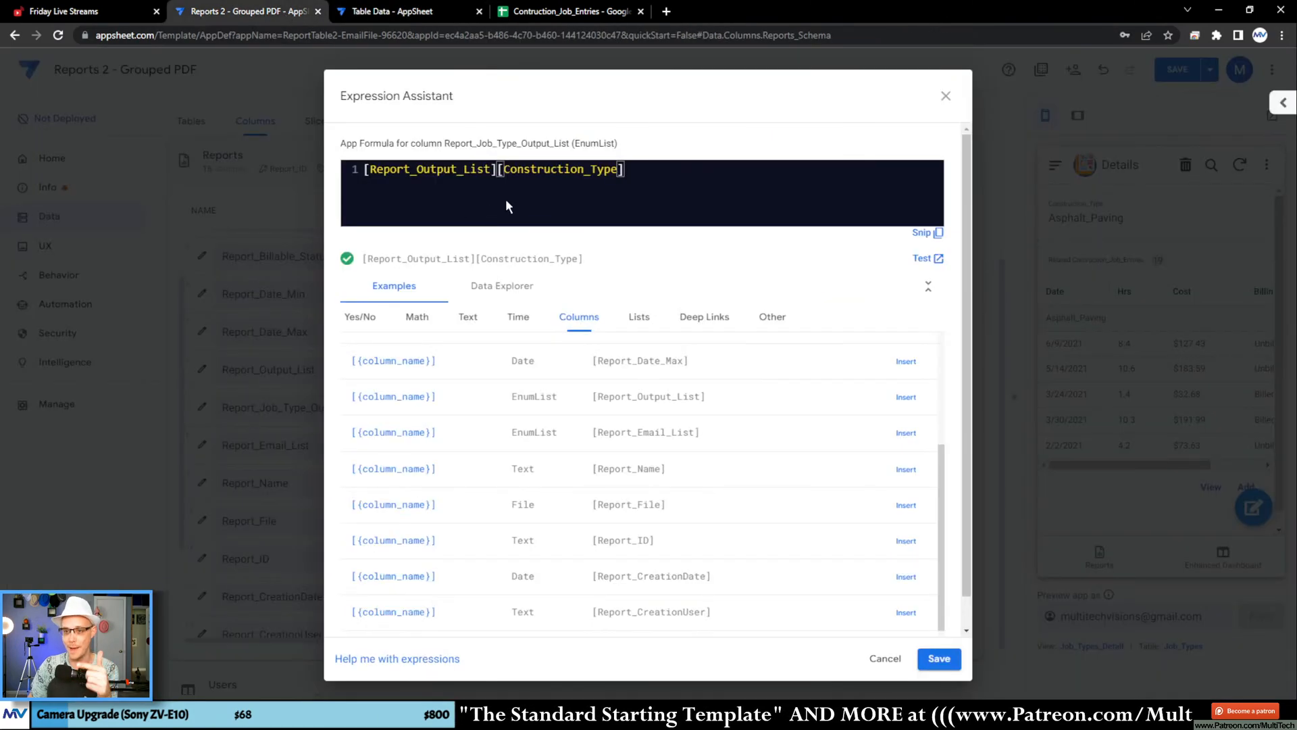
key(Home)
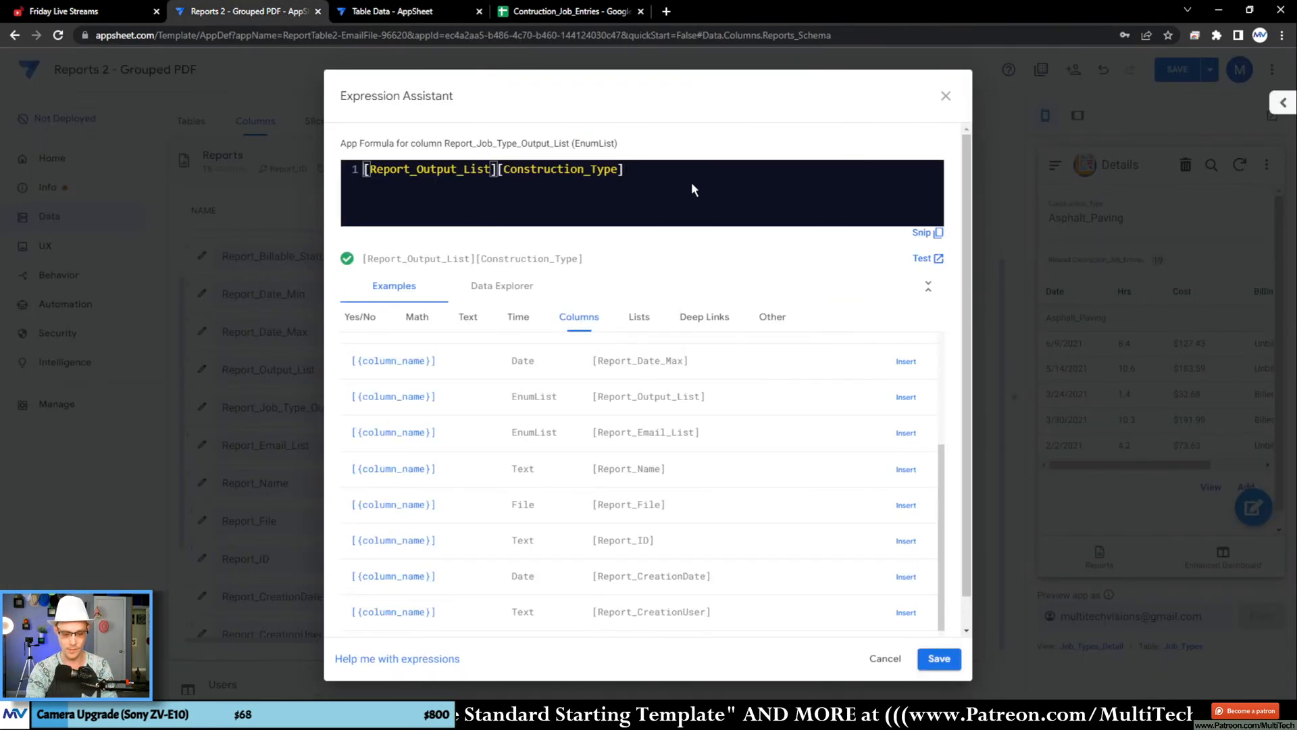
text(Unique()
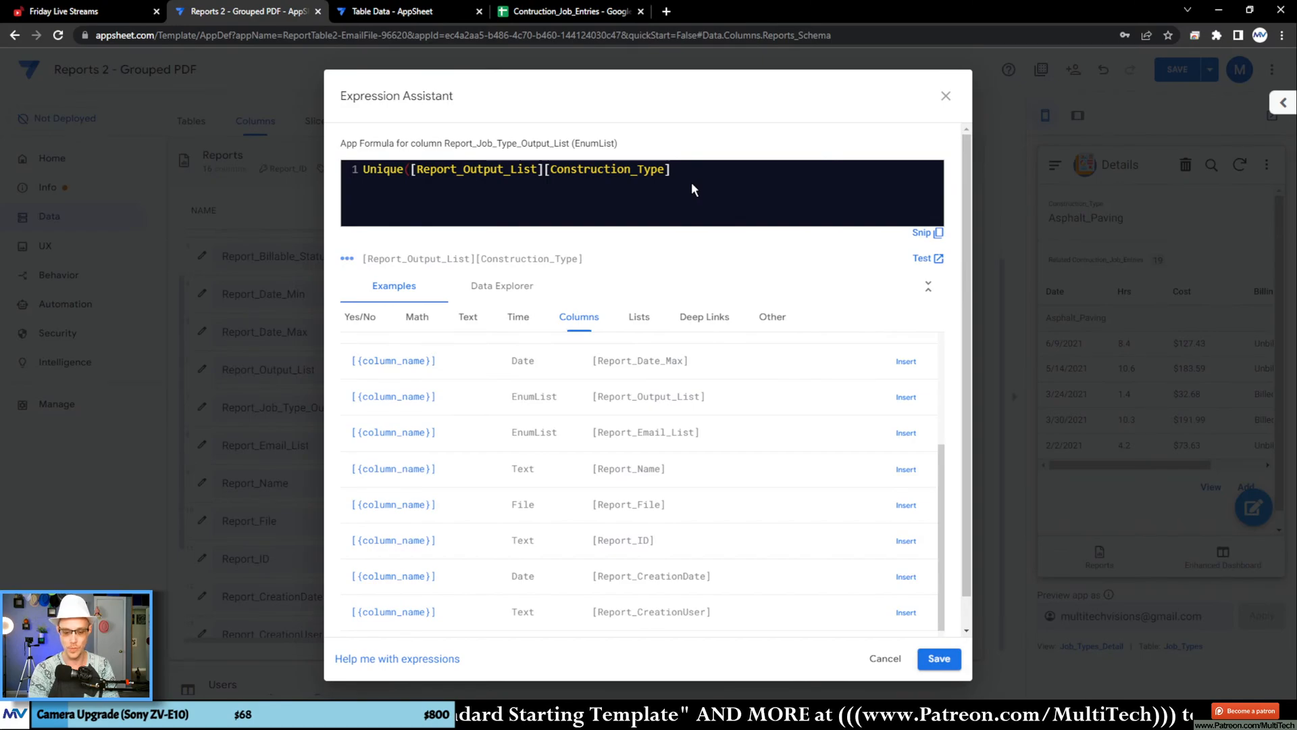
key(End)
text())
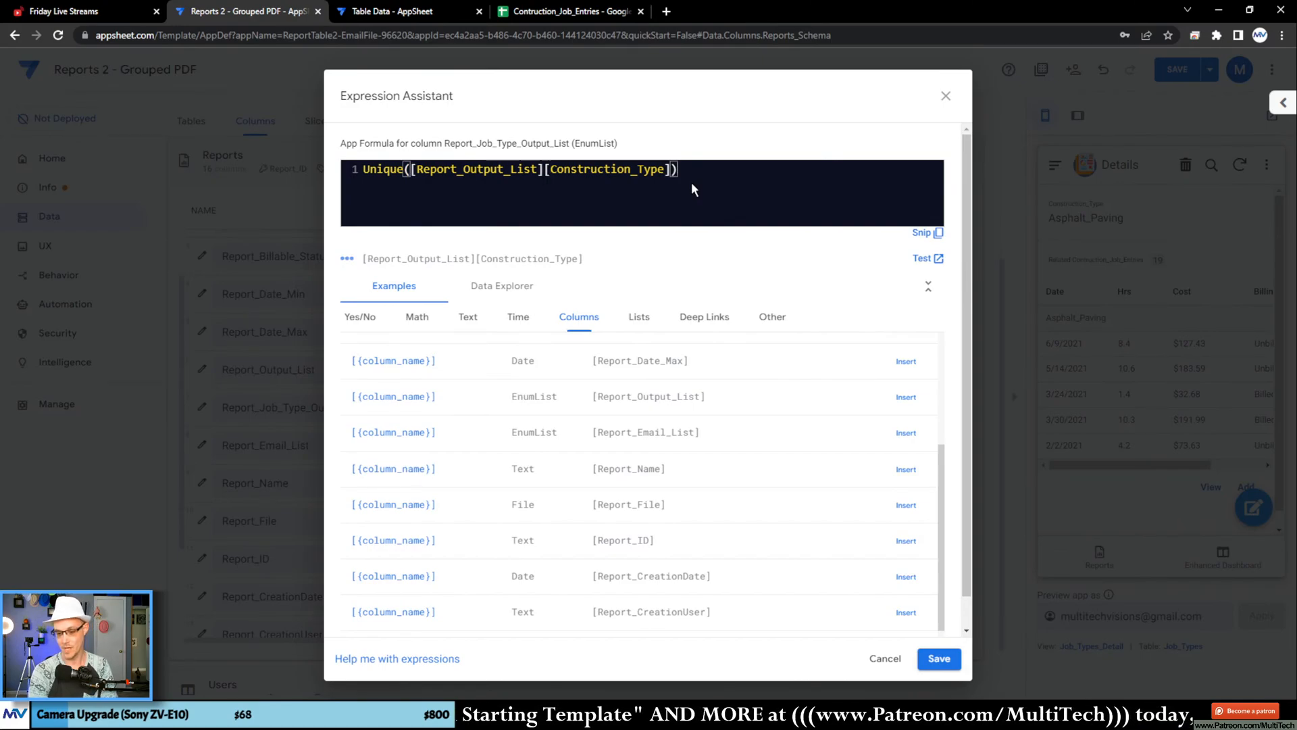
text(Sort()
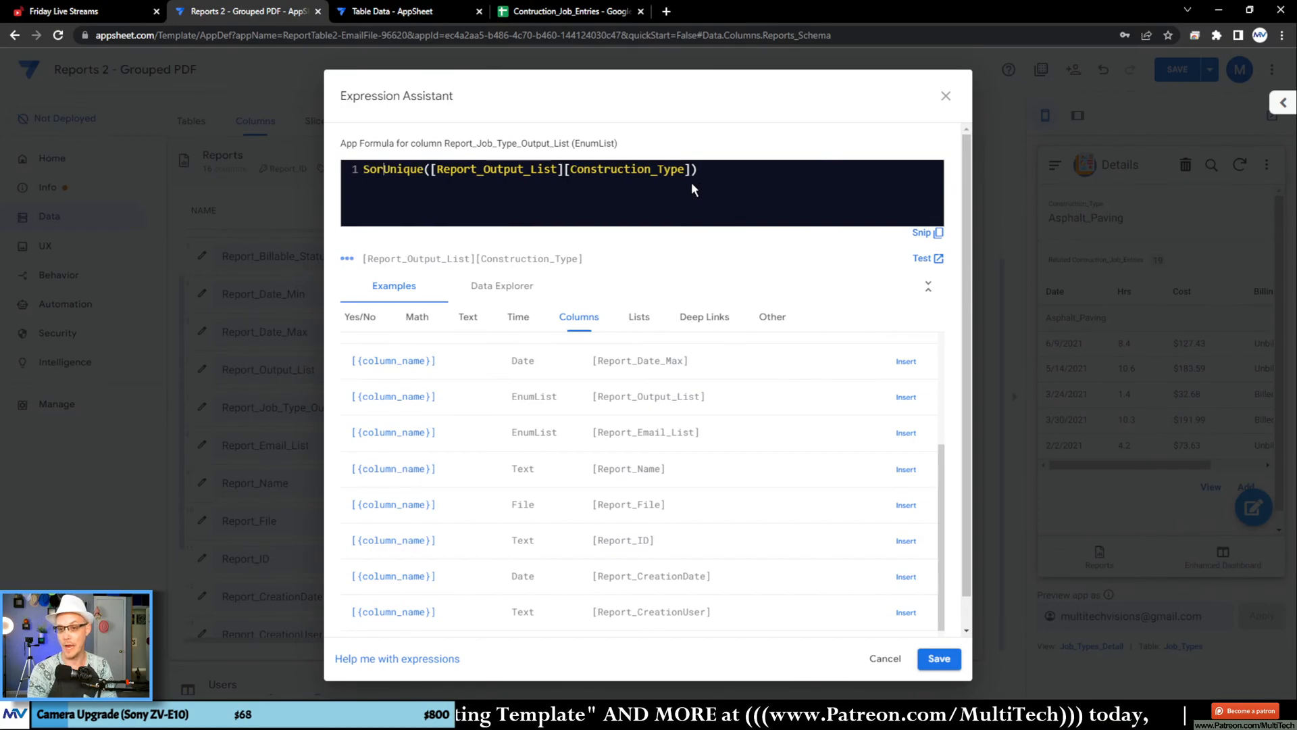
key(End)
text())
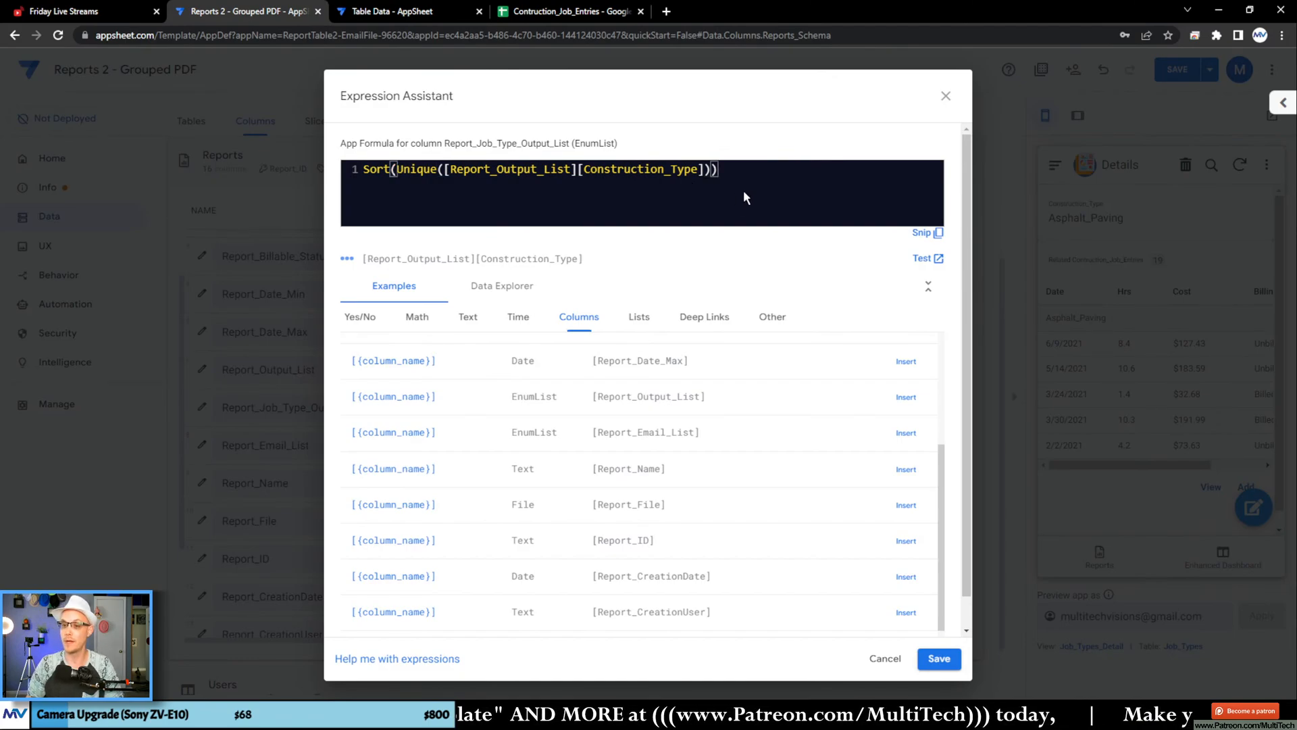
Step: Test the Sort(Unique(...)) expression and examine the construction type list produced for each report row
click(926, 274)
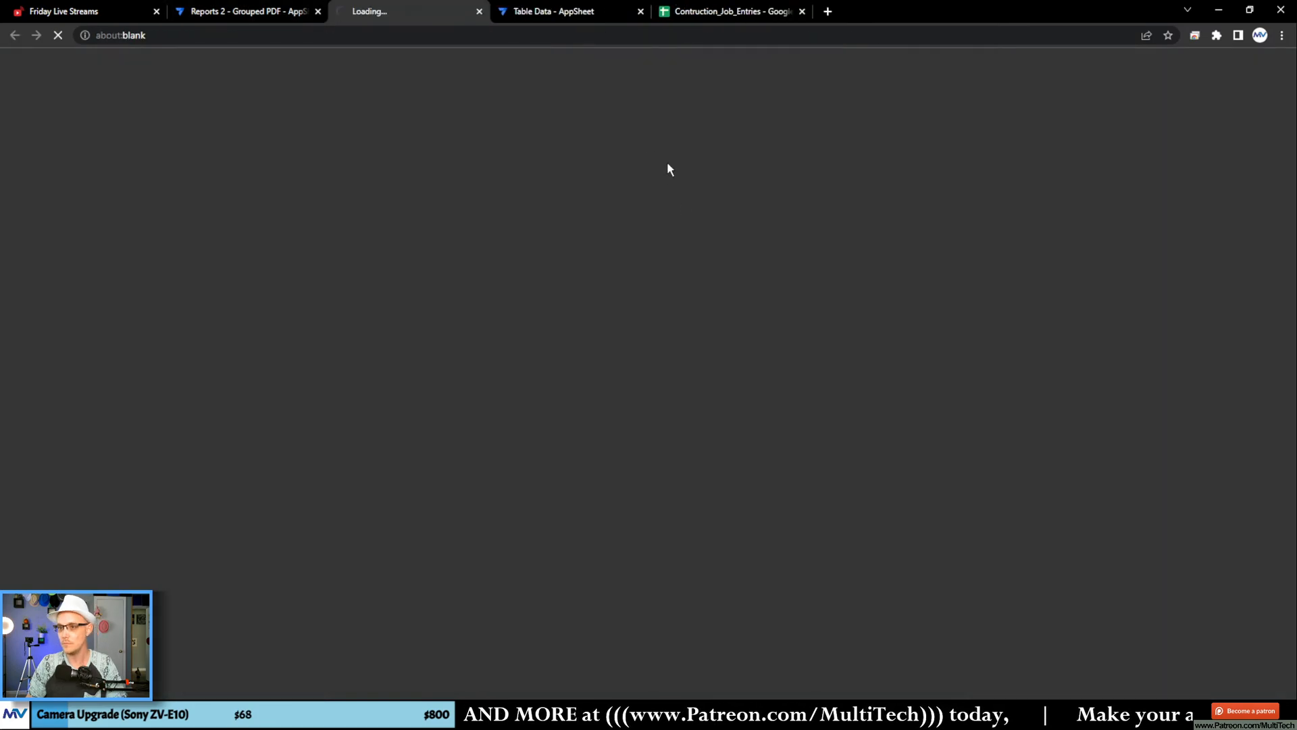
scroll(175, 395, down, 3)
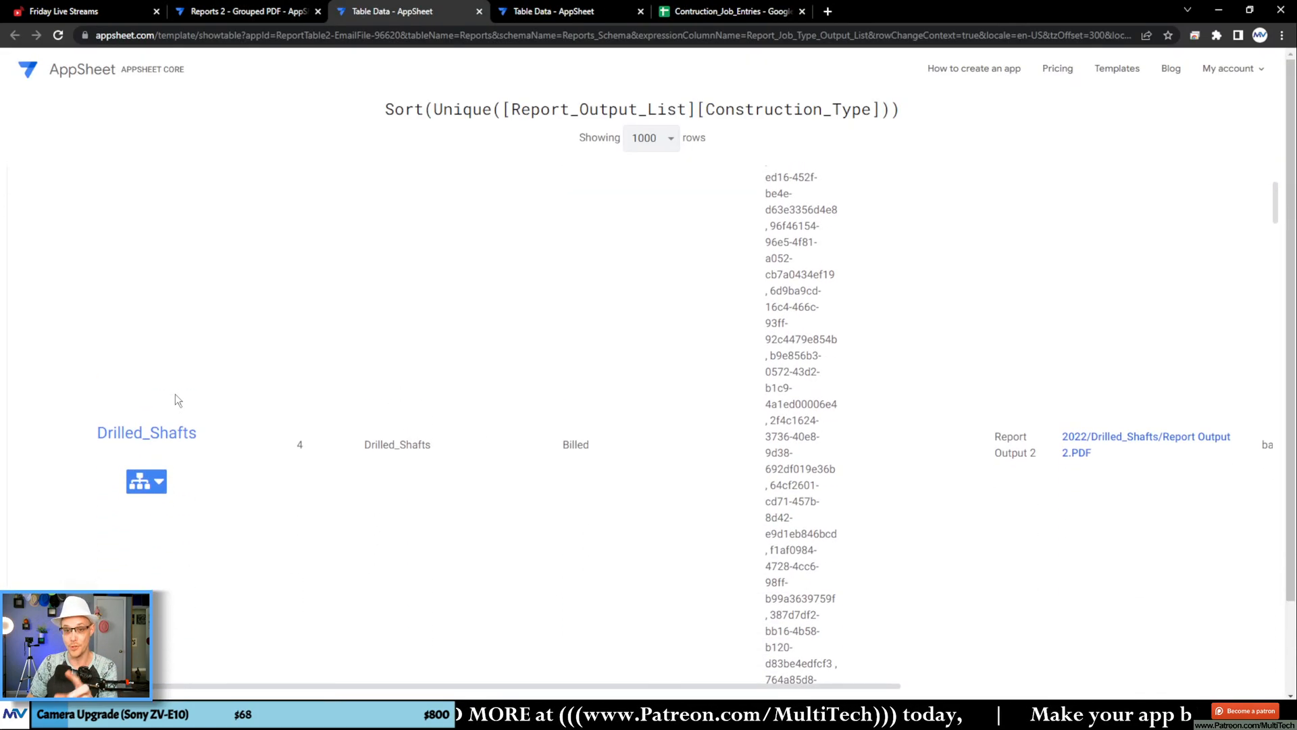
scroll(258, 338, down, 15)
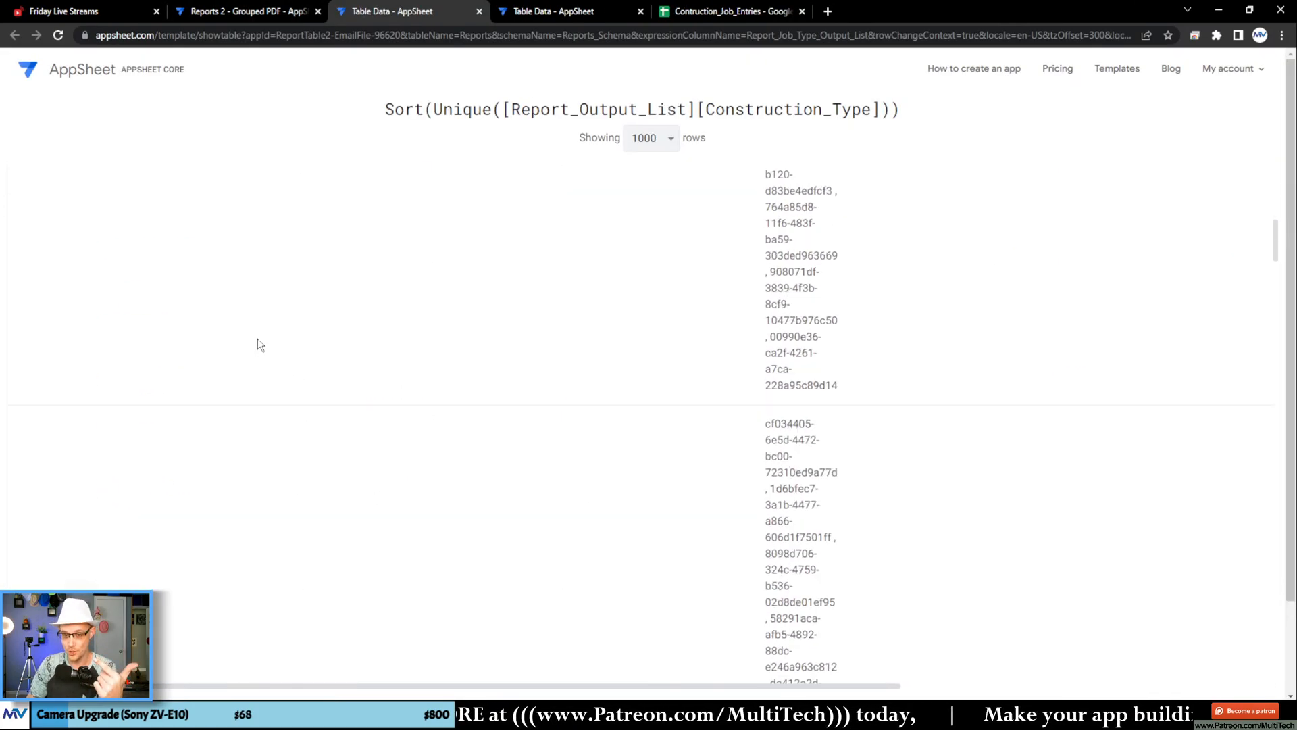
scroll(258, 338, up, 5)
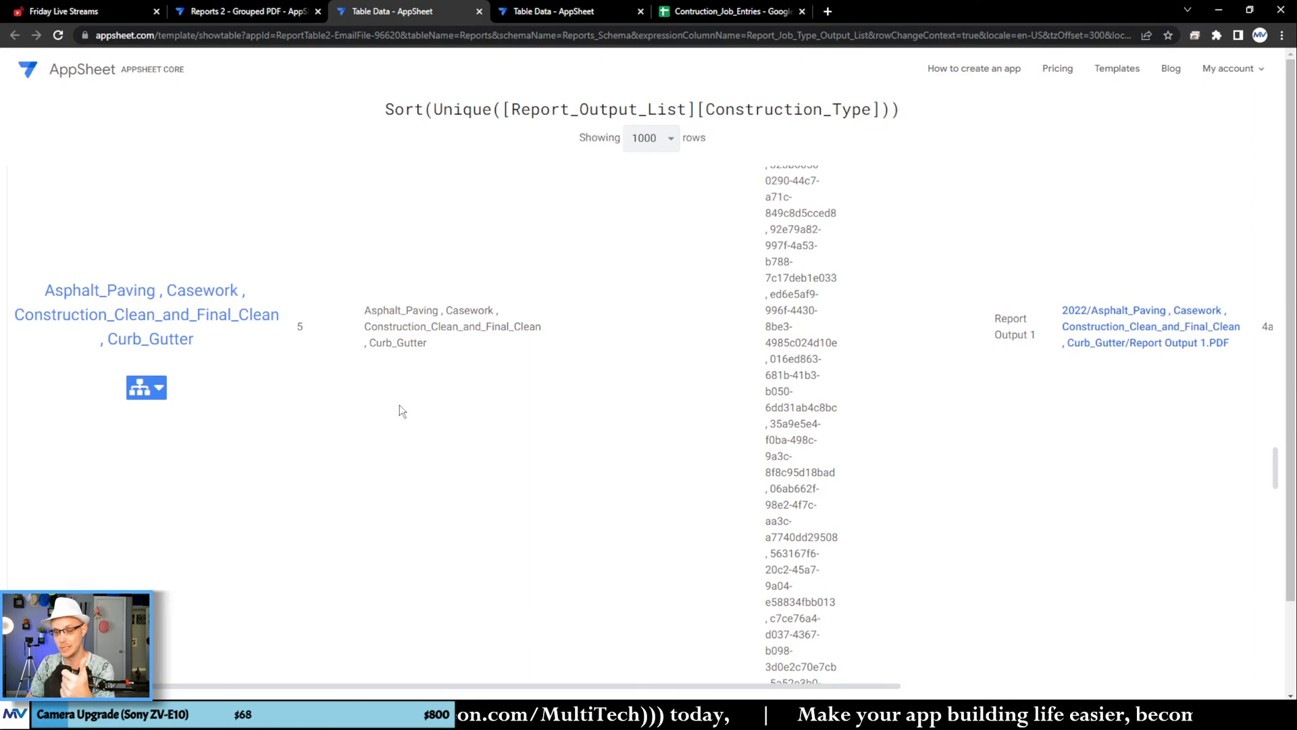
Step: Close both test result pages and save the formula along with the Report_Job_Type_Output_List column settings
click(479, 12)
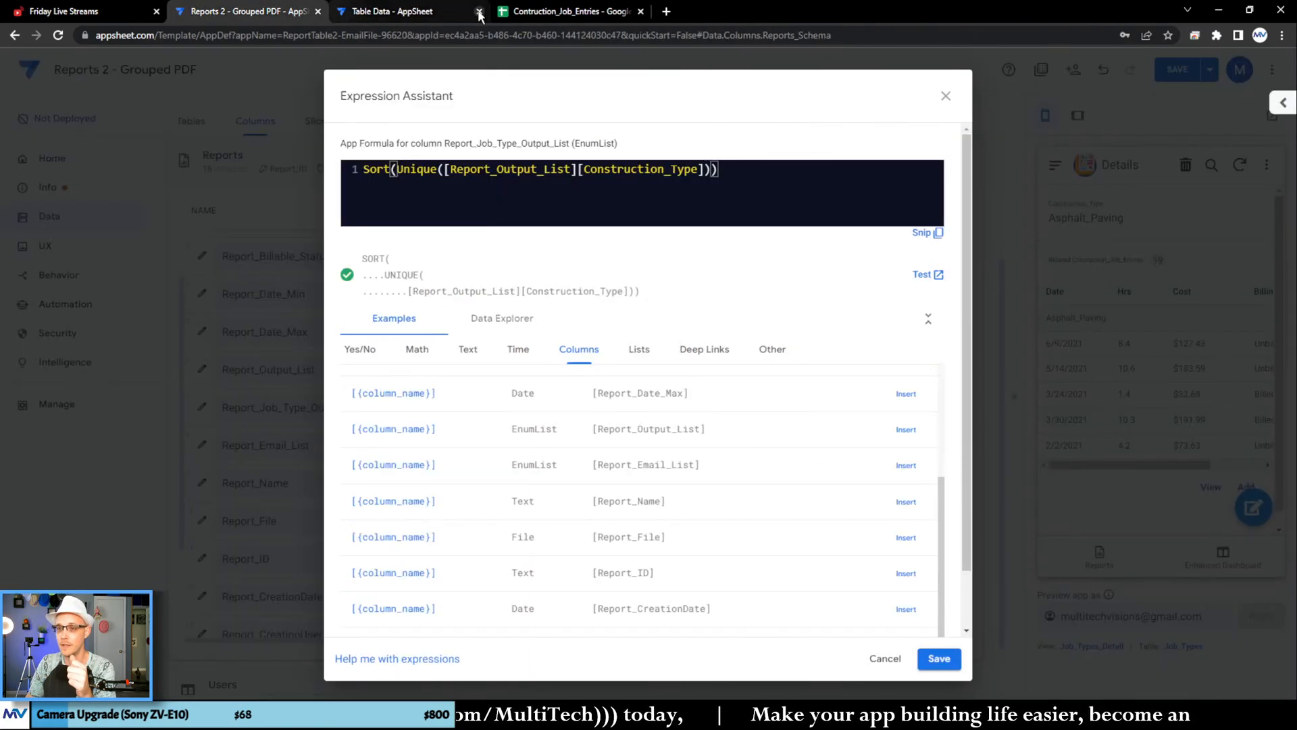
click(479, 11)
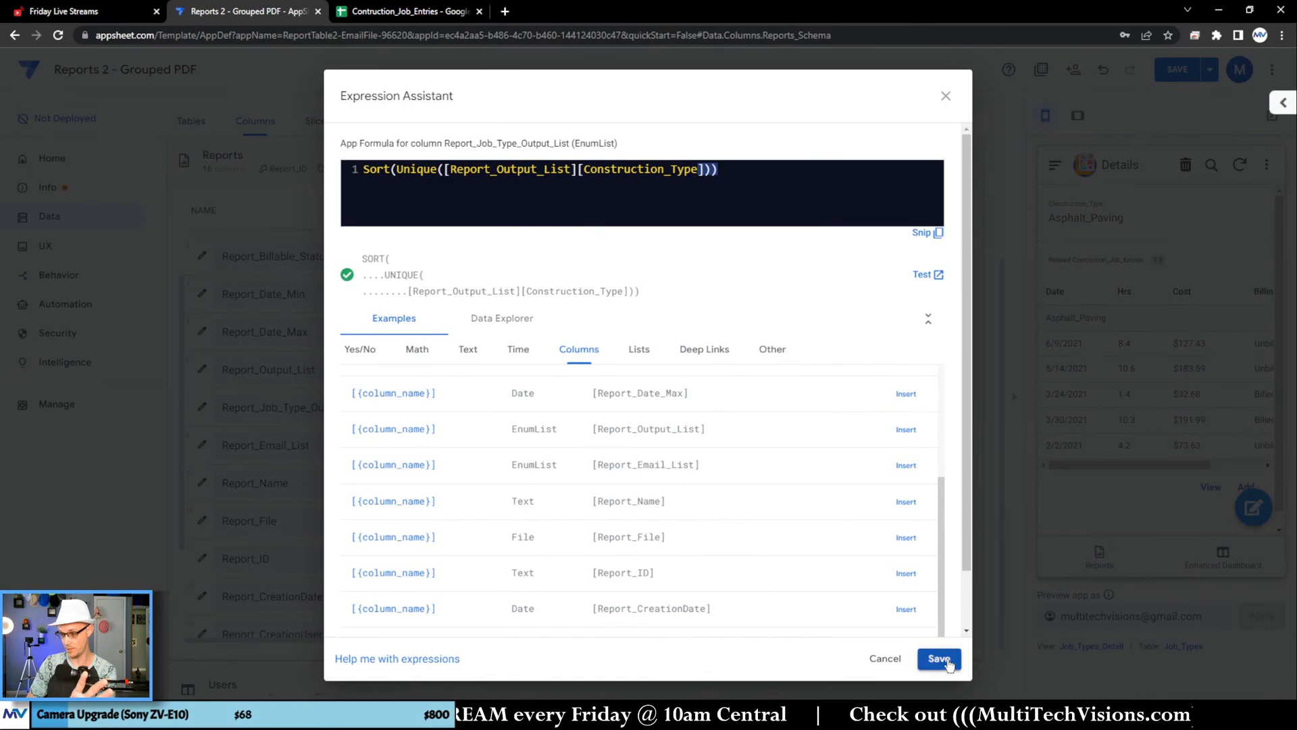
click(948, 662)
click(847, 130)
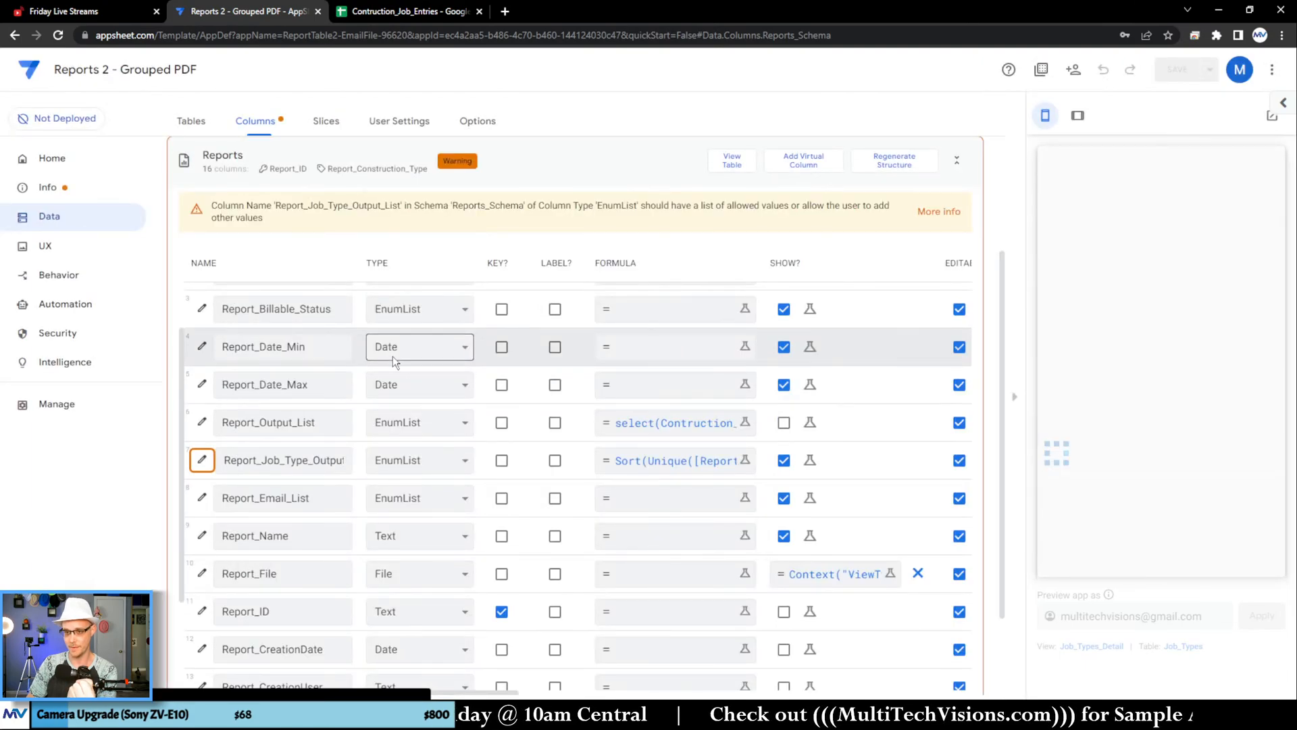
Step: Open the PDF body template used by the Make or Update File task in the Make or Update Report bot
click(51, 306)
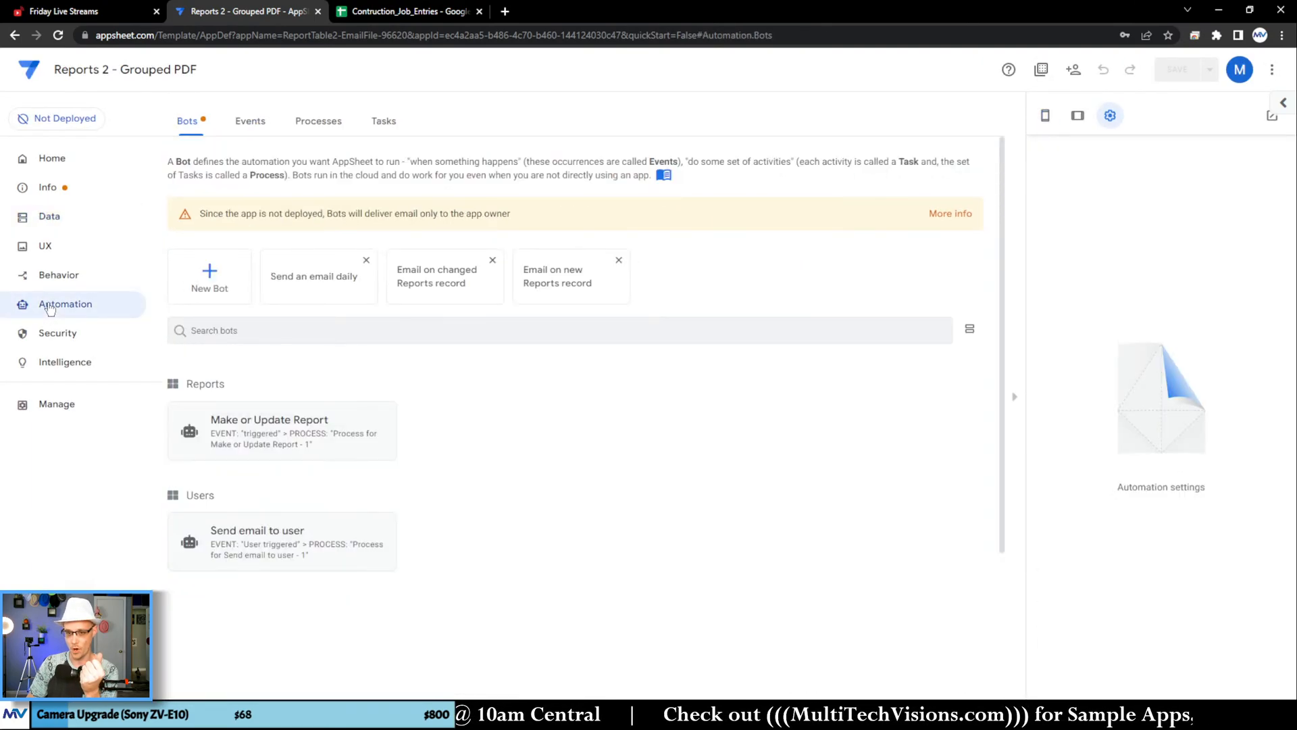
click(385, 436)
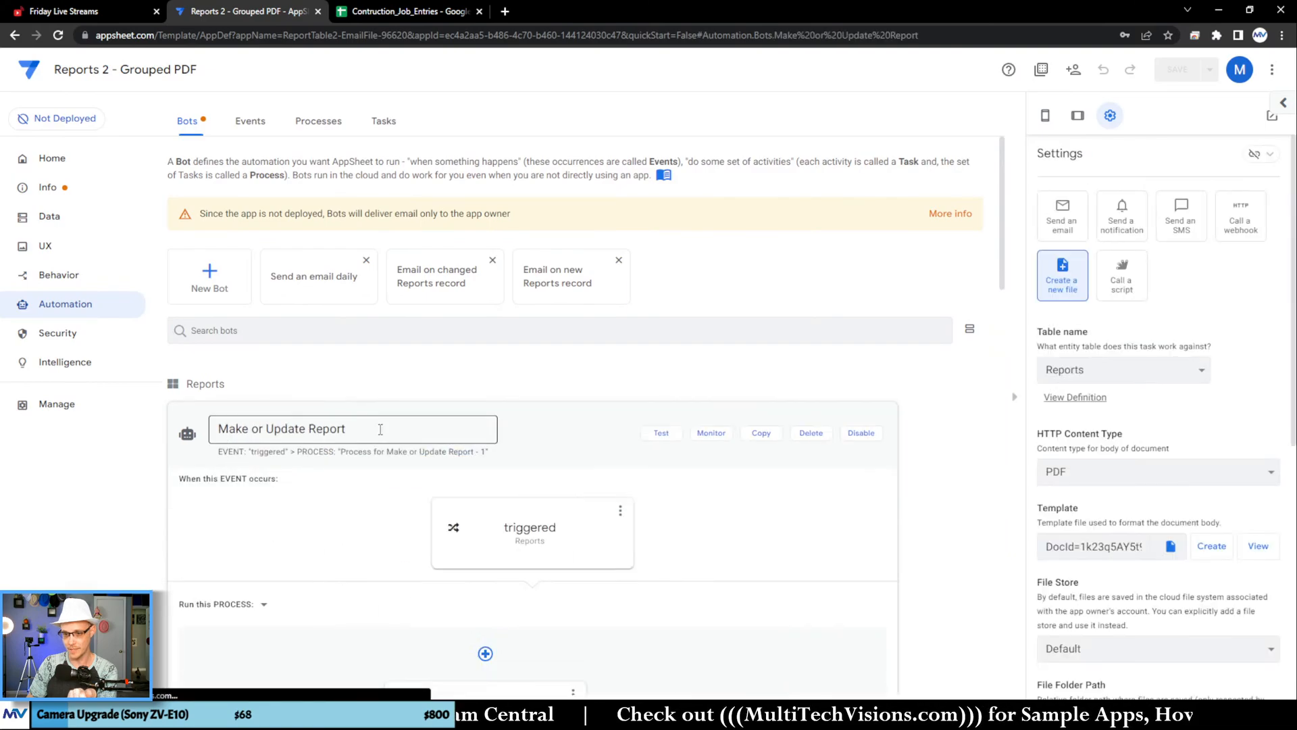
scroll(768, 324, down, 2)
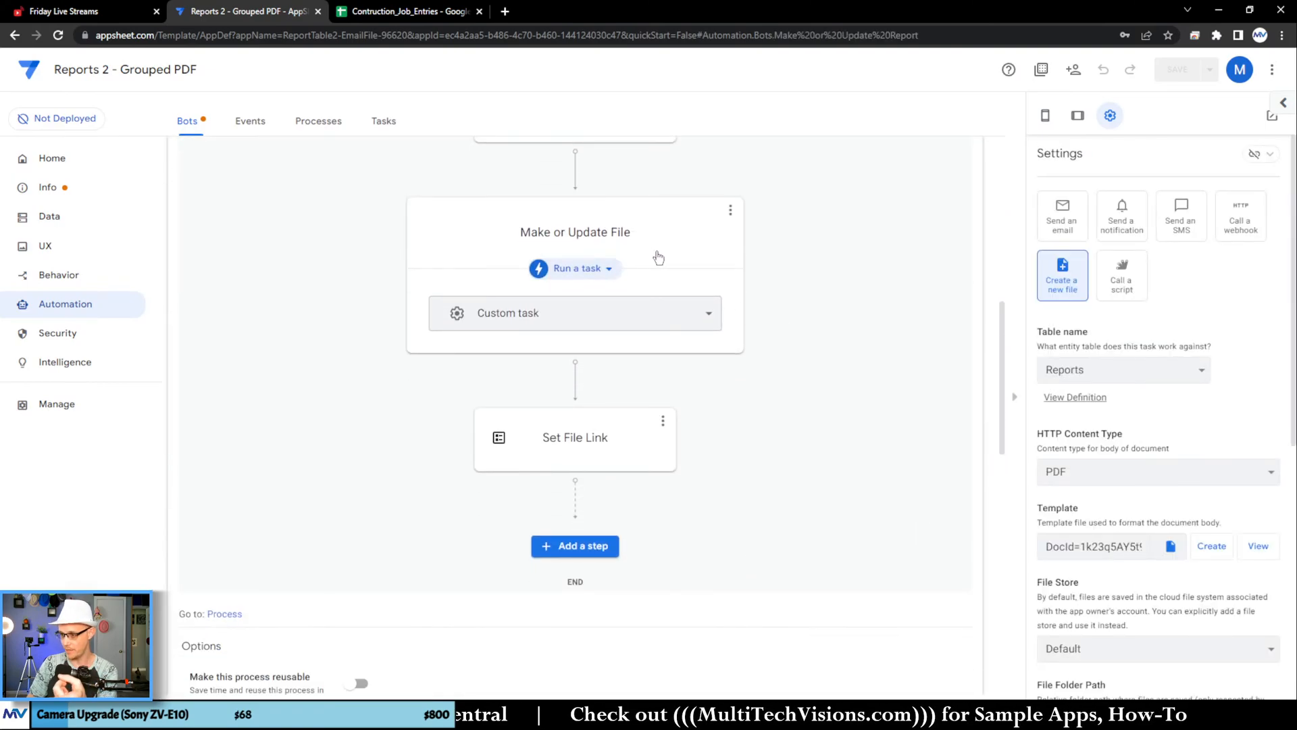
scroll(1262, 398, down, 4)
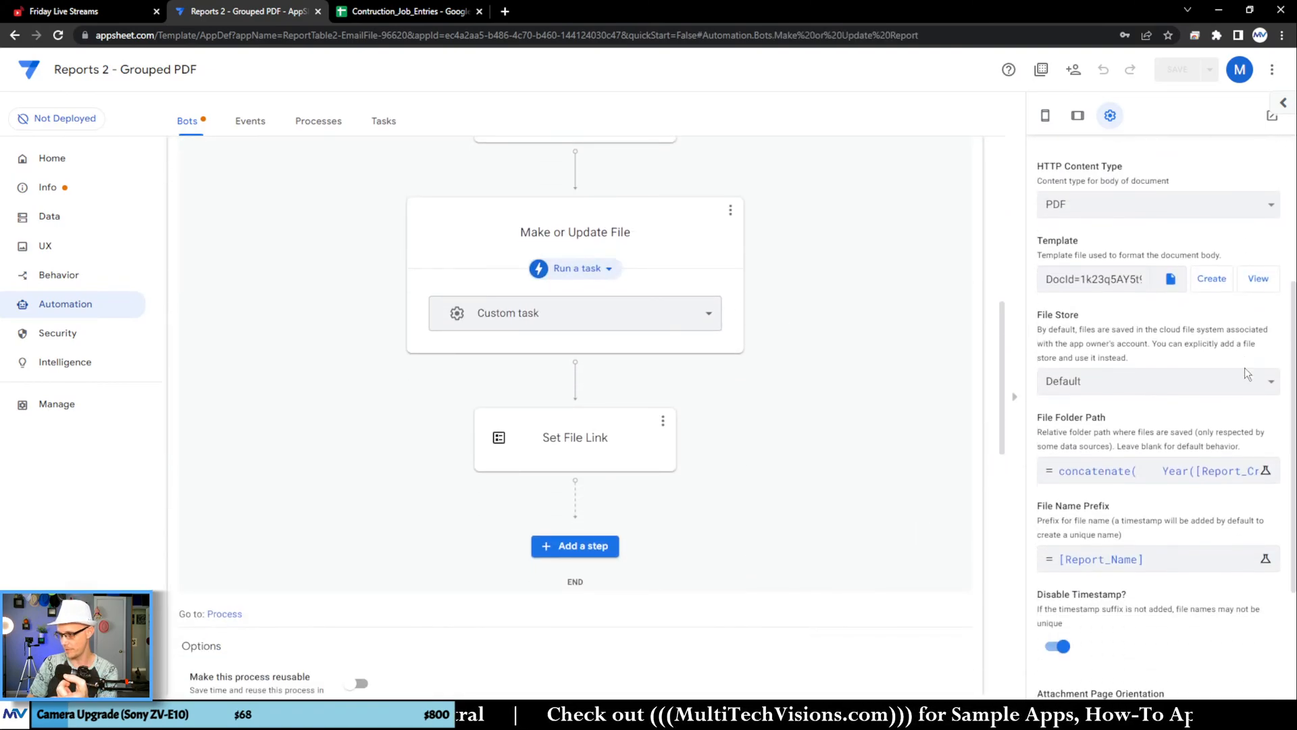
click(1259, 278)
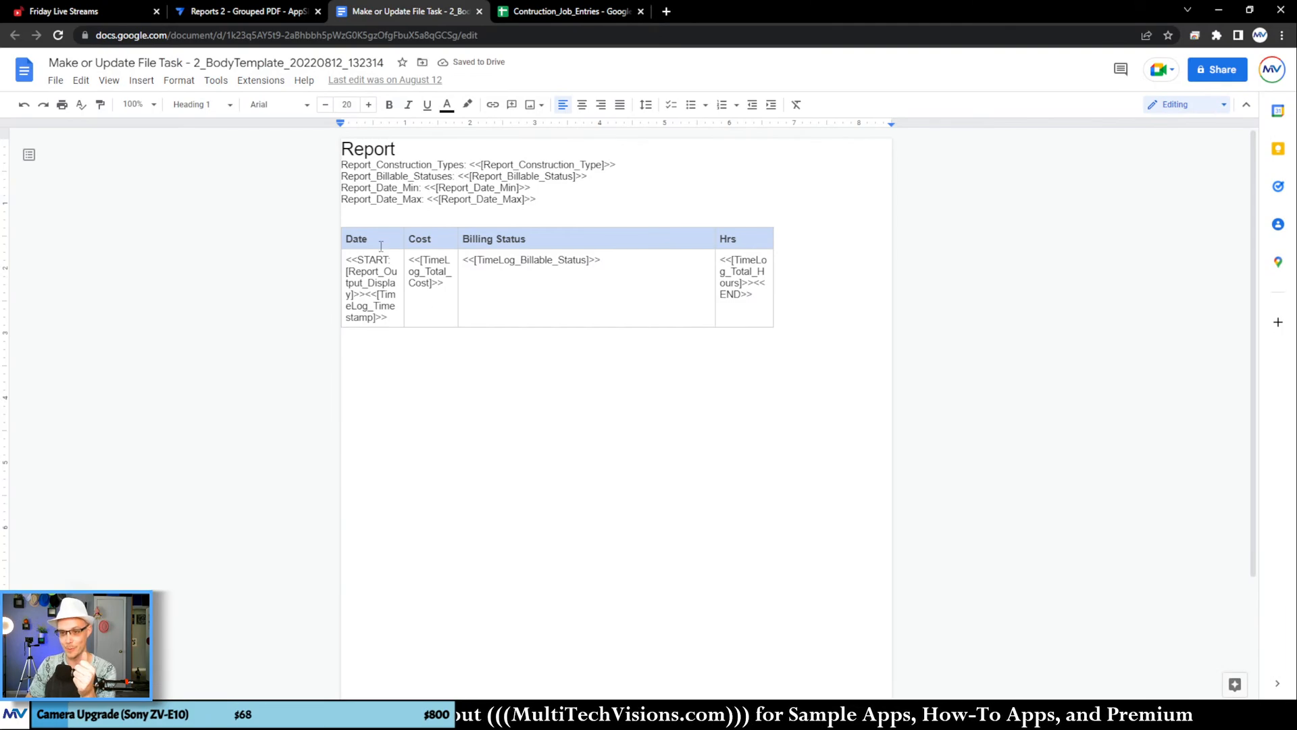
Step: Move <<START: [Report_Output_Display]>><<[TimeLog_Timestamp]>> out of the table's Date cell onto the line below the table
click(440, 308)
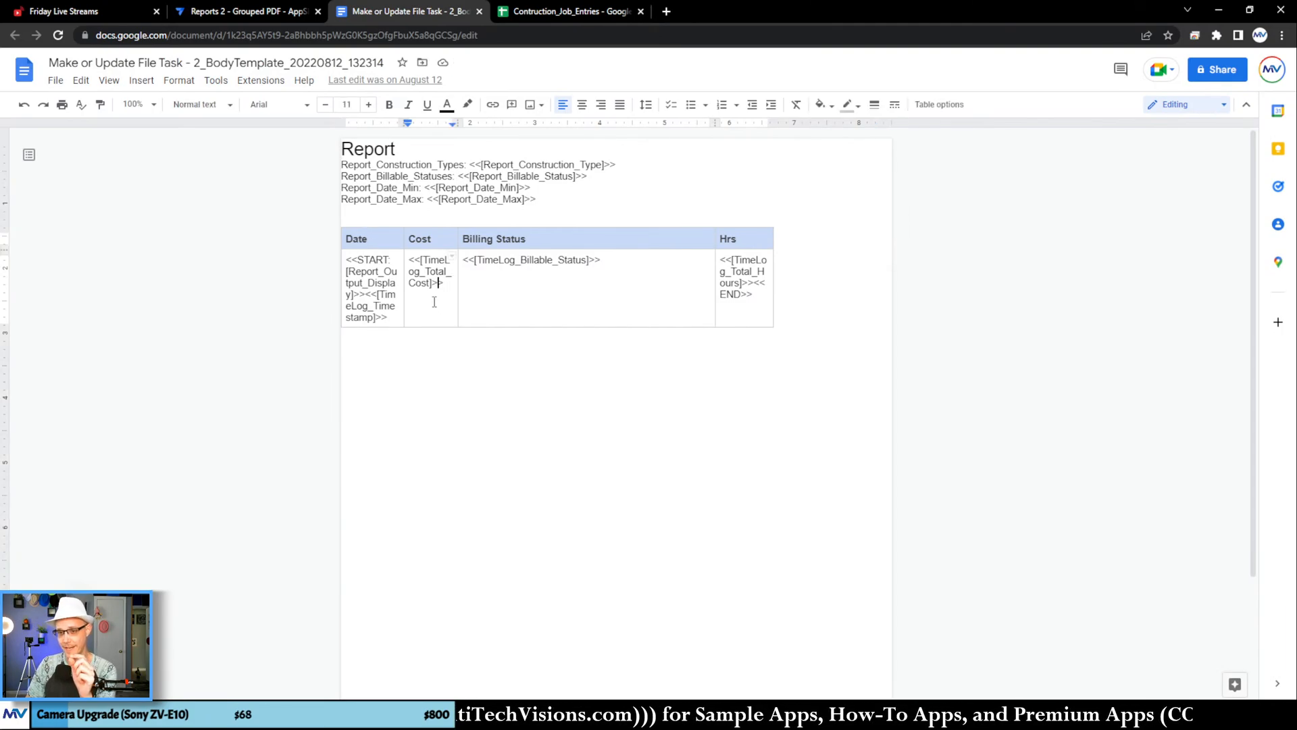
drag(356, 262, 390, 313)
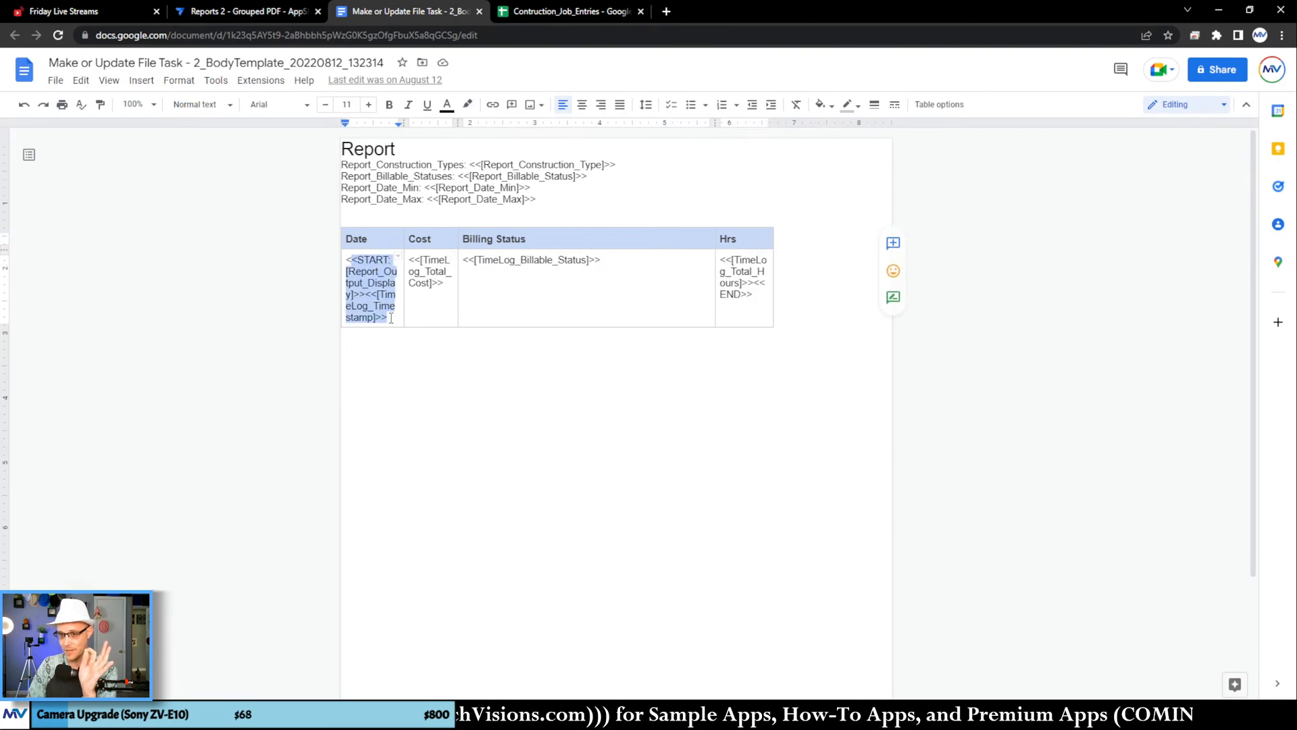
key(ctrl+x)
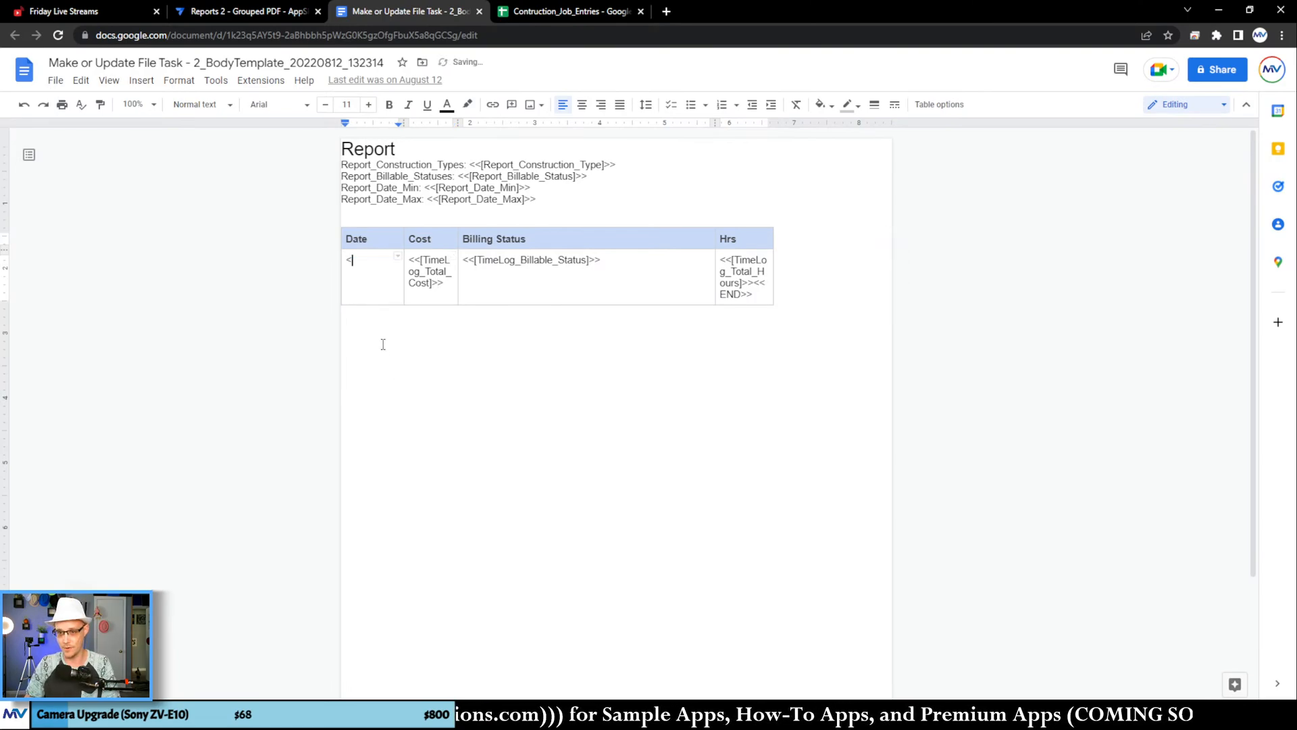
click(380, 344)
key(ctrl+v)
click(357, 259)
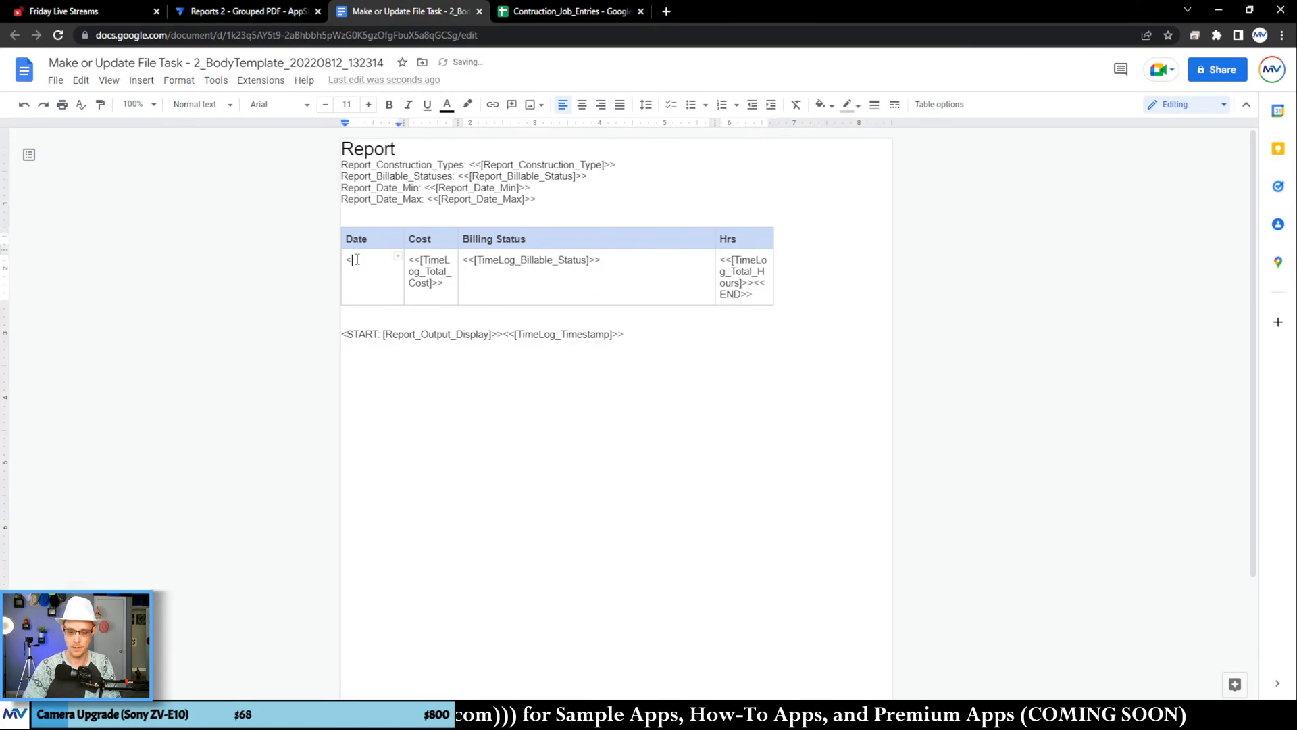
key(Down)
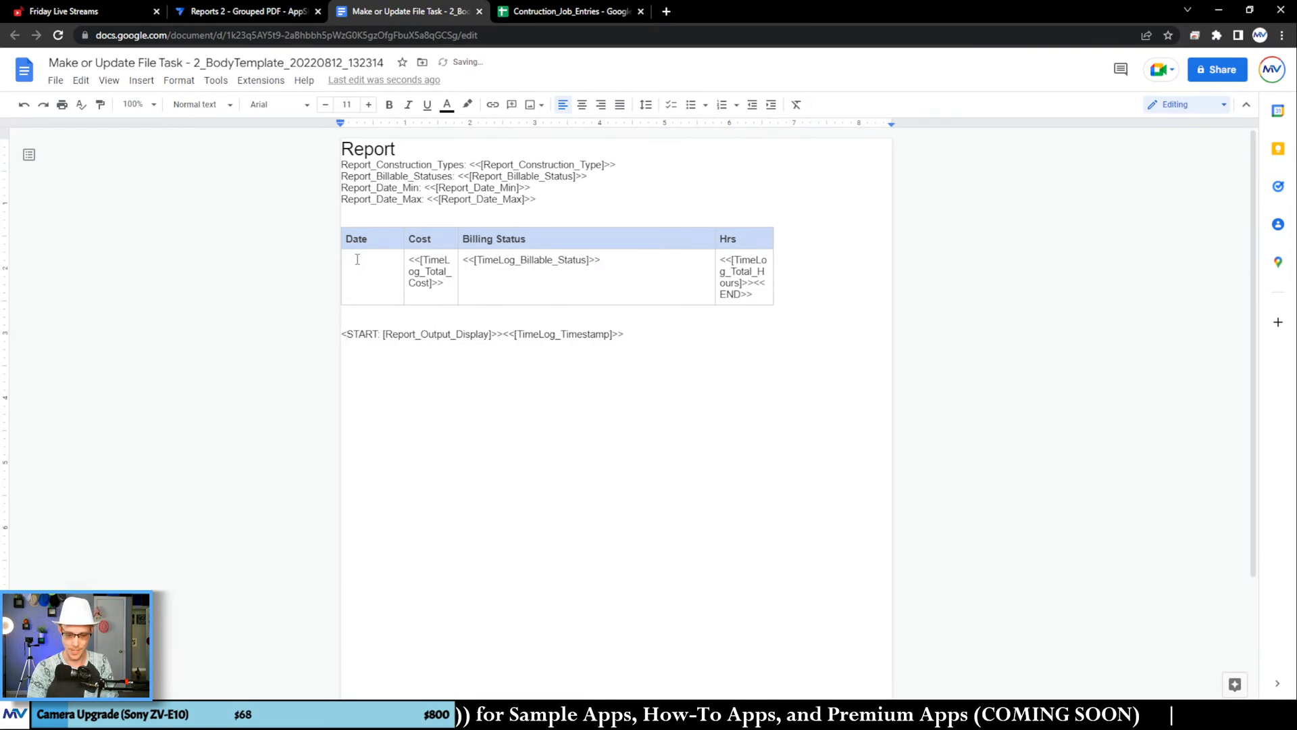
text(<)
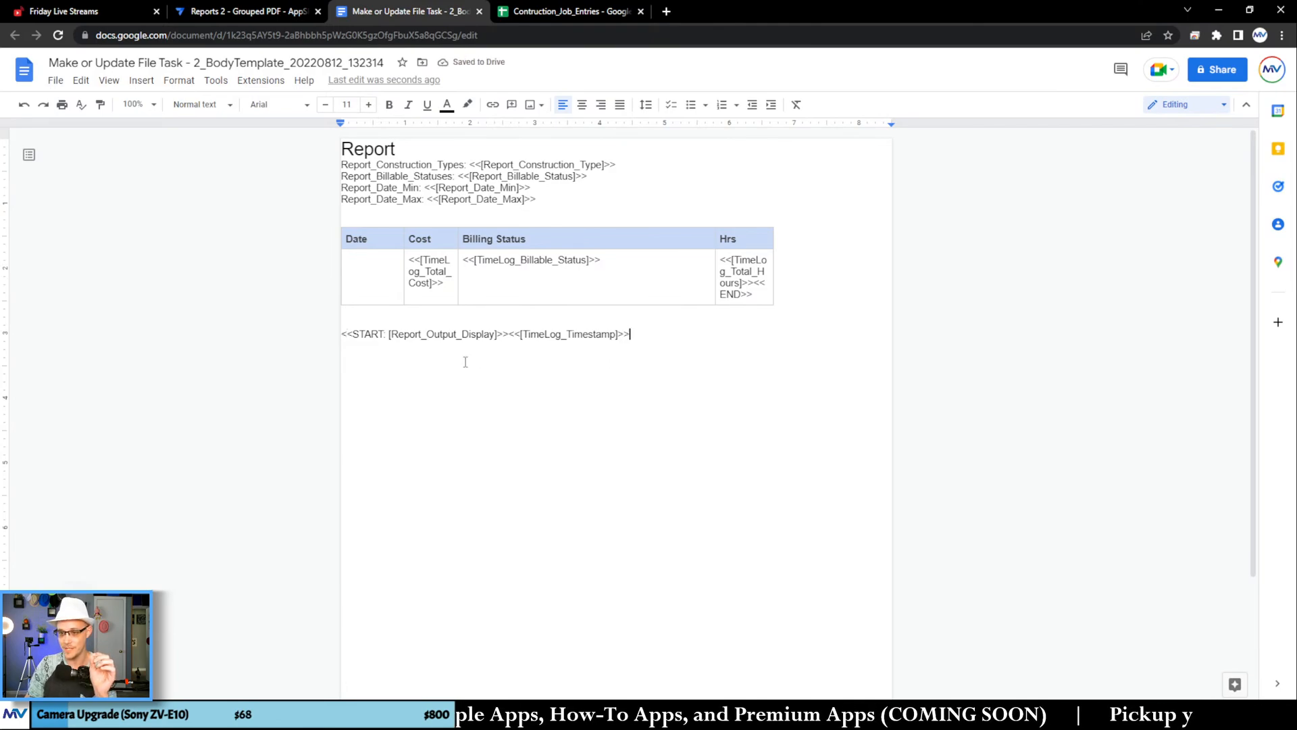
key(ctrl+1)
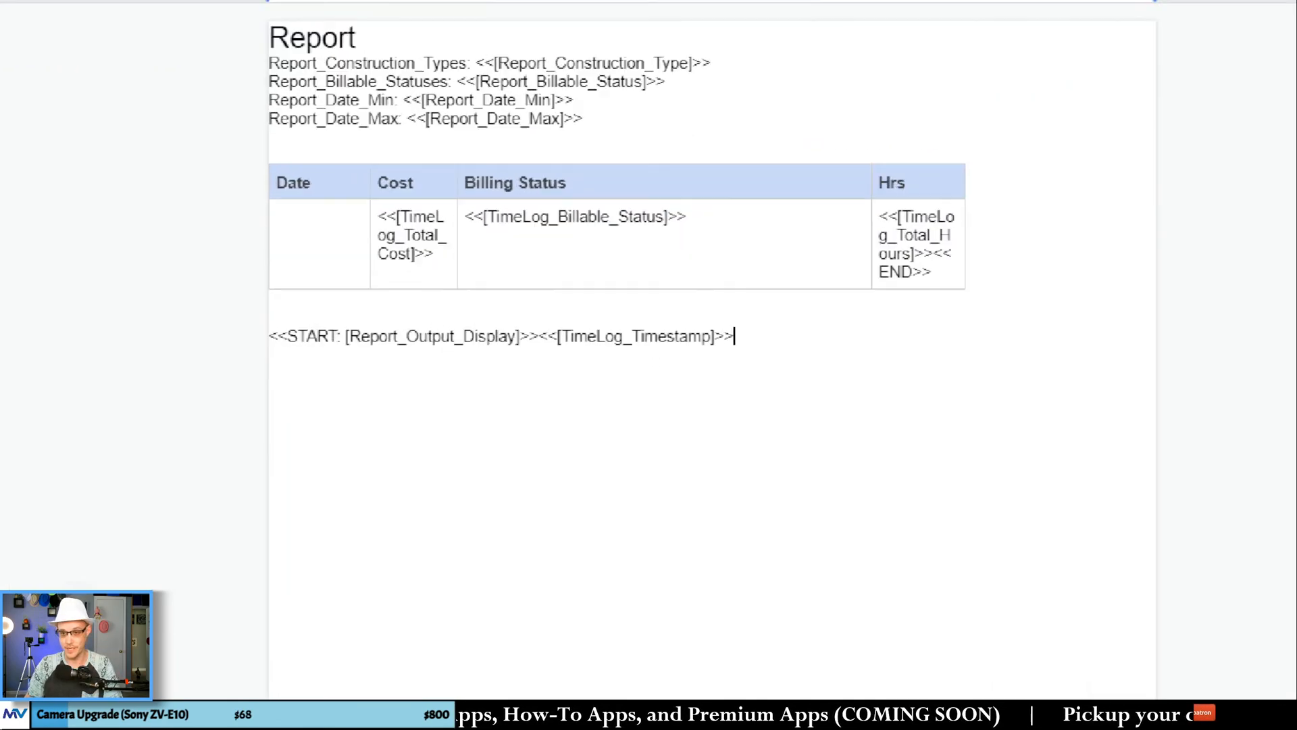
click(417, 348)
drag(370, 351, 581, 371)
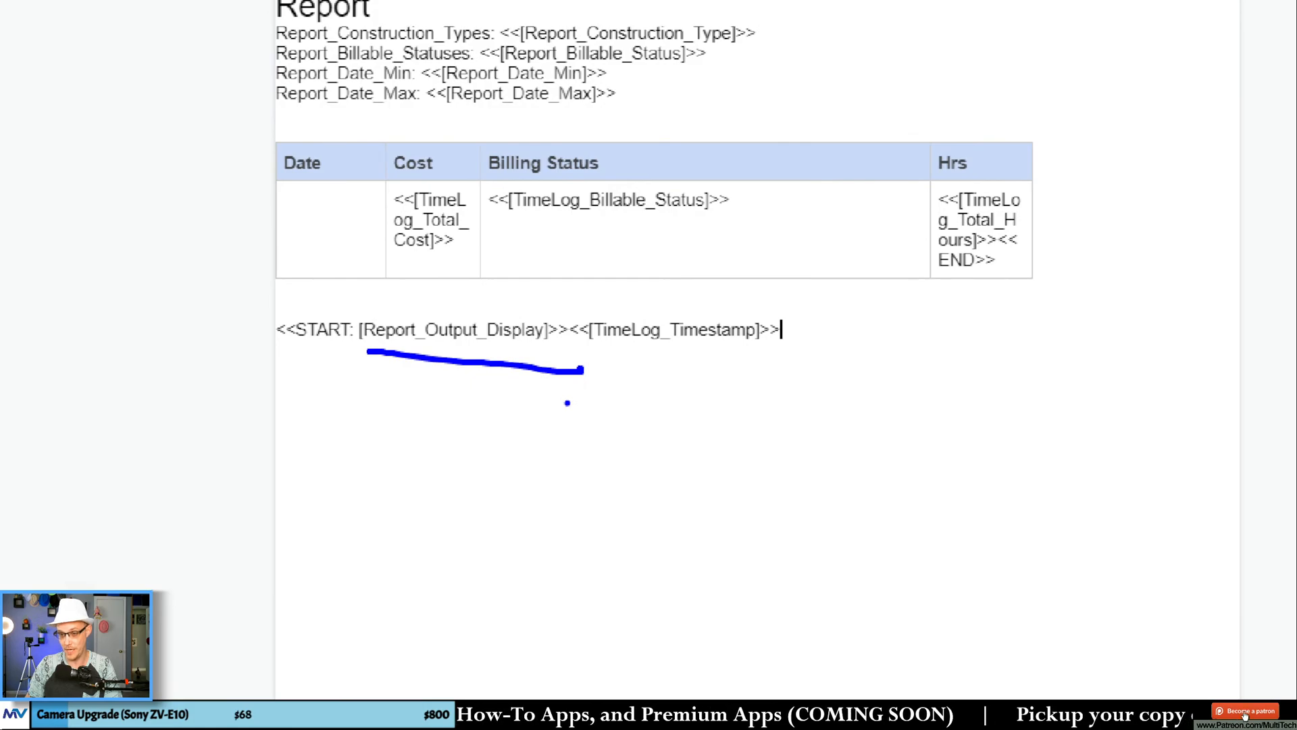
key(Escape)
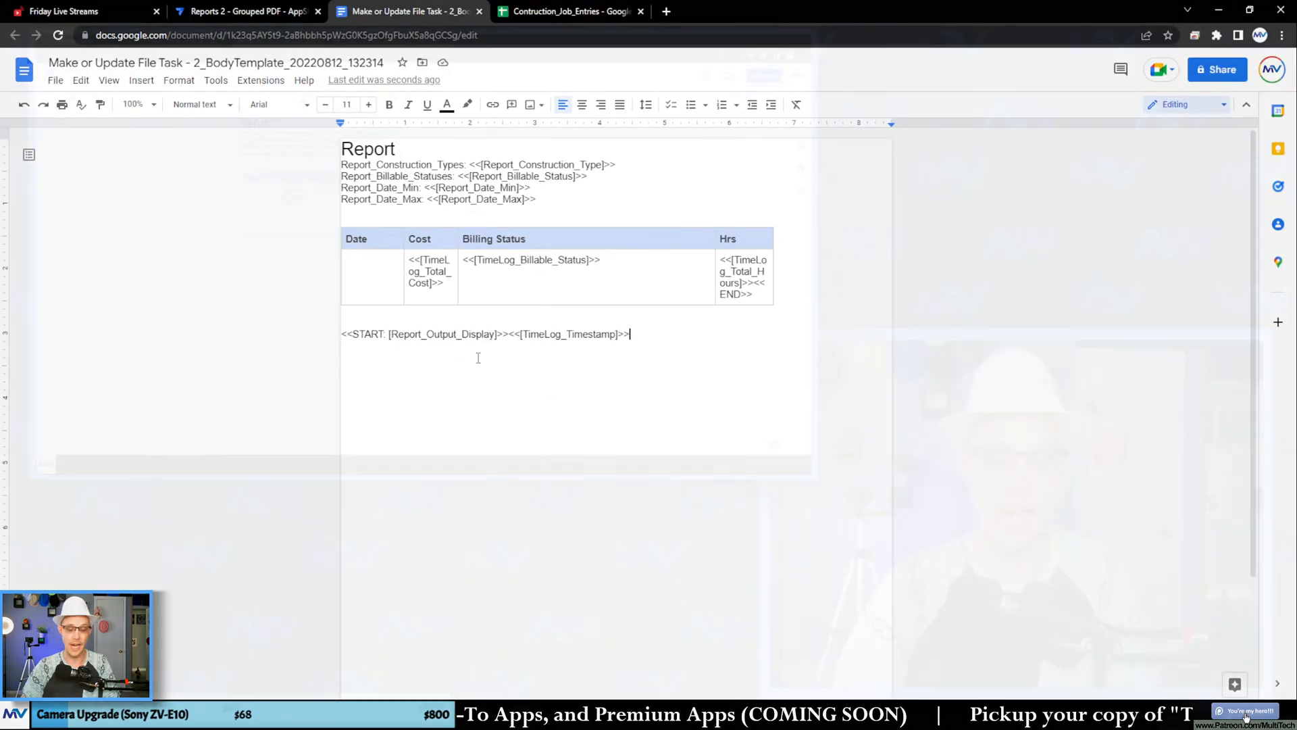
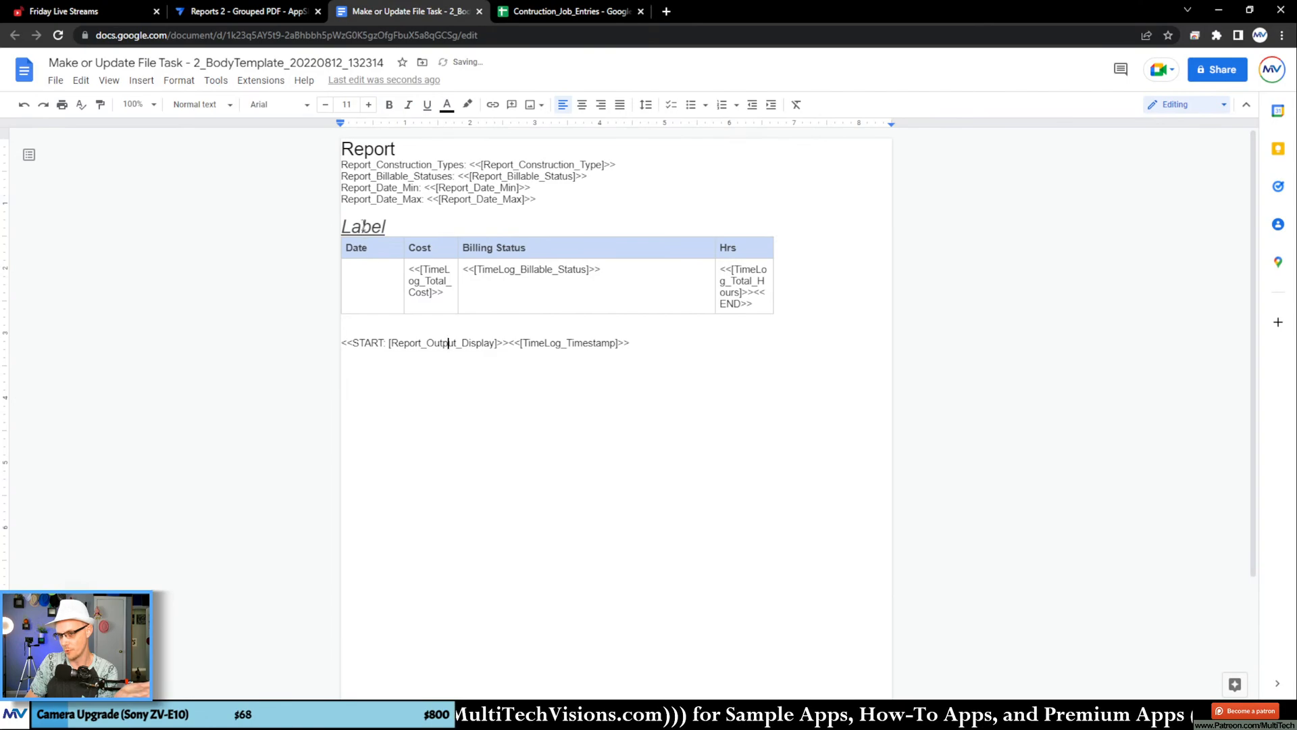
Step: Remove the underline from the Label heading and add space after its paragraph
click(363, 226)
double_click(362, 226)
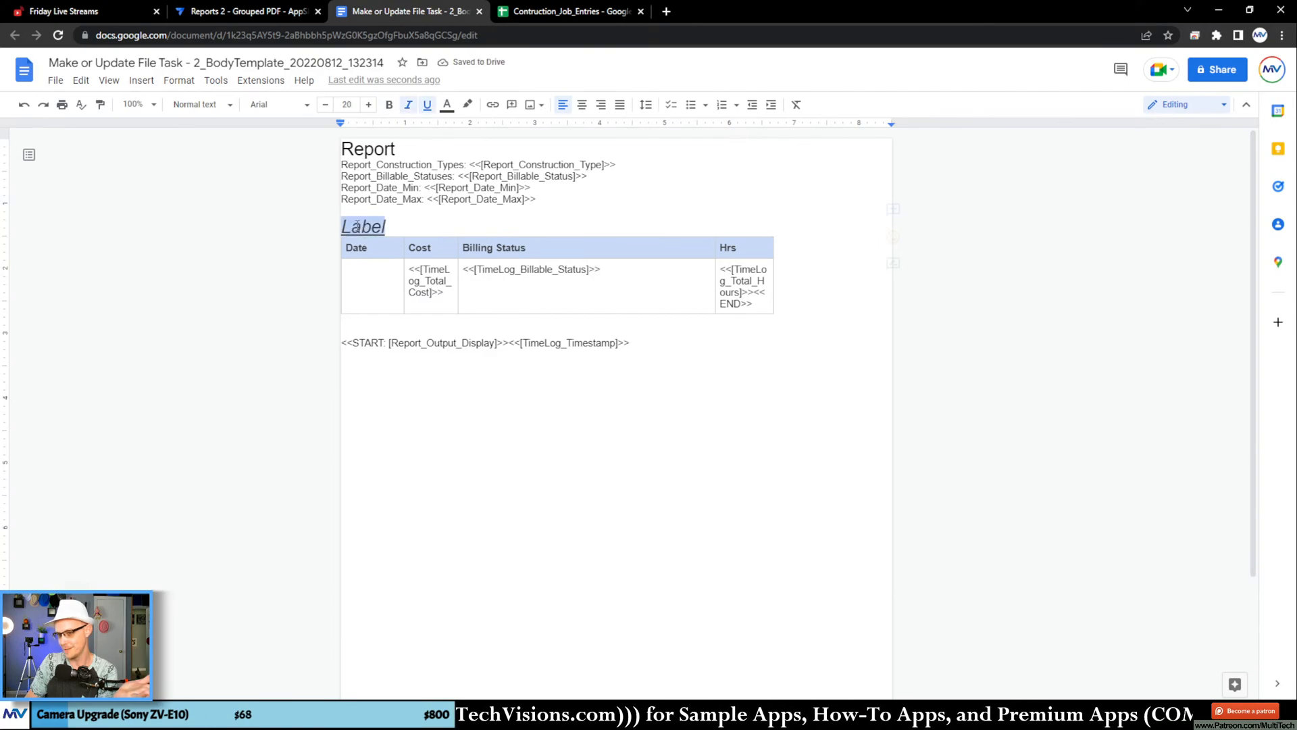
click(363, 226)
click(426, 105)
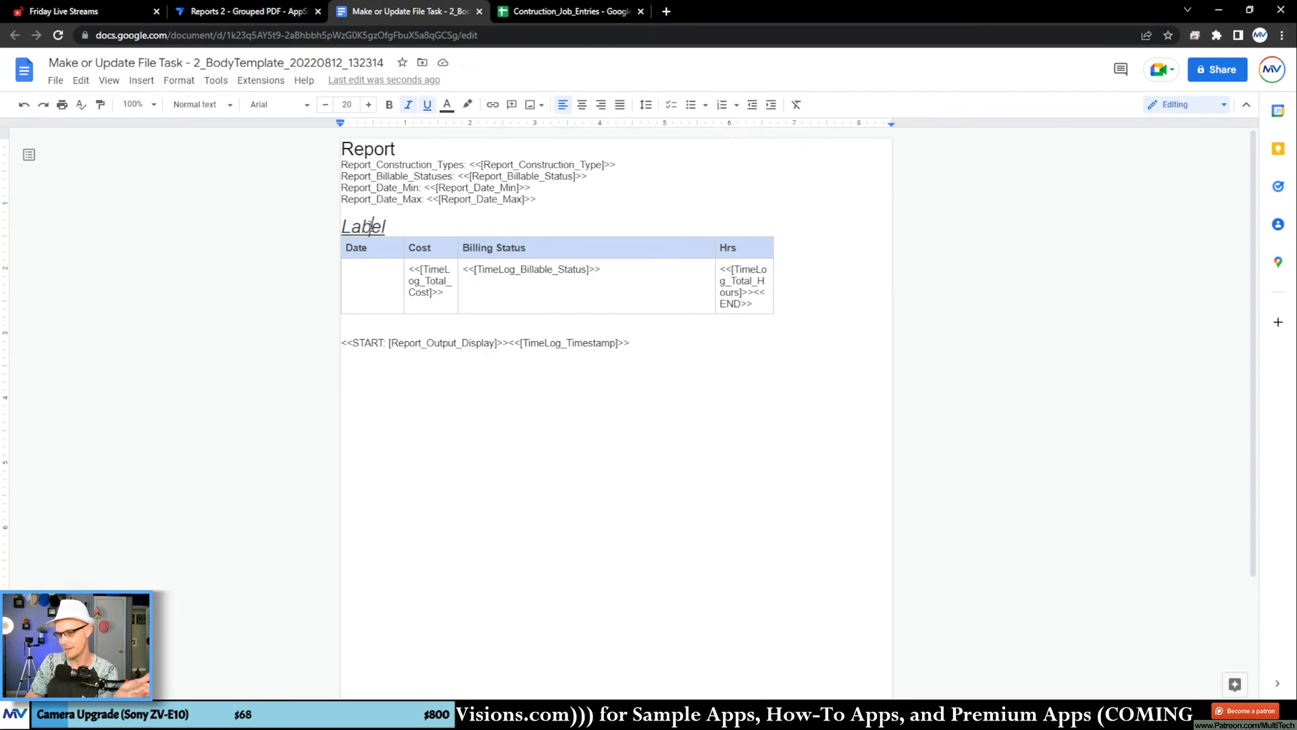
double_click(369, 226)
click(427, 106)
click(429, 343)
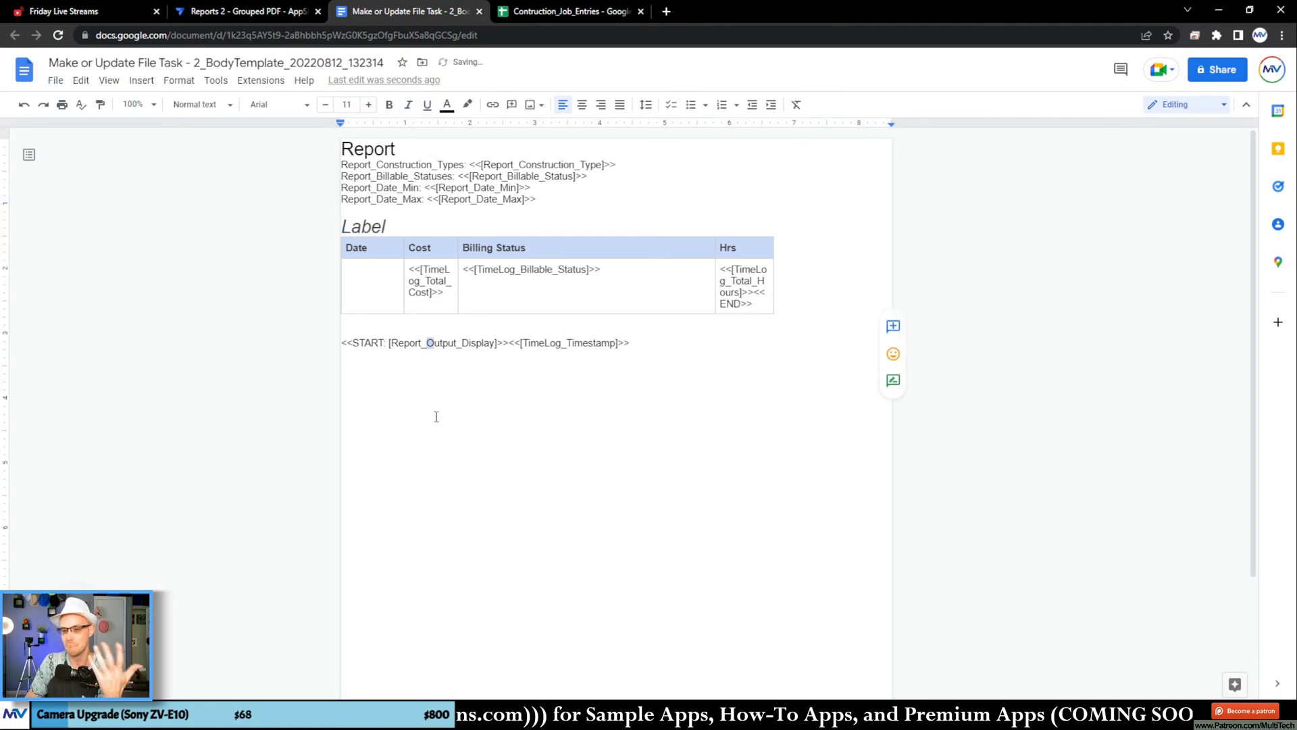
click(360, 226)
click(646, 108)
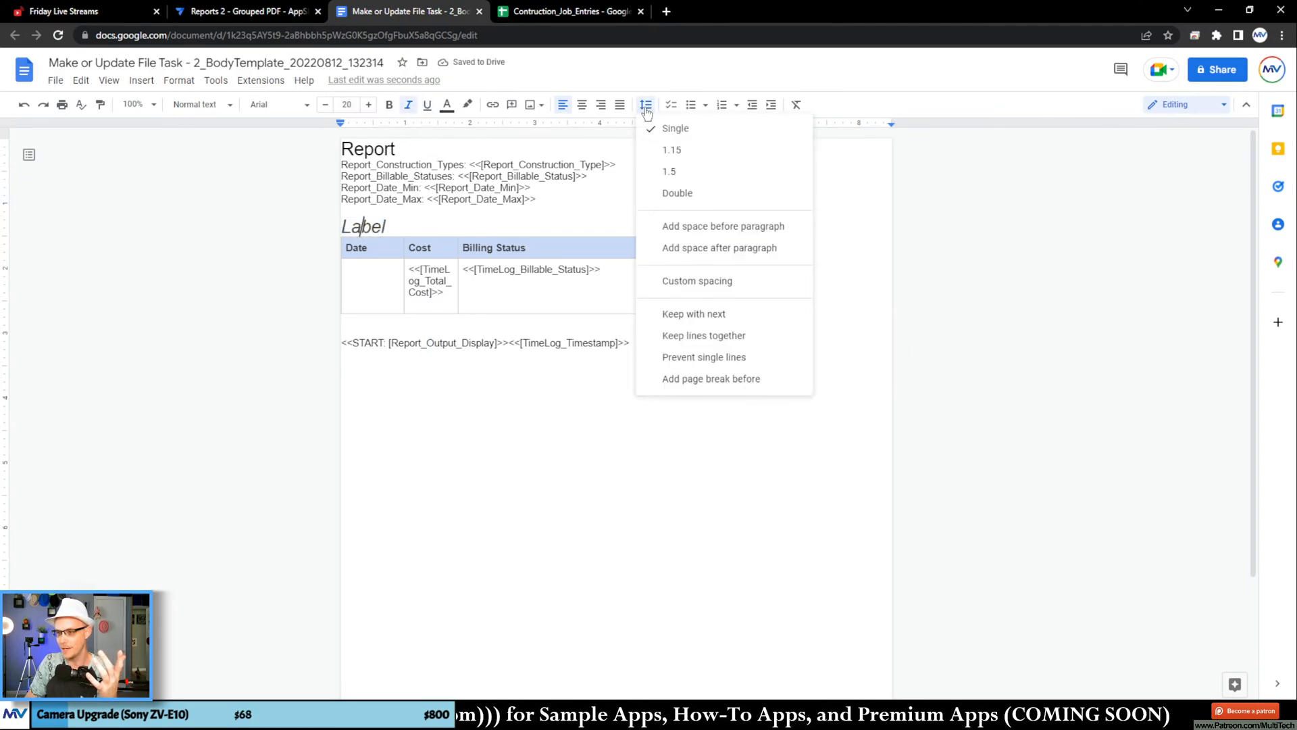
click(709, 248)
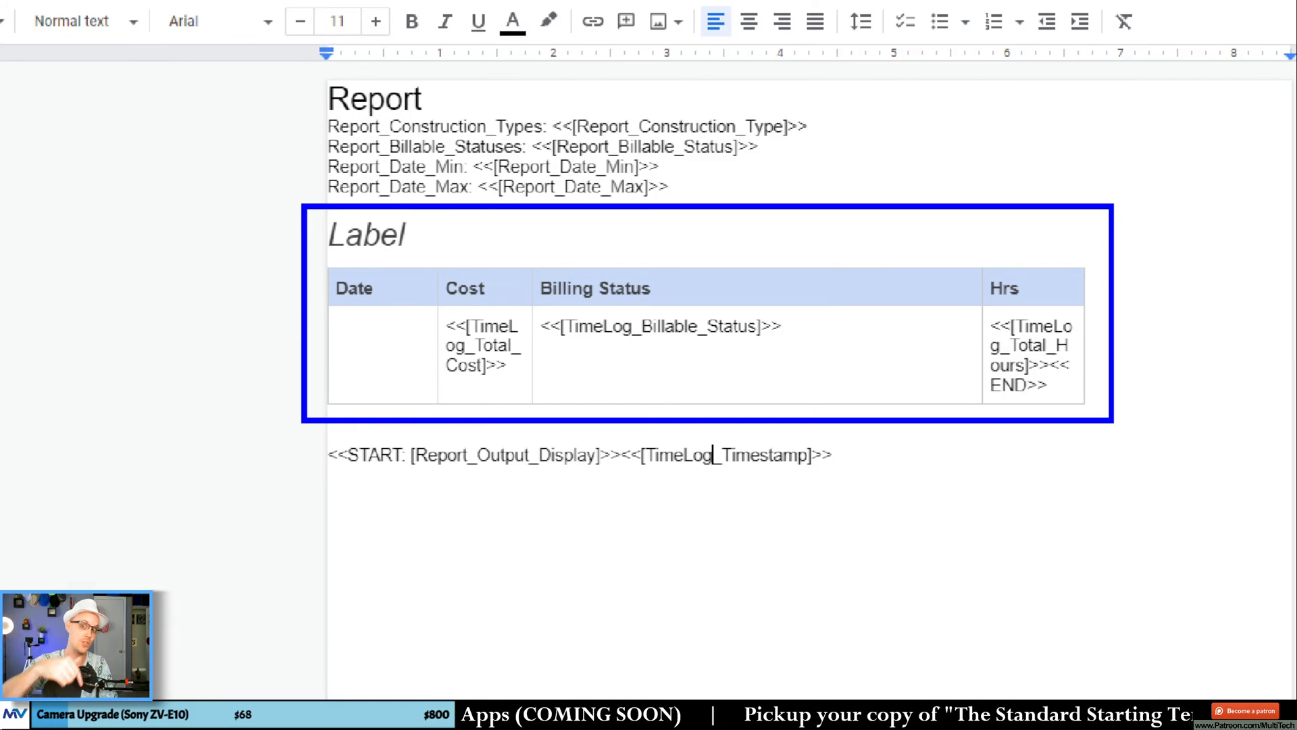
Step: Move <<START: [Report_Output_Display]>><<[TimeLog_Timestamp]>> from below the table back into the table's Date cell
click(601, 456)
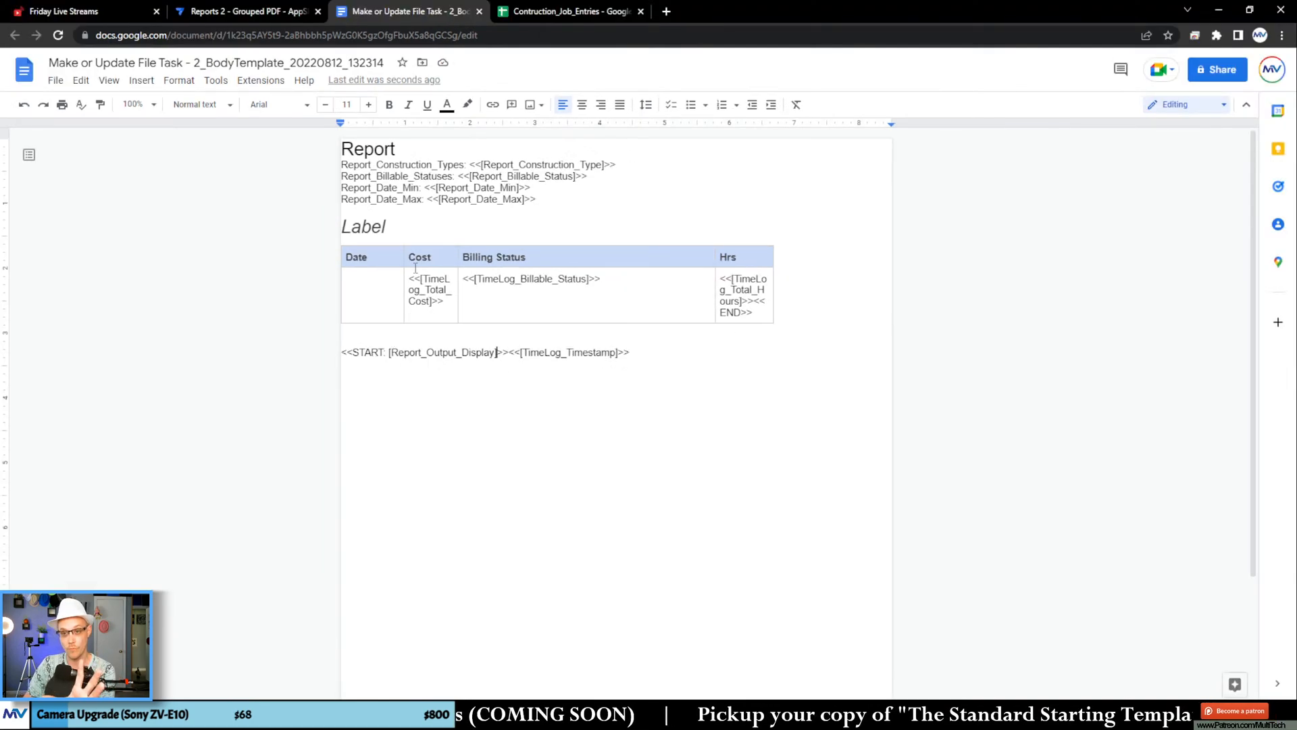
click(387, 227)
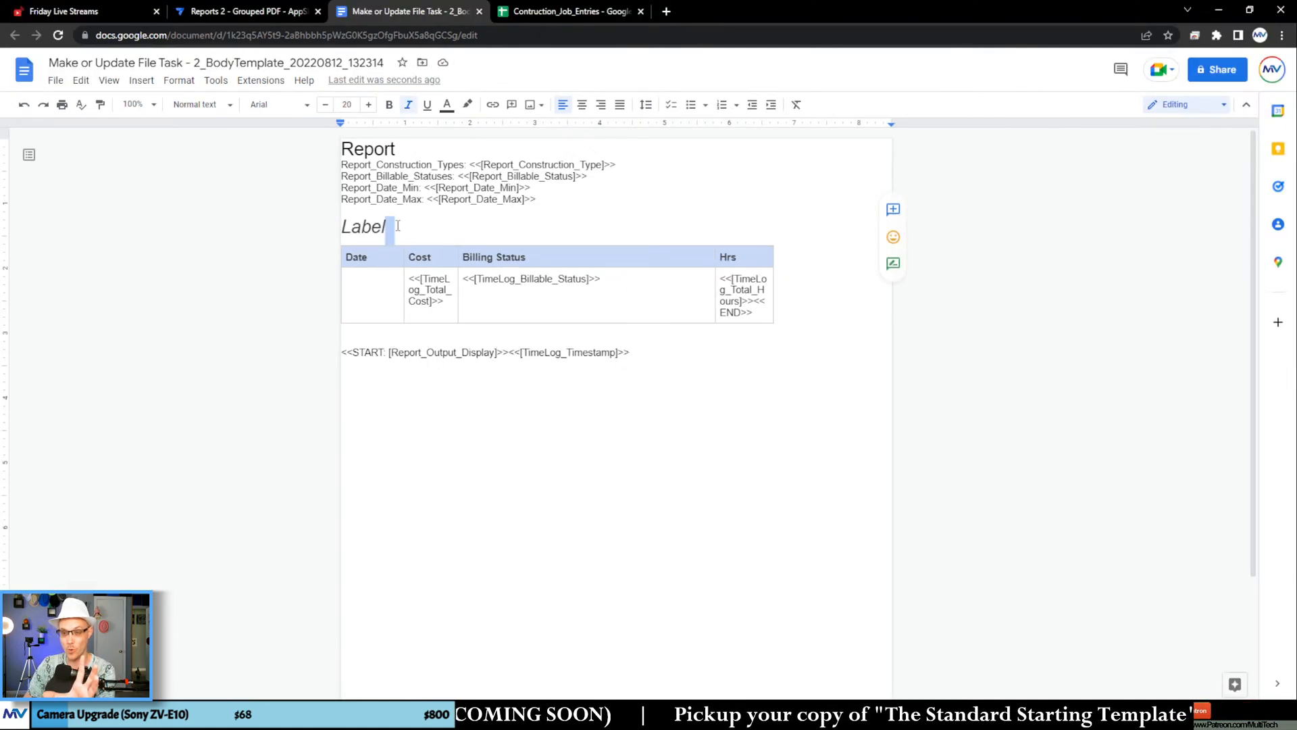
drag(638, 351, 359, 286)
Step: Insert a line above the Label heading and begin a template tag there with "<<START: "
click(396, 223)
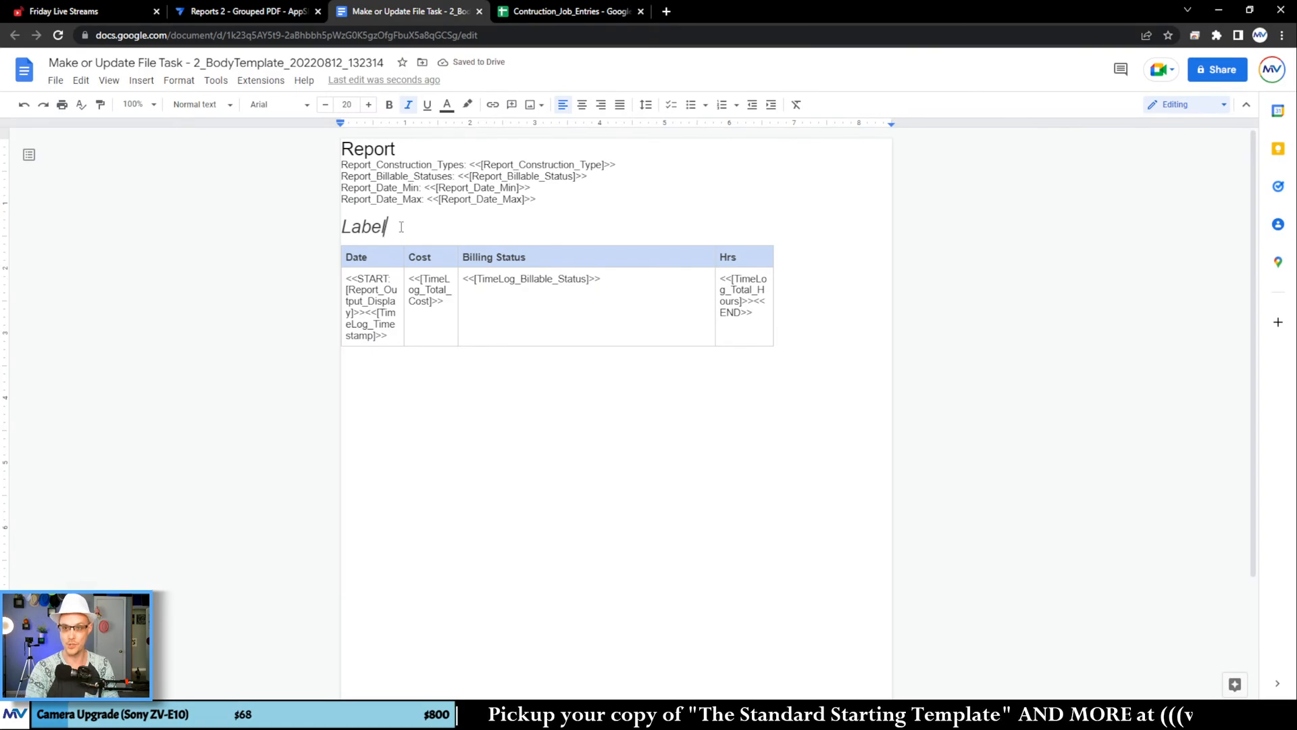
key(Home)
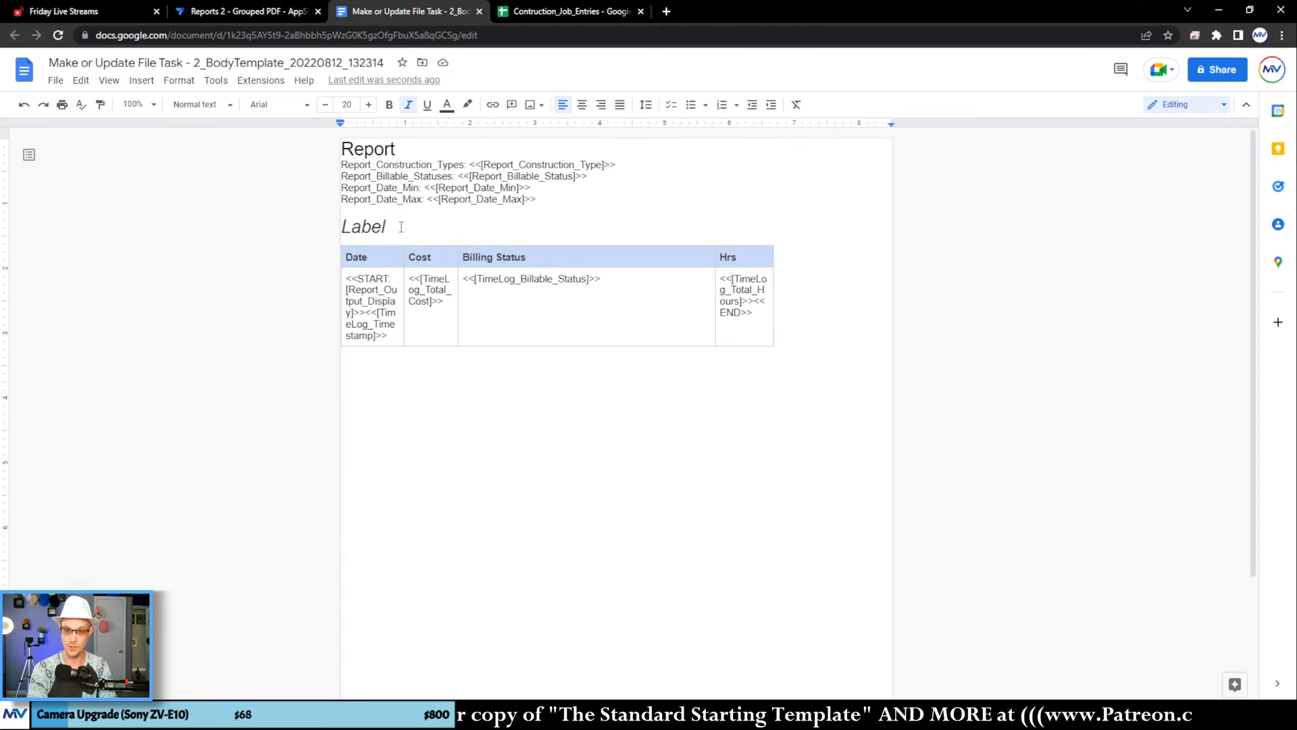
key(Return)
text(<<)
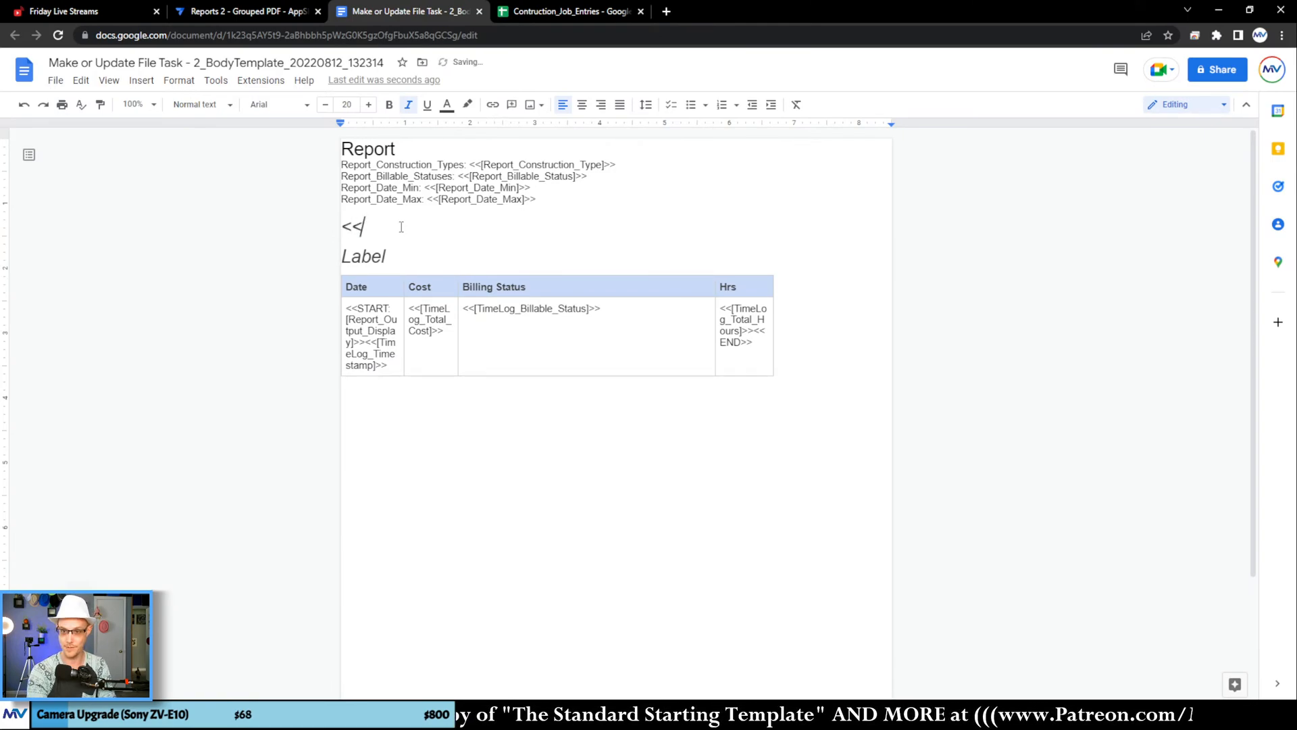
text(START:)
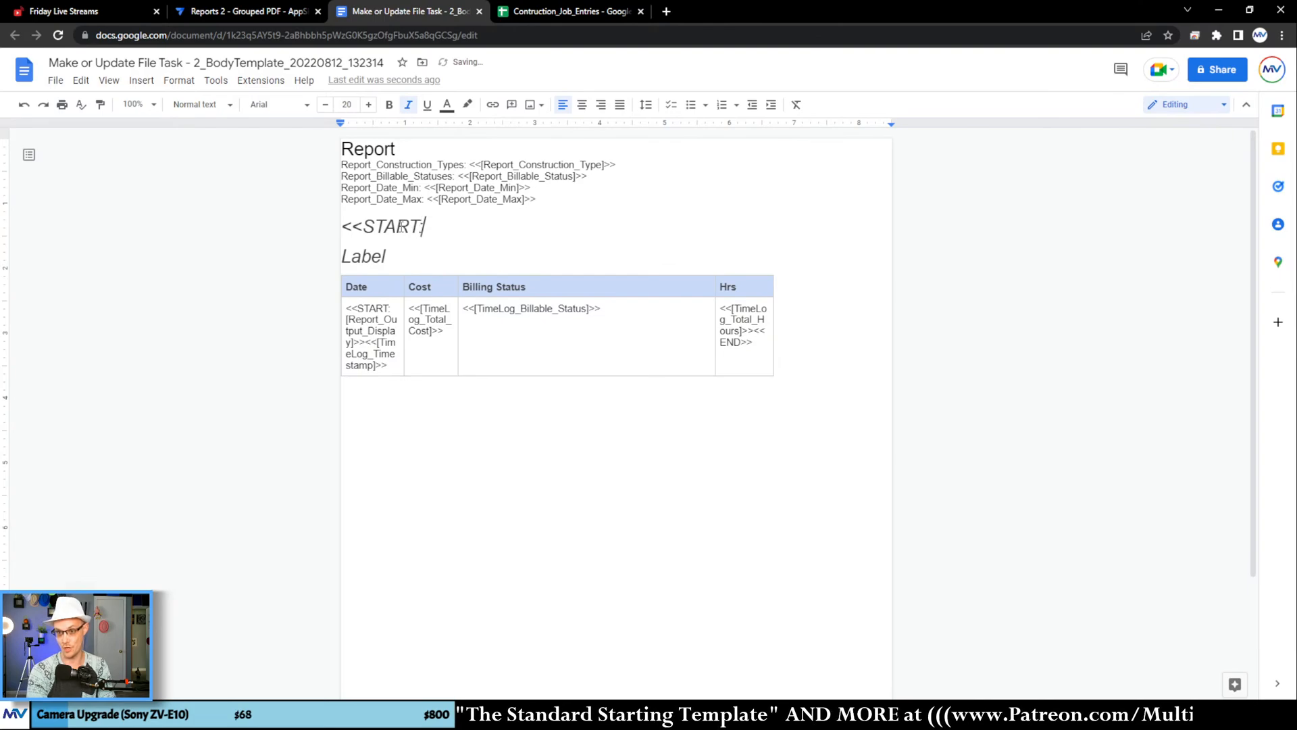
drag(345, 319, 351, 342)
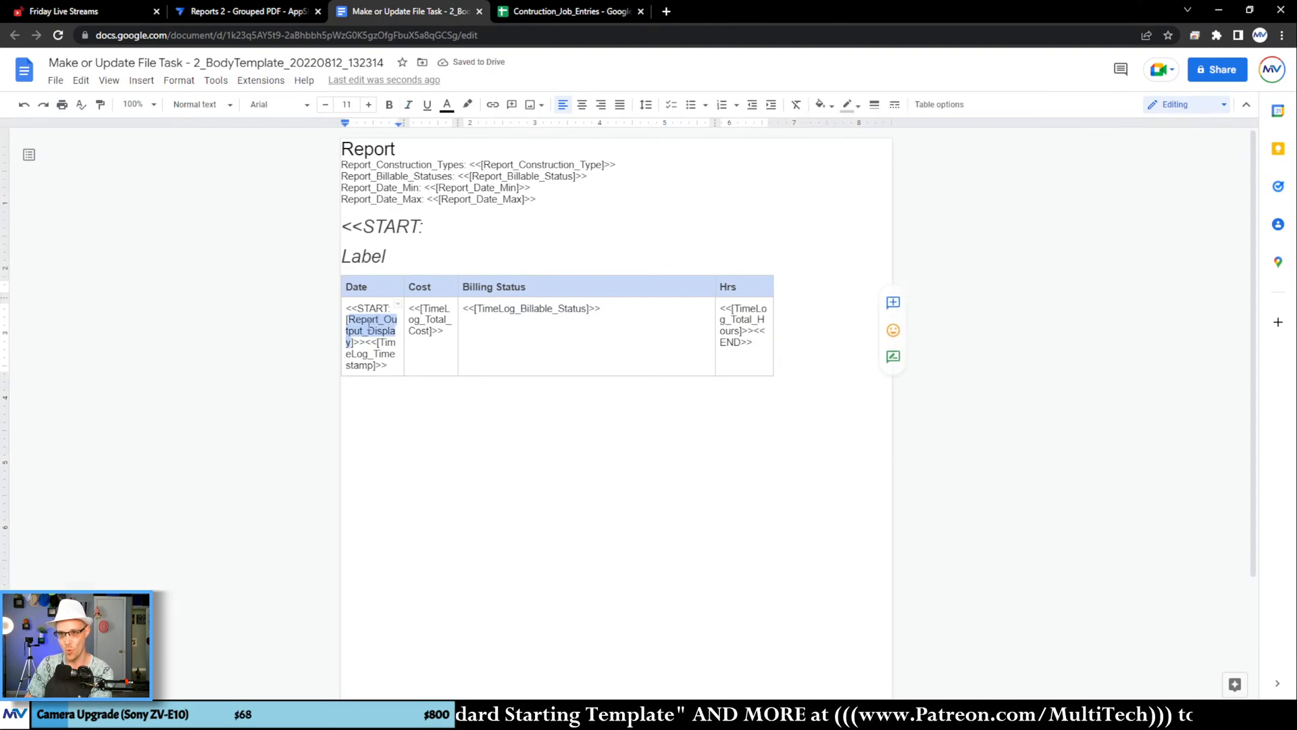
double_click(438, 234)
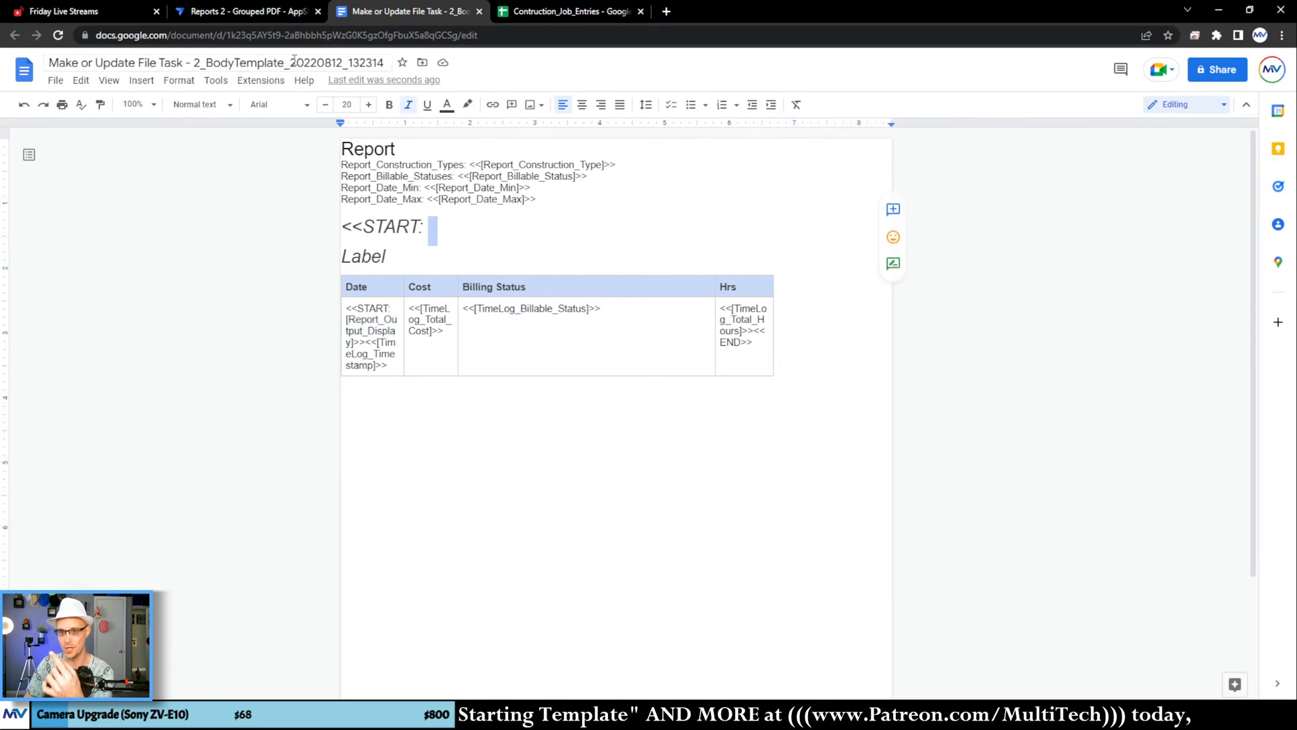
Step: Switch to the AppSheet editor and copy the Report_Job_Type_Output_List column name from the Reports table
click(291, 11)
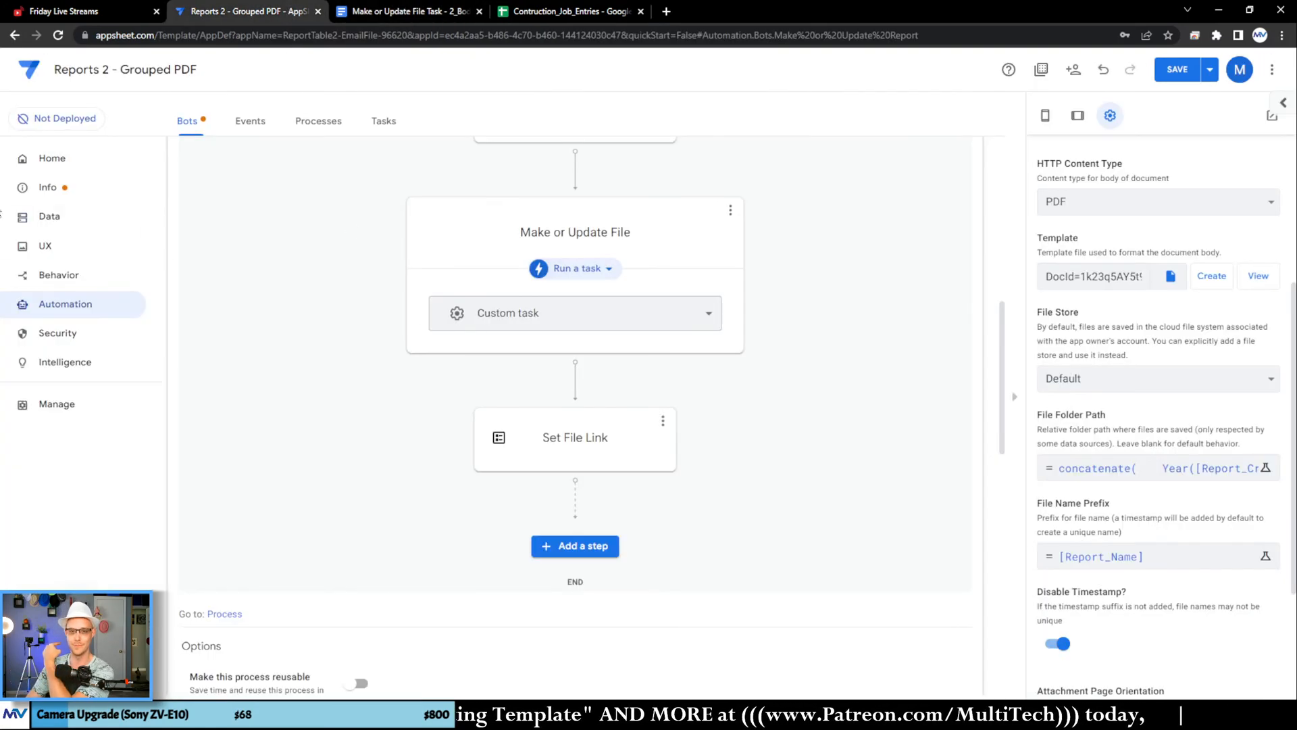
click(49, 216)
click(255, 121)
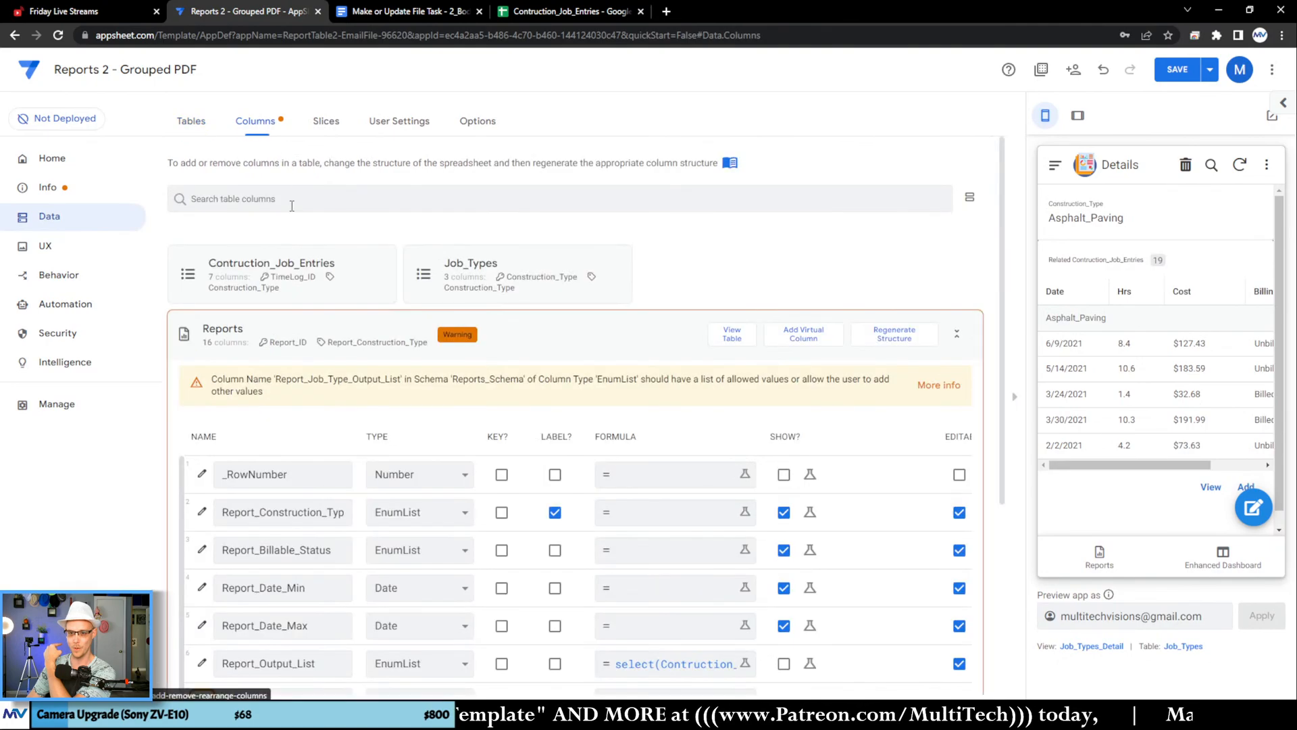
scroll(294, 352, down, 3)
click(298, 498)
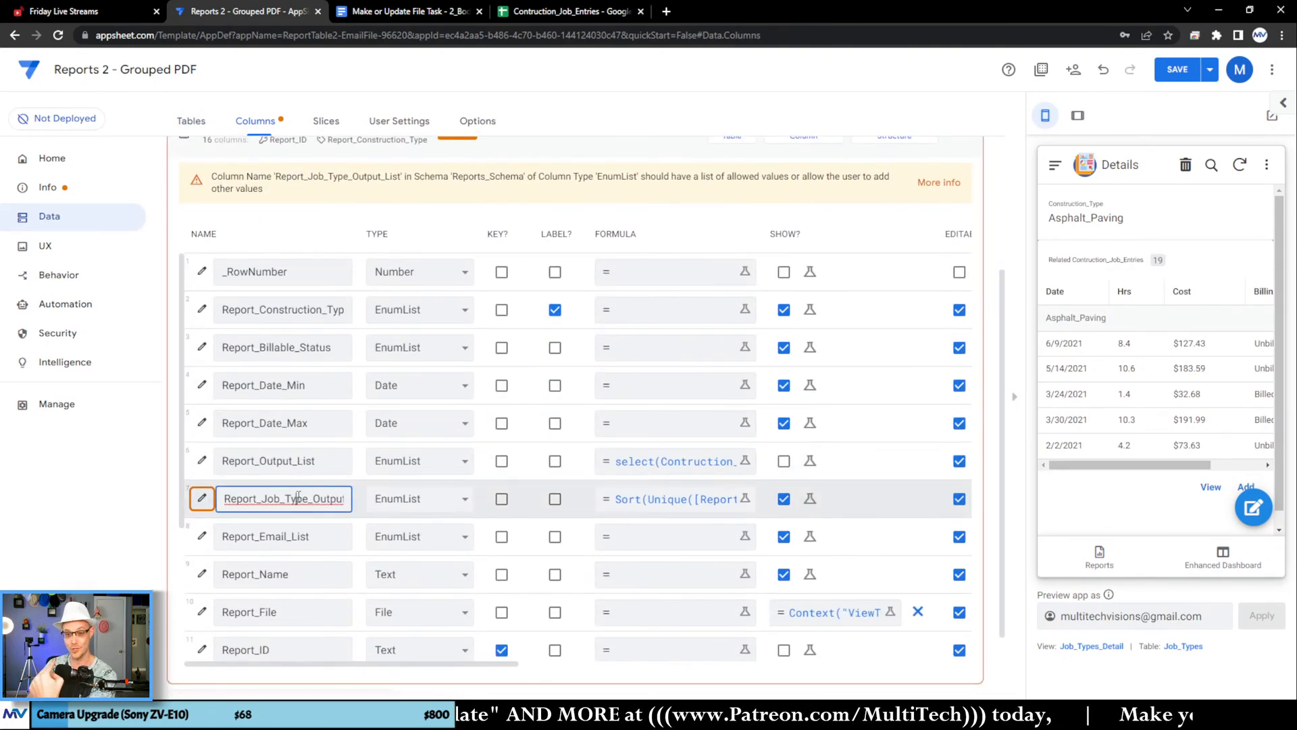
double_click(298, 498)
key(ctrl+c)
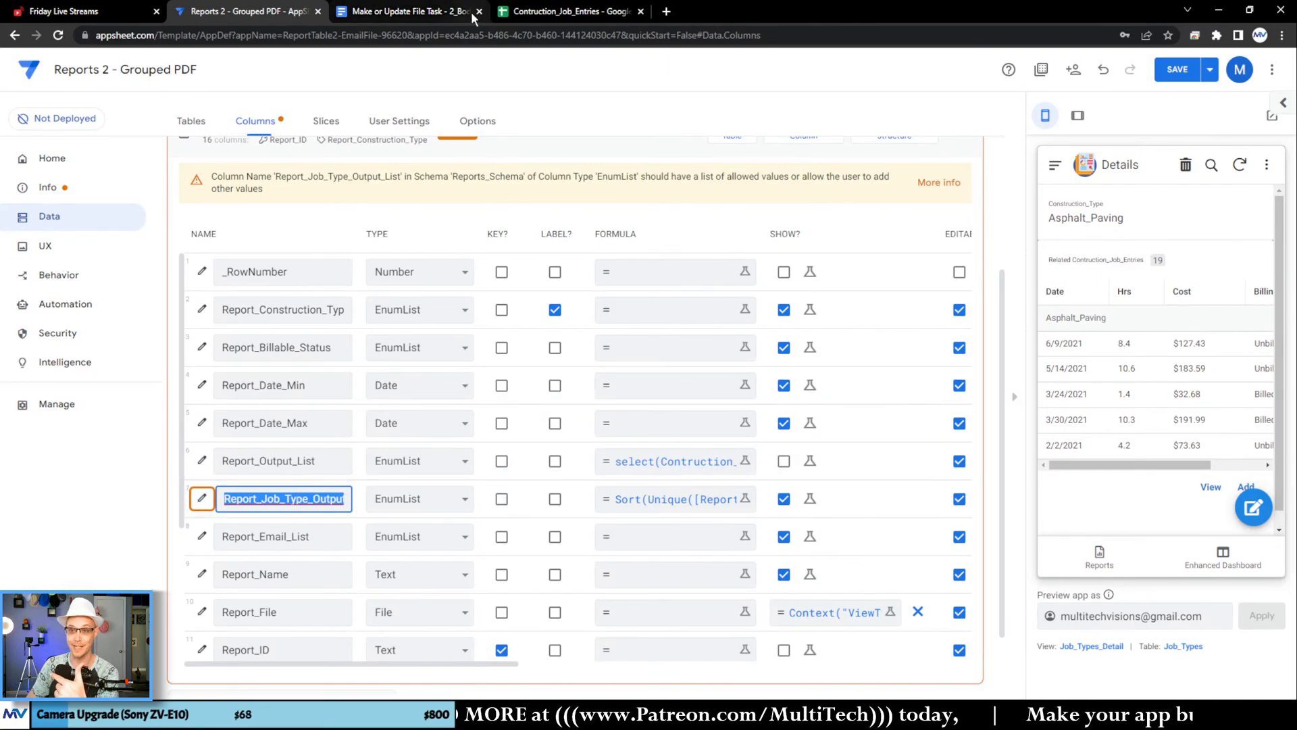
Step: Return to the Google Docs template and complete the heading tag as <<START: [Report_Job_Type_Output_List]>>
click(406, 11)
click(440, 228)
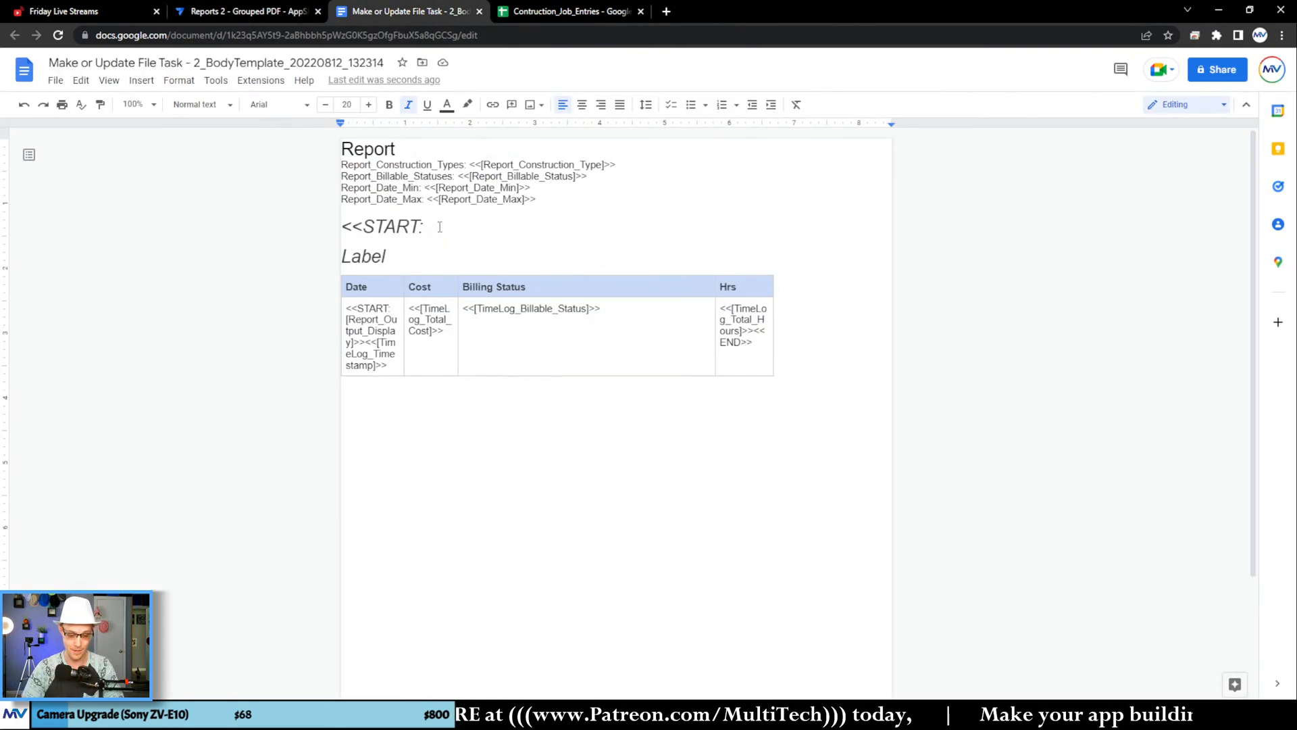
text([)
key(ctrl+v)
text(])
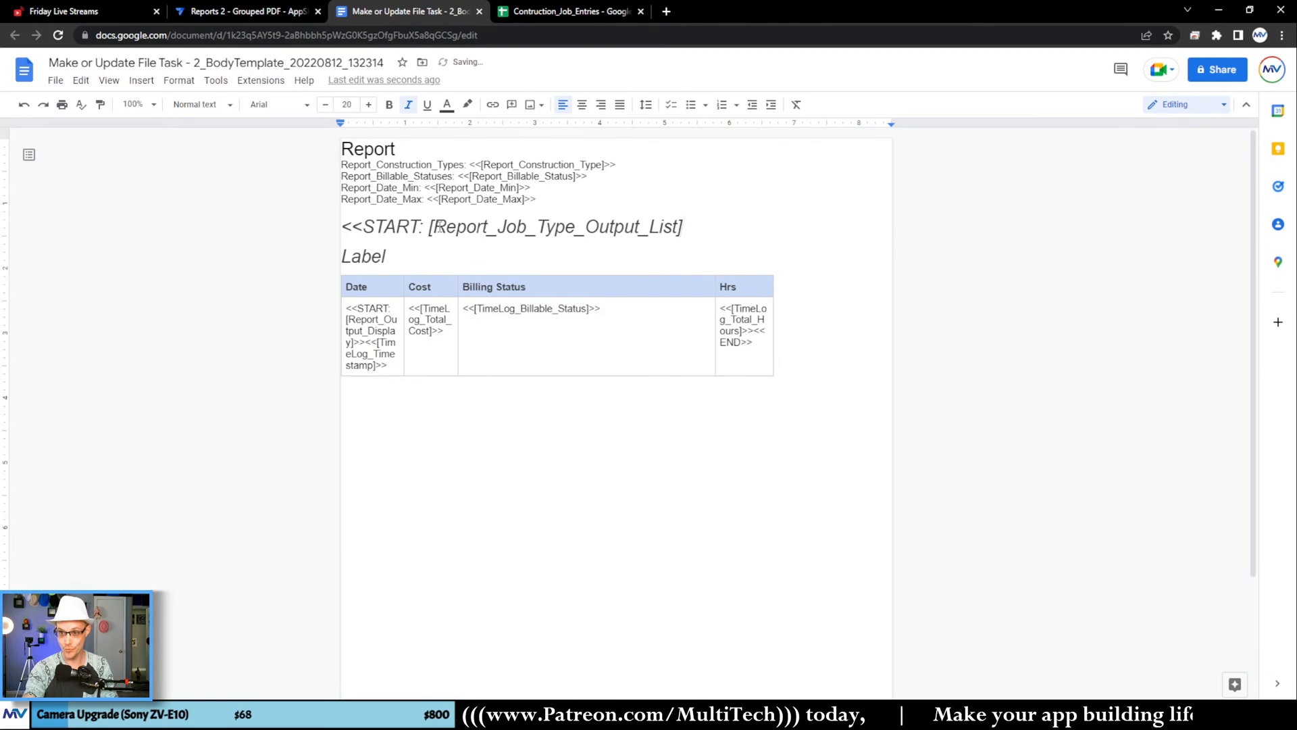
text(>>)
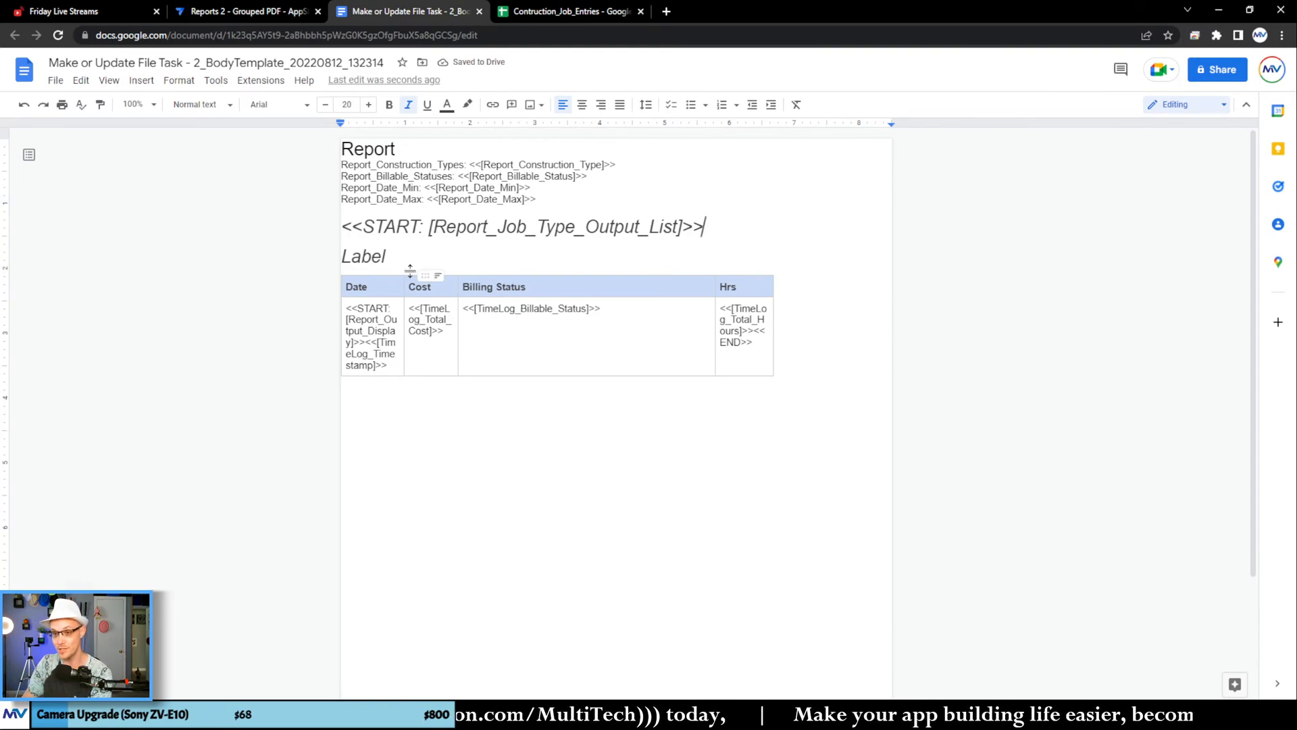
Step: Move the word Label directly behind the <<START: [Report_Job_Type_Output_List]>> tag and remove the leftover empty line above the table
drag(397, 256, 704, 227)
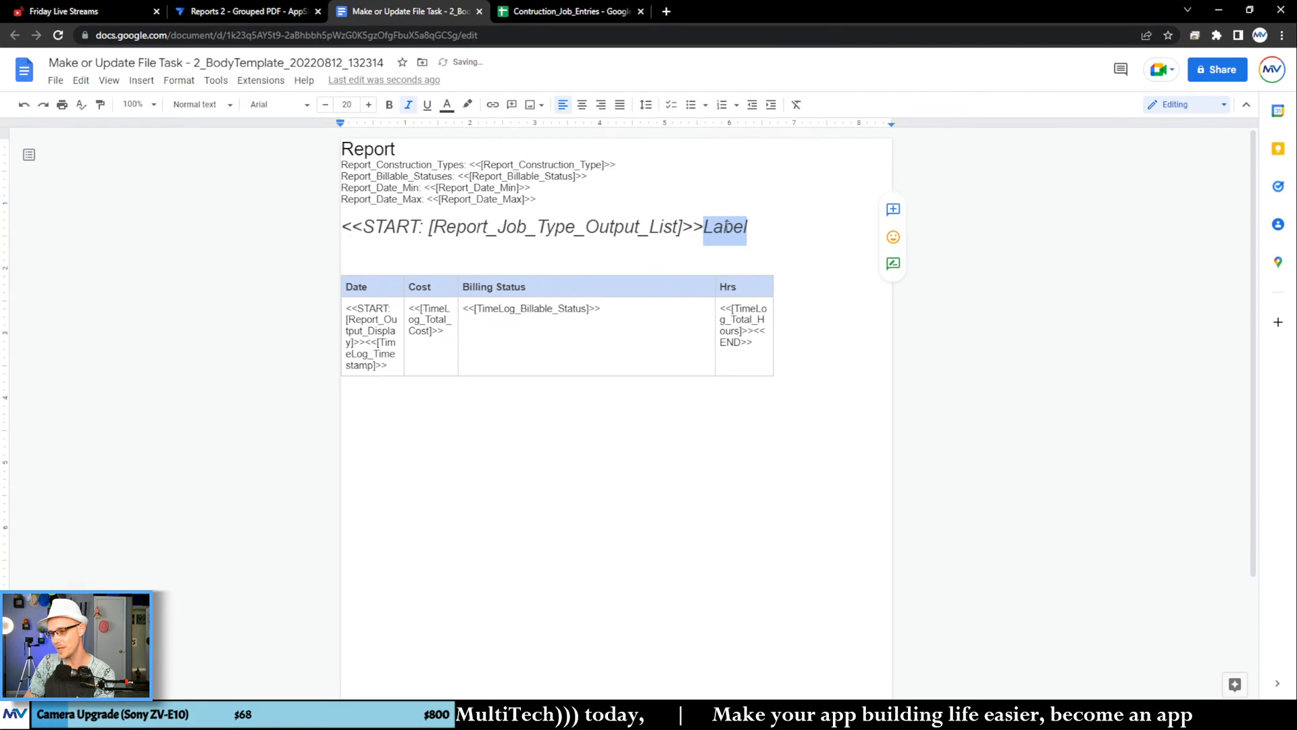
click(353, 262)
key(BackSpace)
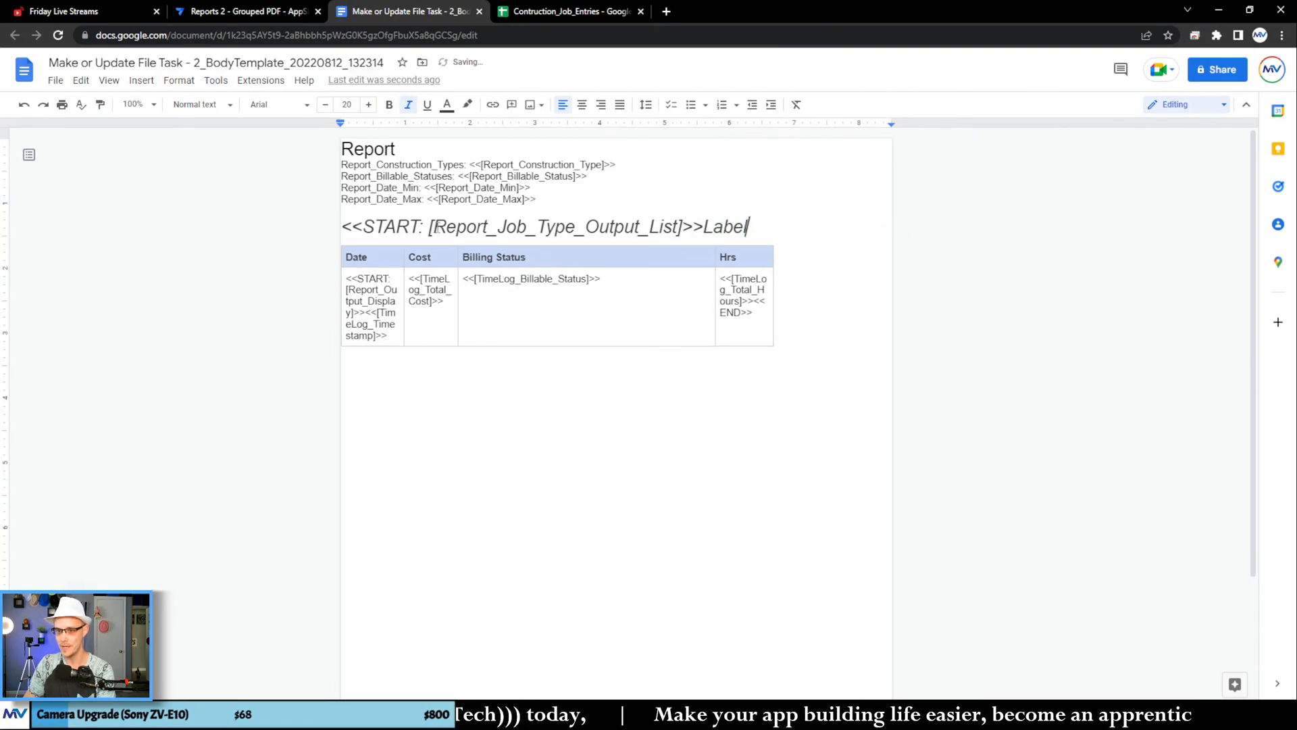
Step: Close the job type loop with an <<END>> tag below the table, followed by a new line
double_click(373, 227)
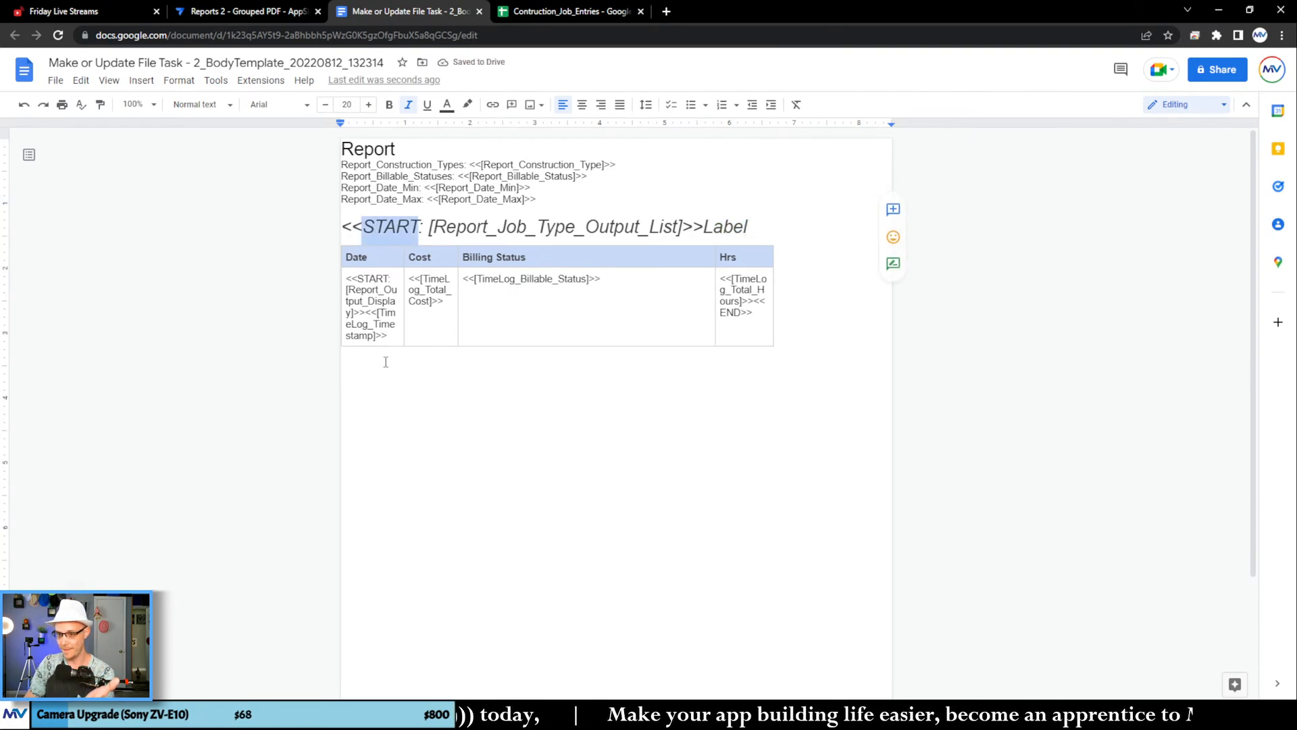
double_click(370, 299)
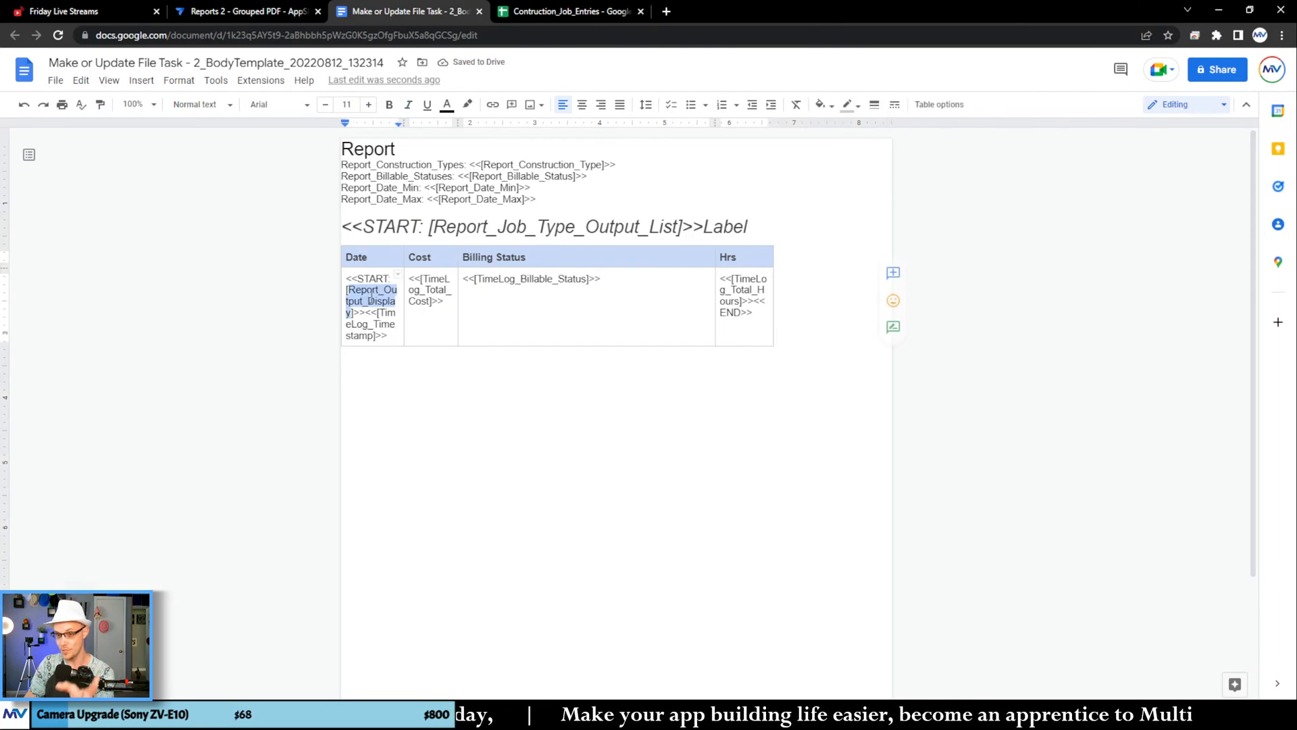
click(388, 376)
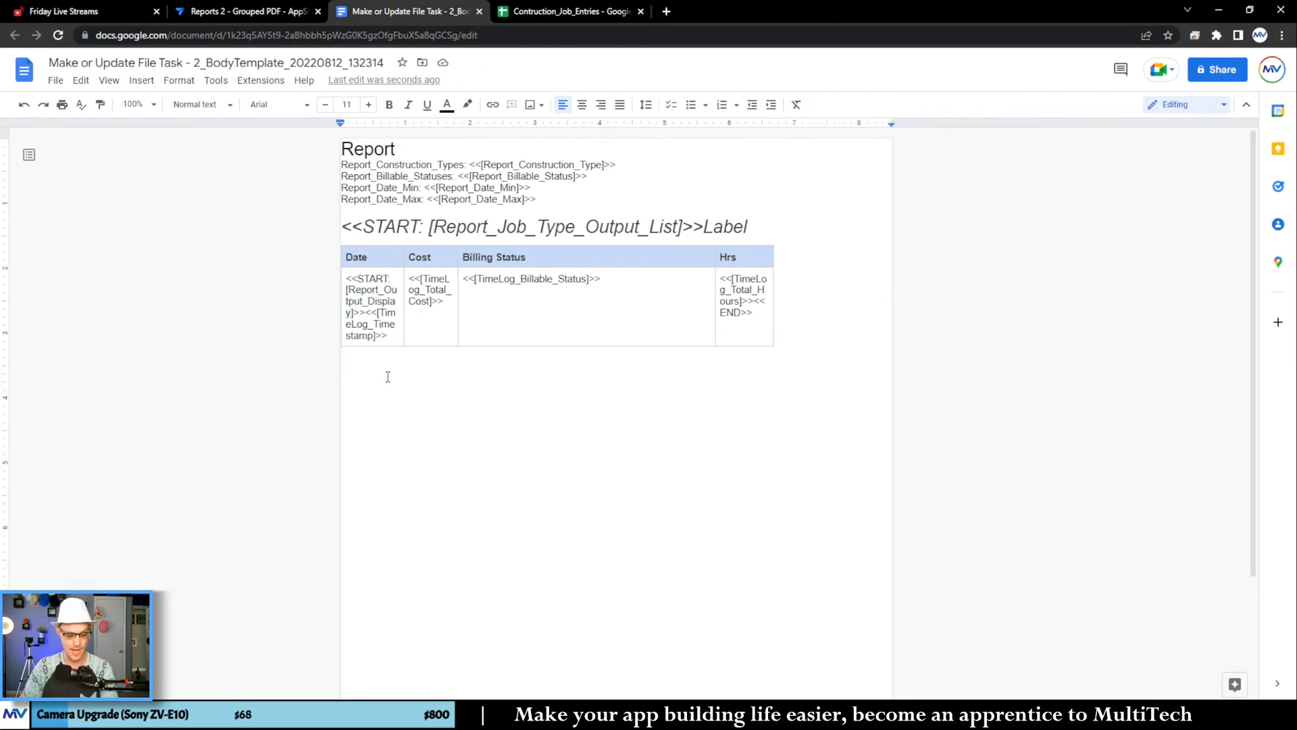
text(<<END>>)
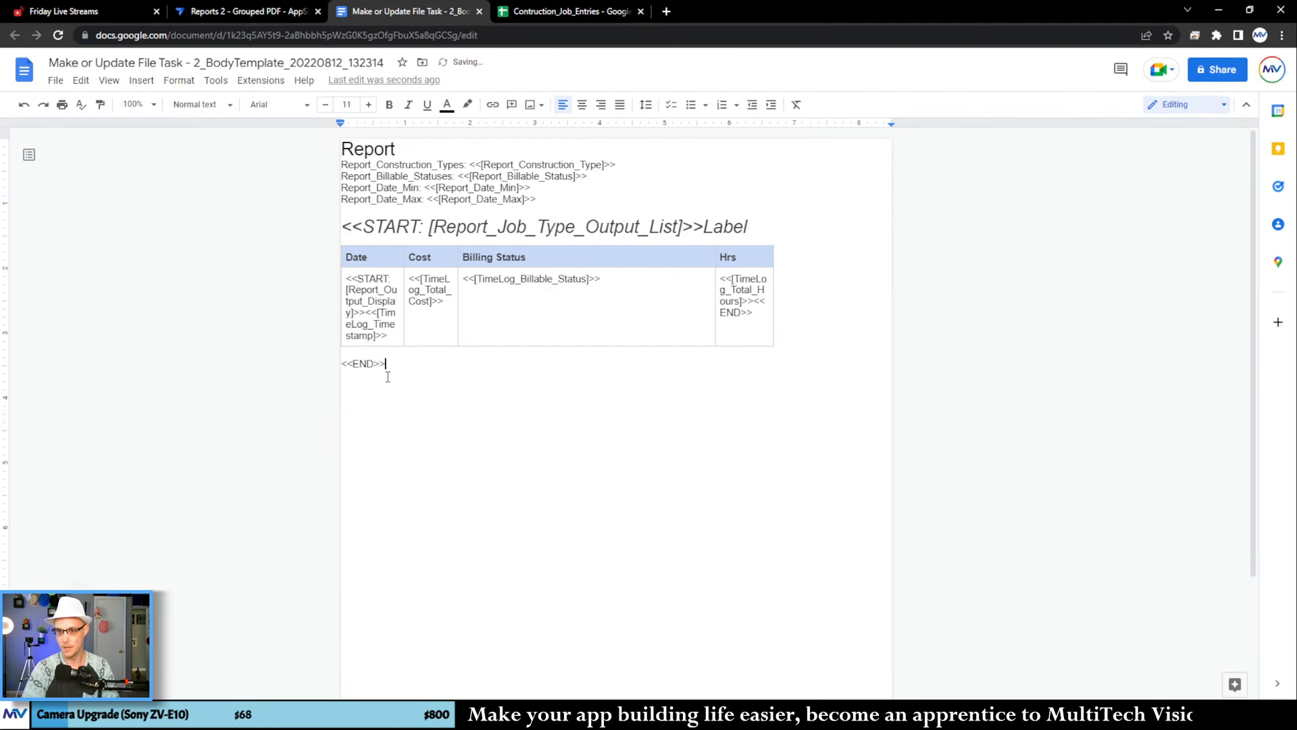
key(Return)
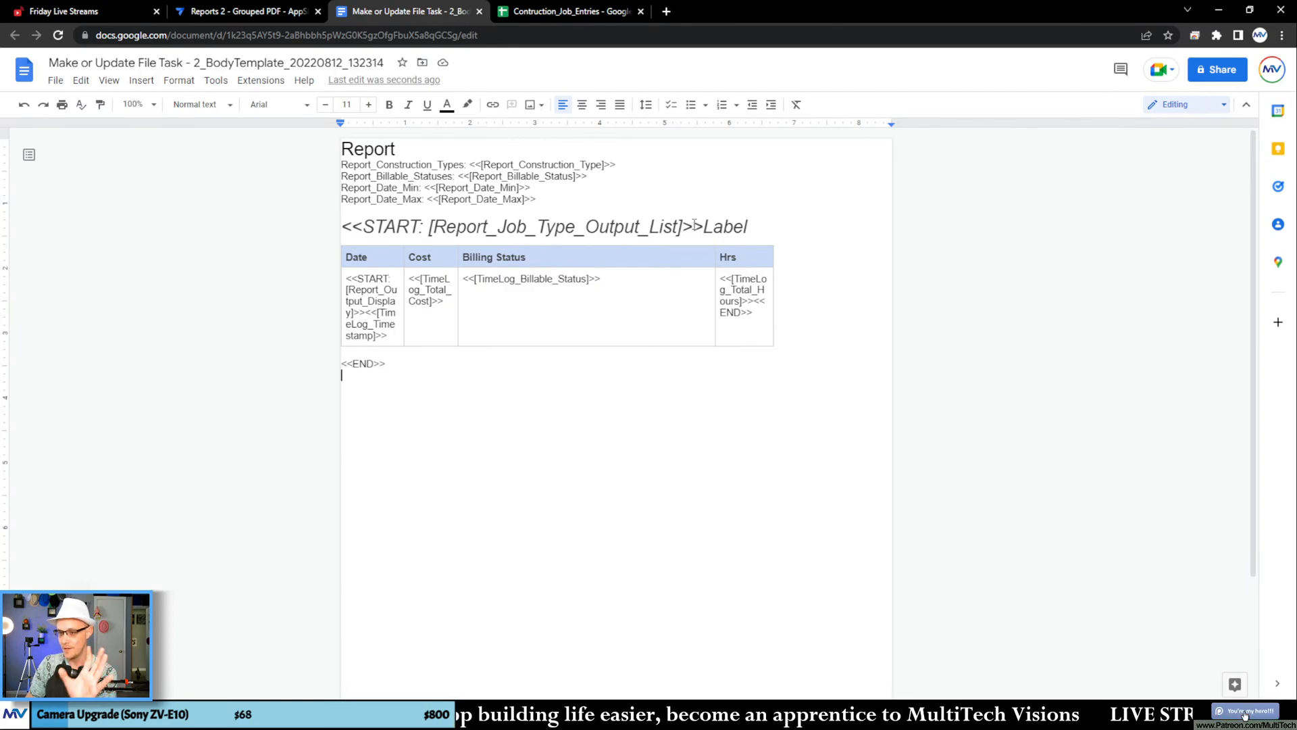
Step: Add blank lines above <<END>> and move the Date cell's <<START: [Report_Output_Display]>><<[TimeLog_Timestamp]>> text there
drag(347, 278, 396, 356)
click(395, 356)
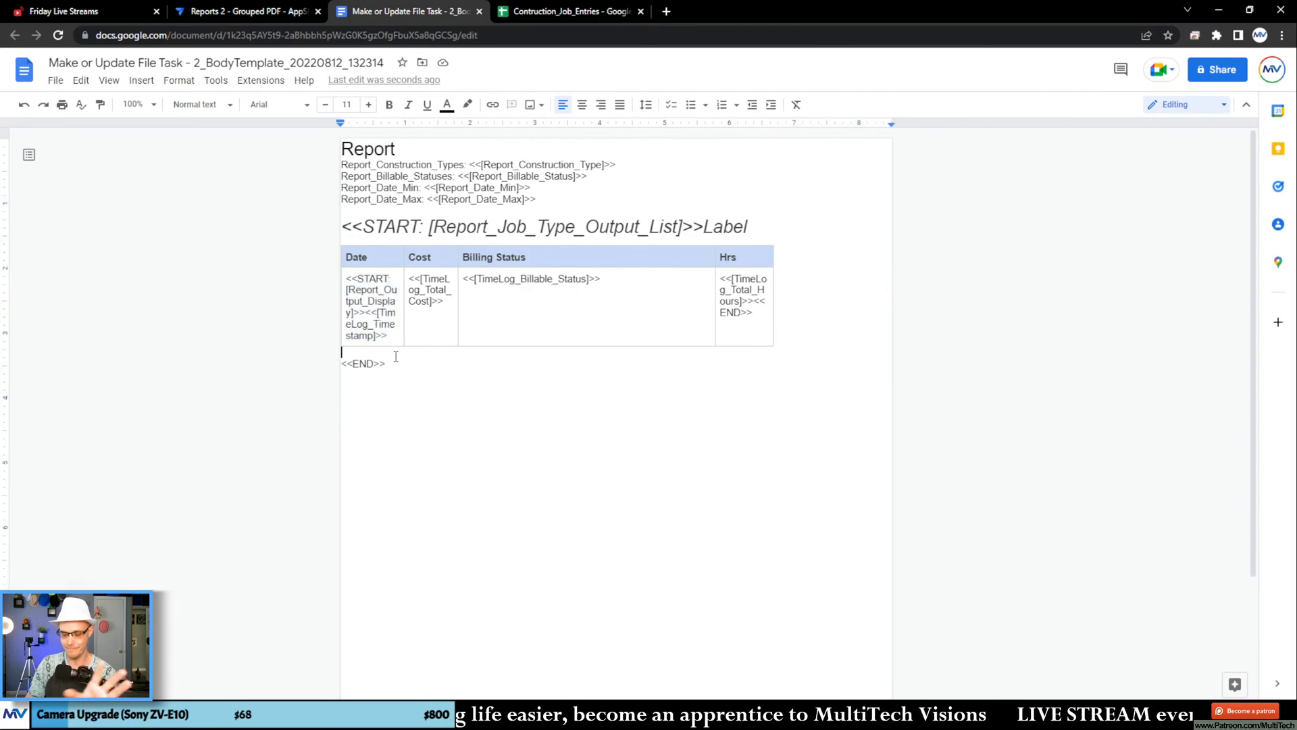
key(Return)
key(Return)
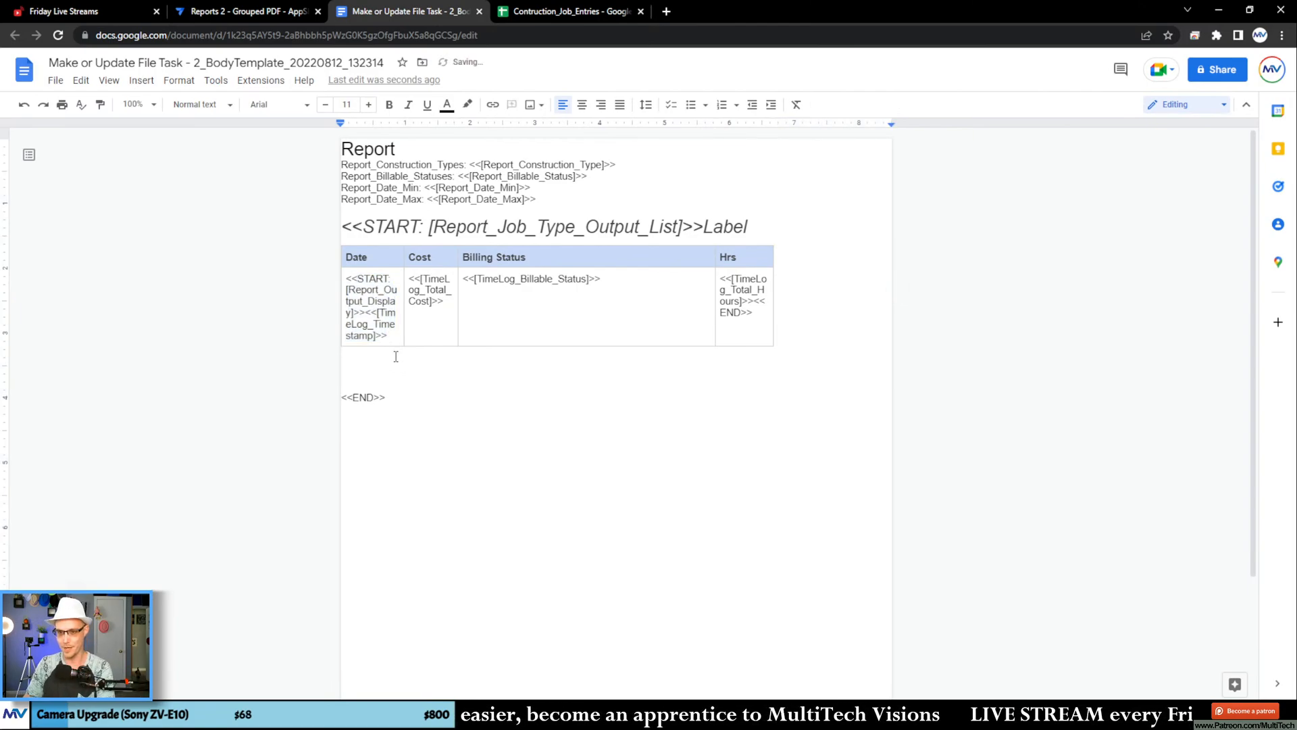
triple_click(381, 338)
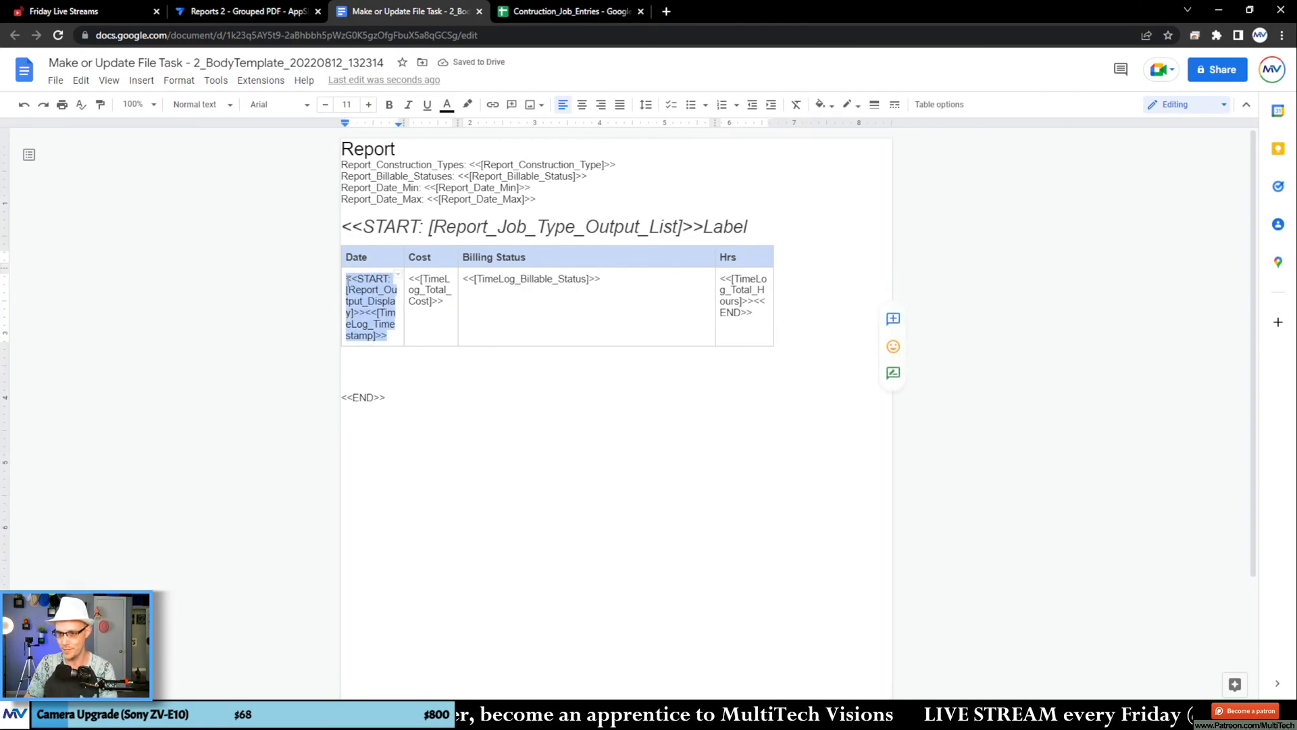
drag(363, 371, 365, 371)
click(410, 389)
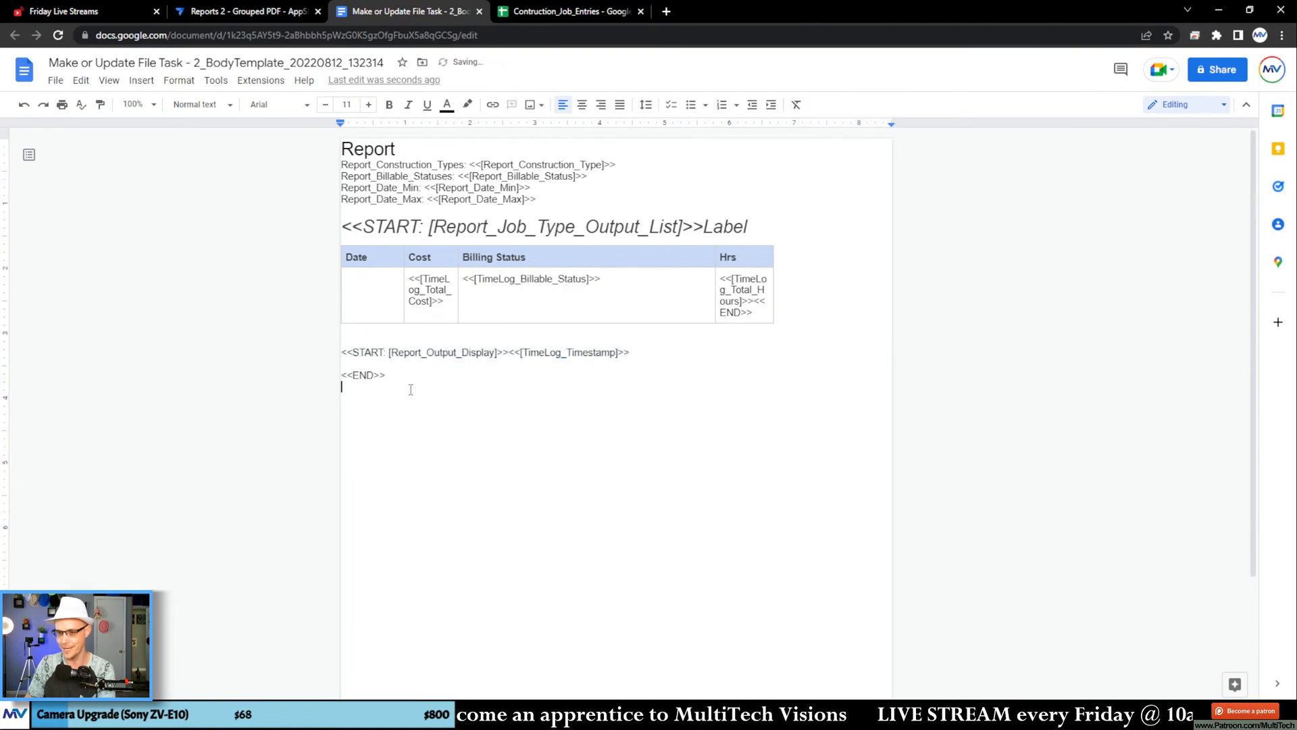
Step: Examine the [Report_Output_Display] expression below the table, the report header fields and the outer START tag
click(390, 353)
click(499, 352)
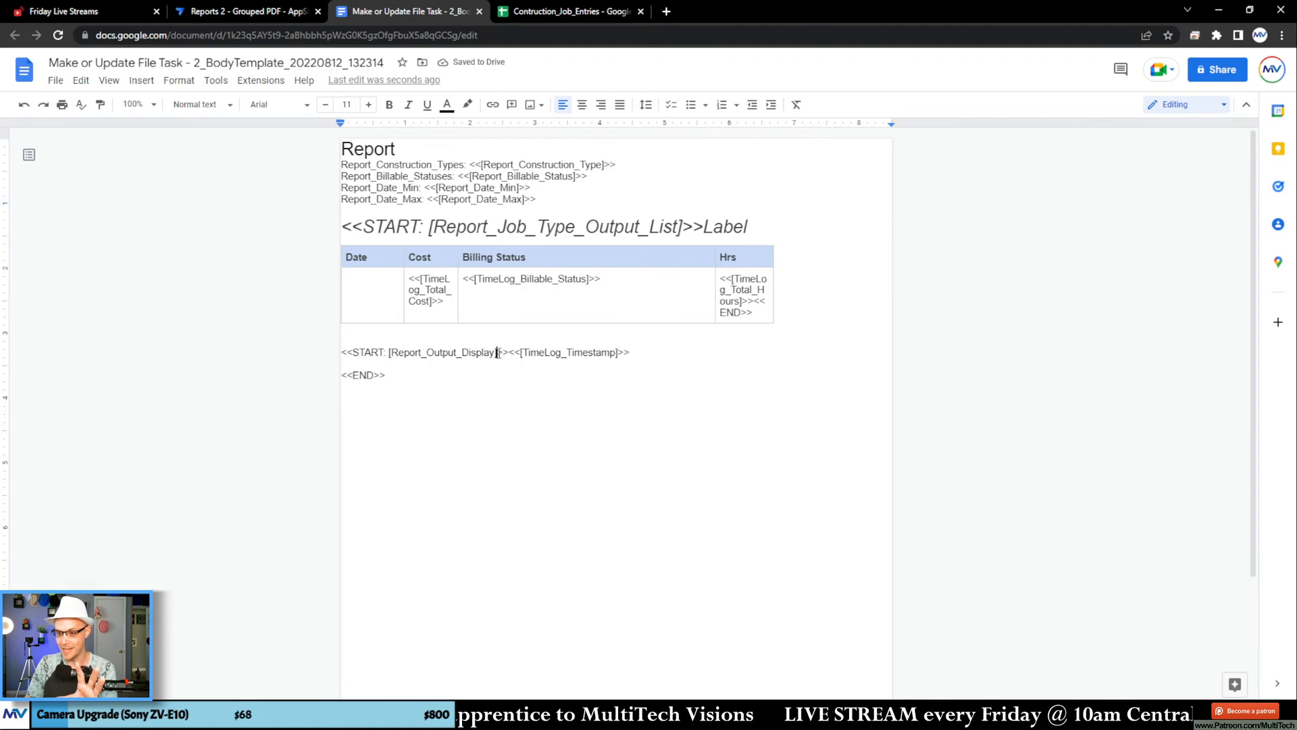
double_click(449, 354)
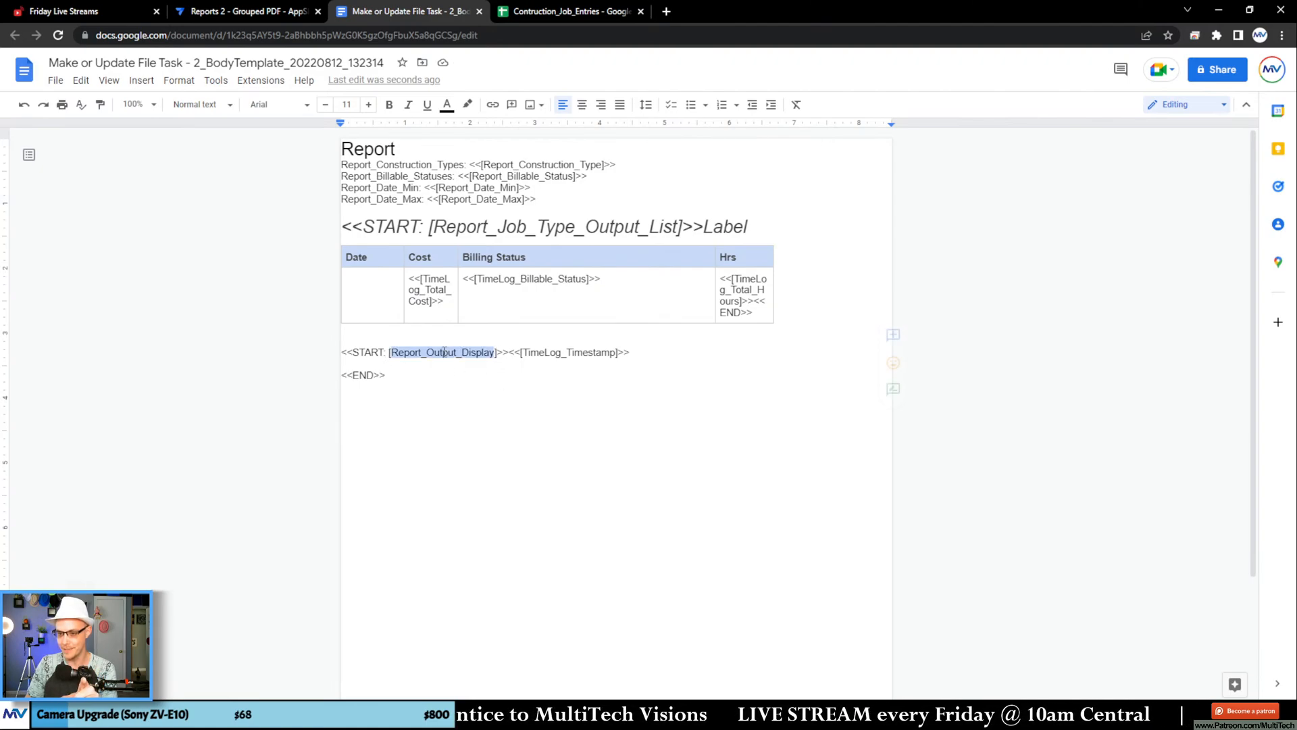
click(501, 354)
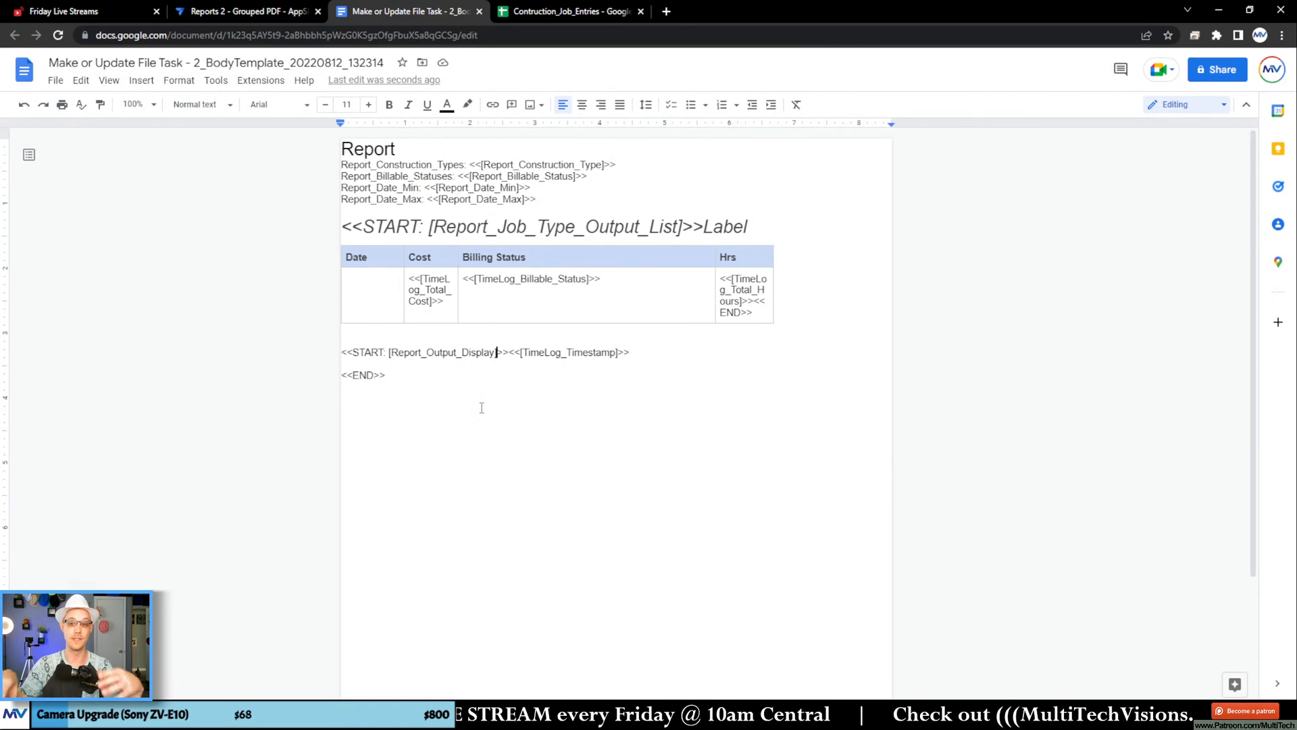
drag(351, 150, 412, 187)
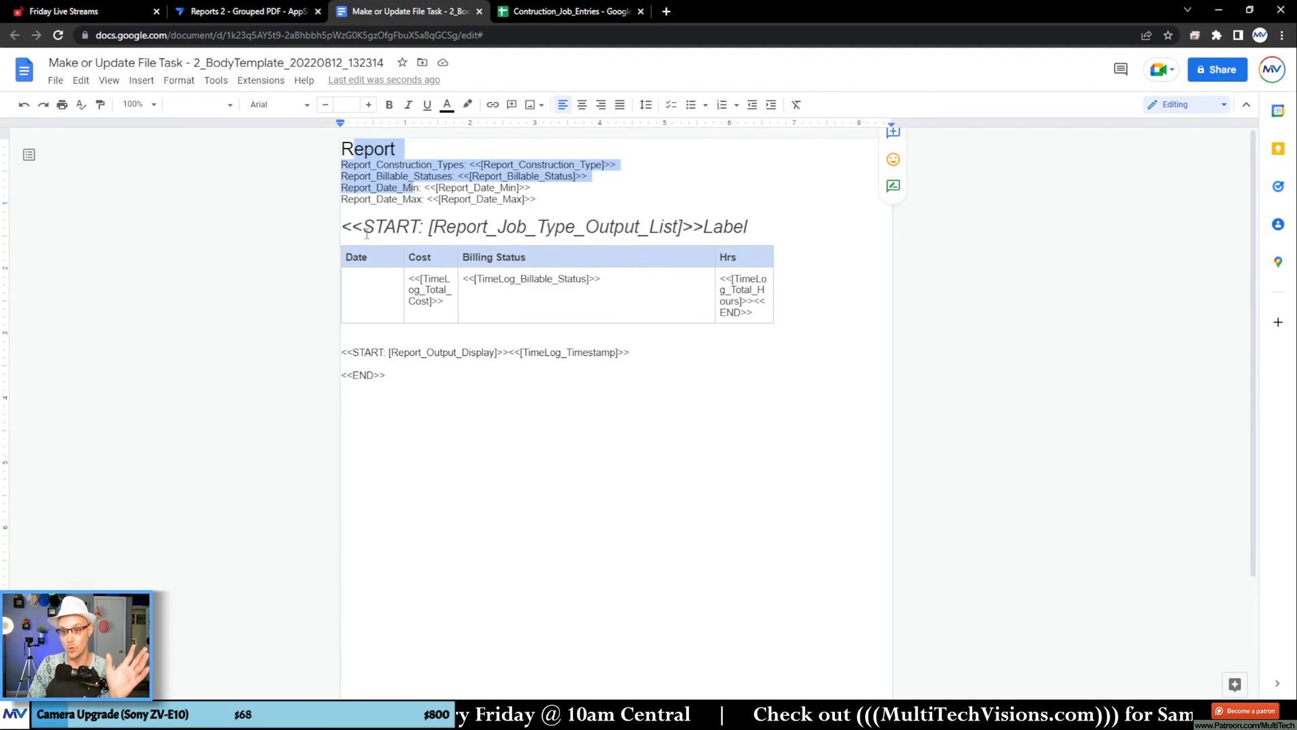
drag(366, 234, 482, 231)
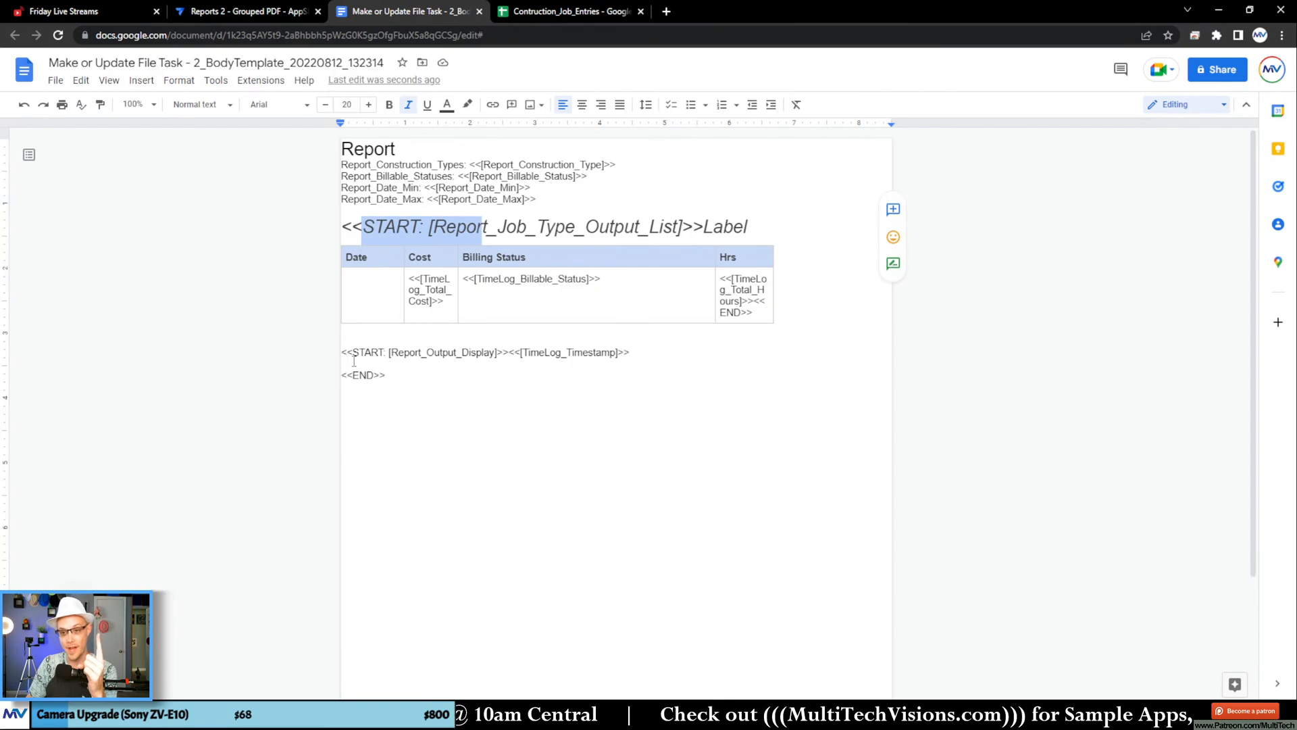
Step: Break the <<START: [Report_Output_Display]>> tag below the table into separate lines, with blank lines around [Report_Output_Display]
drag(353, 351, 508, 350)
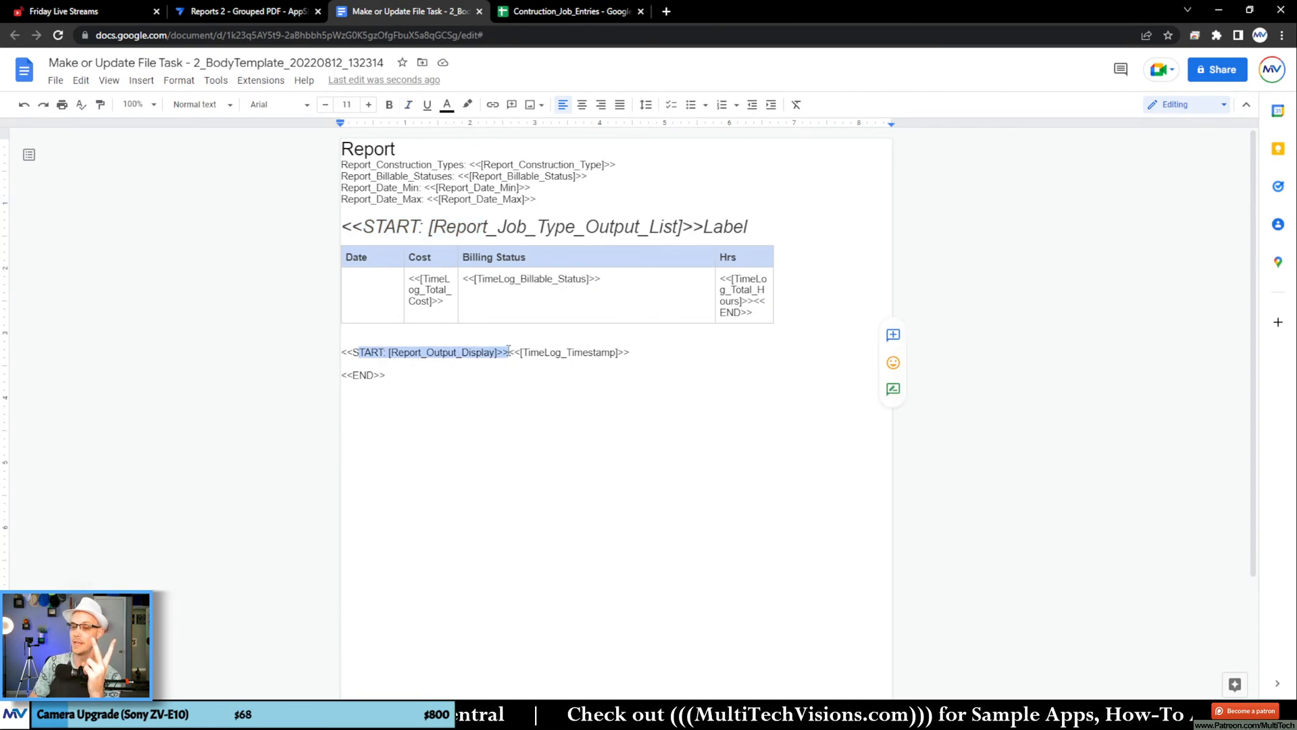
triple_click(473, 353)
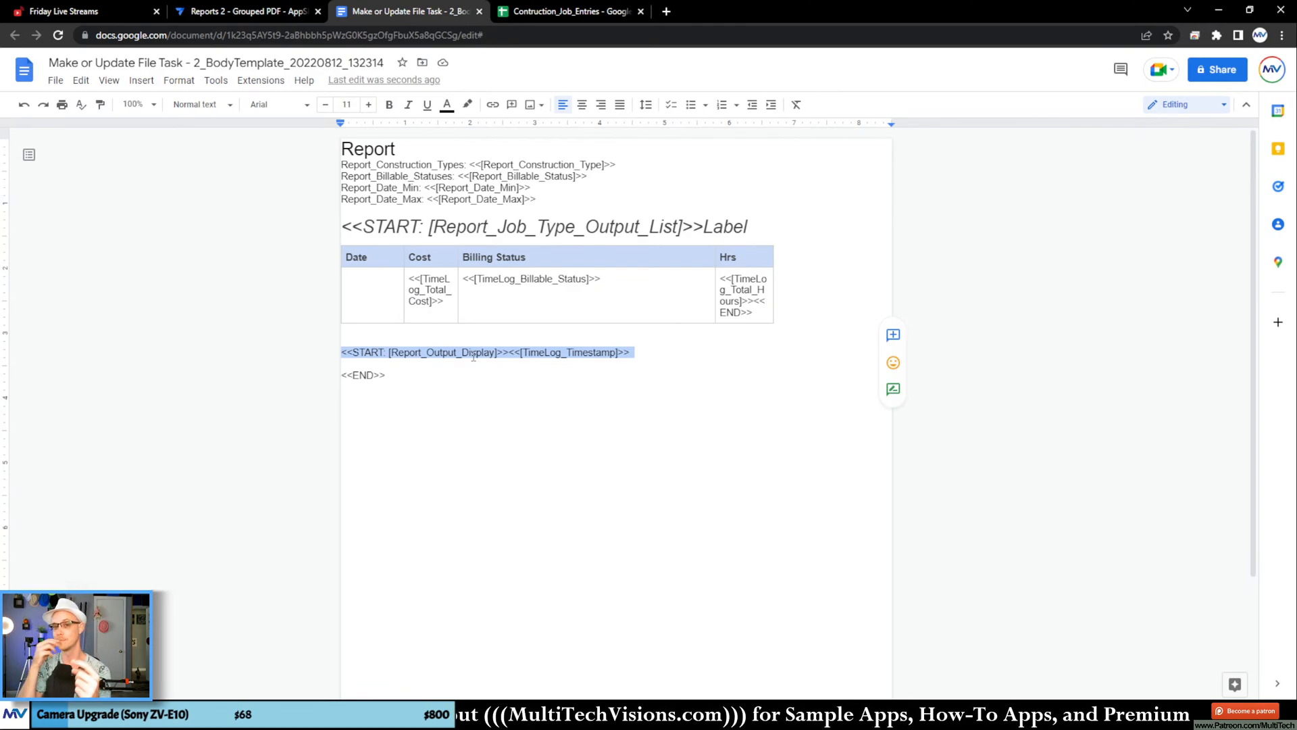
click(460, 355)
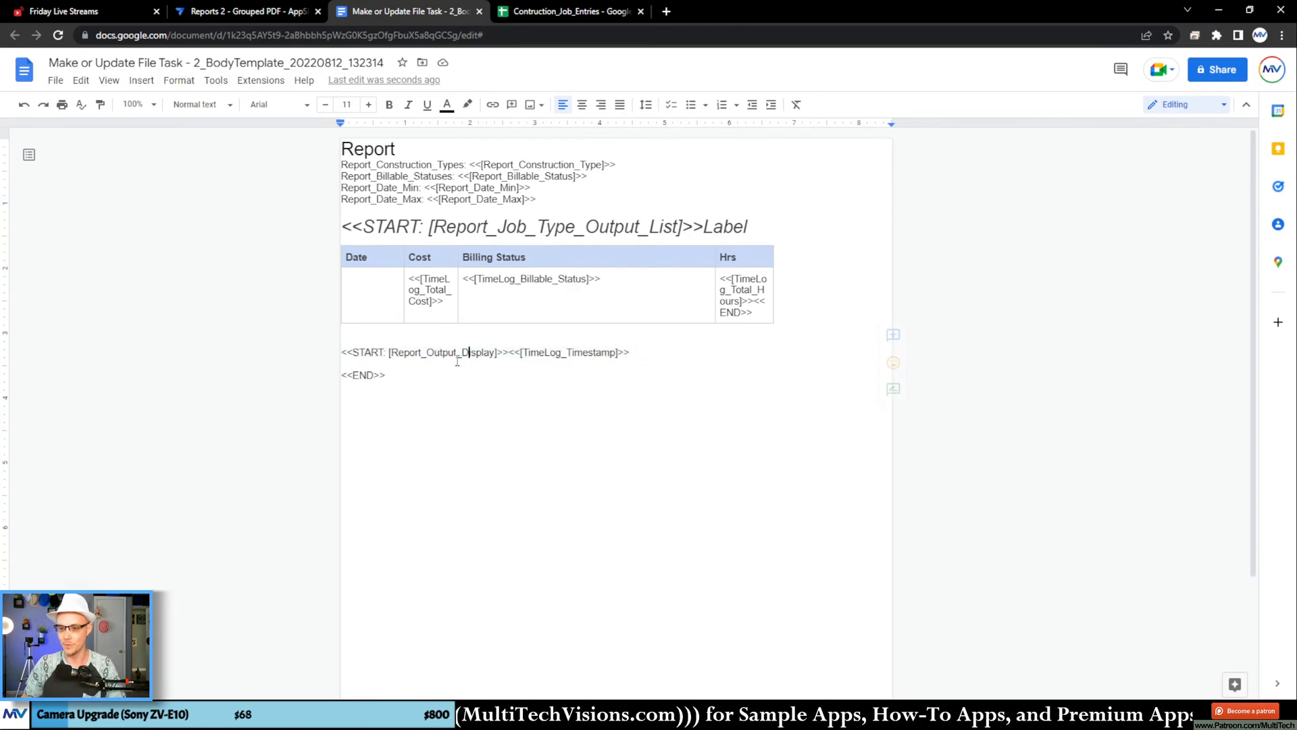
click(389, 351)
key(Return)
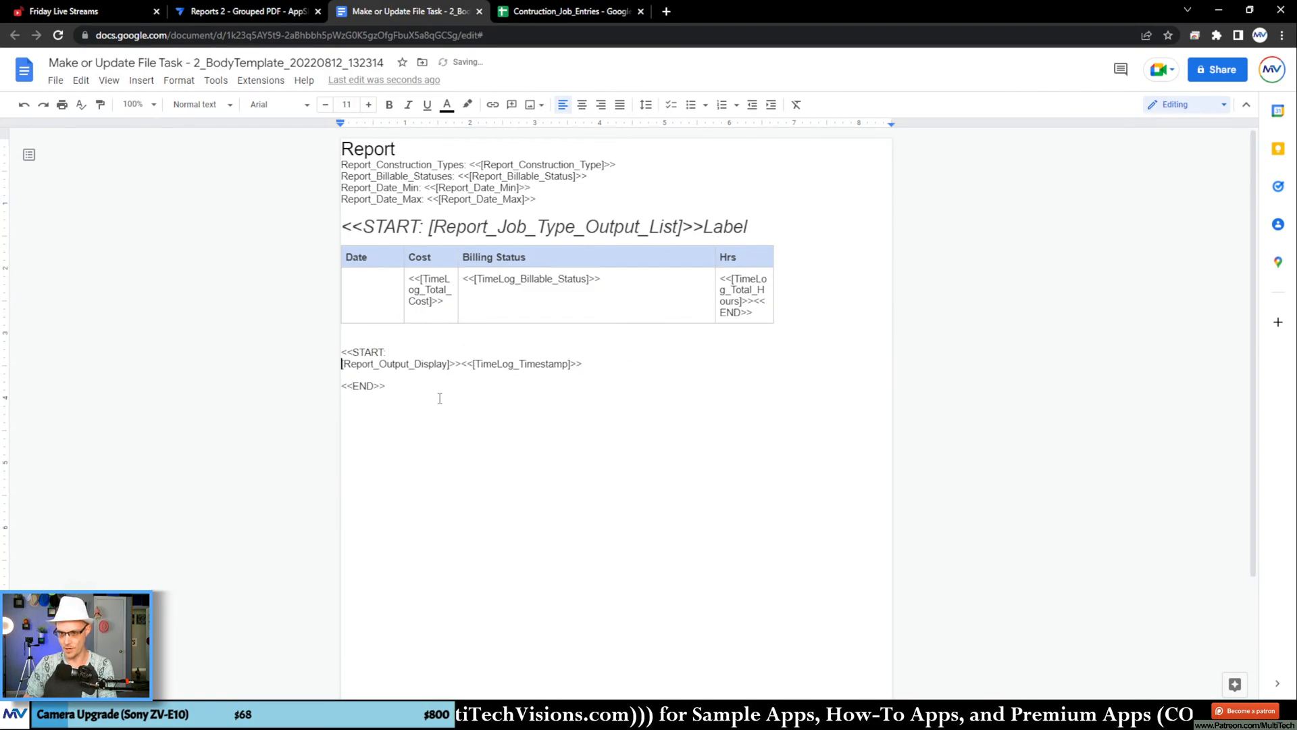
click(451, 365)
key(Return)
key(Return)
key(Return)
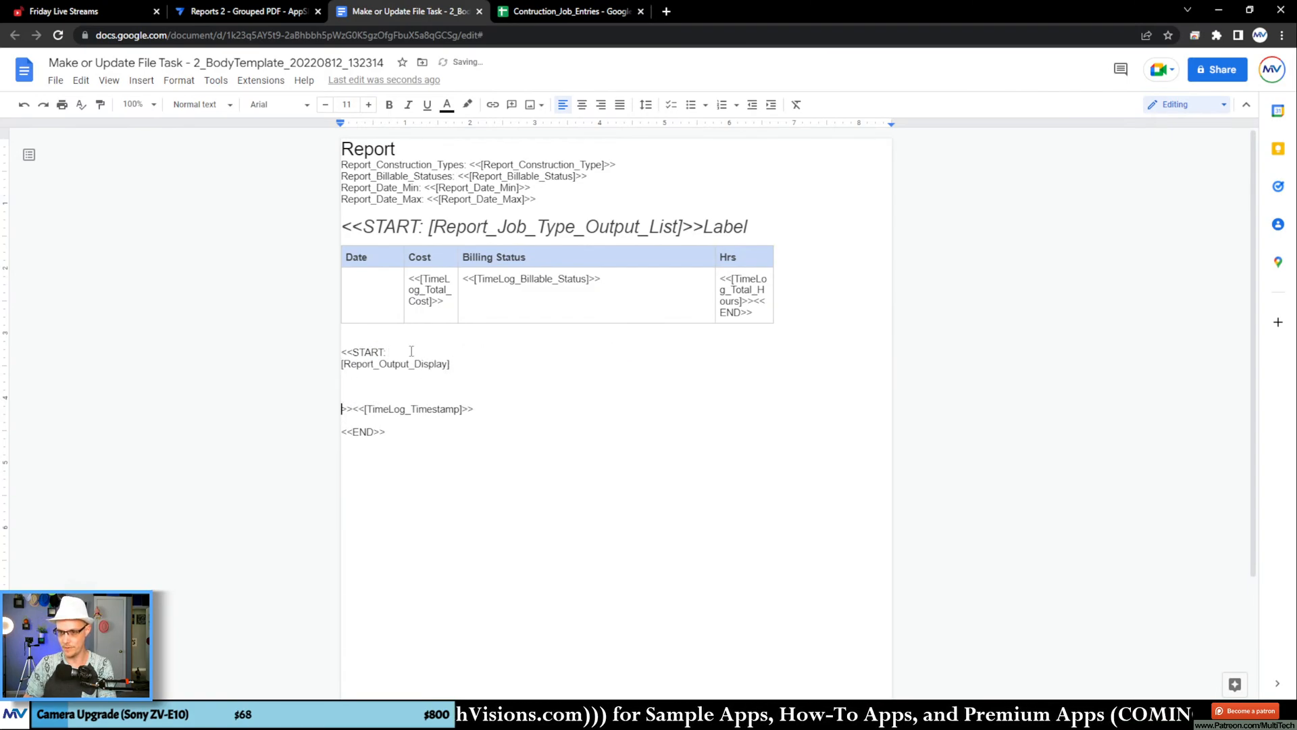
click(412, 350)
key(Return)
key(Return)
click(470, 421)
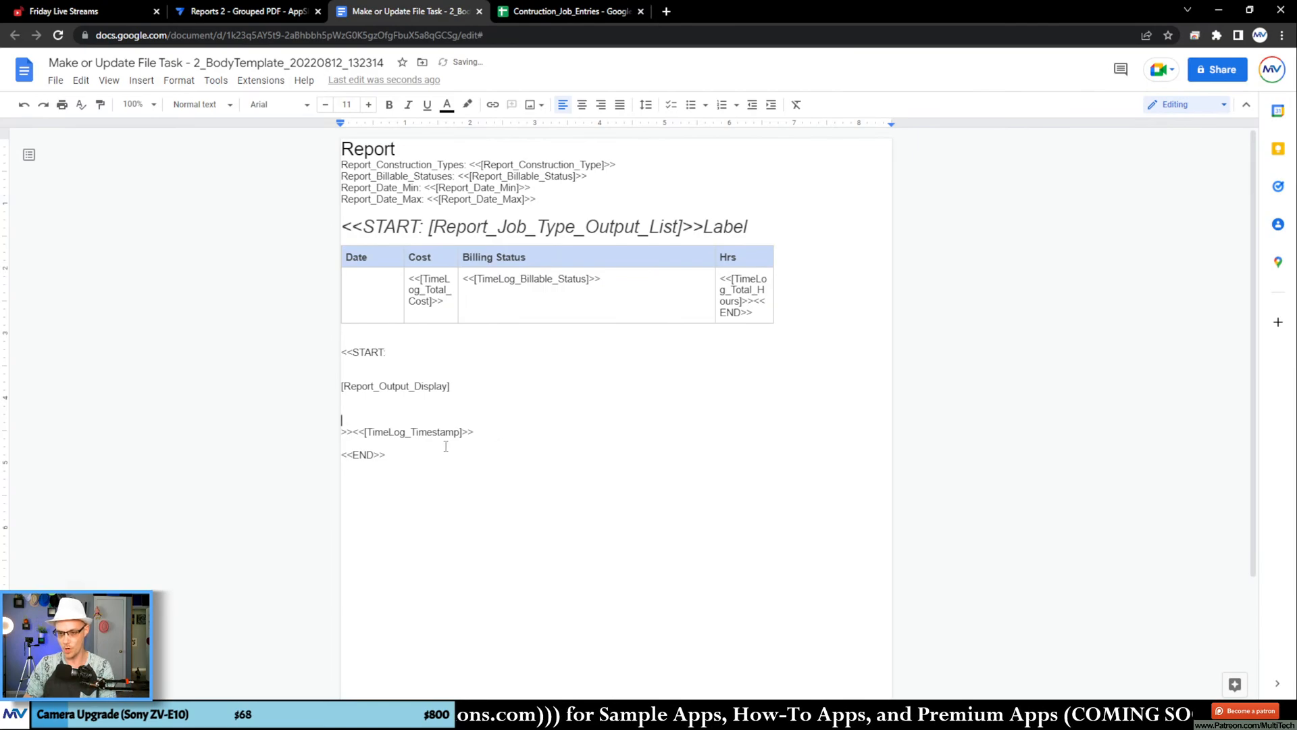
Step: Begin a SELECT( expression on the blank line directly above [Report_Output_Display]
click(400, 351)
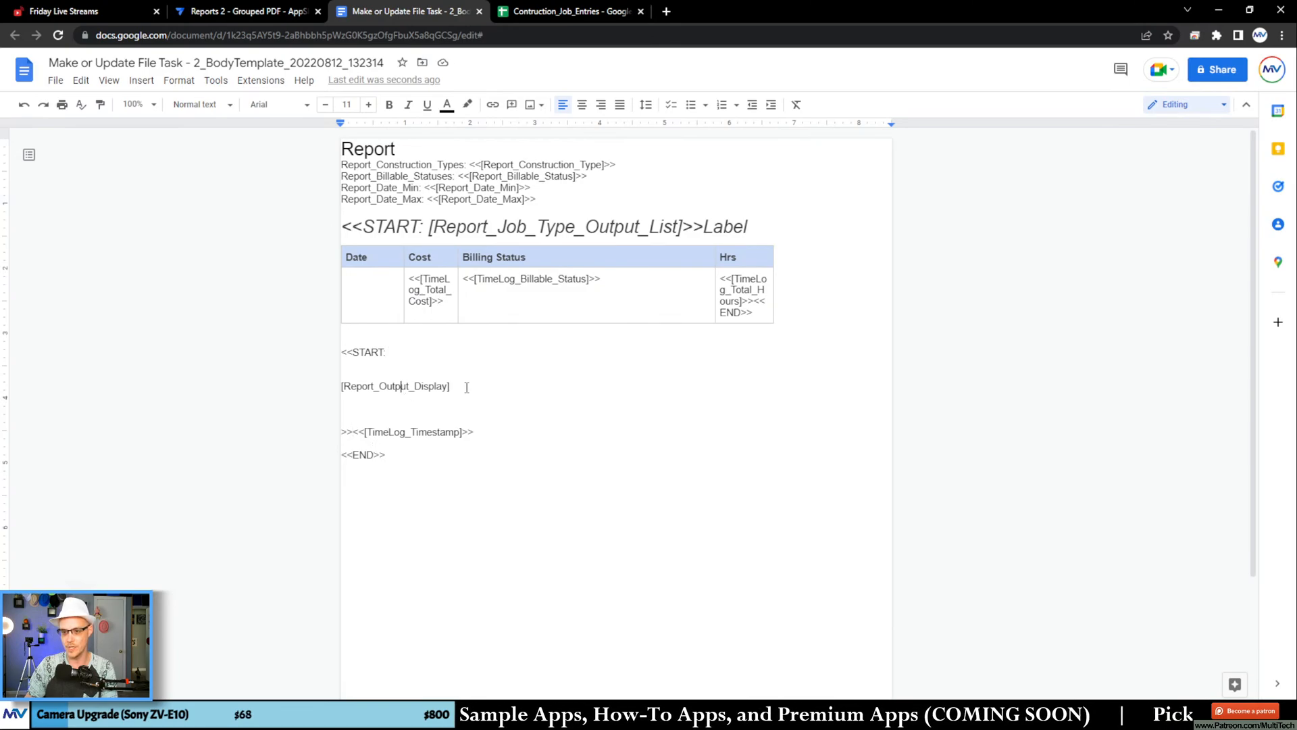
drag(466, 387, 351, 384)
click(493, 389)
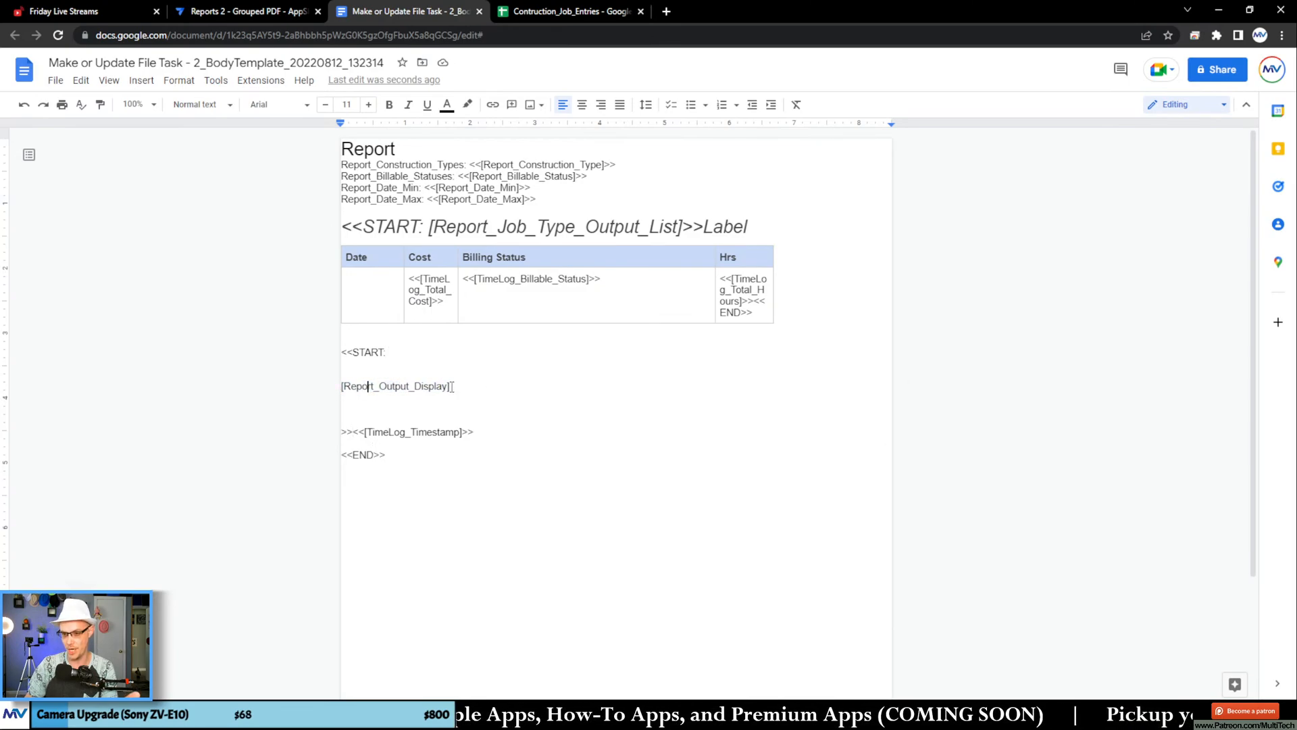
double_click(434, 388)
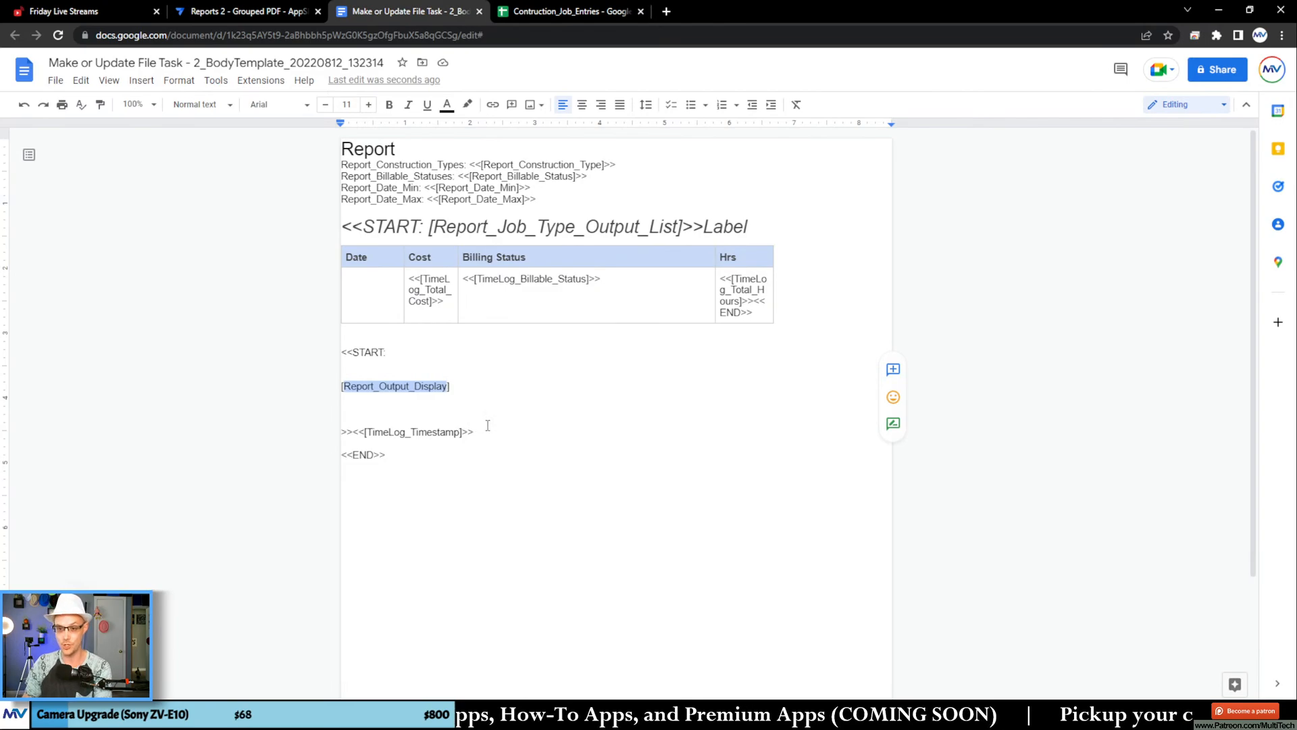
click(392, 377)
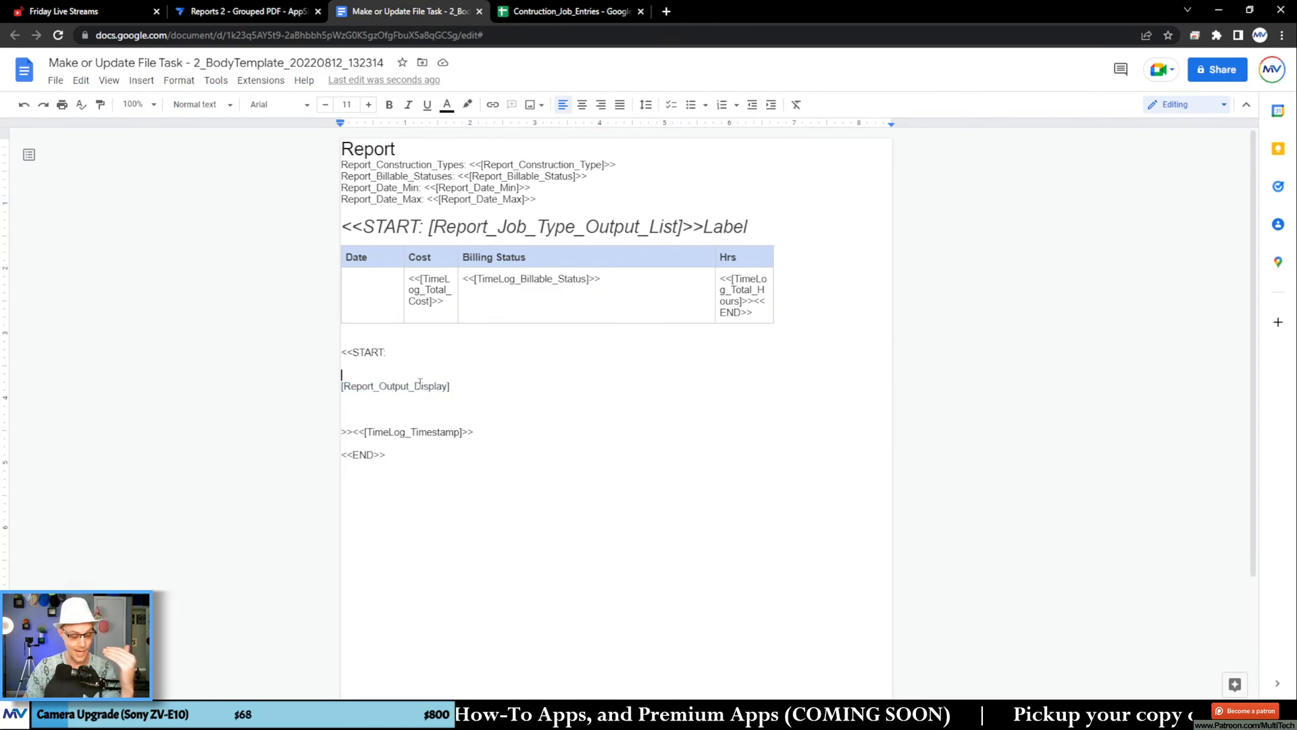
text(SELECT()
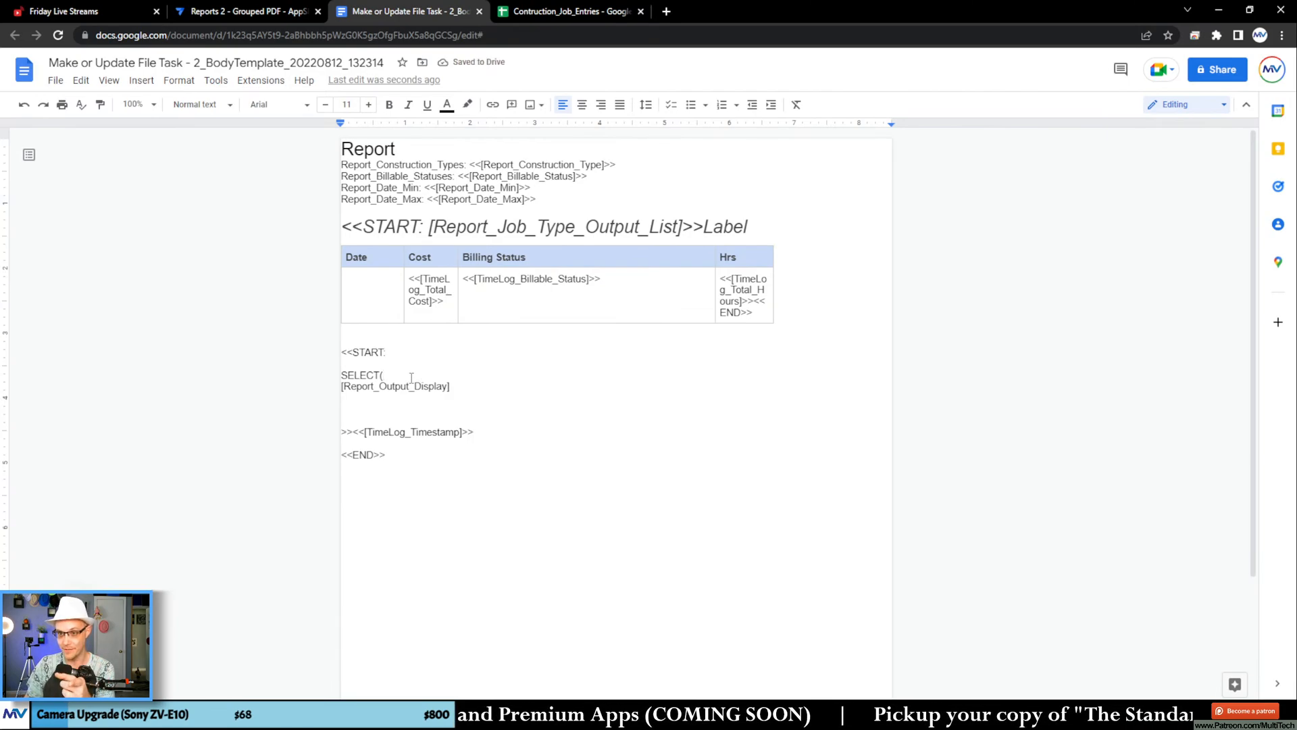
Step: Copy the sheet name Contruction_Job_Entries from the Google Sheets spreadsheet and insert it after SELECT( in the template document
click(558, 12)
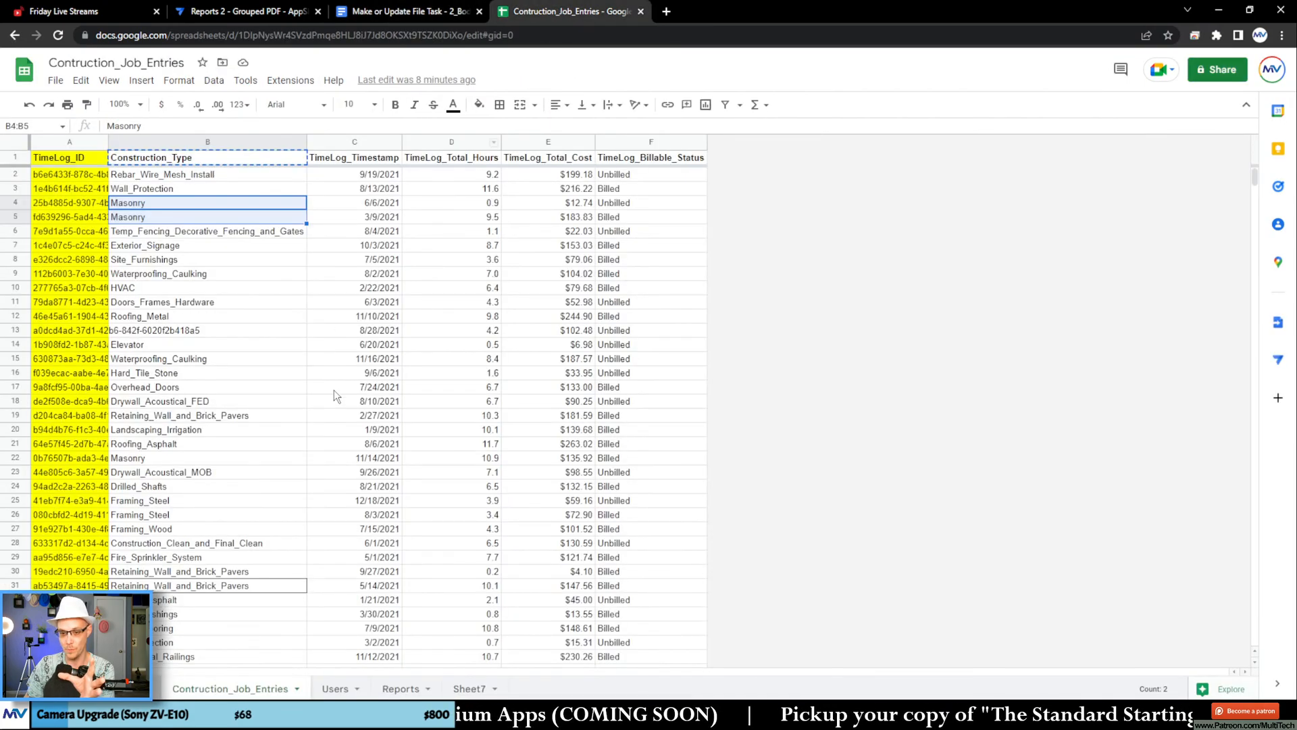
double_click(239, 689)
key(ctrl+c)
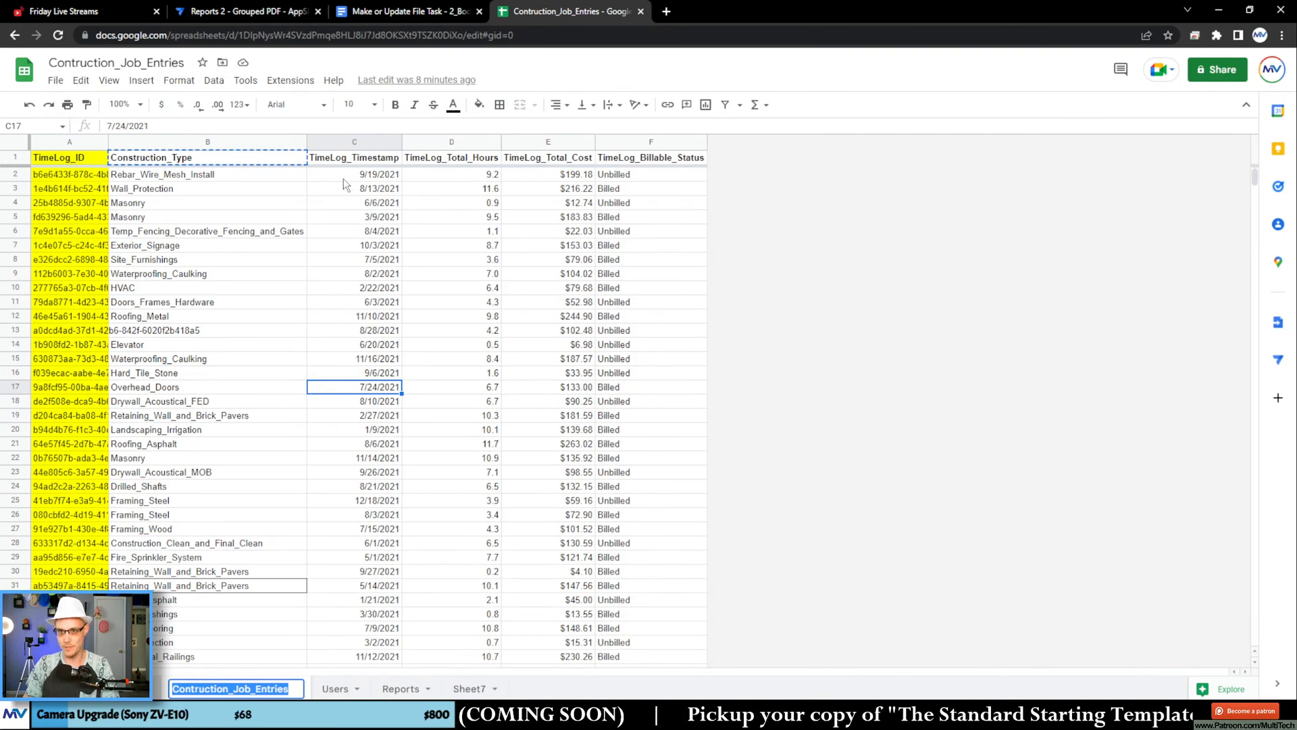
click(371, 22)
key(ctrl+v)
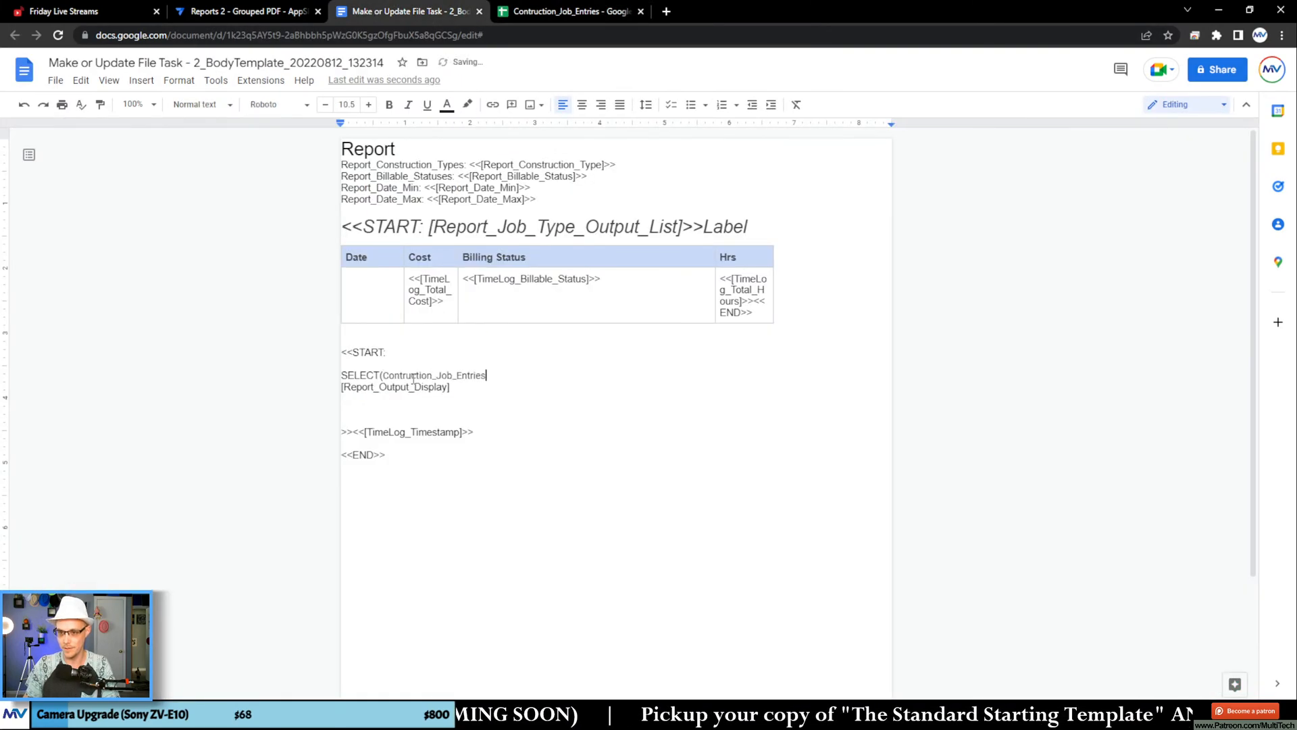
Step: Copy the TimeLog_ID header from the spreadsheet and add it unformatted as [TimeLog_ID] after Contruction_Job_Entries in the template
click(551, 11)
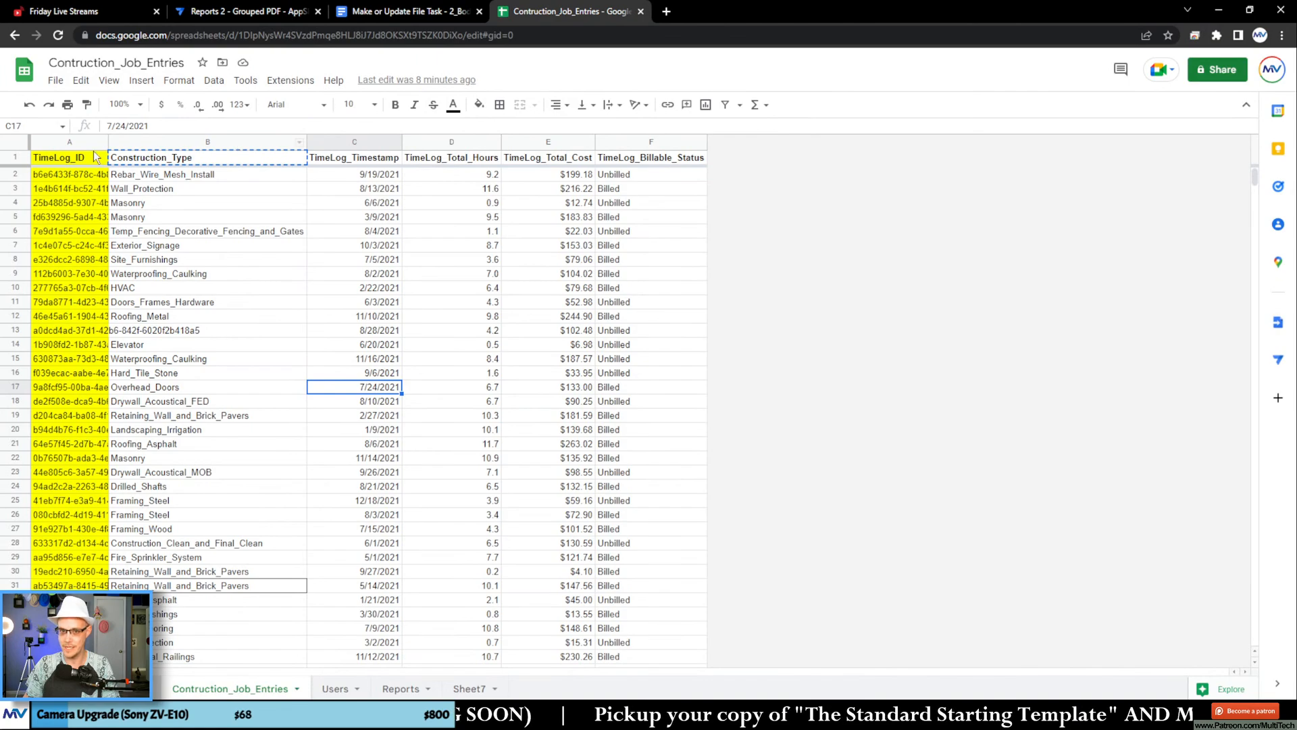
click(83, 158)
click(411, 11)
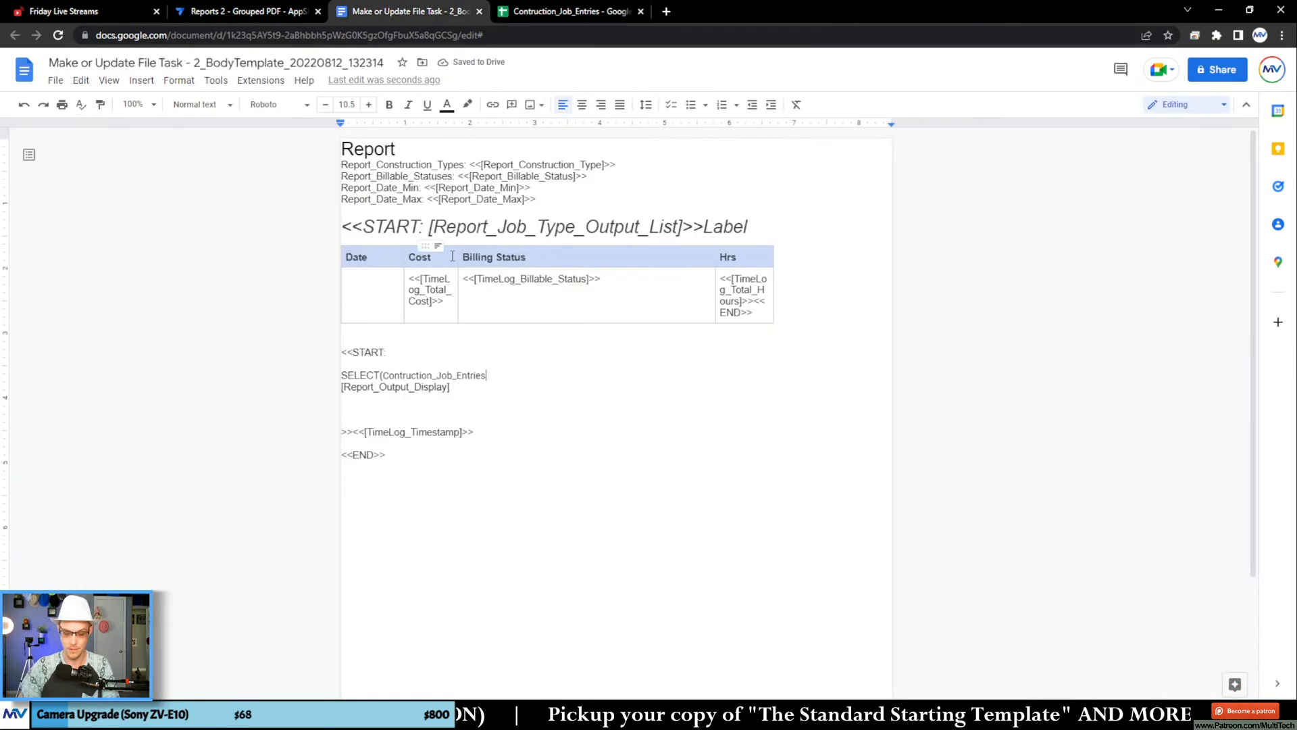
text(TimeLog_ID)
text(])
key(ctrl+z)
key(ctrl+z)
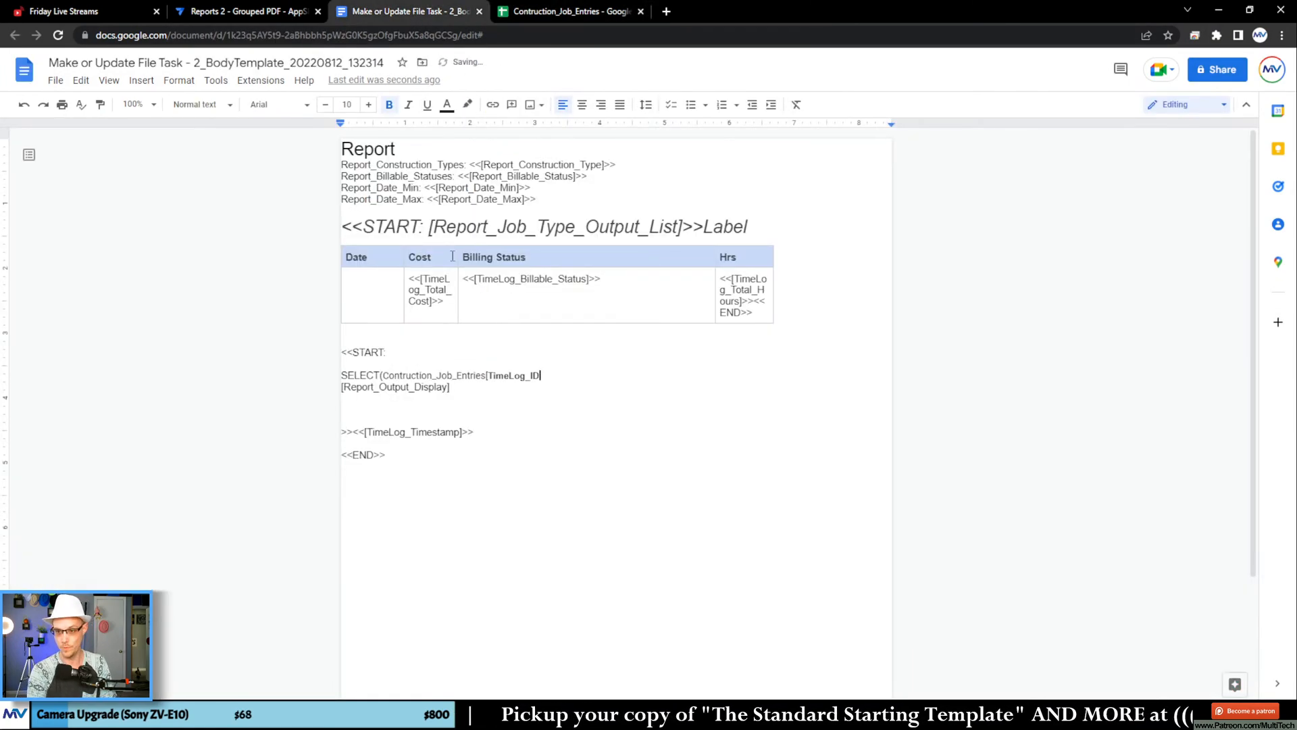
text(TimeLog_ID)
text(])
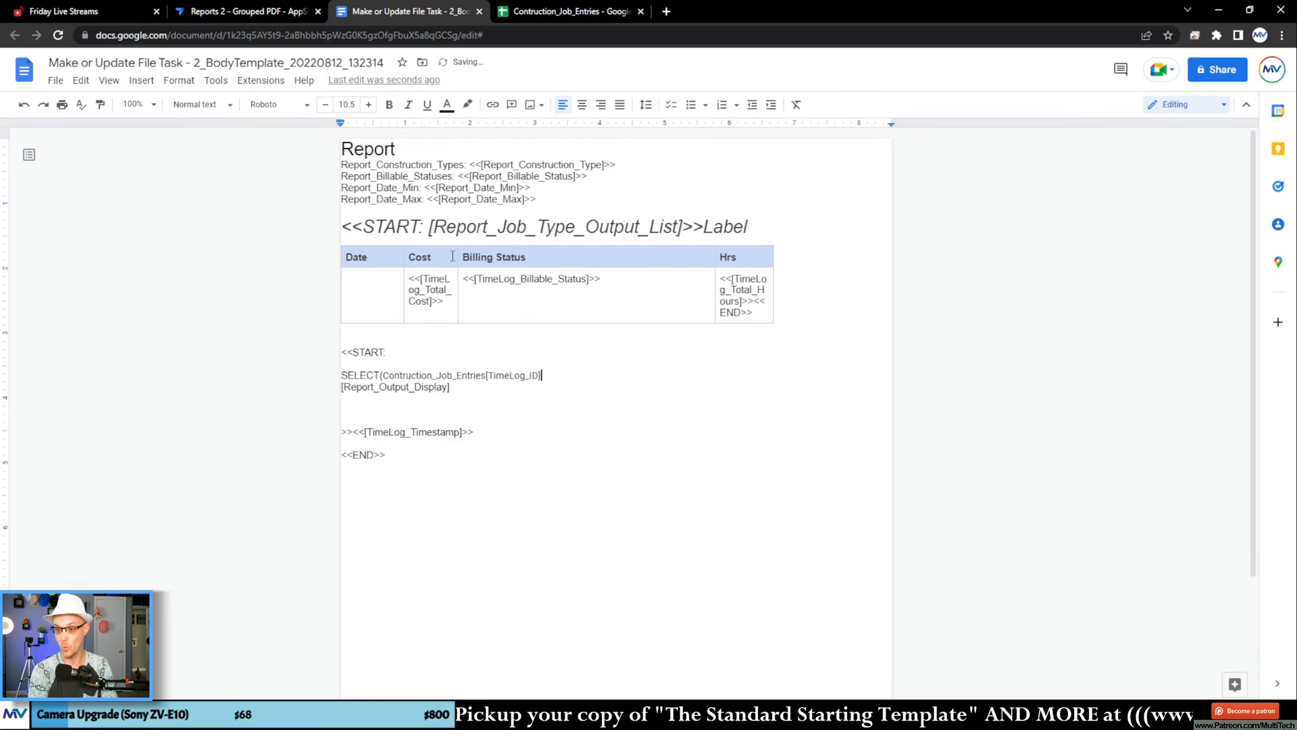
text(, and()
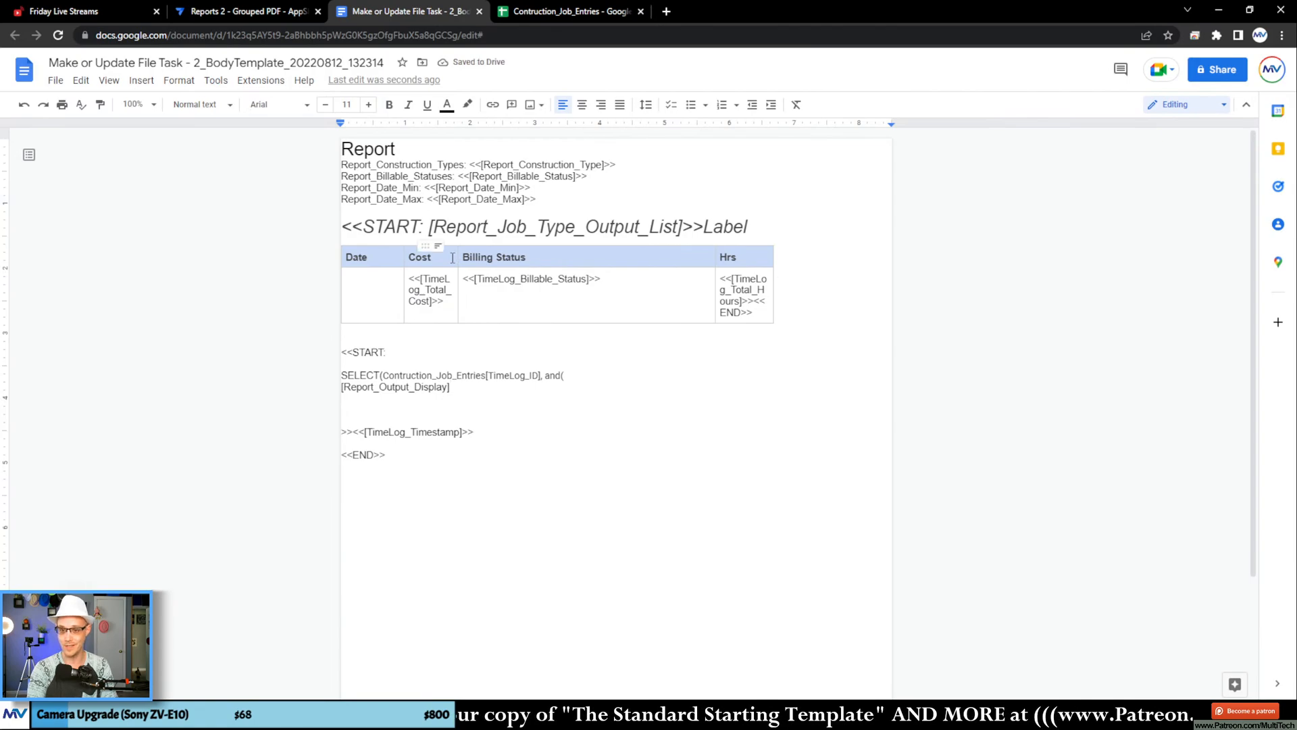
Step: Continue the SELECT expression with ", and(" and insert an empty line above [Report_Output_Display]
key(Home)
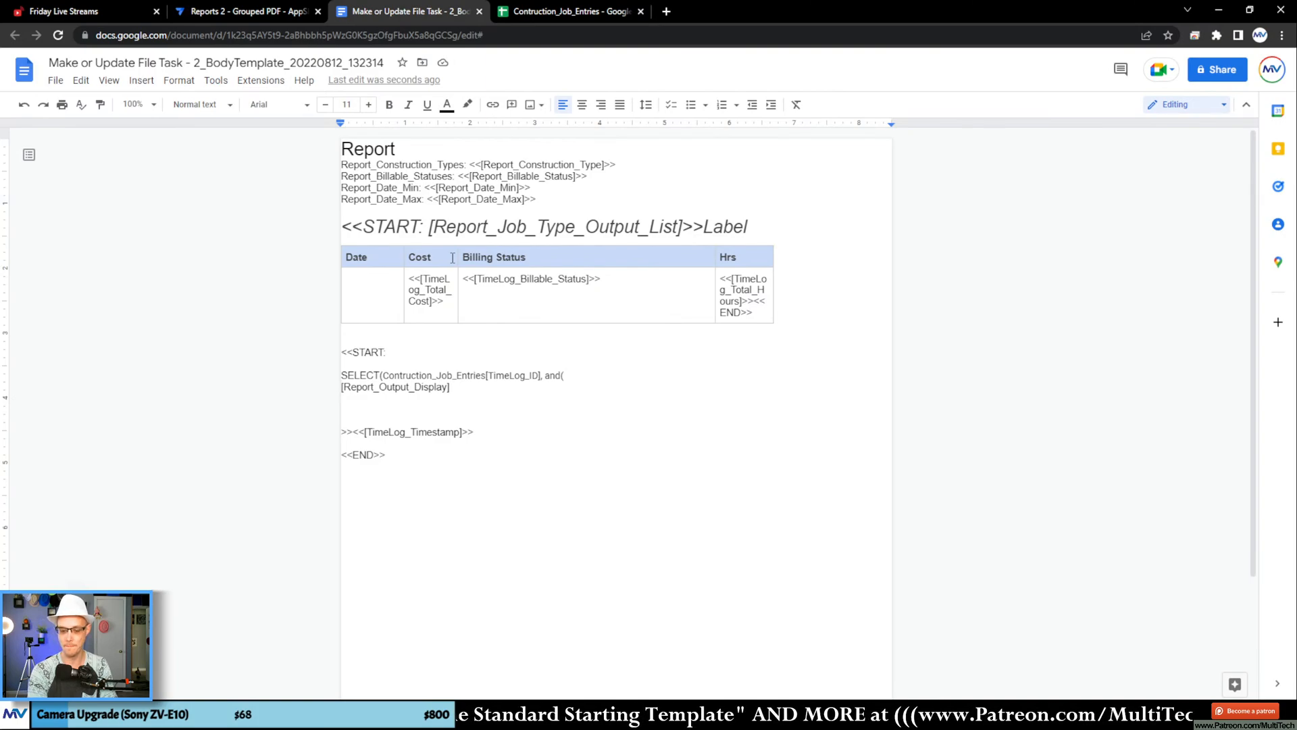
key(Return)
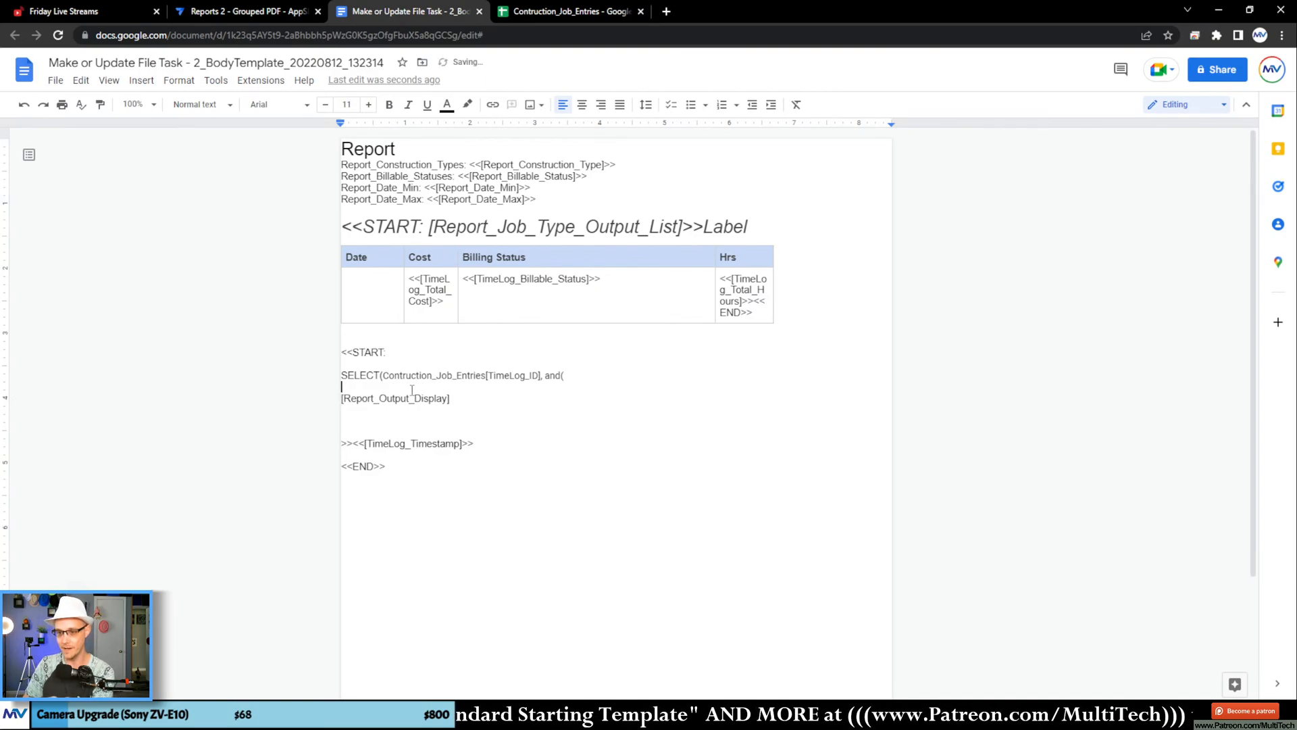
Step: Add "in([TimeLog_ID], " below the SELECT line, reusing the copied column name, and join [Report_Output_Display] onto the same line
double_click(510, 377)
right_click(510, 377)
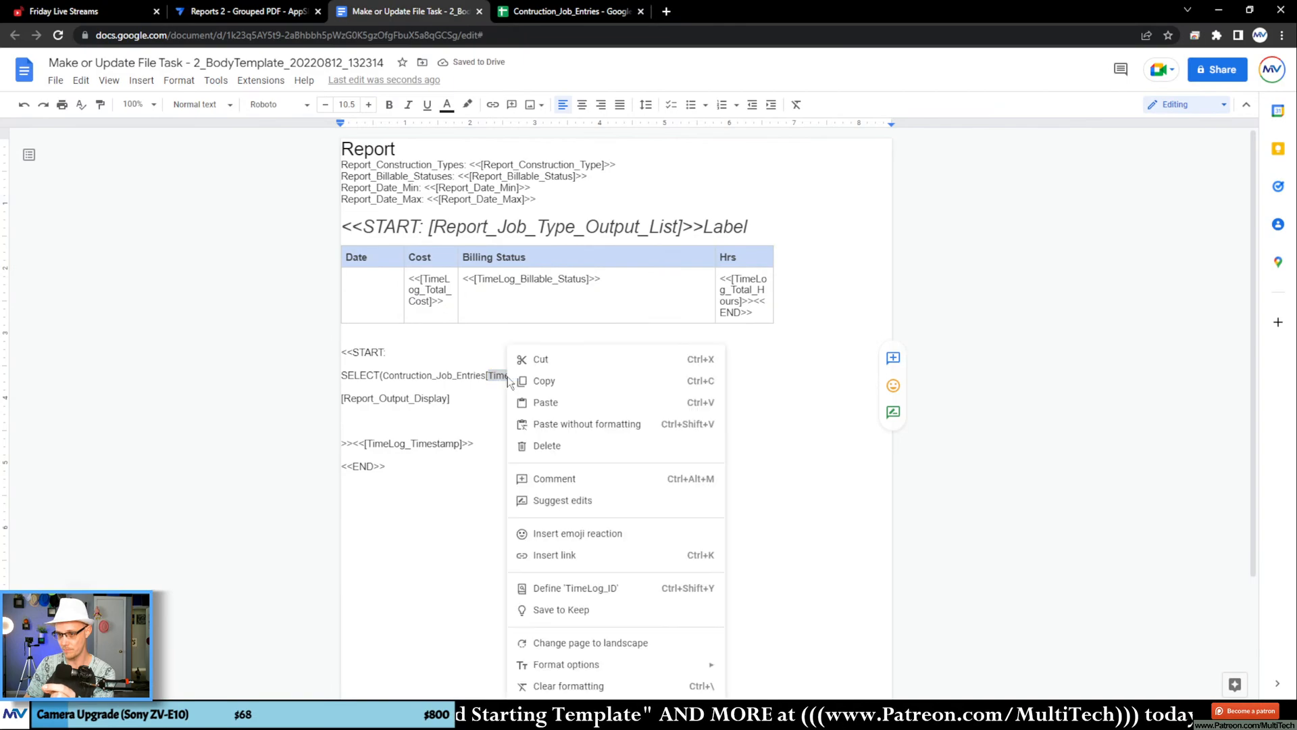
click(559, 380)
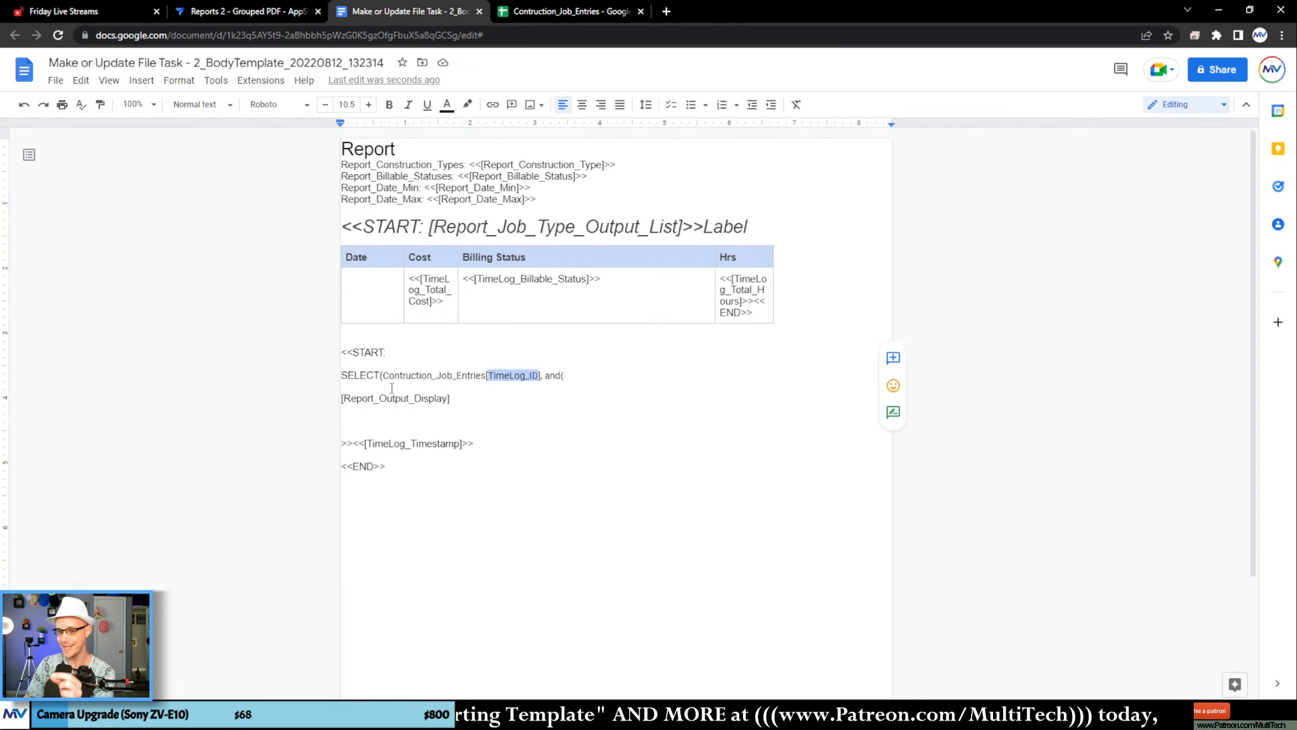
triple_click(398, 399)
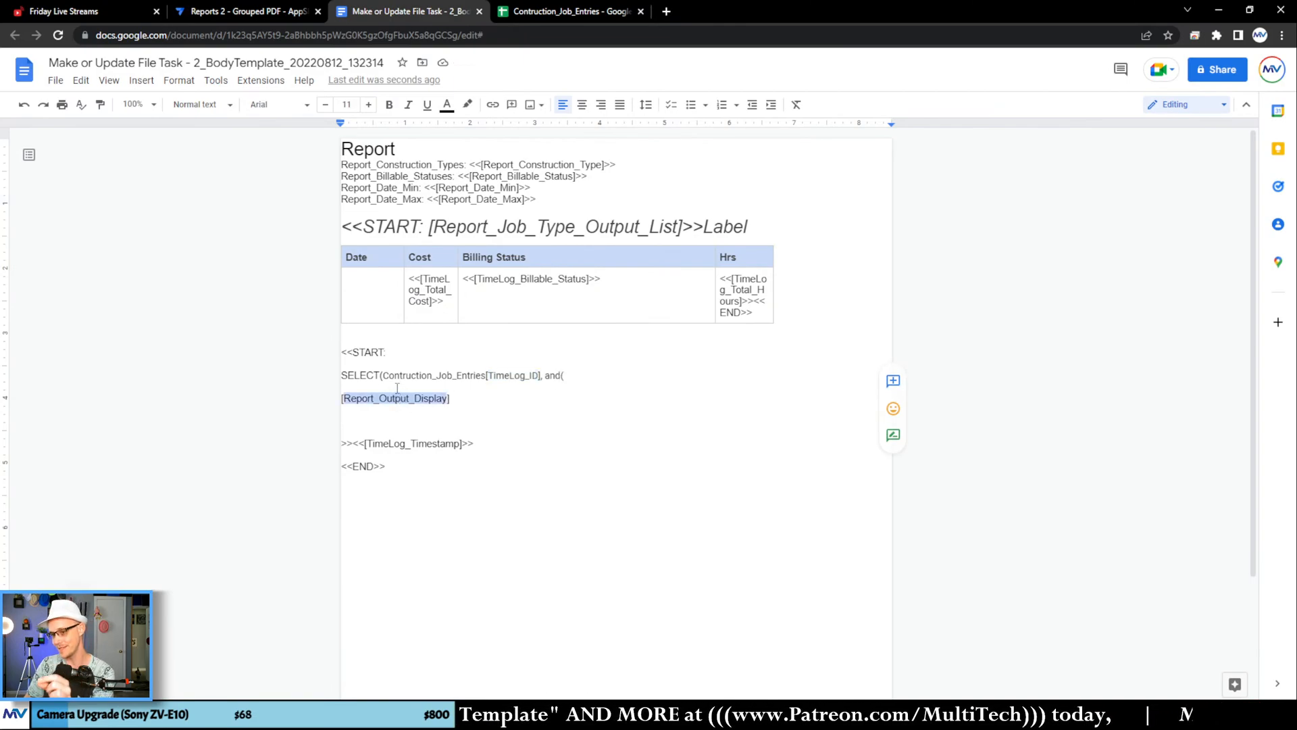
click(398, 387)
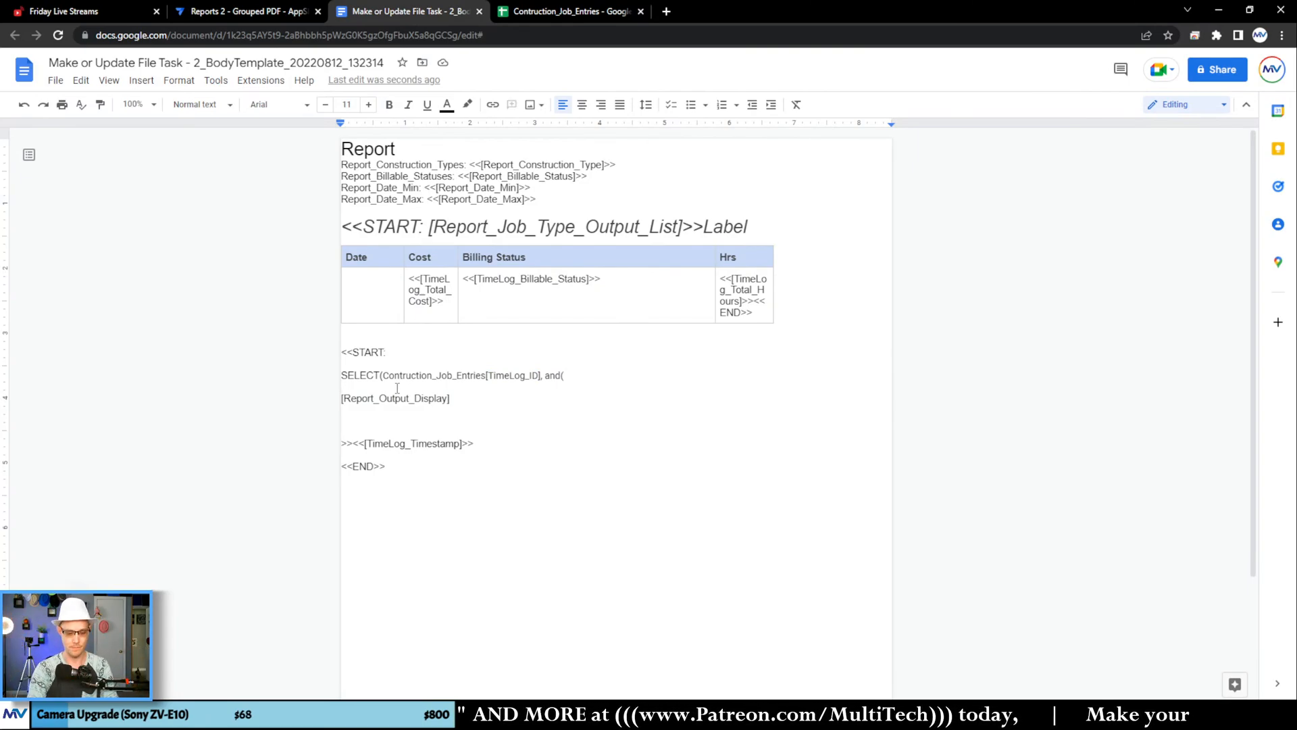
text(in([)
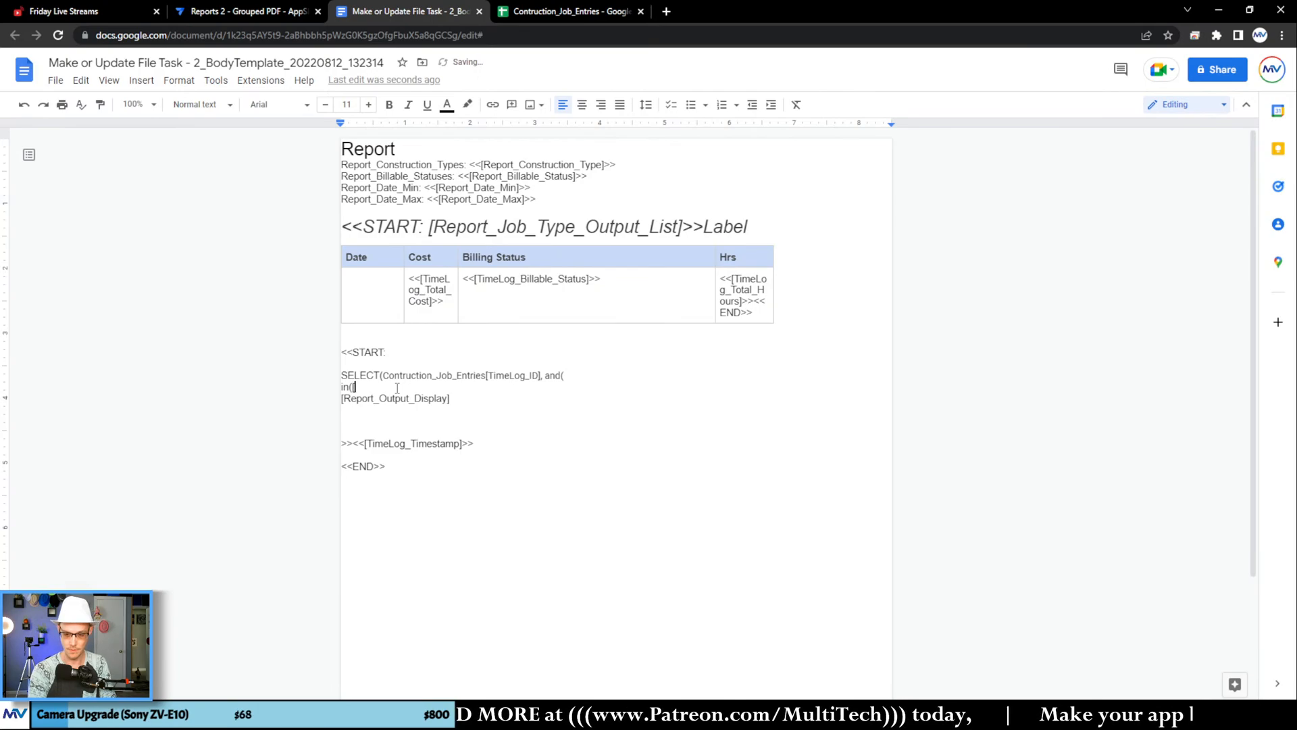
key(ctrl+v)
text(],)
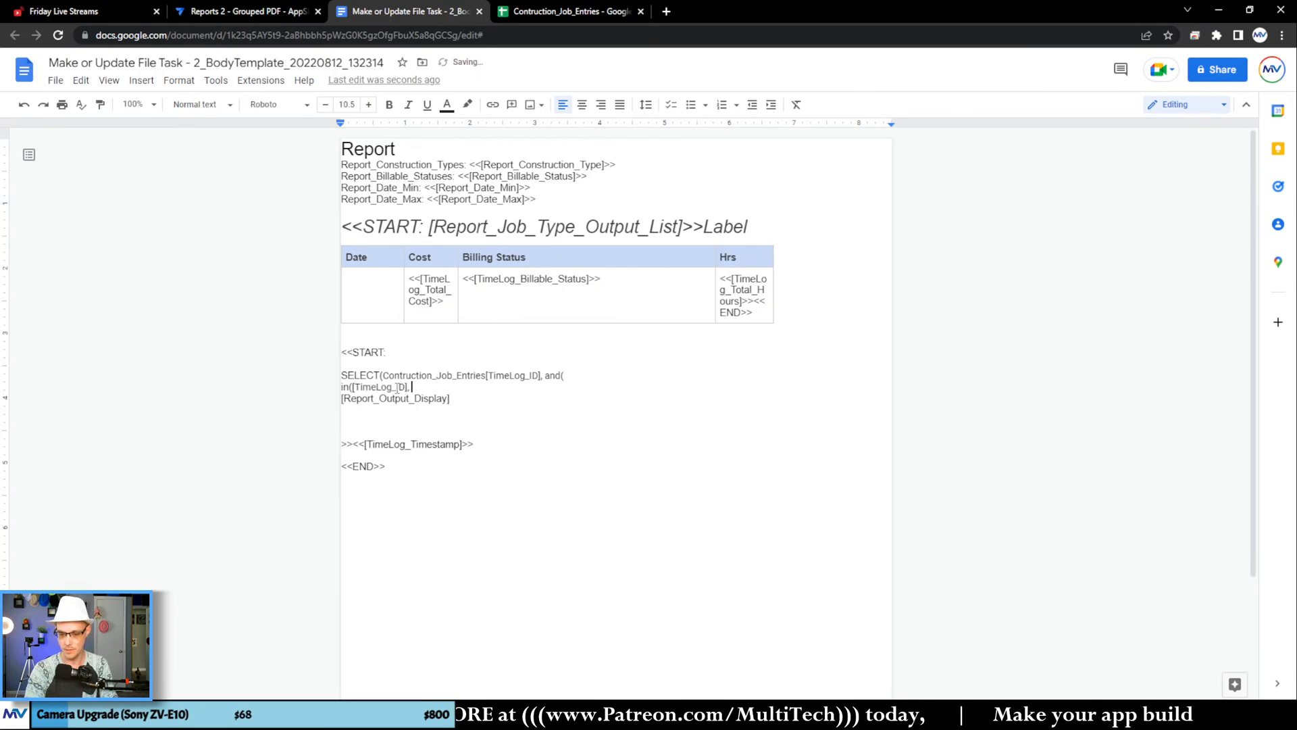
key(Delete)
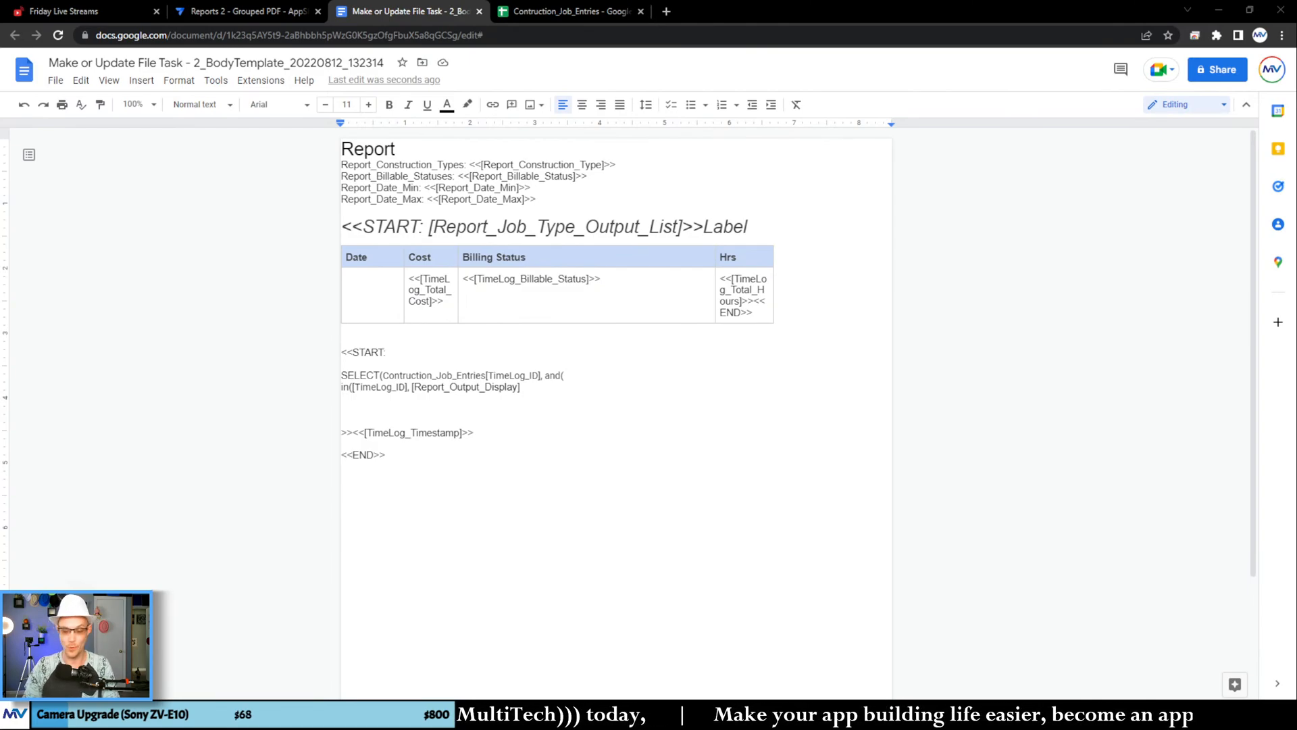
Step: Close the in([TimeLog_ID], [Report_Output_Display] condition with ")," and start a new line below it
click(529, 386)
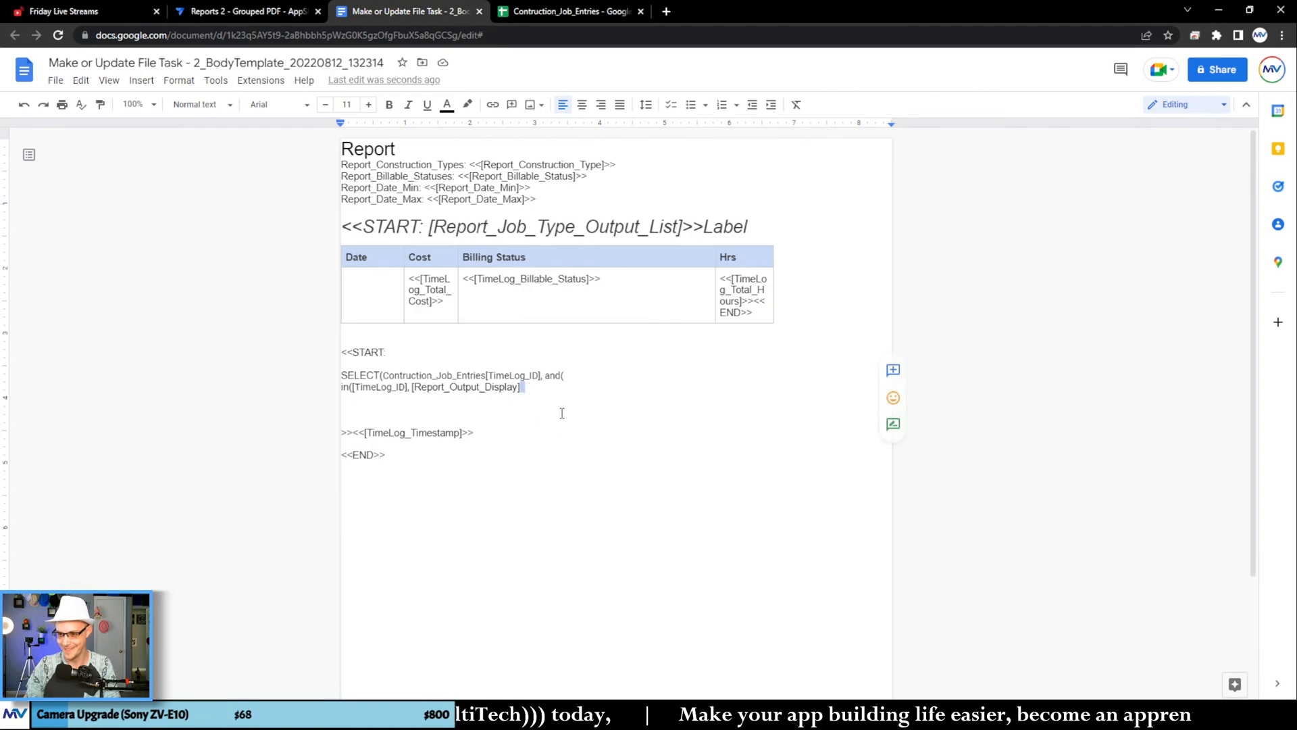
click(531, 386)
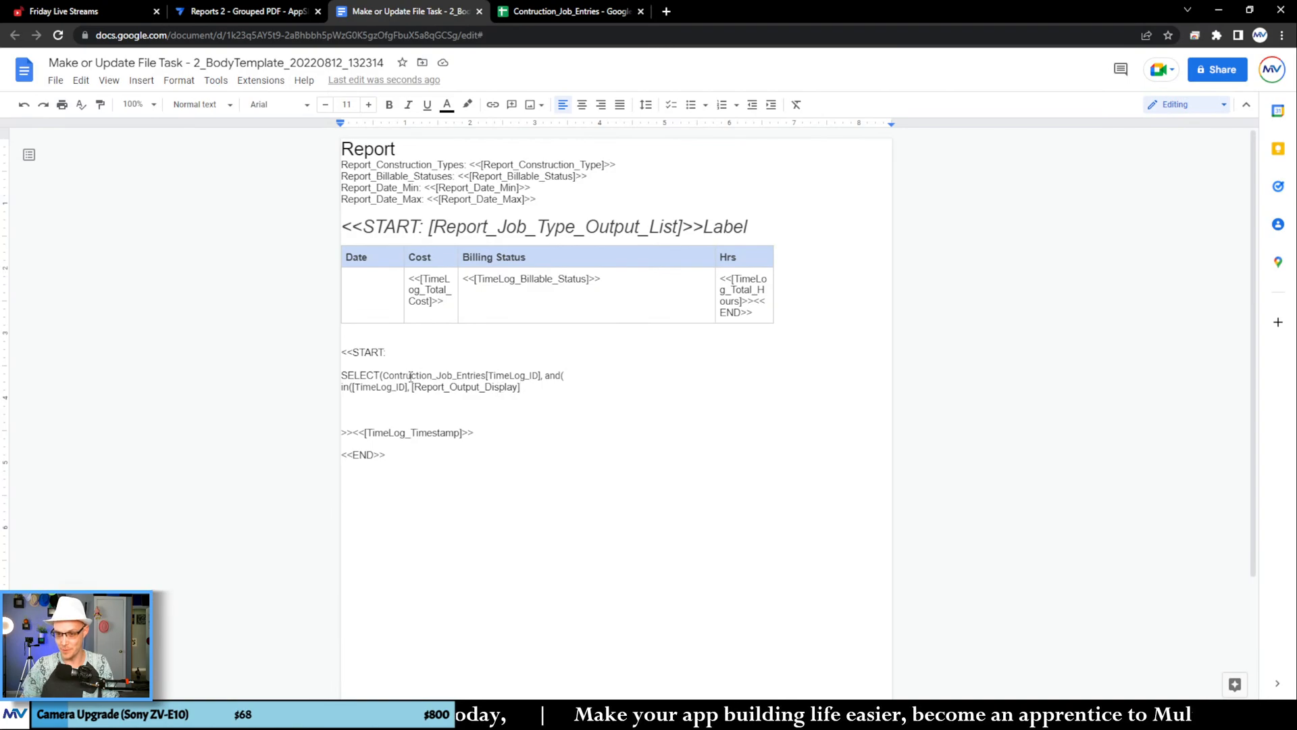
click(390, 386)
double_click(390, 386)
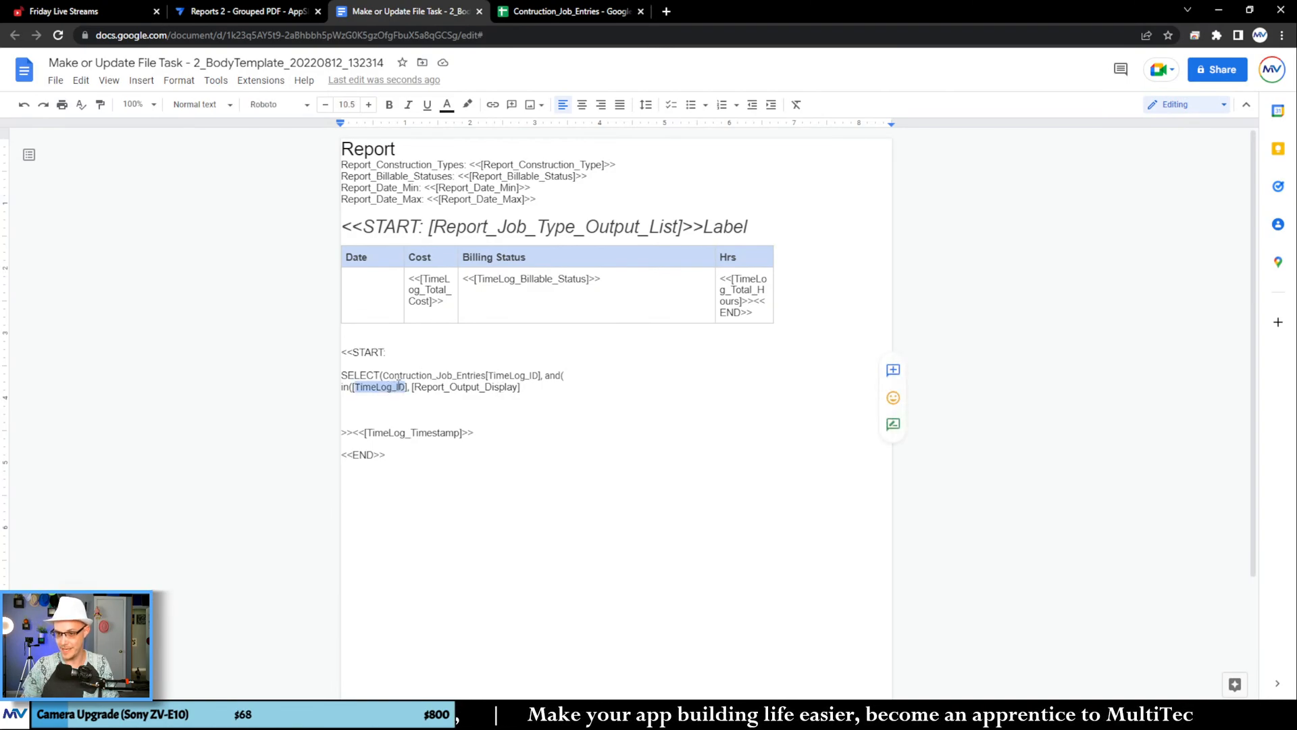
double_click(406, 377)
drag(406, 377, 380, 380)
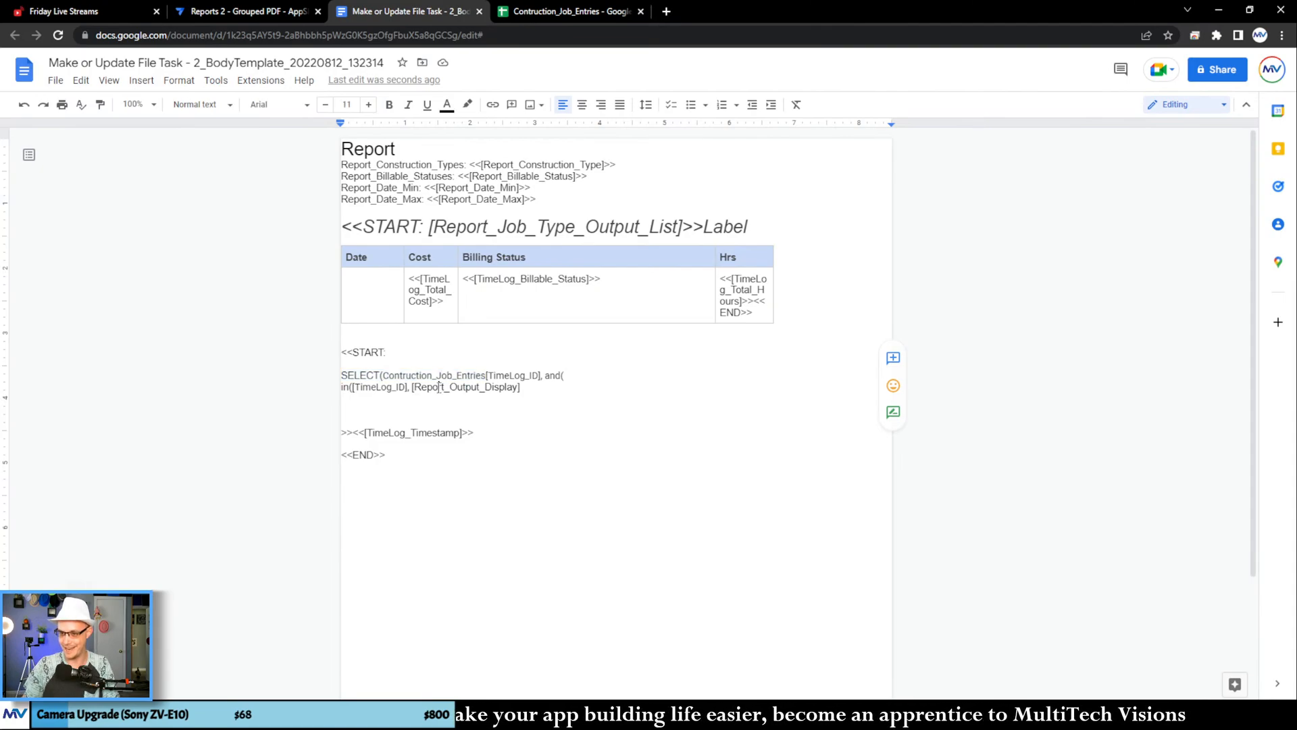
double_click(439, 387)
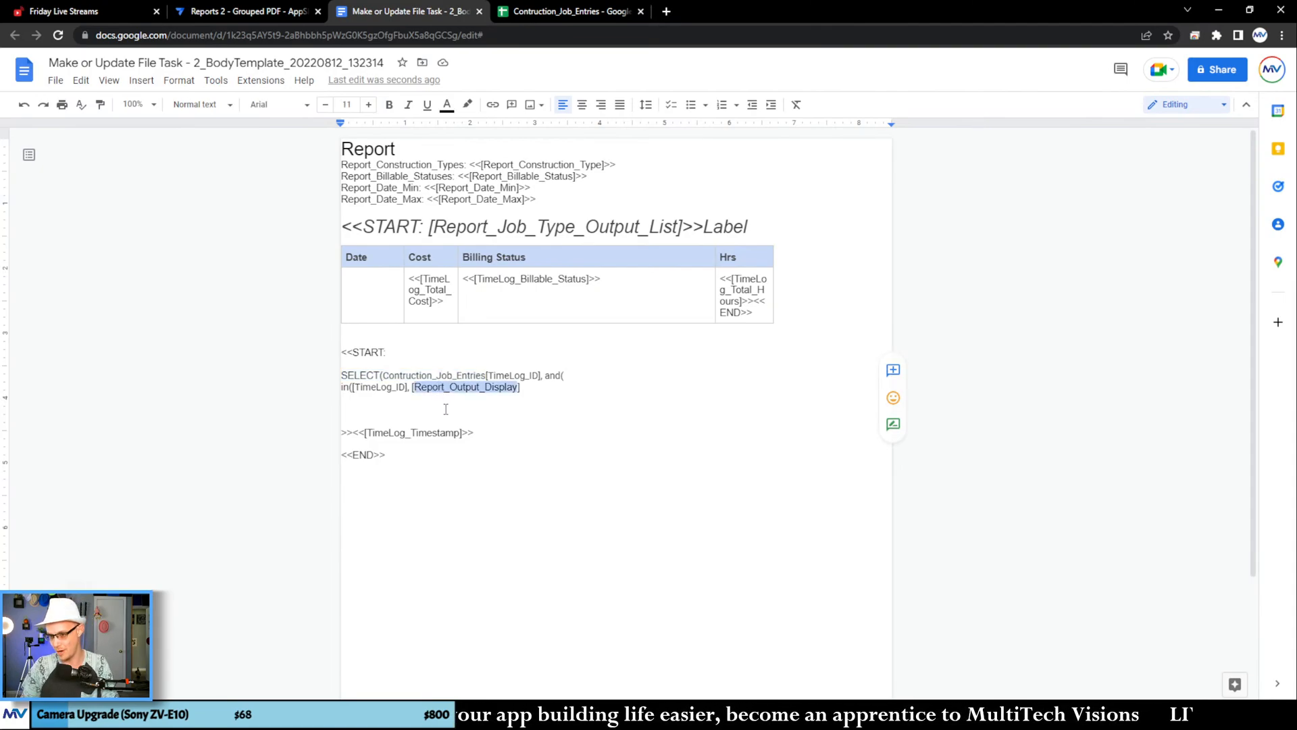
click(537, 392)
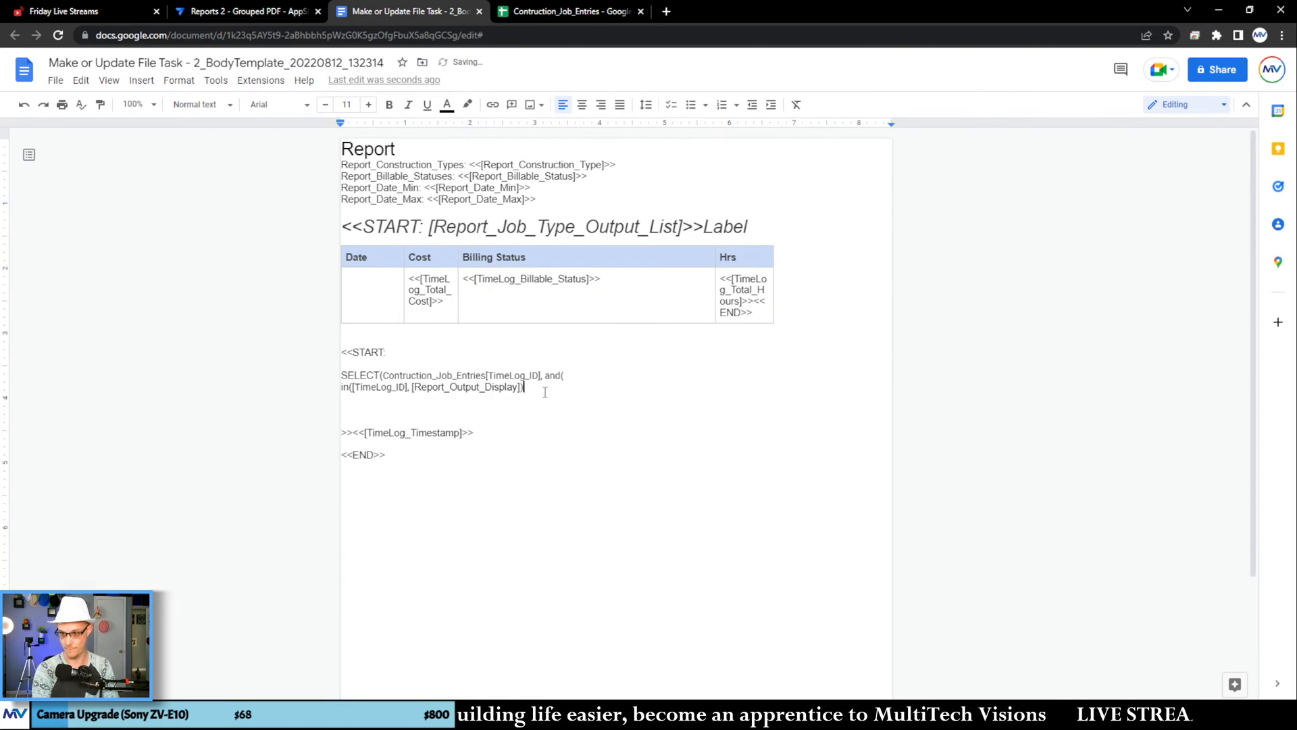
text(),)
key(Return)
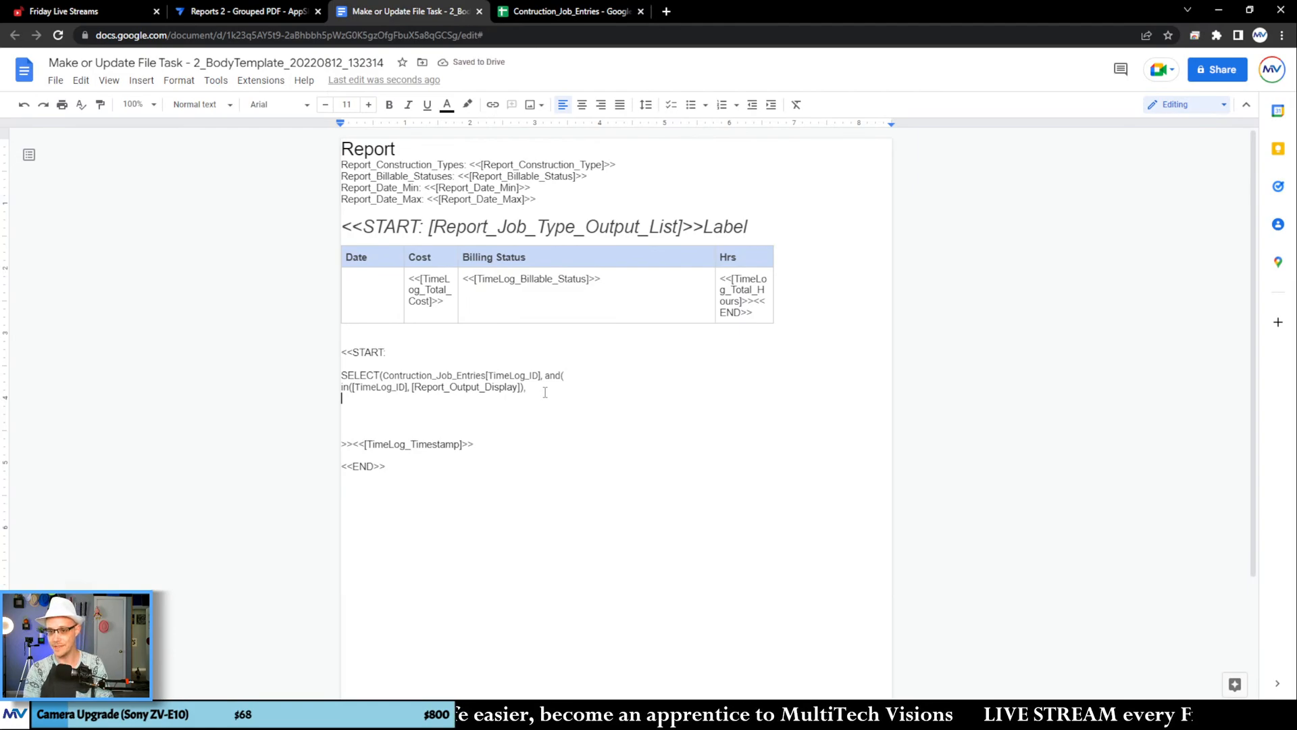
Step: Copy the Construction_Type header from the Contruction_Job_Entries sheet and add it unformatted as [Construction_Type] on the new line of the SELECT expression
click(594, 12)
click(205, 156)
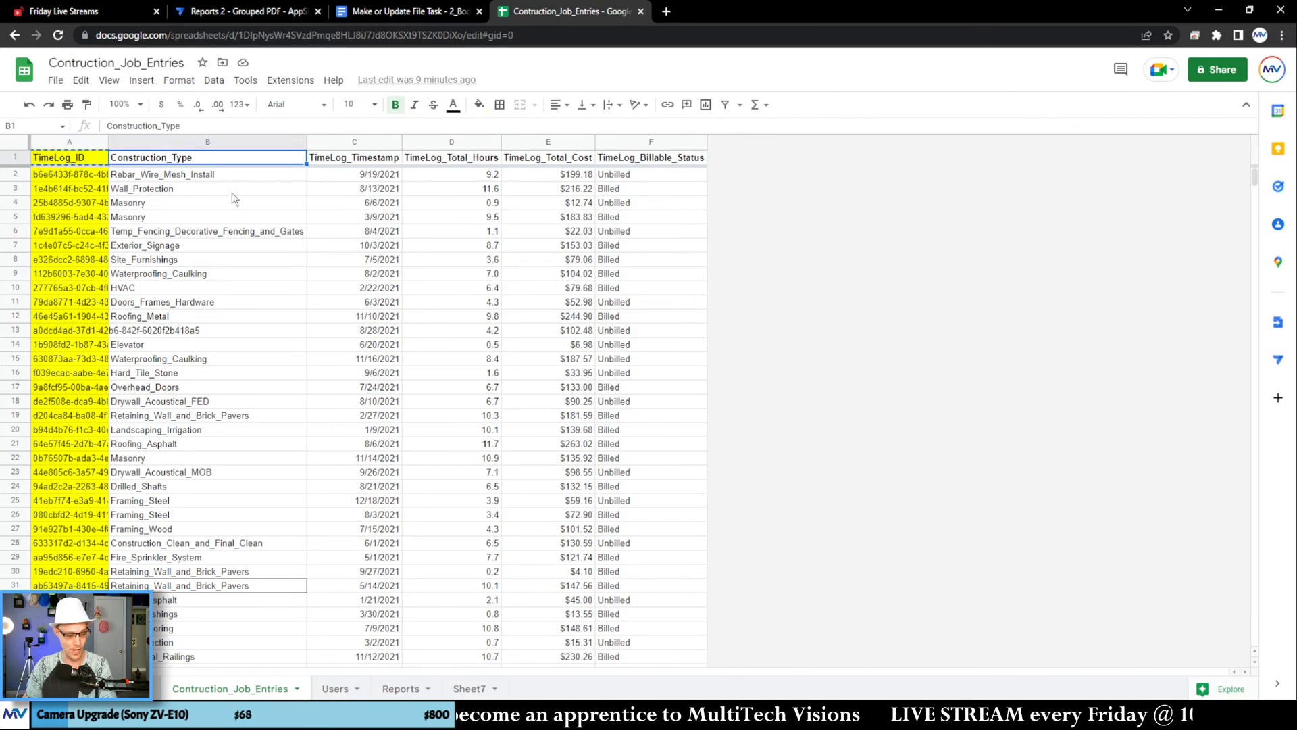
click(373, 11)
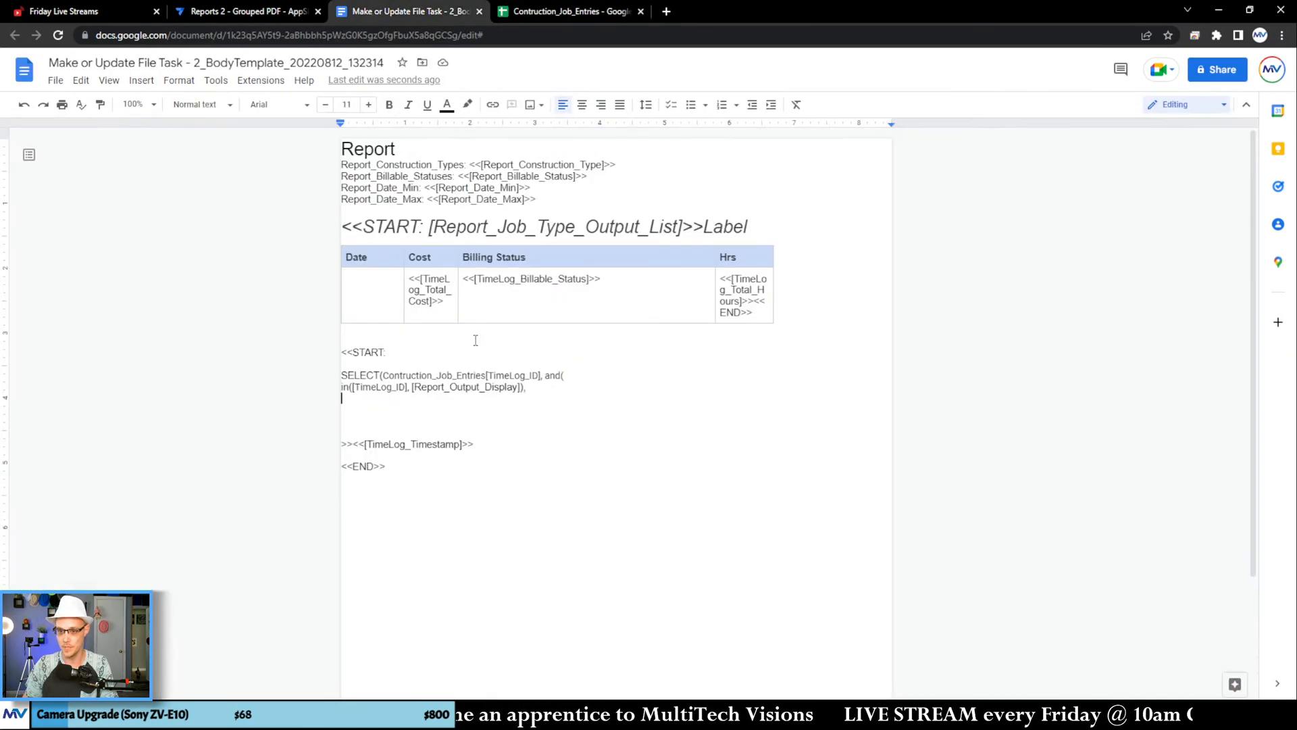
key(ctrl+v)
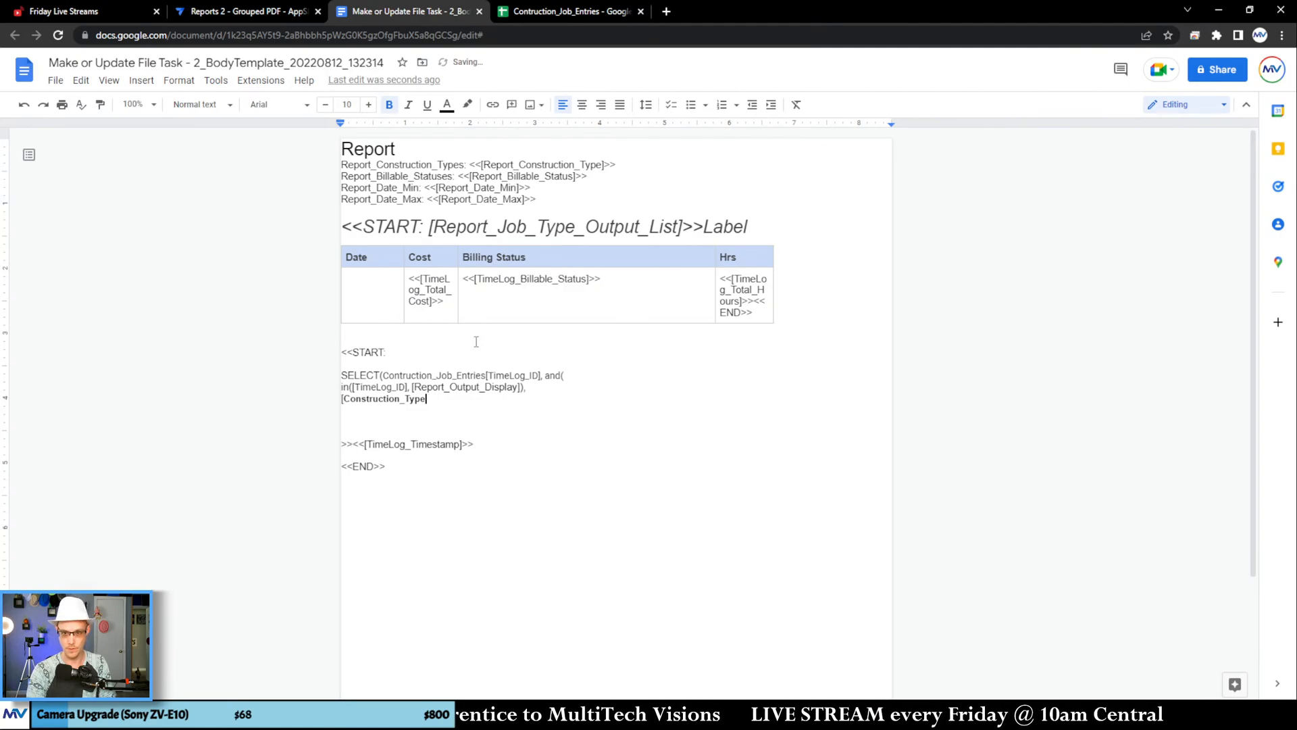
key(ctrl+z)
key(ctrl+shift+v)
Step: Continue the [Construction_Type] condition with "= [_thisrow-1]." on the same line
text(=)
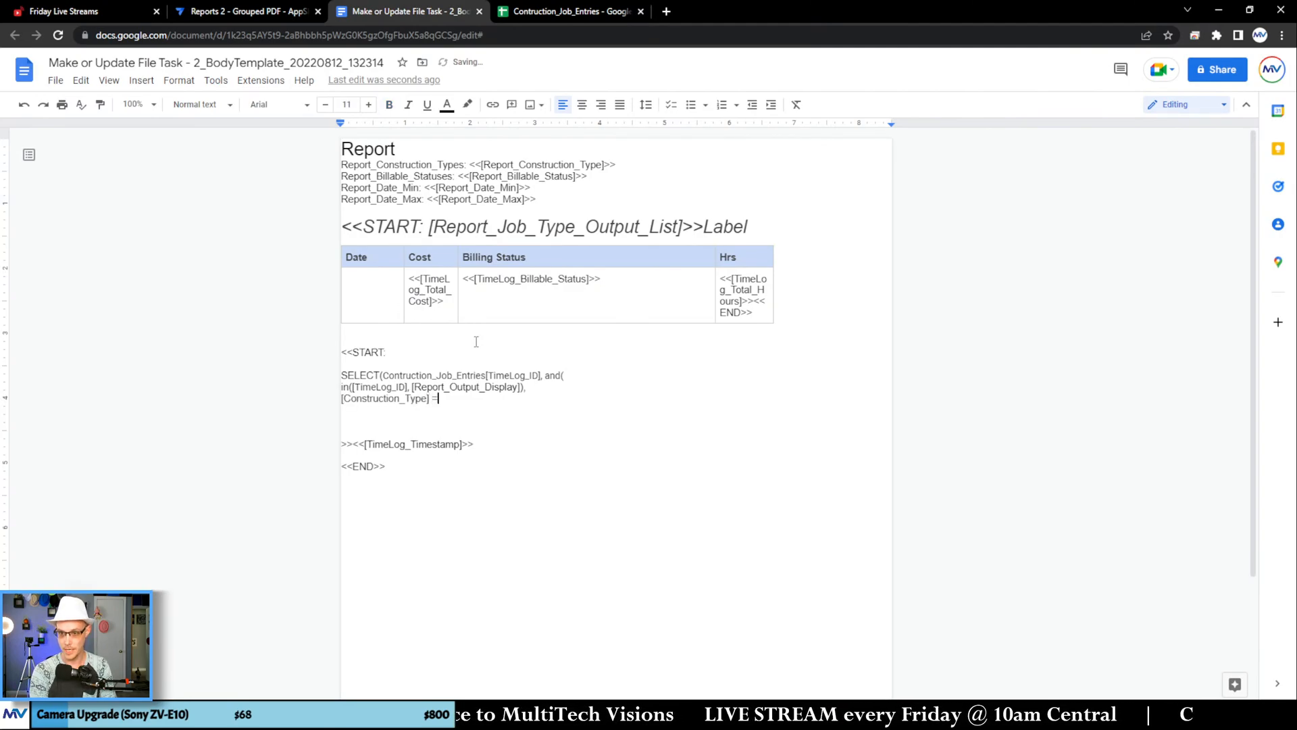
text( [_thisrow)
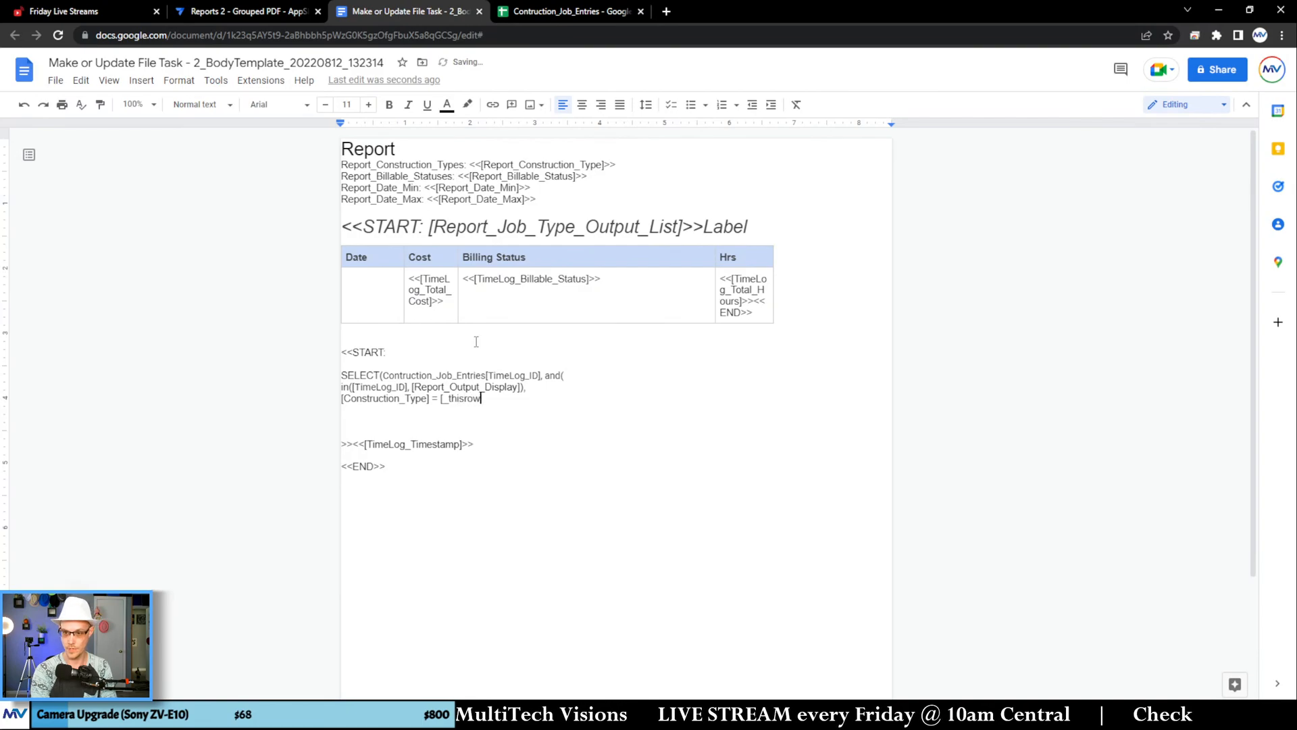
text(-1])
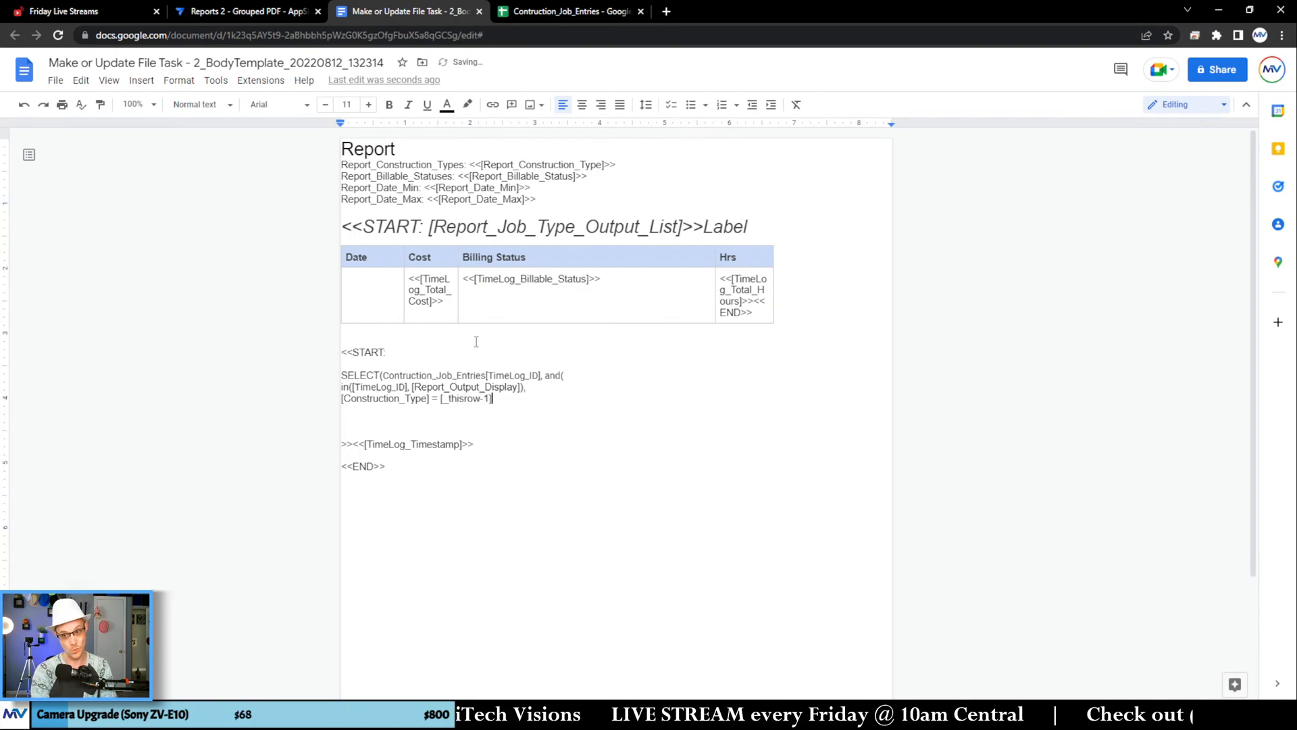
text(.)
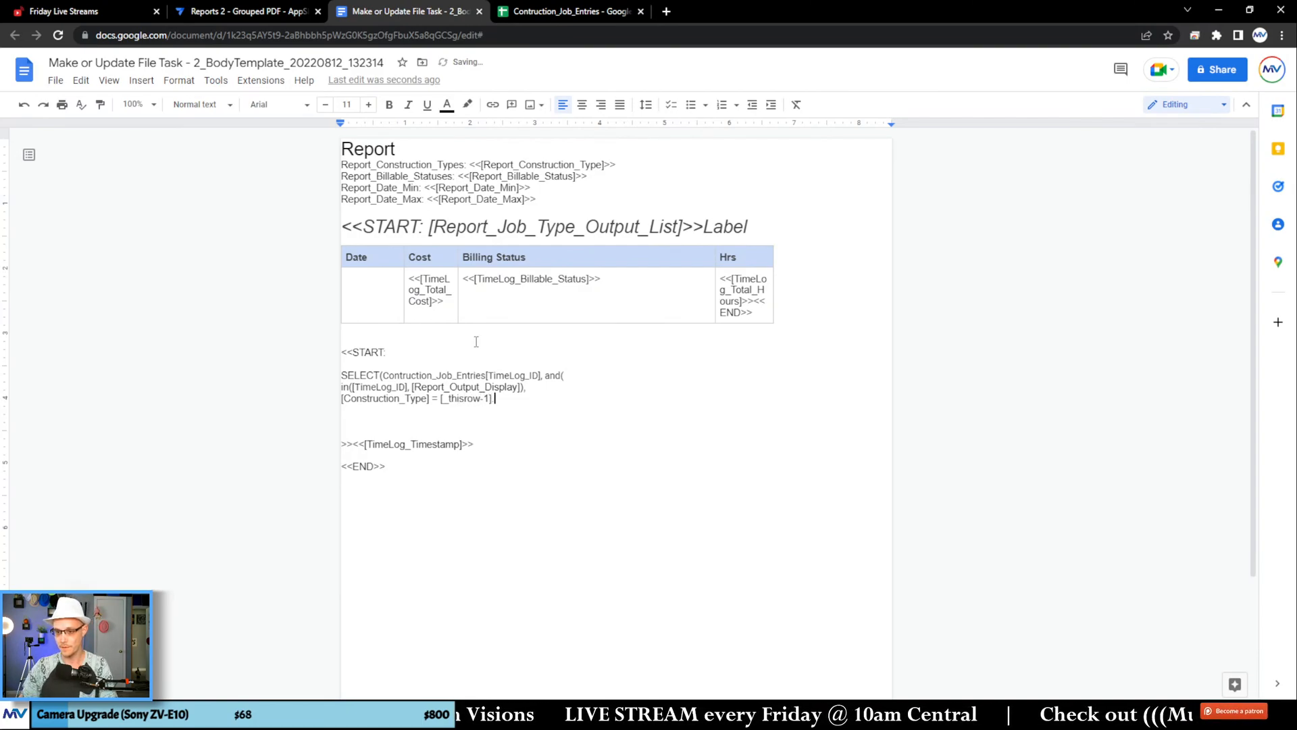
Step: Copy the Construction_Type header from the Job_Types sheet and add it unformatted as [Construction_Type] after [_thisrow-1]. in the template
double_click(498, 228)
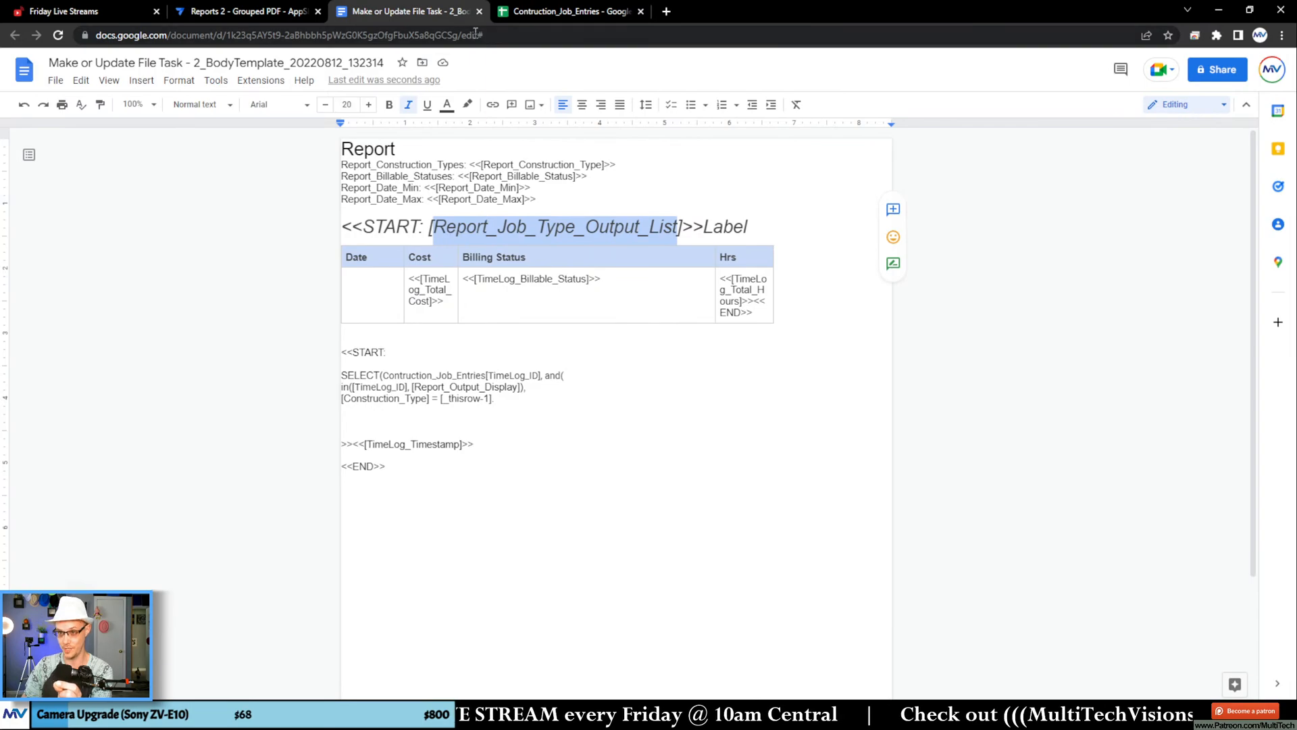
click(508, 12)
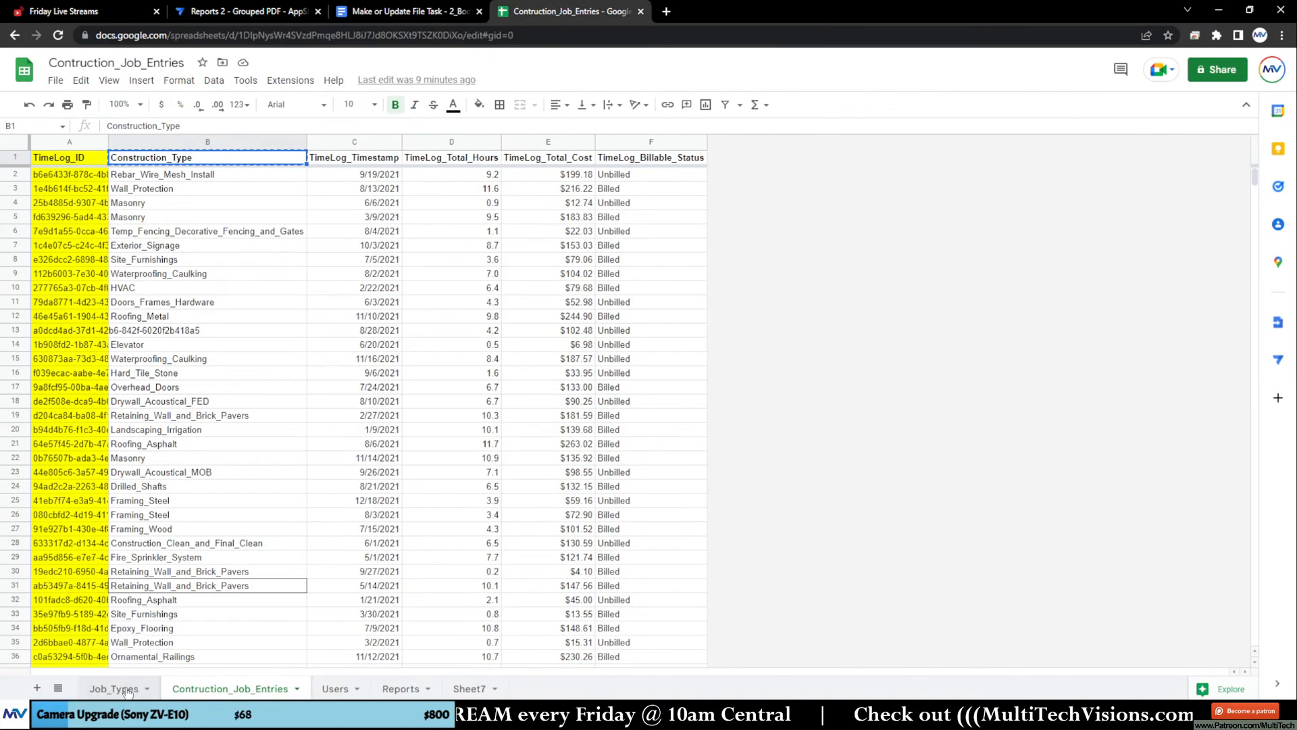
click(122, 688)
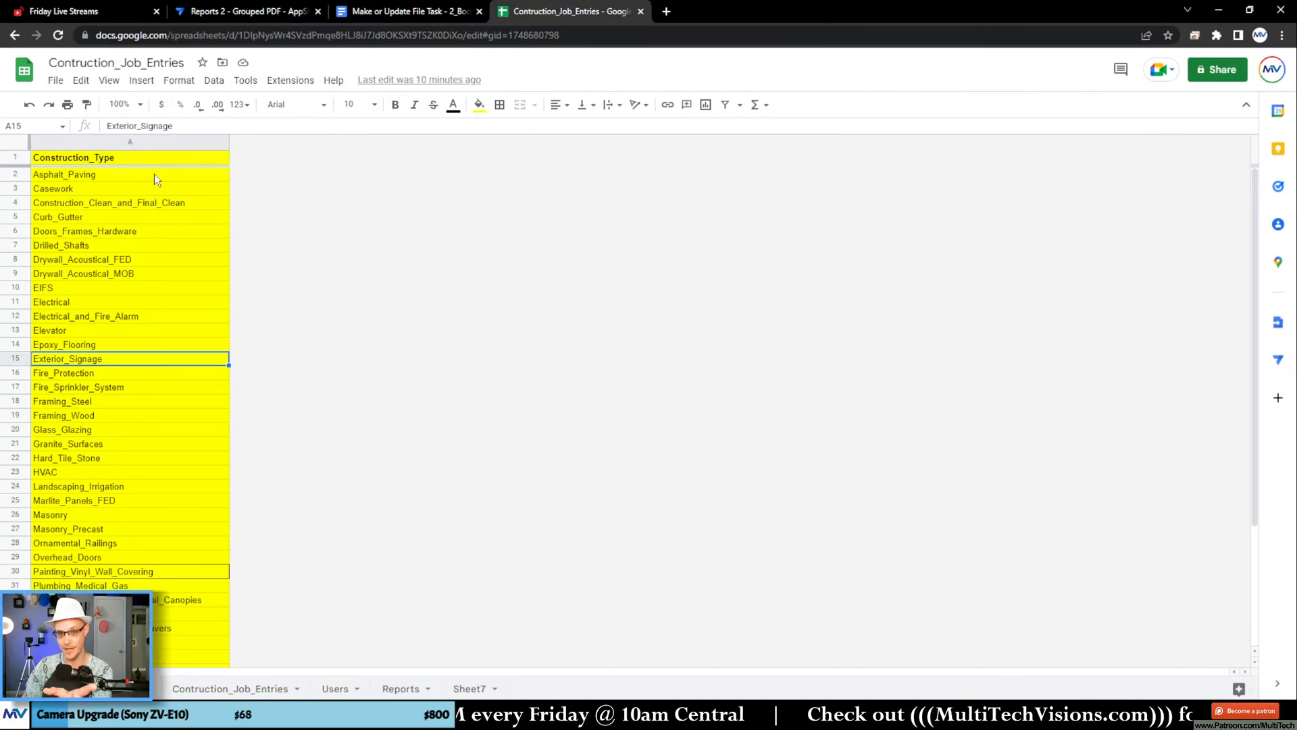
click(137, 159)
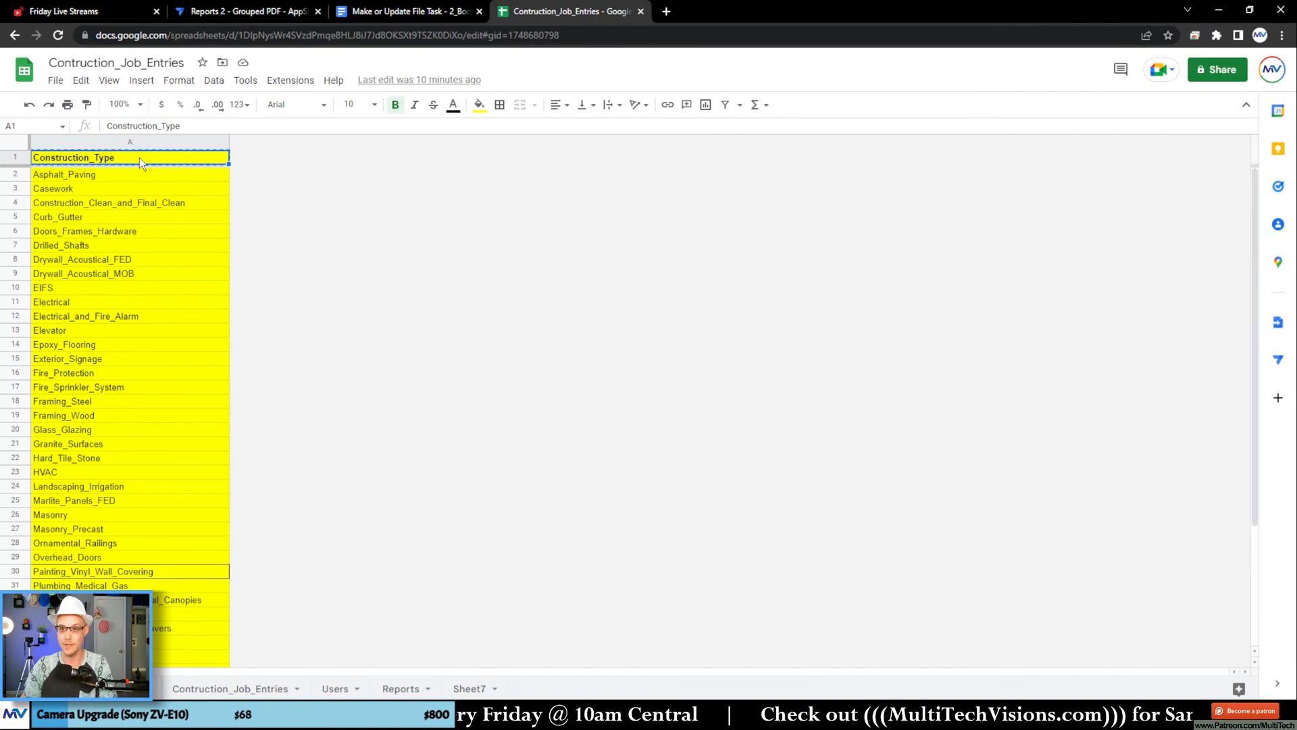
click(372, 12)
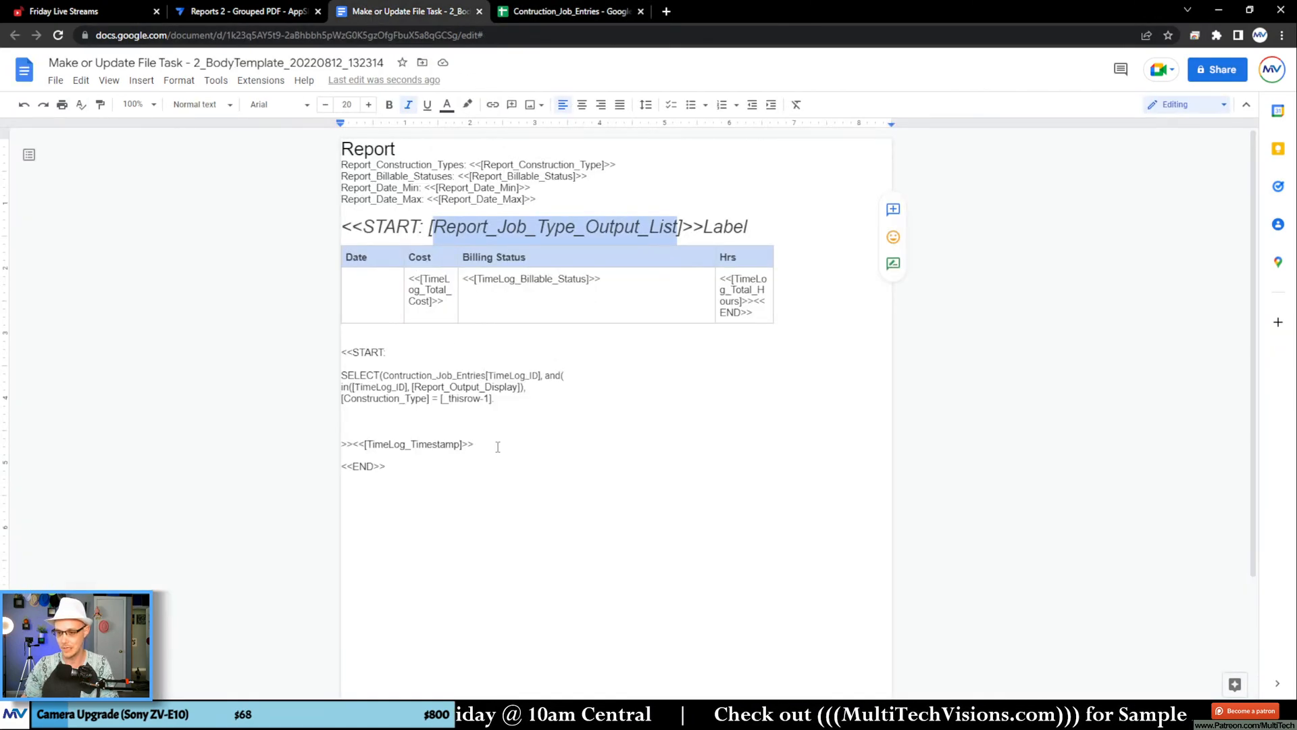
click(515, 400)
text([Construction_Type])
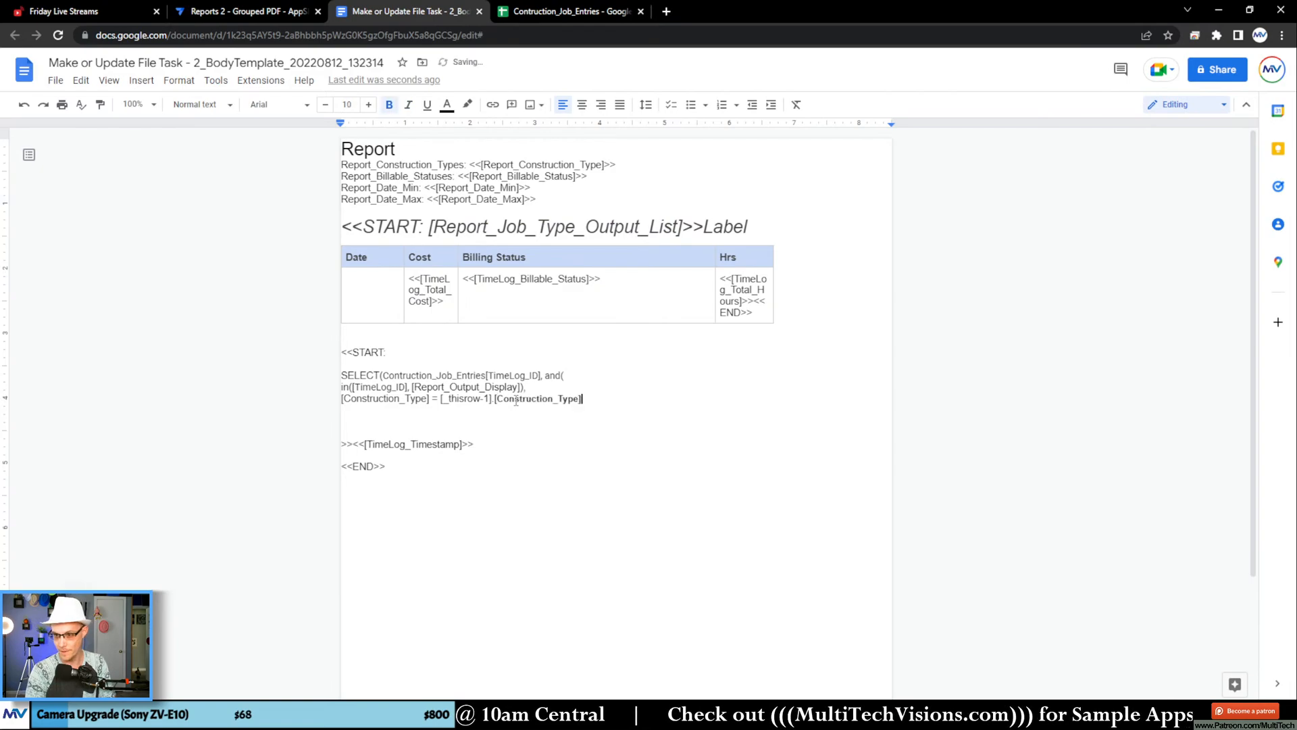
key(ctrl+BackSpace)
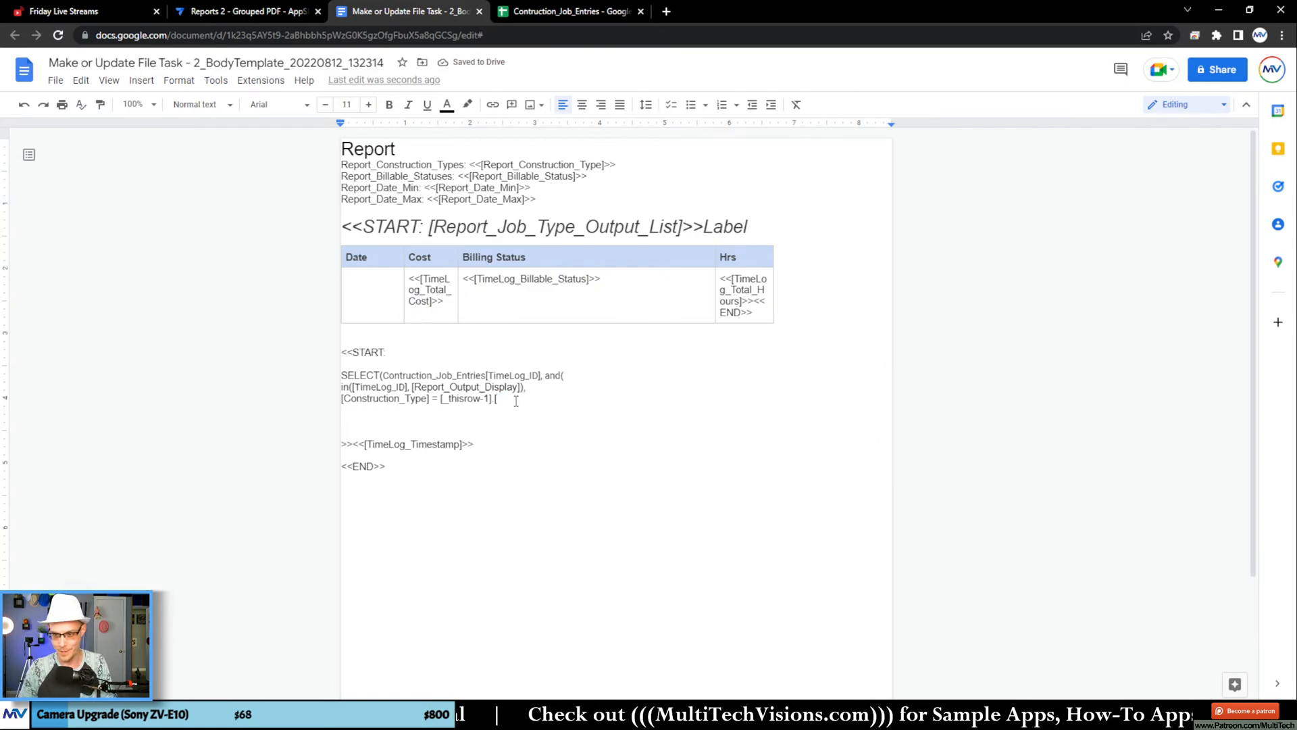
text(Construction_Type)
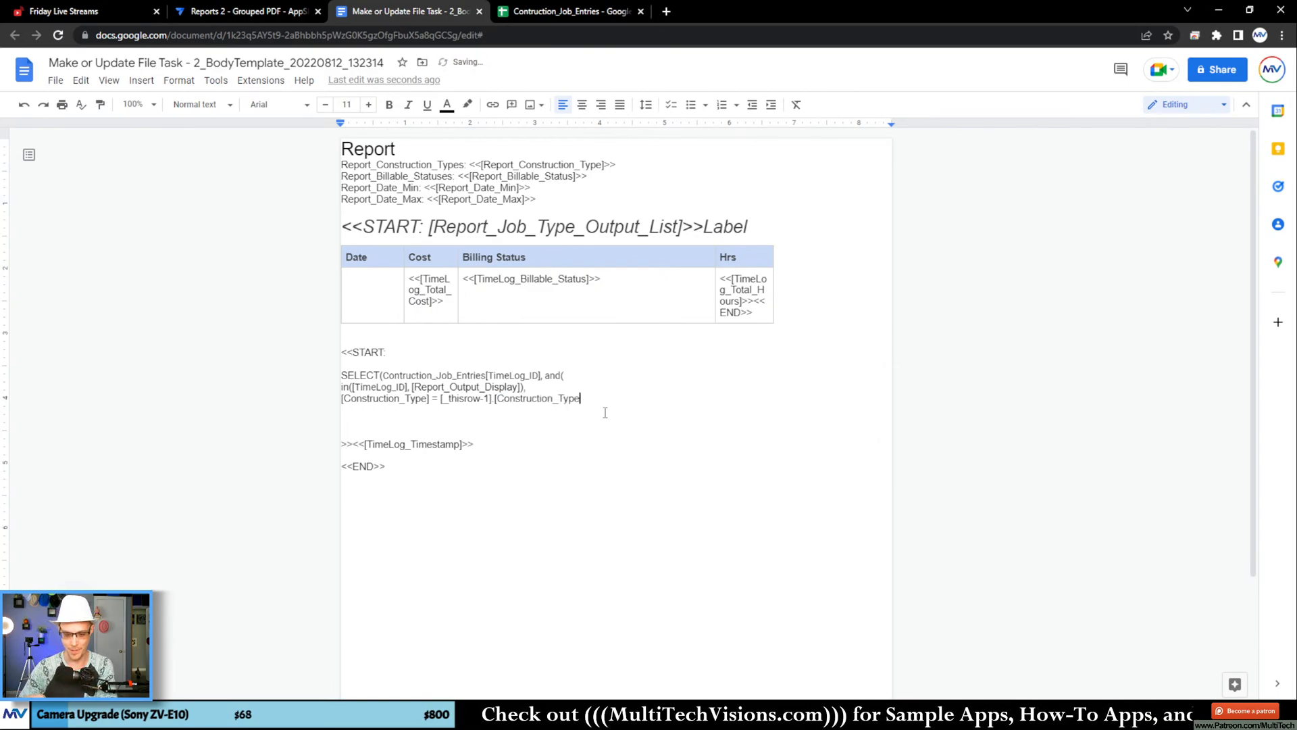
text(])
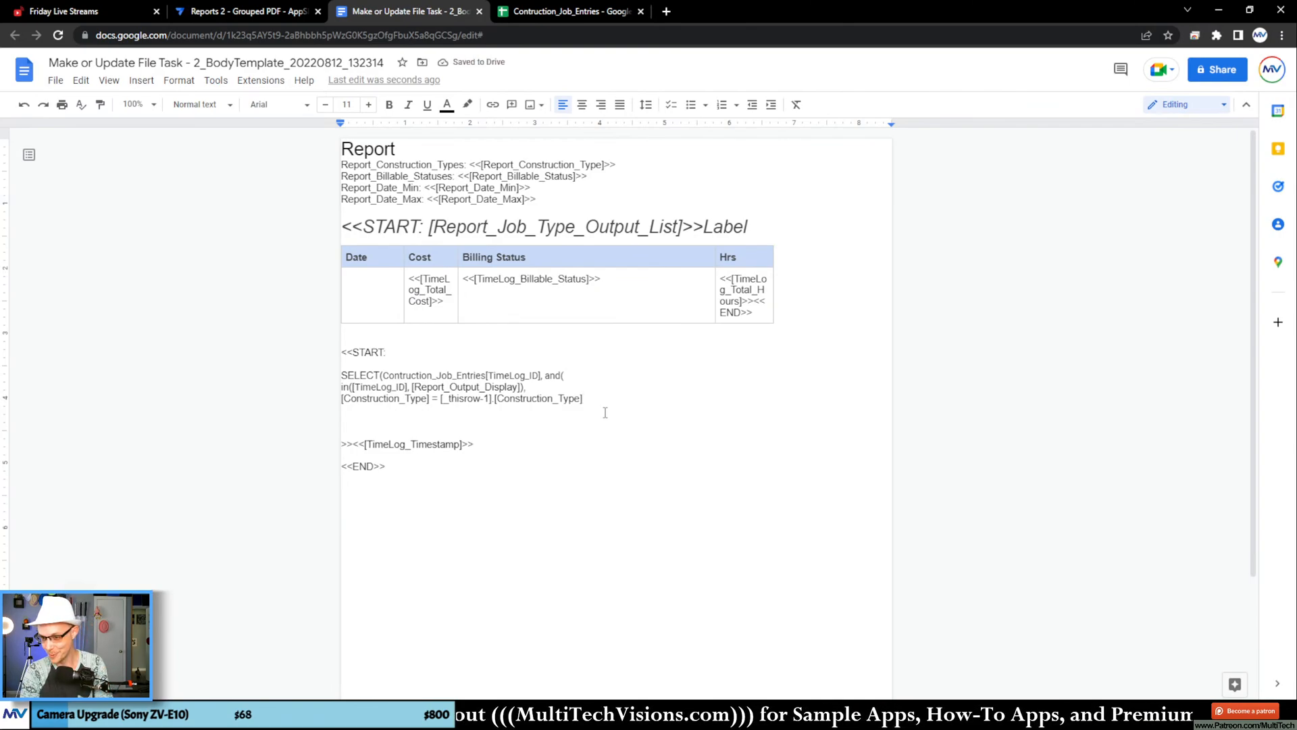
Step: Insert "[_thisrow]." directly before [Report_Output_Display] in the in() condition
key(Up)
key(ctrl+Left)
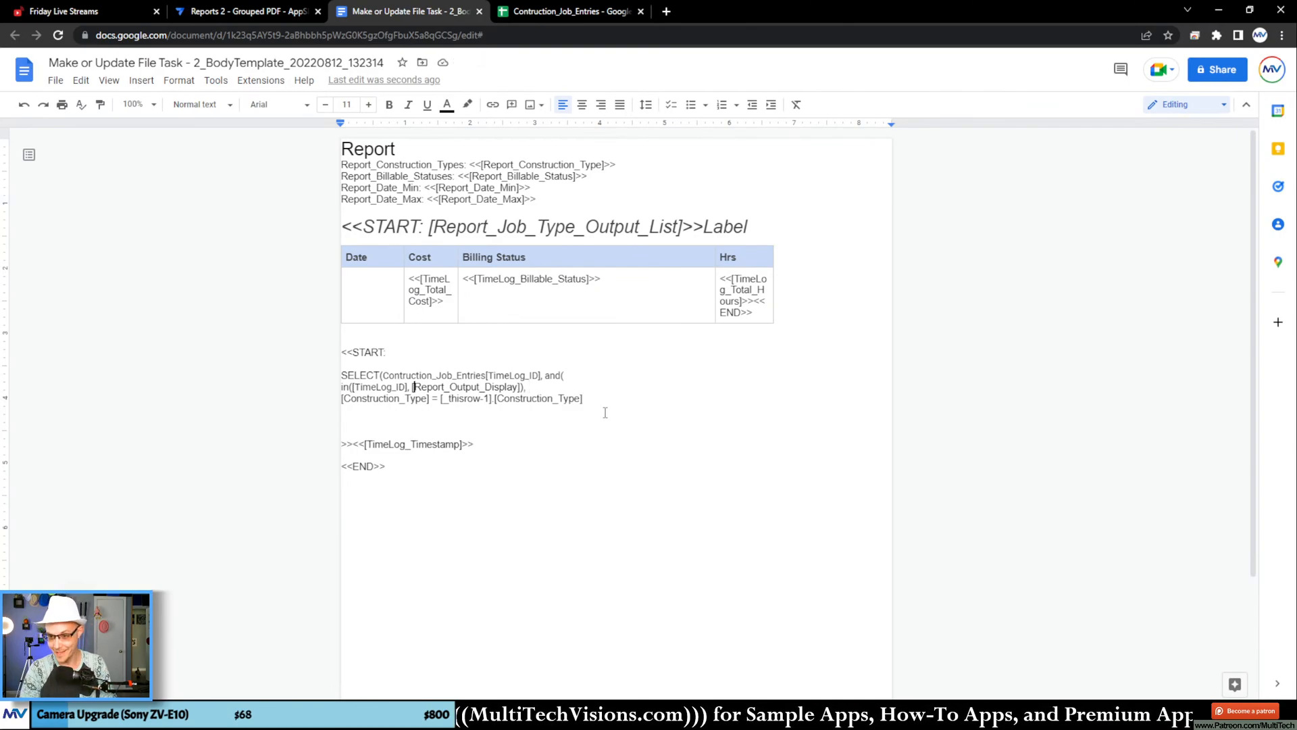
key(Left)
key(Left)
key(Left)
key(Right)
key(Right)
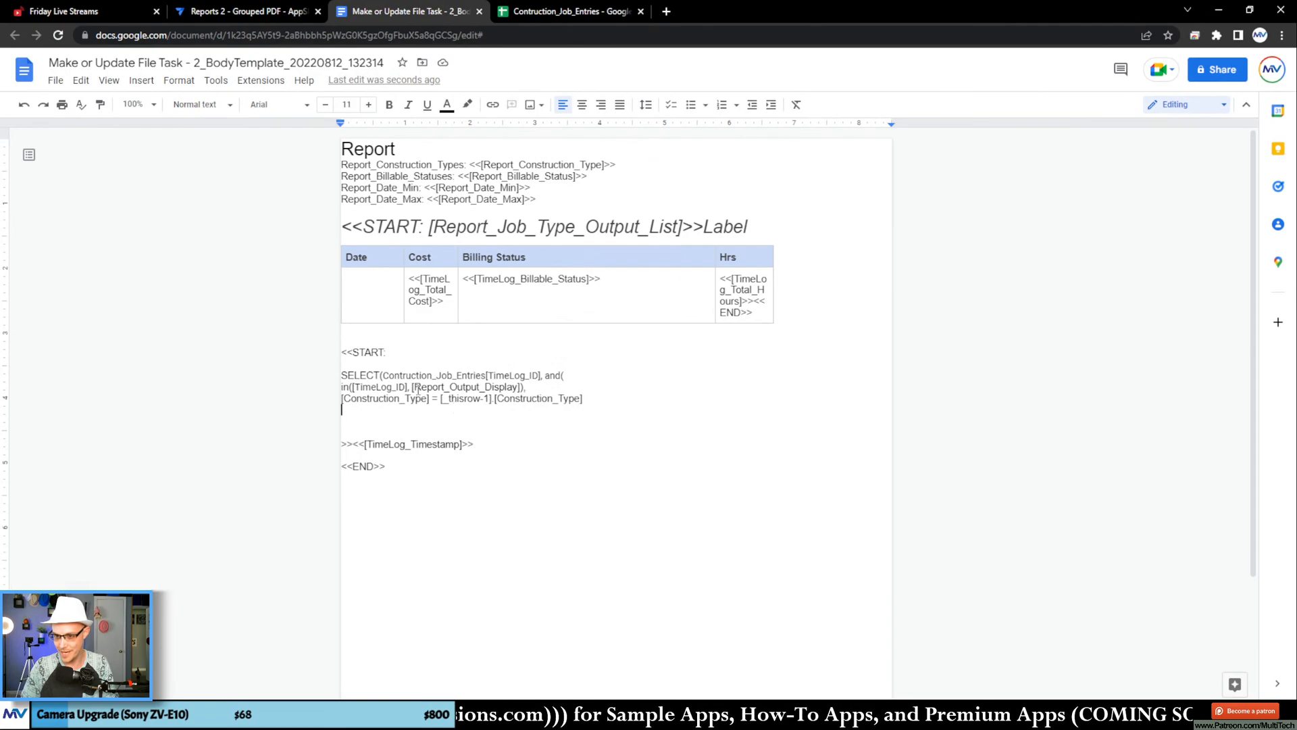
click(412, 385)
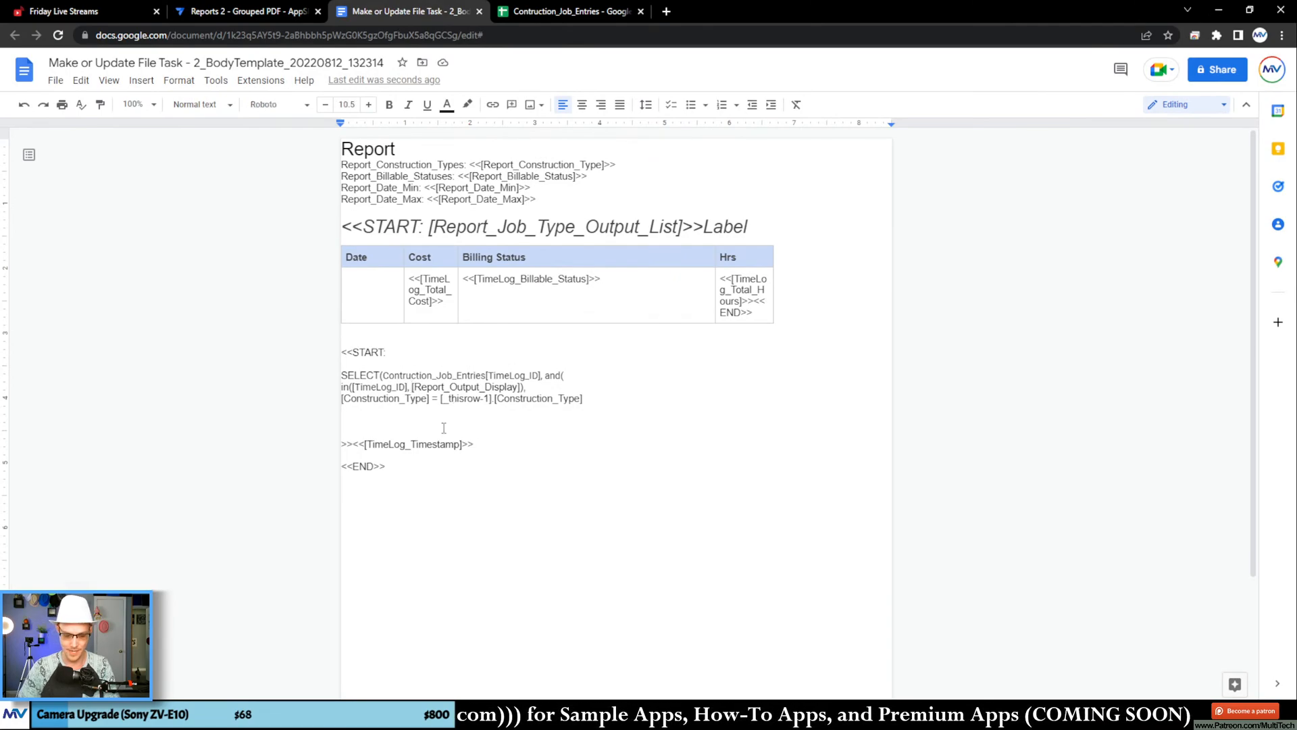
text([_)
text(thisrow)
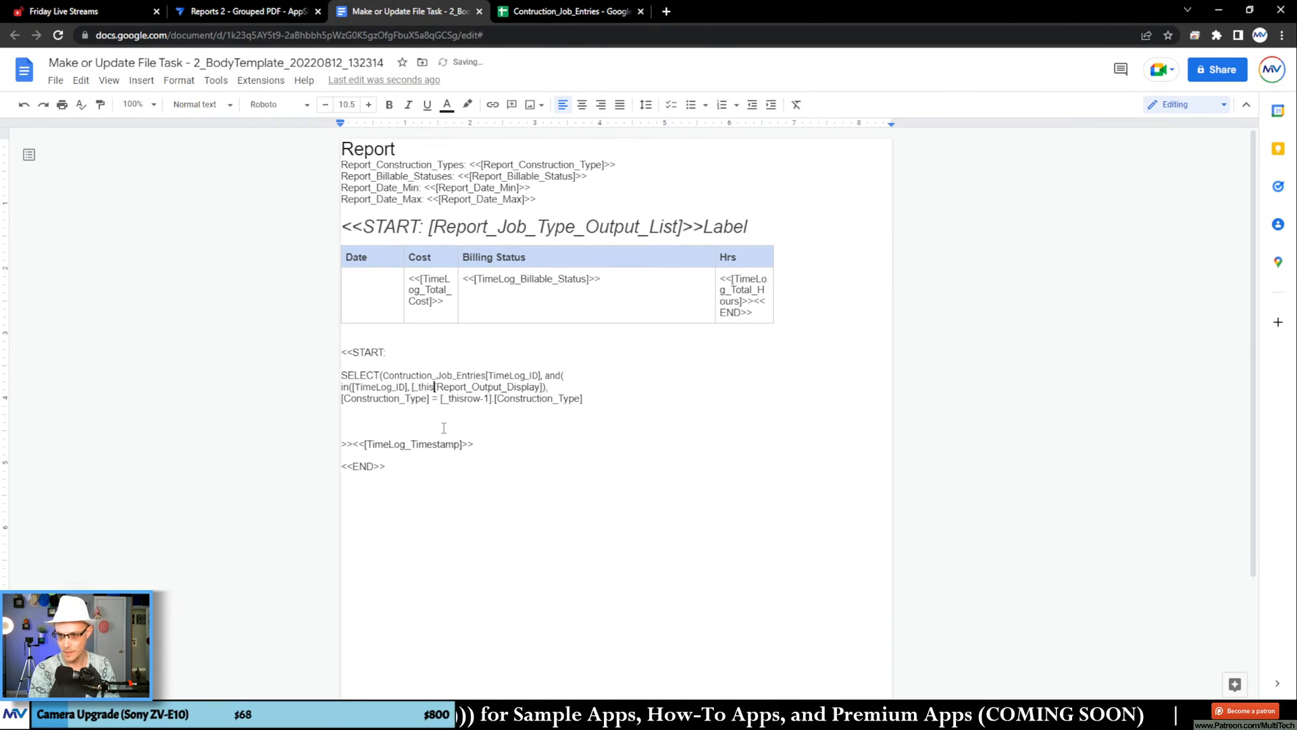
text(].)
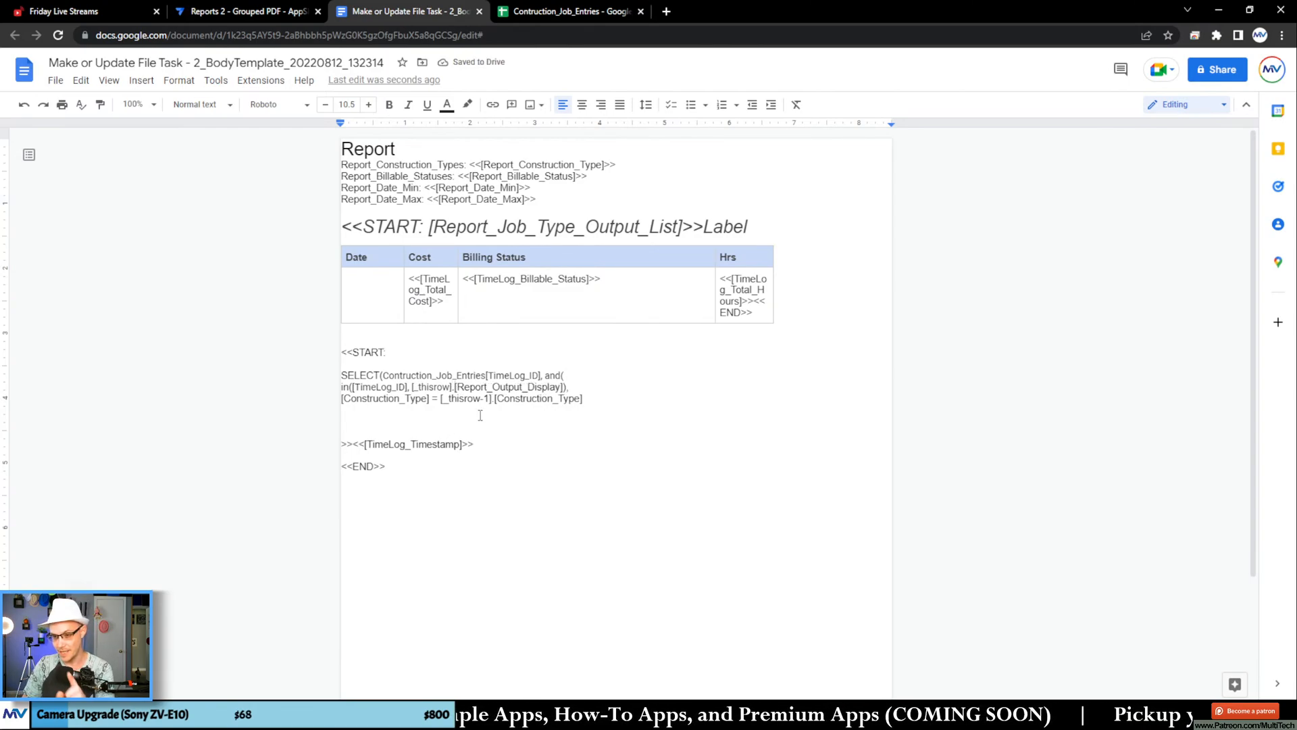
triple_click(446, 388)
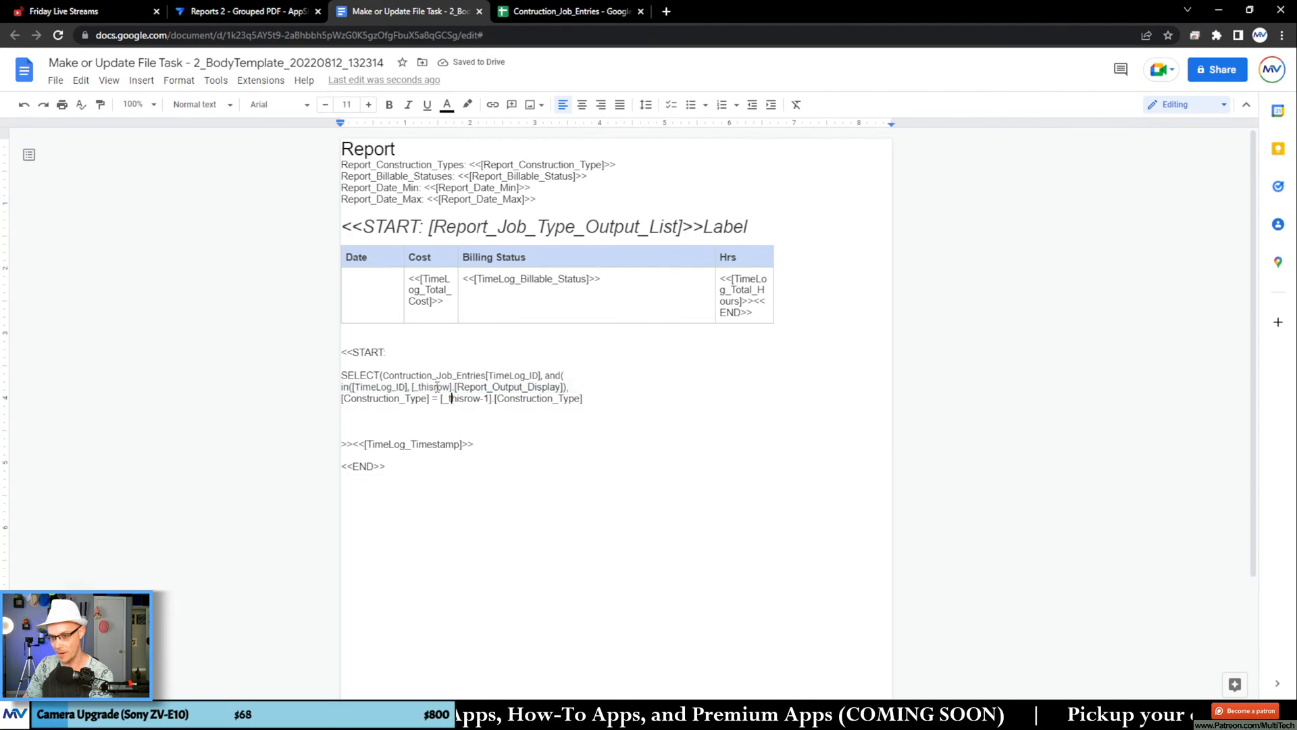
double_click(446, 391)
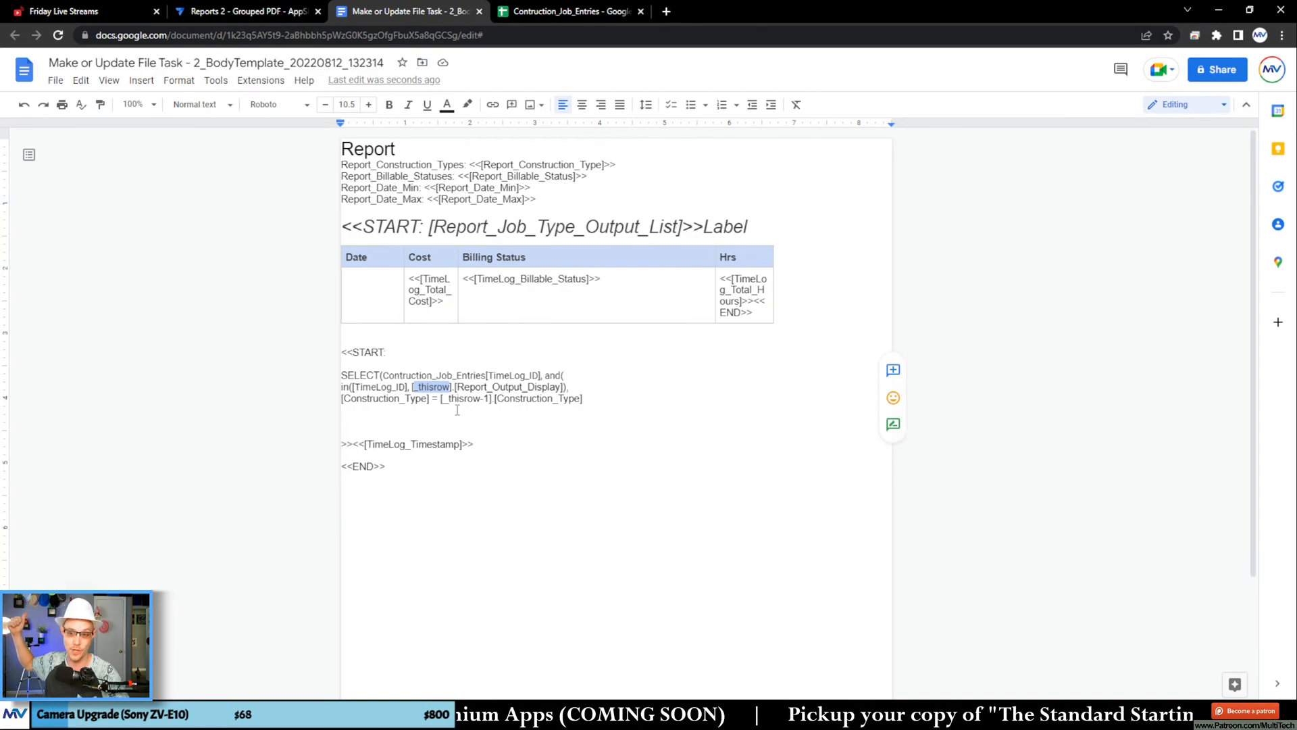
drag(478, 399, 489, 398)
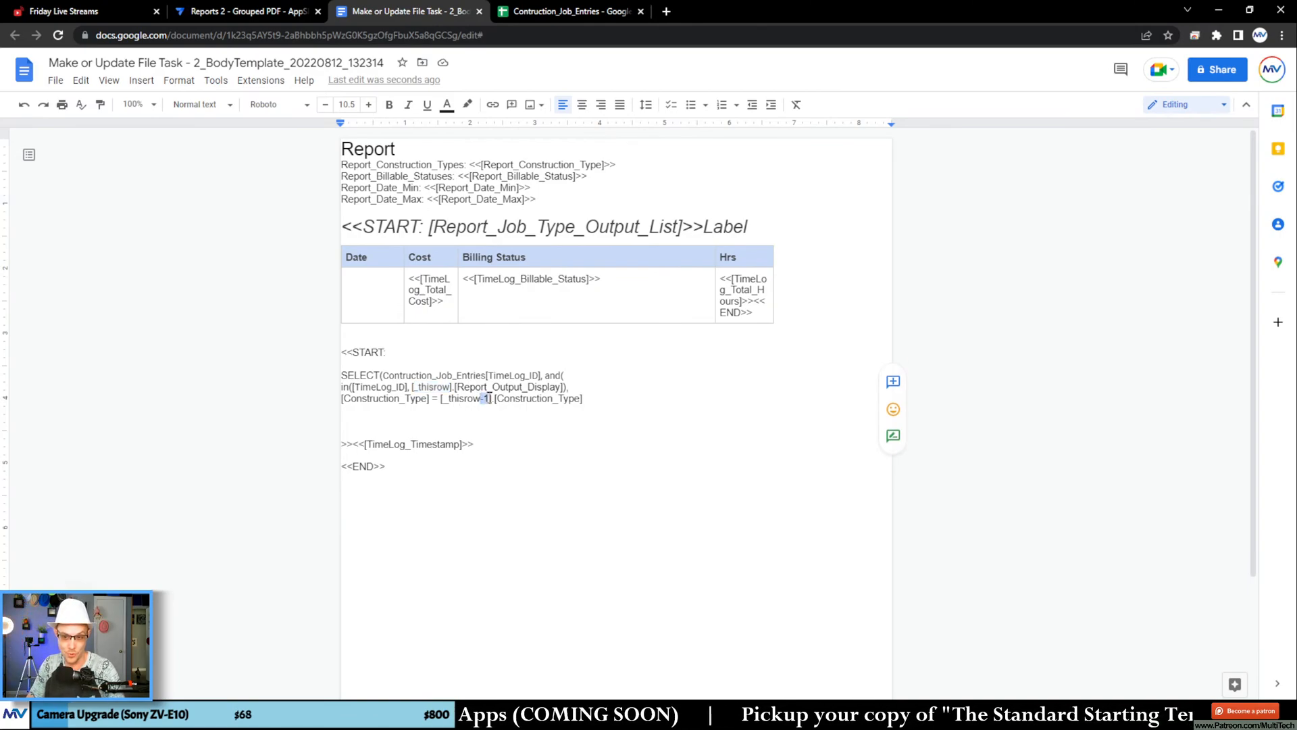
Step: Close the and( and SELECT( functions with "))" on the line below the [Construction_Type] condition
click(470, 420)
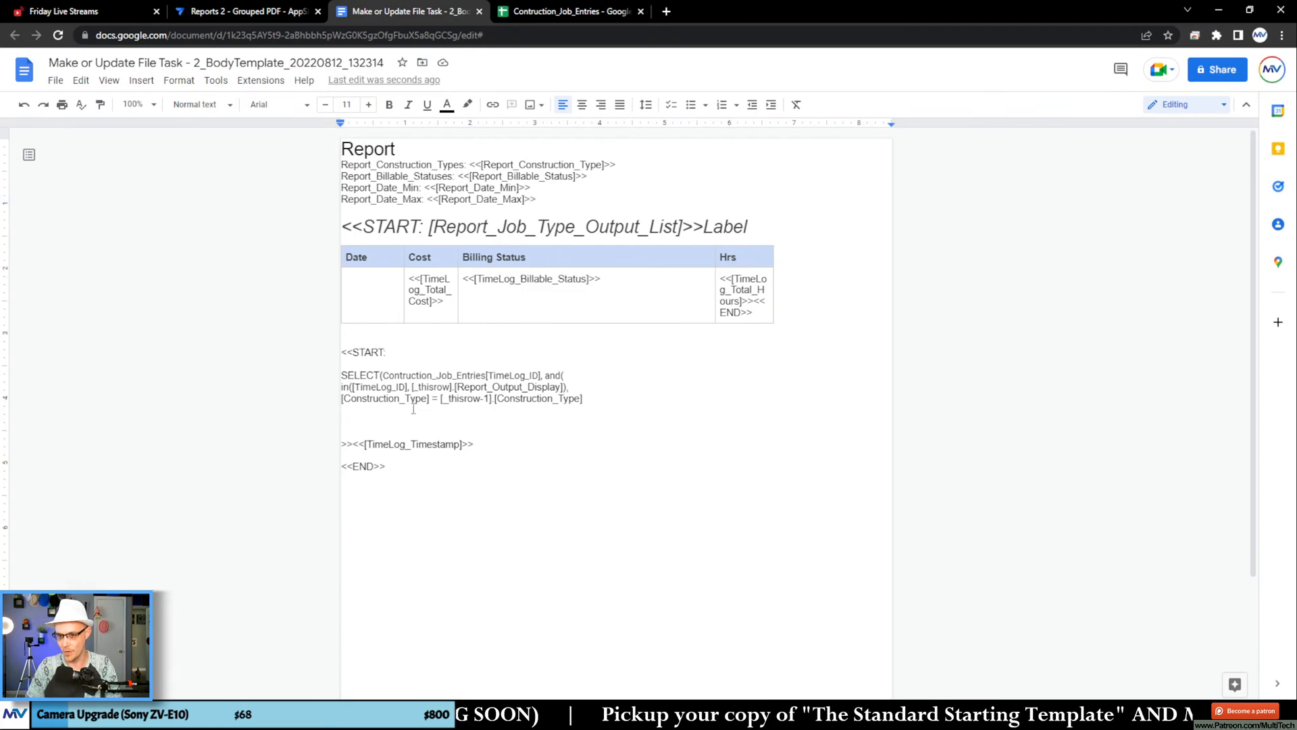
text())
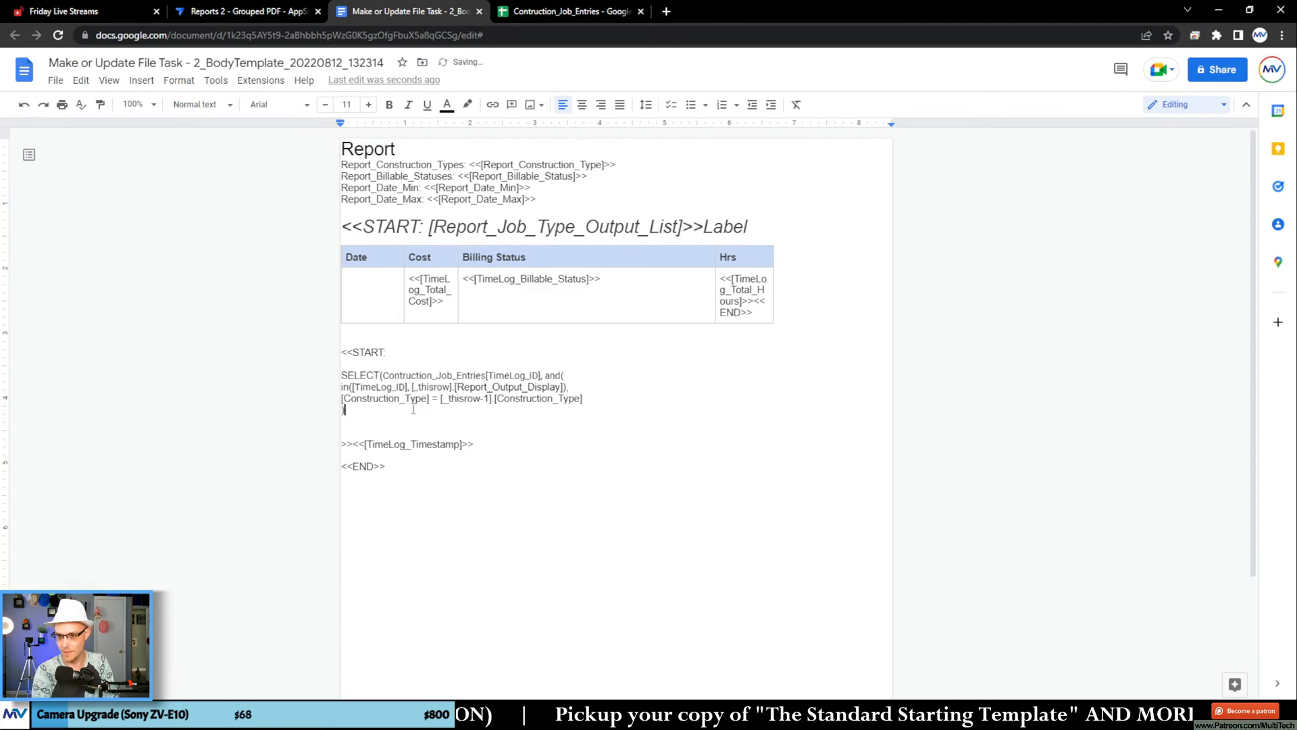
text())
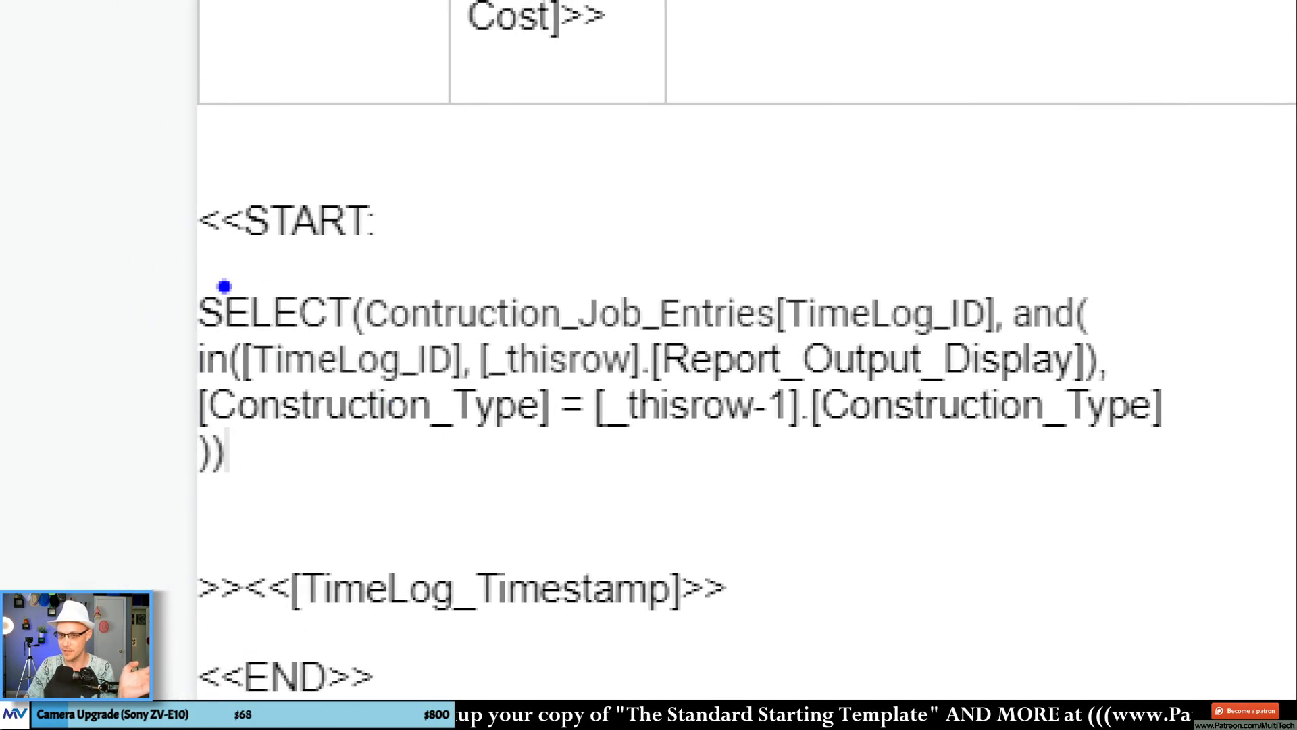
mouse_move(224, 286)
mouse_down()
mouse_move(864, 271)
mouse_move(1013, 290)
mouse_up()
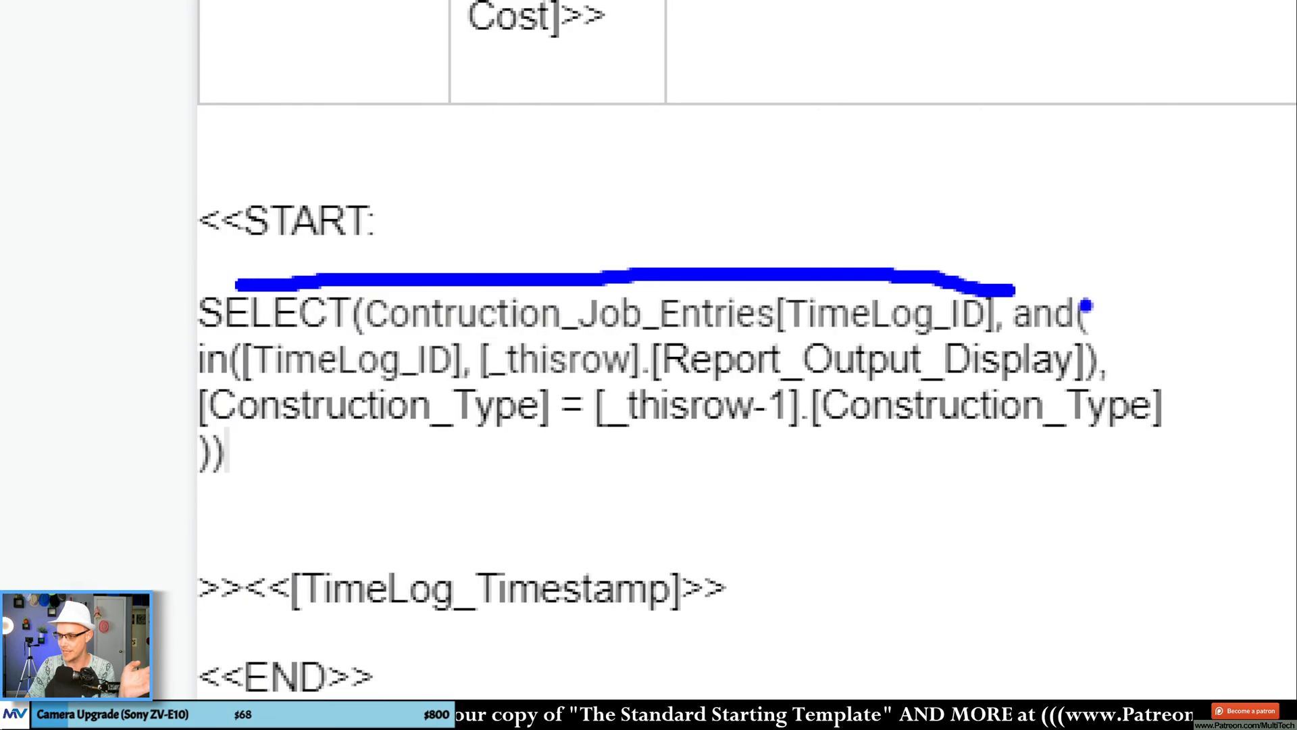
drag(257, 385, 445, 383)
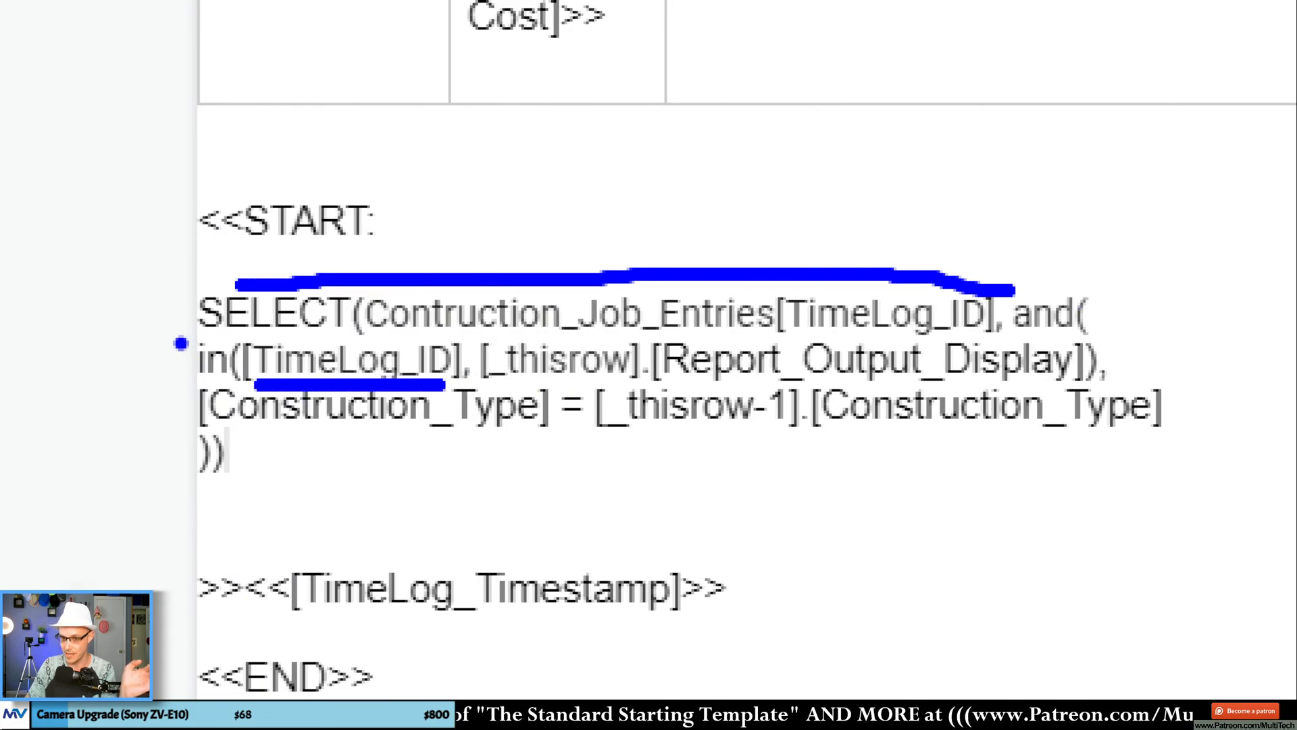
drag(177, 339, 205, 367)
drag(562, 383, 688, 384)
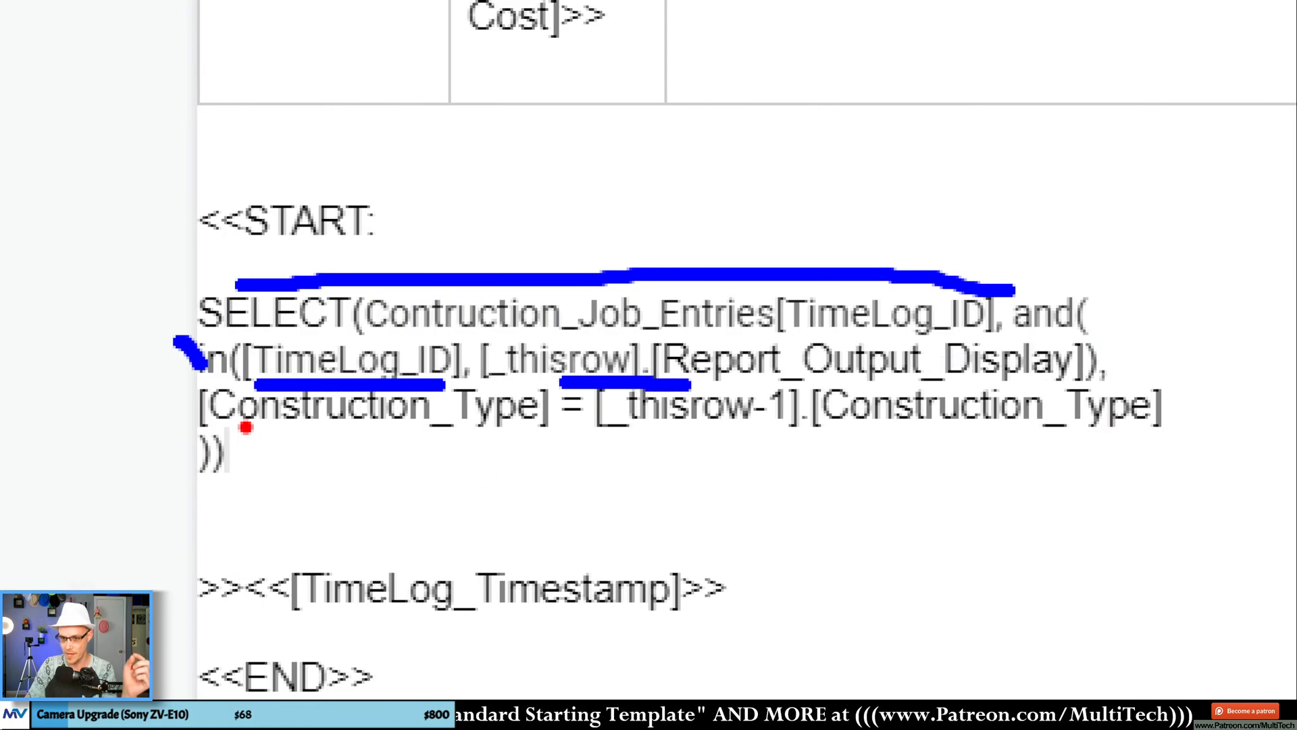
drag(220, 427, 511, 431)
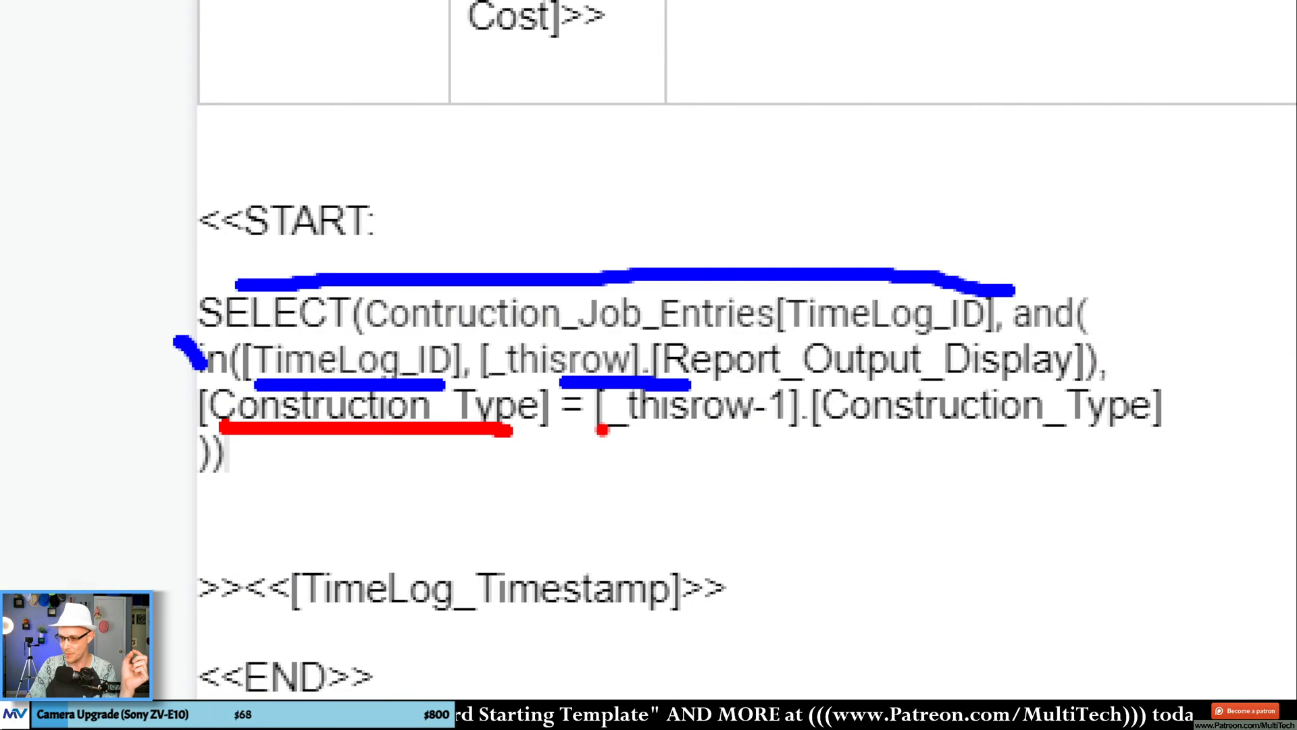
drag(618, 432, 814, 443)
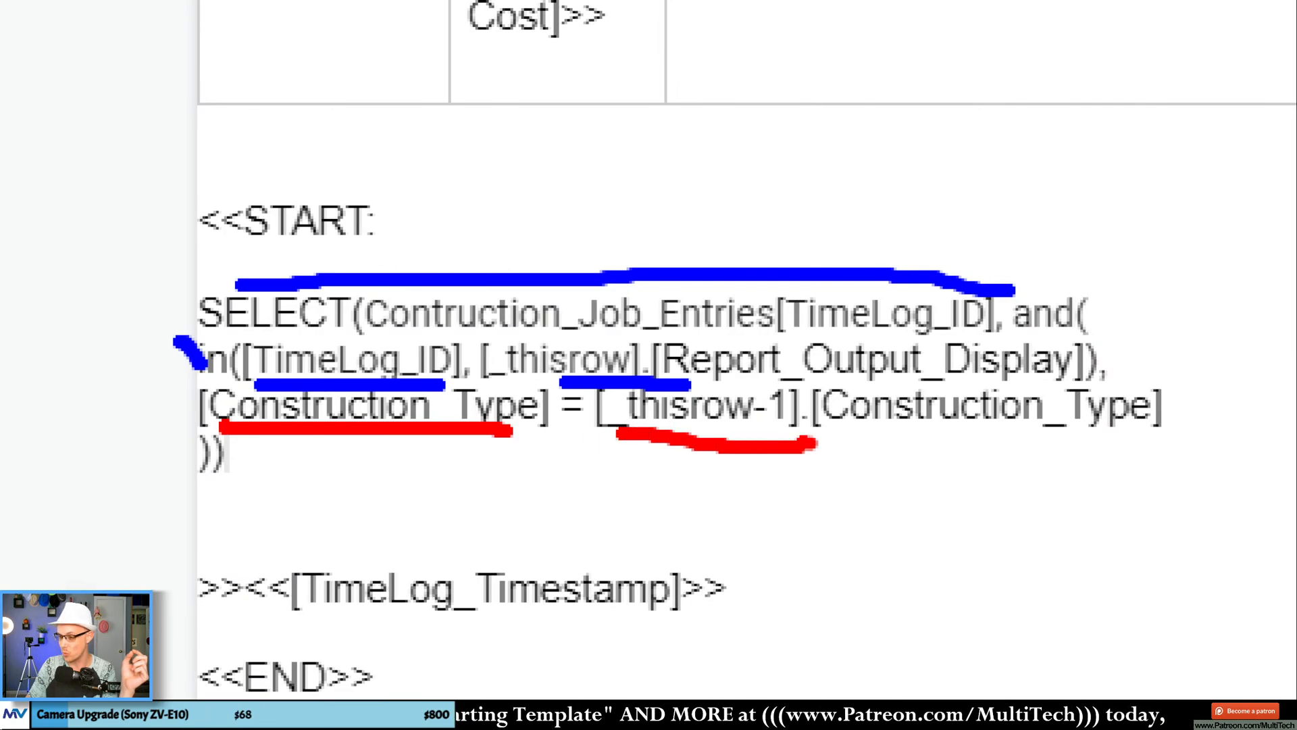
drag(903, 447, 1091, 454)
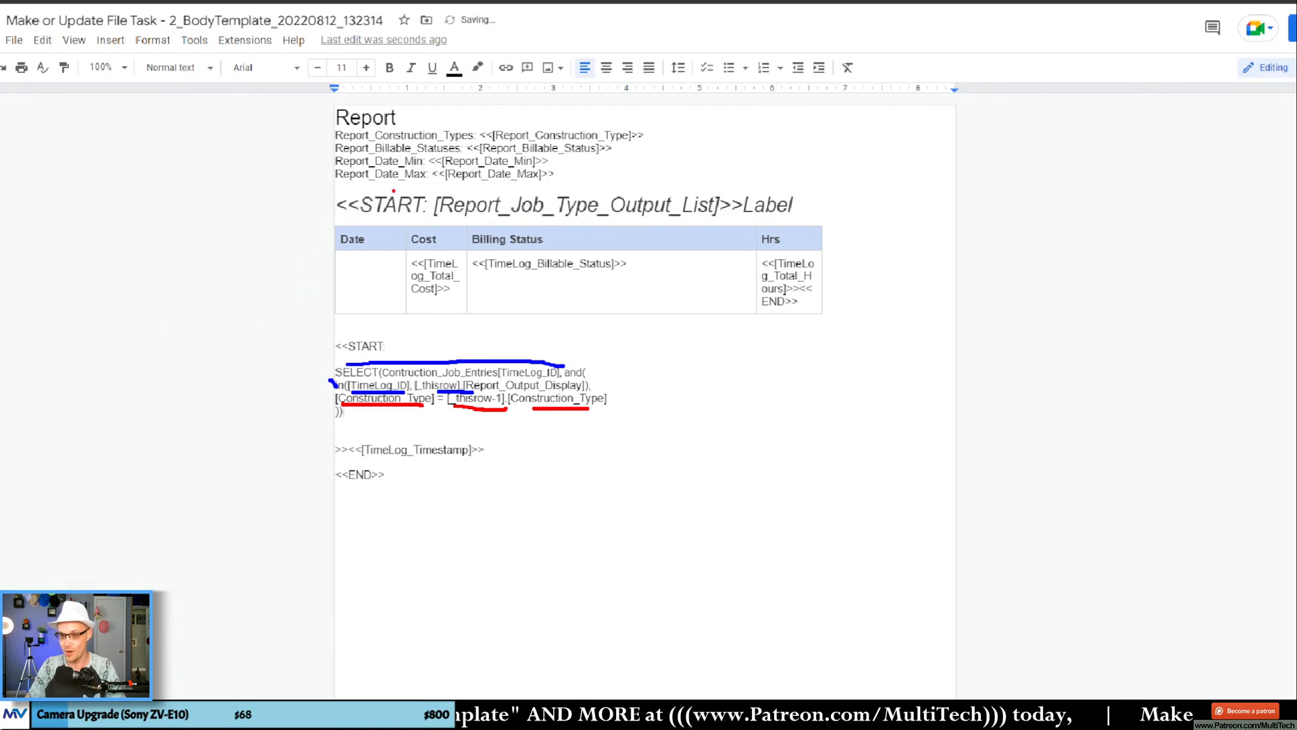
mouse_move(393, 191)
mouse_down()
mouse_move(336, 202)
mouse_move(435, 216)
mouse_up()
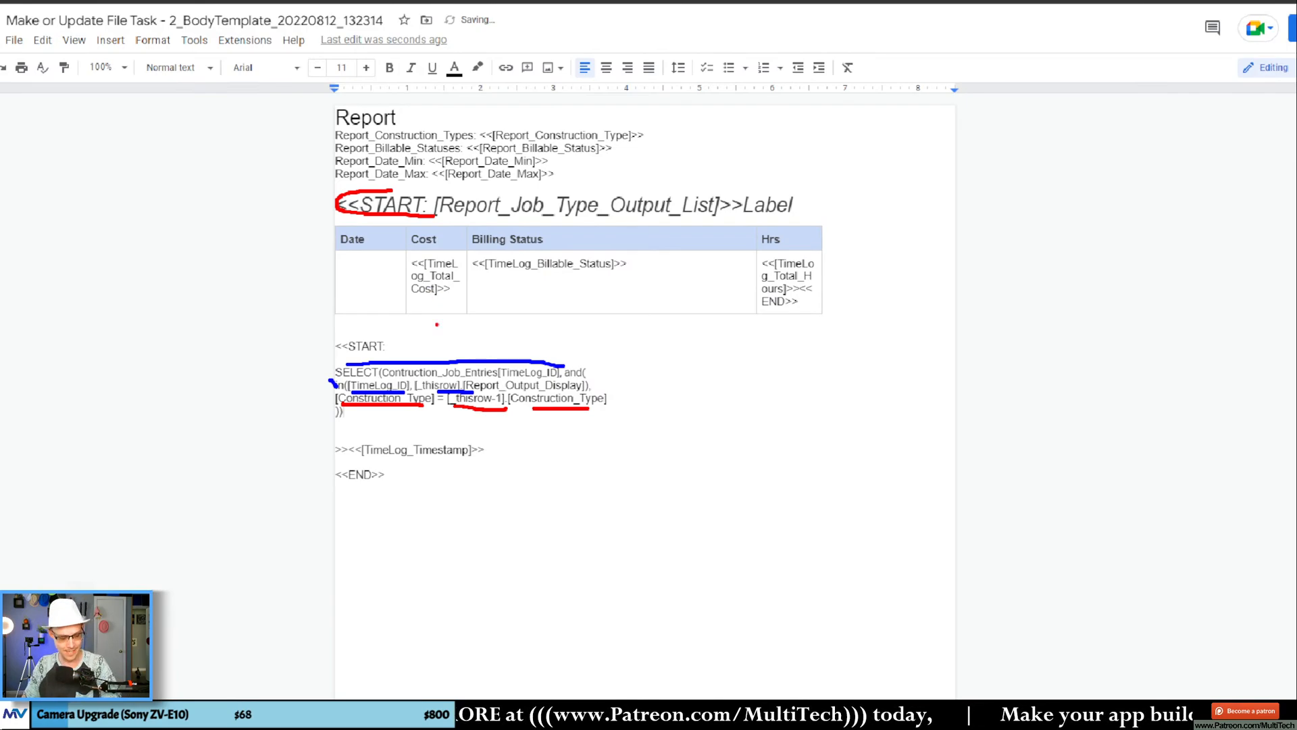
key(Escape)
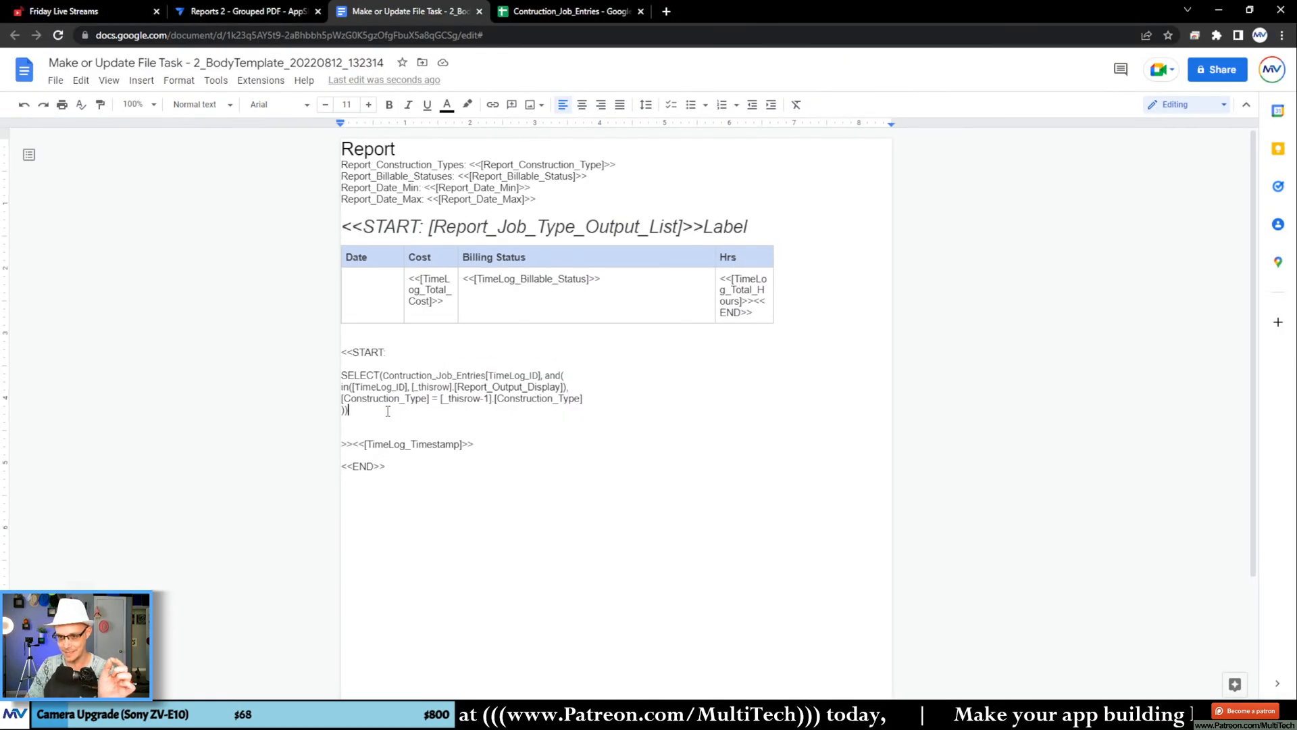
Step: Remove the line breaks around the SELECT expression so it sits directly between "<<START:" and ">><<[TimeLog_Timestamp]>>"
double_click(401, 351)
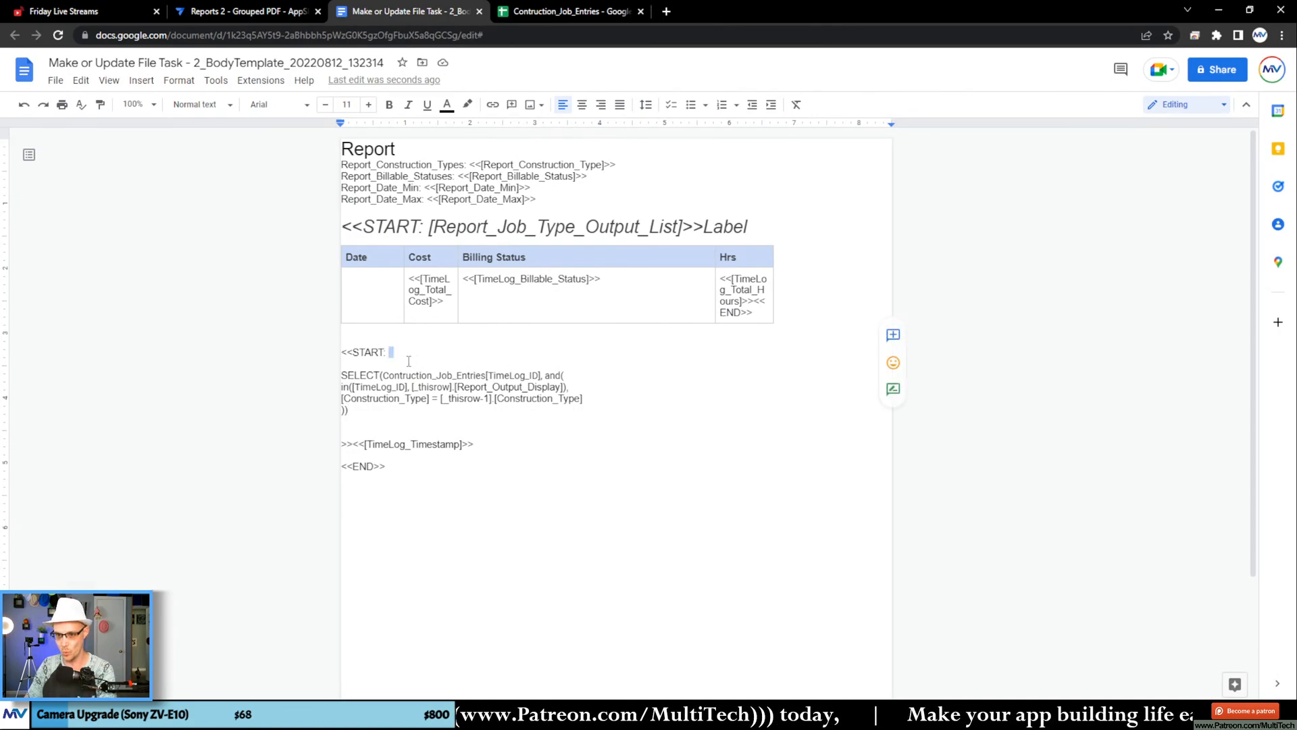
key(Delete)
key(Delete)
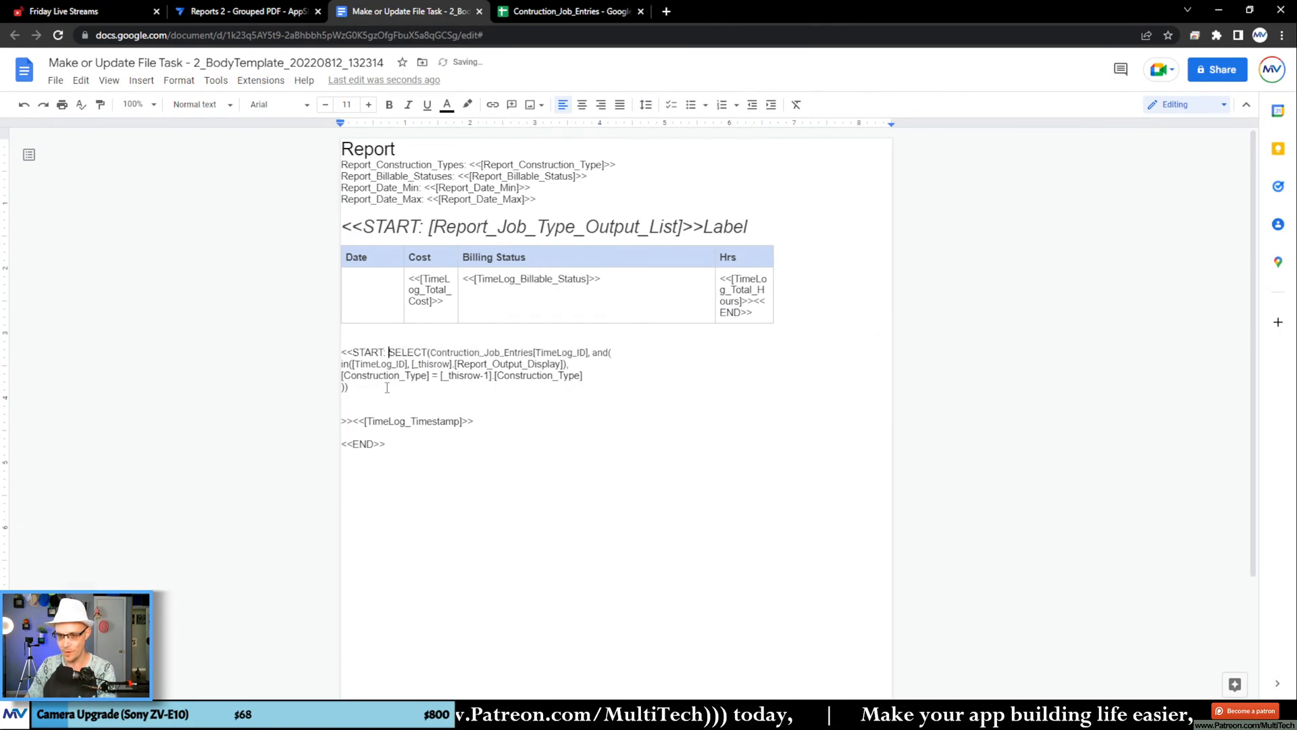
click(388, 388)
key(Delete)
key(Delete)
key(Delete)
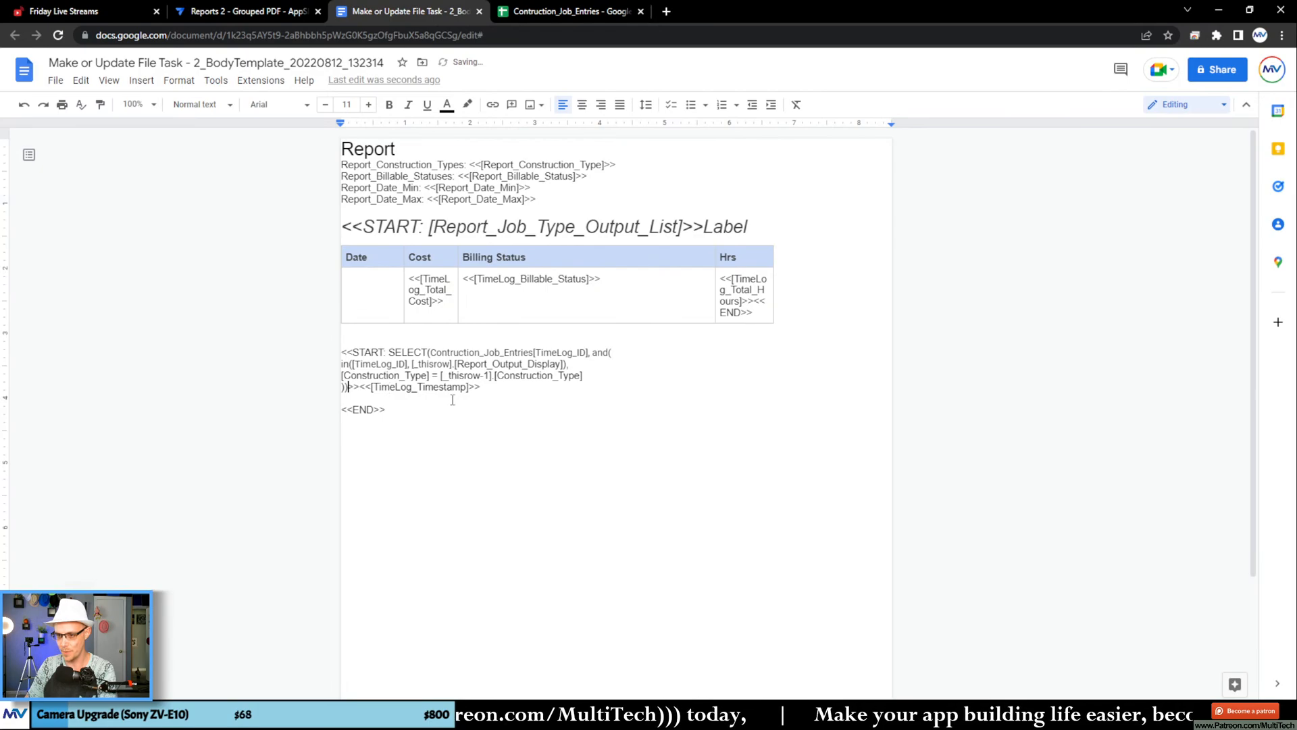
Step: Move the START SELECT expression with <<[TimeLog_Timestamp]>> into the empty Date cell and delete the extra blank lines above <<END>>
drag(480, 387, 361, 280)
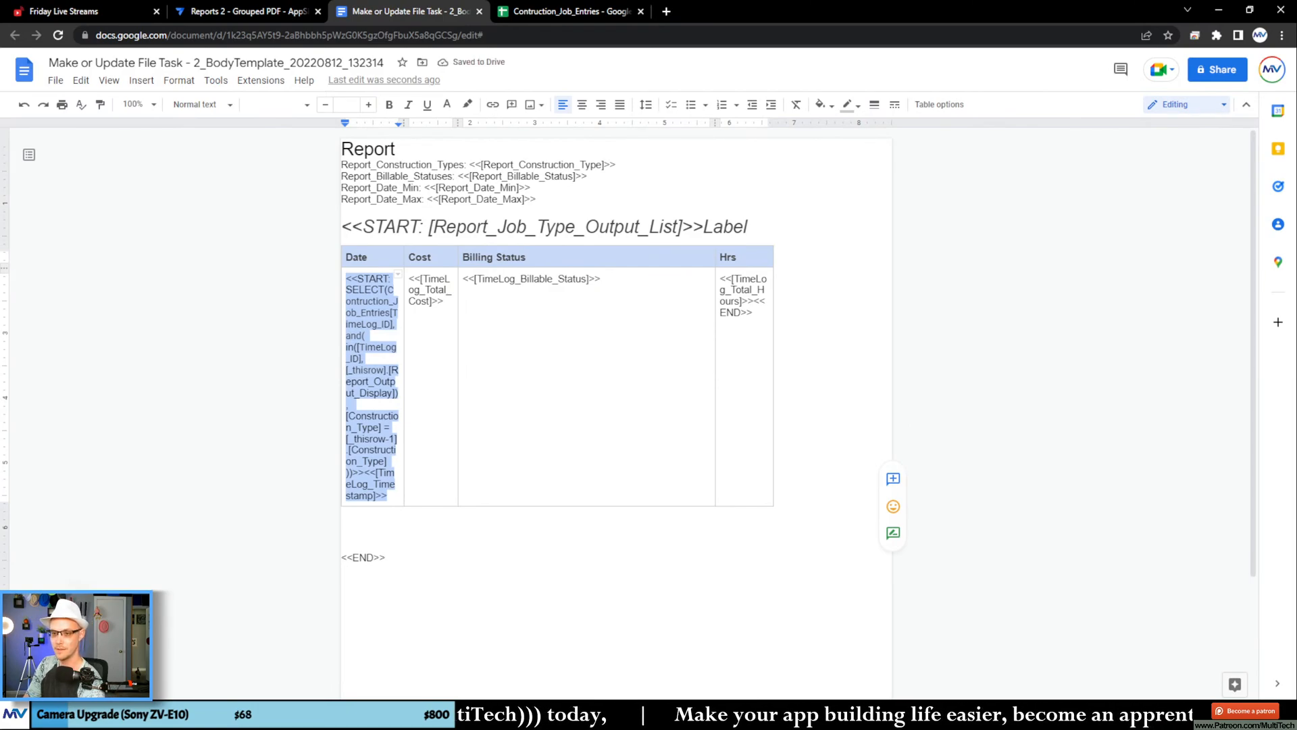
click(363, 522)
key(Delete)
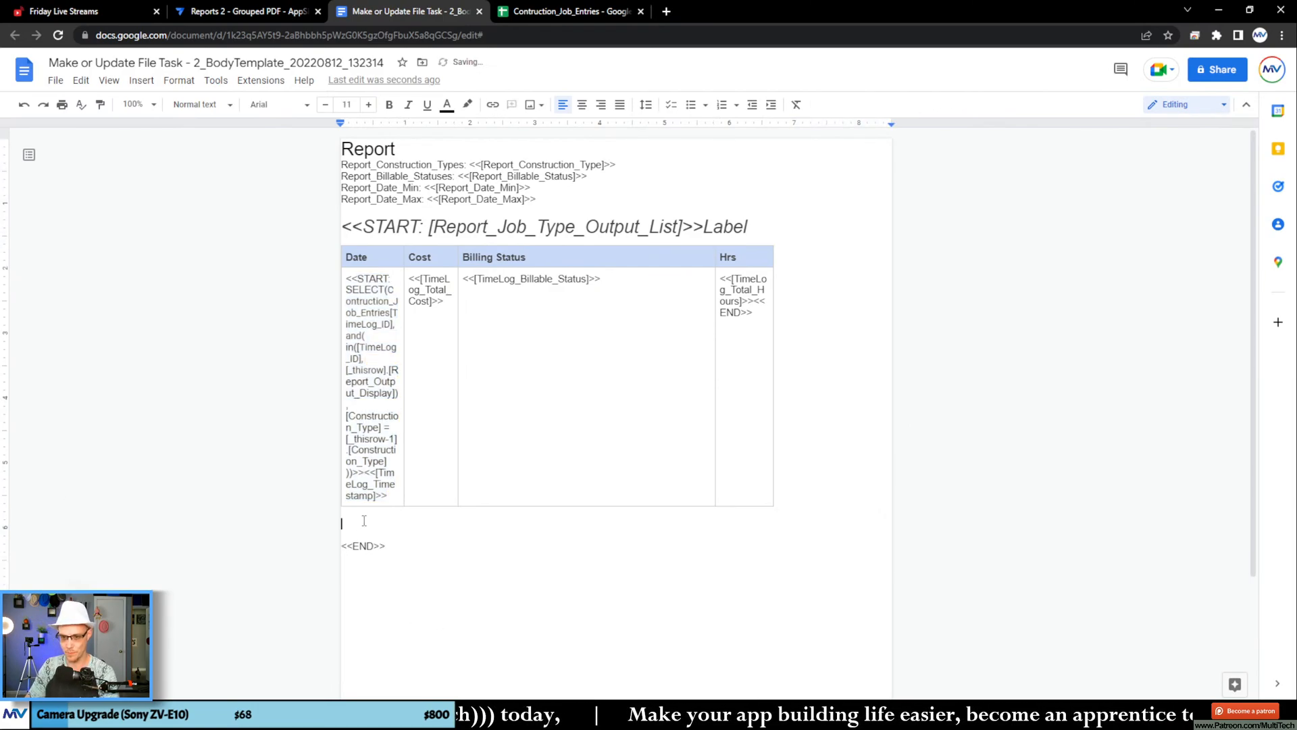
key(Delete)
key(Delete)
double_click(493, 594)
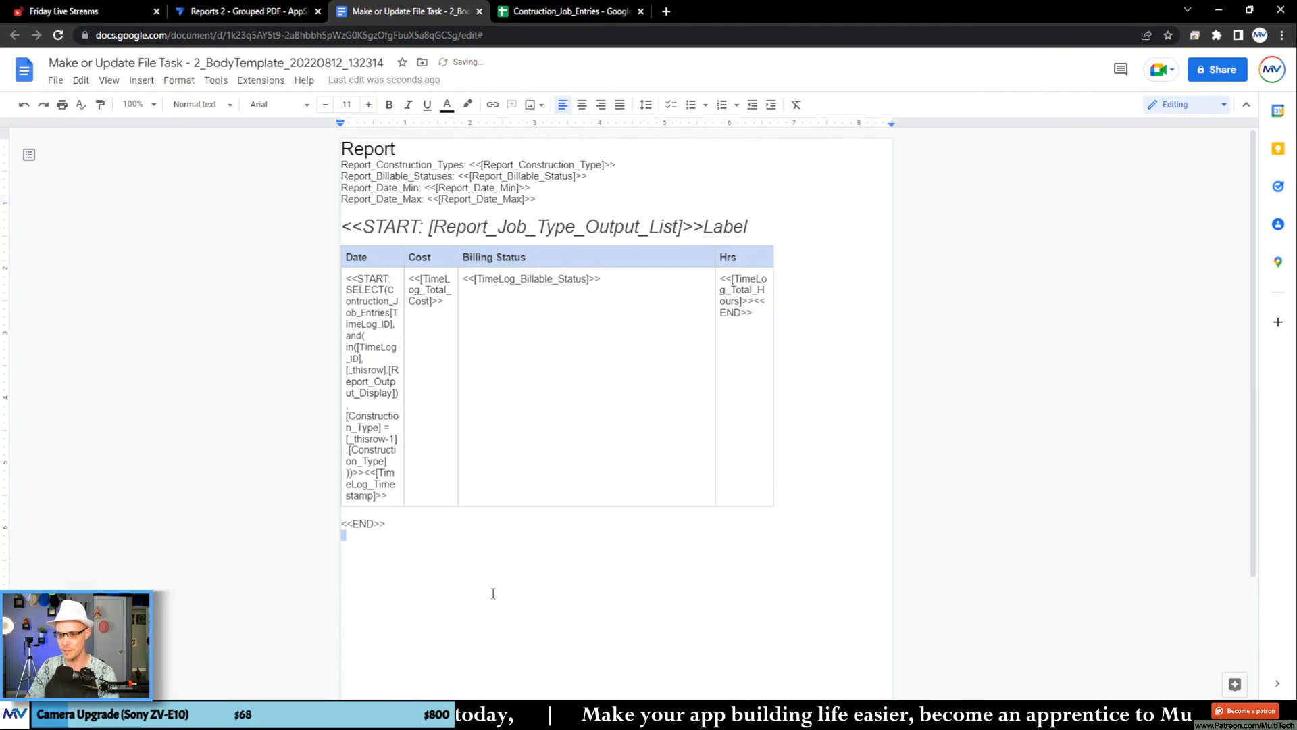
click(493, 594)
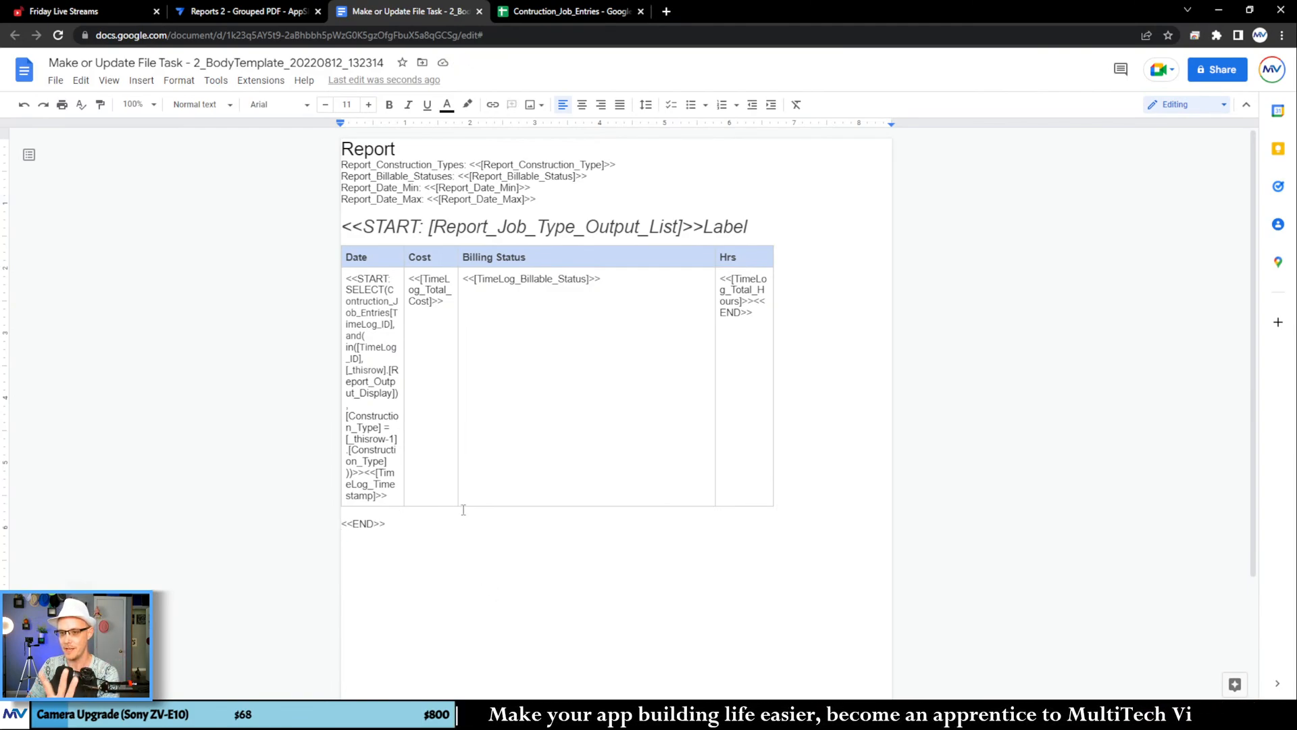
Step: Switch to the AppSheet editor, open the automation bots and save the app with data verification
click(244, 11)
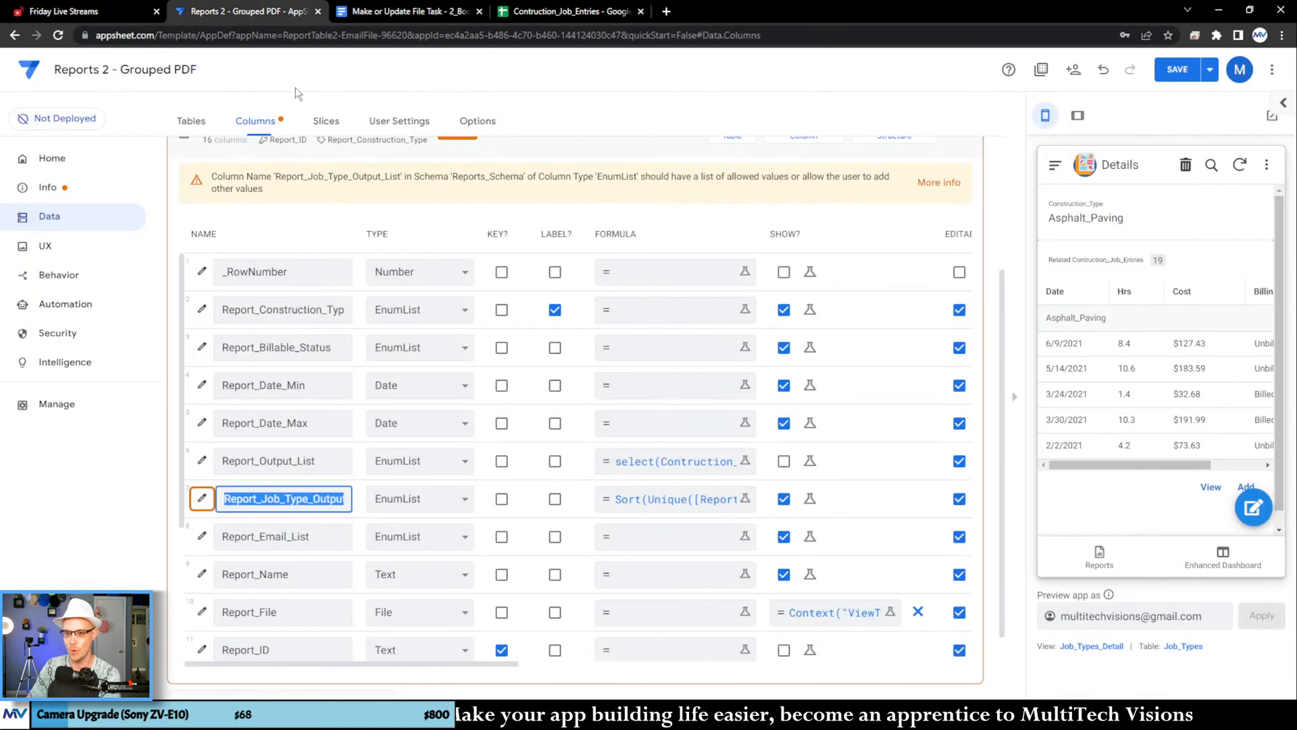
click(86, 307)
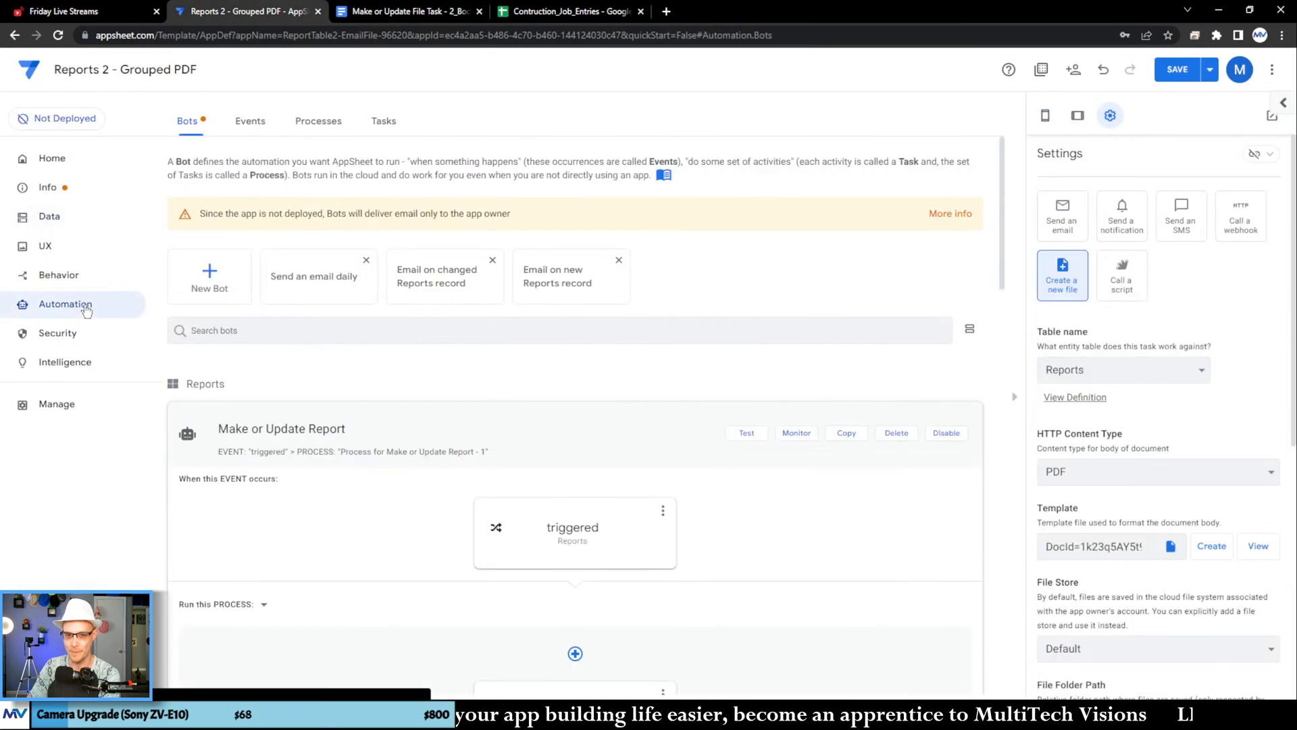
scroll(490, 418, down, 5)
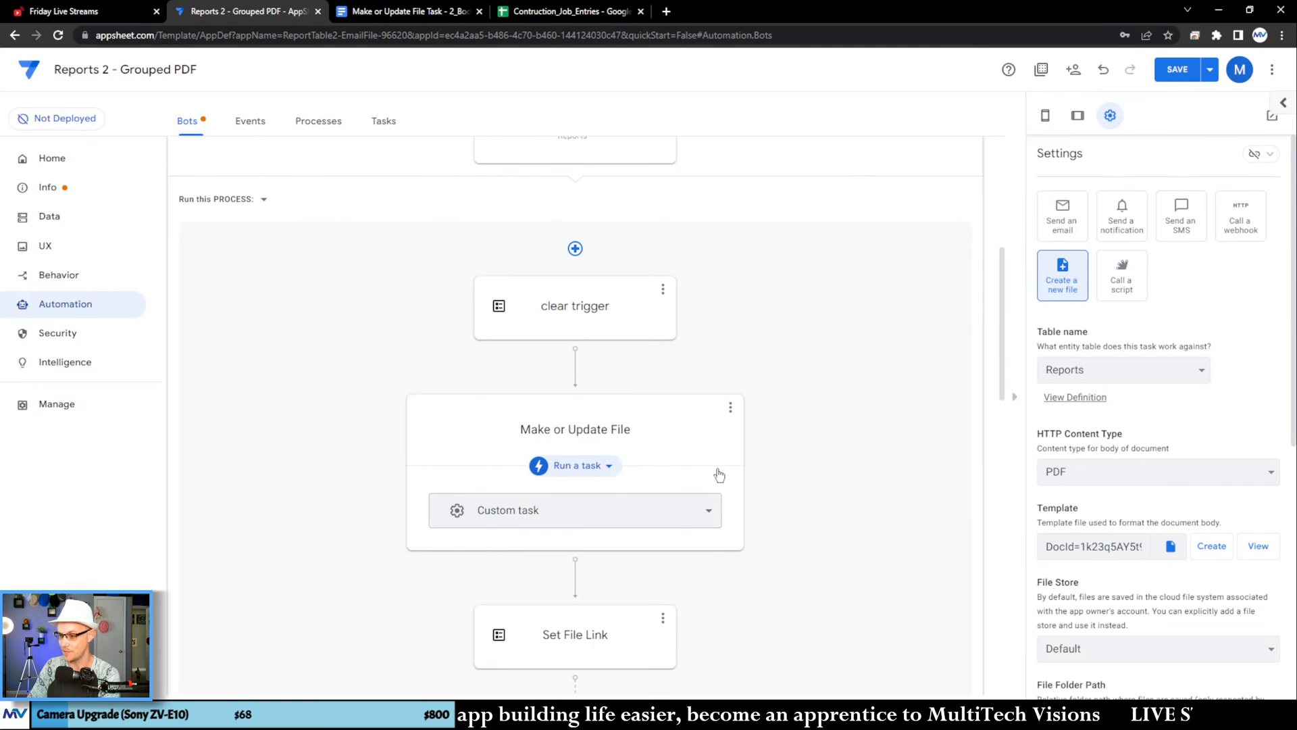
scroll(1125, 487, down, 1)
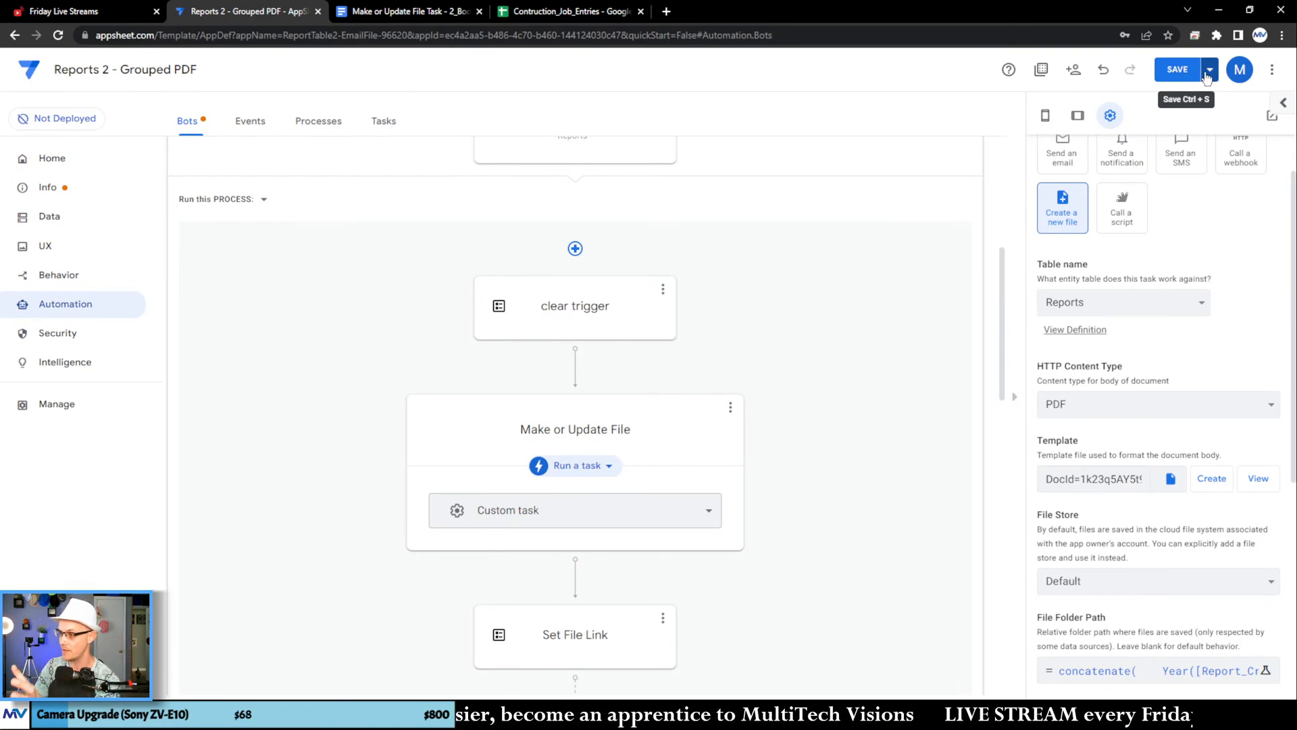
click(1209, 73)
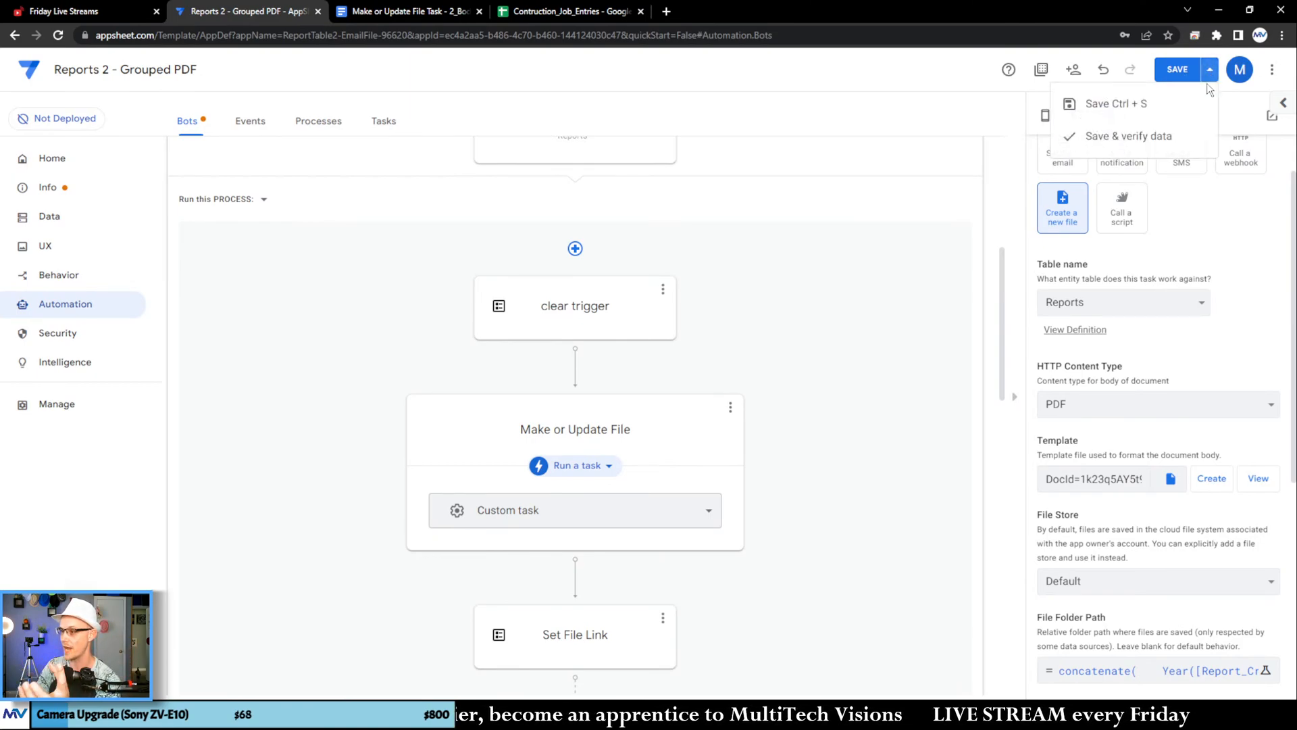
click(1142, 137)
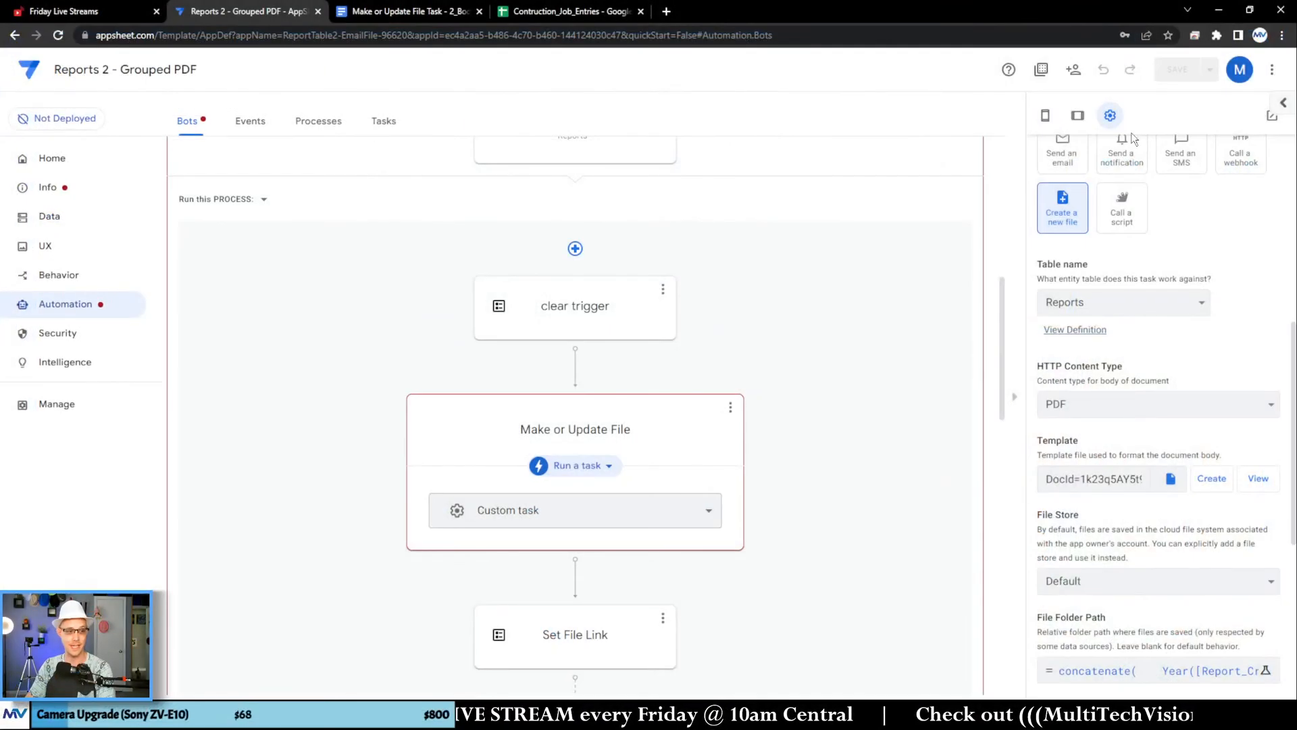
Step: Examine the validation messages of the Make or Update Report bot, focusing on the START SELECT expression and its [_thisrow-1] reference
scroll(672, 435, down, 2)
scroll(703, 414, up, 2)
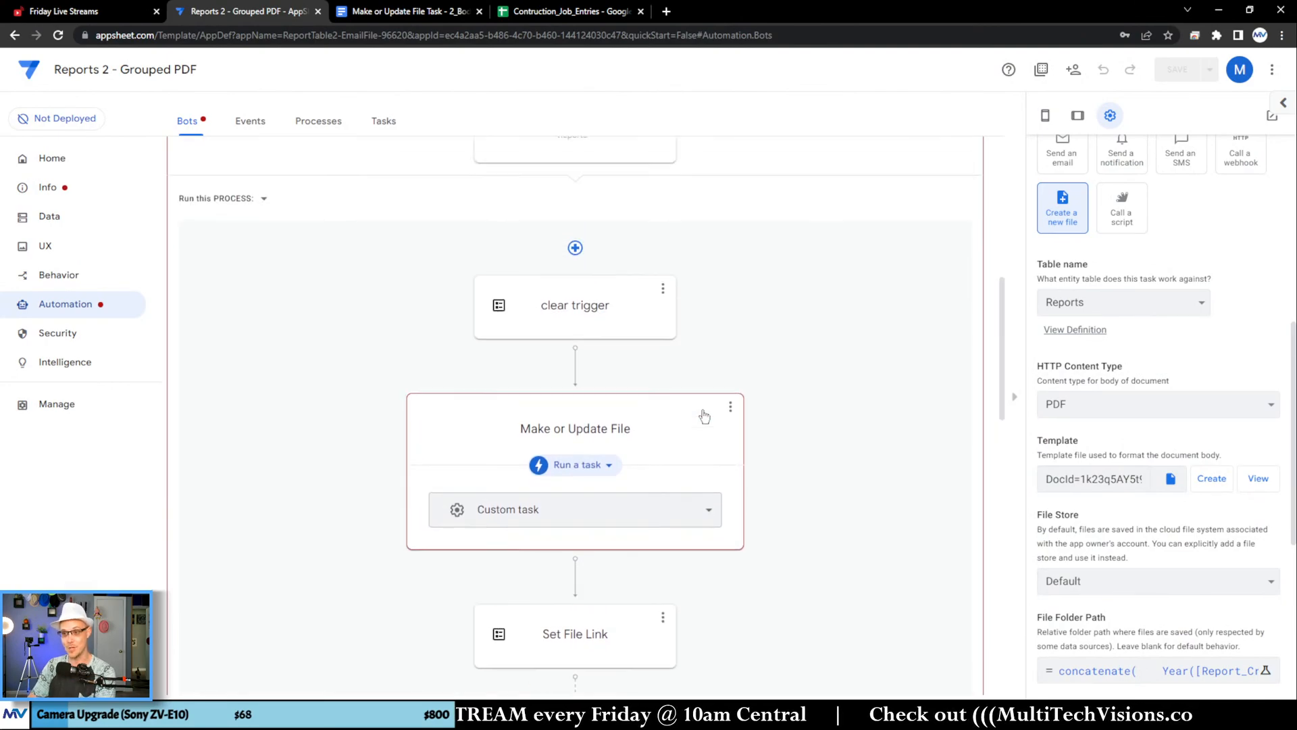
scroll(704, 415, up, 4)
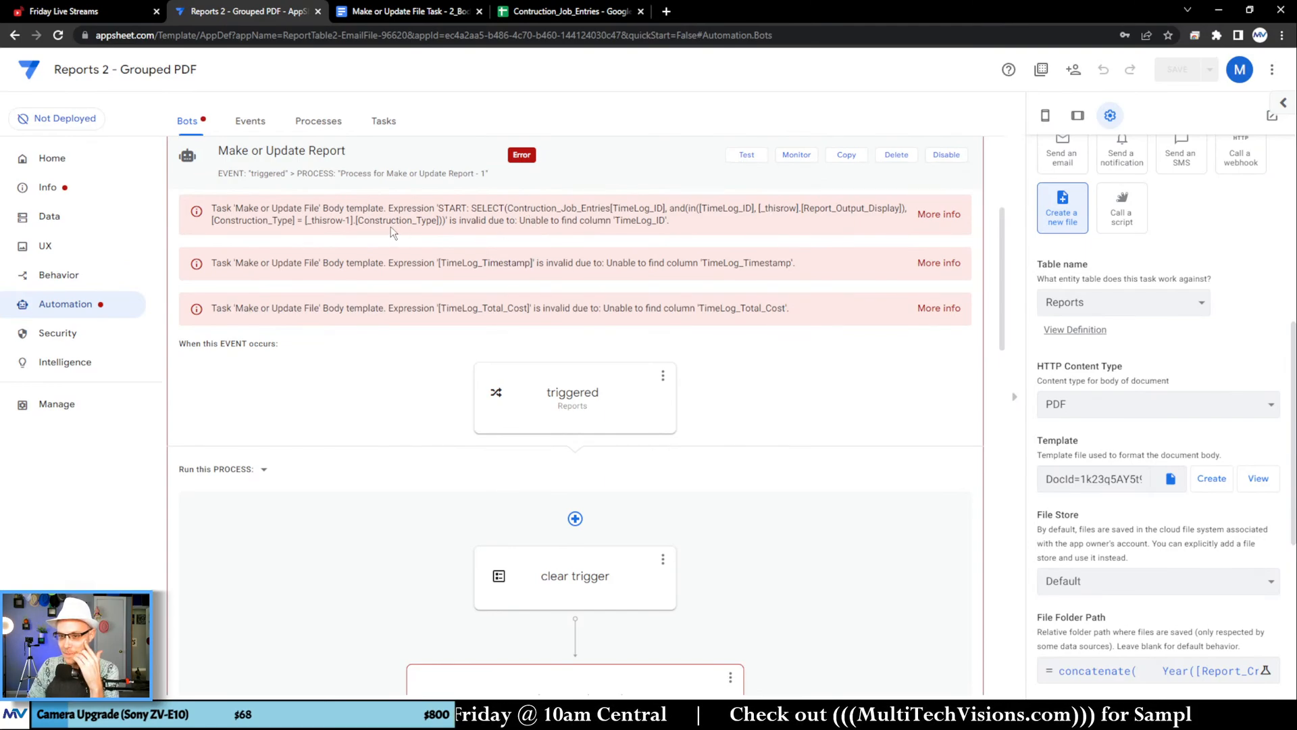
double_click(638, 222)
drag(331, 223, 353, 225)
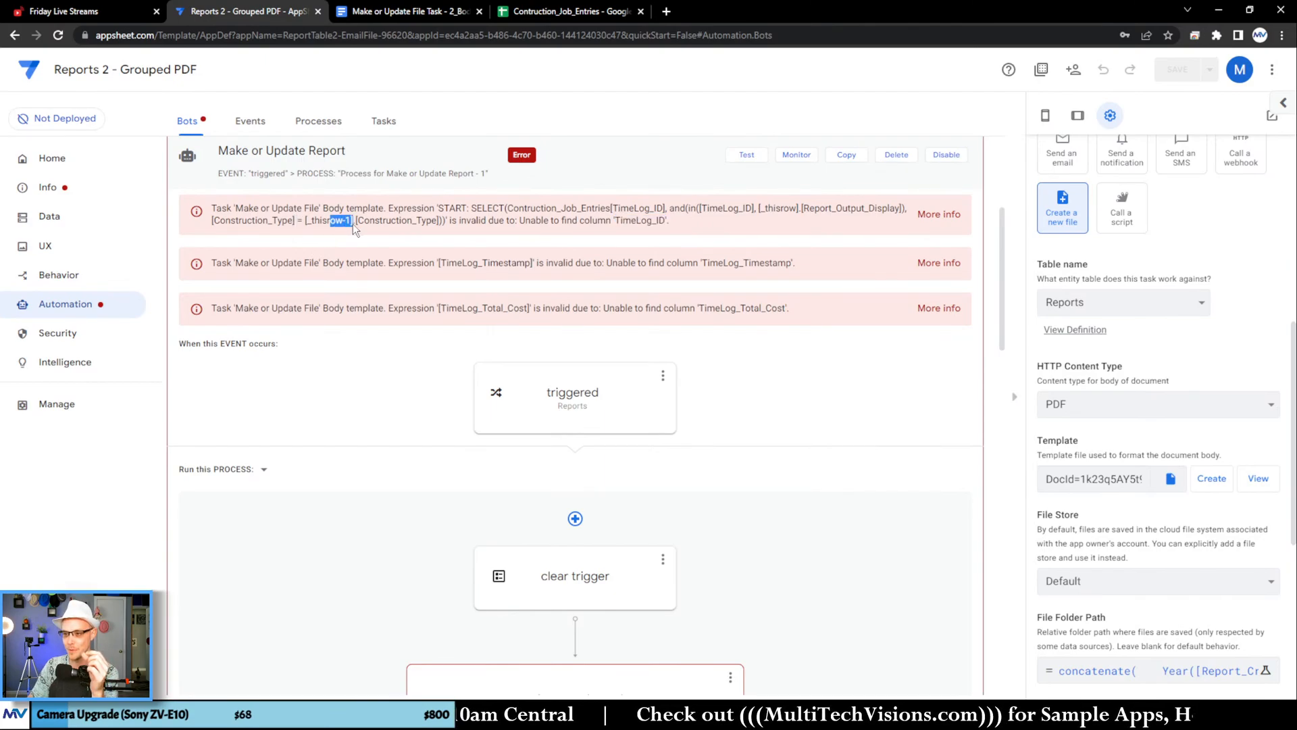
click(705, 215)
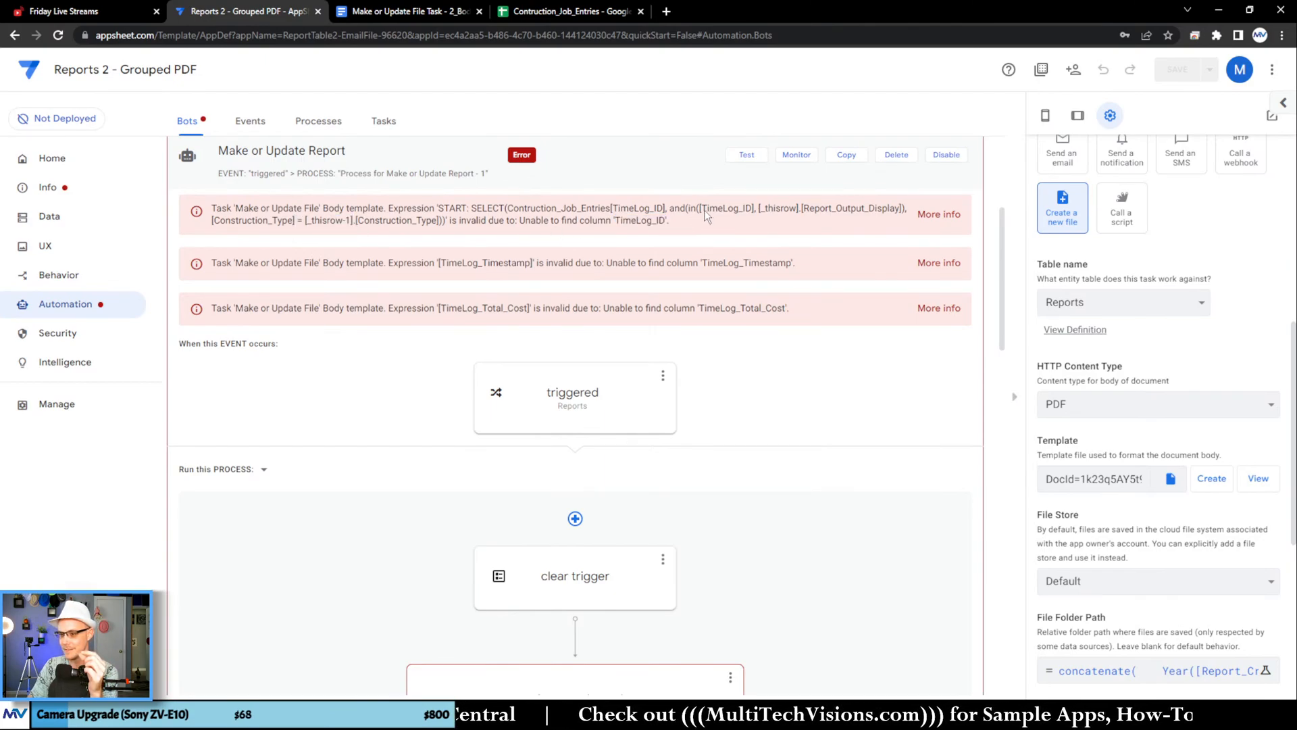
Step: In the Google Docs template, move the START expression with <<[TimeLog_Timestamp]>> from the Date cell to the line above the final <<END>>
click(407, 13)
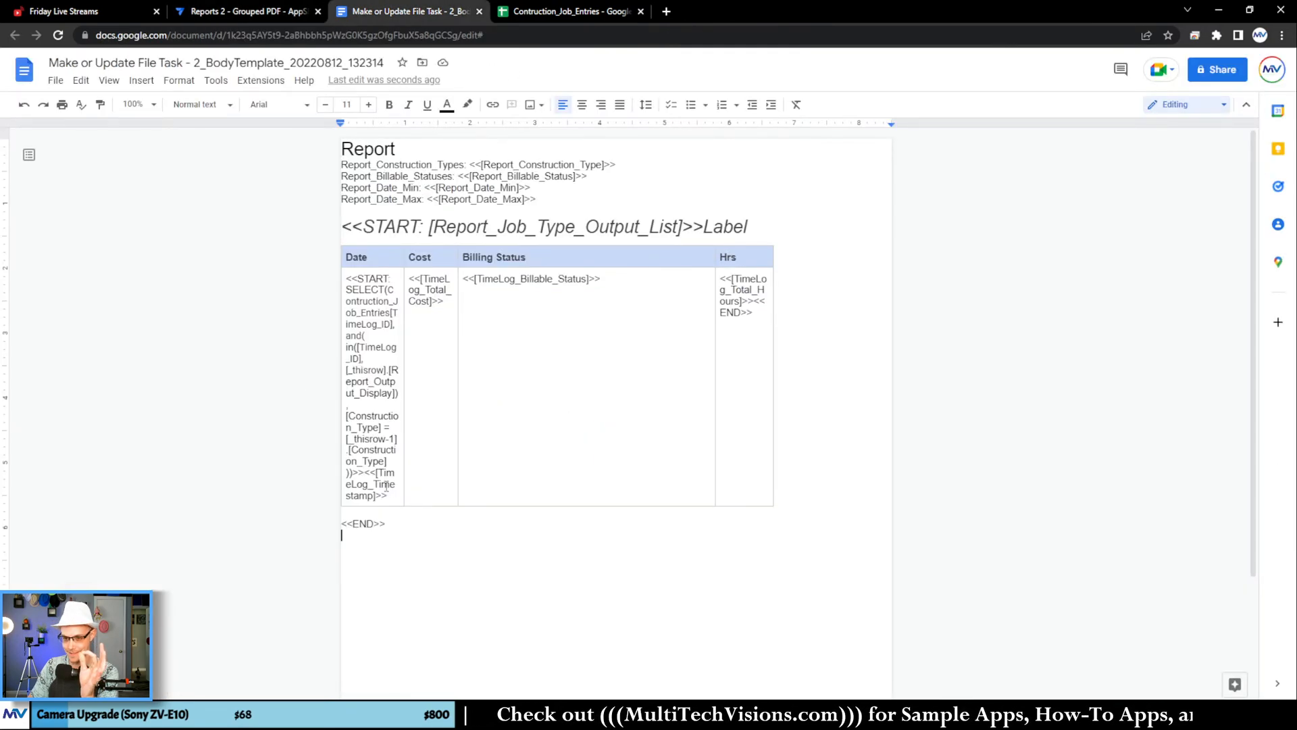
drag(388, 495, 348, 274)
key(ctrl+x)
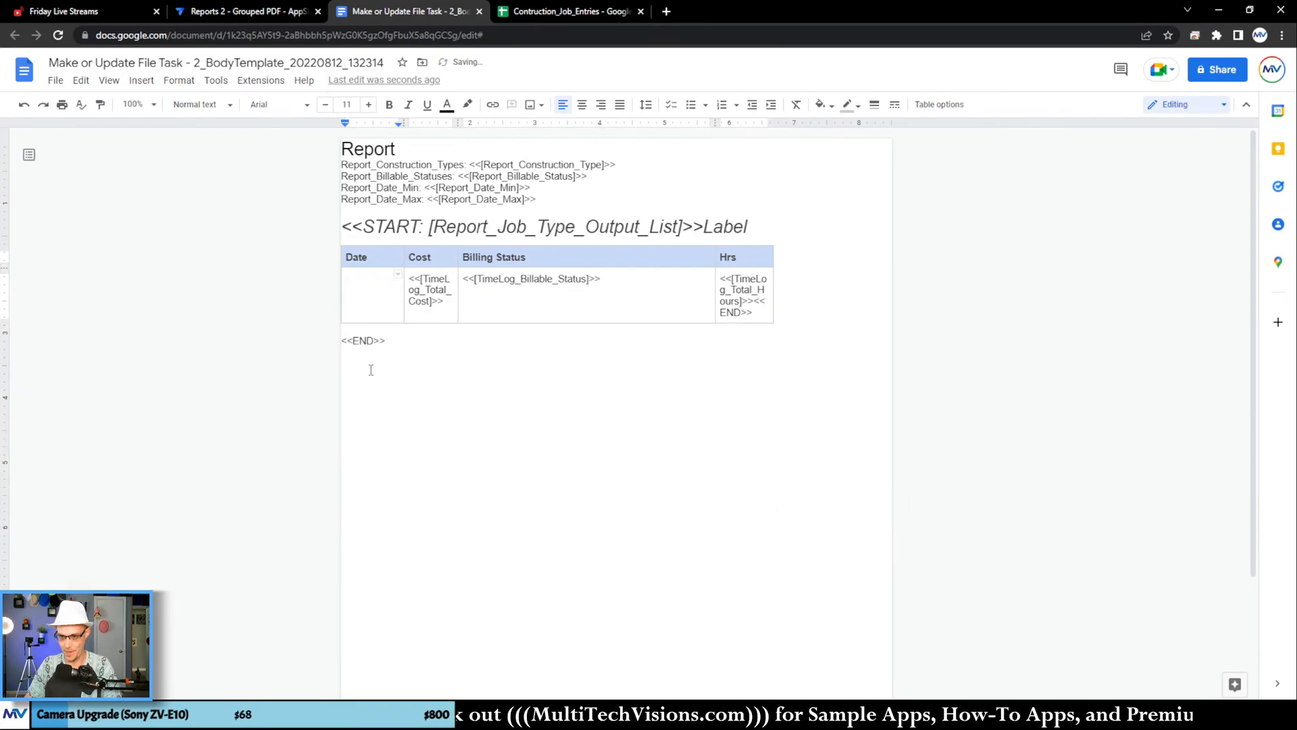
click(364, 330)
key(ctrl+v)
click(499, 452)
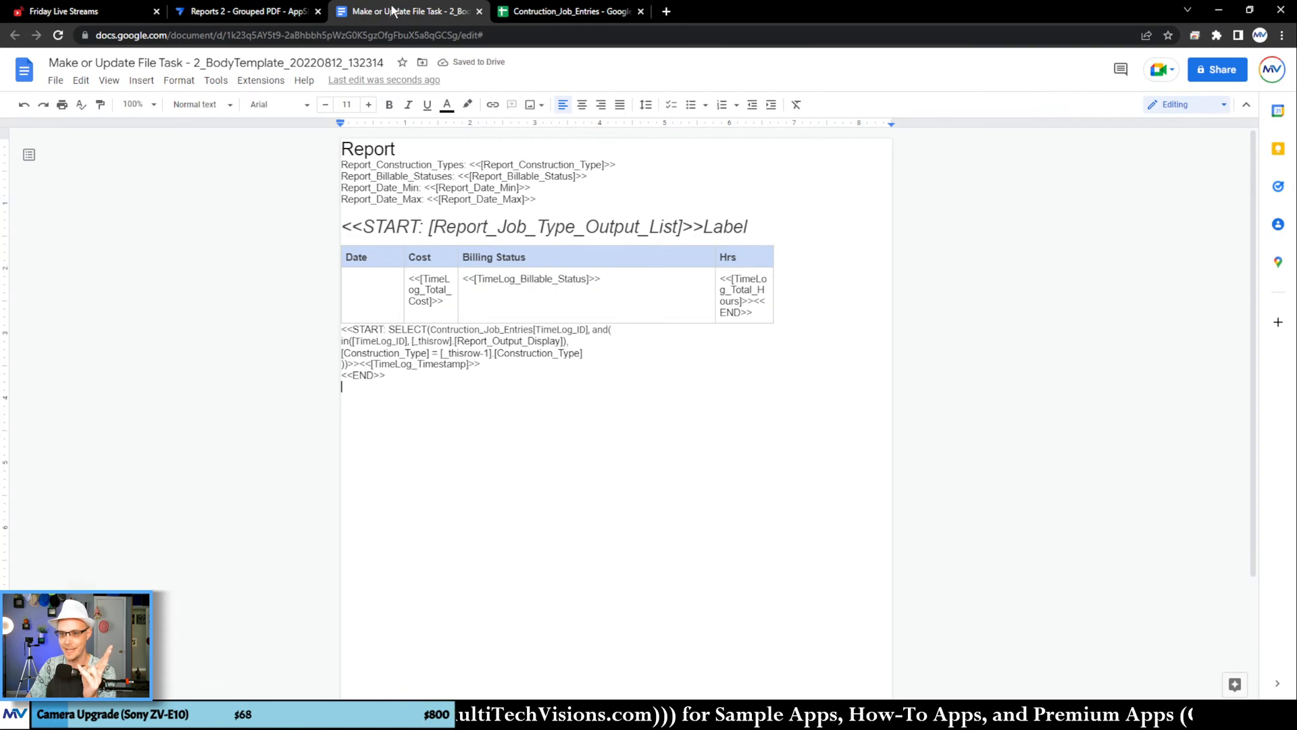
Step: Reread the bot's validation messages in AppSheet, checking the TimeLog_ID references in the SELECT expression and the TimeLog_Timestamp message
click(273, 12)
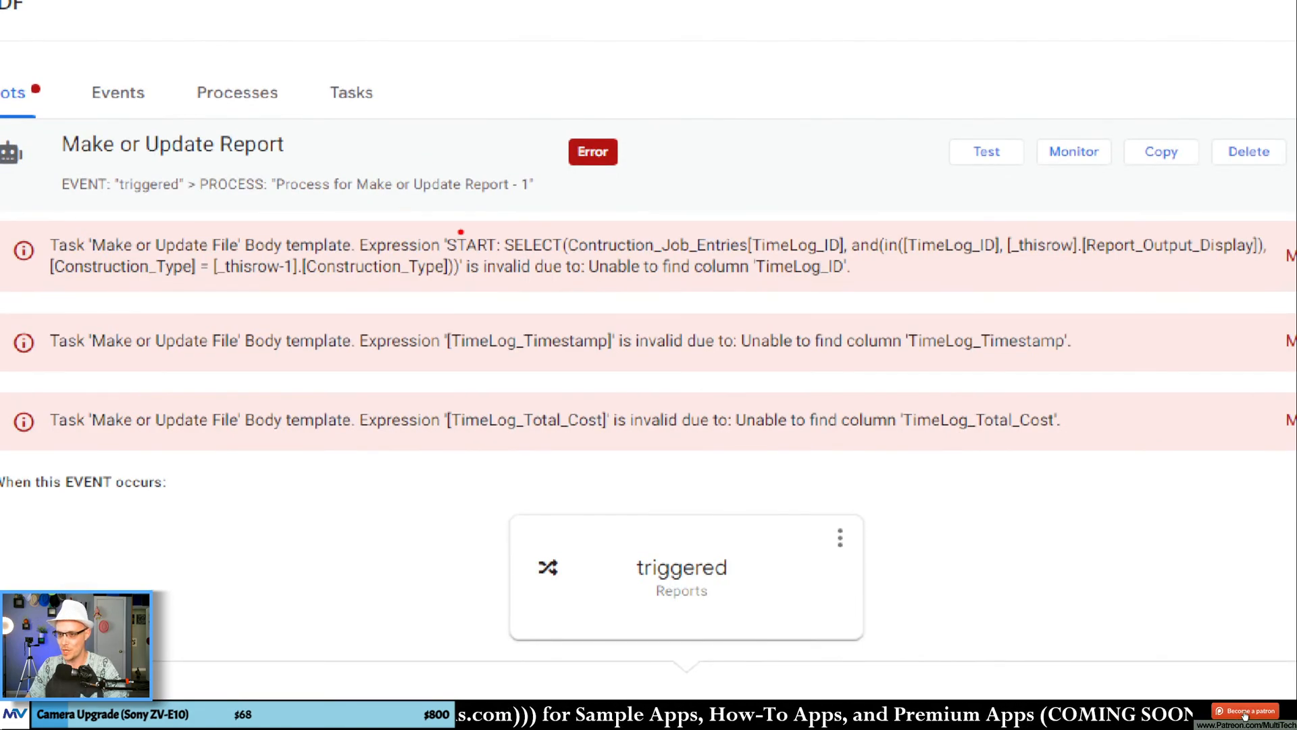
drag(459, 230, 852, 231)
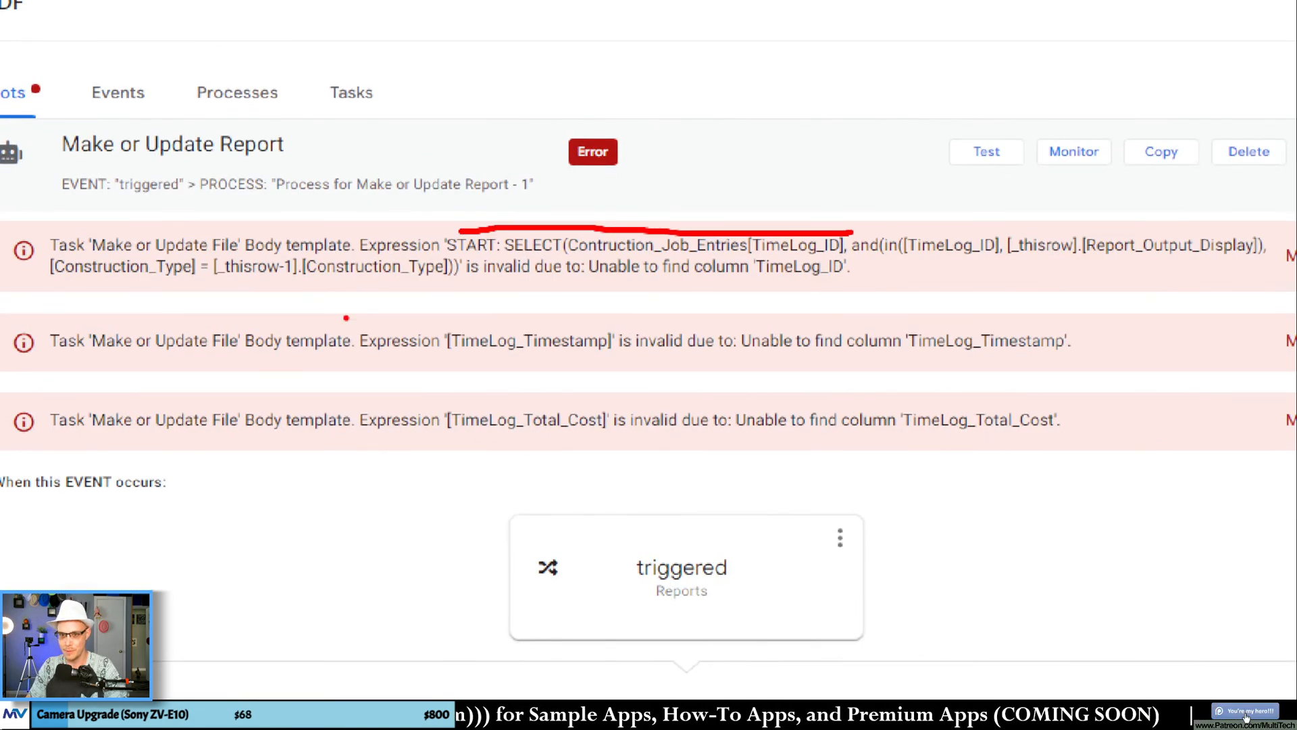
mouse_move(458, 259)
mouse_down()
mouse_move(471, 294)
mouse_move(460, 298)
mouse_up()
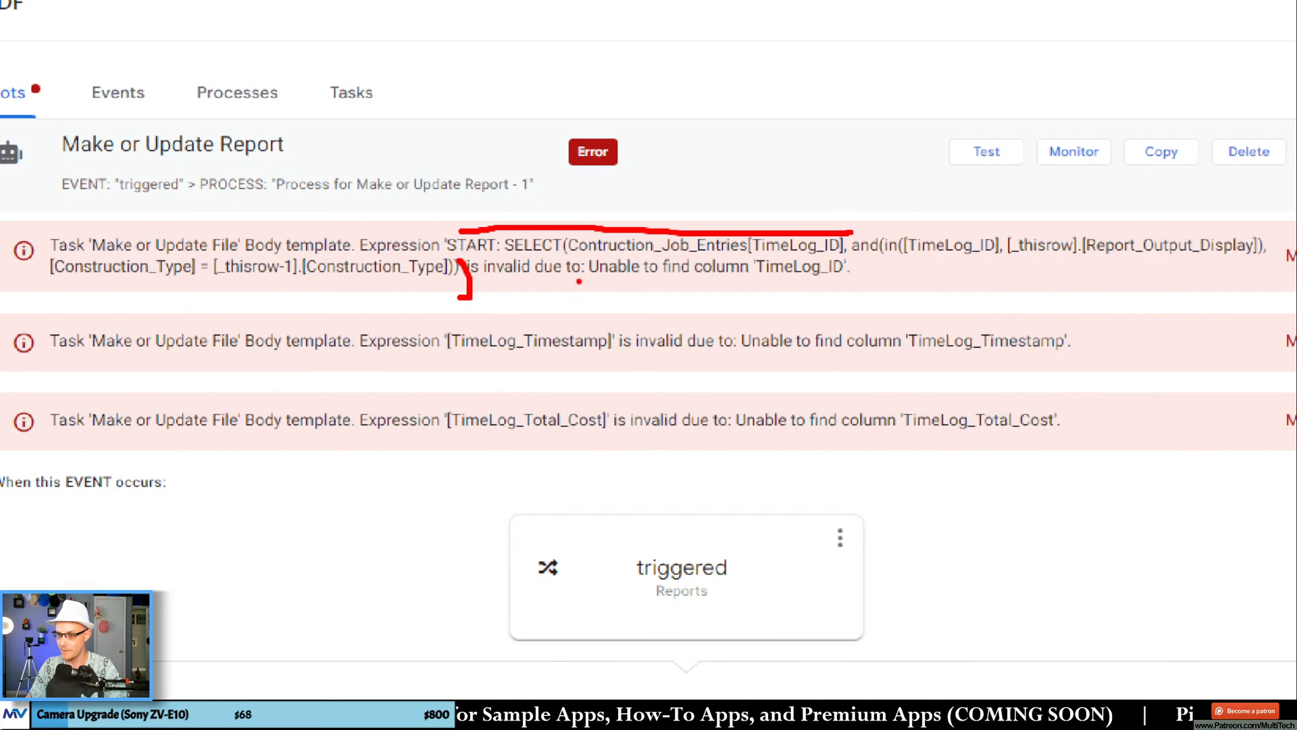
drag(751, 277, 837, 277)
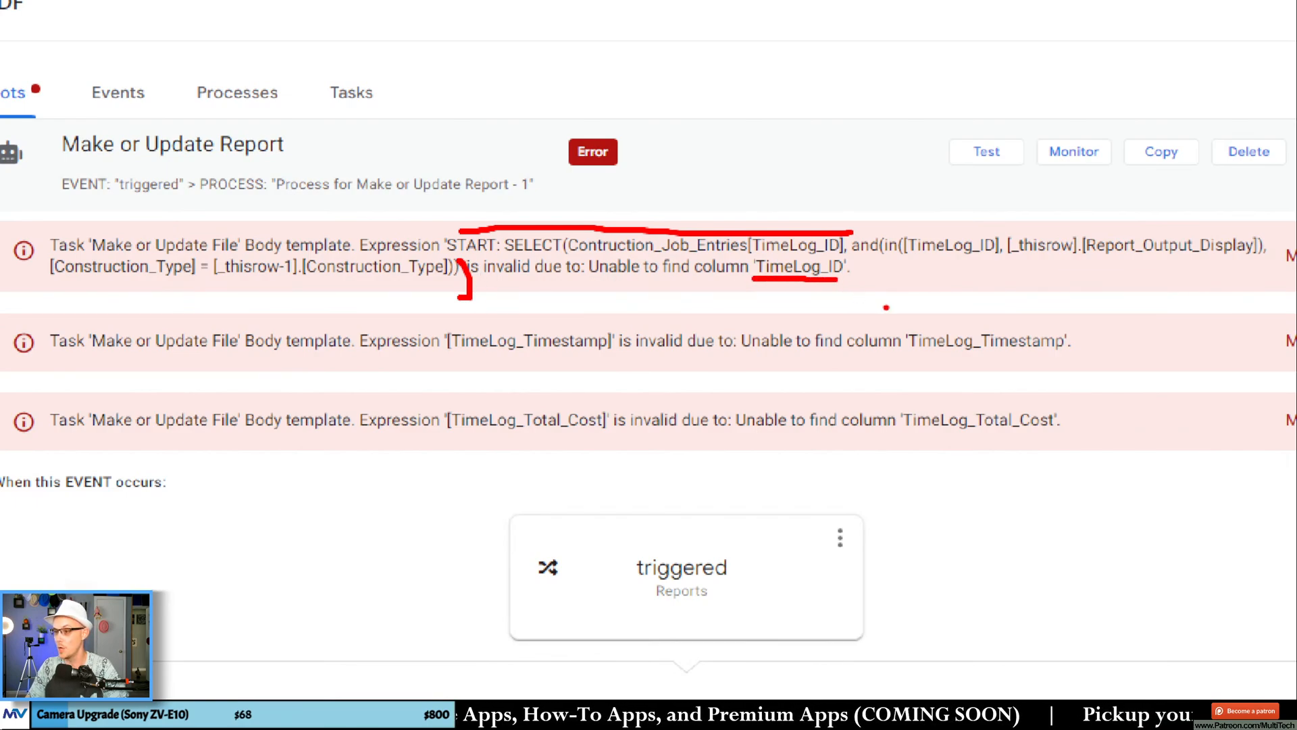
drag(781, 227, 814, 254)
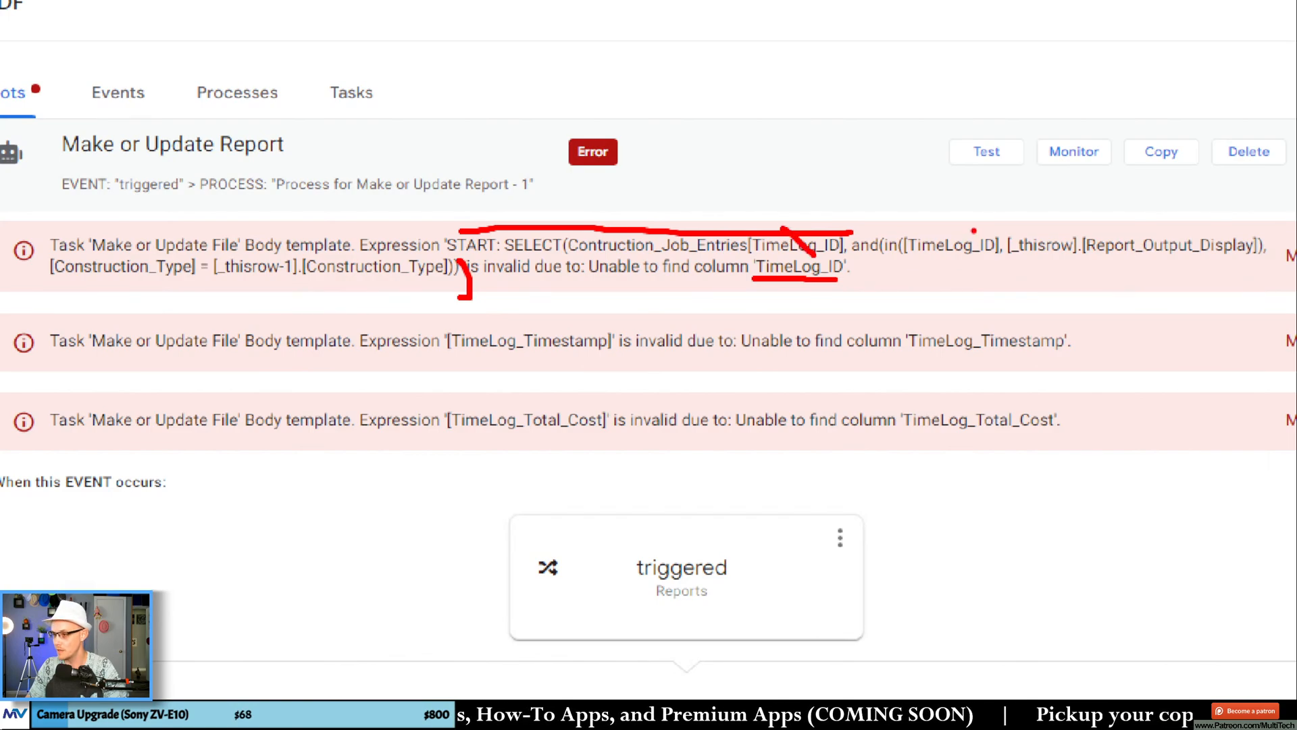
drag(941, 230, 967, 267)
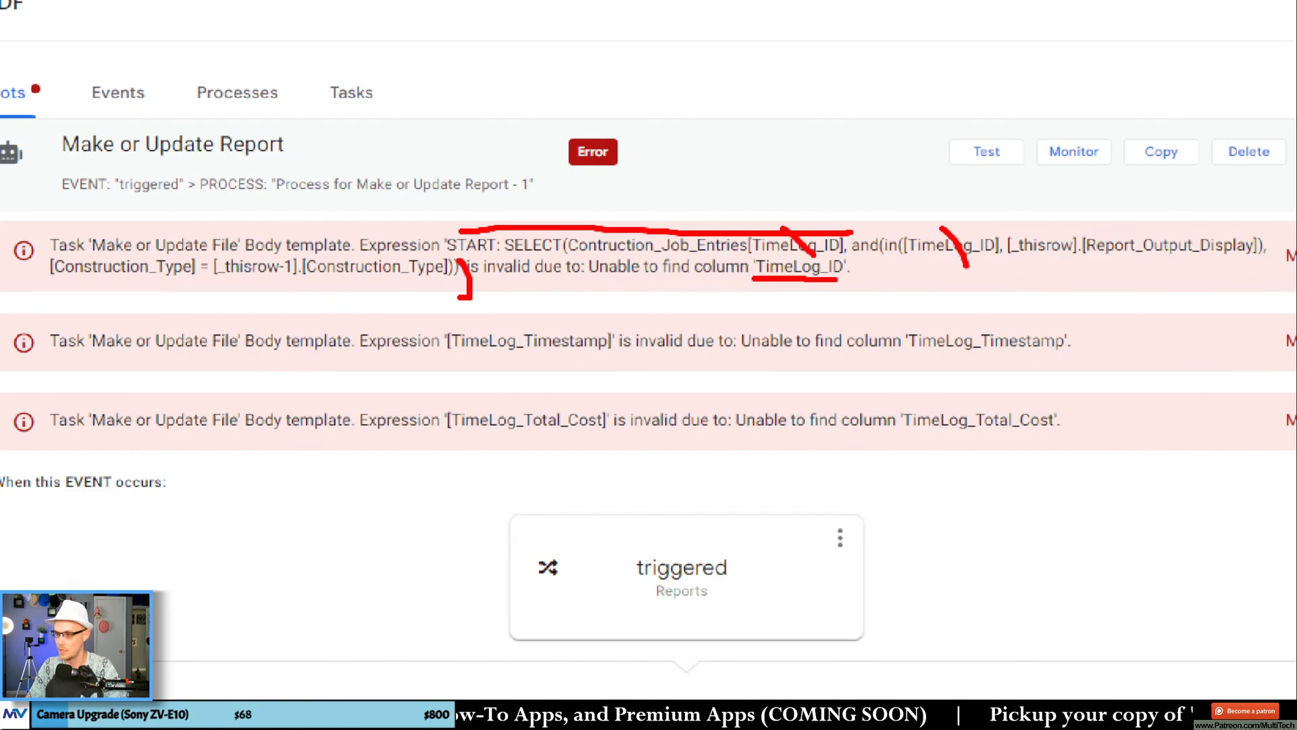
key(Escape)
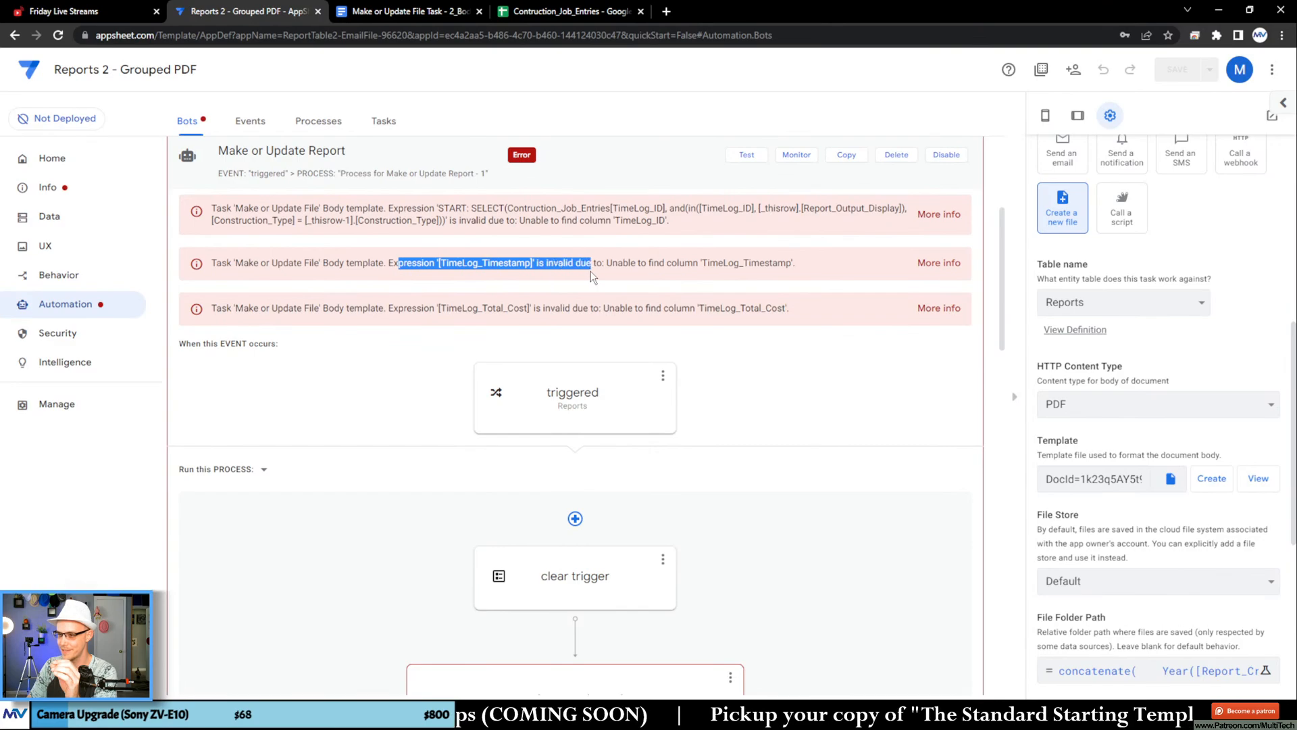
drag(714, 270, 809, 277)
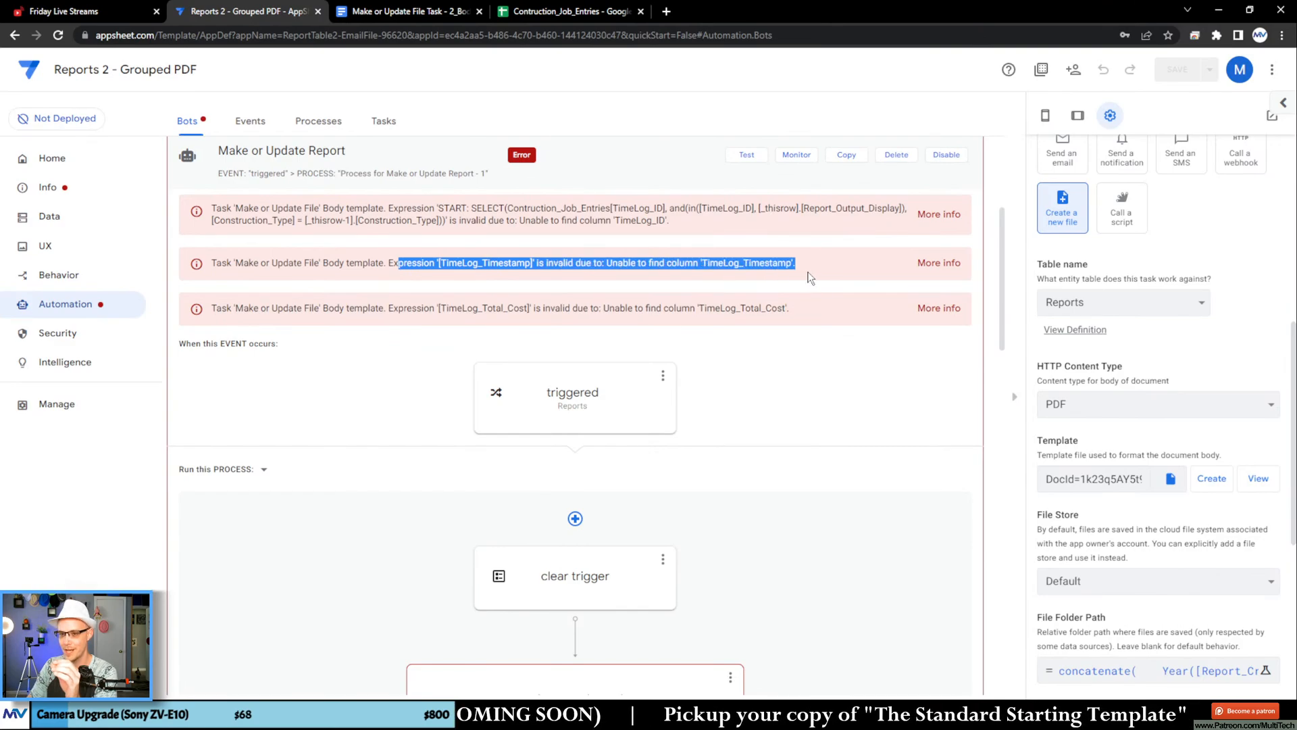
Step: Compare the billable status, total cost and timestamp placeholders in the Google Docs template with the bot's messages in AppSheet
click(407, 12)
click(594, 359)
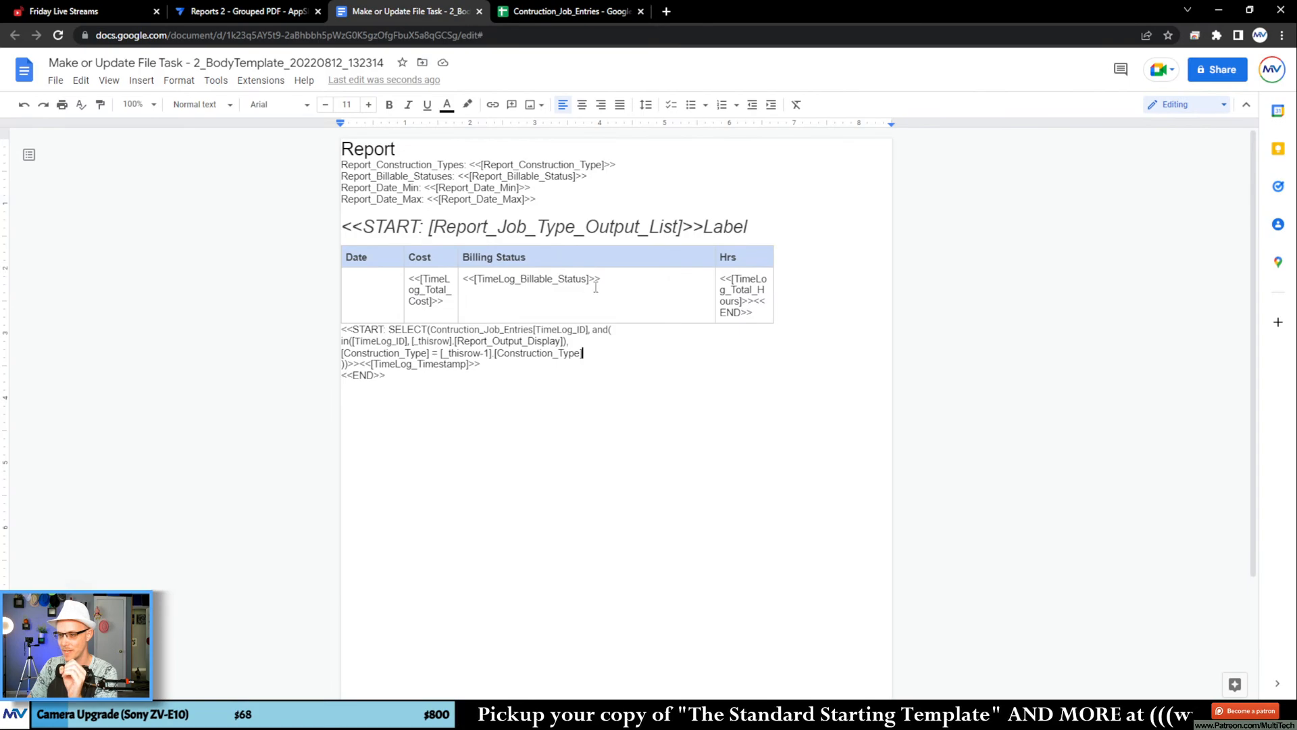
double_click(551, 278)
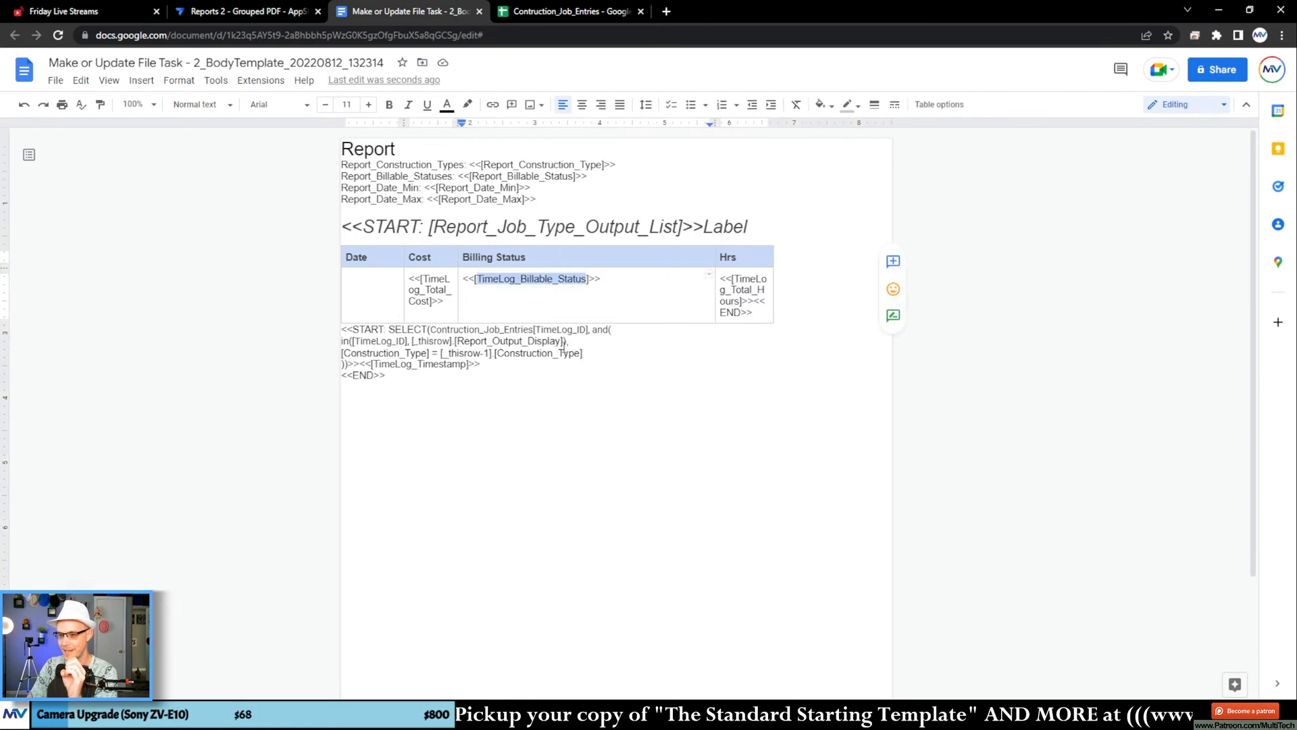
double_click(437, 280)
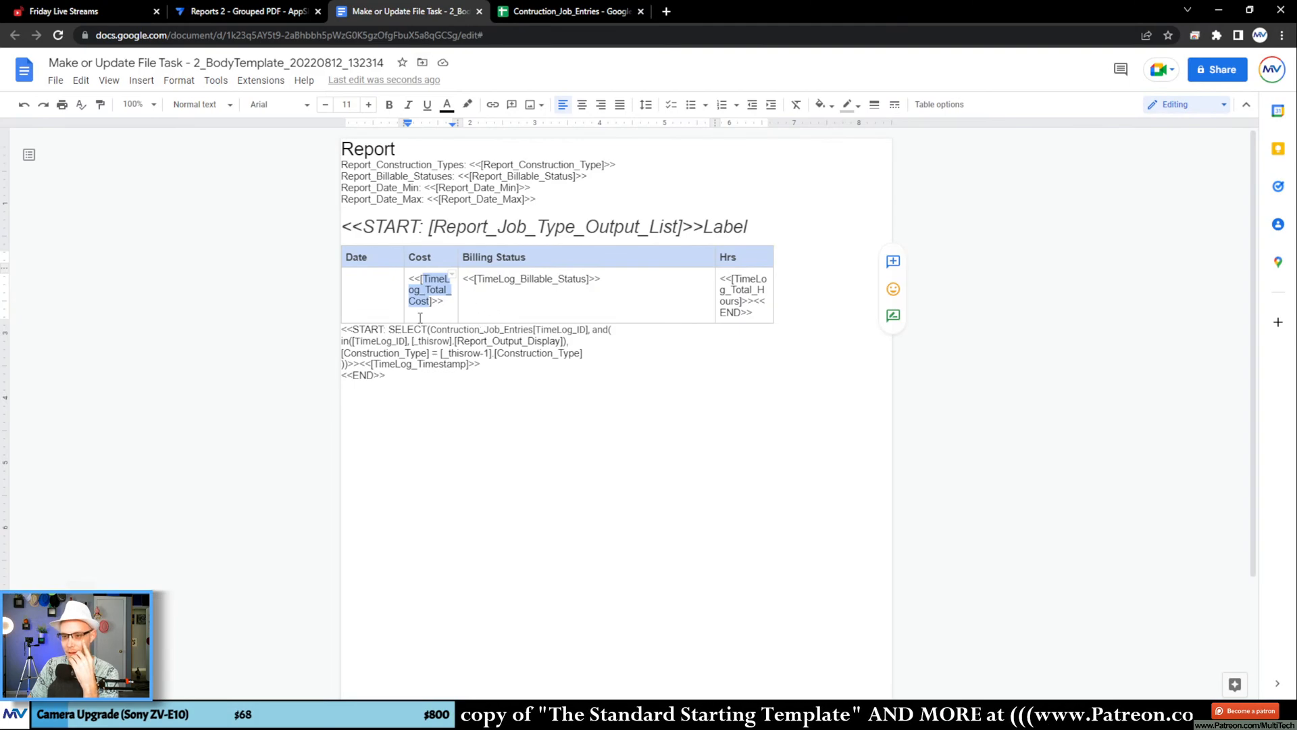
double_click(420, 365)
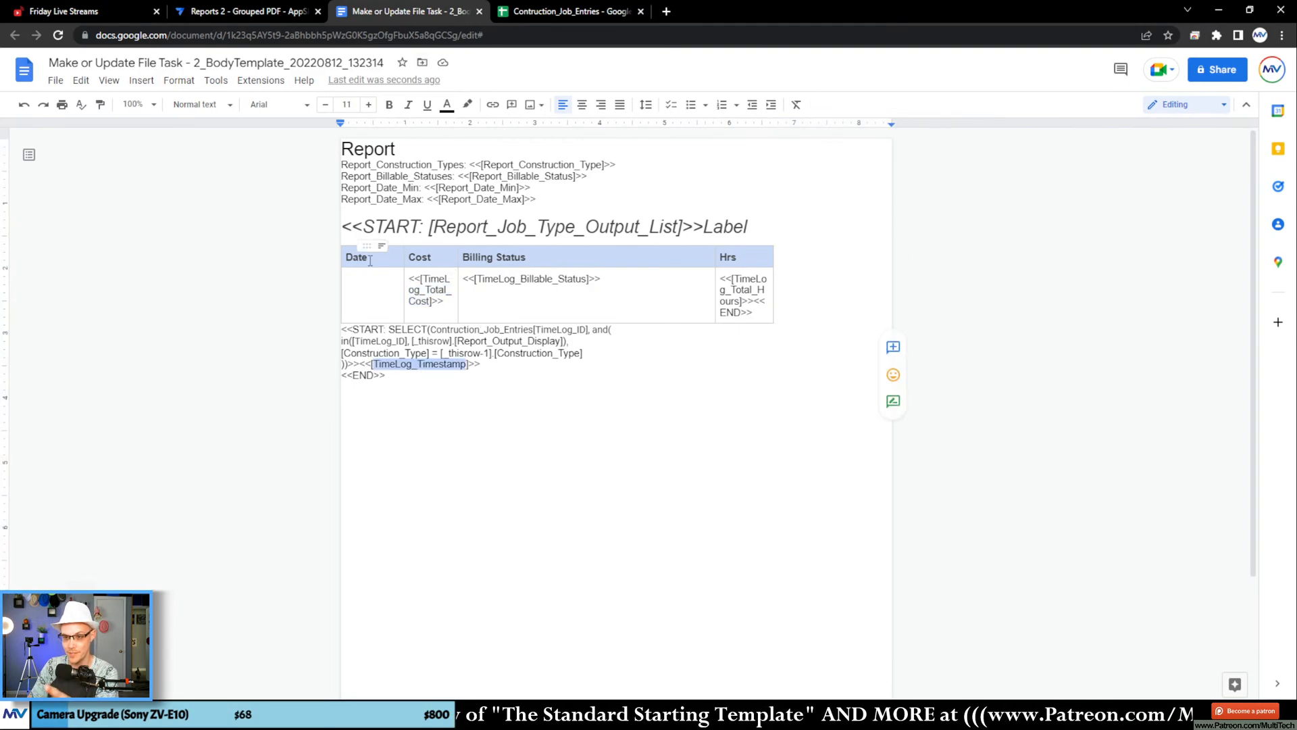
click(369, 287)
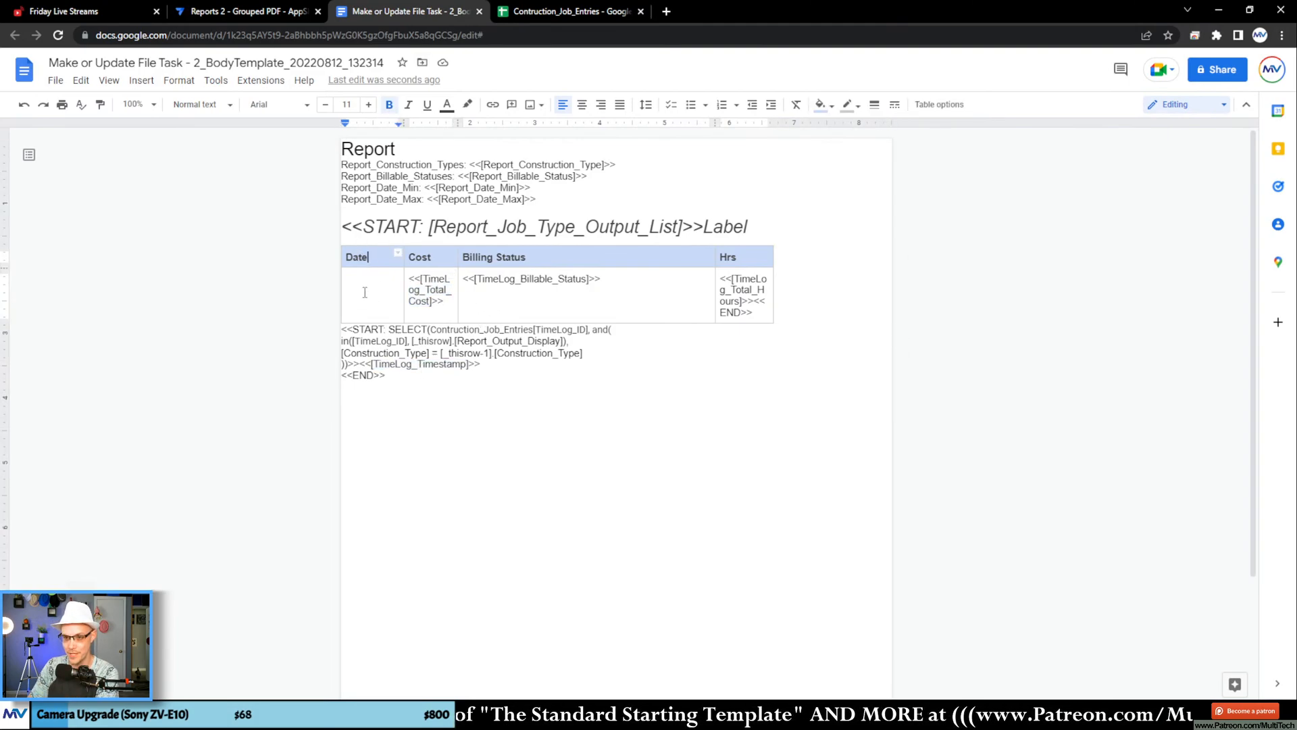
double_click(409, 365)
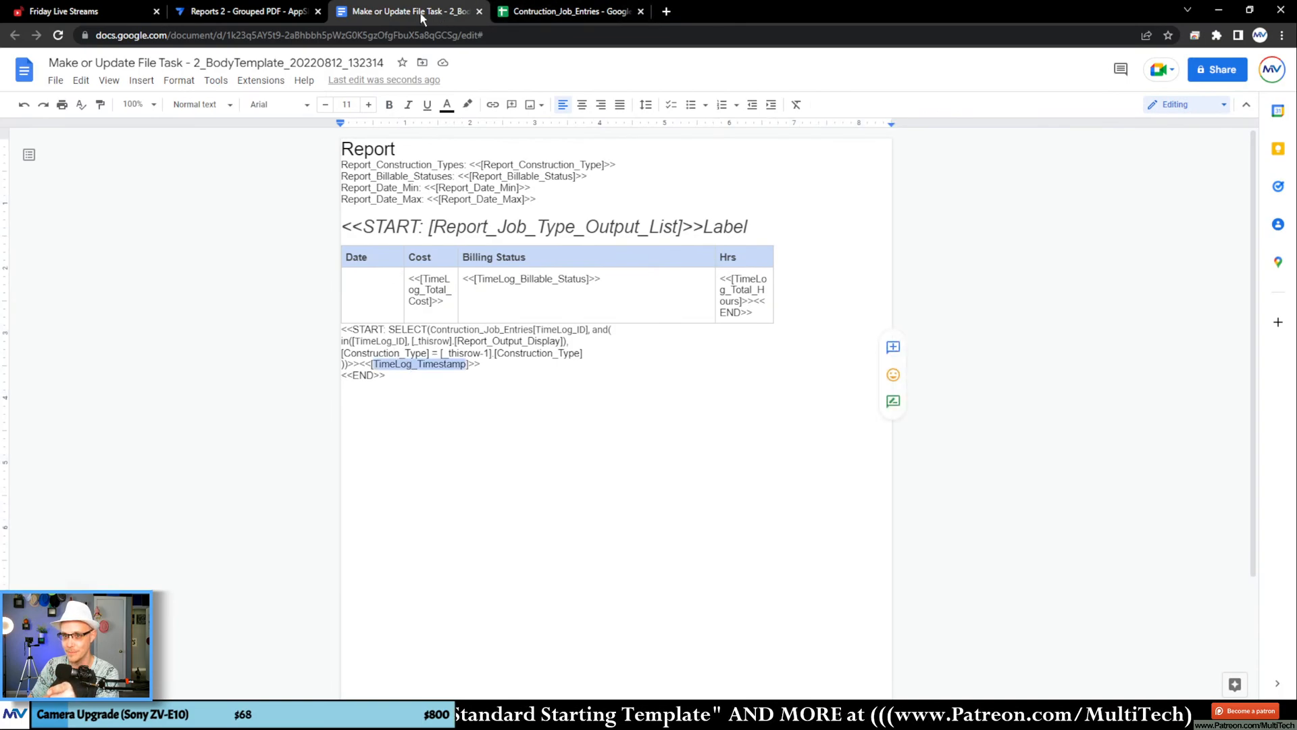
click(271, 19)
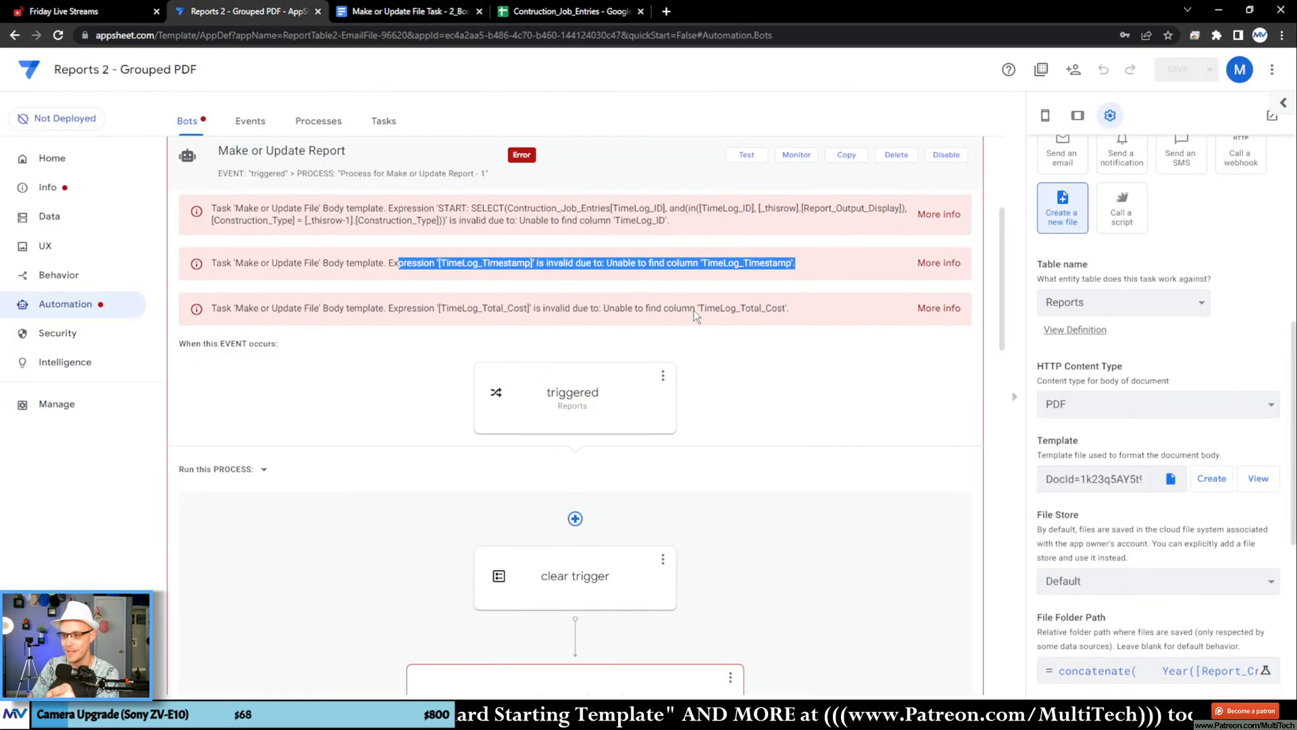
Step: Reread the bot's messages about the TimeLog_Total_Cost and TimeLog_Timestamp columns
drag(690, 308, 807, 309)
drag(631, 265, 751, 265)
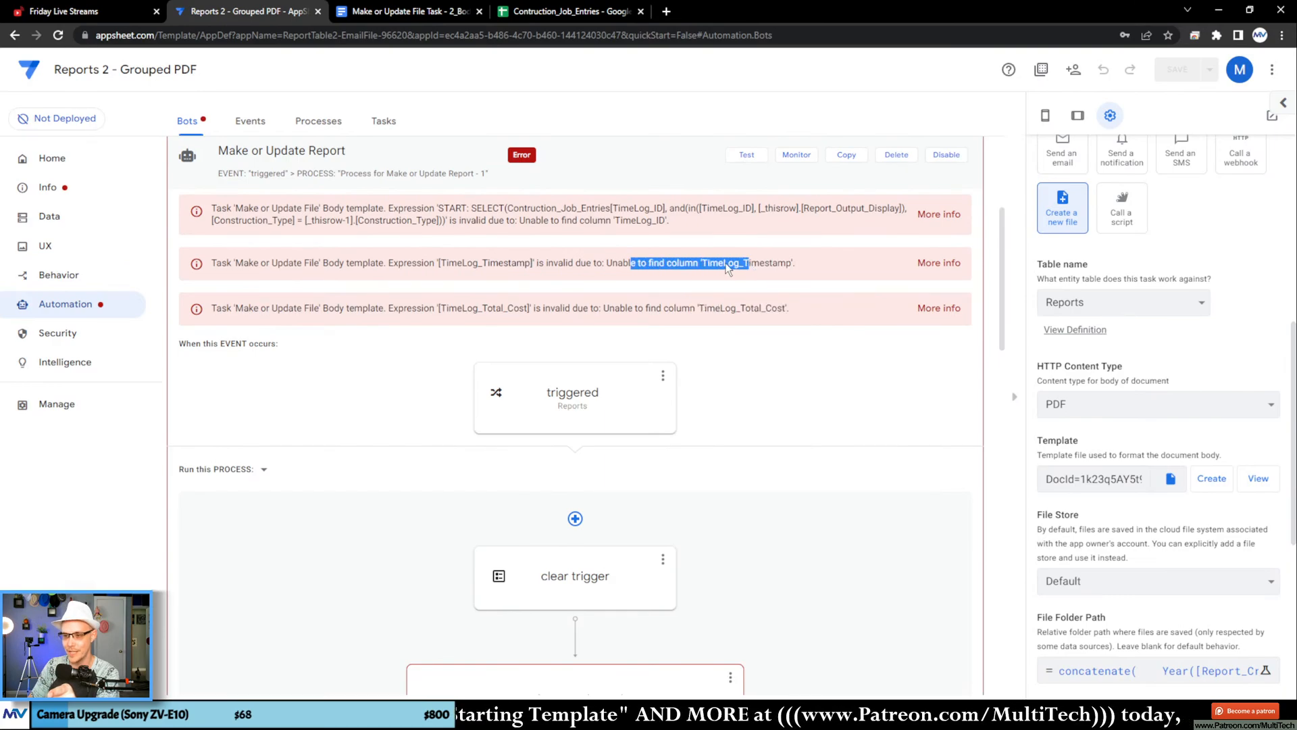
click(570, 258)
Step: In the Google Docs template, change the [Report_Output_Display] reference to [_thisrow-2] and move the START expression with its timestamp placeholder into the Date cell
click(419, 15)
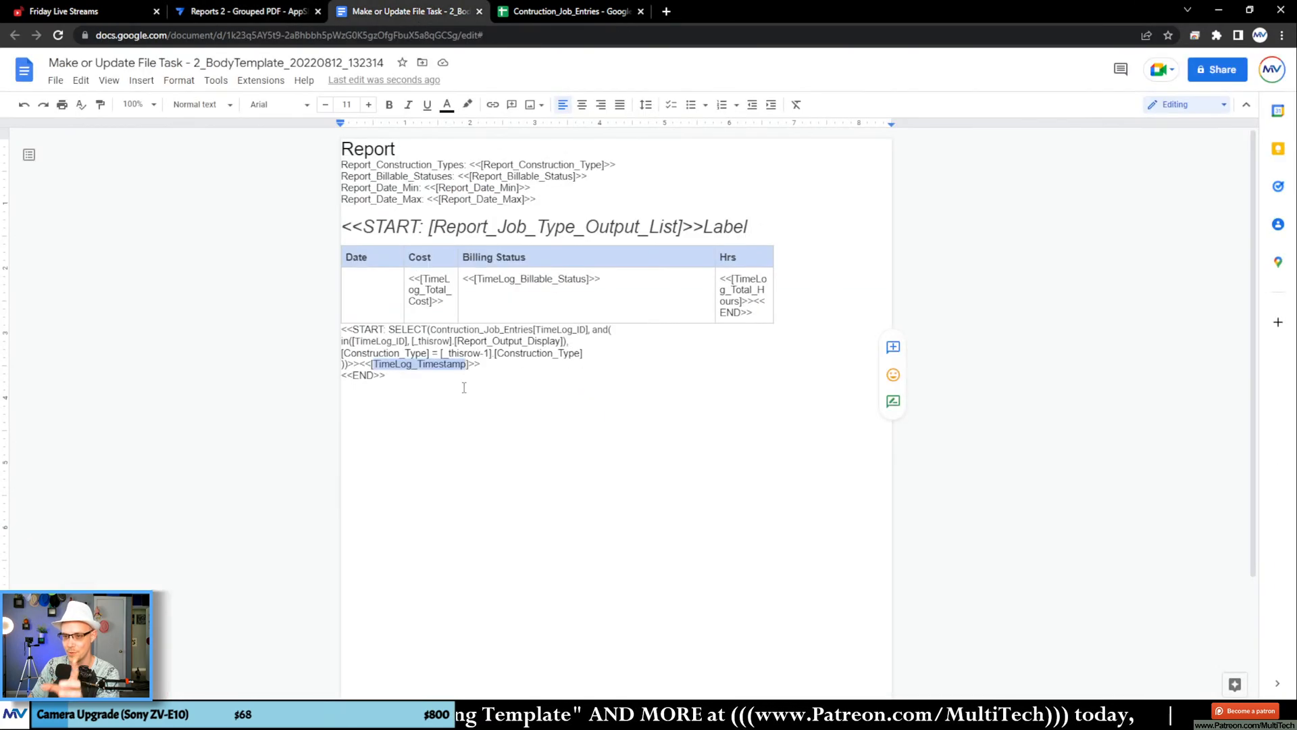
click(450, 341)
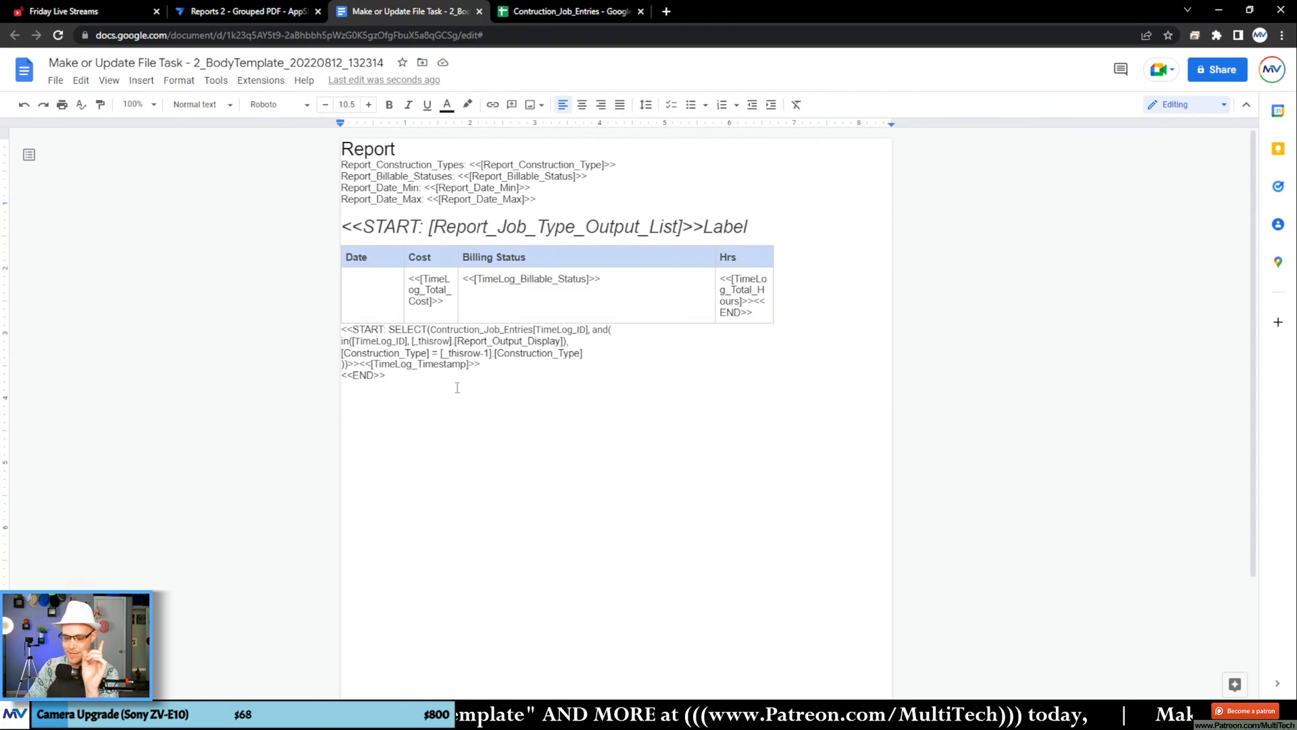
text(-2)
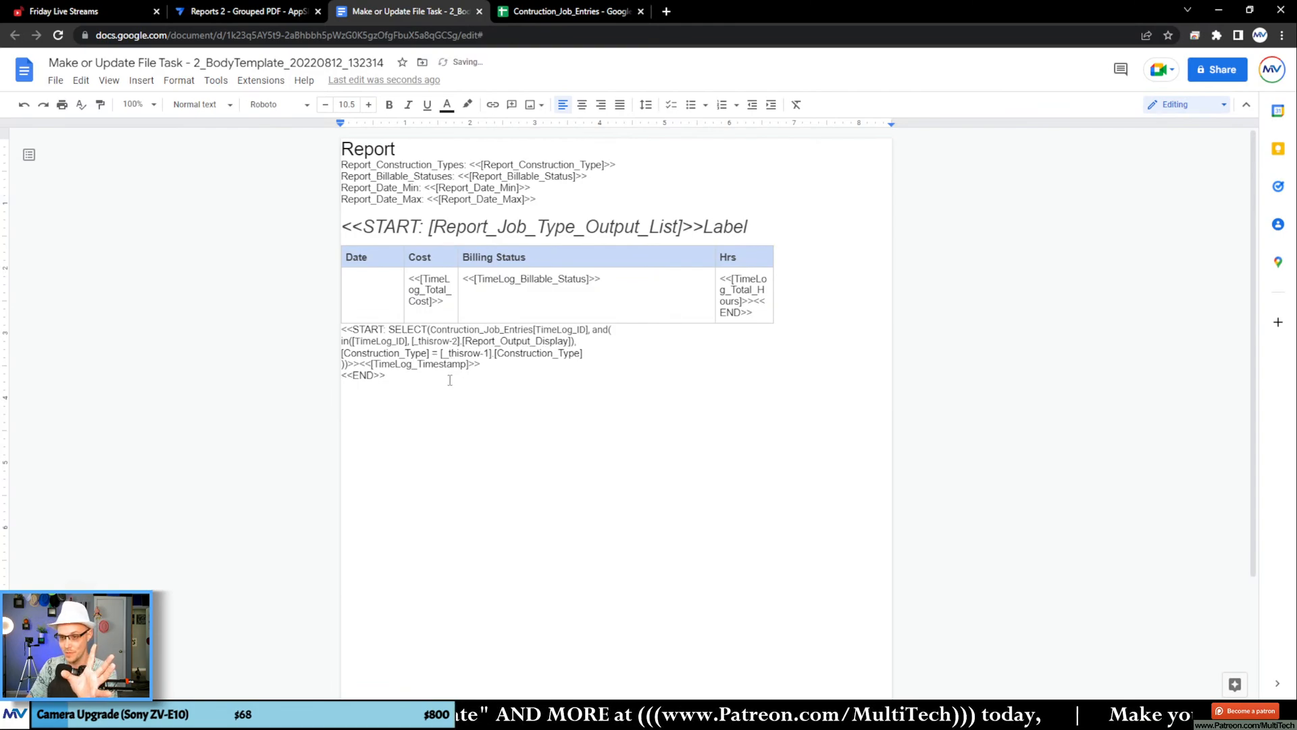
drag(486, 363, 359, 285)
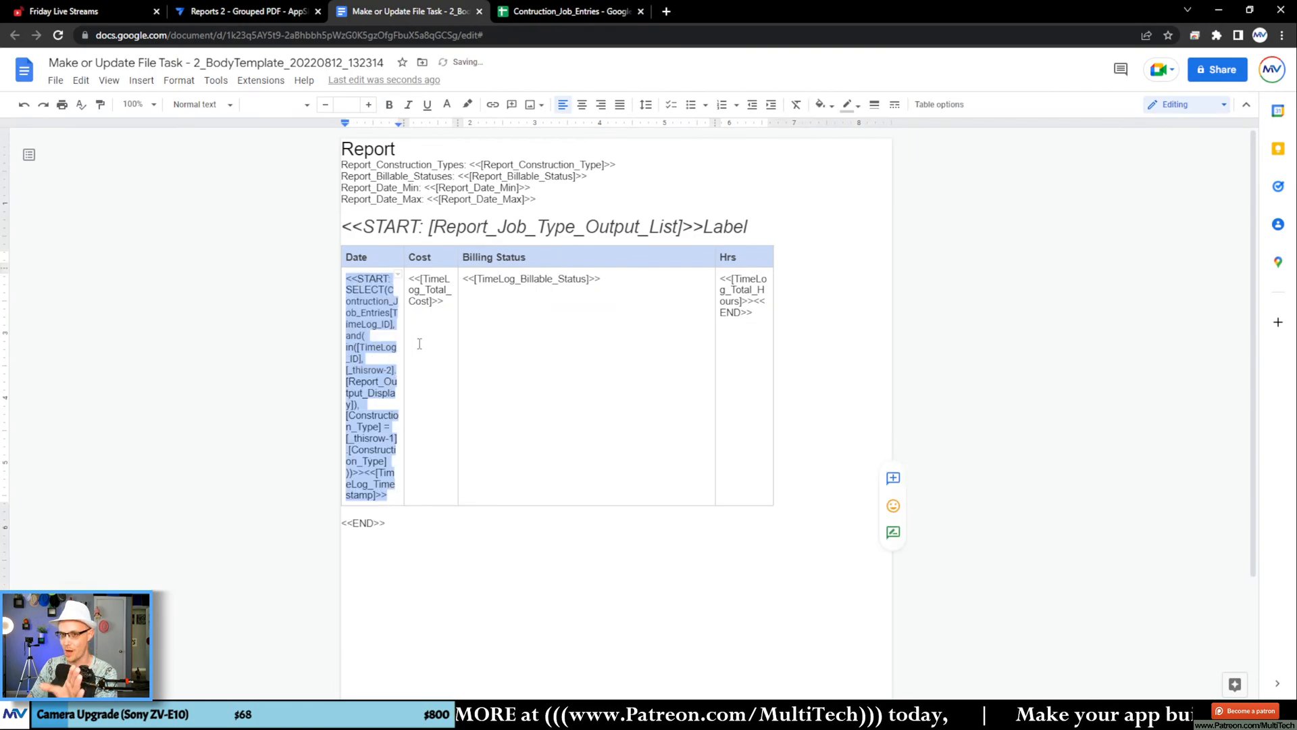
Step: In AppSheet, re-save the File Folder Path expression as is, save the app, and check the bot's validation messages
click(258, 12)
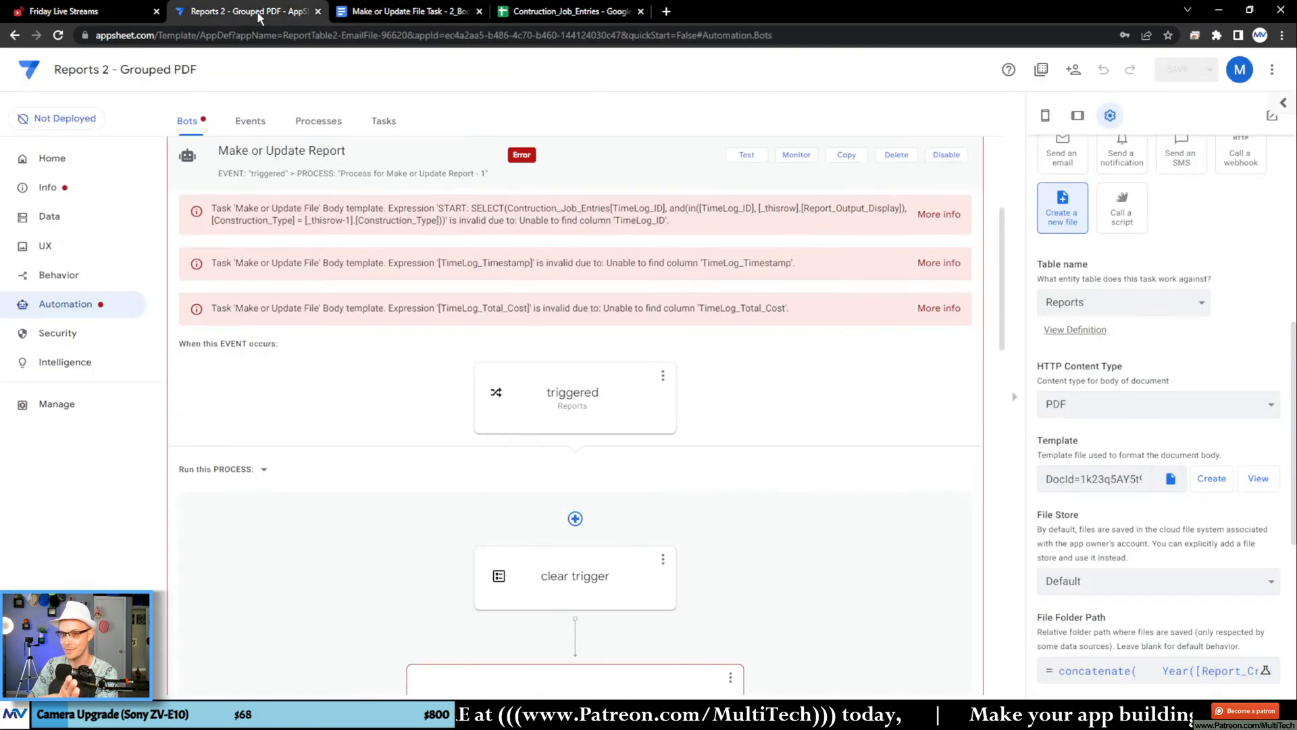
scroll(837, 493, down, 3)
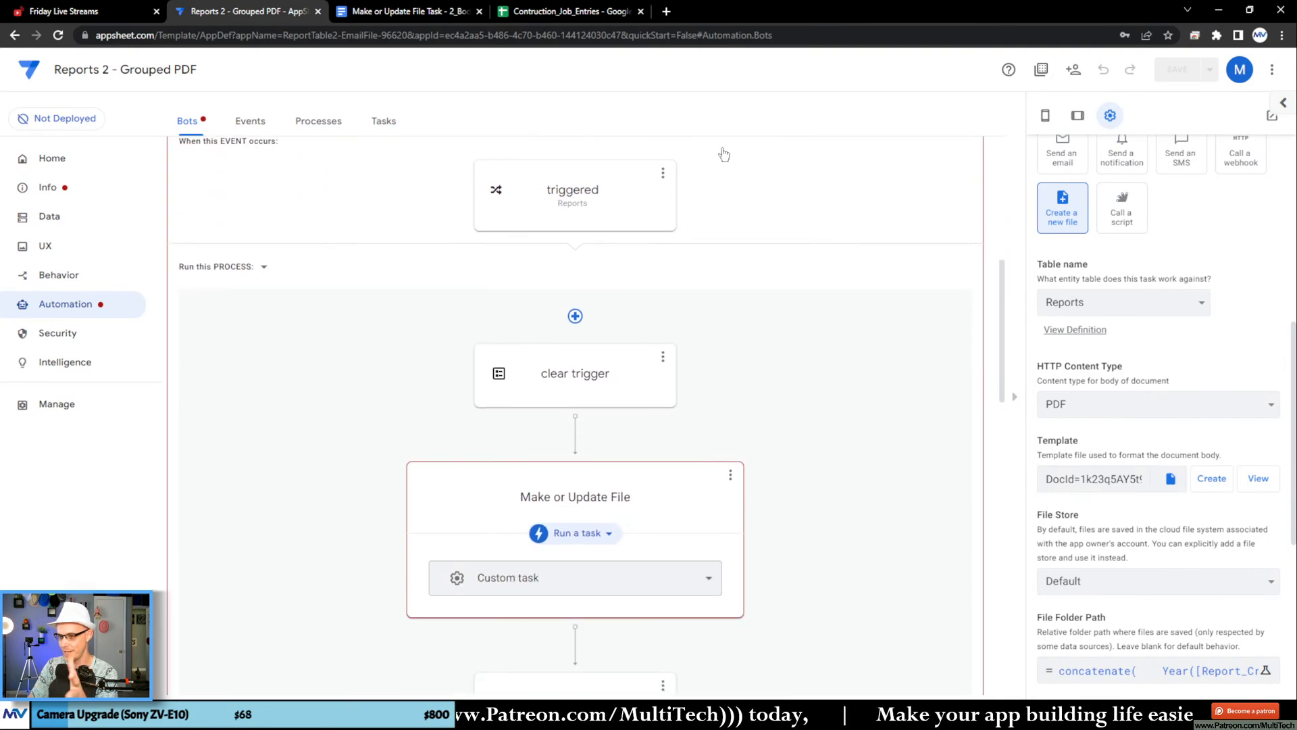
scroll(891, 311, down, 1)
scroll(892, 312, down, 3)
click(1266, 670)
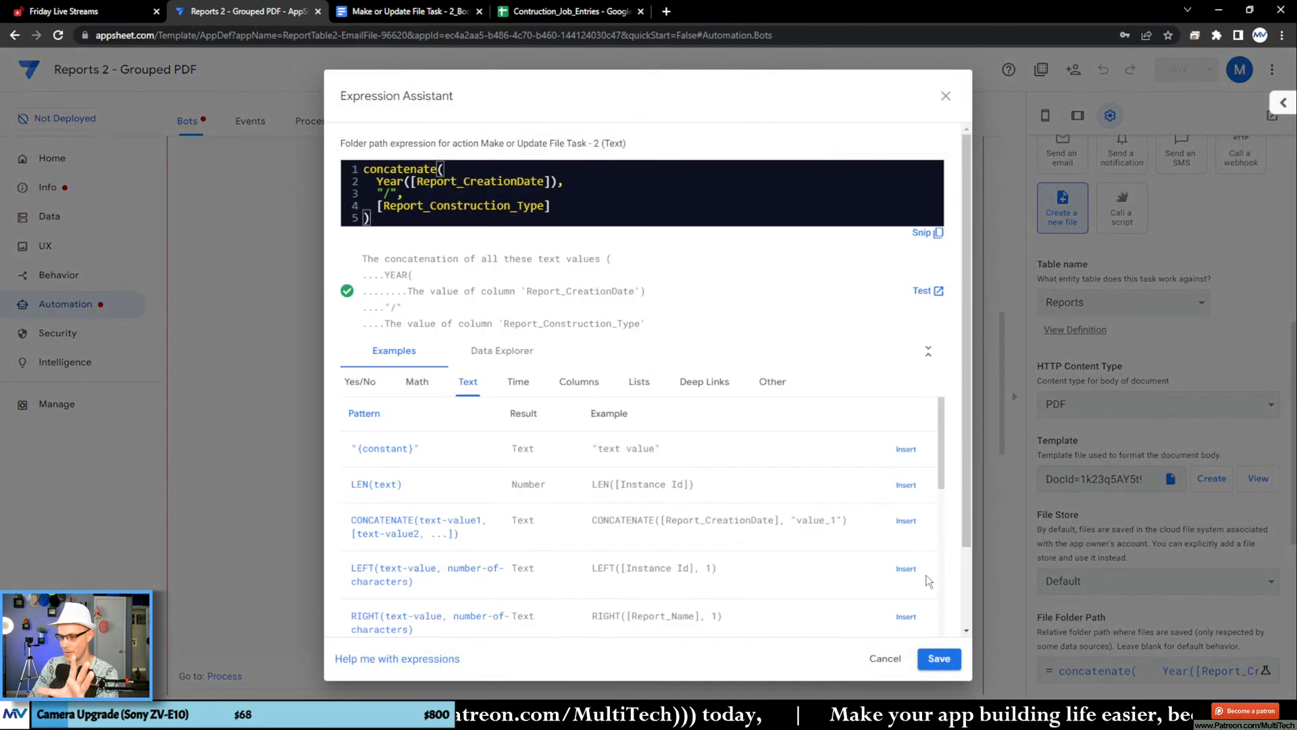
click(927, 662)
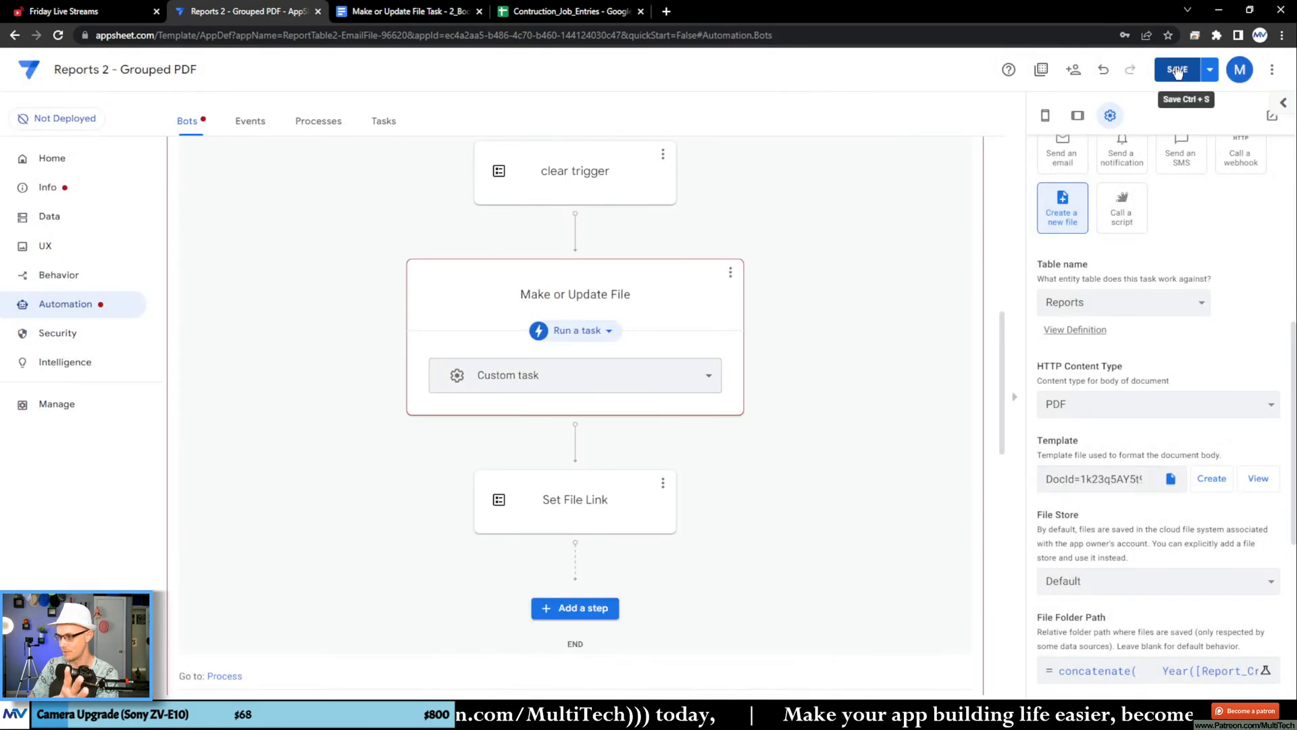
click(1207, 70)
click(1117, 137)
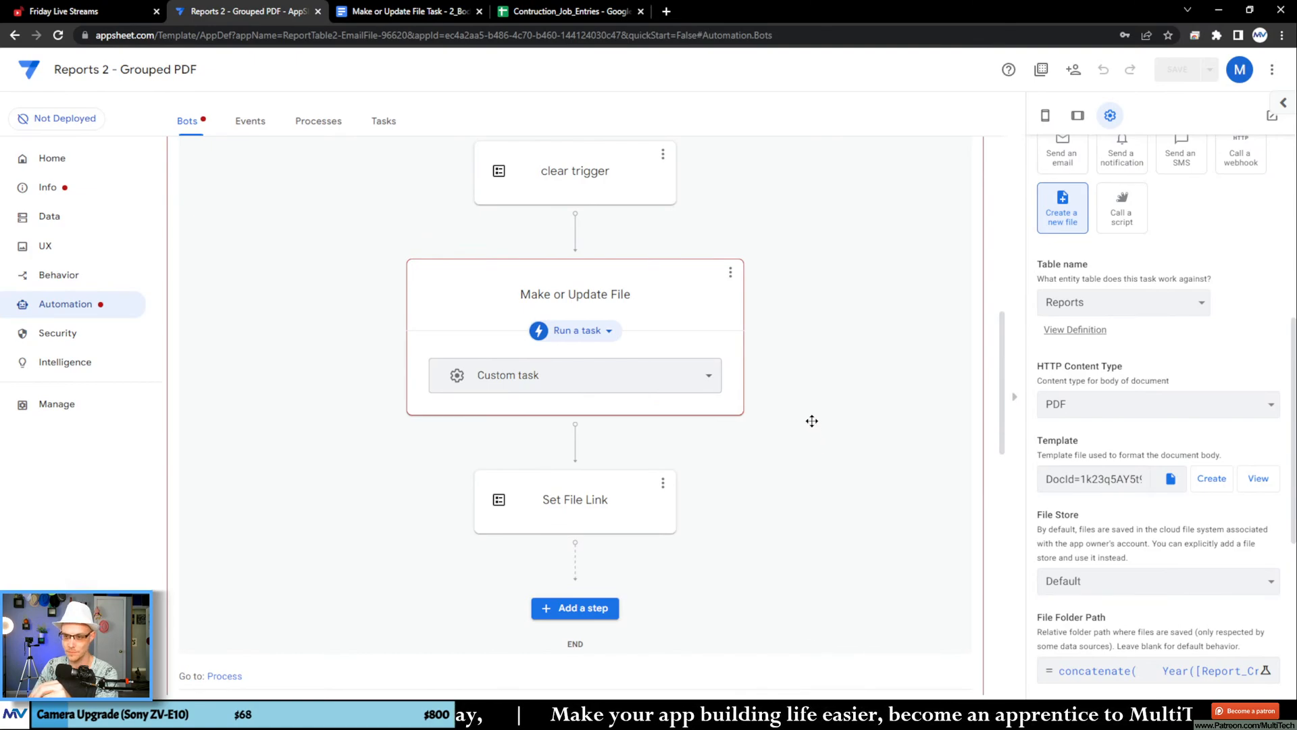
scroll(811, 420, up, 7)
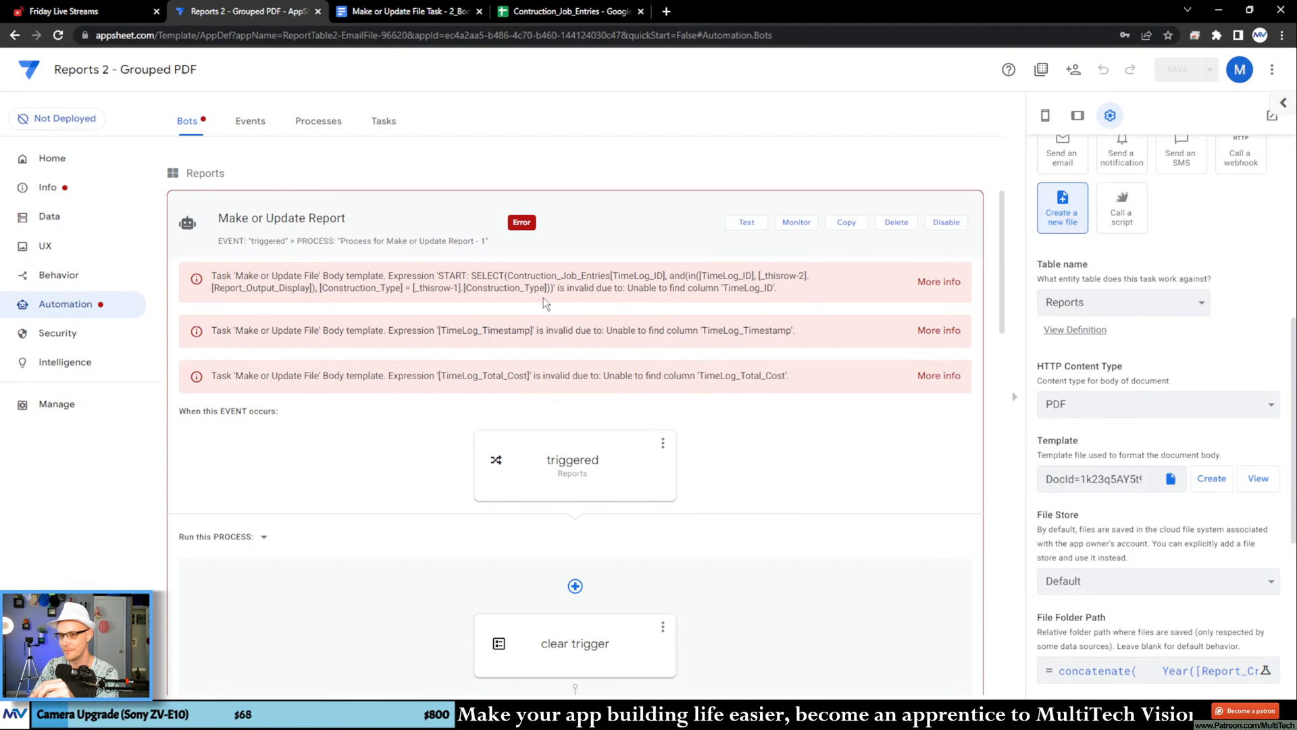
Step: In the Google Docs template, move the START expression from the Date cell to the line above the final <<END>>
click(395, 11)
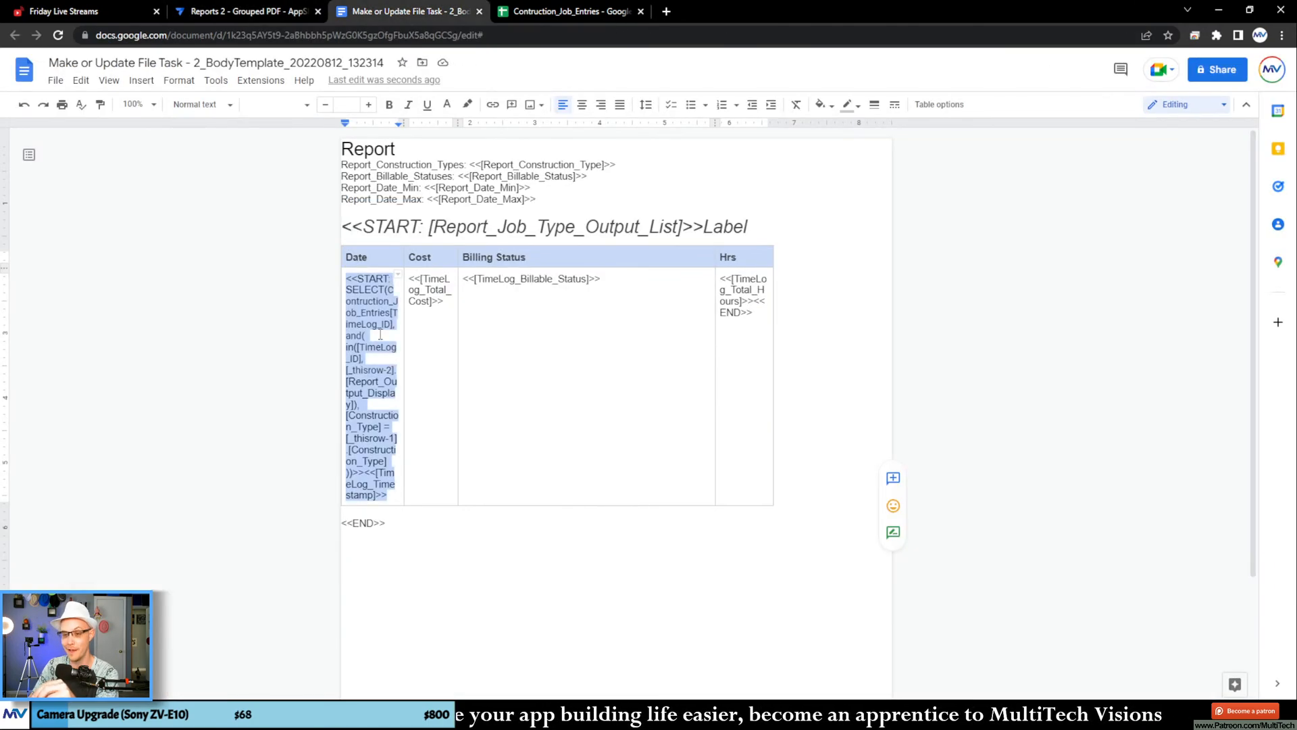
click(352, 496)
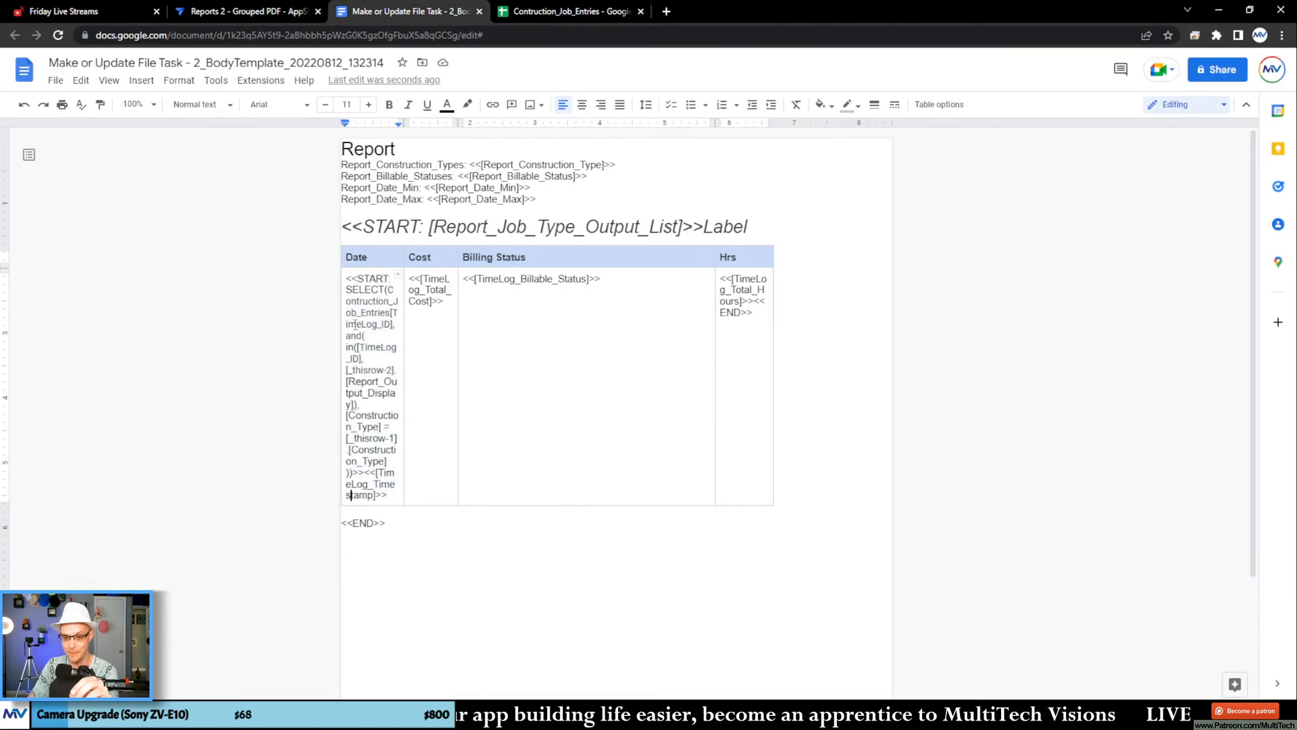
triple_click(364, 321)
key(ctrl+a)
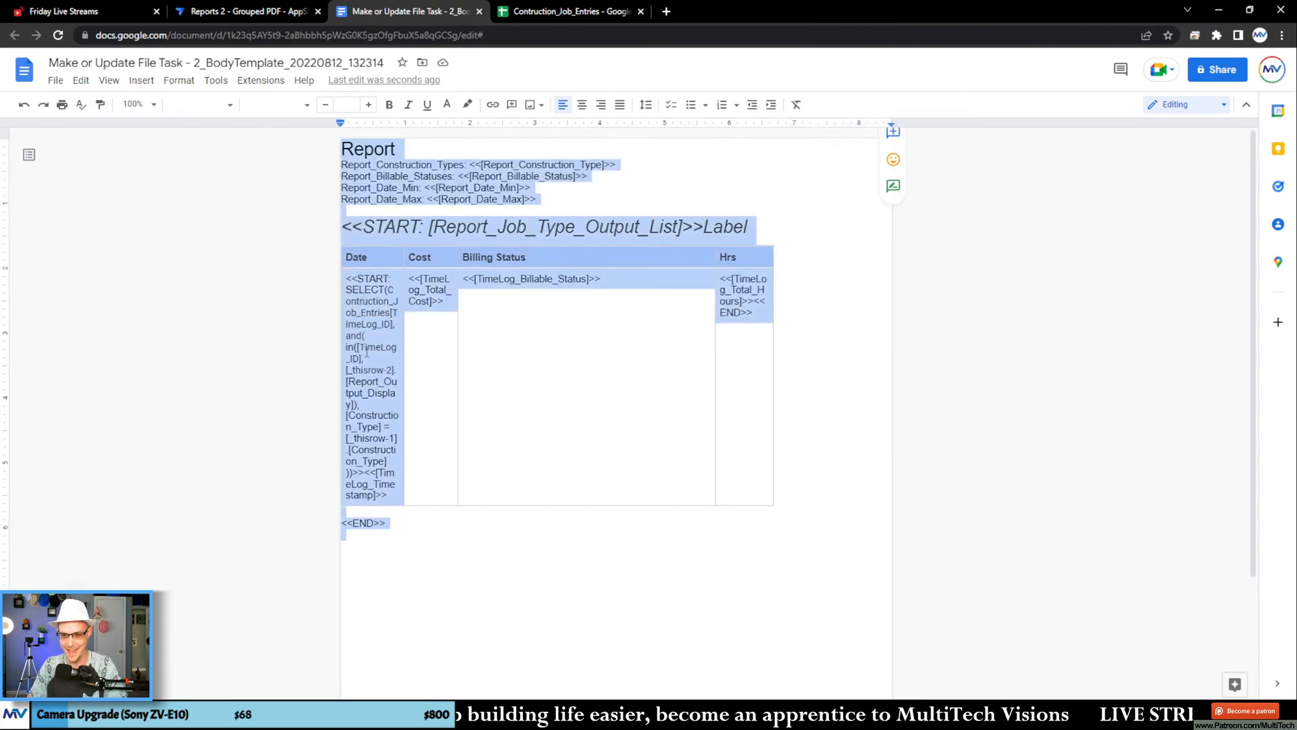
click(405, 344)
drag(347, 278, 362, 515)
click(412, 459)
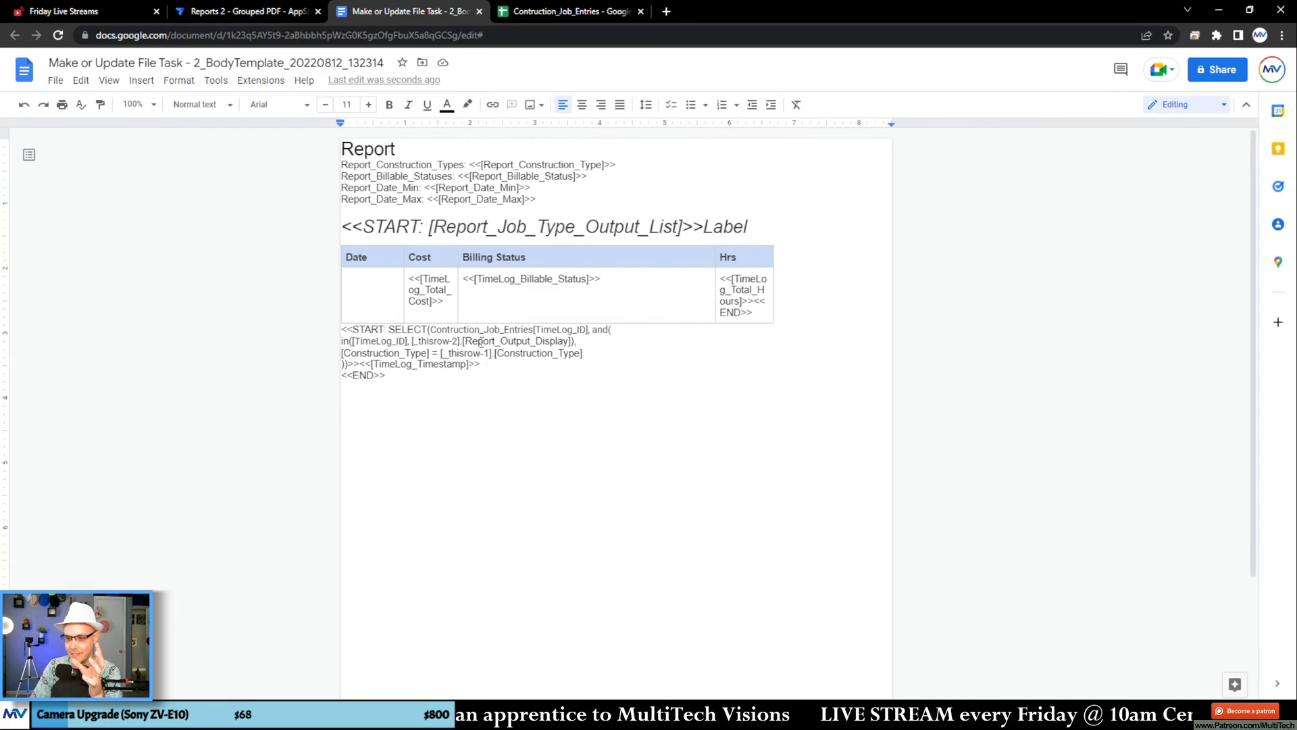
Step: Delete the and( wrapper, the Report_Output_Display condition and the extra closing parenthesis, leaving only the Construction_Type comparison in the SELECT expression
drag(593, 330, 340, 342)
key(BackSpace)
key(BackSpace)
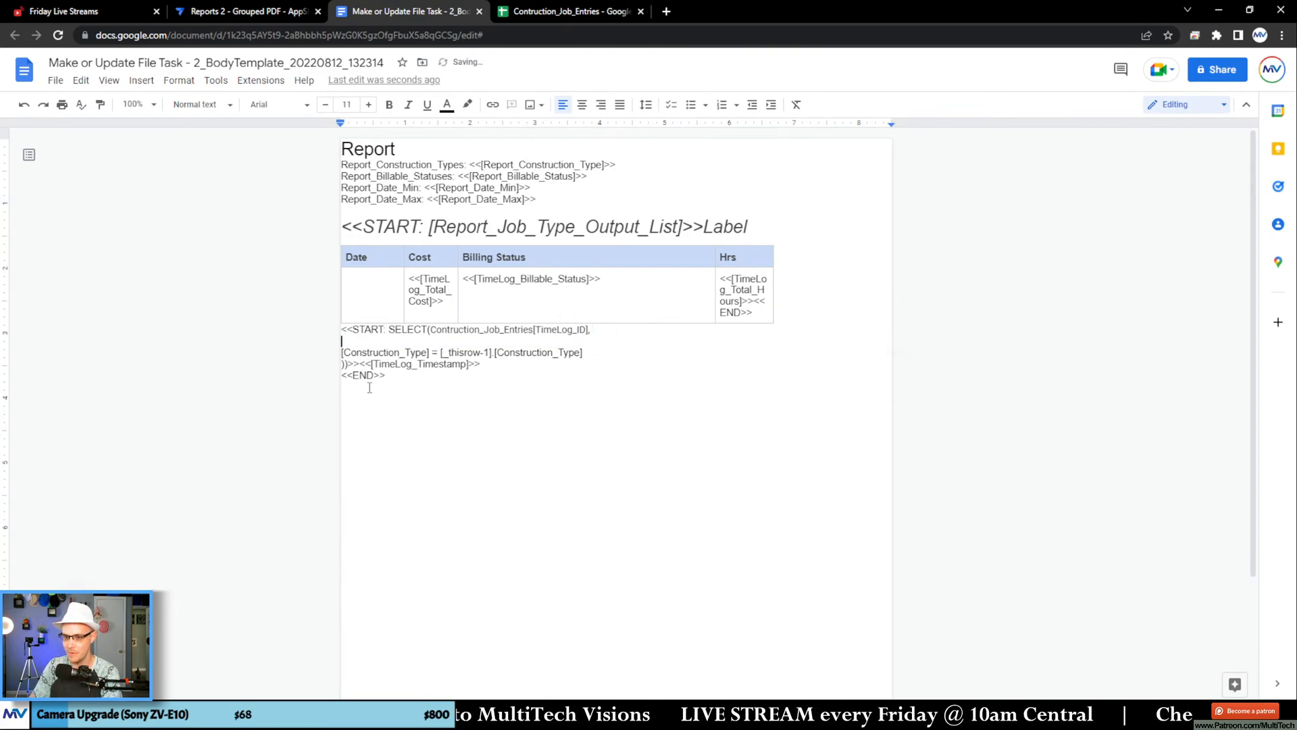
key(BackSpace)
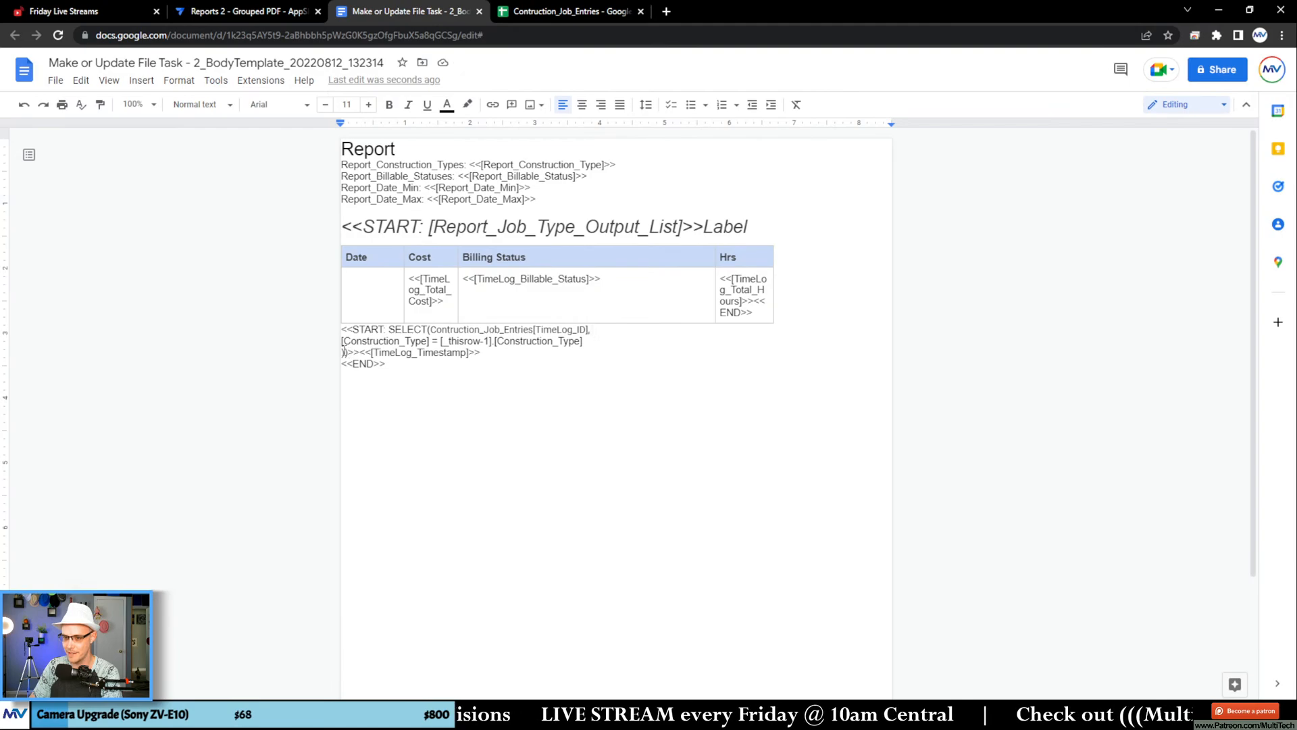
click(347, 352)
key(BackSpace)
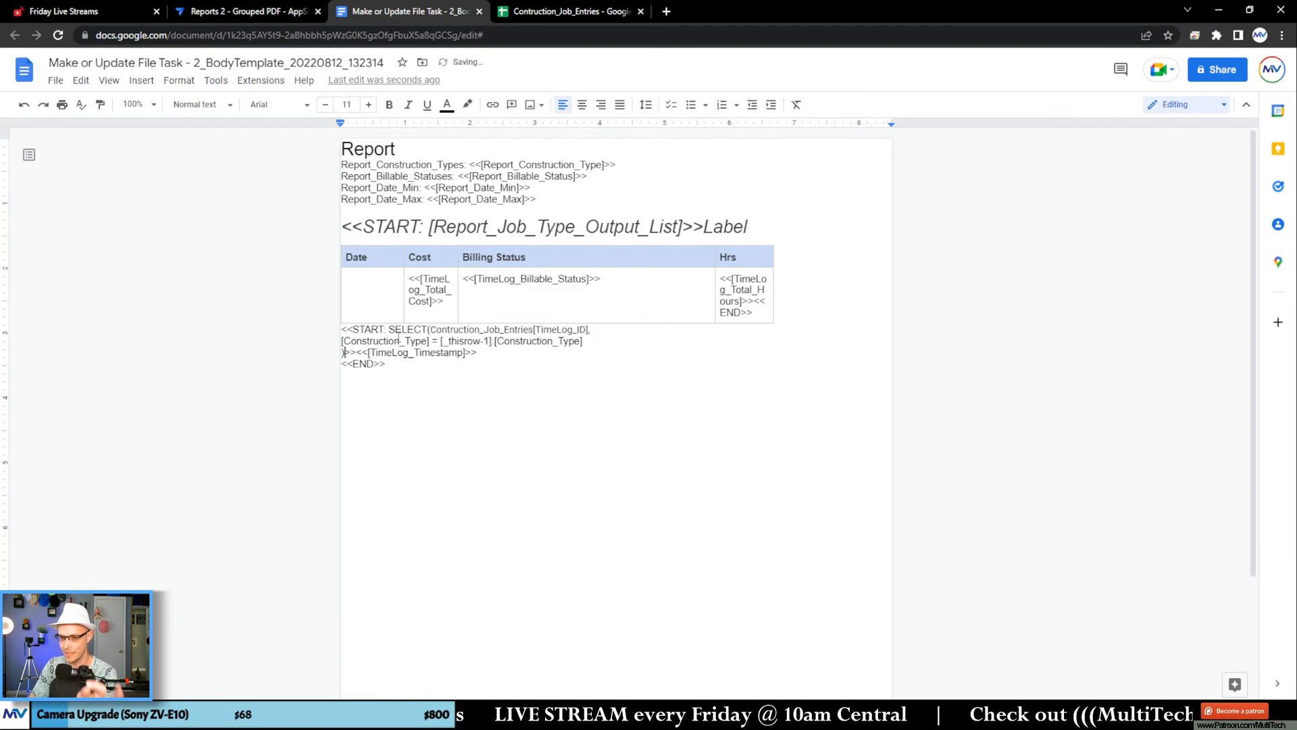
Step: Compare the table and TimeLog_ID names in the SELECT expression with the Contruction_Job_Entries sheet in Google Sheets
double_click(481, 330)
double_click(560, 330)
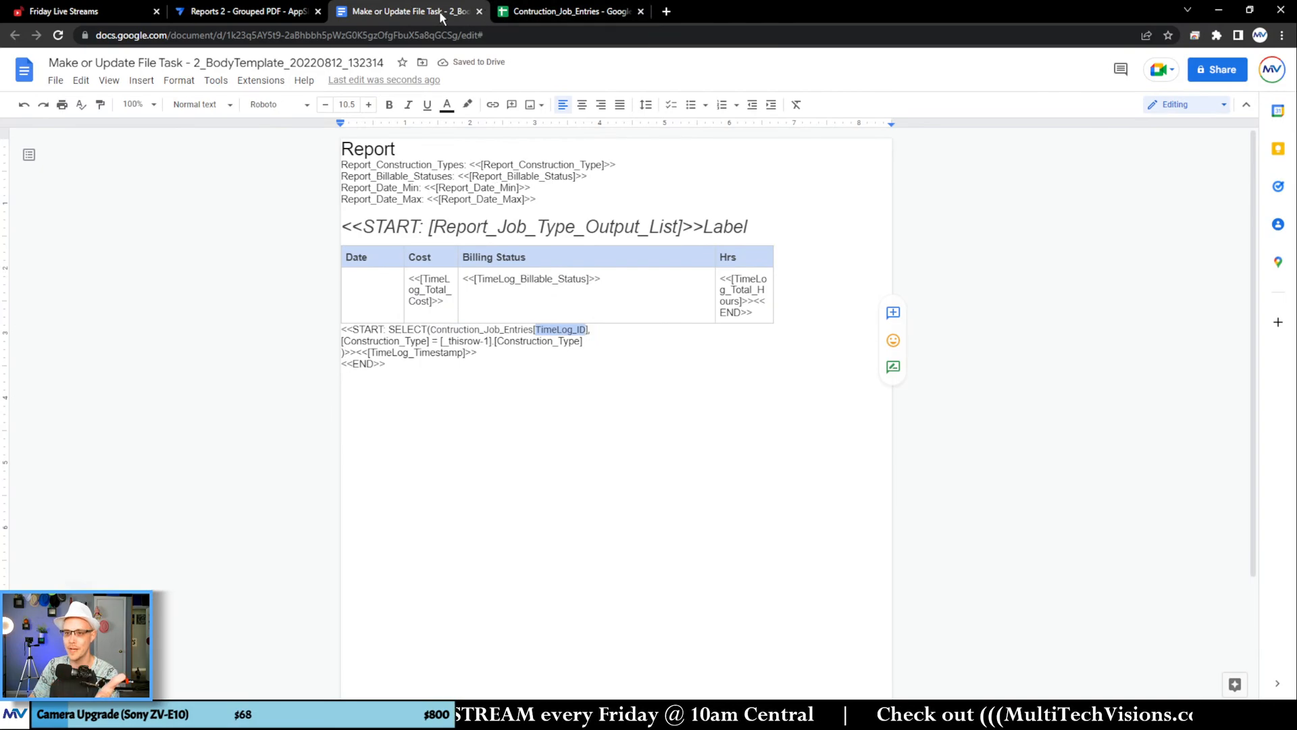
click(525, 15)
click(230, 689)
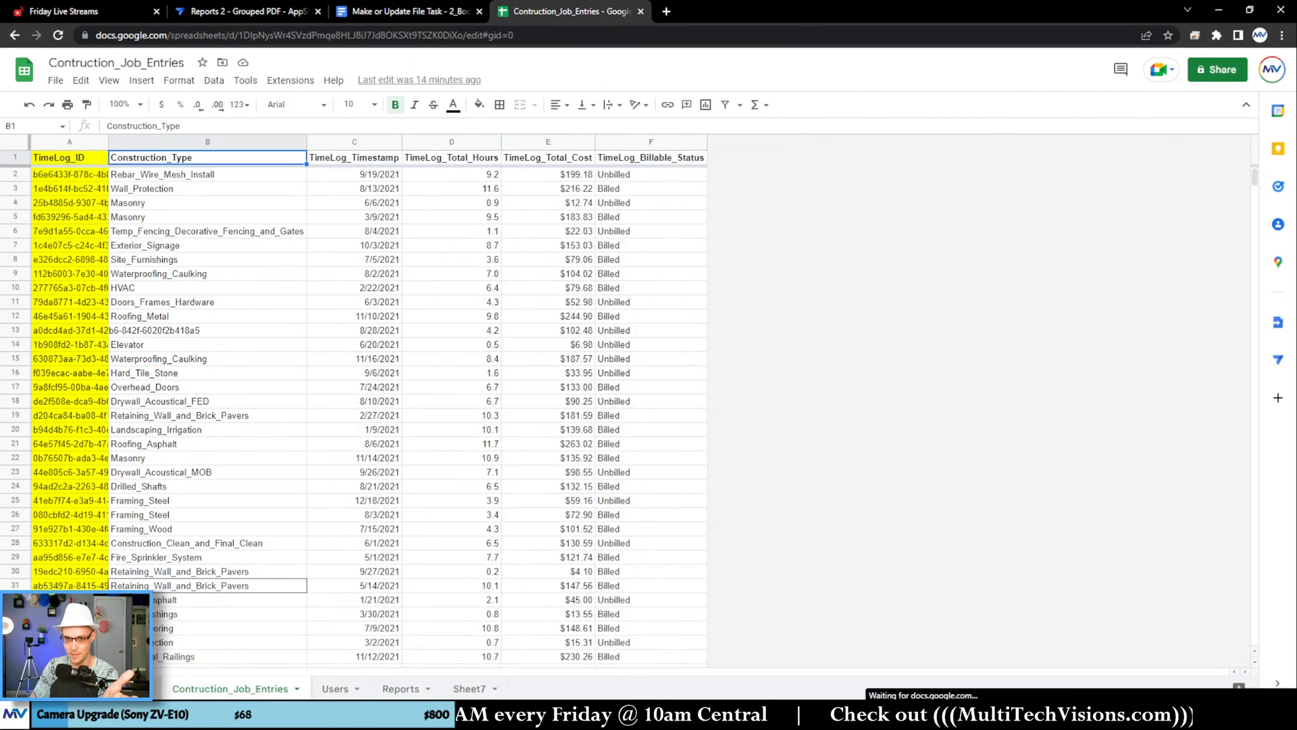
click(61, 156)
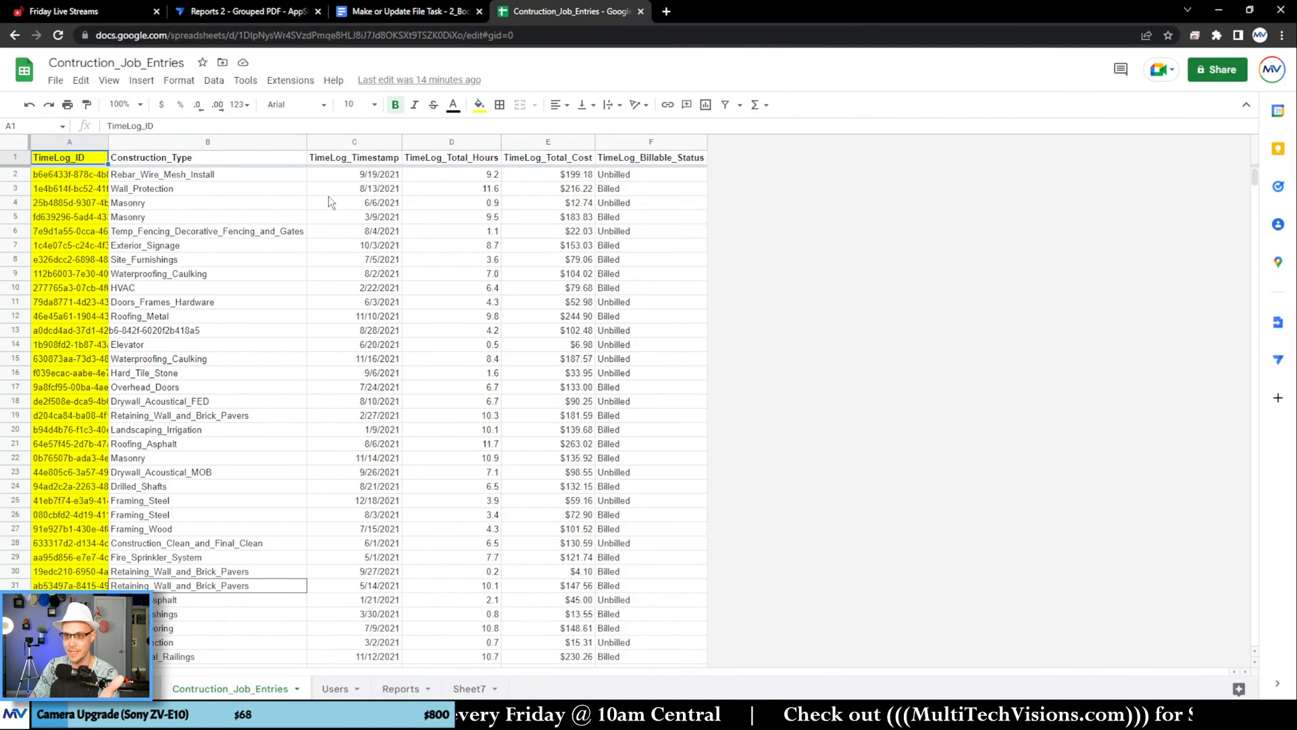
Step: Copy the TimeLog_ID column name from the Contruction_Job_Entries columns in AppSheet and paste it over TimeLog_ID in the Google Docs template's SELECT expression
click(264, 11)
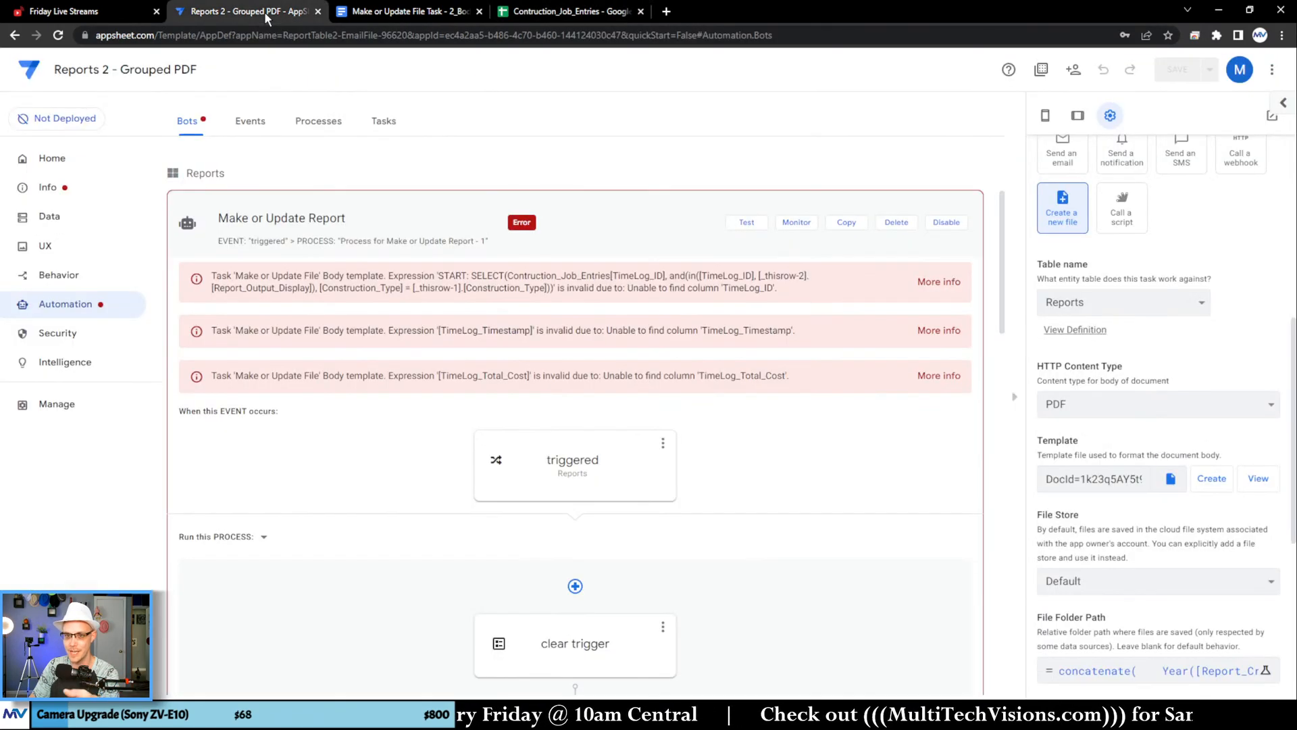
click(79, 222)
click(260, 123)
click(333, 336)
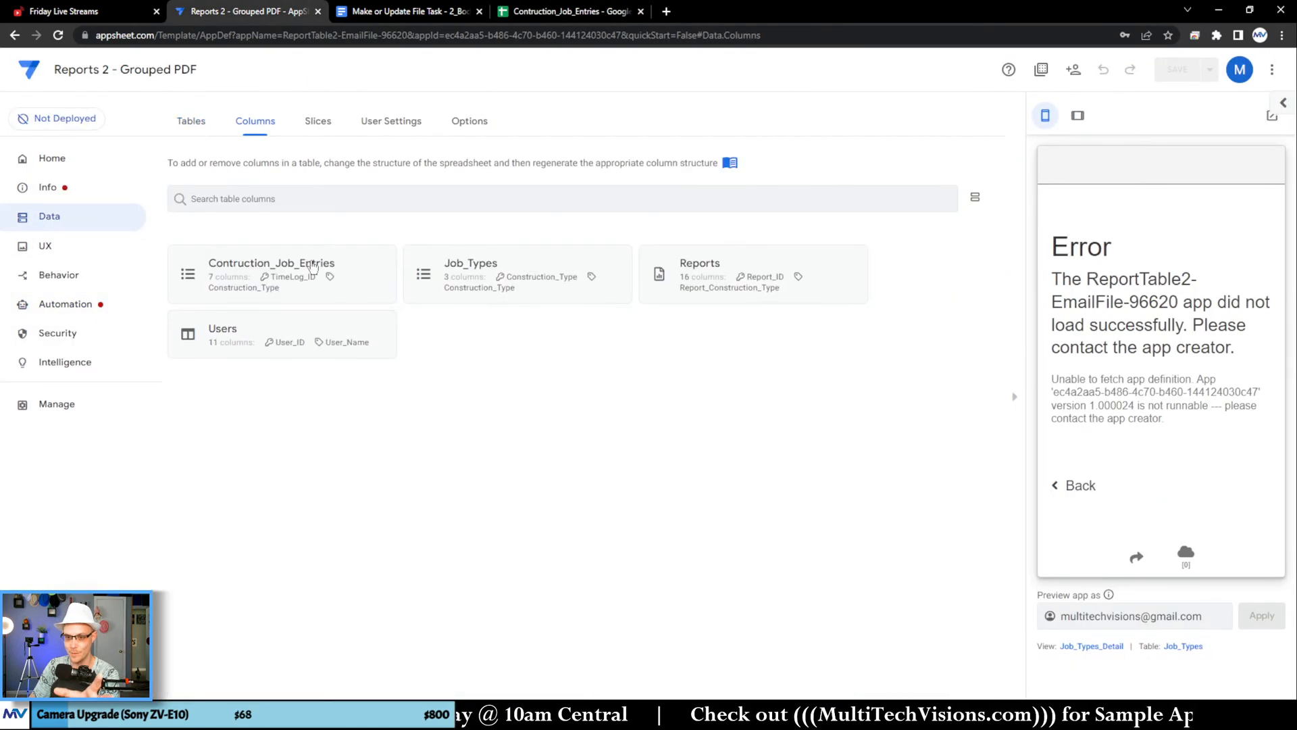
click(312, 266)
double_click(264, 330)
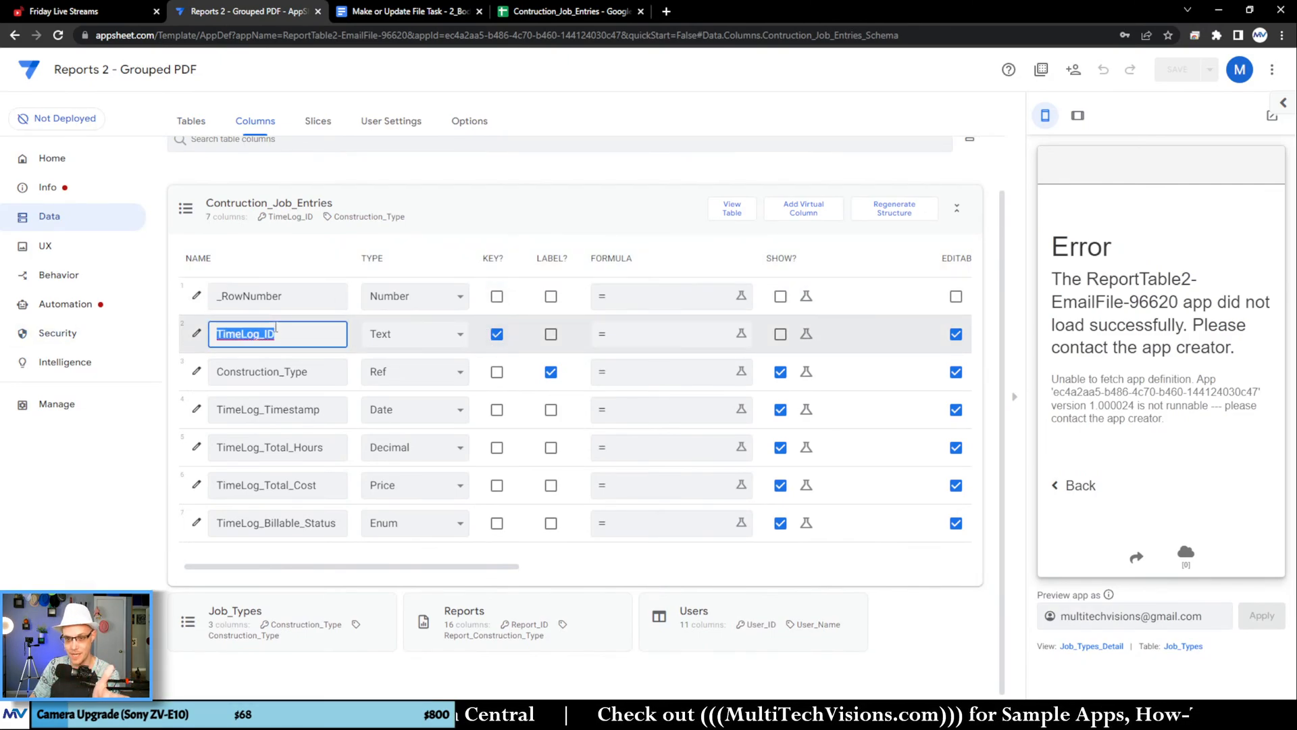
right_click(253, 340)
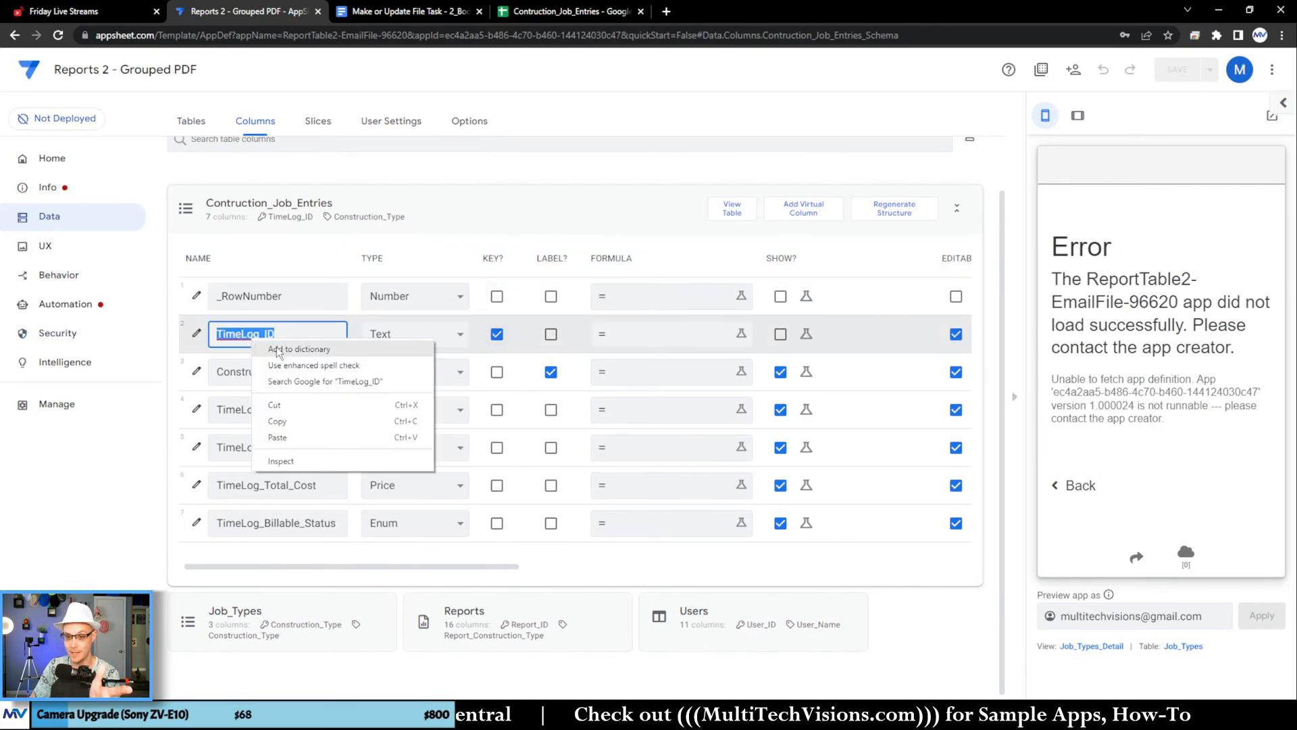
click(306, 420)
click(412, 11)
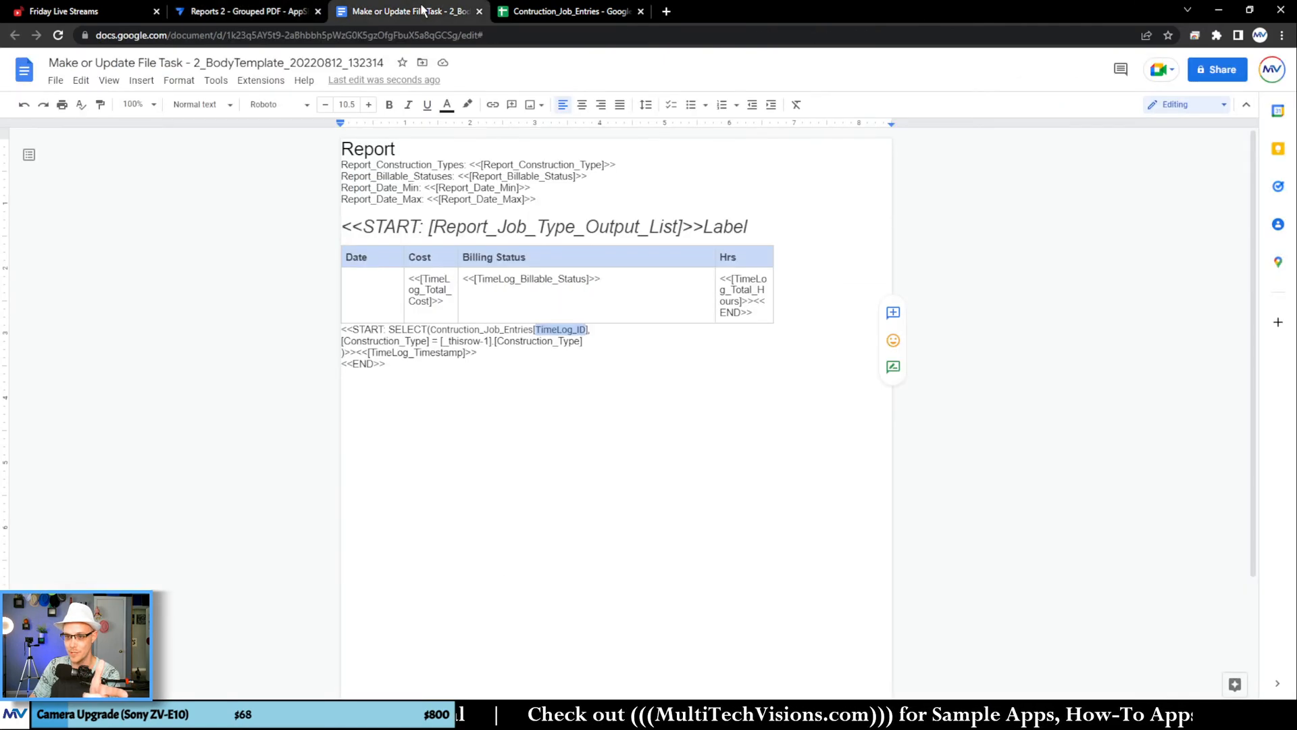
right_click(570, 335)
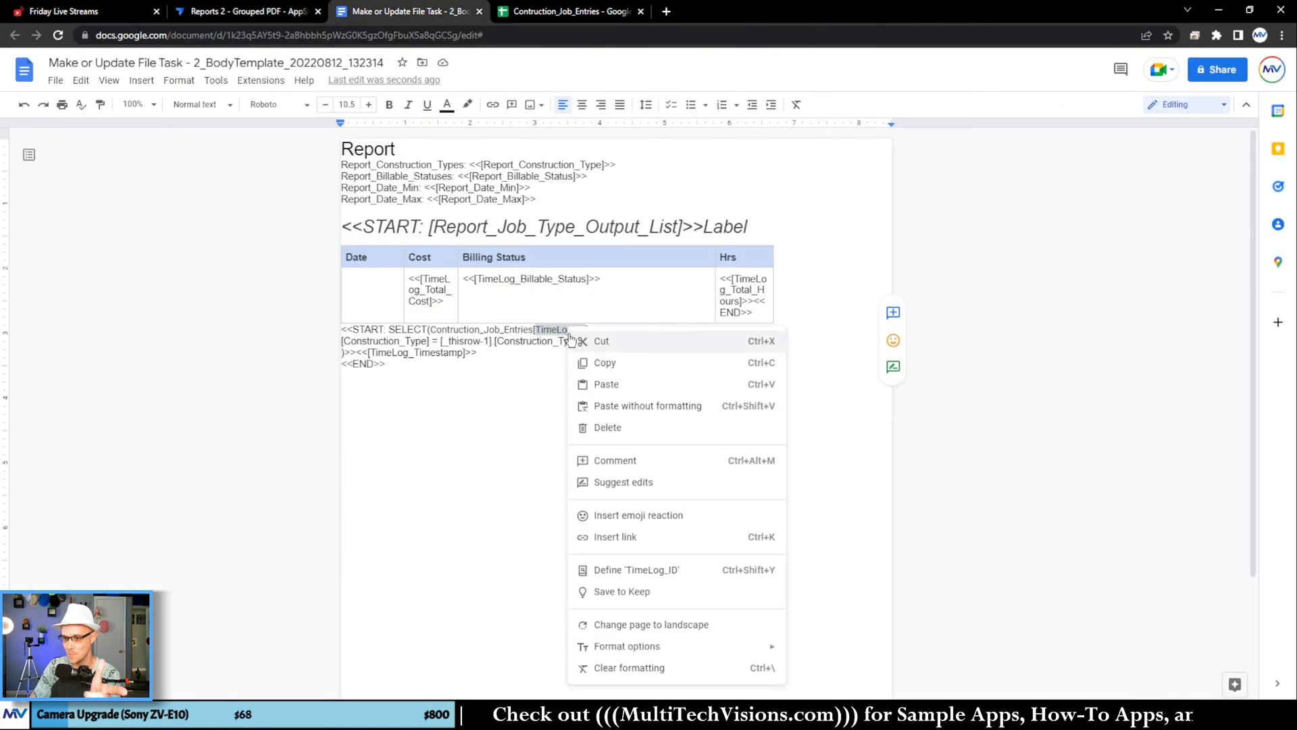
click(642, 390)
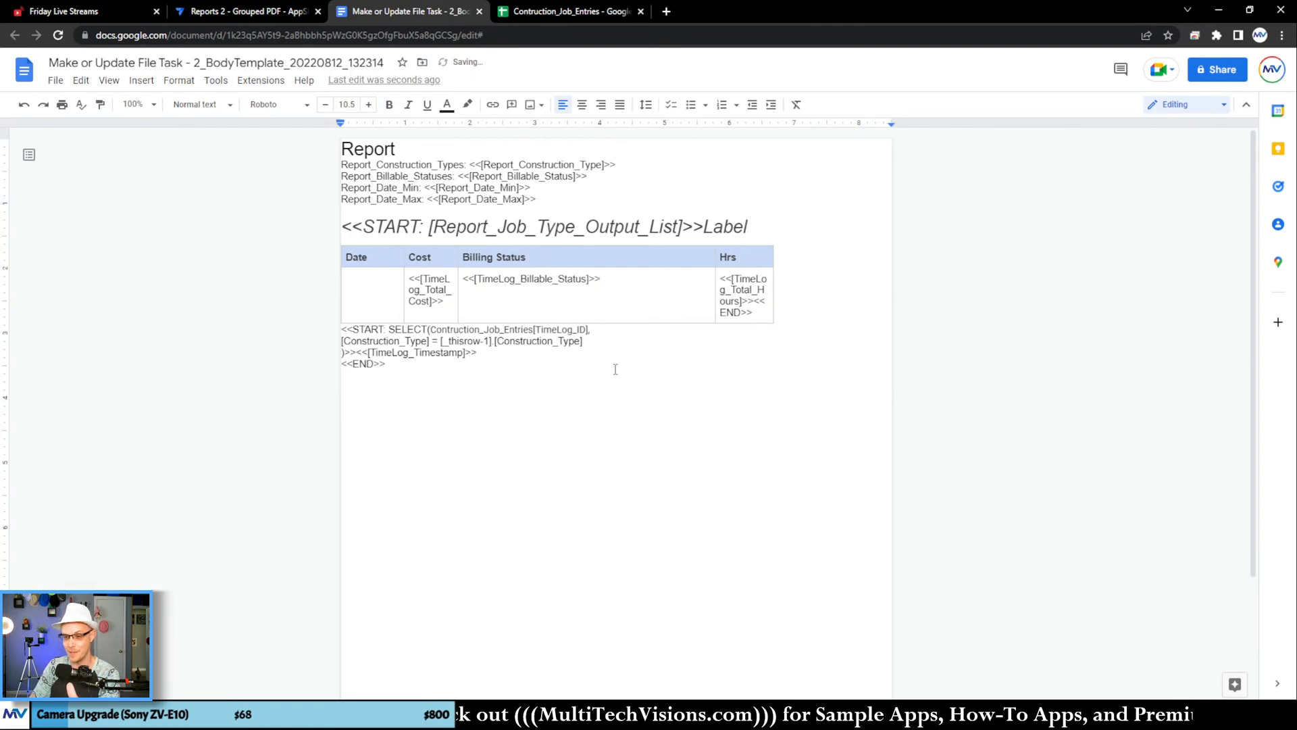
Step: Review the SELECT expression's table name, Construction_Type comparison and [_thisrow-1] reference
click(498, 356)
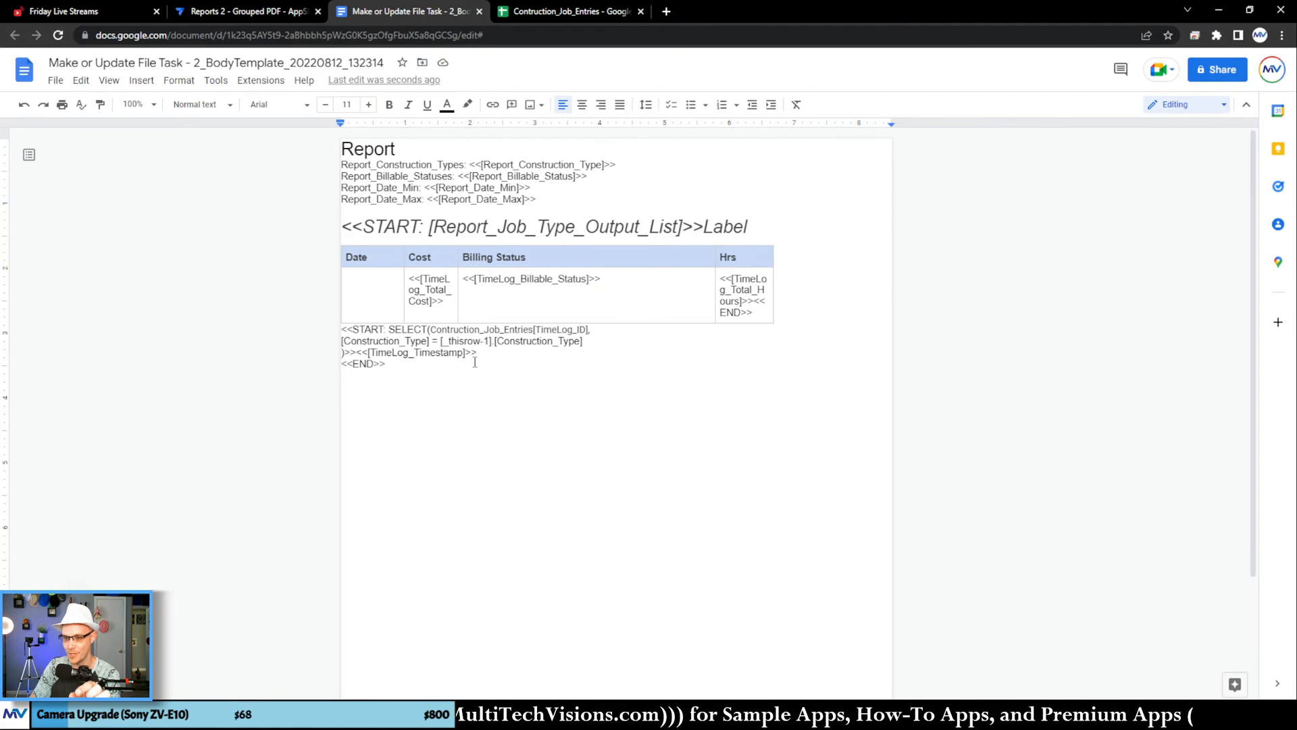
double_click(492, 330)
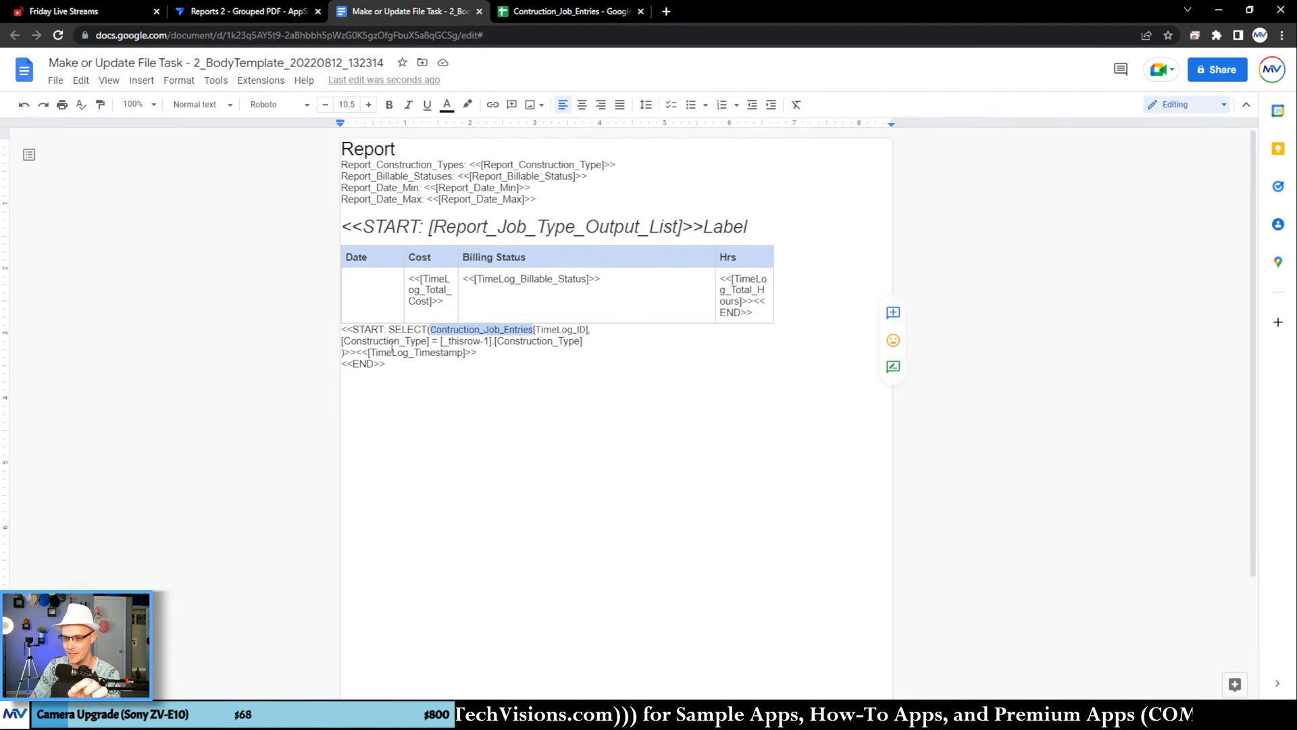
double_click(396, 341)
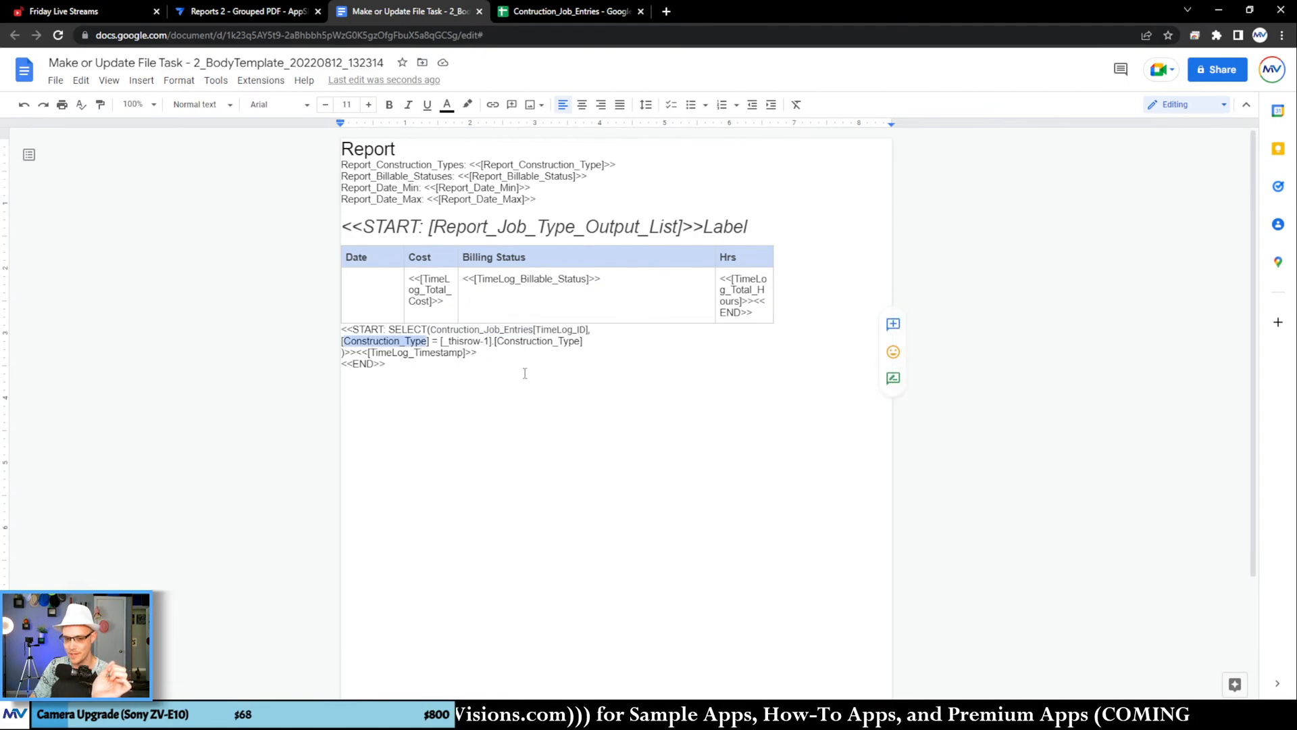
double_click(476, 341)
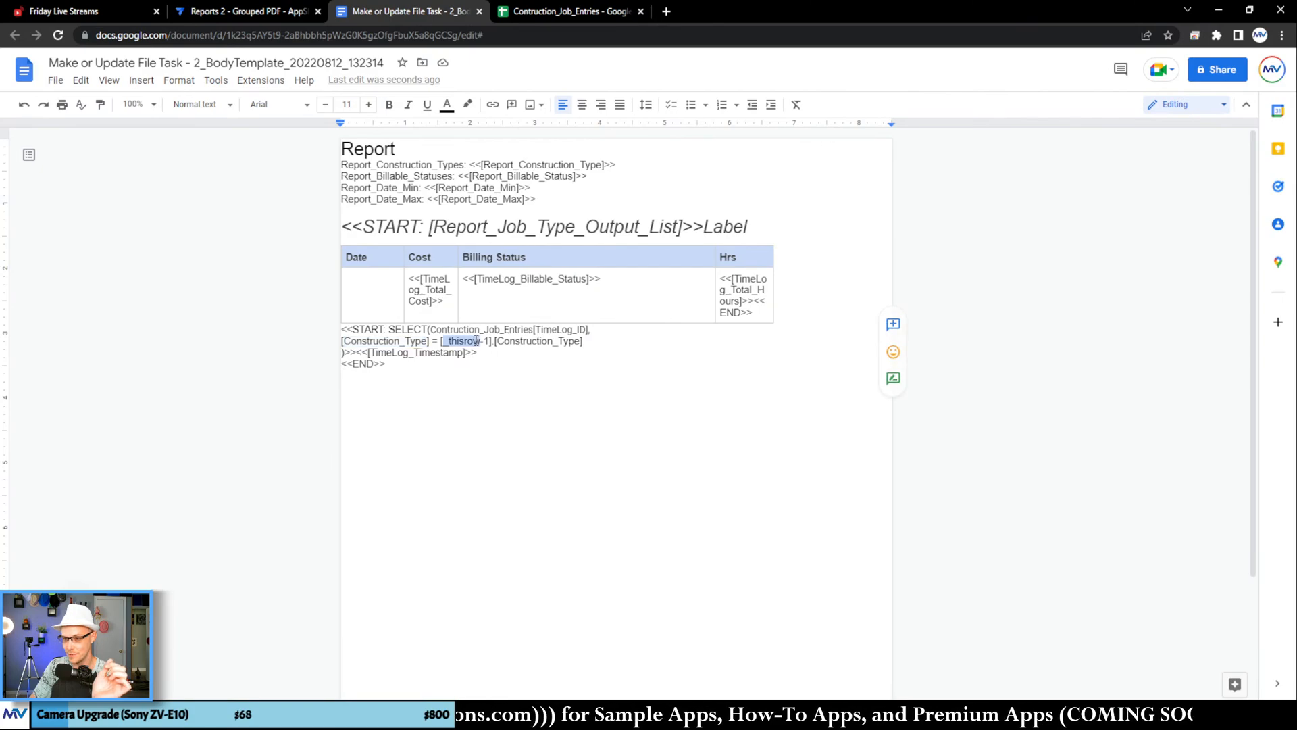
click(536, 340)
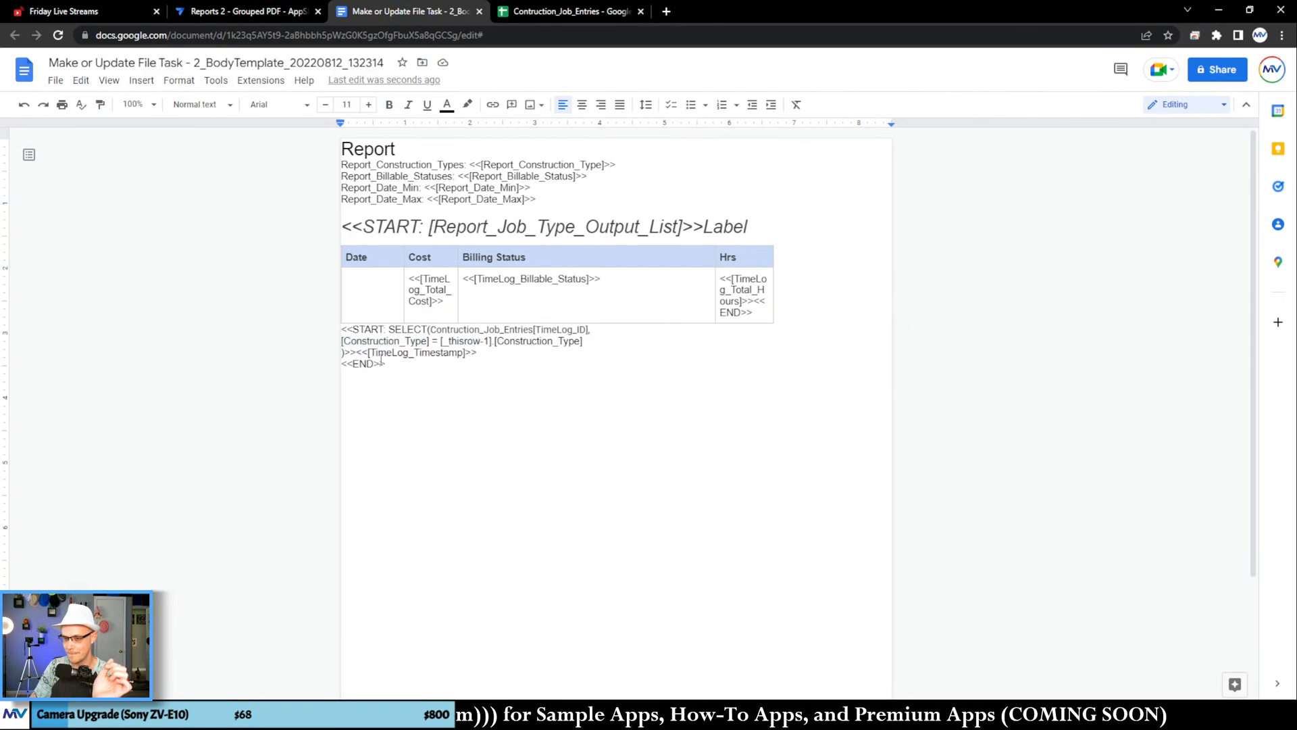
Step: Move the shortened START expression with <<[TimeLog_Timestamp]>> into the Date cell and return to AppSheet
drag(481, 352, 354, 336)
drag(358, 292, 358, 292)
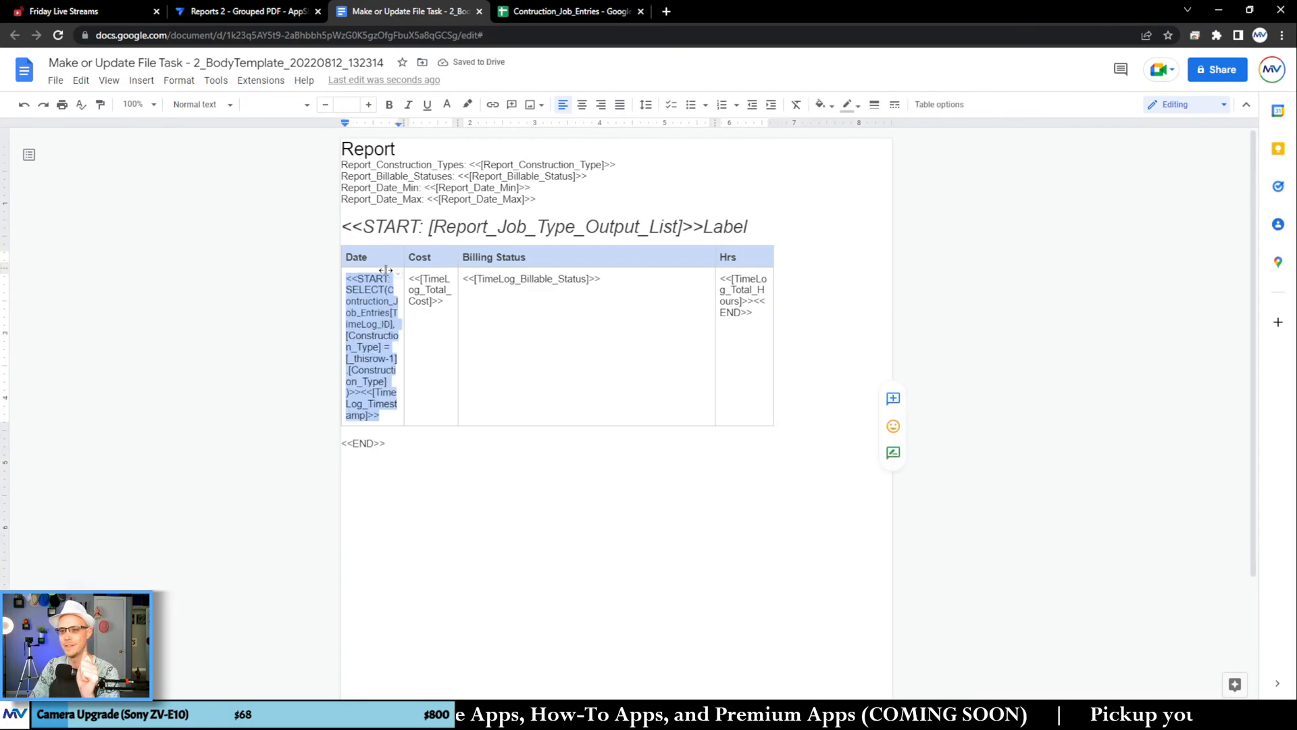
click(281, 12)
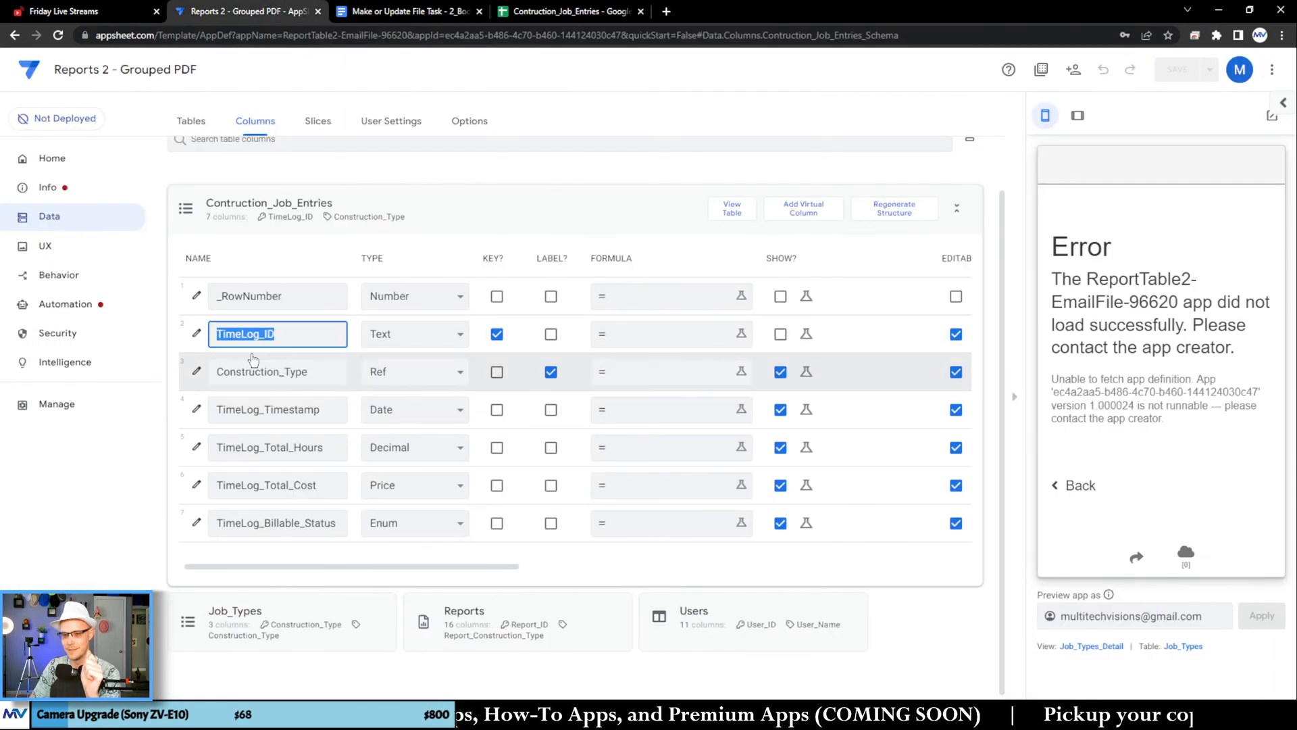
Step: Re-apply the File Folder Path expression in the Make or Update File task, save with data verification, and check the bot's errors
click(80, 302)
scroll(737, 387, down, 5)
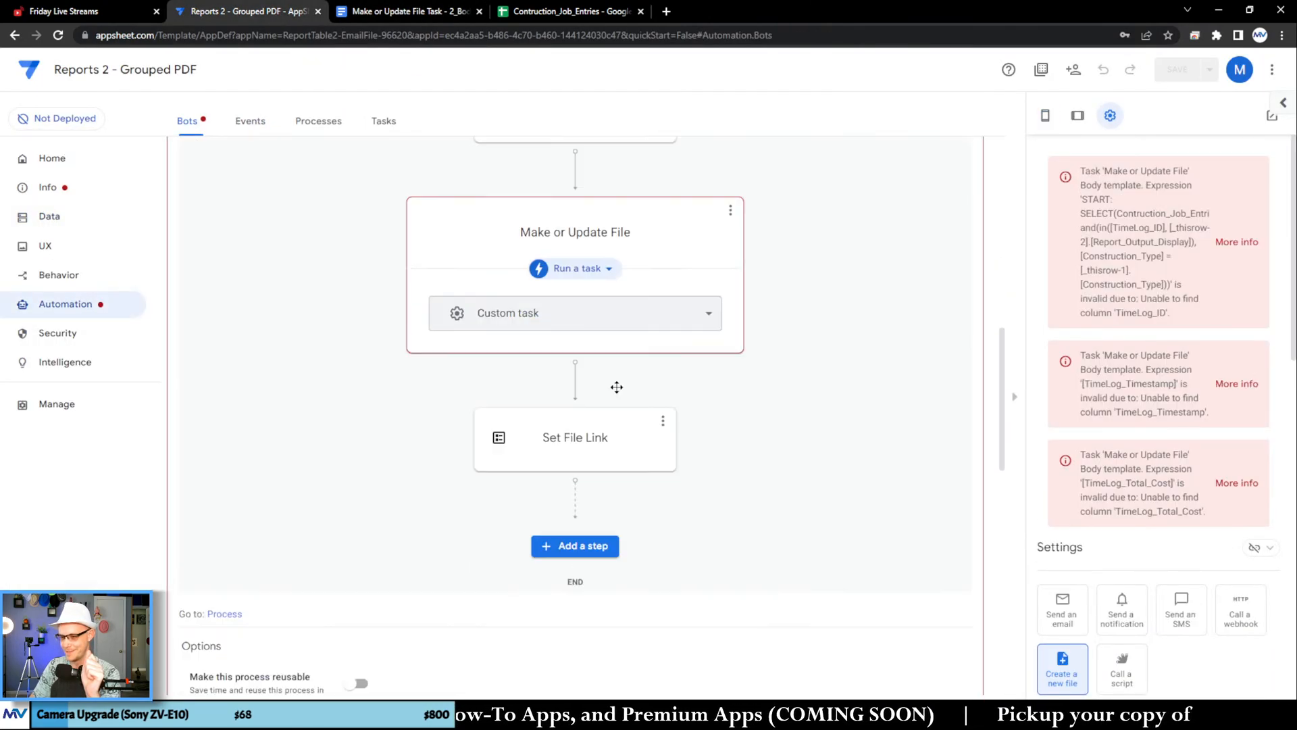
scroll(1065, 405, down, 10)
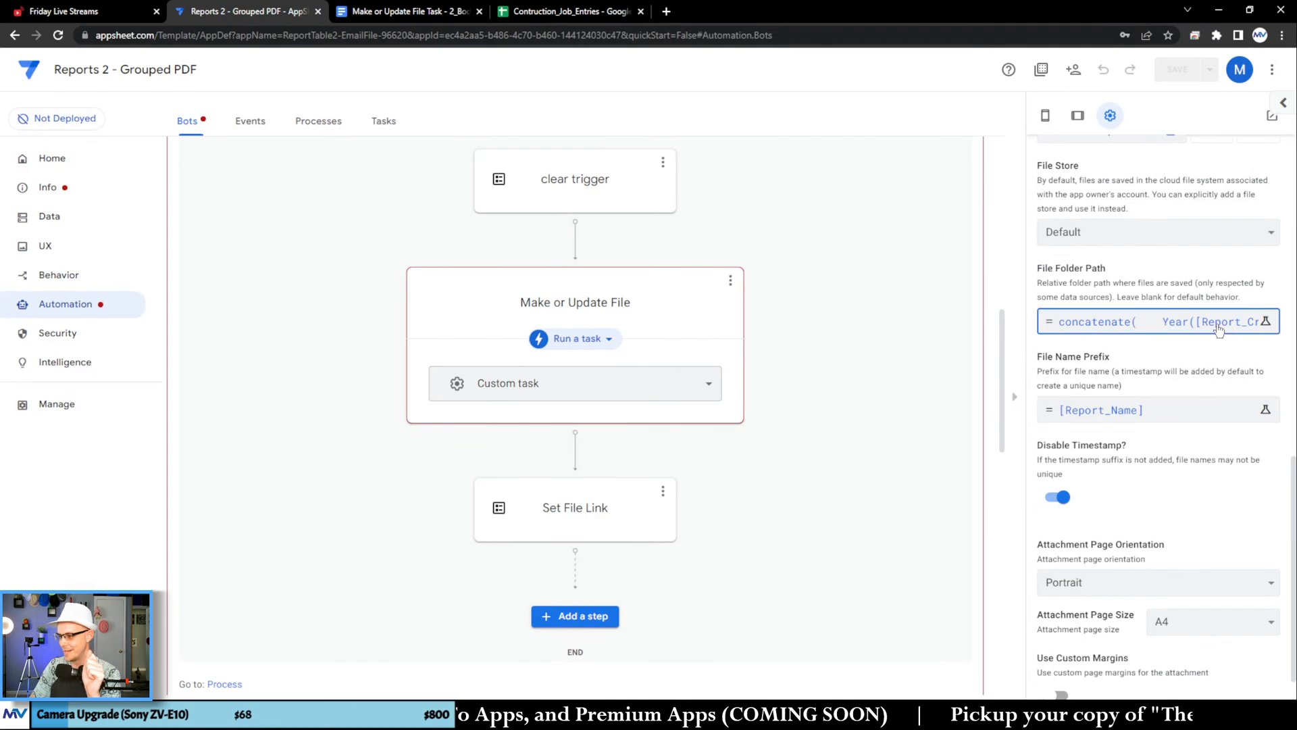
click(1148, 322)
click(939, 631)
click(1210, 69)
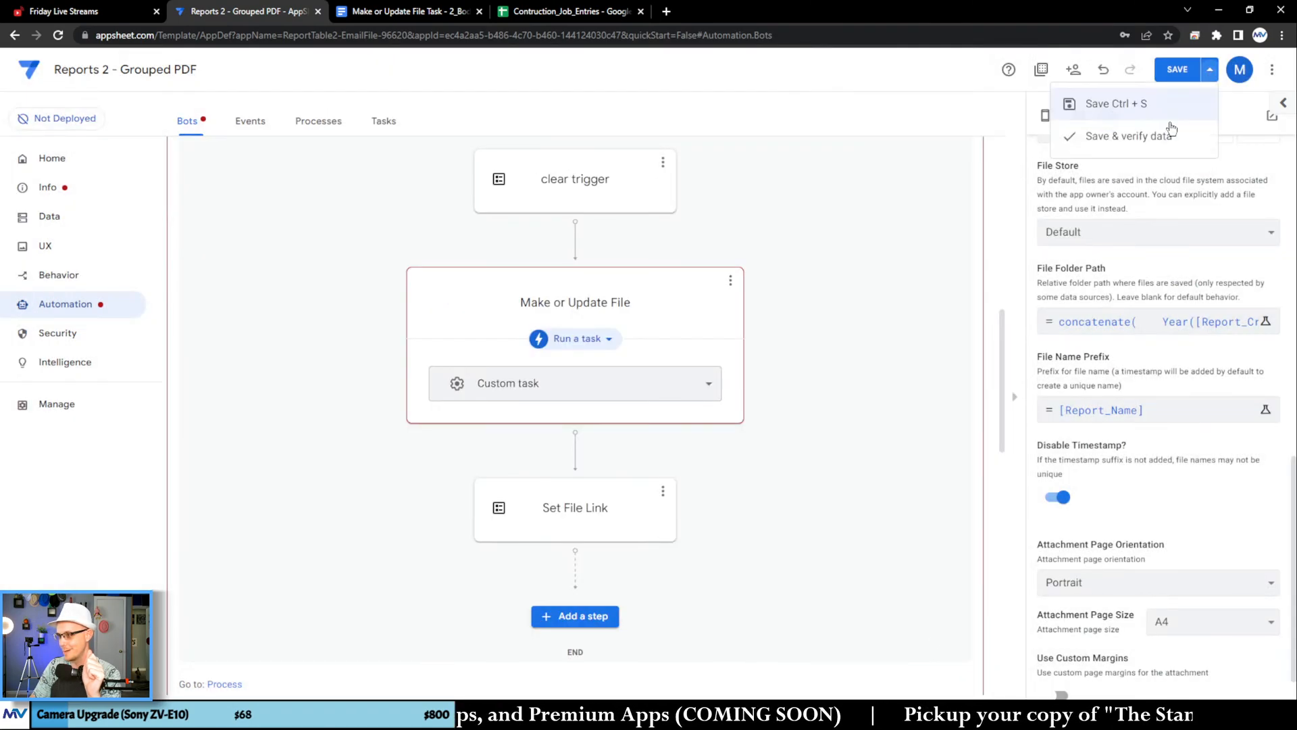
click(1165, 133)
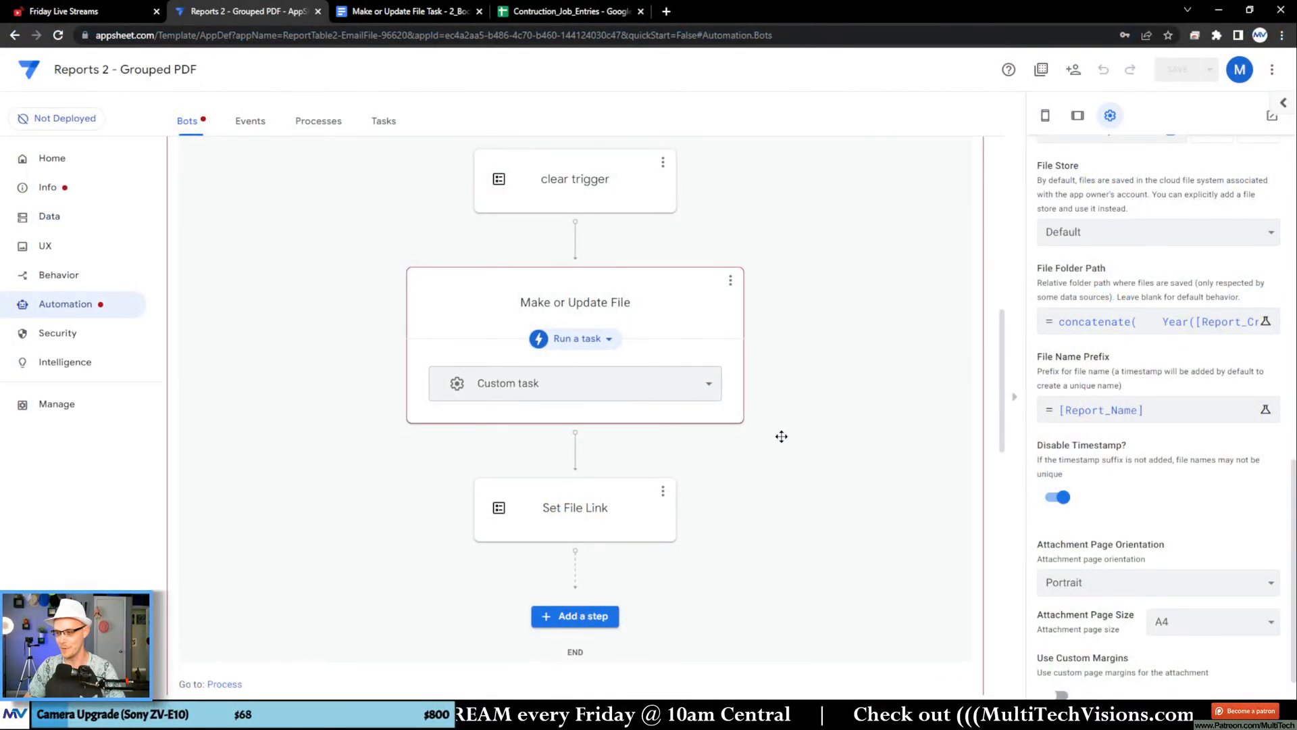
scroll(781, 437, up, 1)
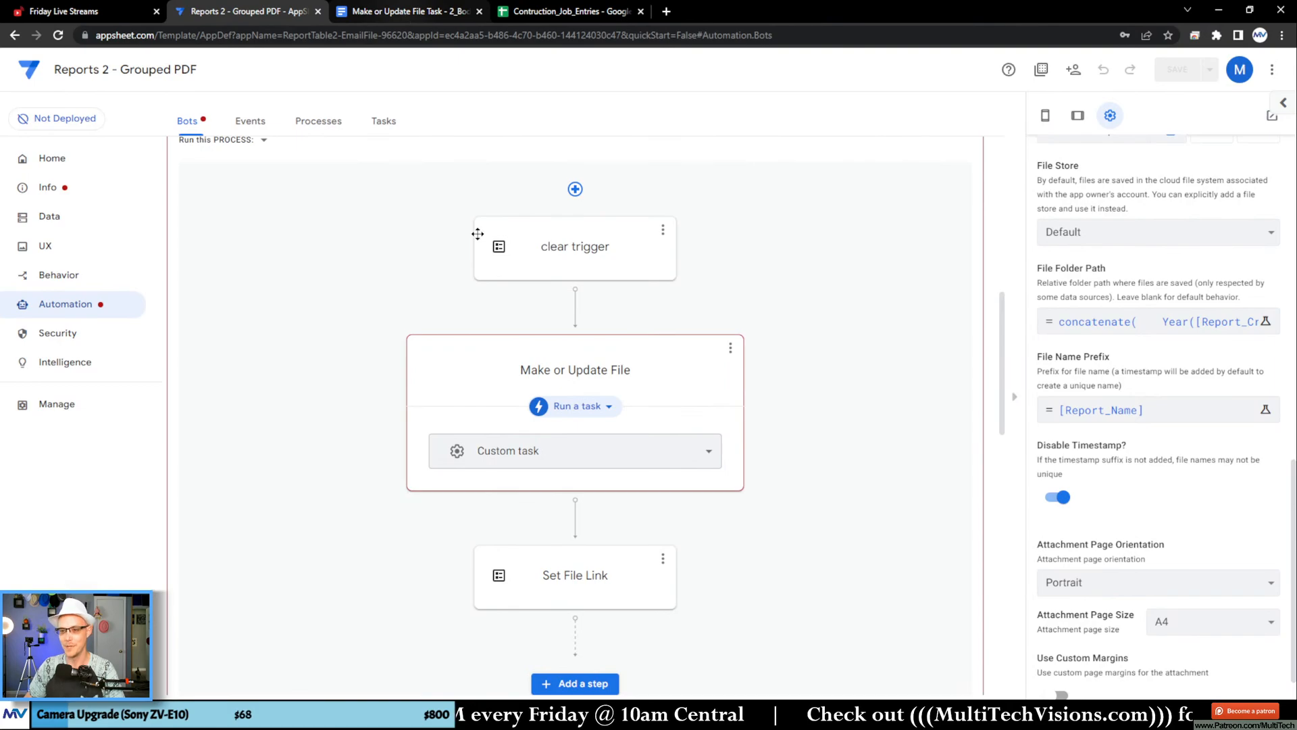
scroll(477, 233, up, 5)
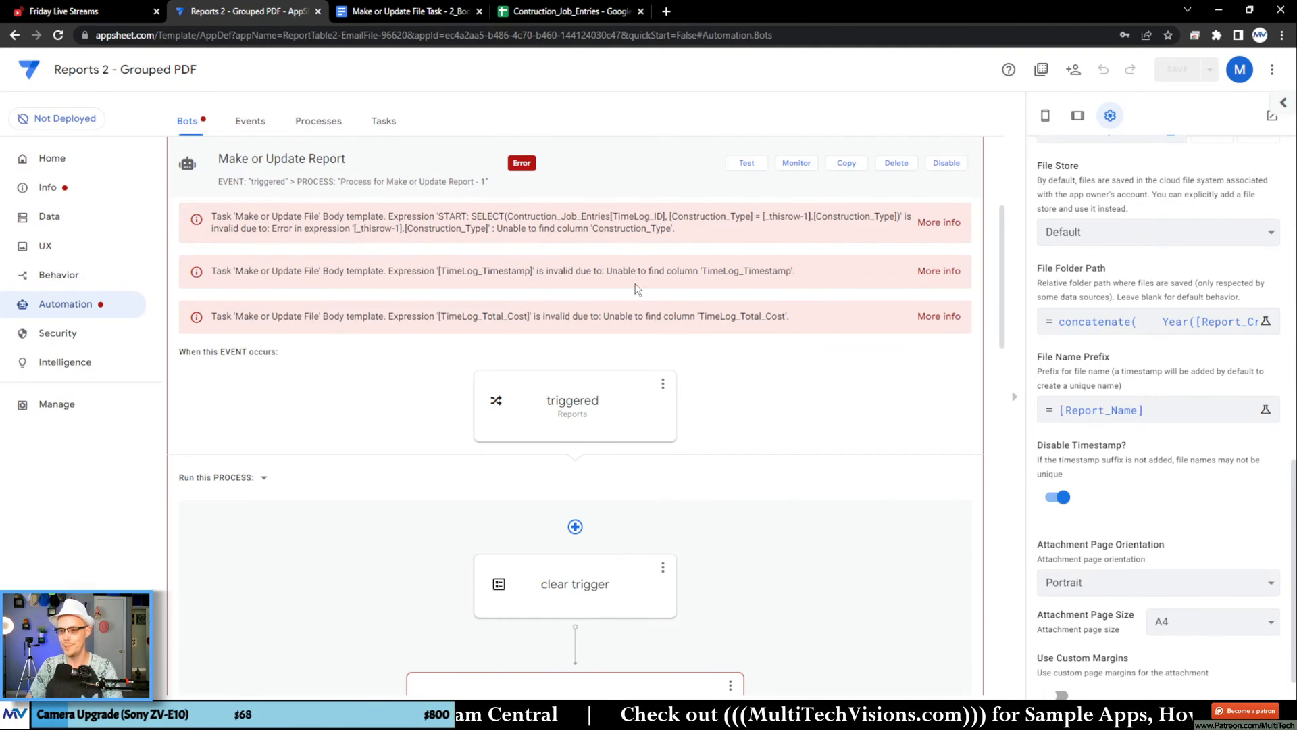
Step: Switch to the Google Docs template and delete the entire table containing the SELECT expression
click(412, 11)
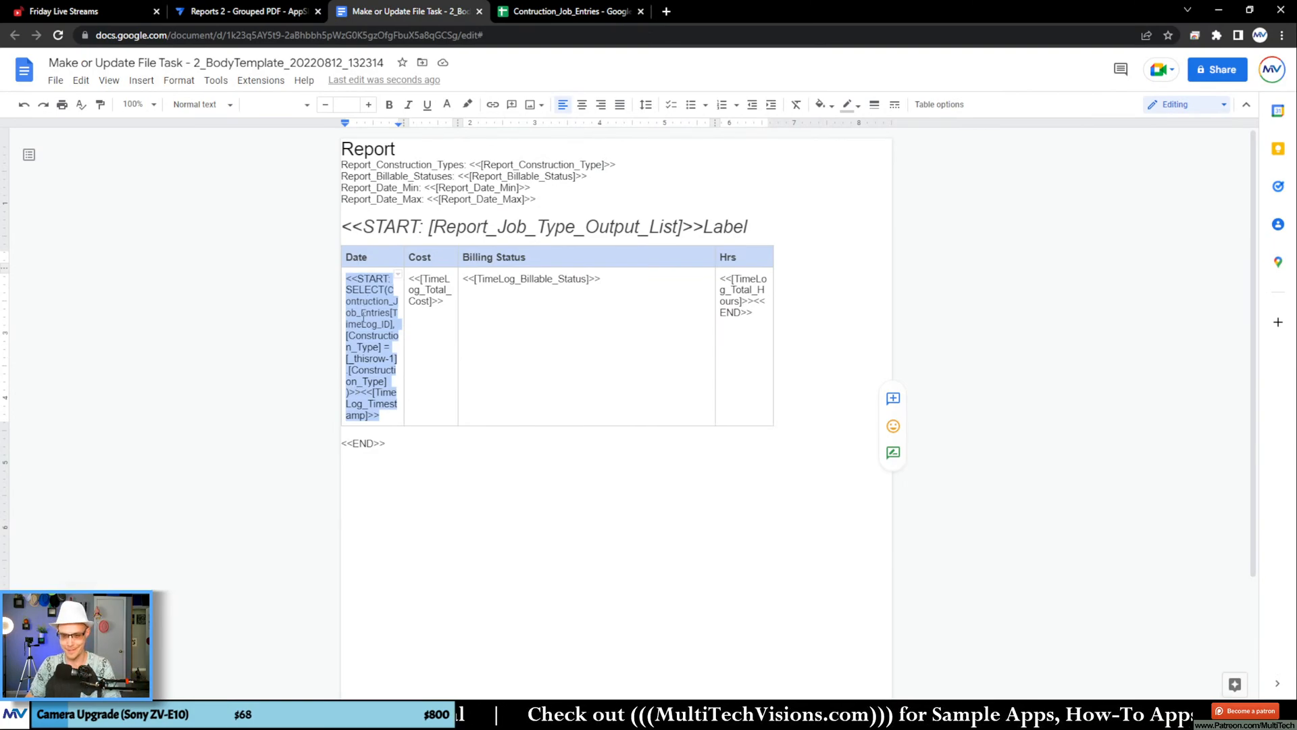
click(359, 283)
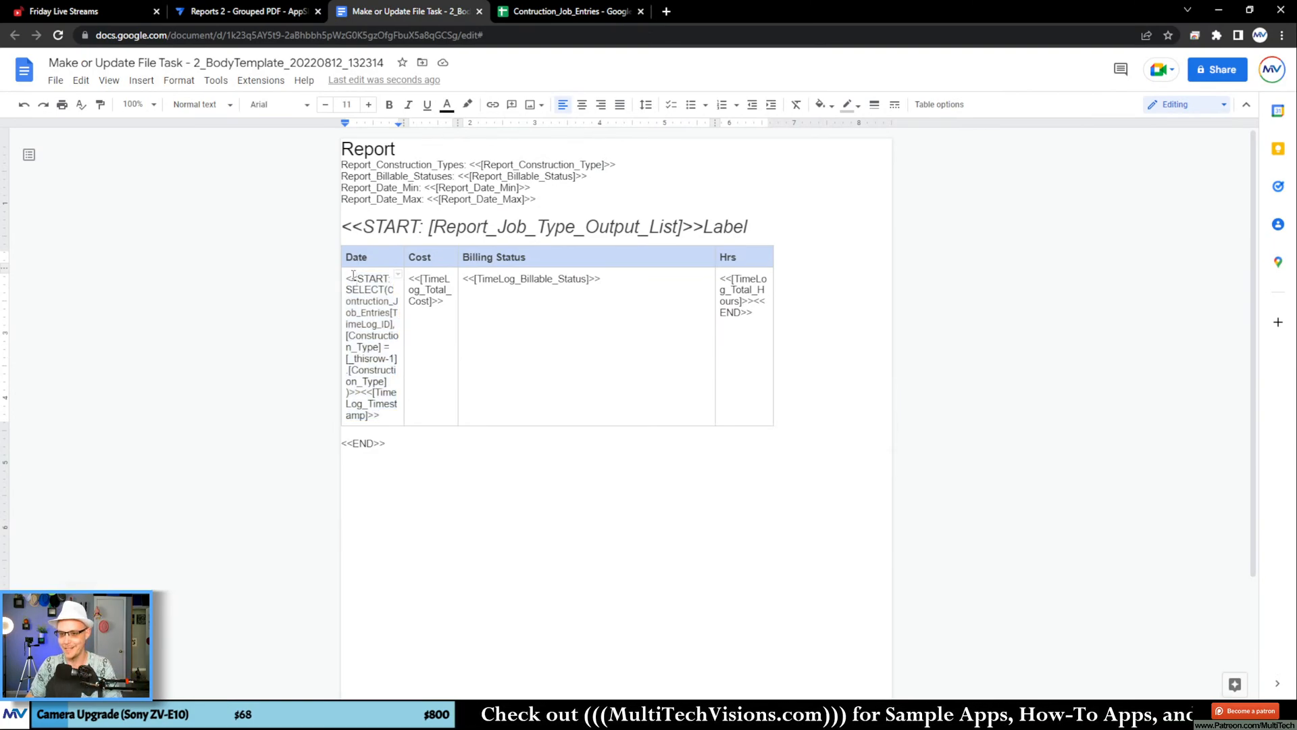
drag(345, 278, 381, 416)
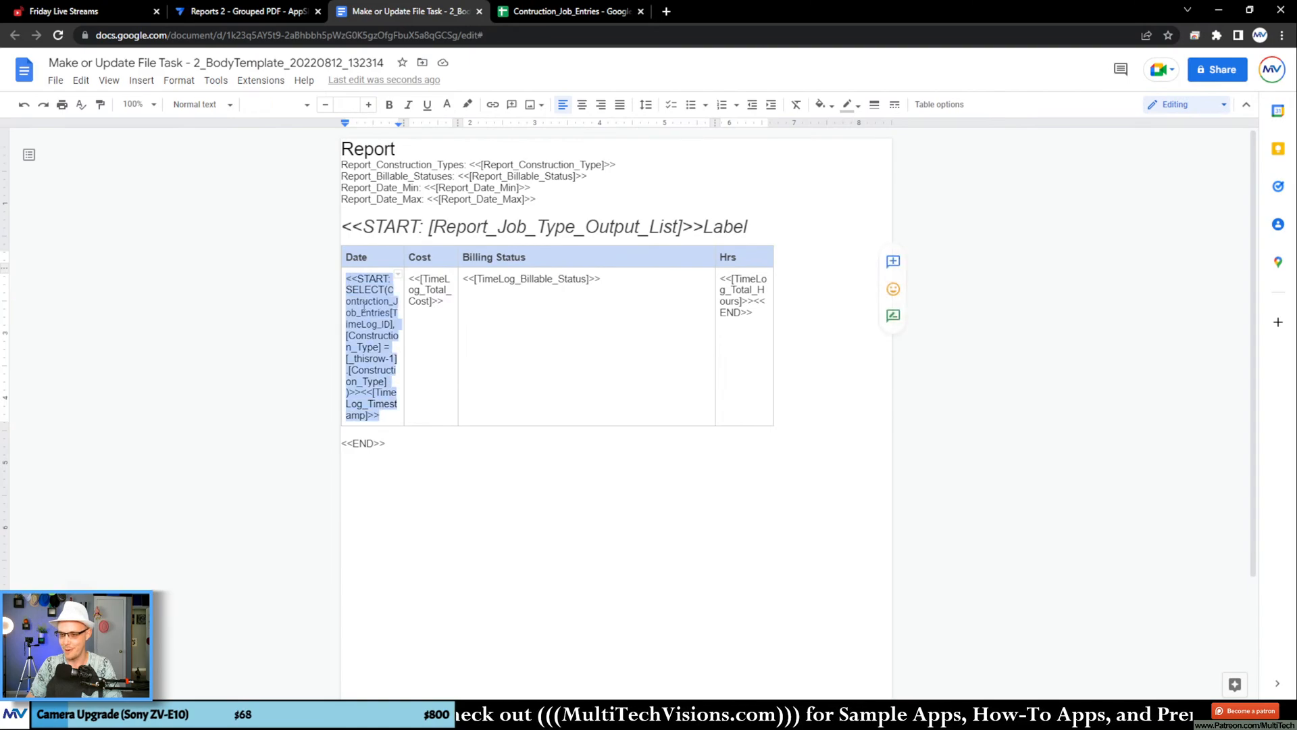
click(369, 347)
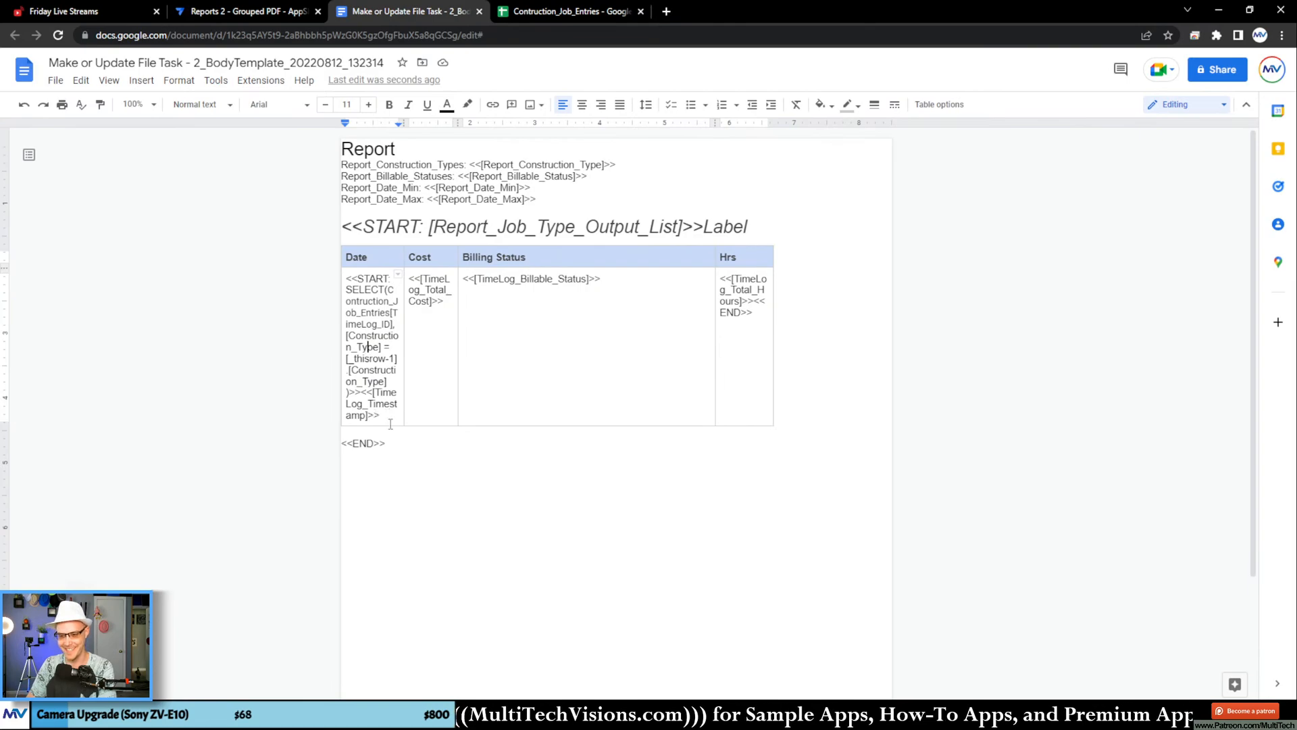
right_click(377, 290)
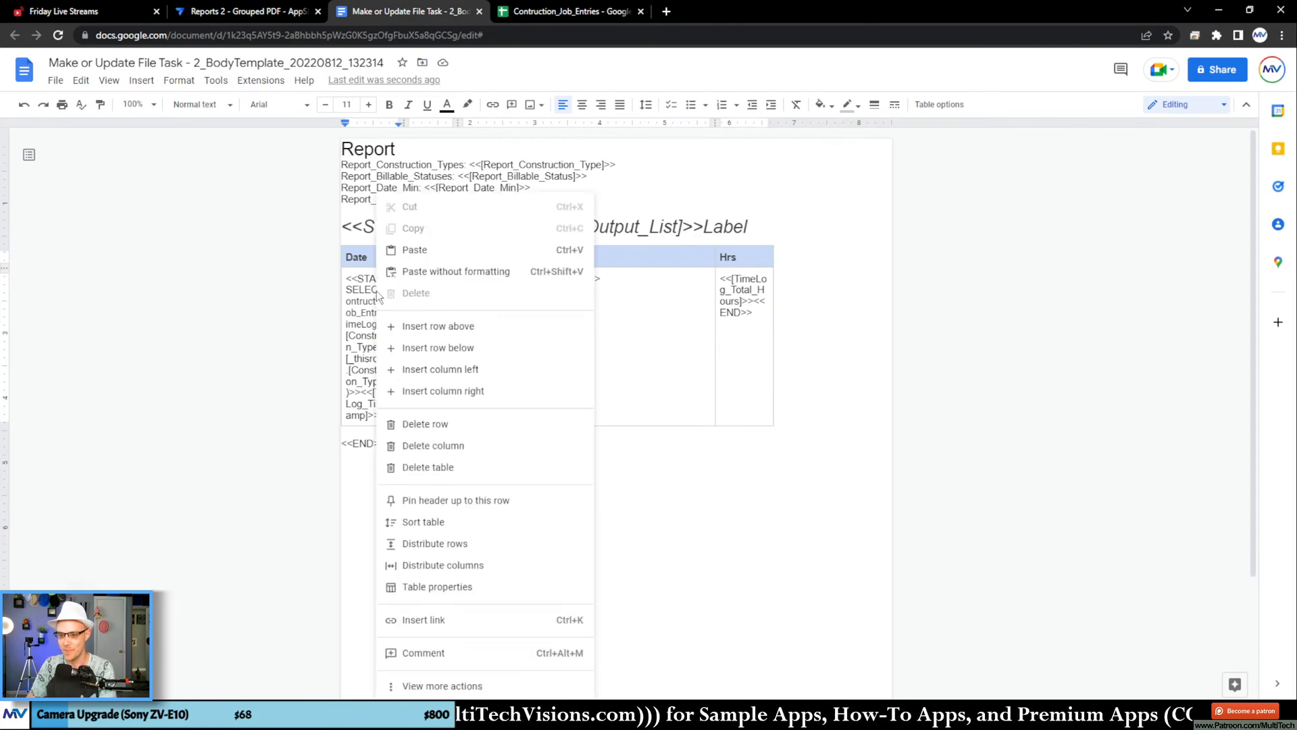
click(490, 468)
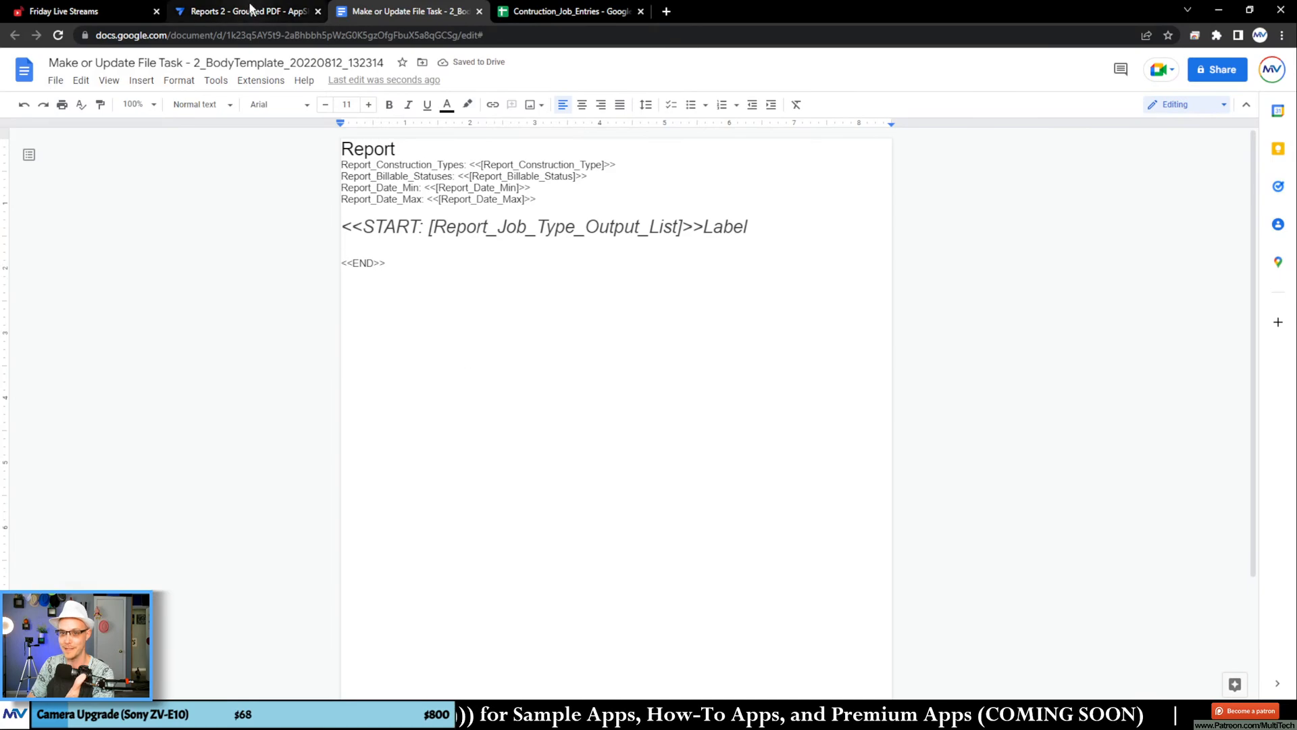
Step: Return to AppSheet, re-apply the task's File Folder Path expression and save the app
click(251, 12)
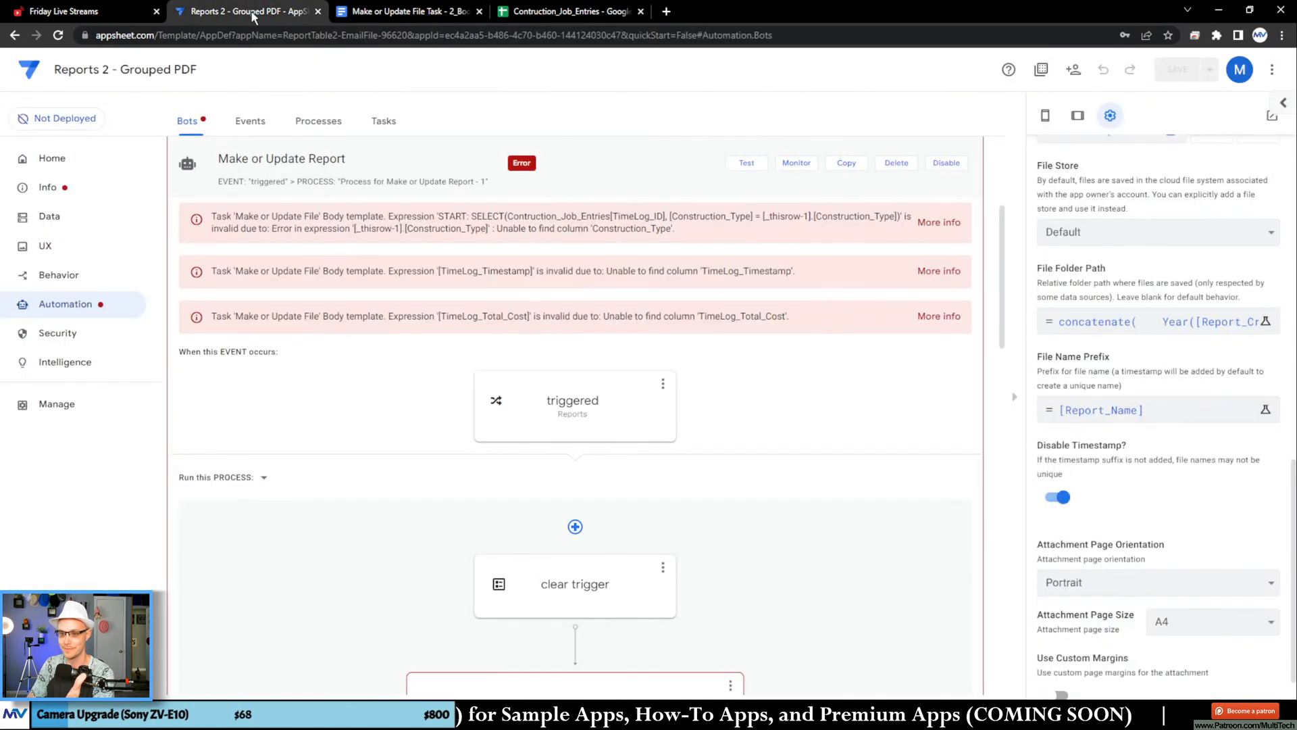
click(1193, 331)
click(936, 656)
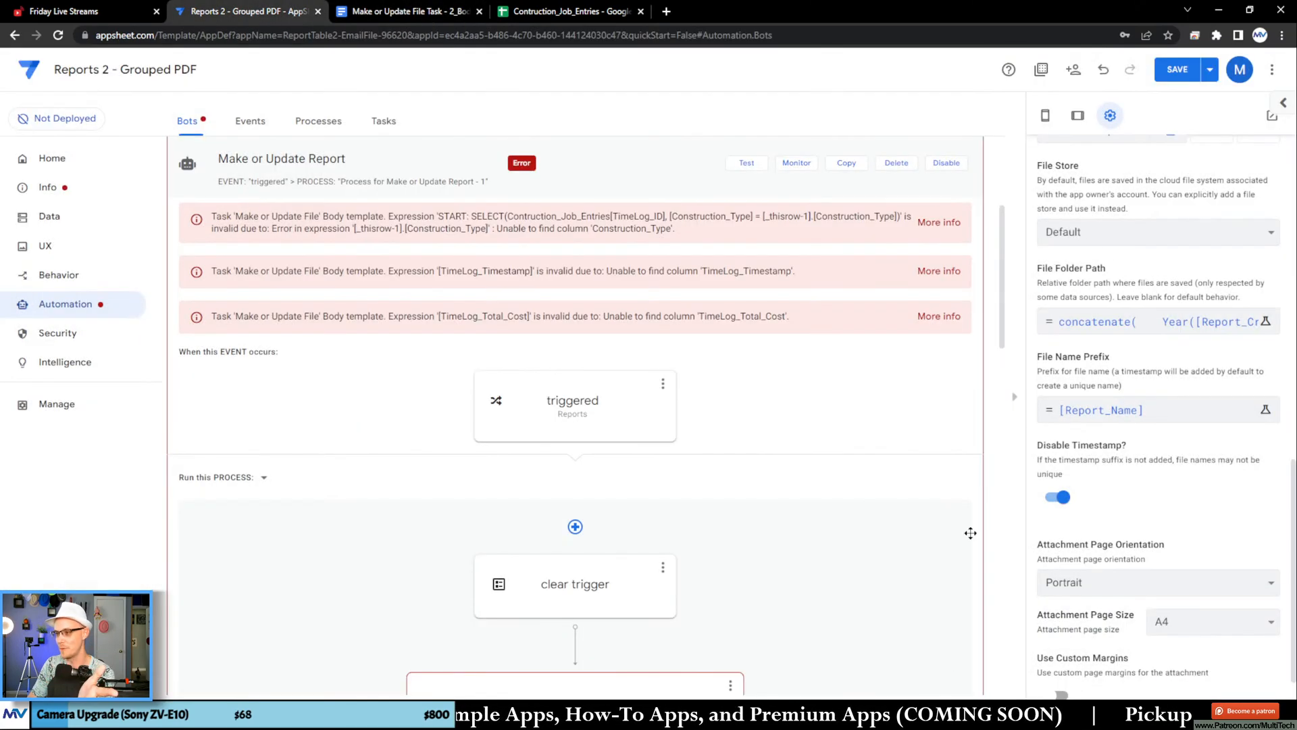
click(1181, 70)
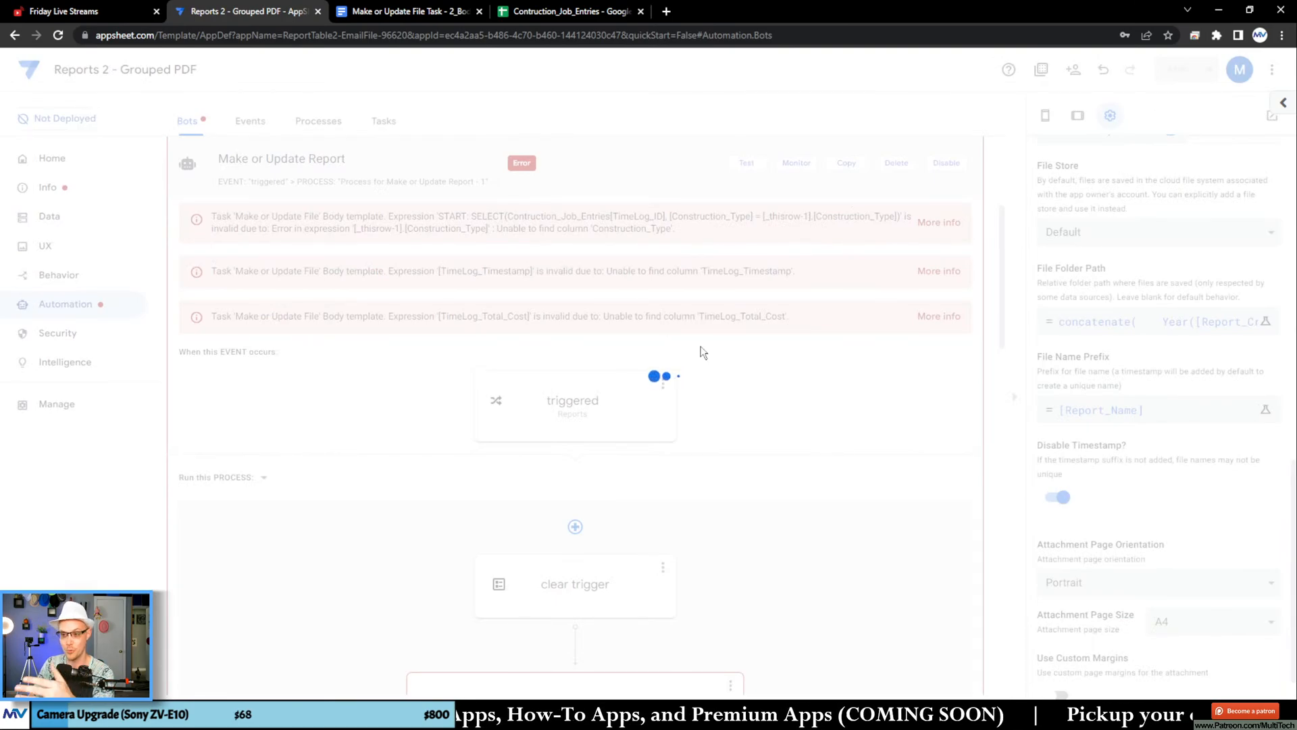
Step: In the Google Docs template, insert a table with four columns and two rows on the blank line above <<END>>
click(416, 15)
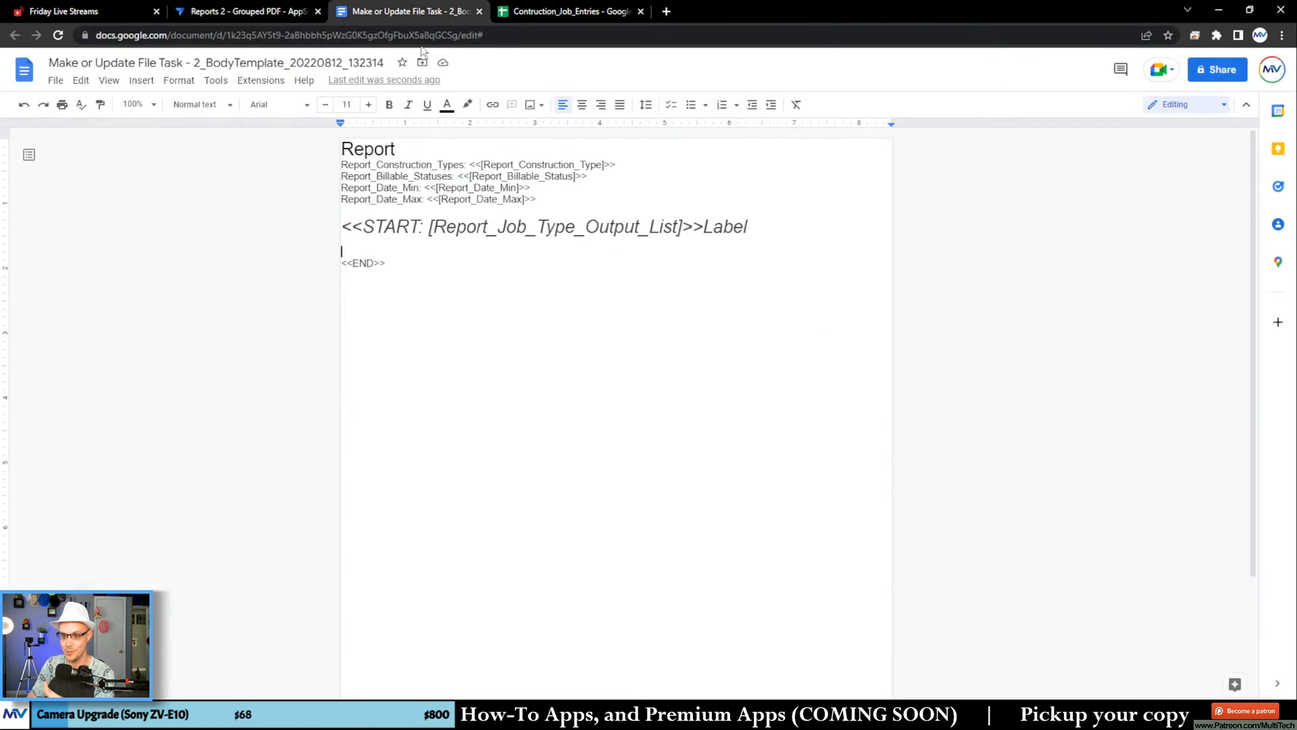
click(373, 245)
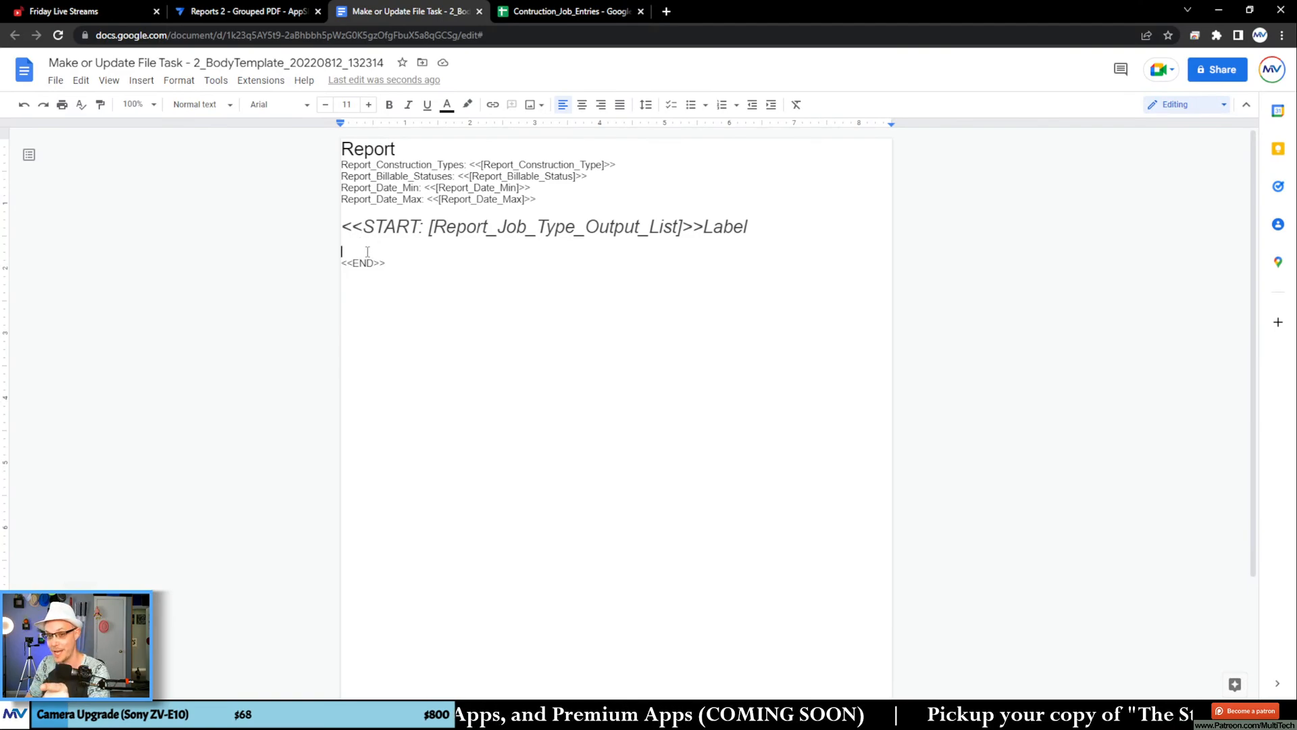
click(216, 80)
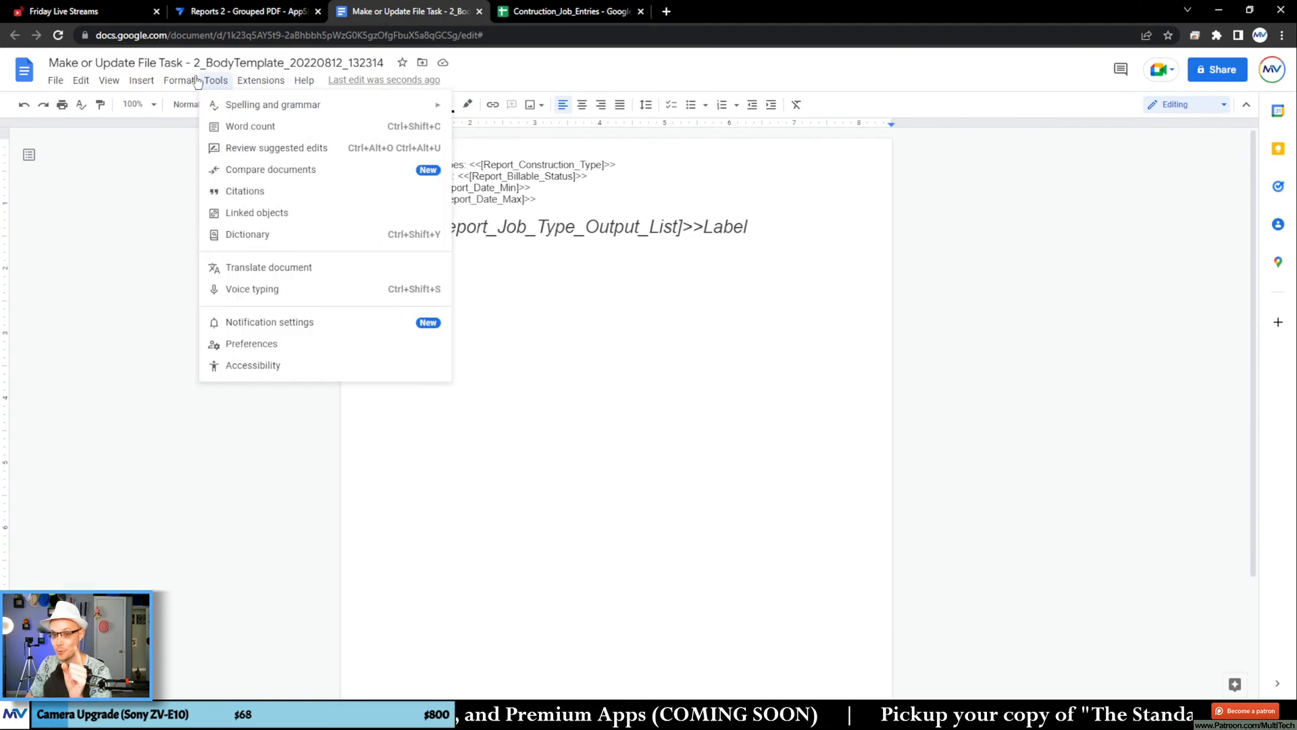
mouse_move(140, 81)
mouse_move(179, 128)
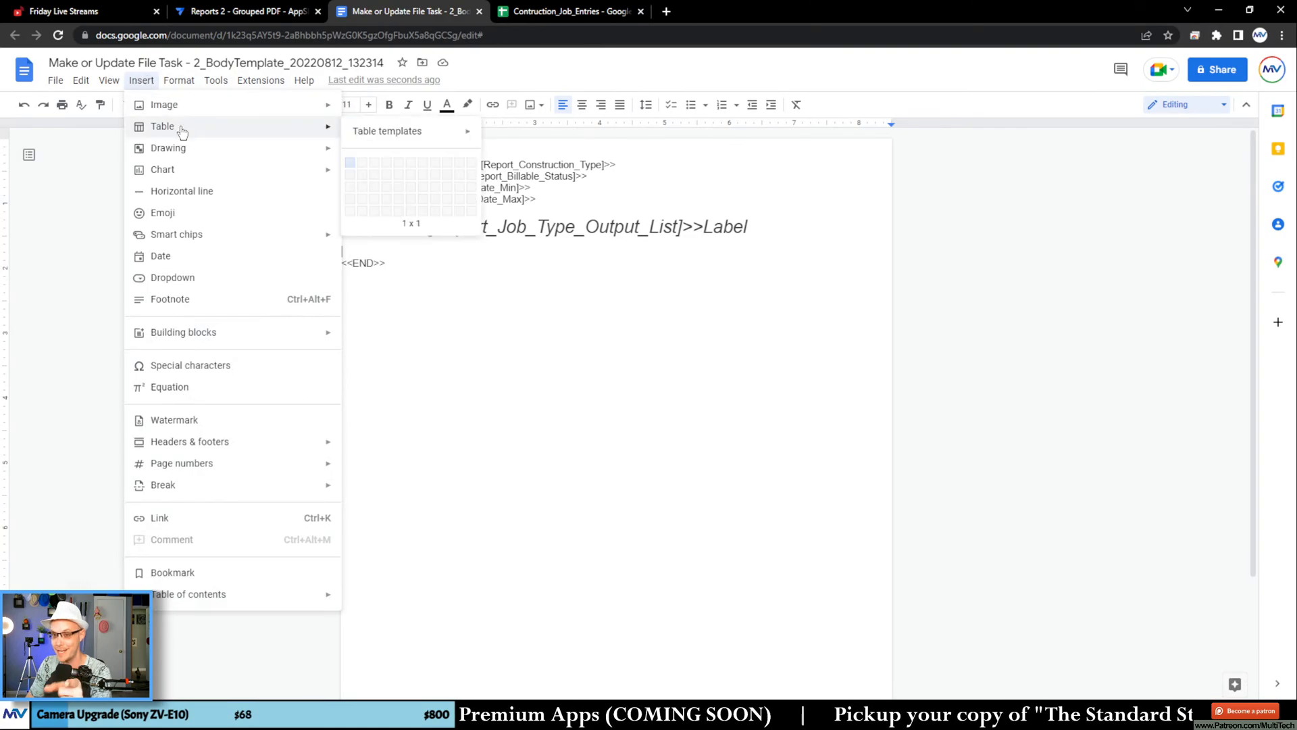
click(387, 177)
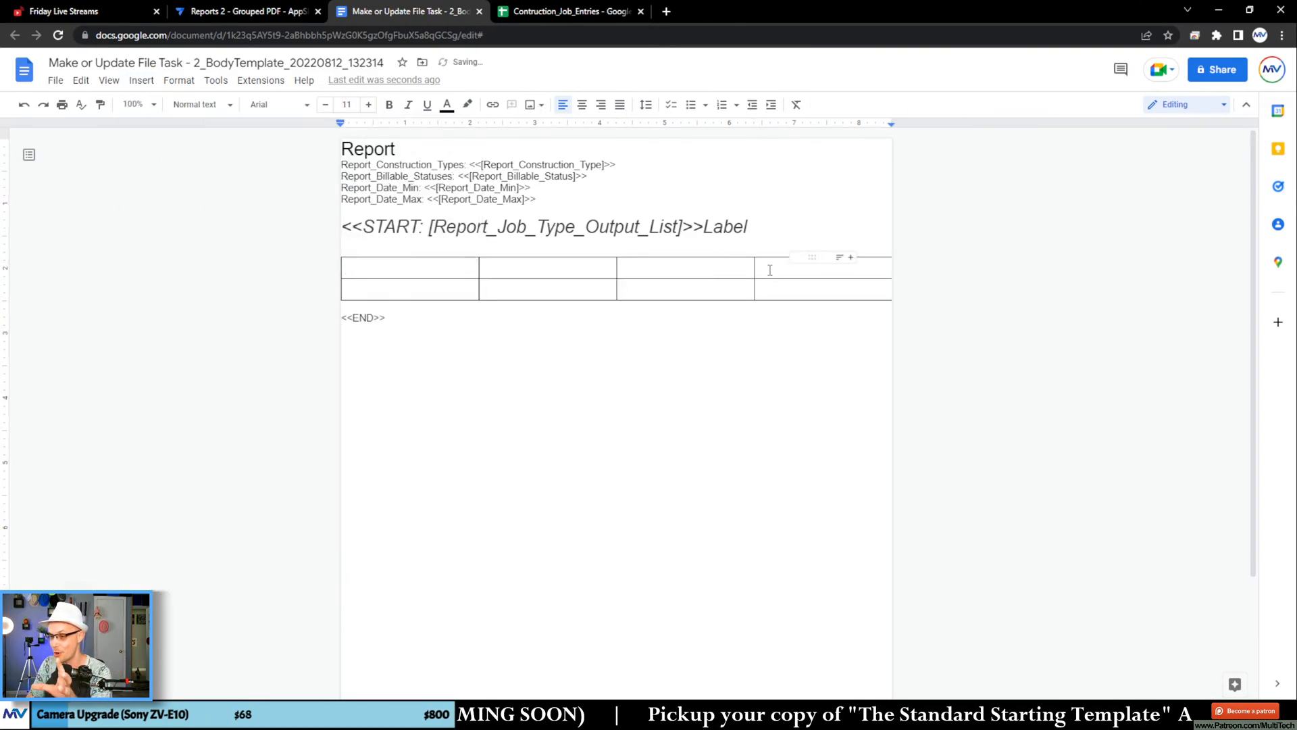
drag(759, 267, 435, 255)
click(444, 366)
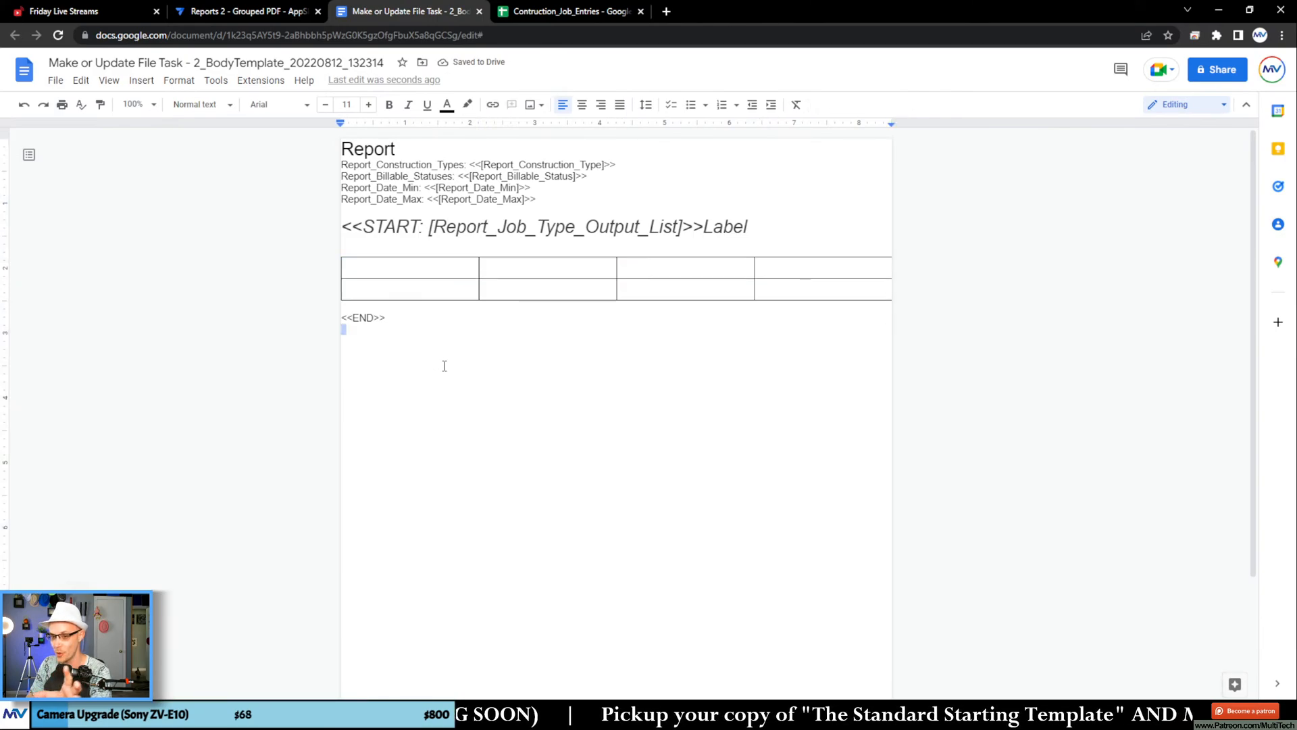
text(TimeLog_ID)
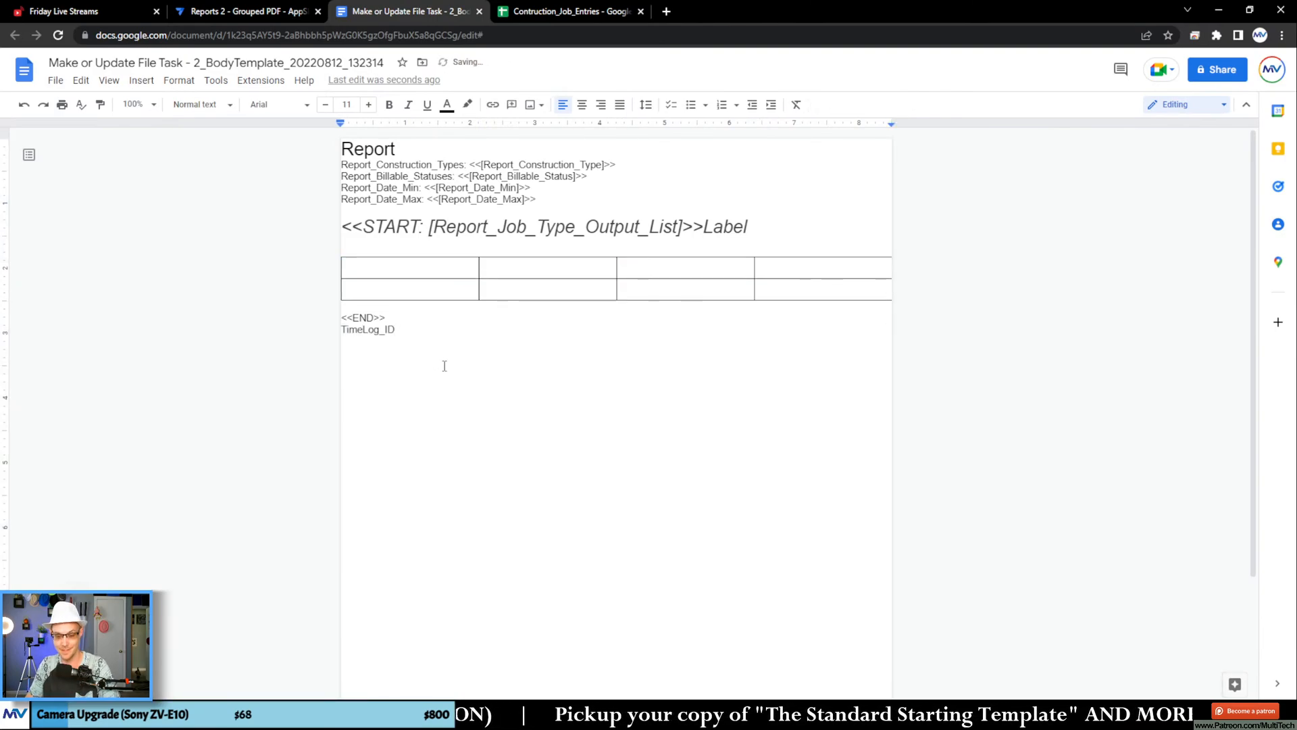
key(ctrl+z)
Step: Fill the new table's header row with medium cornflower blue and set its borders to light gray
drag(434, 266, 795, 271)
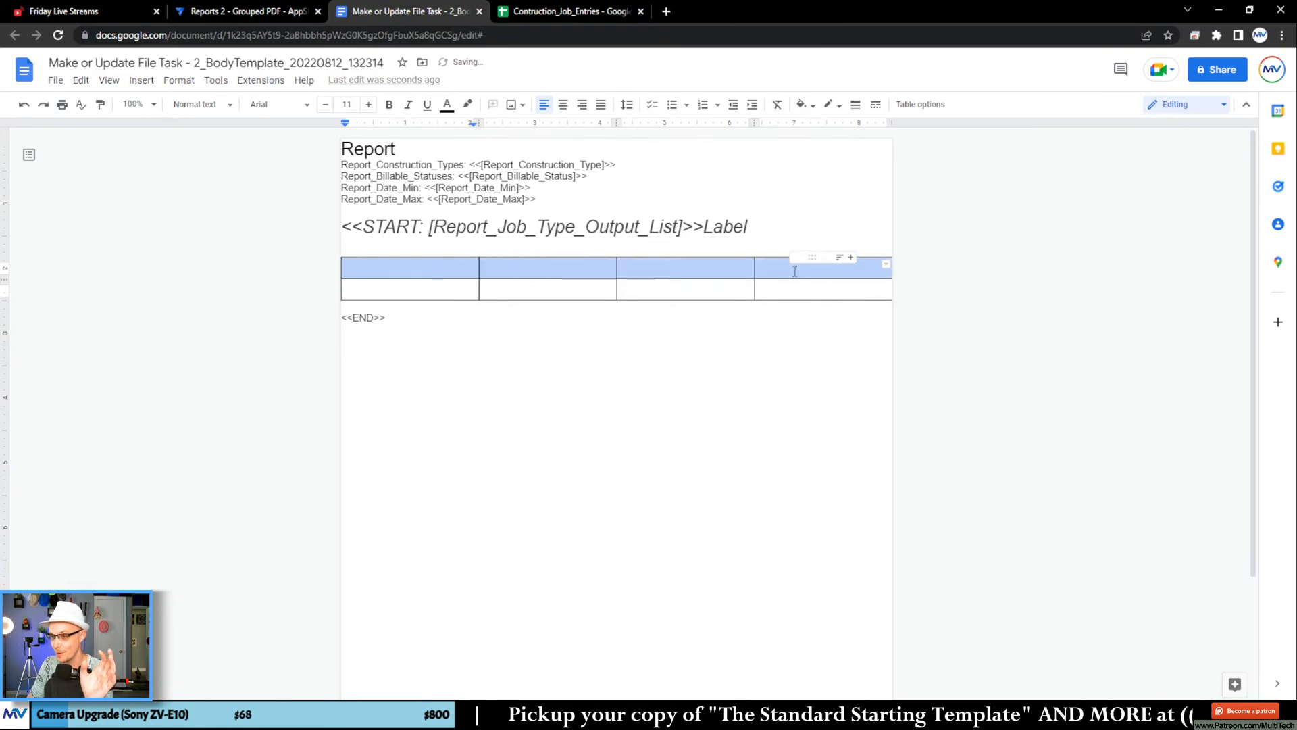
click(804, 106)
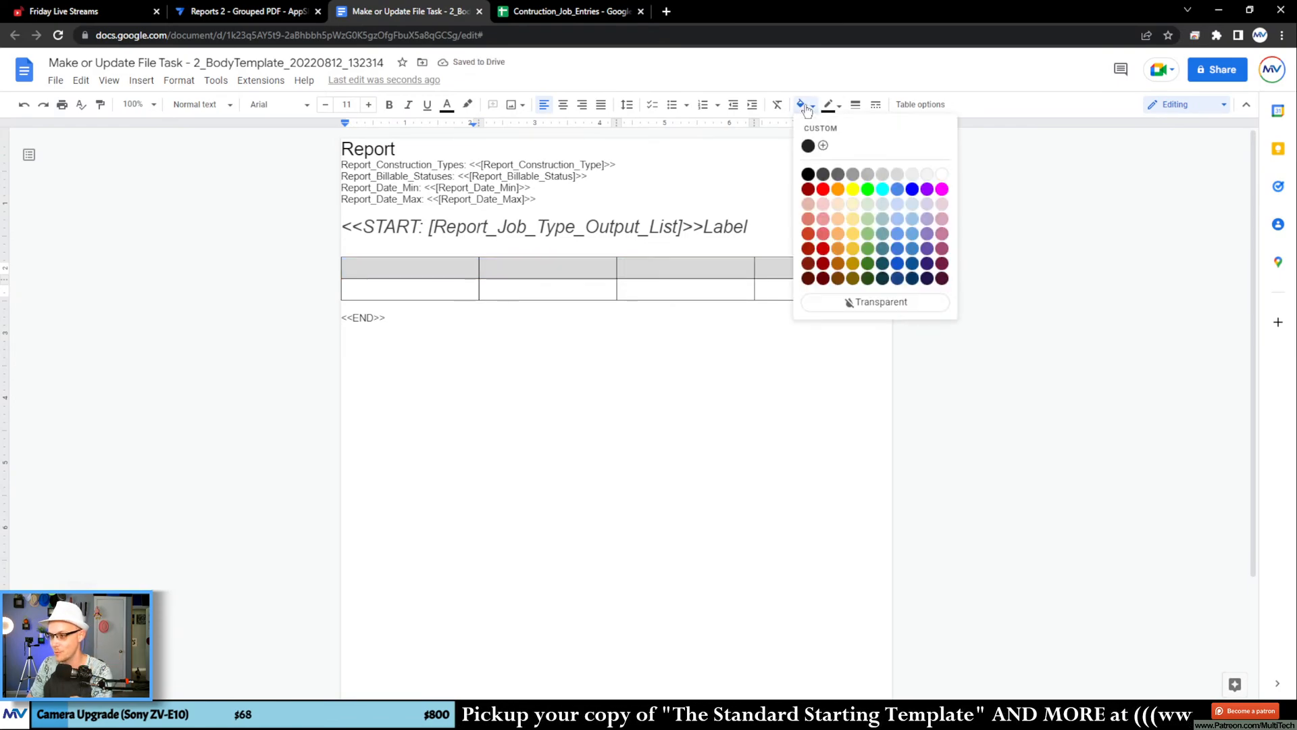
click(897, 234)
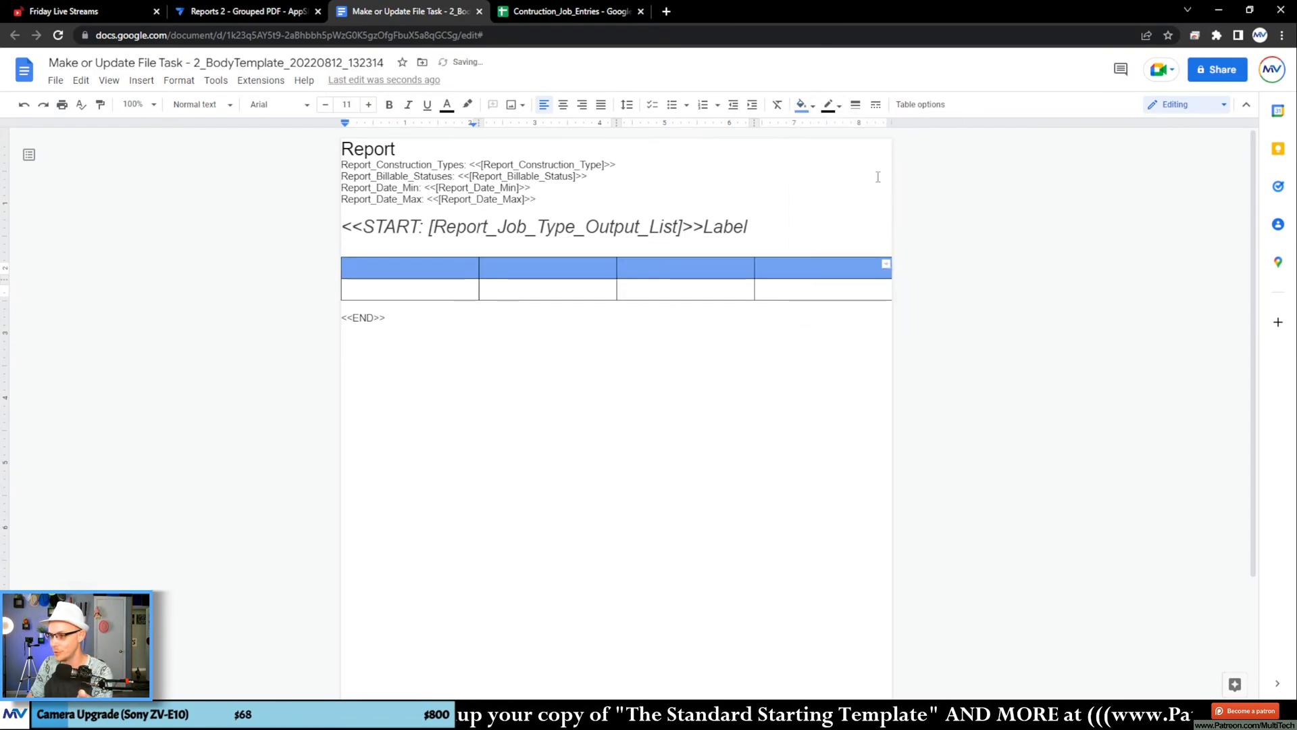
click(830, 104)
click(901, 177)
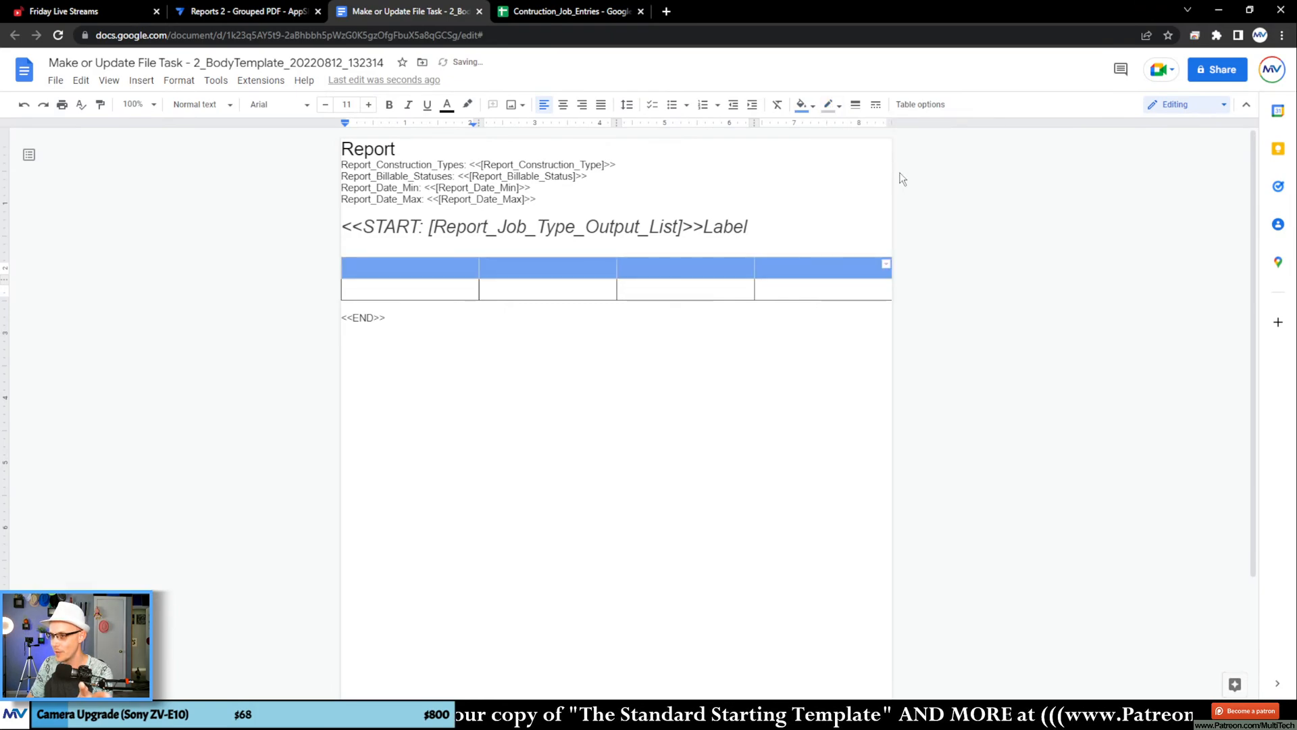
Step: Set the borders of the table's second row to light gray
drag(758, 287, 413, 290)
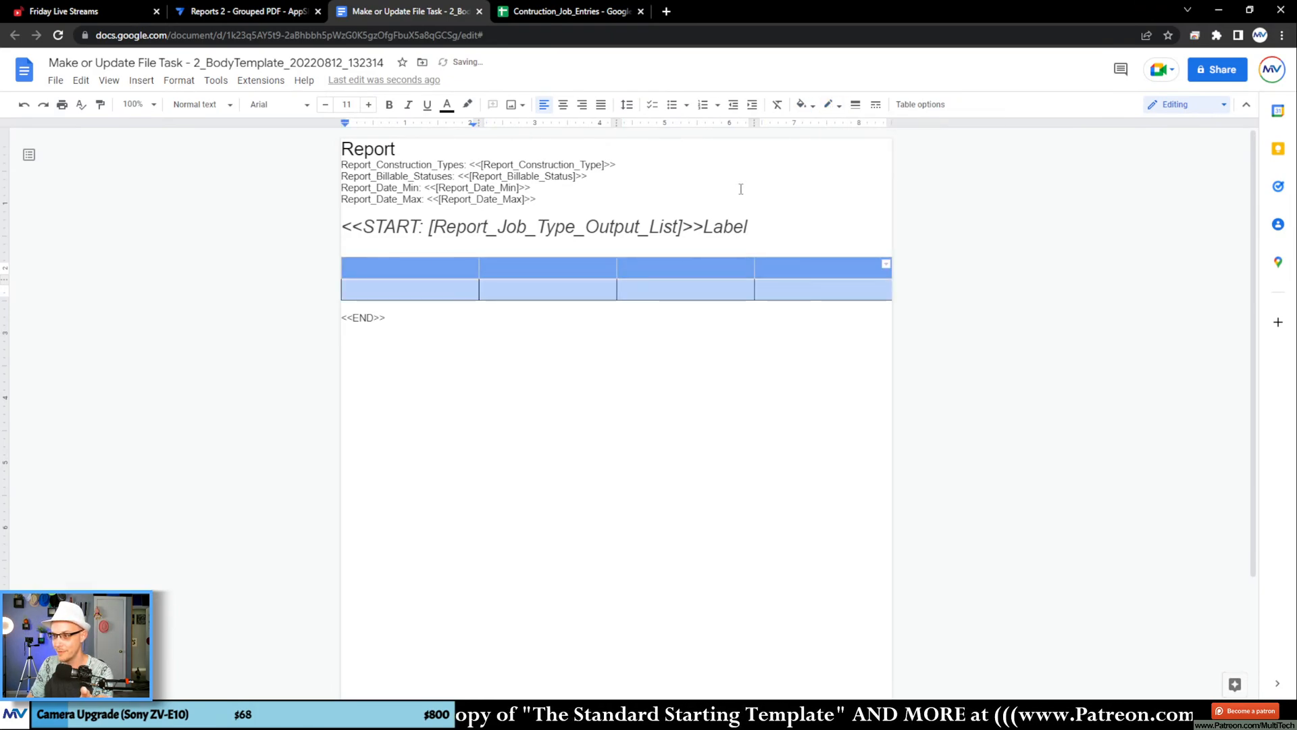
click(828, 105)
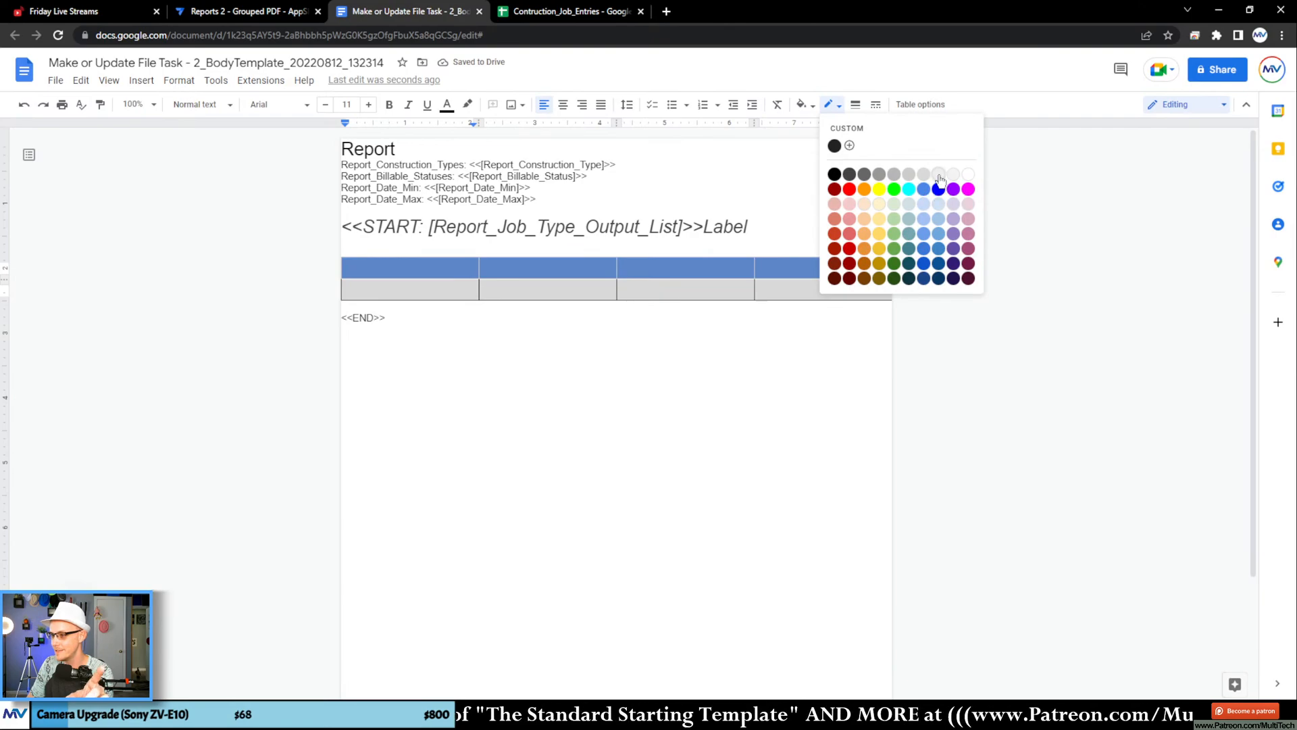
click(939, 176)
Step: Change the header row's fill to pale cornflower blue and enter Date as the first column heading
click(780, 295)
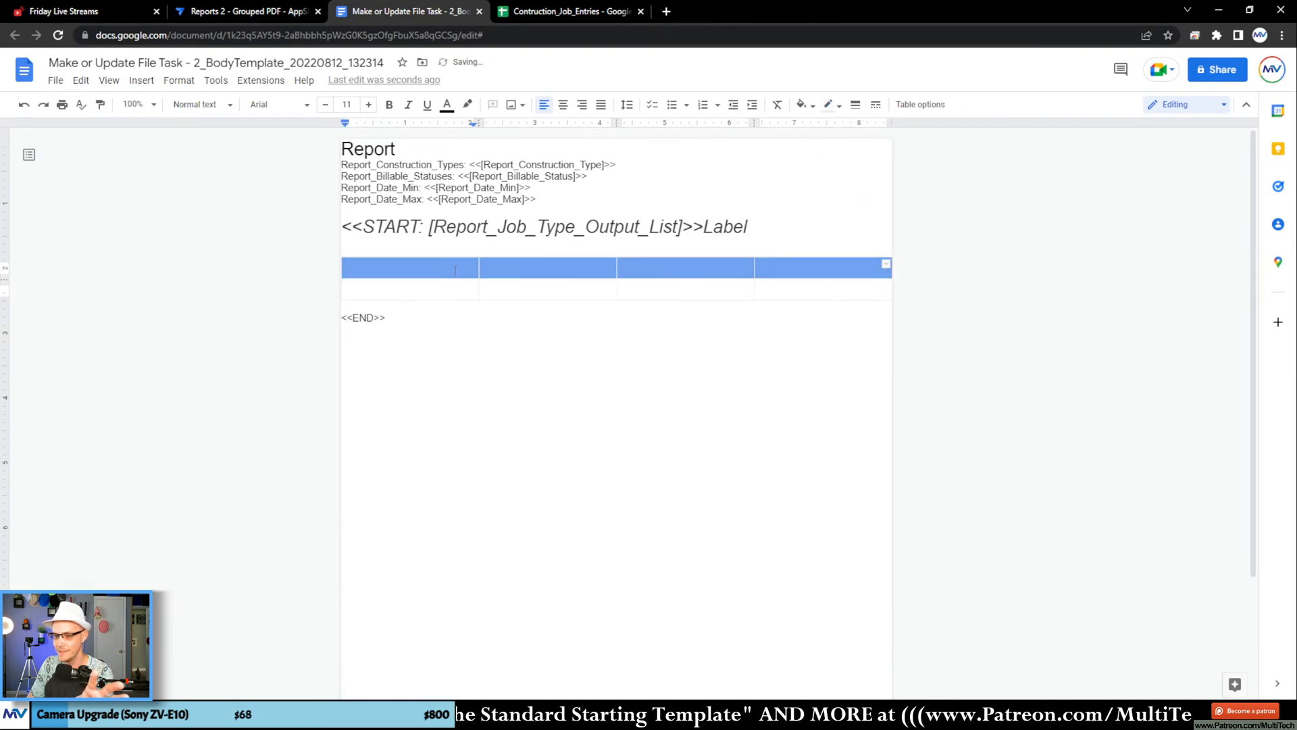
click(801, 104)
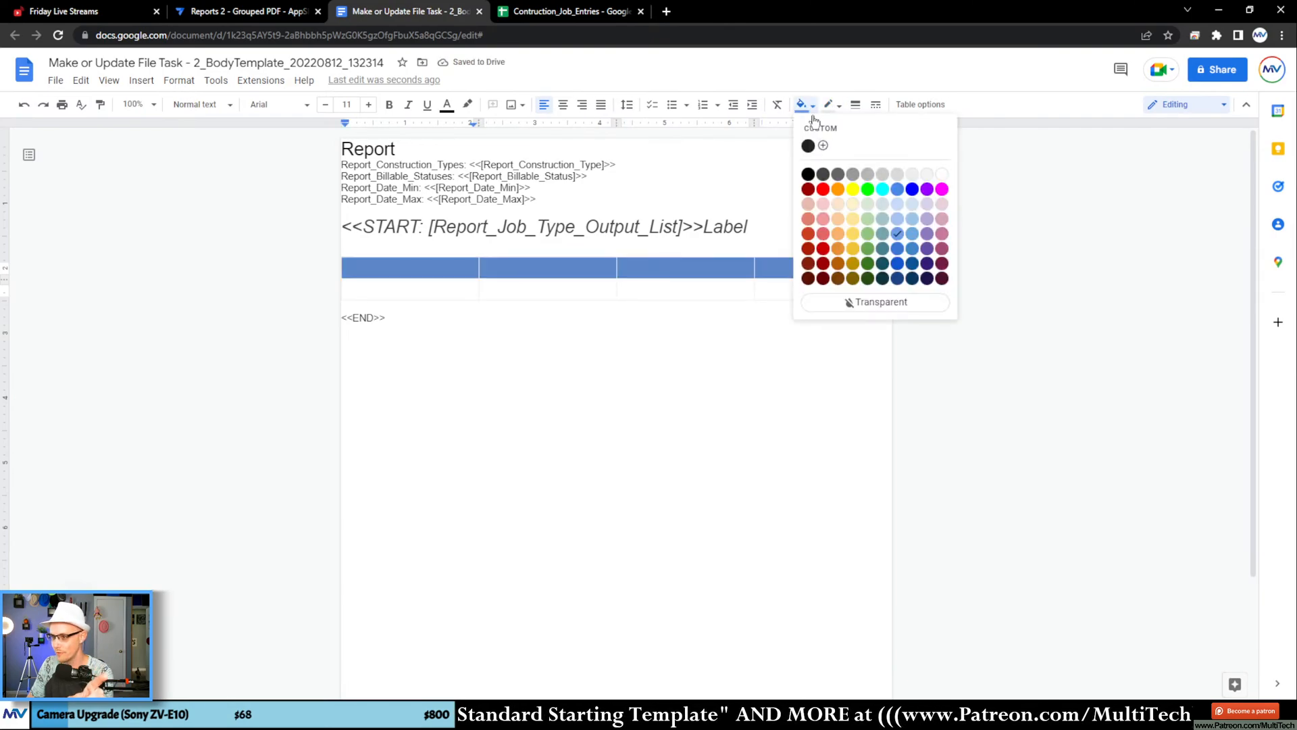
click(897, 204)
click(448, 270)
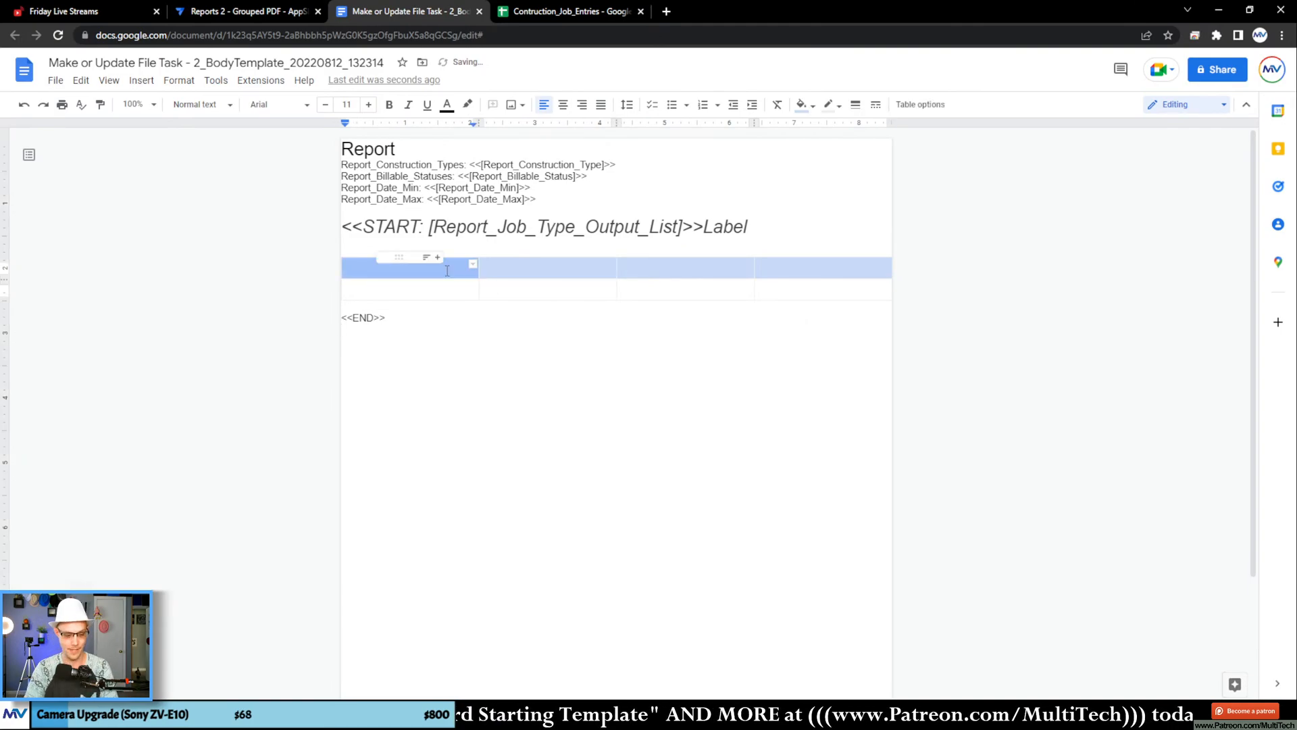
text(Date)
key(Tab)
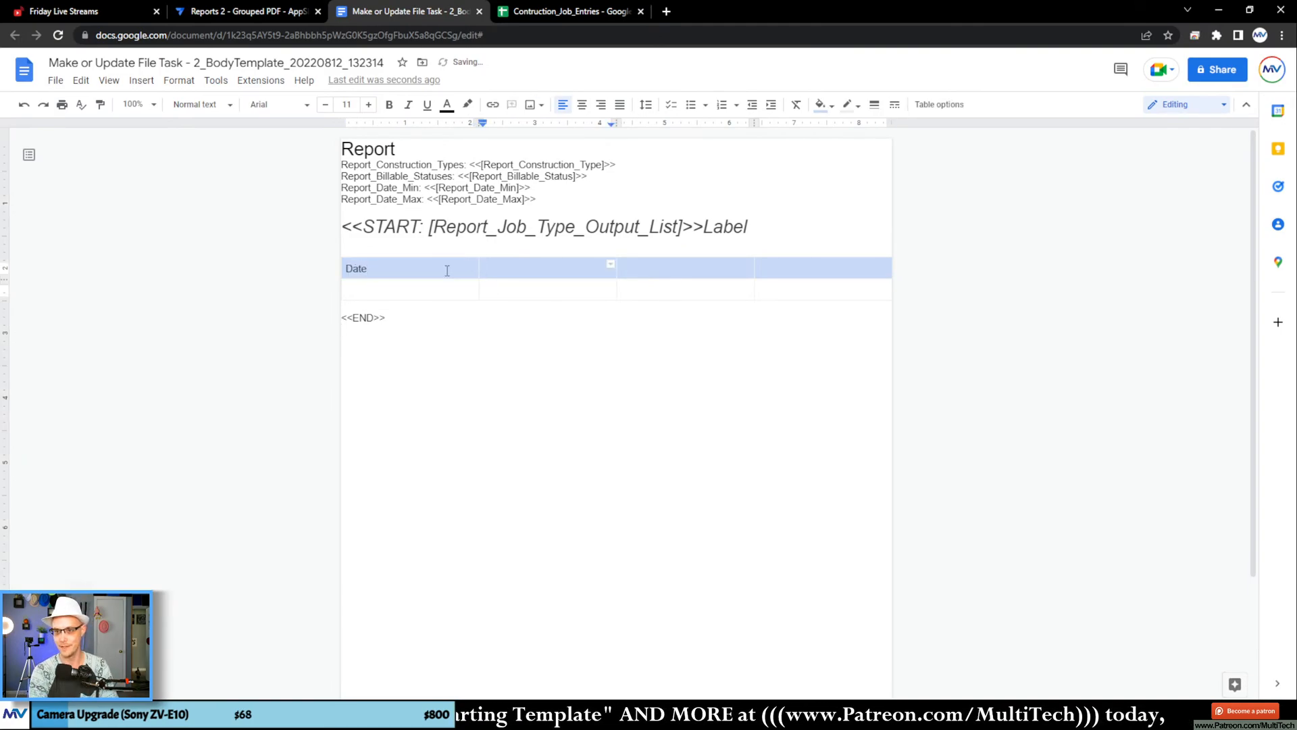
Step: Review the timestamp, total hours and billable status columns of the Contruction_Job_Entries sheet in Google Sheets
click(533, 13)
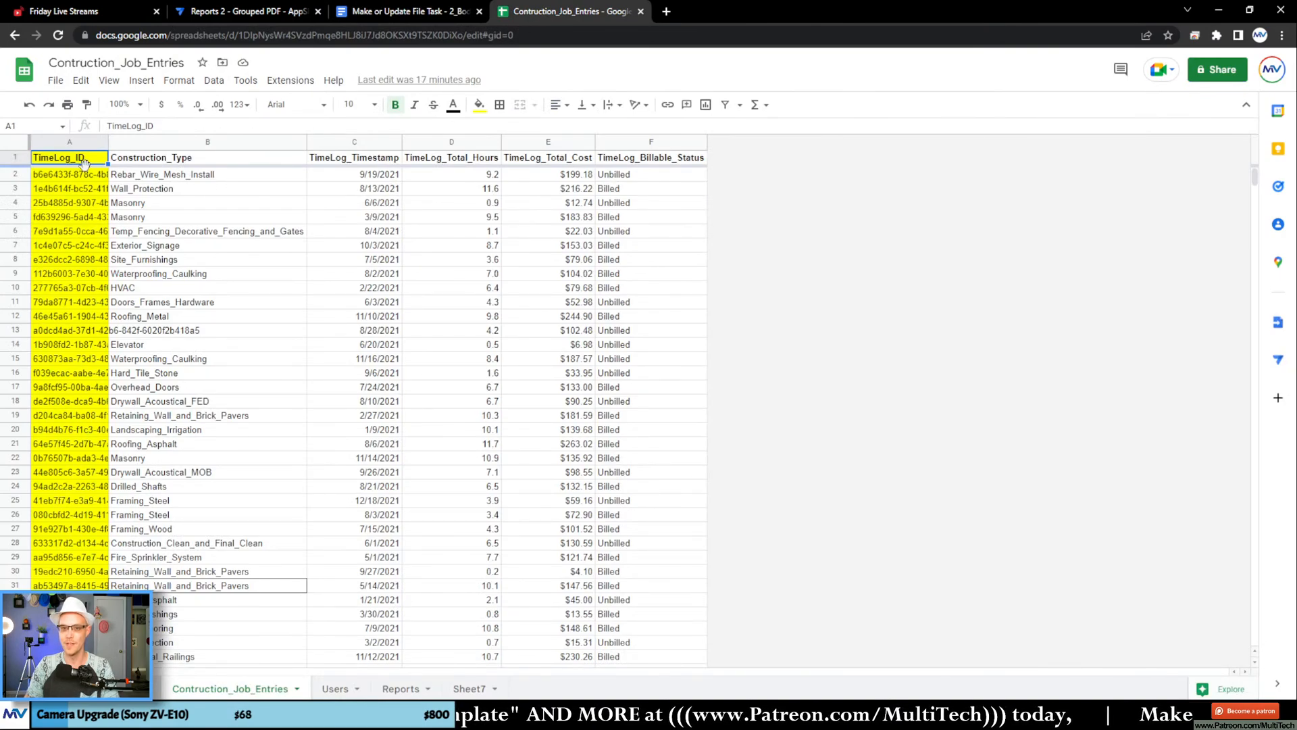
click(210, 177)
click(389, 177)
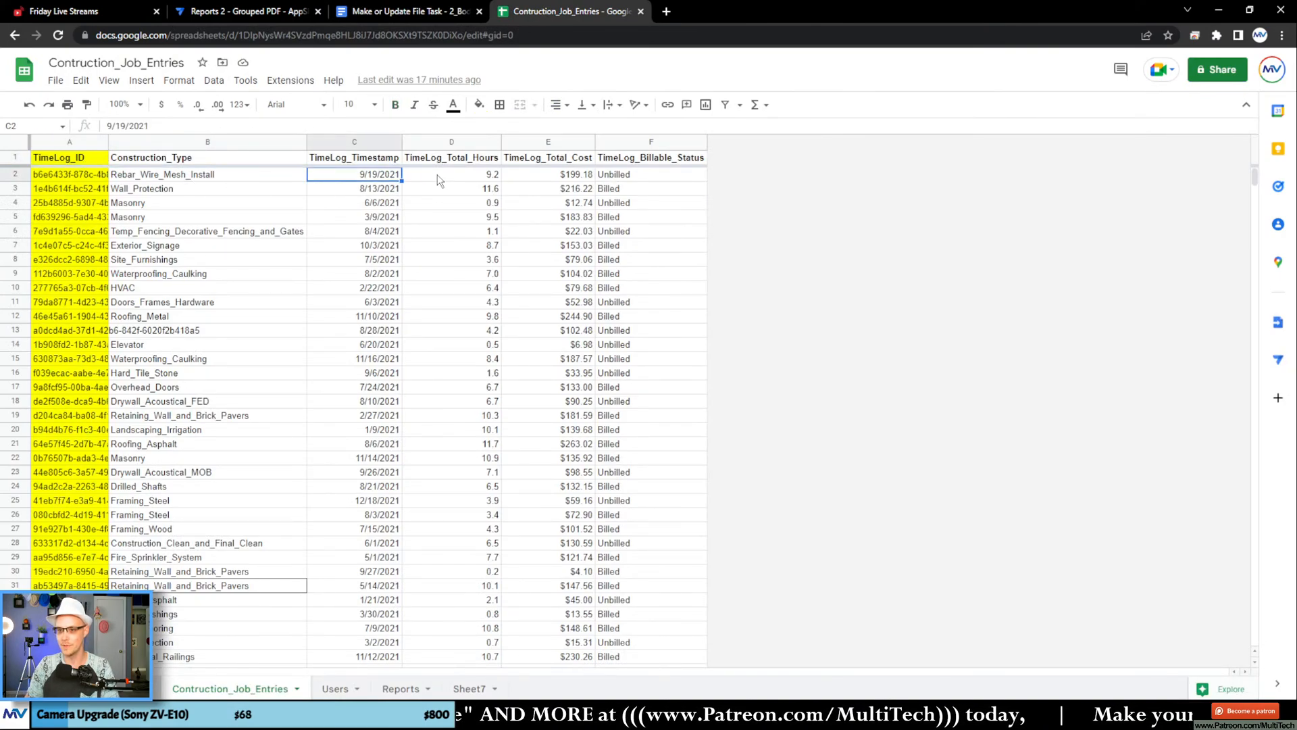
click(446, 176)
click(635, 189)
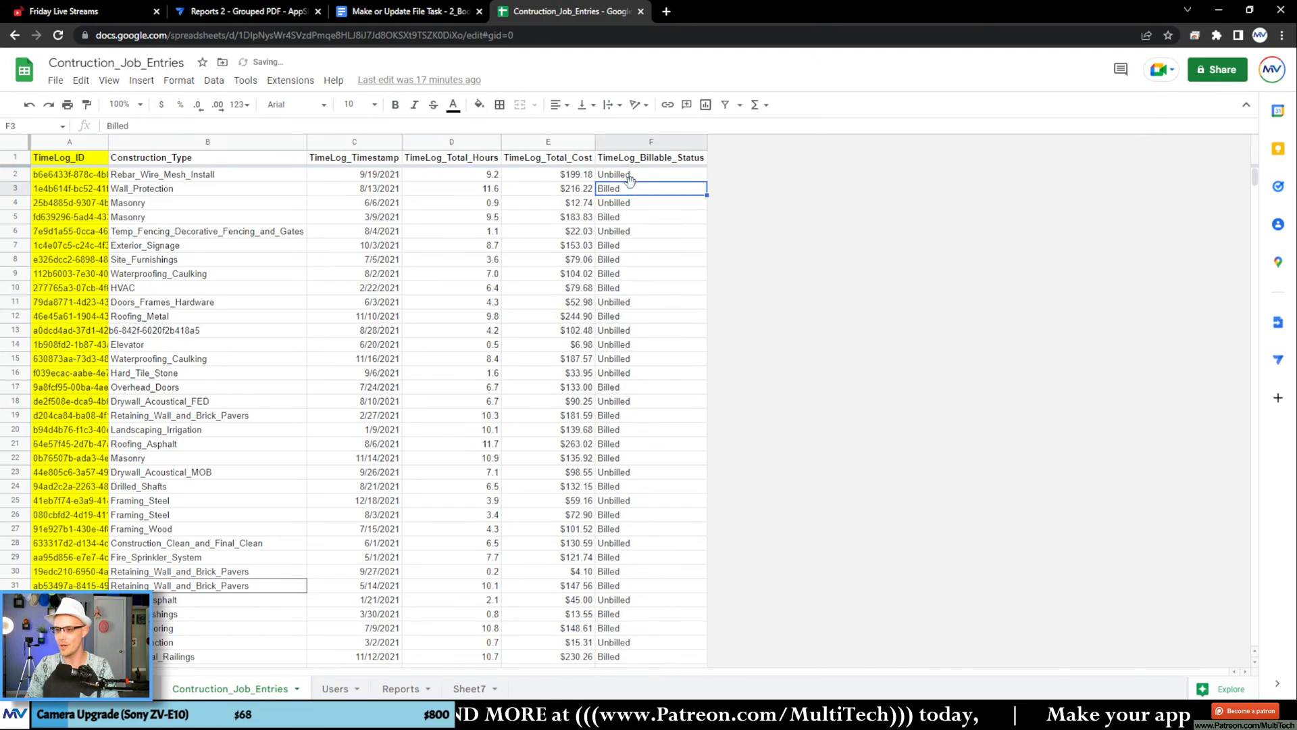
Step: Return to the template document in Google Docs and enter the remaining column headings Billed, Total Cost and Total Hrs
click(405, 14)
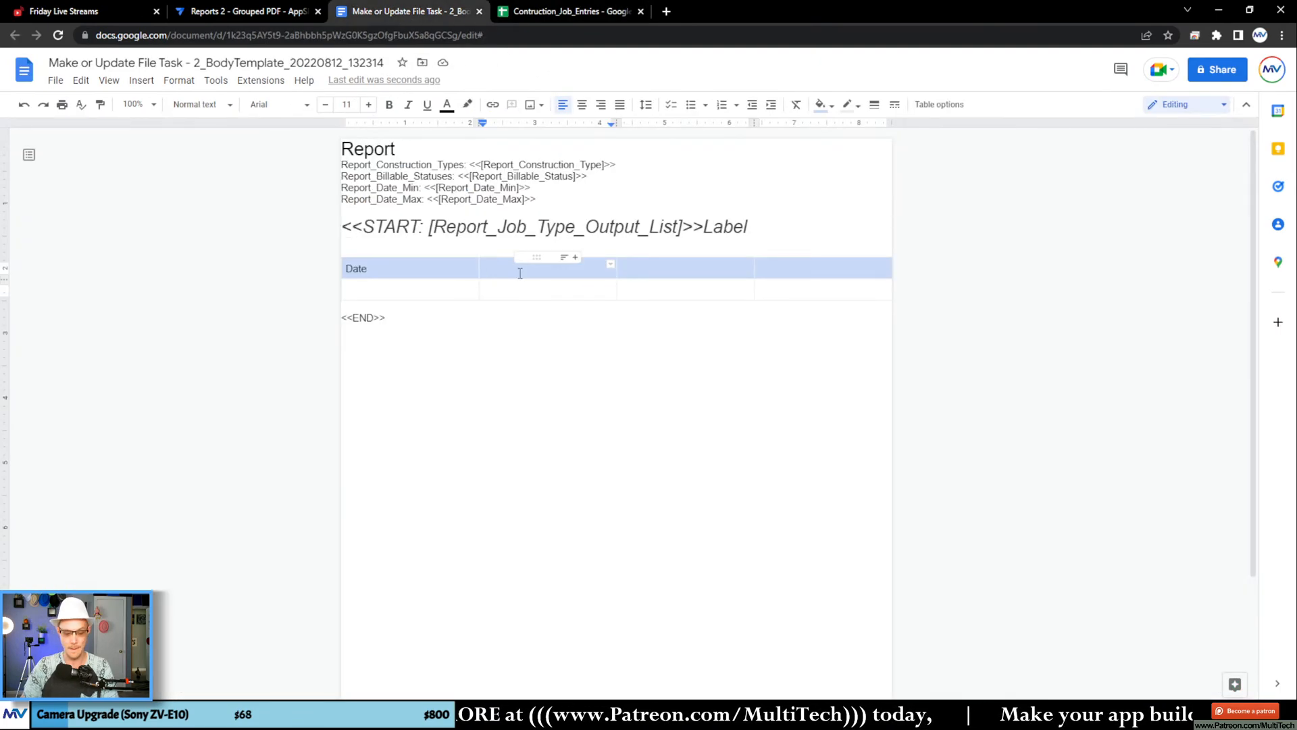
text(Billed)
key(Tab)
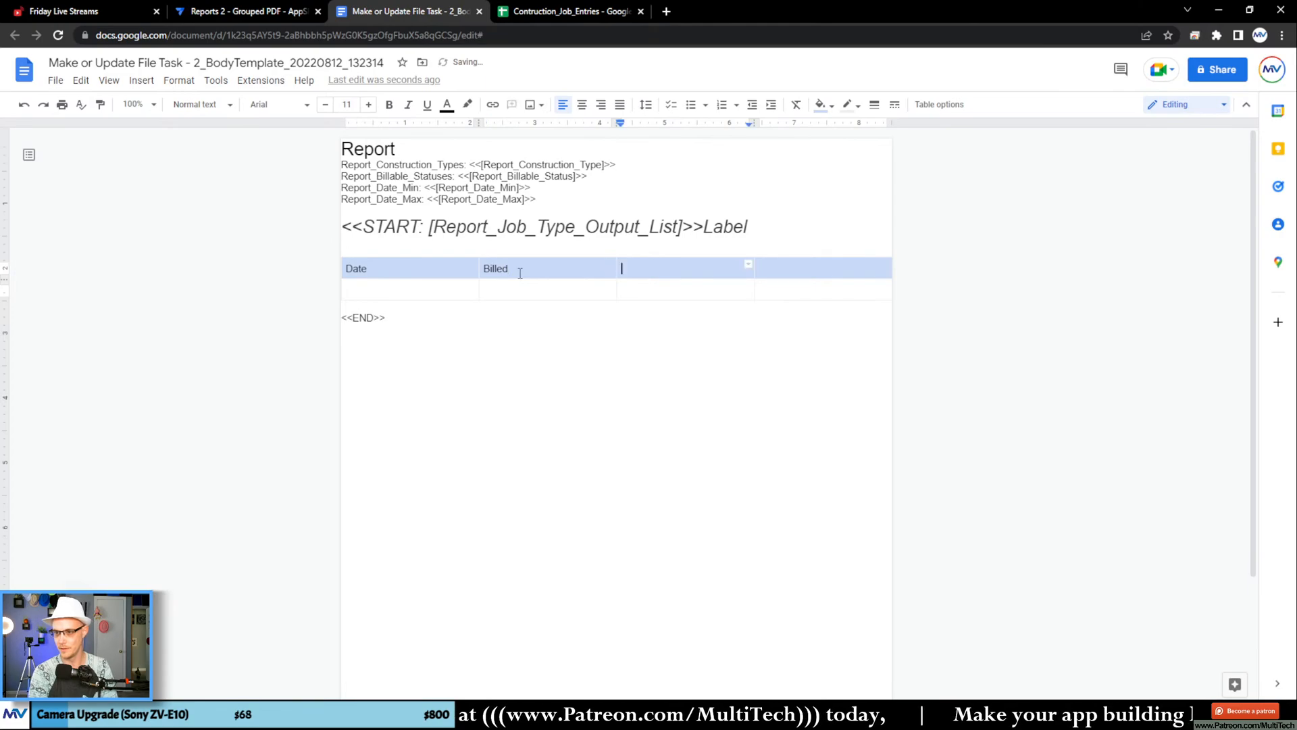
text(Total Cost)
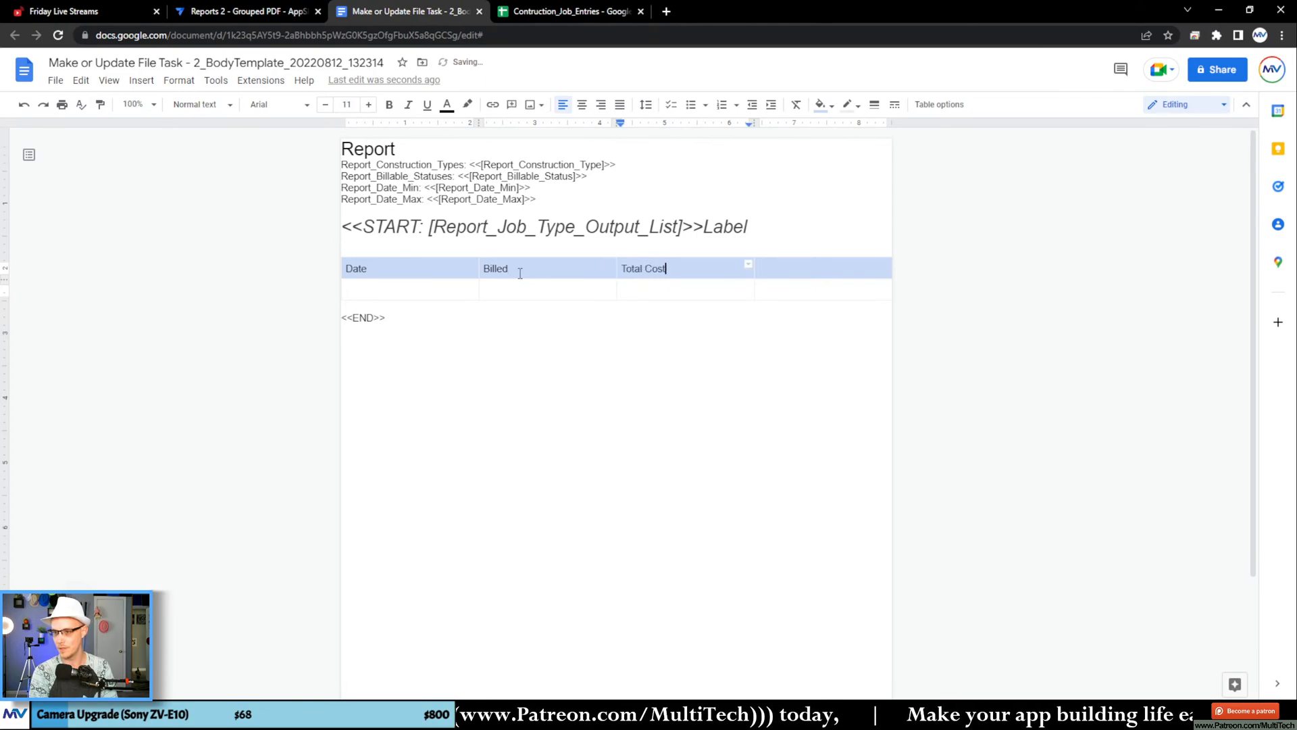
key(Tab)
text(Total Hrs)
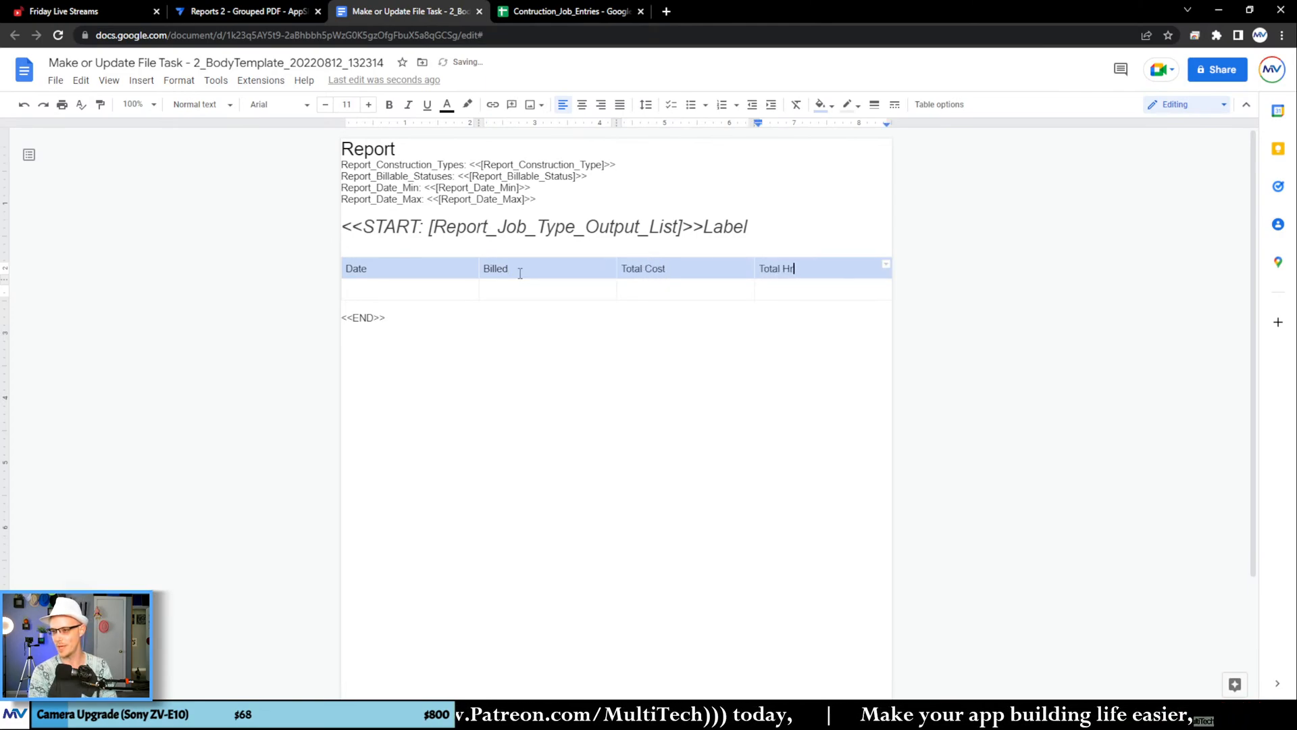
key(Tab)
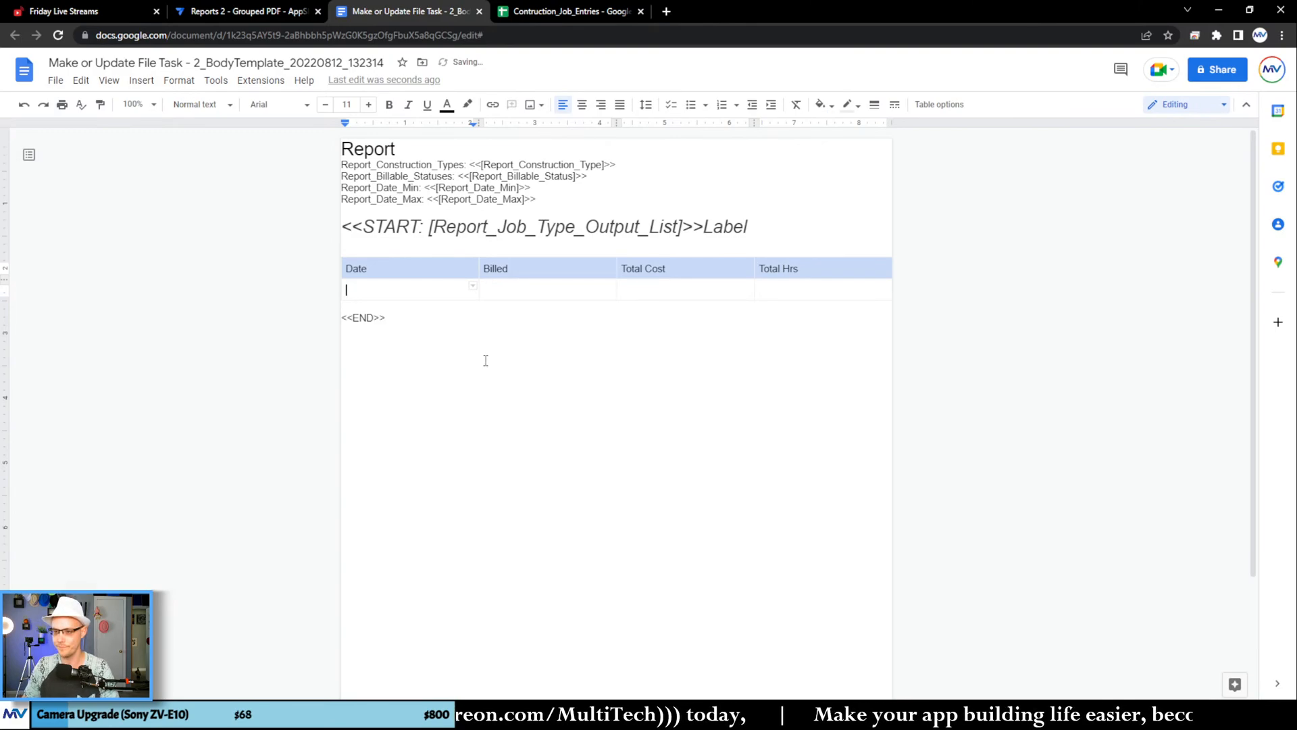
Step: Make the four column headings in the table's header row bold
key(shift+Tab)
drag(744, 268, 404, 269)
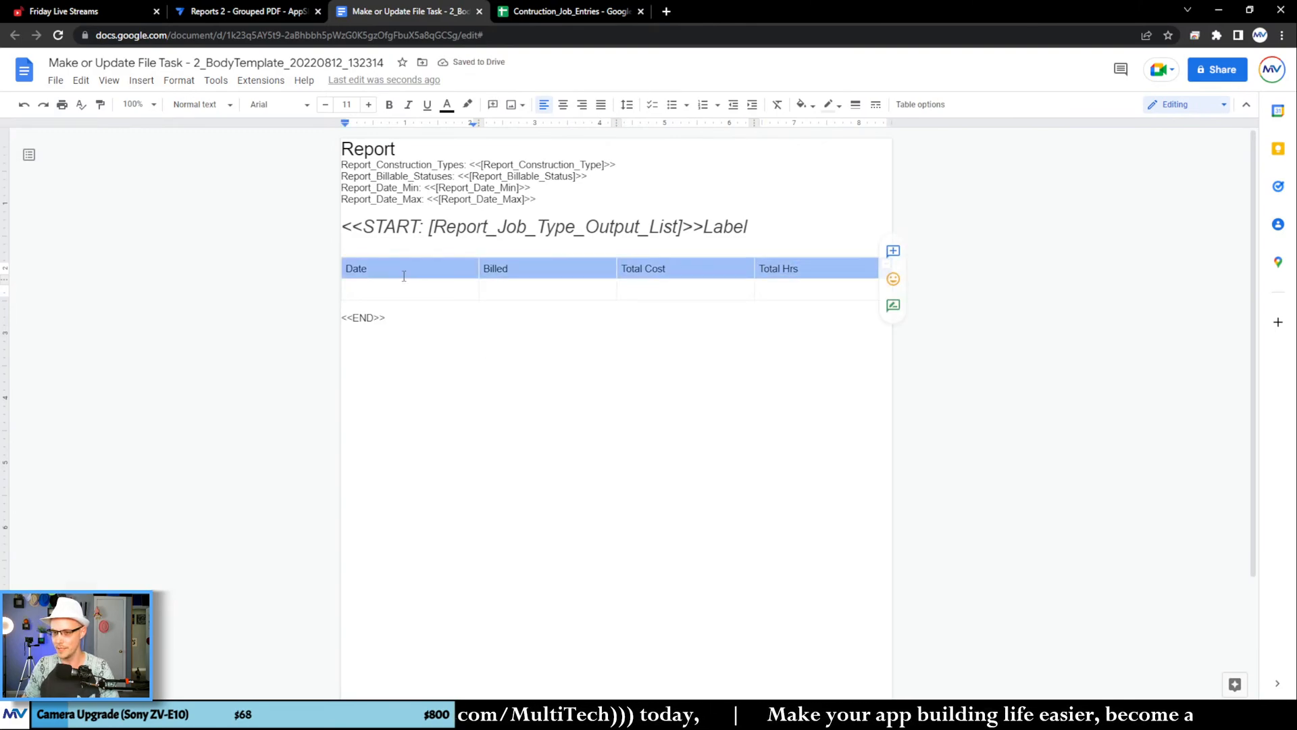
click(390, 105)
Step: Begin a nested <<START: tag on a new line below the table, trying an intersect( expression and removing it
click(377, 292)
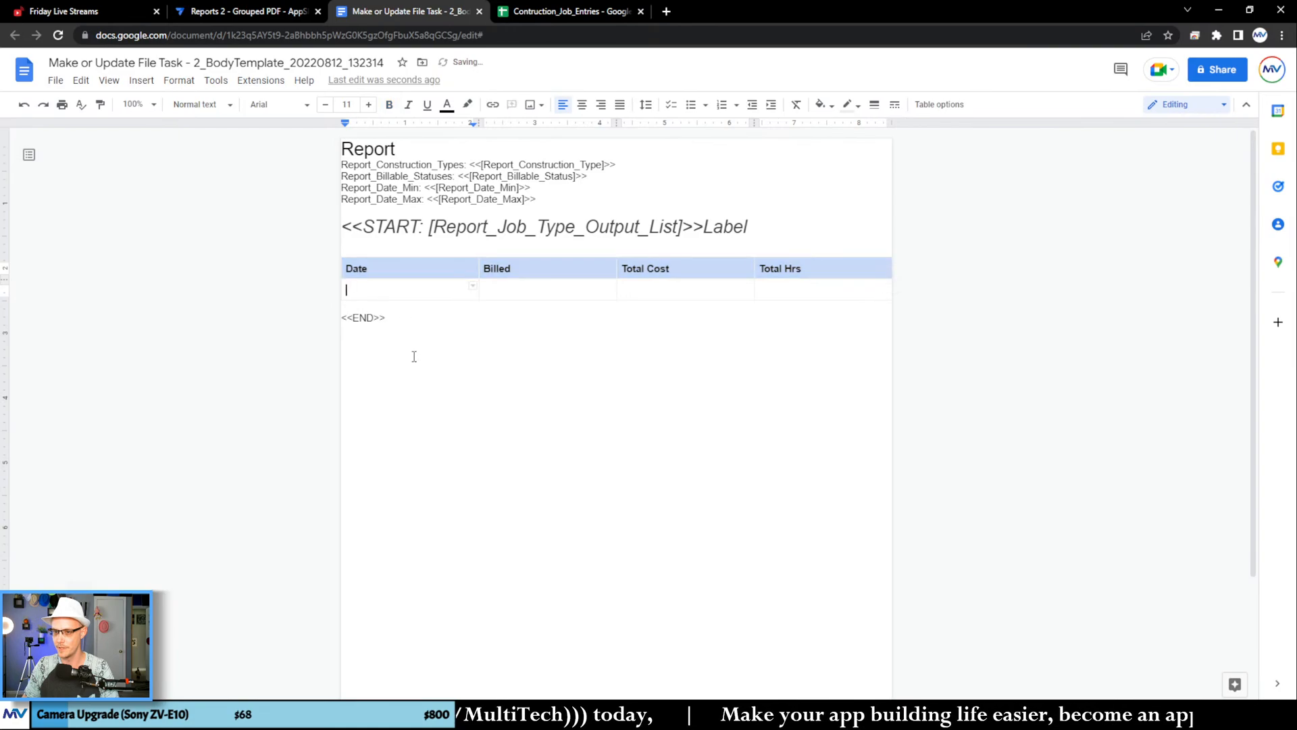
key(Down)
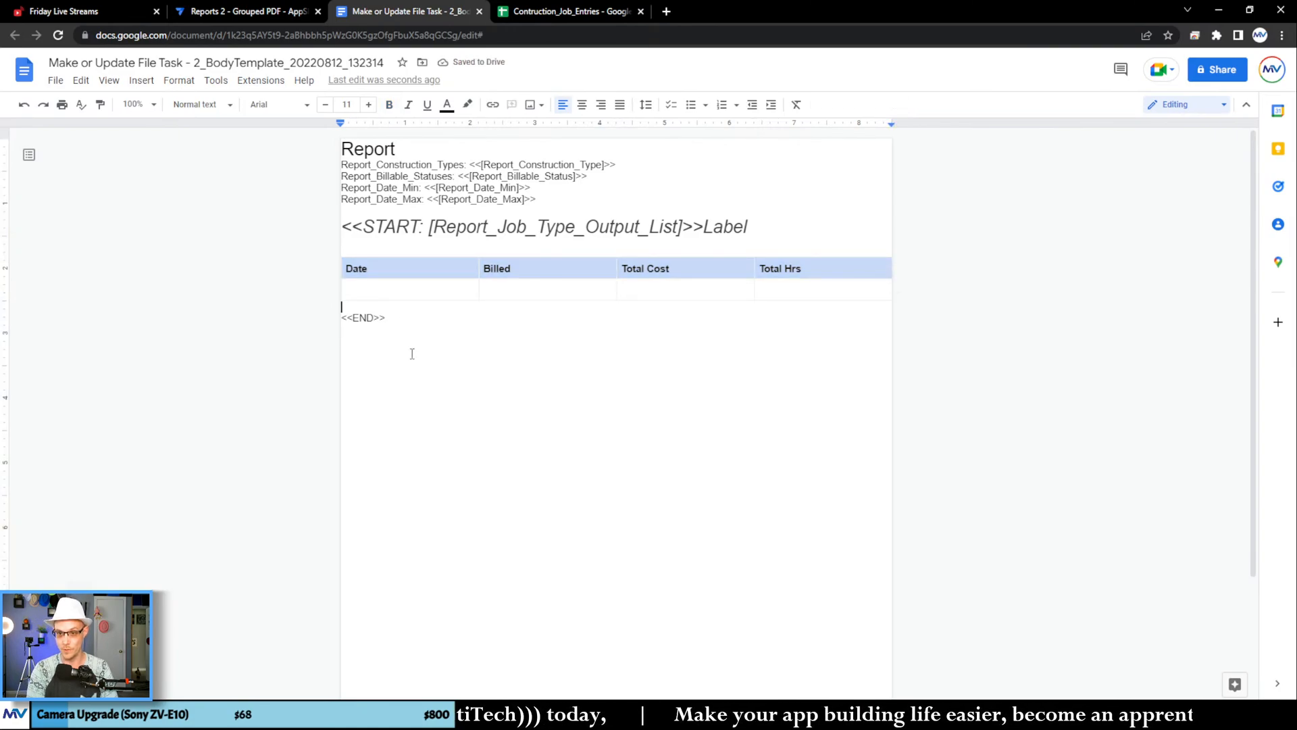
key(Return)
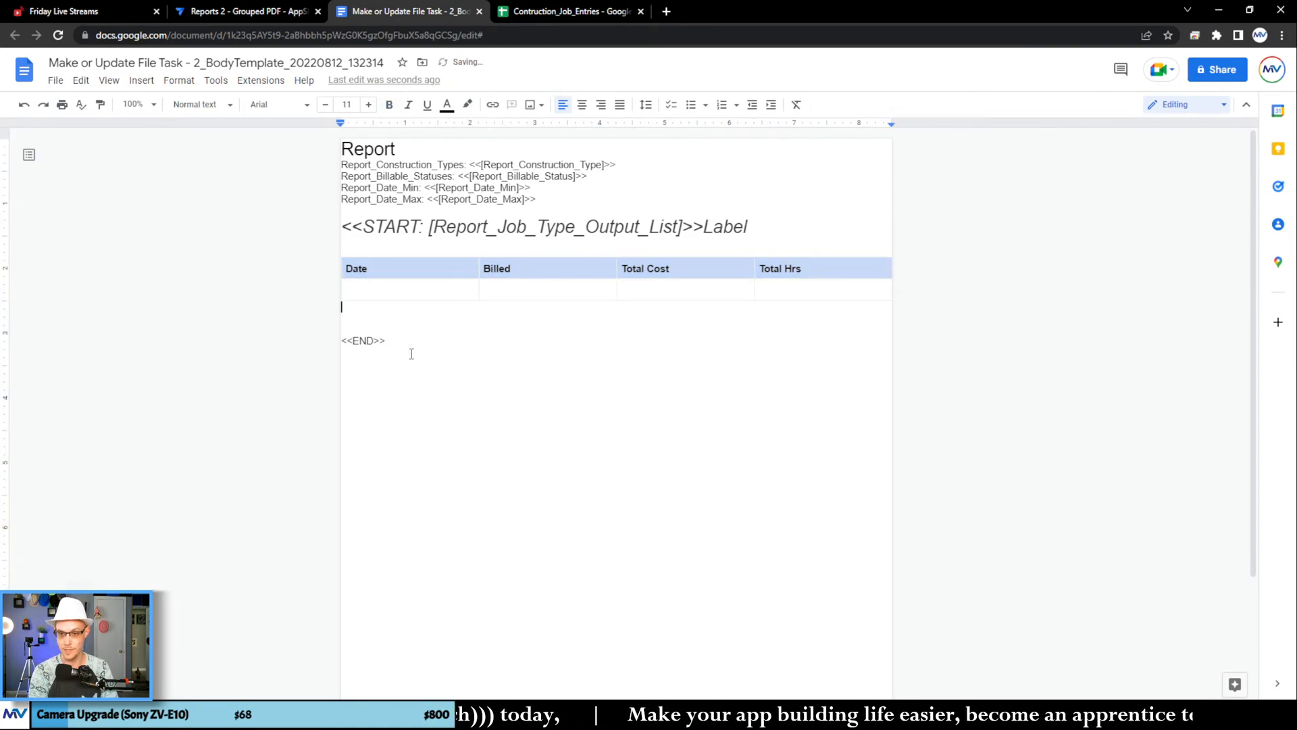
text(<<START)
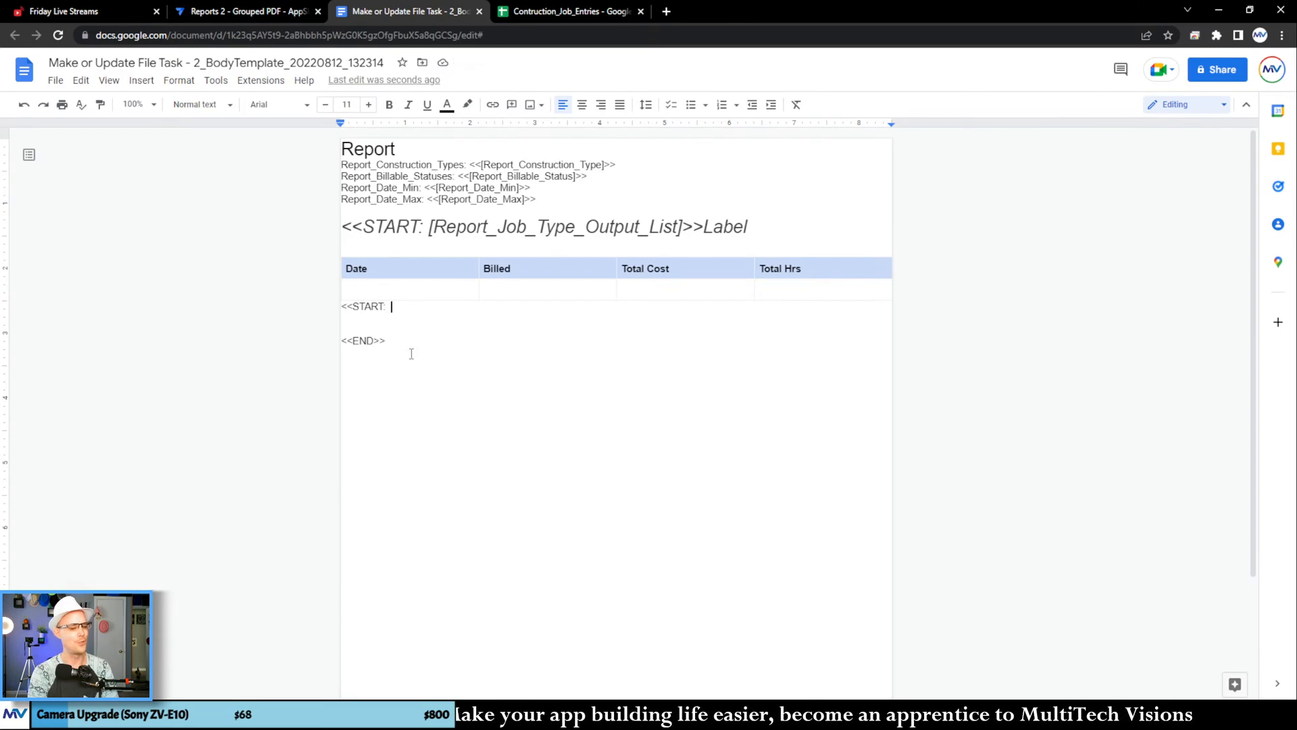
text(: int)
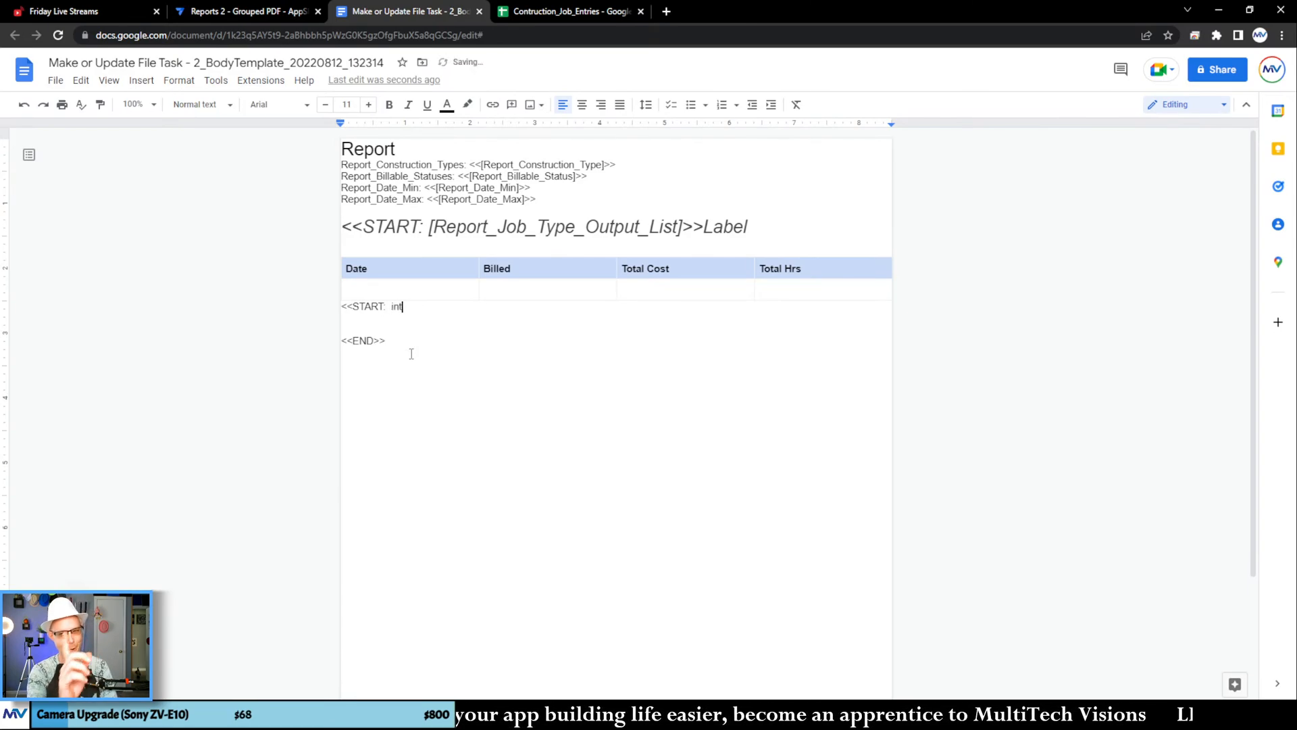
text(ersect()
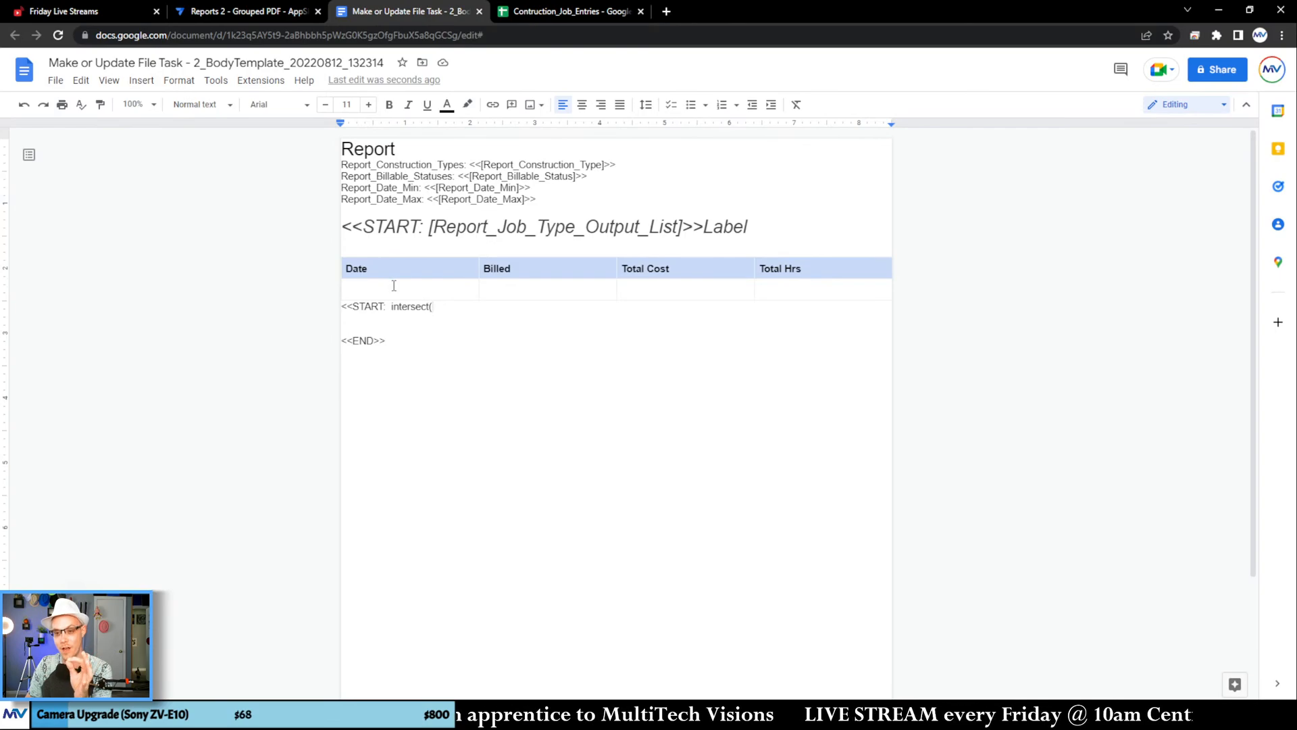
mouse_move(389, 307)
mouse_down()
mouse_move(462, 311)
mouse_move(393, 307)
mouse_up()
key(BackSpace)
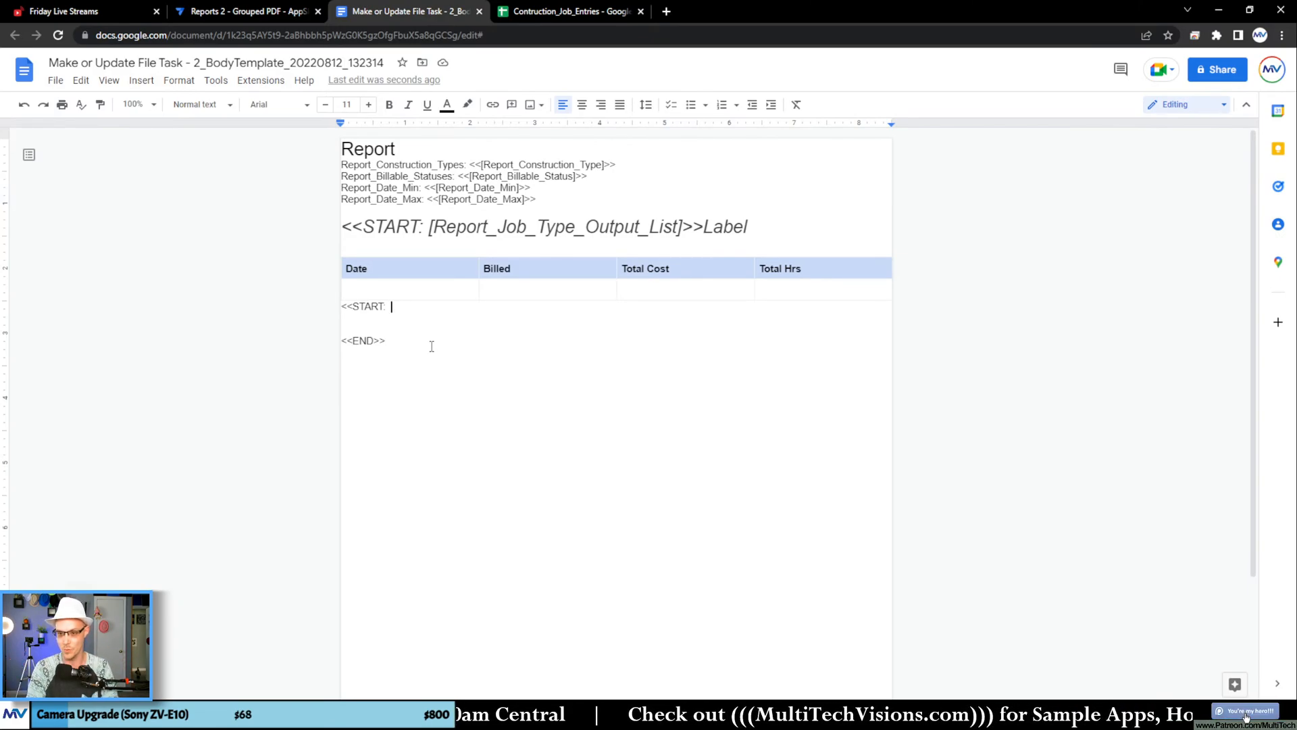
Step: Copy the TimeLog_Timestamp column name from Google Sheets and enter <<[TimeLog_Timestamp]>> in the cell under Date
key(Up)
click(545, 11)
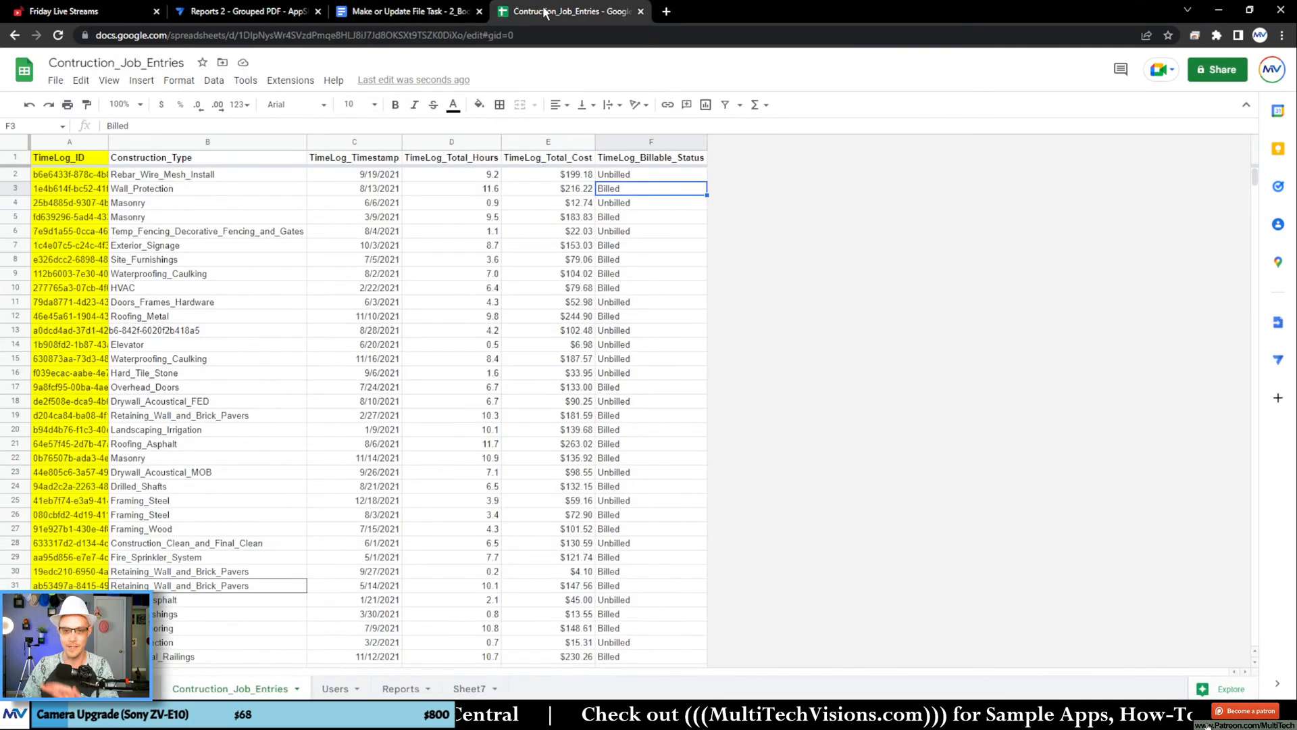
click(363, 157)
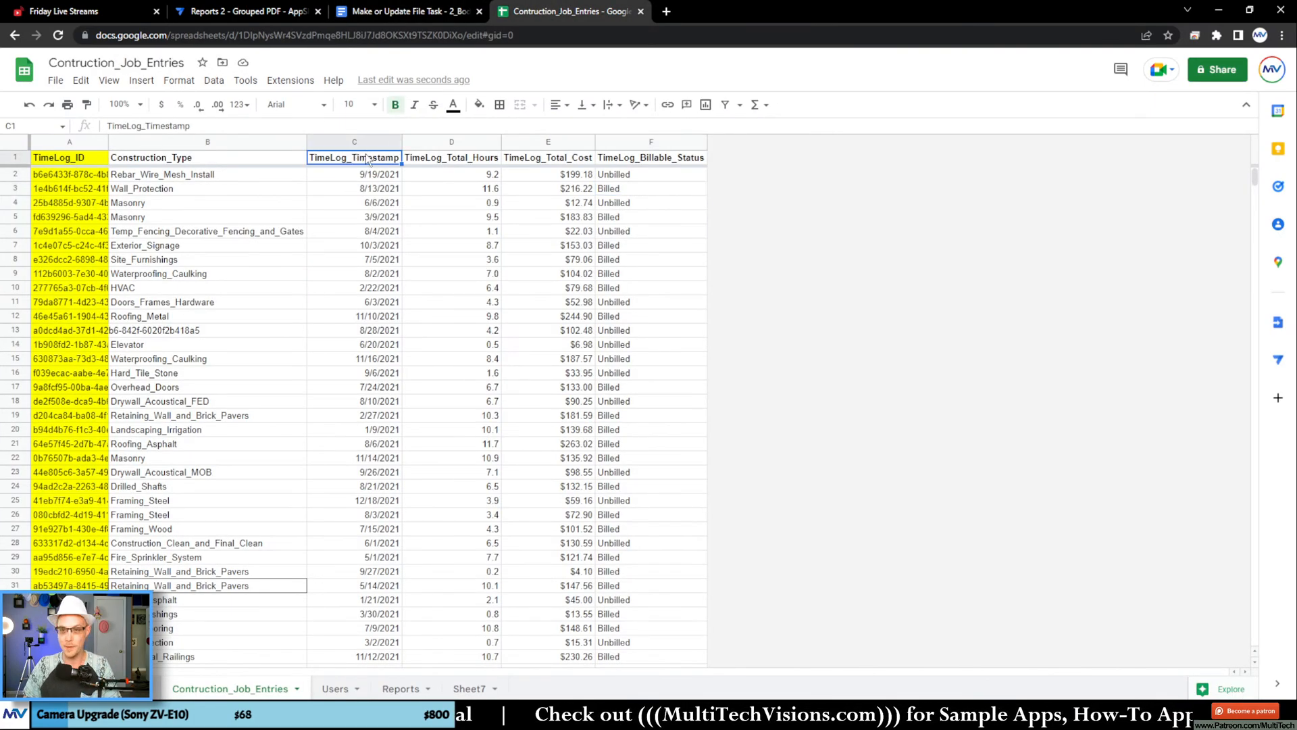
key(ctrl+c)
click(426, 14)
text(<<[)
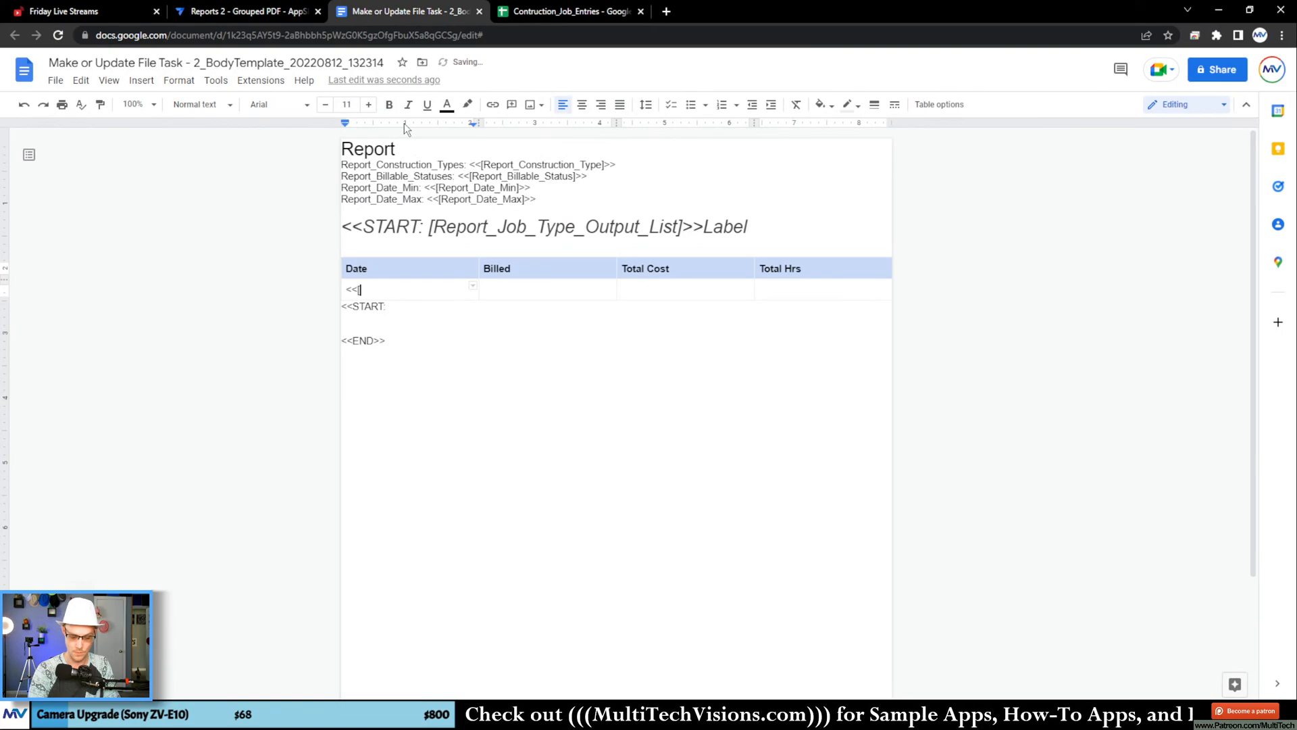
key(ctrl+v)
text(]>>)
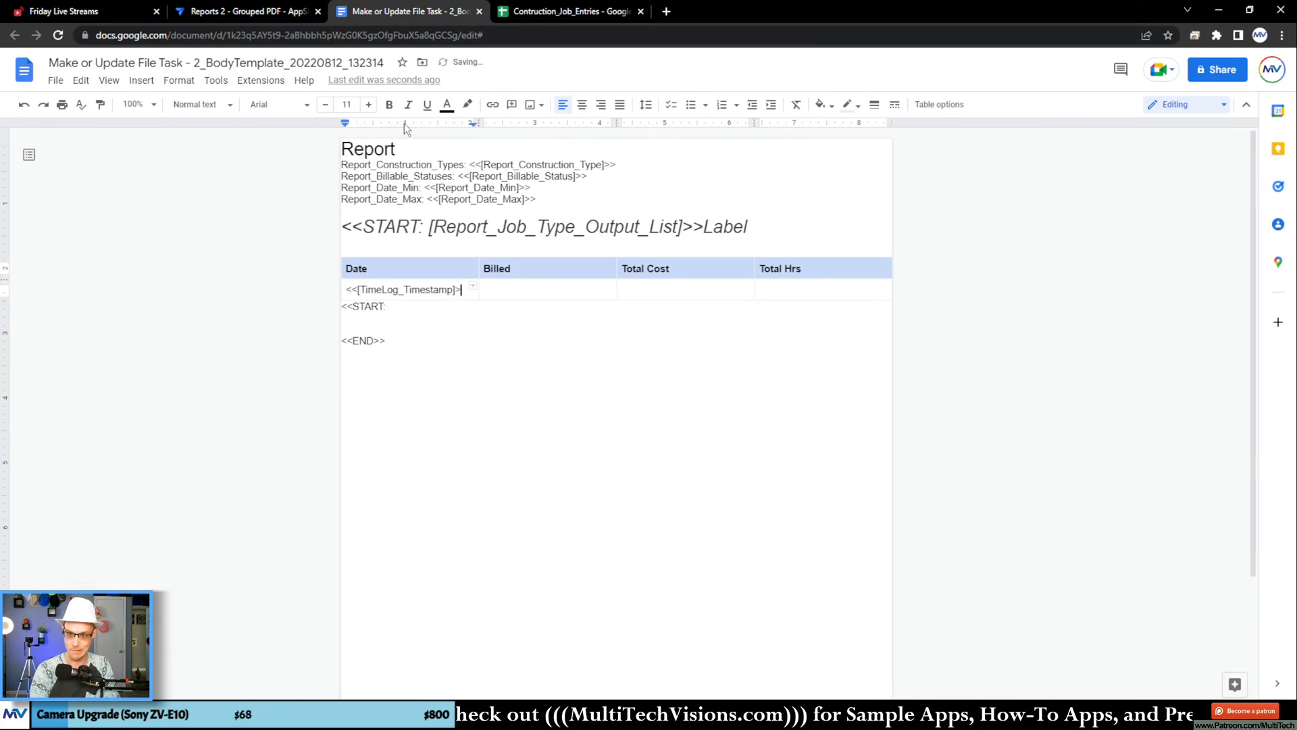
Step: Duplicate the <<[TimeLog_Timestamp]>> tag into the second-row cells under Billed, Total Cost and Total Hrs
key(shift+Home)
key(ctrl+c)
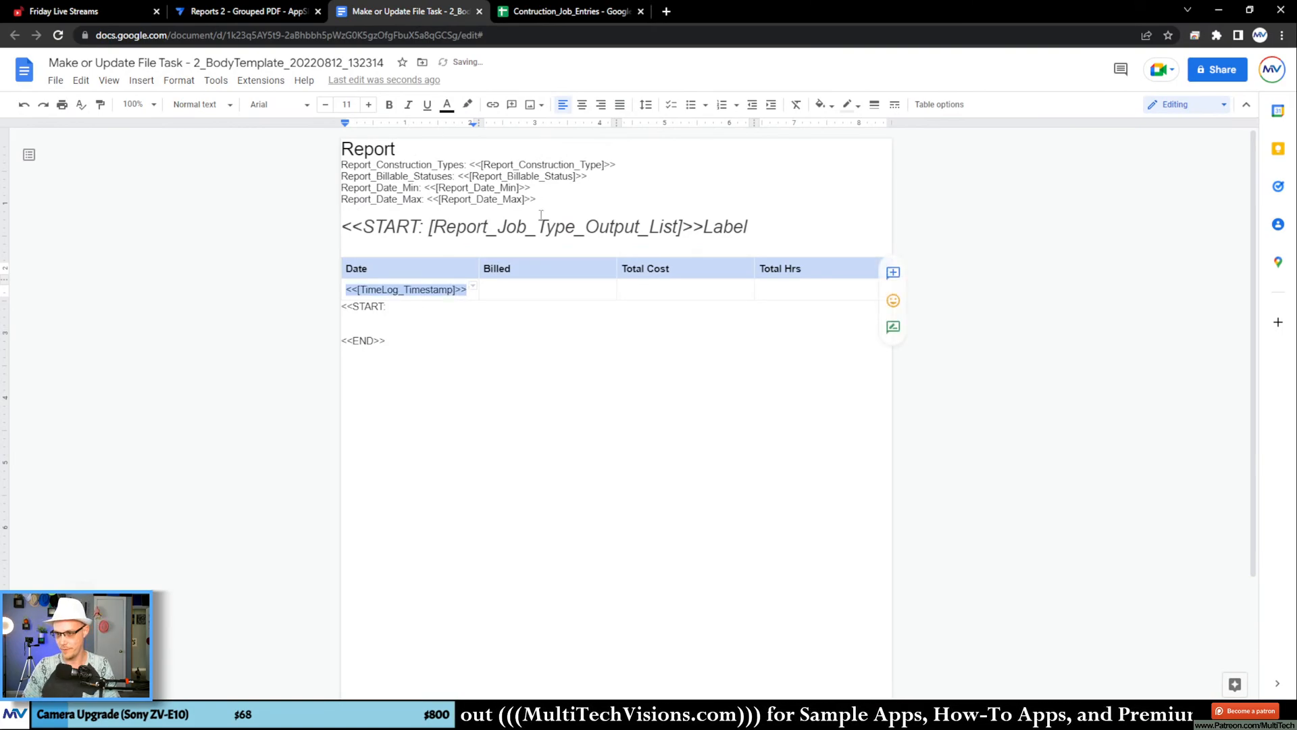
click(541, 293)
key(ctrl+v)
click(645, 296)
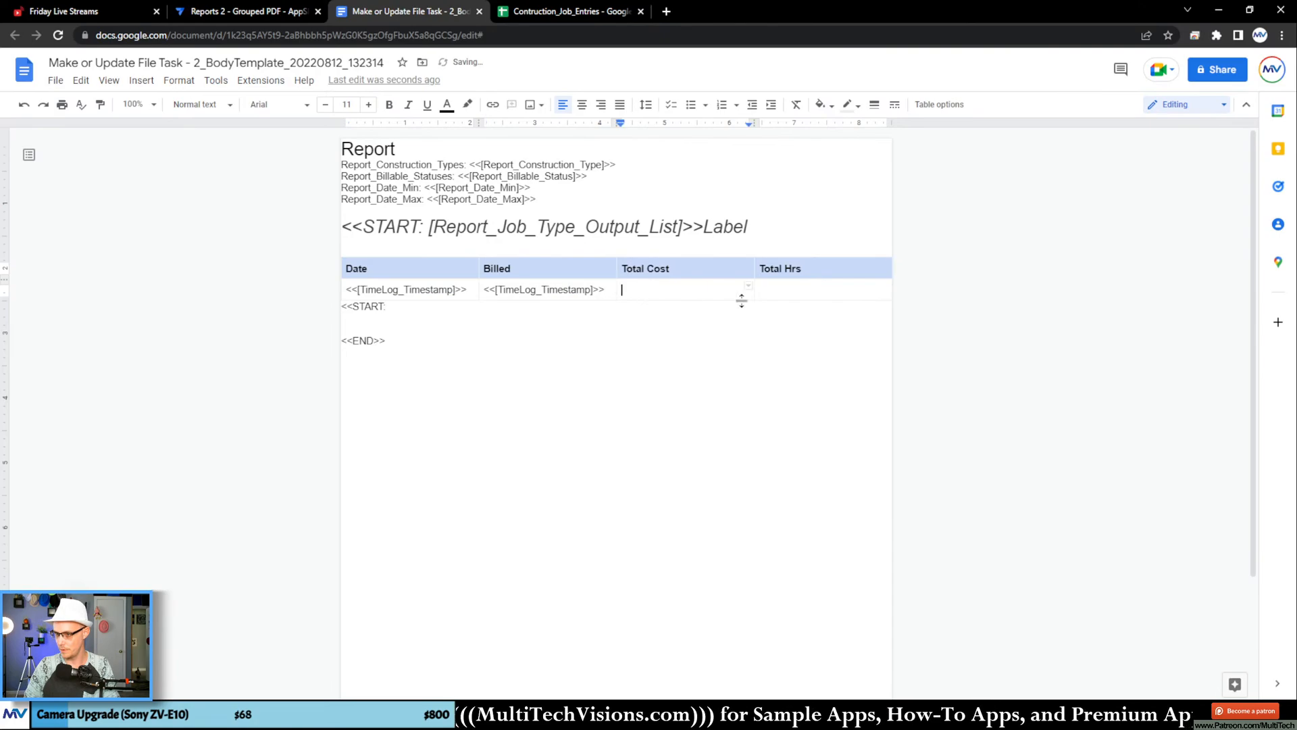
key(ctrl+v)
click(776, 295)
key(ctrl+v)
Step: Replace the column name in the Total Hrs tag with TimeLog_Total_Hours, copied from the Contruction_Job_Entries sheet
click(521, 9)
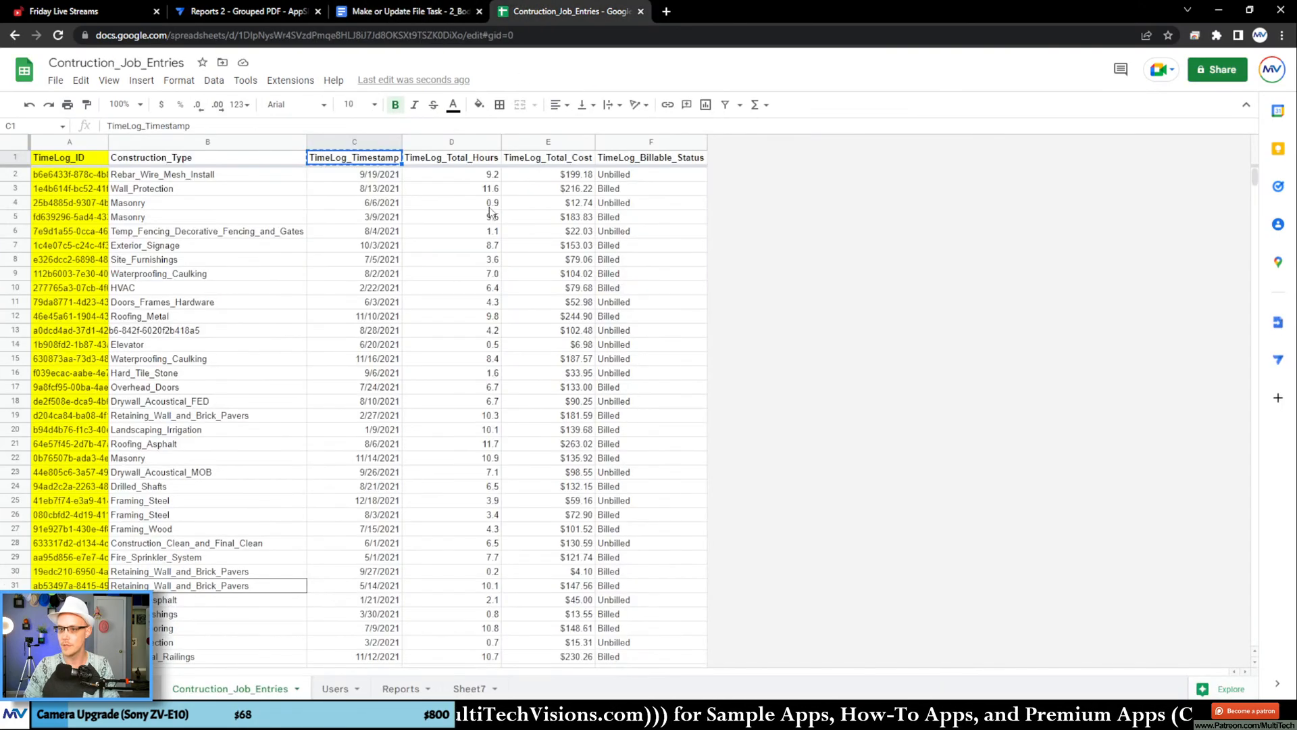
click(466, 146)
click(434, 12)
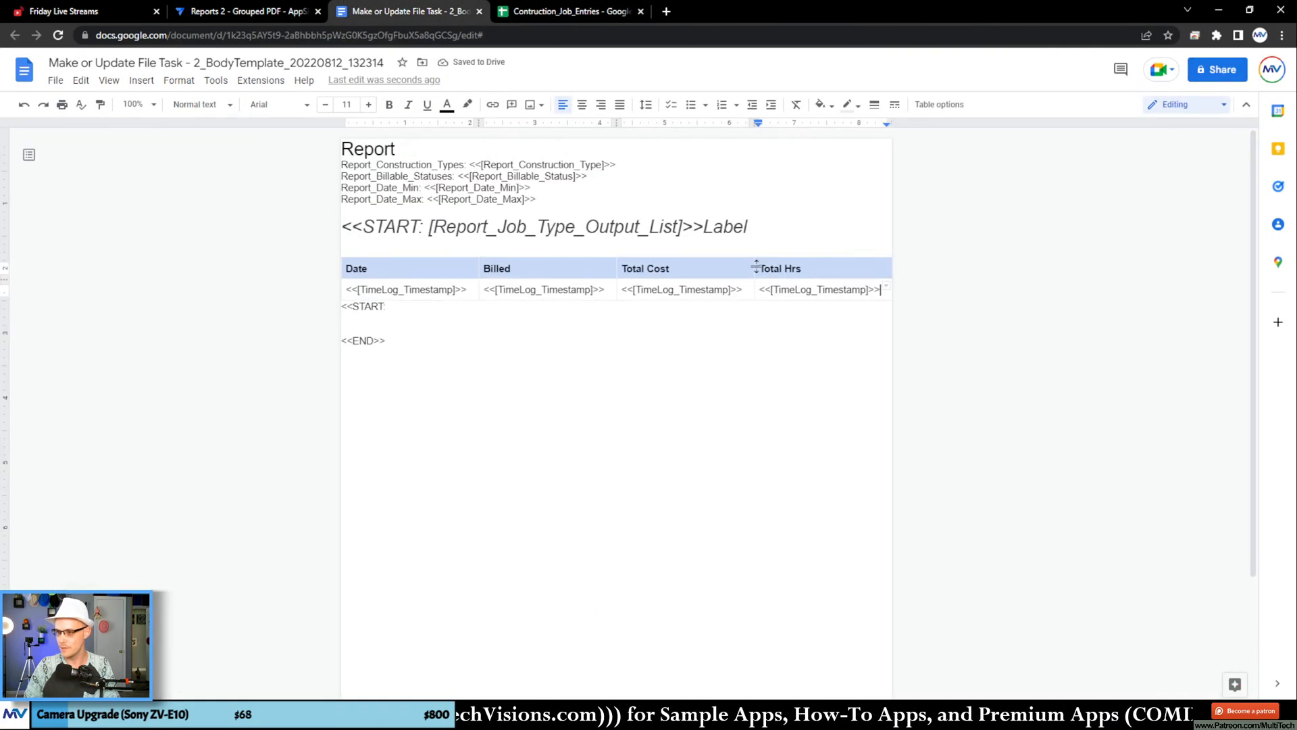
double_click(801, 291)
key(ctrl+v)
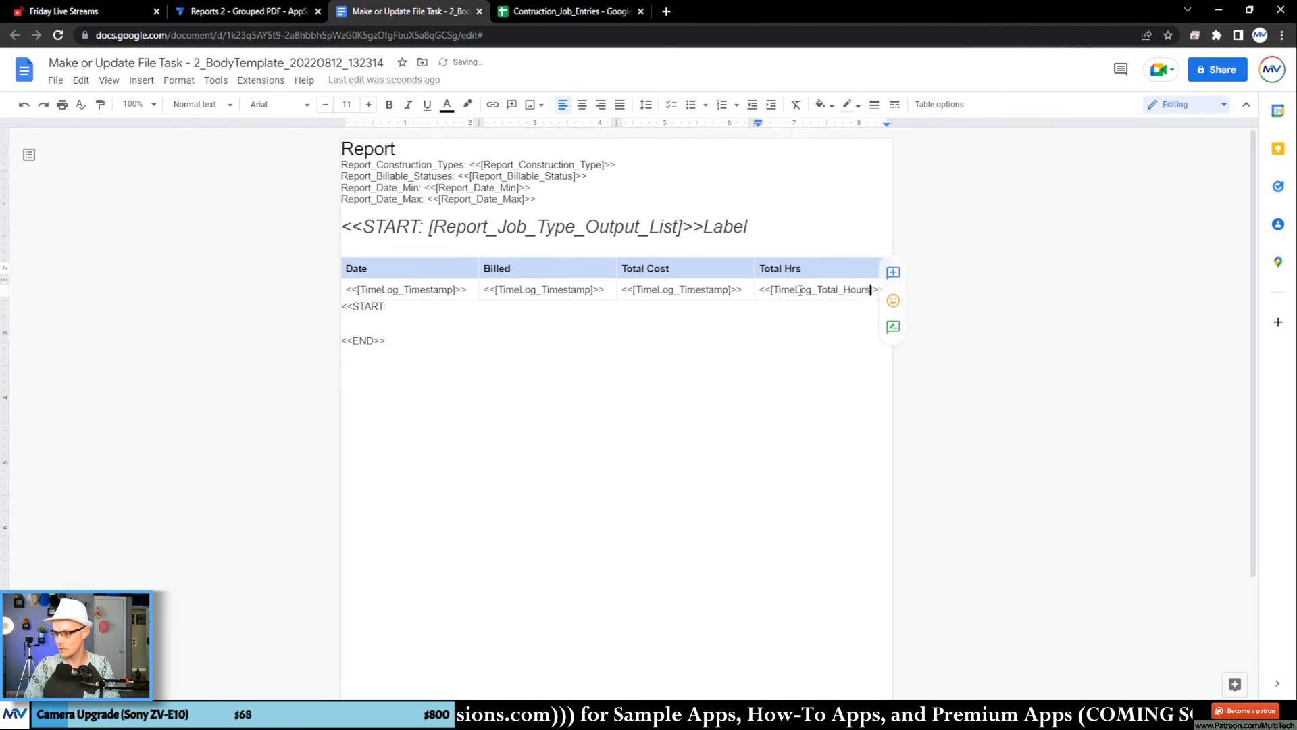
Step: Replace the column name in the Total Cost tag with TimeLog_Total_Cost, copied from the Contruction_Job_Entries sheet
click(562, 13)
click(591, 157)
key(ctrl+c)
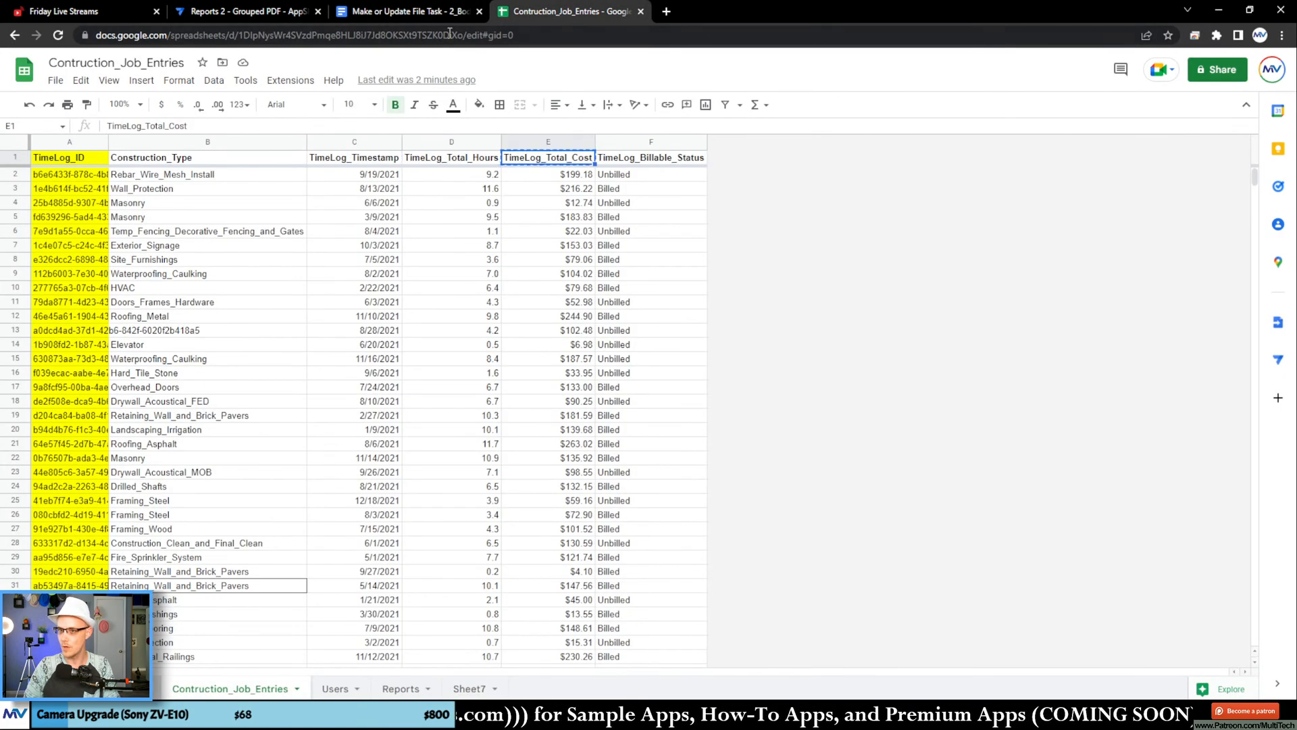
click(405, 11)
double_click(671, 291)
key(ctrl+v)
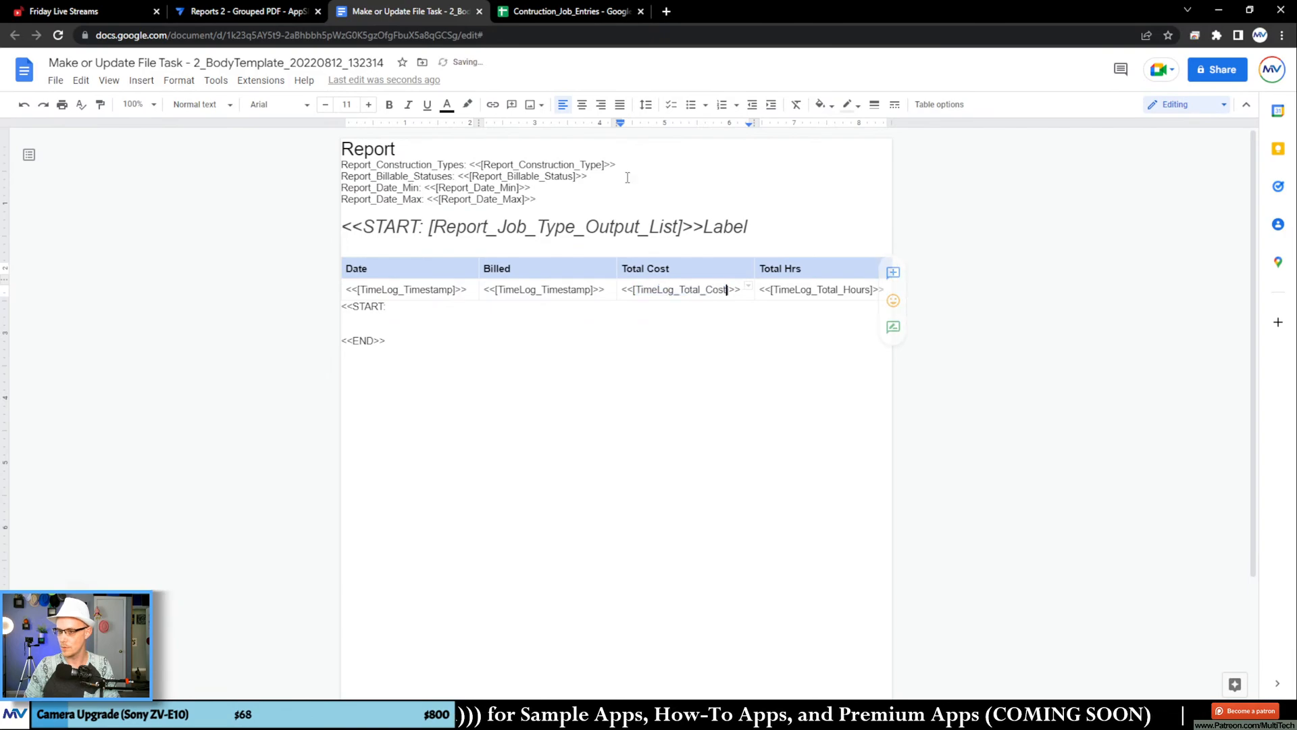
Step: Replace the column name in the Billed tag with TimeLog_Billable_Status, copied from the Contruction_Job_Entries sheet
click(581, 11)
click(655, 159)
key(ctrl+c)
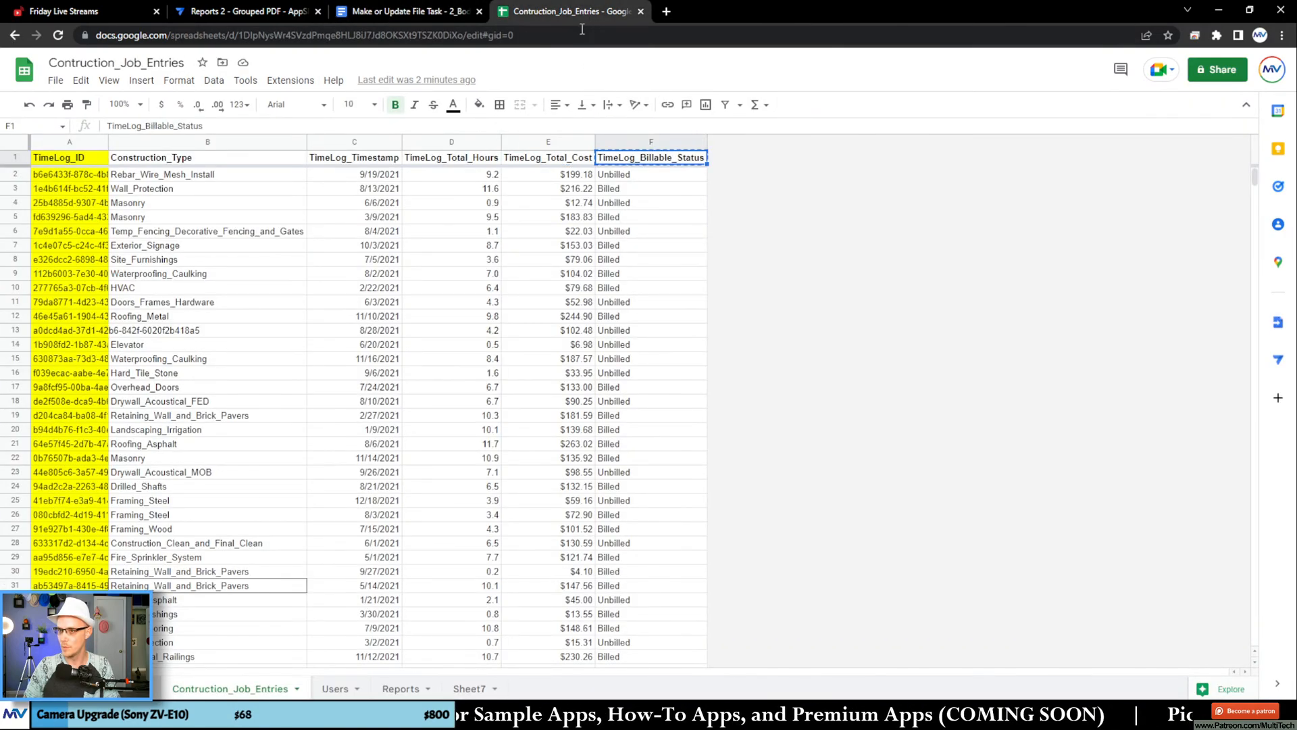
click(446, 12)
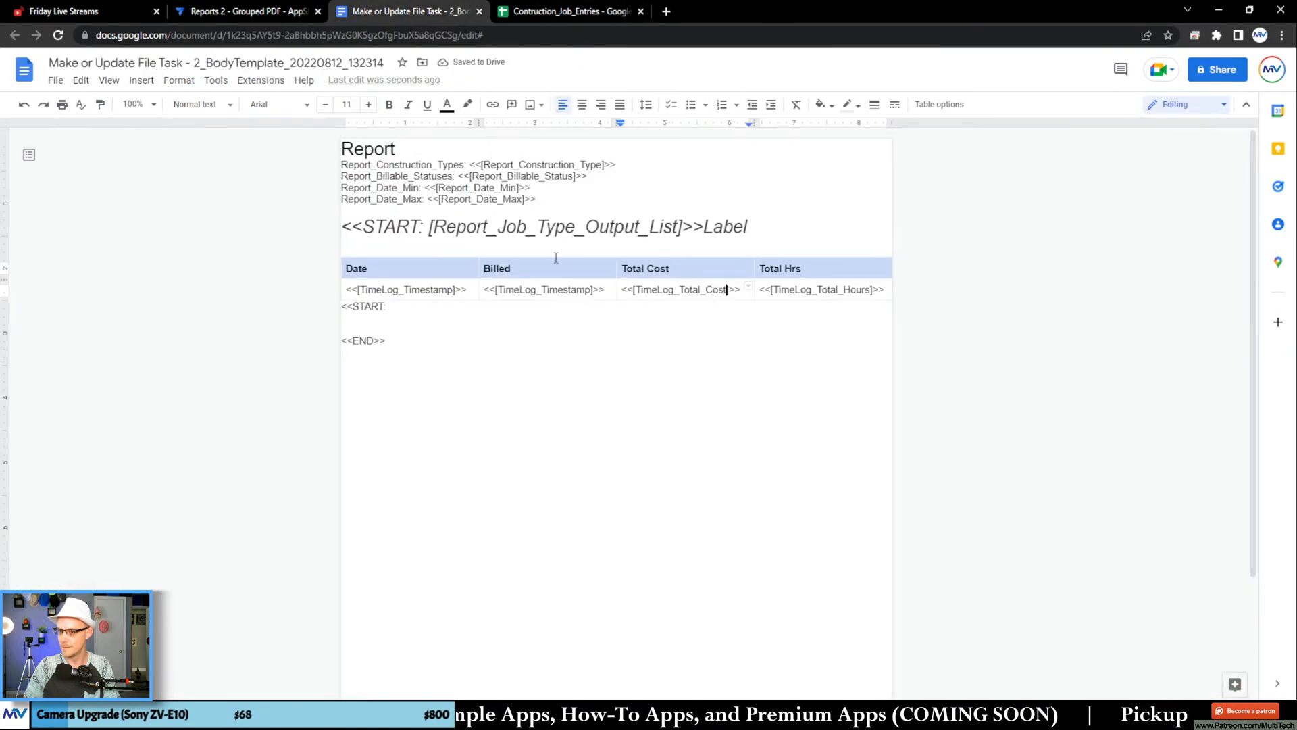
double_click(552, 290)
key(ctrl+v)
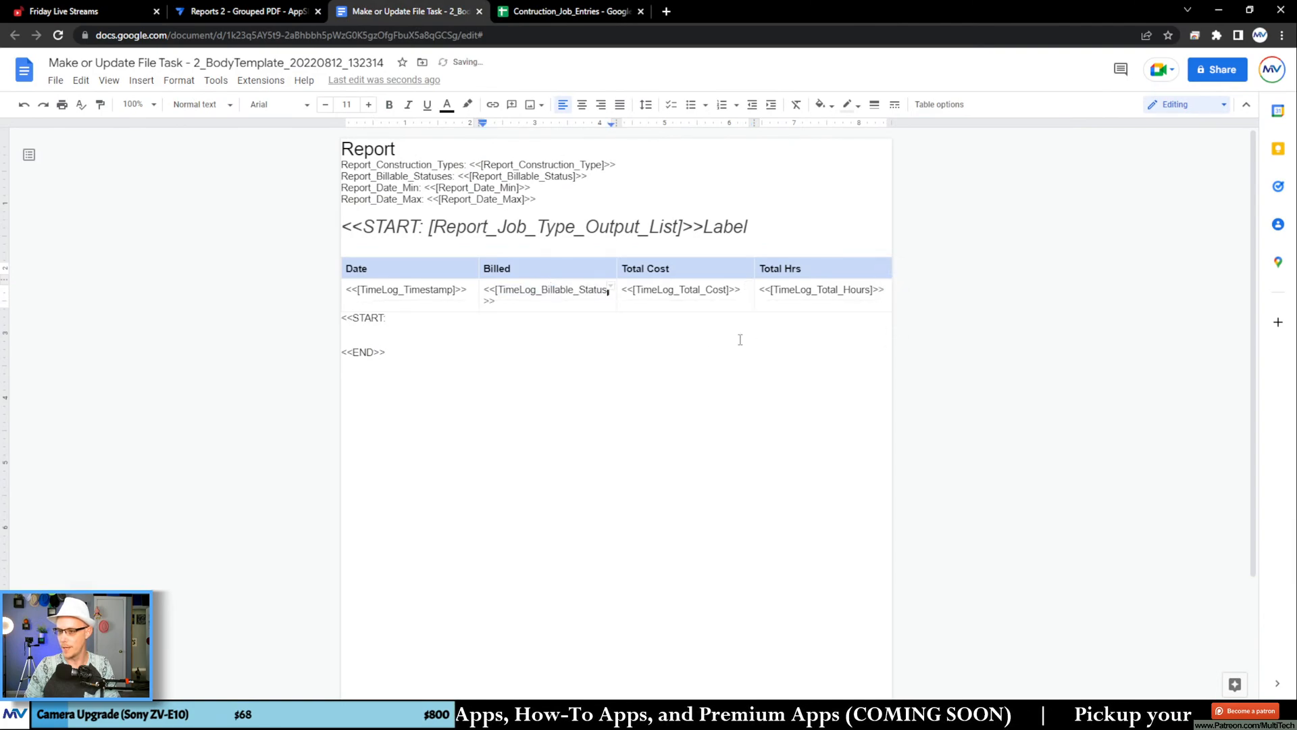
Step: Copy the sheet name Contruction_Job_Entries from Google Sheets and insert it in the nested <<START: tag below the table
click(428, 319)
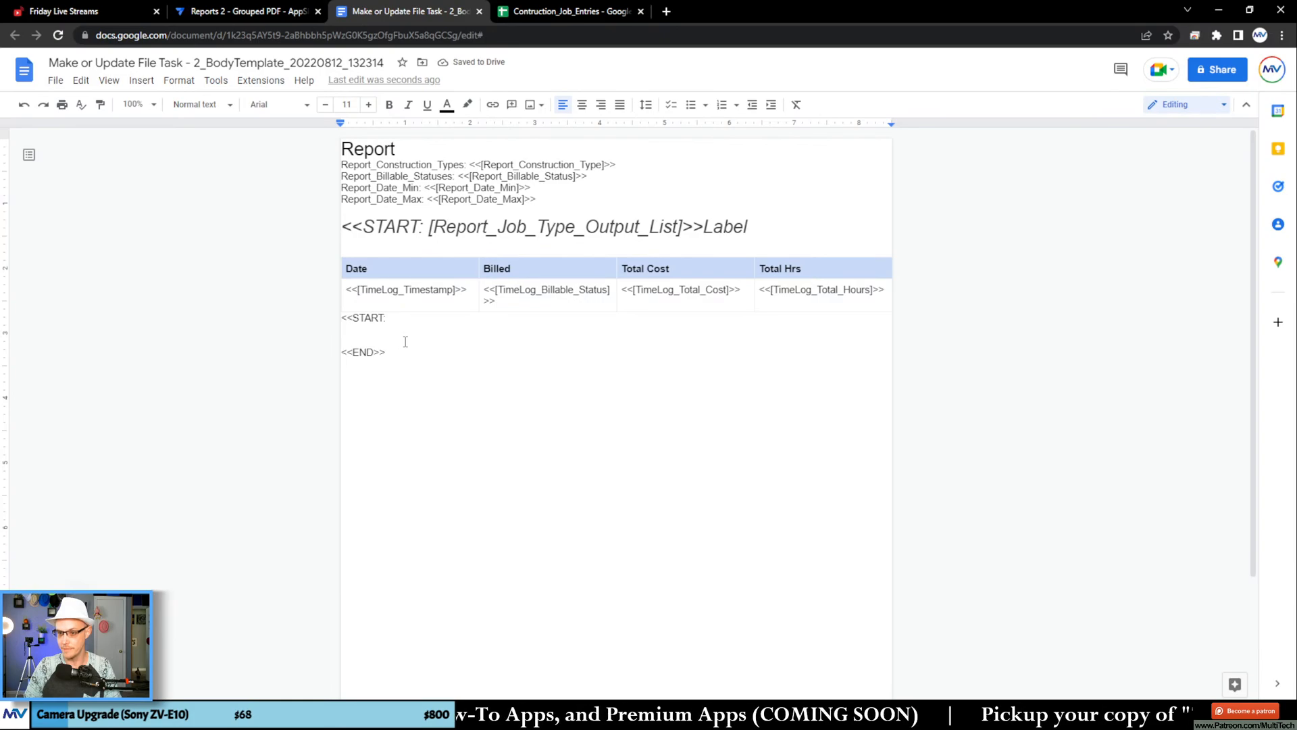
double_click(397, 320)
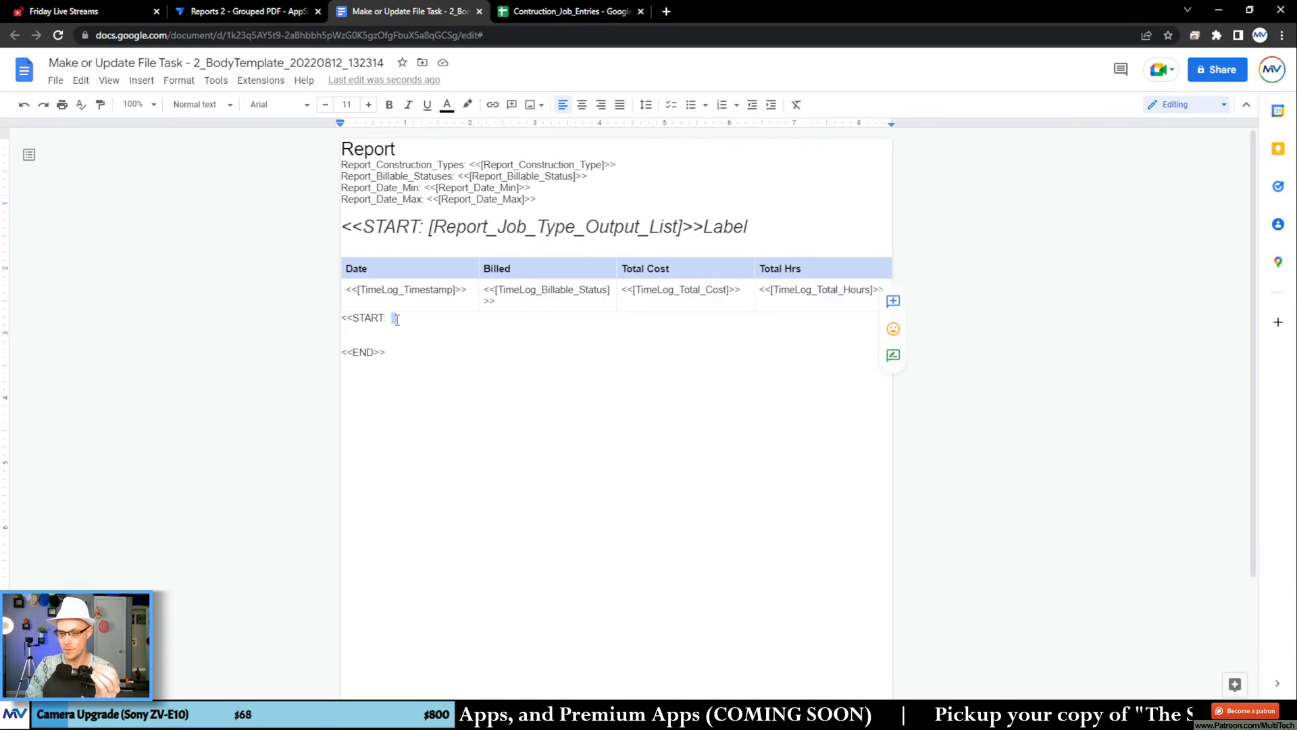
click(548, 13)
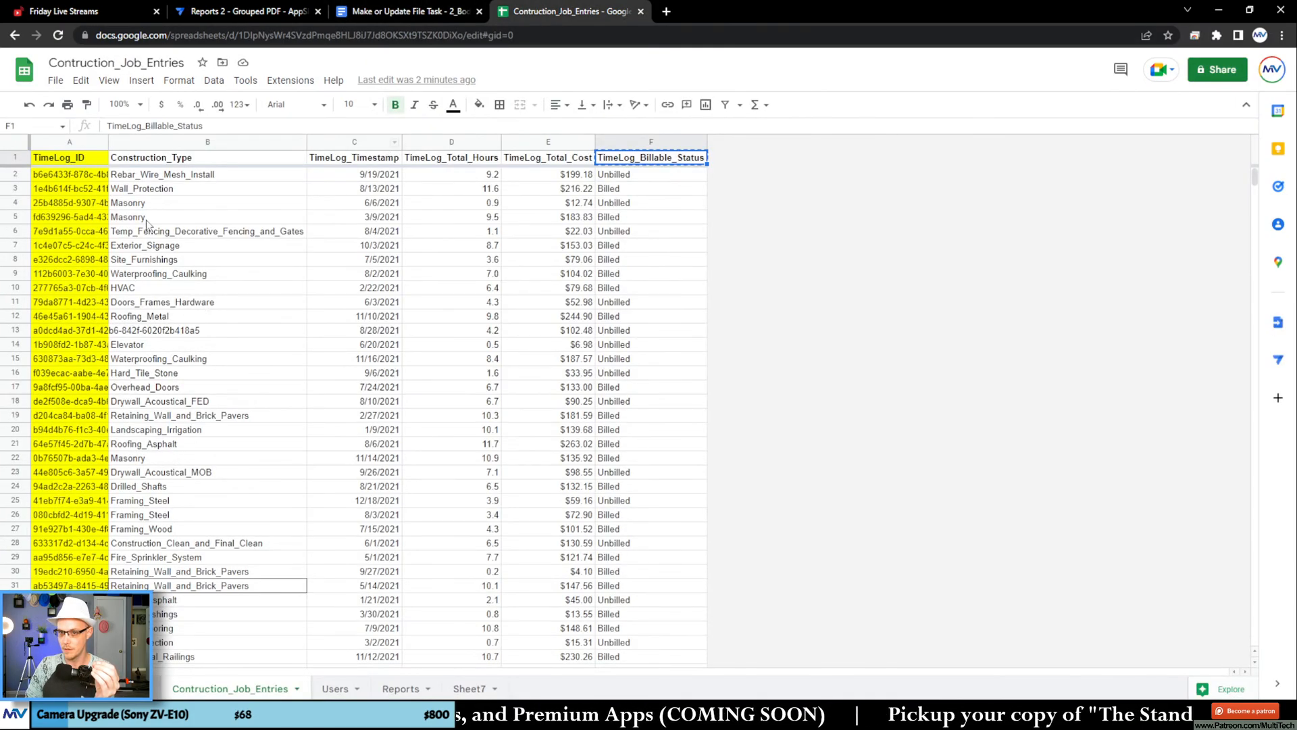
double_click(254, 689)
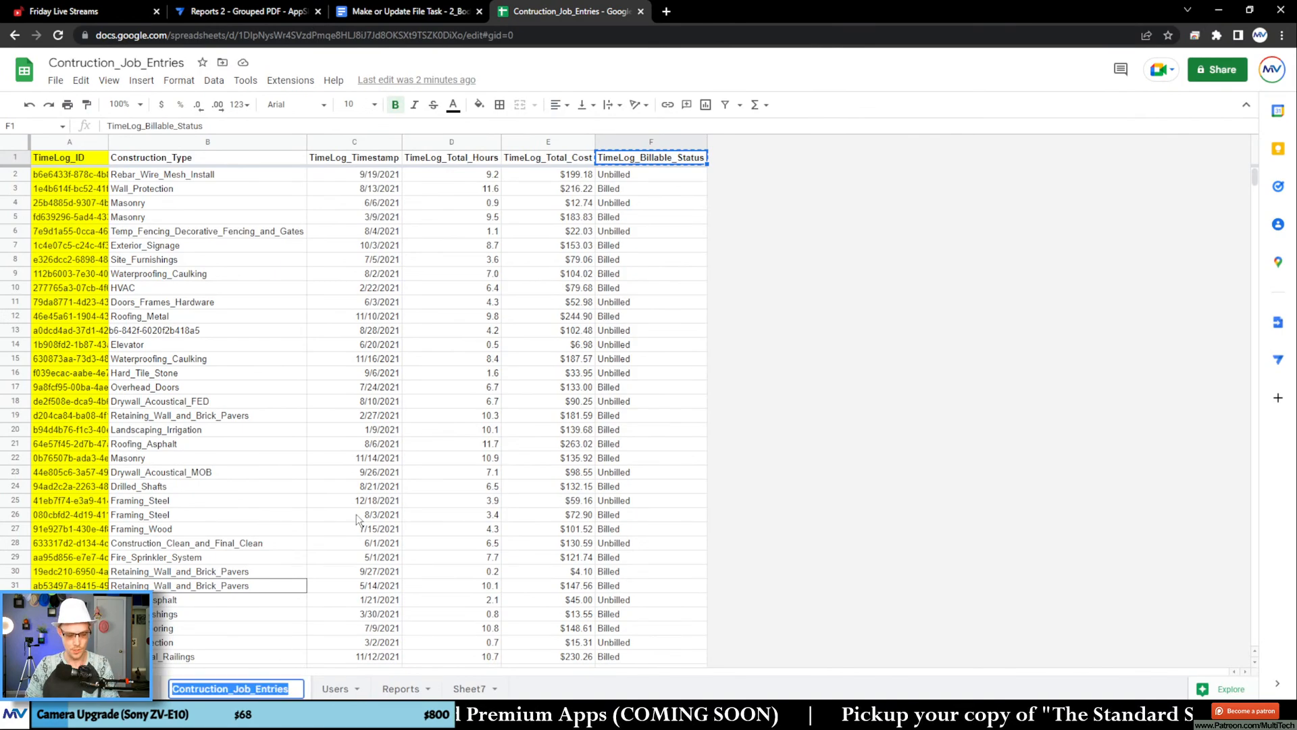
click(433, 14)
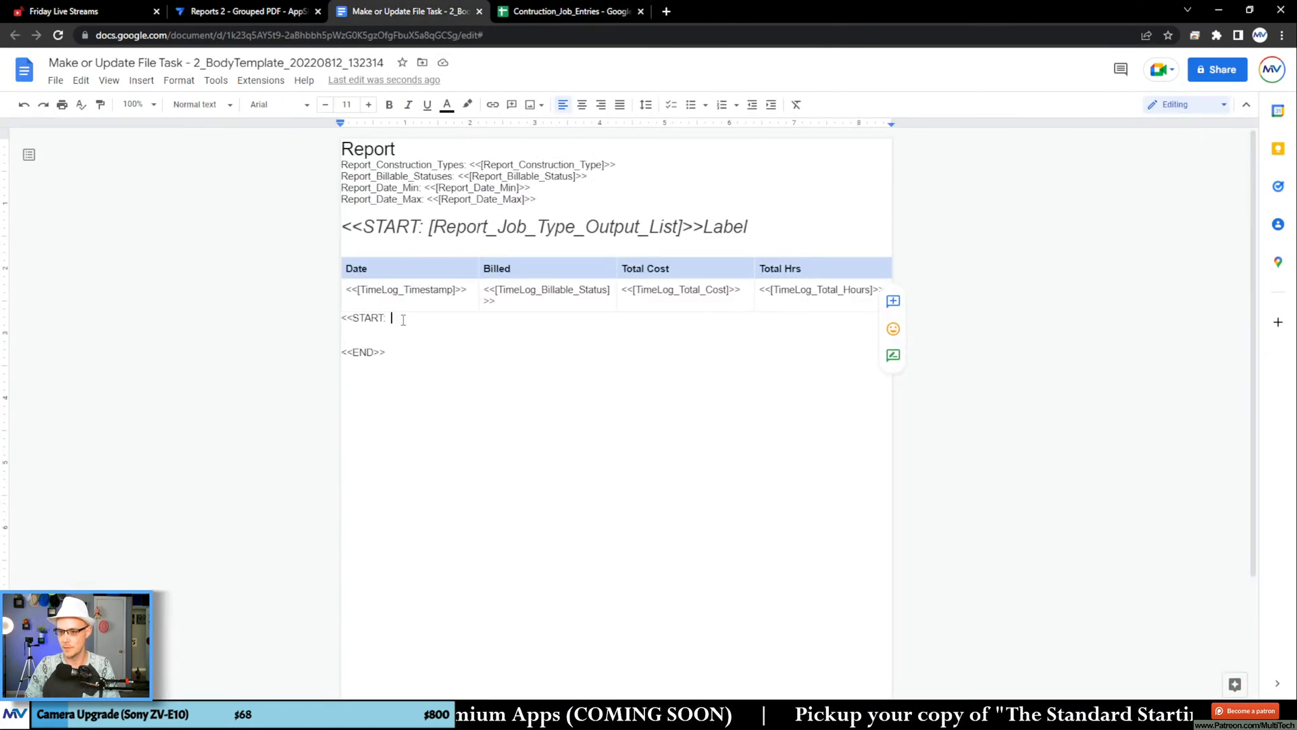
key(ctrl+v)
Step: Copy the TimeLog_ID column name from the sheet and append [TimeLog_ID] to Contruction_Job_Entries in the nested START tag
click(549, 12)
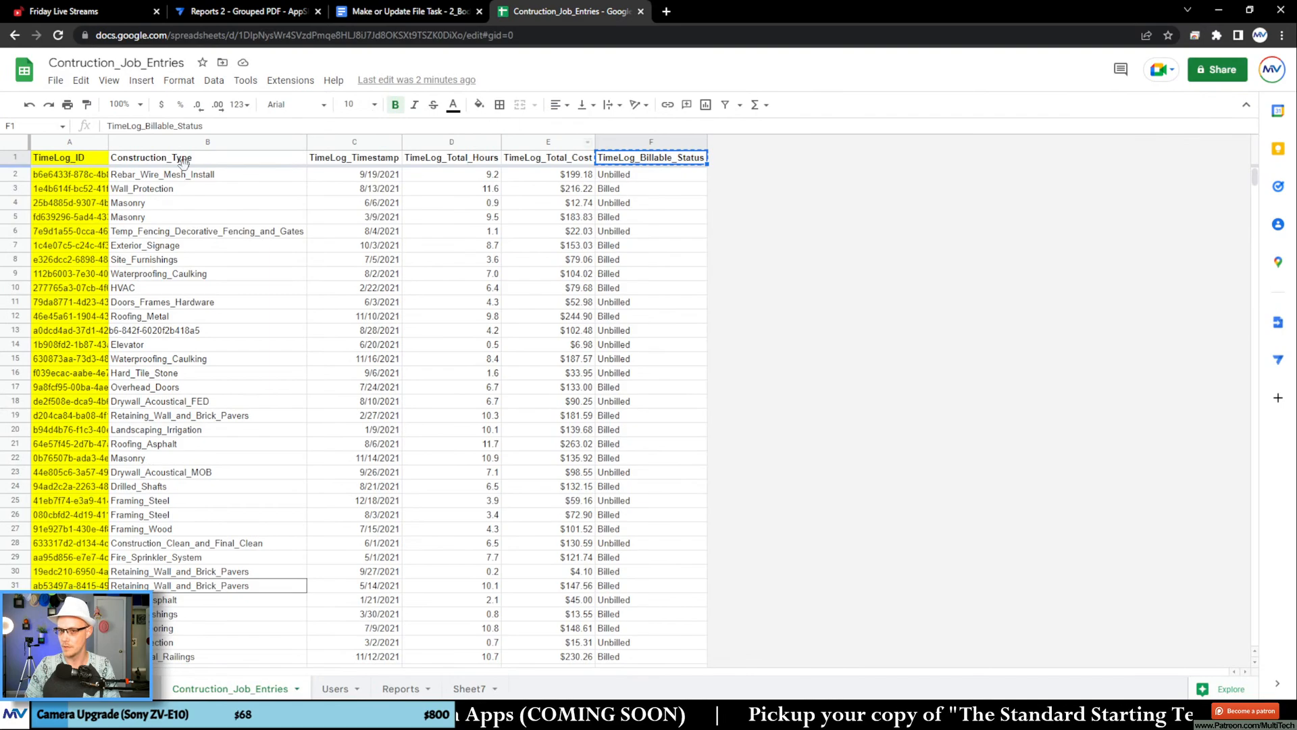
click(76, 159)
click(416, 11)
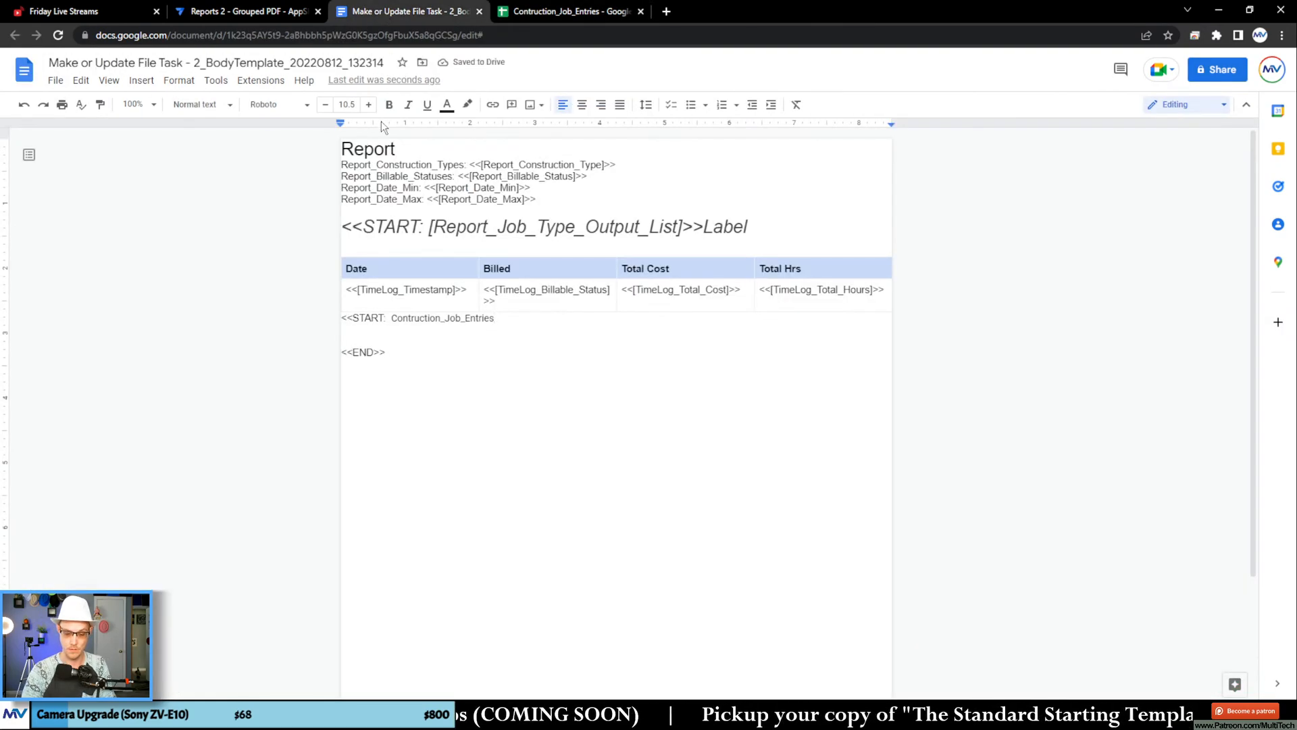
text([)
key(ctrl+v)
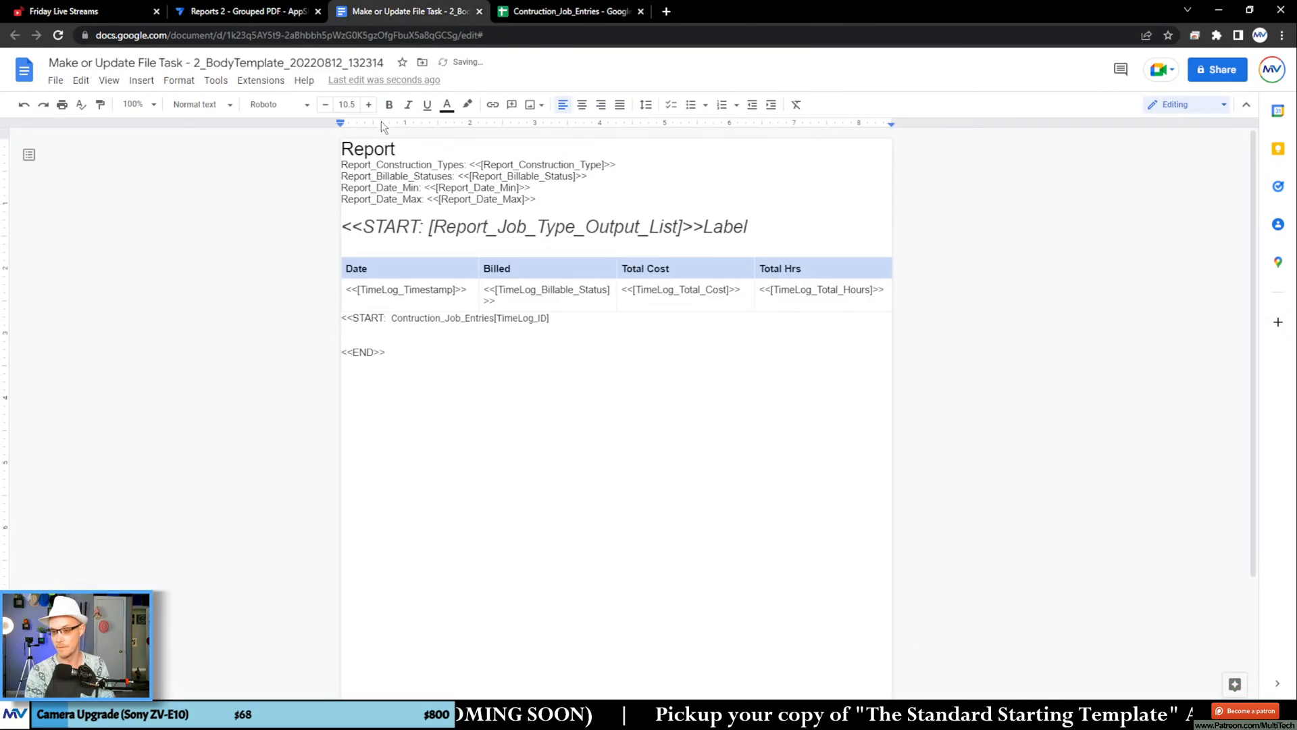
Step: Append , in([Construction_Type] to the nested START expression as unformatted text, using the column name from the Contruction_Job_Entries sheet
text(], in()
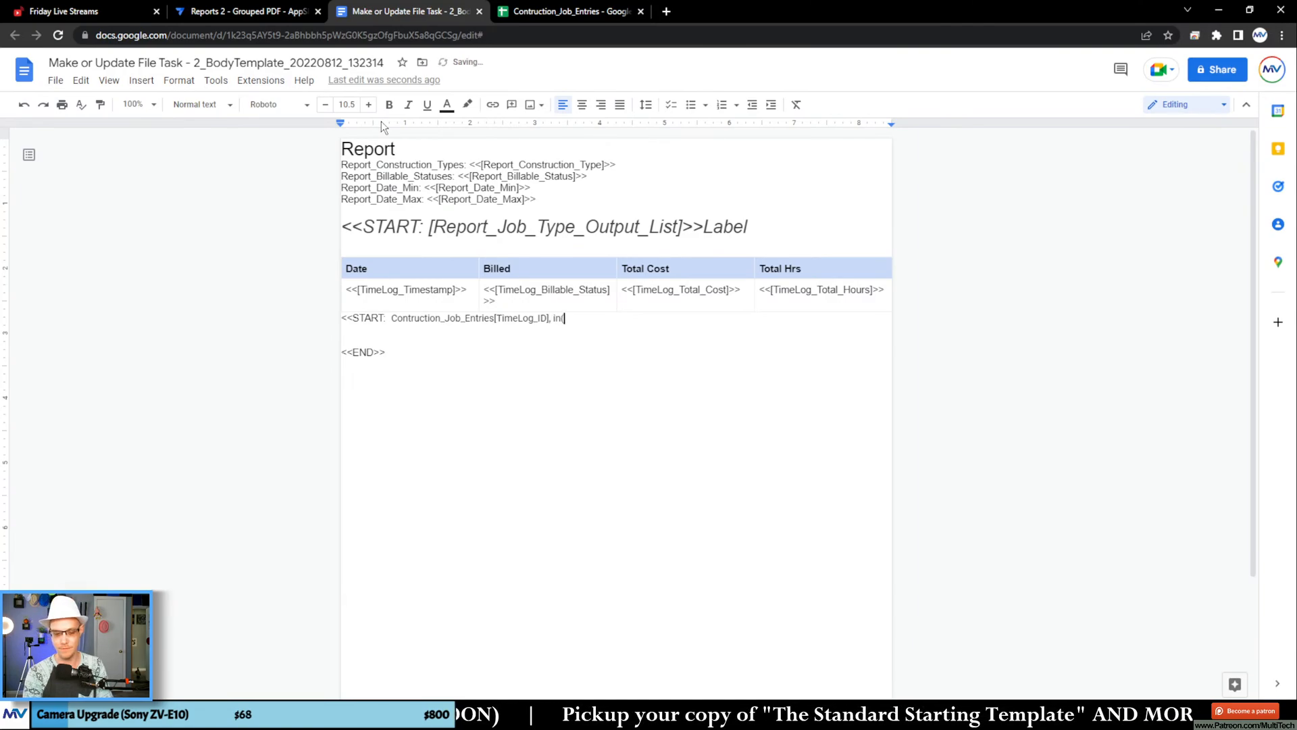
text([_thisrow)
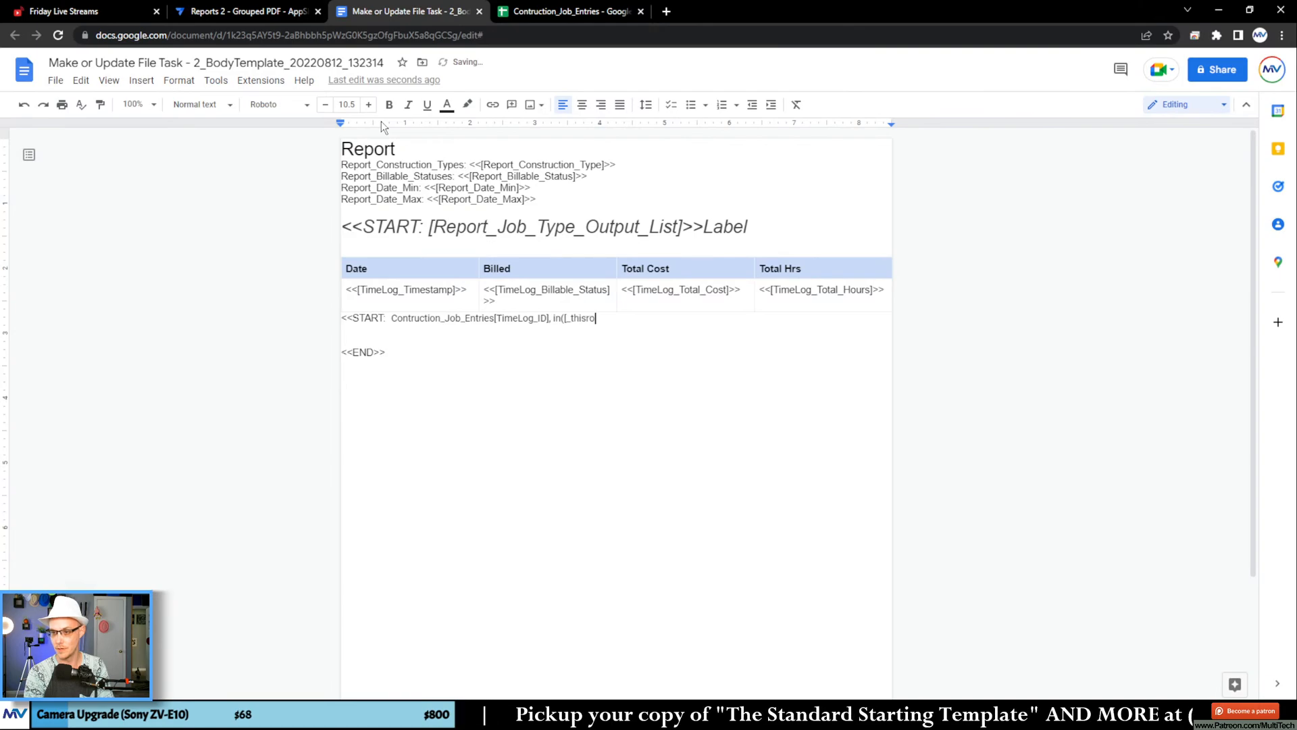
key(BackSpace)
key(BackSpace)
key(BackSpace)
key(BackSpace)
key(BackSpace)
key(BackSpace)
key(BackSpace)
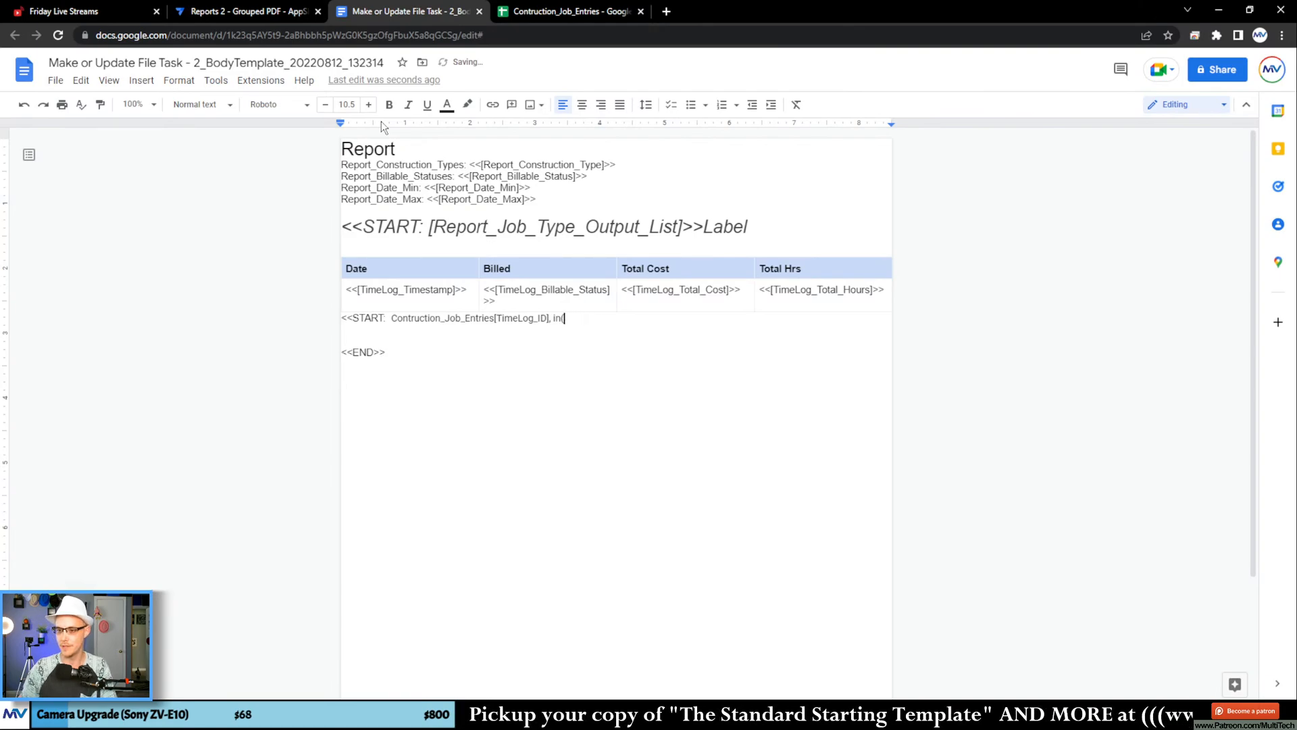
click(527, 14)
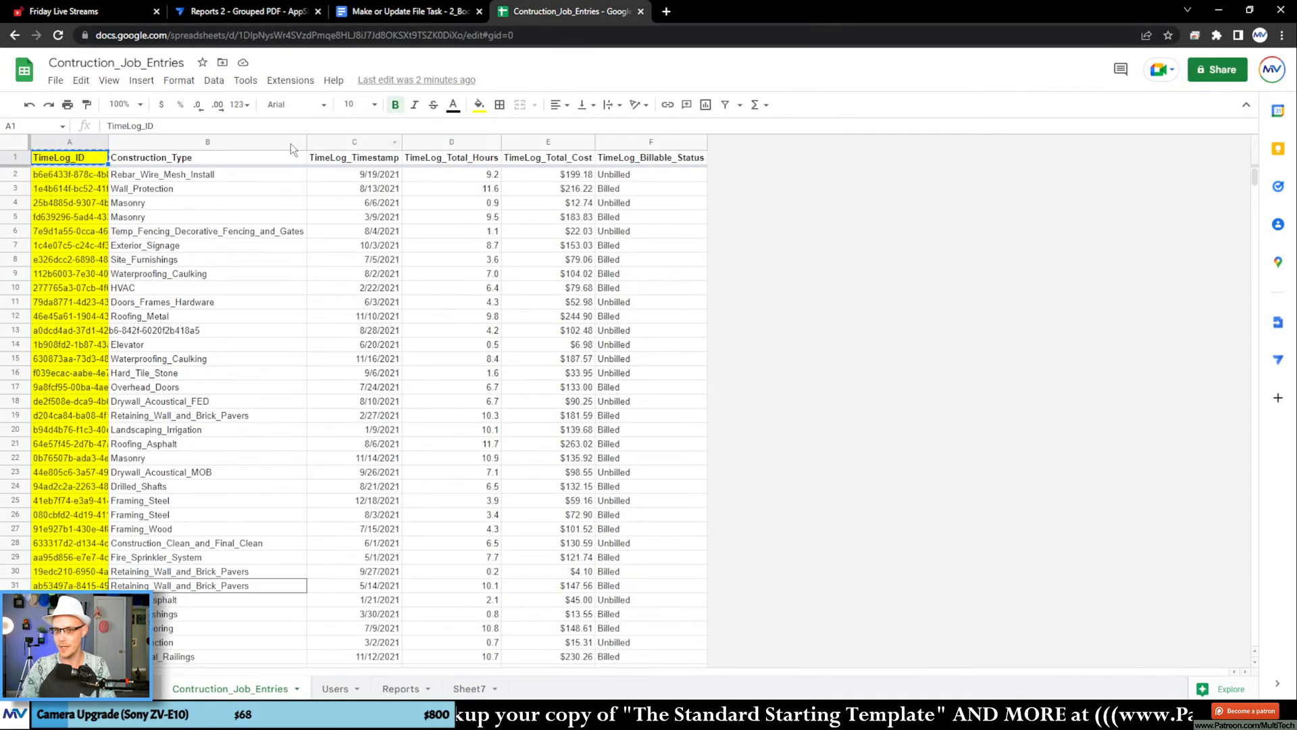
click(378, 14)
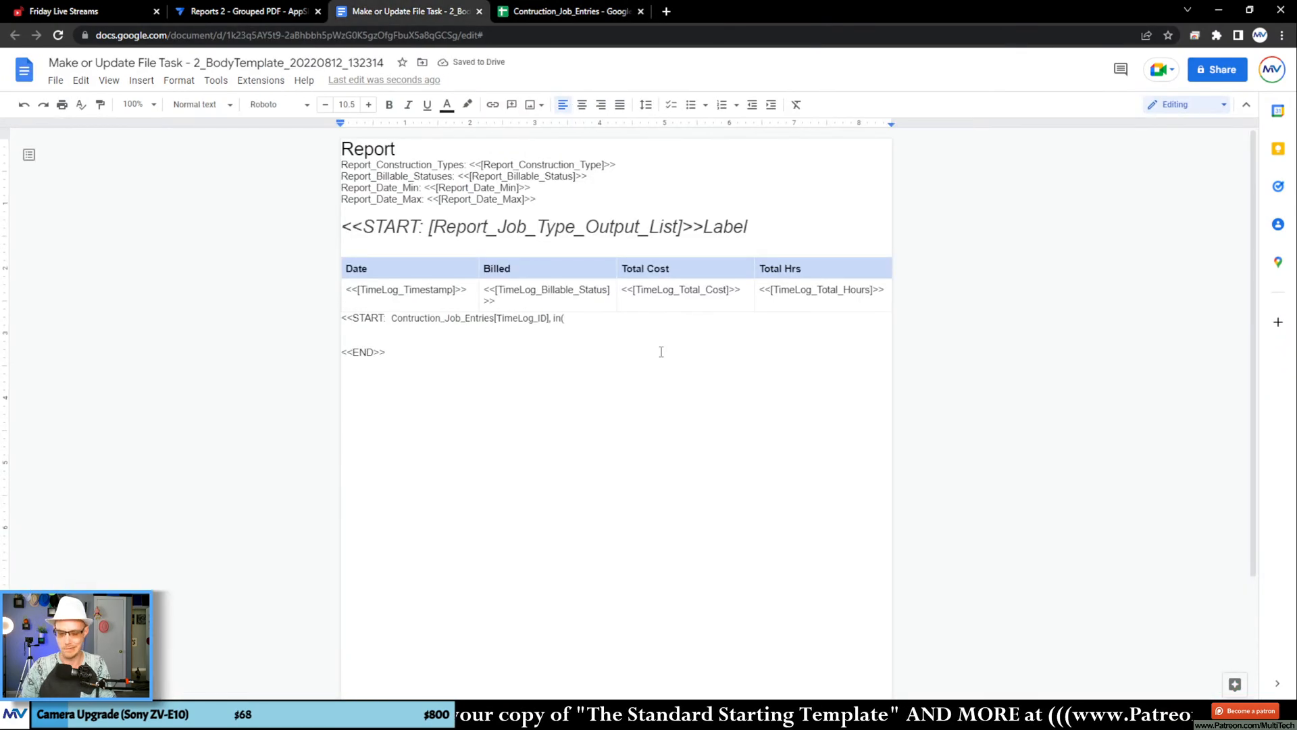
key(ctrl+v)
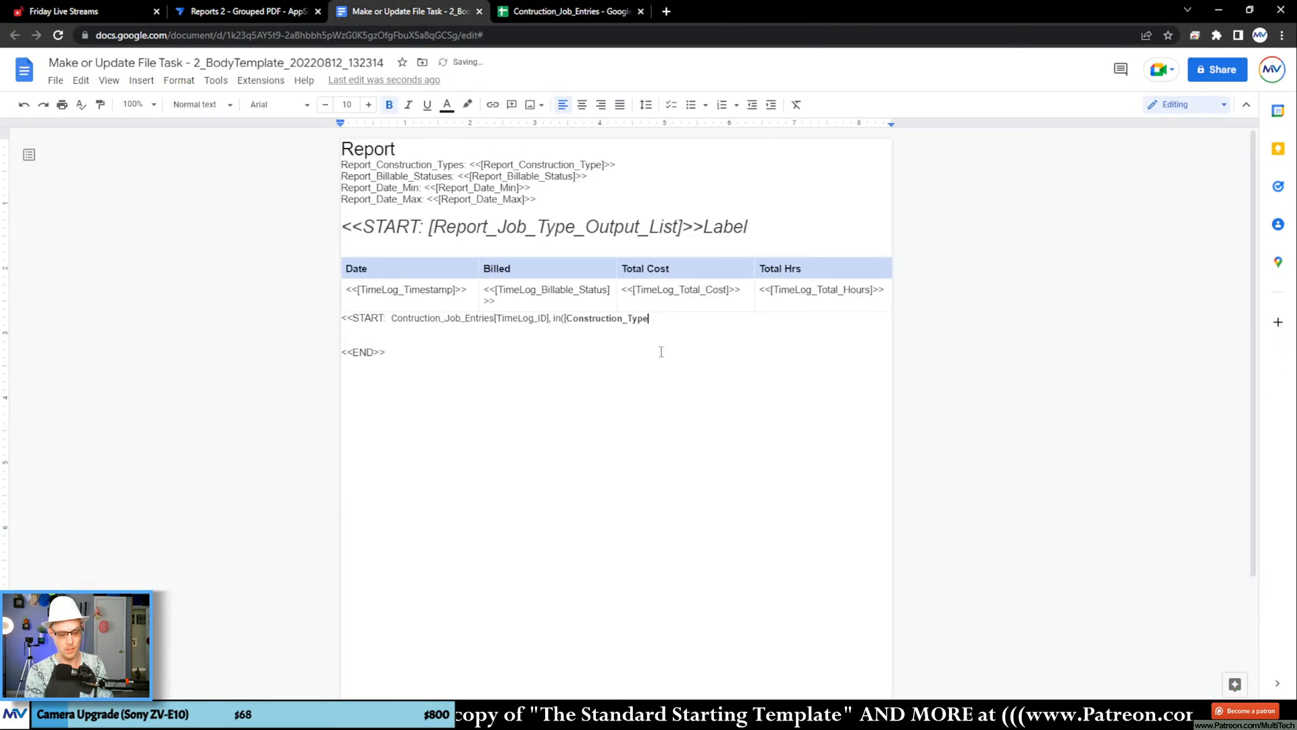
key(ctrl+z)
key(ctrl+shift+v)
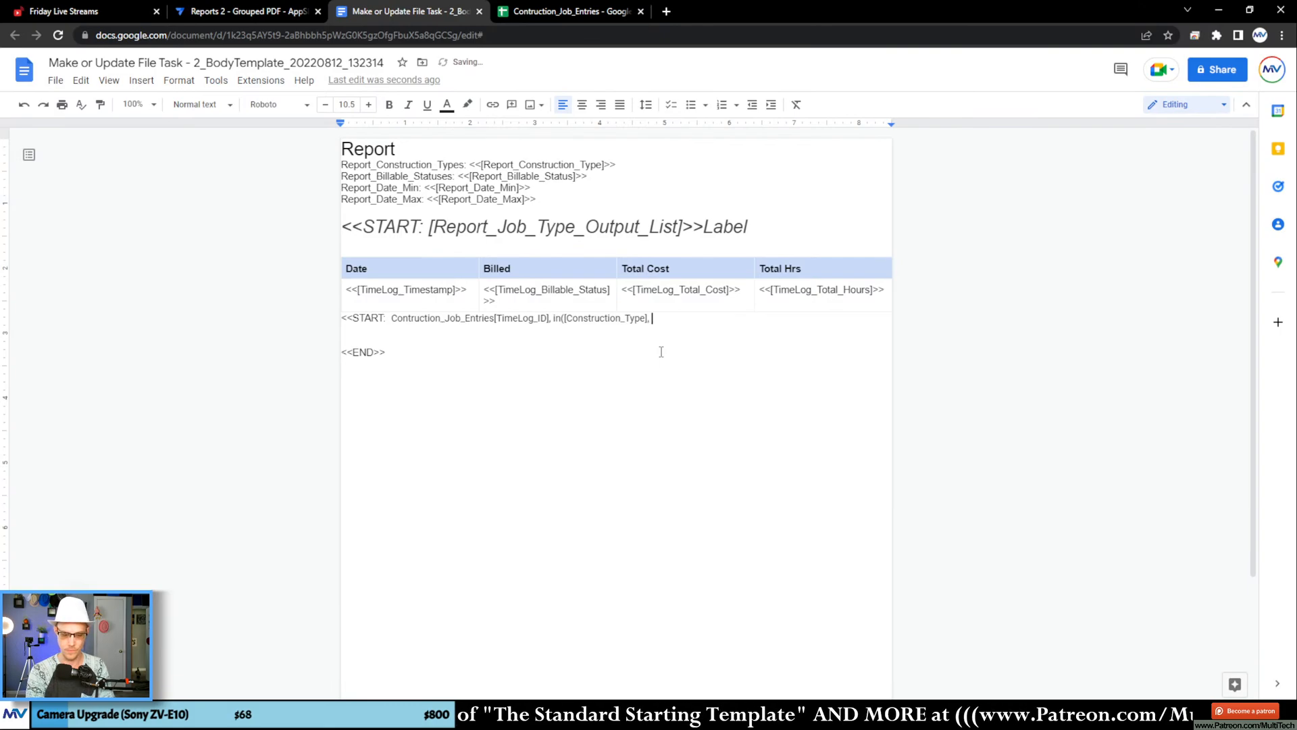
Step: Begin the second argument of the in() condition in the nested START tag with [_thisrow-1]
text(, [_thisro)
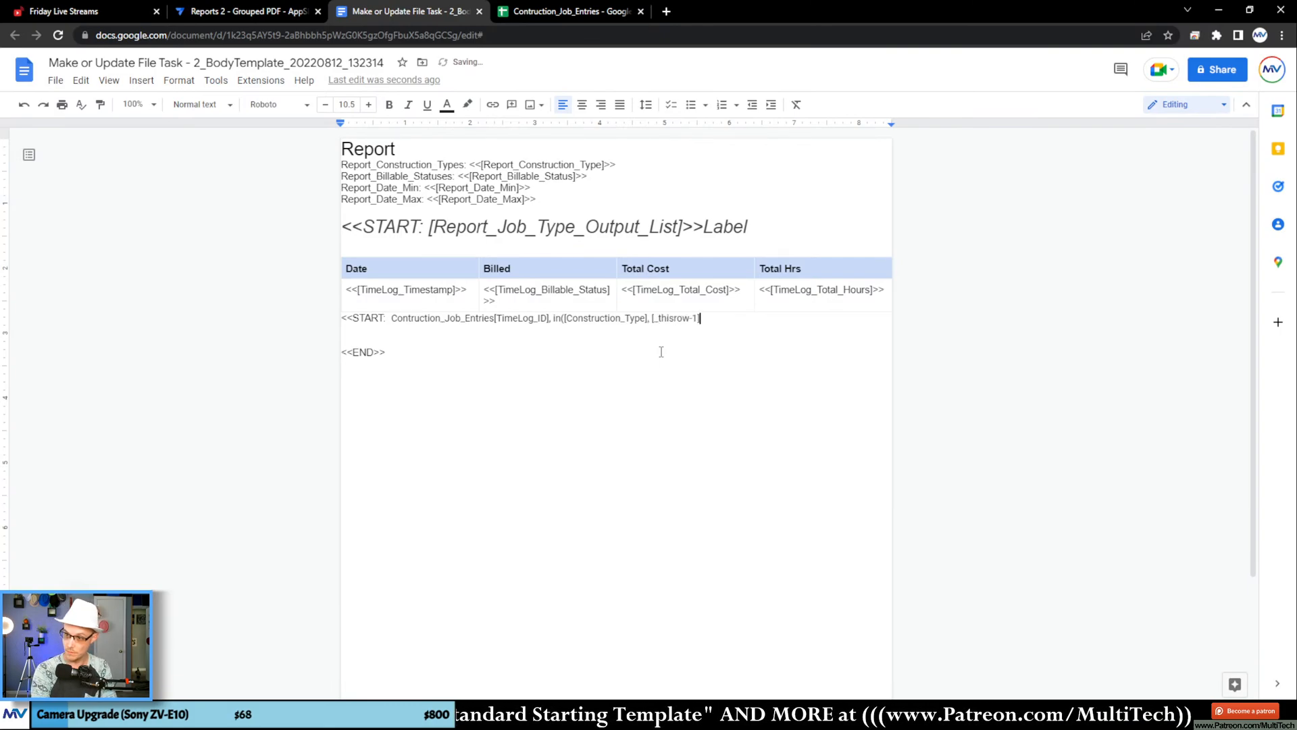
text(w-1])
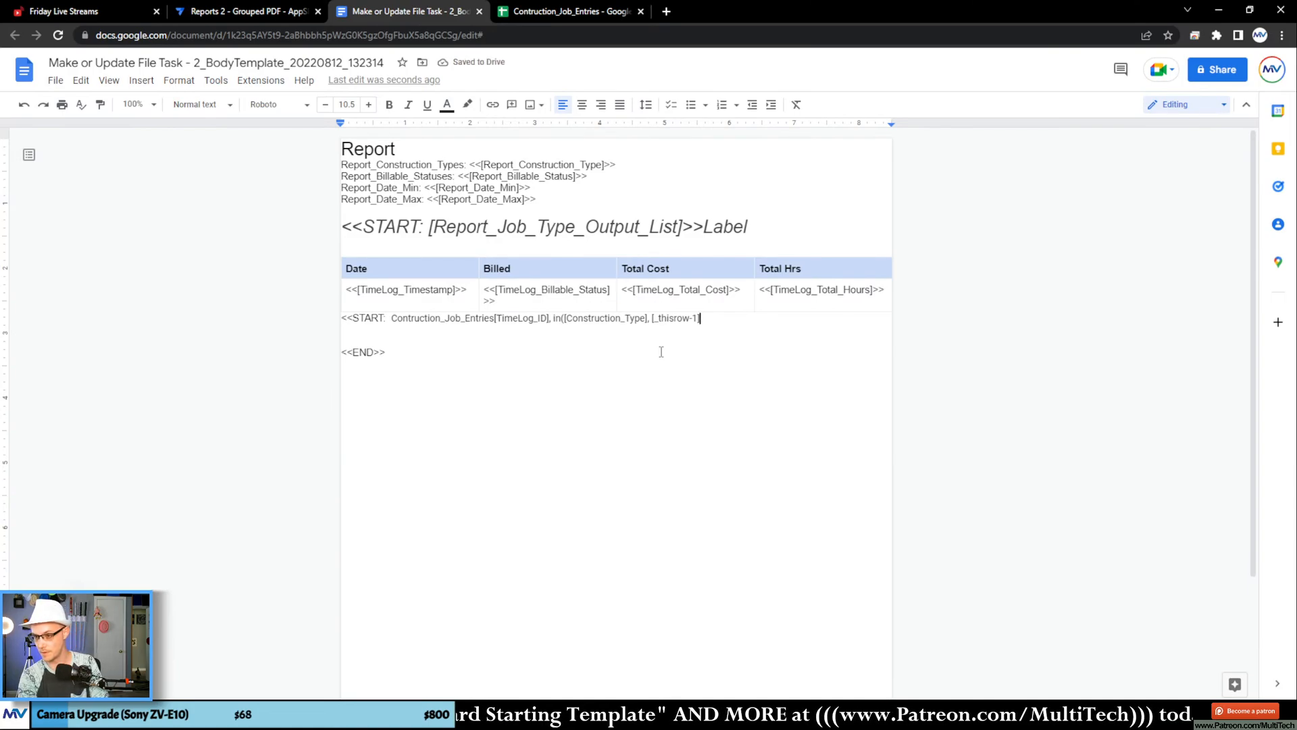
text(.)
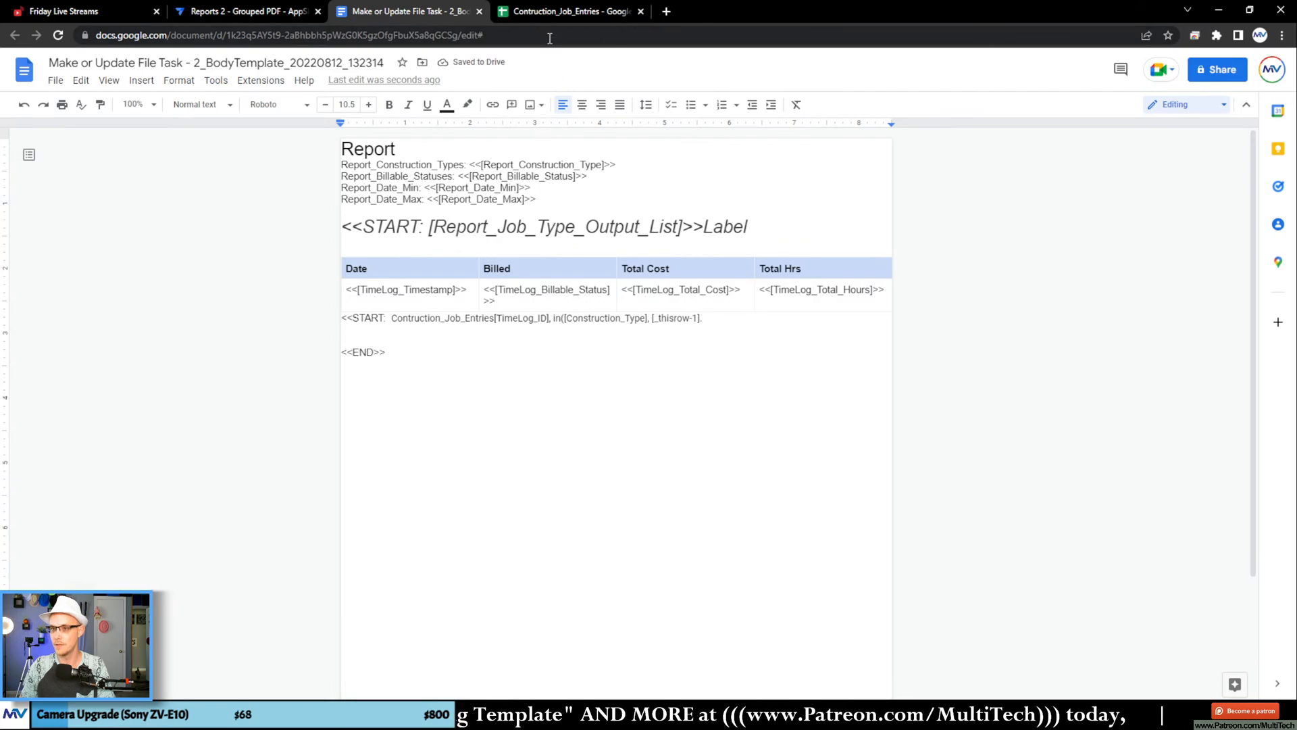
Step: Copy the Construction_Type column header from the construction types list sheet for the Label placeholder in the template heading
click(703, 226)
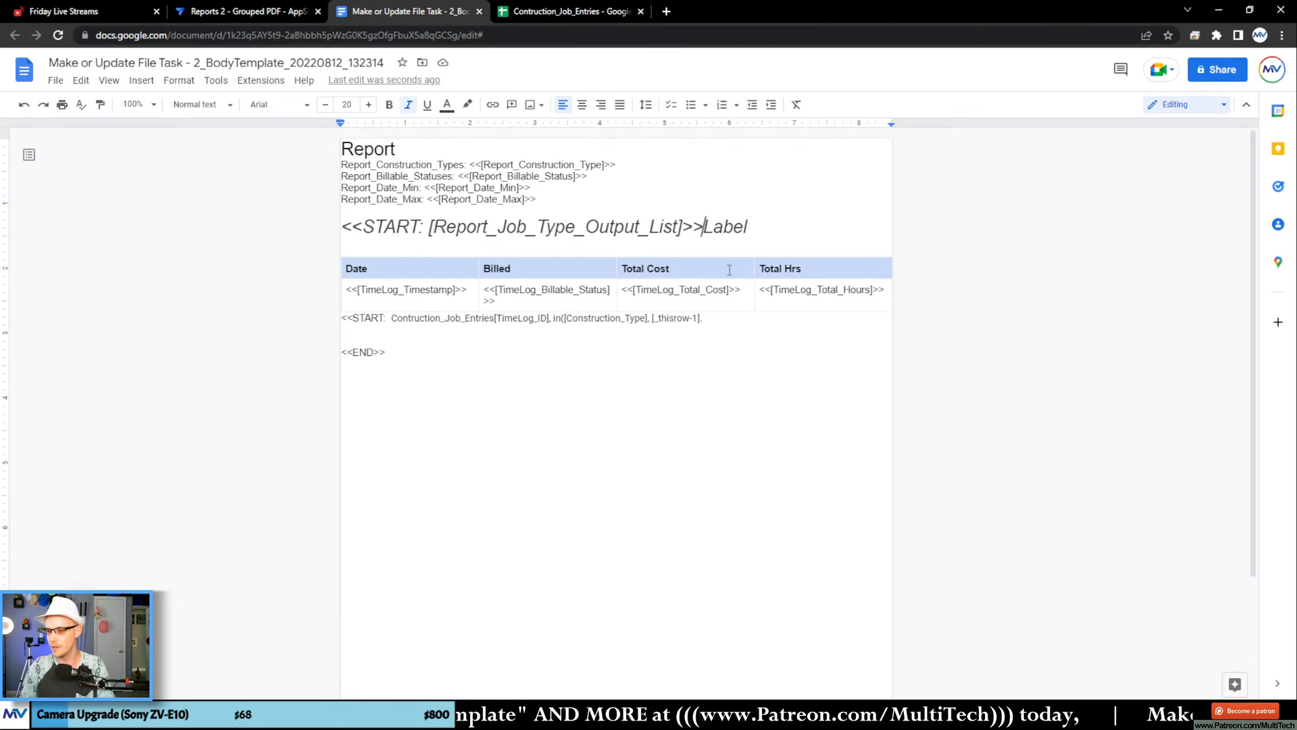
double_click(726, 228)
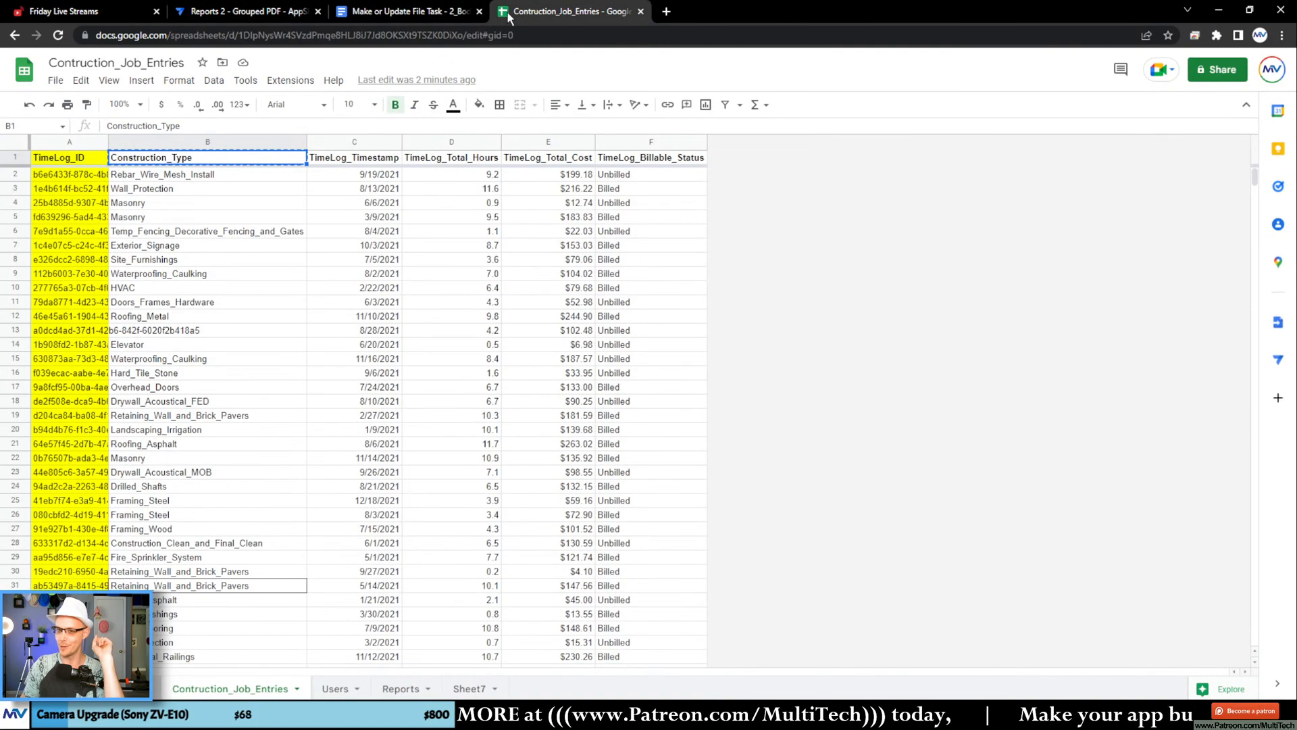
click(570, 12)
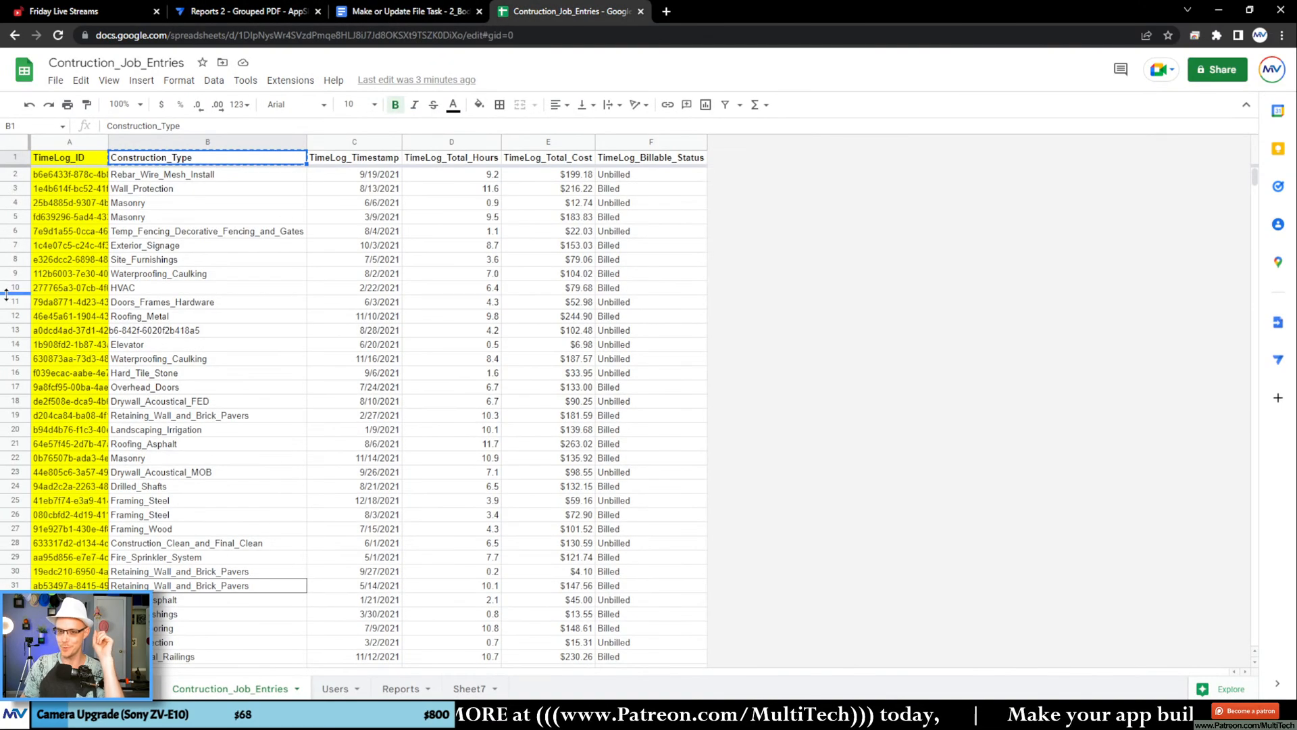
click(129, 688)
click(79, 200)
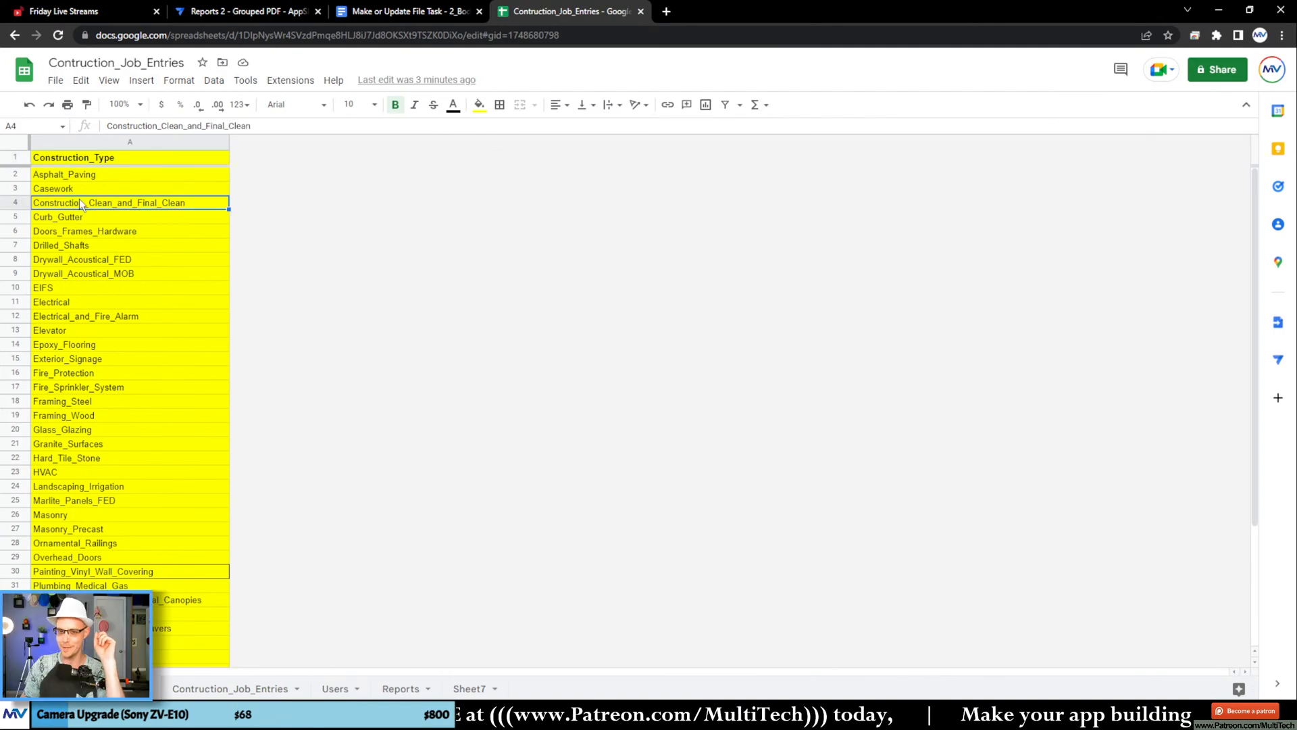
click(90, 155)
key(ctrl+c)
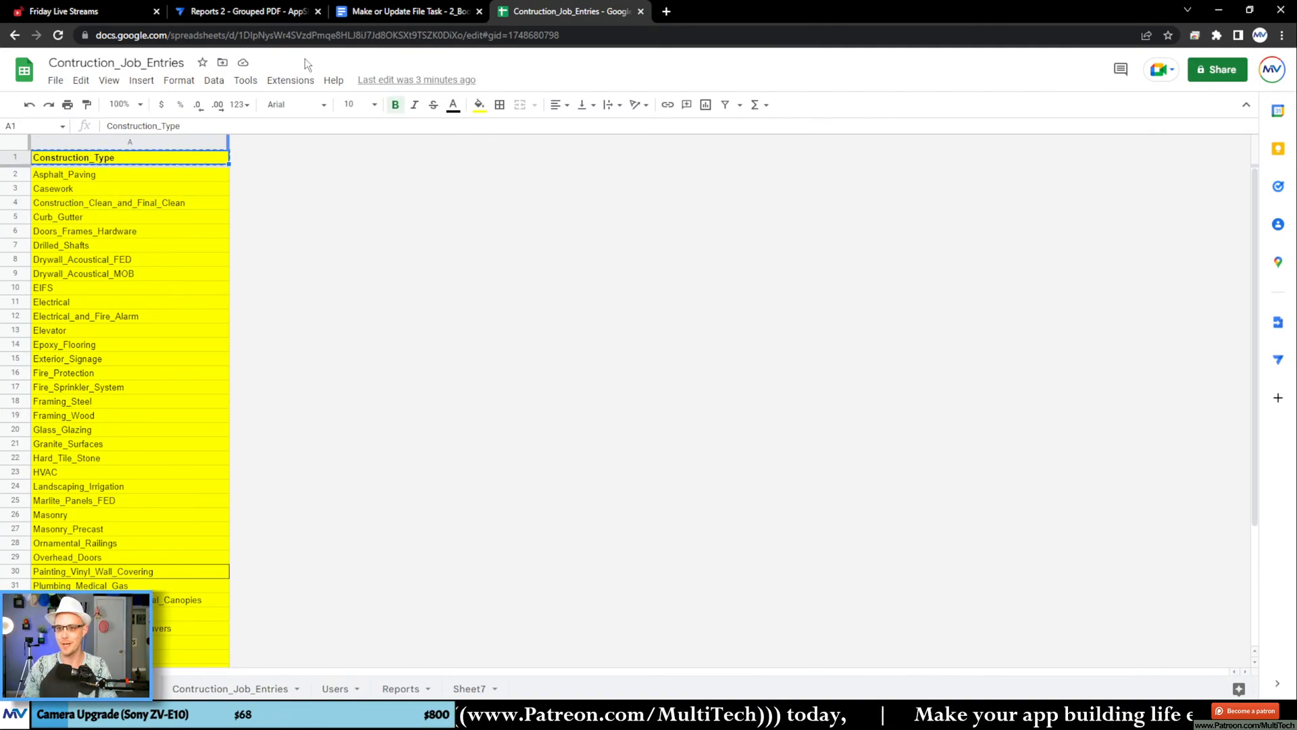
Step: Replace the word Label after the outer START tag in the template with <<[Construction_Type]>>
click(383, 12)
click(723, 227)
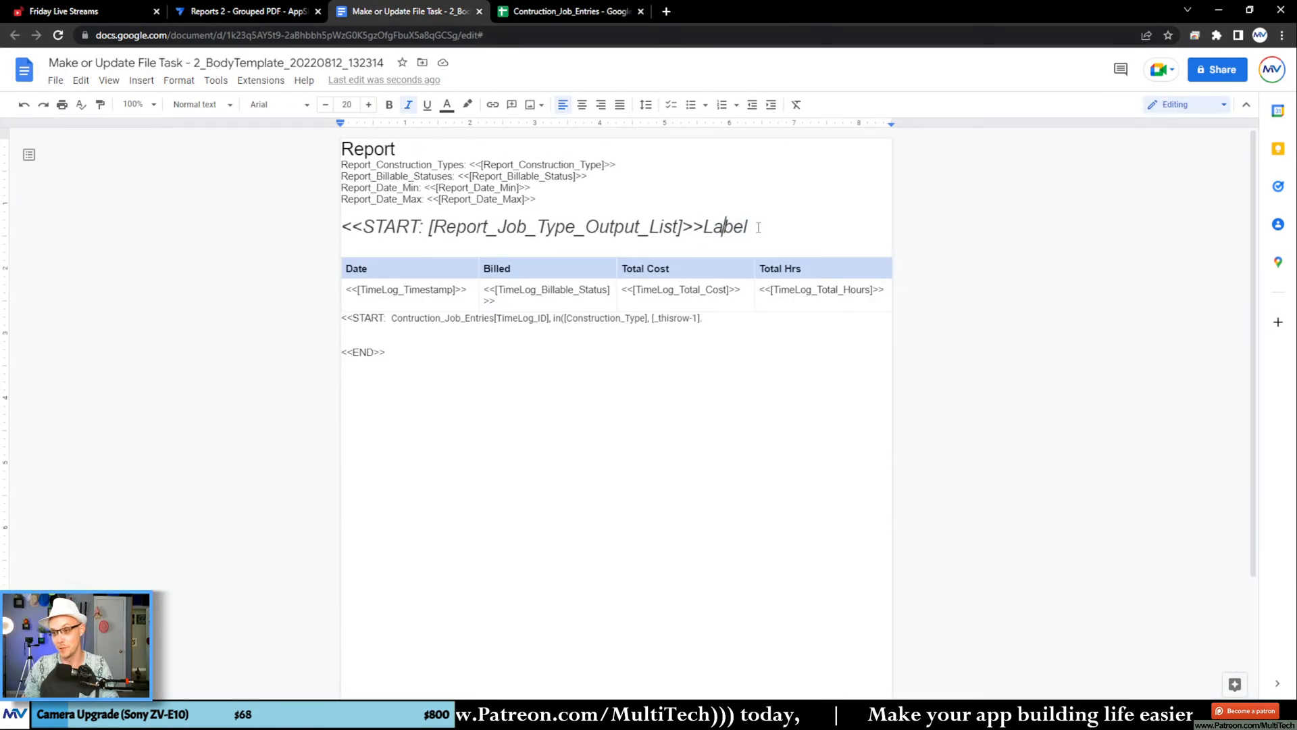
drag(757, 228, 703, 228)
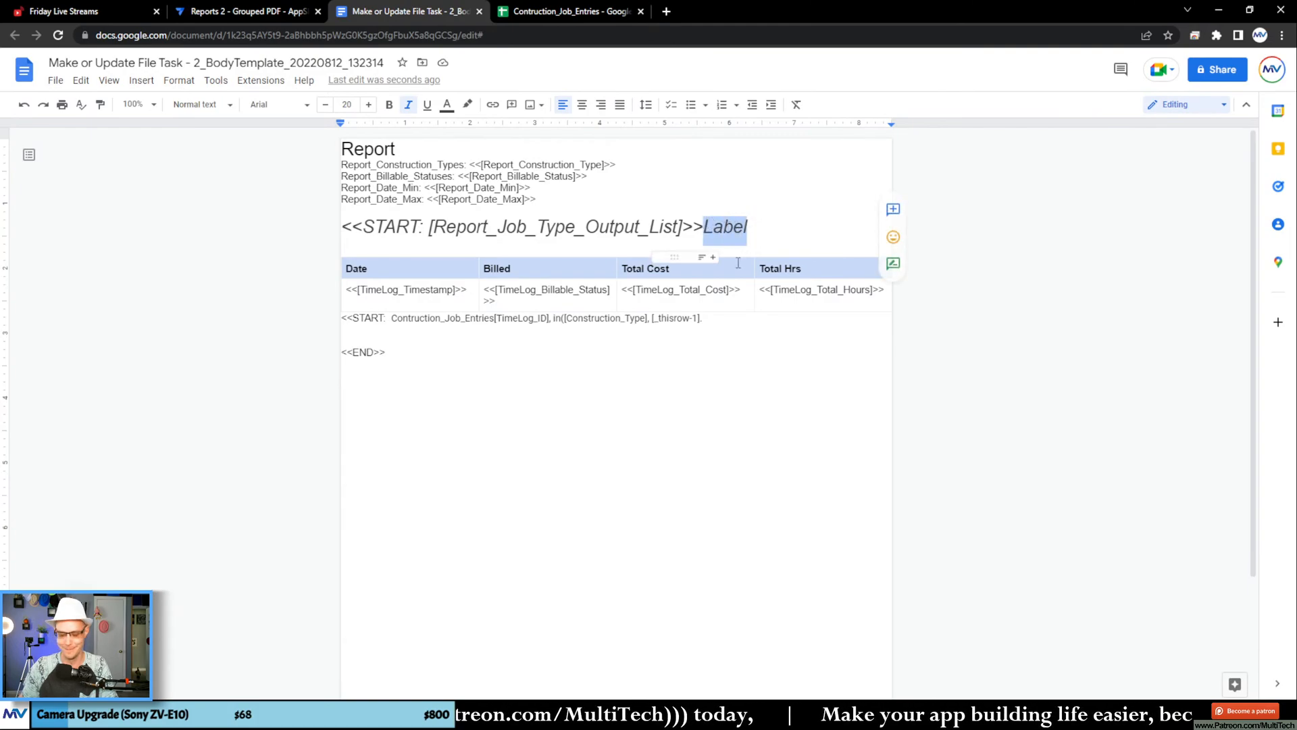
text(<<[)
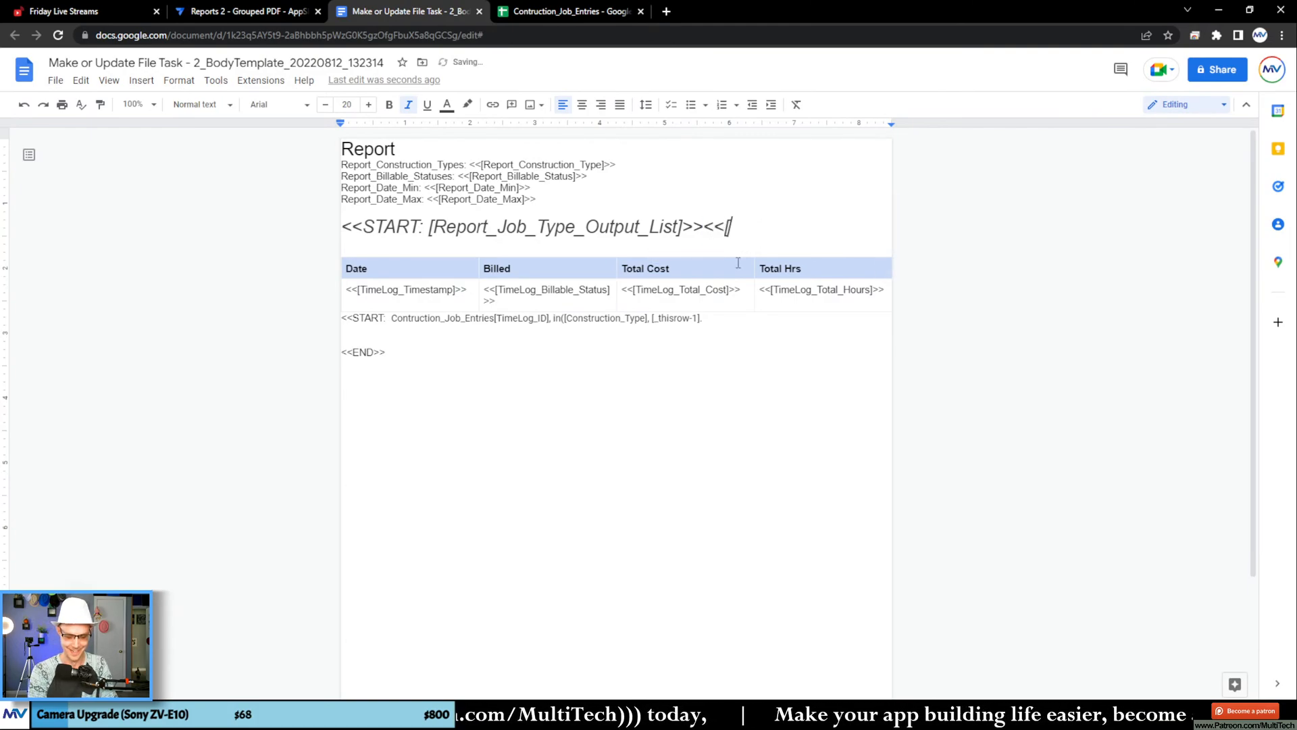
key(ctrl+v)
text(]>>)
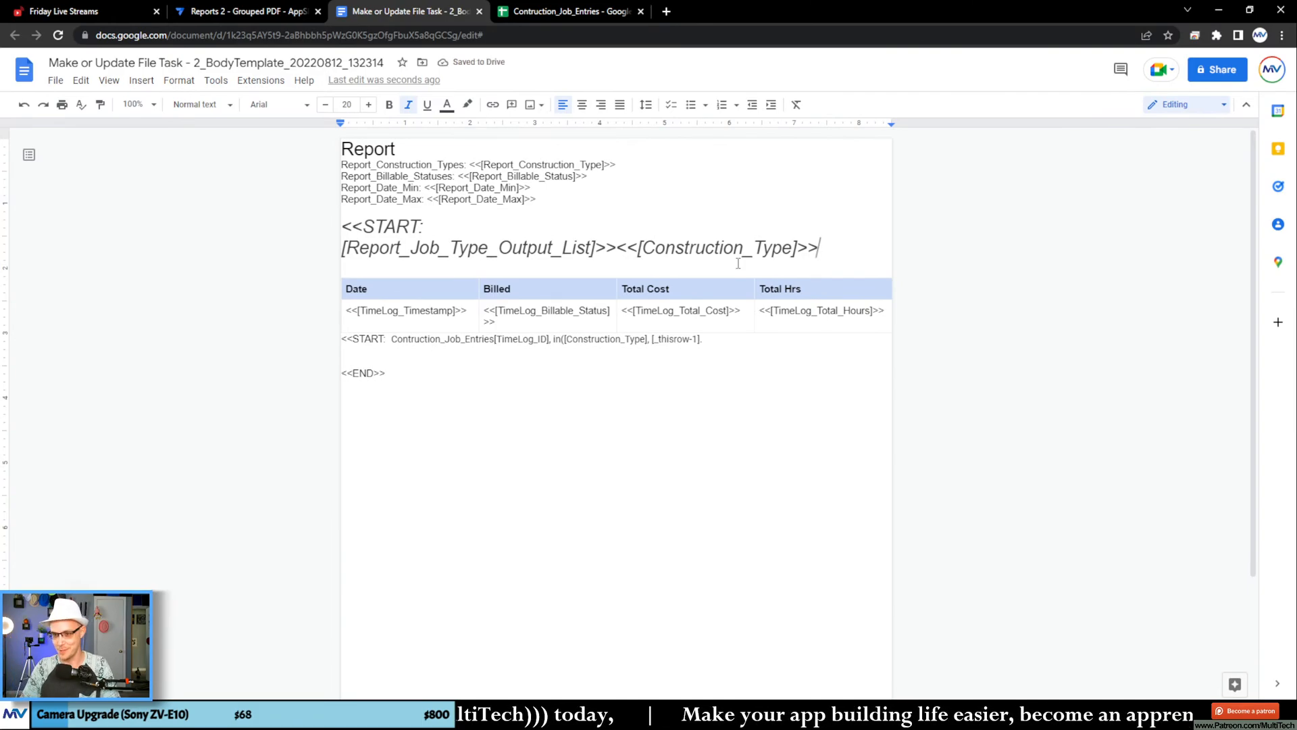
Step: Complete the in() condition in the nested START expression with [Construction_Type] after [_thisrow-1]. and add the closing parentheses
click(706, 339)
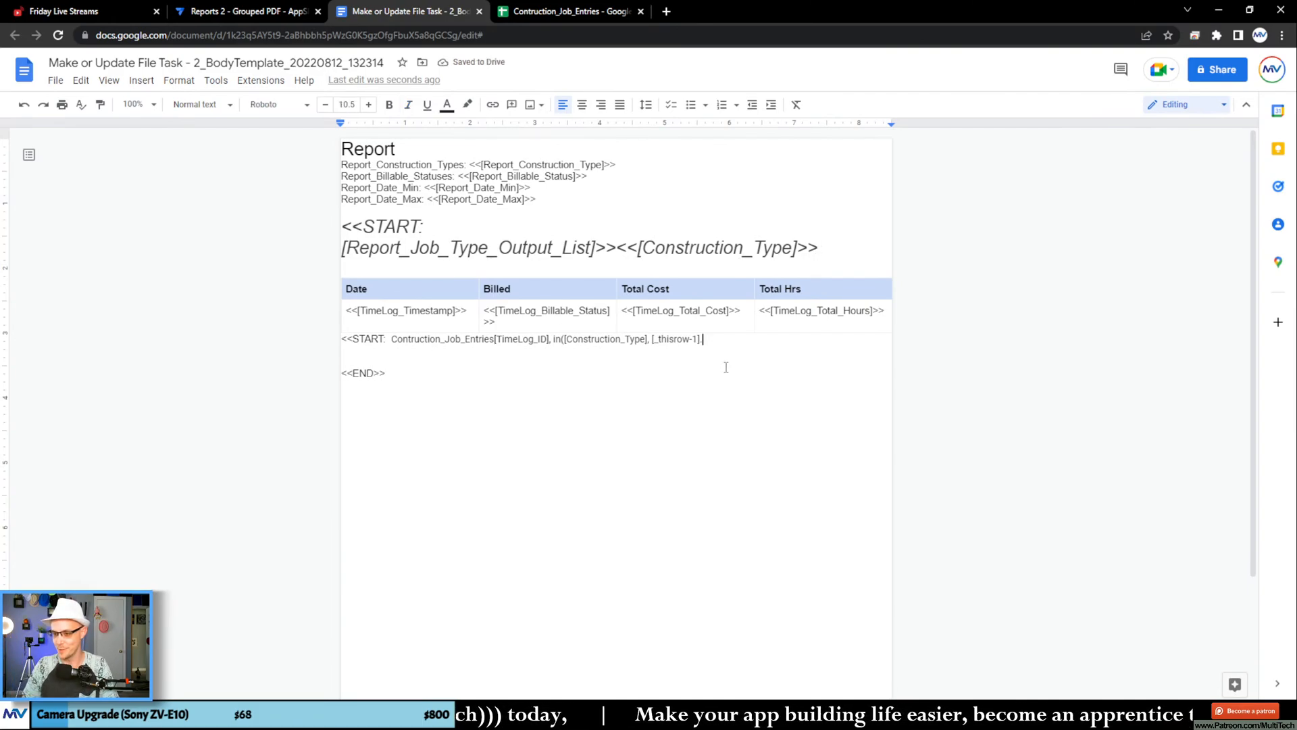
text([)
key(ctrl+v)
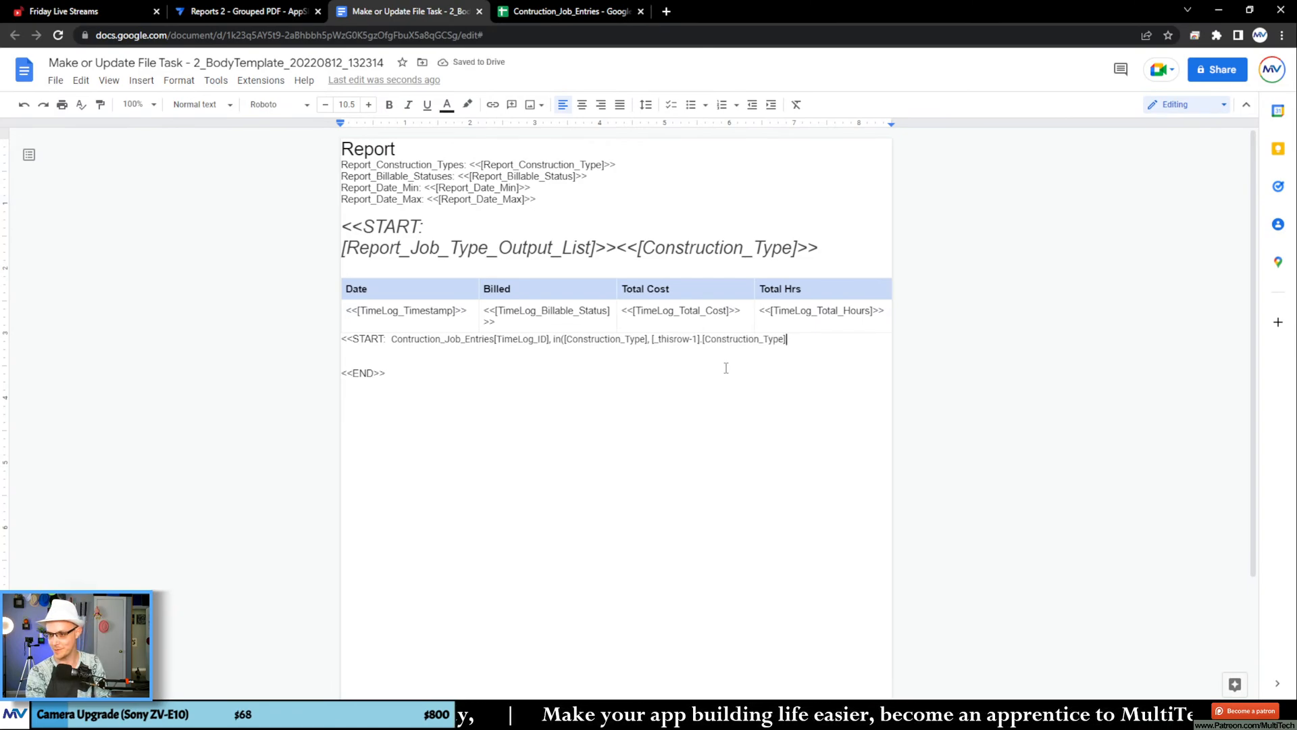
text(]))
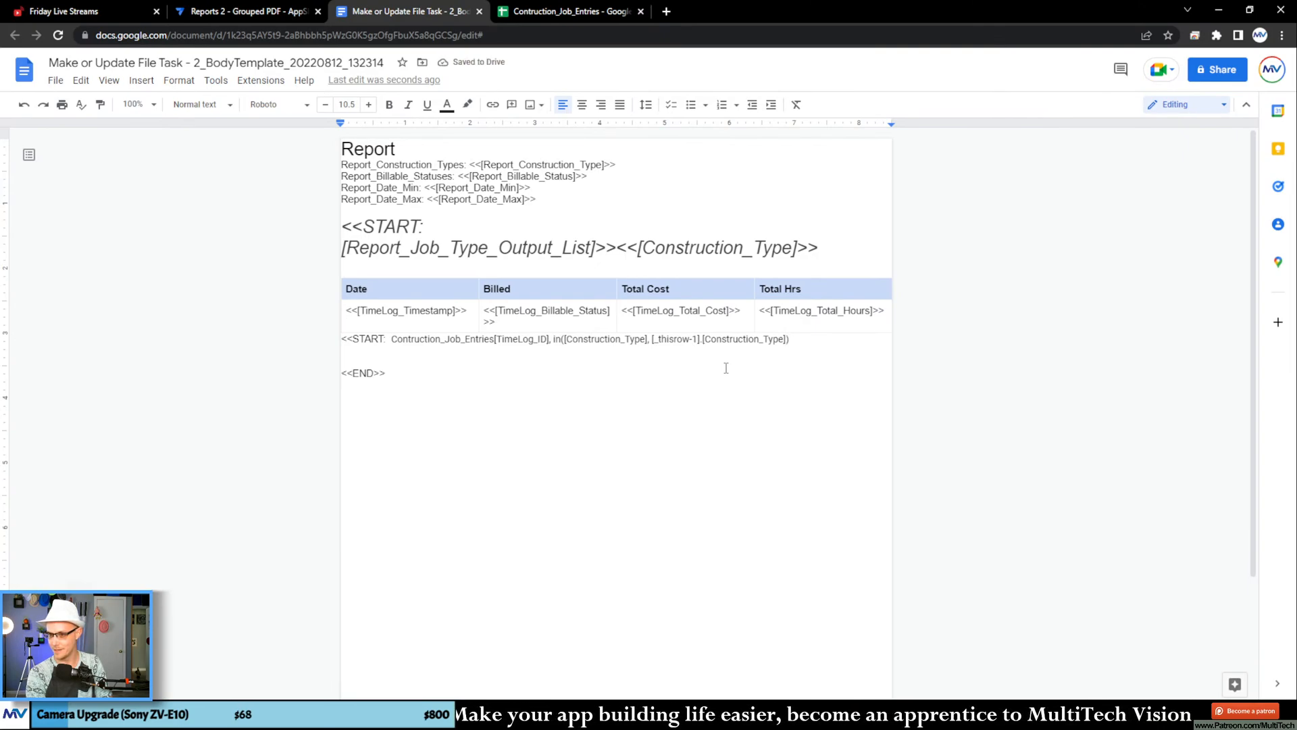
text())
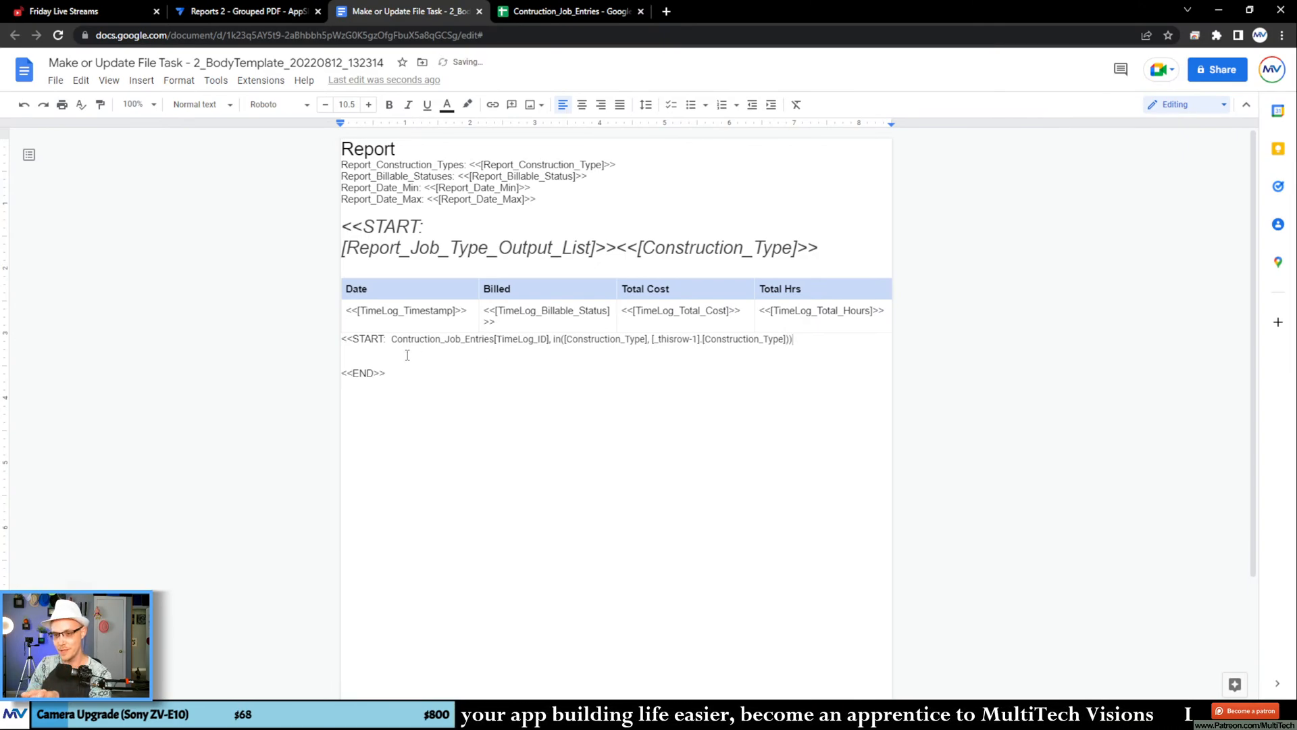
Step: Insert Select( before Contruction_Job_Entries in the nested START tag and close the tag with >>
click(391, 339)
text(Select()
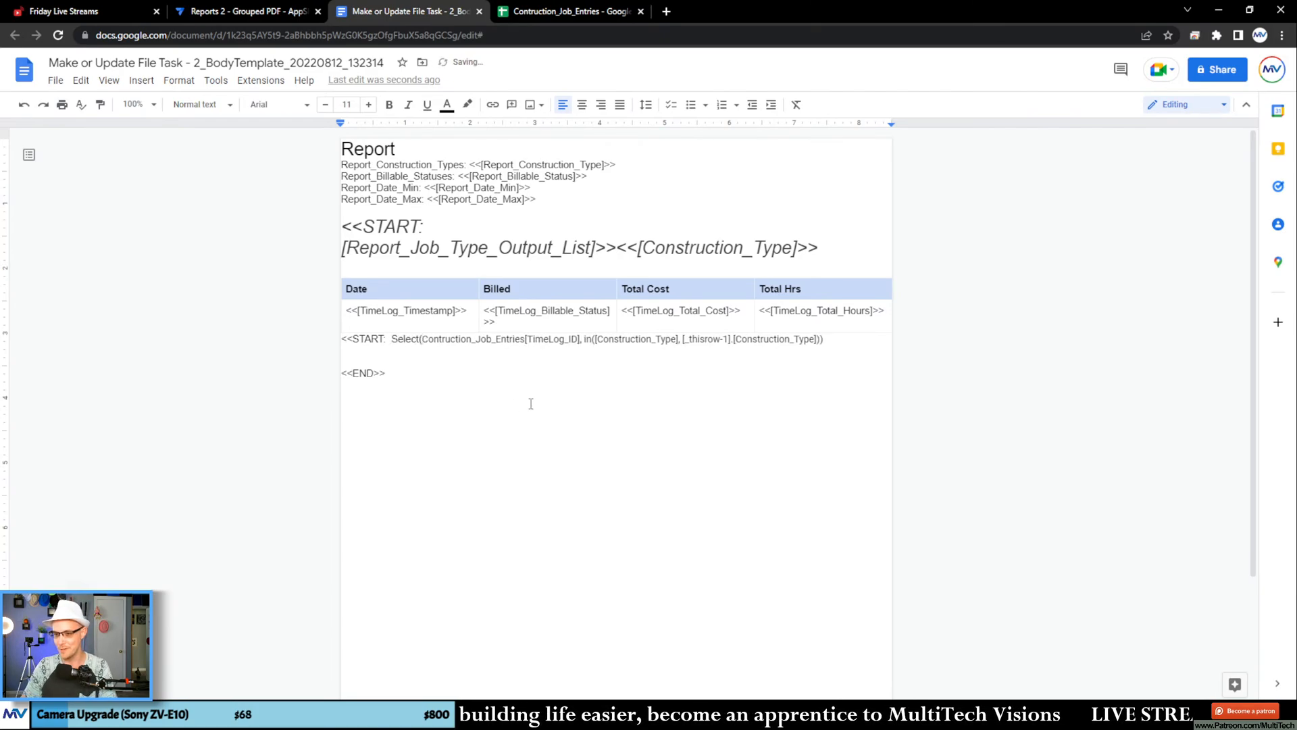
click(833, 341)
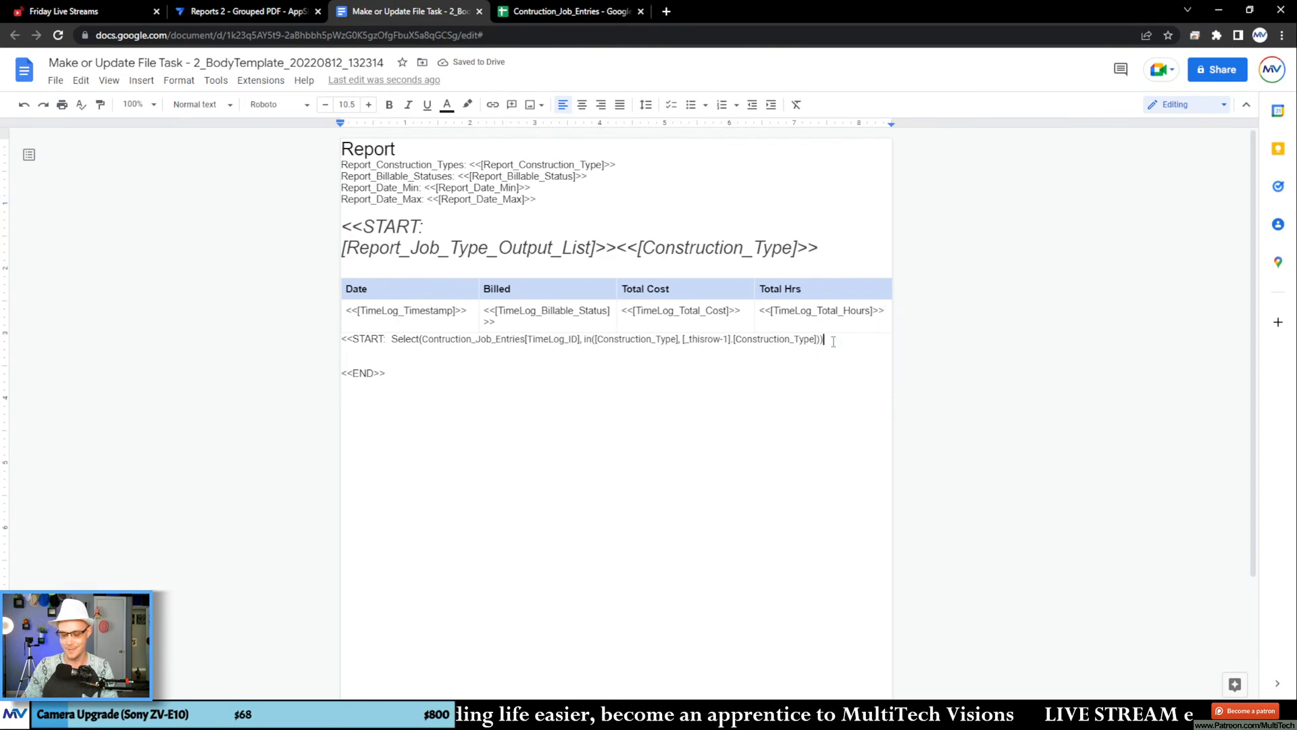
text(>>)
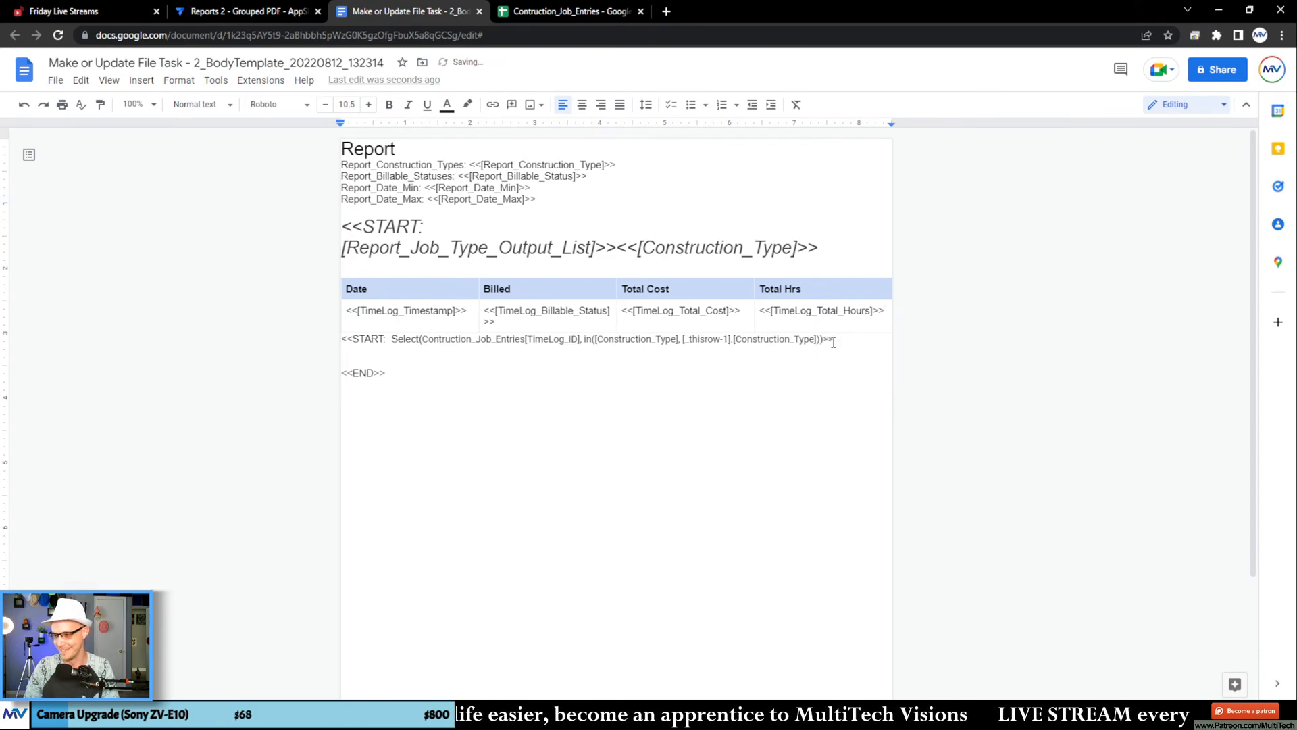
Step: Add <<END>> on a new line below the TimeLog_Total_Hours tag in the Total Hrs cell
click(884, 329)
key(Return)
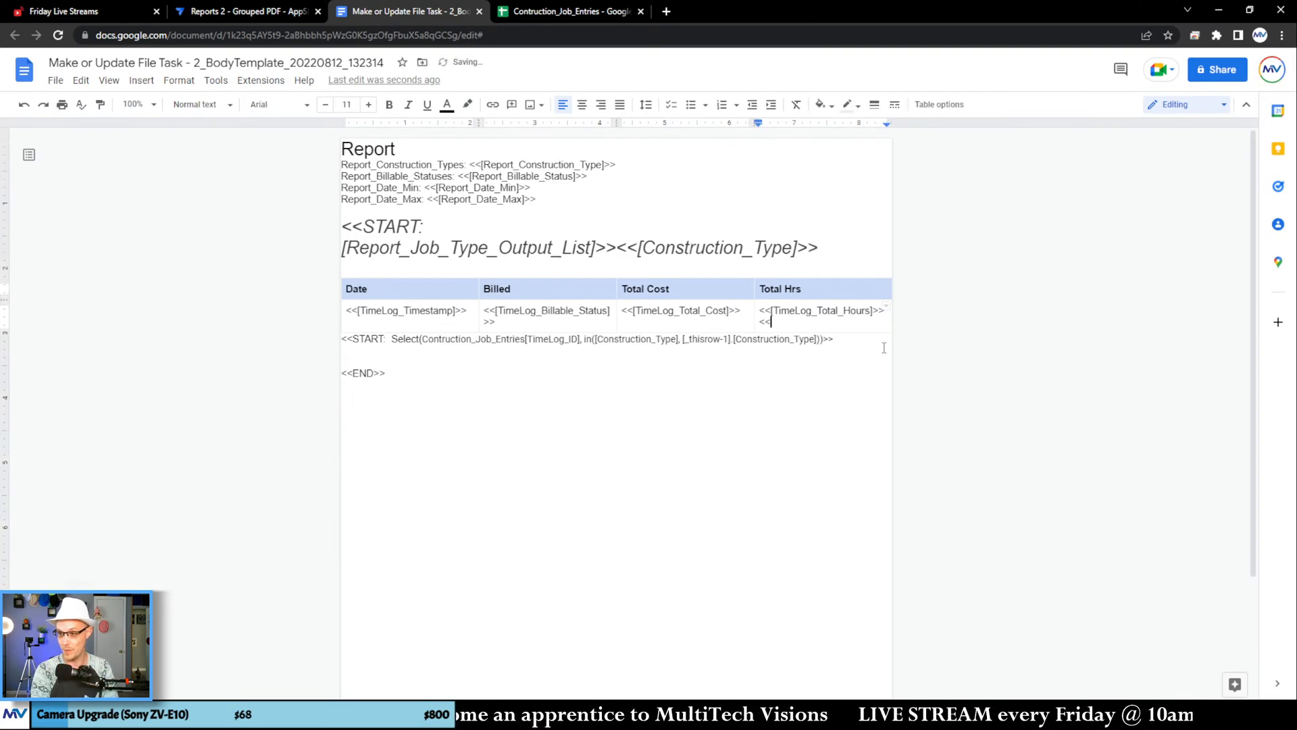
text(<<END>>)
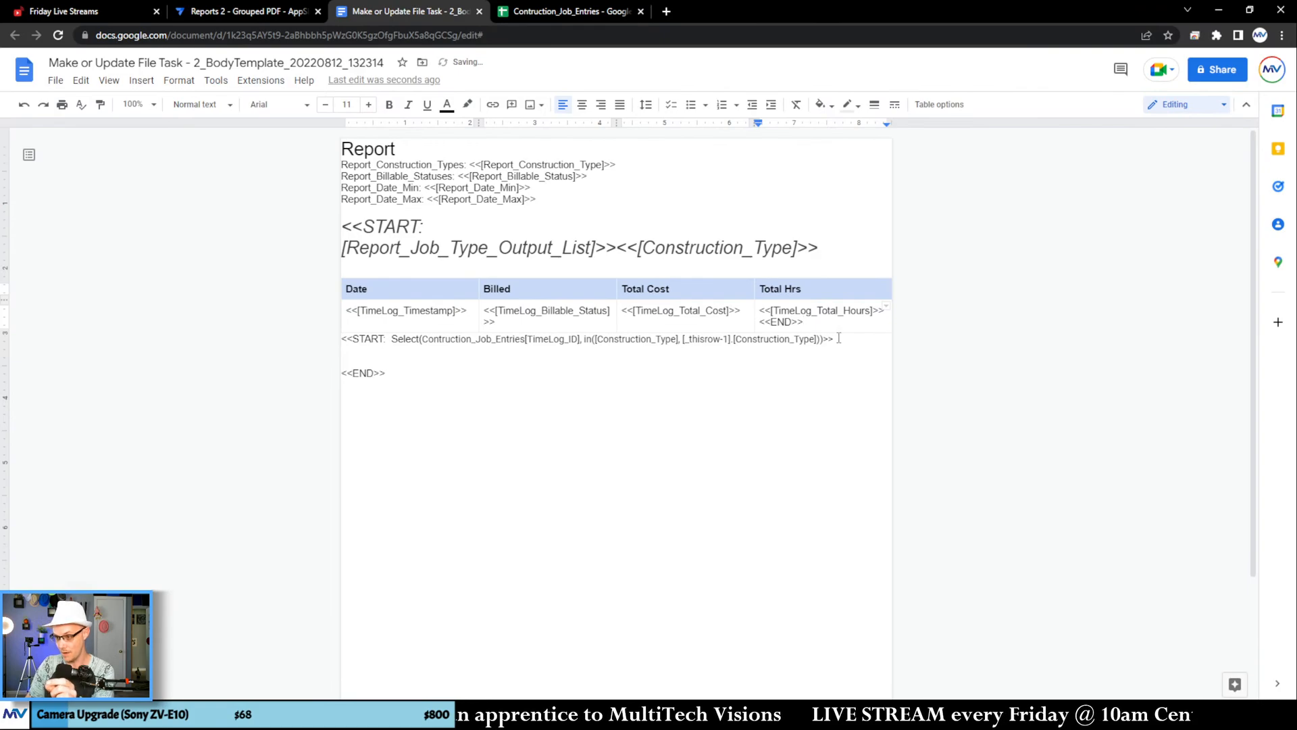
Step: Move the nested START Select tag in front of the TimeLog_Timestamp tag in the Date cell and remove the extra blank lines below the table
drag(838, 338, 354, 321)
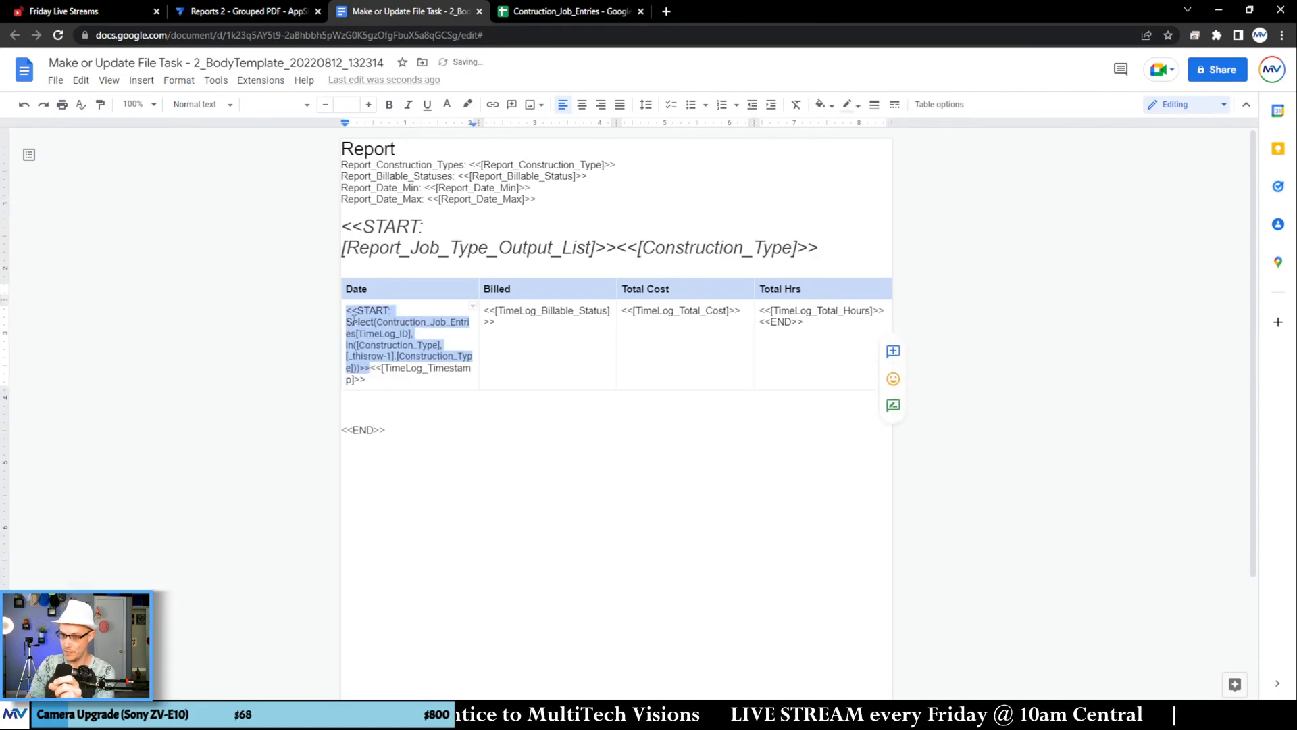
click(375, 399)
key(Delete)
key(Delete)
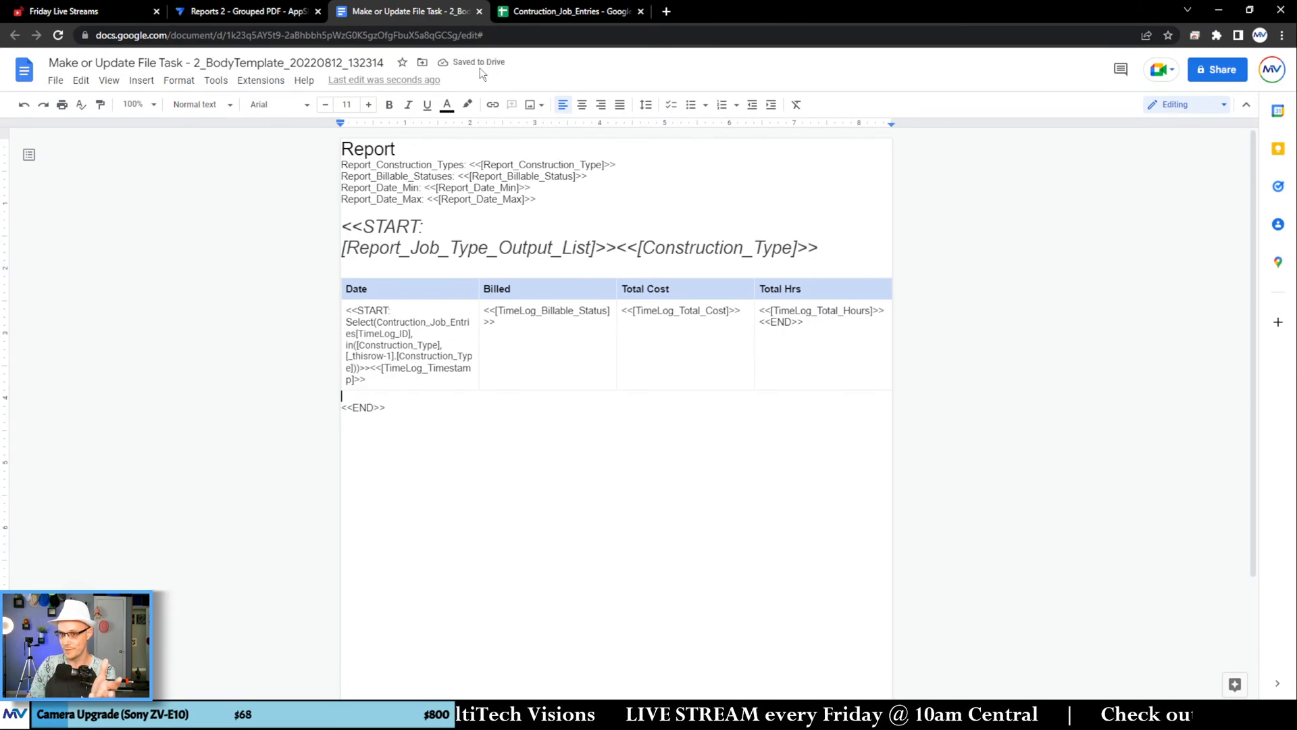
Step: Switch to the AppSheet editor, re-save the File Folder Path expression and save the app to check the template
click(289, 14)
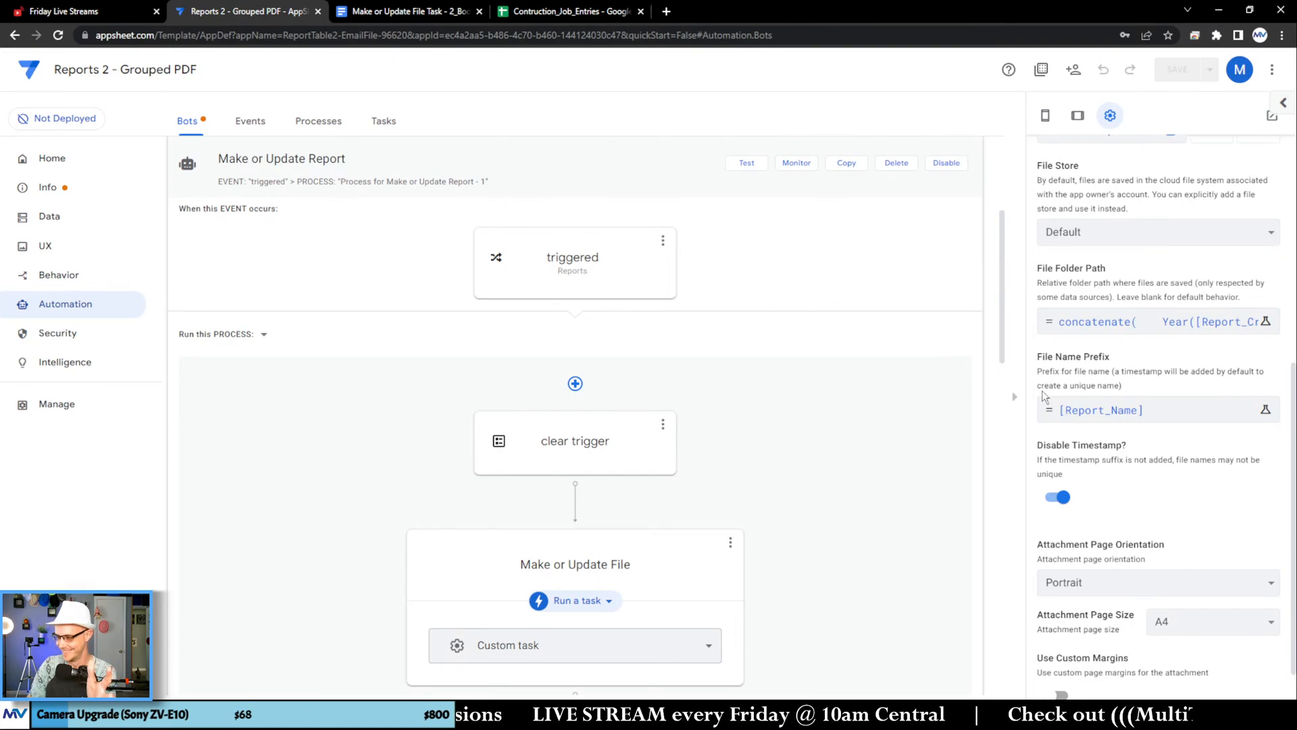
click(1162, 322)
click(937, 657)
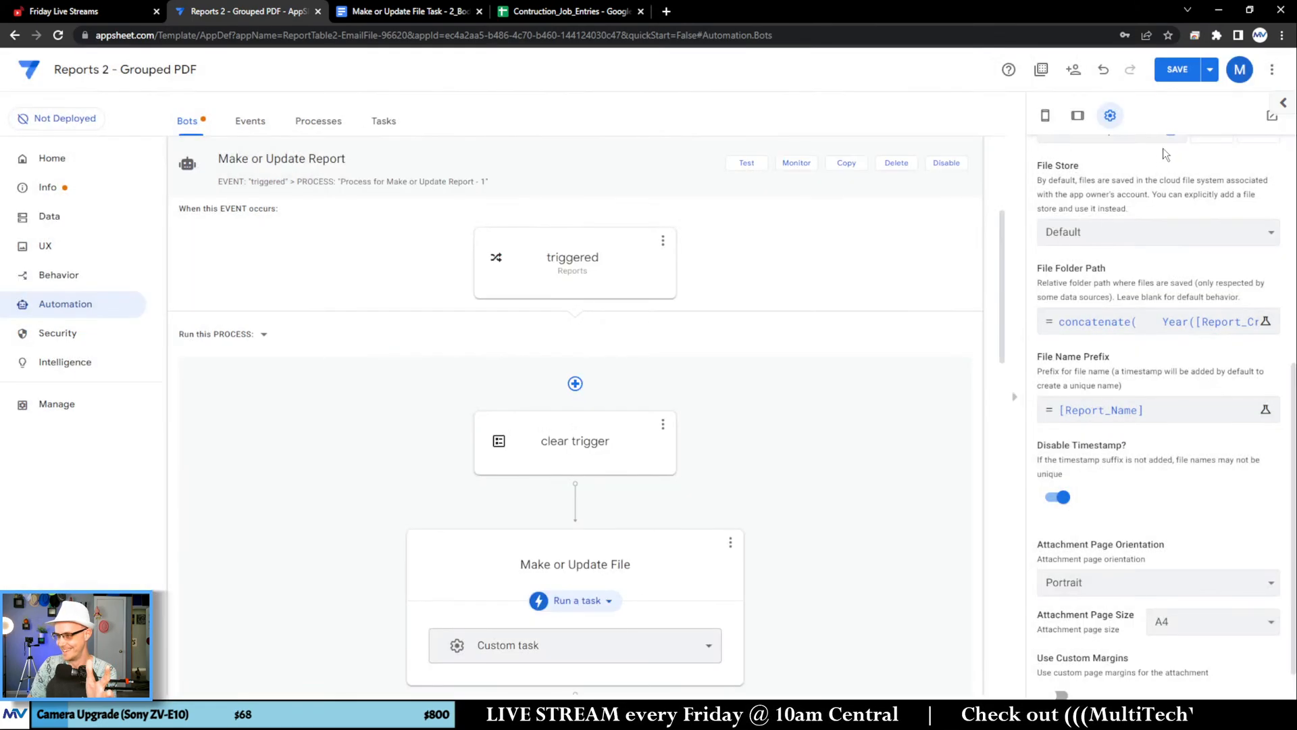
click(1209, 69)
click(1159, 134)
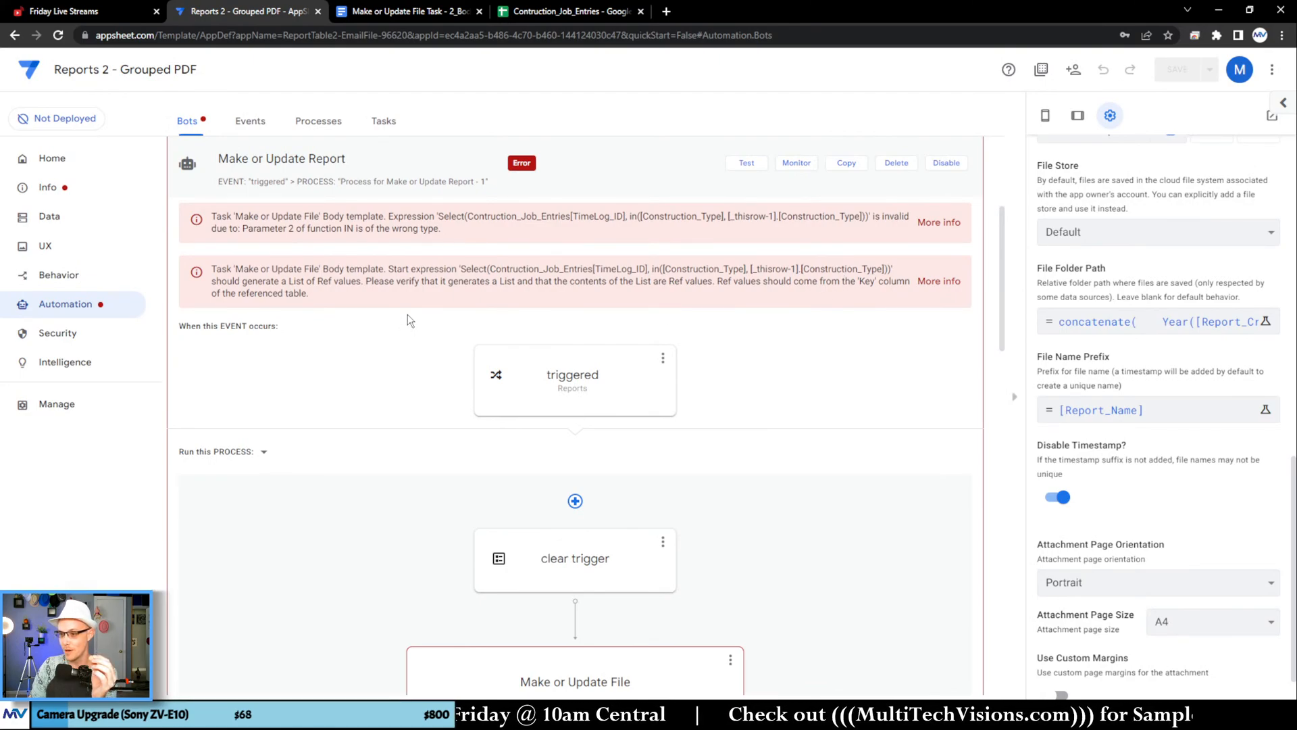
Step: In the document template's nested START Select, replace the in() condition with [Construction_Type] = [_thisrow-1].[Construction_Type] and remove the extra closing parenthesis
double_click(819, 216)
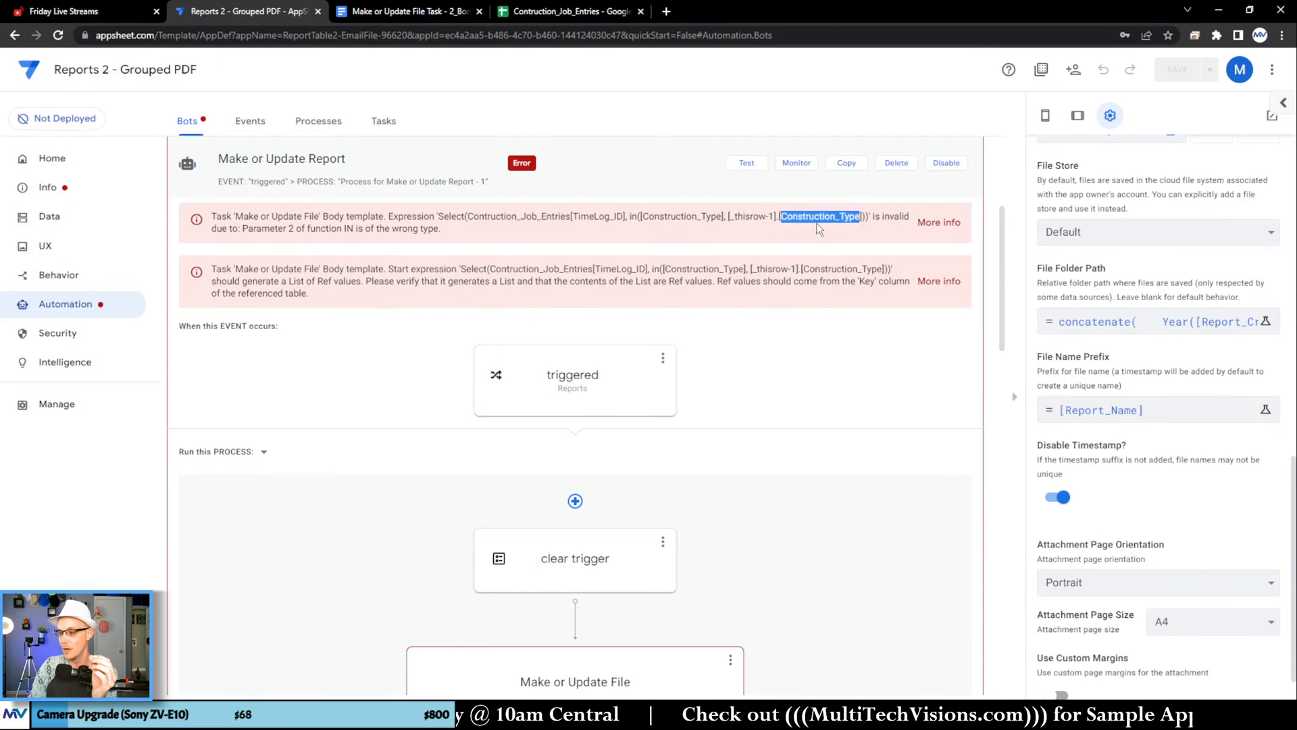
click(419, 12)
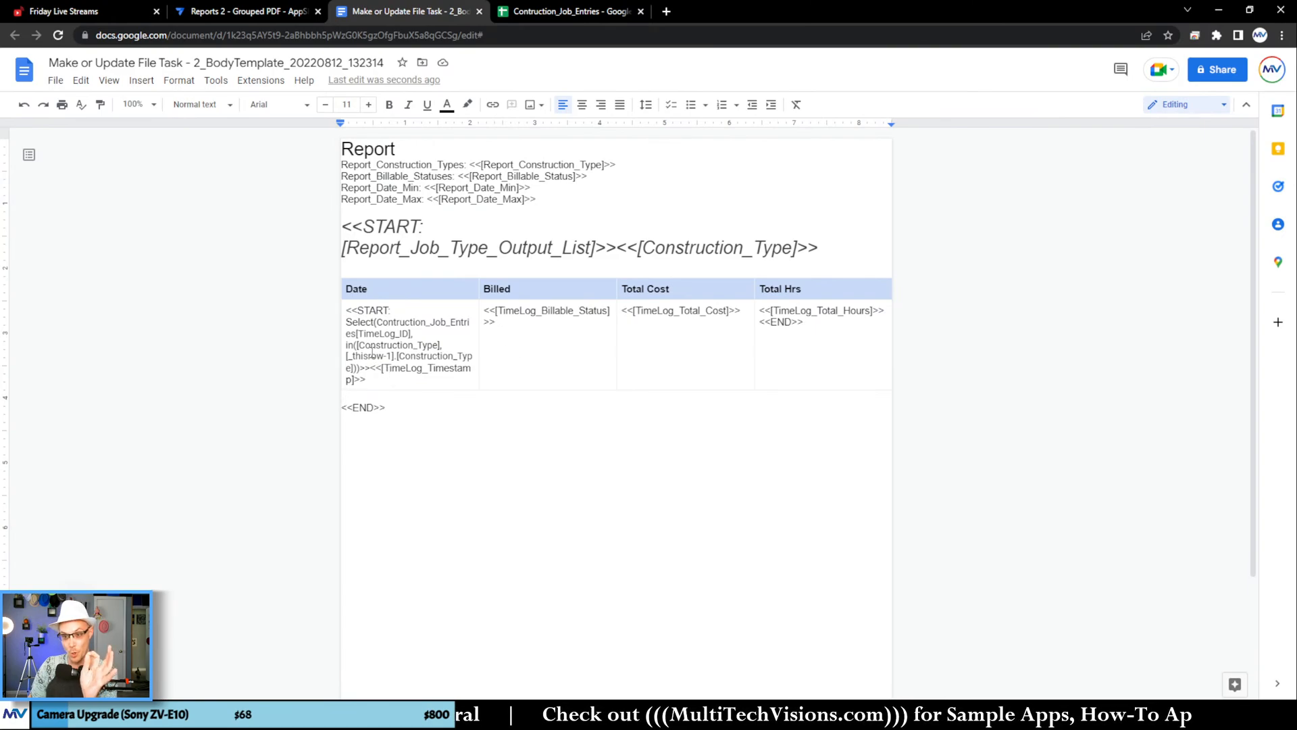
double_click(350, 345)
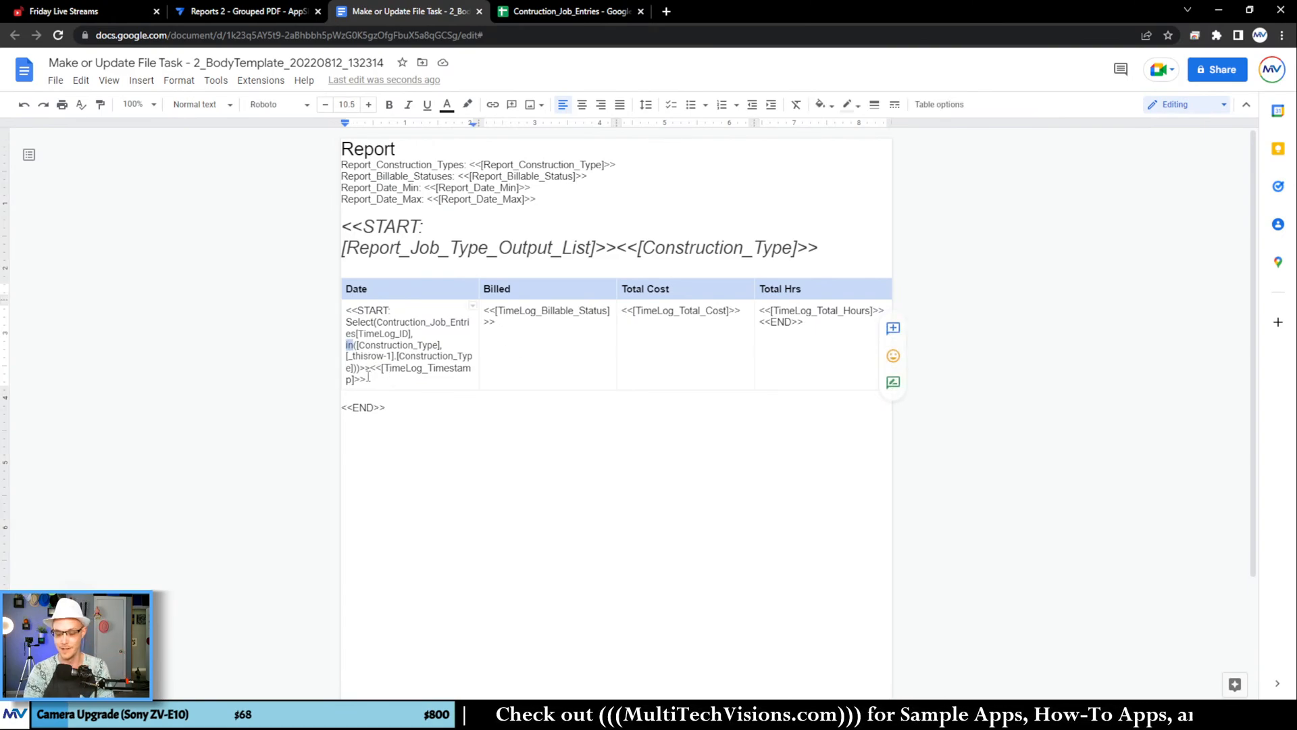
key(Delete)
key(Delete)
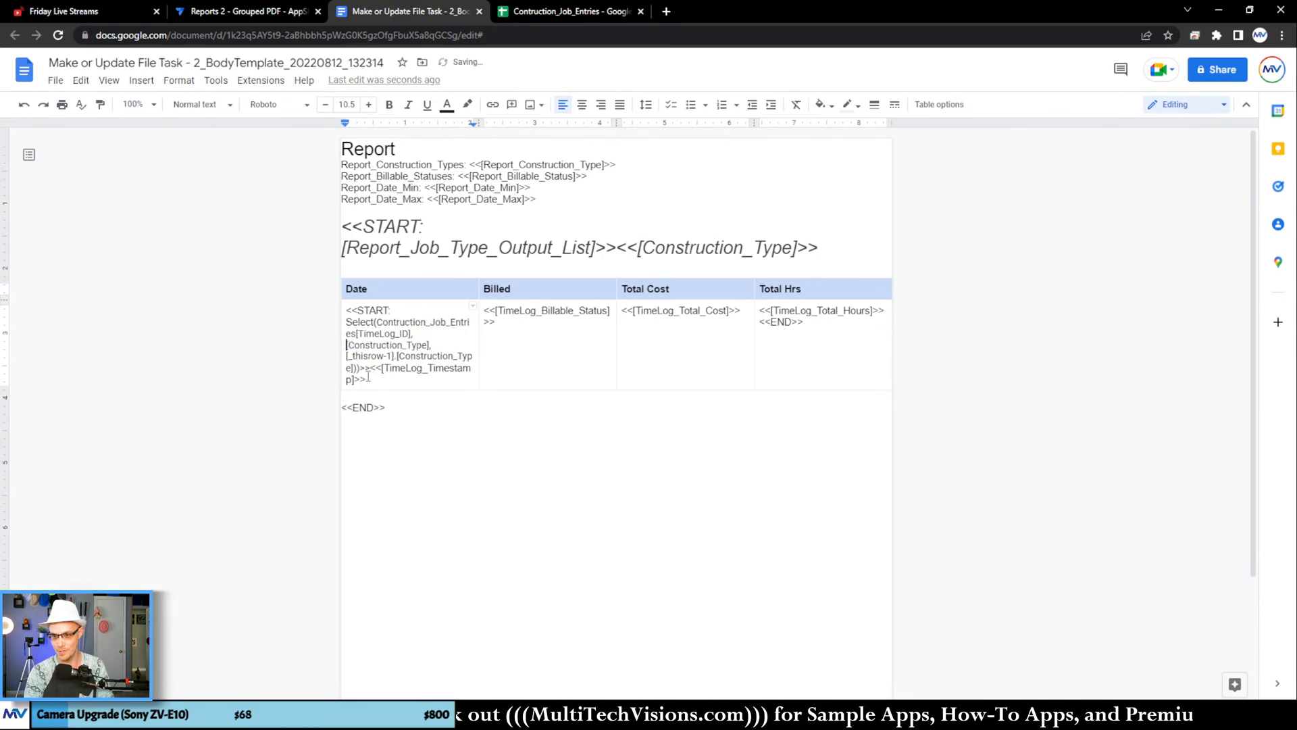
text(=)
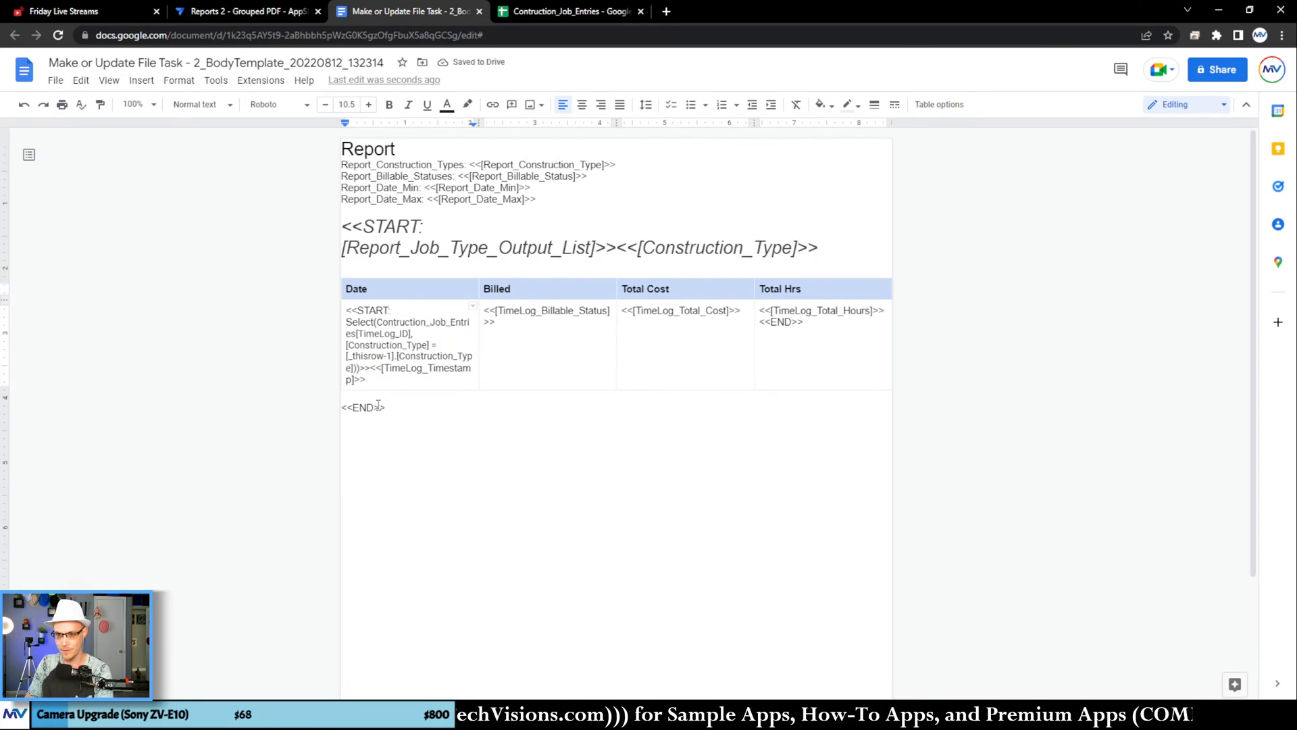
key(BackSpace)
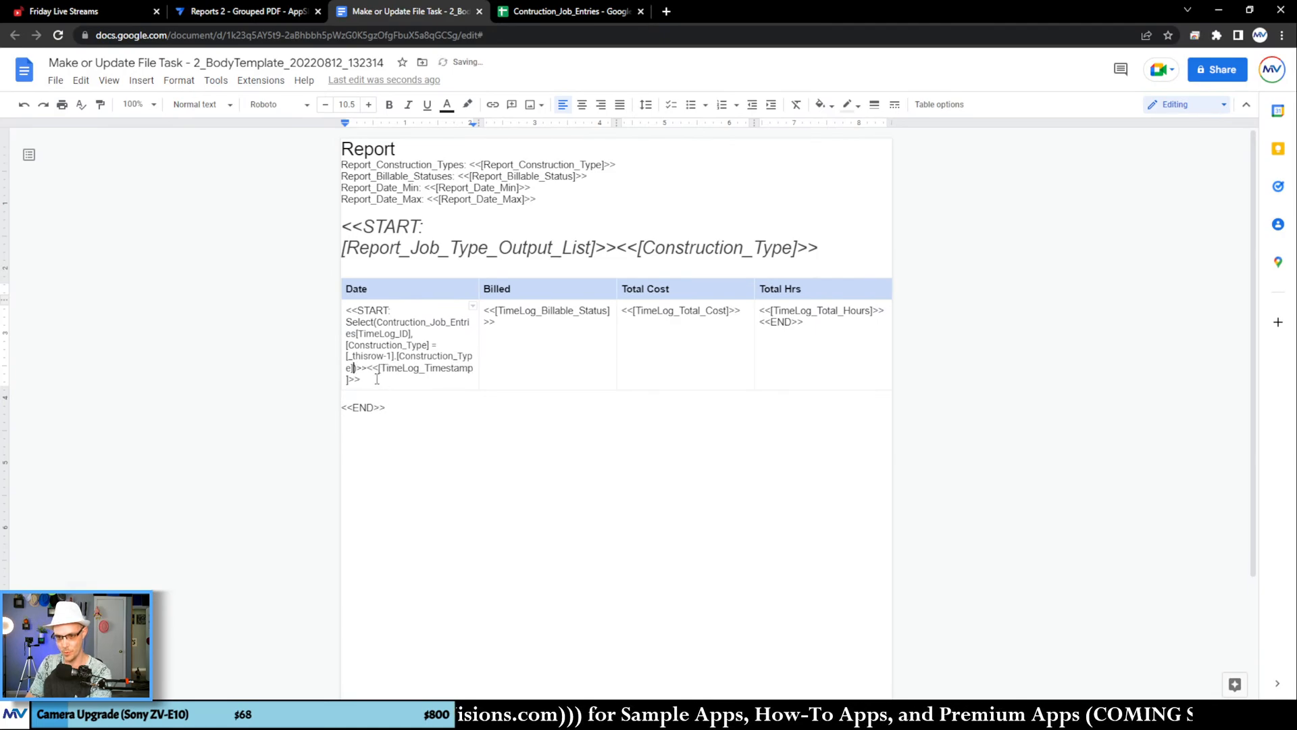
click(377, 379)
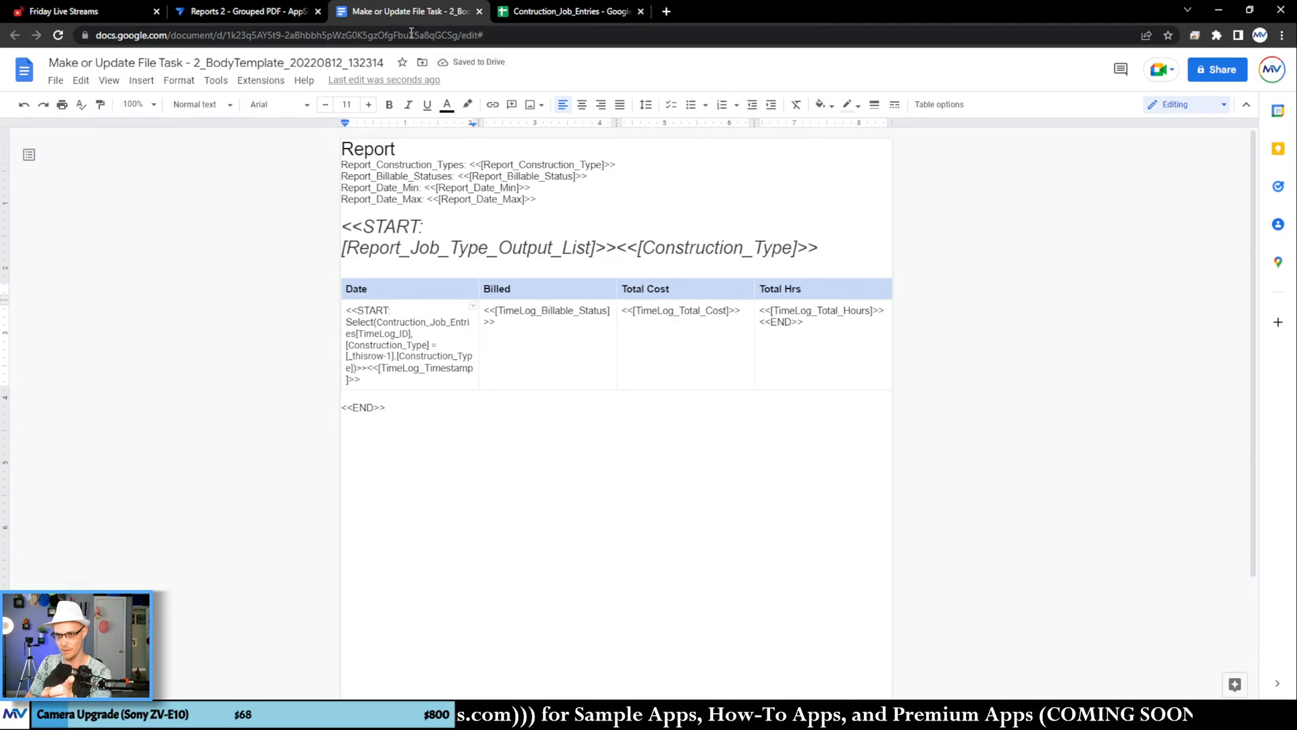
Step: Return to the AppSheet editor, re-save the unchanged File Folder Path expression and save the app to recheck the Make or Update Report bot
click(291, 12)
click(1210, 322)
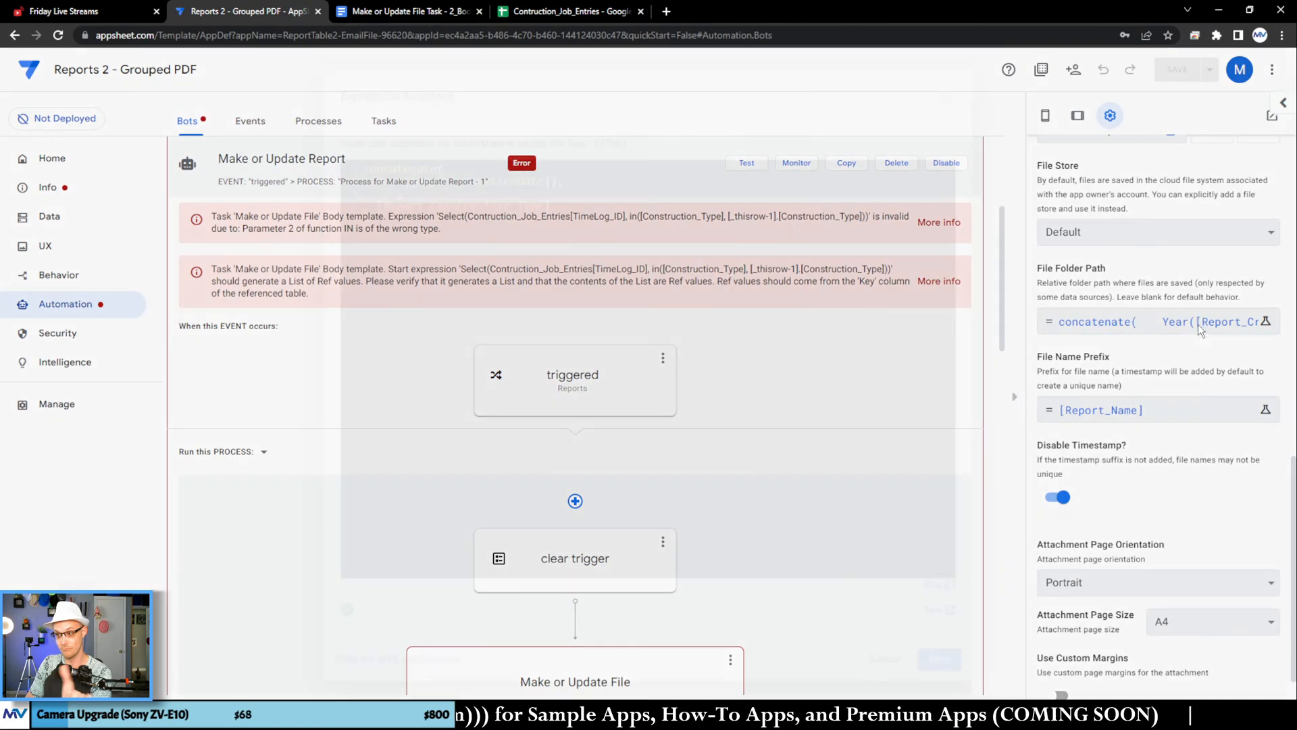
click(939, 659)
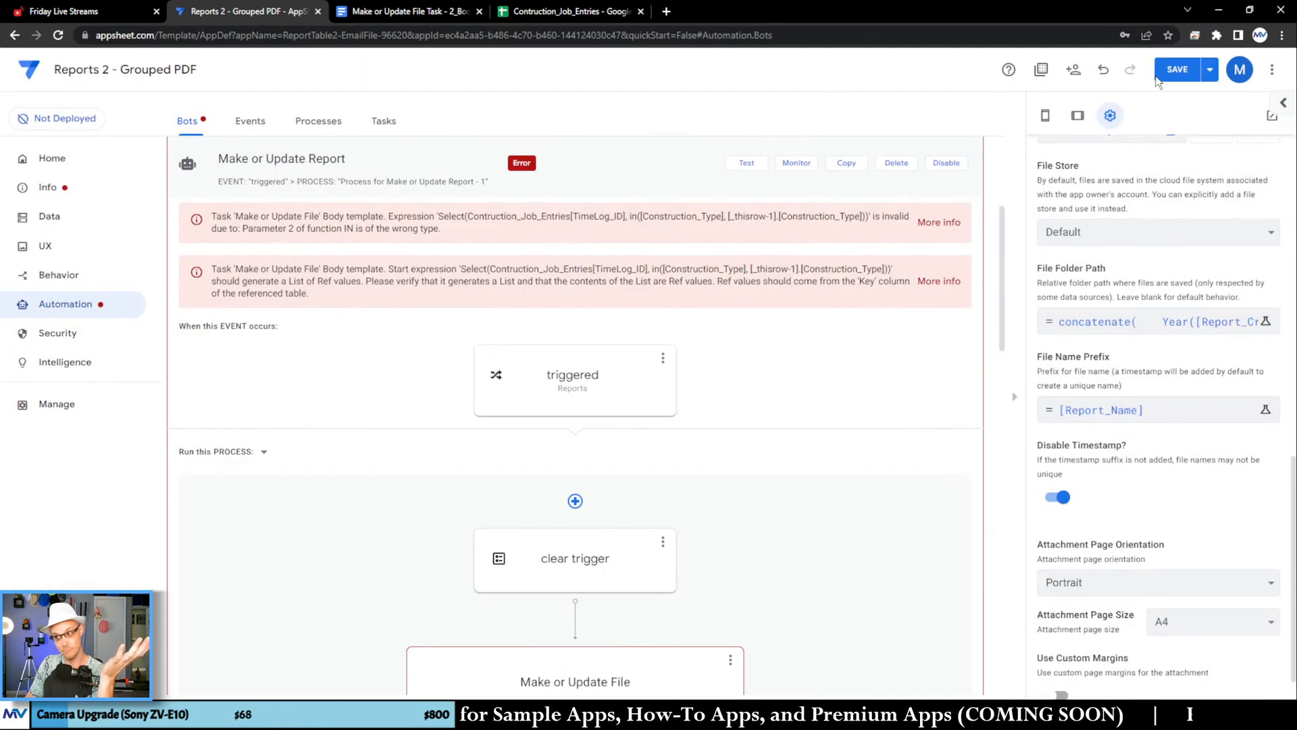
click(1209, 70)
click(1151, 137)
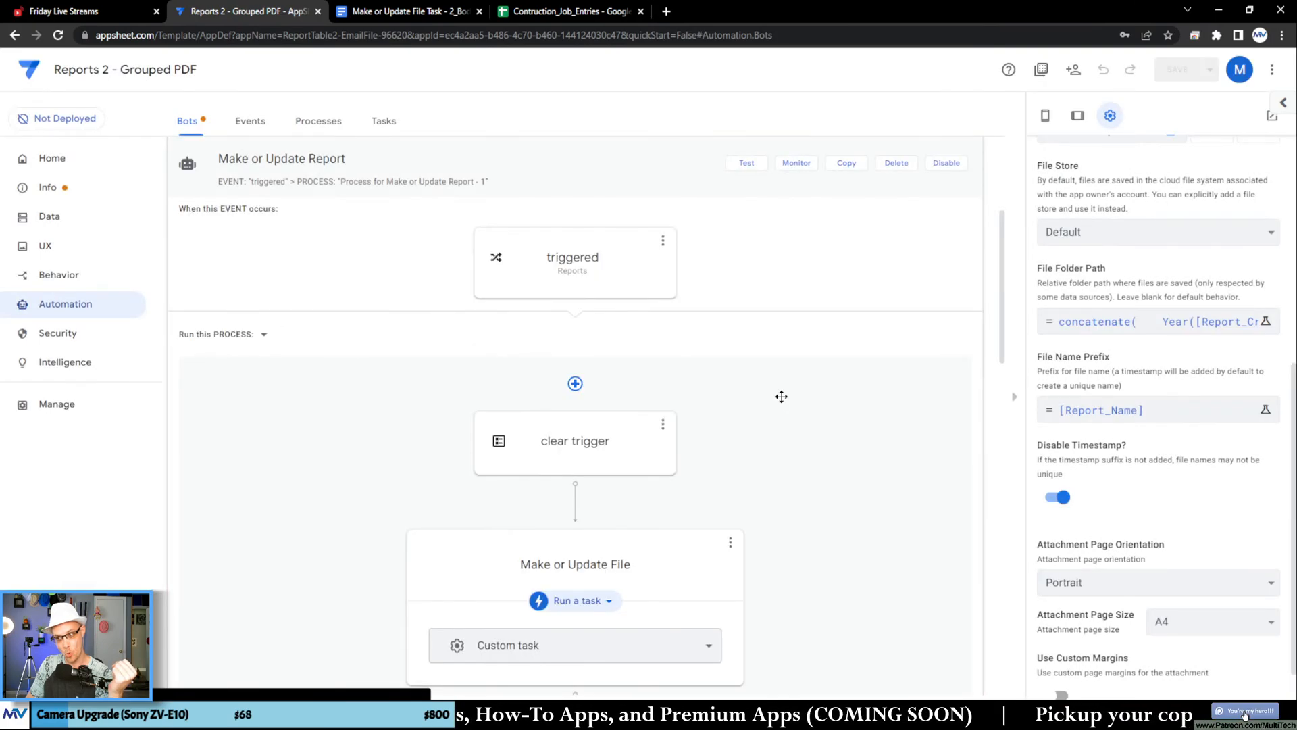
scroll(794, 387, up, 4)
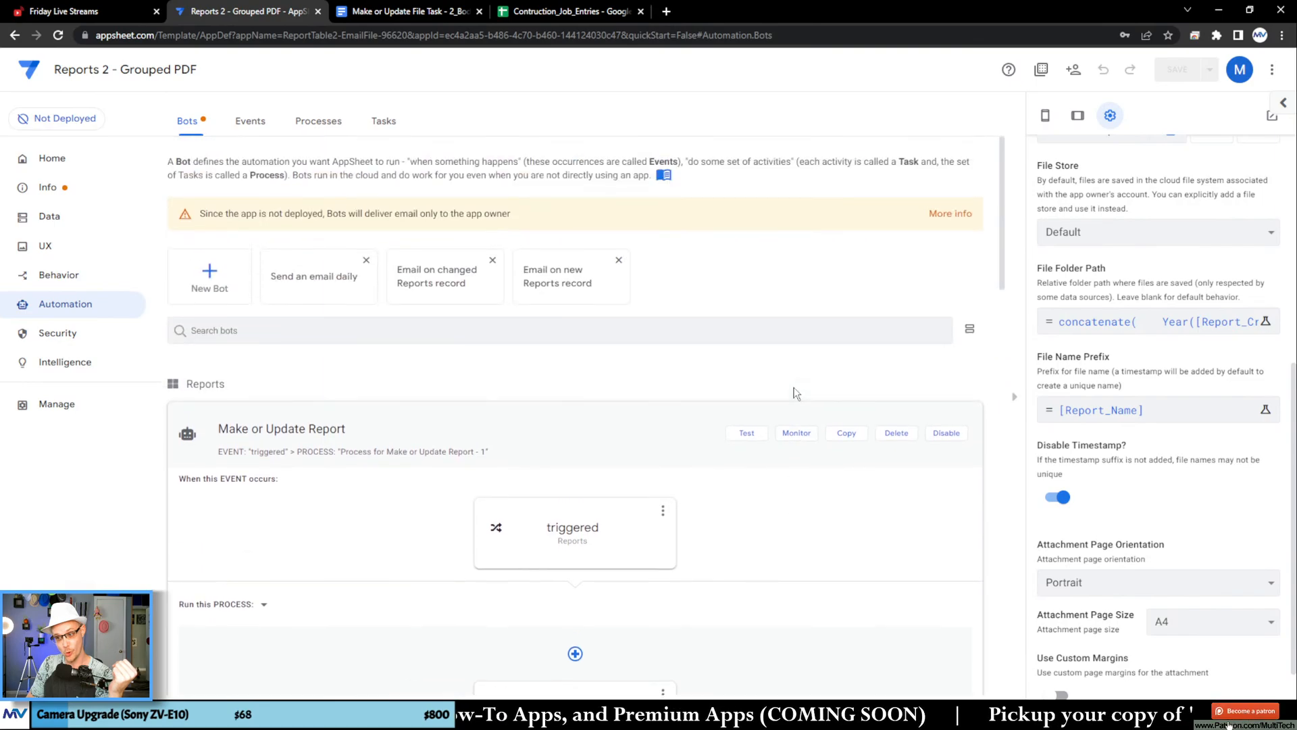
scroll(797, 391, down, 2)
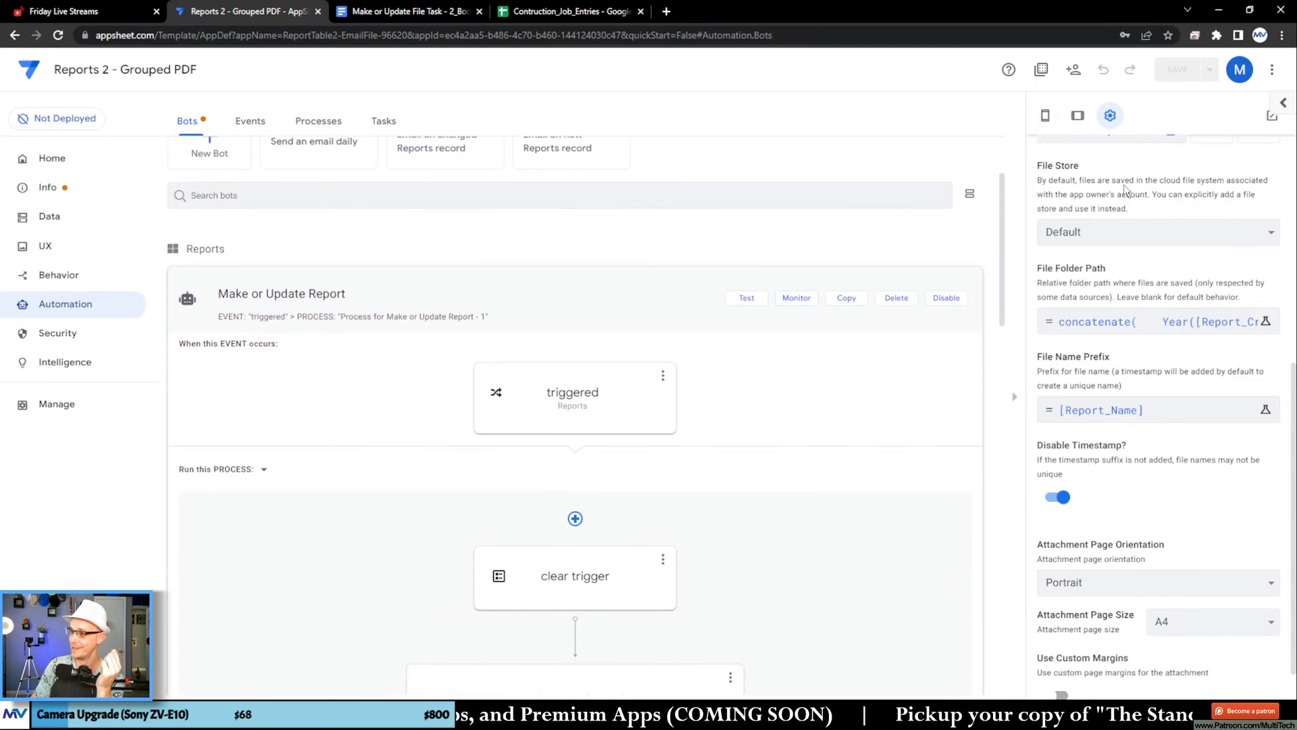
Step: Open Report Output 1 from the Reports view in the app preview and run its Make Update File action
click(1045, 116)
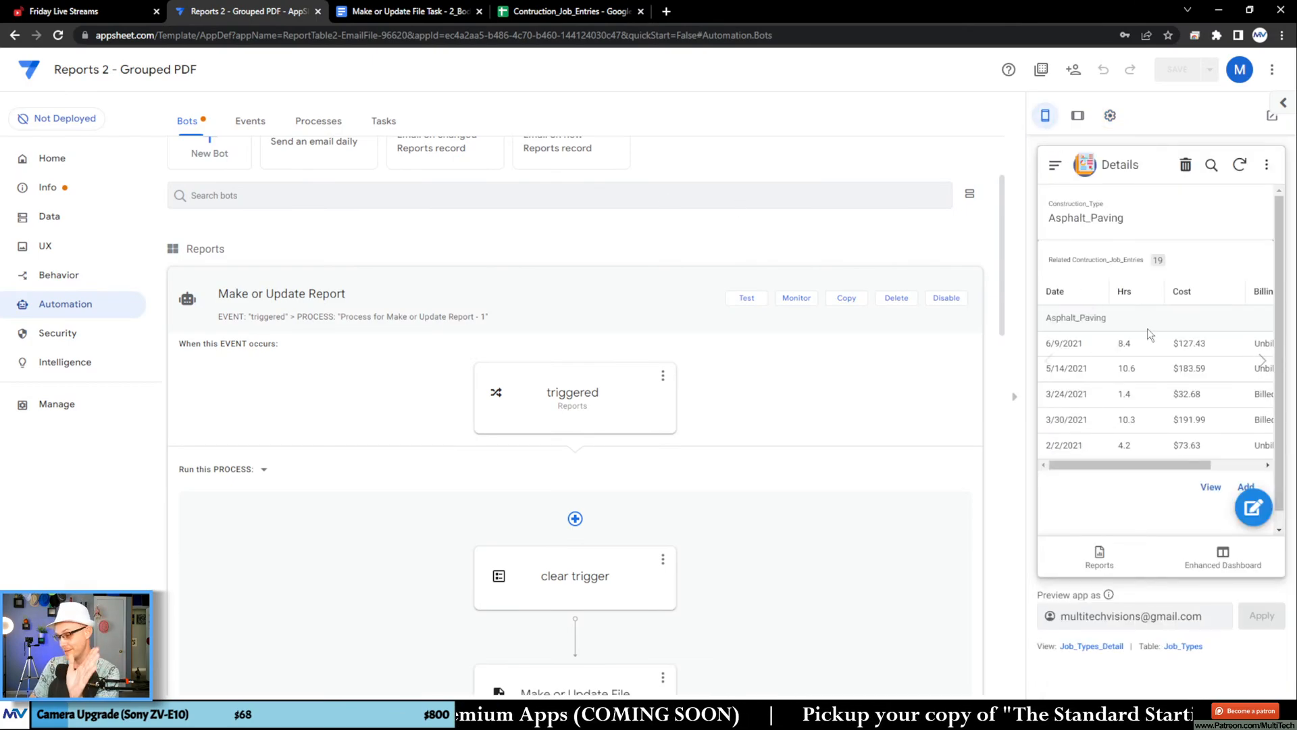
click(1097, 564)
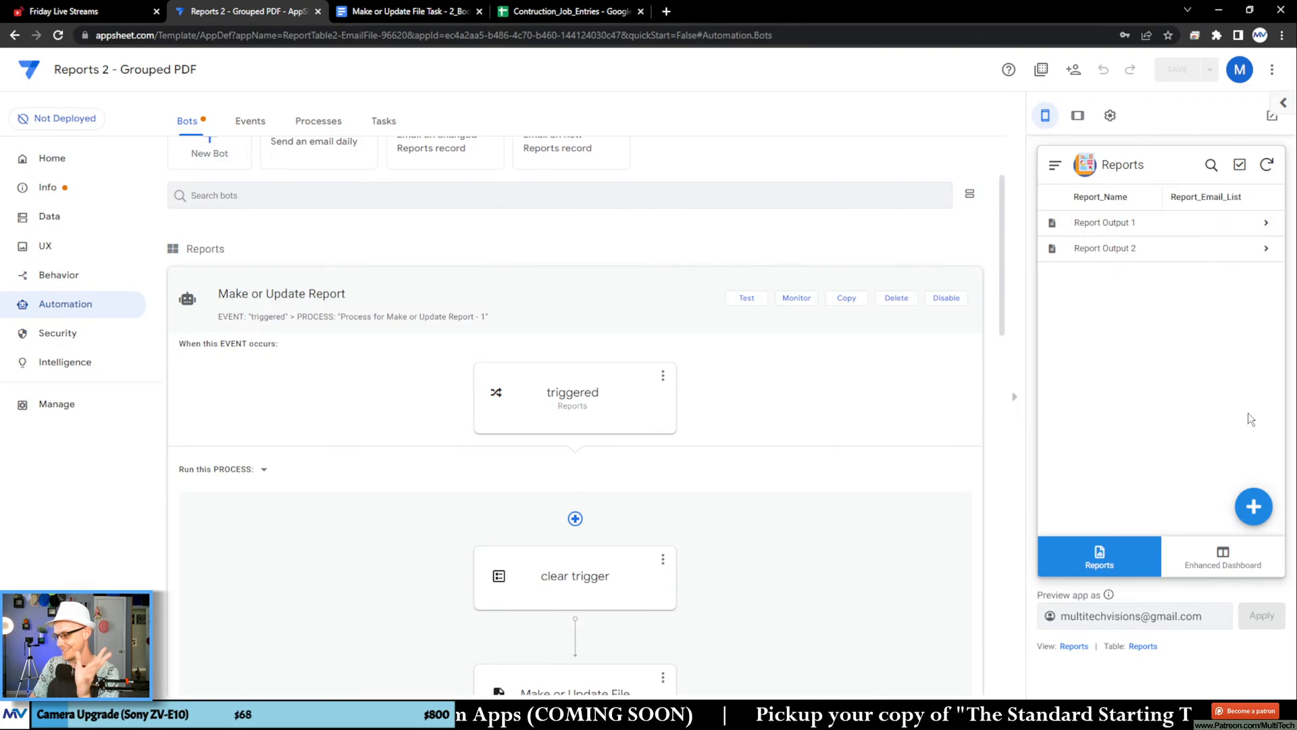
click(1197, 225)
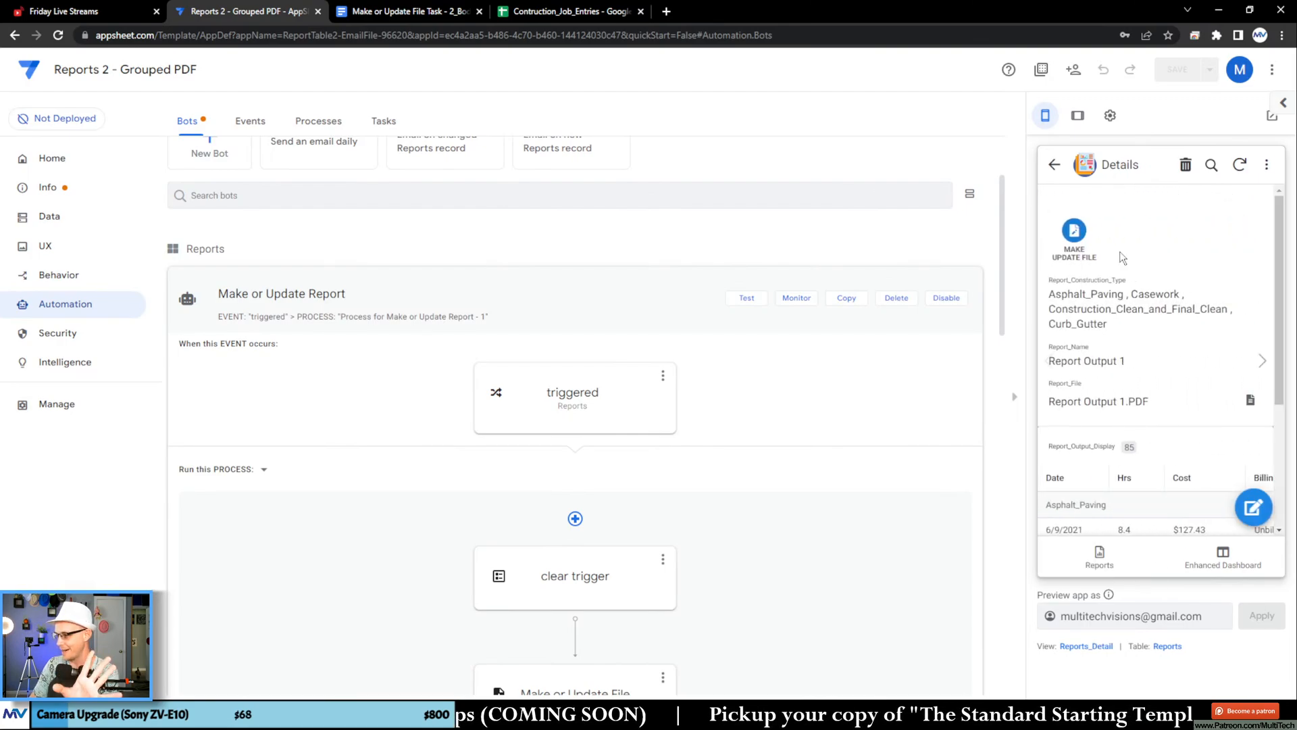
click(1080, 232)
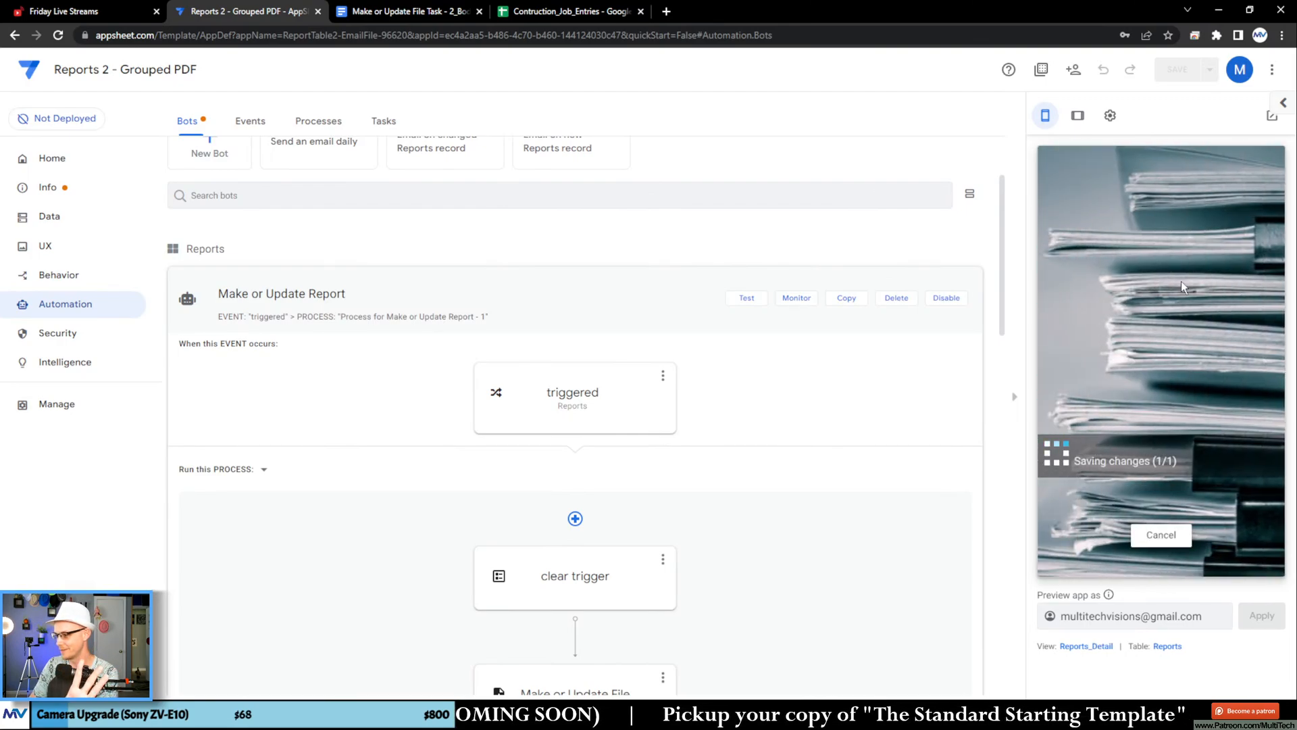
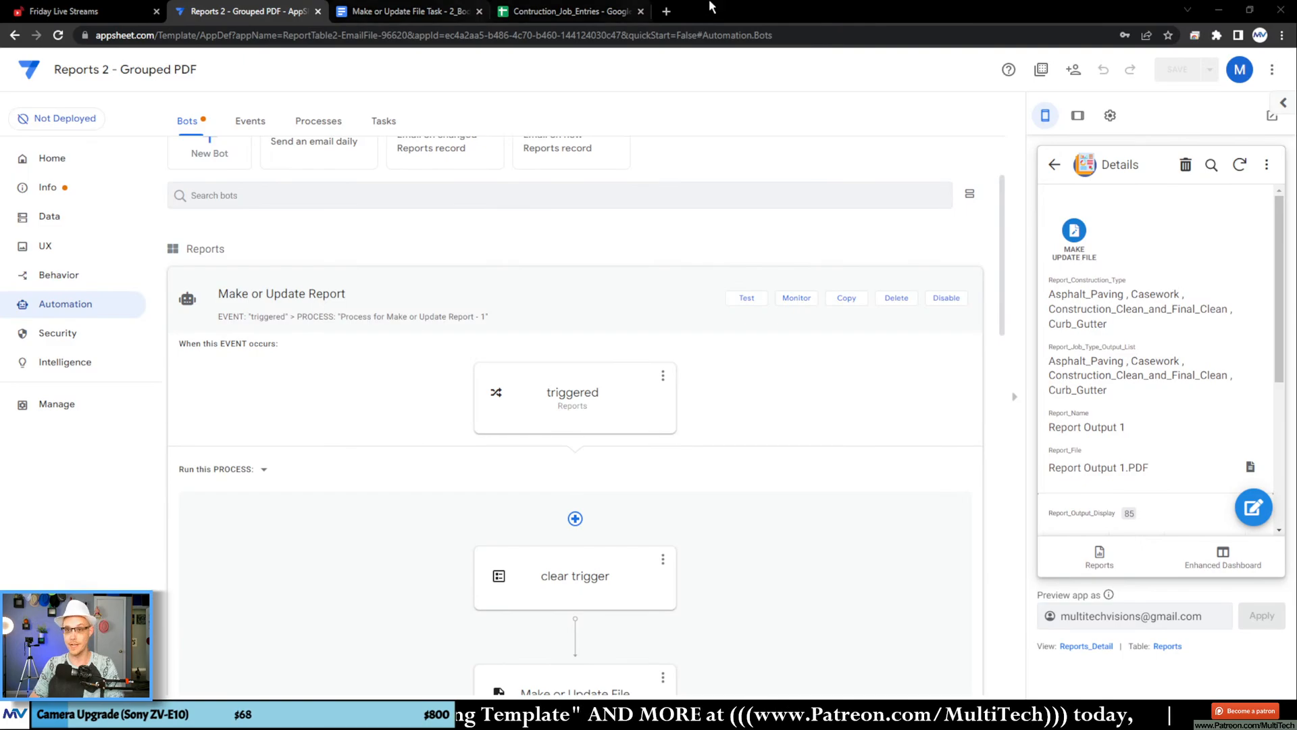
Step: Open the copied Drive folder link in a new browser tab and review the grouped tables in Report Output 1.pdf
click(666, 11)
key(Return)
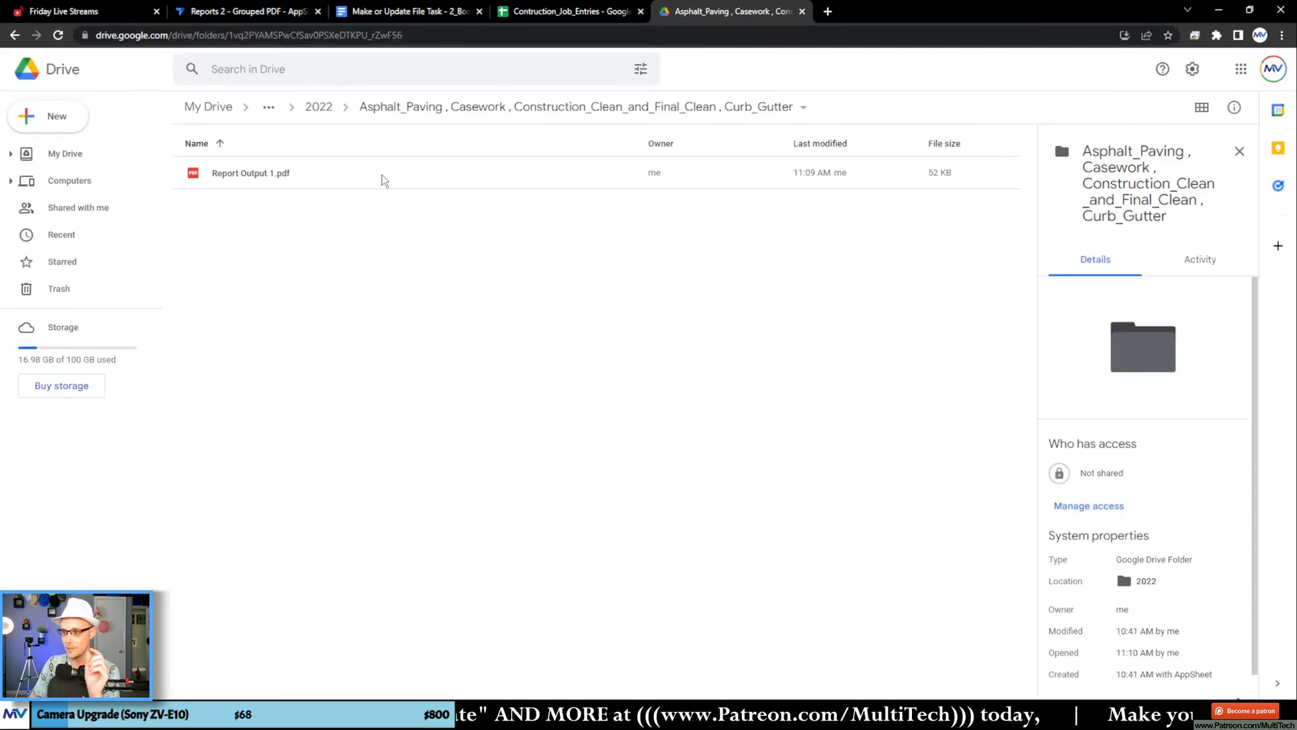
click(305, 180)
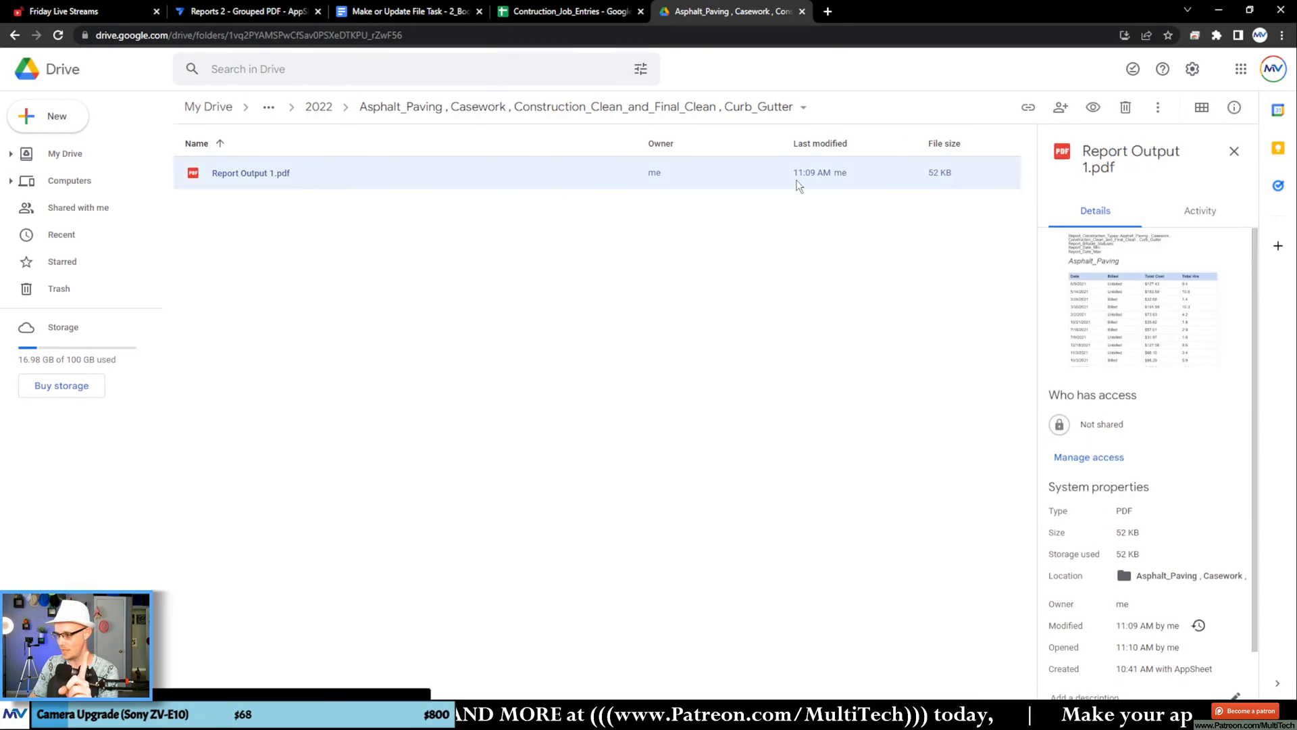
mouse_move(1248, 715)
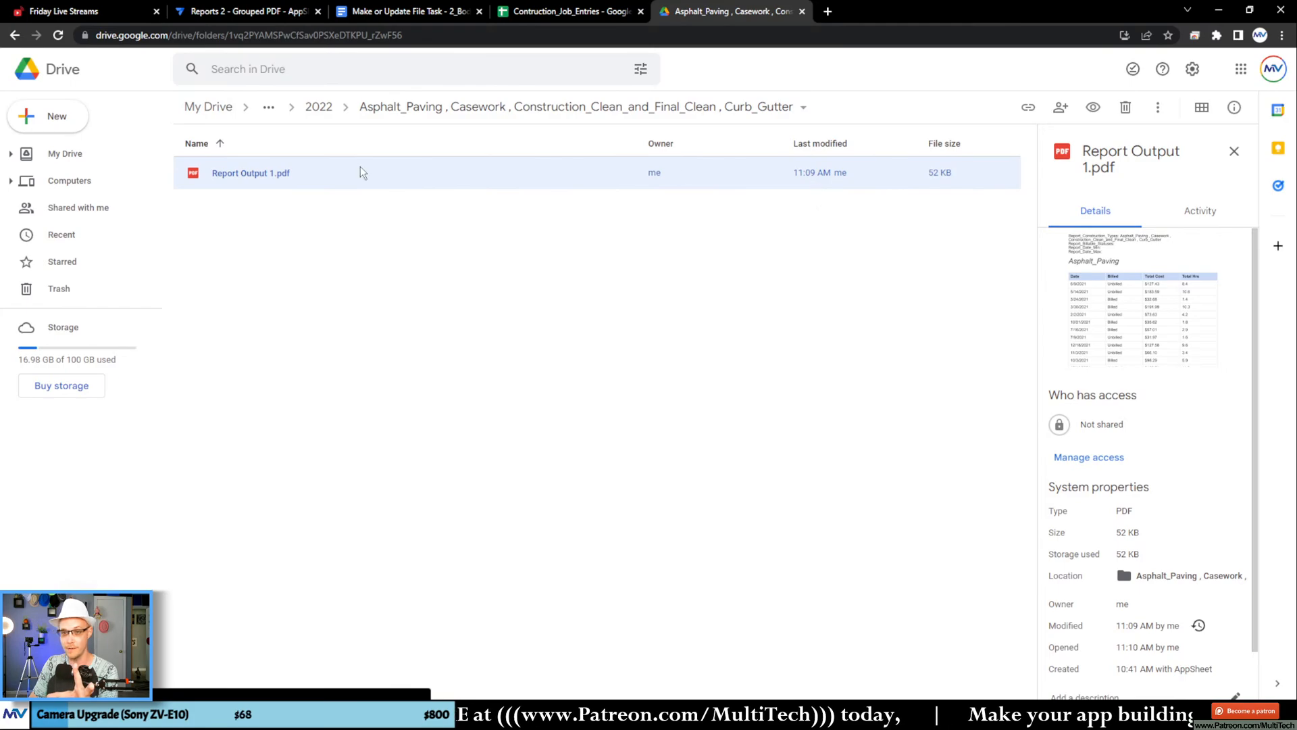
double_click(314, 177)
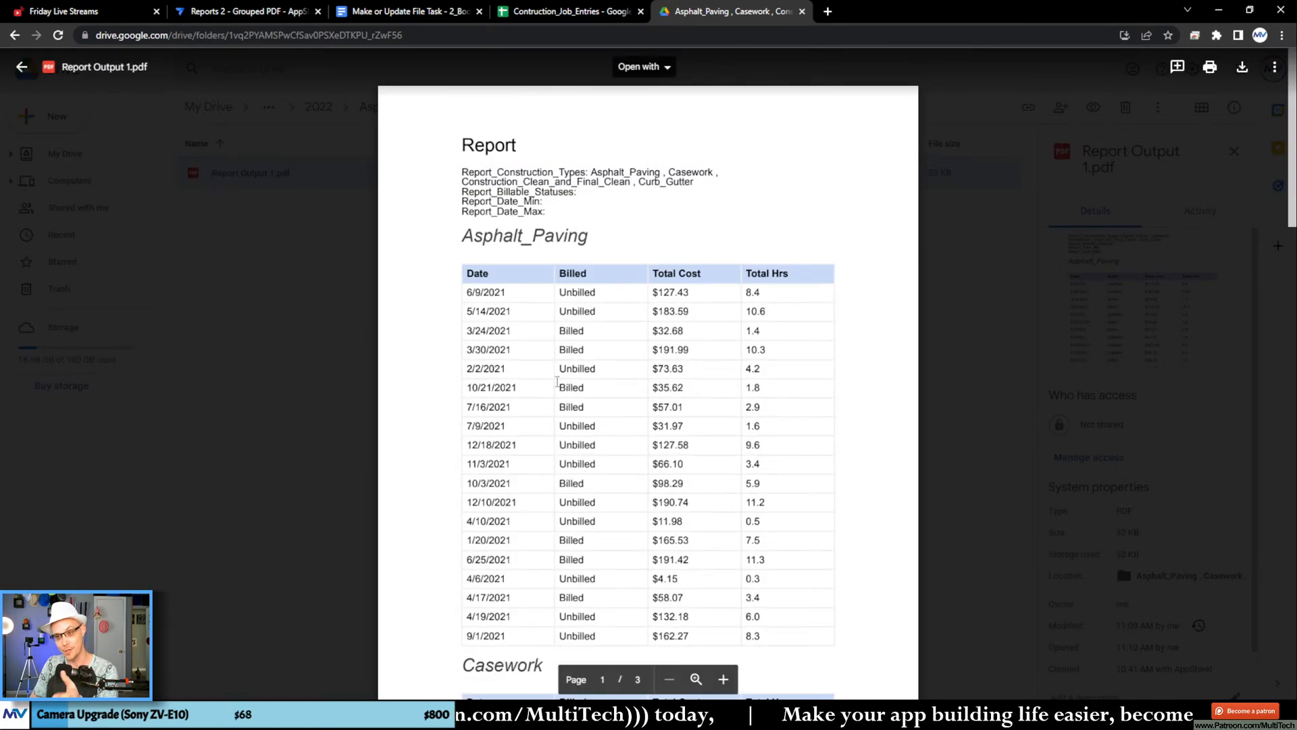
scroll(511, 340, down, 9)
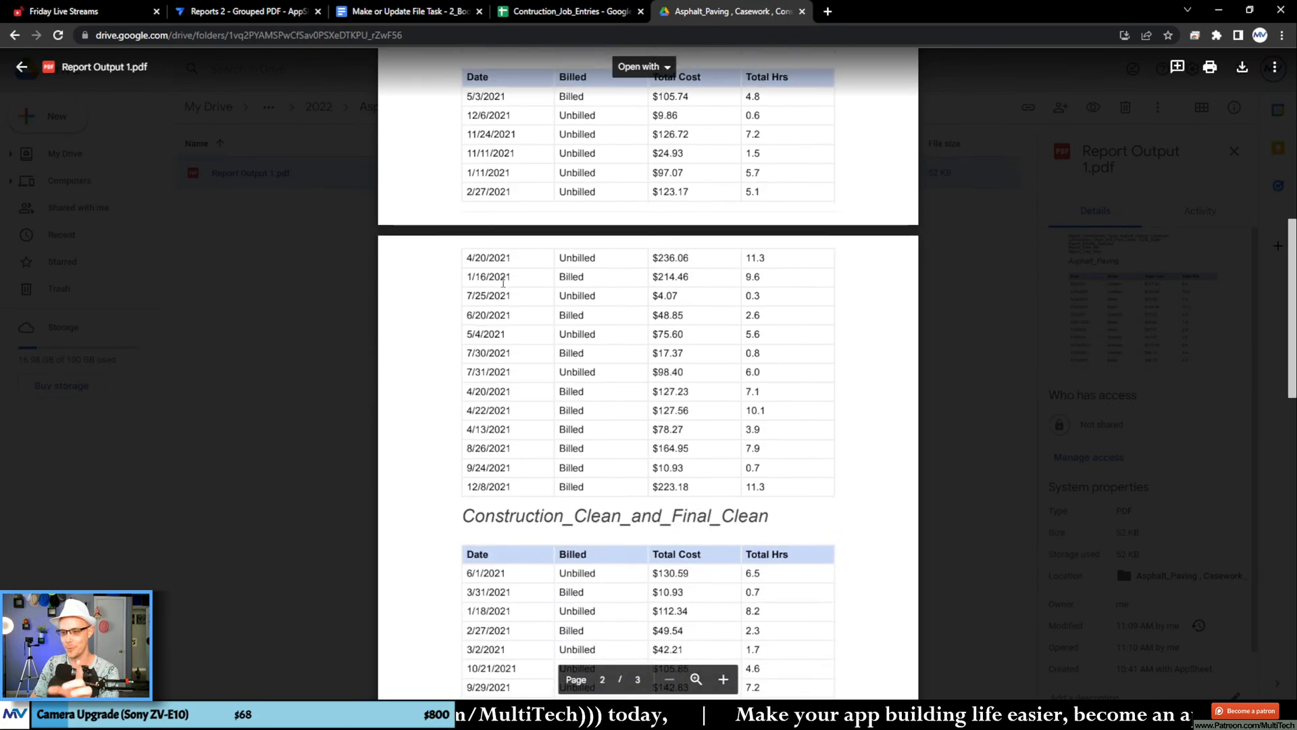
scroll(672, 356, down, 15)
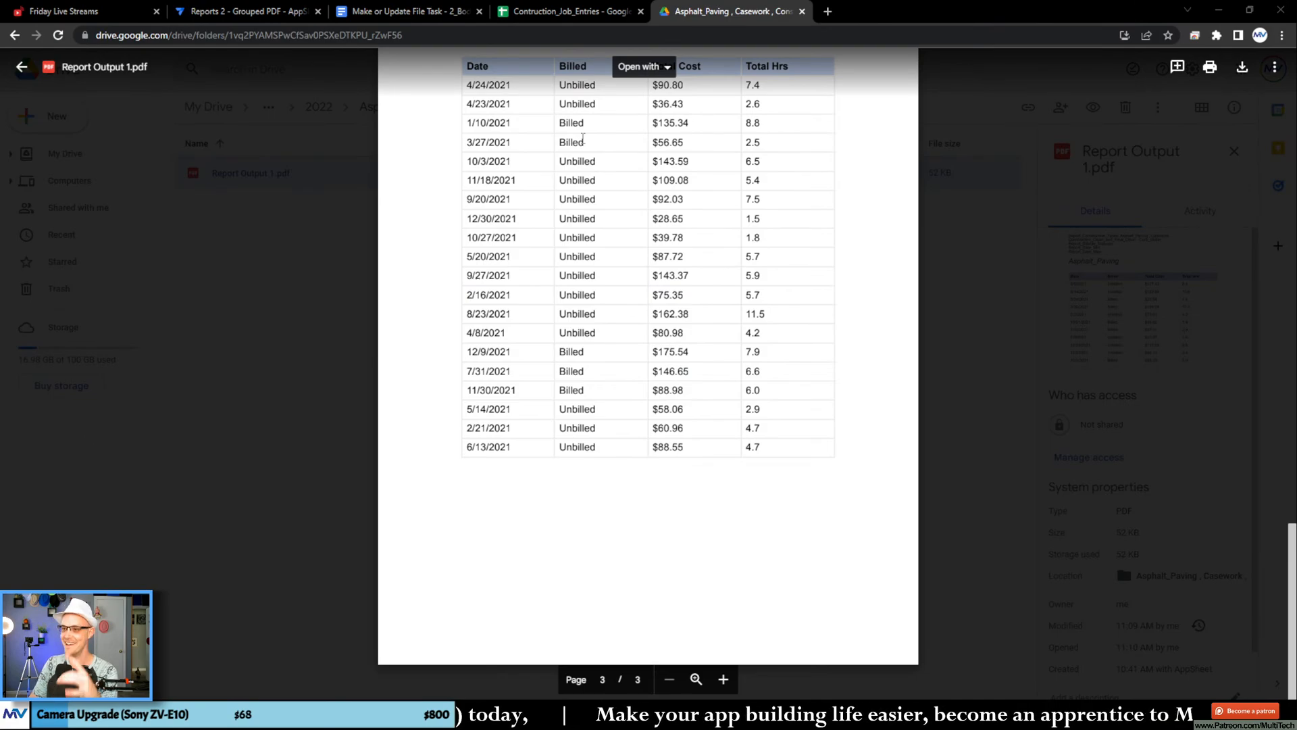
click(331, 202)
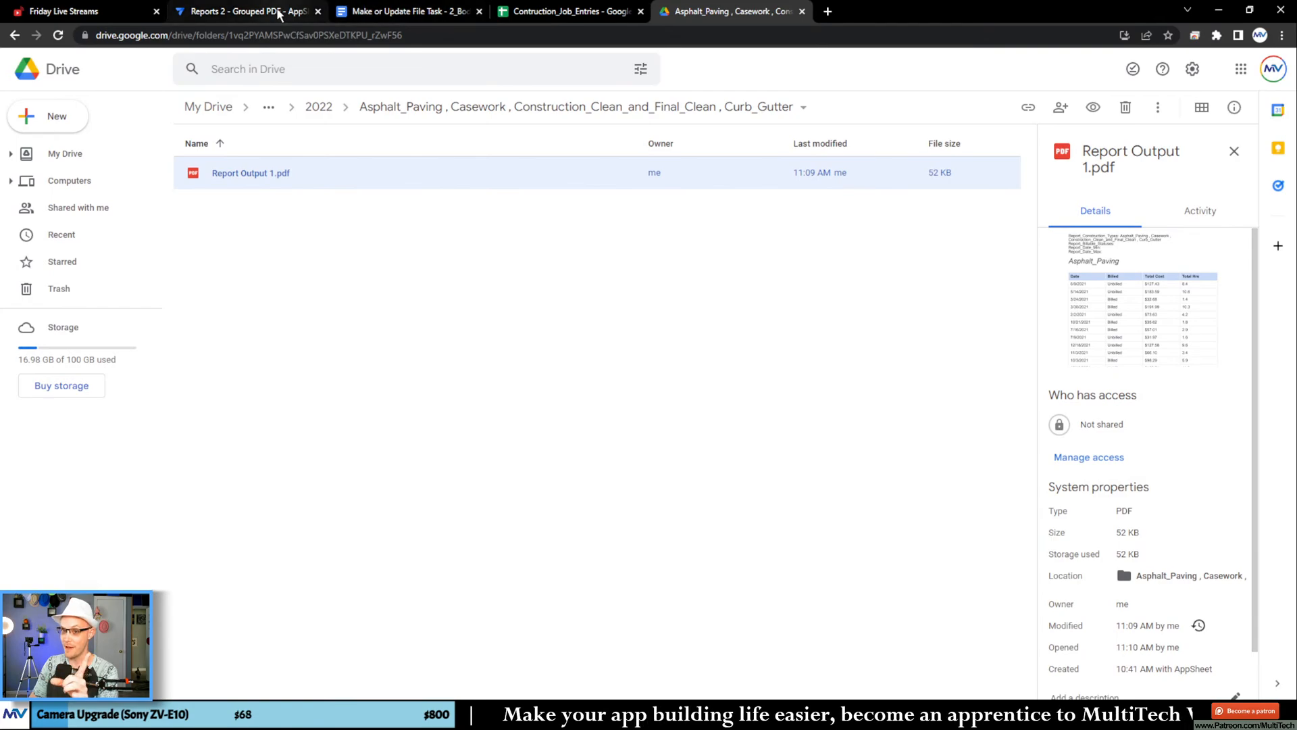
Step: In the template document, move the nested START Select expression with <<[TimeLog_Timestamp]>> from the Date cell to the line above the final <<END>>
click(383, 9)
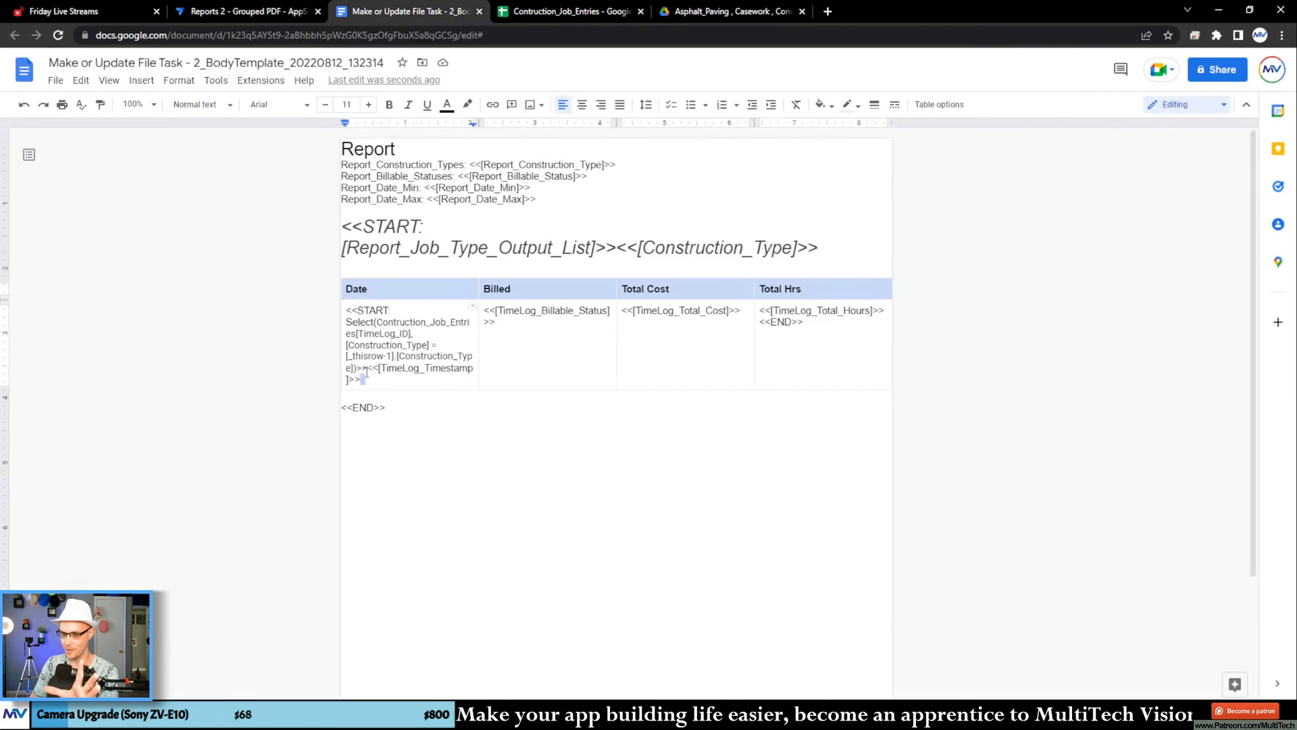
drag(366, 373, 359, 310)
drag(362, 379, 380, 406)
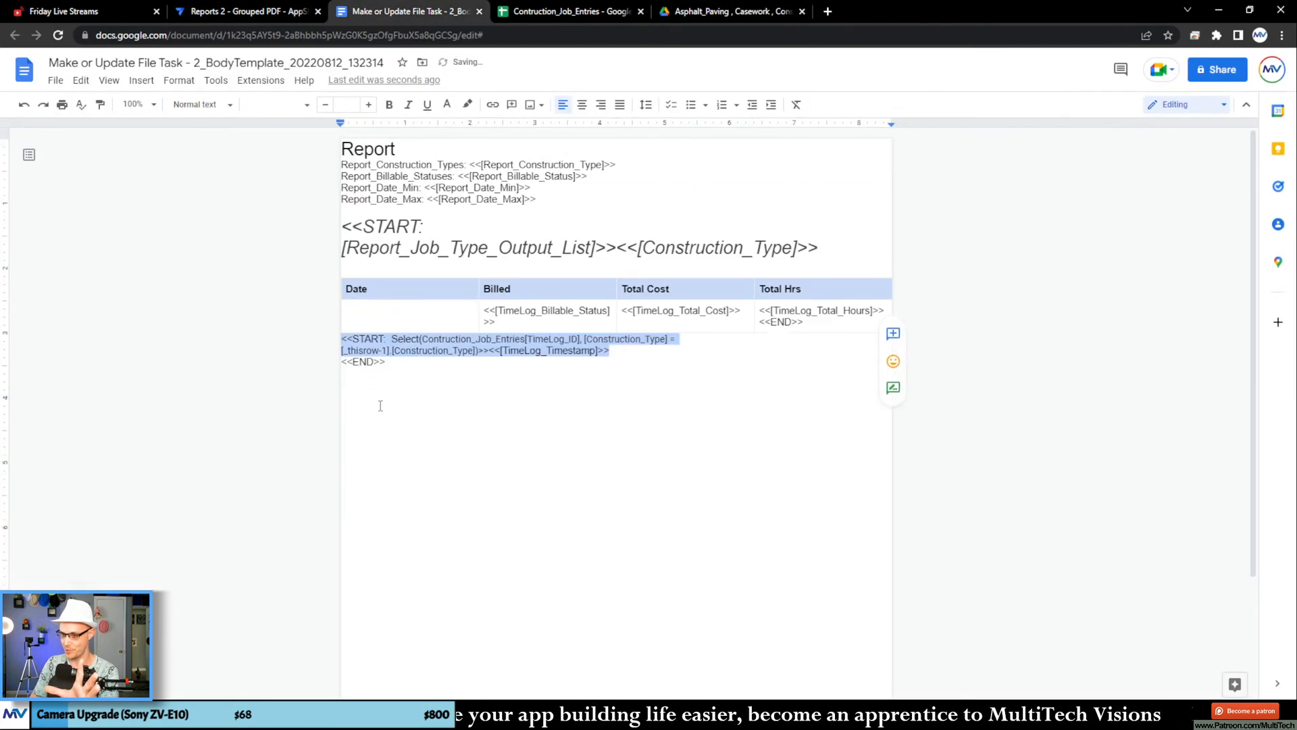
click(483, 446)
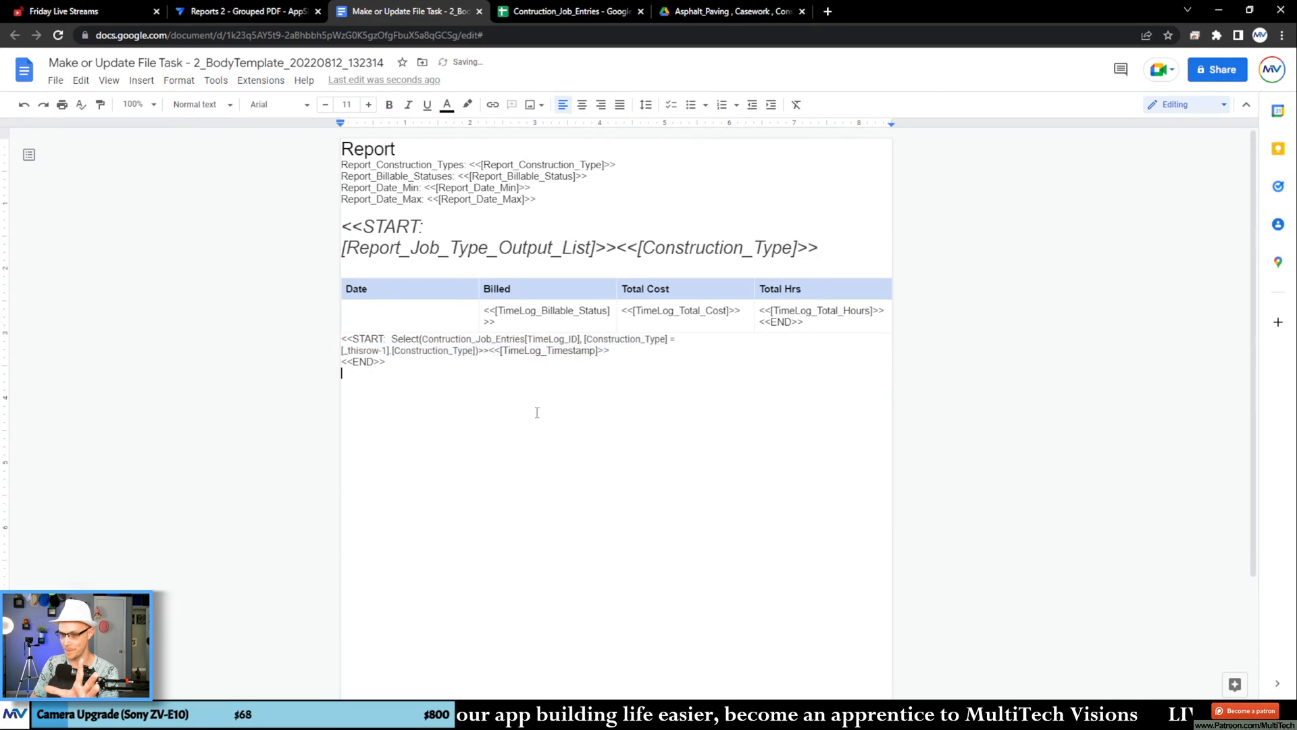
Step: Split the START Select expression with blank lines so that the [Construction_Type] condition stands on its own line
click(585, 338)
key(Return)
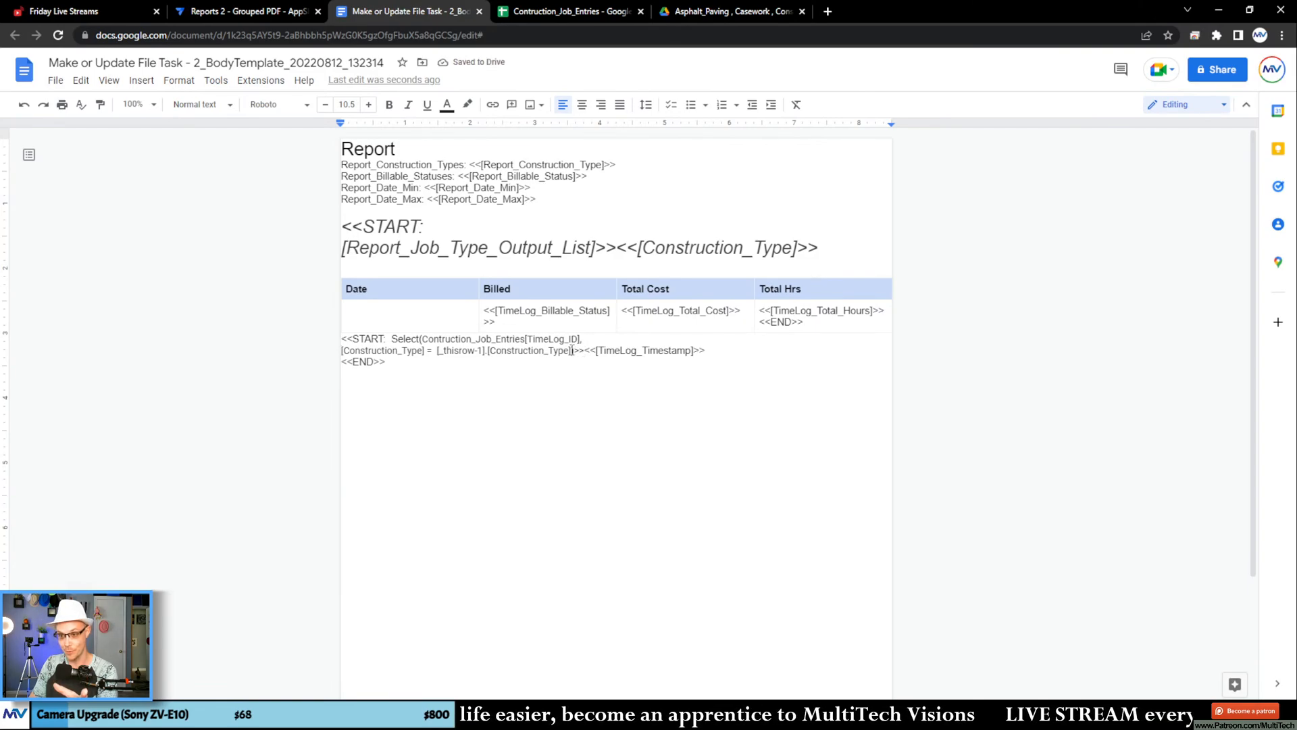
click(572, 349)
key(Return)
key(Return)
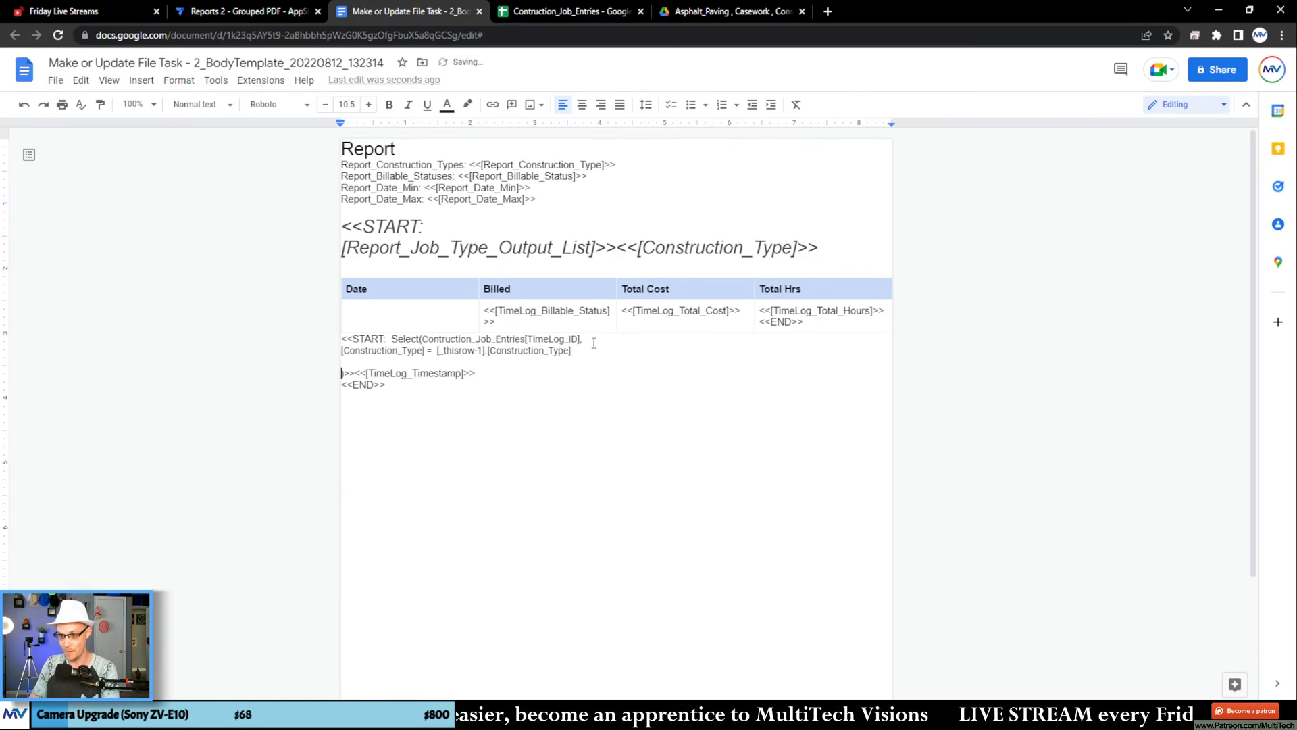
key(Return)
key(Return)
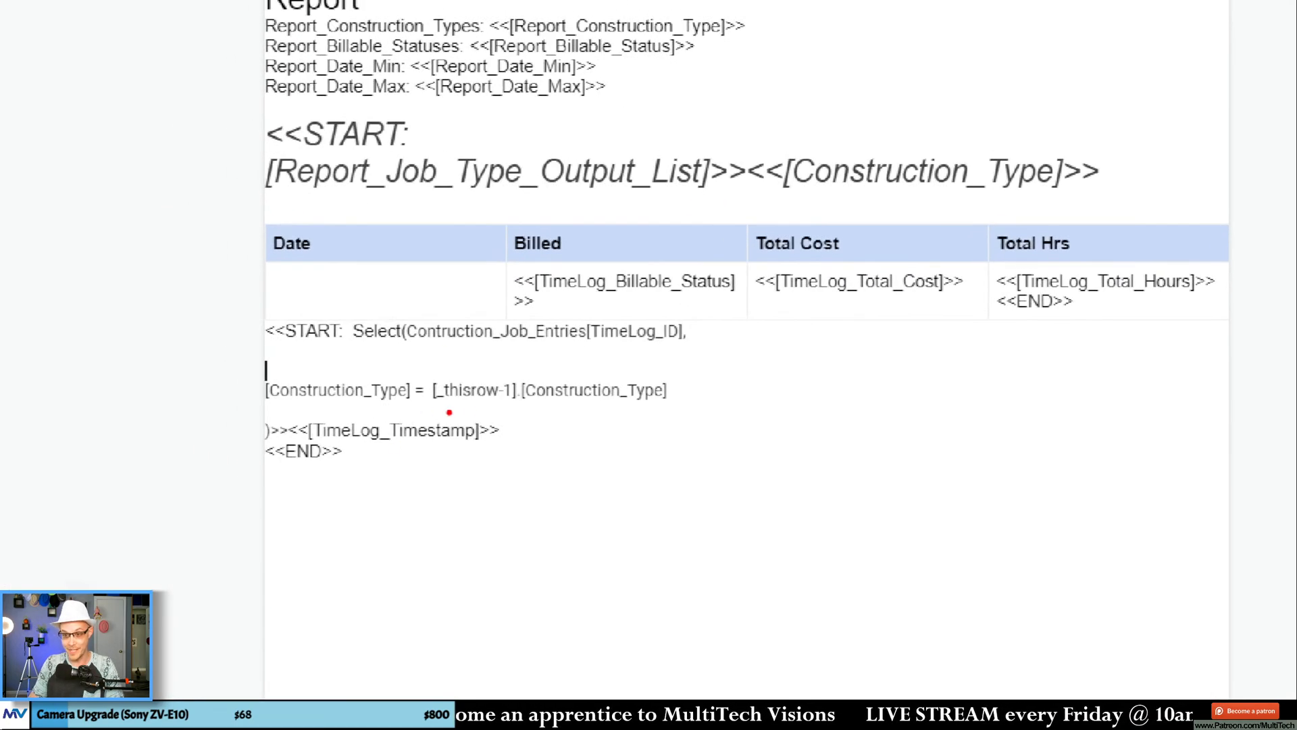
mouse_move(422, 406)
mouse_down()
mouse_move(458, 408)
mouse_move(521, 366)
mouse_move(442, 411)
mouse_move(472, 414)
mouse_up()
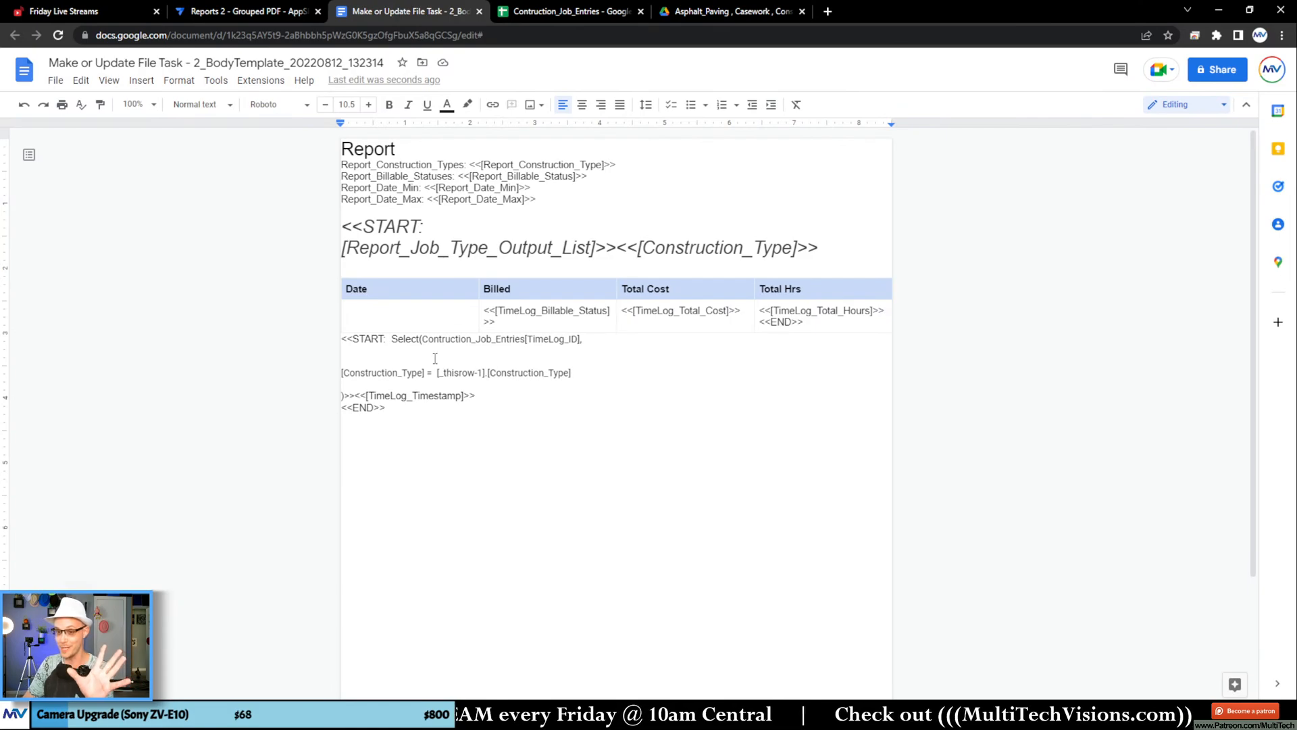
Step: Add and( after the Select's [TimeLog_ID] argument and start an in( condition on the line above [Construction_Type]
click(620, 341)
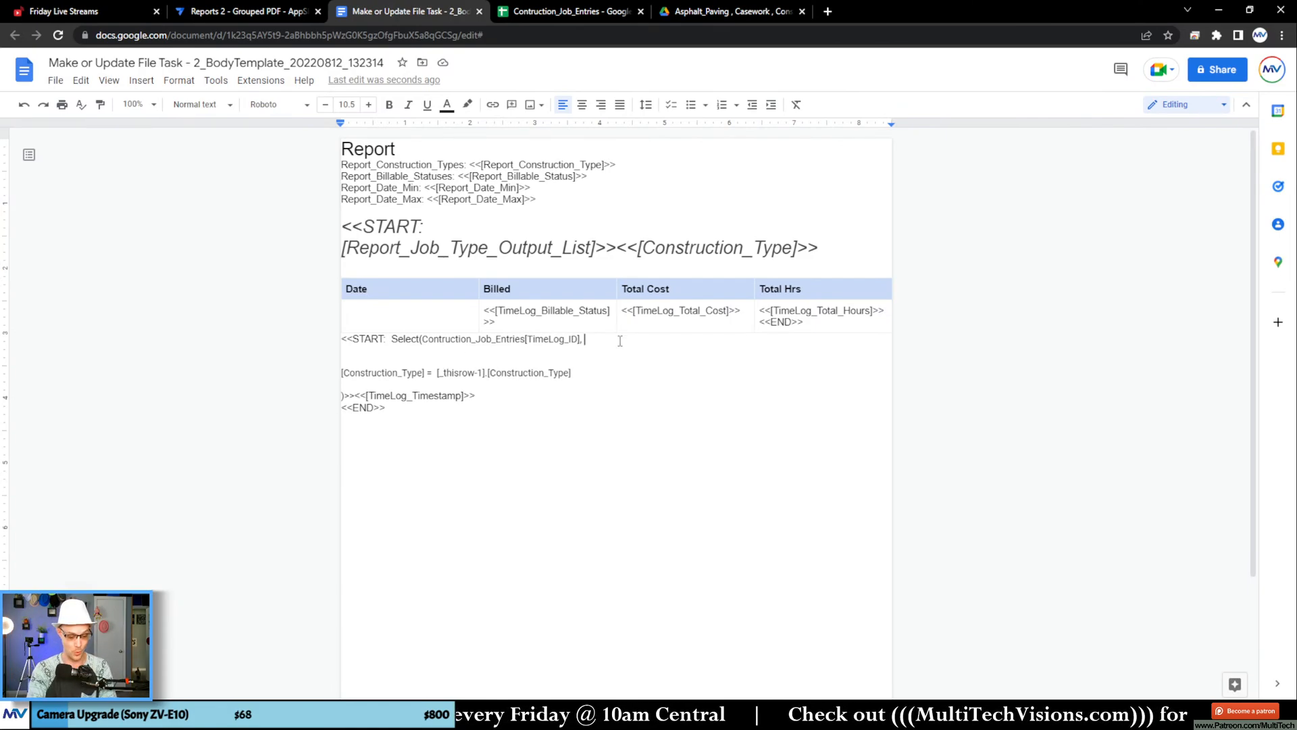
text(and()
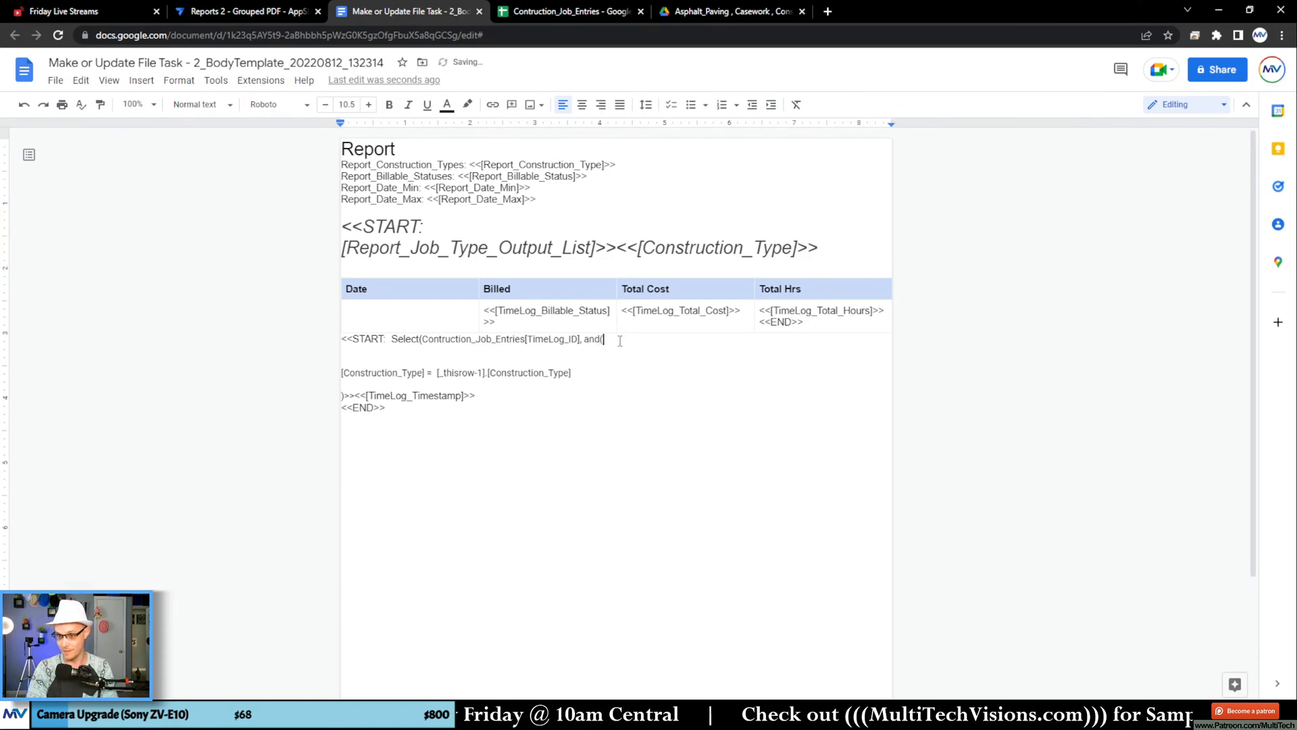
key(Down)
key(Down)
text(in()
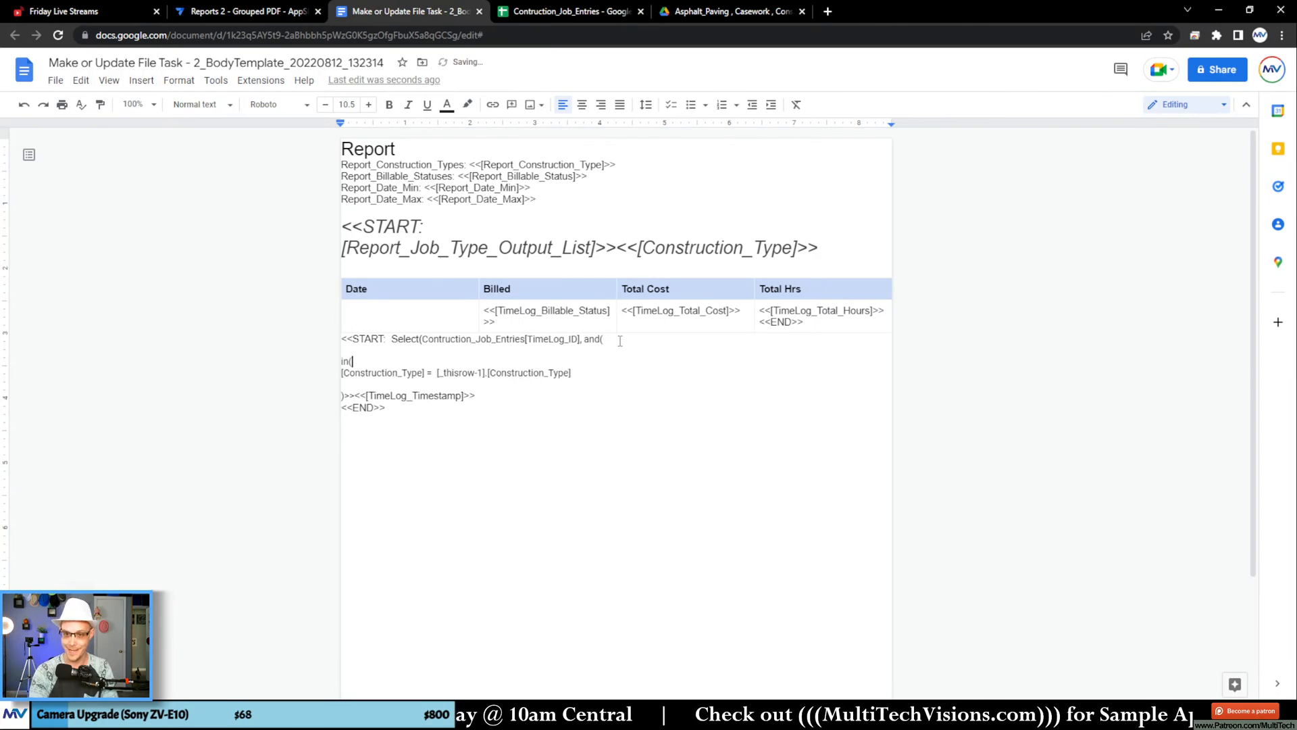
Step: Fill the in( condition with [TimeLog_ID] copied from the Select, followed by a comma and the [_Thisrow]. reference
double_click(565, 339)
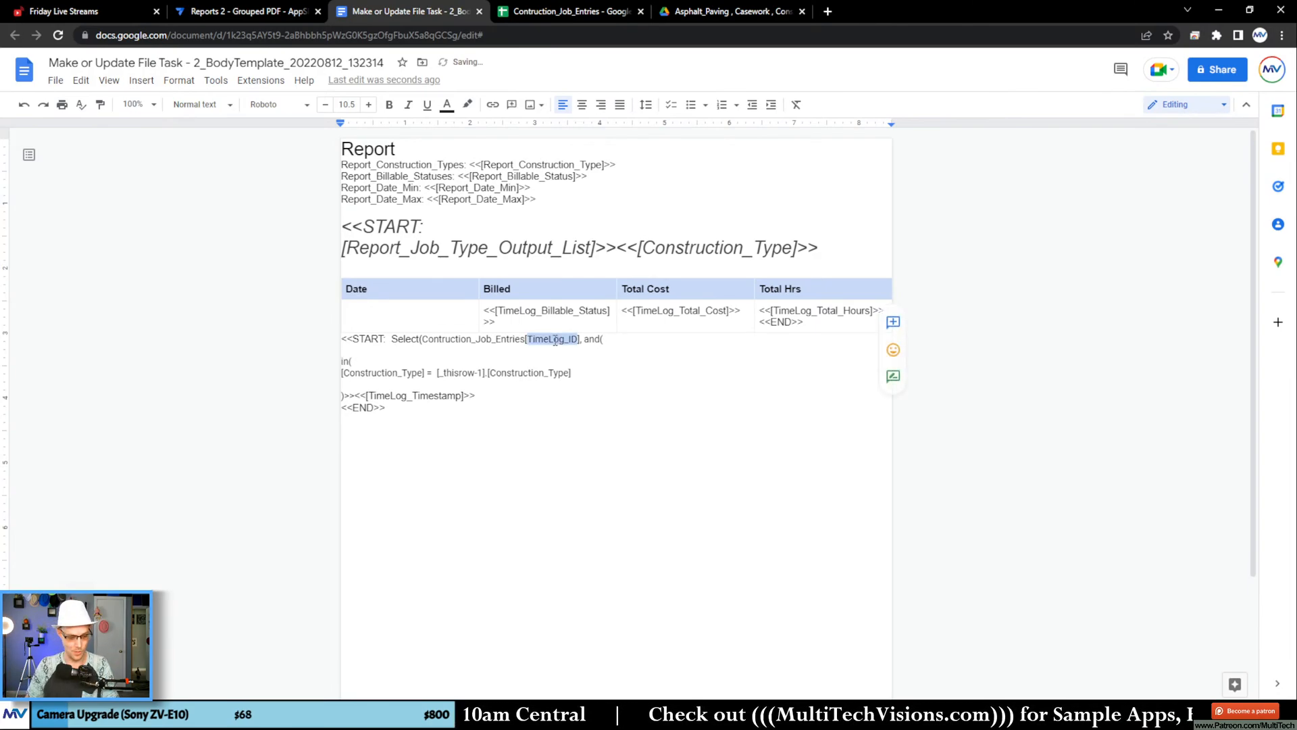
click(369, 366)
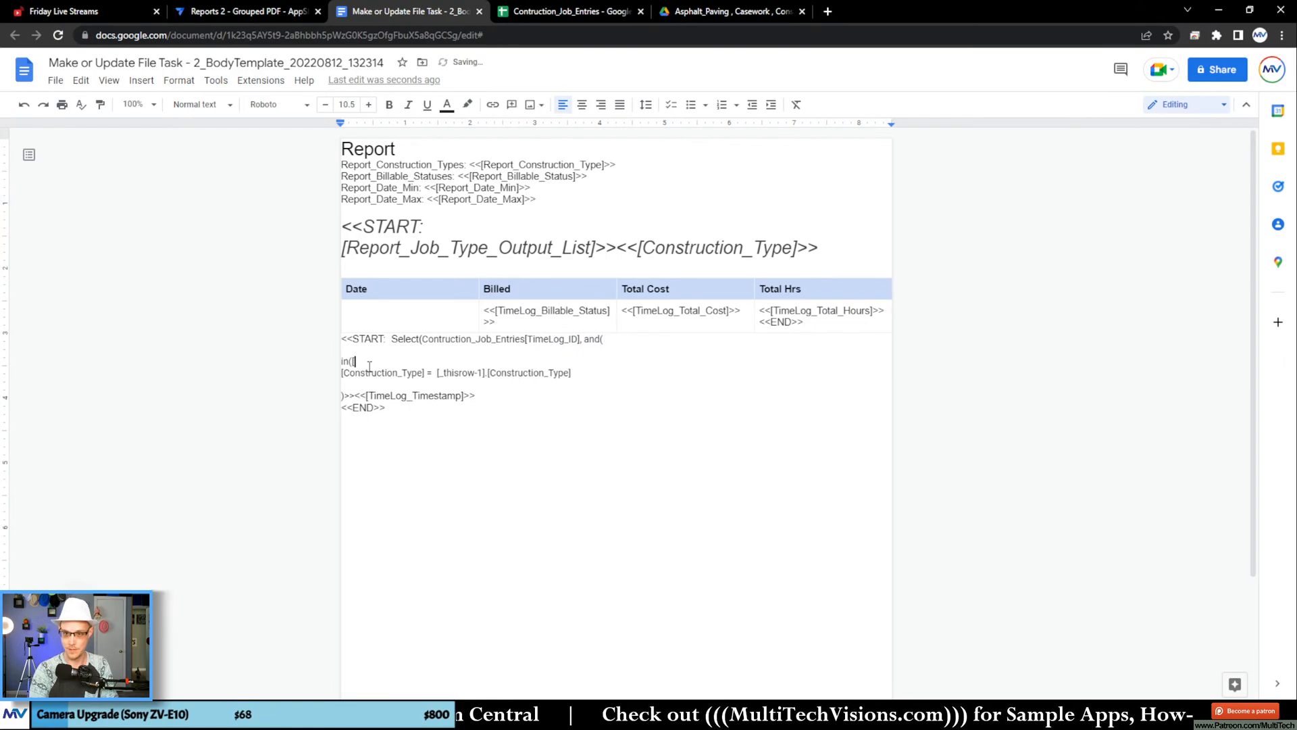
text([TimeLog_ID])
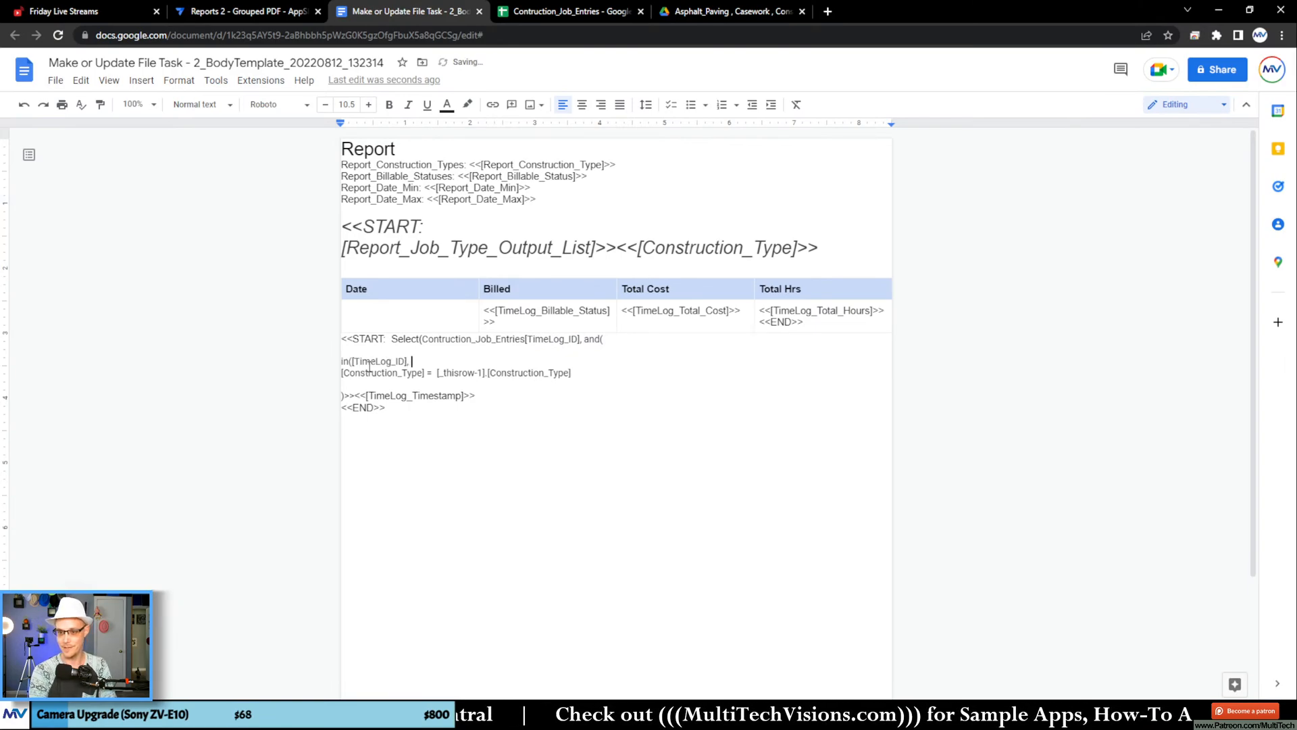
text(, [)
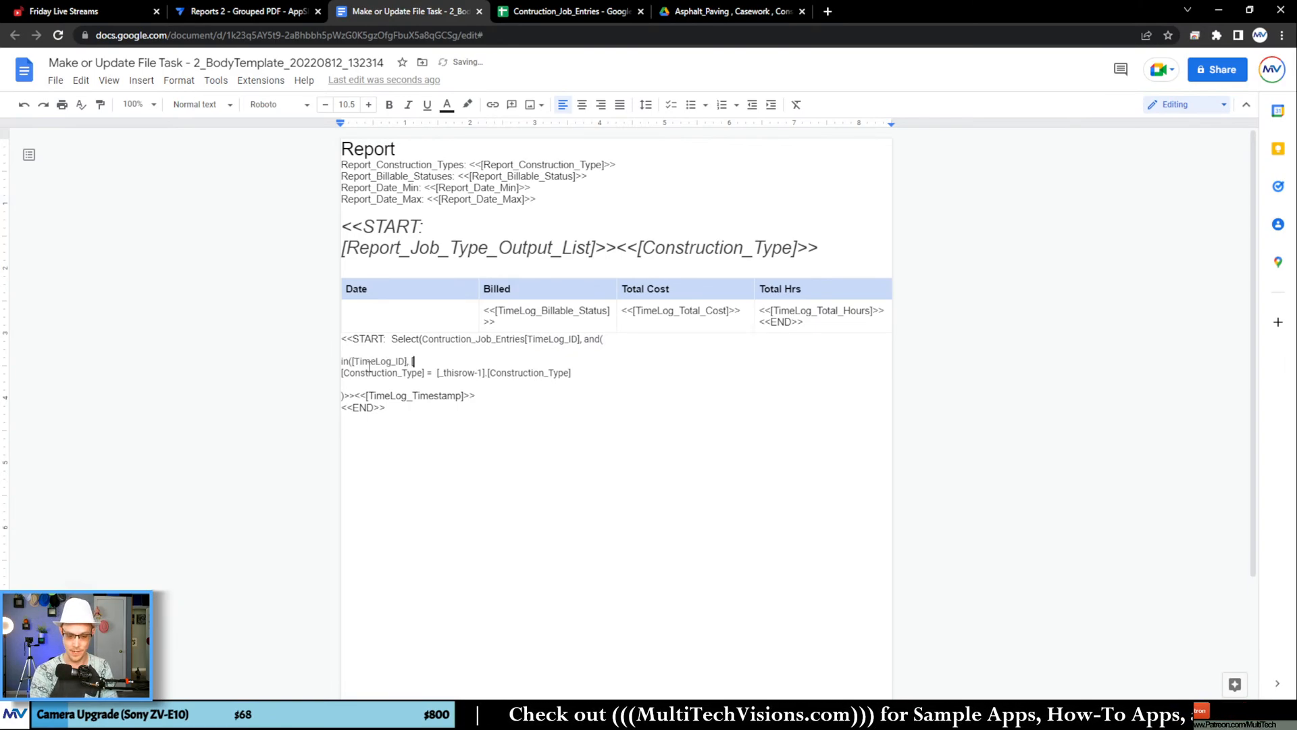
text(_T)
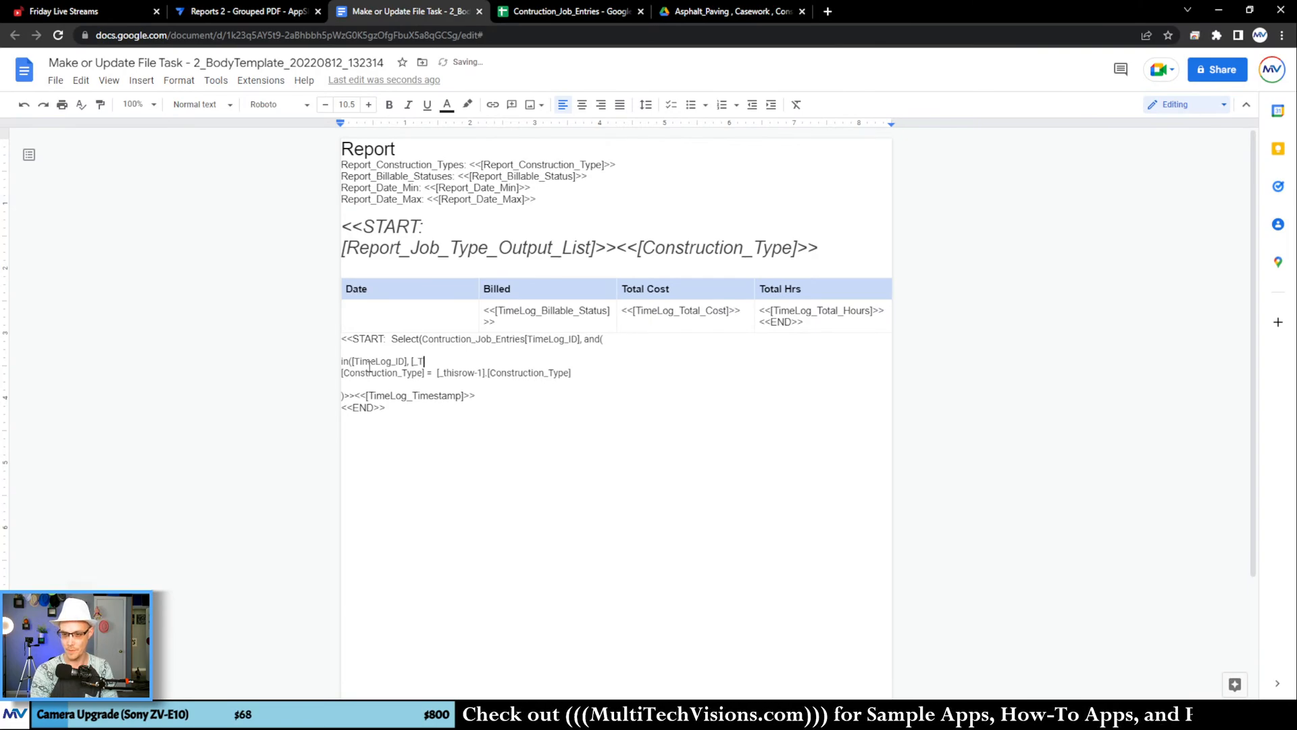
text(hisrow].)
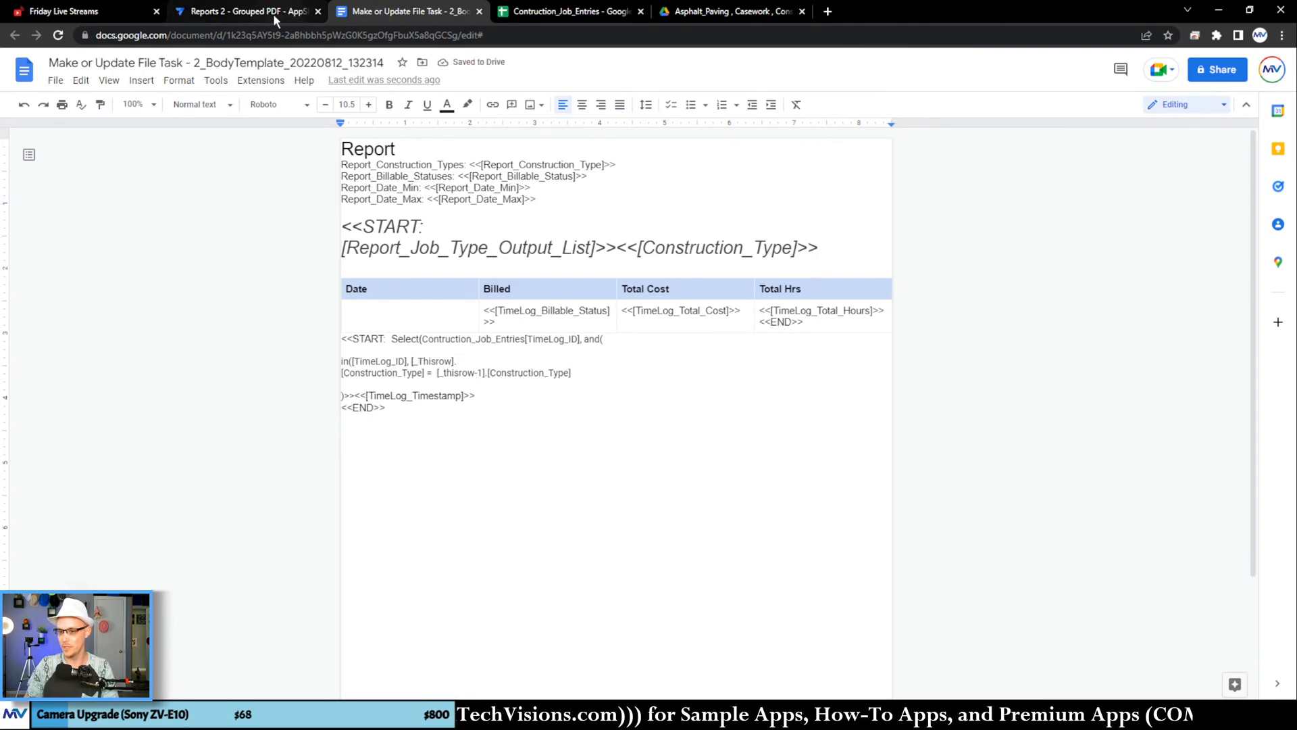
Step: Copy the Report_Output_List header from the Reports sheet of Contruction_Job_Entries and complete the in() condition in the template with [Report_Output_List]),
click(561, 12)
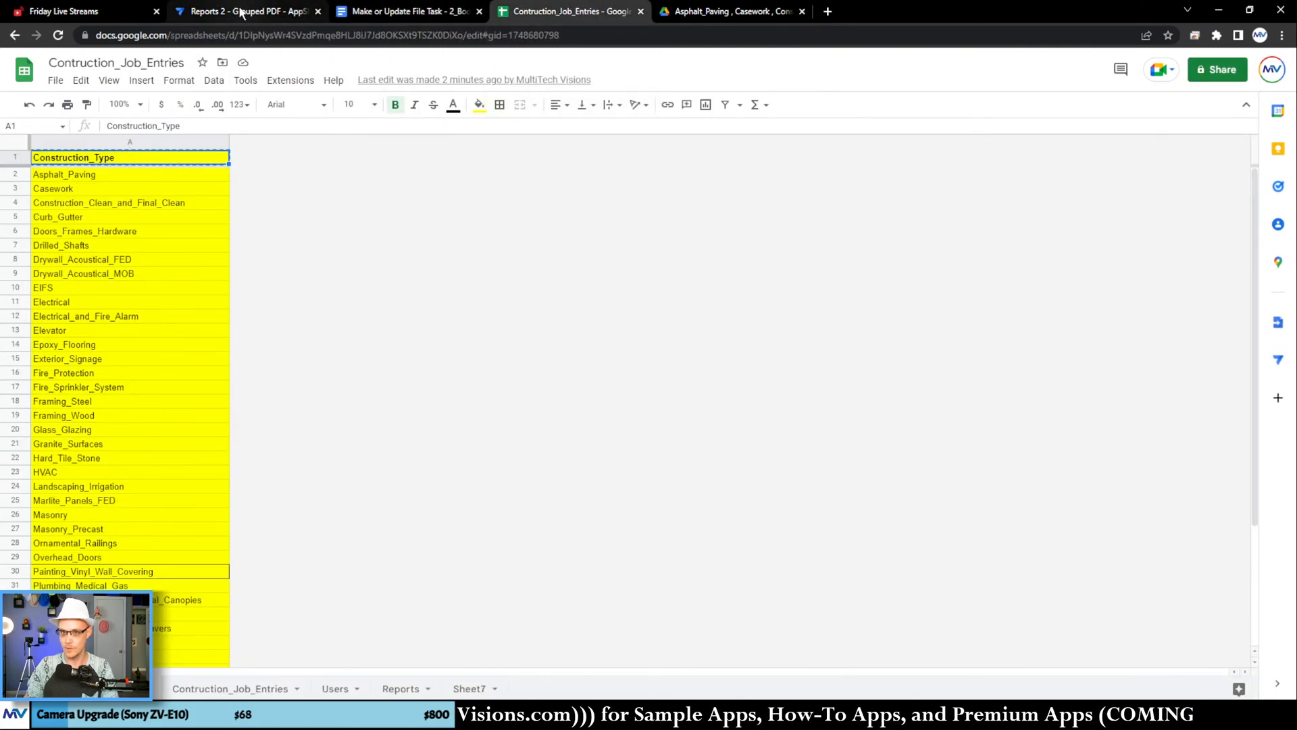
click(413, 689)
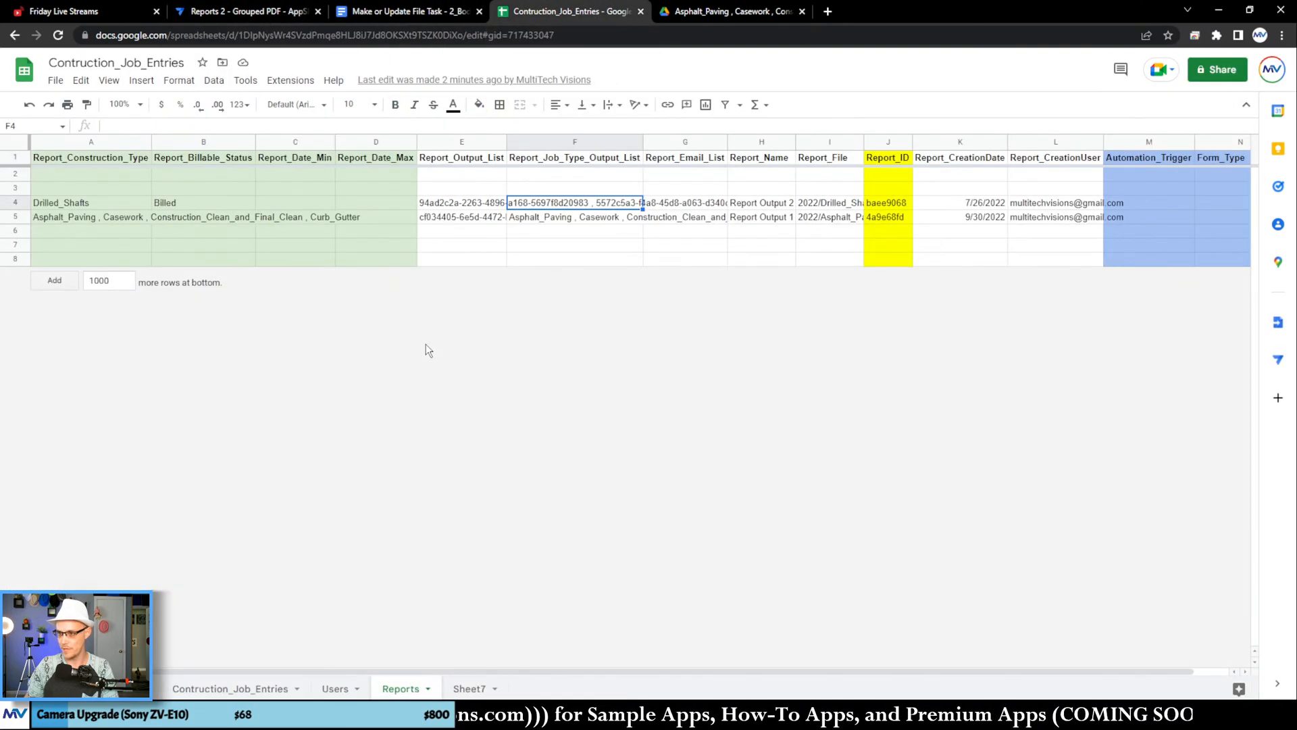
click(477, 162)
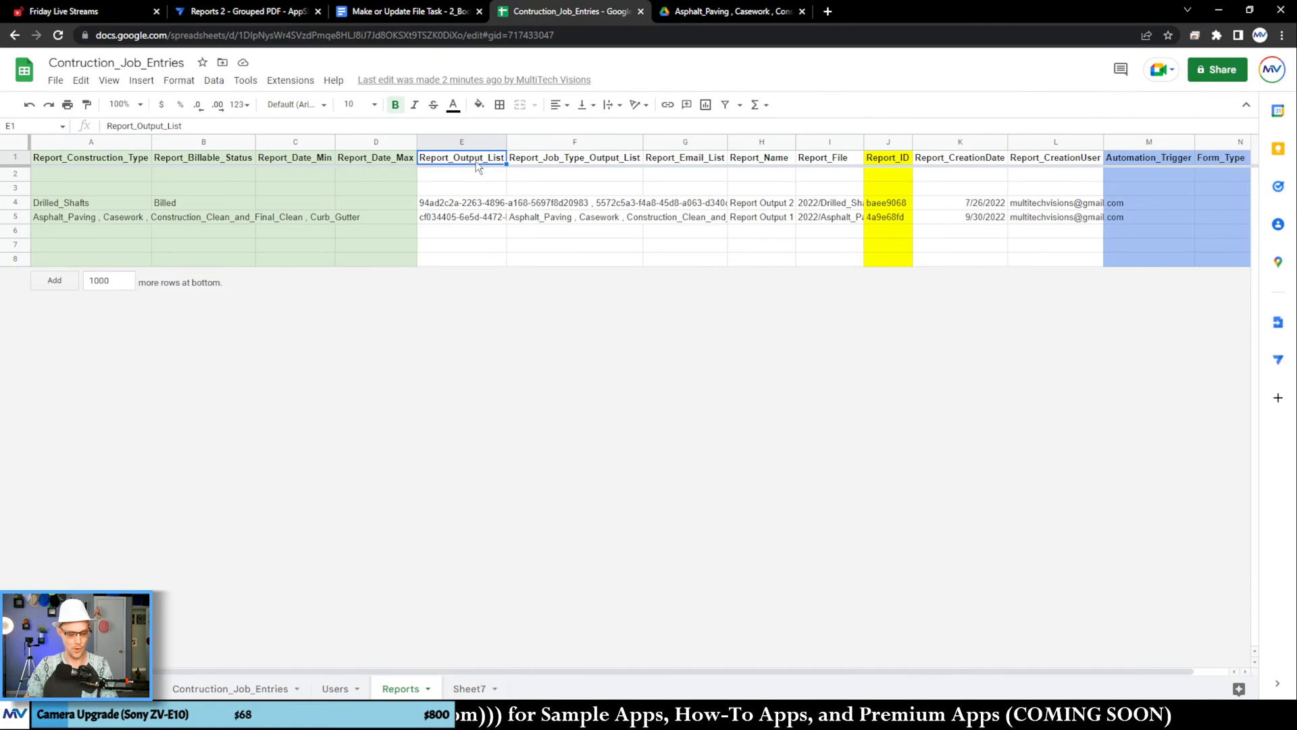
click(400, 12)
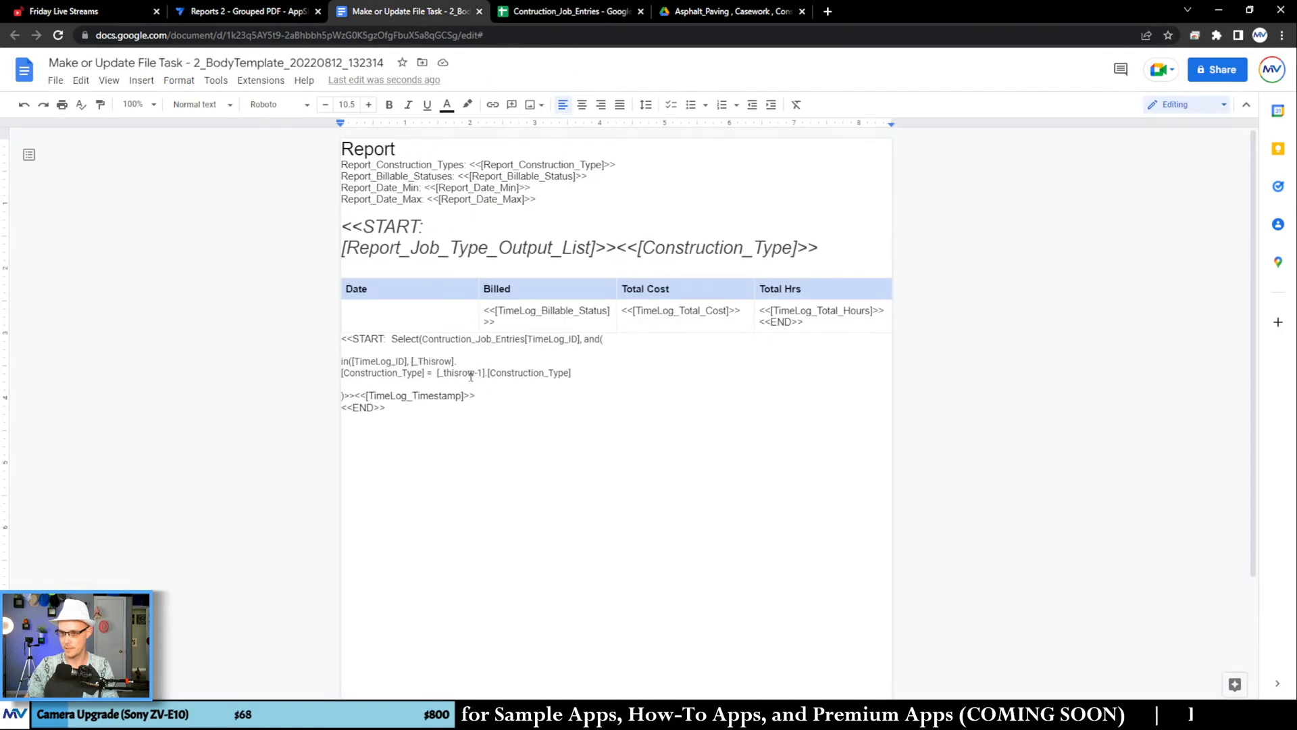
text([)
text(Report_Output_List)
text(])
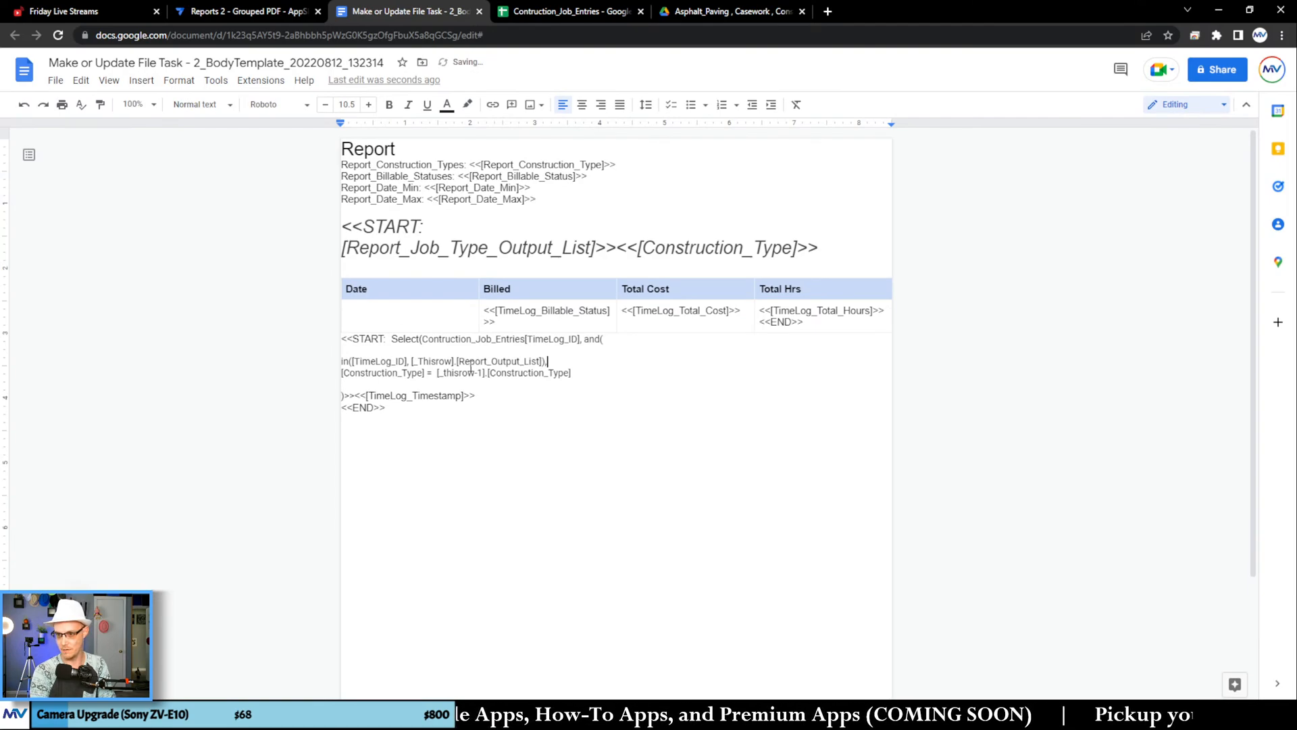
Step: Add a second closing parenthesis before >><<[TimeLog_Timestamp]>> to close the and() function
key(Down)
key(End)
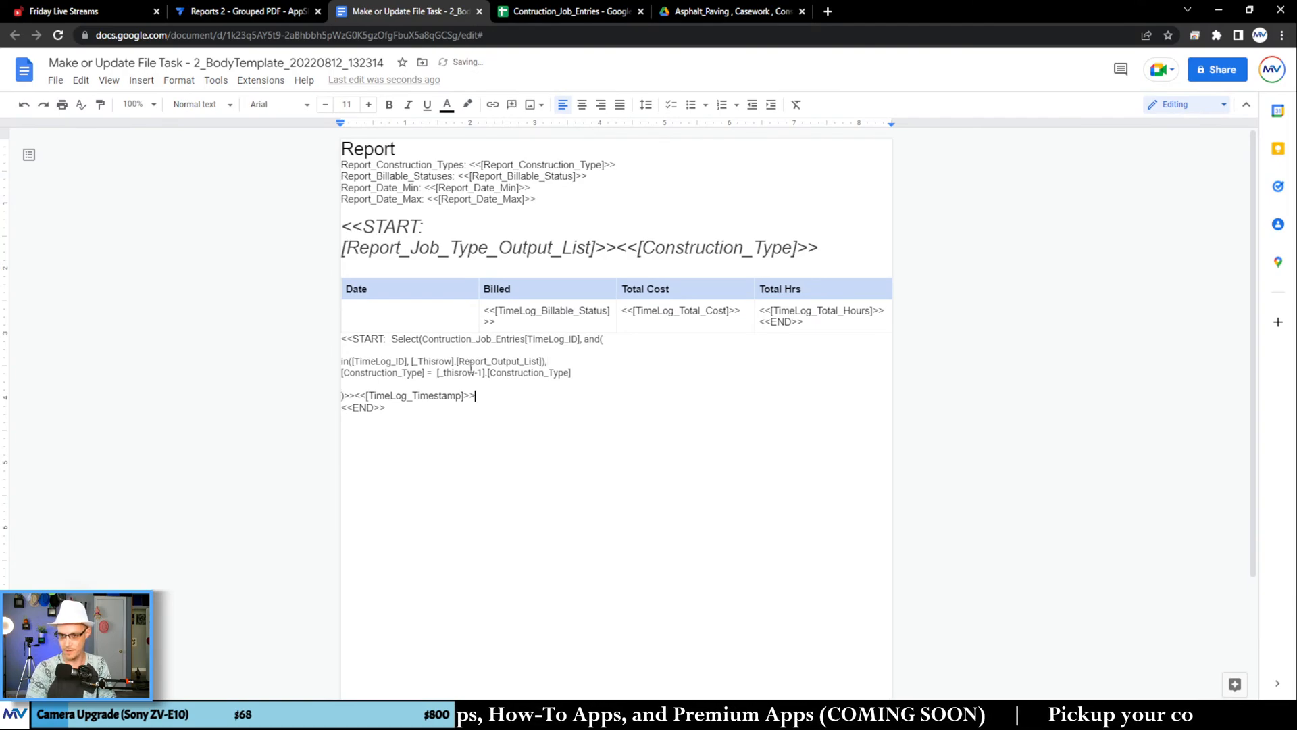
key(Home)
text())
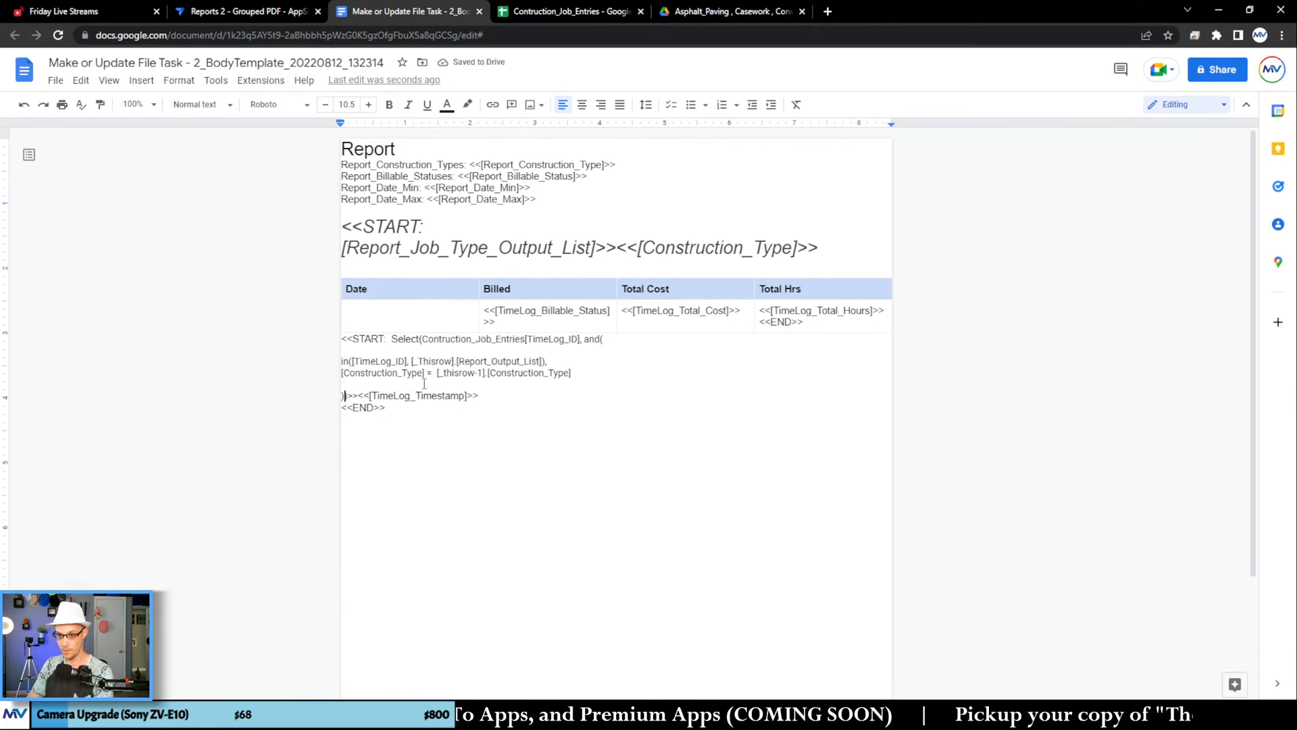
Step: Remove the extra line breaks so the START Select expression with its and() conditions runs as one continuous paragraph
click(372, 381)
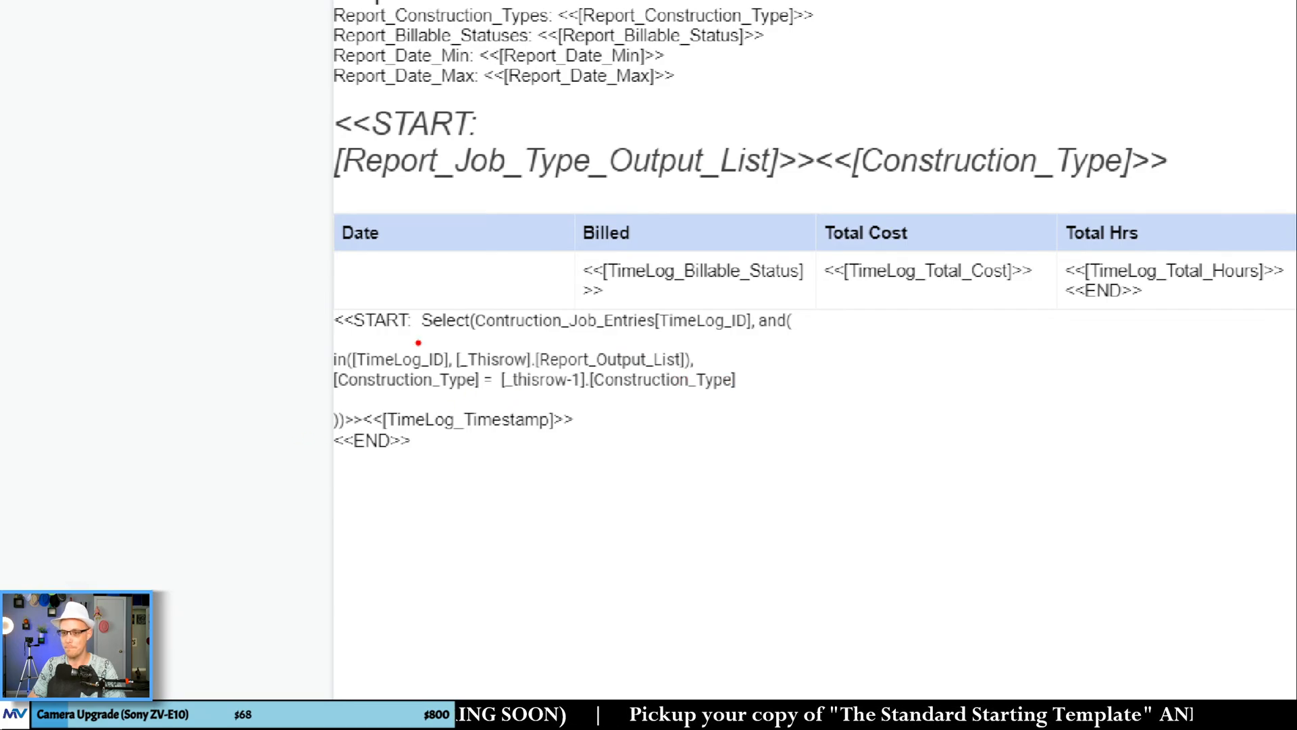
drag(449, 373, 522, 372)
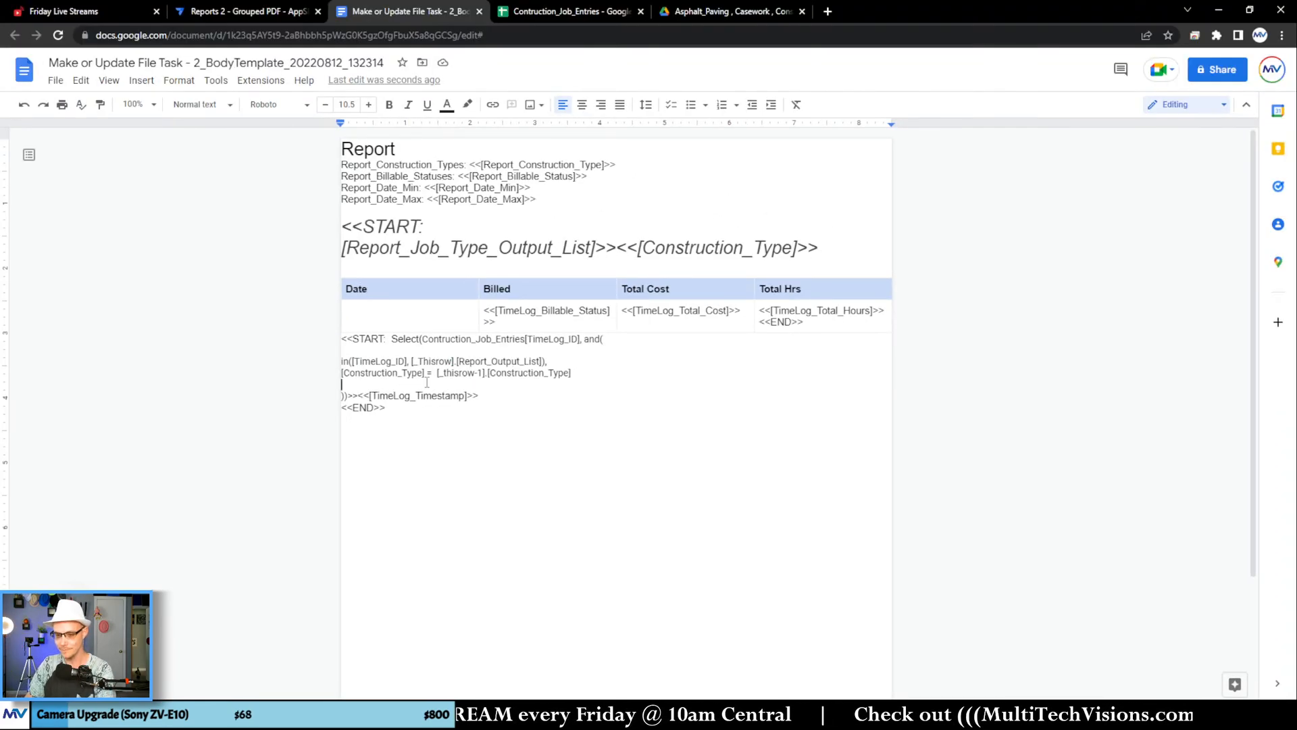
key(BackSpace)
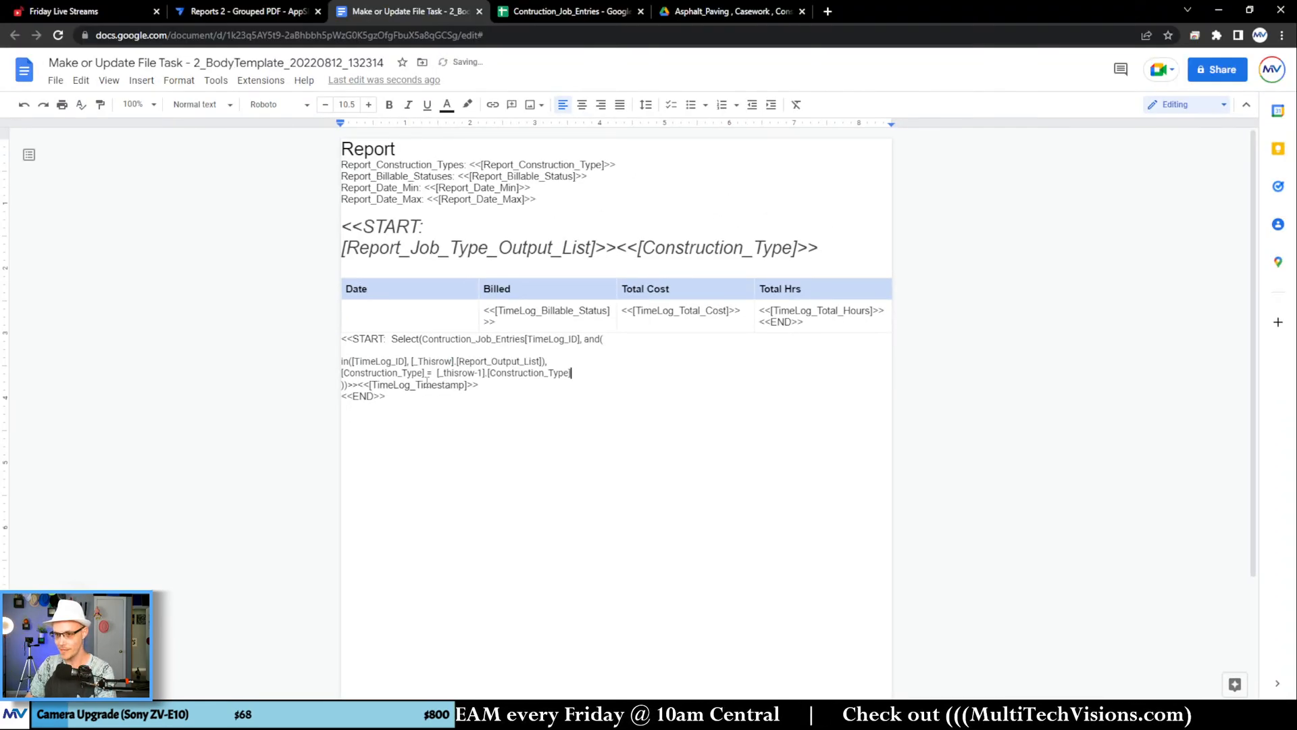
key(Delete)
click(419, 350)
key(BackSpace)
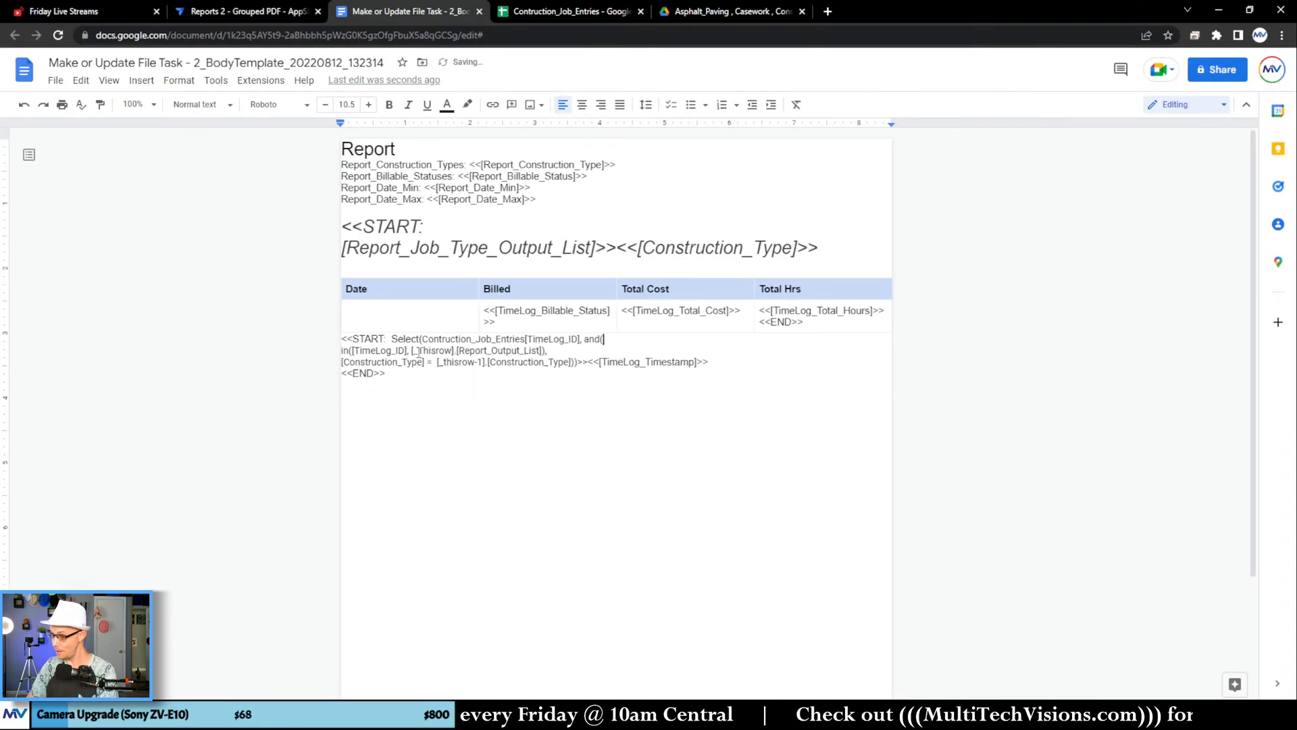
key(Delete)
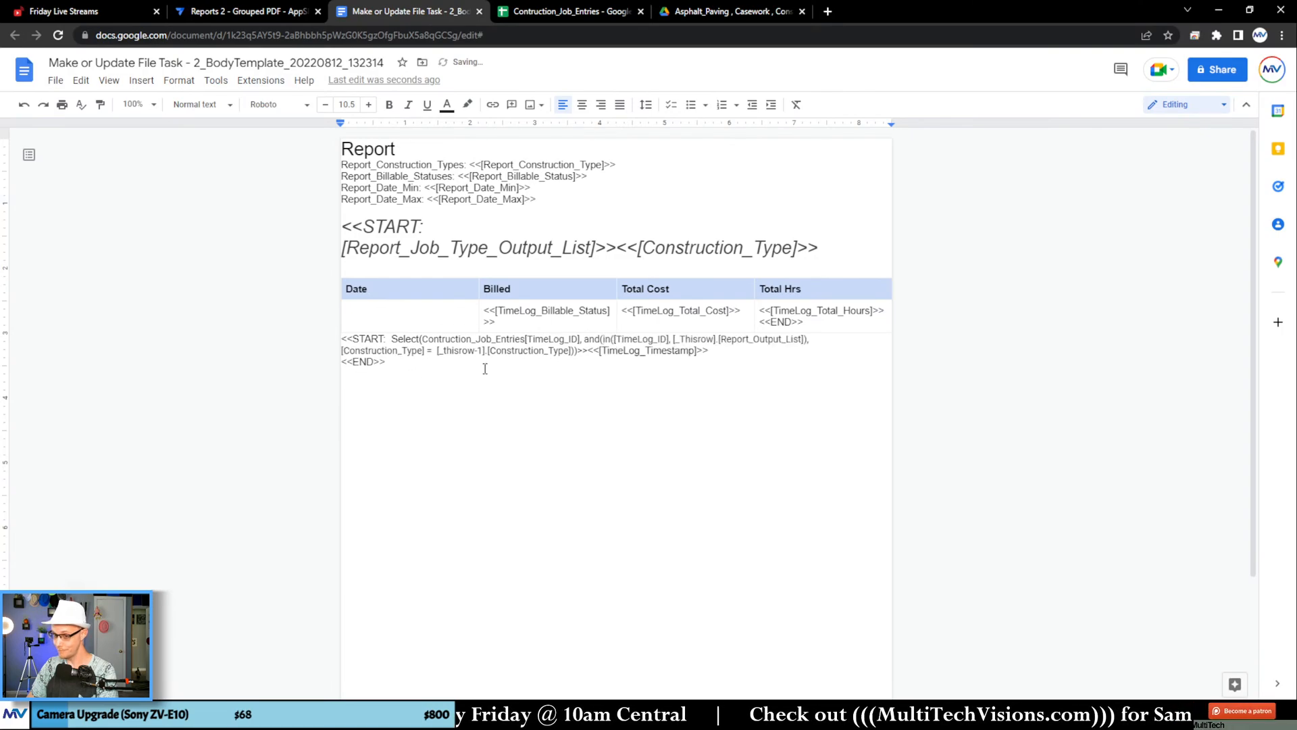
Step: Move the START Select expression together with <<[TimeLog_Timestamp]>> into the empty cell under the table's Date header
drag(716, 355, 355, 322)
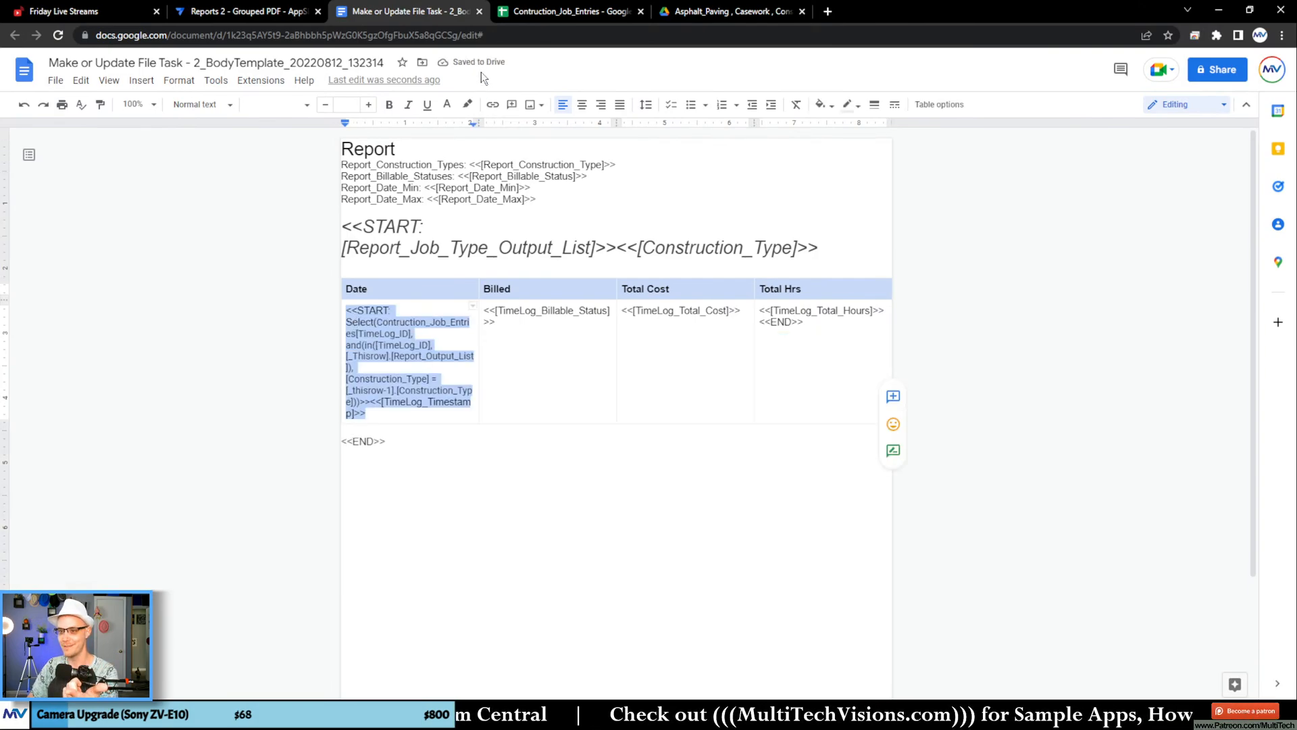
Step: Switch to AppSheet, re-save the Make or Update File task's File Folder Path expression, save the app and check the bot for template errors
click(246, 12)
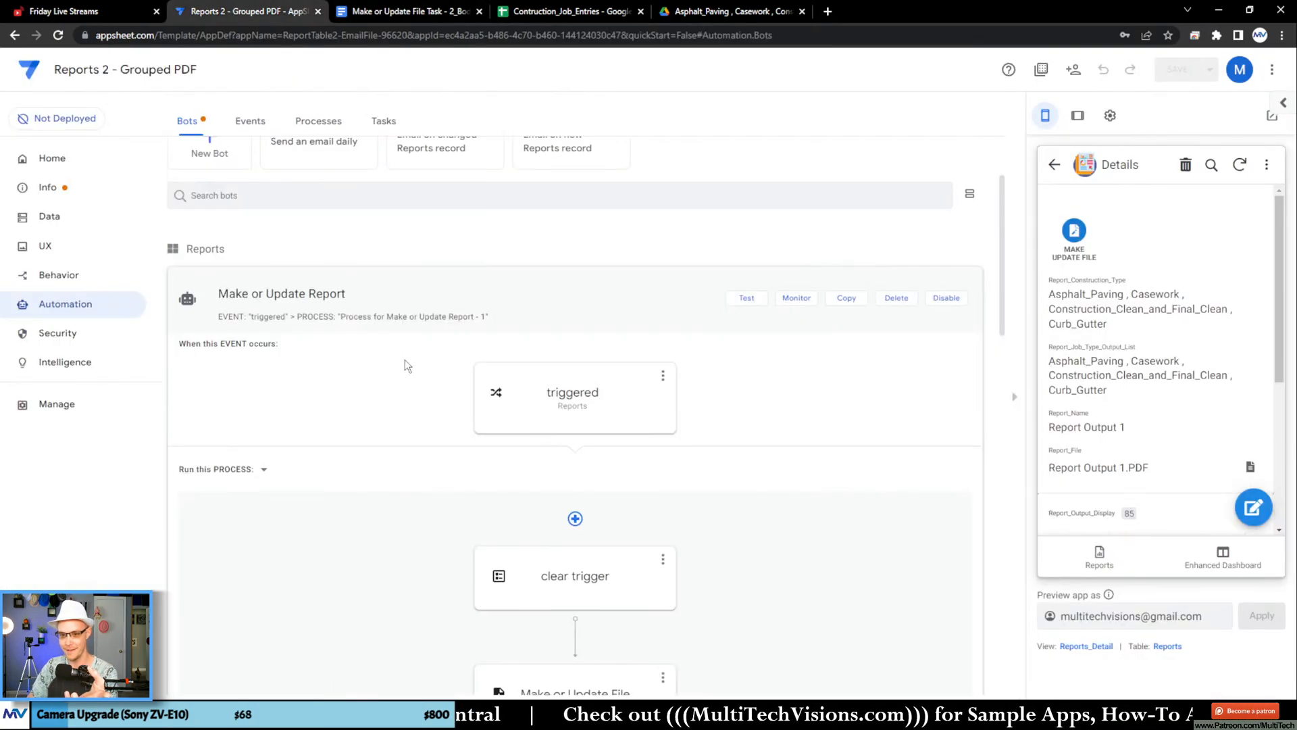
scroll(631, 365, down, 5)
click(641, 386)
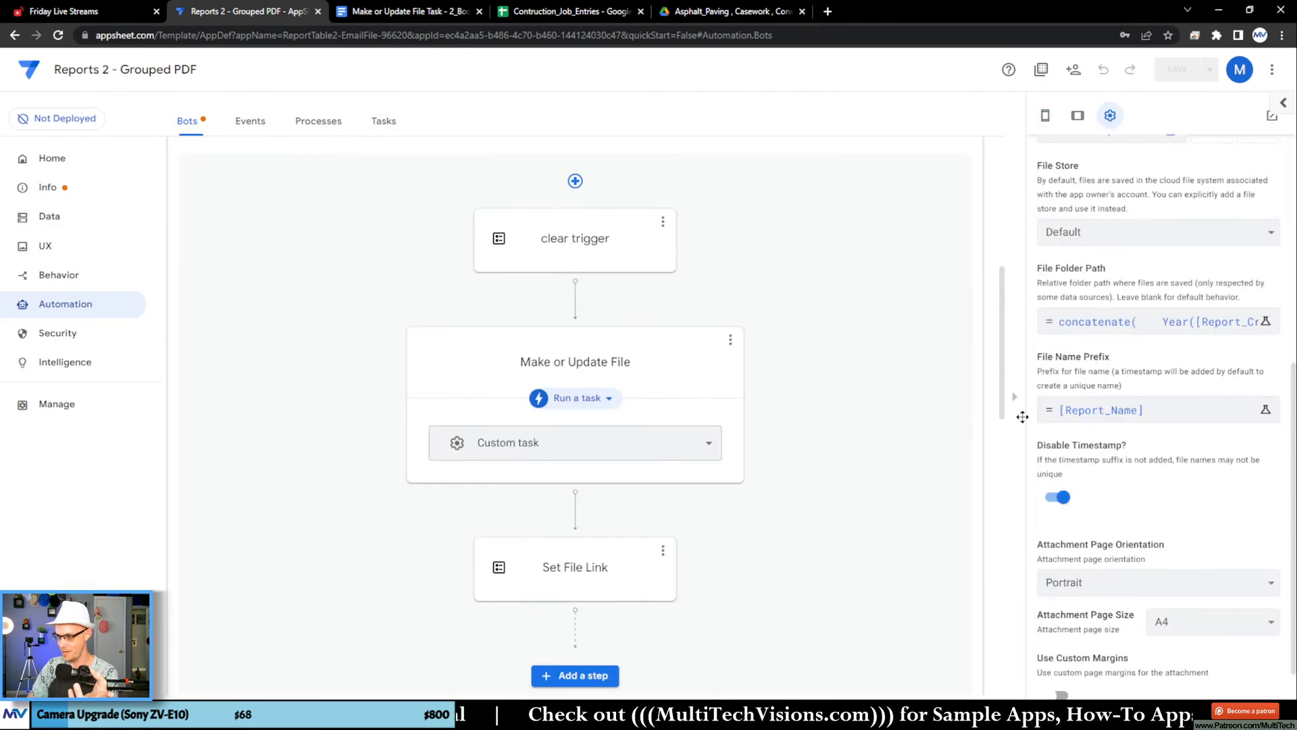
click(1148, 322)
click(938, 632)
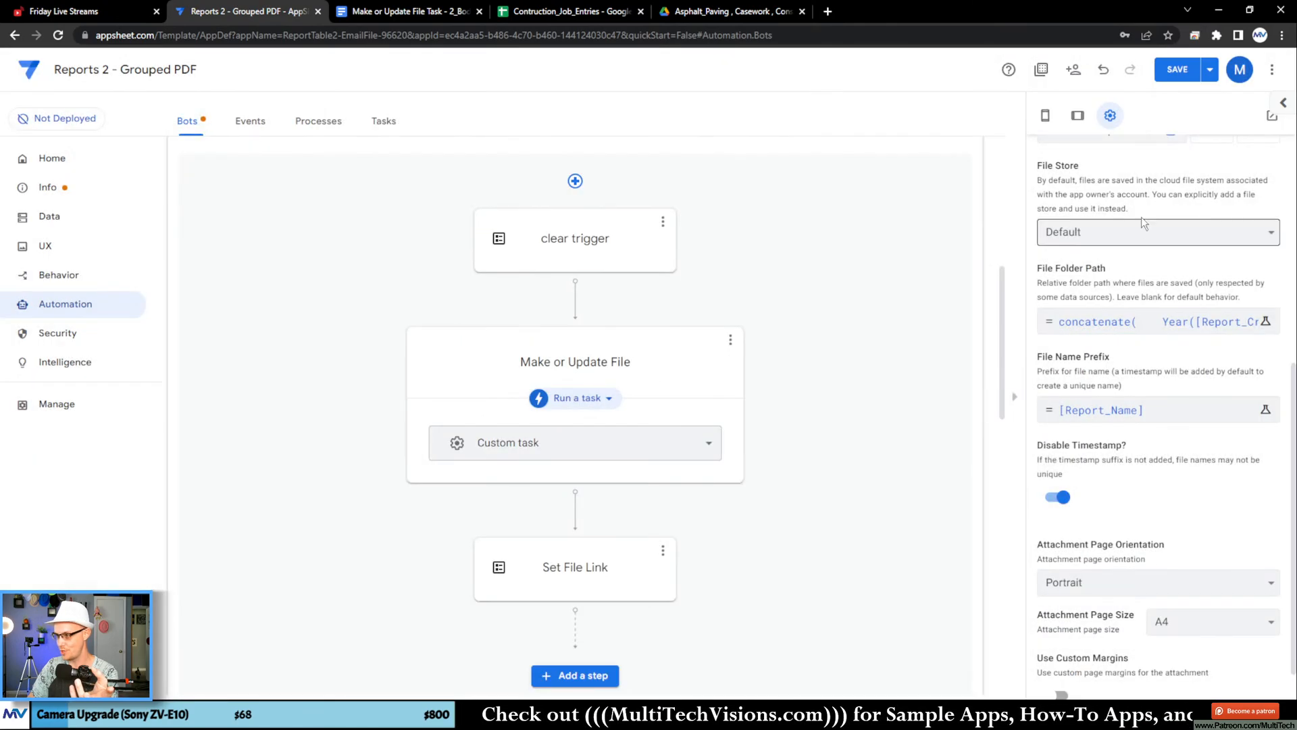
click(1209, 69)
click(1081, 135)
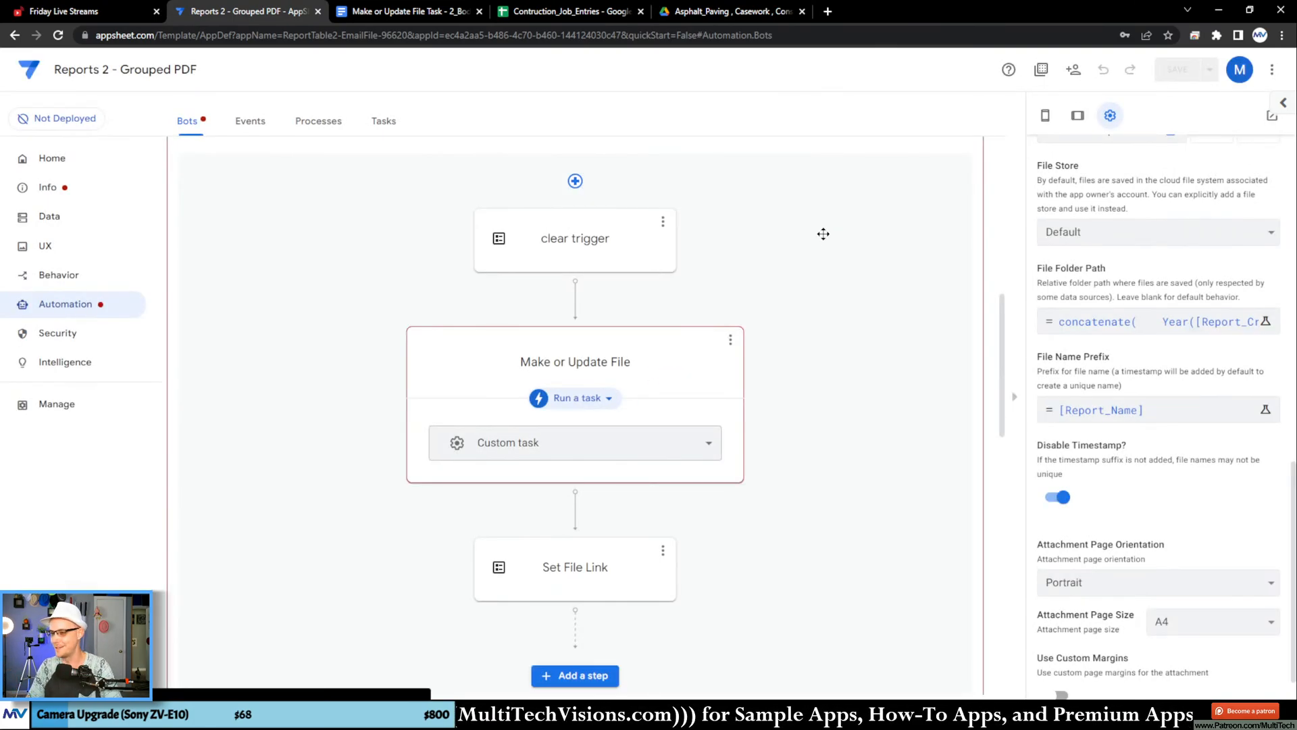
scroll(797, 328, up, 5)
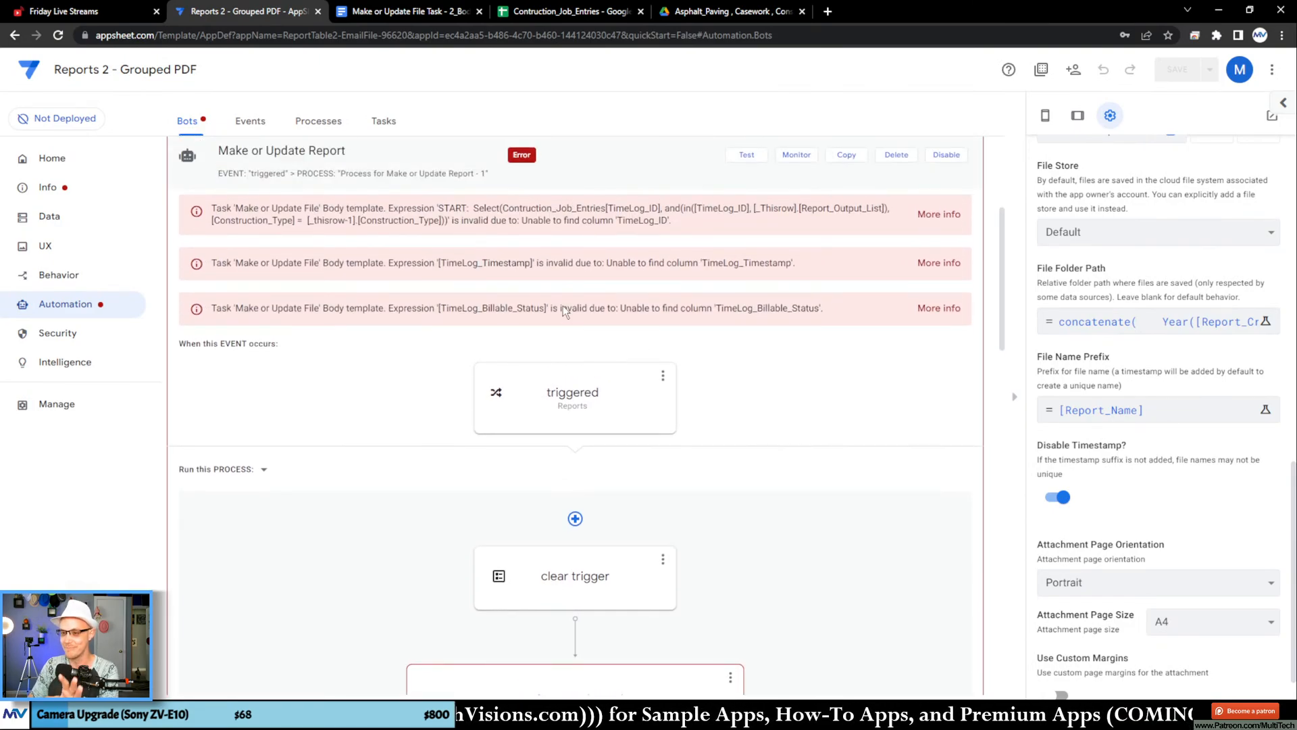
Step: Return to the Google Docs template and change [_Thisrow] to [_Thisrow-2] before [Report_Output_List] in the in() condition
click(432, 20)
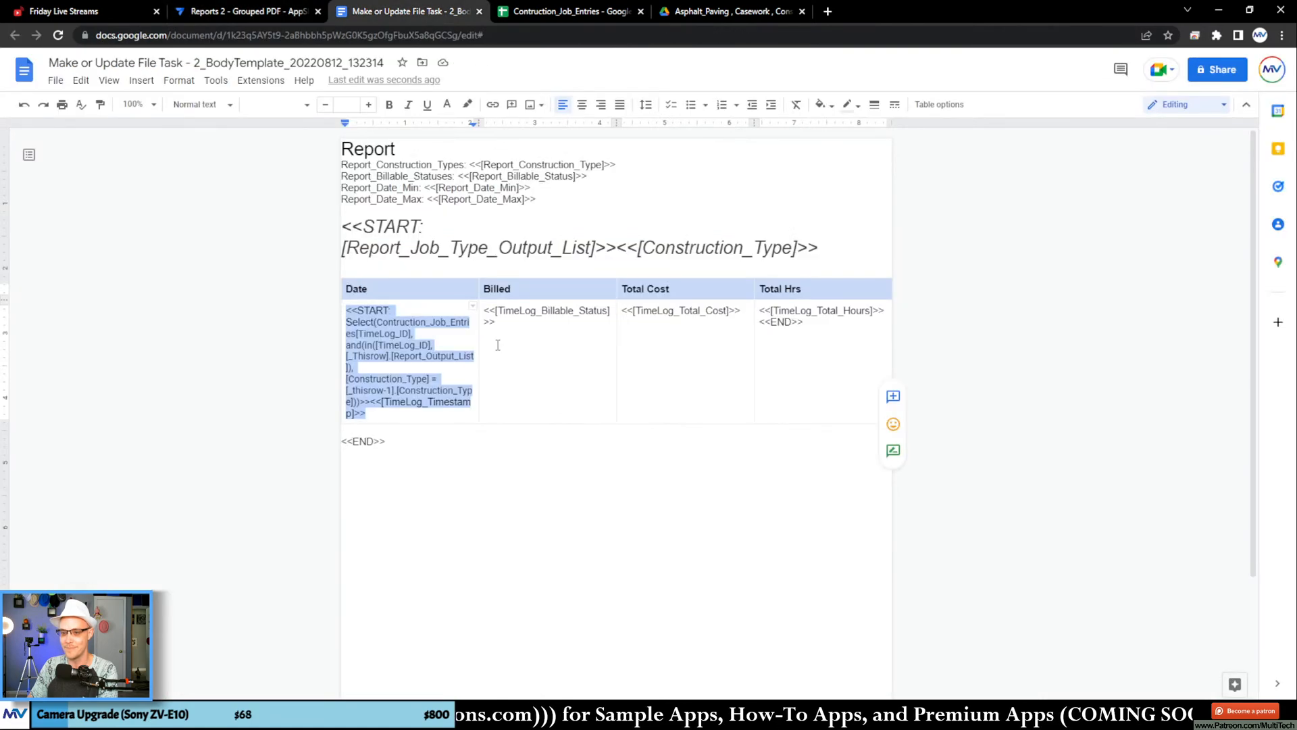
click(431, 371)
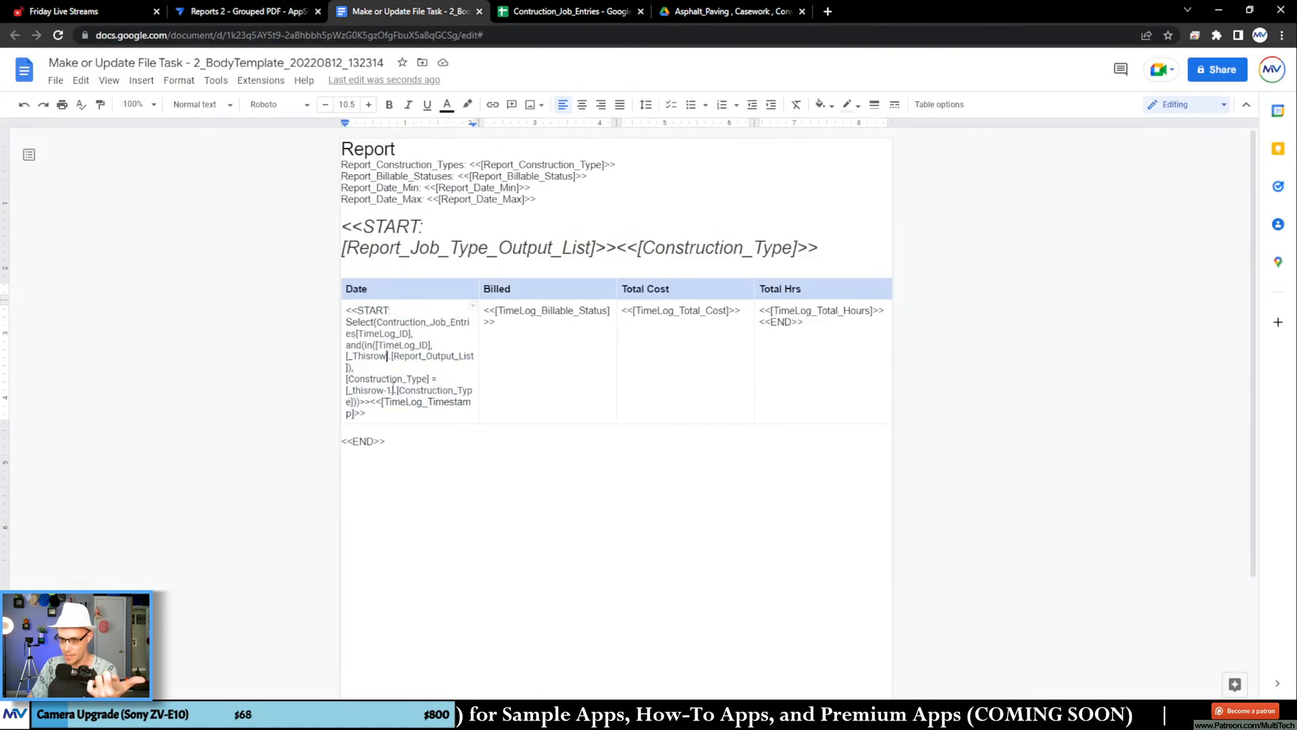
text(-2)
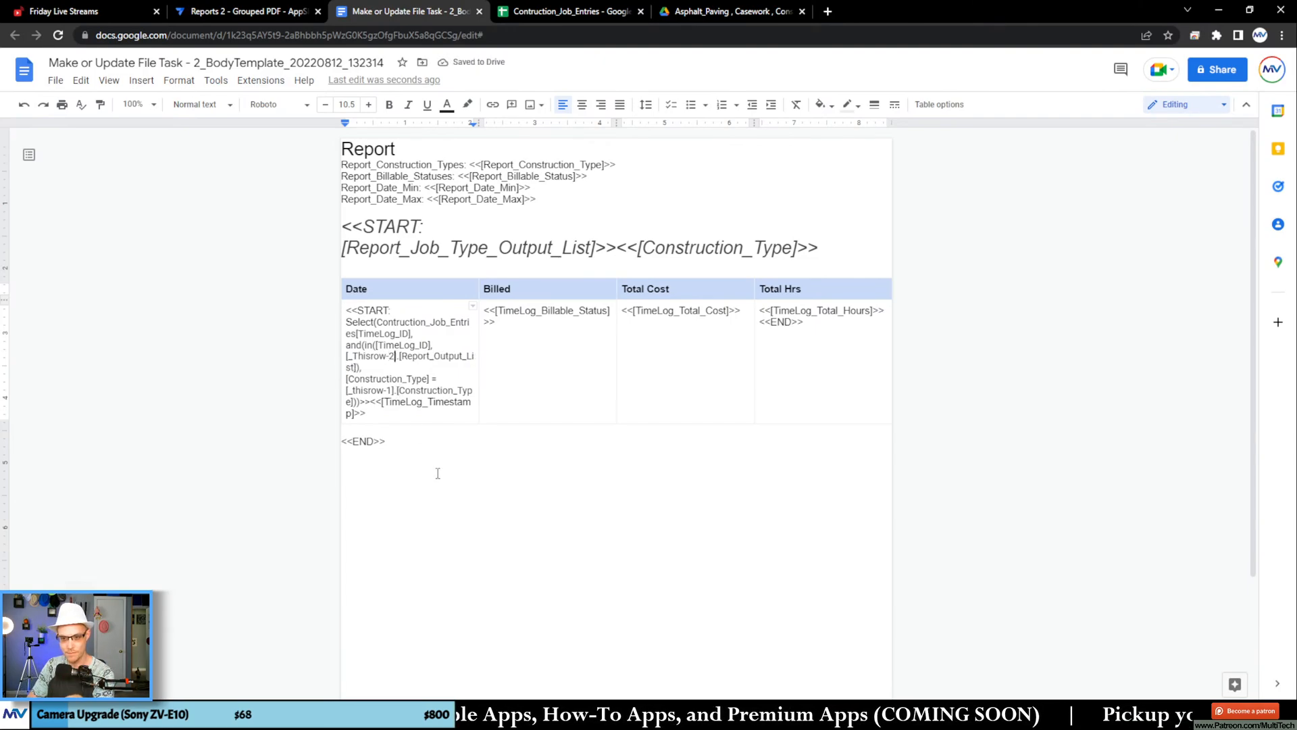
click(427, 440)
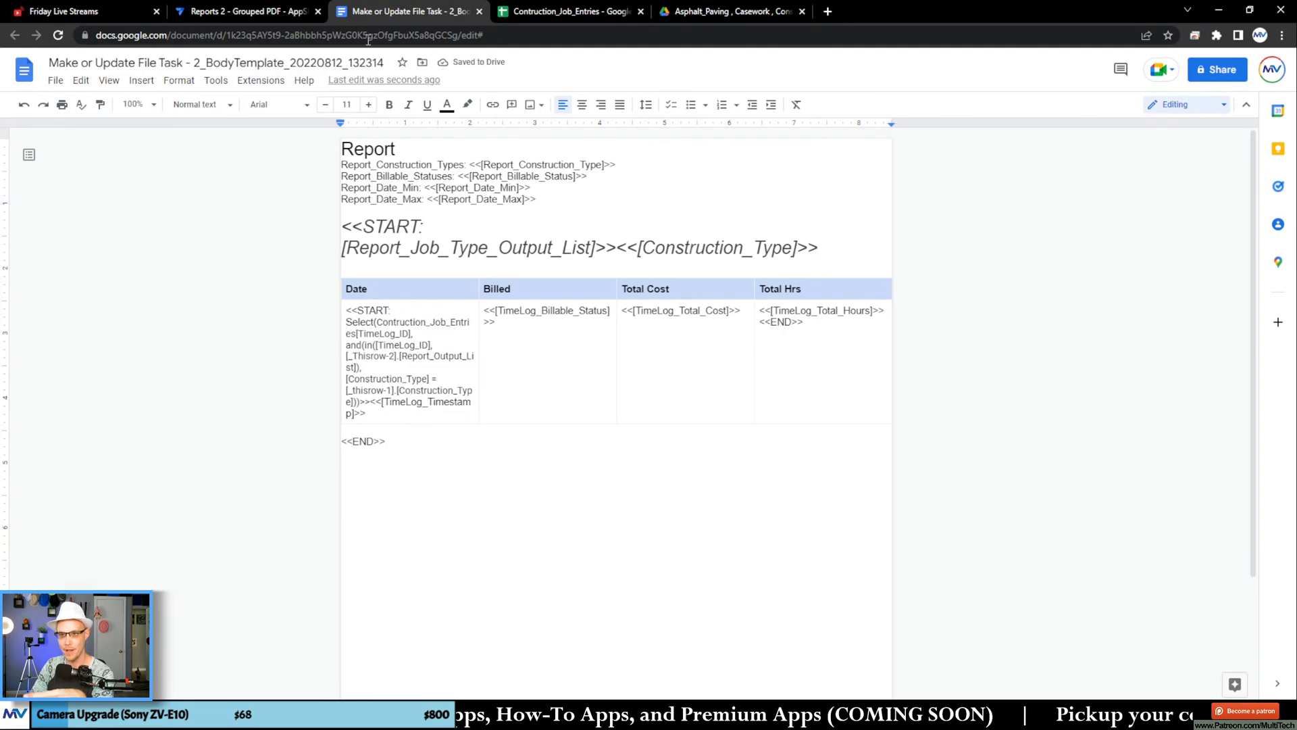
Step: Switch to AppSheet and re-save the File Folder Path expression and the app to recheck the template with [_Thisrow-2]
click(273, 10)
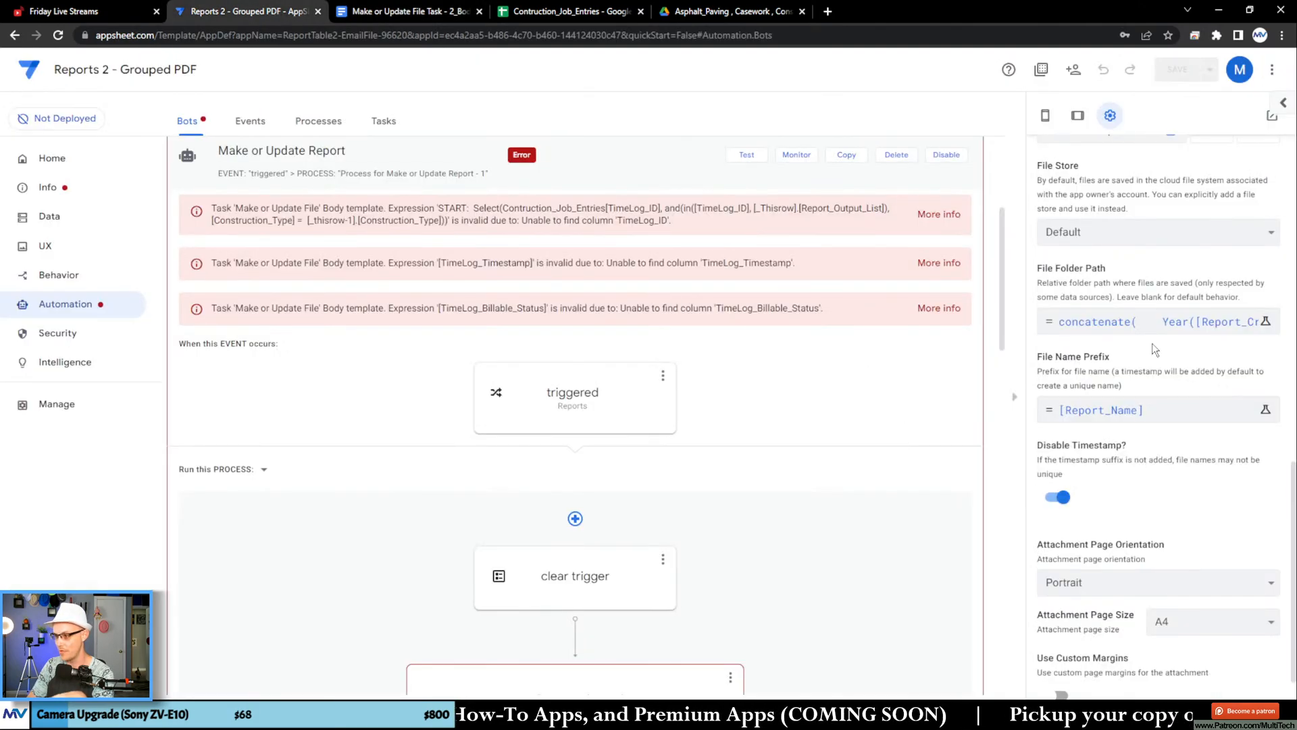
click(1151, 323)
click(937, 658)
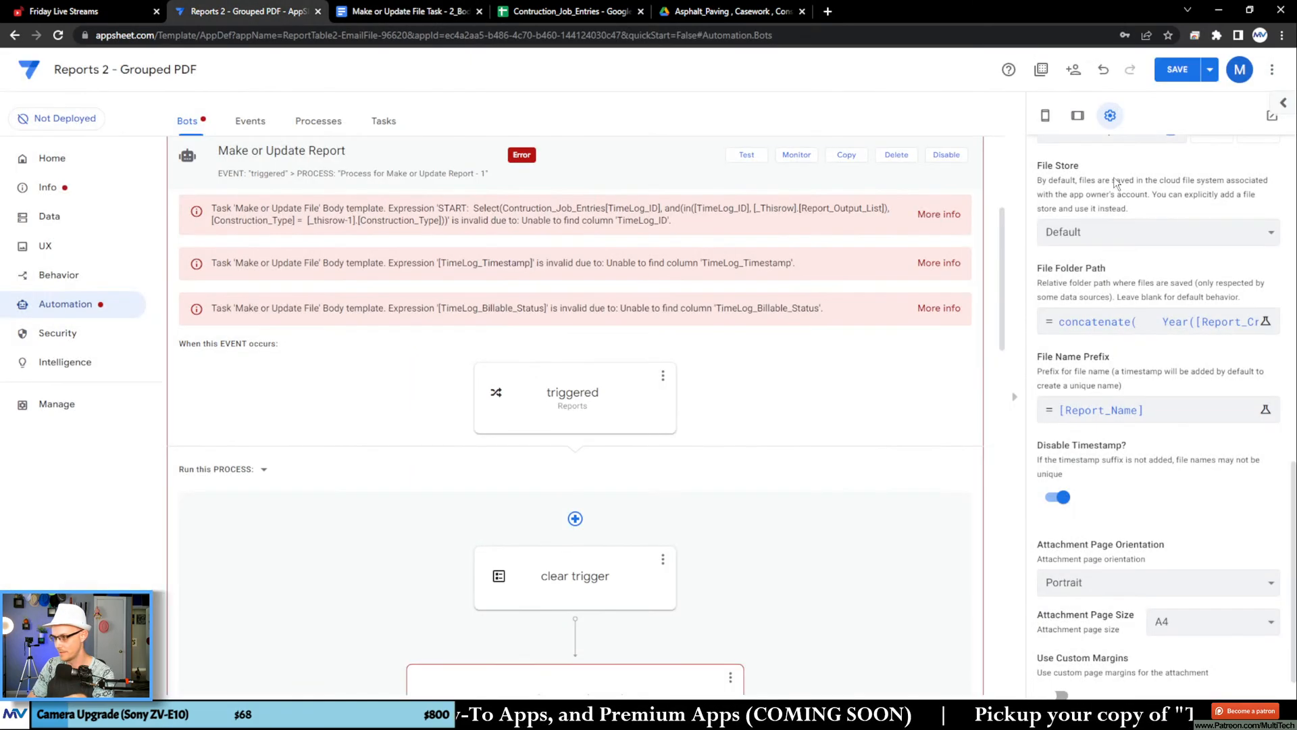
click(1209, 69)
click(1179, 135)
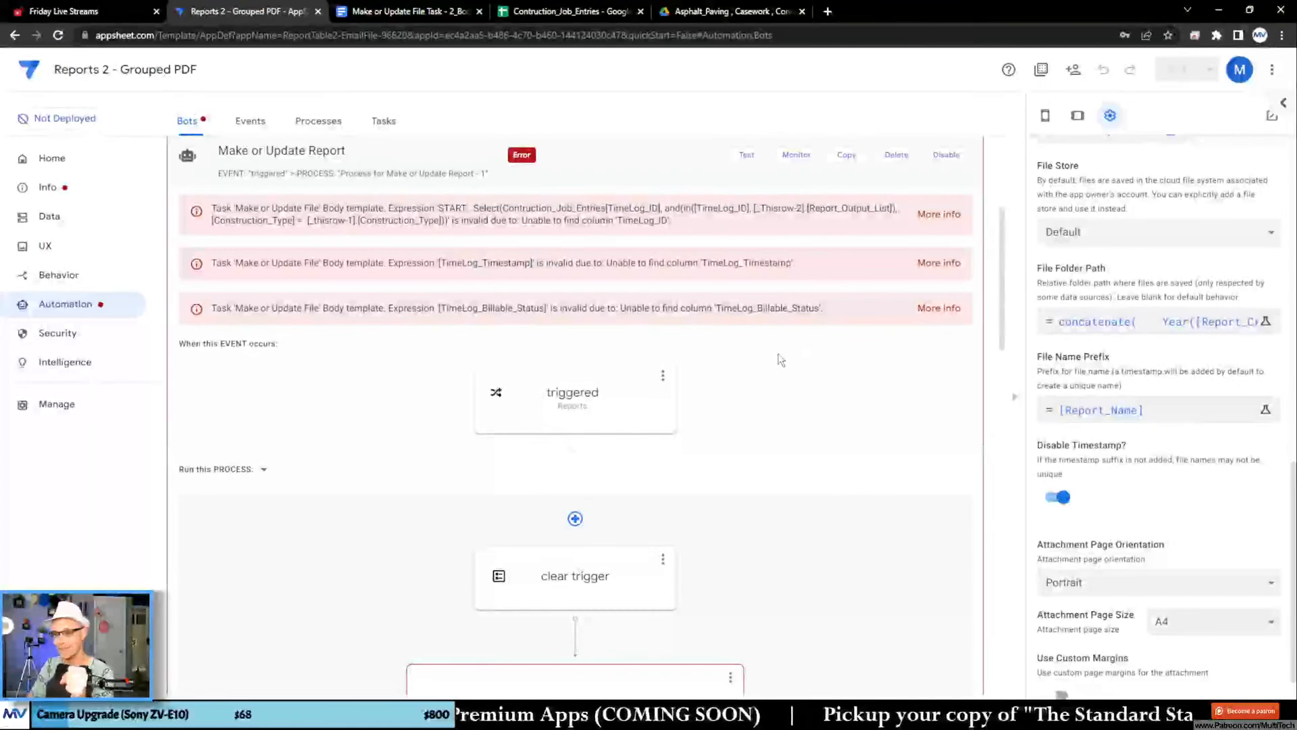
Step: In the Google Docs template, move the START Select expression and <<[TimeLog_Timestamp]>> out of the Date cell to above the final <<END>>
click(381, 14)
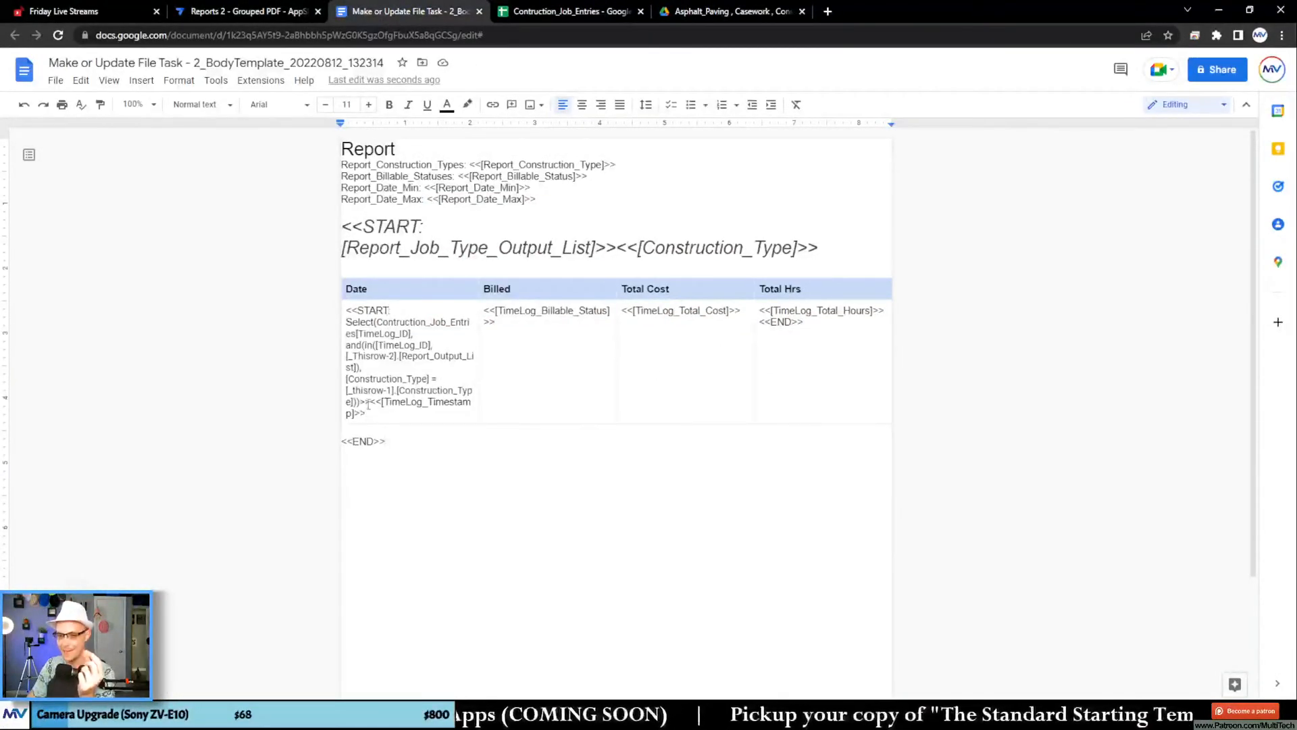
drag(368, 401, 346, 309)
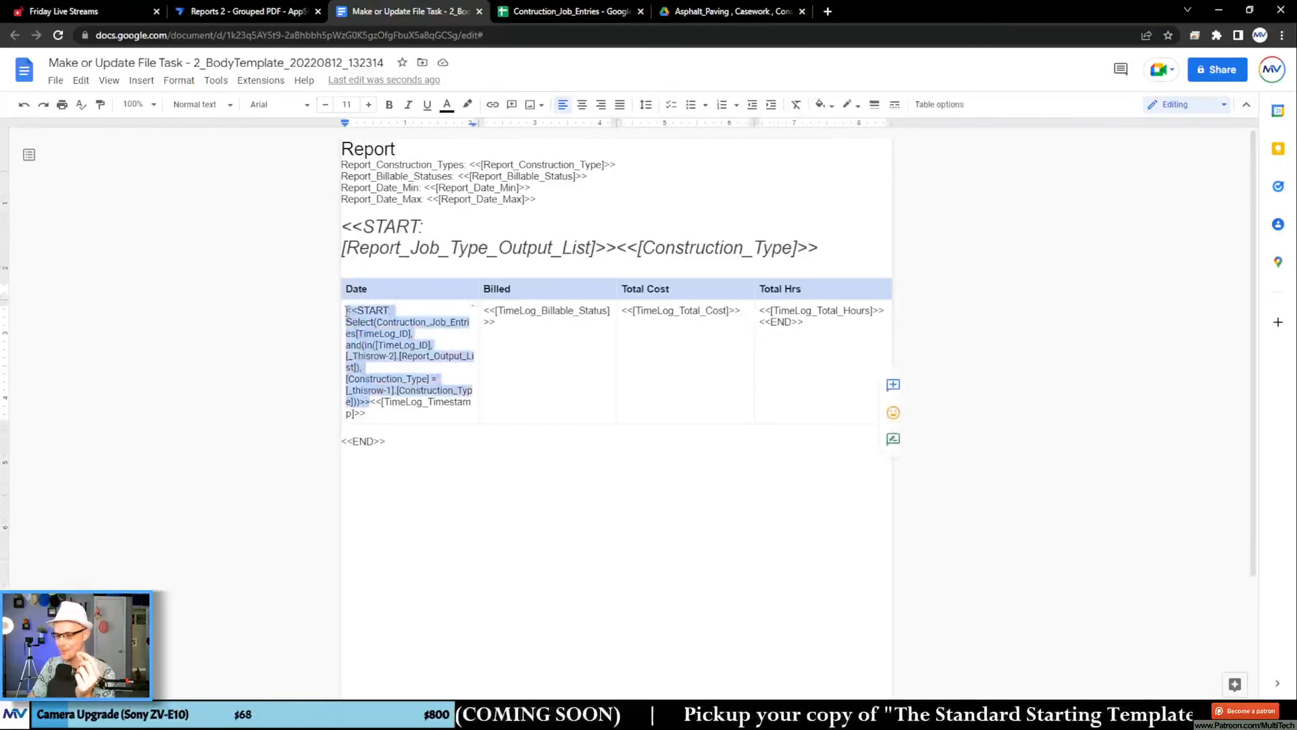
drag(365, 414, 348, 437)
click(472, 436)
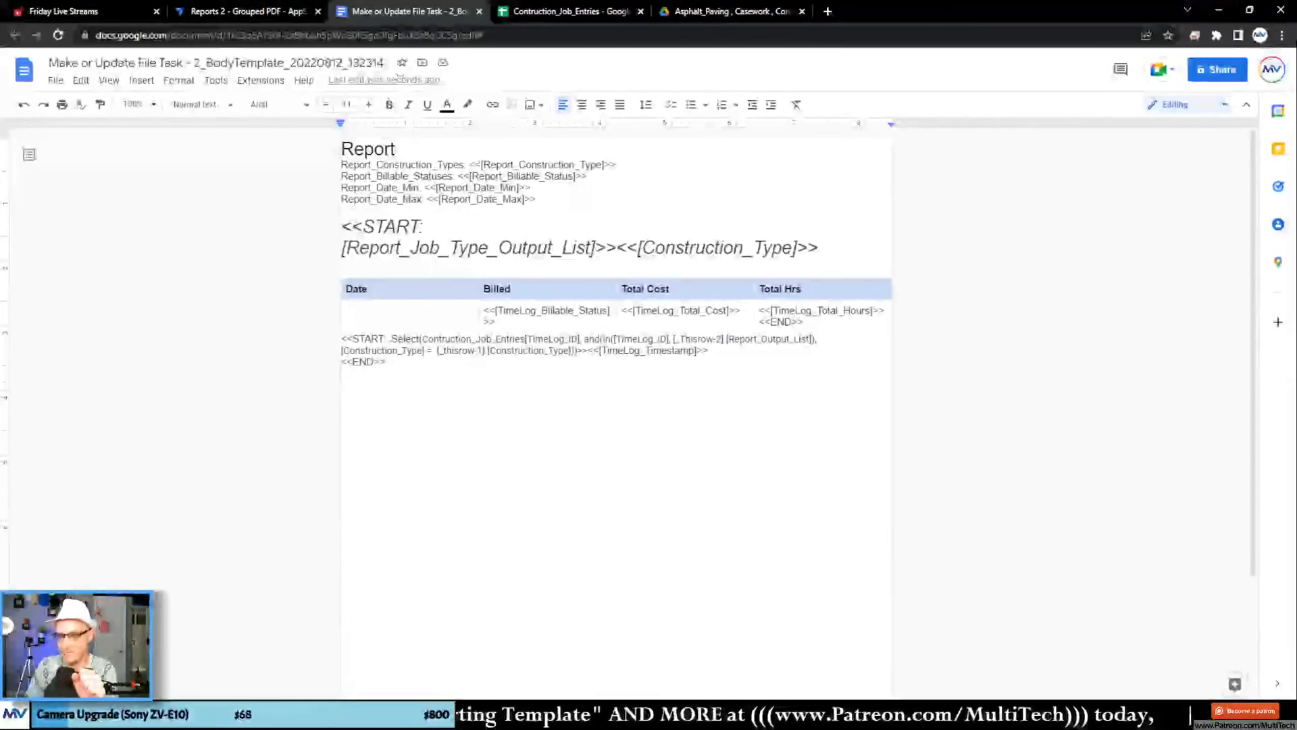
Step: Review the bot errors in AppSheet, and in the template put the in() condition and the and() function's closing parentheses on separate lines
click(279, 12)
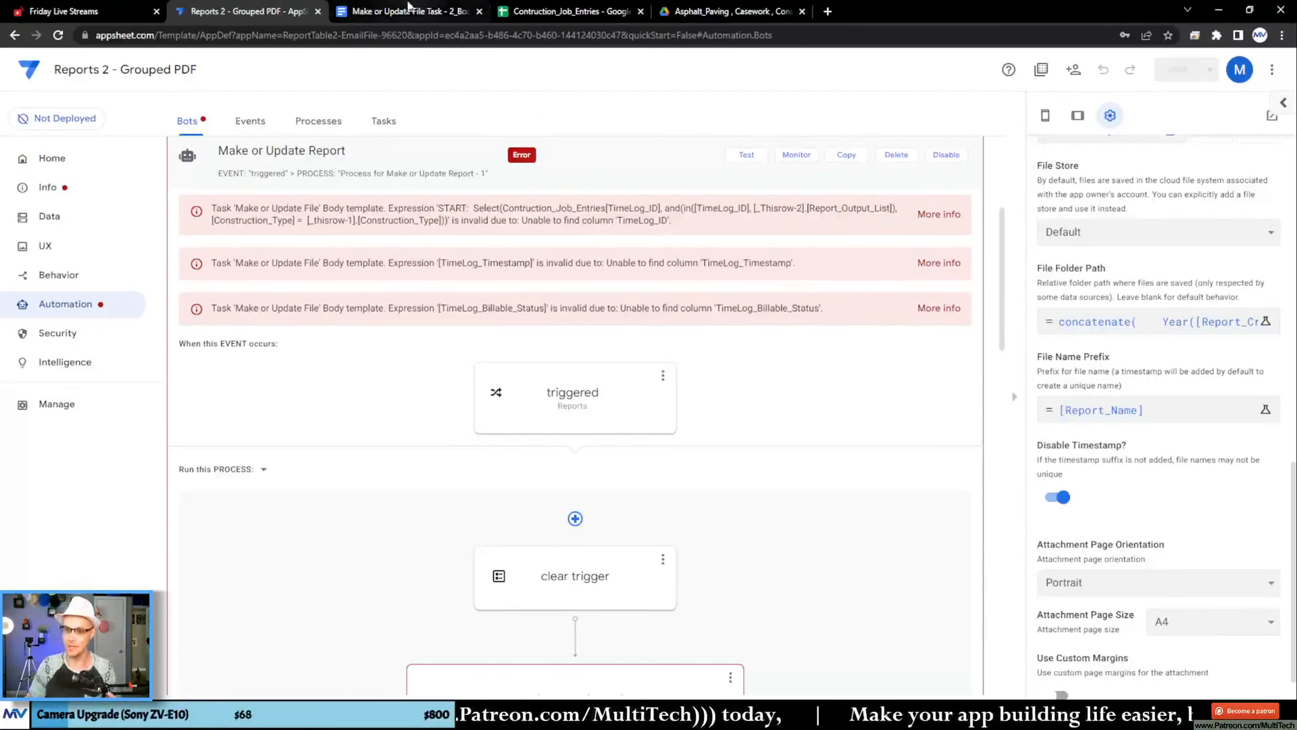
click(406, 13)
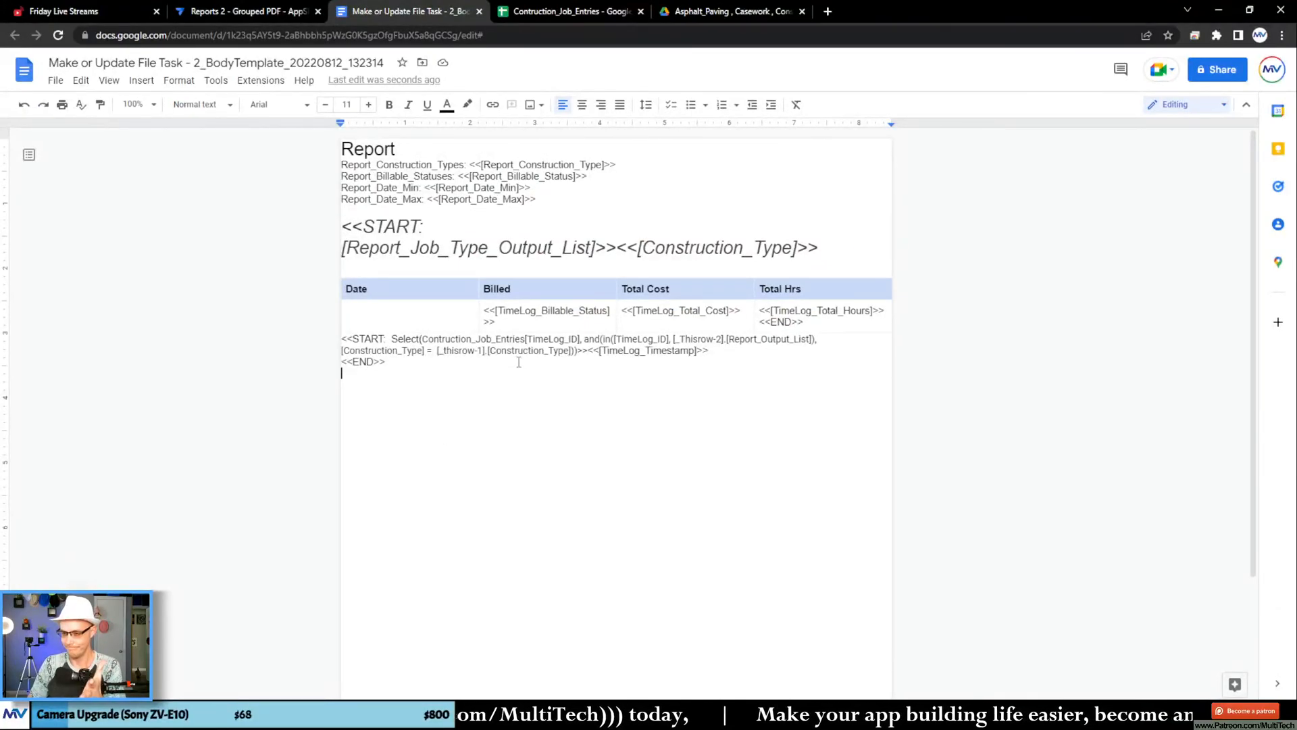
click(603, 339)
key(Return)
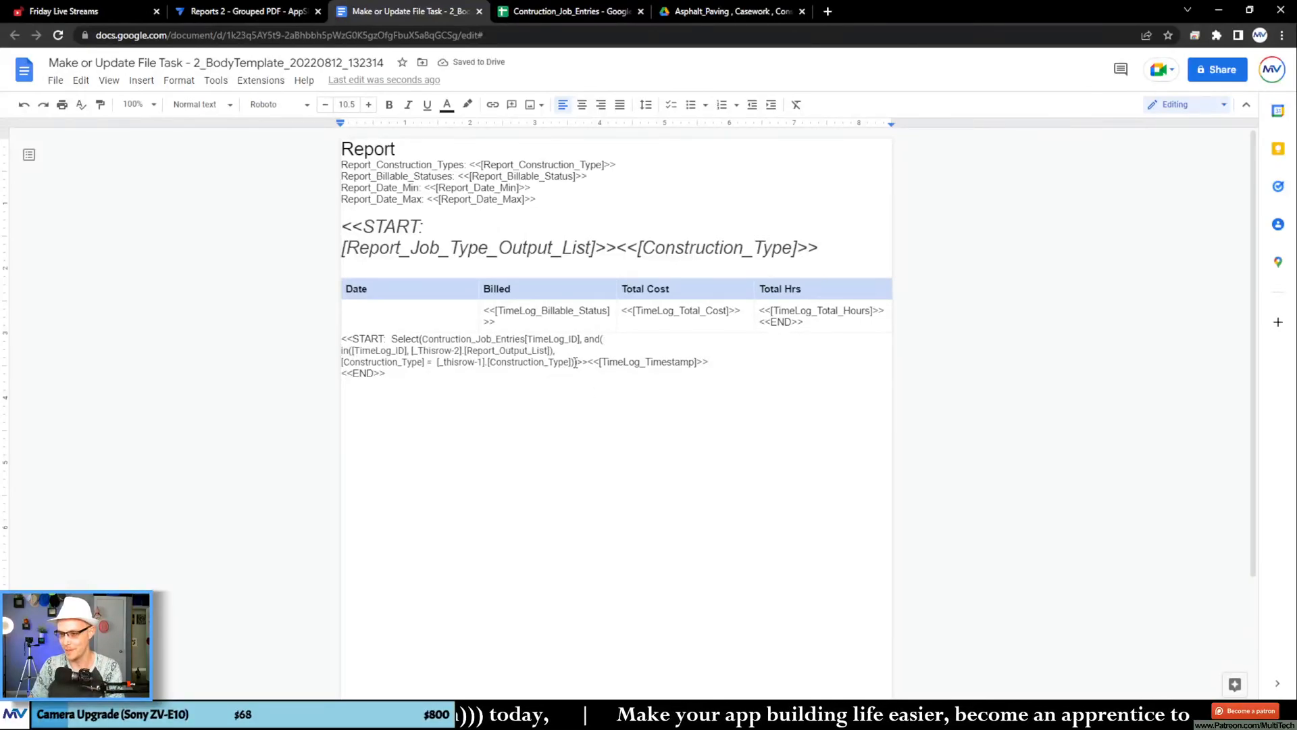
click(571, 362)
key(Return)
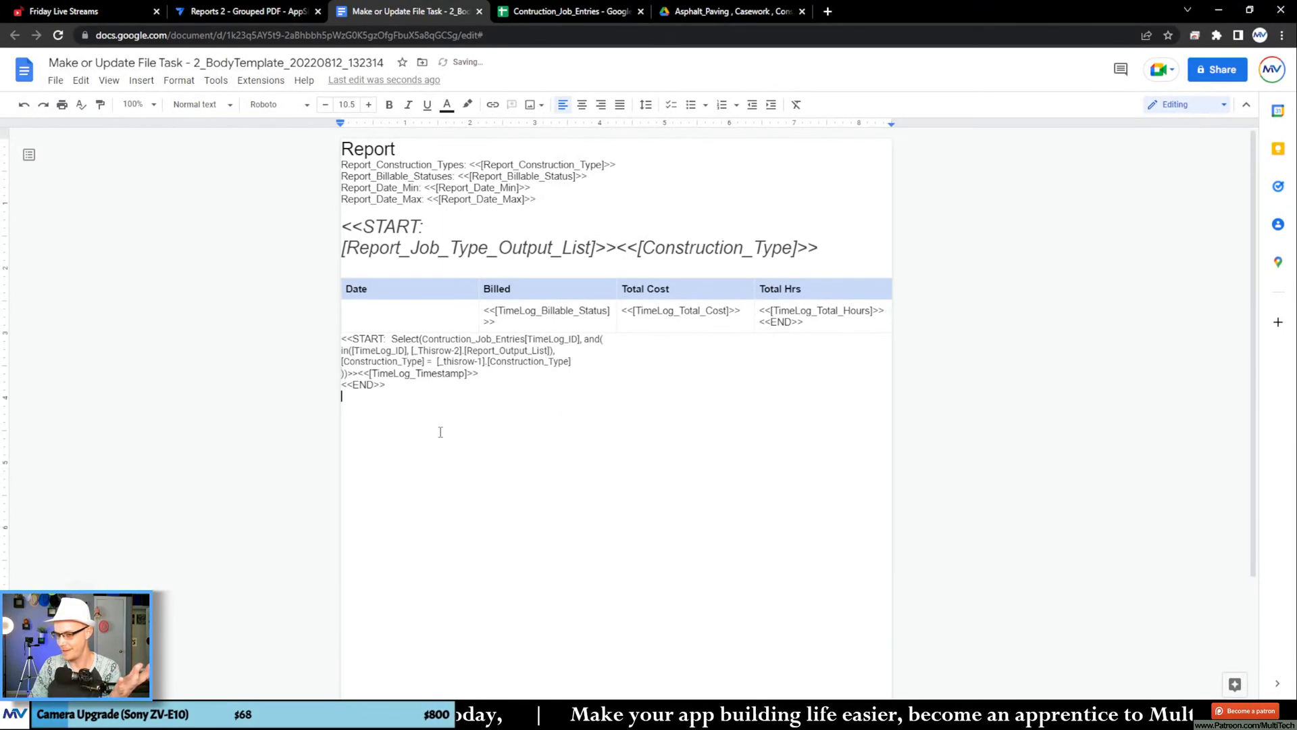
click(441, 431)
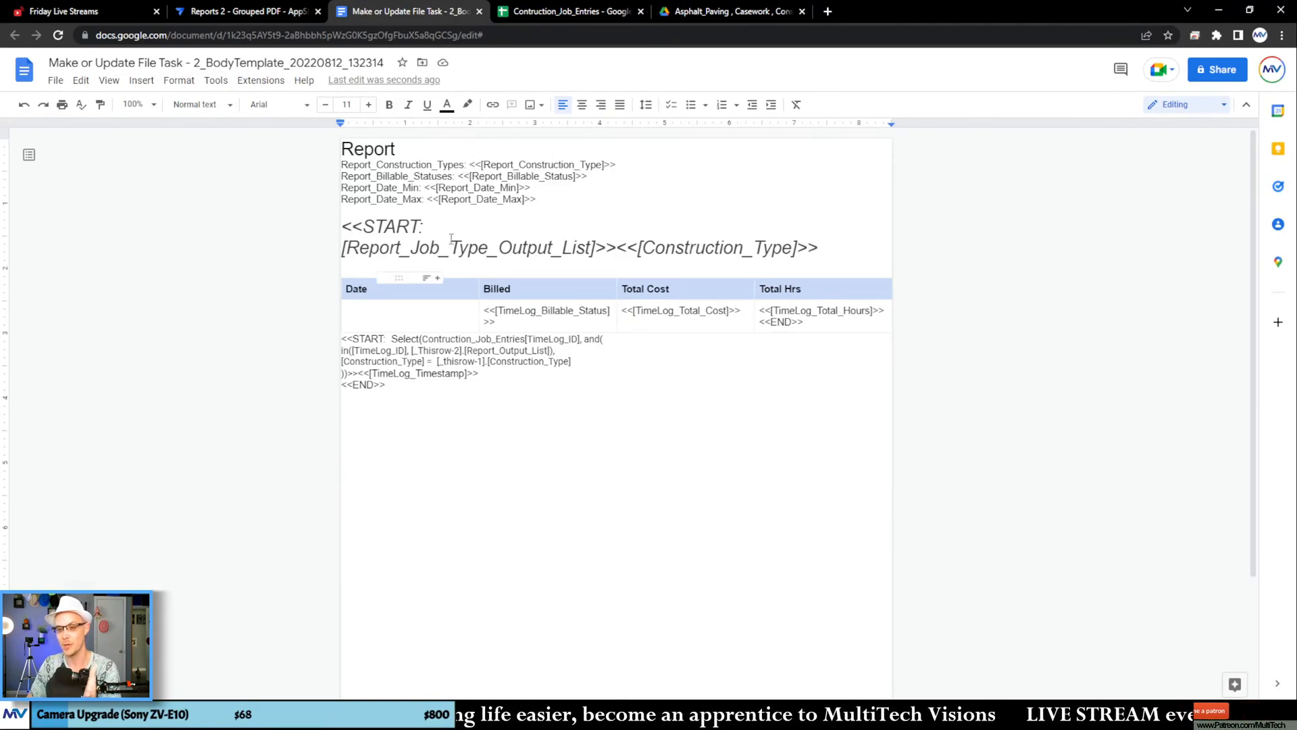
drag(373, 226, 394, 250)
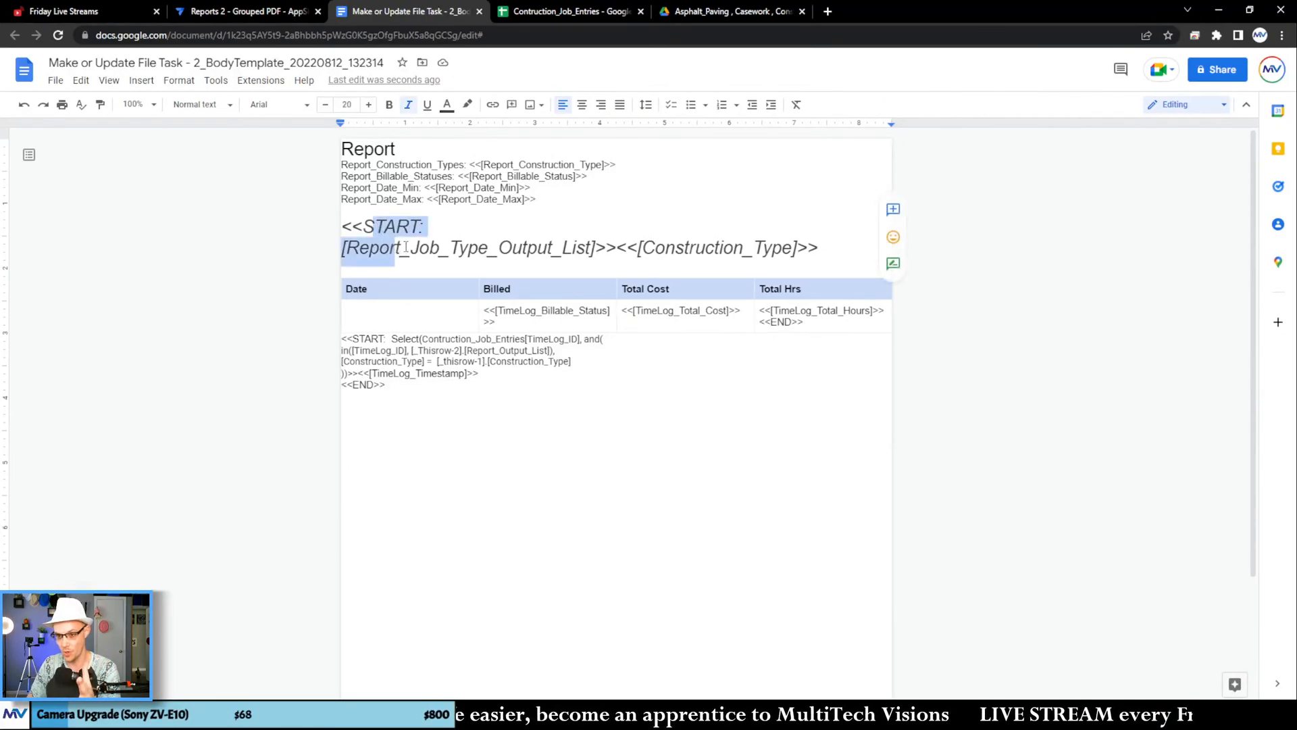
click(397, 343)
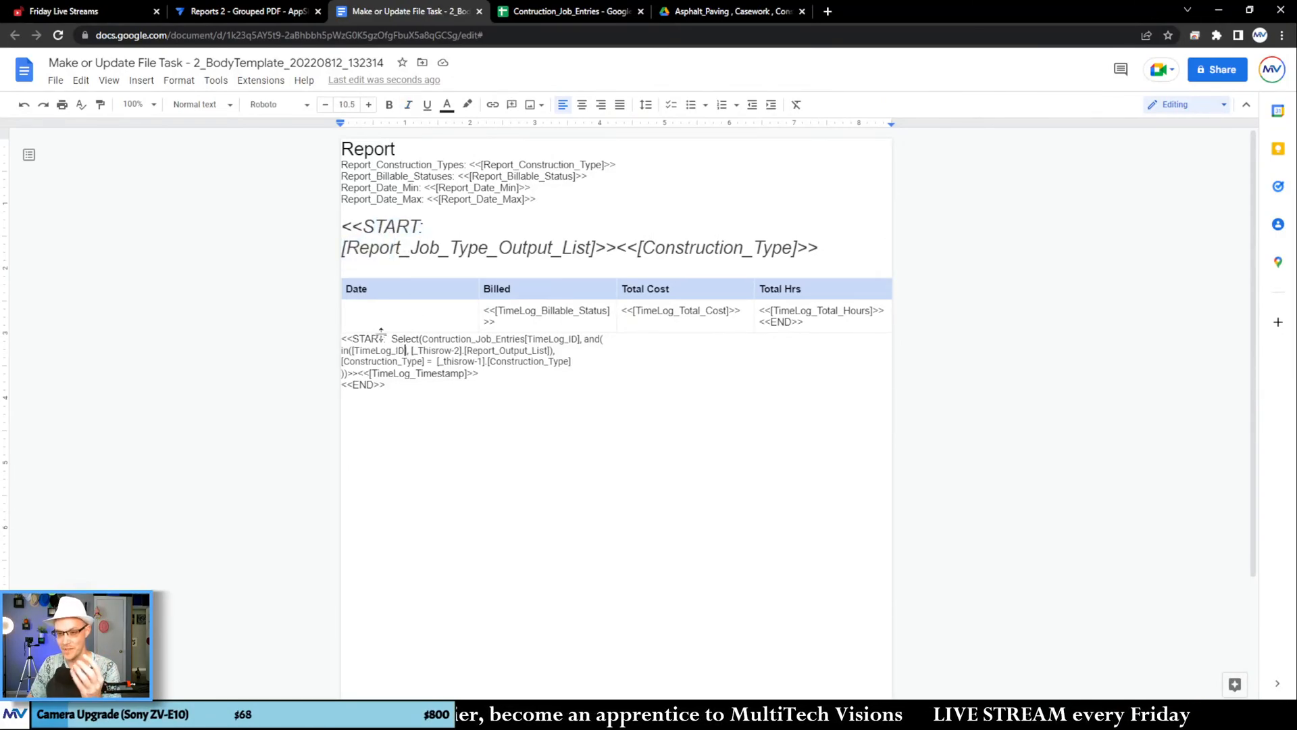
drag(412, 361, 411, 358)
key(ctrl+z)
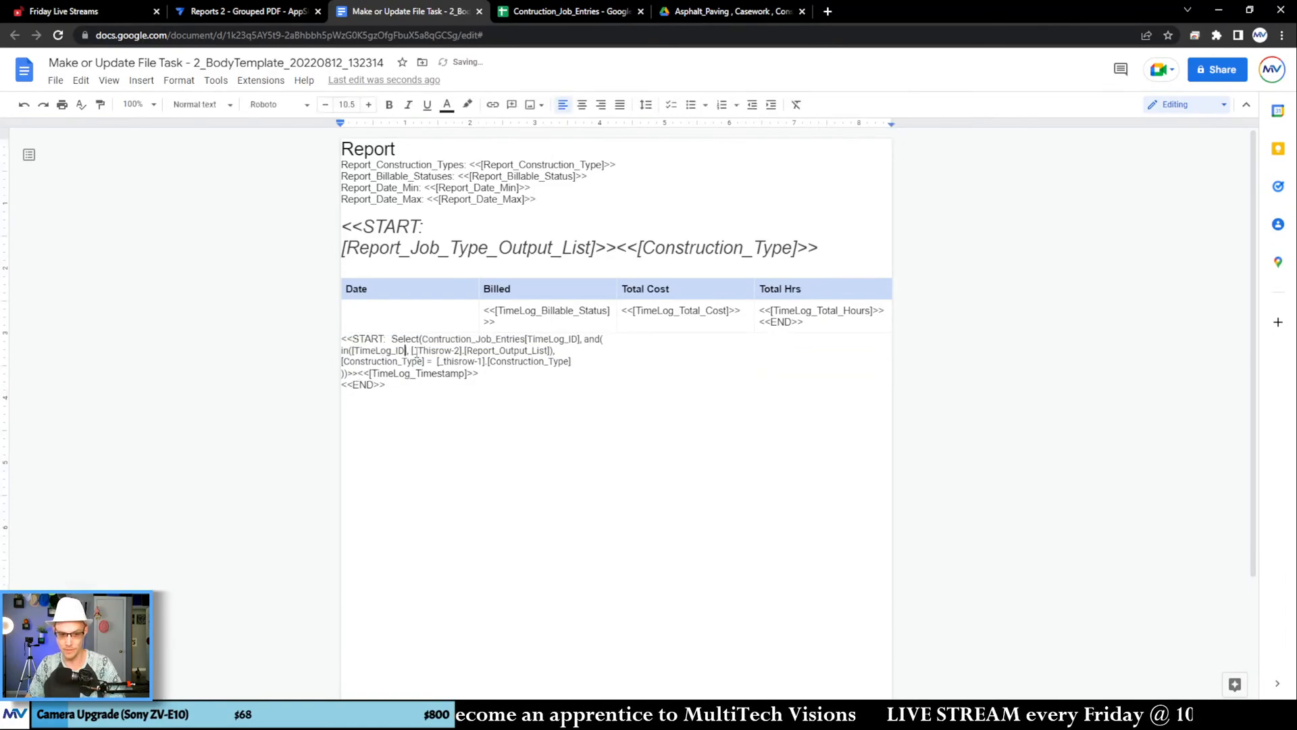
click(445, 392)
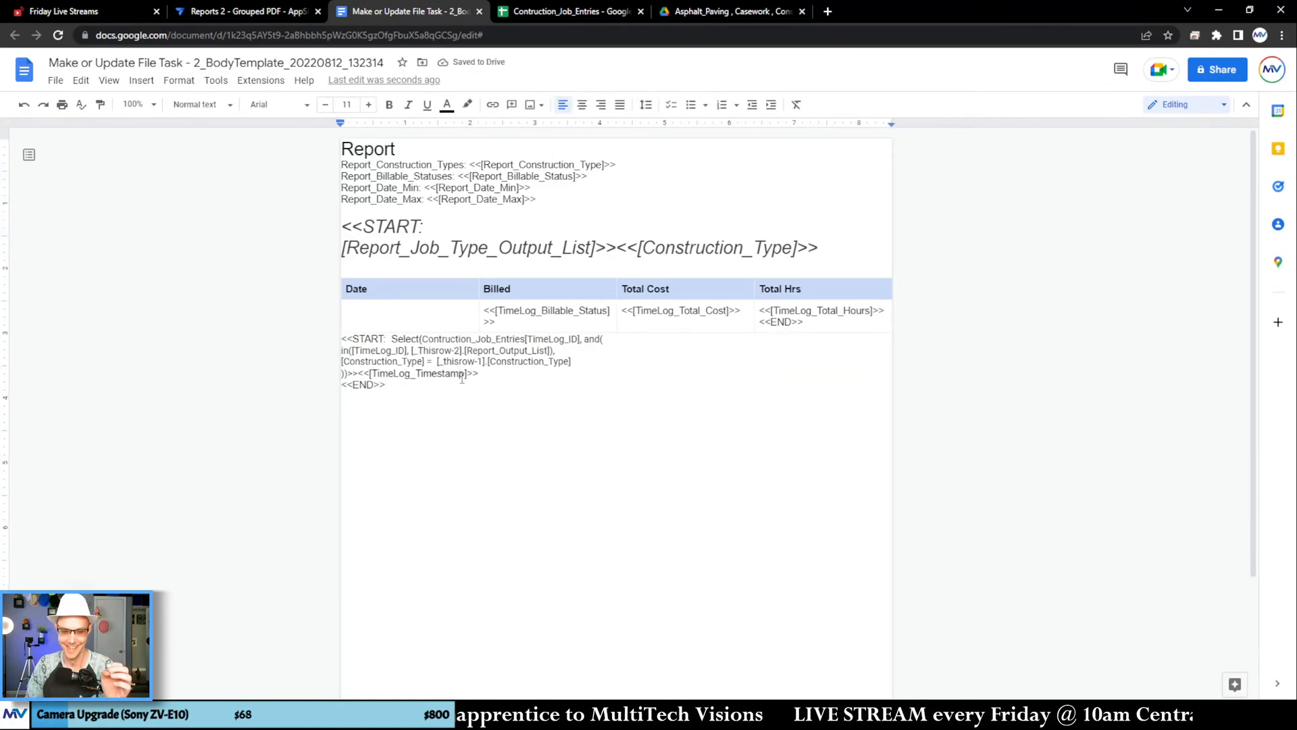
click(462, 375)
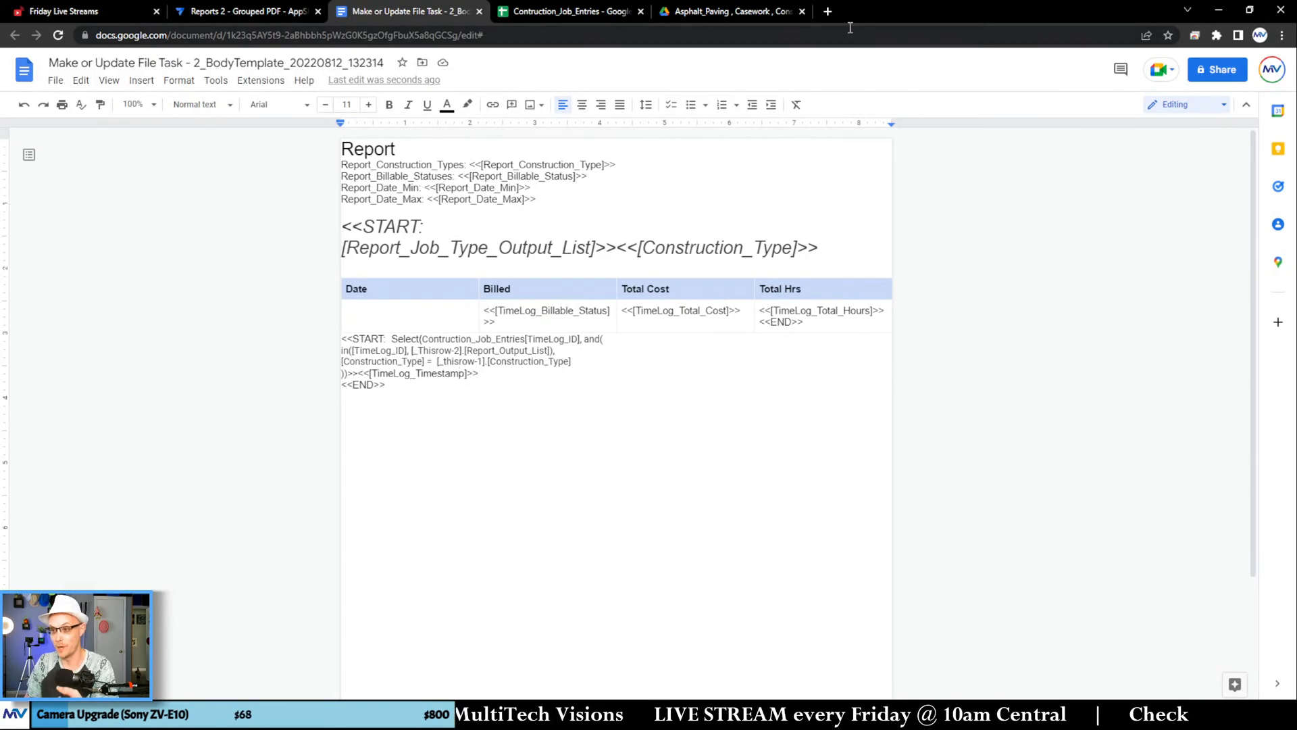
Step: Open AppSheet Help in a new browser tab and search it for "nested start expressions"
click(828, 11)
click(491, 57)
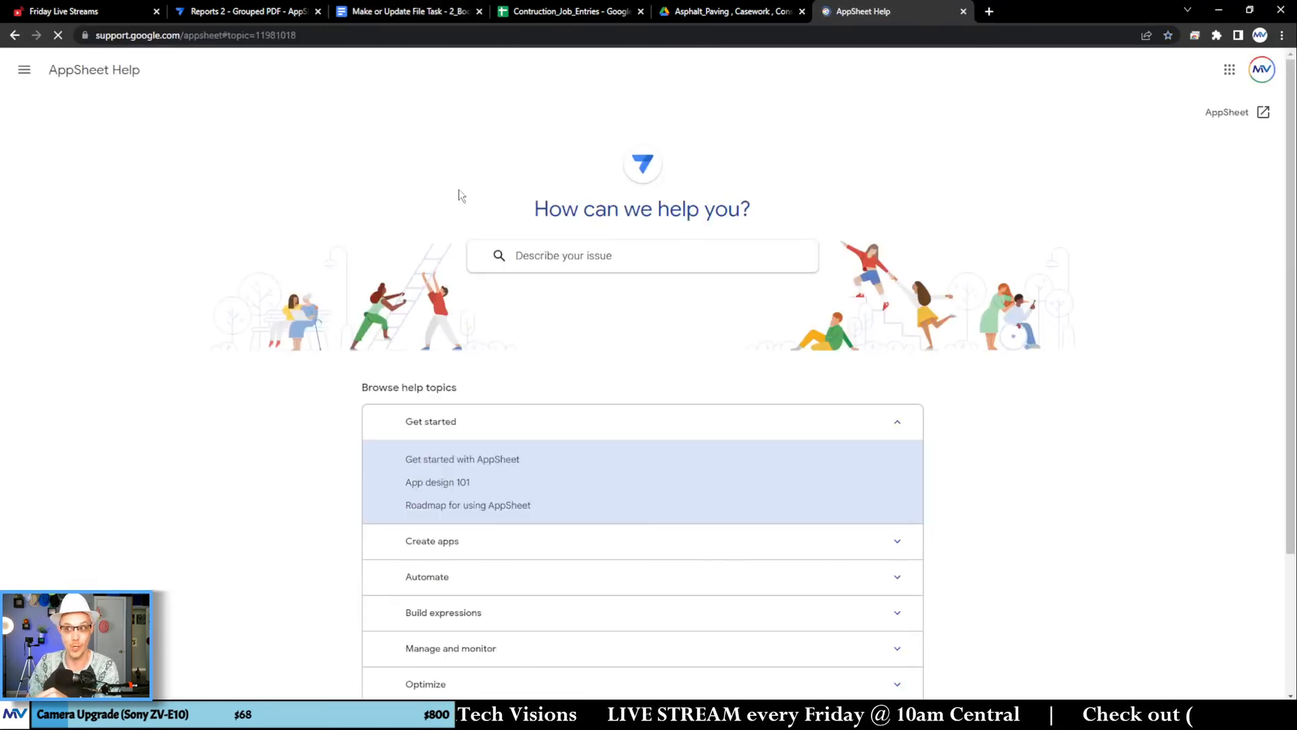
click(566, 253)
text(n)
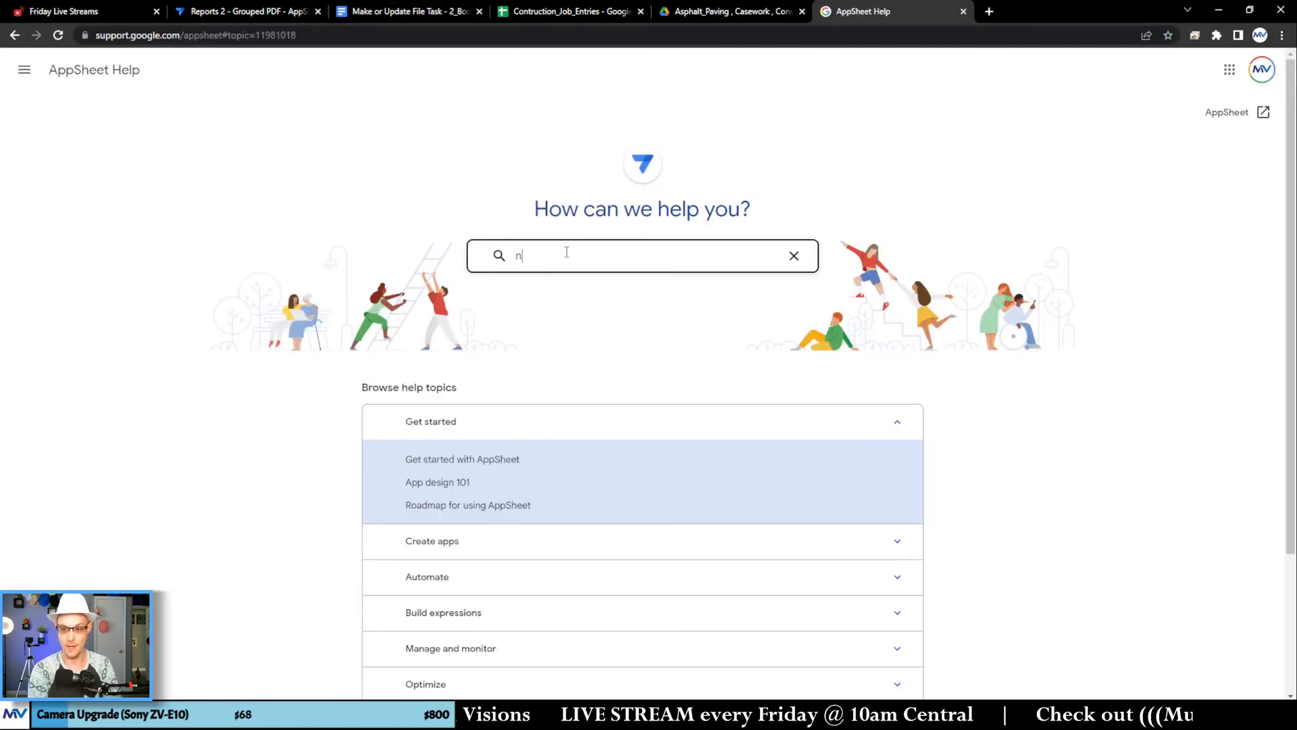
text(ested start expressions)
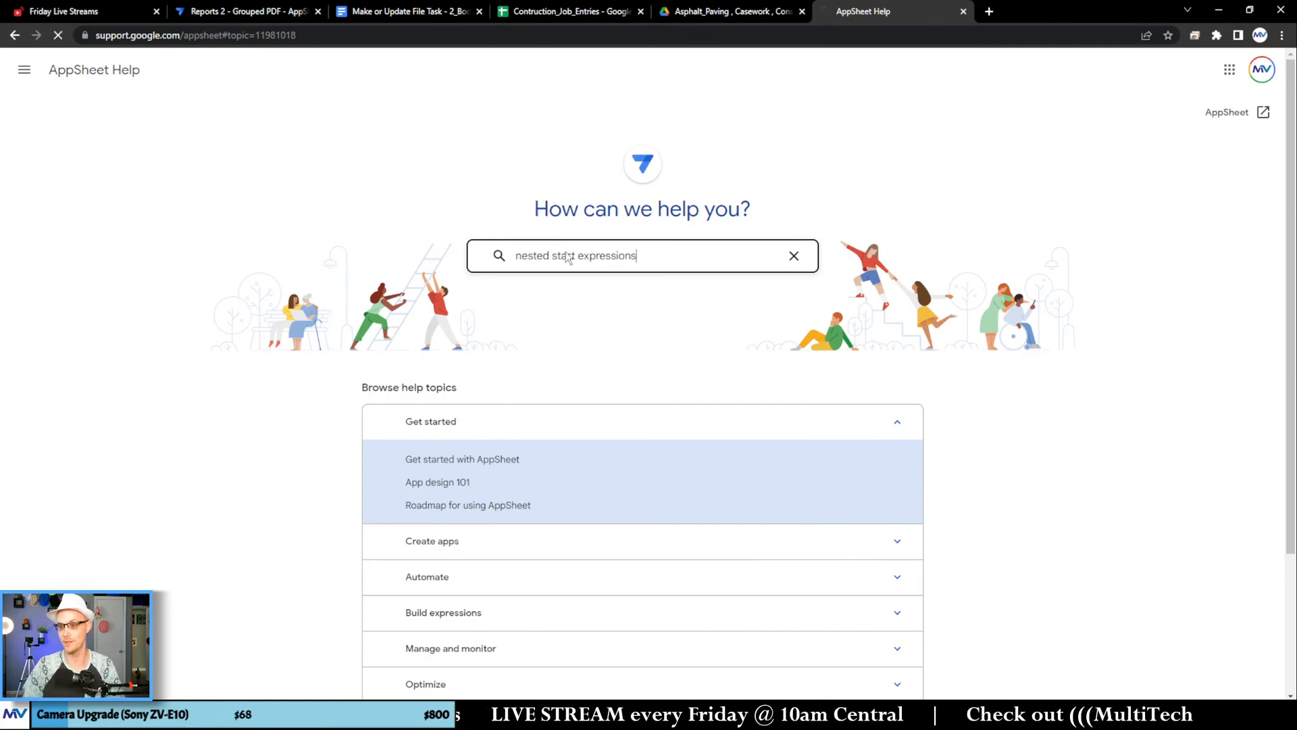
key(Return)
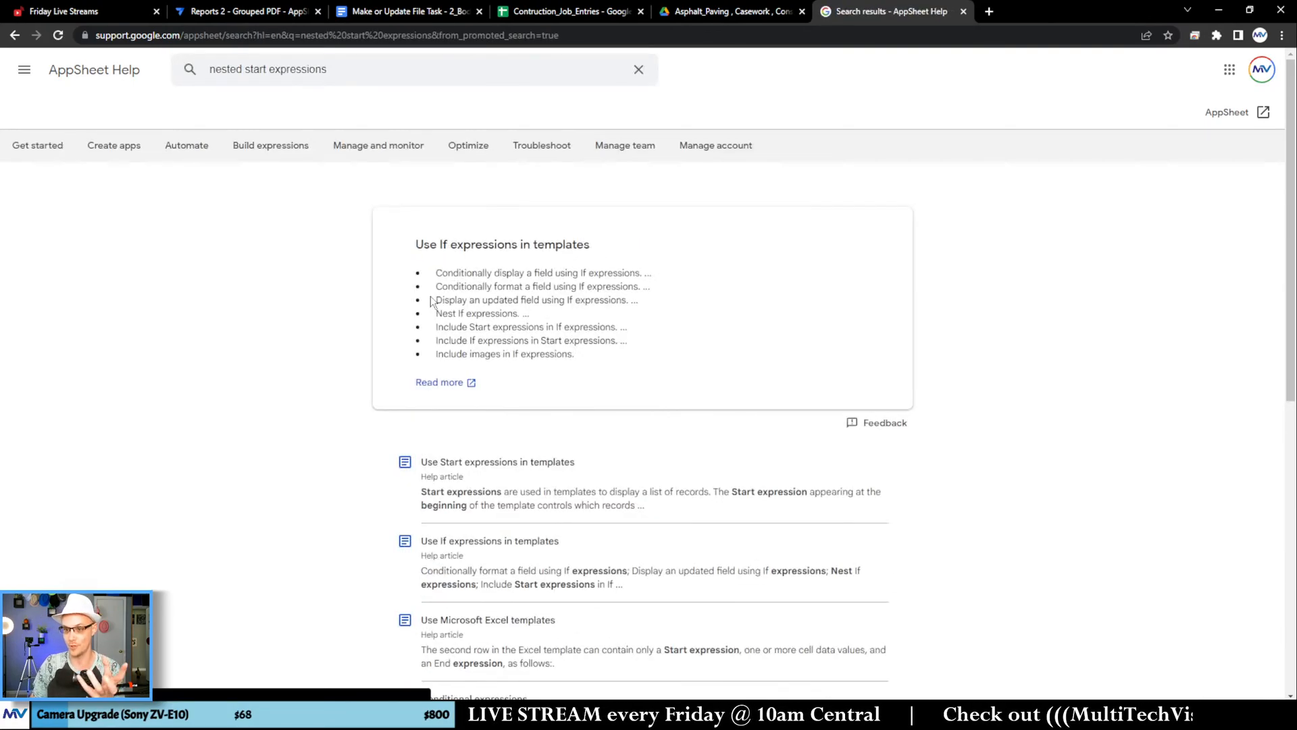
Step: Open the help article "Use Start expressions in templates" and examine the sections on grandparent record columns and SELECT expressions
scroll(316, 270, down, 2)
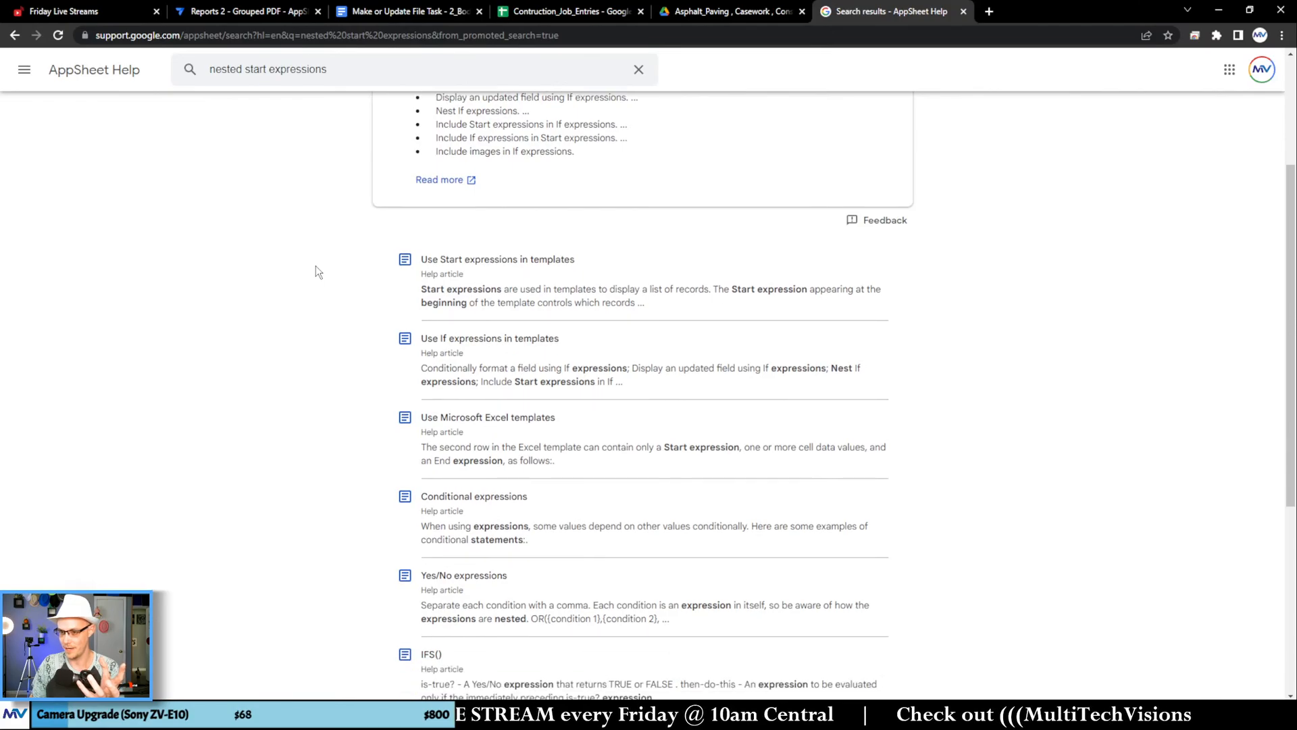
click(458, 265)
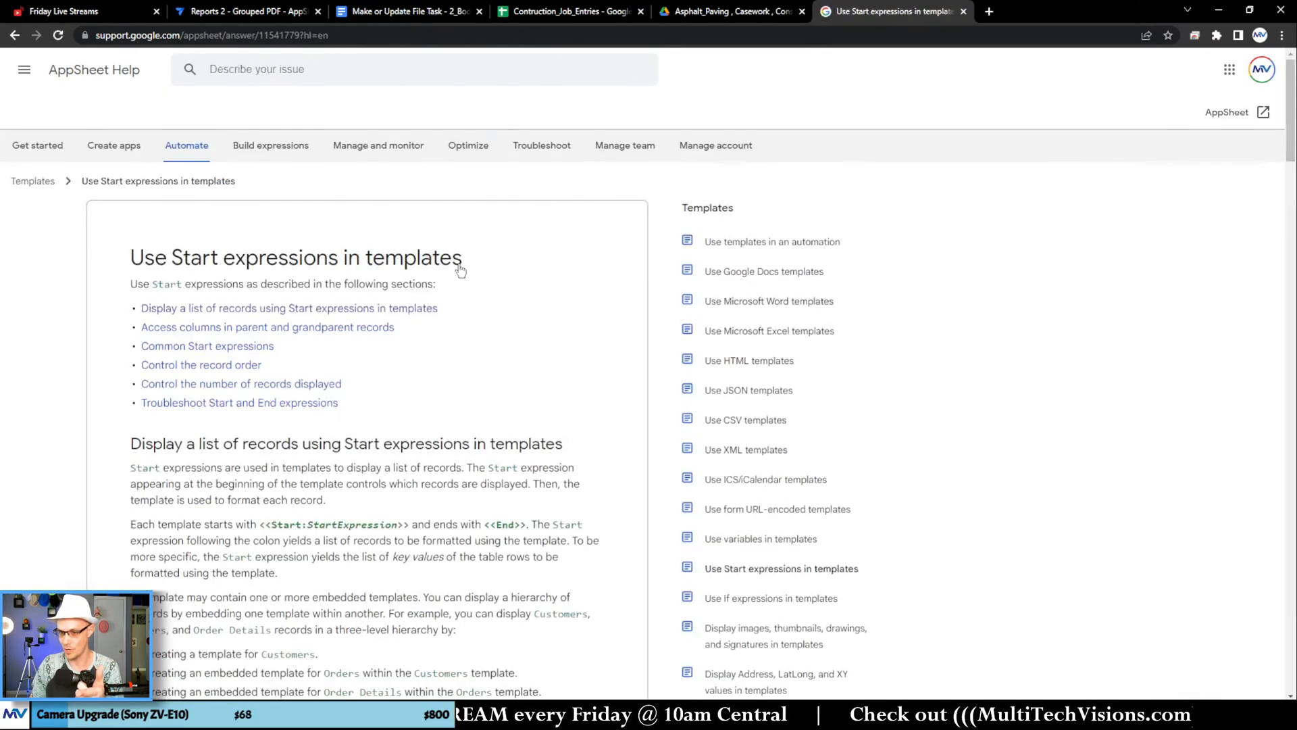
scroll(479, 310, down, 6)
scroll(490, 285, down, 12)
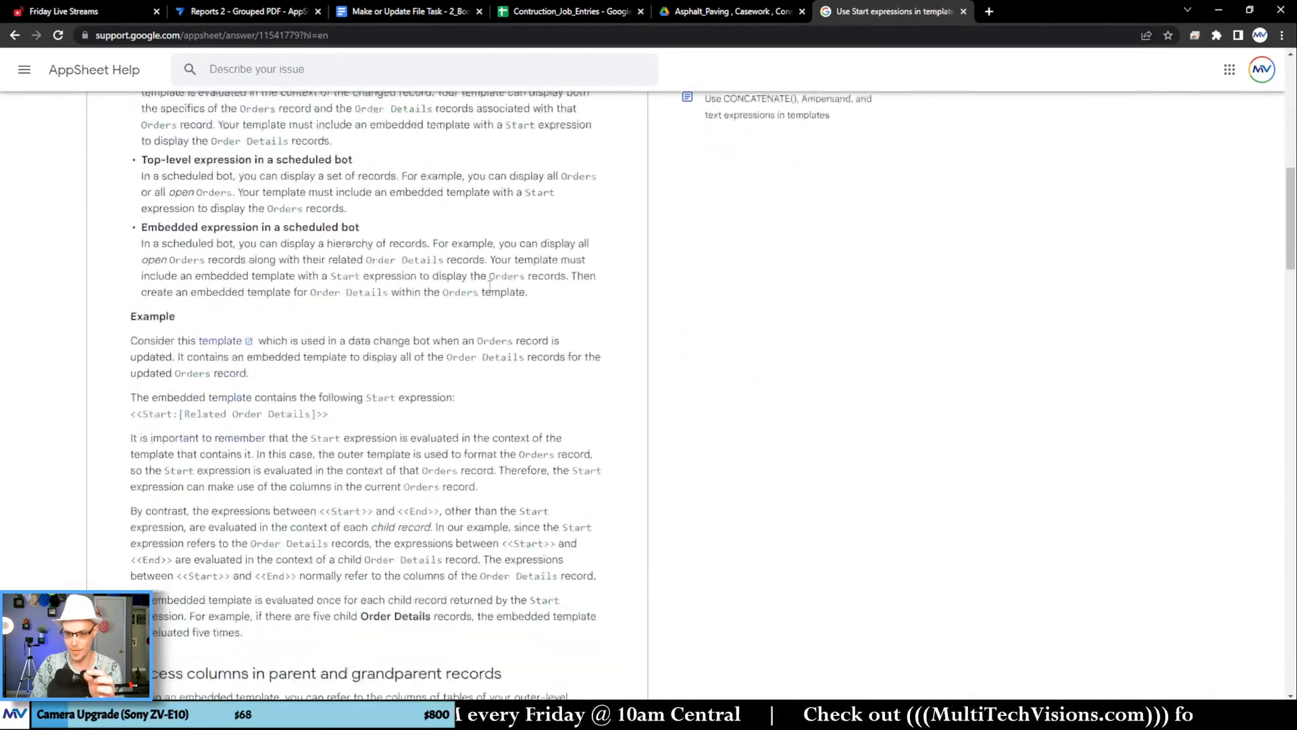
scroll(489, 285, down, 10)
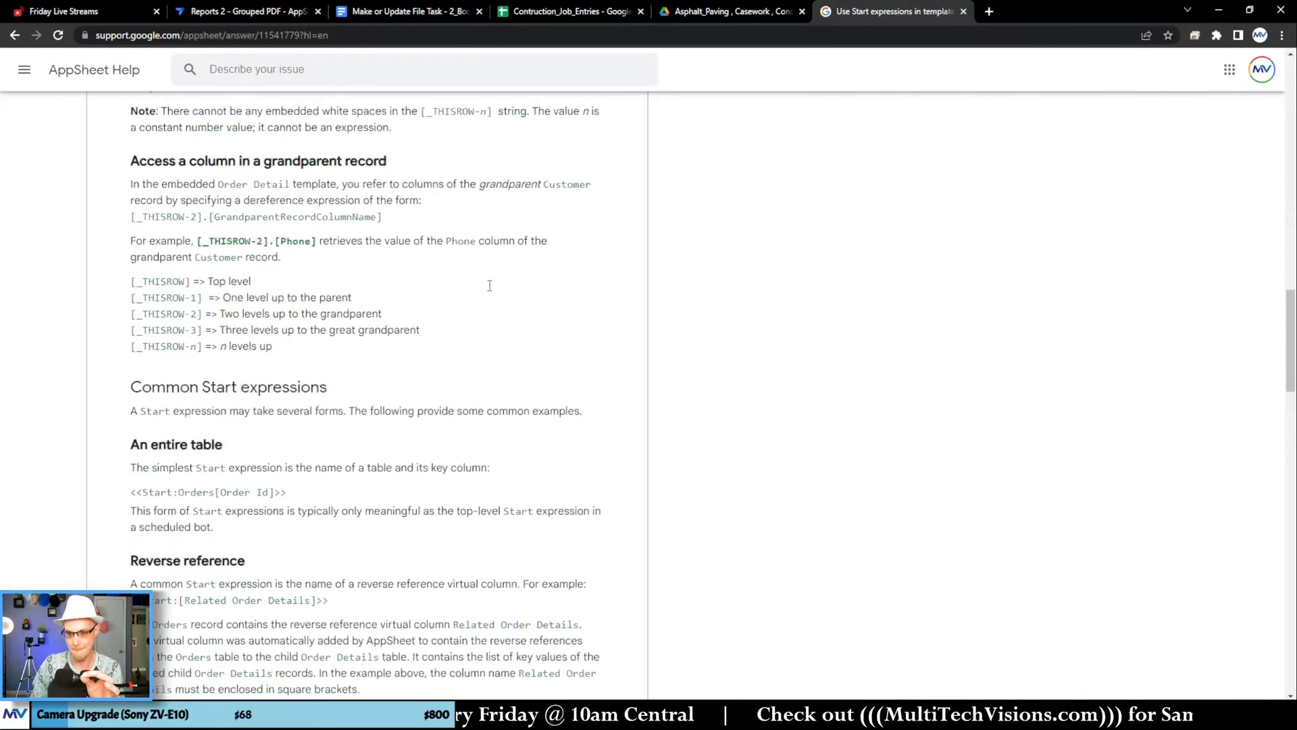
scroll(490, 285, down, 10)
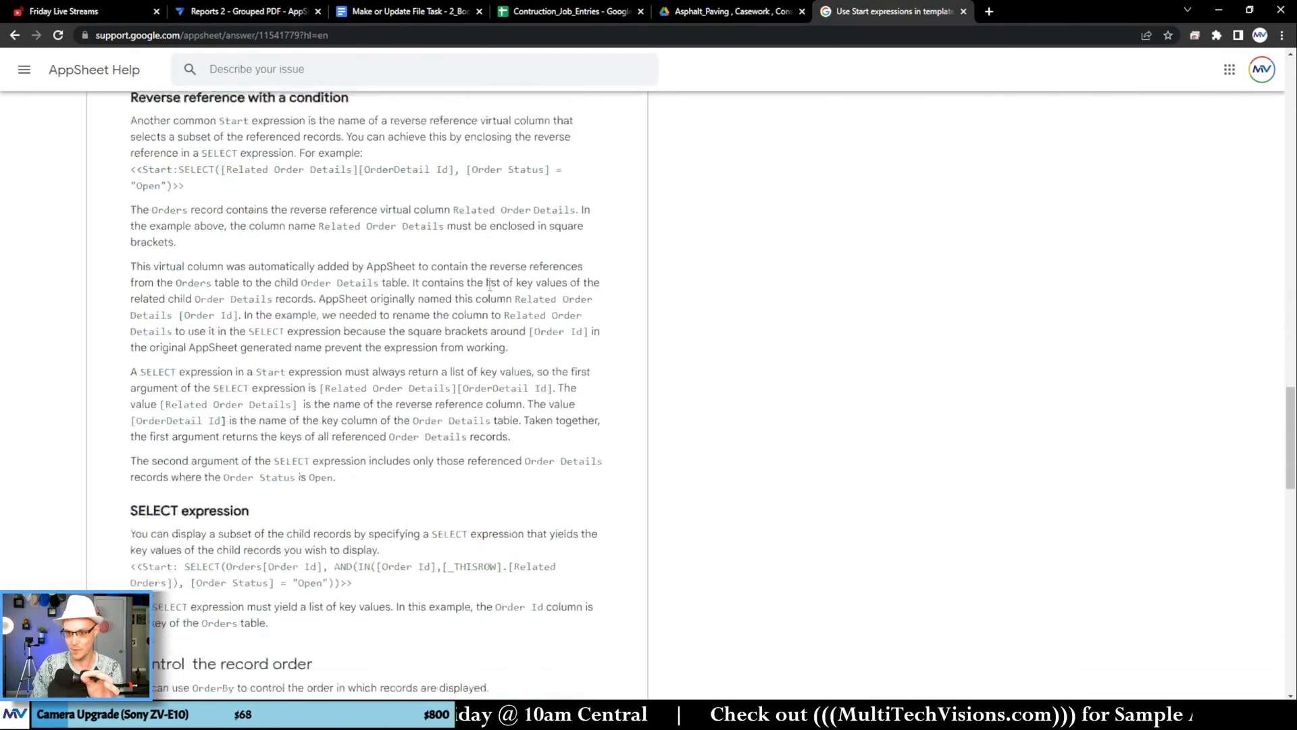
Step: Examine the article's sections on record order, record limits, common Start expressions and troubleshooting Start and End expressions
scroll(490, 285, down, 7)
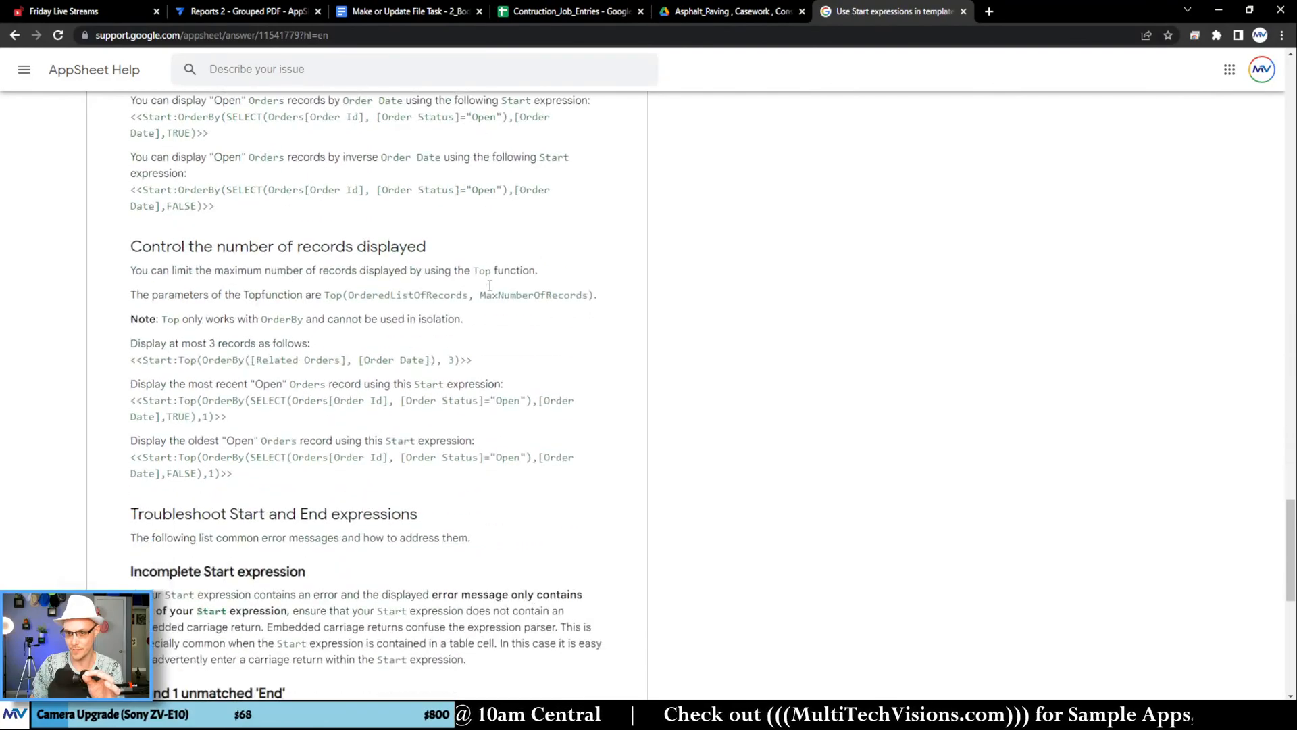
scroll(483, 275, down, 3)
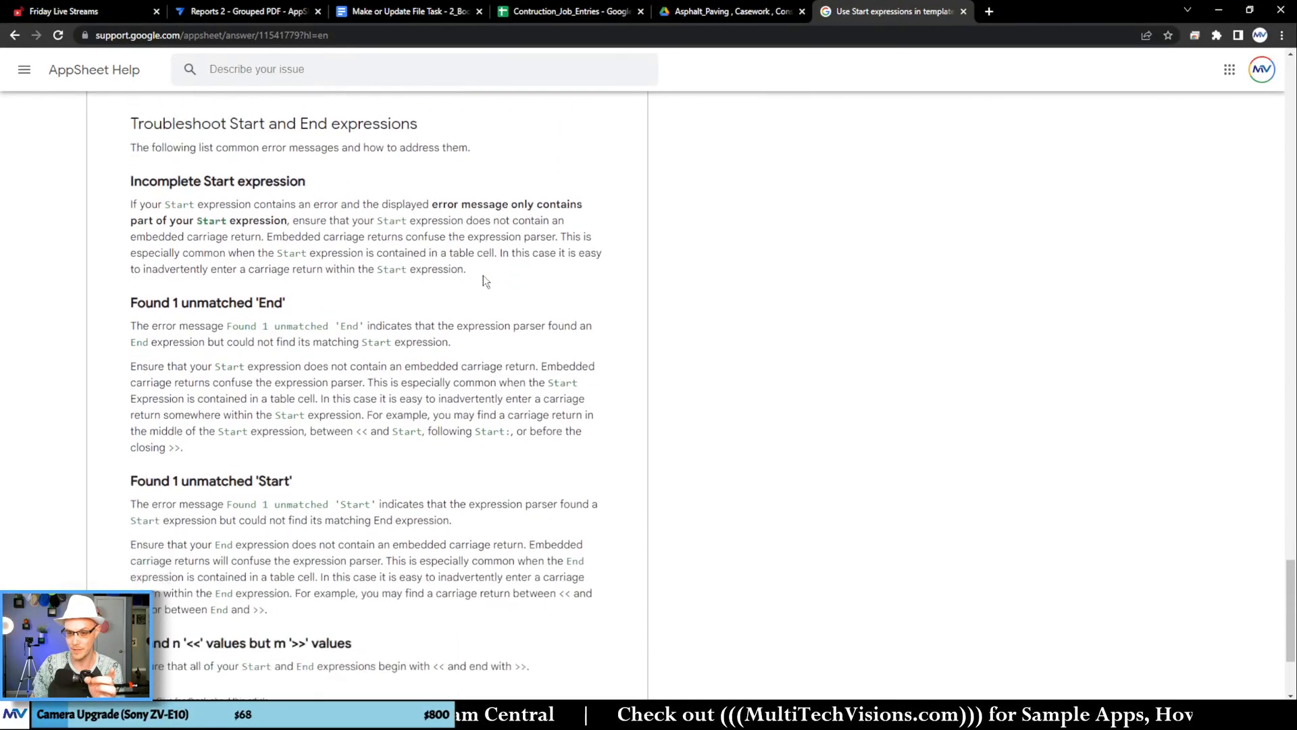
scroll(483, 274, up, 7)
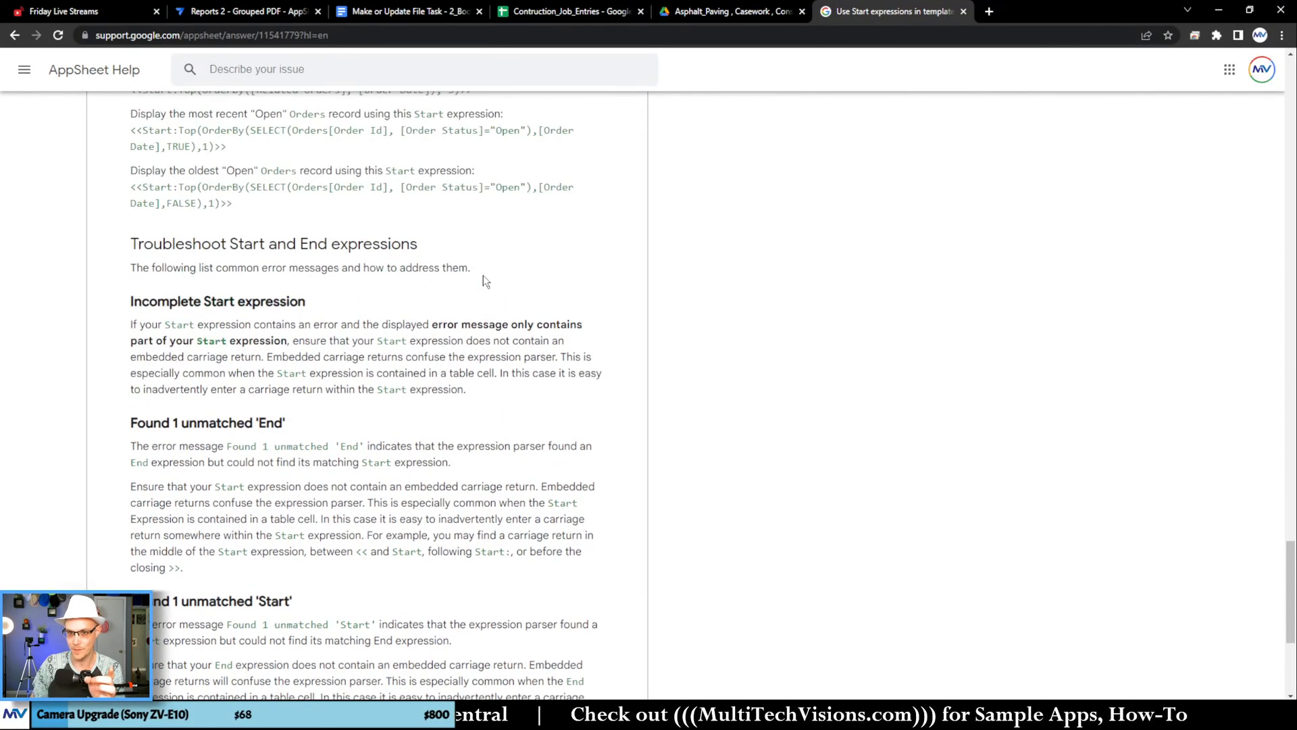
scroll(484, 275, up, 12)
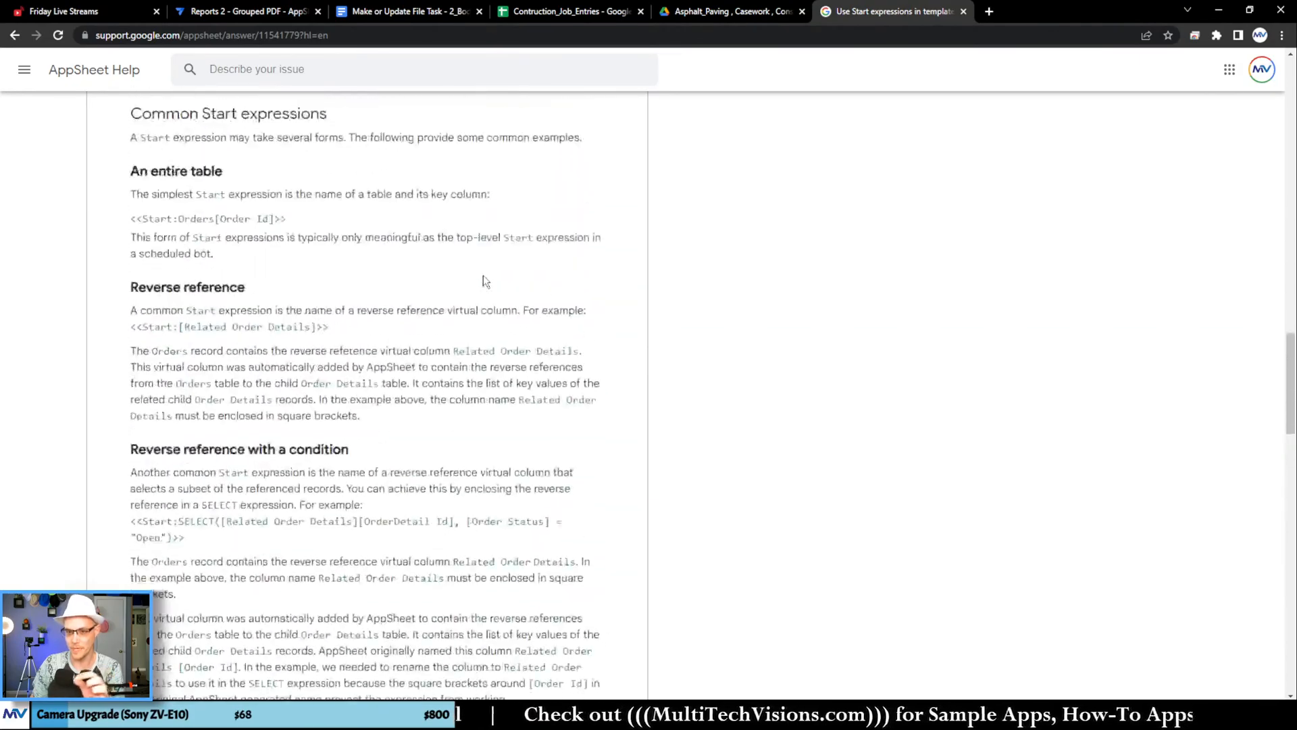
scroll(483, 274, up, 15)
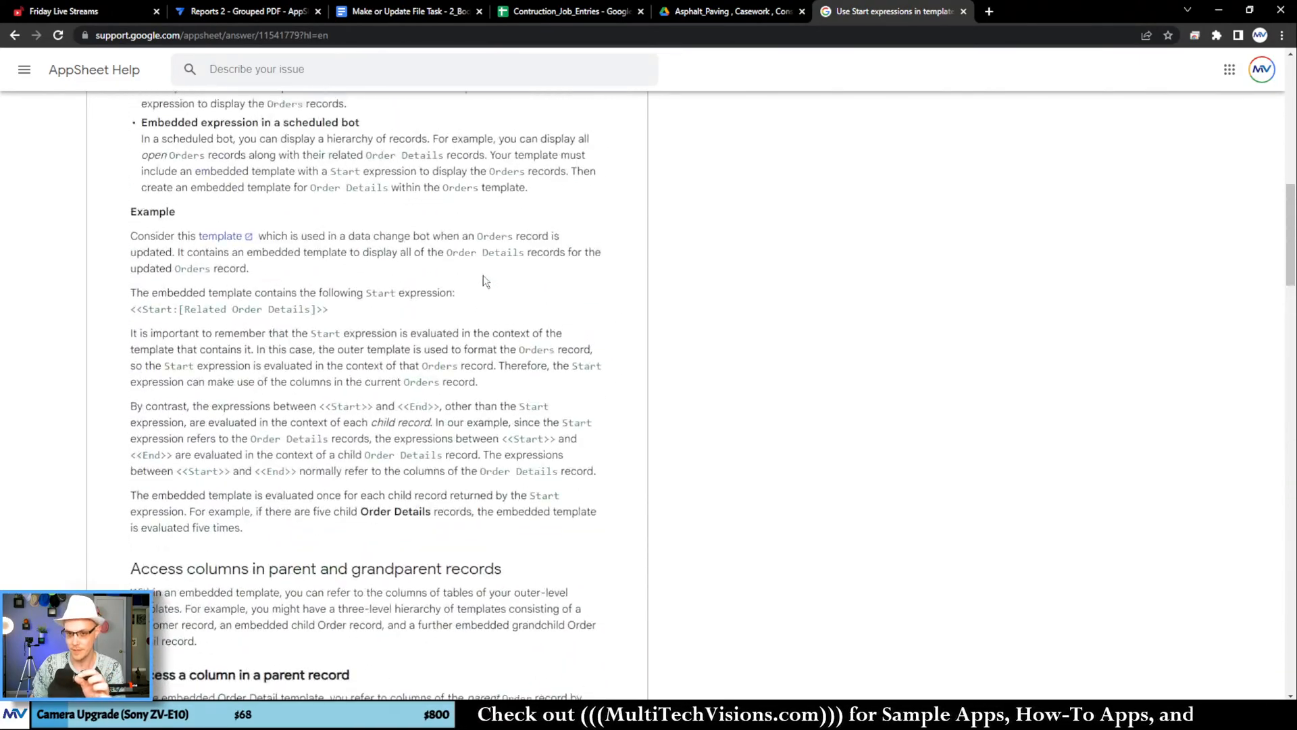
scroll(484, 274, up, 3)
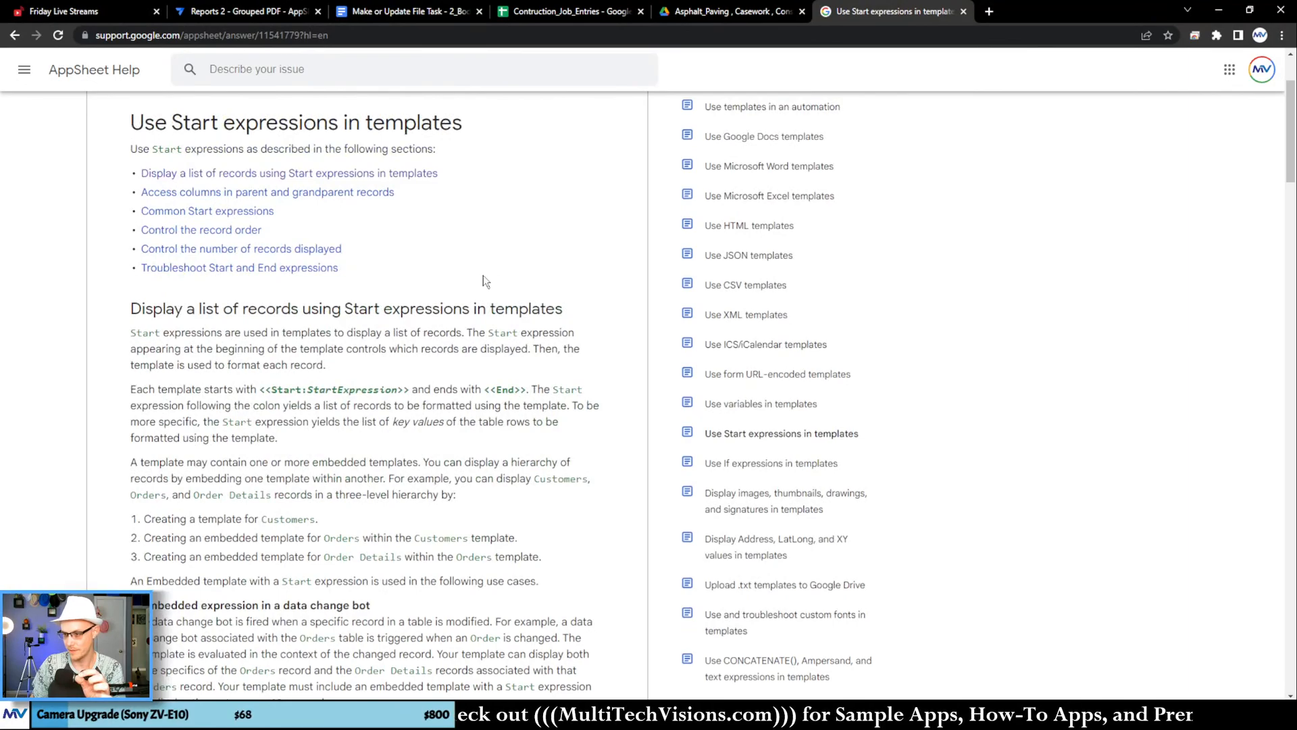
scroll(484, 274, up, 2)
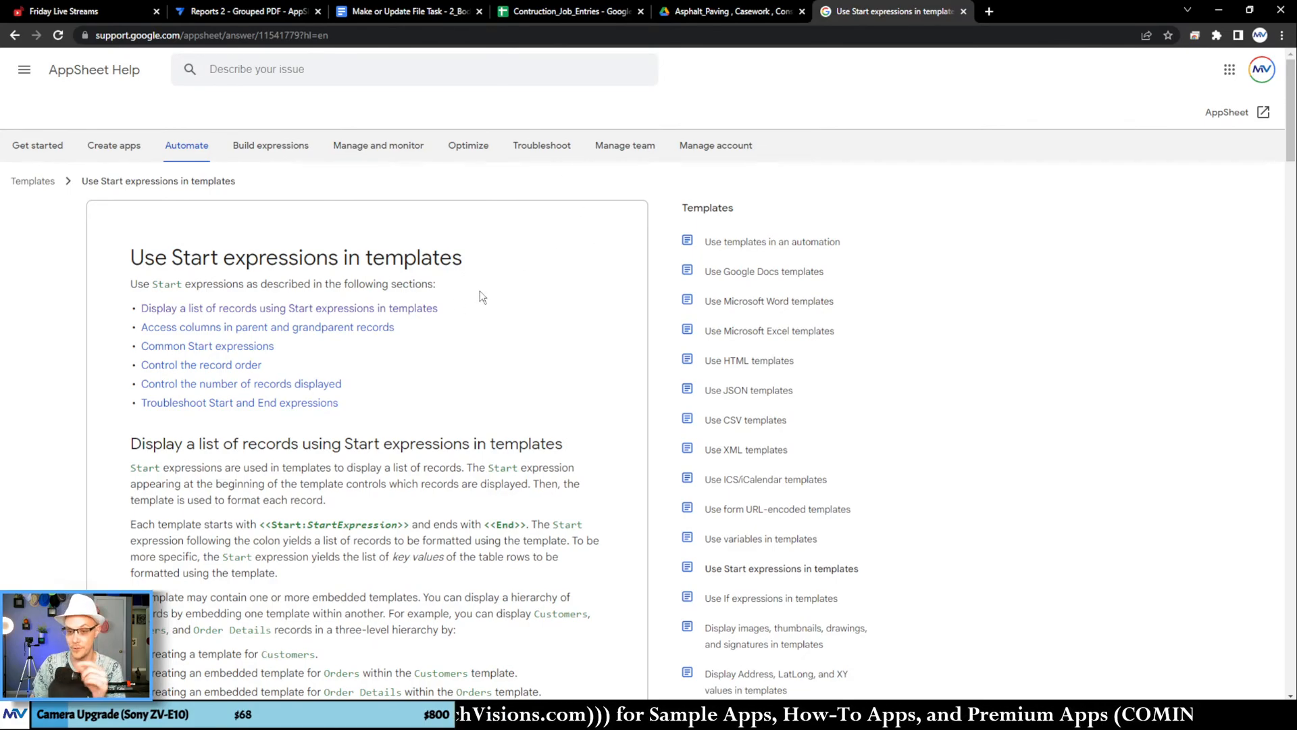
scroll(480, 291, down, 3)
scroll(480, 291, up, 3)
Step: Search AppSheet Help for "[_thisrow-1]" and open the article "Use Start expressions in templates" from the results
click(295, 67)
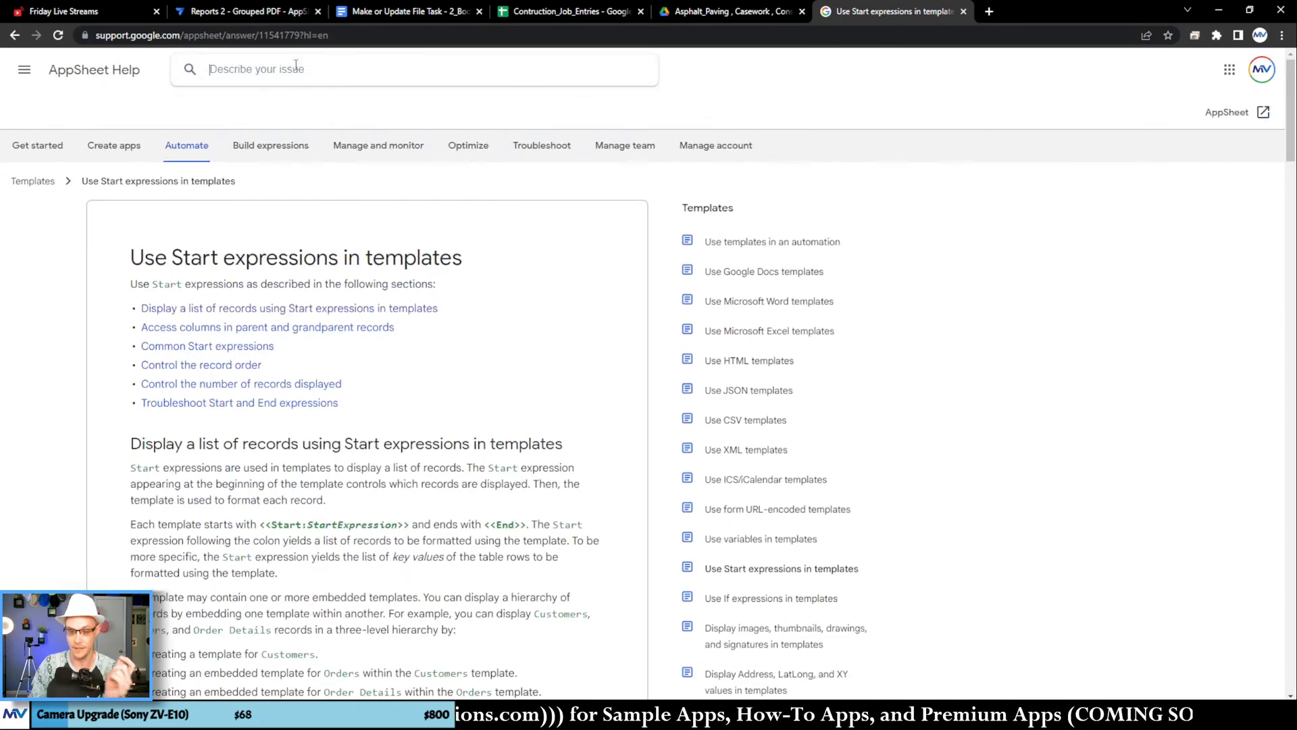
text([_thisrow-1])
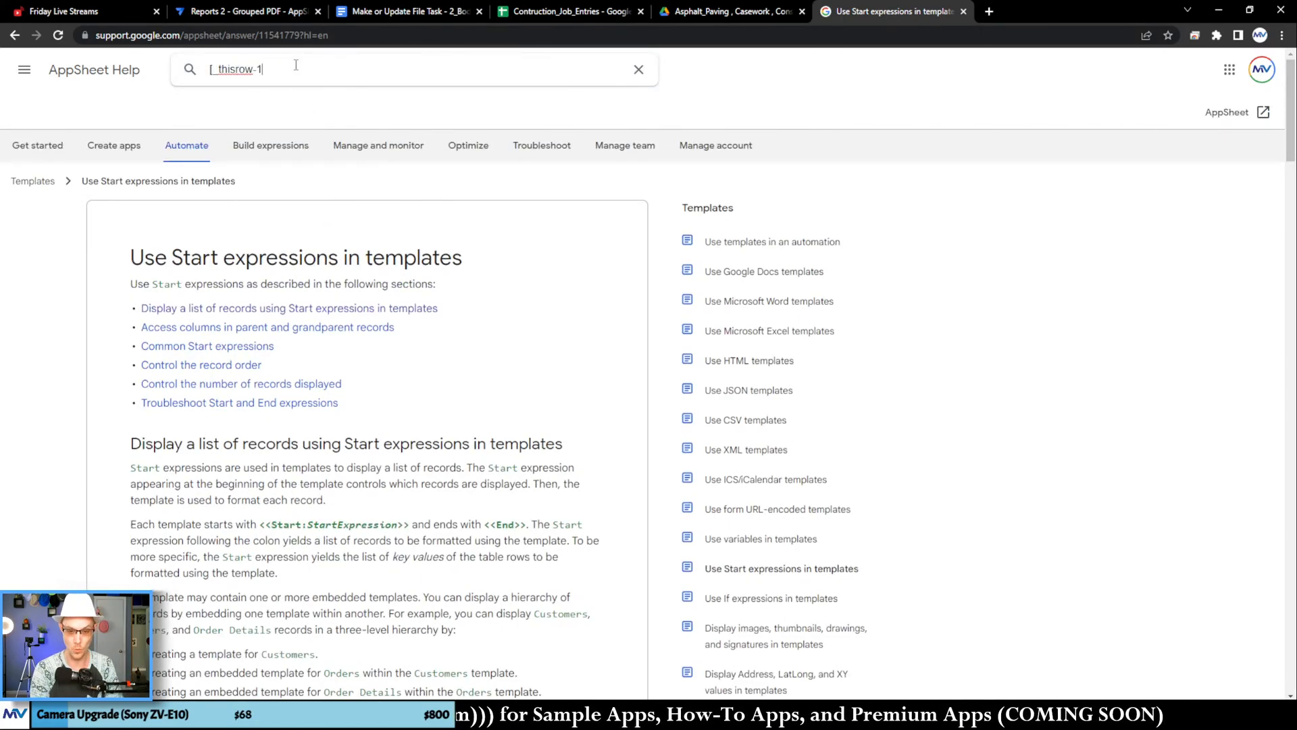
key(Return)
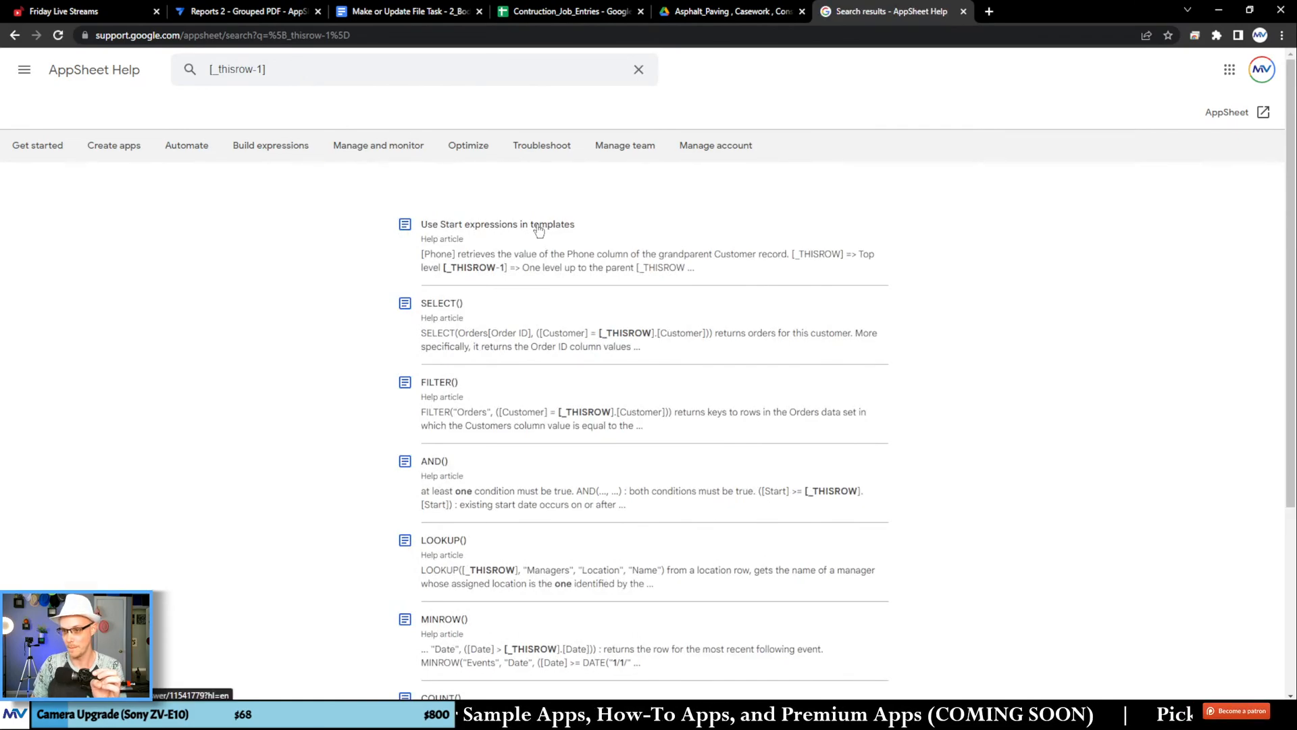
click(538, 231)
scroll(553, 287, down, 2)
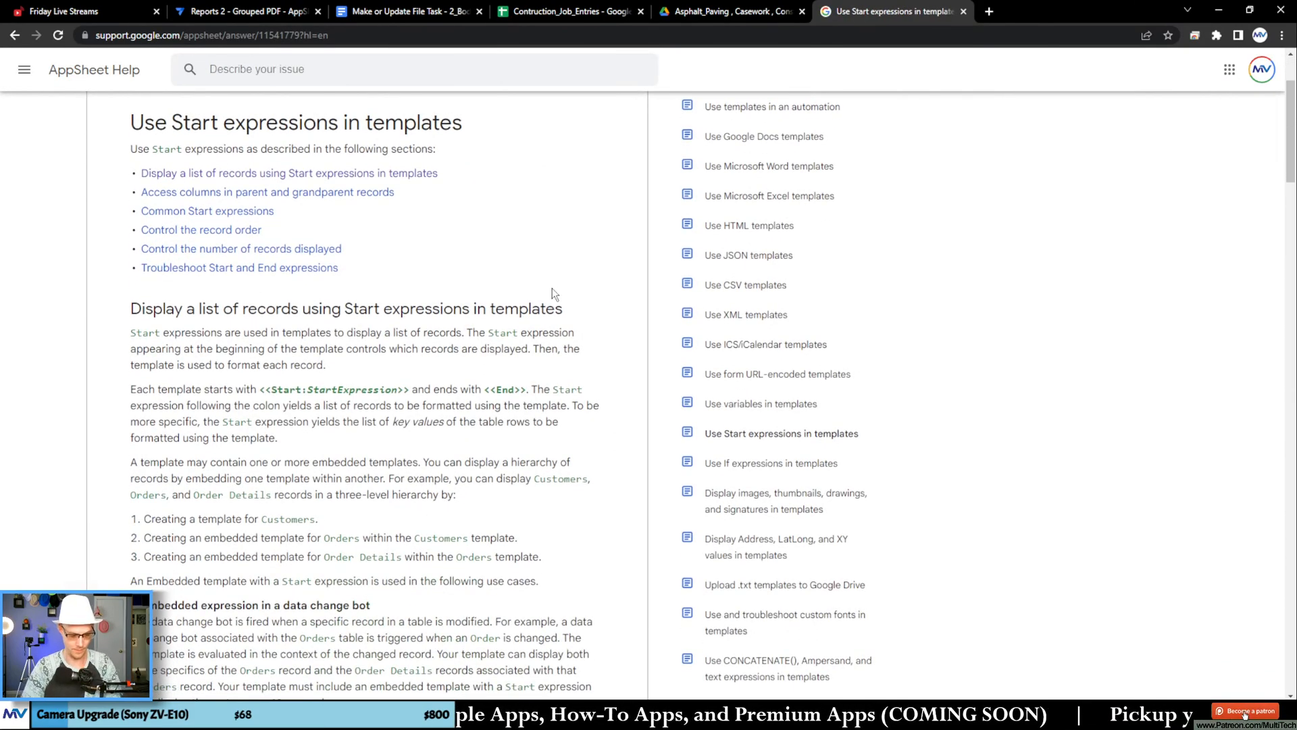
Step: Find "[_thisrow-1" within the article and read the sections on accessing columns in parent and grandparent records
key(ctrl+f)
text([_thisrow)
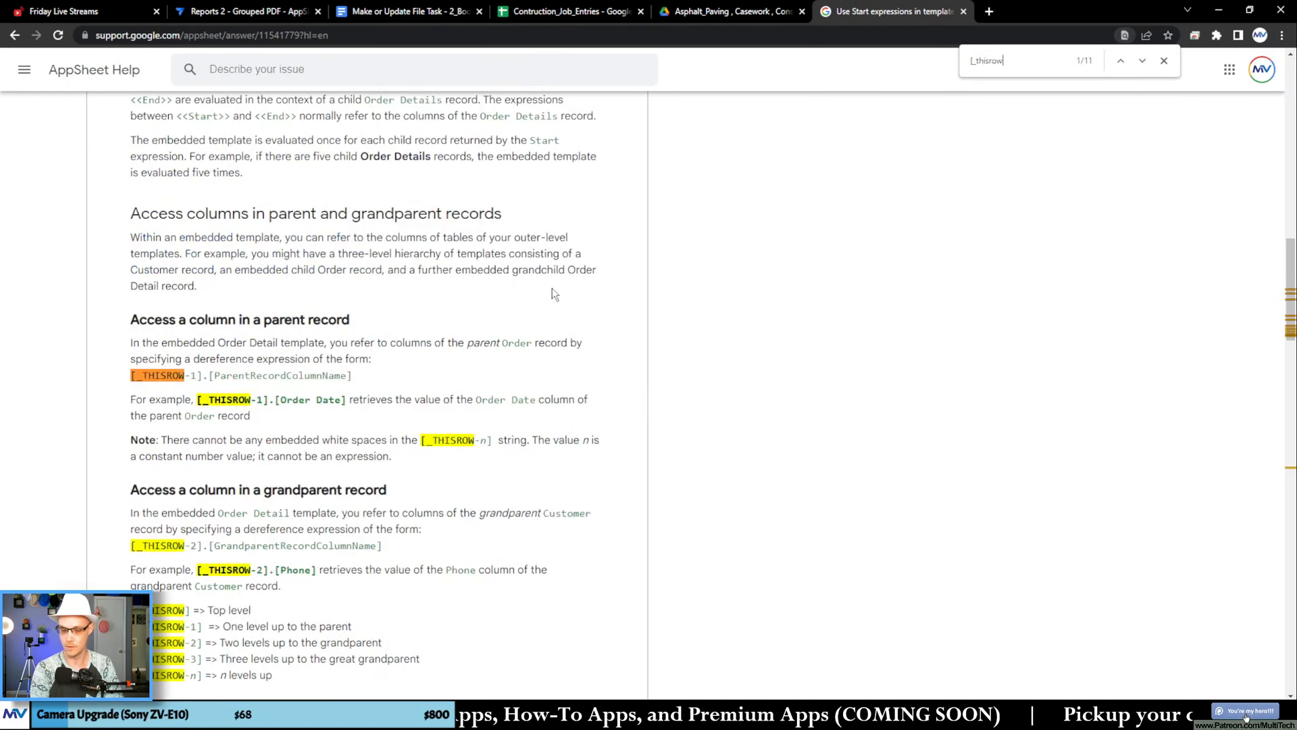
text(-1)
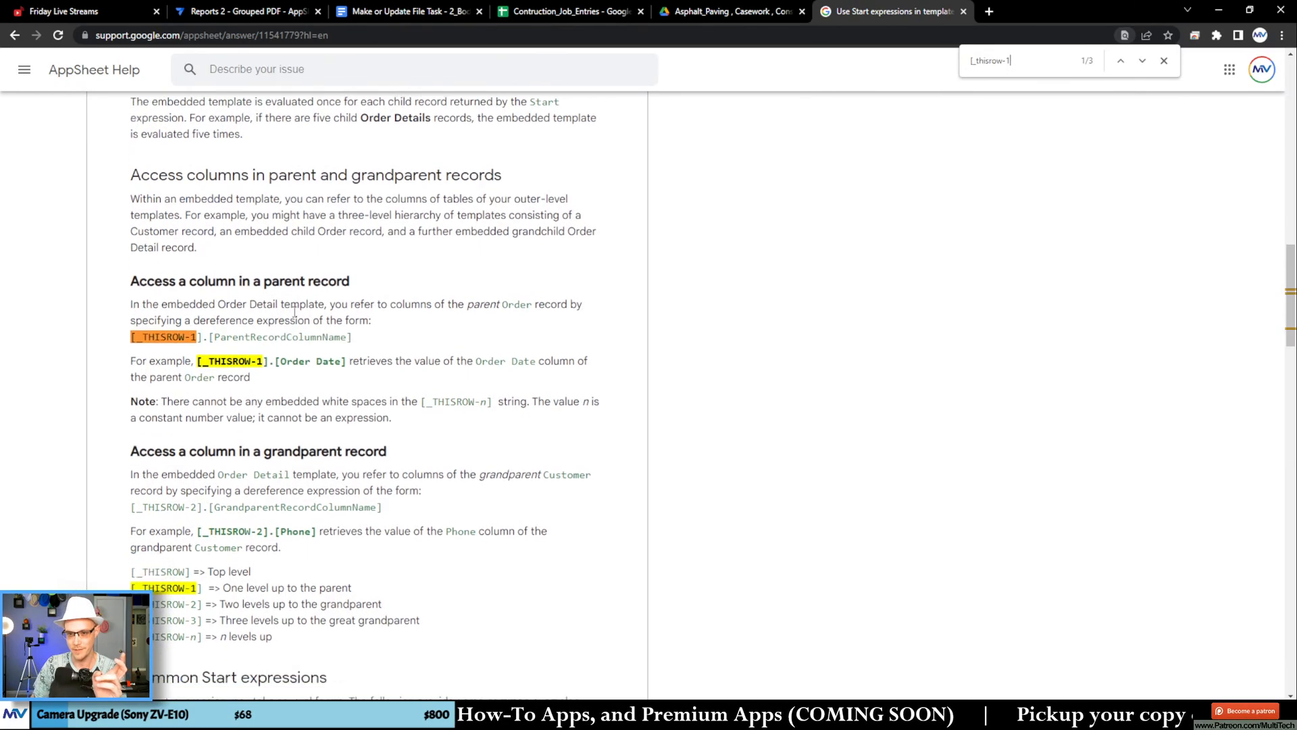
scroll(294, 311, down, 2)
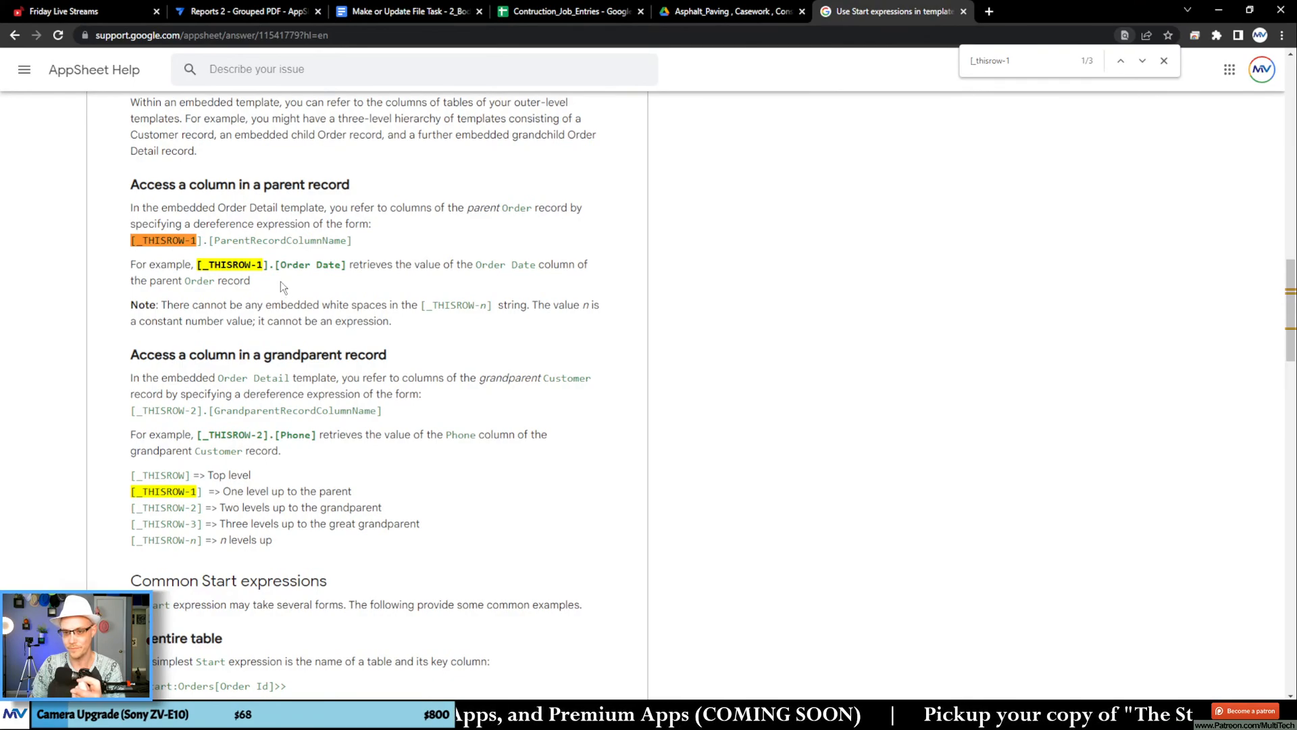
scroll(281, 281, down, 1)
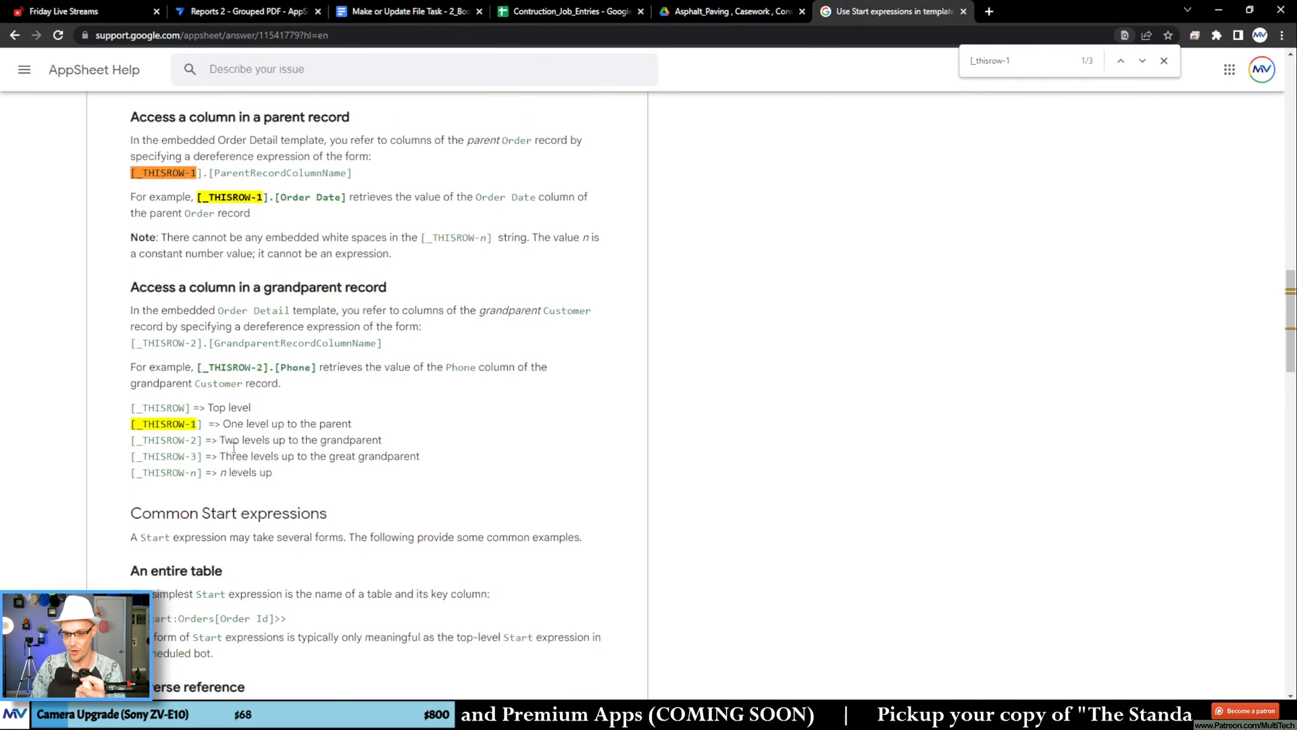
Step: Examine the list of [_THISROW] levels and the [_THISROW-2].[GrandparentRecordColumnName] form for grandparent columns
drag(279, 483, 130, 406)
click(263, 453)
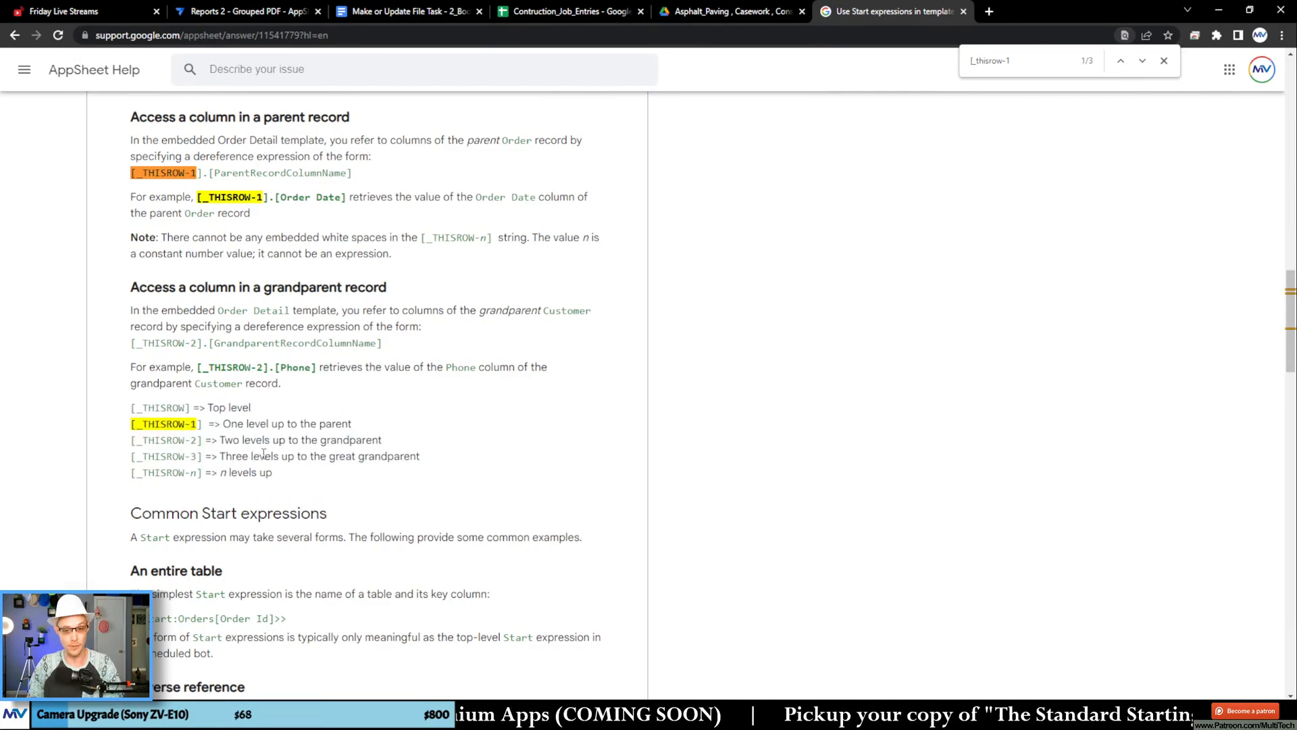
key(ctrl+1)
click(181, 437)
drag(83, 293, 538, 296)
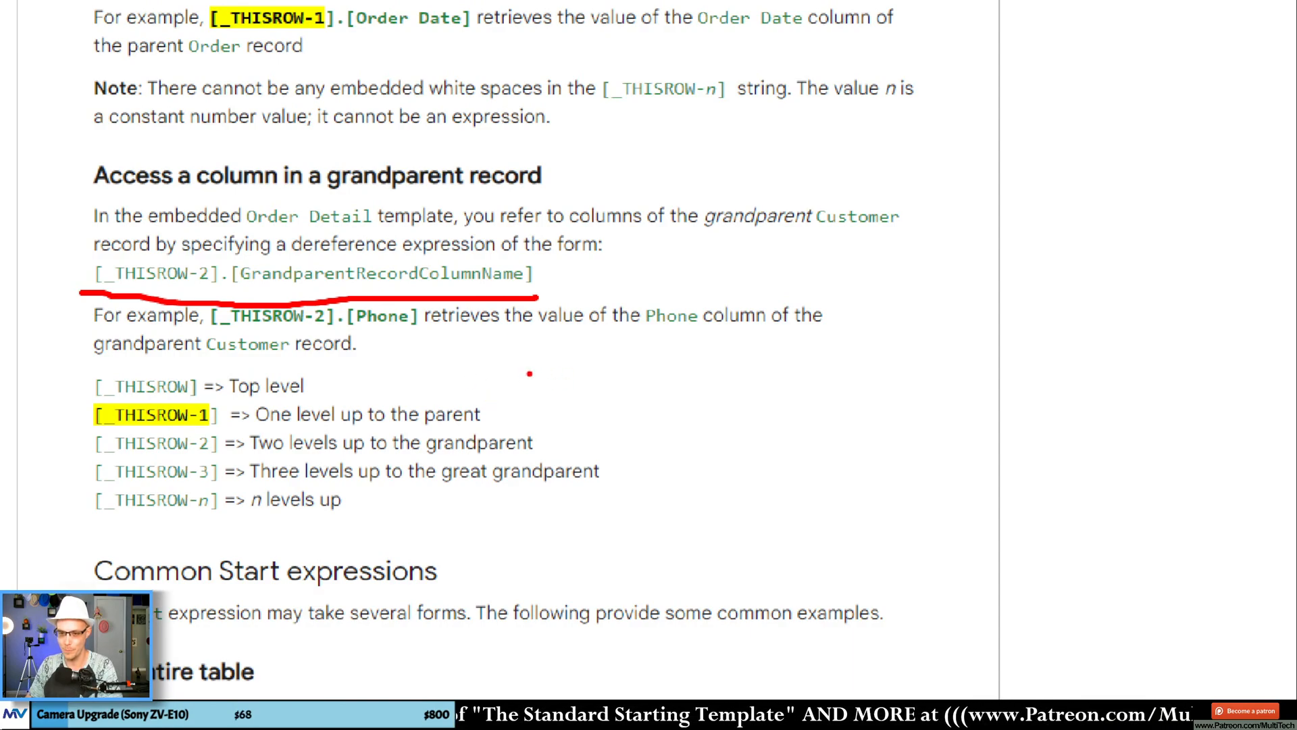
mouse_move(89, 395)
mouse_down()
mouse_move(159, 356)
mouse_move(215, 390)
mouse_up()
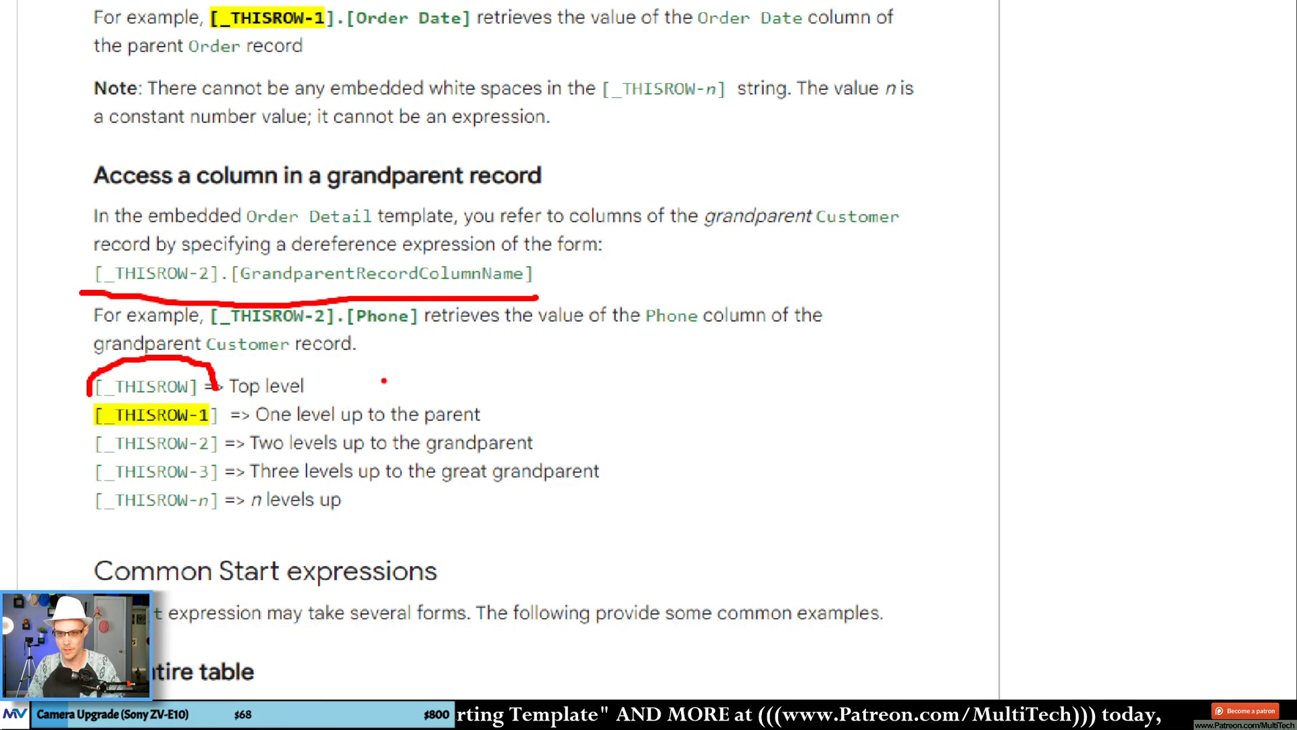
key(Escape)
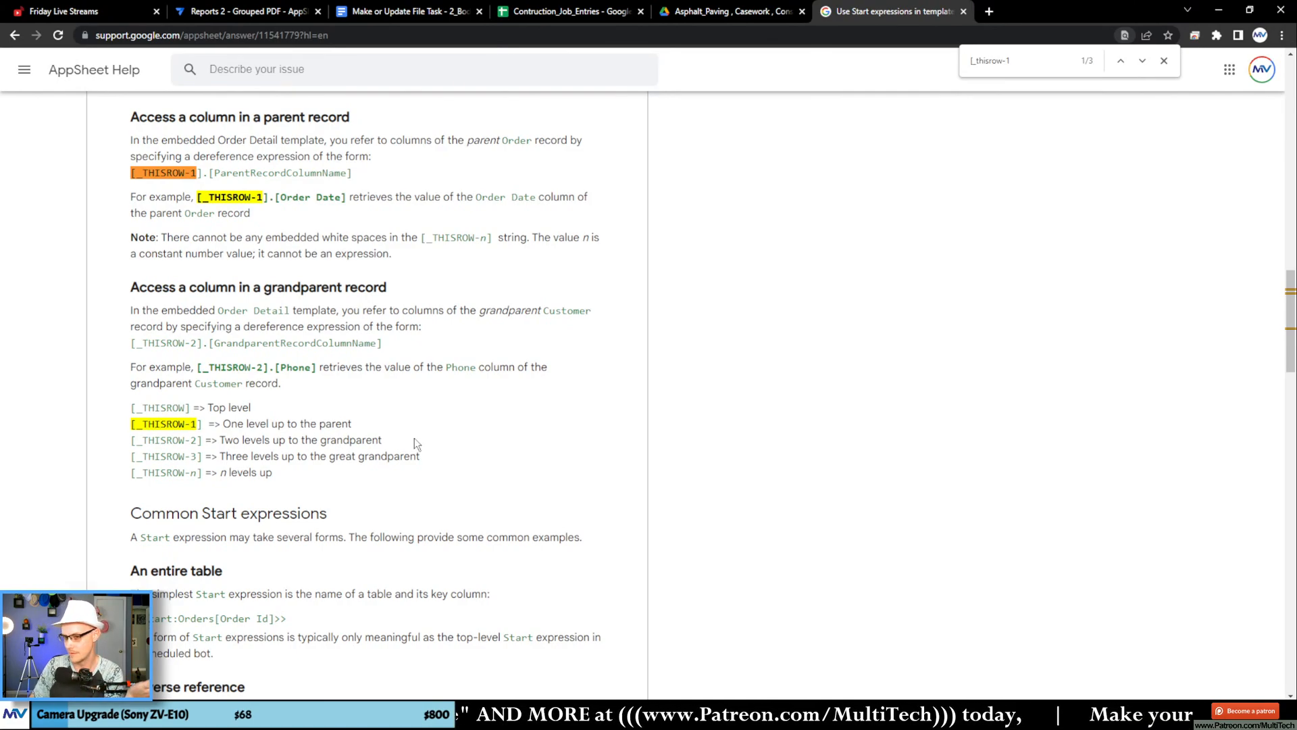
double_click(308, 343)
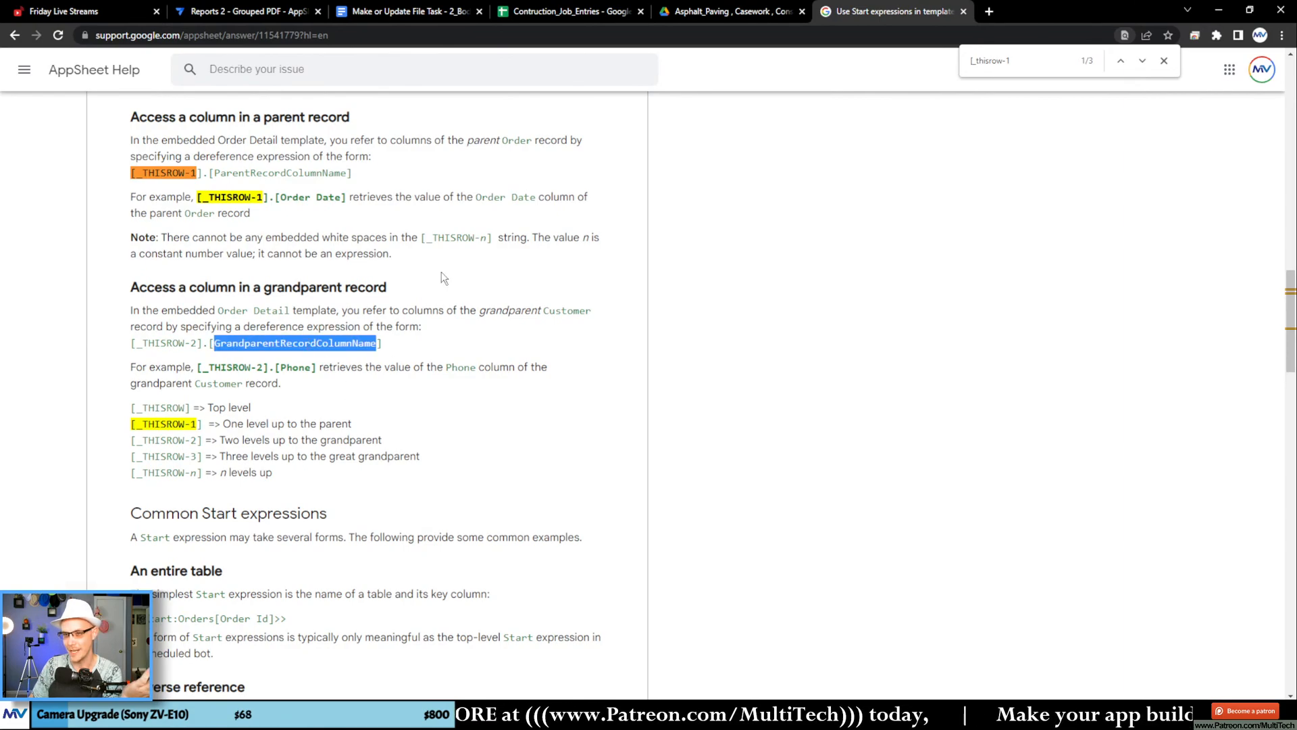
Step: In the Google Docs template, change [_Thisrow-2] to [_Thisrow] in the in() condition of the nested START Select expression
click(414, 14)
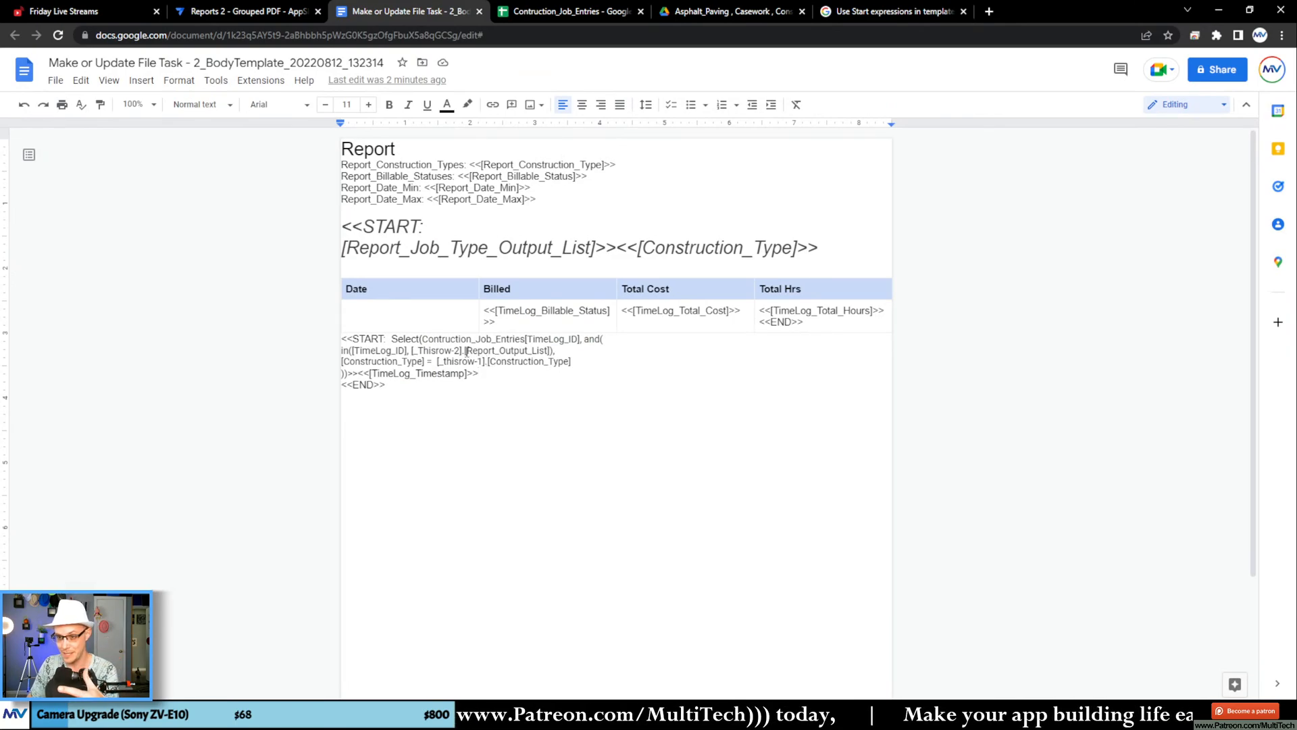
click(465, 349)
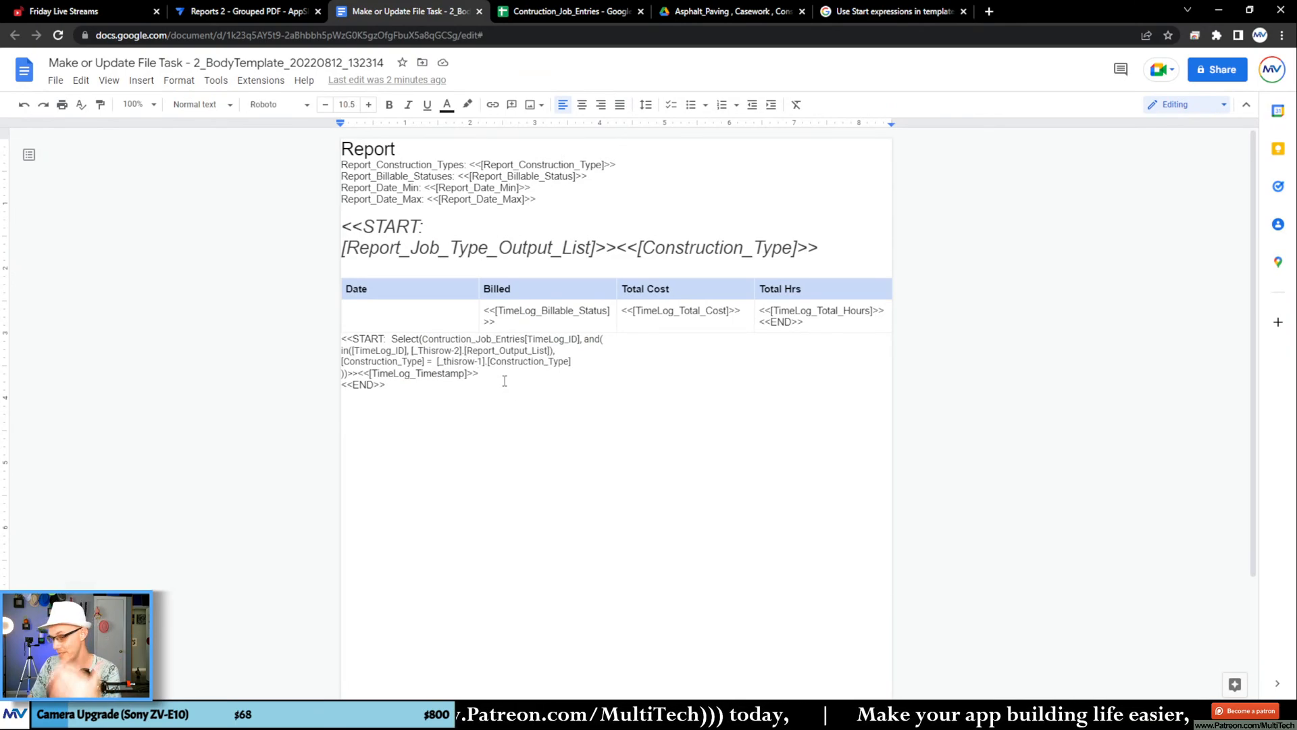
click(509, 372)
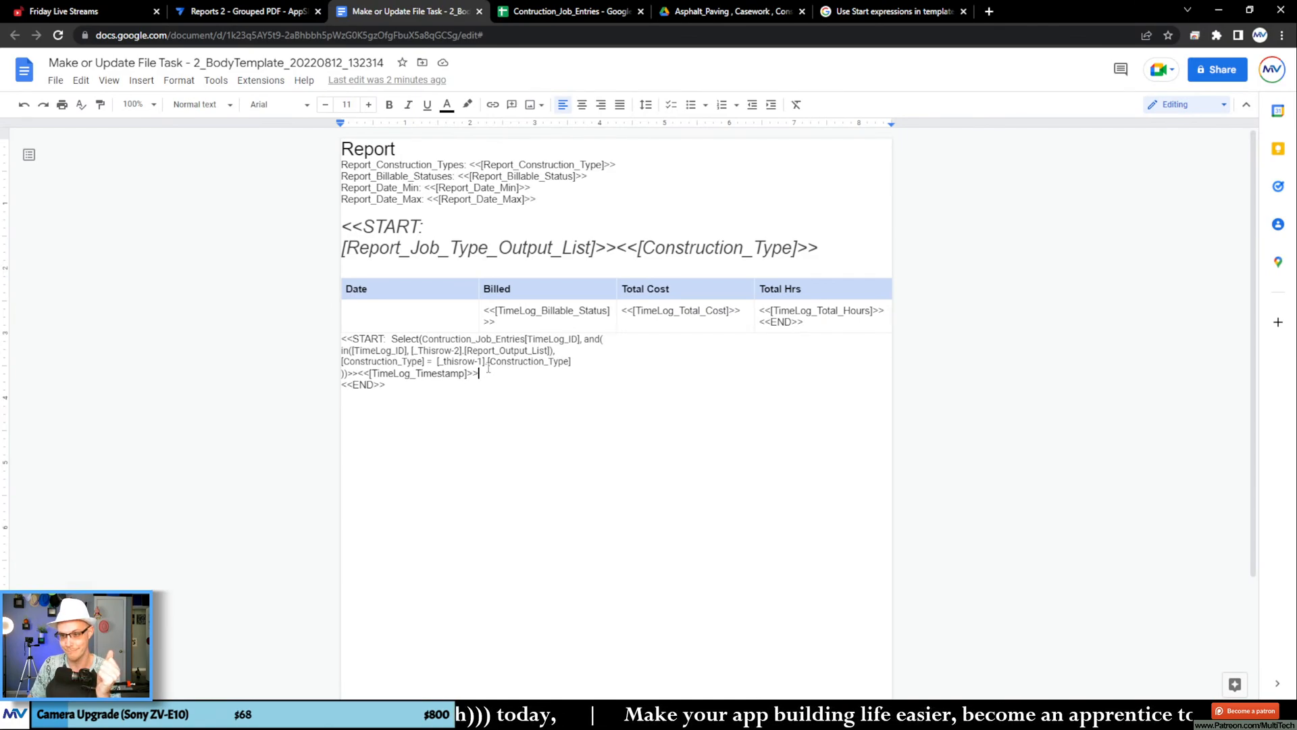
click(459, 348)
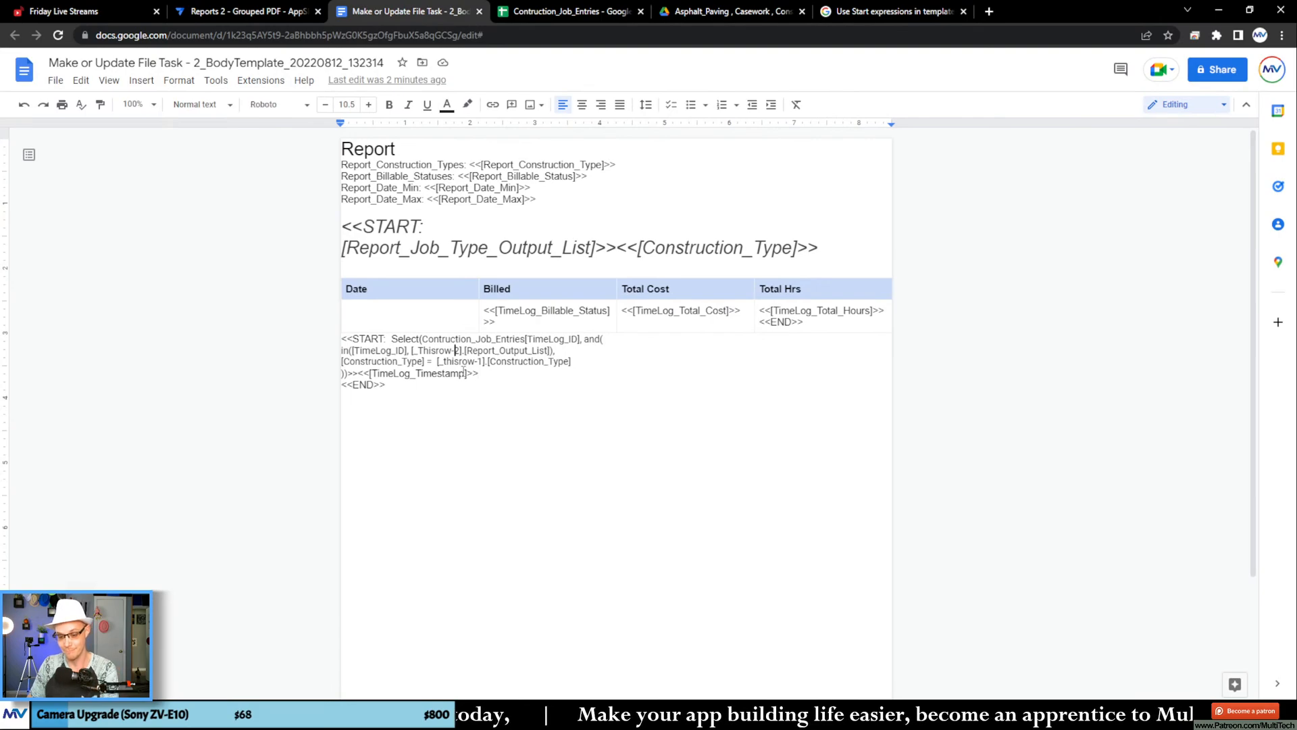
key(BackSpace)
key(BackSpace)
click(492, 399)
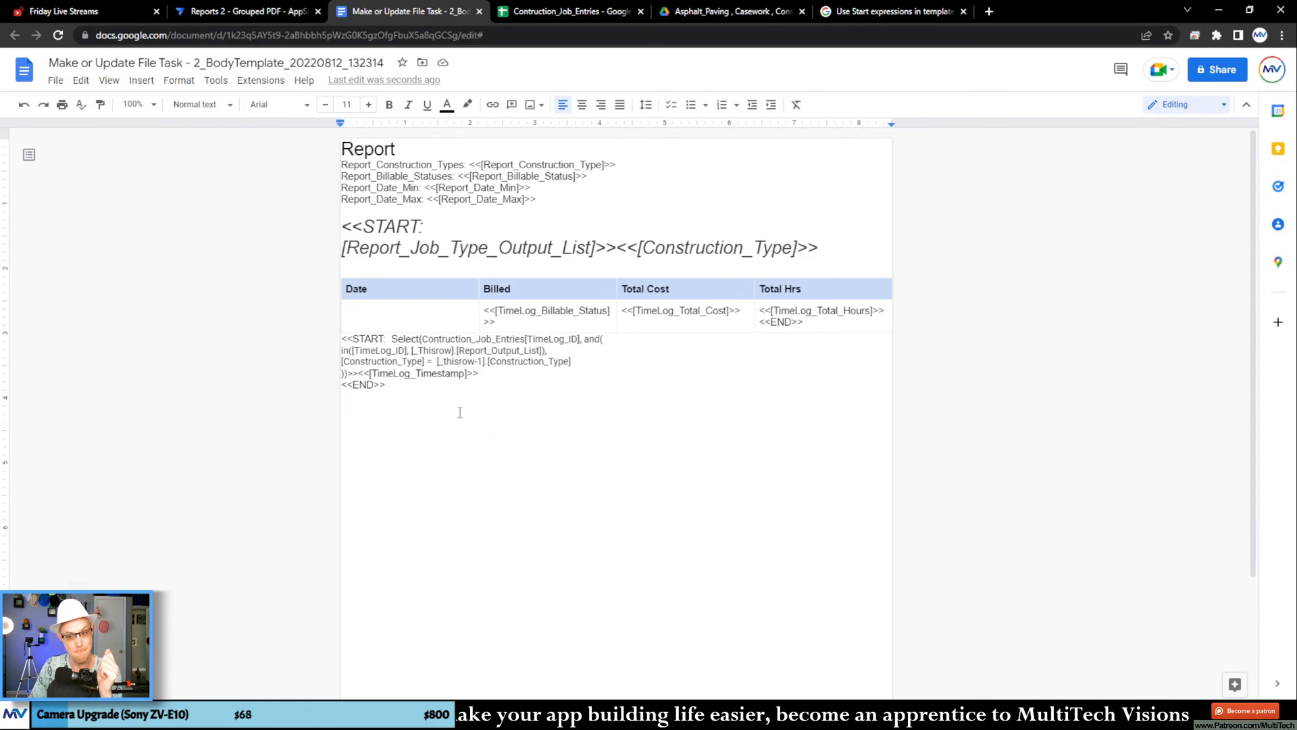
Step: Move the START Select expression with <<[TimeLog_Timestamp]>> to directly above the table and close it with <<END>>
drag(479, 374, 354, 247)
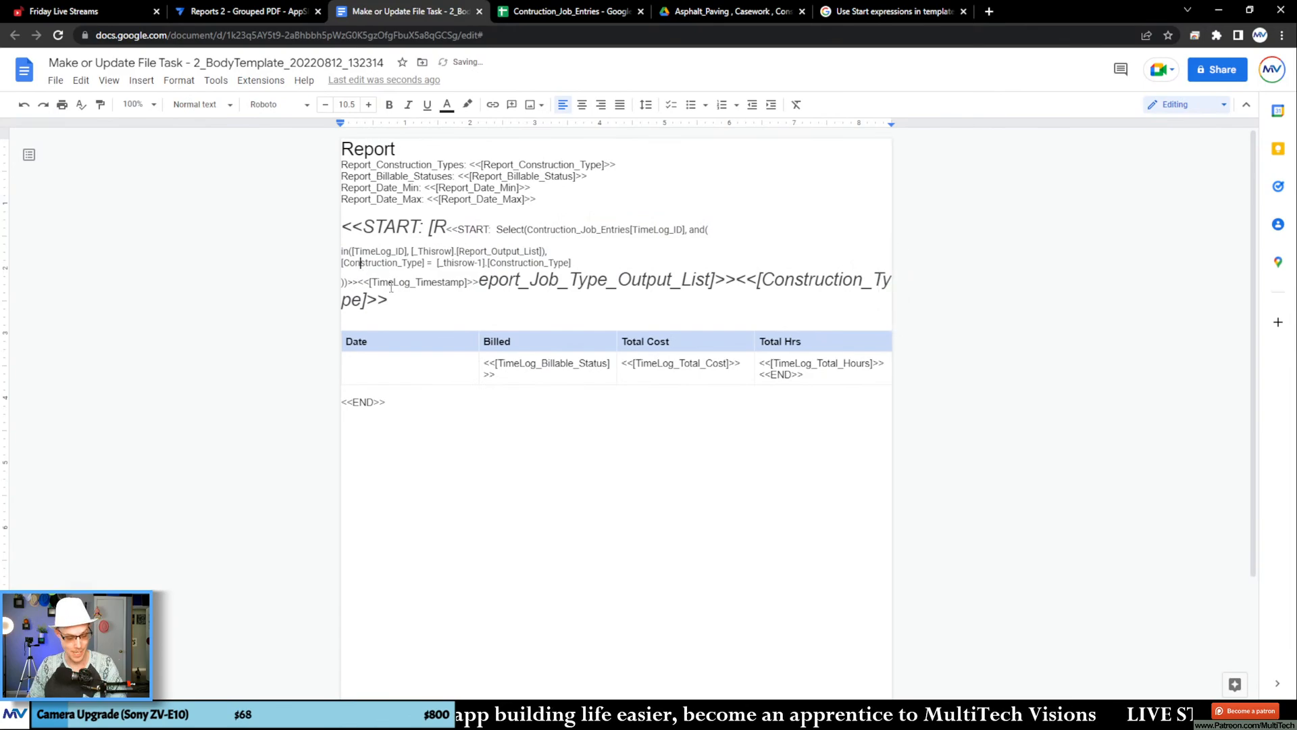
key(ctrl+z)
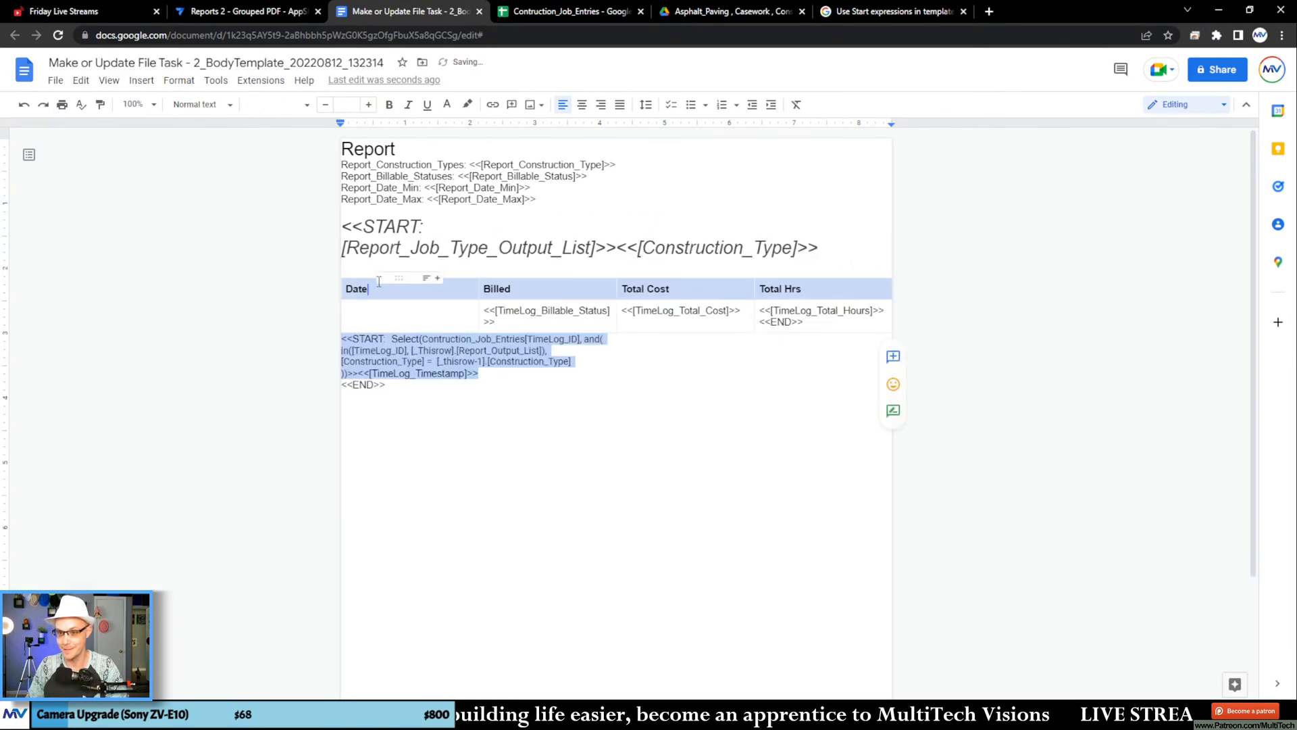
drag(372, 271, 373, 271)
click(517, 305)
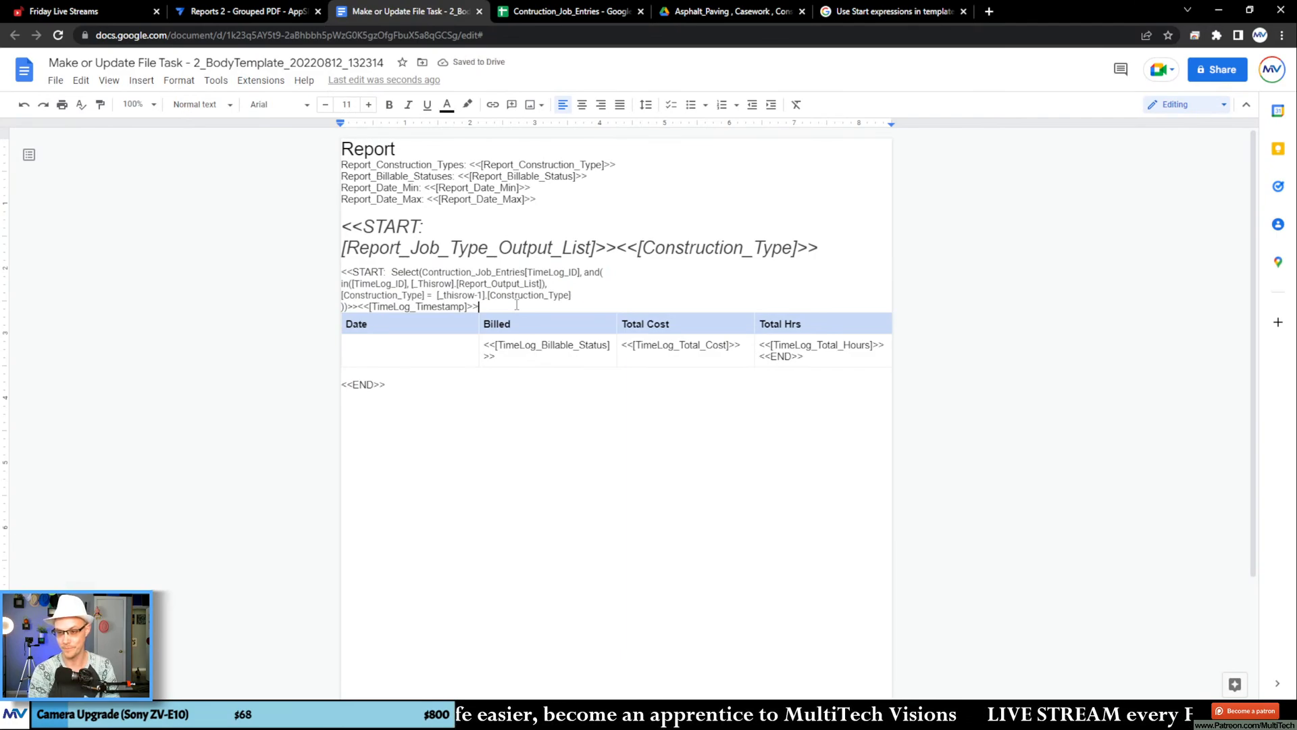
text(<<END>>)
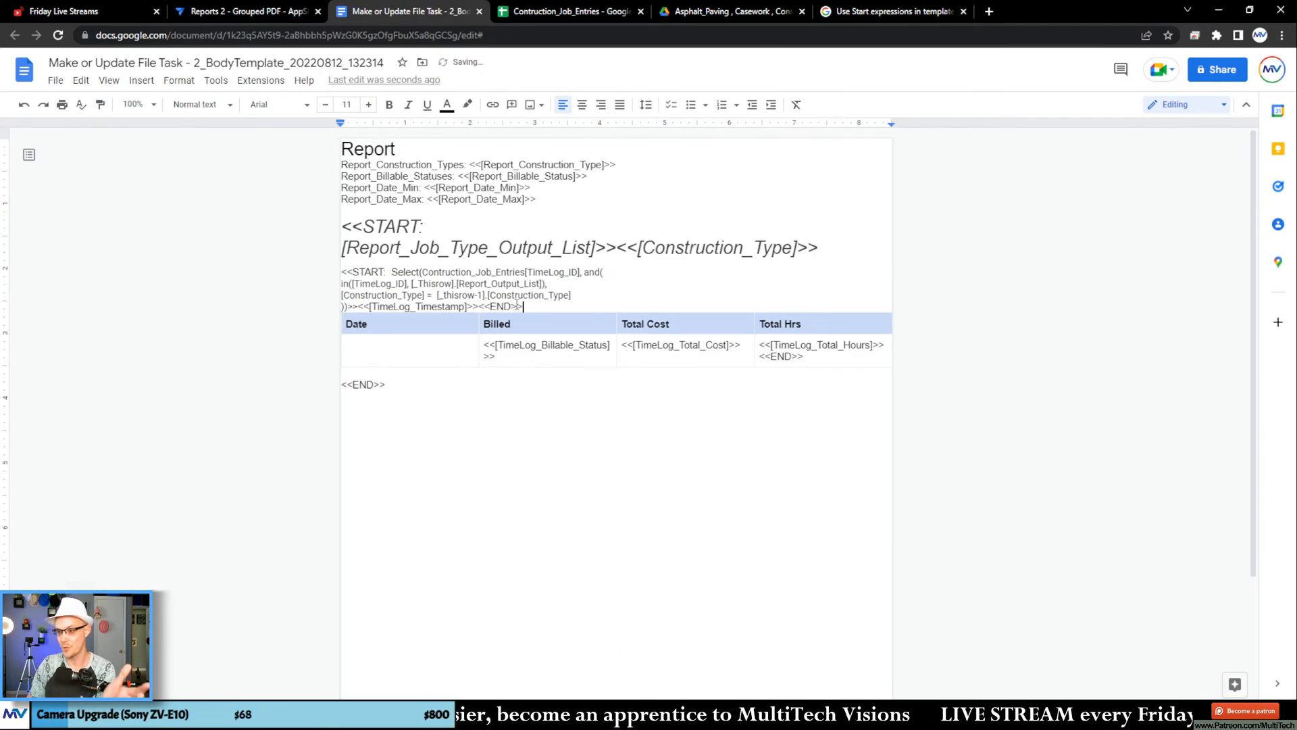
Step: Remove <<END>> from the Total Hrs cell and delete the whole Date, Billed, Total Cost and Total Hrs table
drag(806, 356, 558, 345)
key(BackSpace)
key(BackSpace)
click(536, 385)
right_click(462, 345)
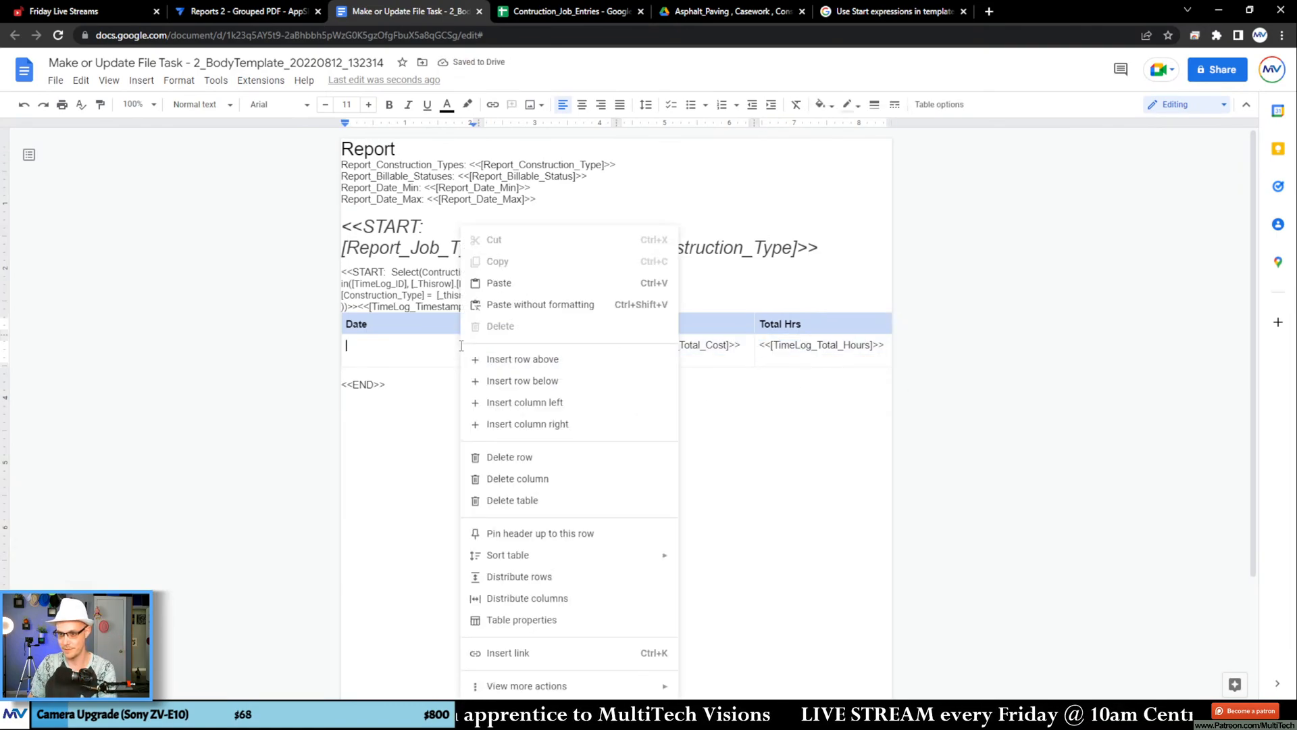
click(556, 499)
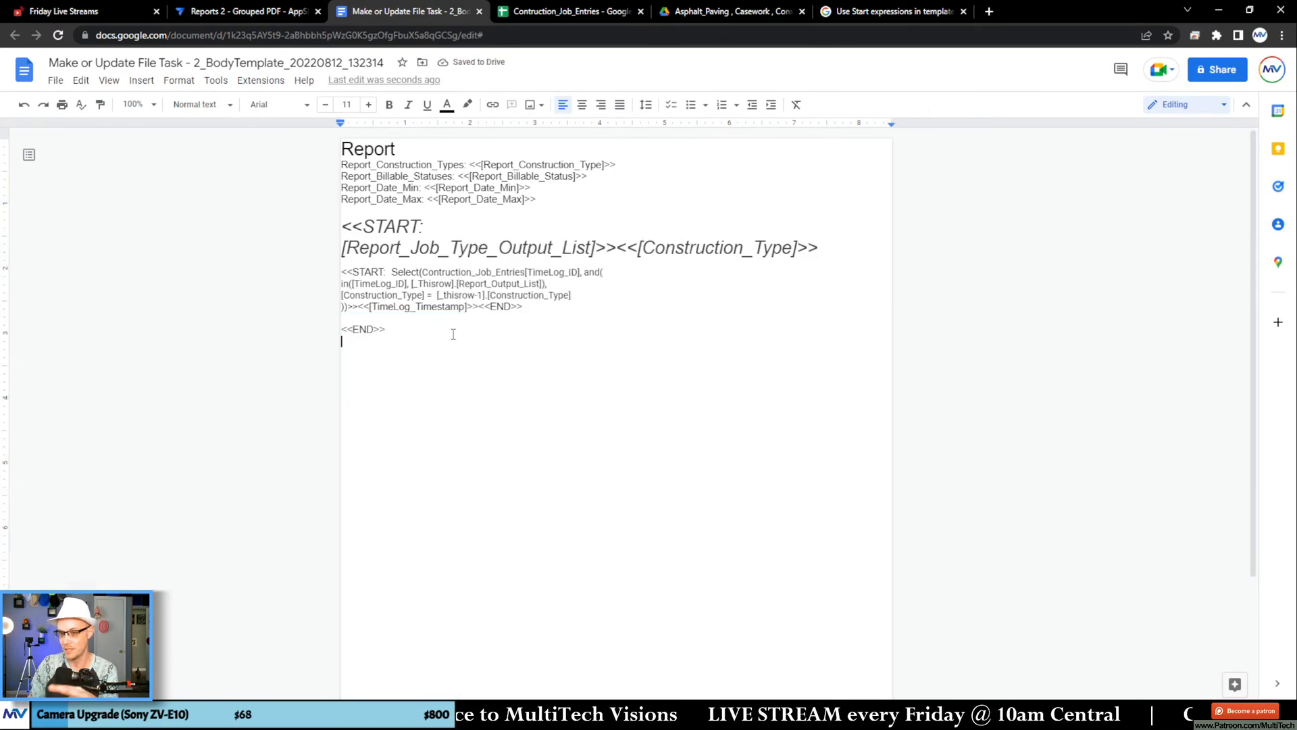
Step: In AppSheet, reconfirm the task's File Folder Path expression, save and verify the app's data, and check the Make or Update Report bot for errors
click(277, 12)
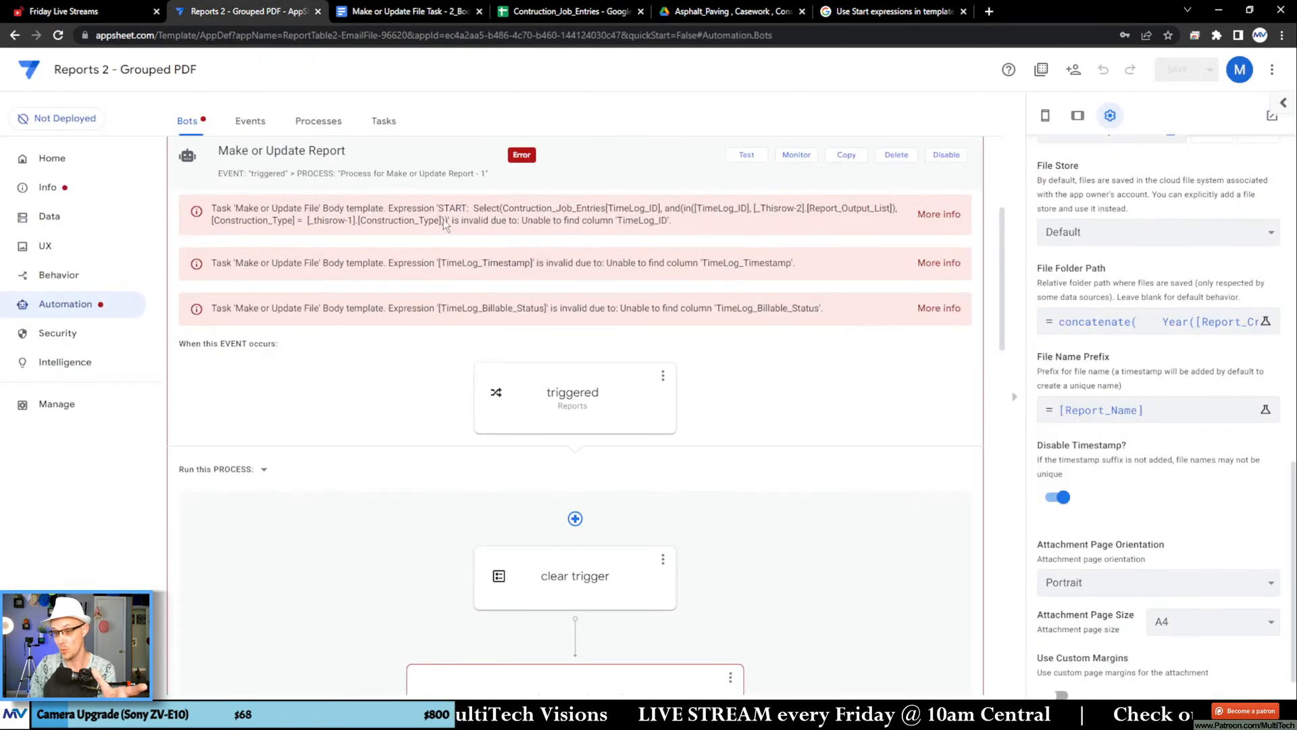
click(1148, 322)
click(939, 656)
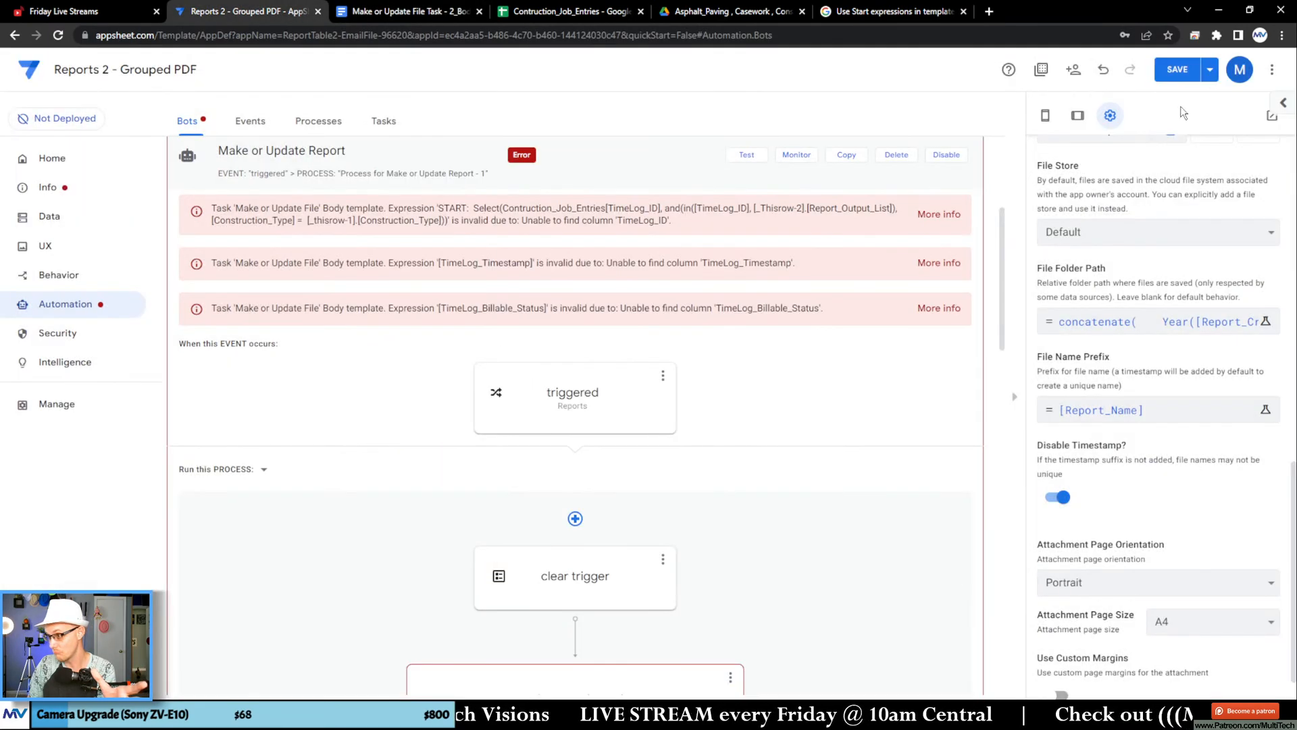
click(1209, 69)
click(1135, 136)
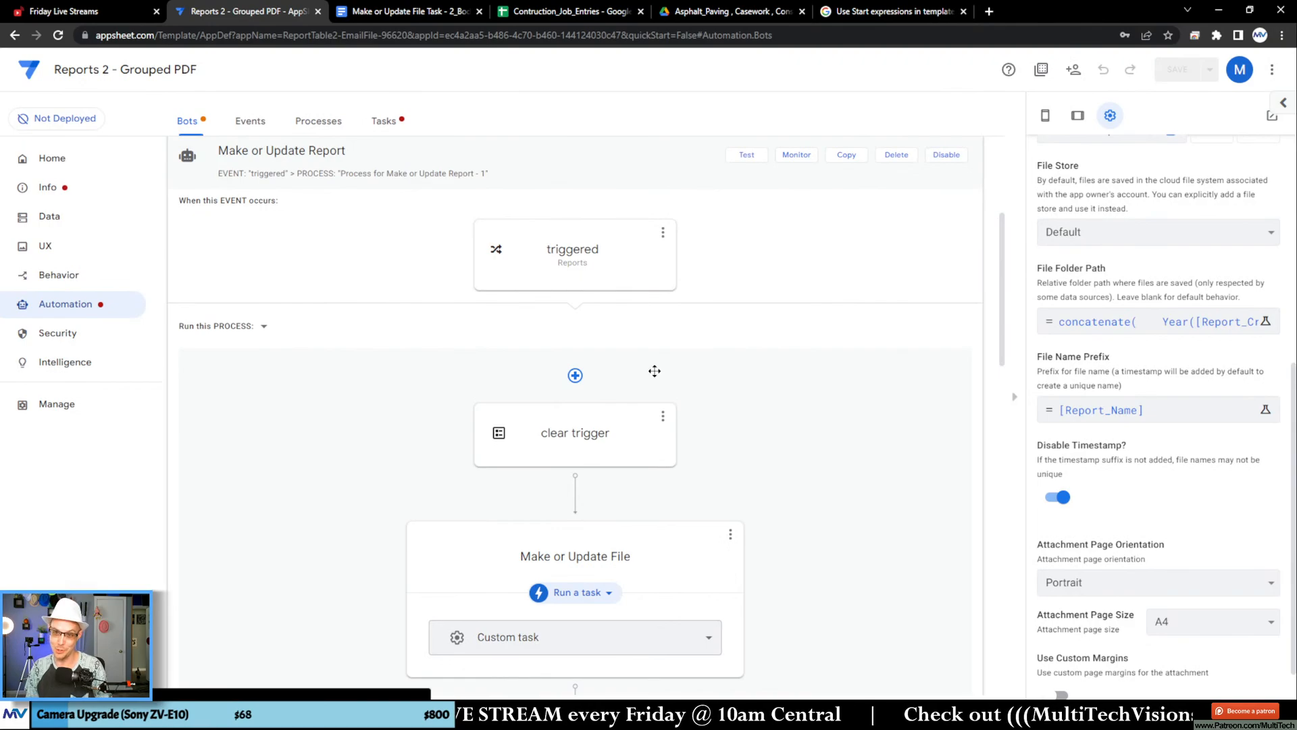
scroll(626, 377, up, 2)
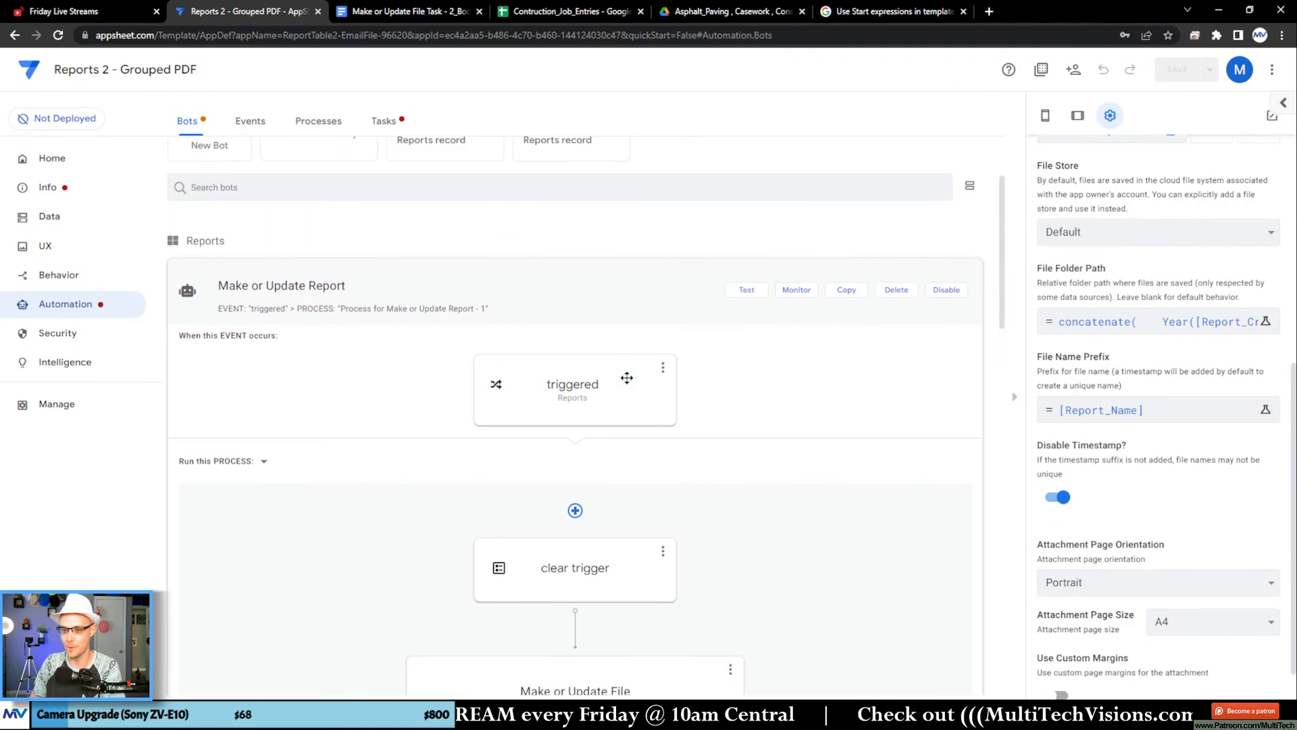
Step: Look over the Make or Update Report bot and check the automation tasks for the template error
scroll(635, 377, down, 6)
scroll(720, 407, up, 3)
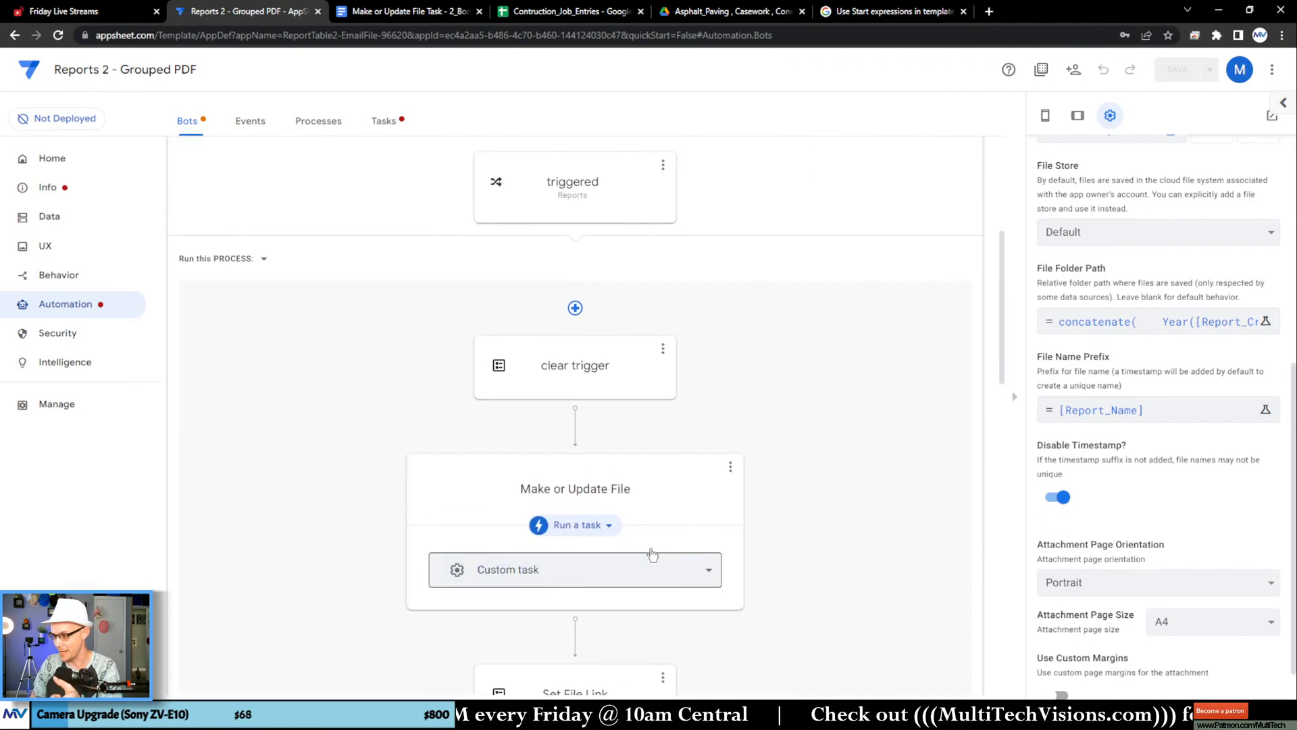
click(384, 121)
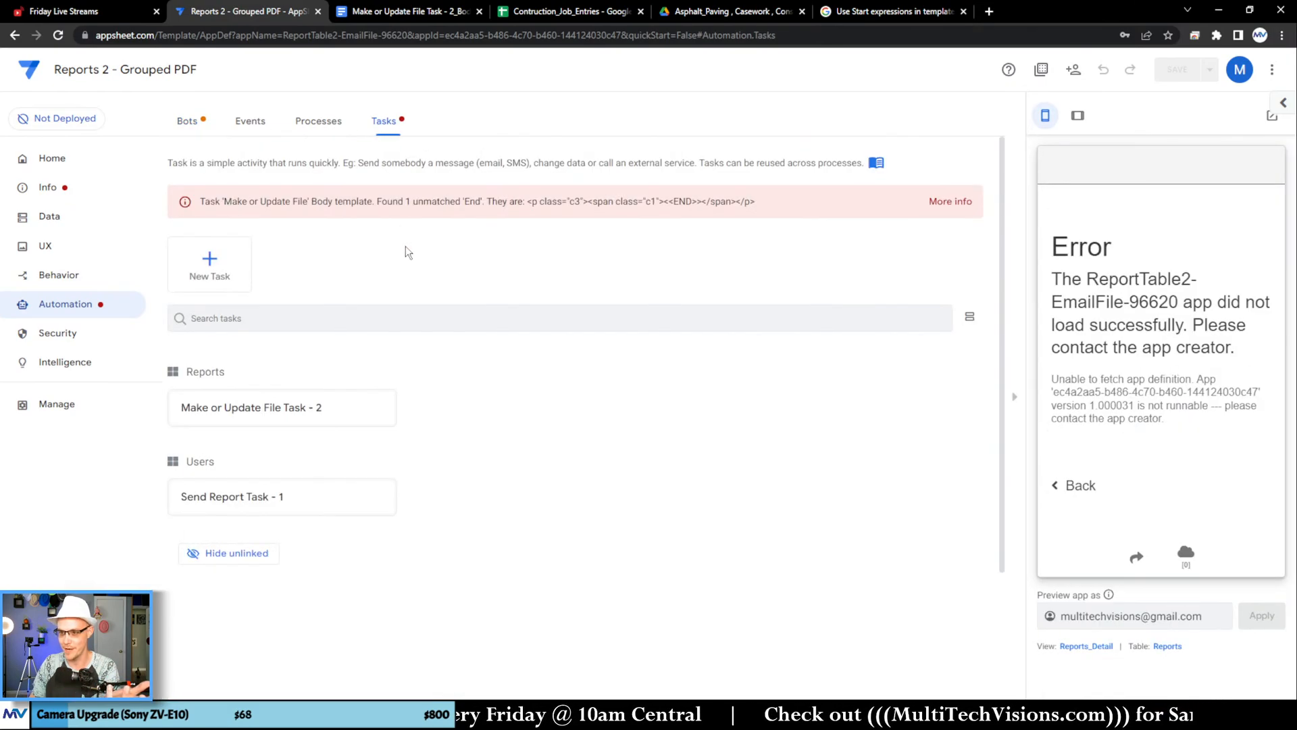
Step: In the Google Docs template, apply the Normal text style to the whole block from <<START: [Report_Job_Type_Output_List]>> to the final <<END>>
click(397, 15)
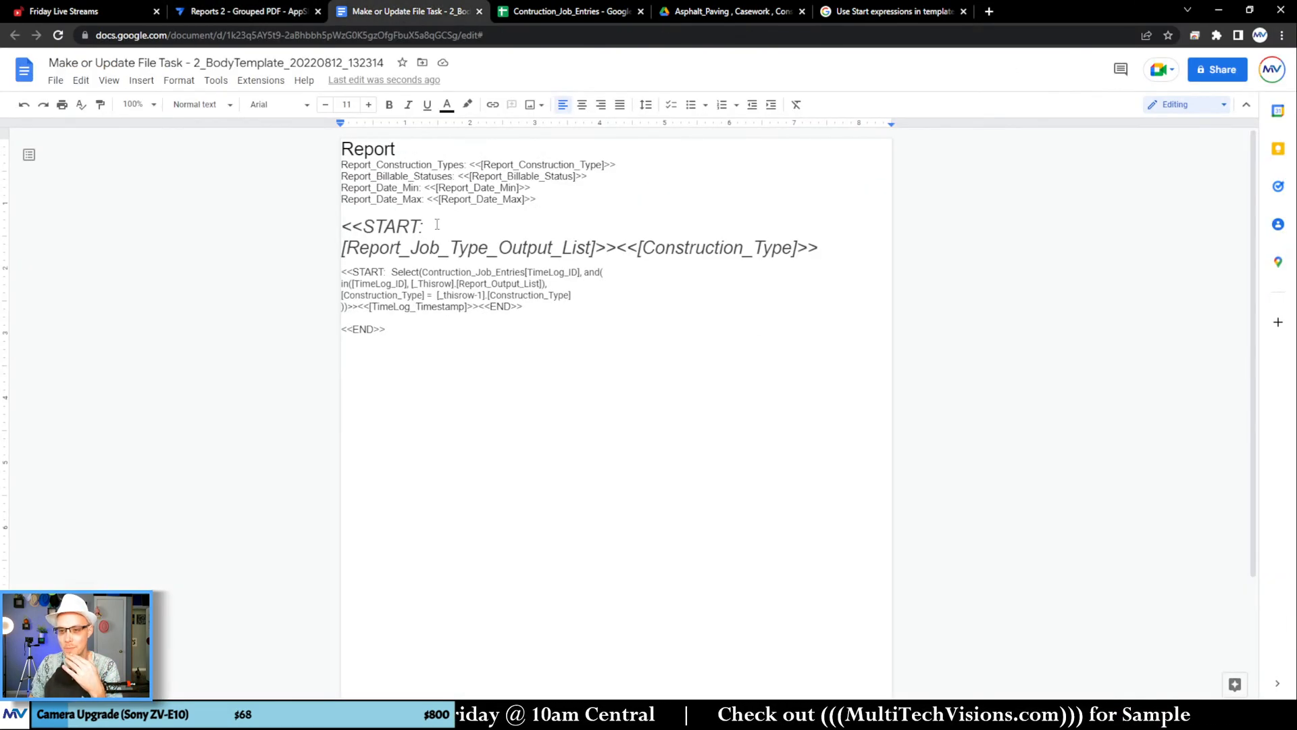
drag(386, 330, 341, 226)
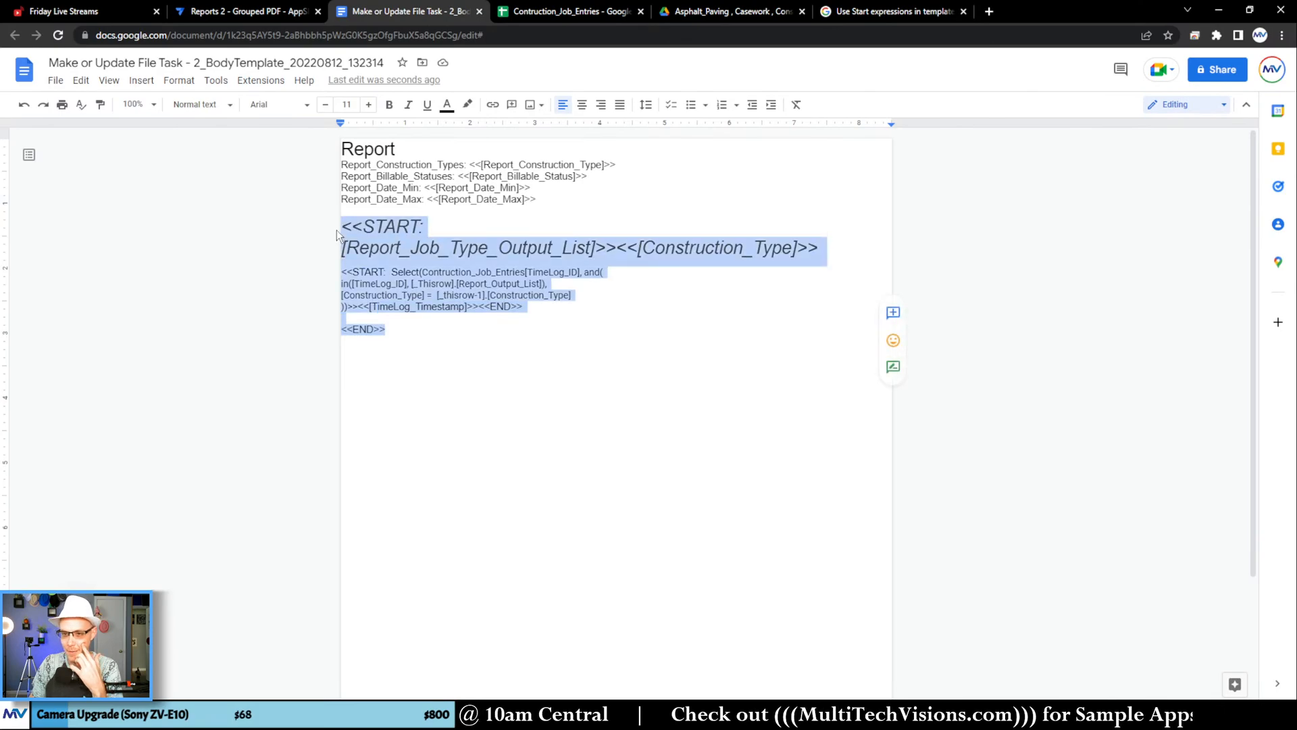
click(187, 107)
click(206, 143)
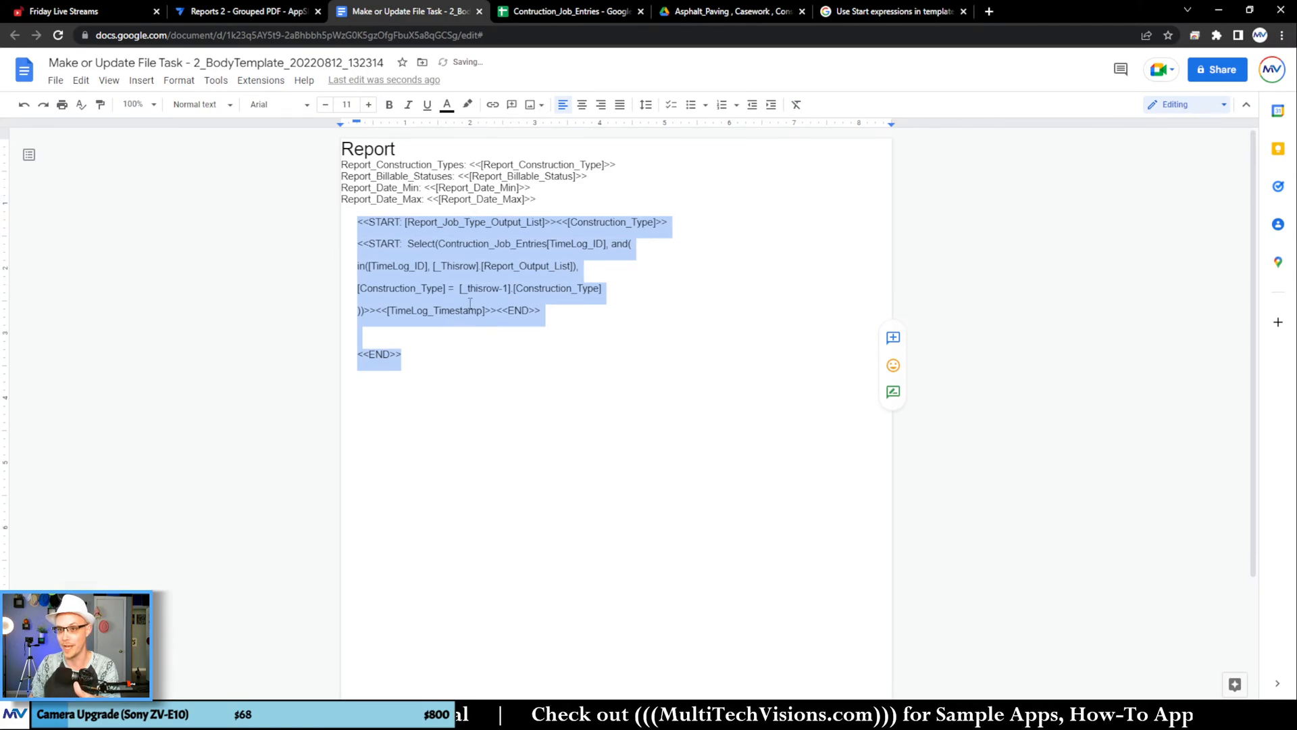
Step: In AppSheet, reopen the Make or Update File task's File Folder Path expression in the bot settings and save it unchanged
click(278, 12)
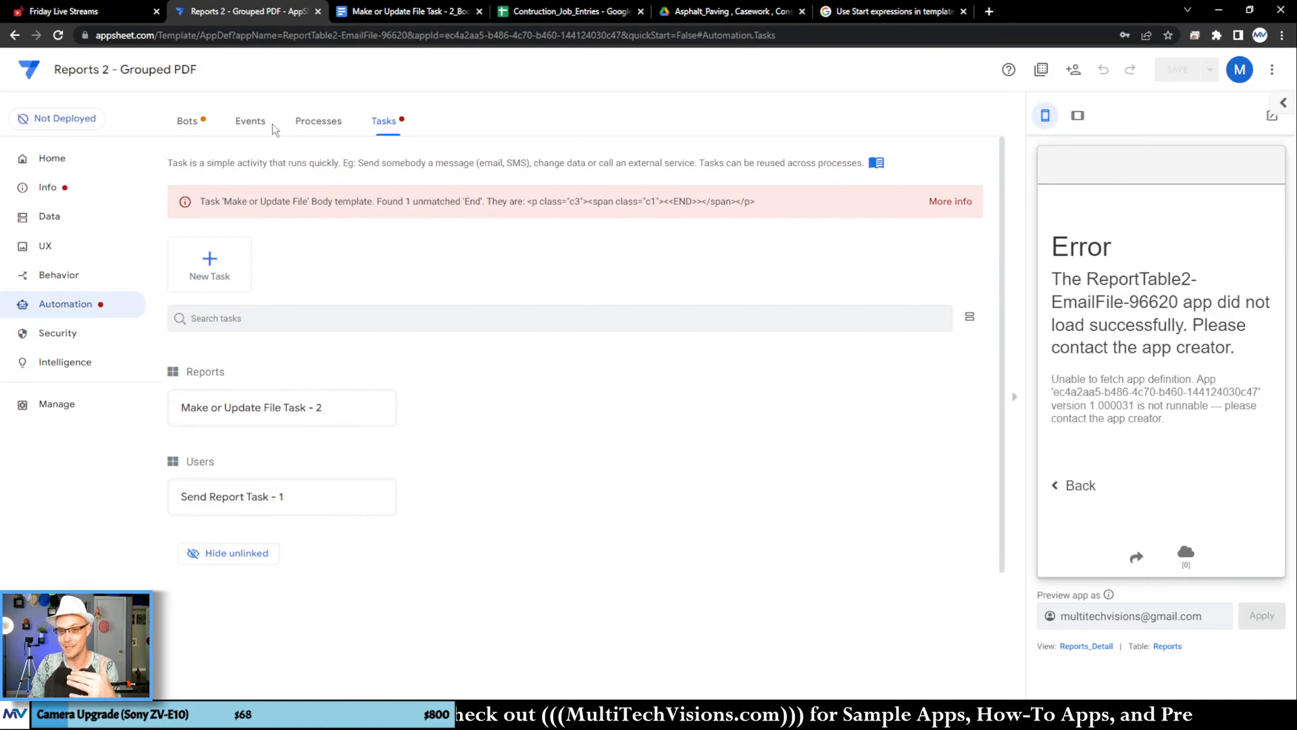
click(188, 121)
scroll(724, 408, down, 6)
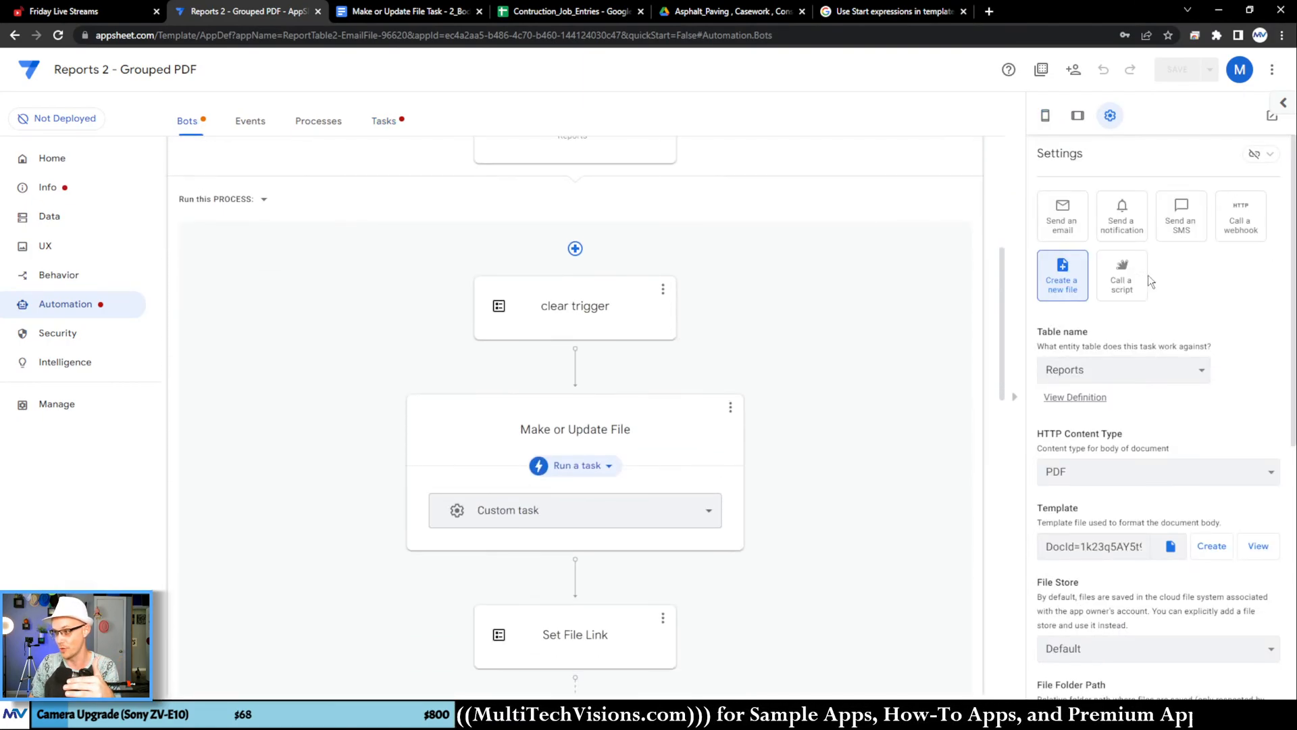
scroll(1191, 365, down, 3)
scroll(1191, 365, down, 3)
click(1266, 332)
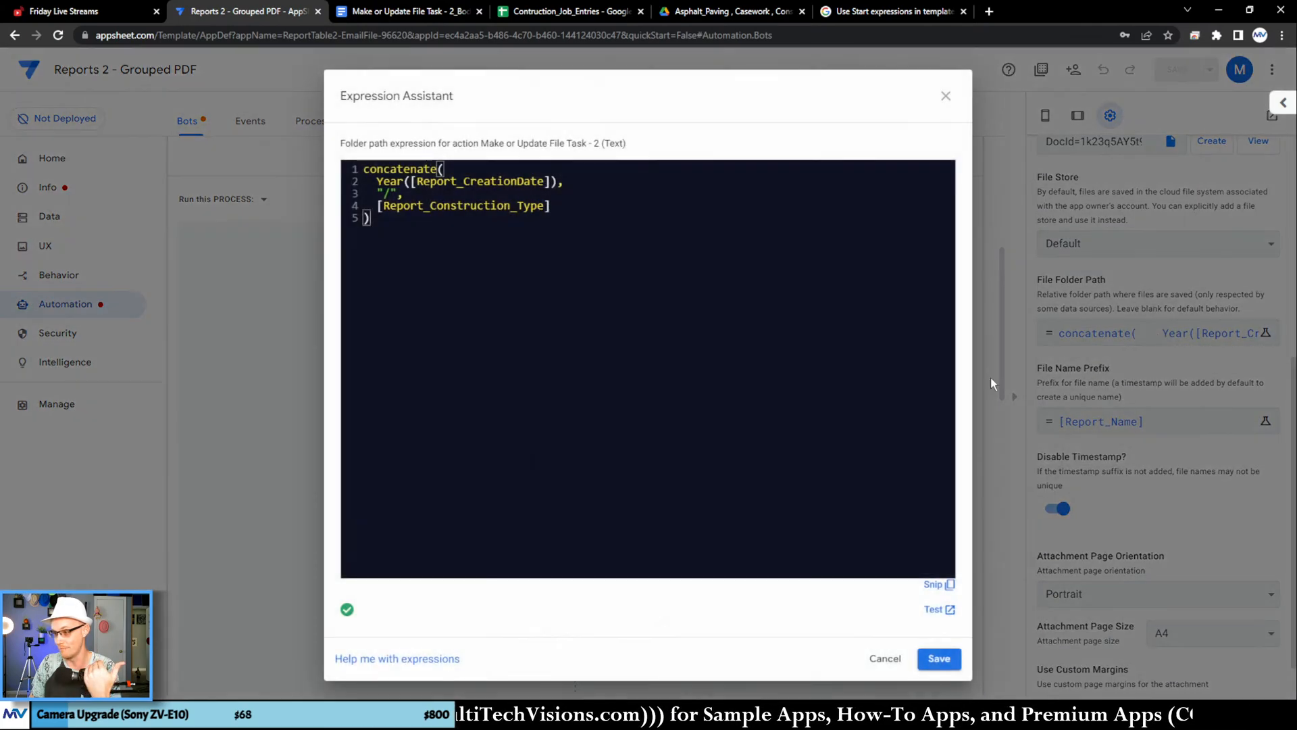
click(938, 662)
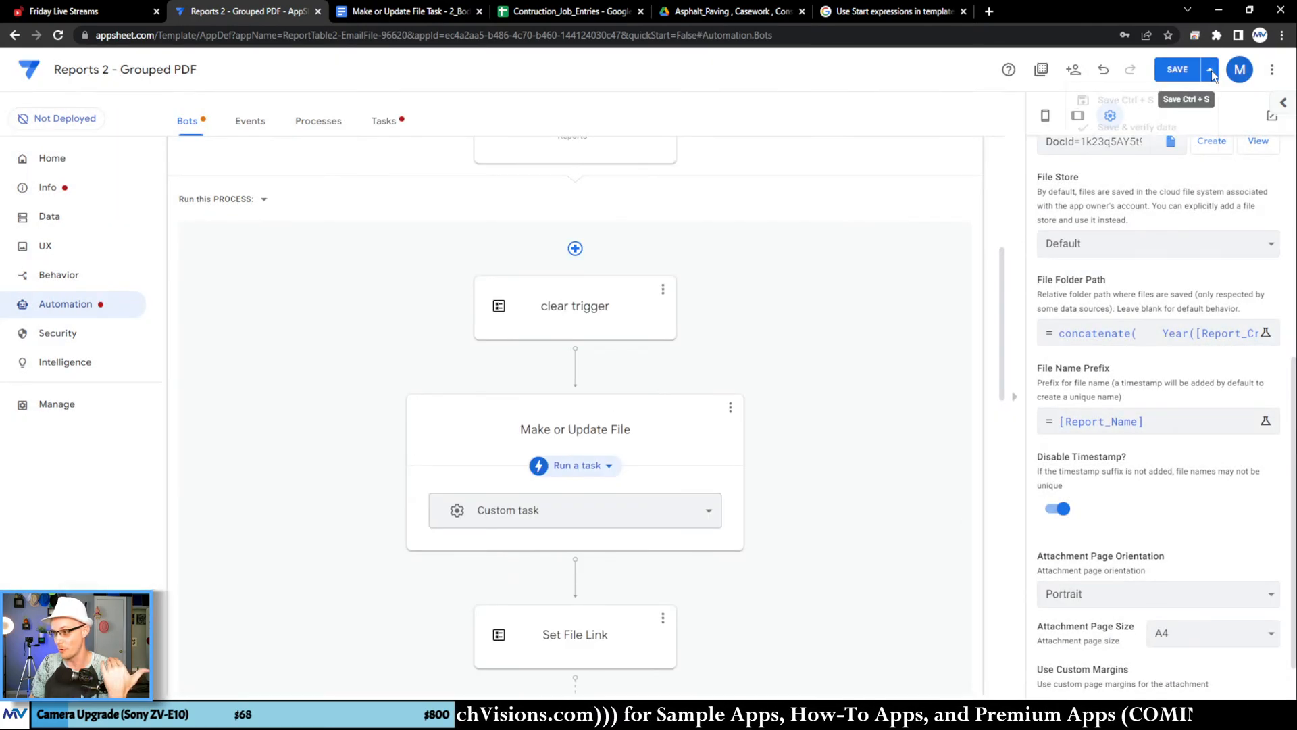
Step: Save and verify the app's data, and recheck the automation tasks for template errors
click(1210, 71)
click(1135, 138)
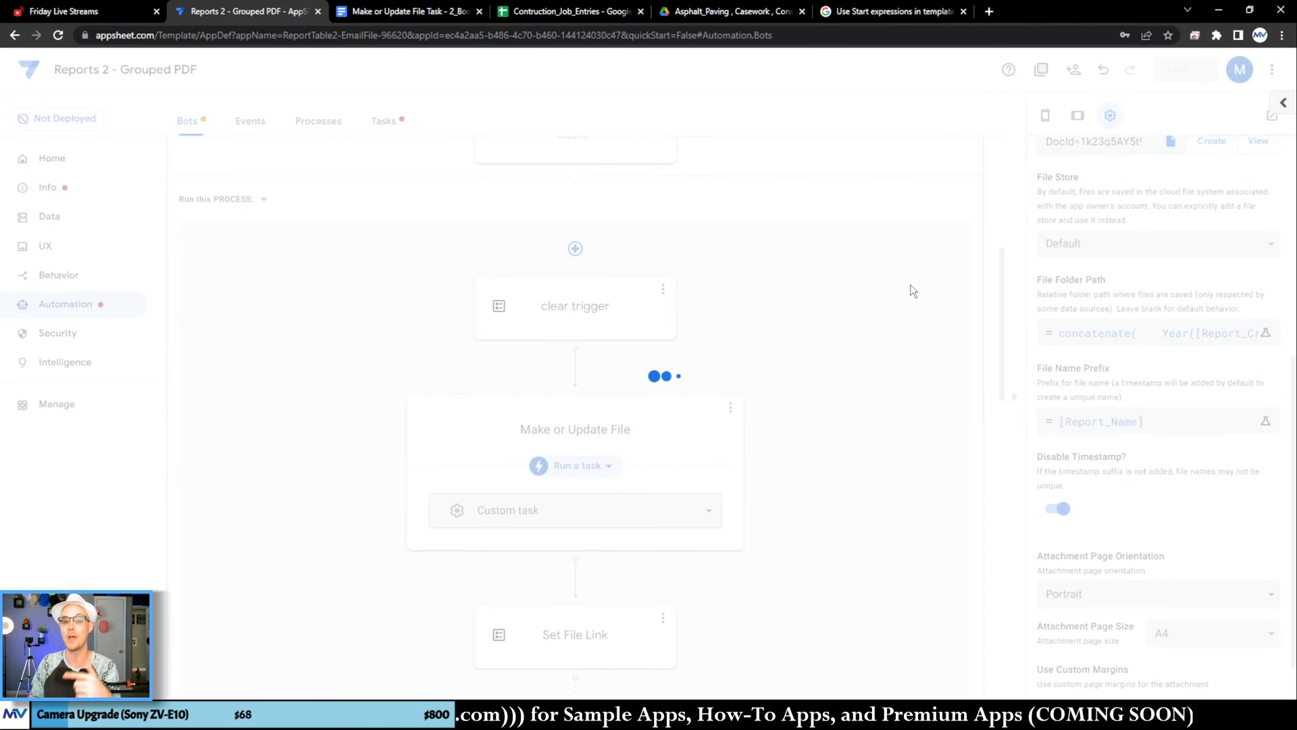
scroll(743, 352, up, 4)
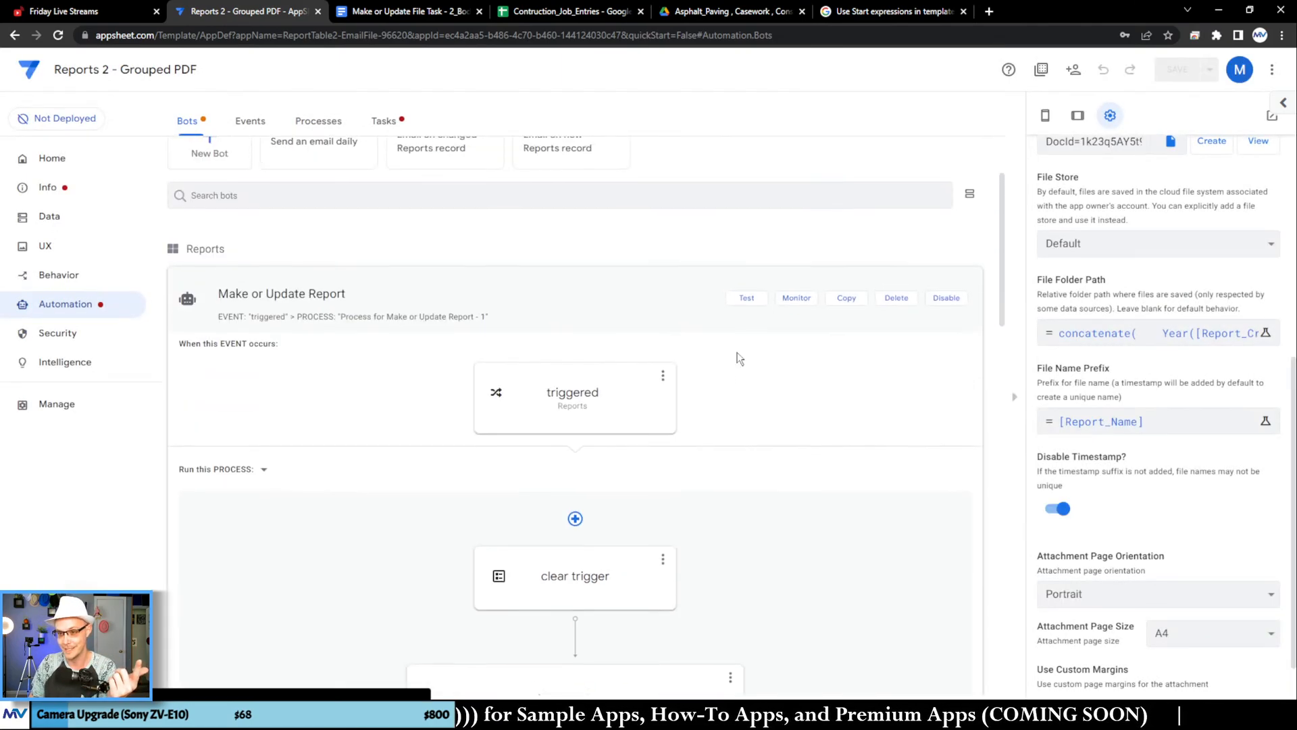
click(386, 123)
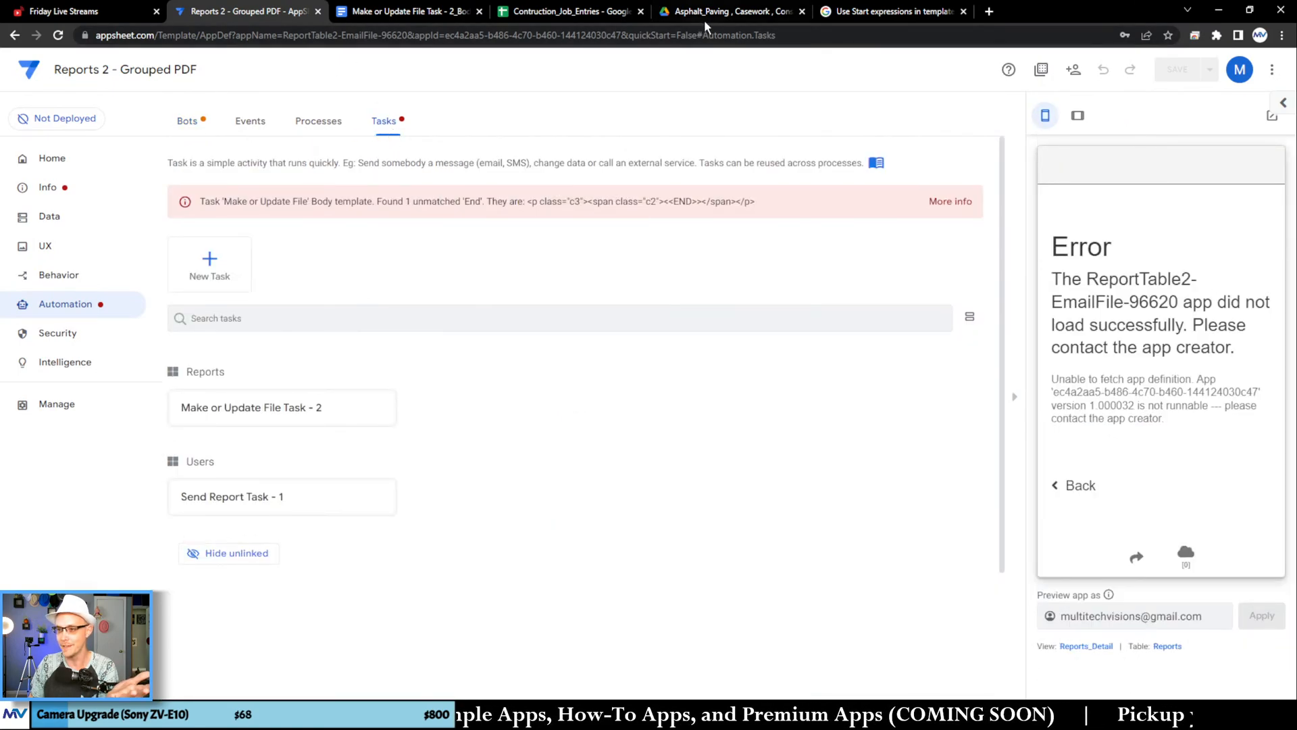
Step: In the Google Docs template, move the inner <<END>> after <<[TimeLog_Timestamp]>> onto its own line
click(363, 20)
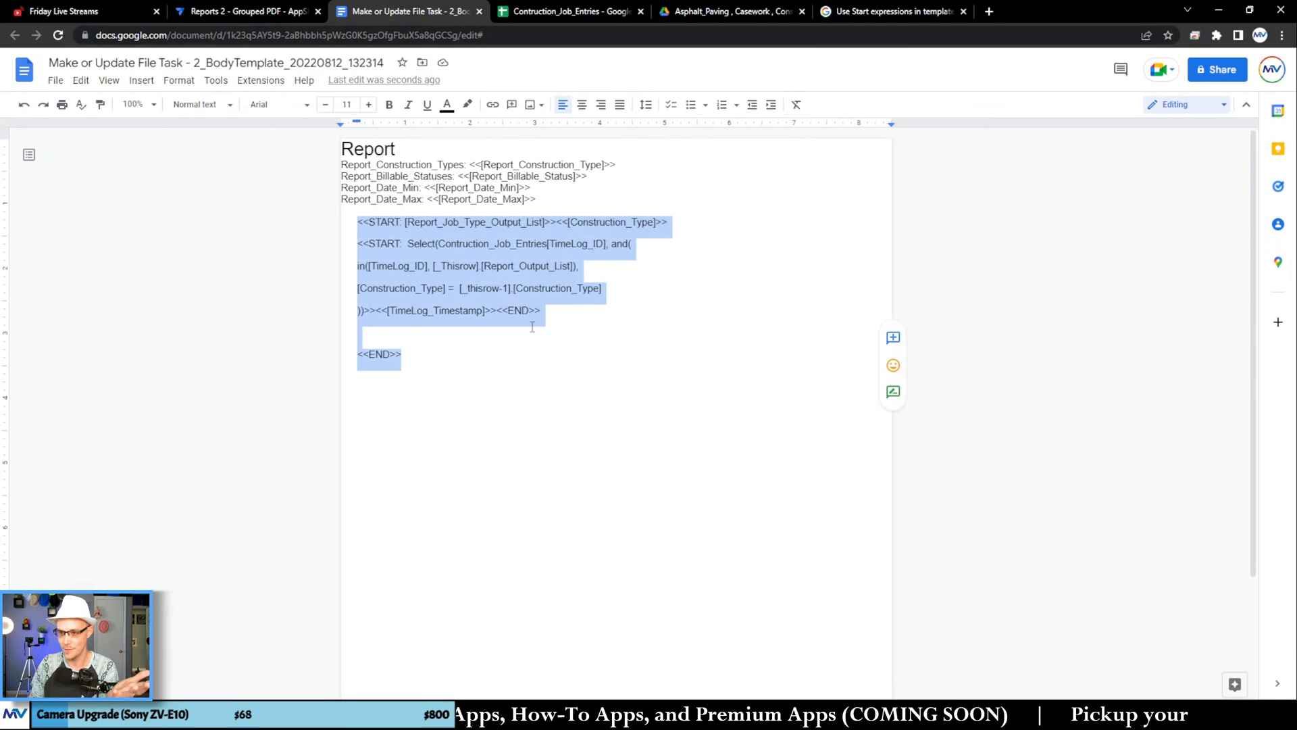
click(488, 342)
click(497, 310)
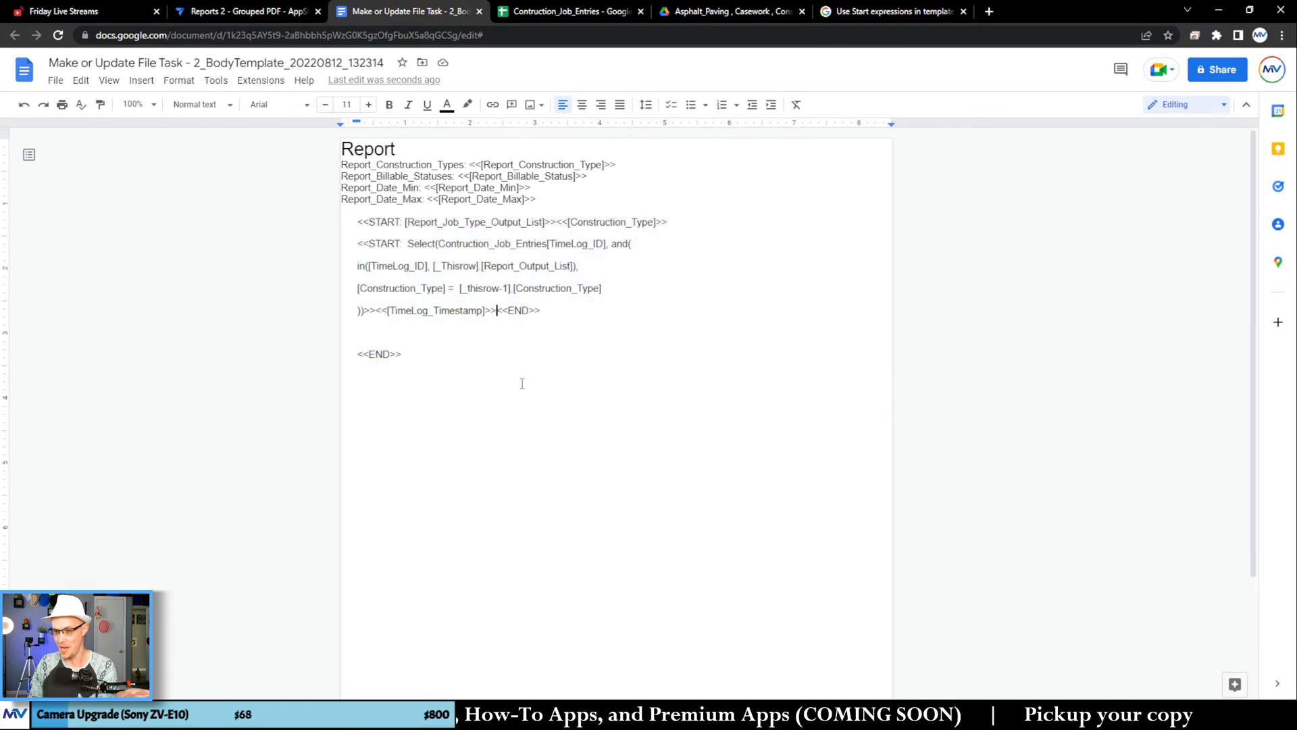
key(Return)
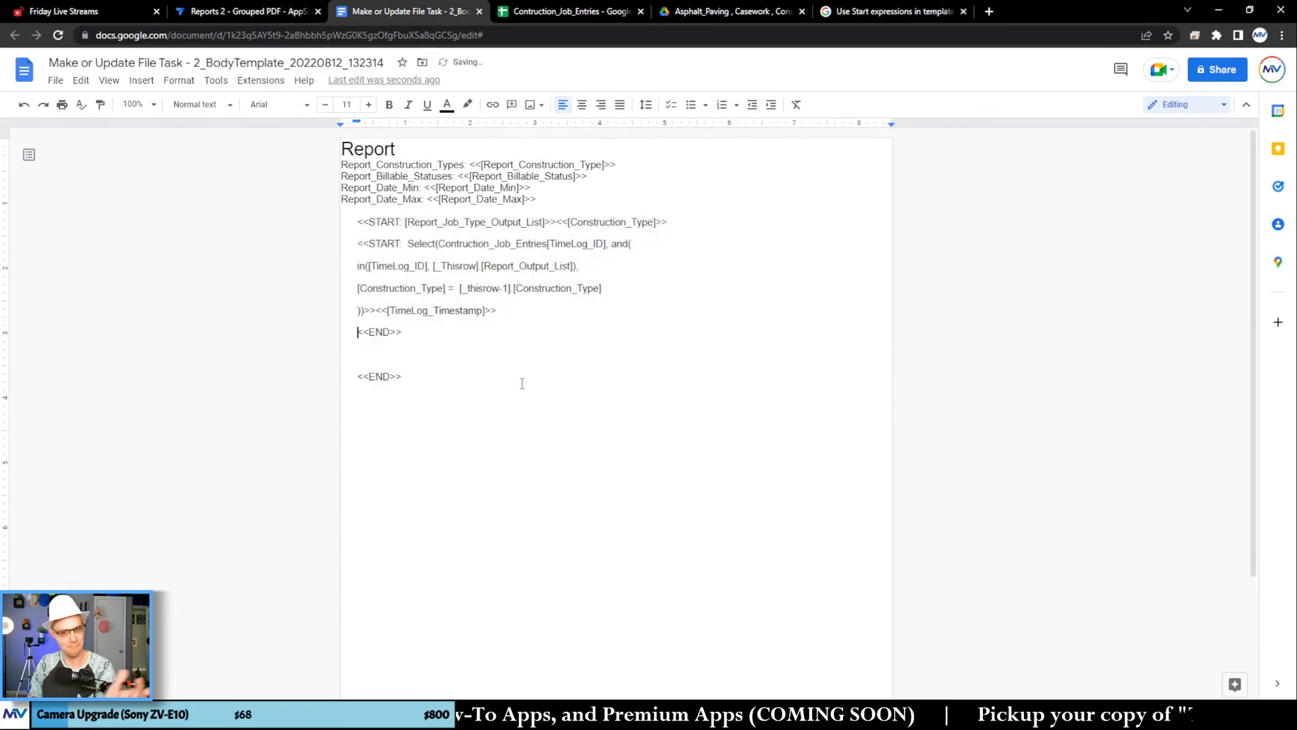
key(BackSpace)
key(Return)
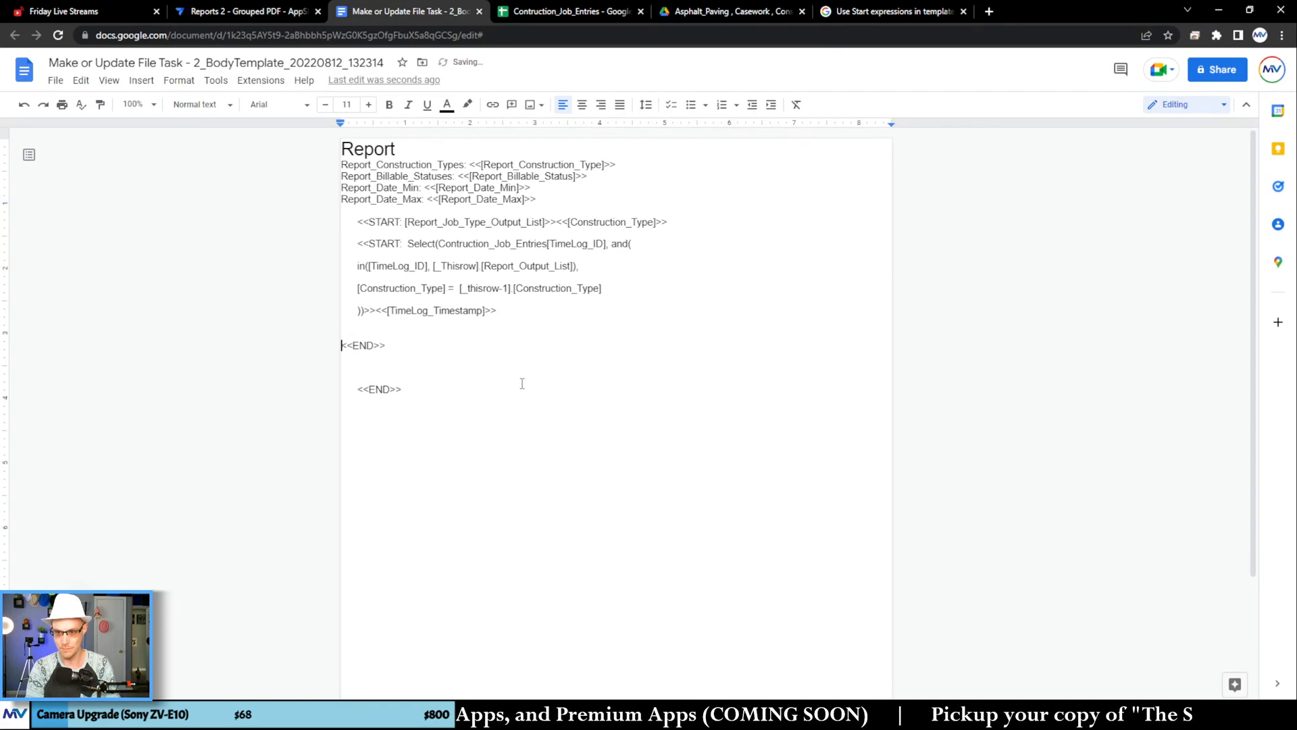
key(BackSpace)
key(BackSpace)
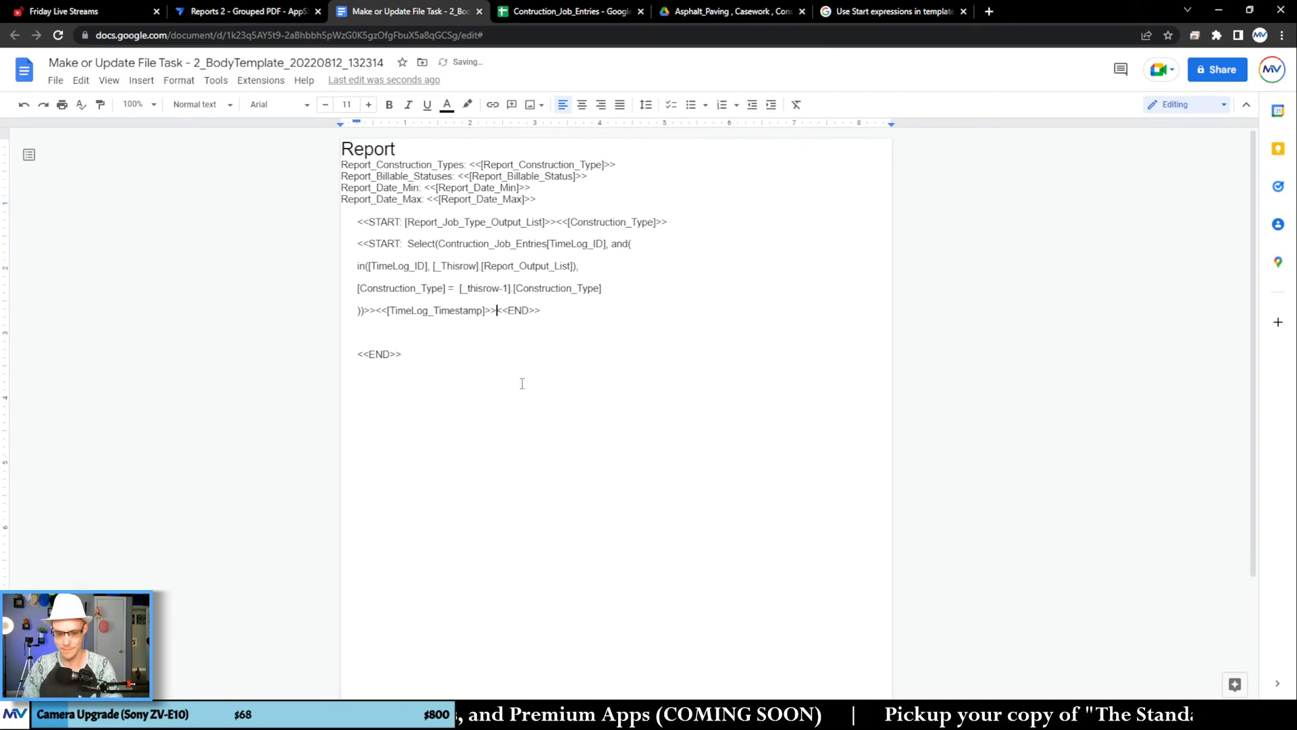
key(Return)
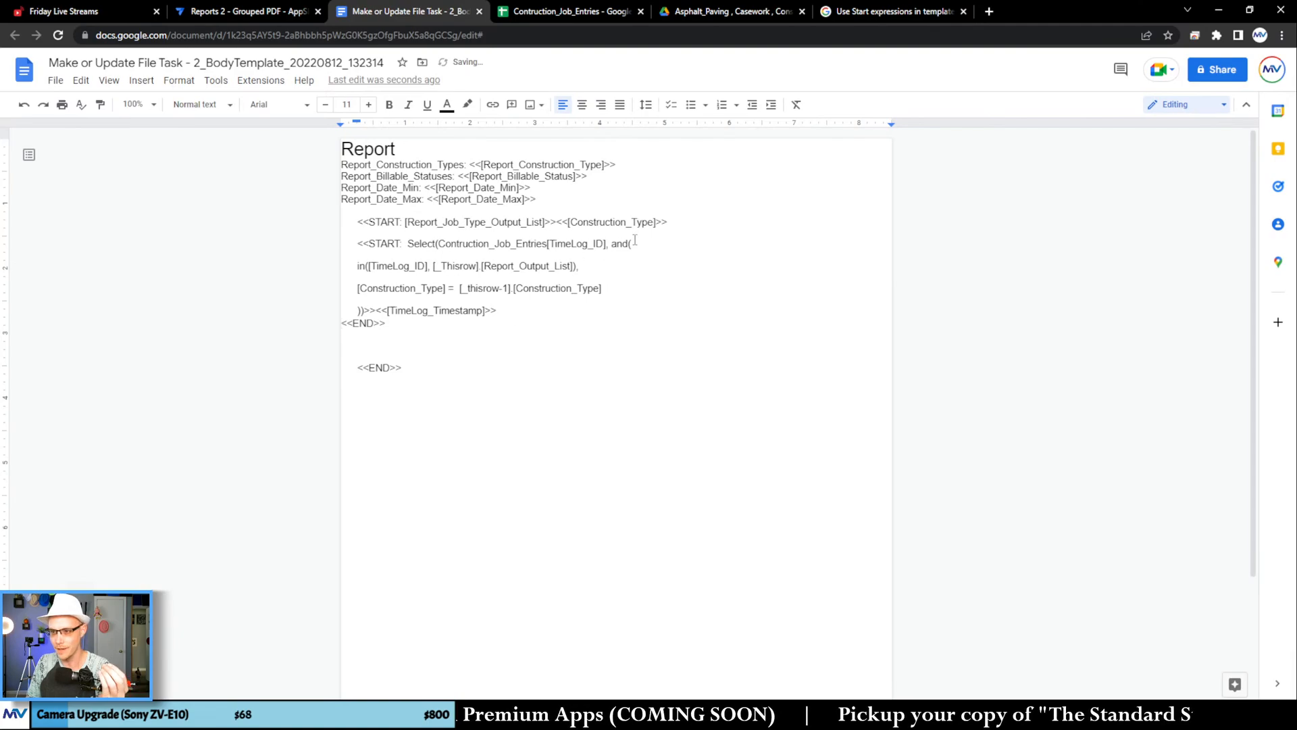
Step: Remove the line breaks inside the nested START Select expression so it runs continuously from and( to <<[TimeLog_Timestamp]>>
click(446, 243)
click(690, 226)
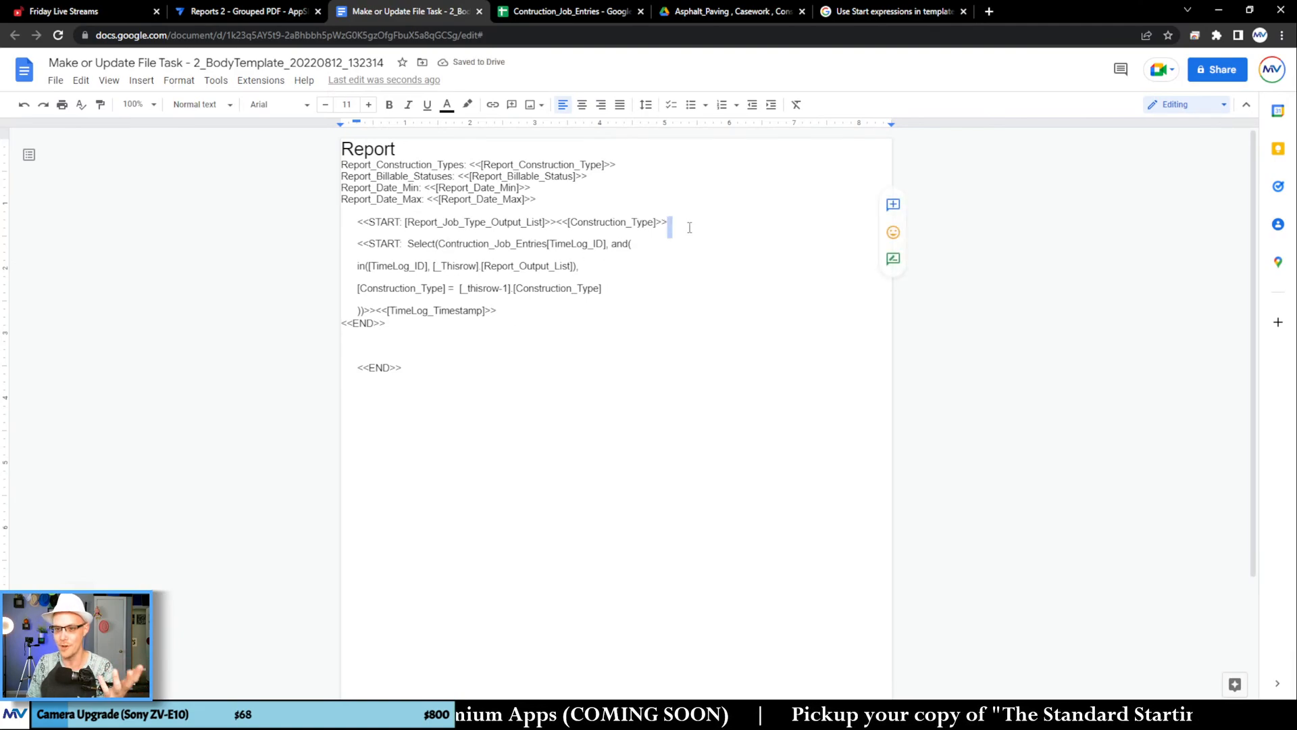
click(650, 245)
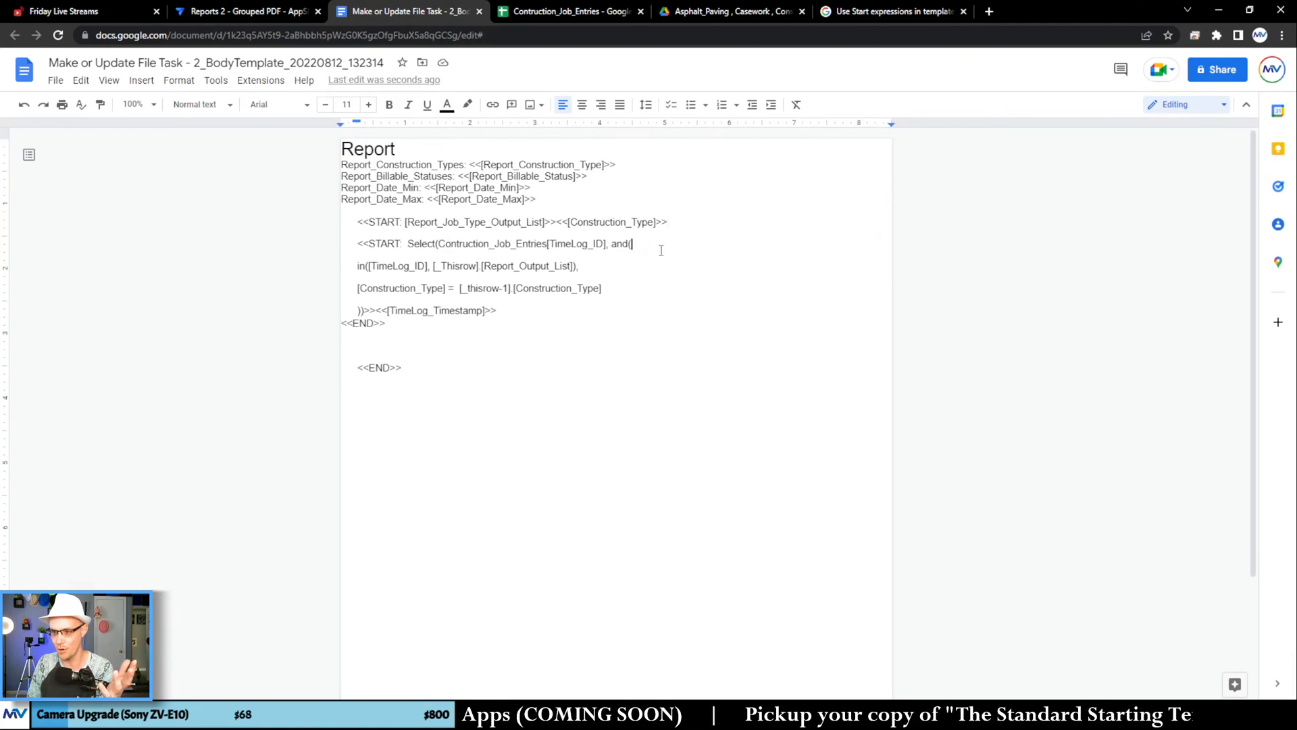
key(Delete)
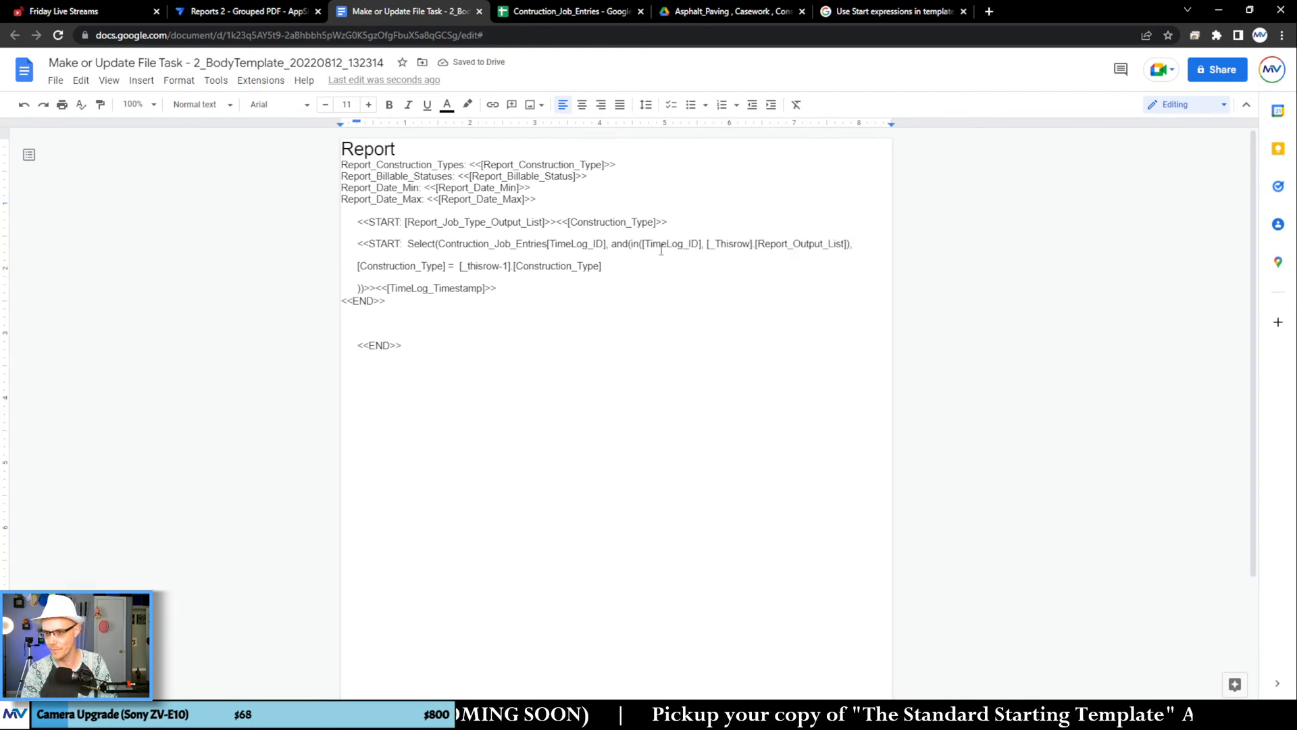
key(Delete)
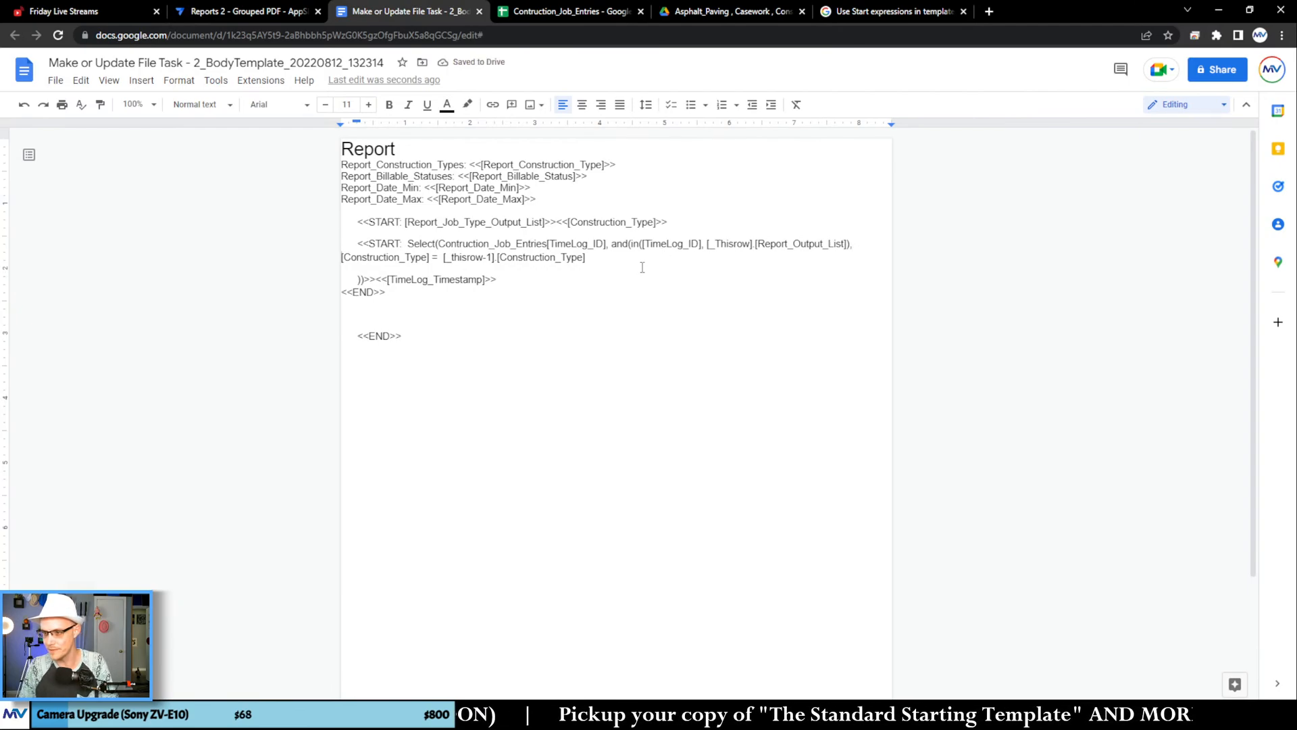
click(610, 258)
key(Delete)
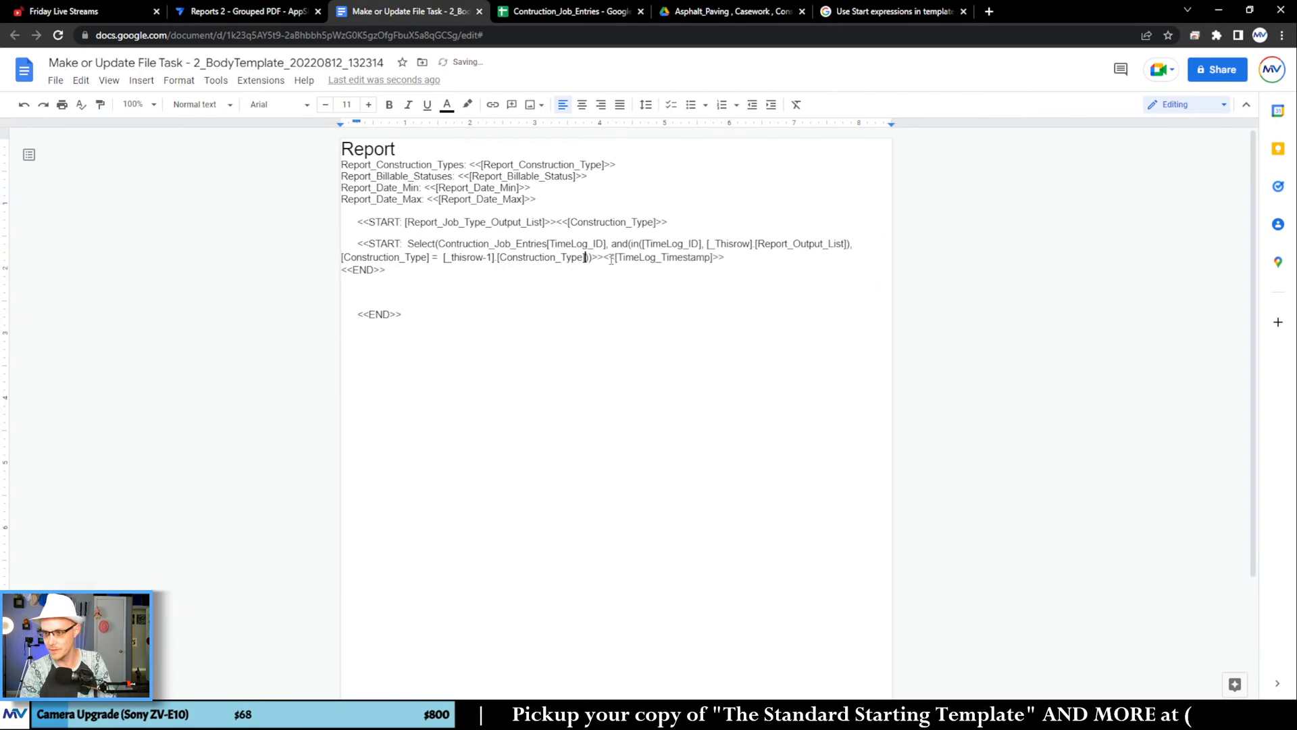
click(398, 280)
click(425, 369)
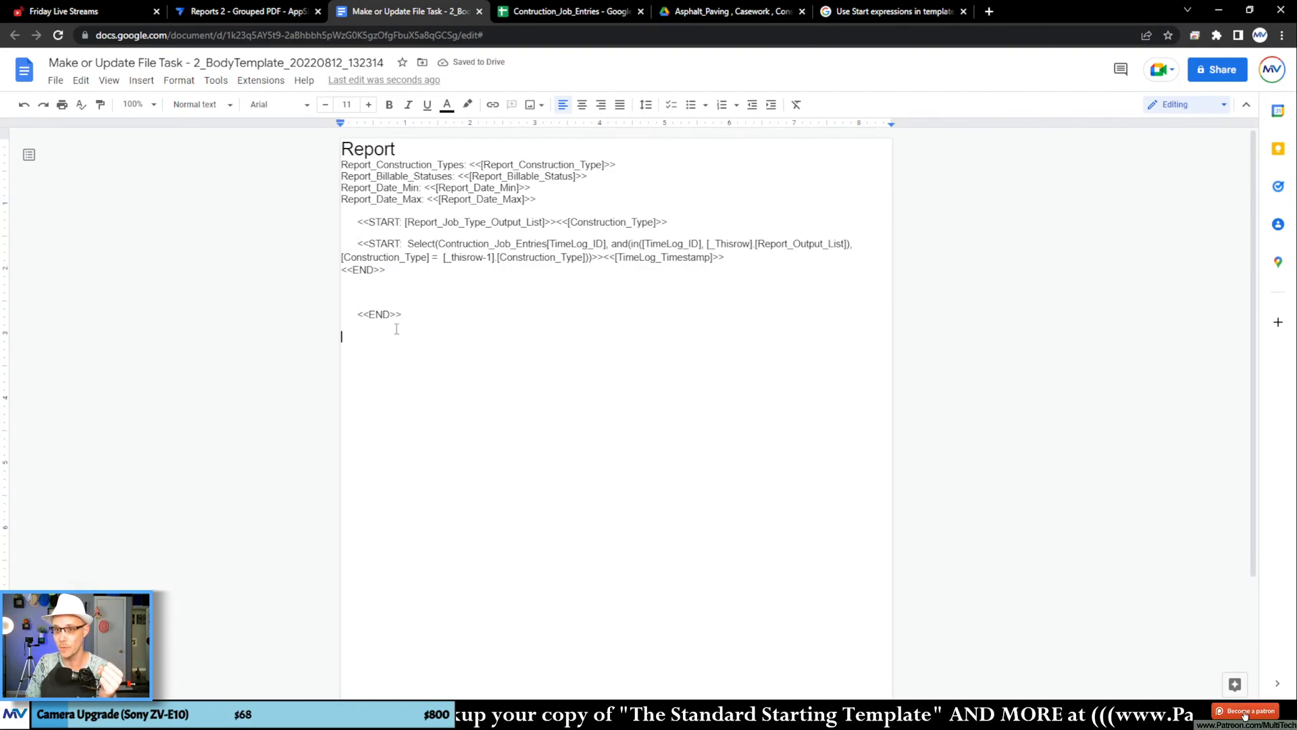
Step: In AppSheet, reconfirm the File Folder Path expression of Make or Update File Task - 2, and save and verify the app's data
click(247, 11)
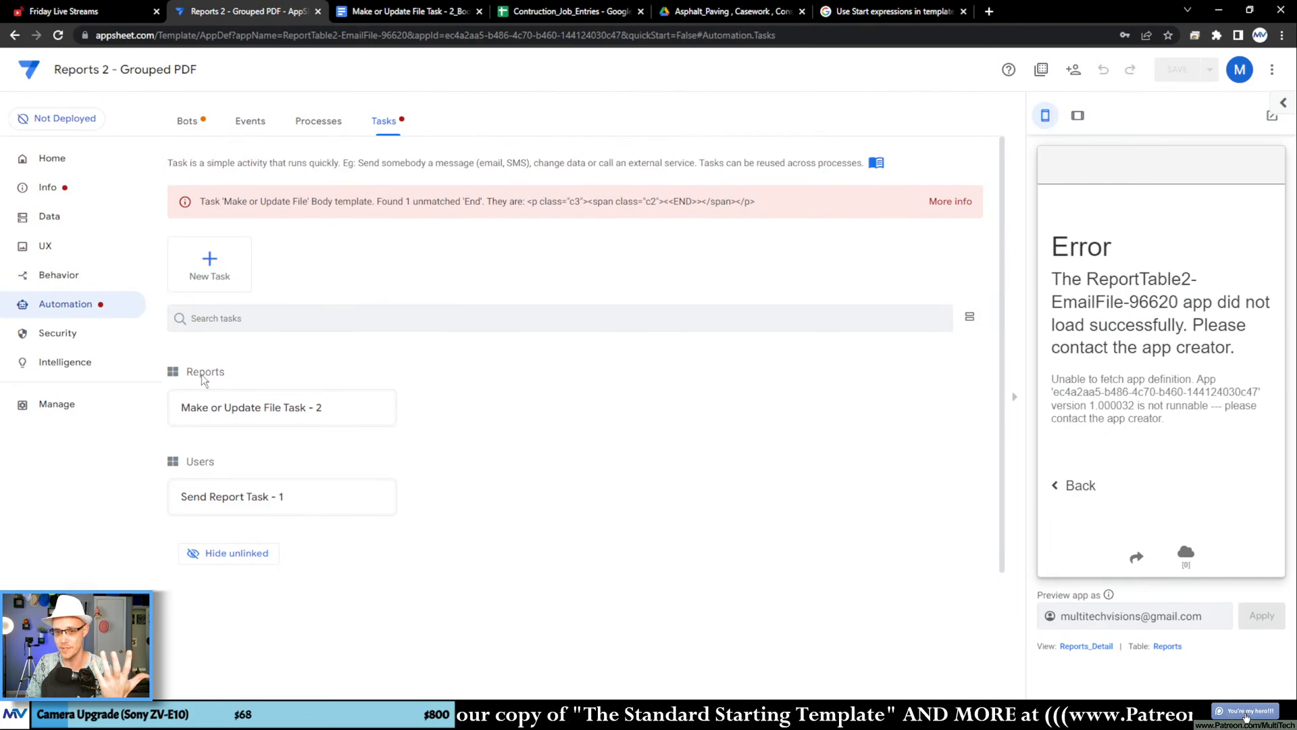
click(252, 408)
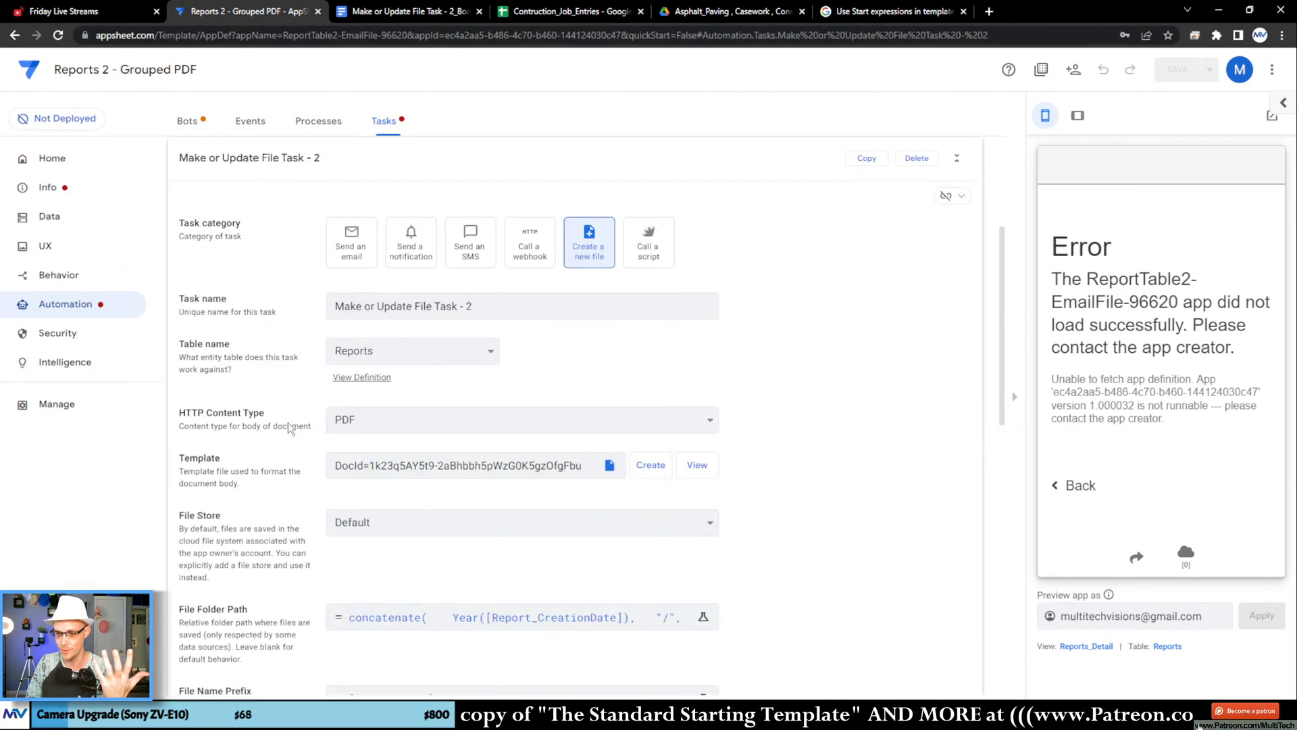
click(550, 616)
click(939, 657)
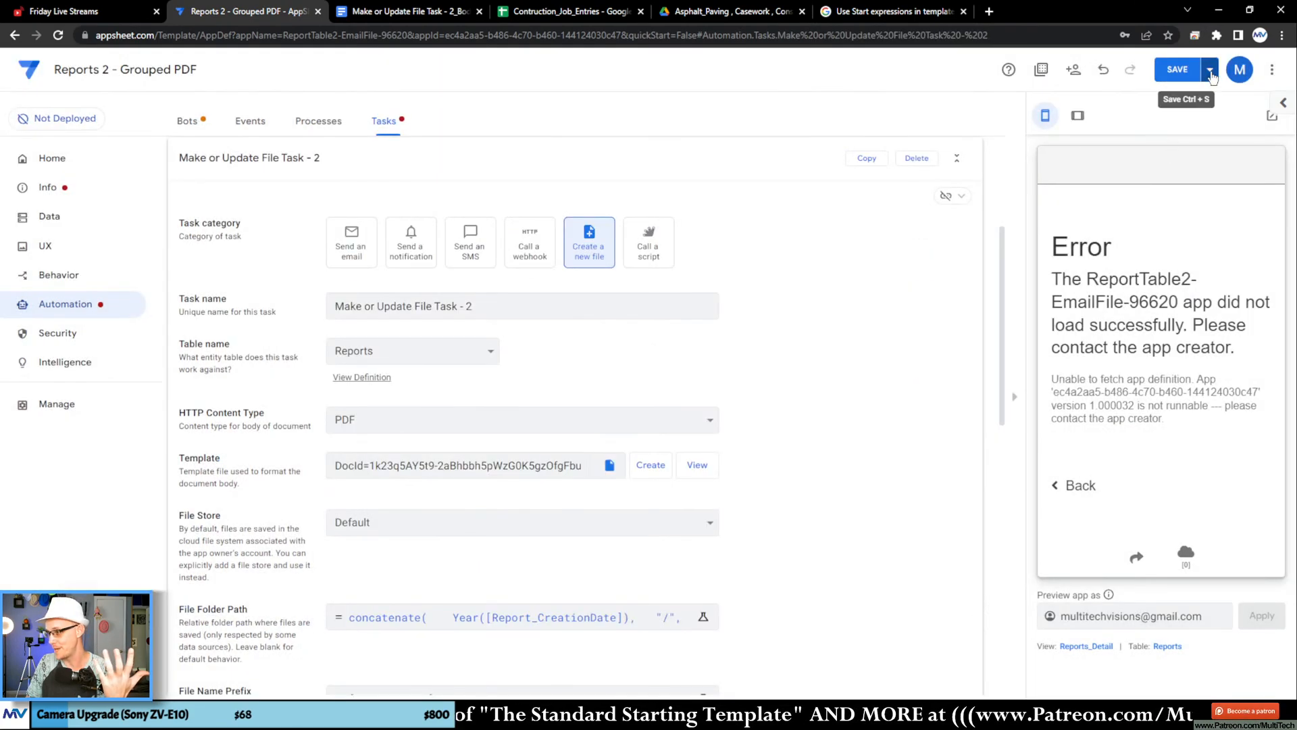
click(1209, 70)
click(1162, 133)
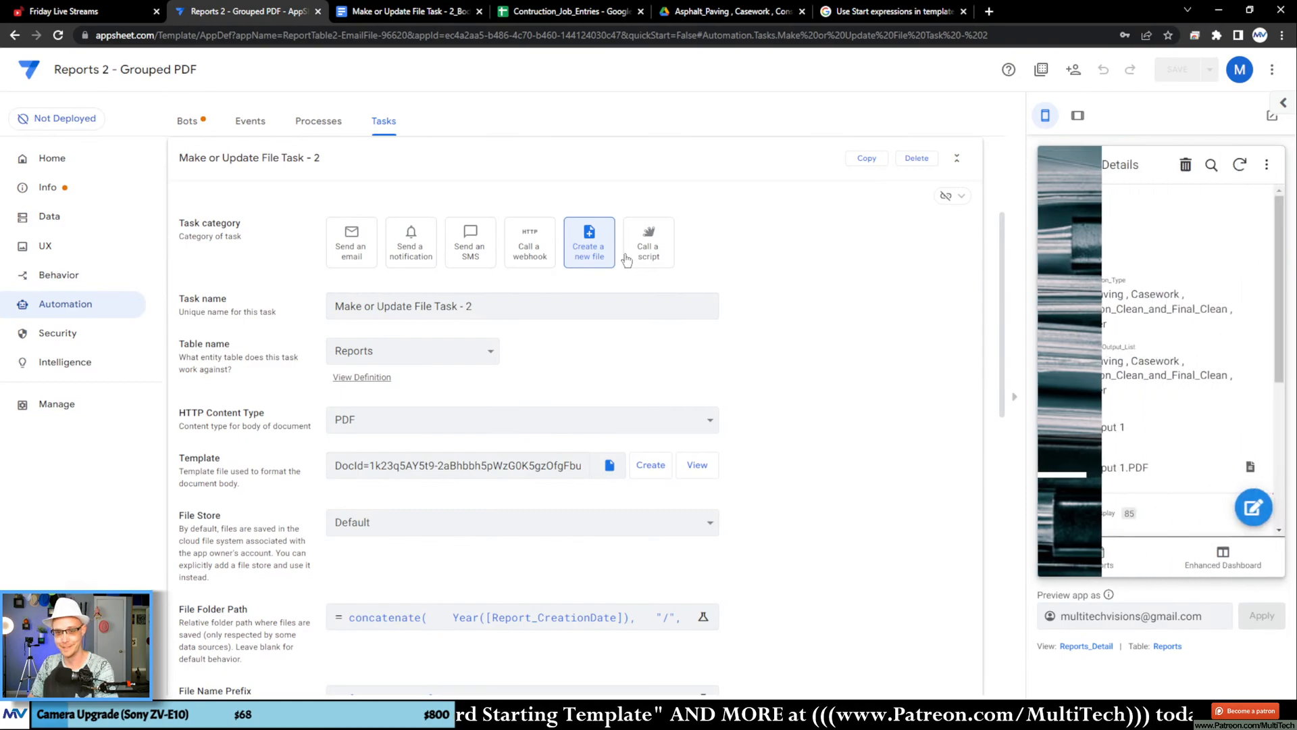
Step: Collapse the task details and check the automation's events and bots for remaining errors
click(333, 375)
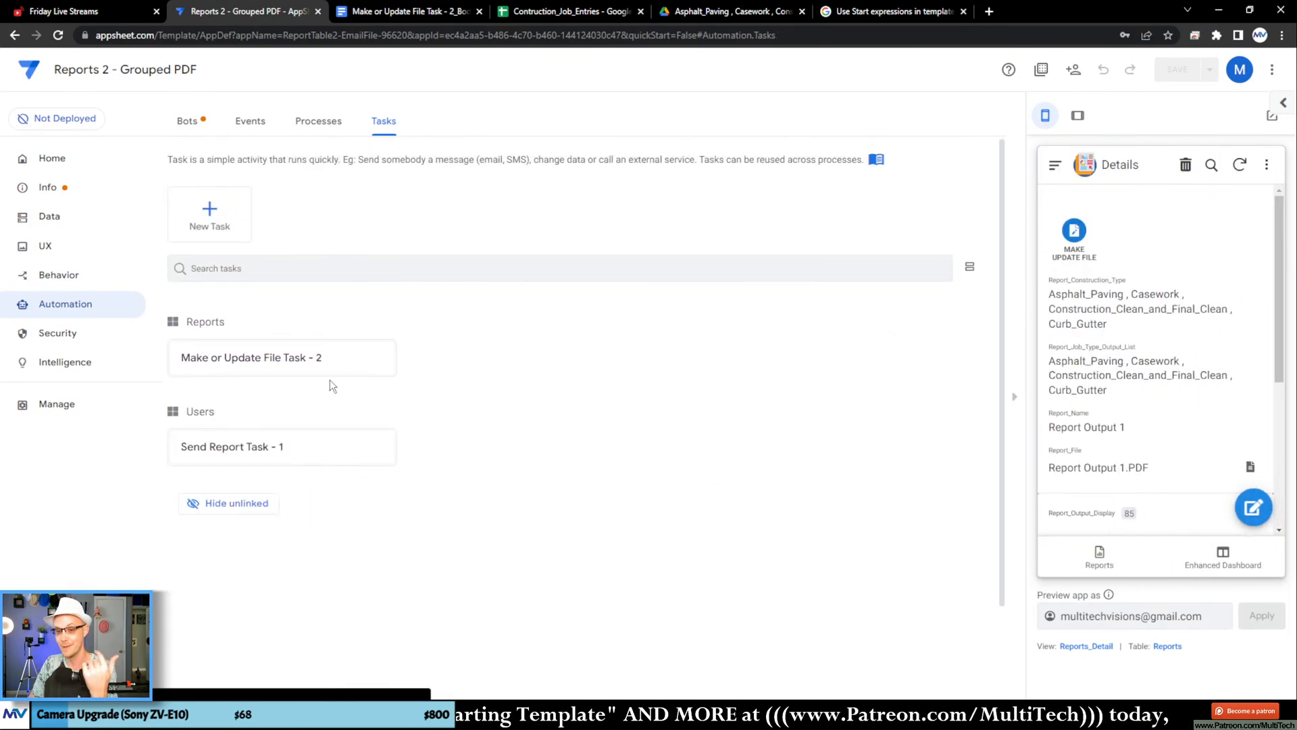
click(250, 120)
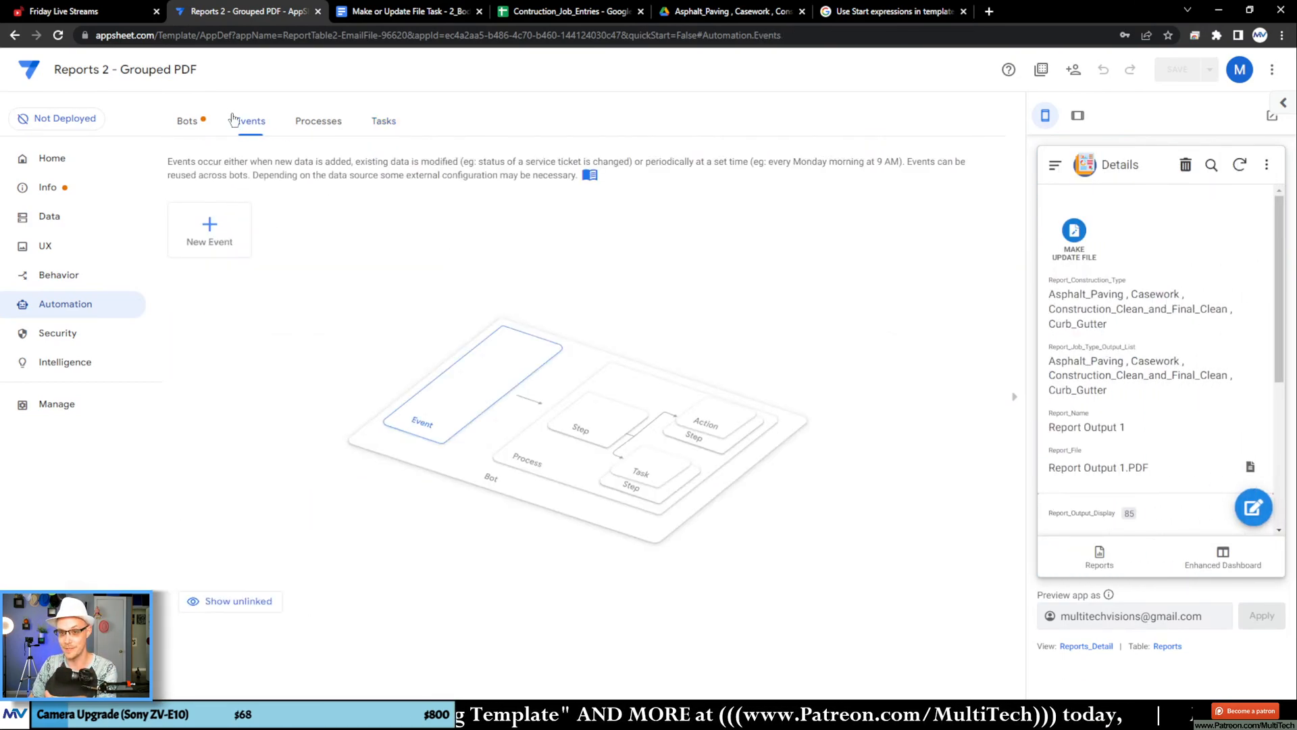
click(187, 121)
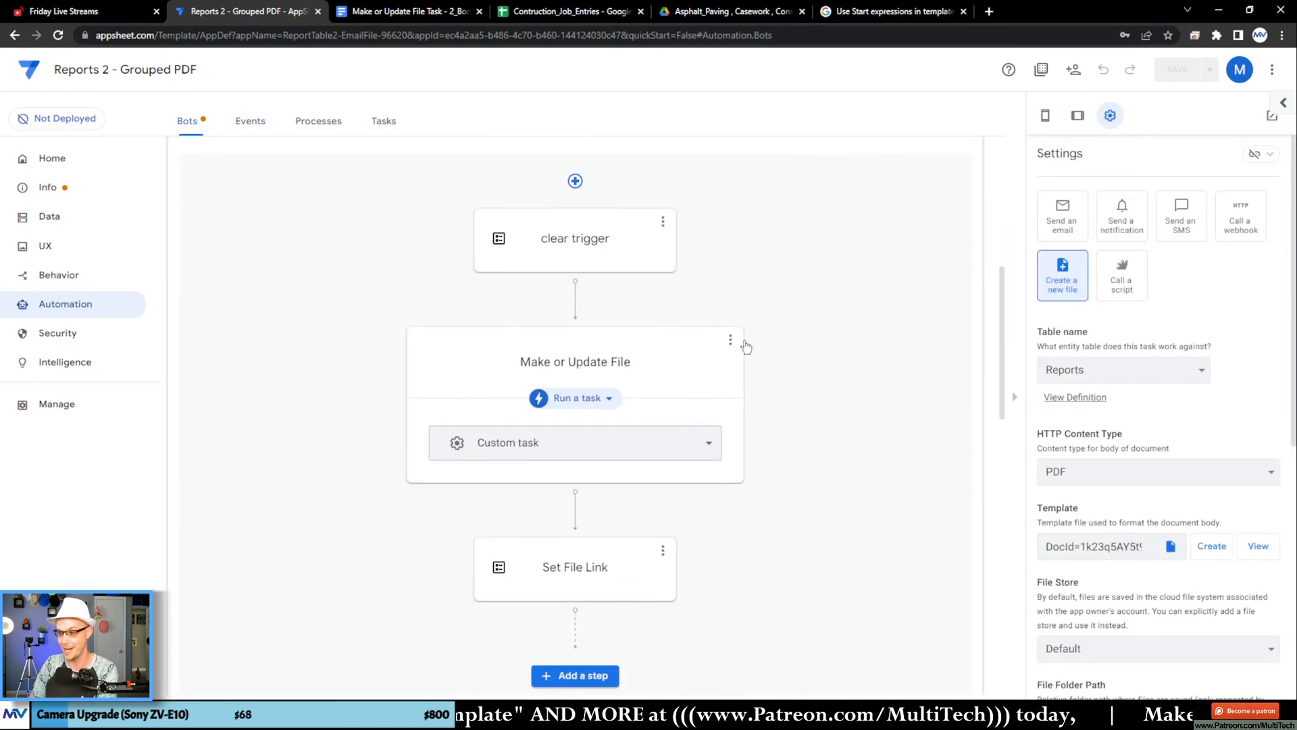
Step: Review the [_Thisrow].[Report_Output_List] and [_thisrow-1].[Construction_Type] references in the Google Docs template, and return to AppSheet
click(433, 11)
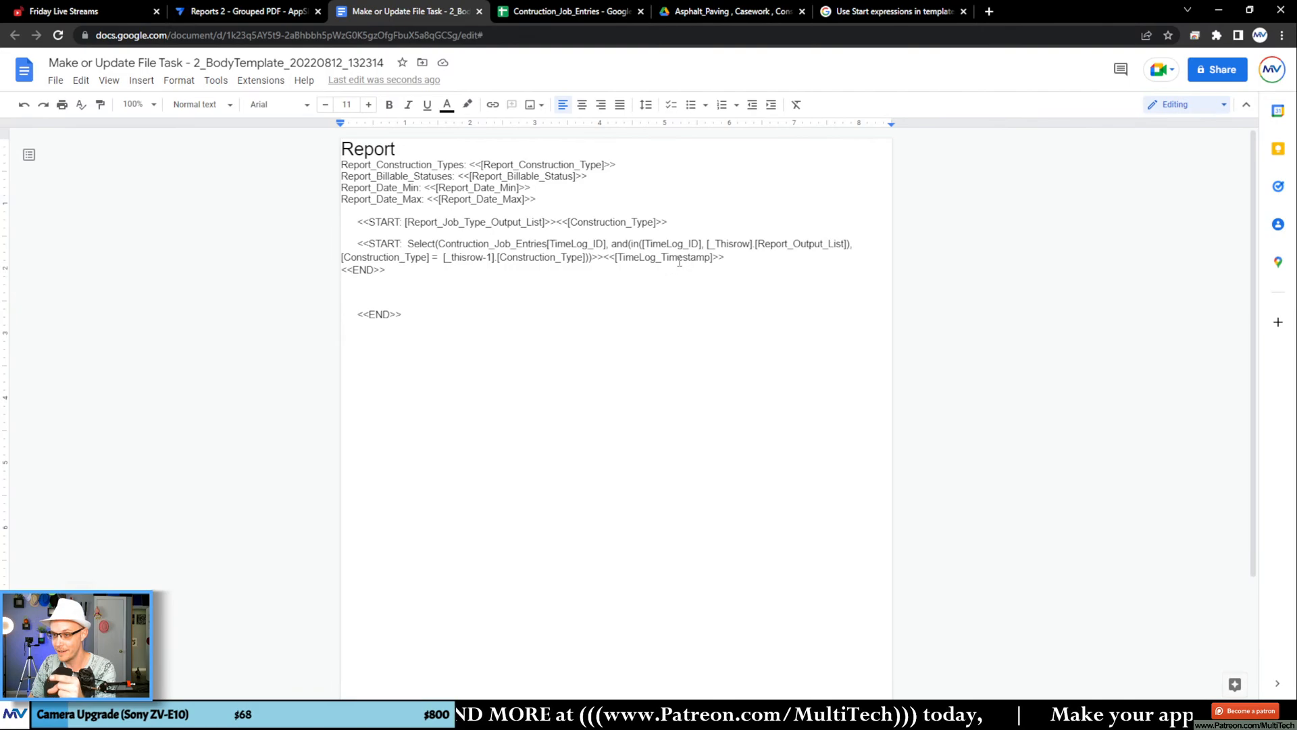
drag(727, 246, 805, 250)
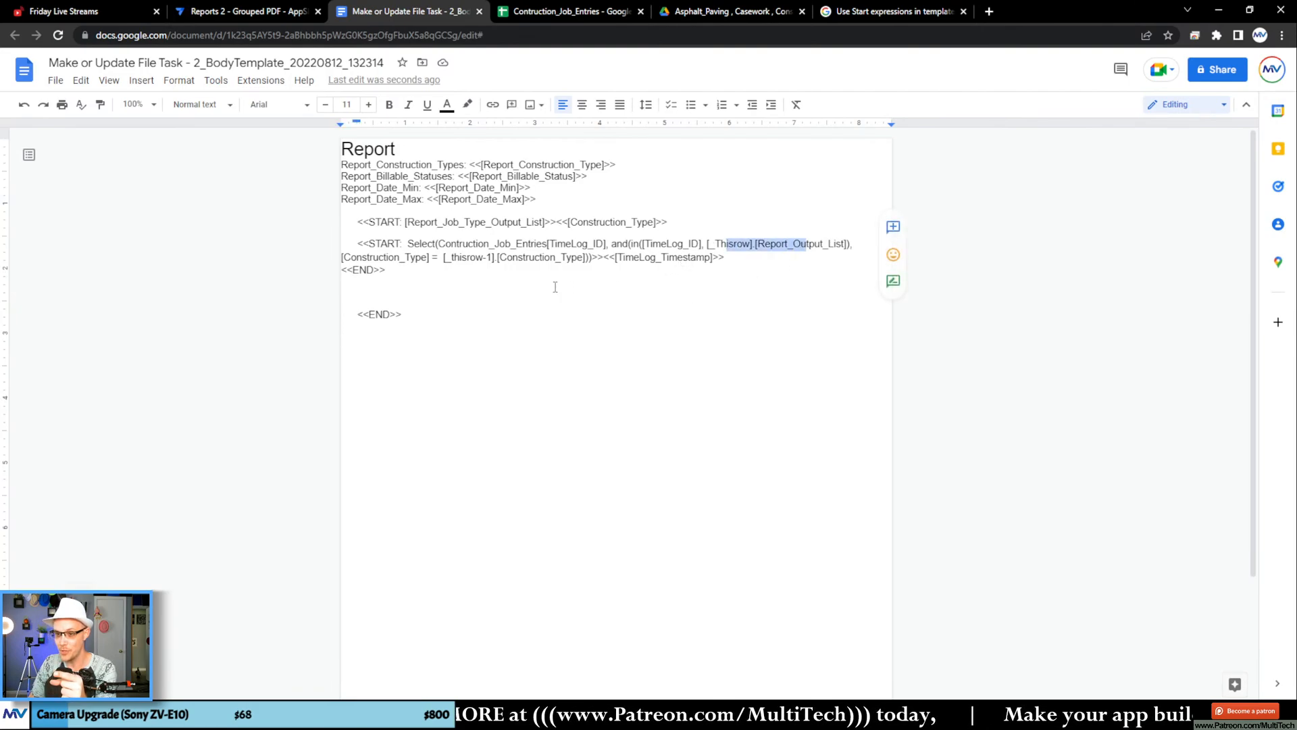
drag(470, 262, 540, 259)
click(500, 273)
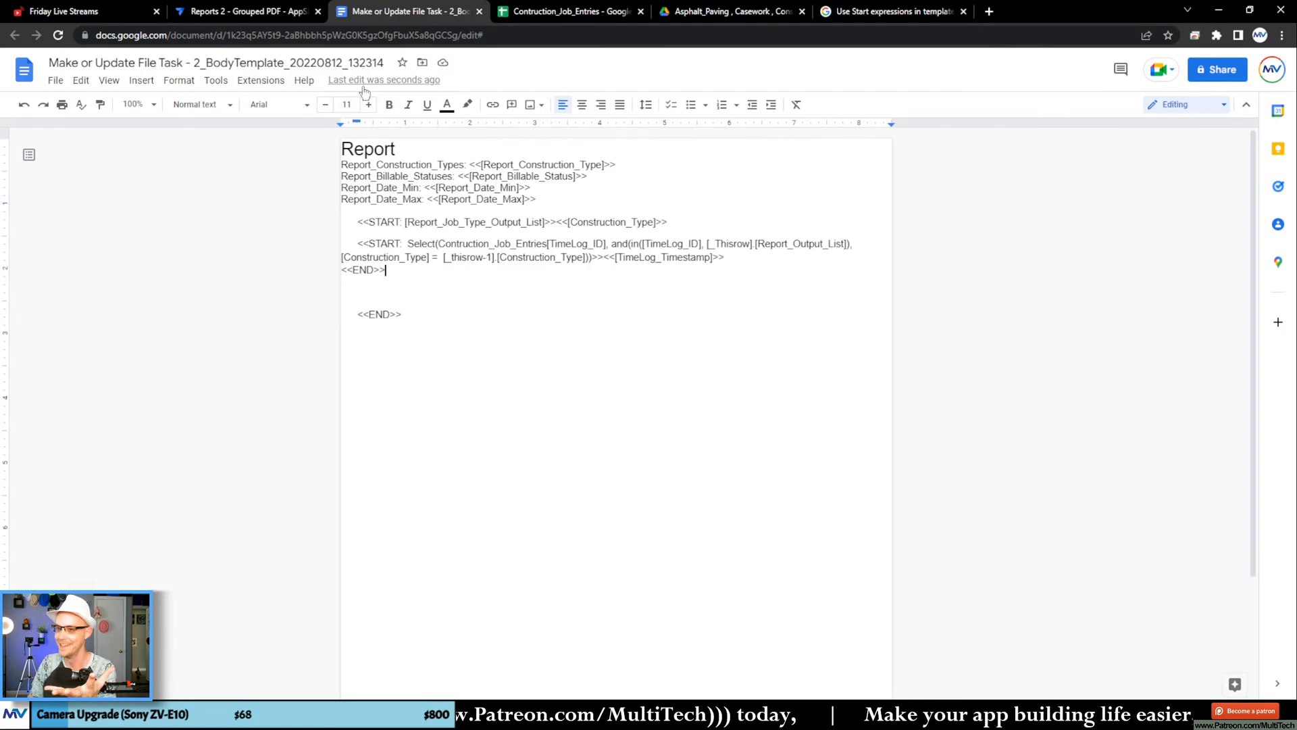
click(280, 10)
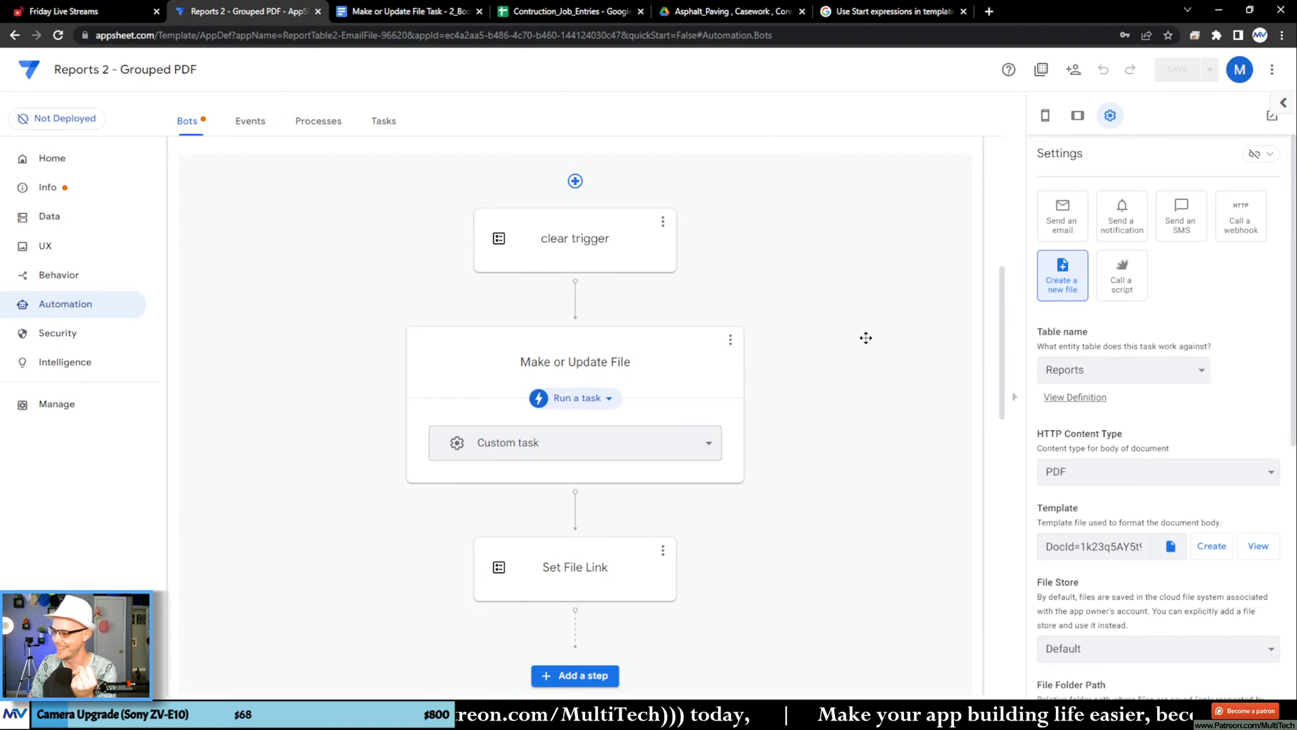
Step: Run the Make Update File action on the report in the app preview, and close the AppSheet Help article on Start expressions
click(1045, 115)
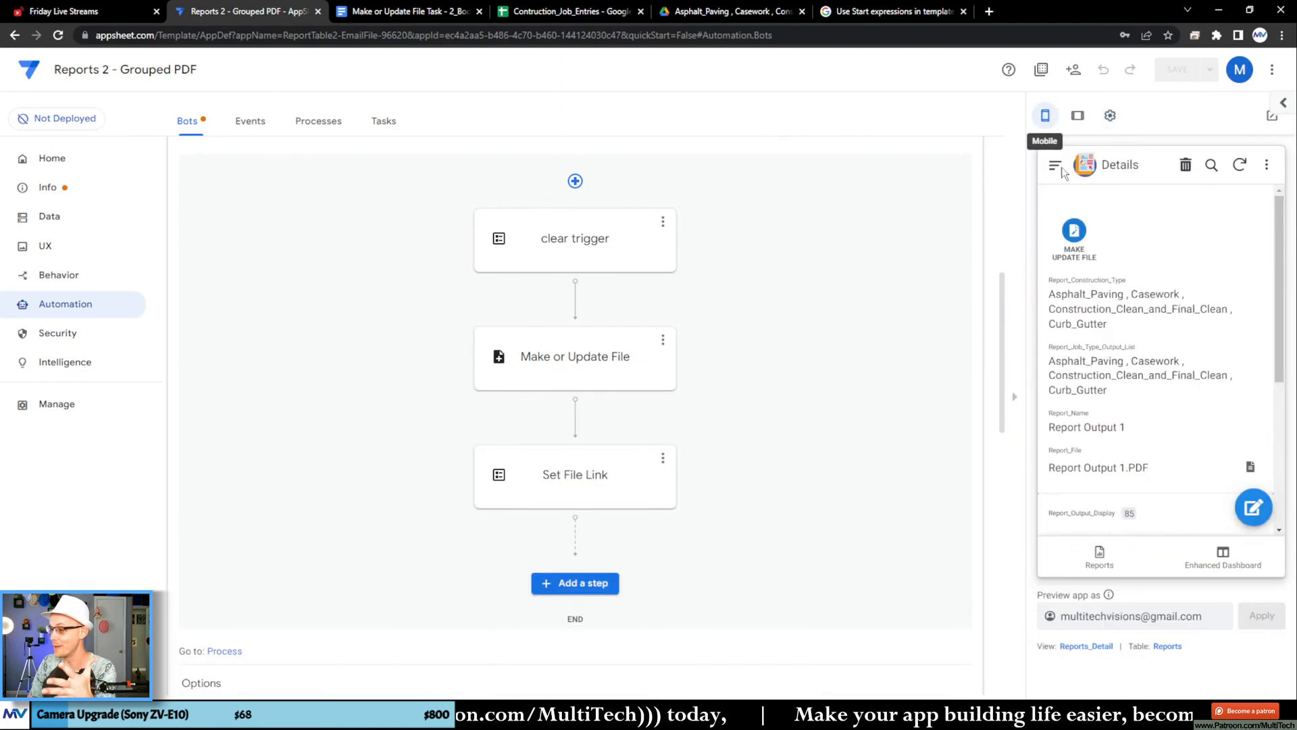
click(1072, 240)
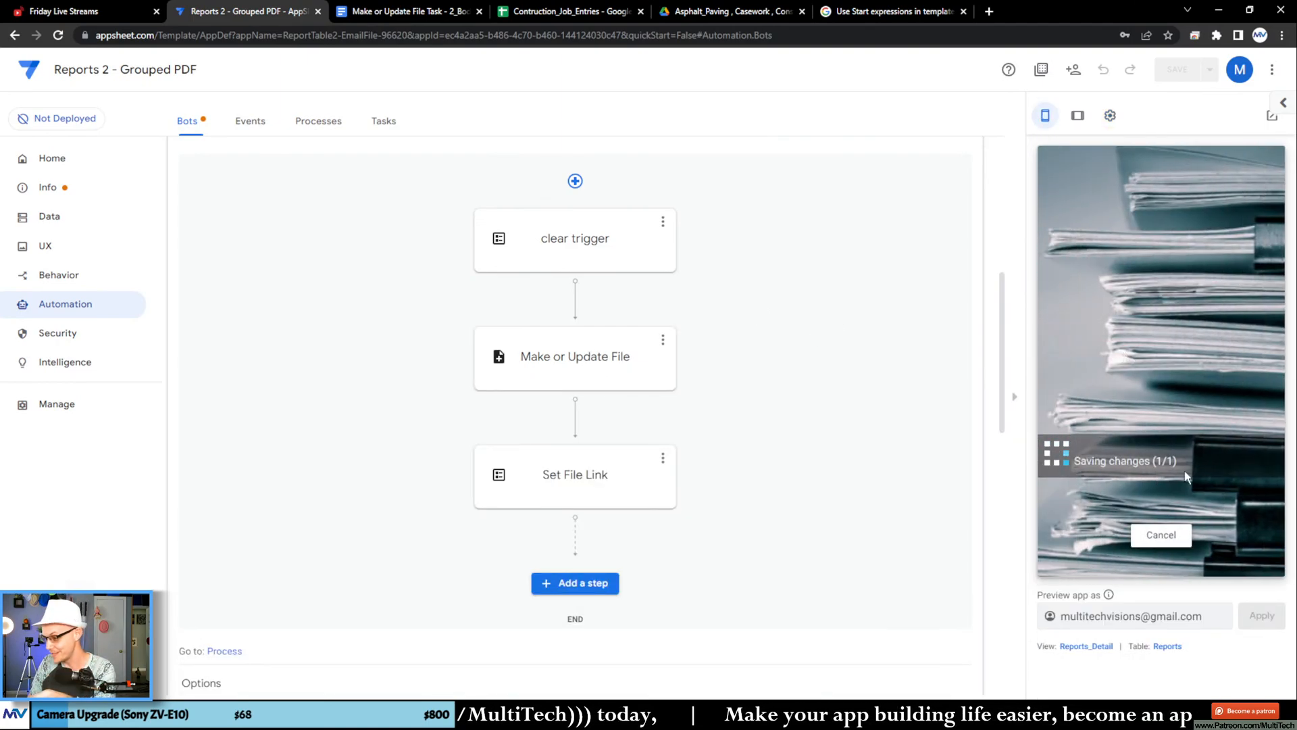
click(924, 14)
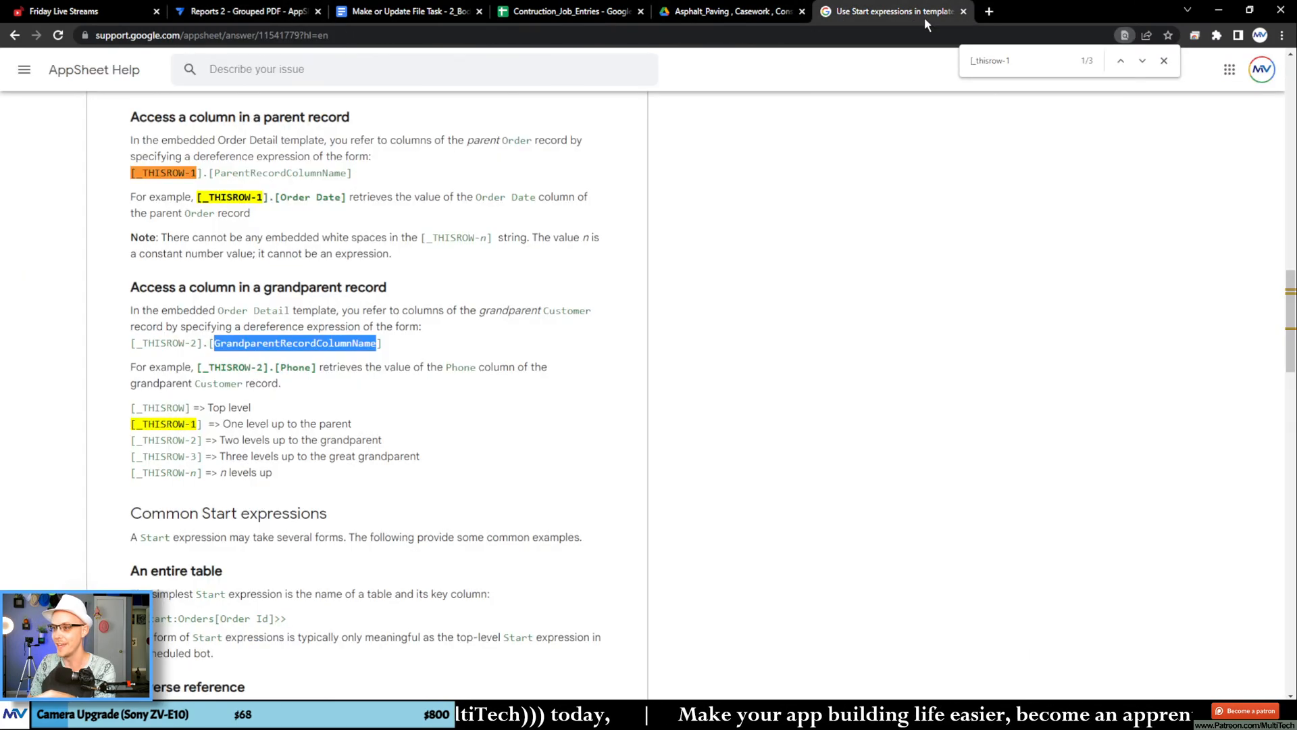
click(963, 11)
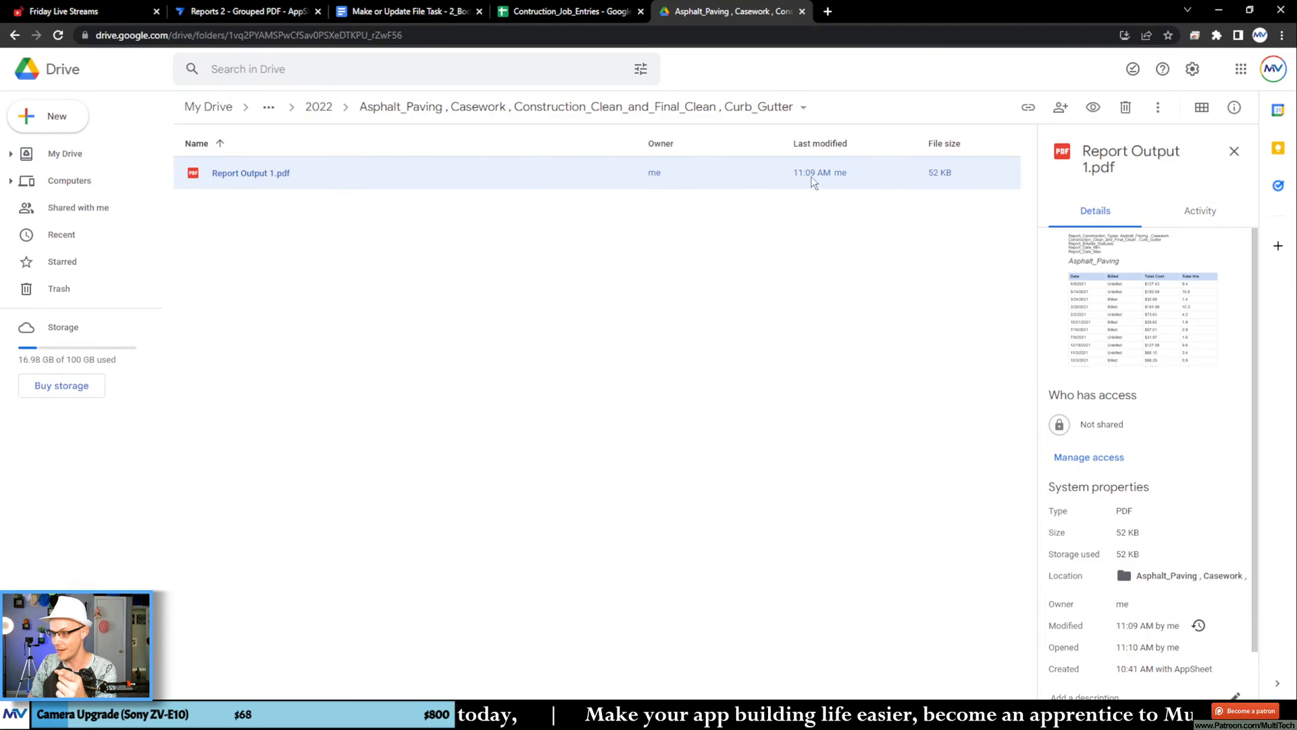
click(243, 11)
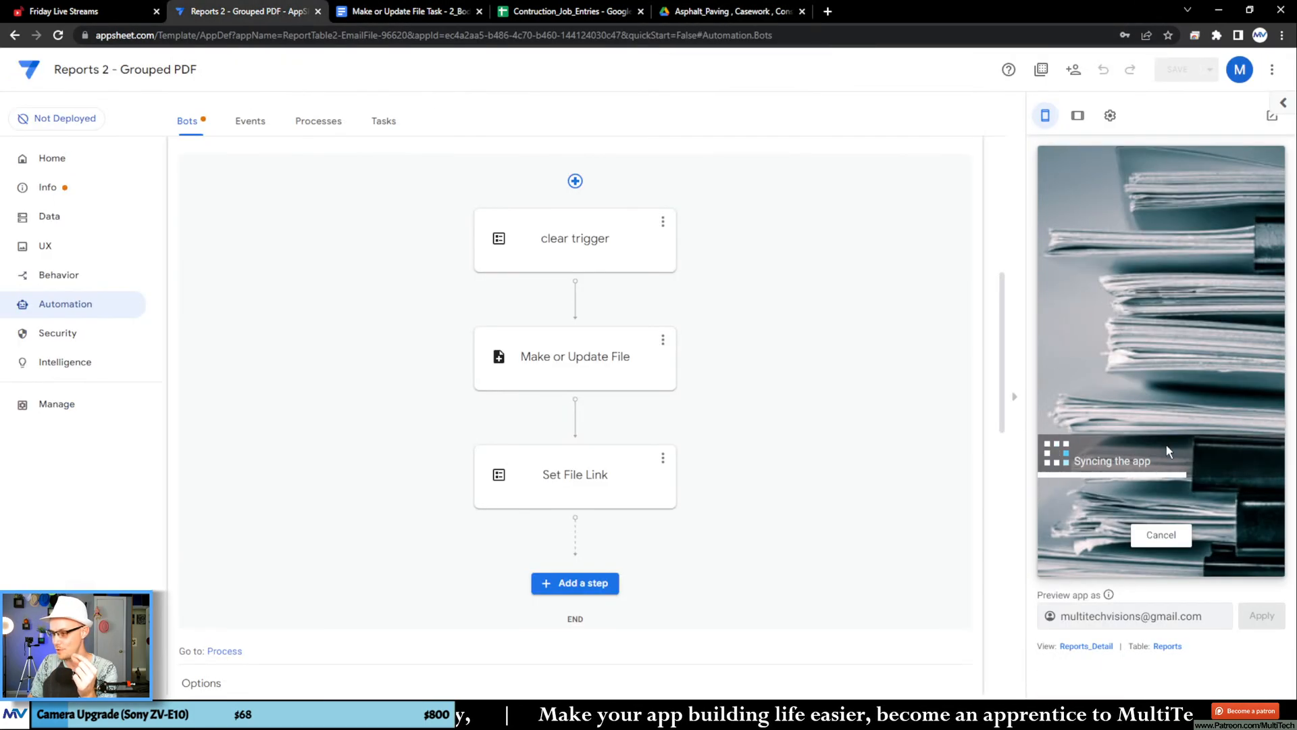
Step: In Google Drive, open Report Output 1.pdf and review the dates listed under each construction type
click(670, 14)
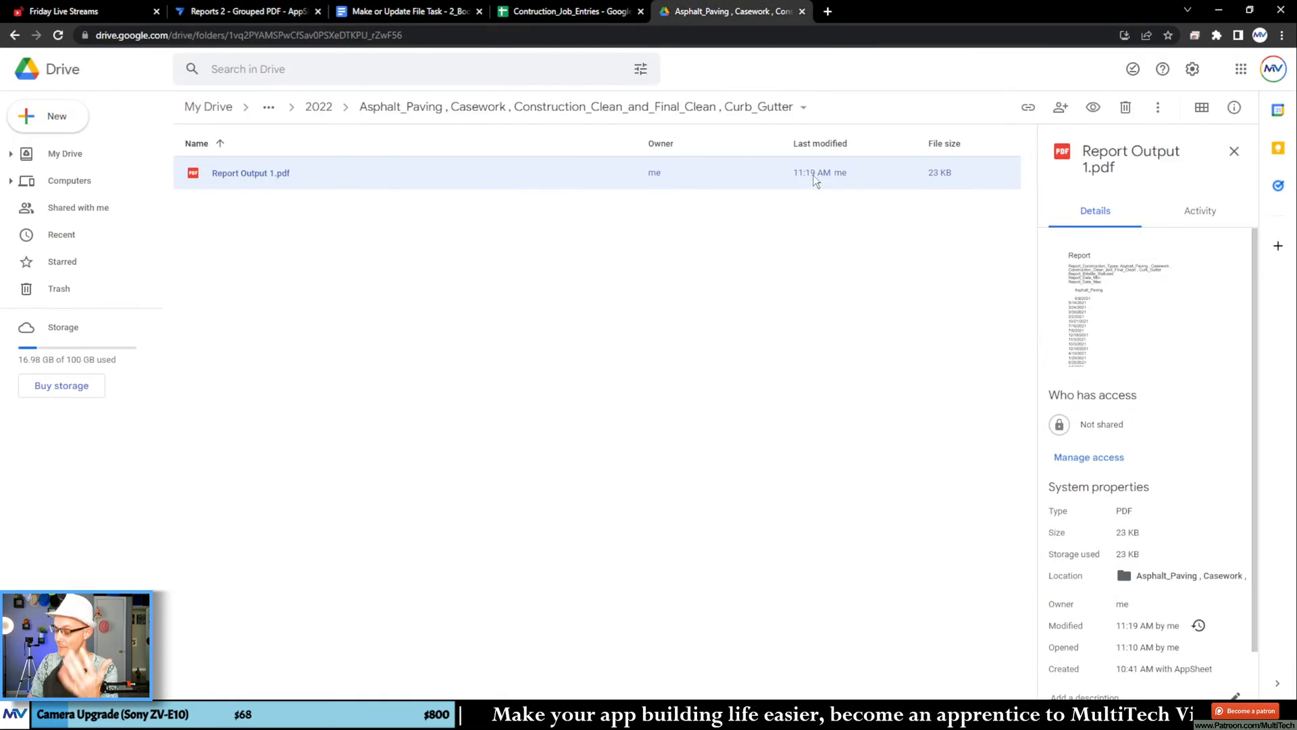
double_click(466, 171)
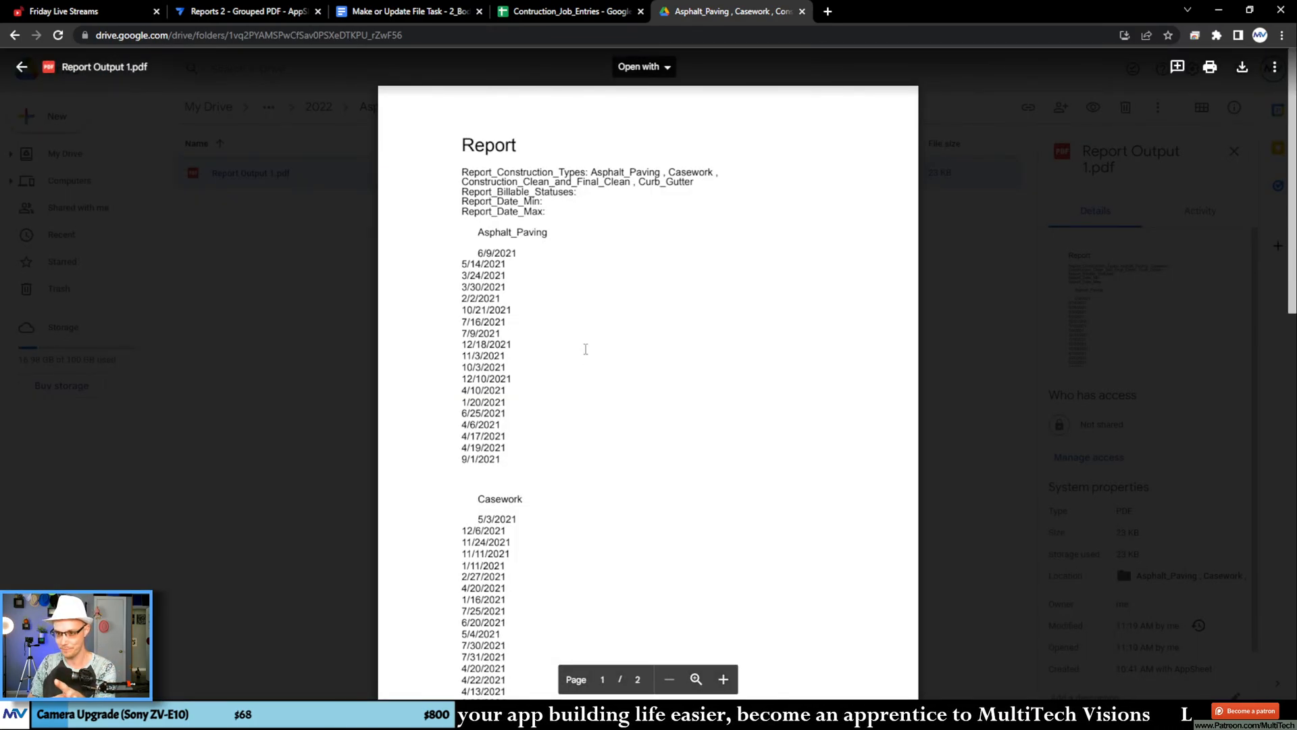
scroll(586, 349, down, 15)
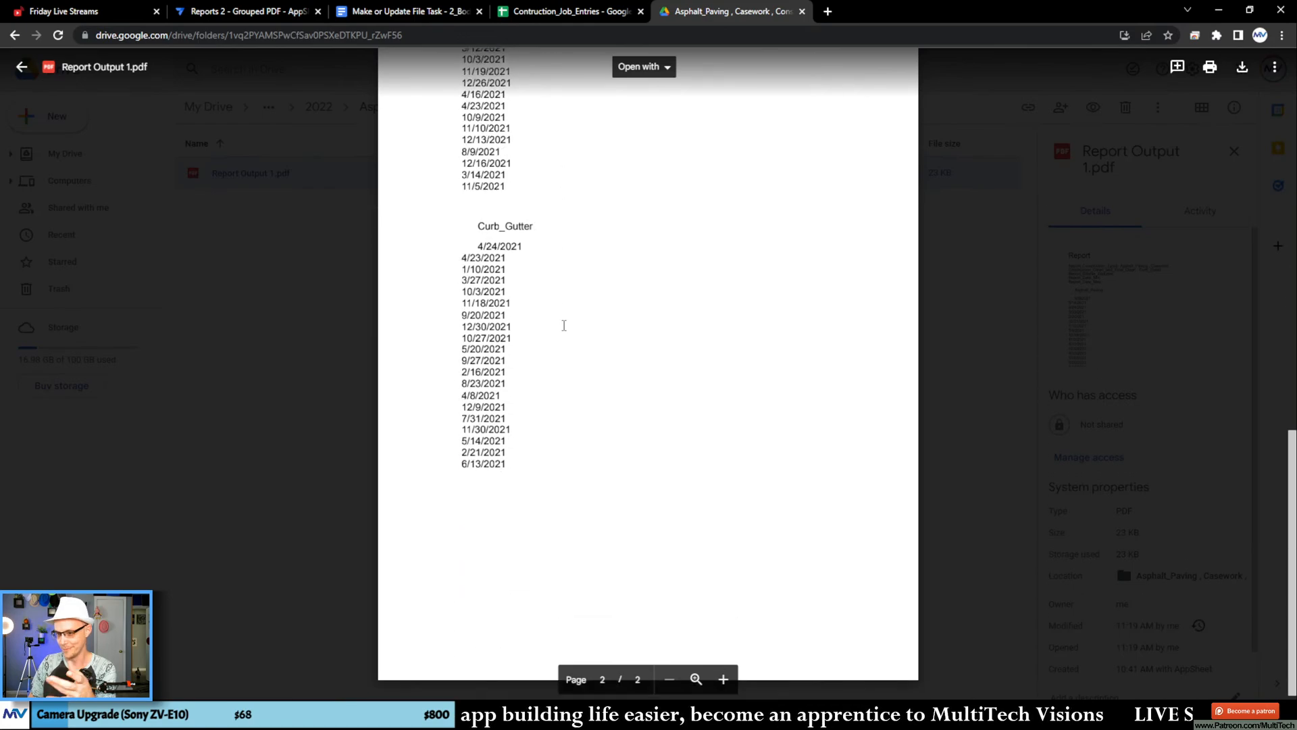
scroll(564, 325, up, 15)
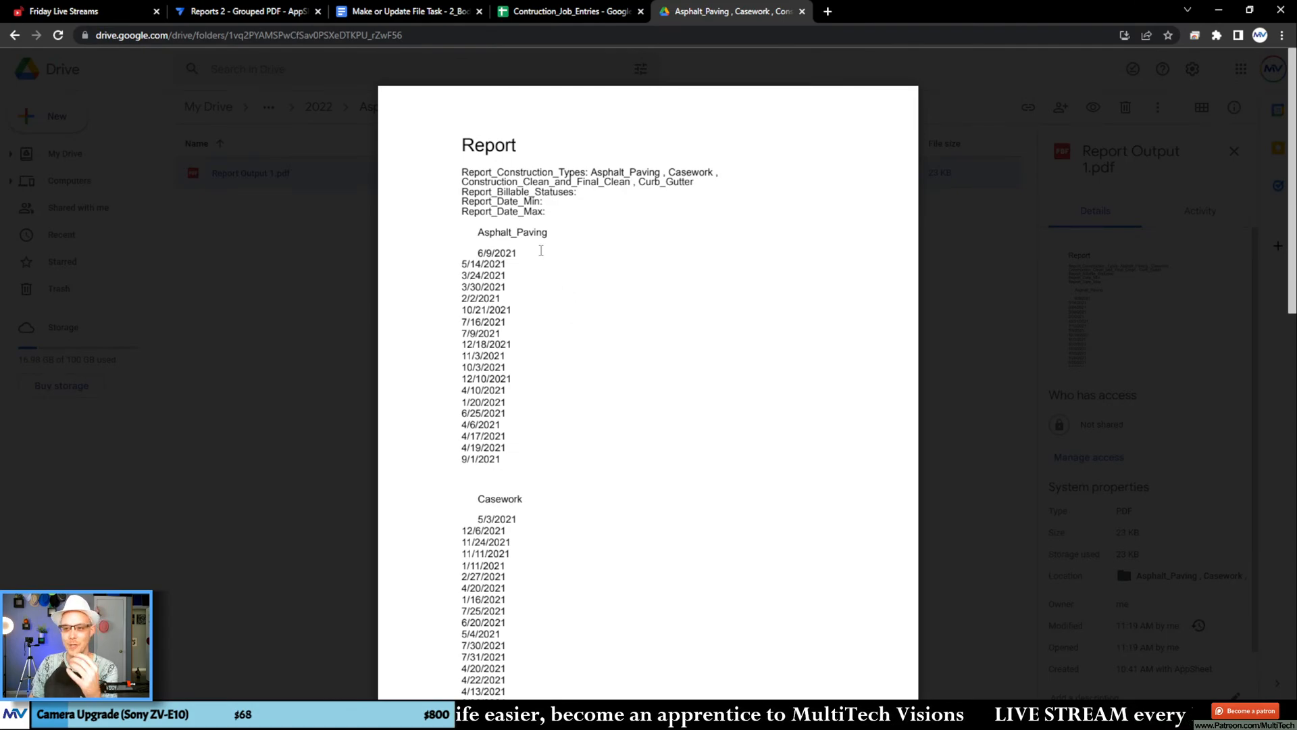
double_click(481, 232)
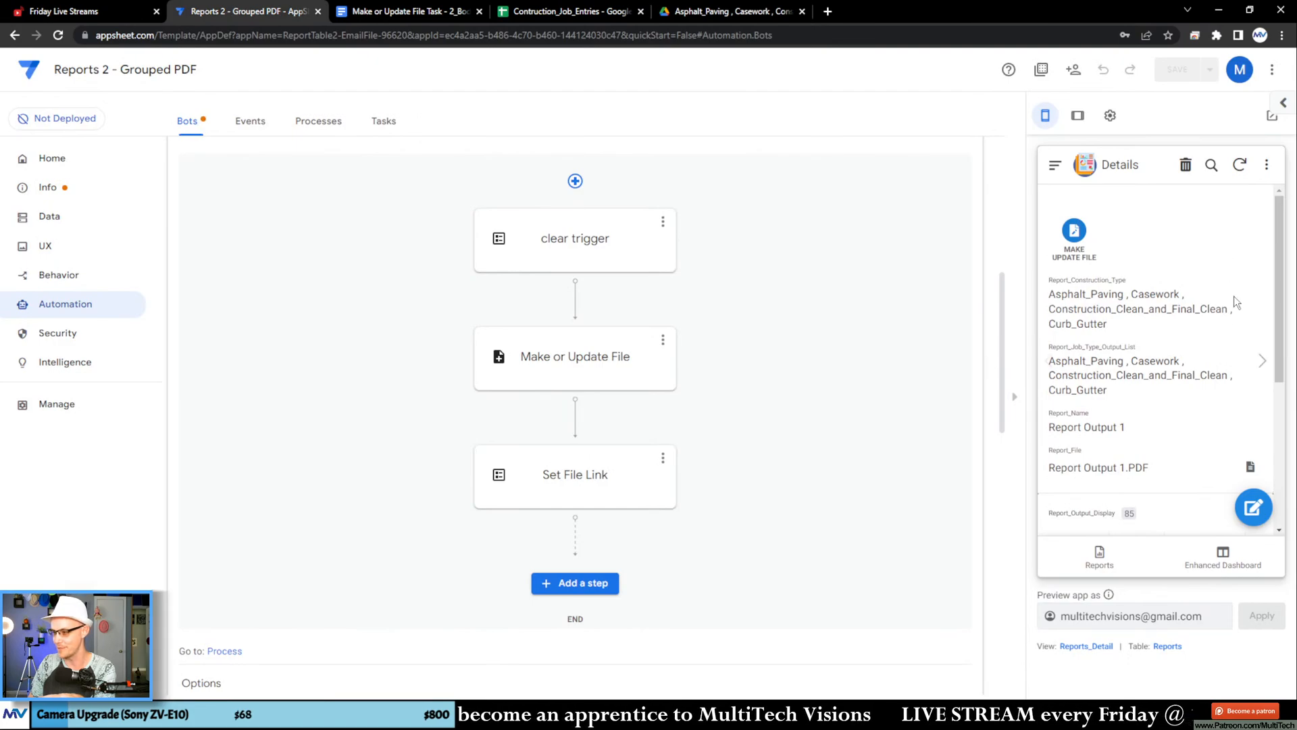
Step: In the AppSheet preview, open the report's full list of related job entries and filter it by Type to Asphalt_Paving
scroll(1234, 297, down, 5)
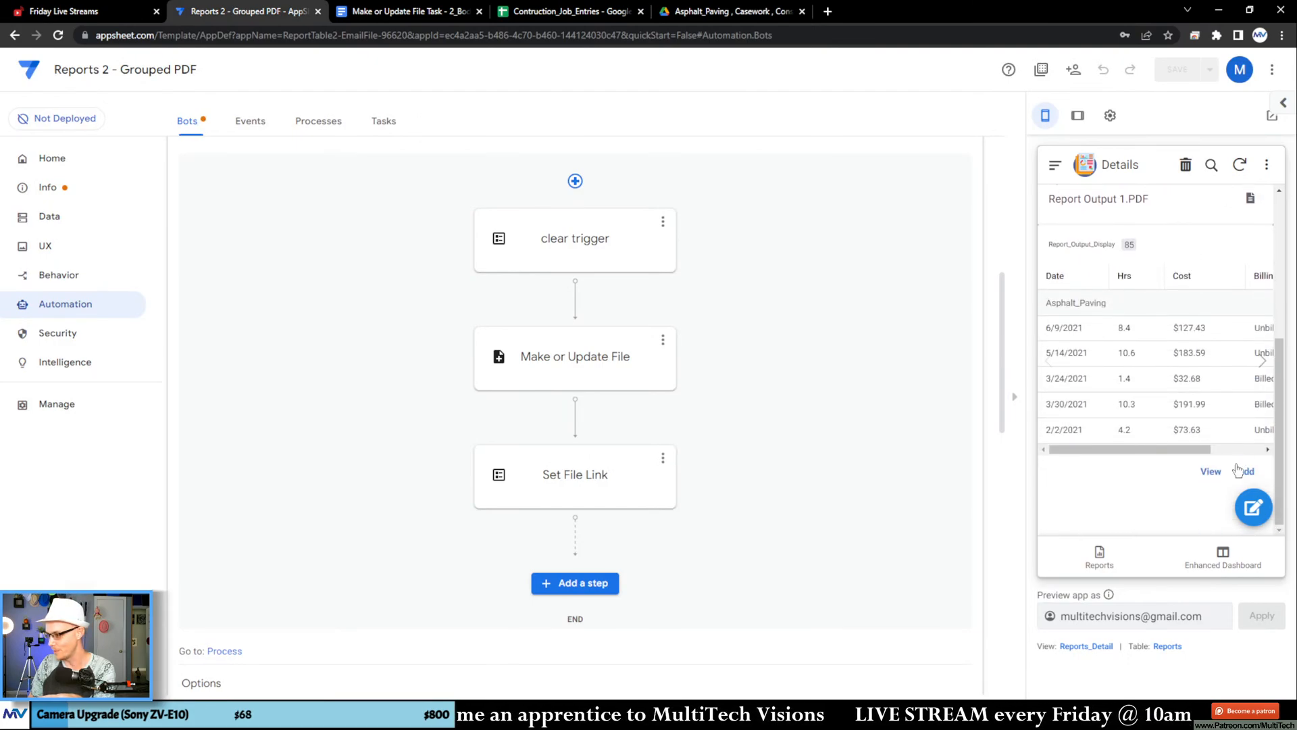
click(1212, 472)
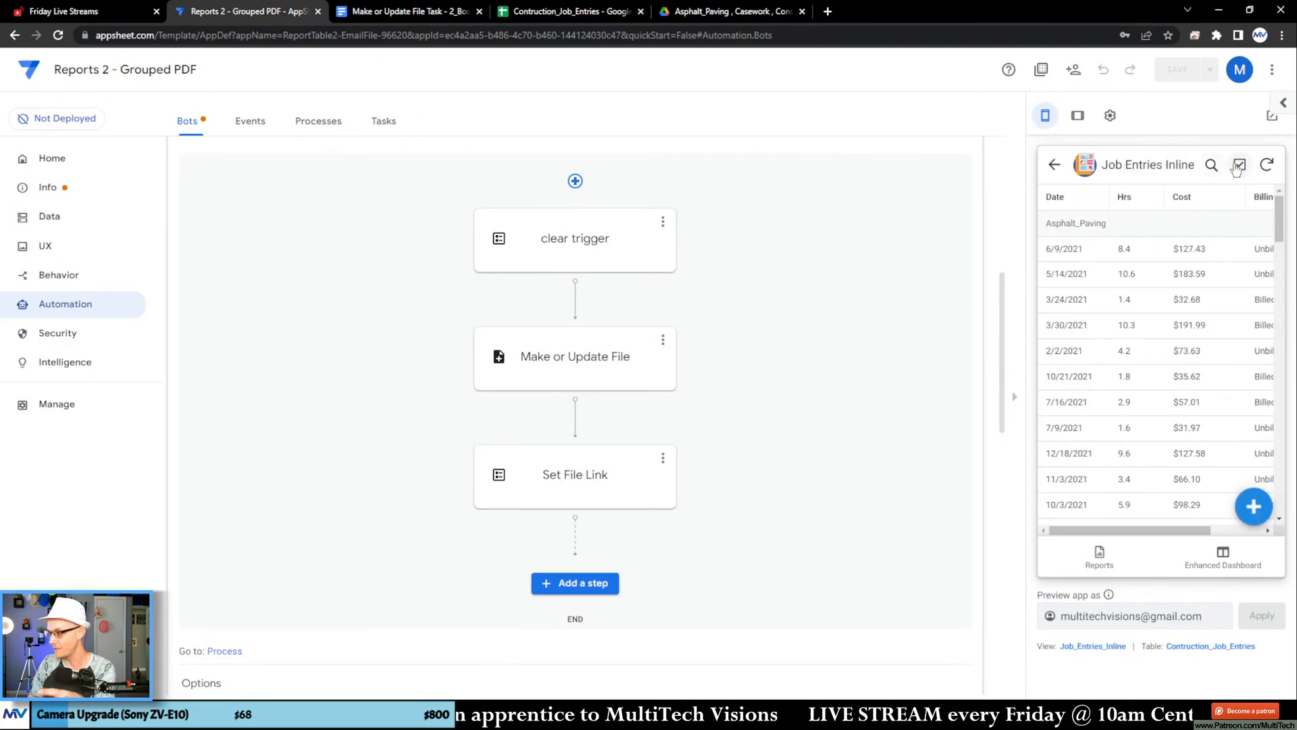
click(1212, 167)
click(1187, 166)
click(1168, 209)
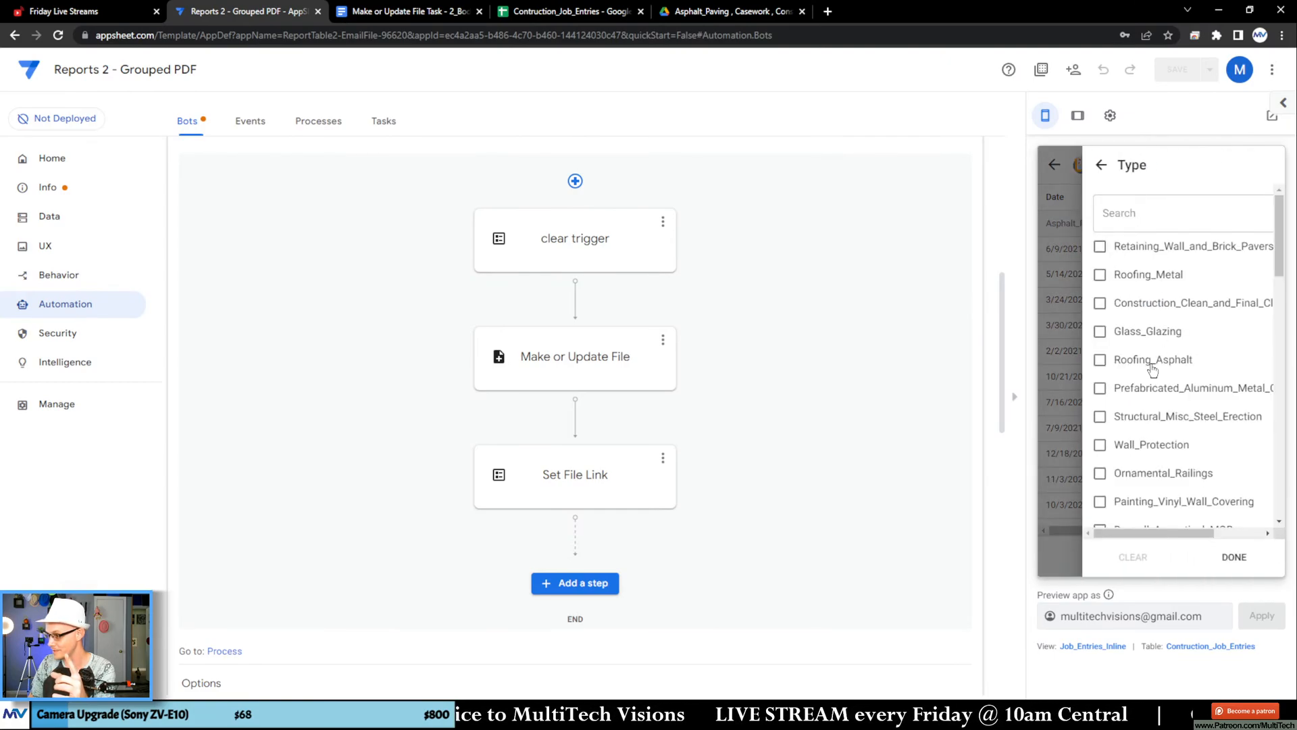
click(1124, 209)
text(as)
click(1132, 250)
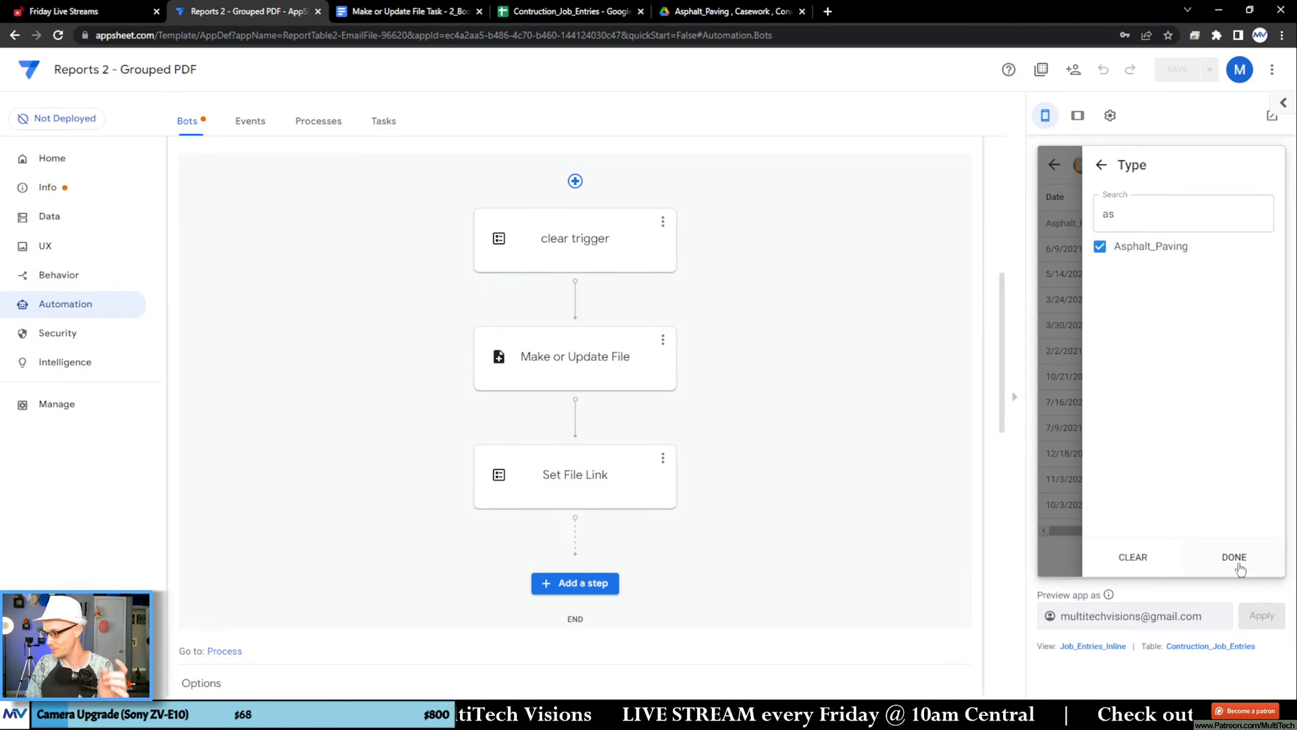
click(1235, 561)
click(1235, 561)
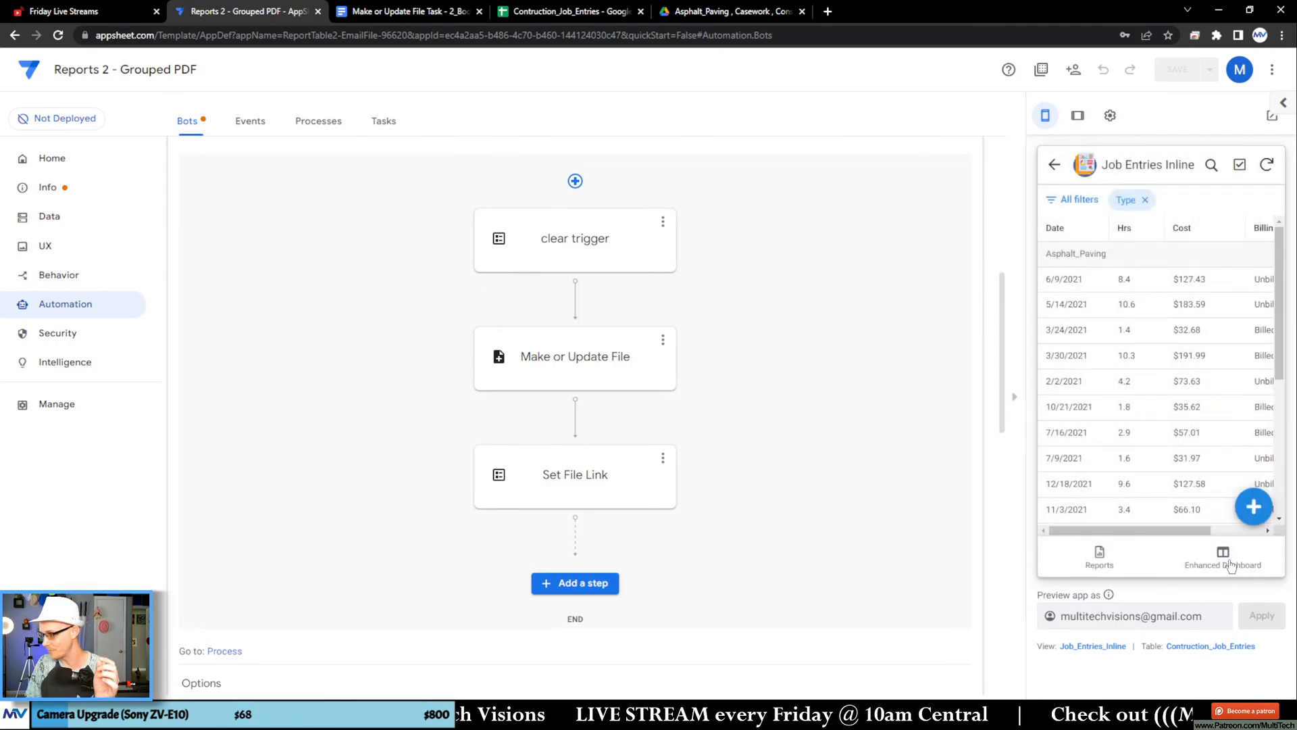
Step: Set the Job_Entries_Inline view's group aggregate to COUNT and open the grouped job entries list in the preview
click(1114, 646)
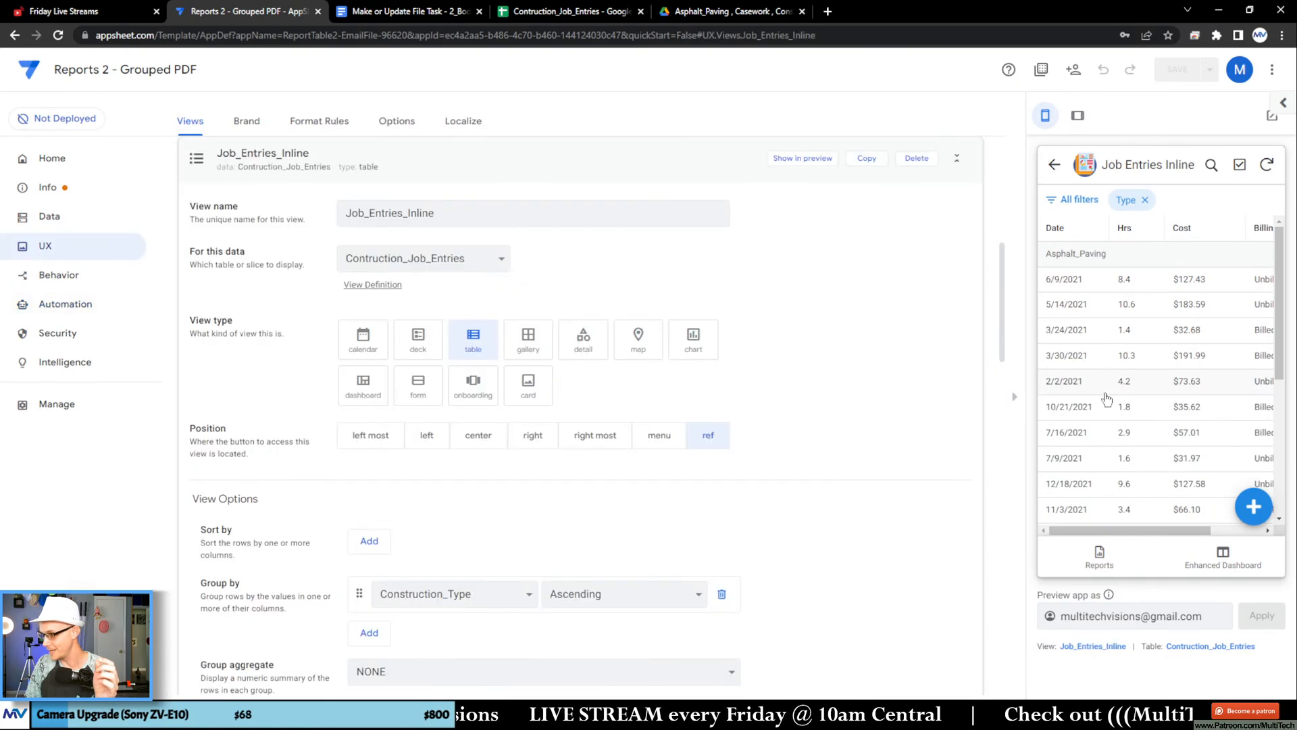
scroll(318, 429, down, 4)
click(387, 403)
click(394, 438)
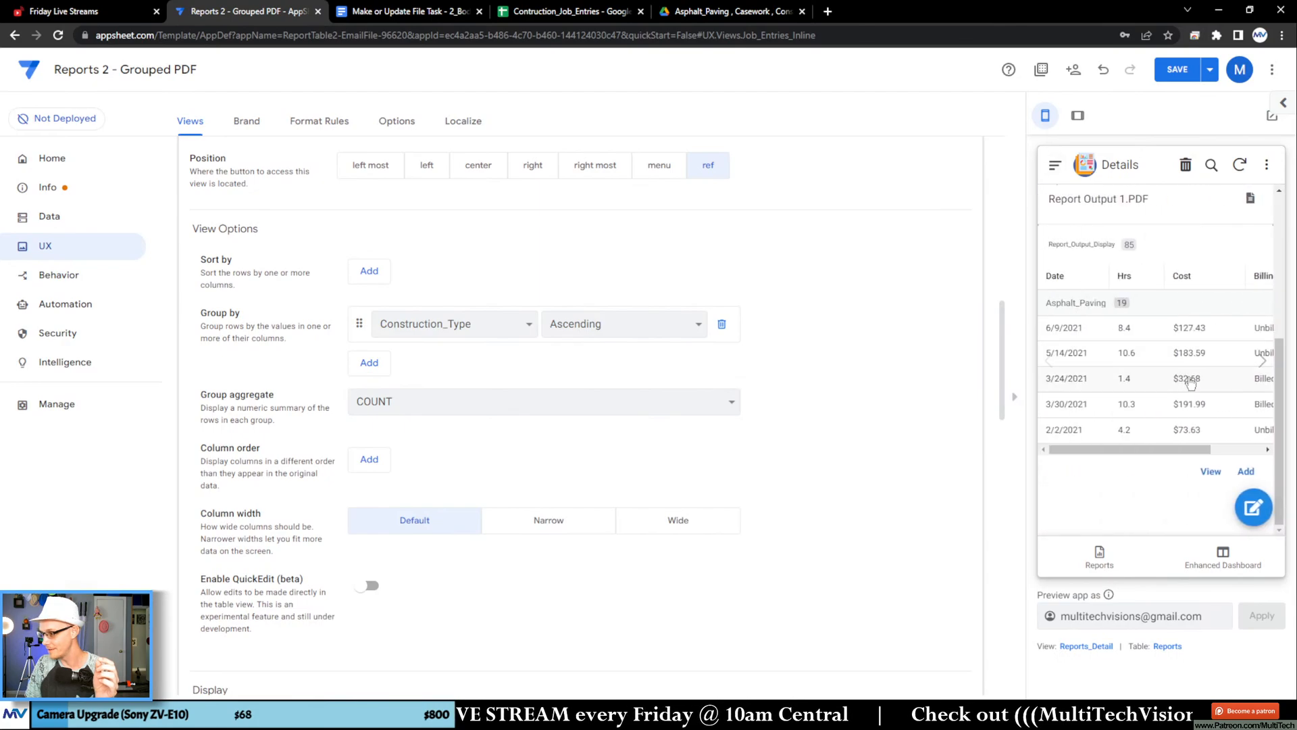
click(1204, 477)
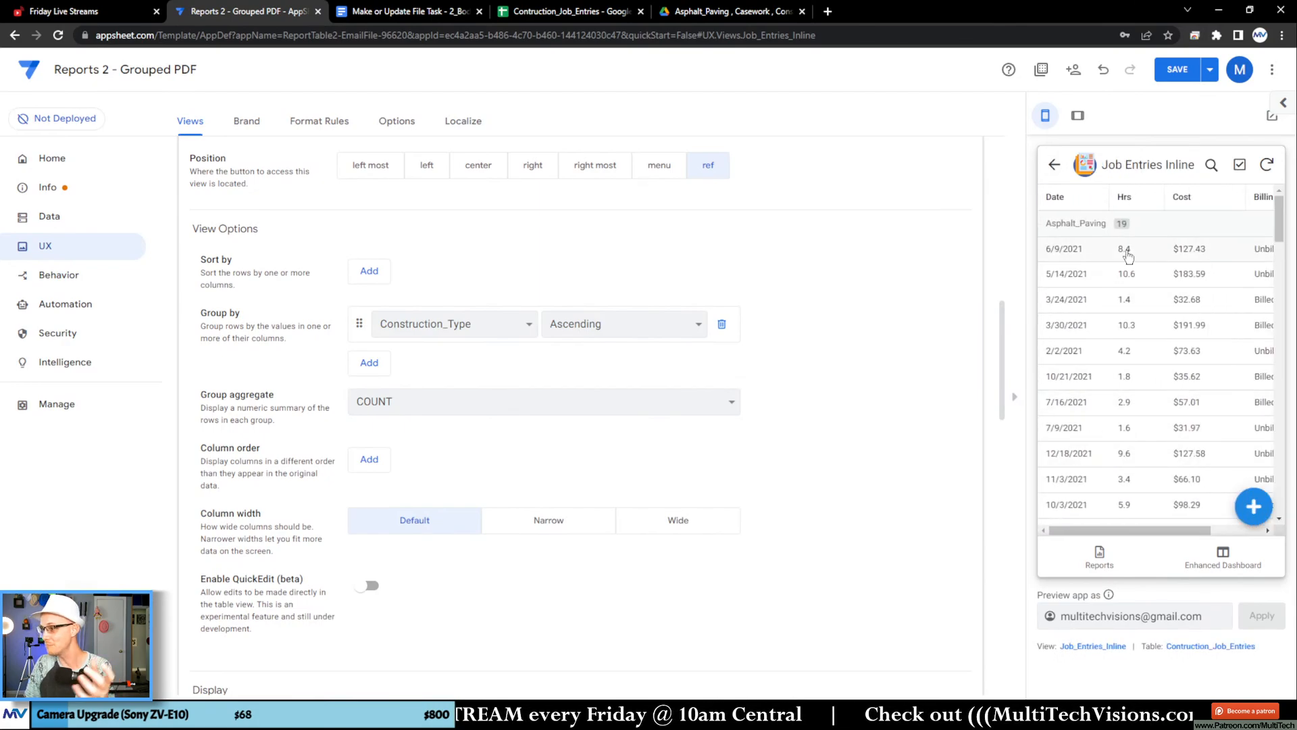
Step: Copy the Asphalt_Paving dates from Report Output 1.pdf into Sheet7 of the Google Sheets file from A1 to count them, and clear them
click(372, 11)
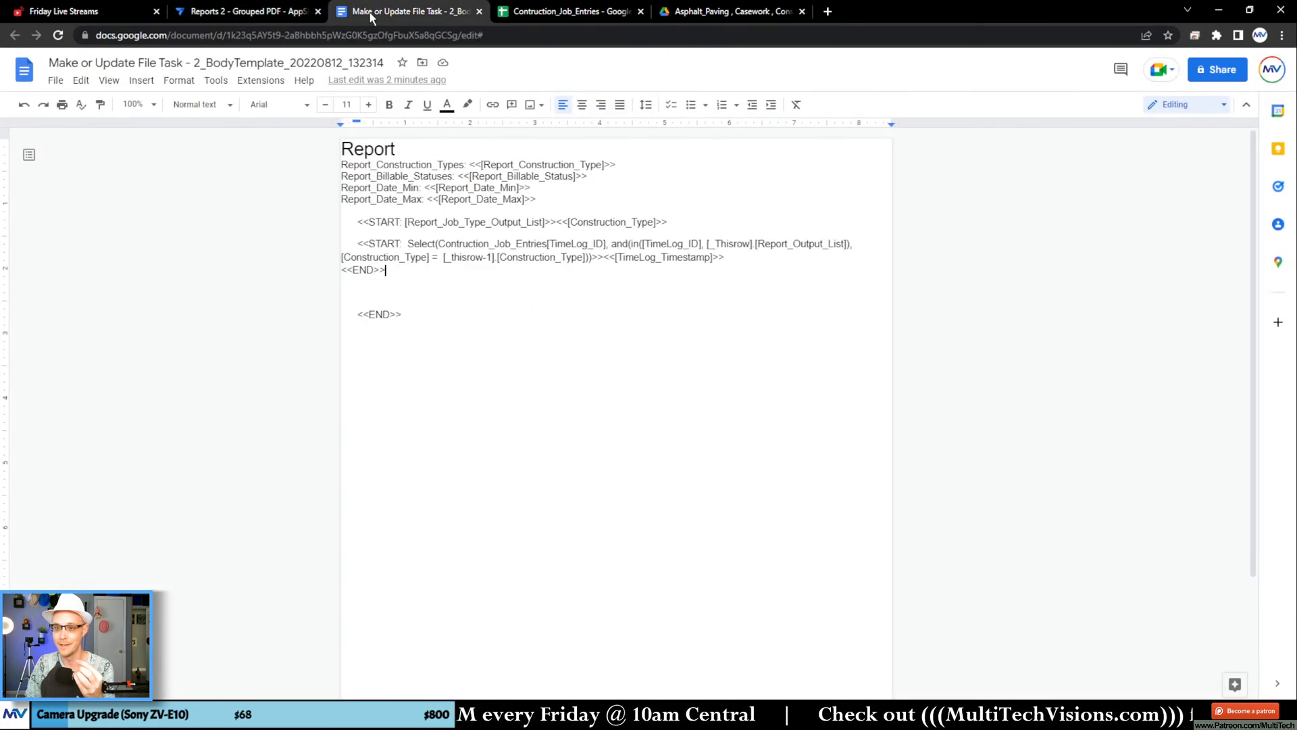
click(704, 12)
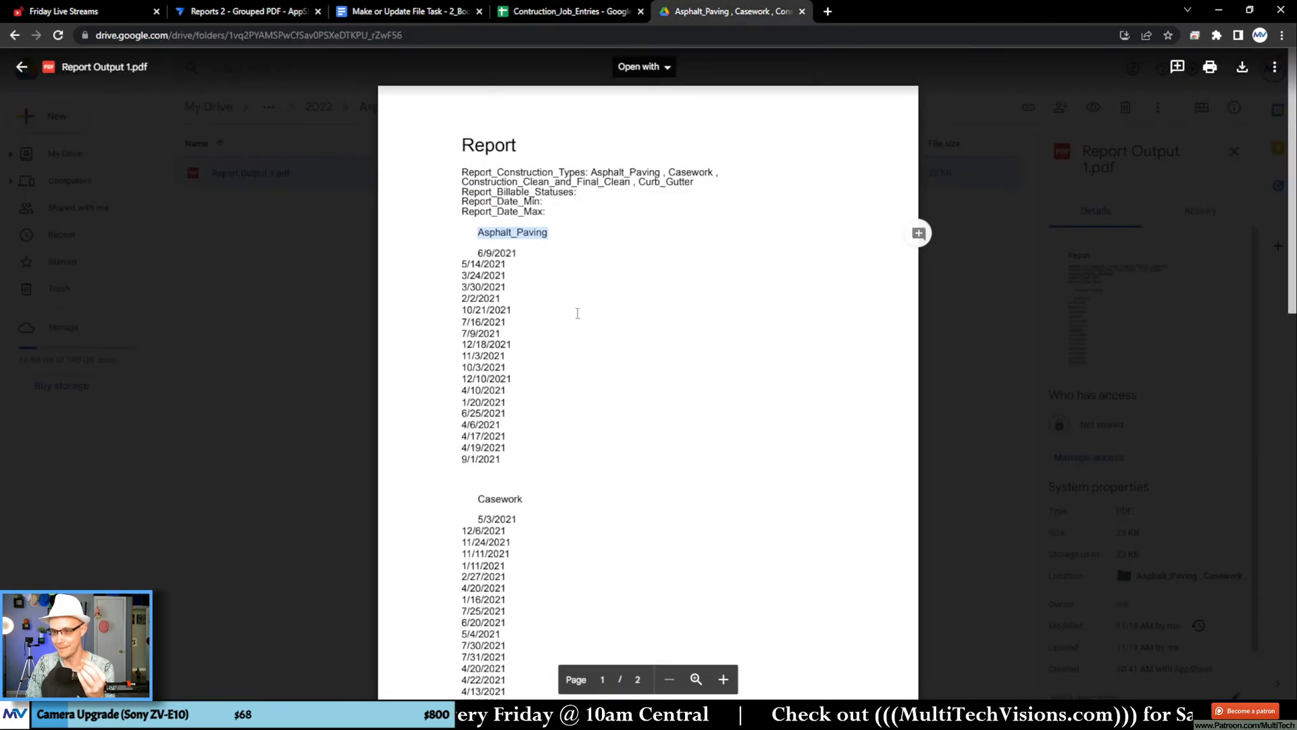
drag(500, 458, 477, 253)
key(ctrl+c)
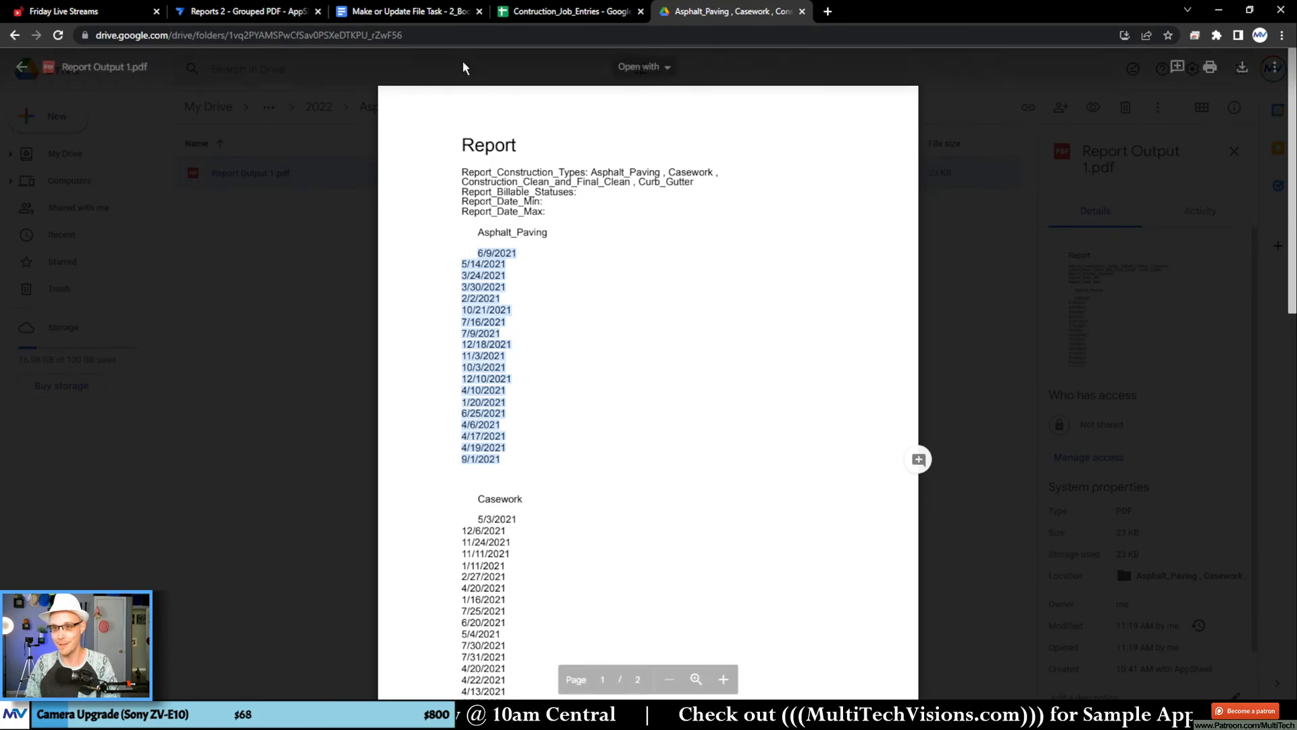
click(530, 12)
click(465, 683)
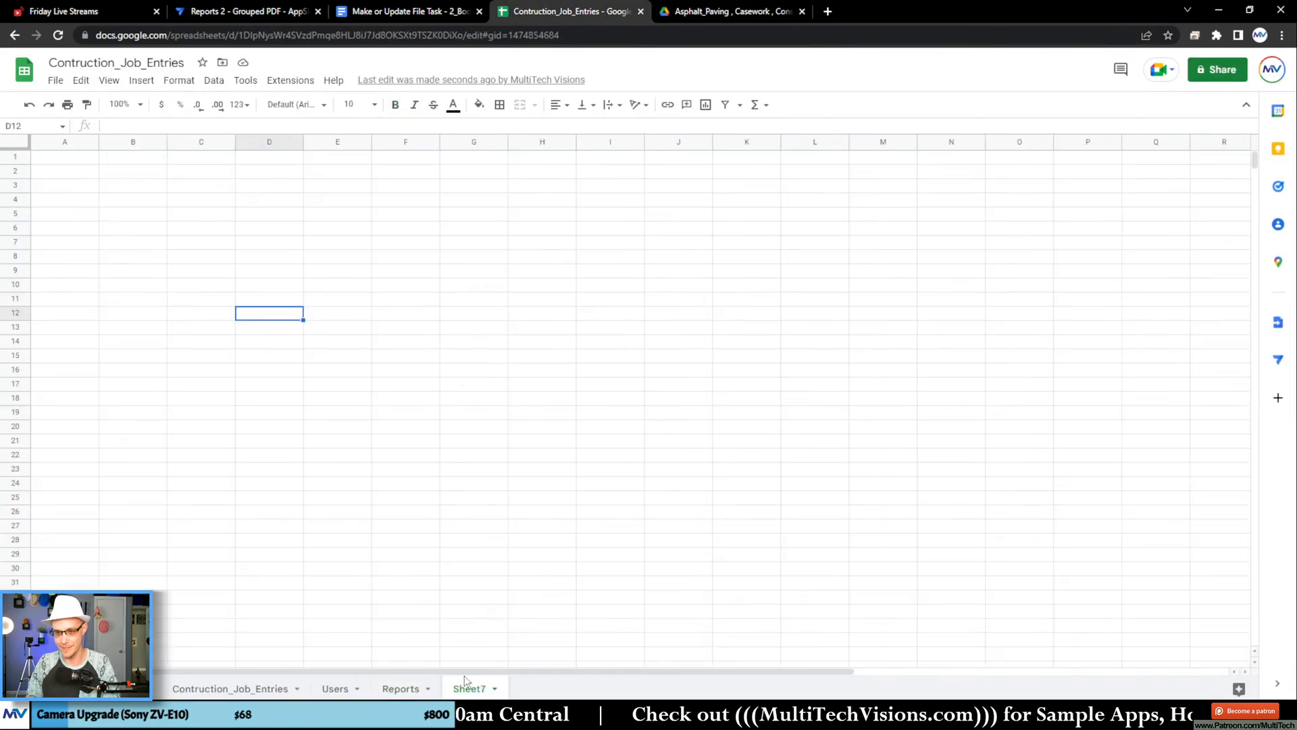
key(ctrl+Home)
key(ctrl+v)
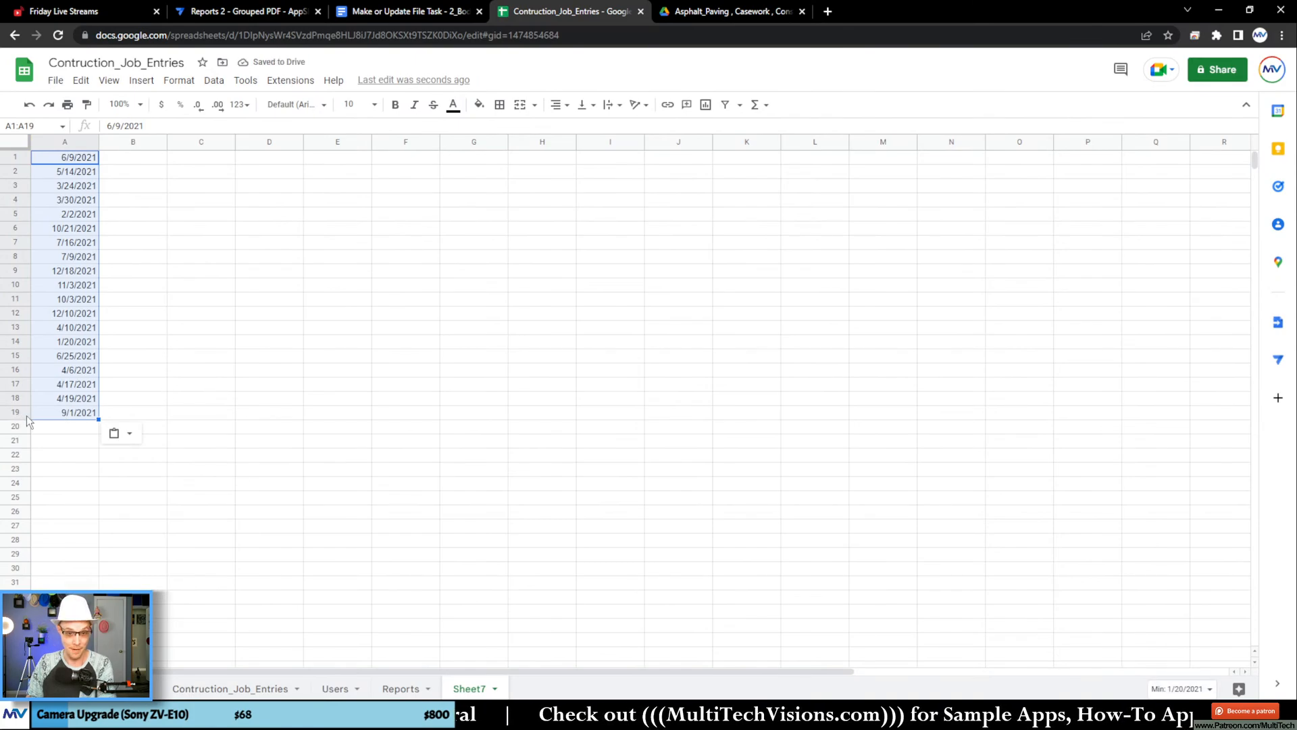
key(Delete)
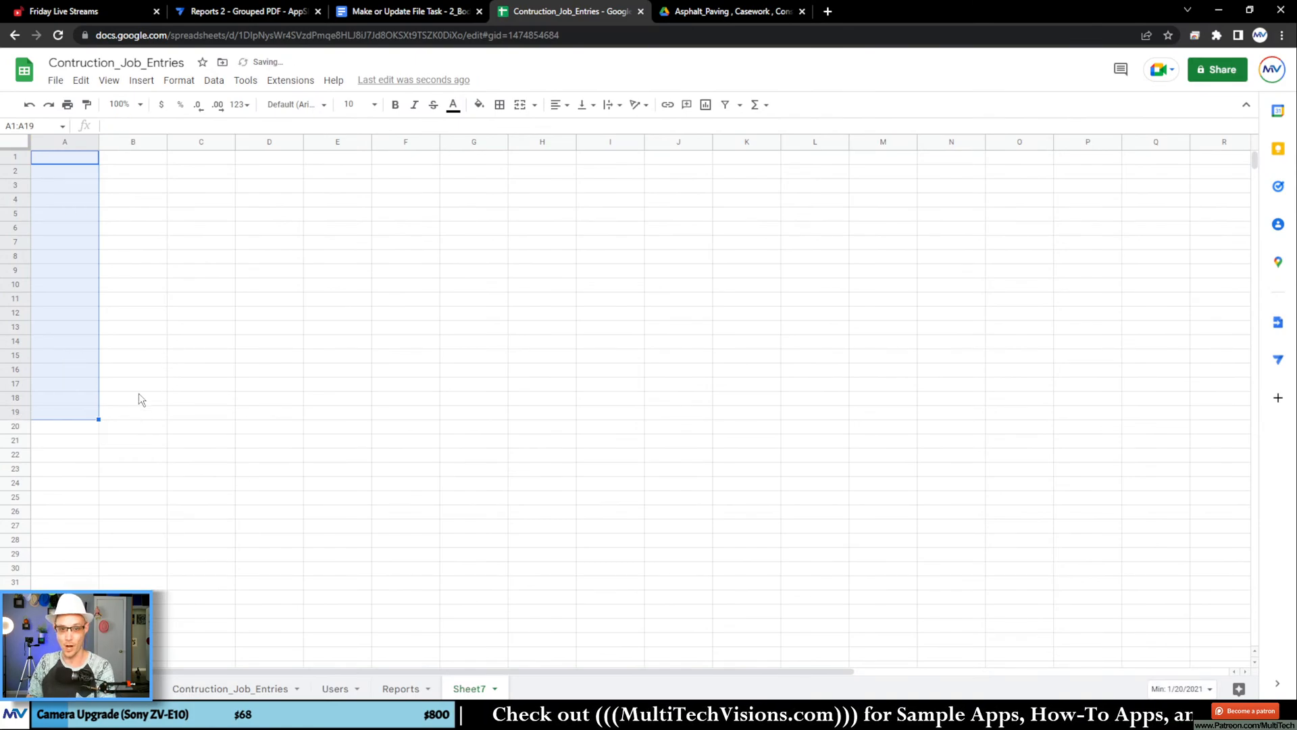
Step: In the Google Docs template, add an empty line above the nested START expression and insert a two-column, one-row table there
click(389, 14)
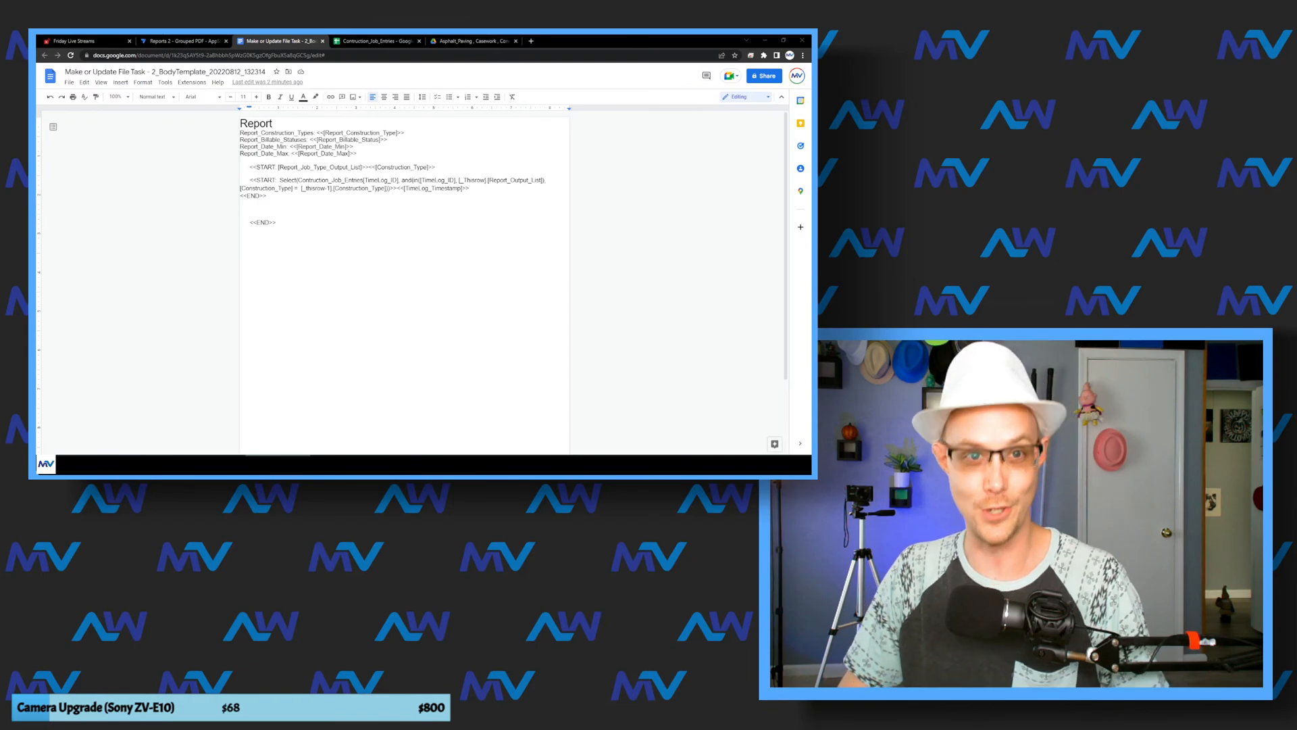
key(alt+Tab)
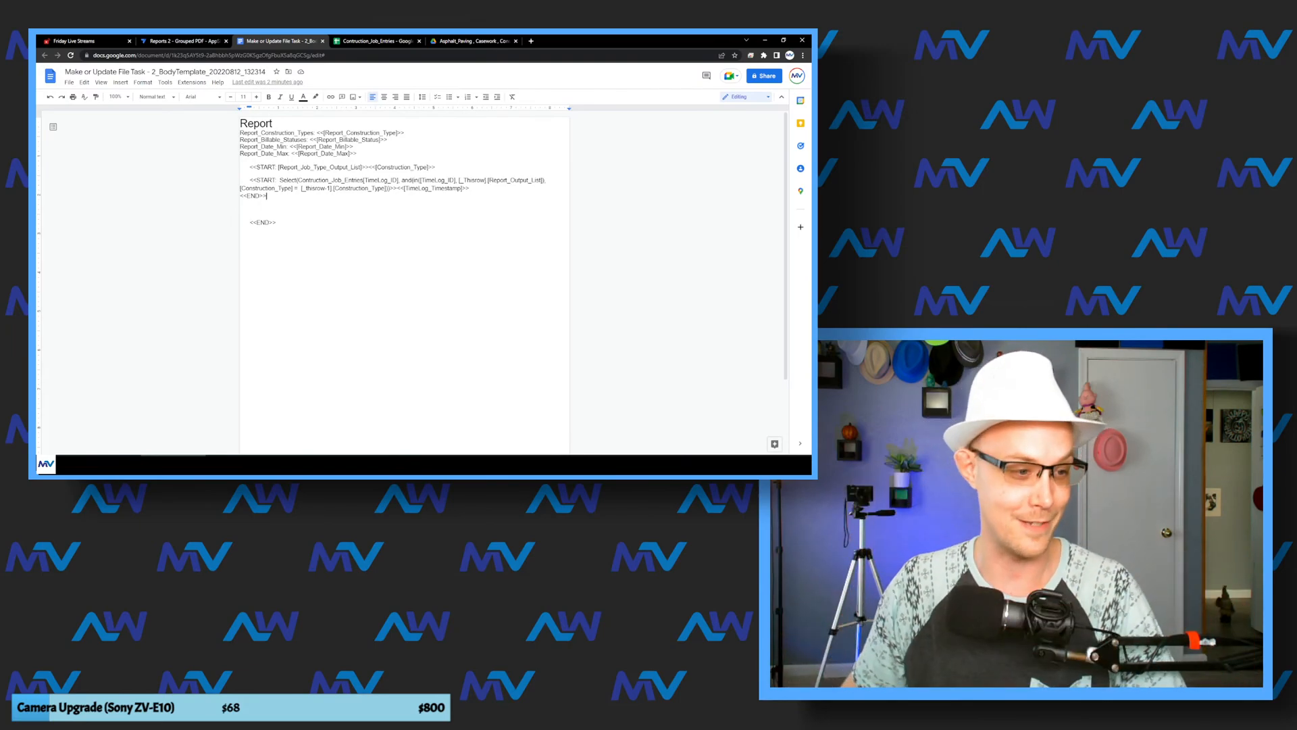
key(alt+Tab)
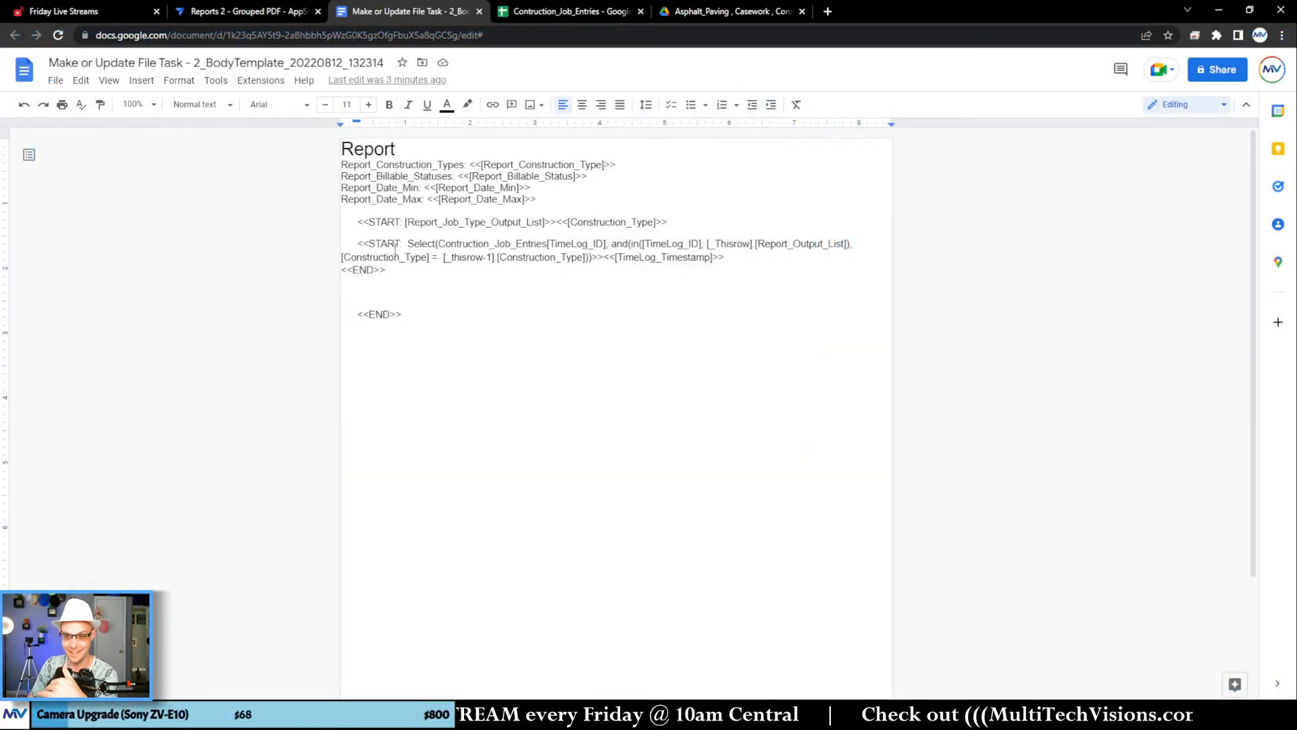
click(358, 244)
key(Return)
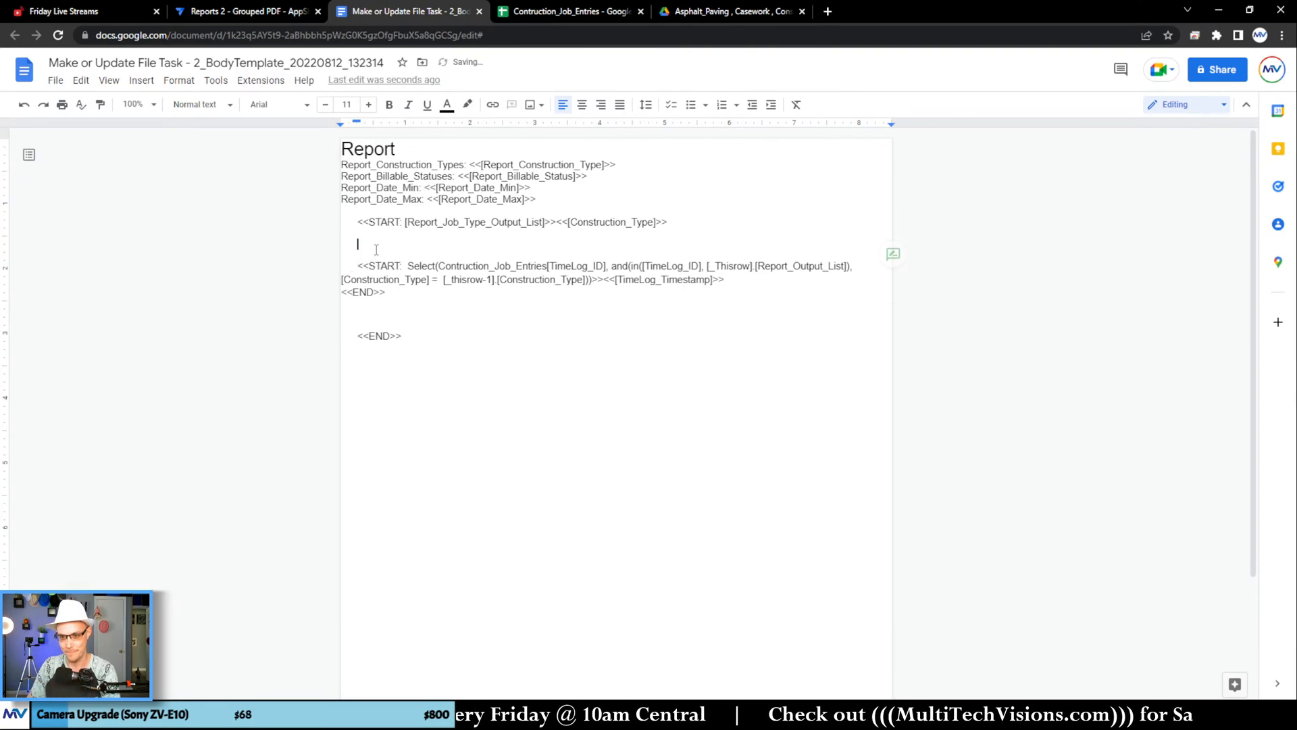
click(142, 80)
mouse_move(223, 126)
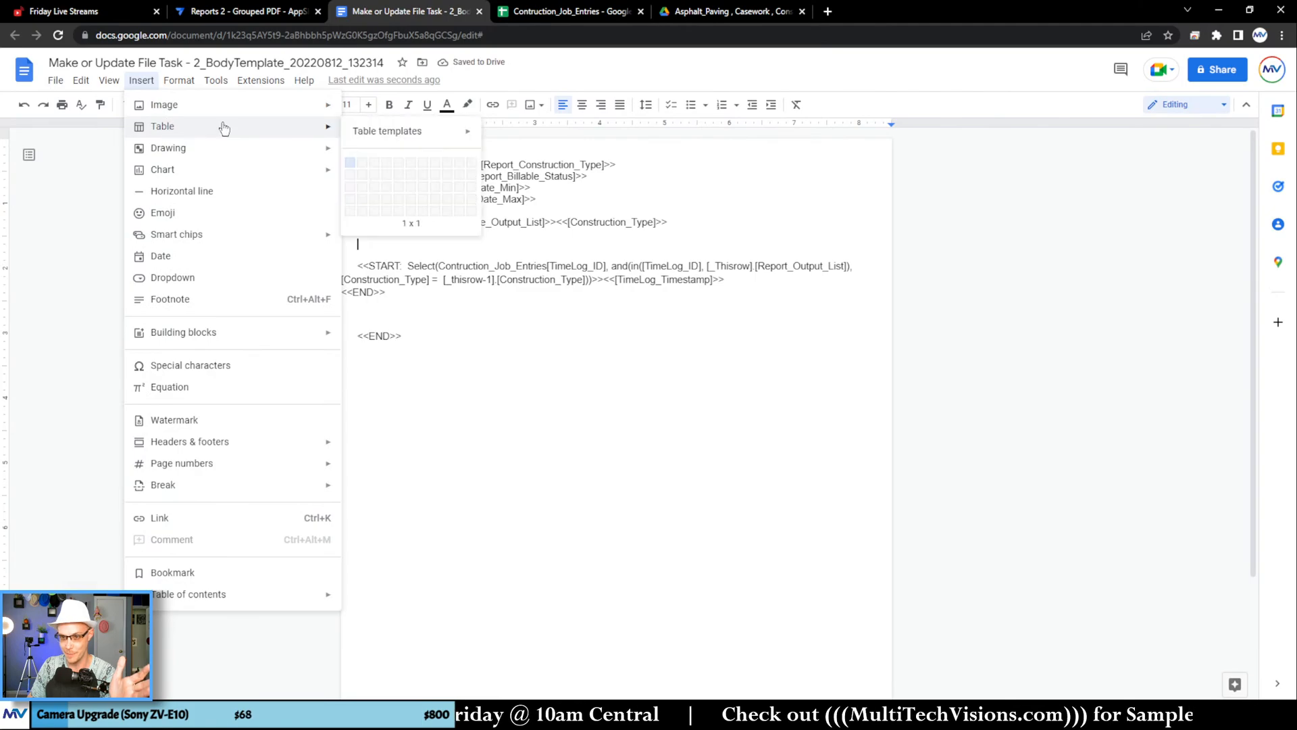
click(364, 164)
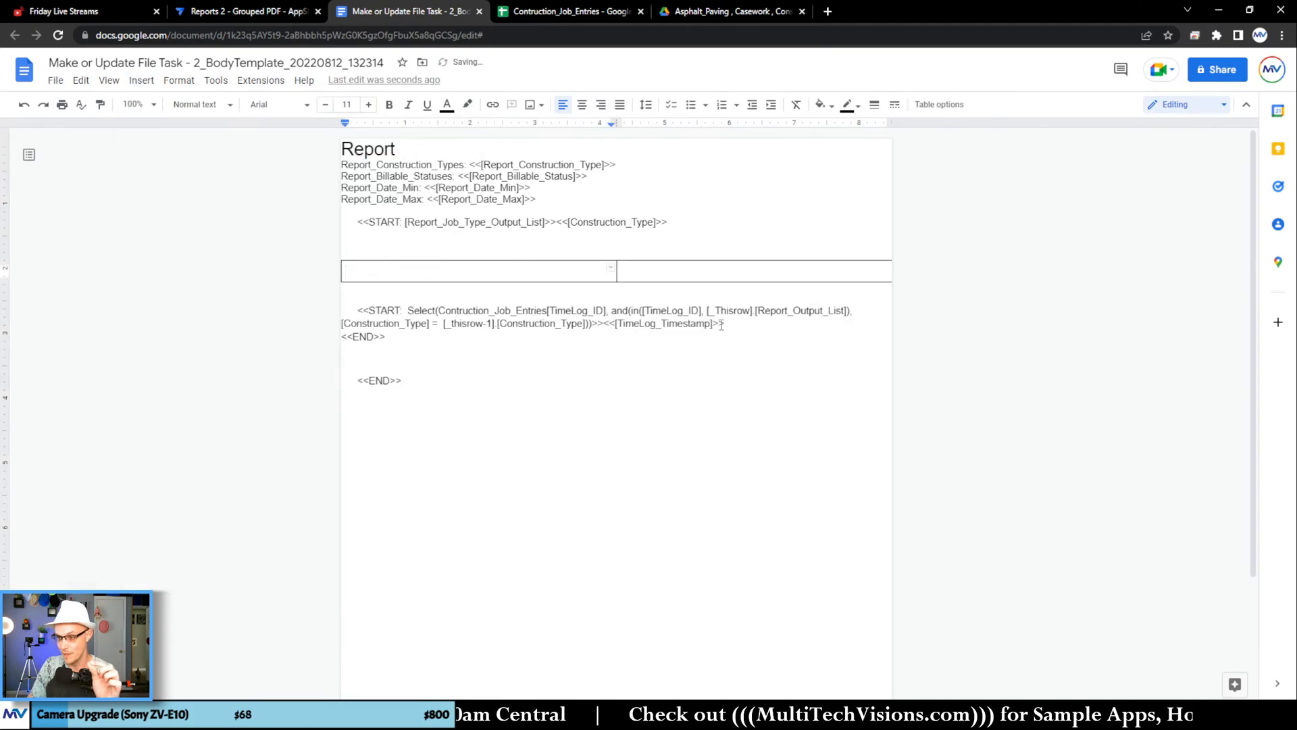
Step: Move the nested START Select expression with <<[TimeLog_Timestamp]>> into the table's first cell and its <<END>> into the second cell
drag(722, 325, 360, 272)
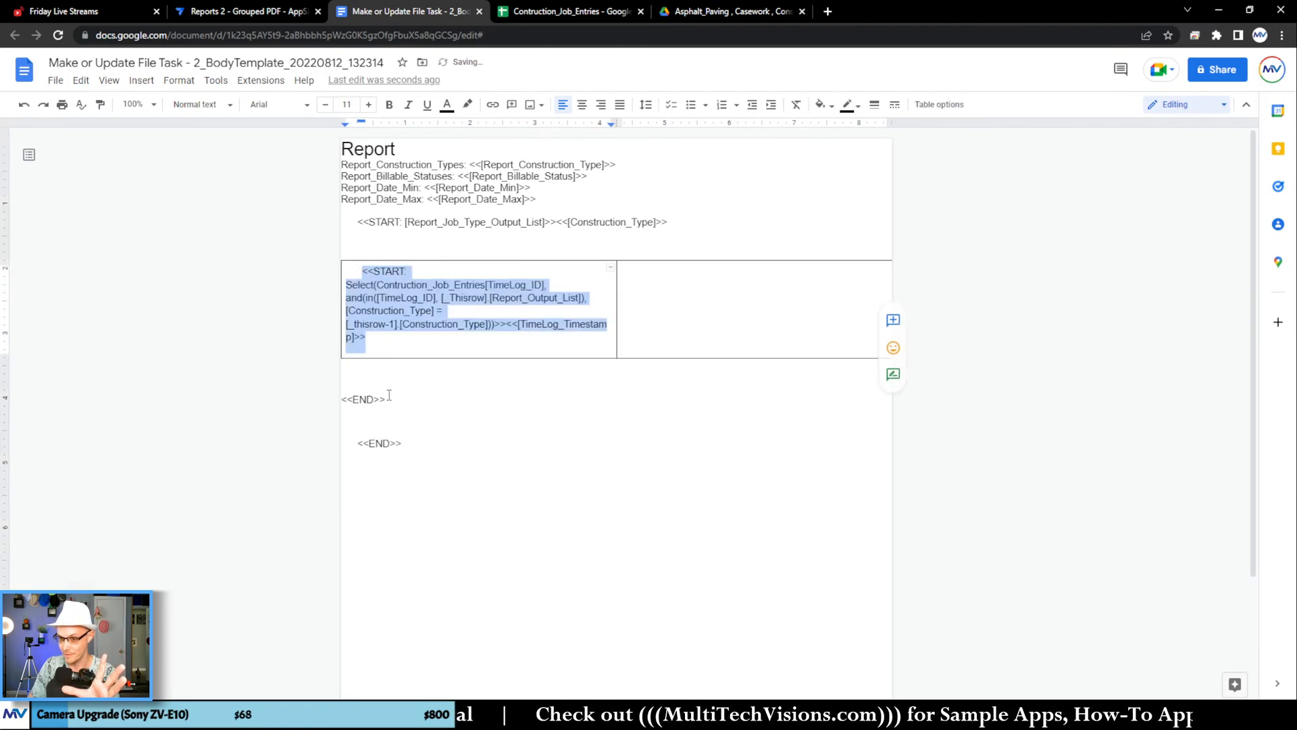
drag(390, 398, 342, 400)
drag(650, 303, 653, 310)
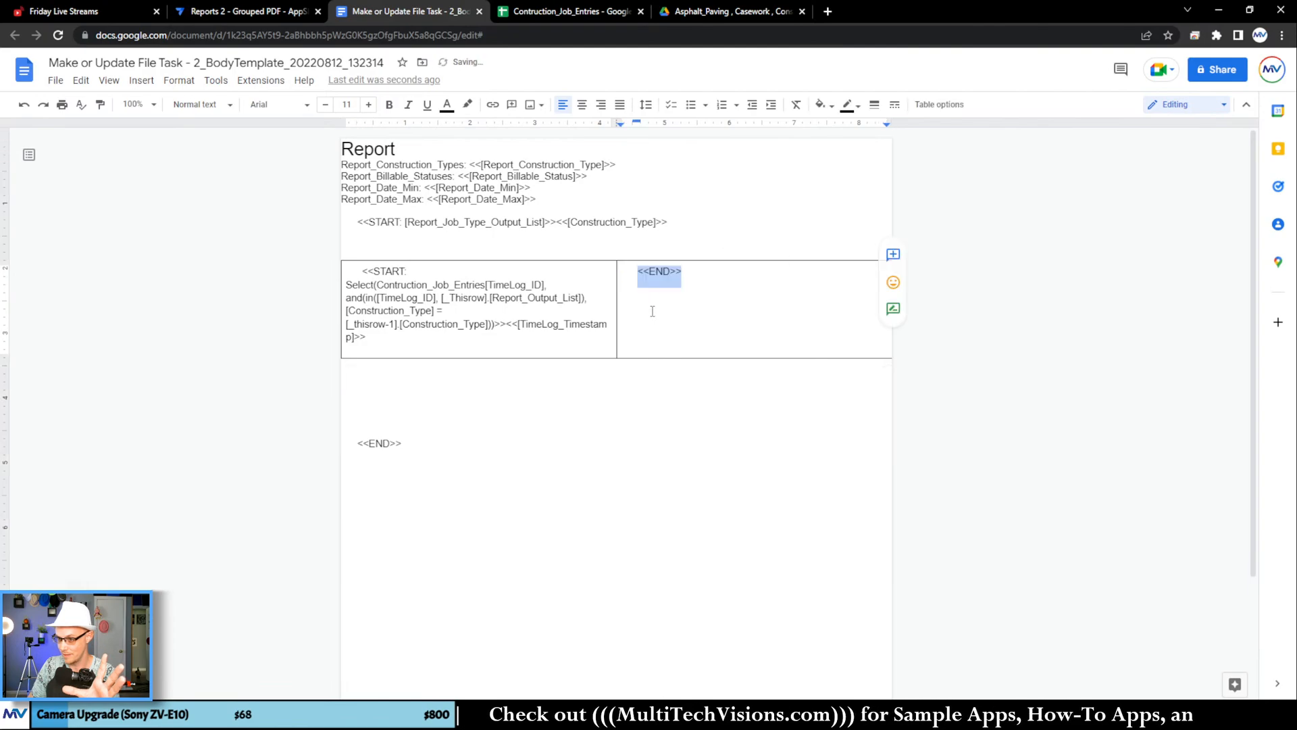
Step: Remove the surplus blank lines below the table and the empty line between the outer START line and the table
click(403, 377)
key(Delete)
key(Delete)
key(Delete)
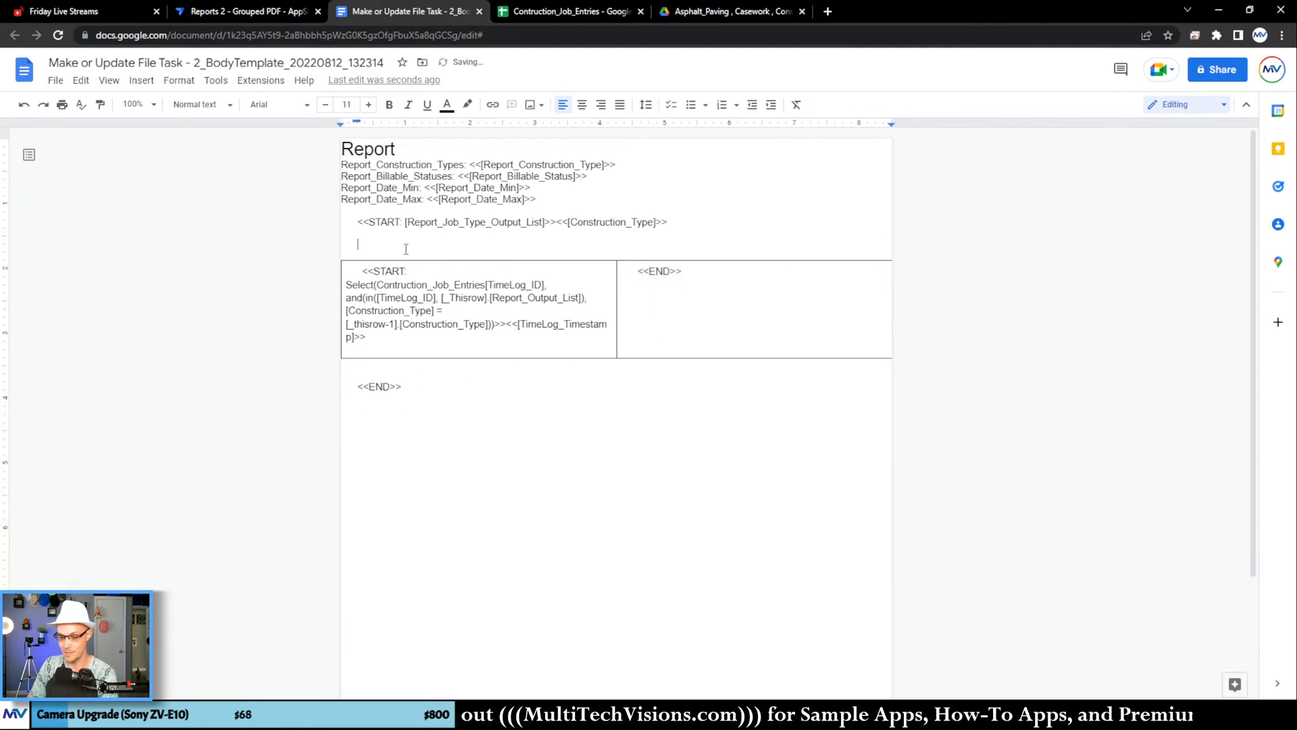
key(BackSpace)
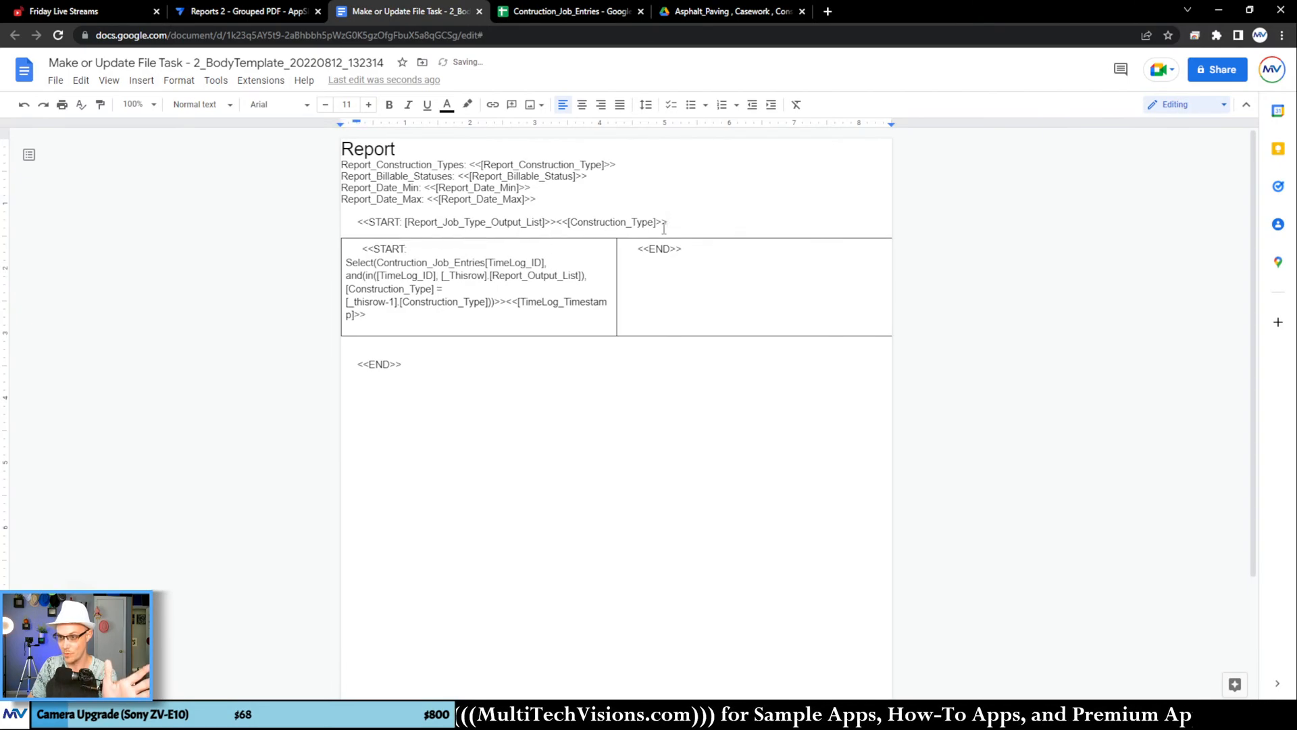
Step: Format the outer START line with <<[Construction_Type]>> above the table as bold text at size 17
drag(667, 222, 346, 212)
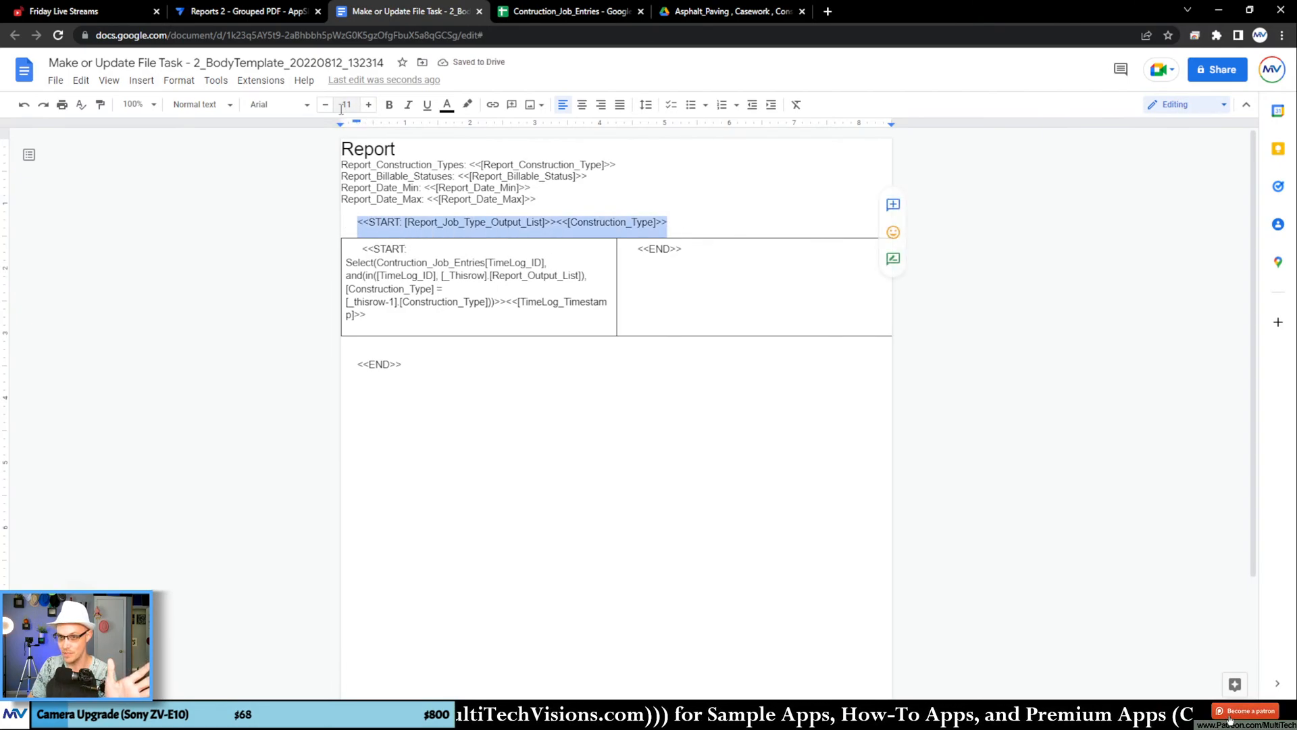
click(369, 104)
click(369, 105)
click(369, 105)
click(369, 105)
click(369, 105)
click(368, 104)
click(389, 105)
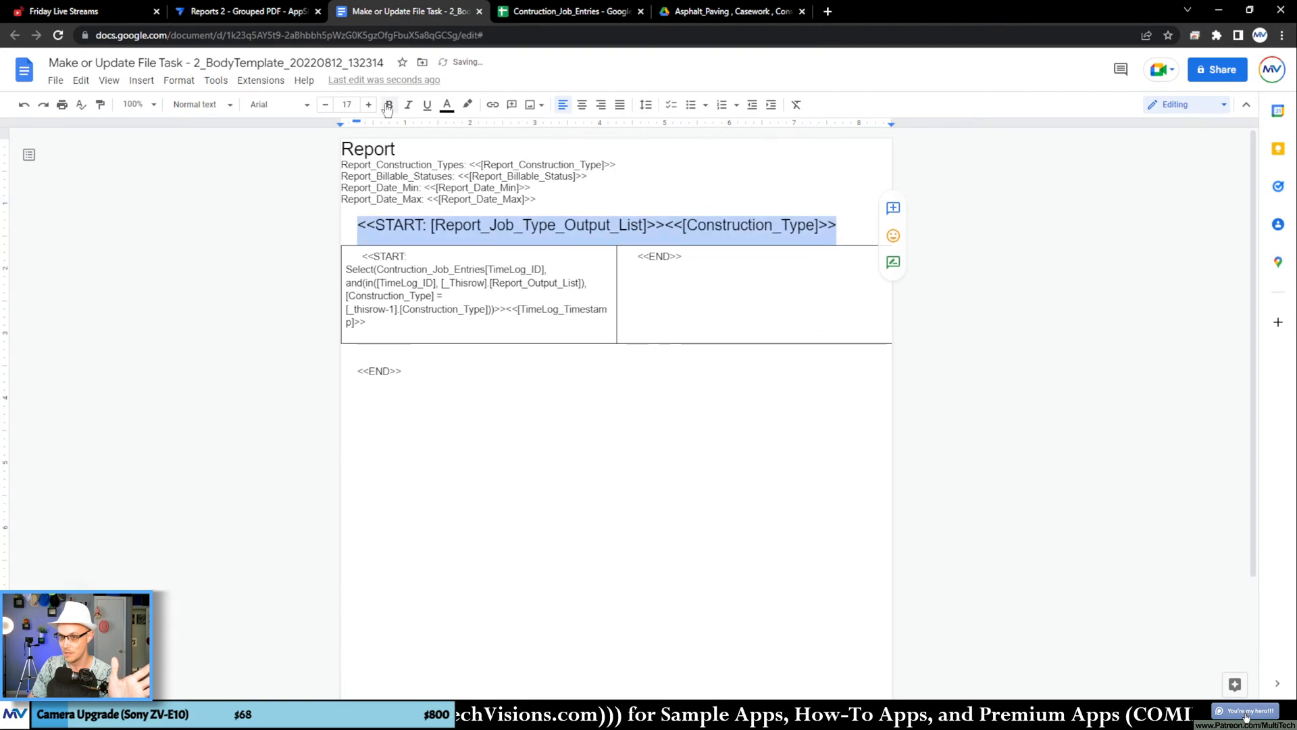
click(560, 436)
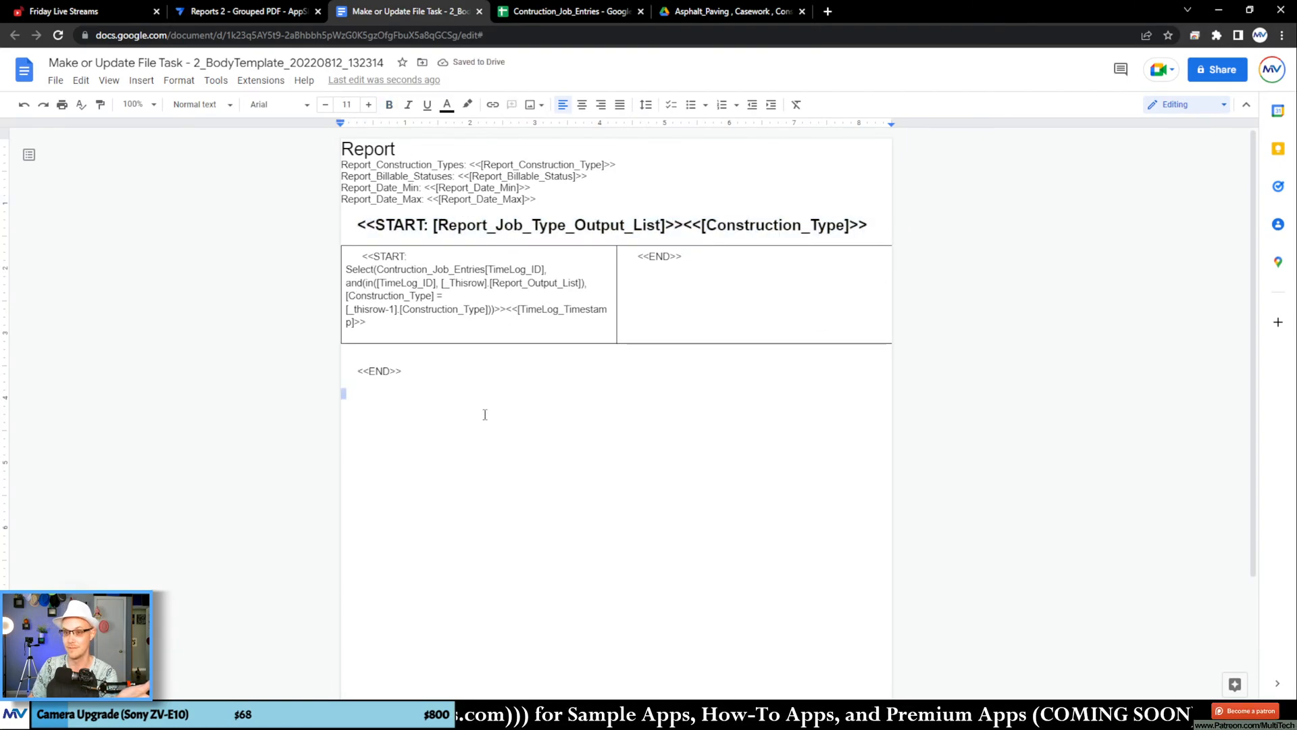
Step: Switch to AppSheet, open the Make or Update File task settings in the Make or Update Report bot, and save the app
click(255, 14)
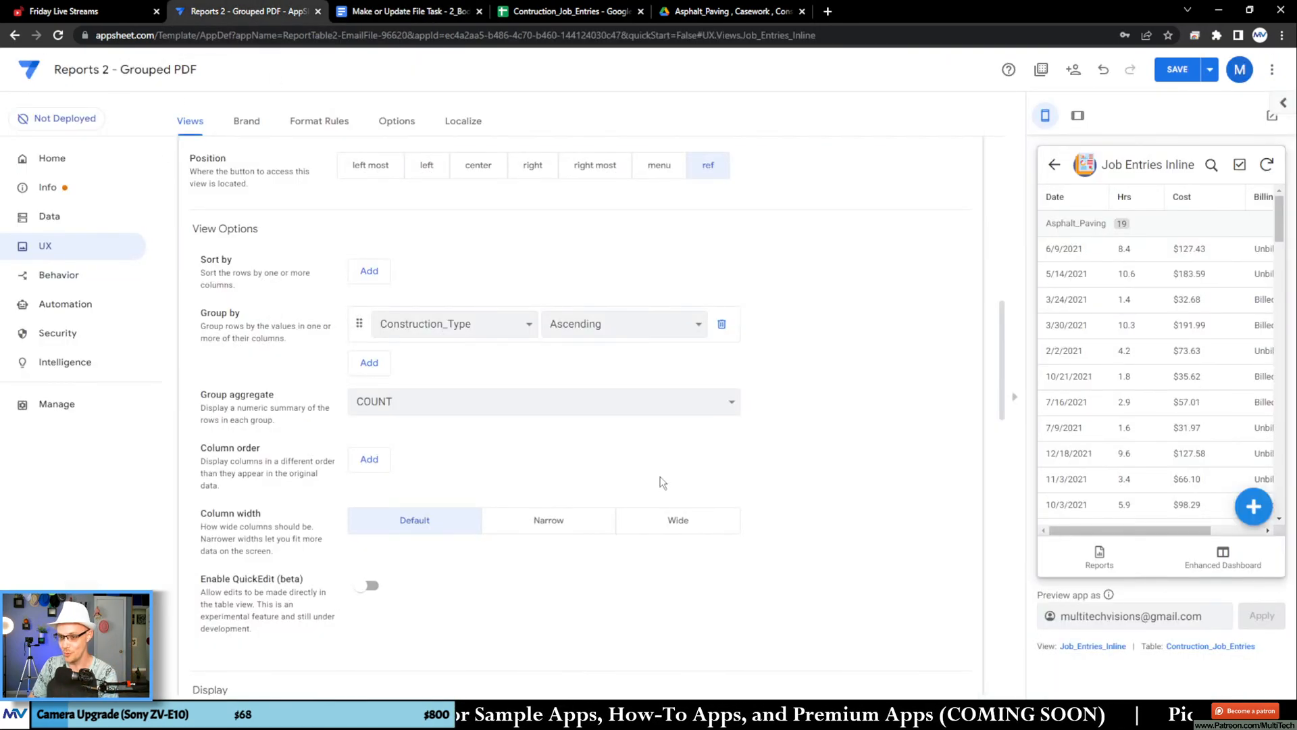
scroll(747, 412, down, 2)
click(80, 282)
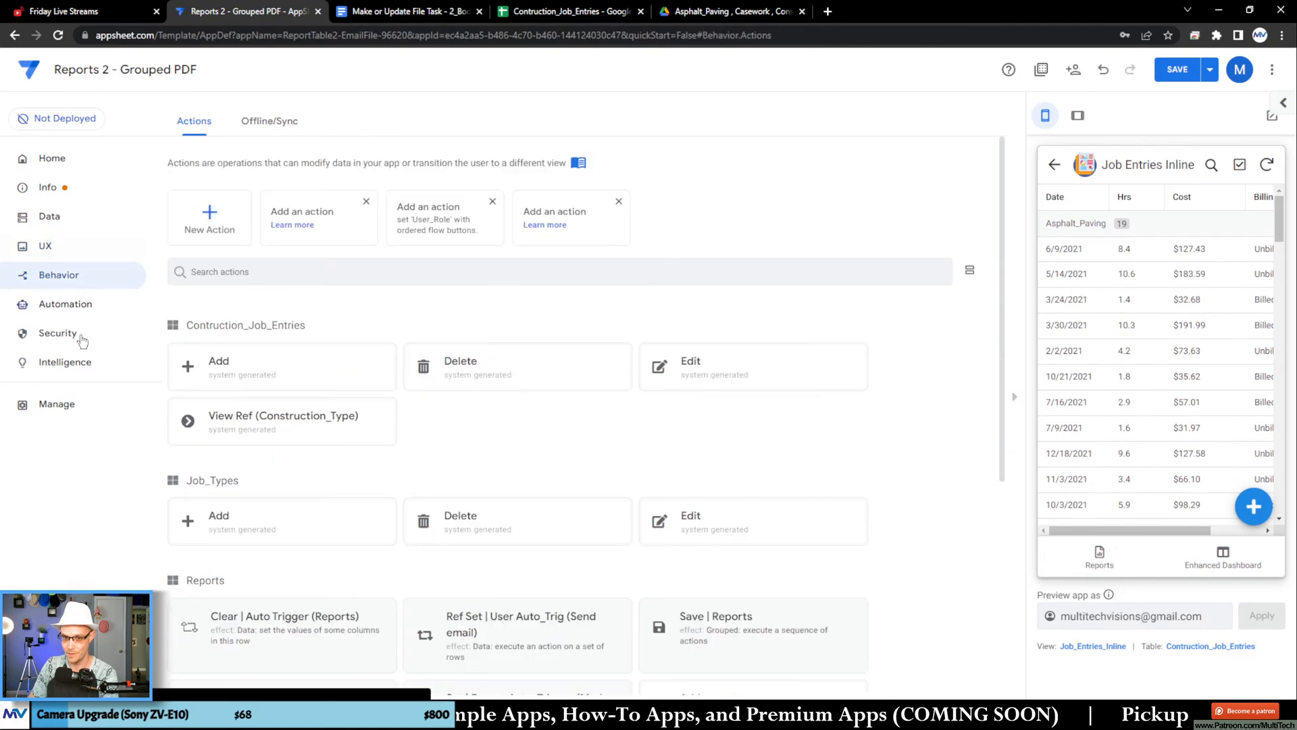
click(74, 304)
scroll(675, 392, down, 5)
click(646, 489)
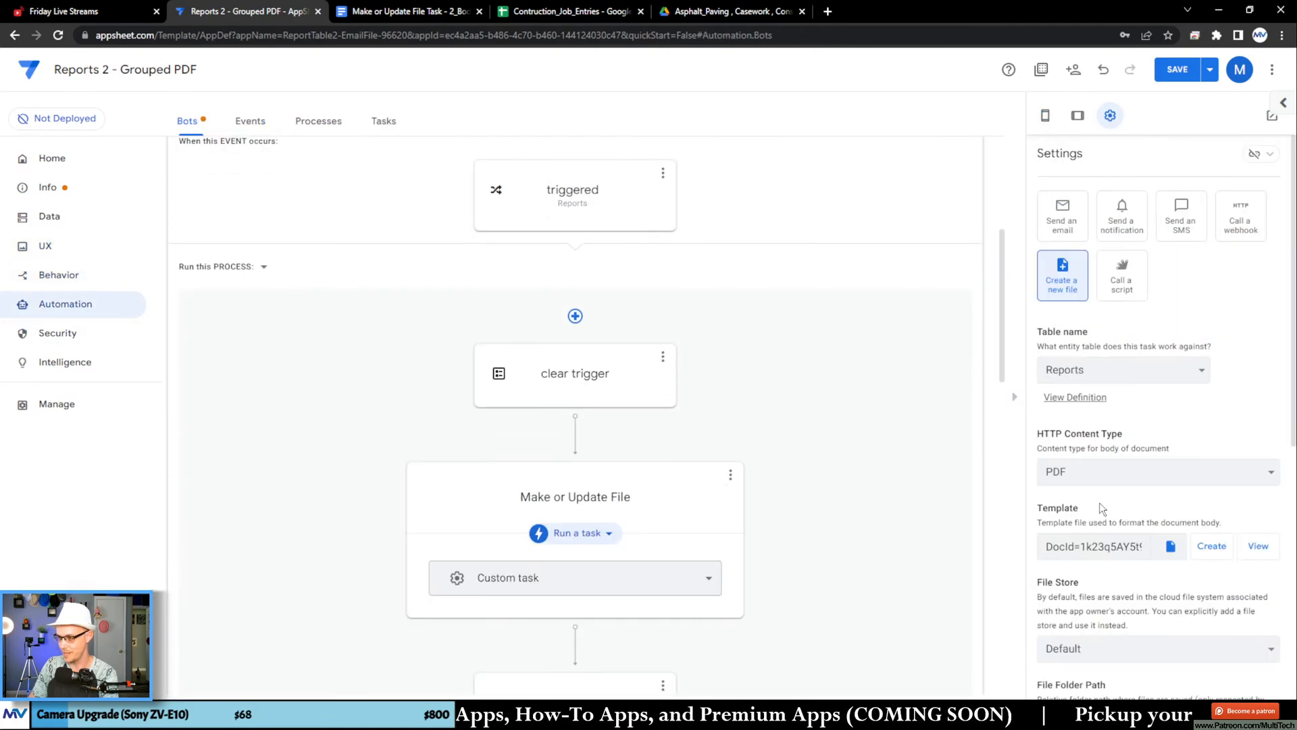
scroll(1138, 480, down, 5)
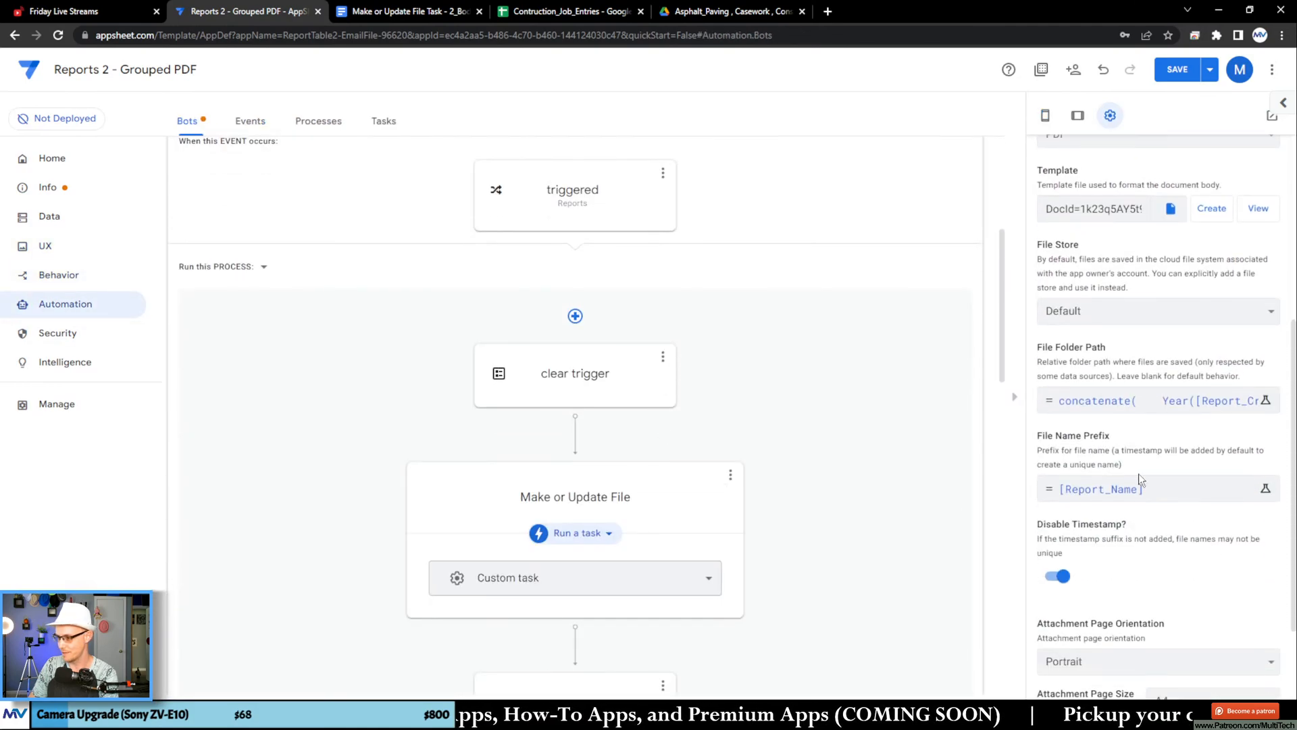
click(1209, 70)
click(1134, 138)
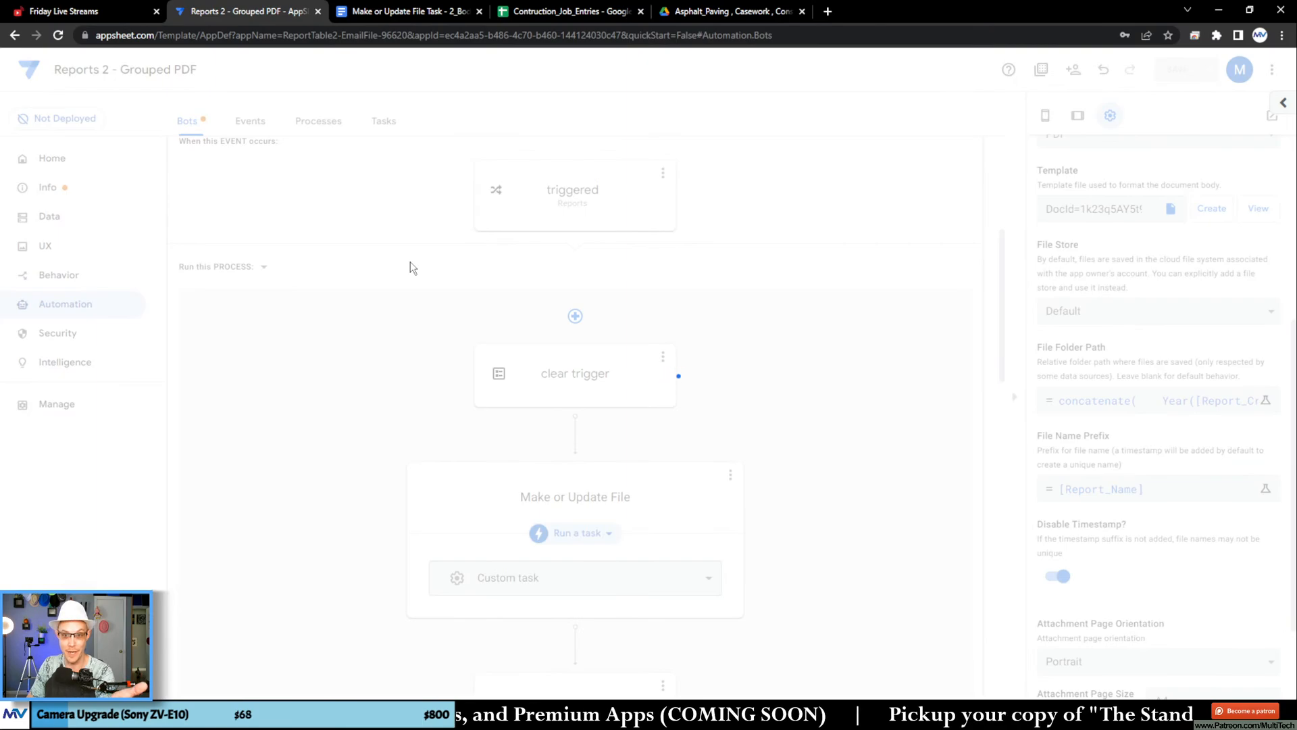
scroll(411, 263, down, 1)
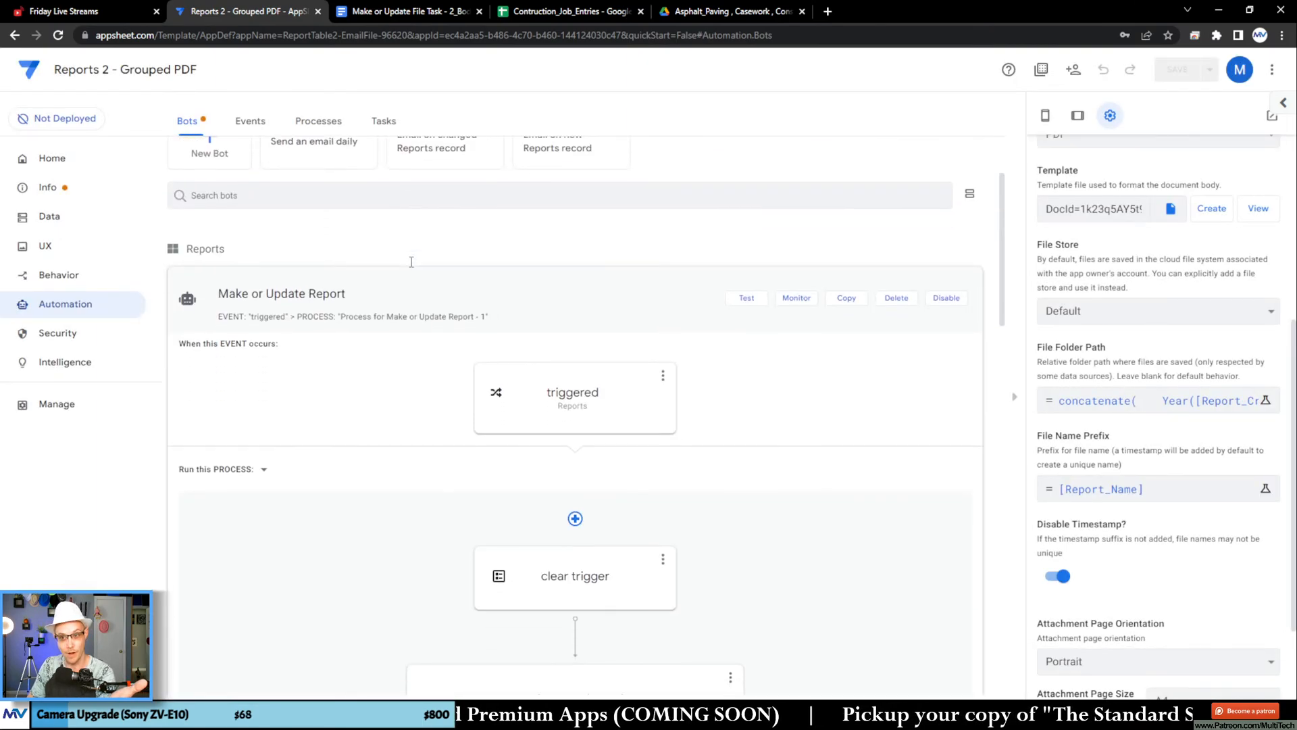
scroll(411, 262, up, 2)
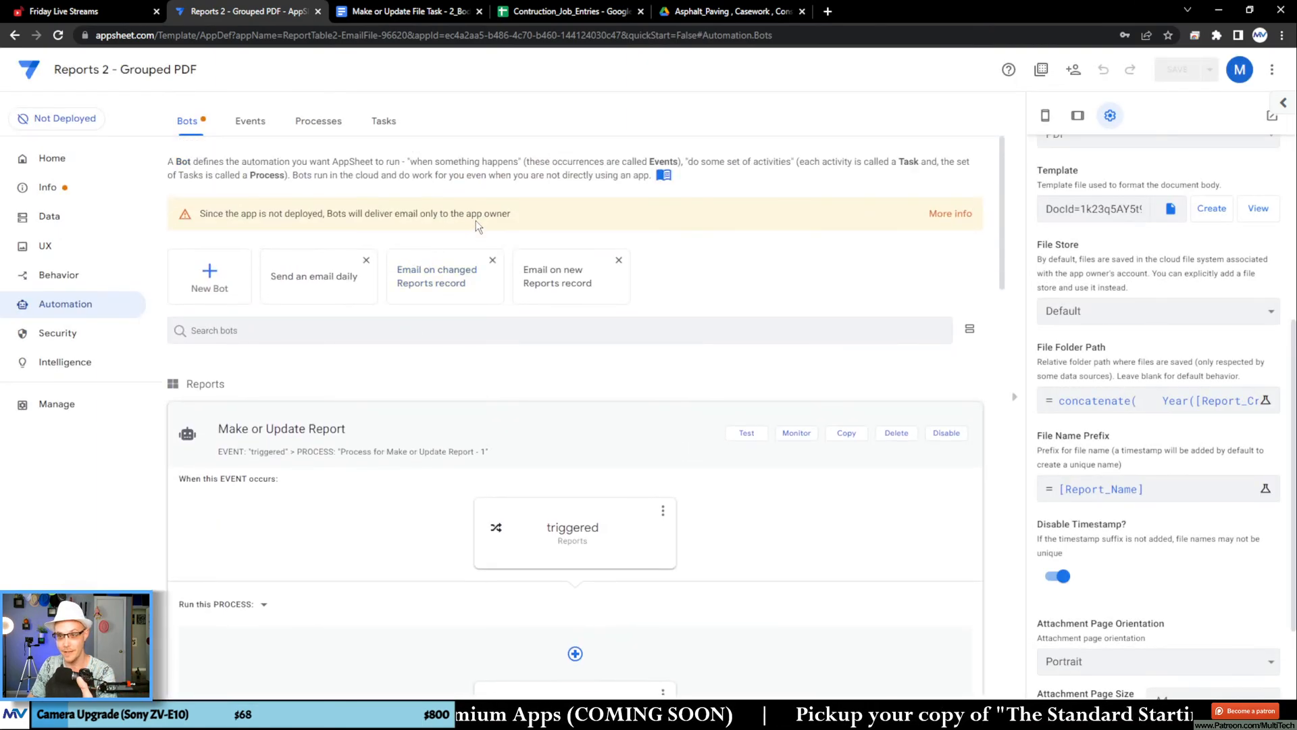
Step: Place the insertion point before <<END>> in the template table's second cell and copy the TimeLog_Total_Hours header from the Contruction_Job_Entries sheet
click(406, 11)
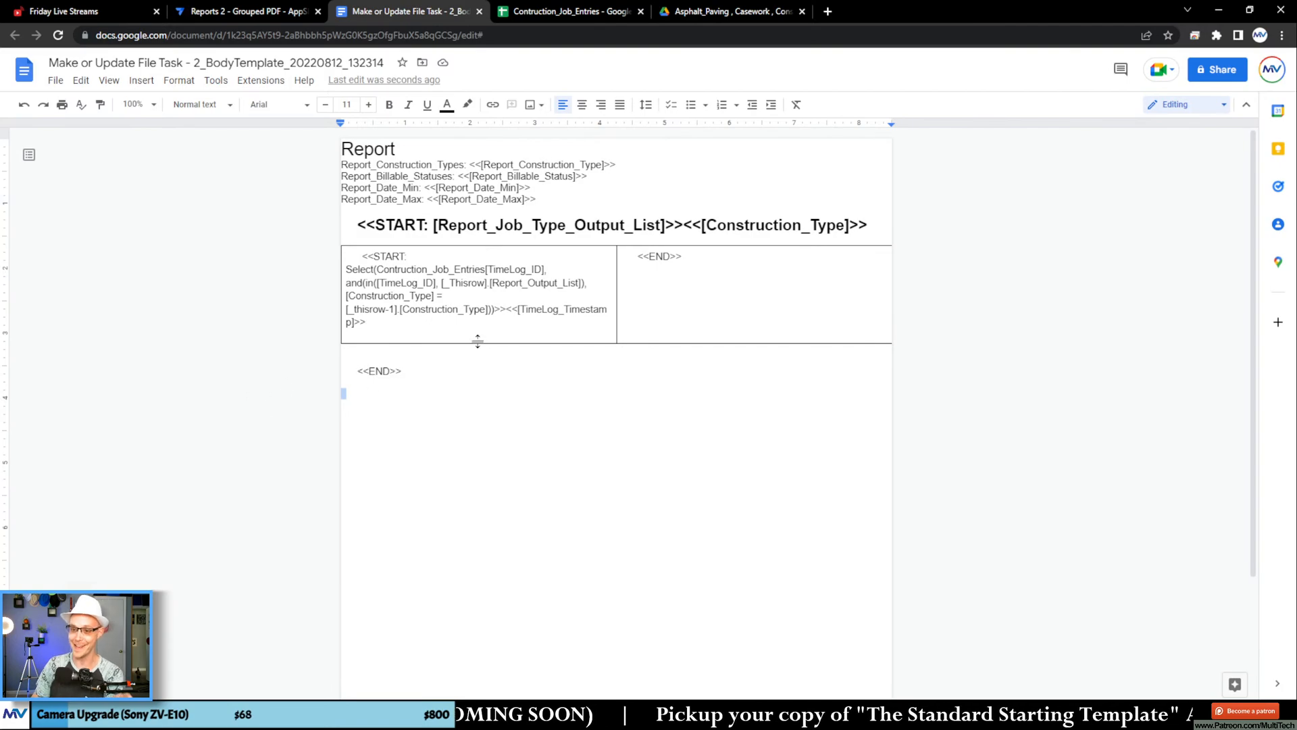
click(408, 327)
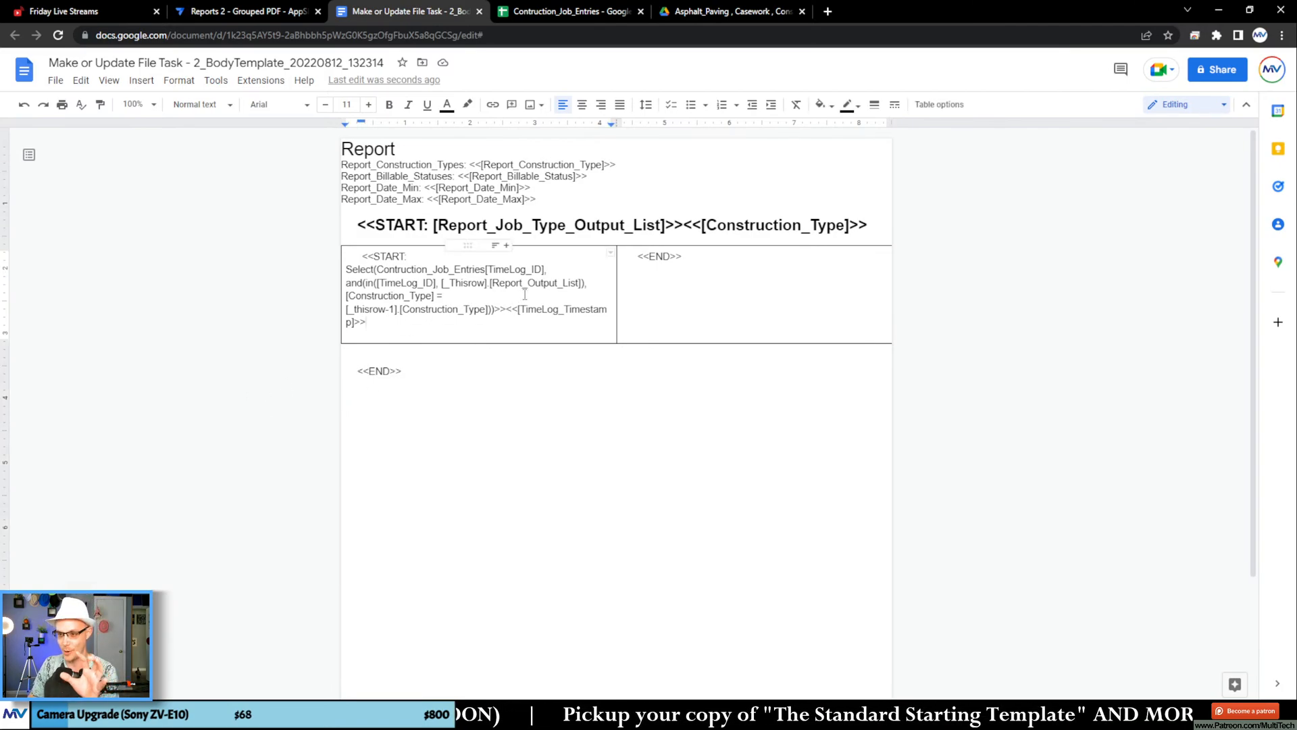
drag(705, 290, 509, 294)
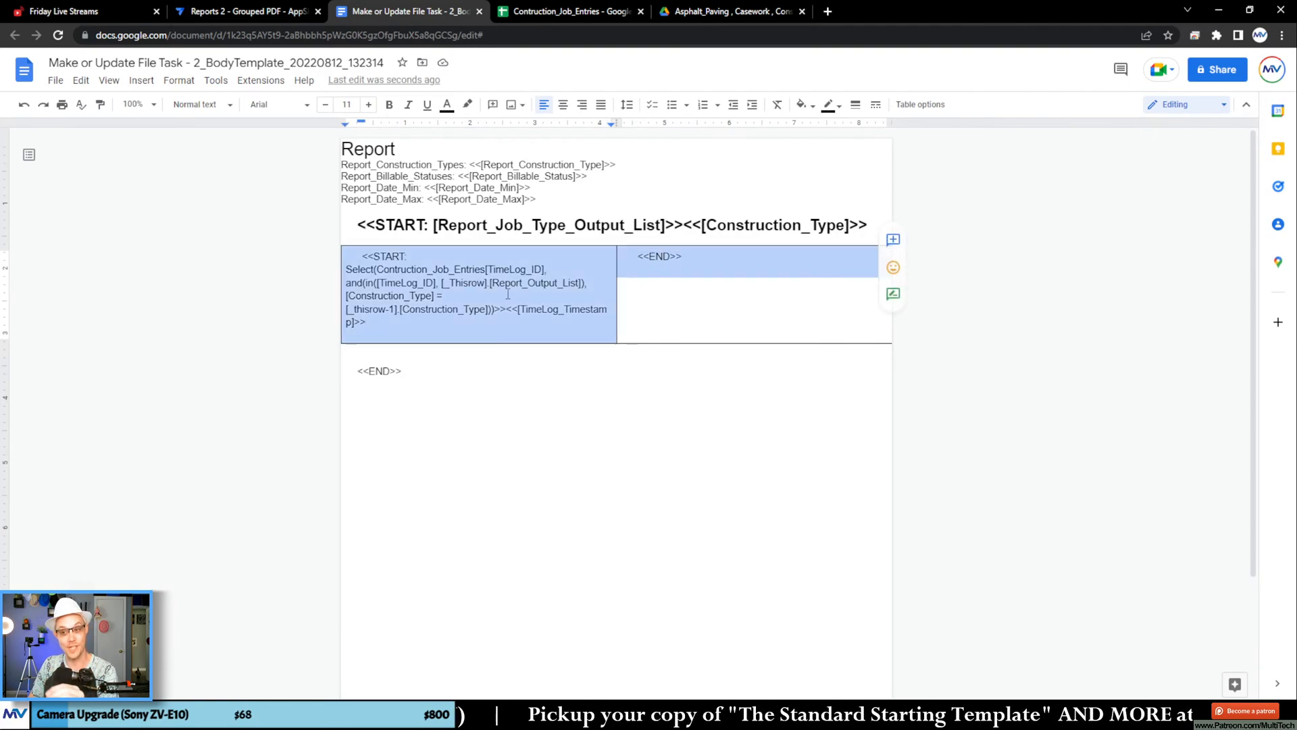
click(447, 318)
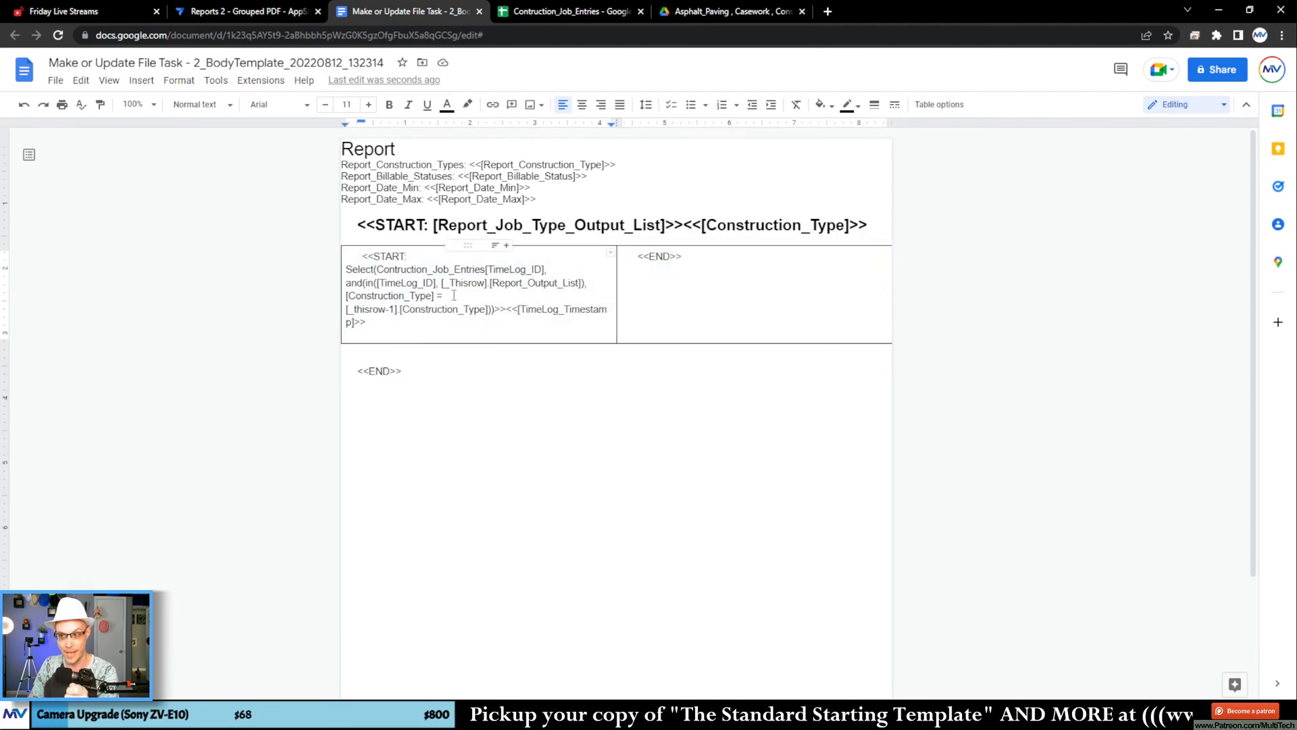
click(632, 310)
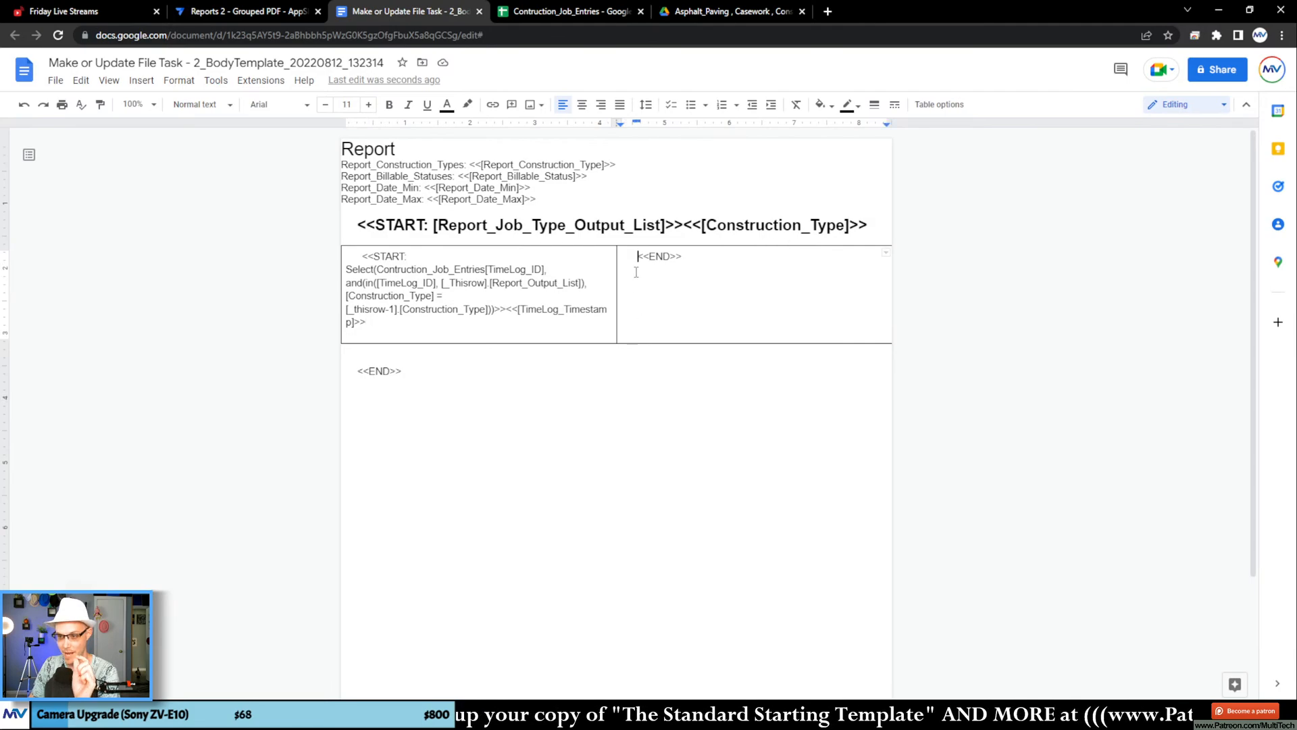
click(567, 12)
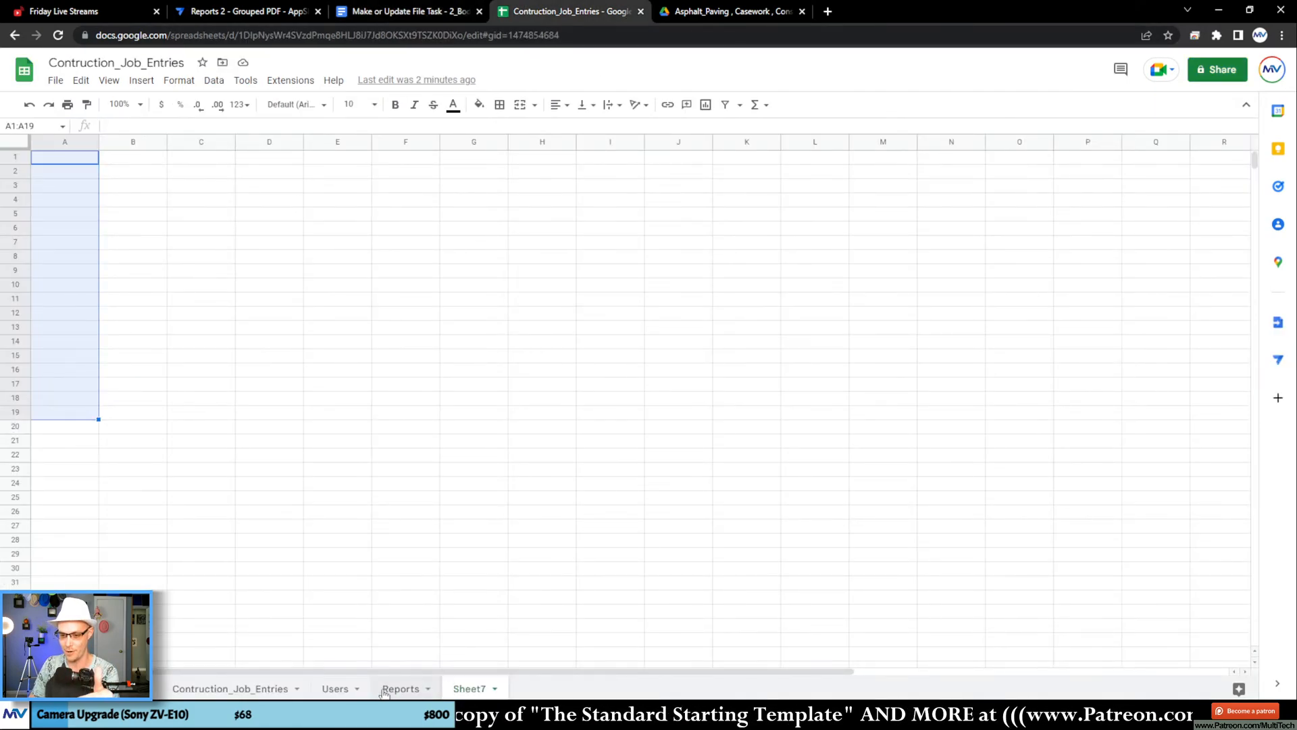
click(230, 689)
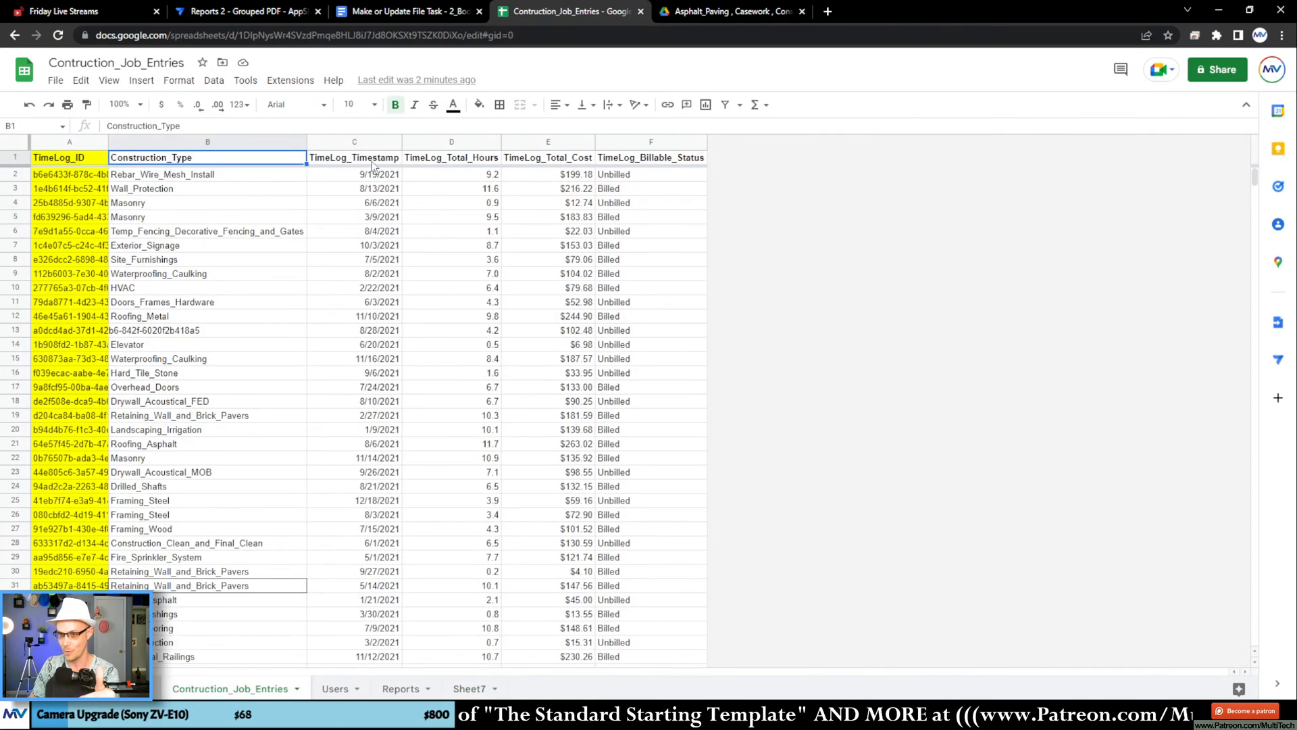
click(477, 161)
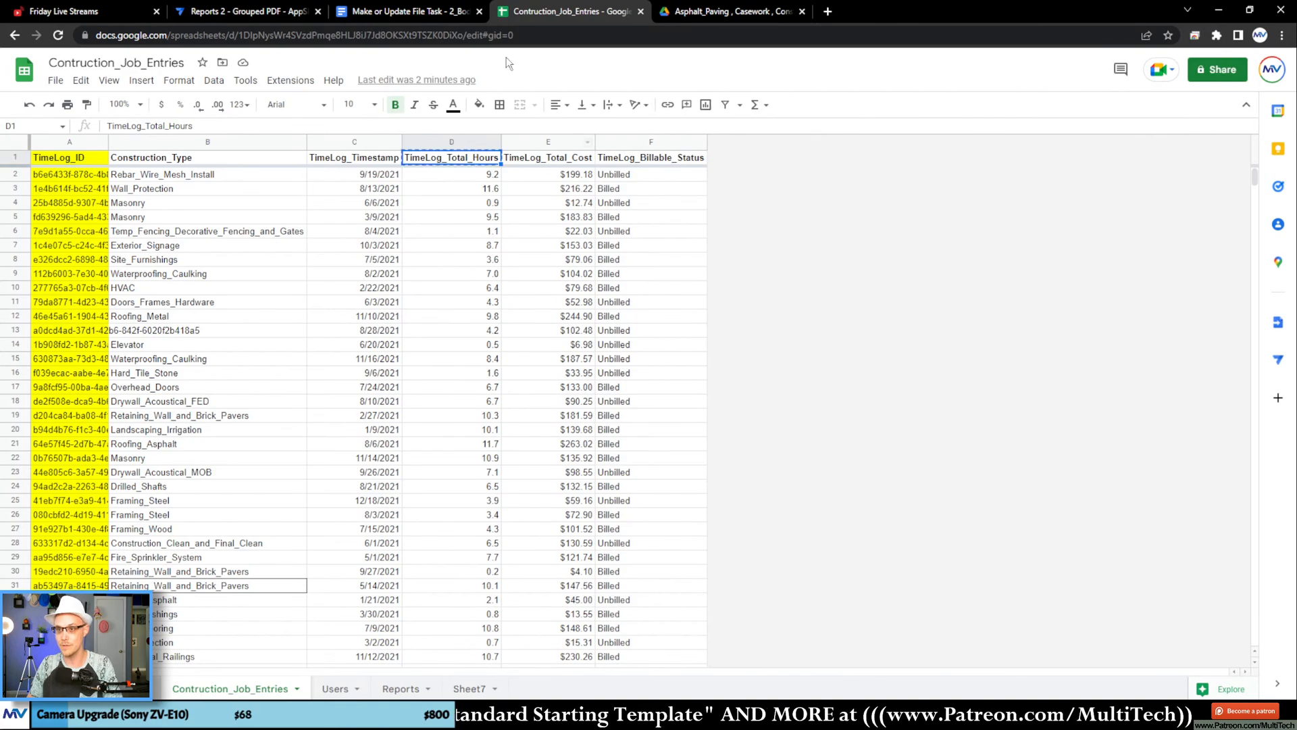
Step: In the Google Docs template, insert <<[TimeLog_Total_Hours]>> before <<END>> in the table's second cell
click(412, 13)
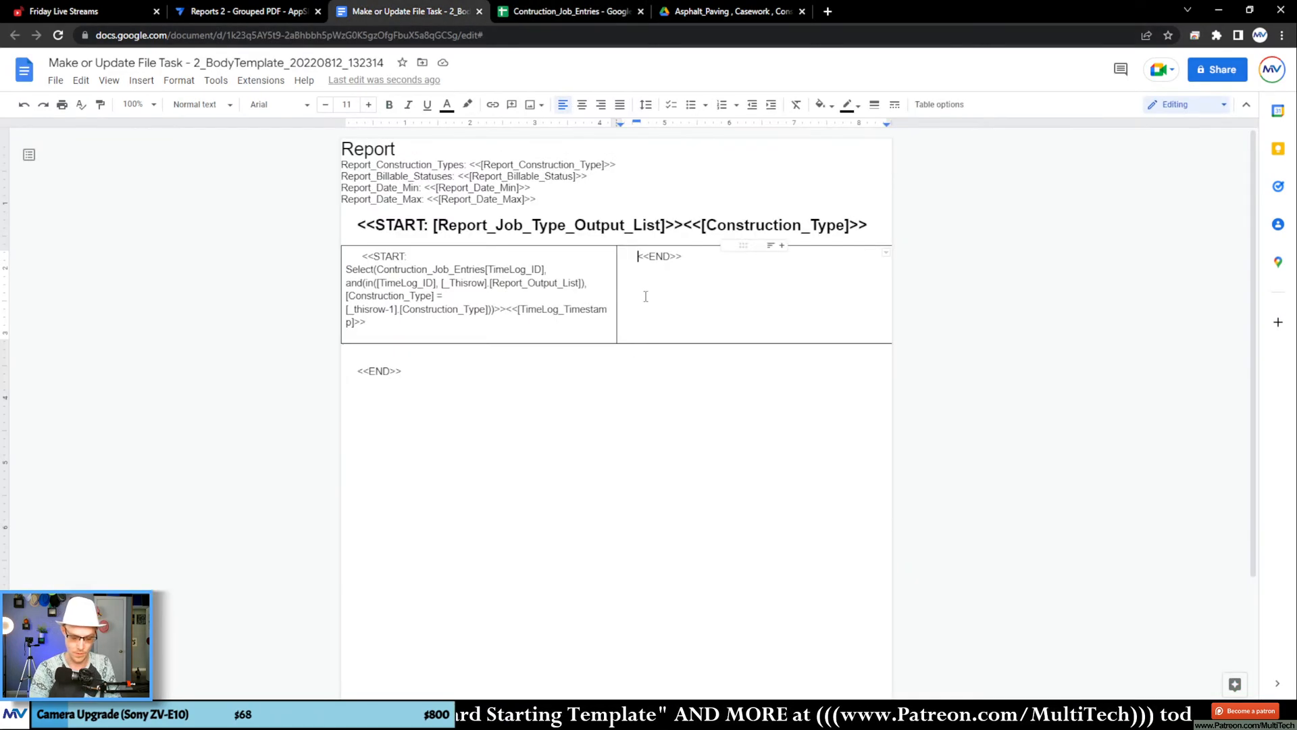
text(,,[)
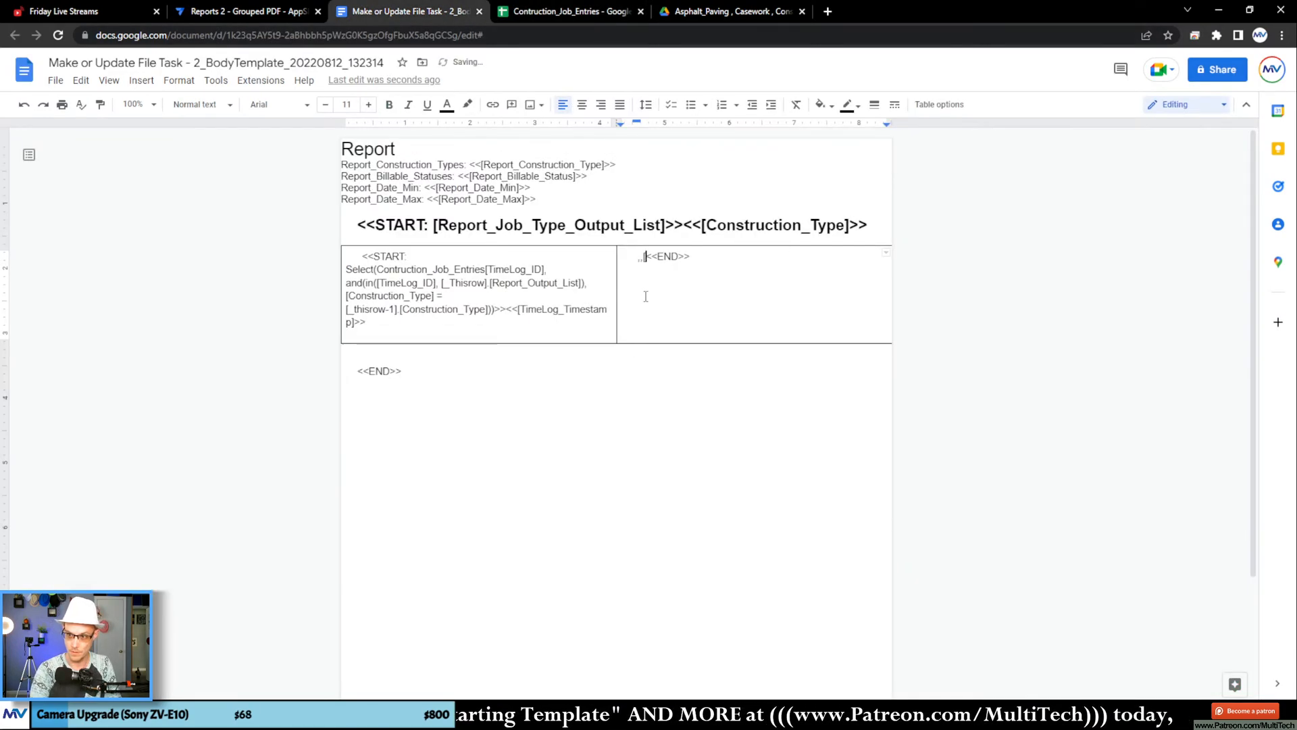
key(BackSpace)
key(BackSpace)
key(BackSpace)
text(<<)
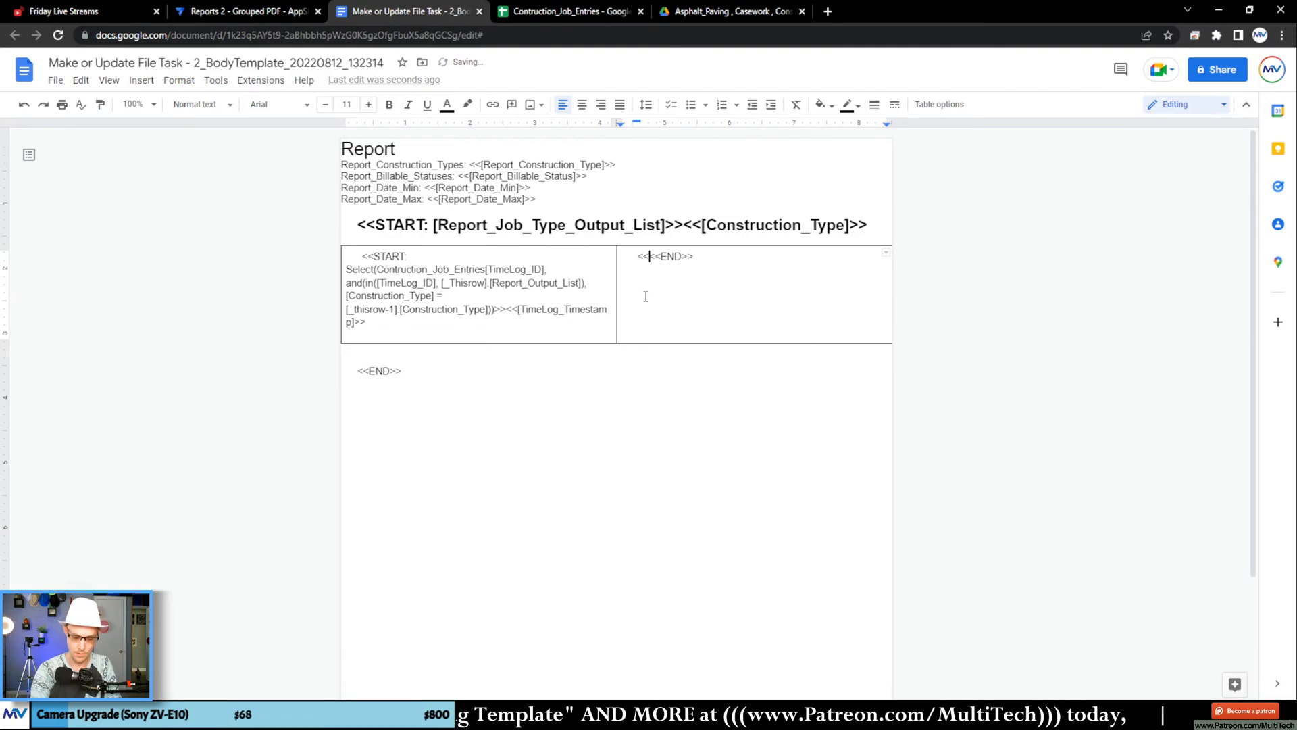
text([TimeLog_Total_Hours])
text(>>)
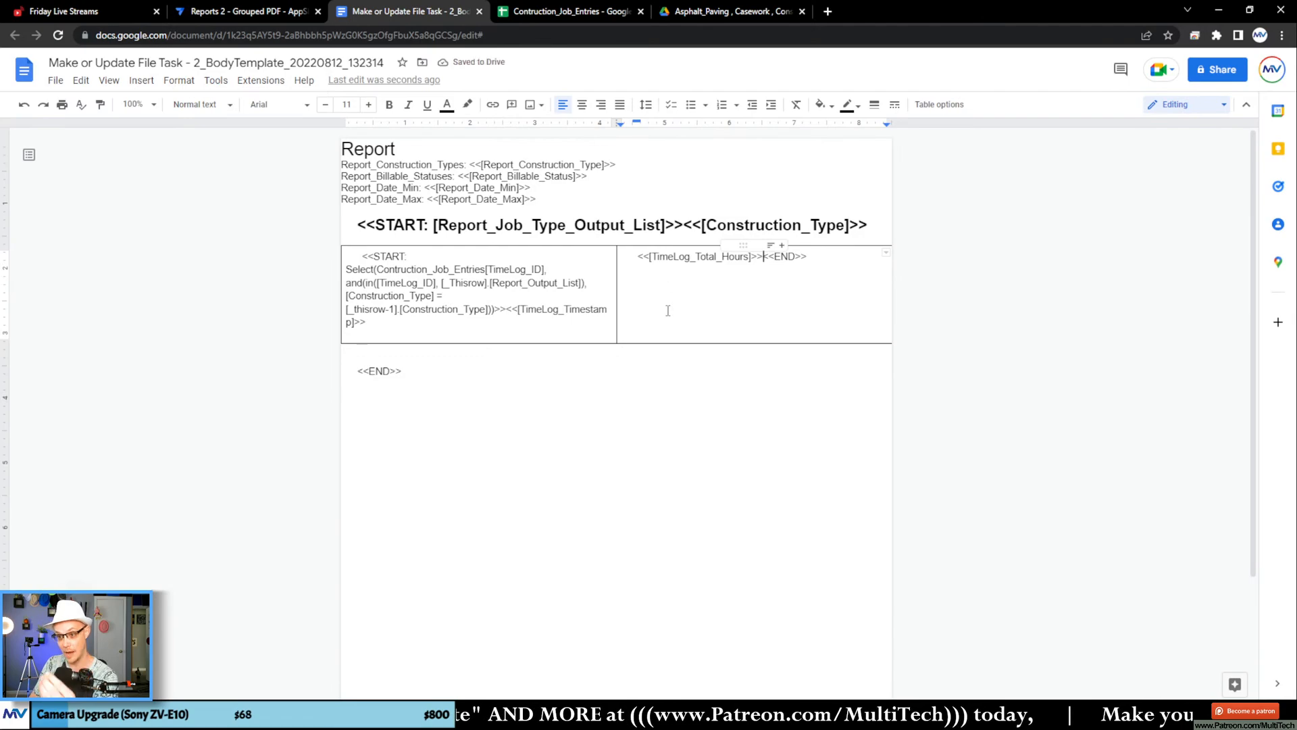
Step: Switch to AppSheet, reapply the task's File Folder Path expression as it is, and save the app again
click(243, 11)
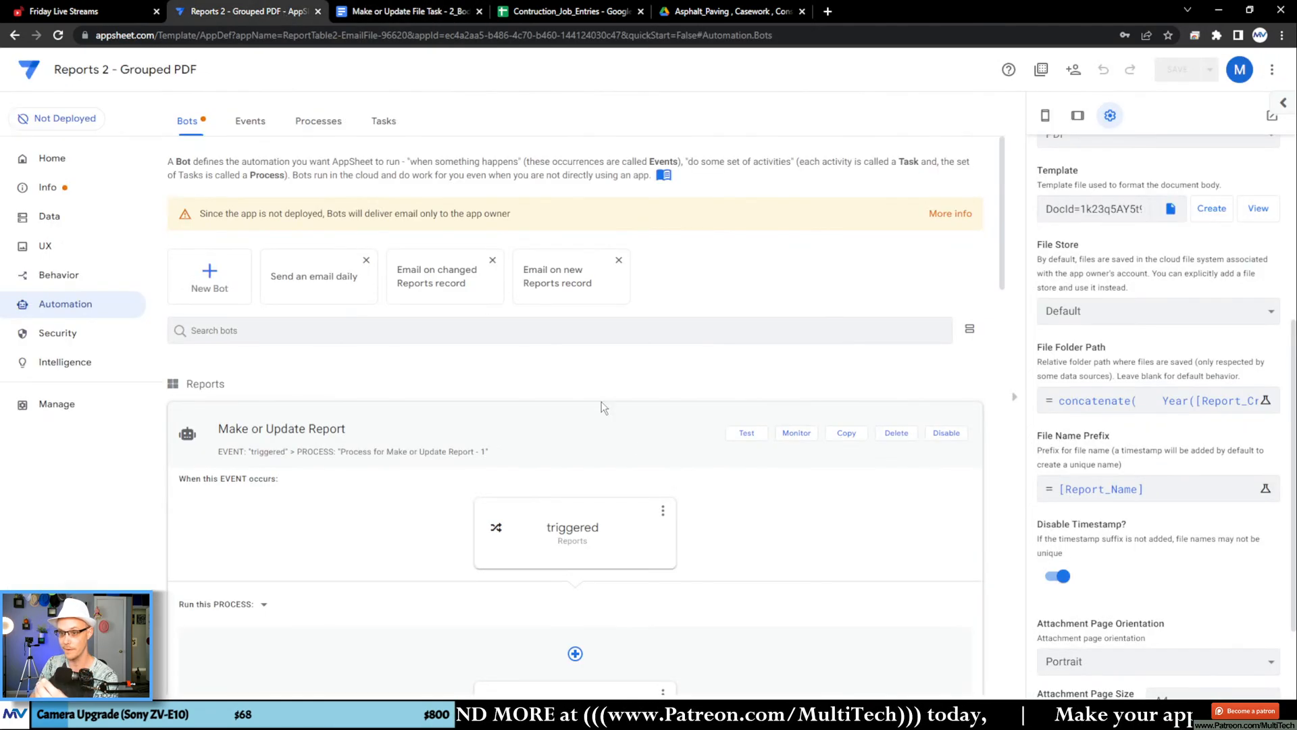
click(1182, 401)
click(935, 658)
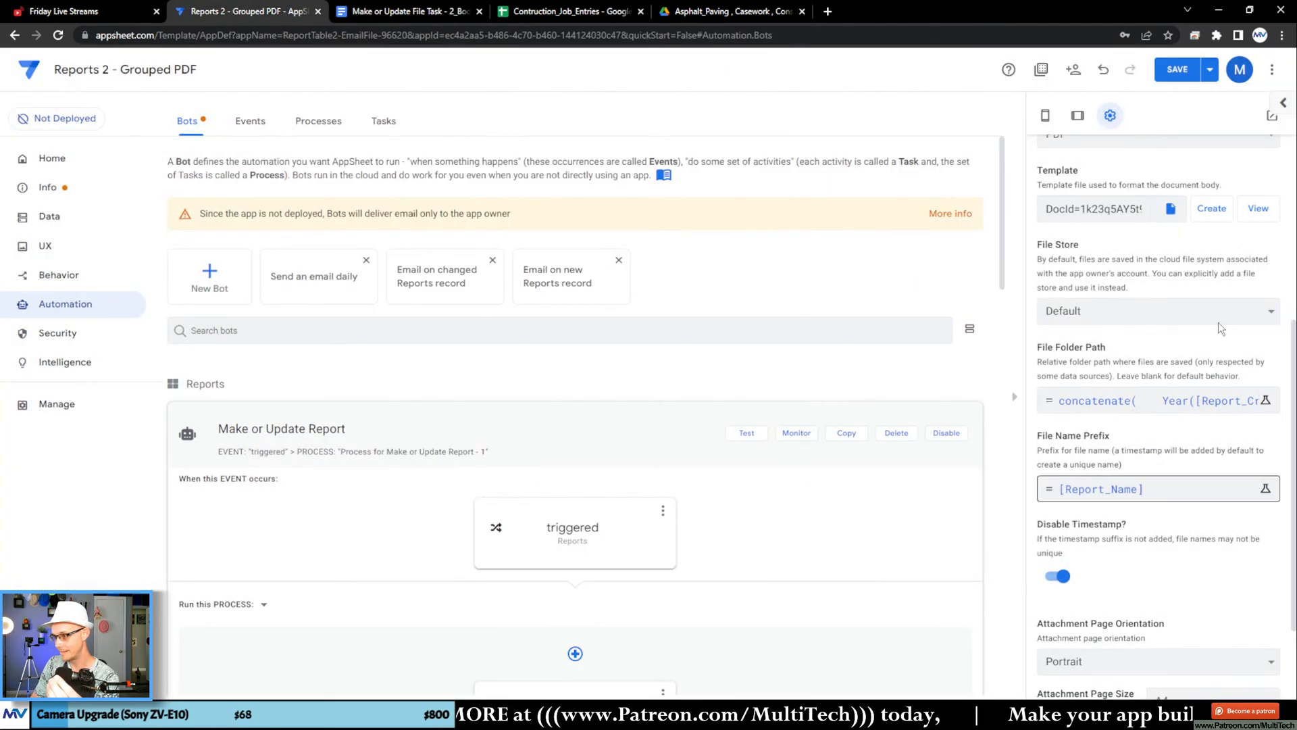
click(1210, 70)
click(1174, 135)
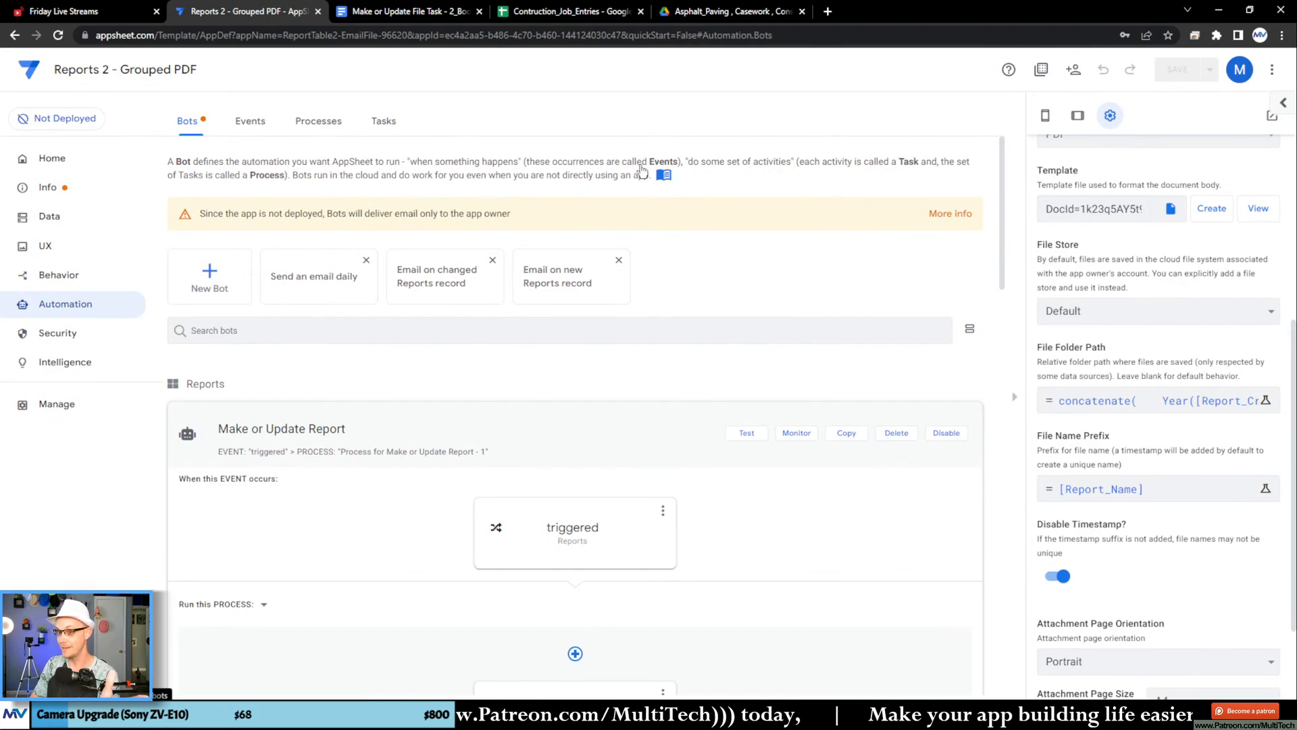
Step: Return to the Google Docs template and insert two columns after the table's two existing columns
click(432, 11)
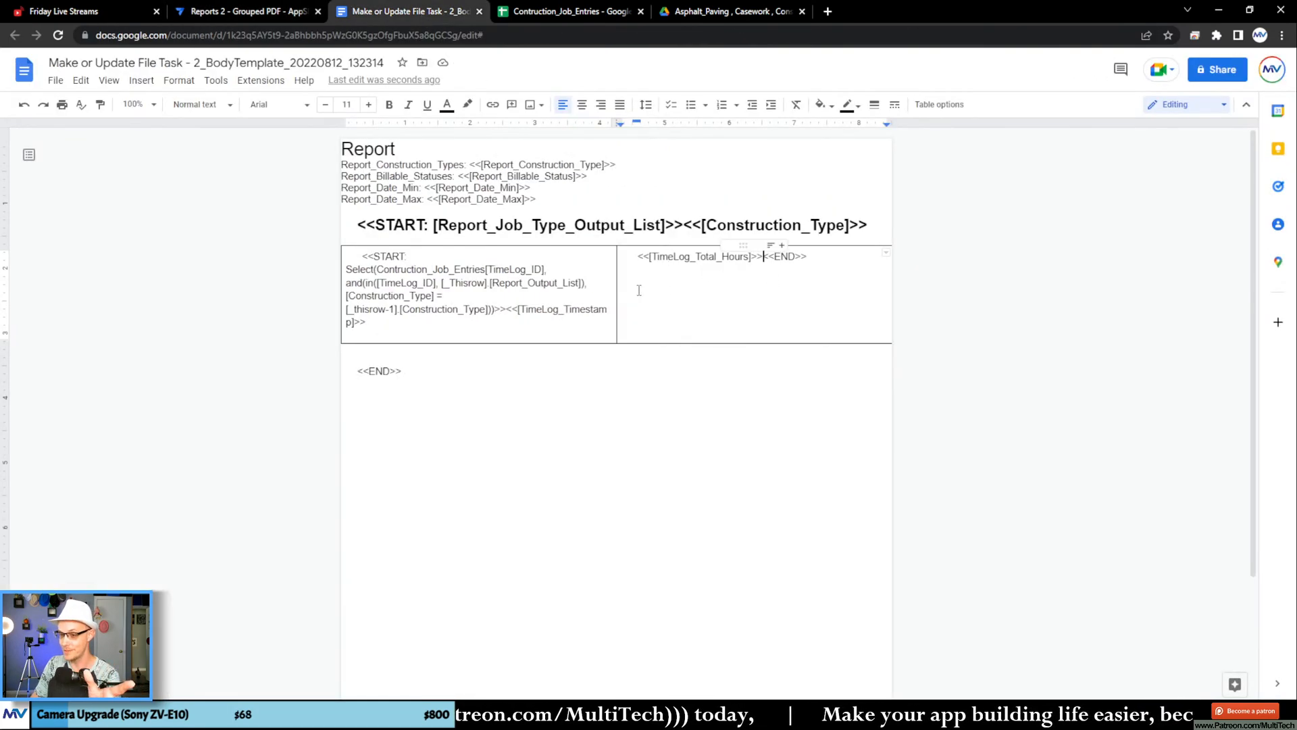
drag(639, 290, 559, 292)
right_click(559, 292)
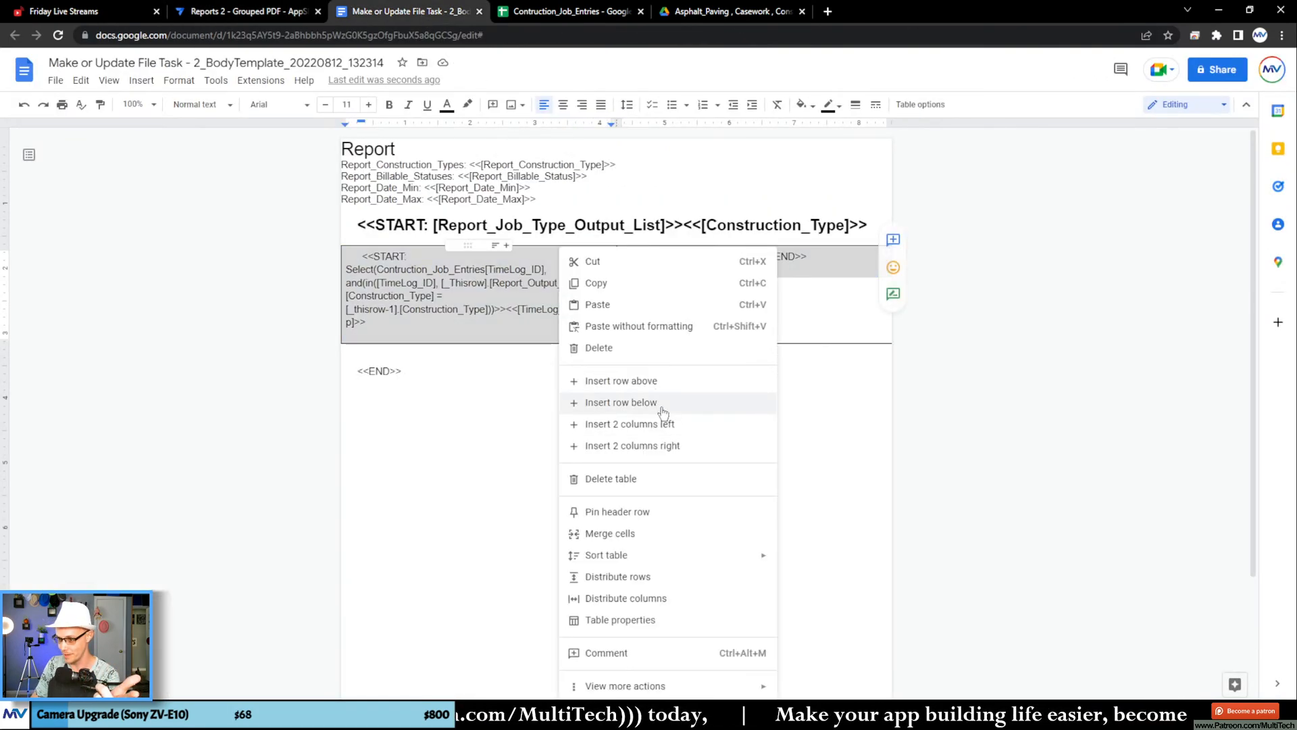
click(673, 446)
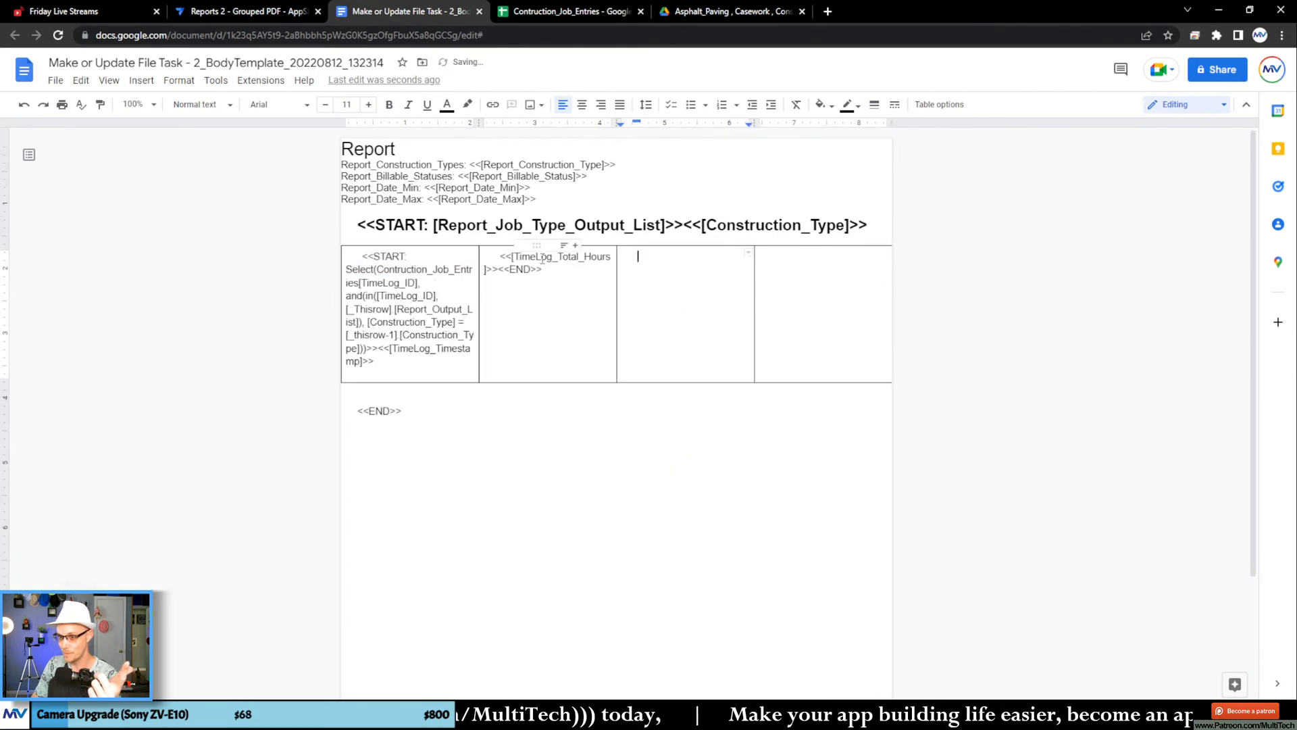
Step: Move <<[TimeLog_Total_Hours]>><<END>> from the table's second cell into its fourth cell
drag(544, 274, 496, 256)
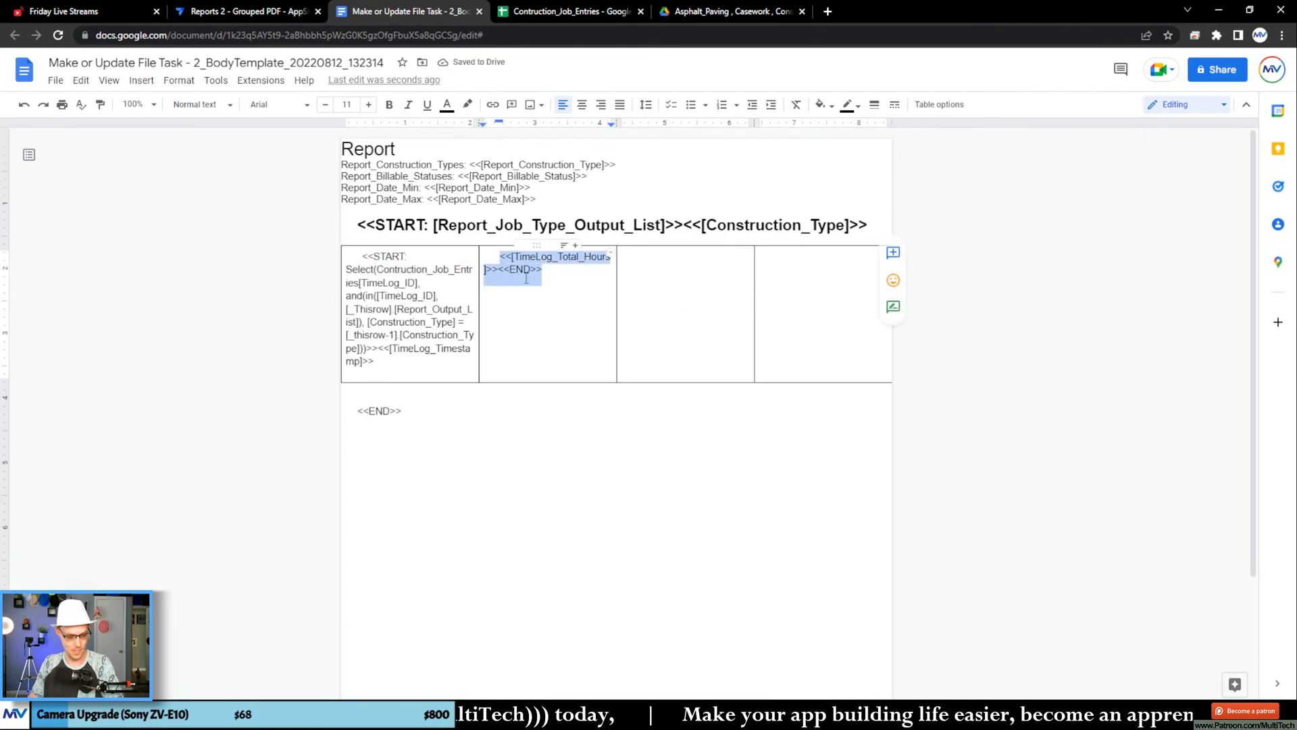
key(ctrl+x)
click(805, 321)
key(ctrl+v)
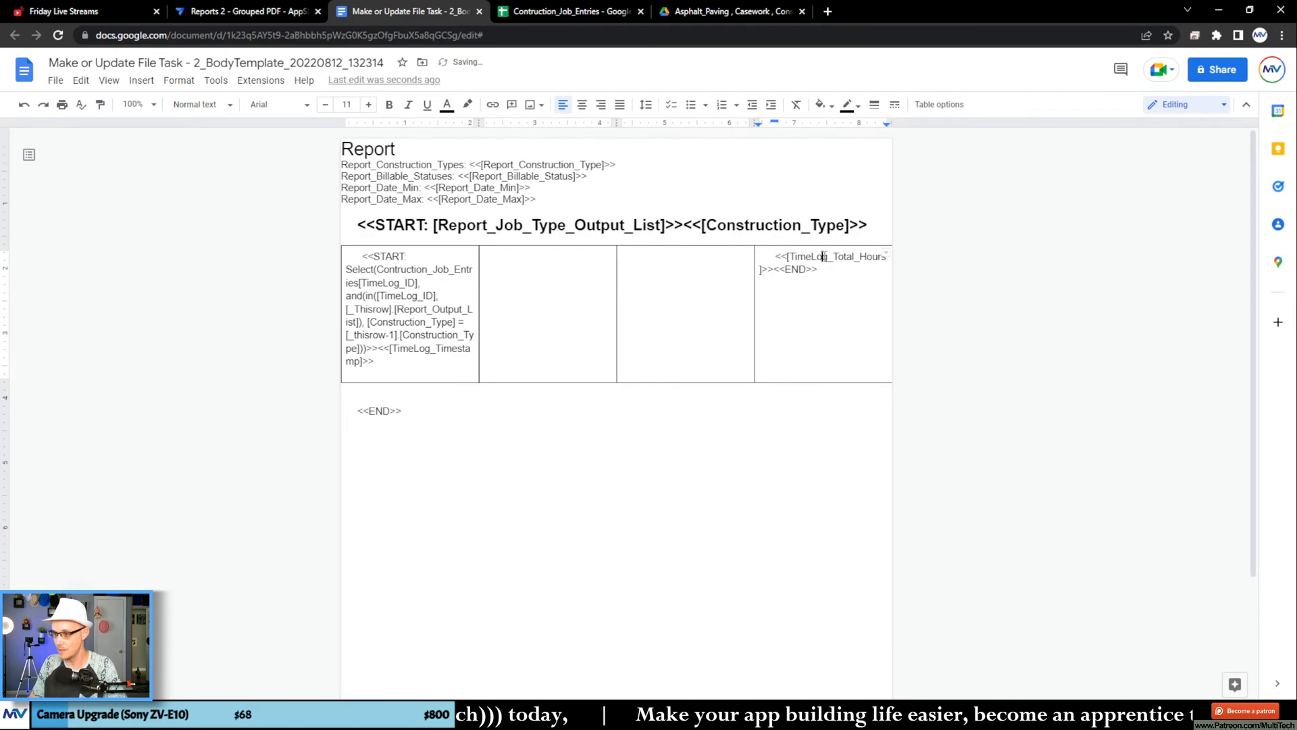
Step: Copy <<[TimeLog_Total_Hours]>> without <<END>> from the fourth cell into the third and second cells
drag(774, 271, 770, 256)
key(ctrl+c)
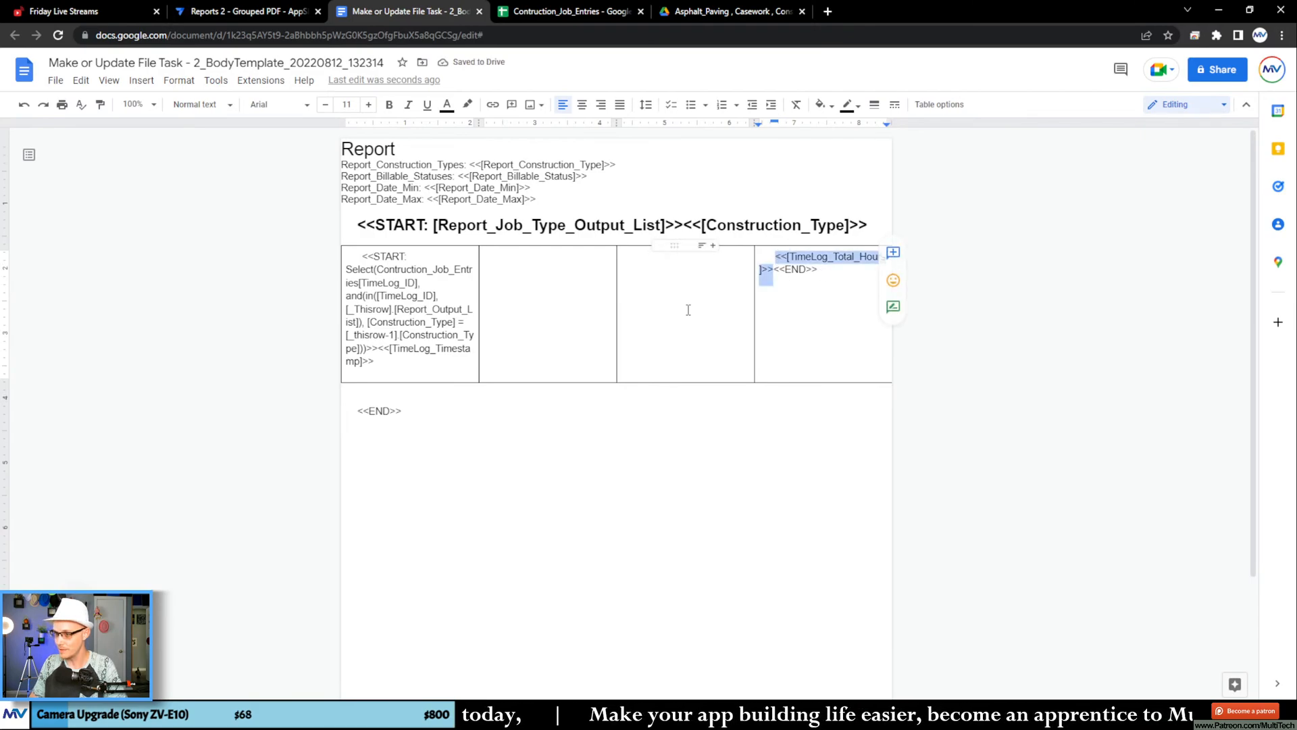
click(667, 307)
key(ctrl+v)
click(544, 281)
key(ctrl+v)
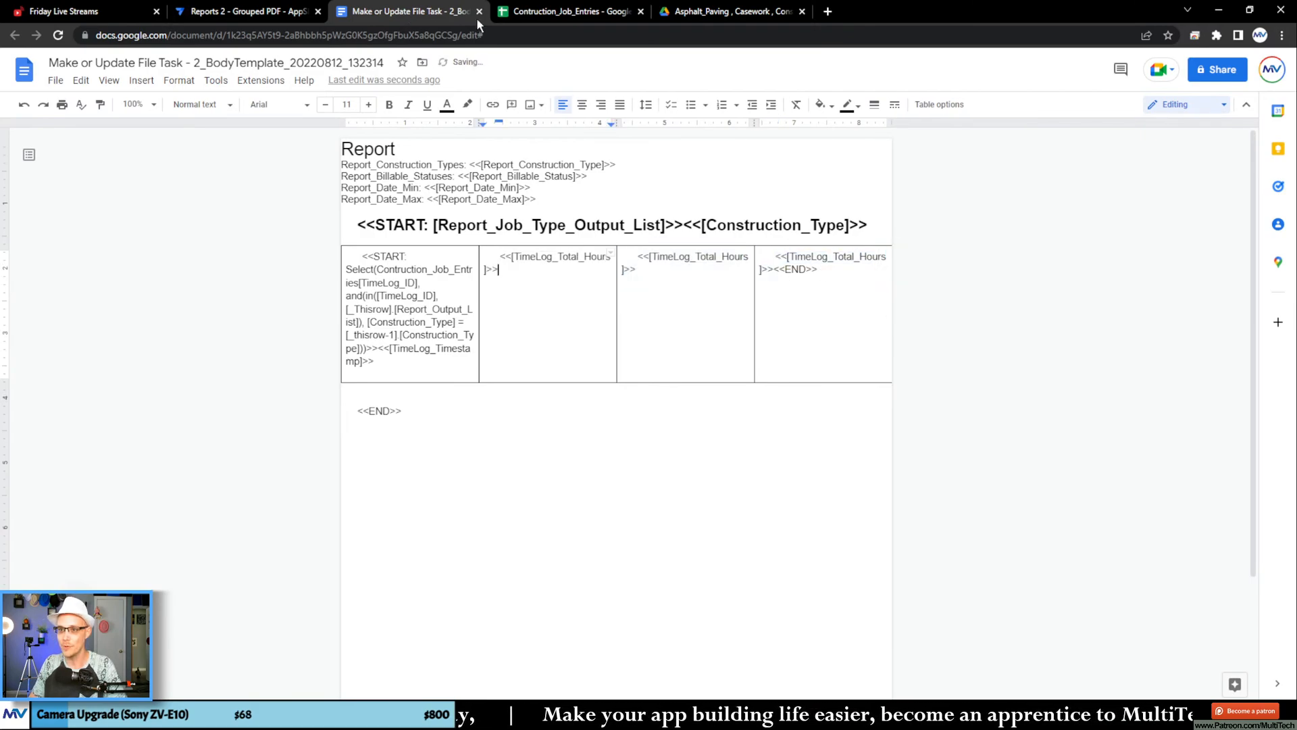
Step: Remove the leading indentation before the template expressions in all four table cells
click(503, 256)
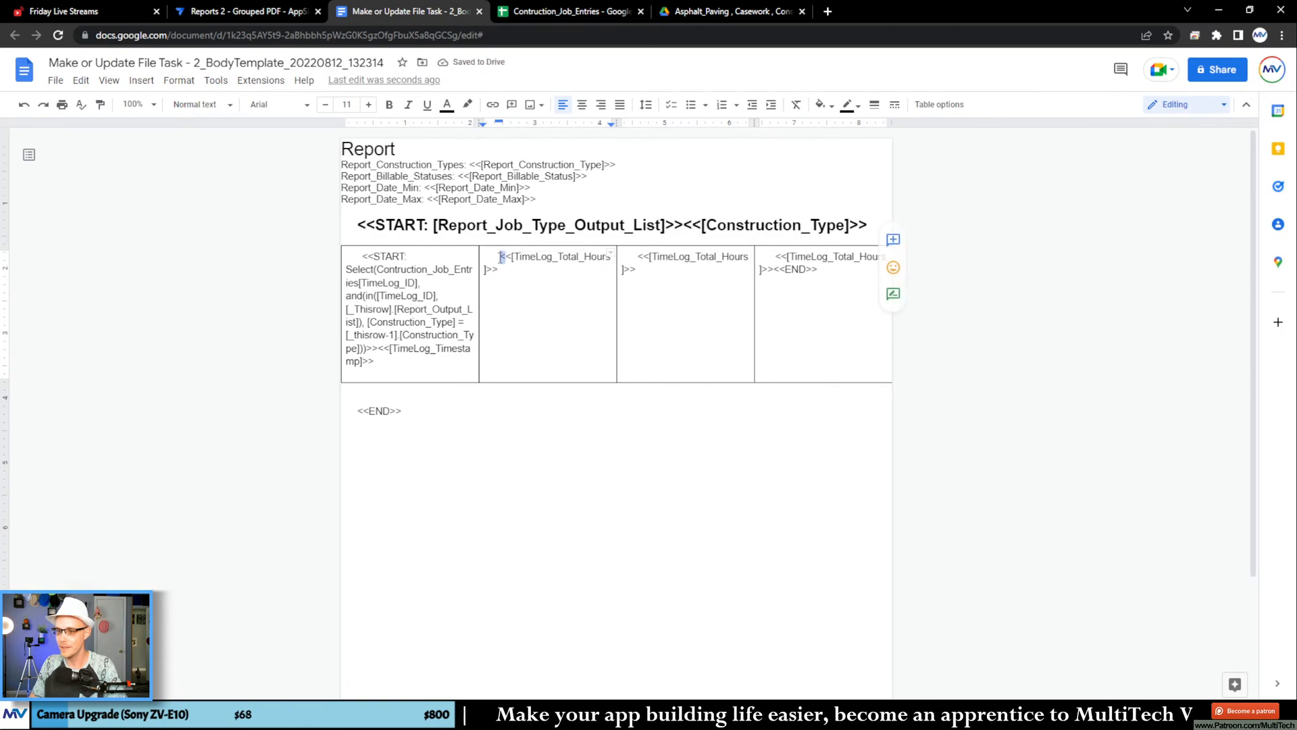
key(BackSpace)
click(639, 257)
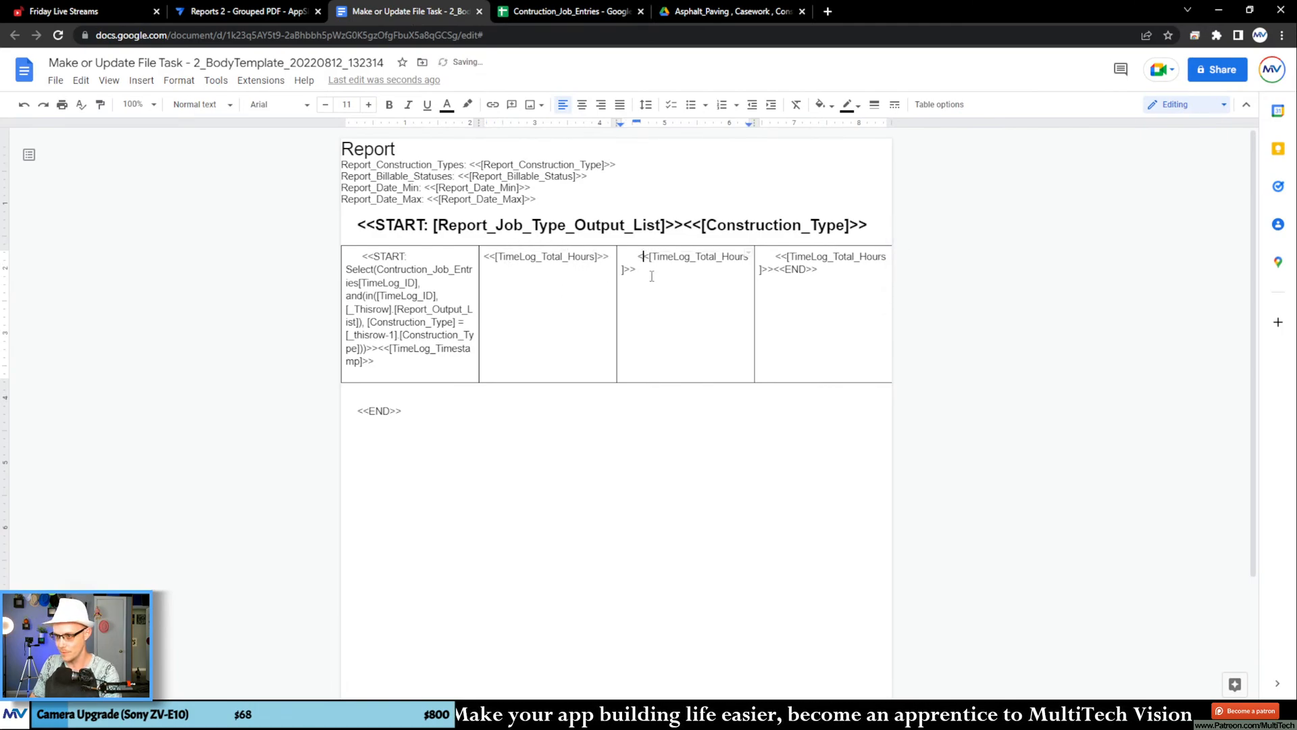
key(BackSpace)
click(776, 257)
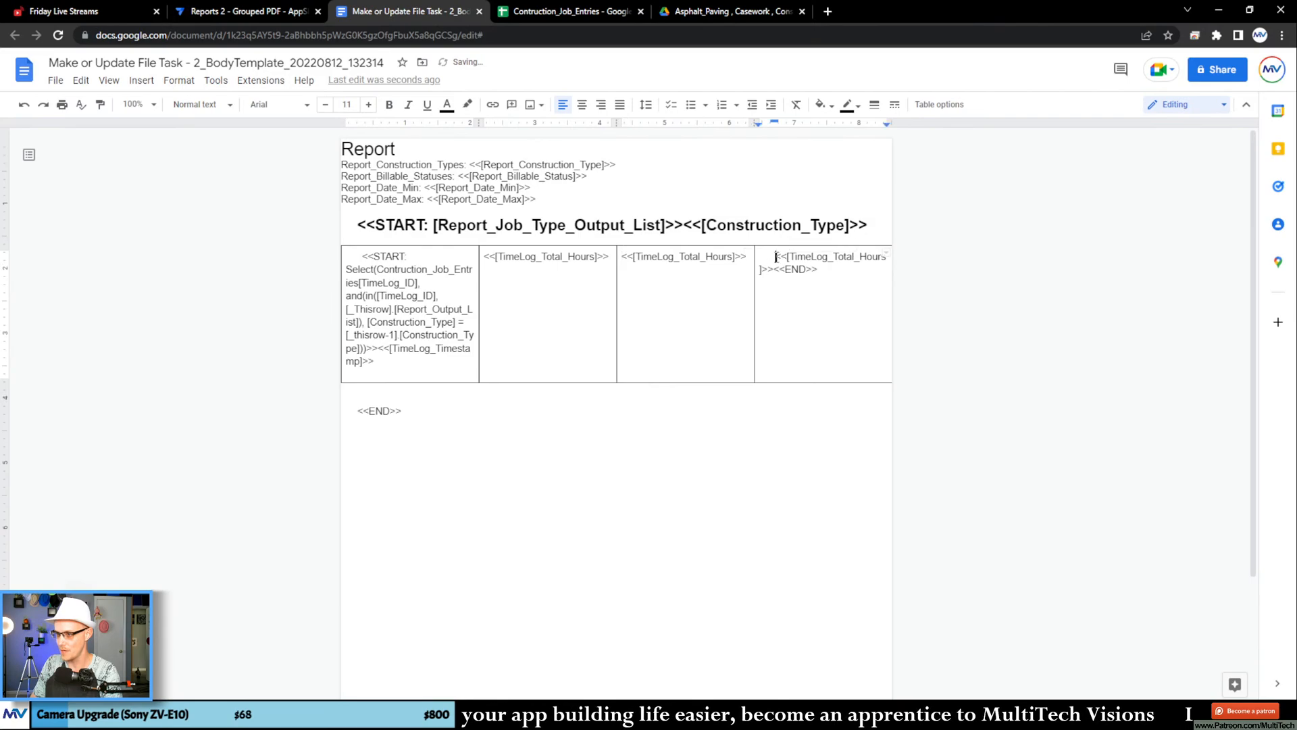
key(BackSpace)
click(549, 313)
click(364, 257)
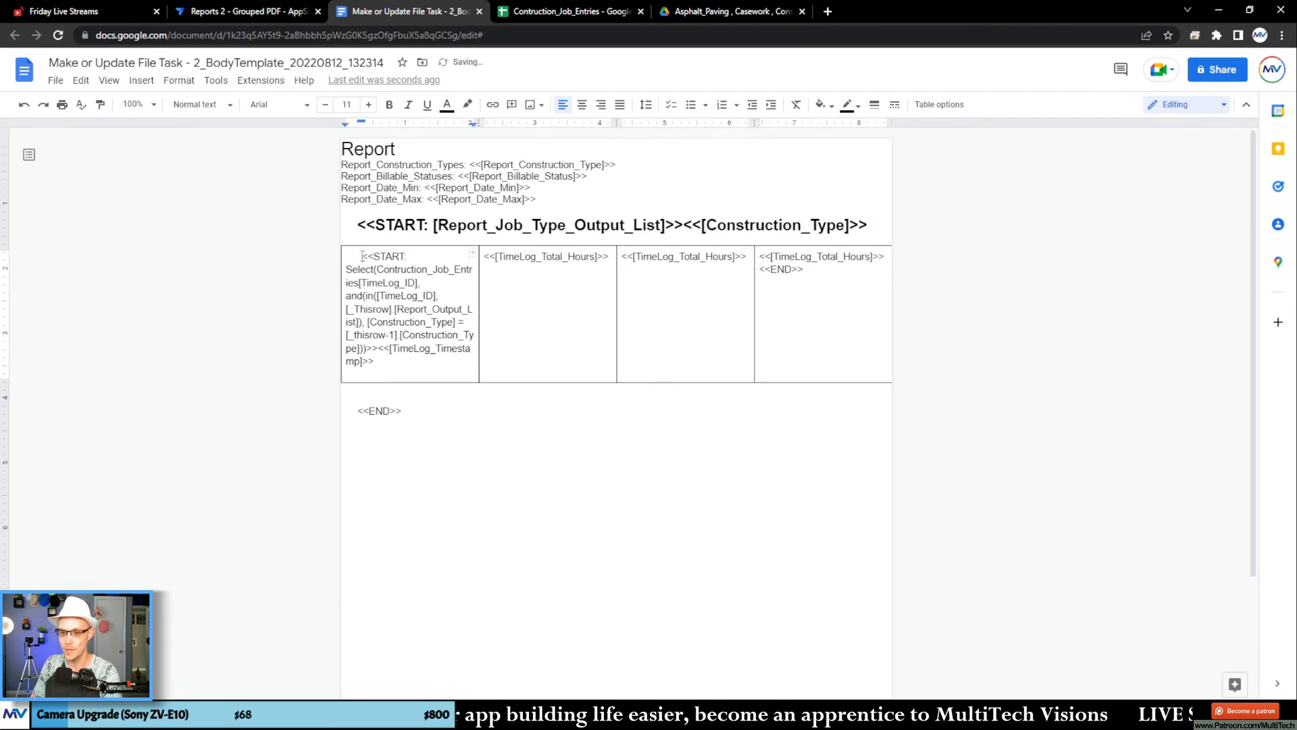
key(BackSpace)
click(551, 323)
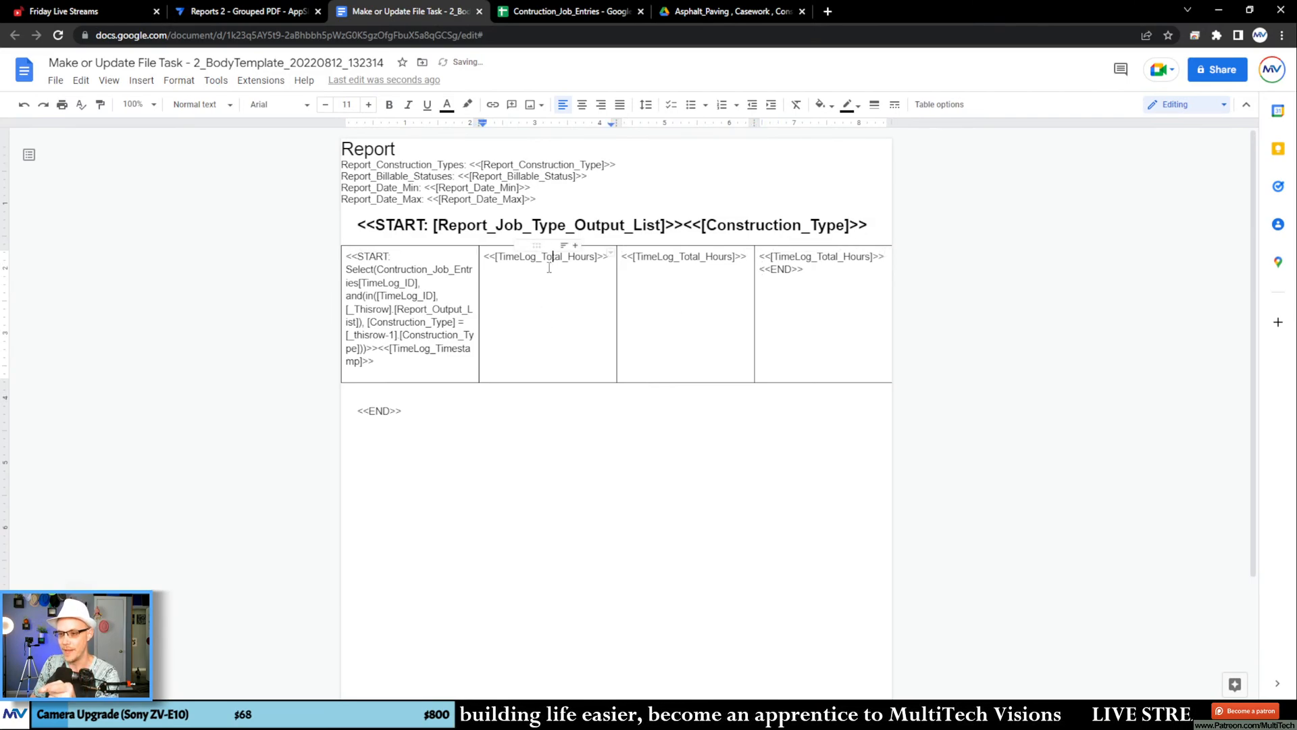
Step: Copy the TimeLog_Total_Cost column name from the Contruction_Job_Entries sheet and use it as the field in the table's third cell
click(579, 12)
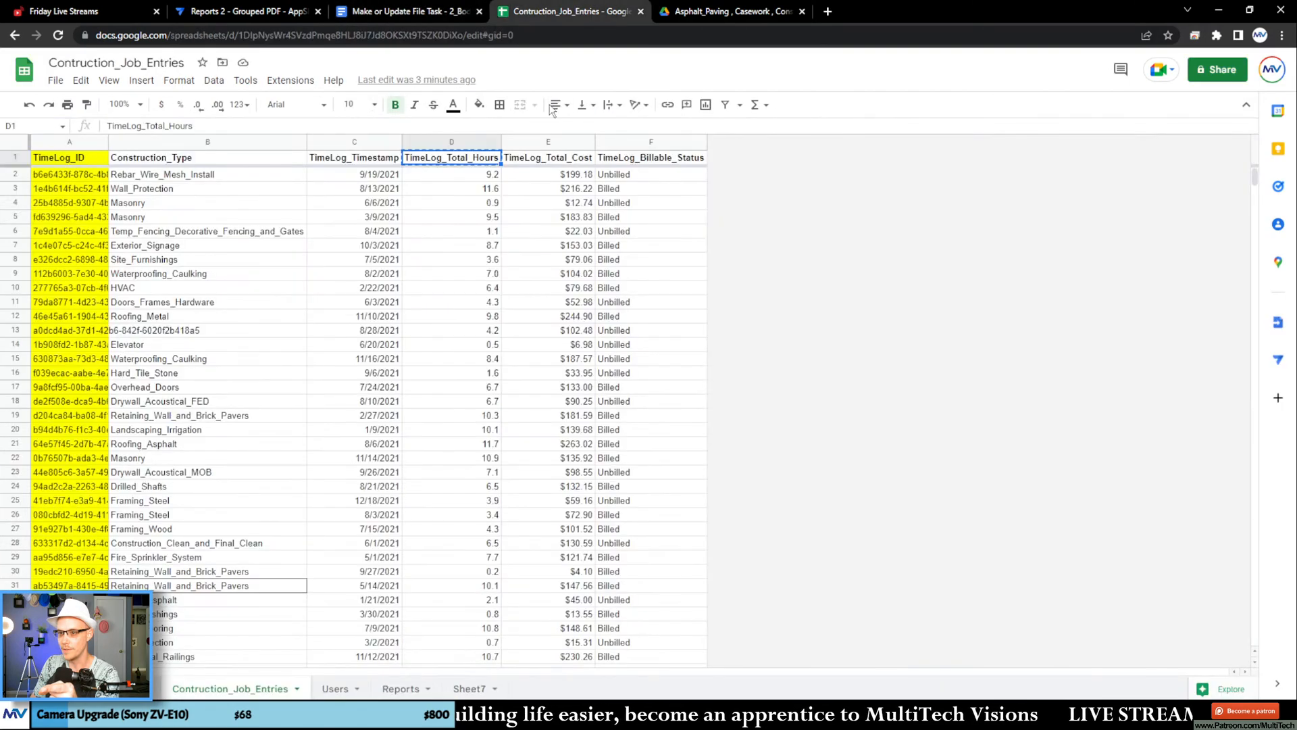
click(529, 155)
click(420, 13)
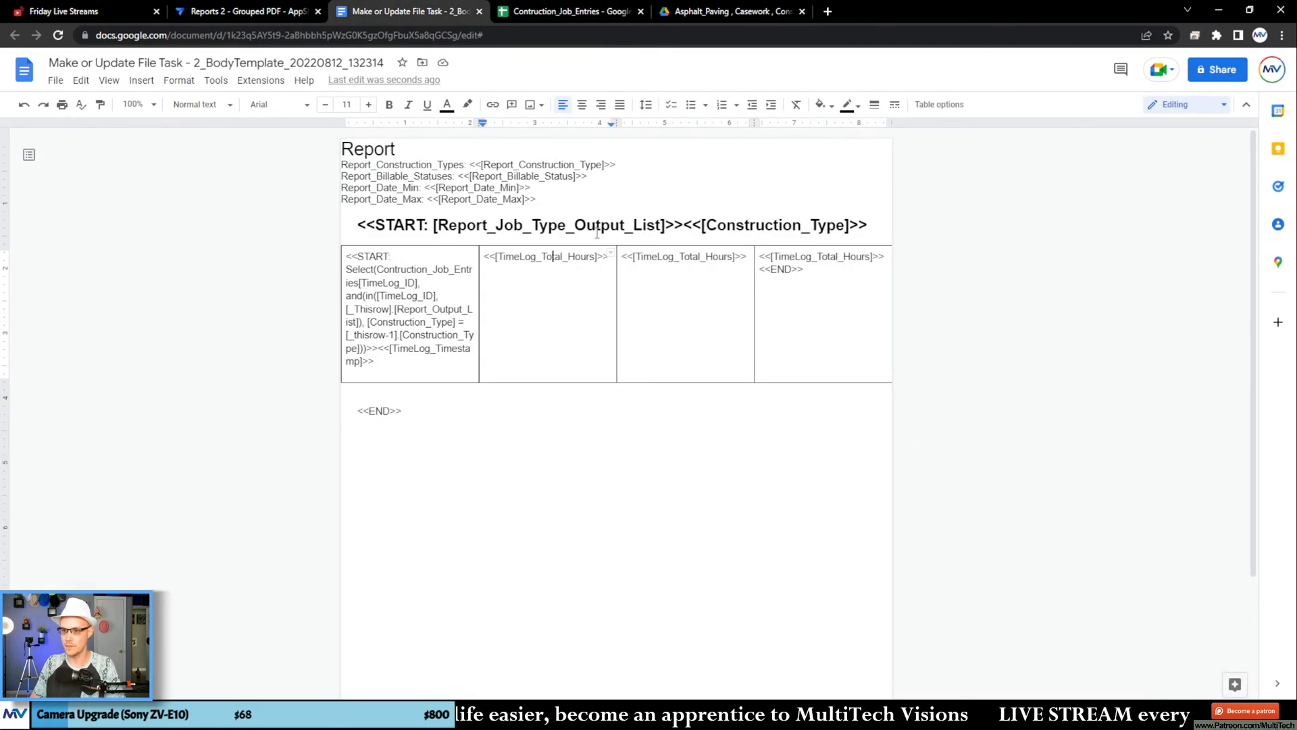
double_click(682, 257)
key(ctrl+v)
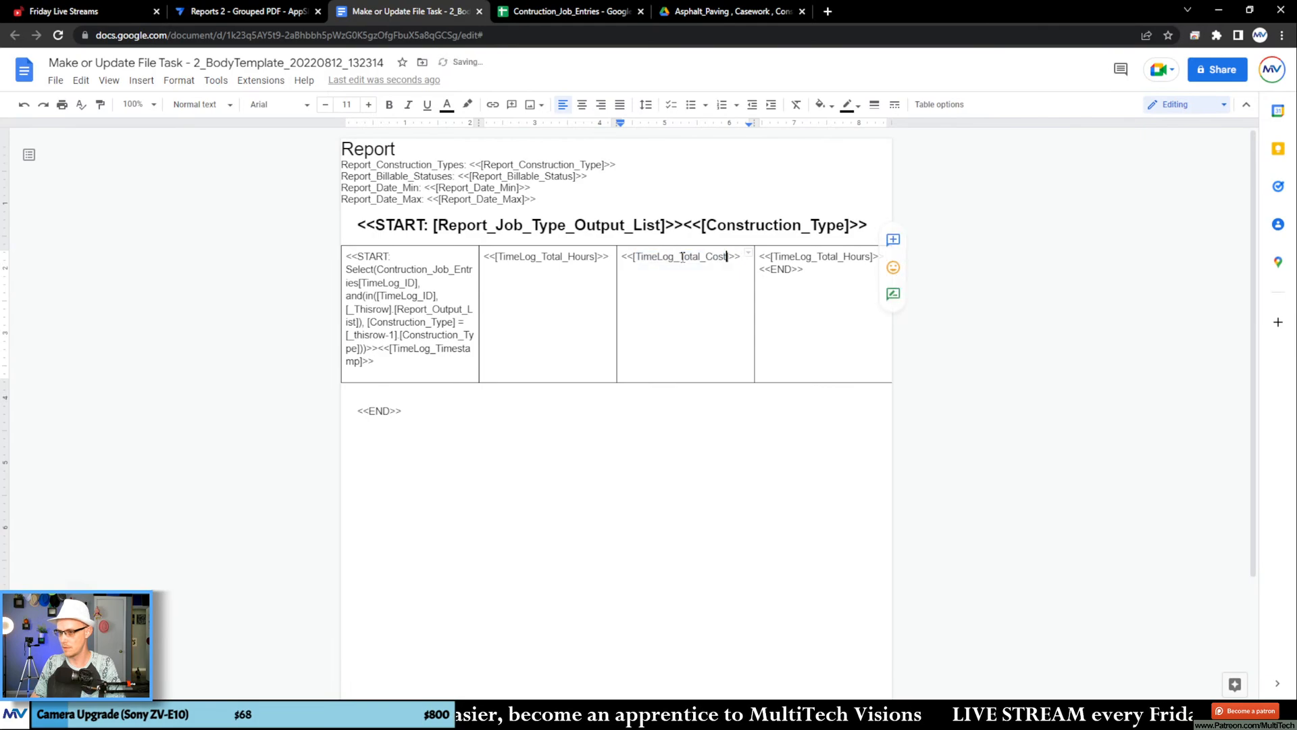
Step: Copy the TimeLog_Billable_Status column name from the spreadsheet and use it as the field in the table's fourth cell
click(571, 12)
click(674, 164)
key(ctrl+c)
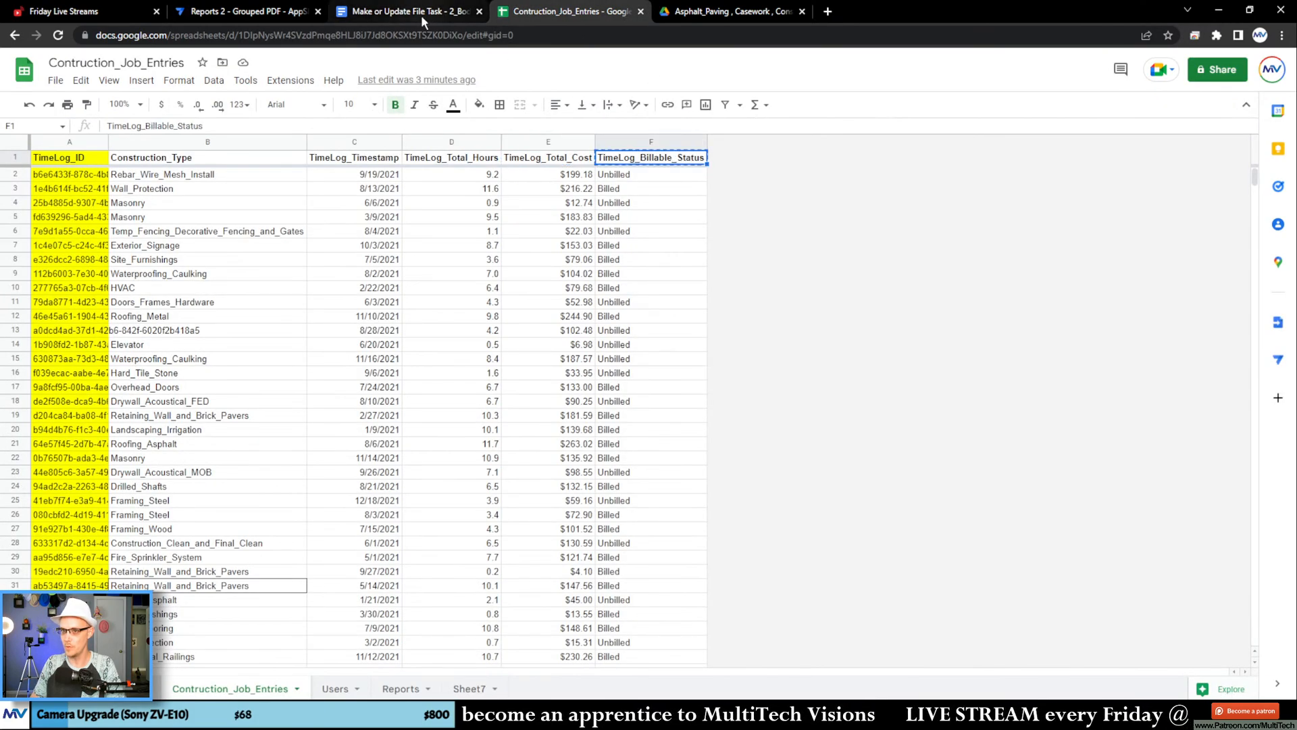
click(420, 12)
double_click(819, 257)
key(ctrl+v)
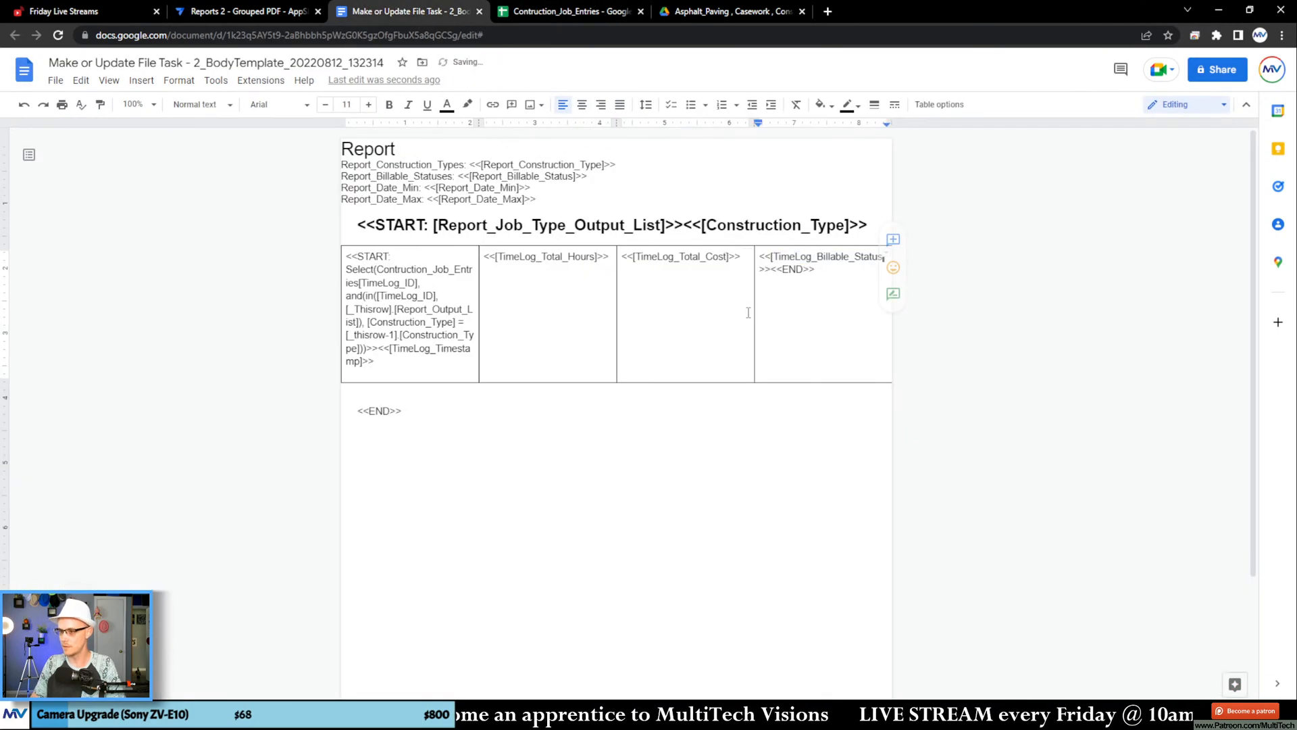
click(560, 343)
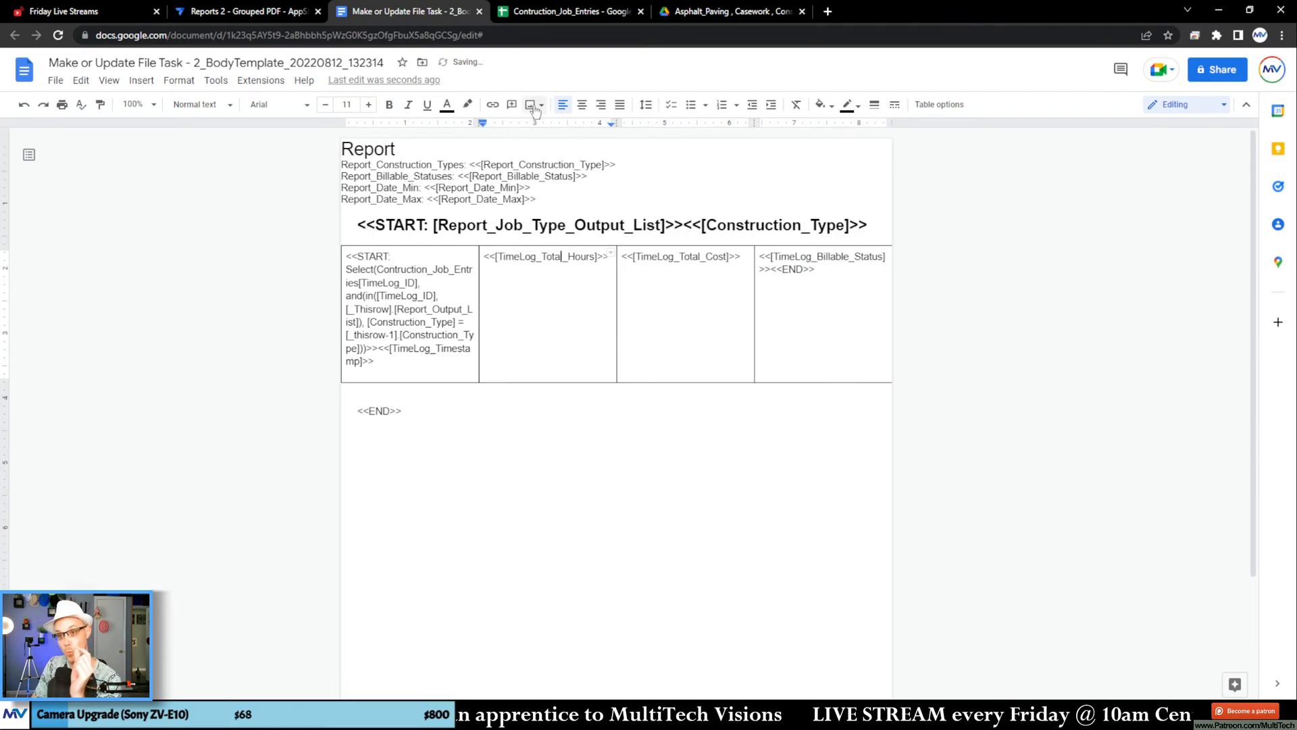
Step: Switch to AppSheet, reapply the task's File Folder Path expression as it is, and save and verify the app's data
click(310, 13)
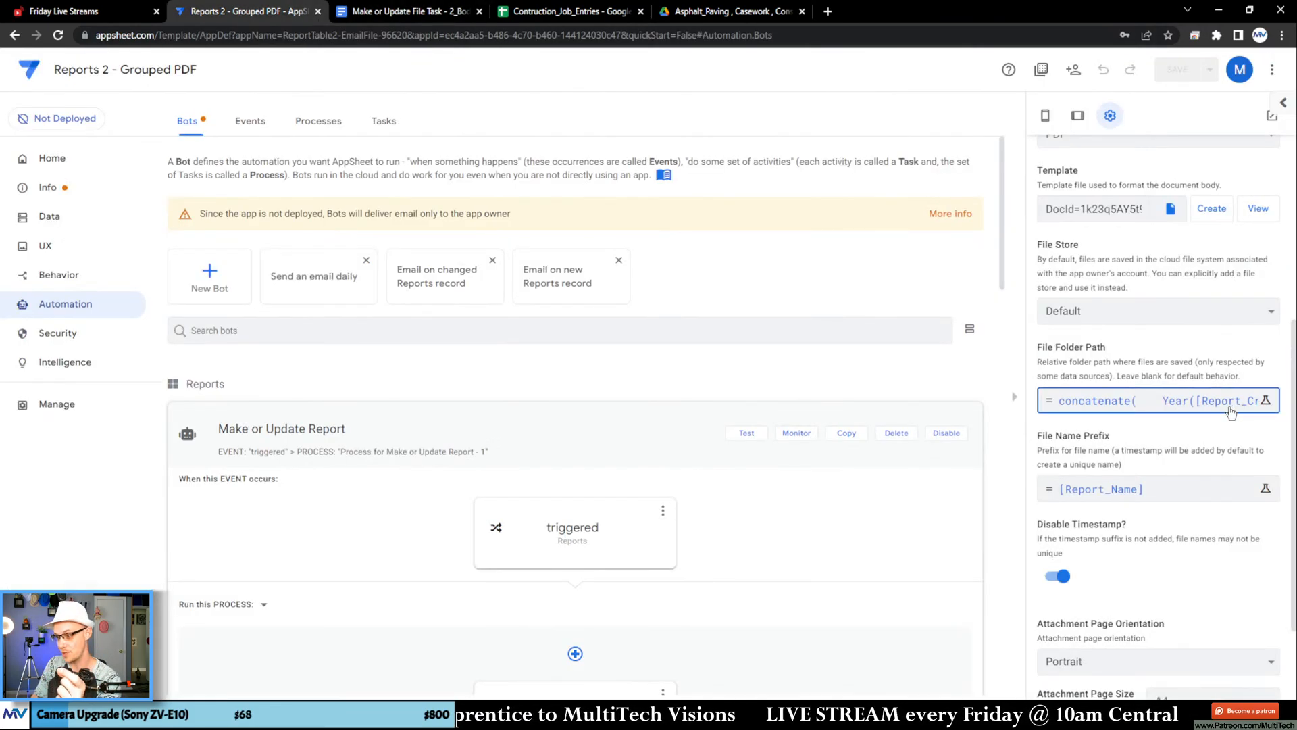
click(1044, 405)
click(1038, 422)
click(1209, 69)
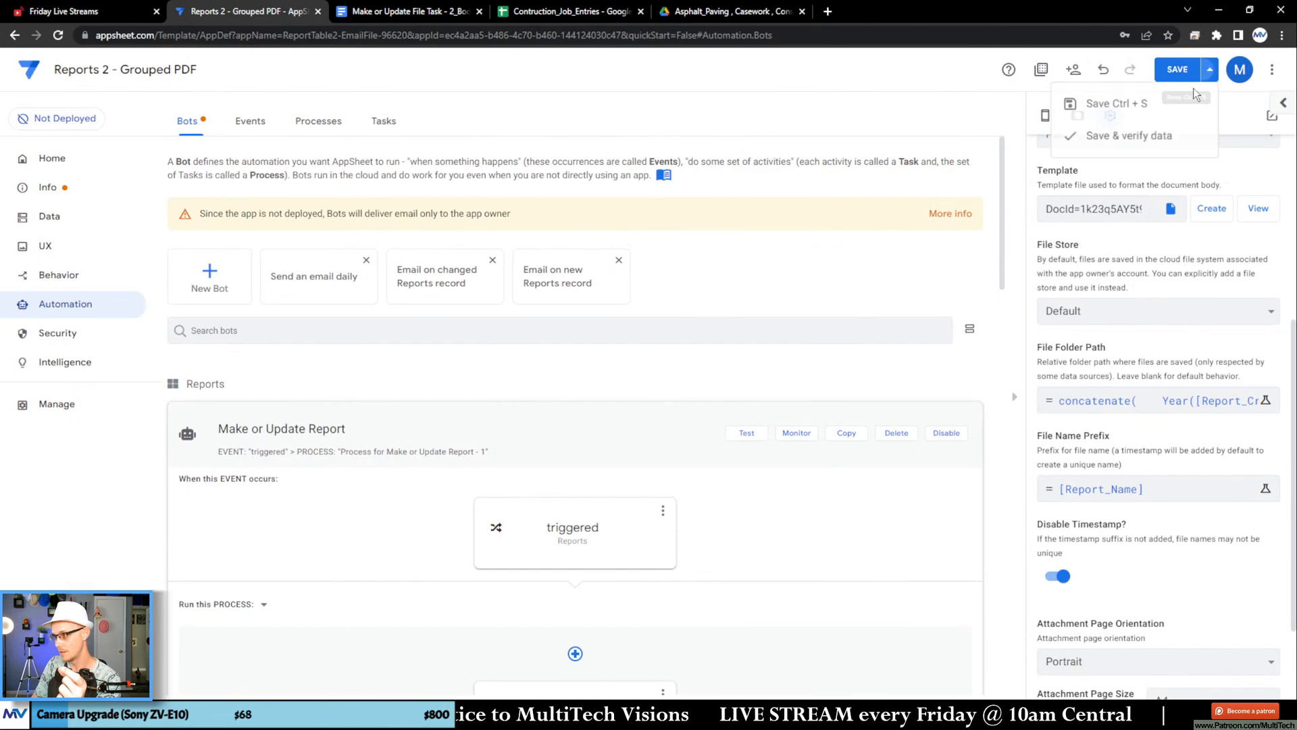
click(1145, 138)
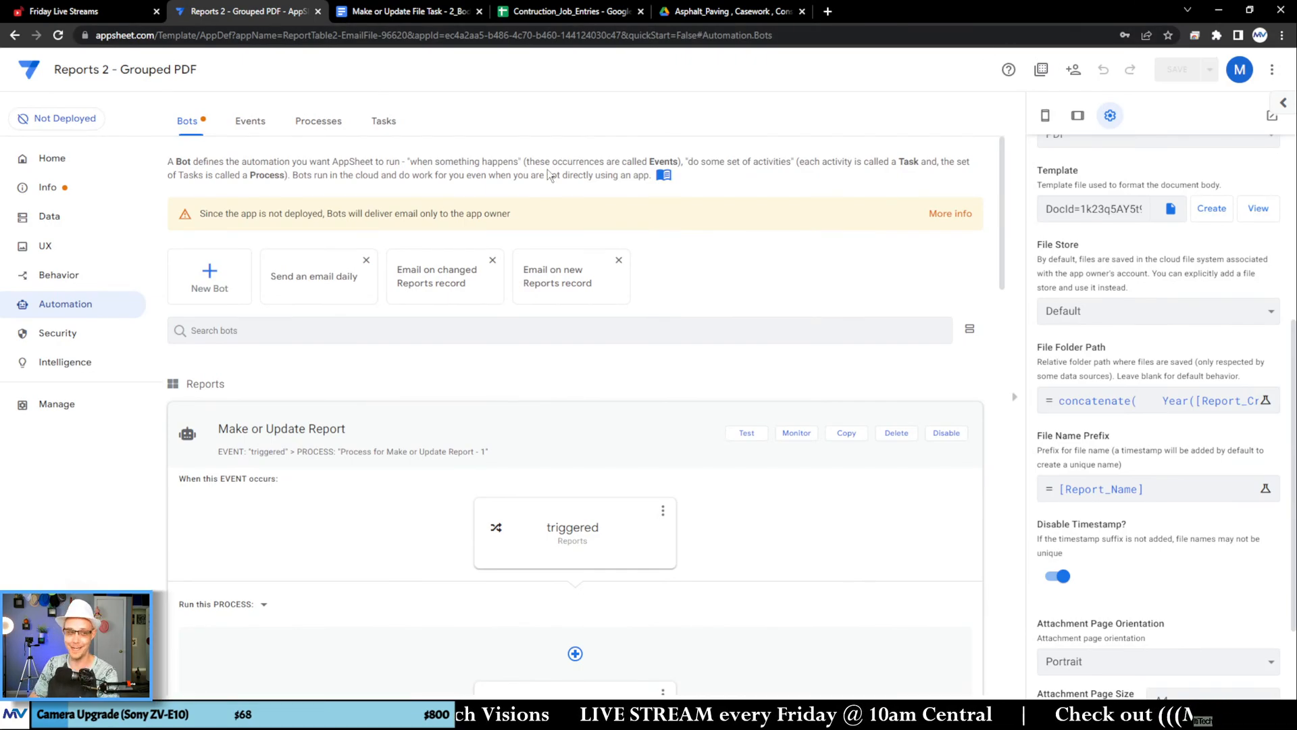
click(405, 11)
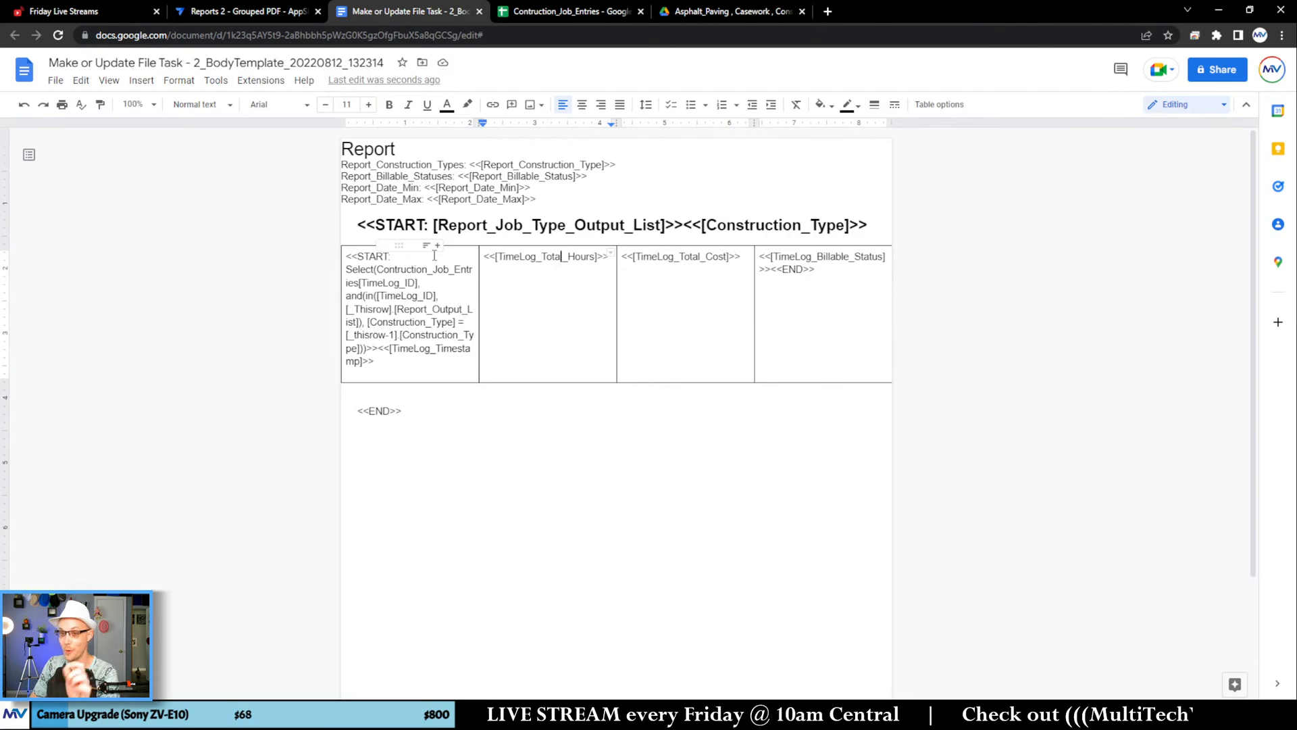
Step: Open Report Output 2 from the Reports view in AppSheet's app preview and examine its grouped entries
click(269, 12)
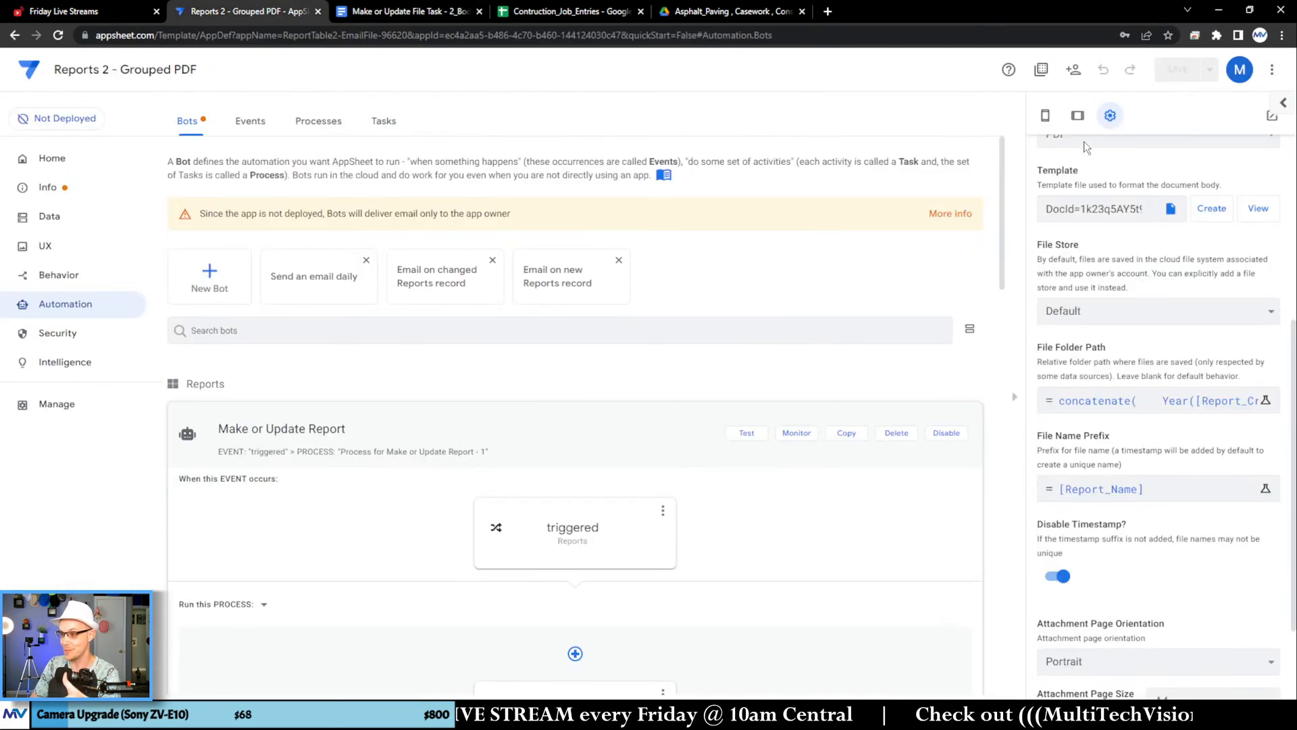
click(1045, 115)
click(1102, 569)
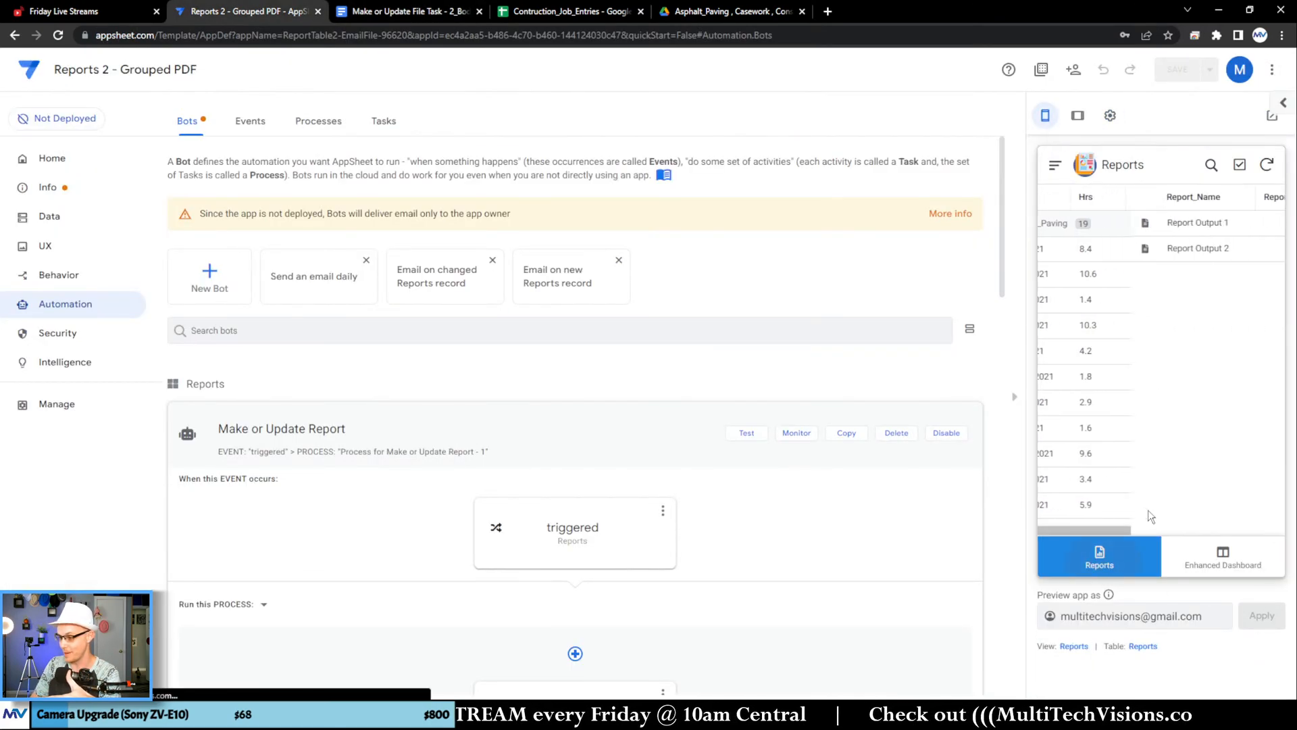
click(1135, 229)
click(1054, 165)
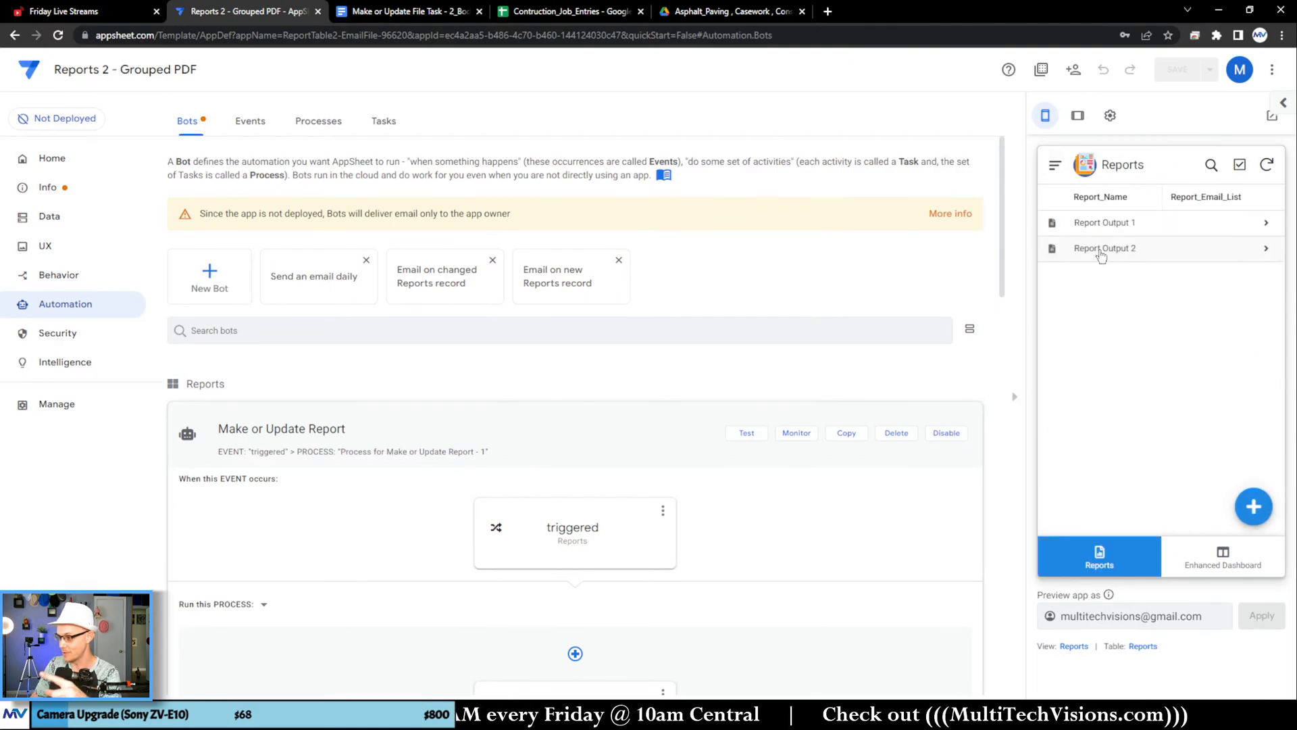
click(1101, 250)
scroll(1176, 361, down, 3)
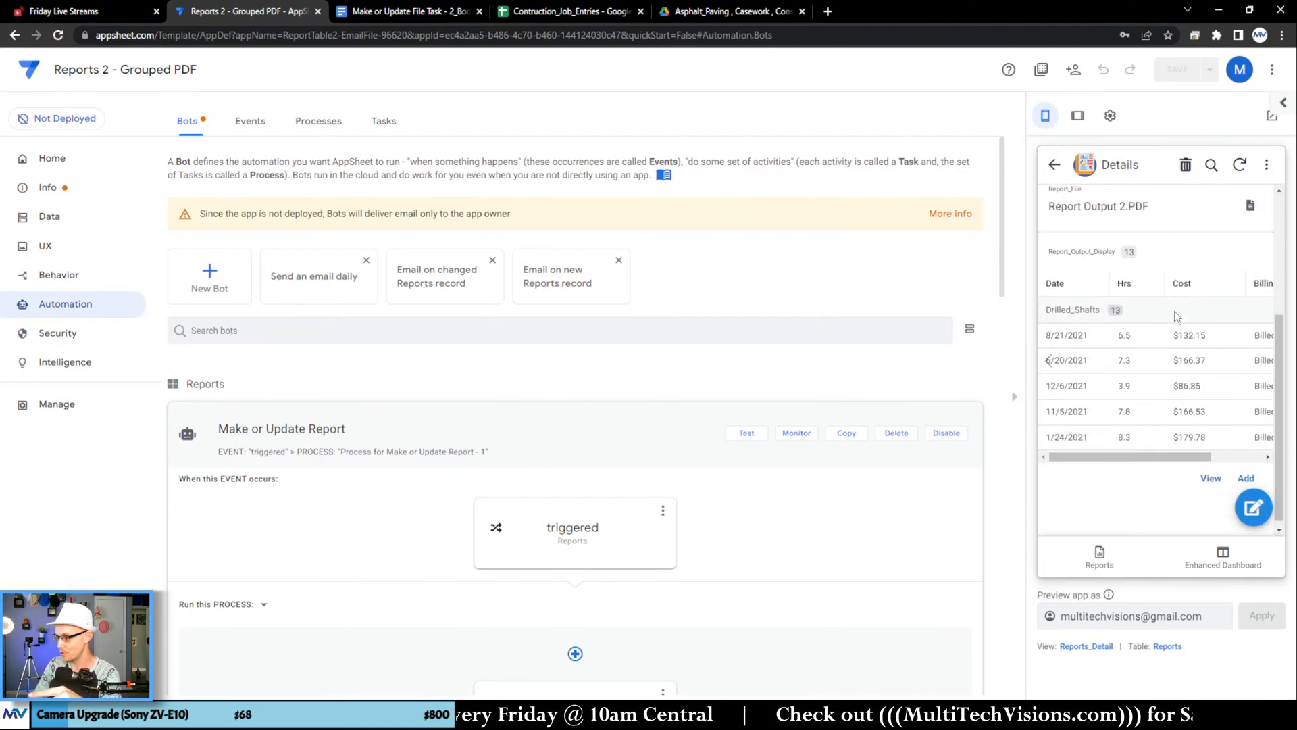
Step: Open Report Output 1 in the app preview, run its Make Update File action, and sync the app
click(1055, 165)
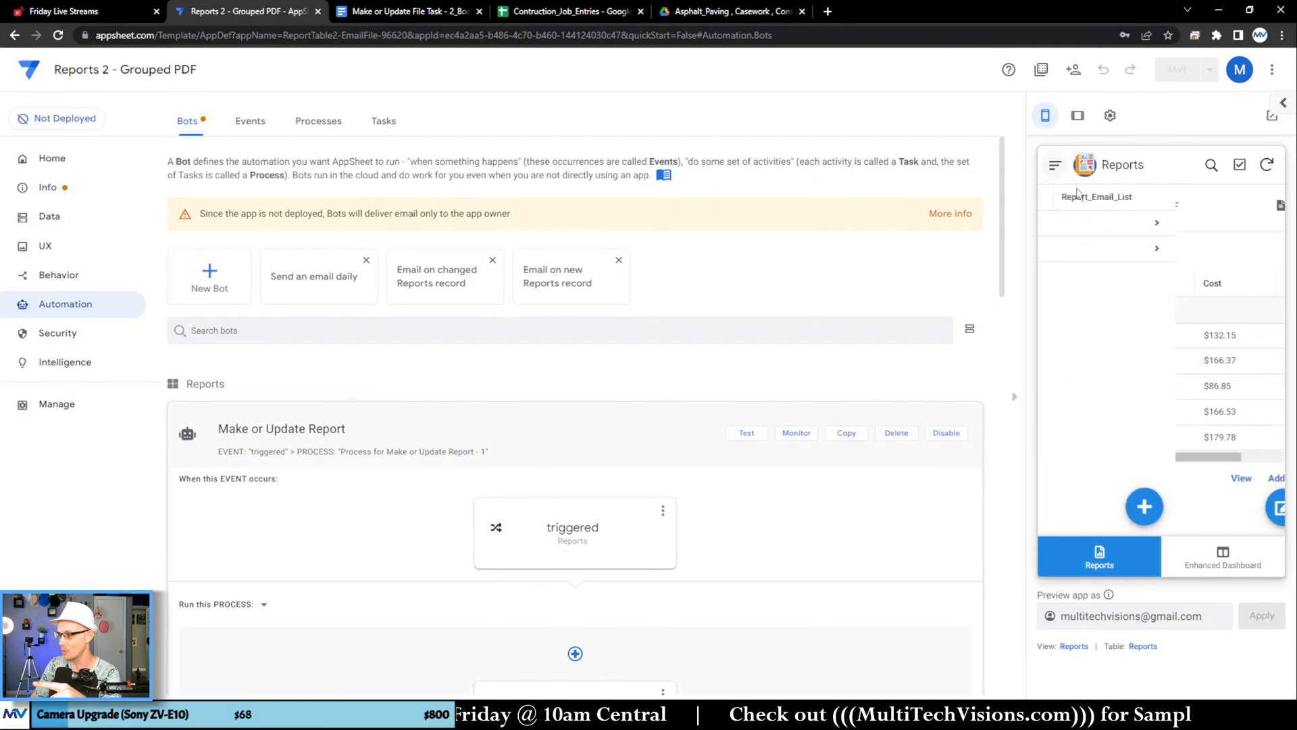
click(1143, 233)
scroll(1162, 301, down, 3)
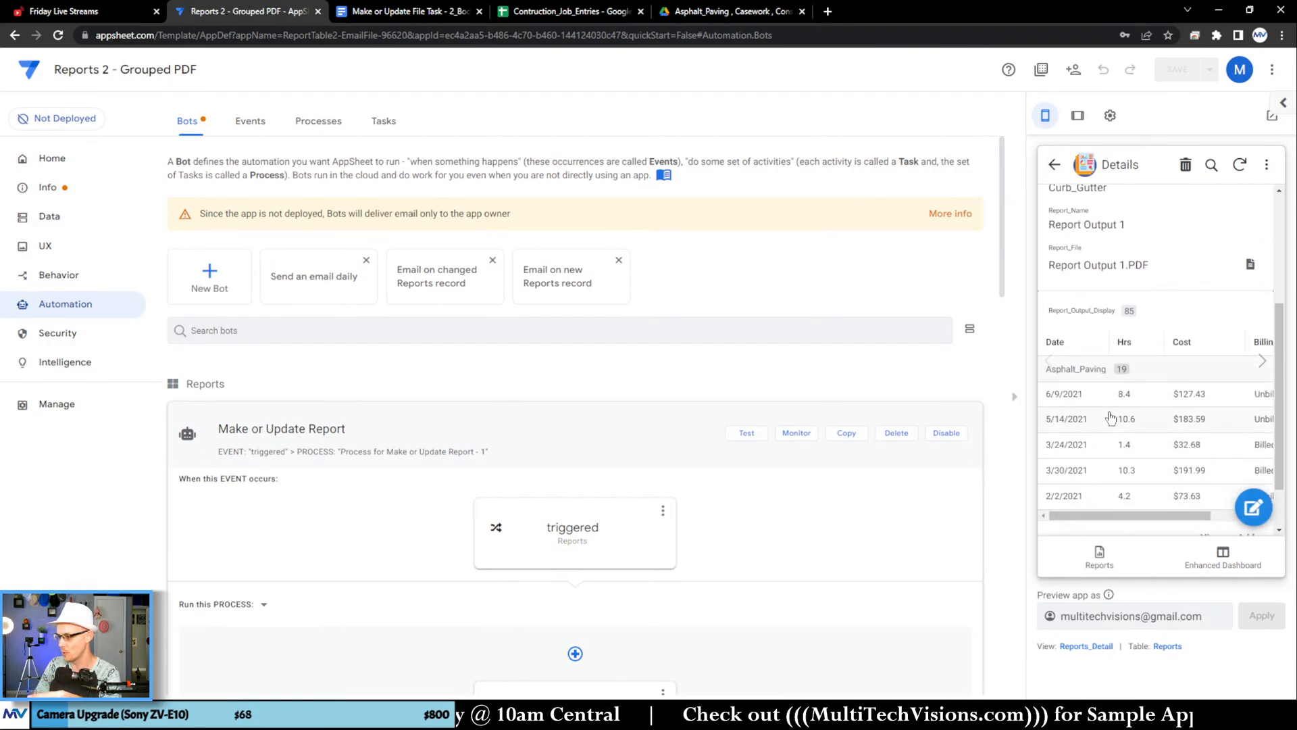
scroll(1124, 375, up, 5)
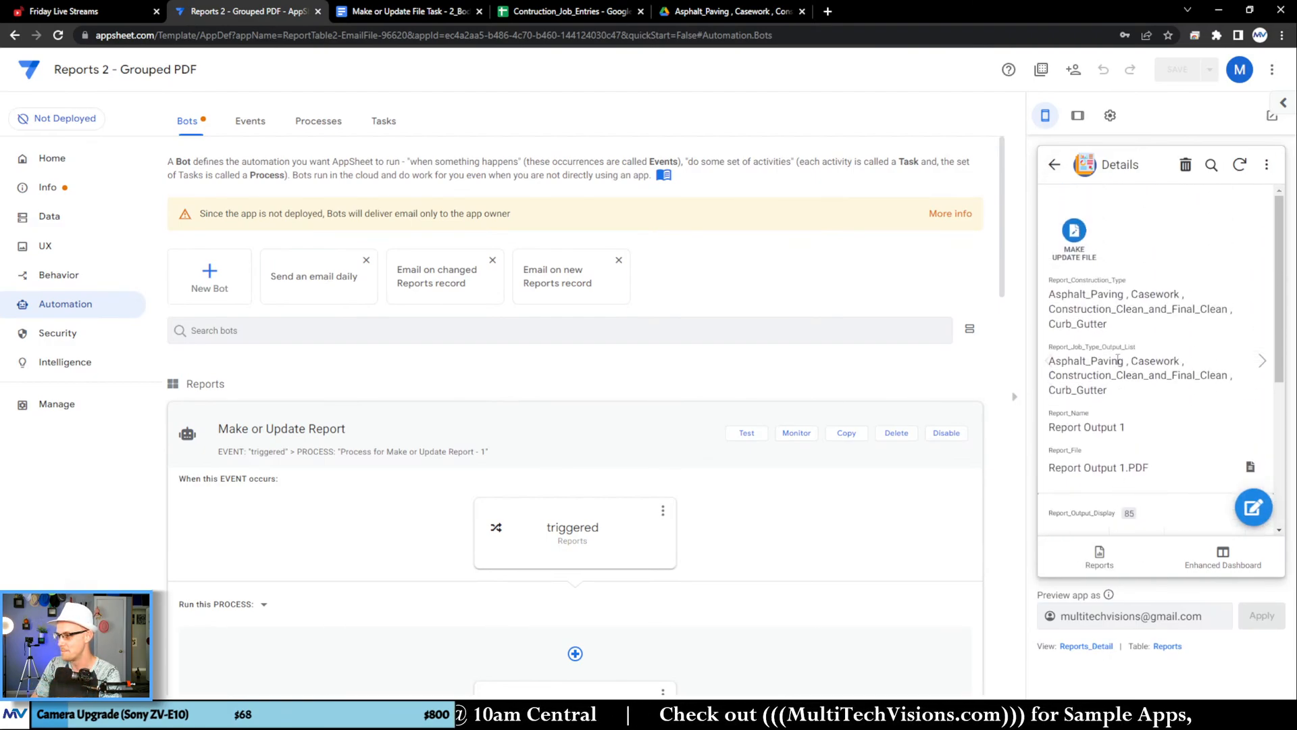
click(1239, 165)
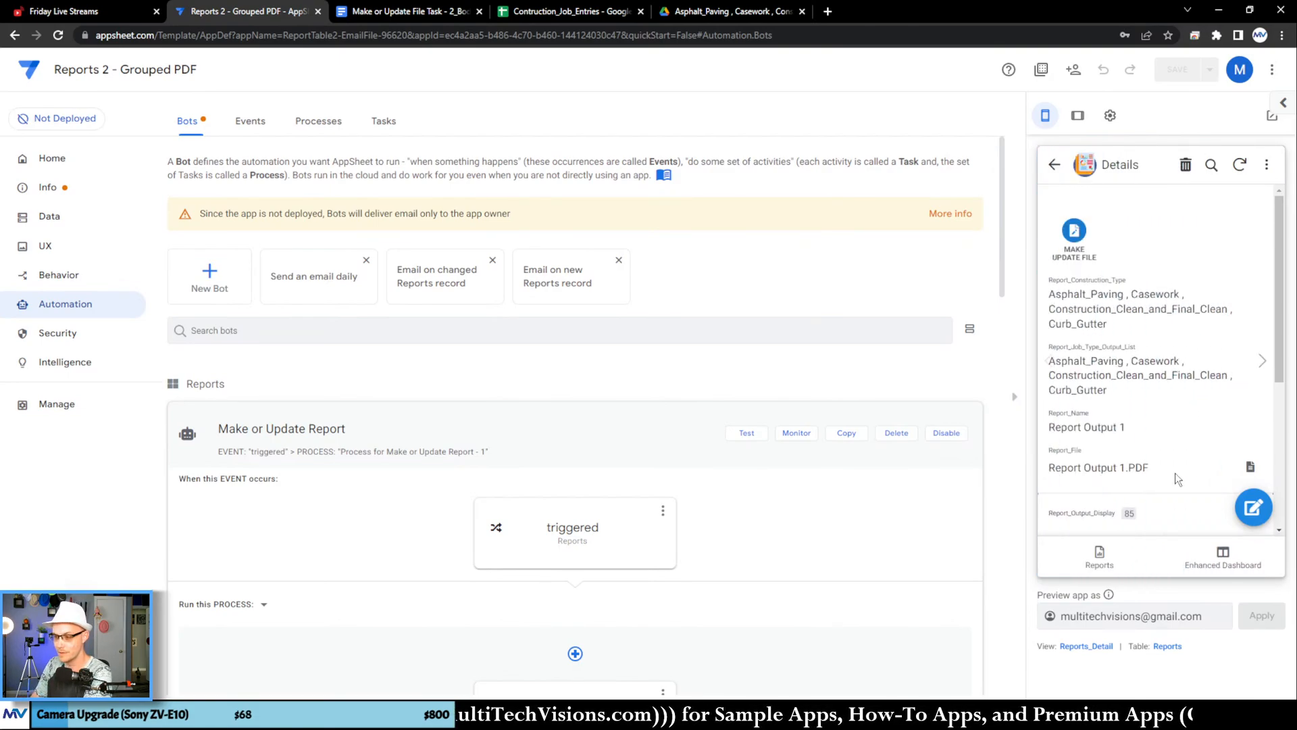
scroll(762, 370, down, 2)
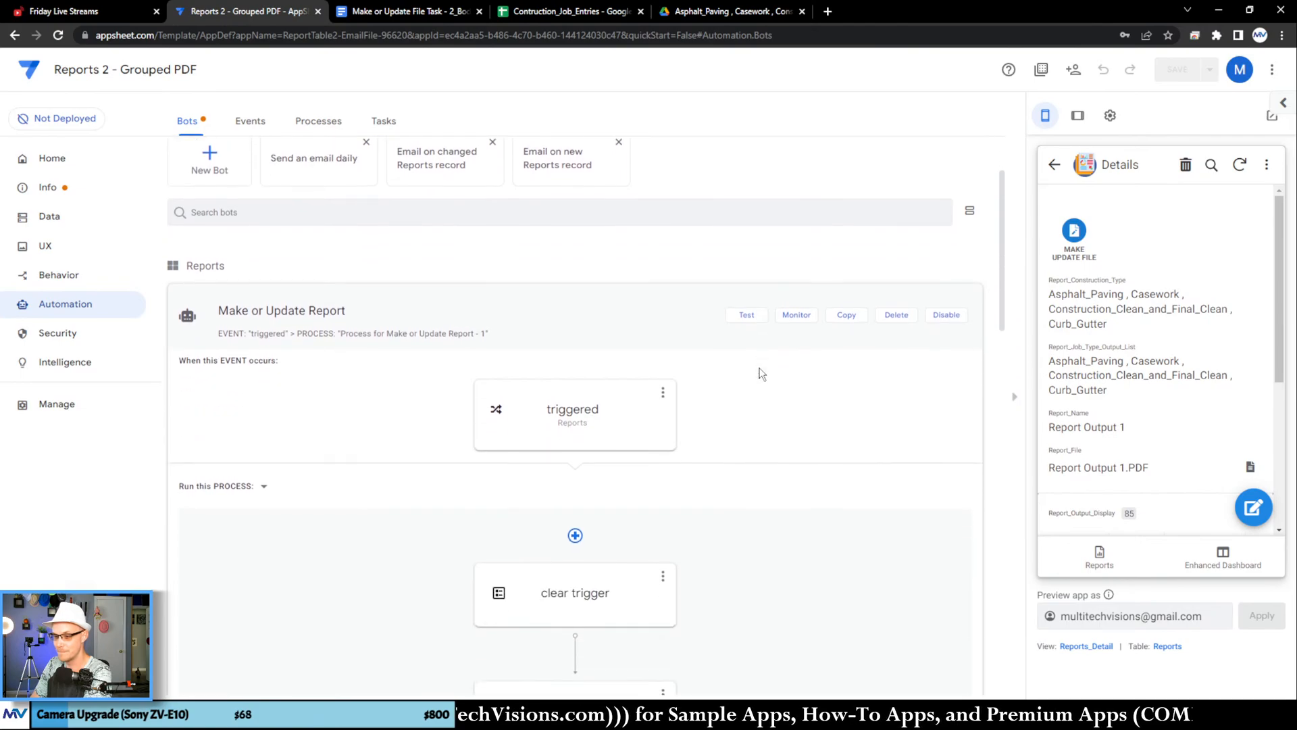
scroll(765, 365, up, 2)
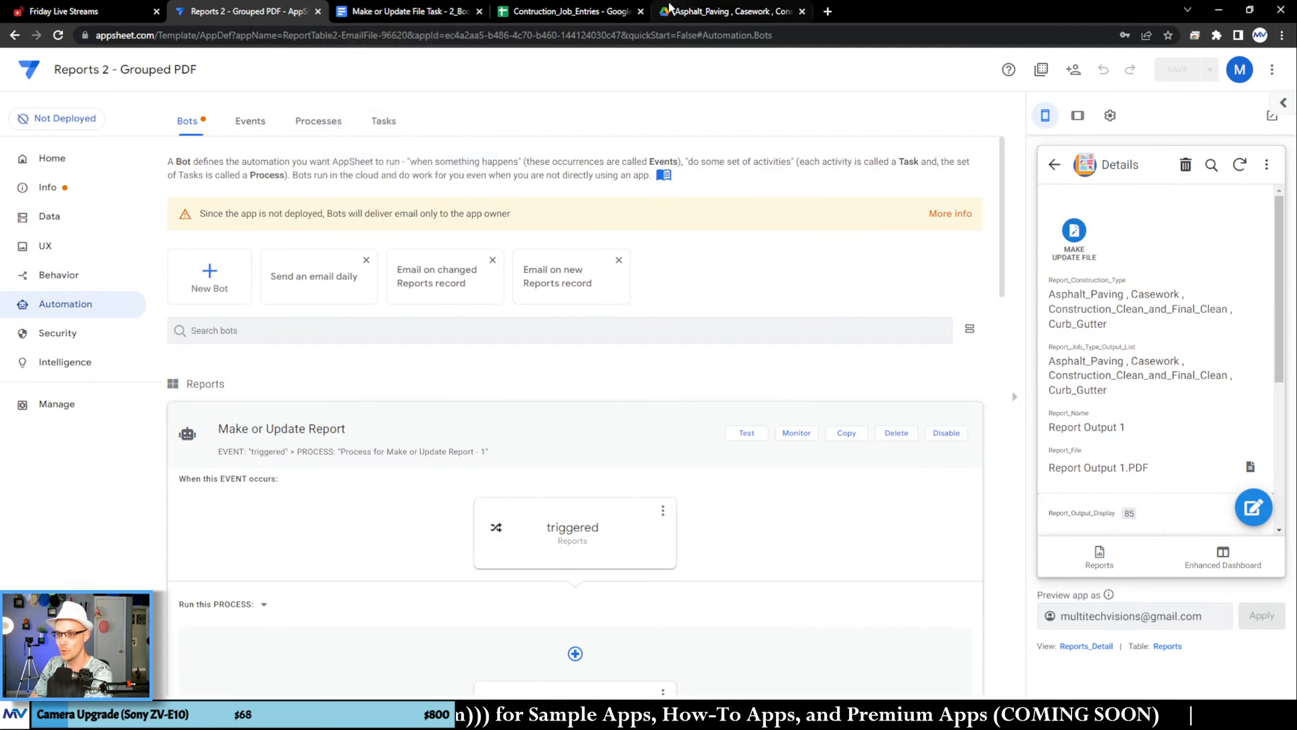
Step: Open Report Output 1.pdf in Google Drive and examine its grouped tables of time log entries
click(726, 11)
click(266, 283)
double_click(413, 173)
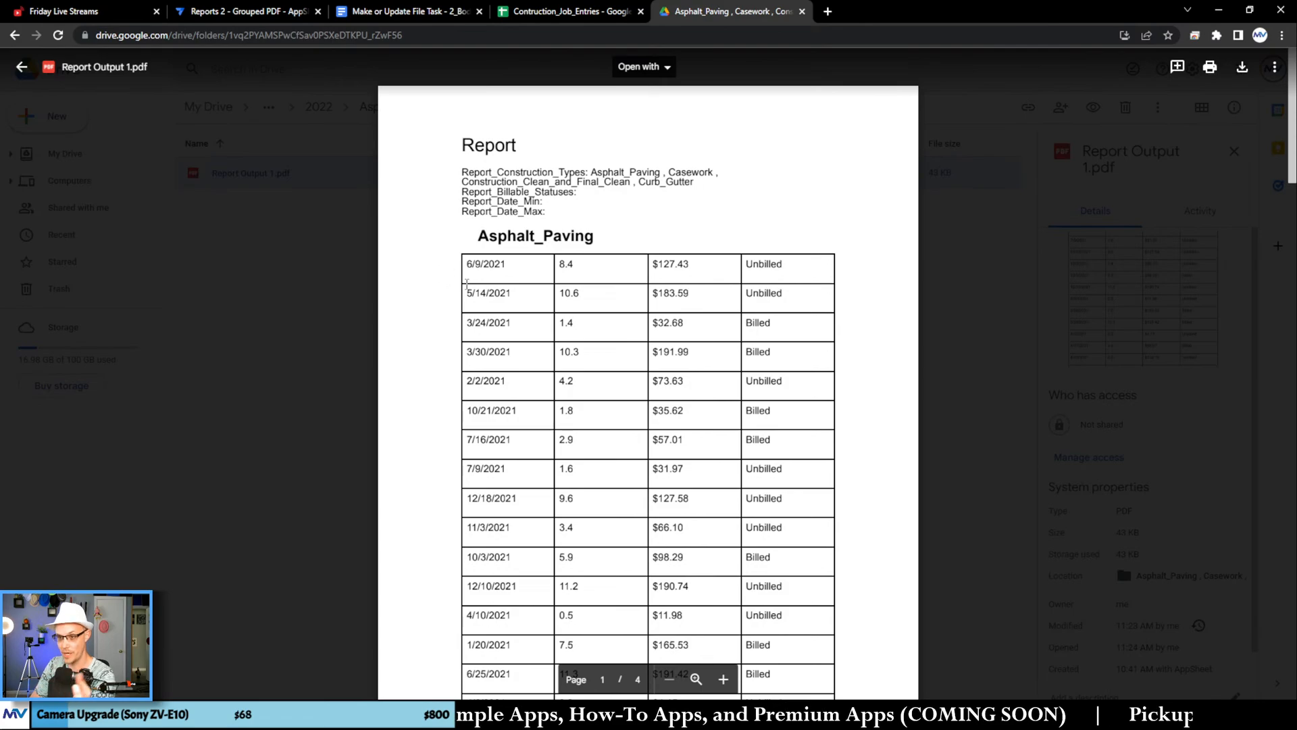
scroll(492, 278, down, 6)
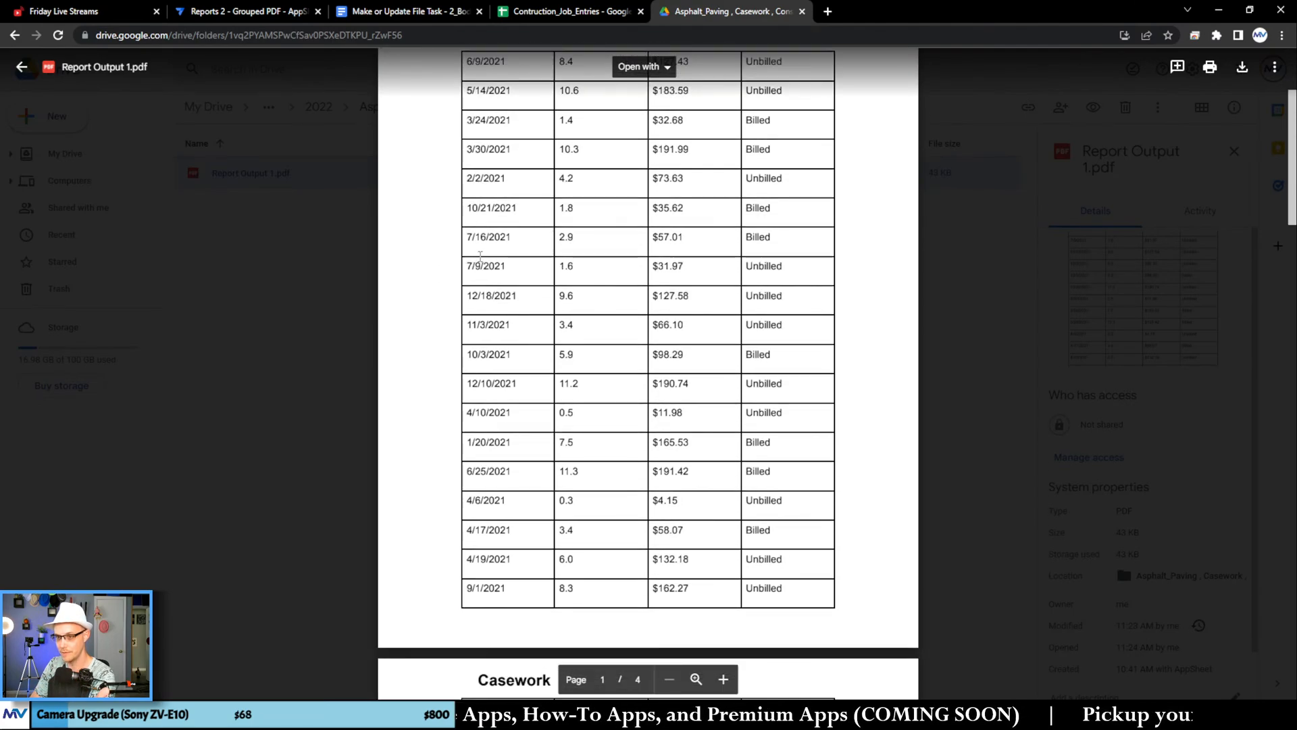
scroll(481, 256, up, 6)
Step: Return to the Google Docs template and insert a fifth column after the Billable Status column
click(544, 11)
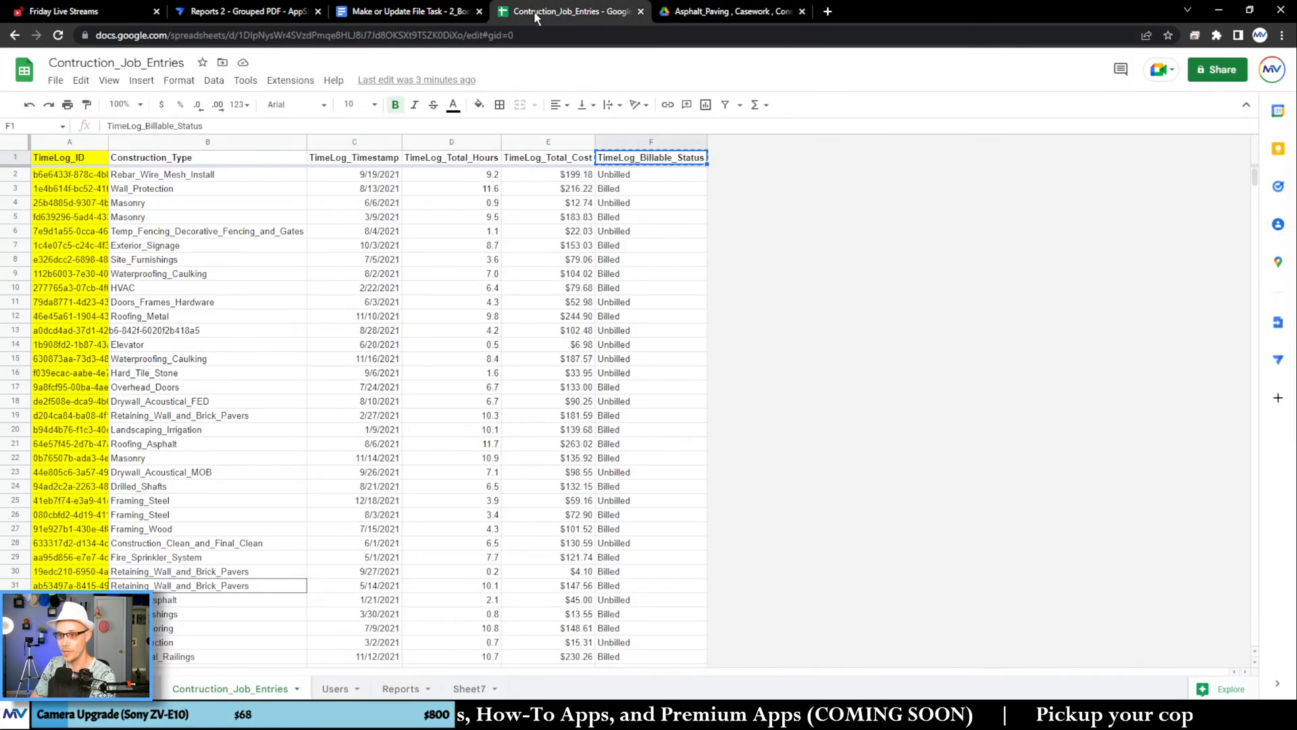
click(409, 11)
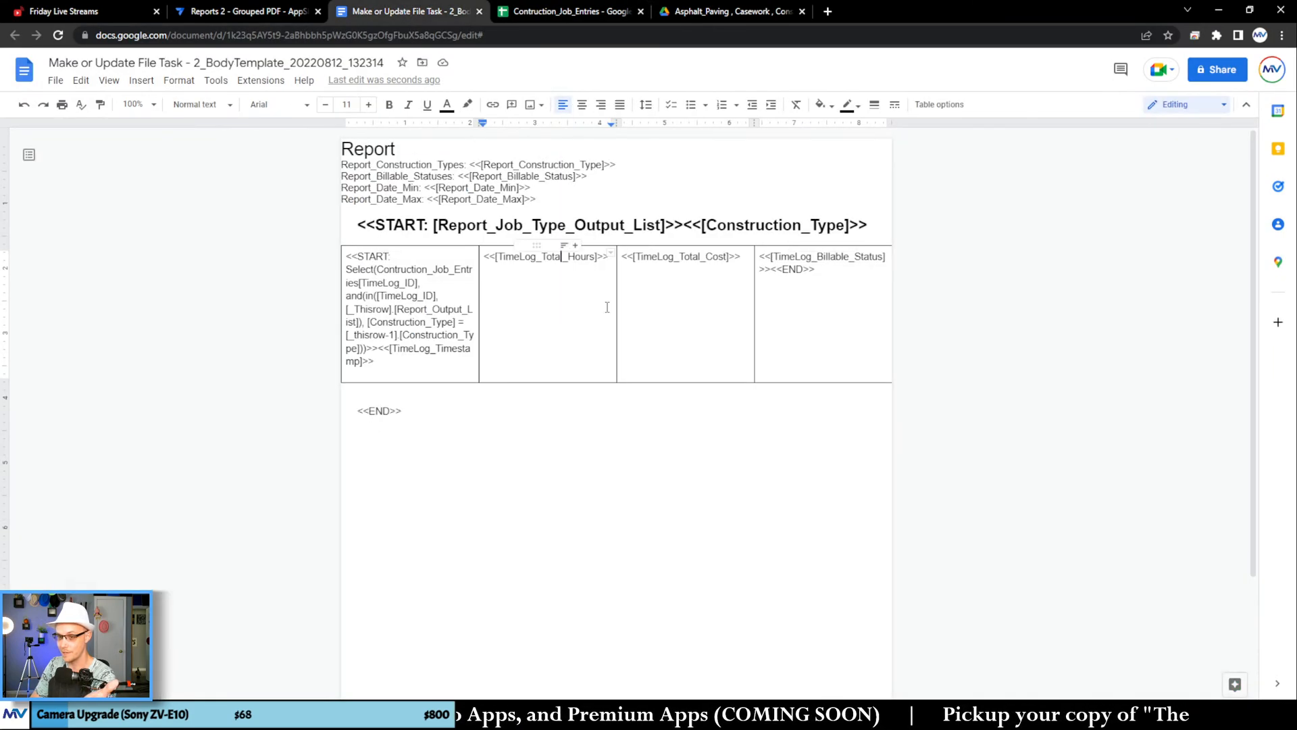
right_click(801, 298)
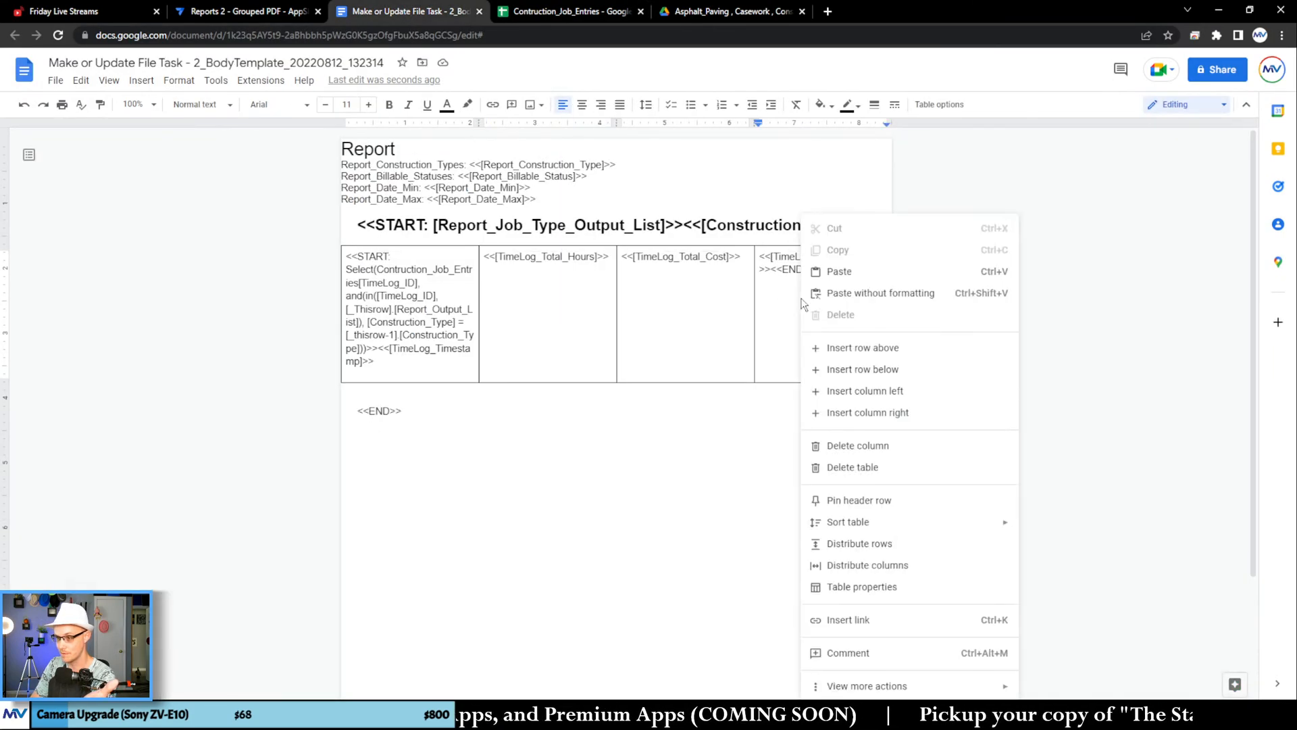
click(834, 411)
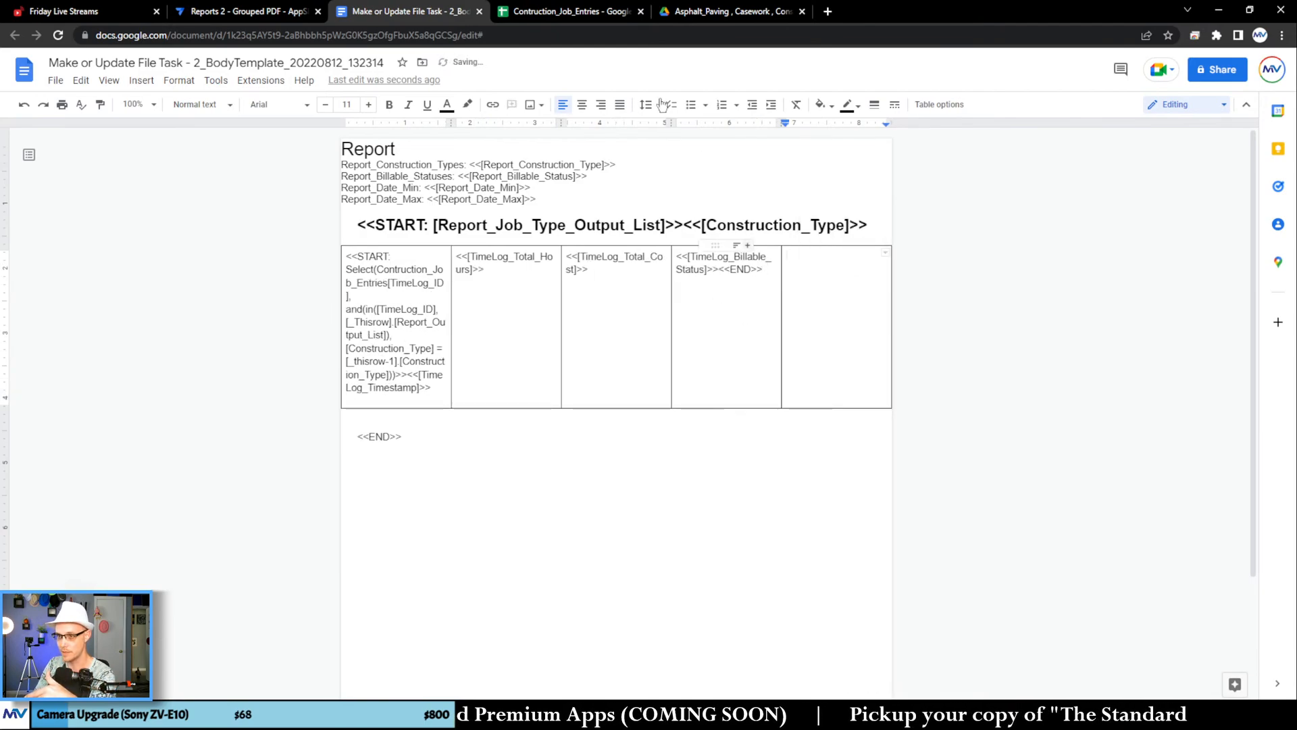
Step: Copy the Construction_Type header from the Contruction_Job_Entries sheet and enter <<[Construction_Type]>> in the template table's fifth column
click(583, 12)
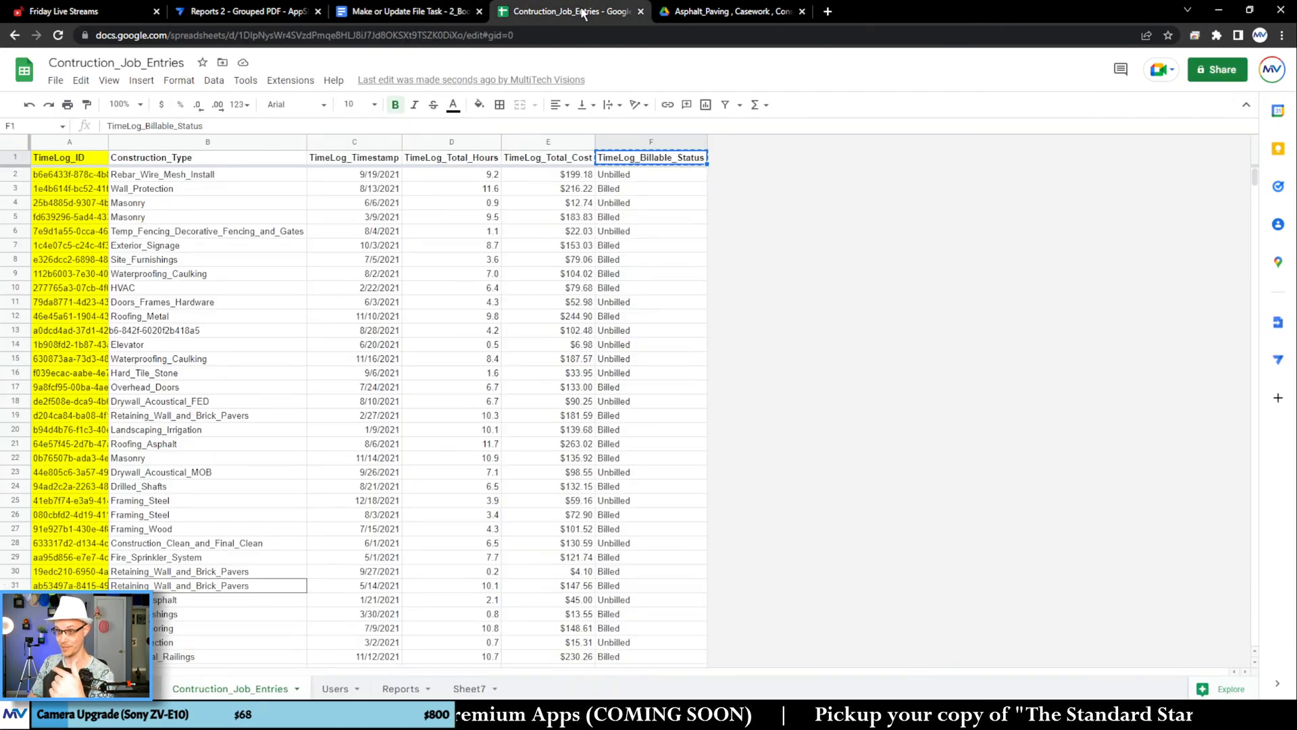
click(218, 155)
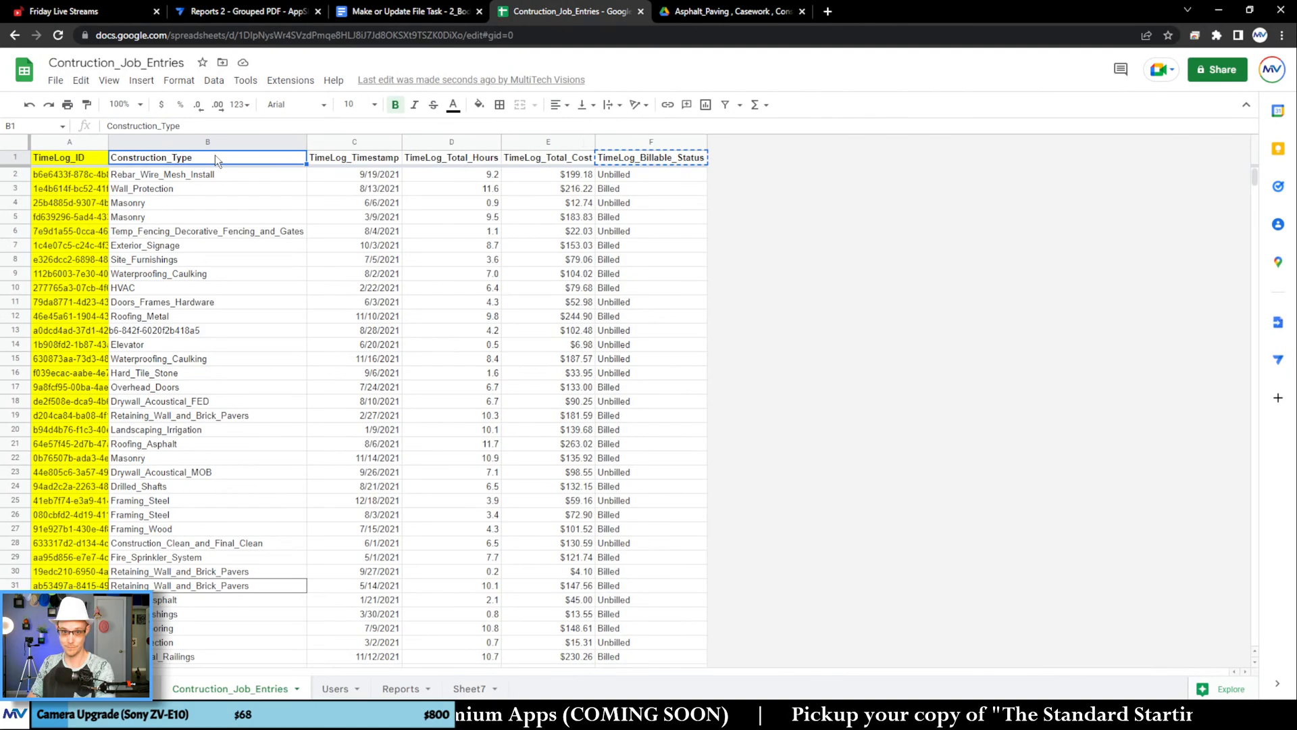
click(439, 15)
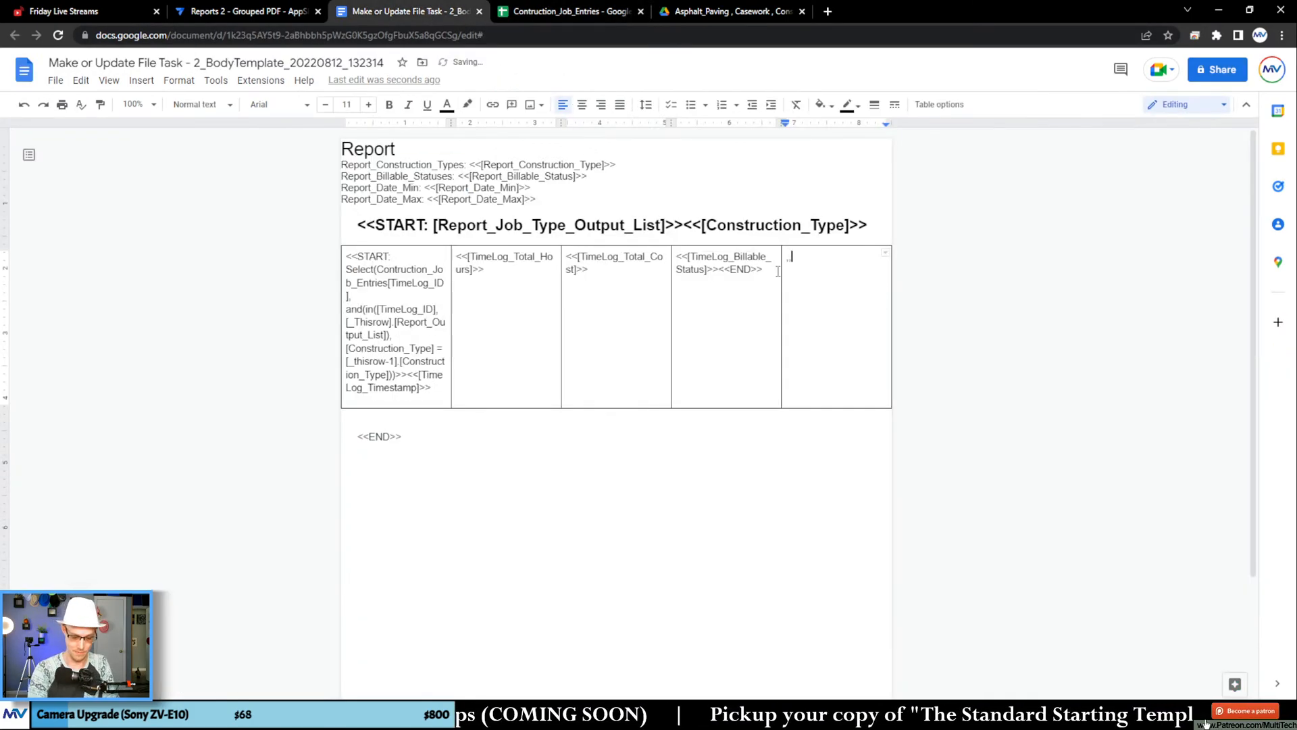
key(BackSpace)
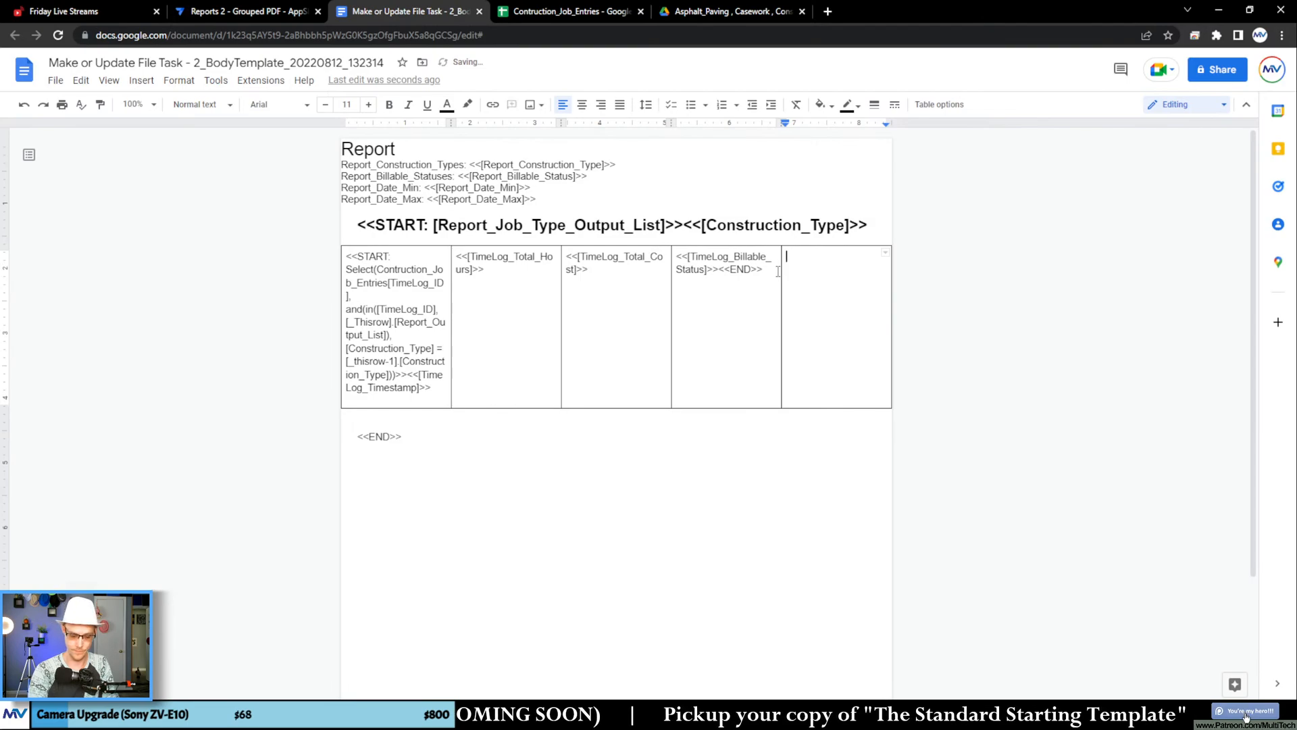
text(<<[)
text(Construction_Type)
text(])
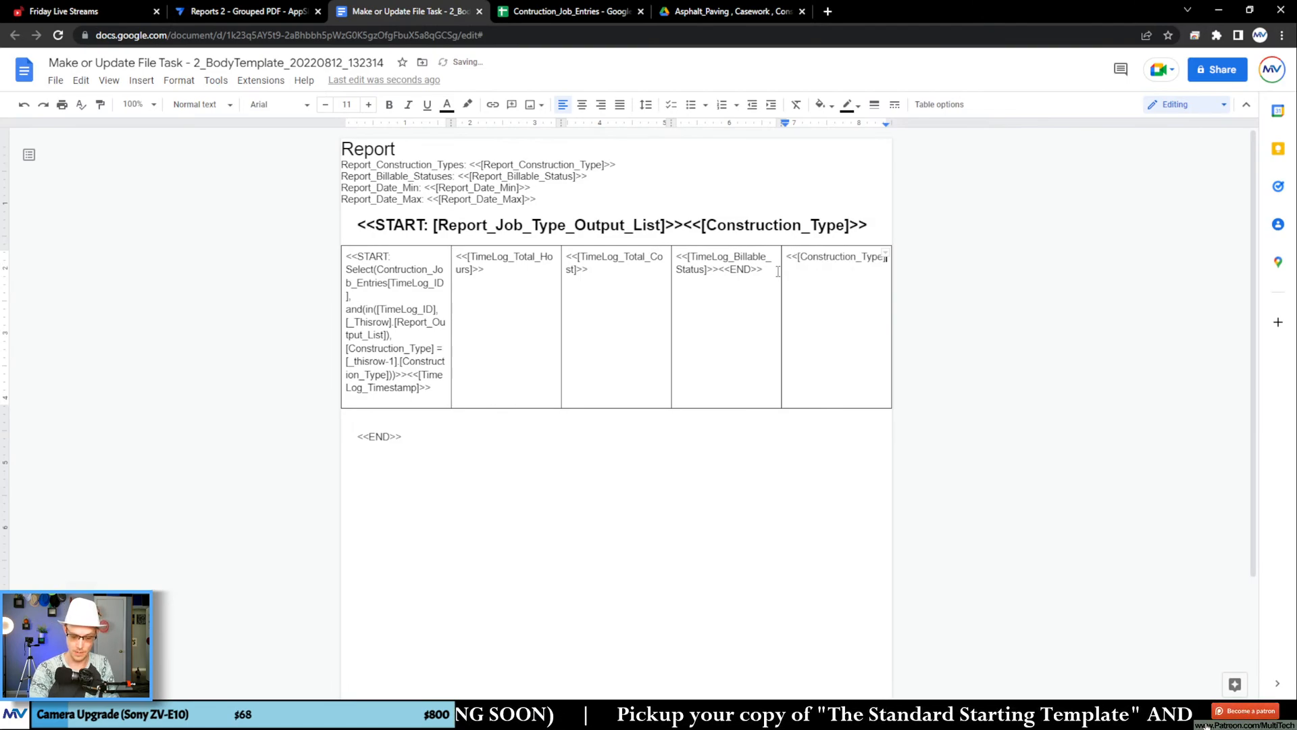
Step: Move the table's <<END>> tag from the Billable Status cell to just after <<[Construction_Type]>>
drag(763, 269, 717, 270)
drag(814, 275, 814, 275)
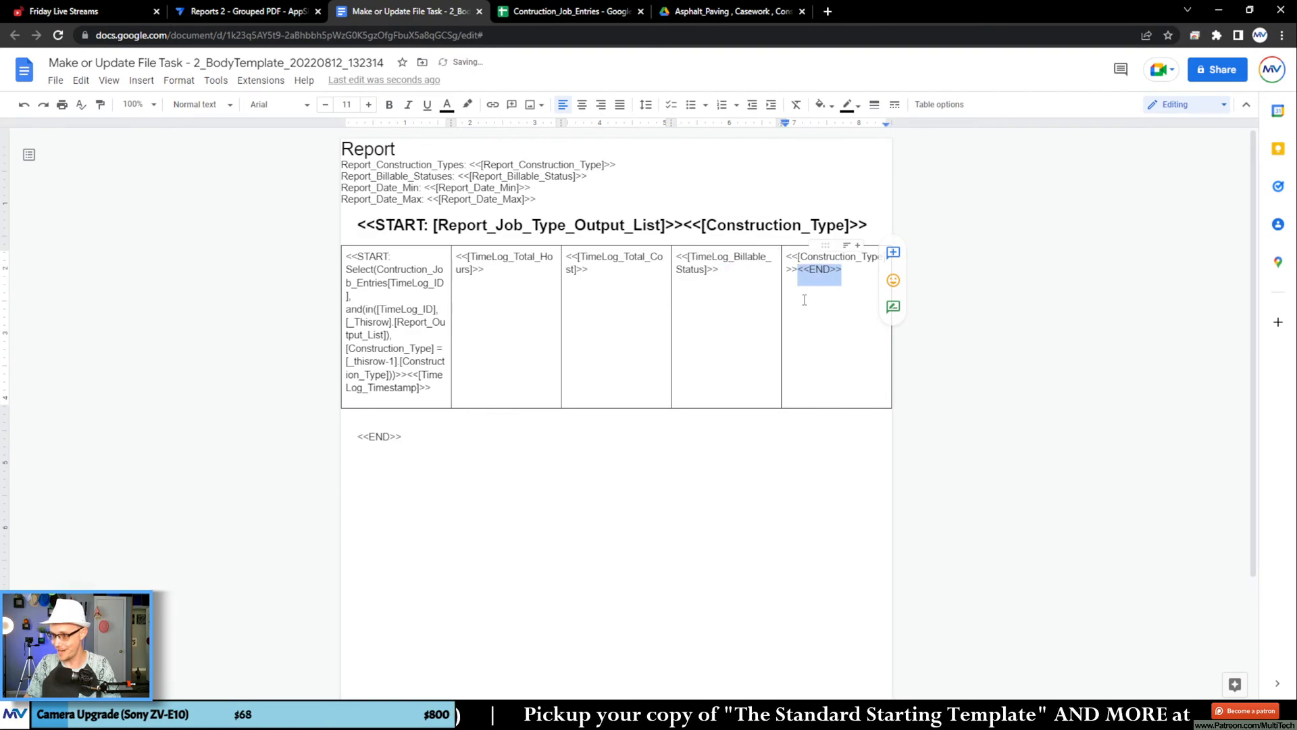
click(742, 312)
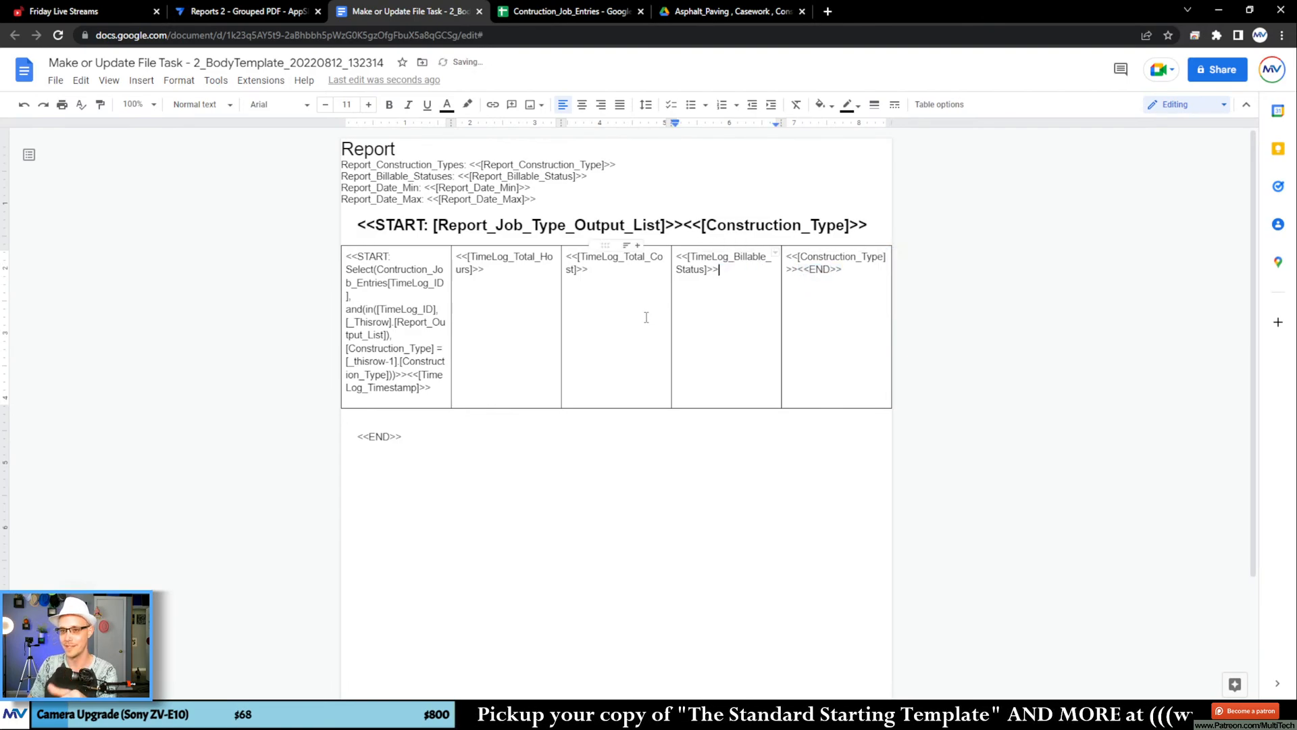
Step: Switch to AppSheet, run the Make Update File action on Report Output 1, and sync the app
click(281, 13)
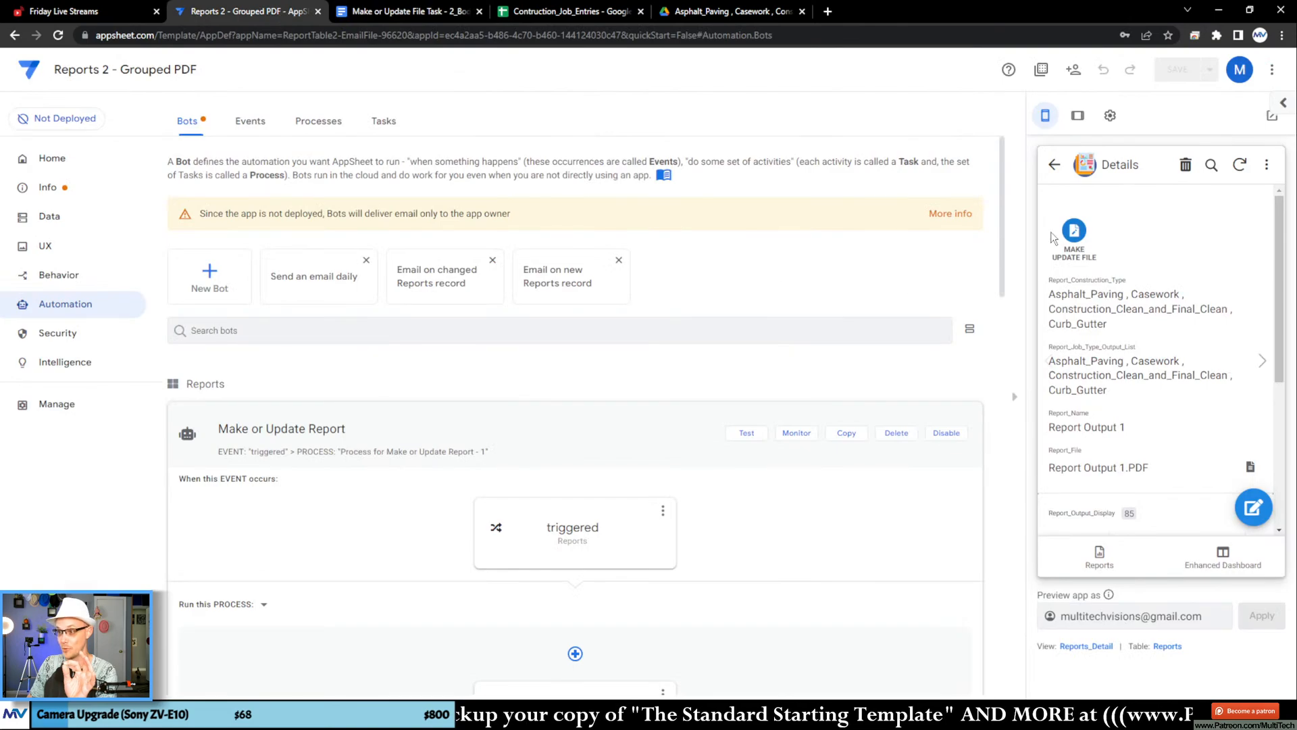
click(1075, 230)
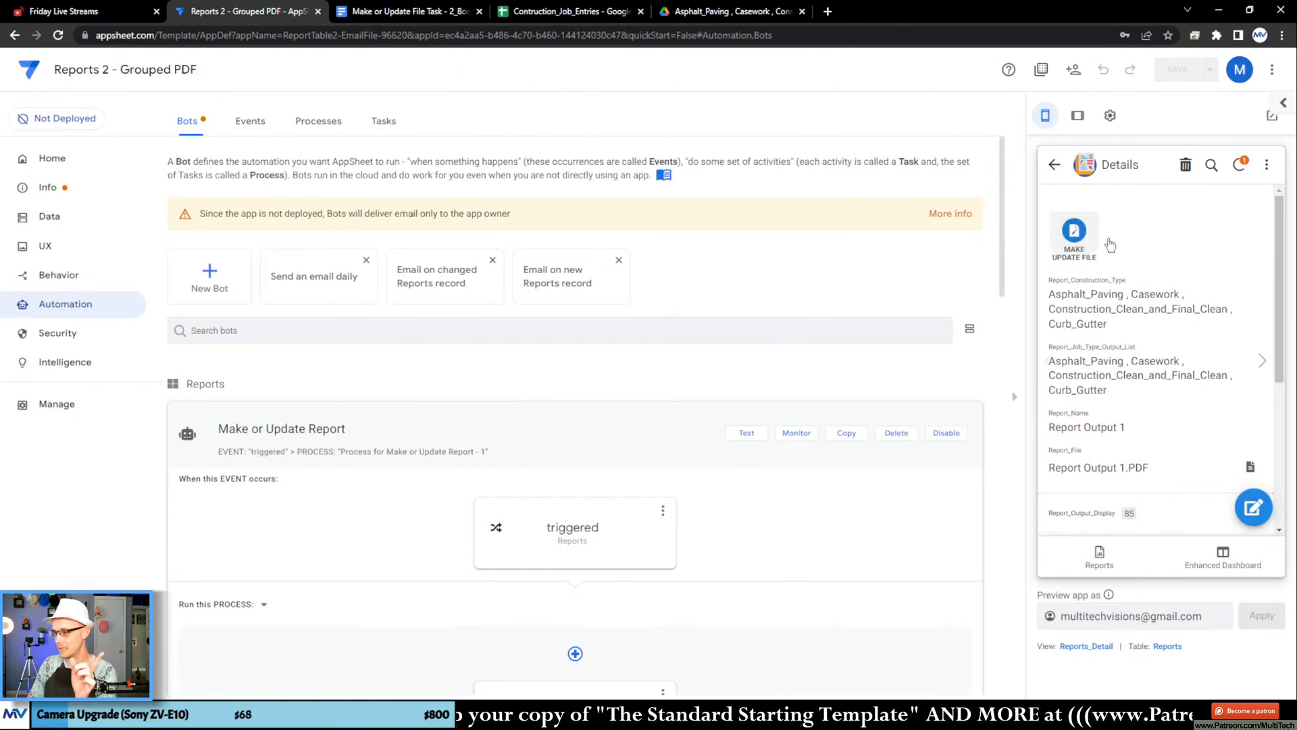
click(1240, 165)
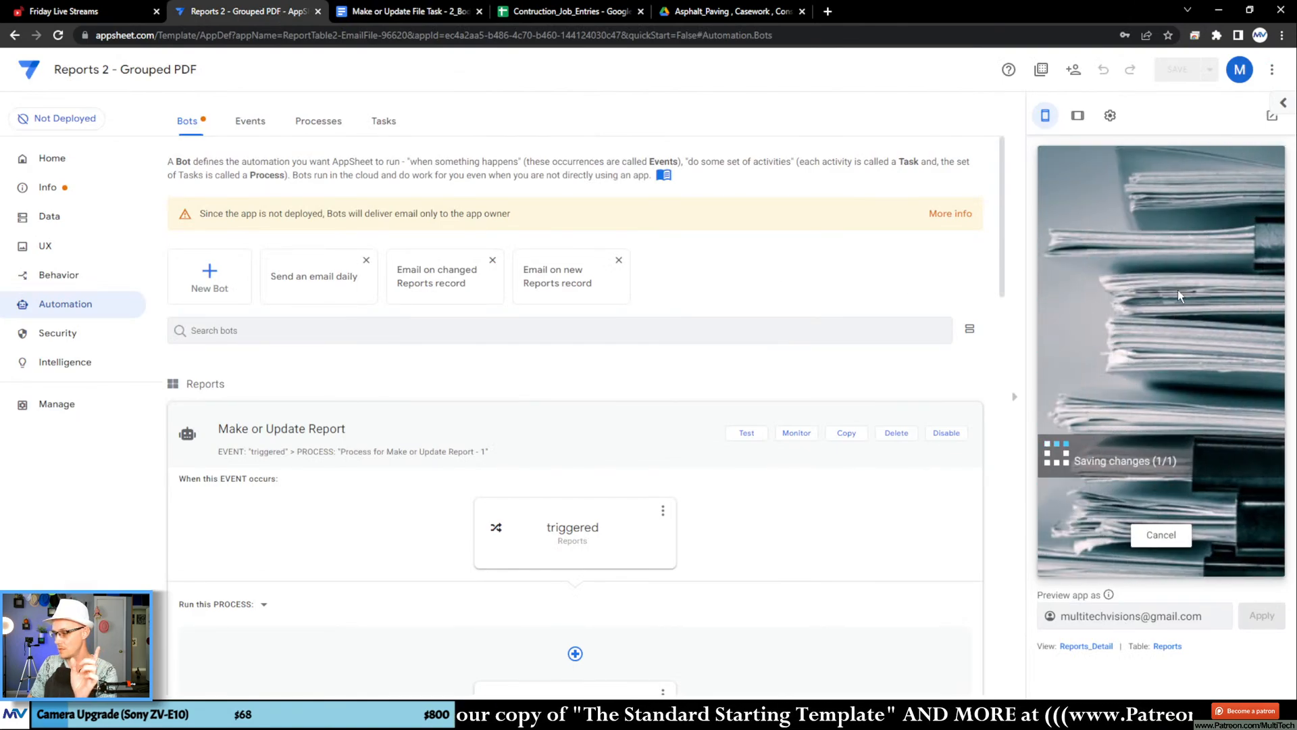
Step: Reopen Report Output 1.pdf in Google Drive and check that each group's entries match its construction type heading
click(718, 13)
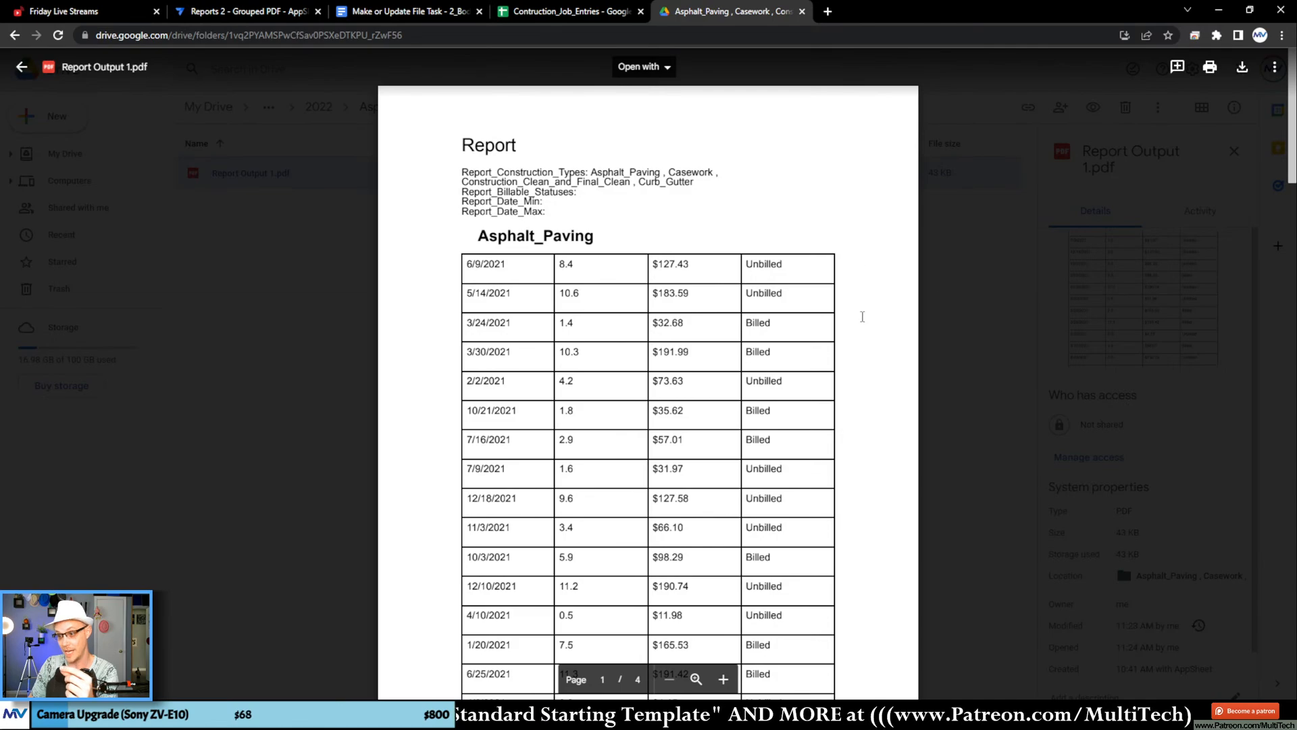
click(347, 12)
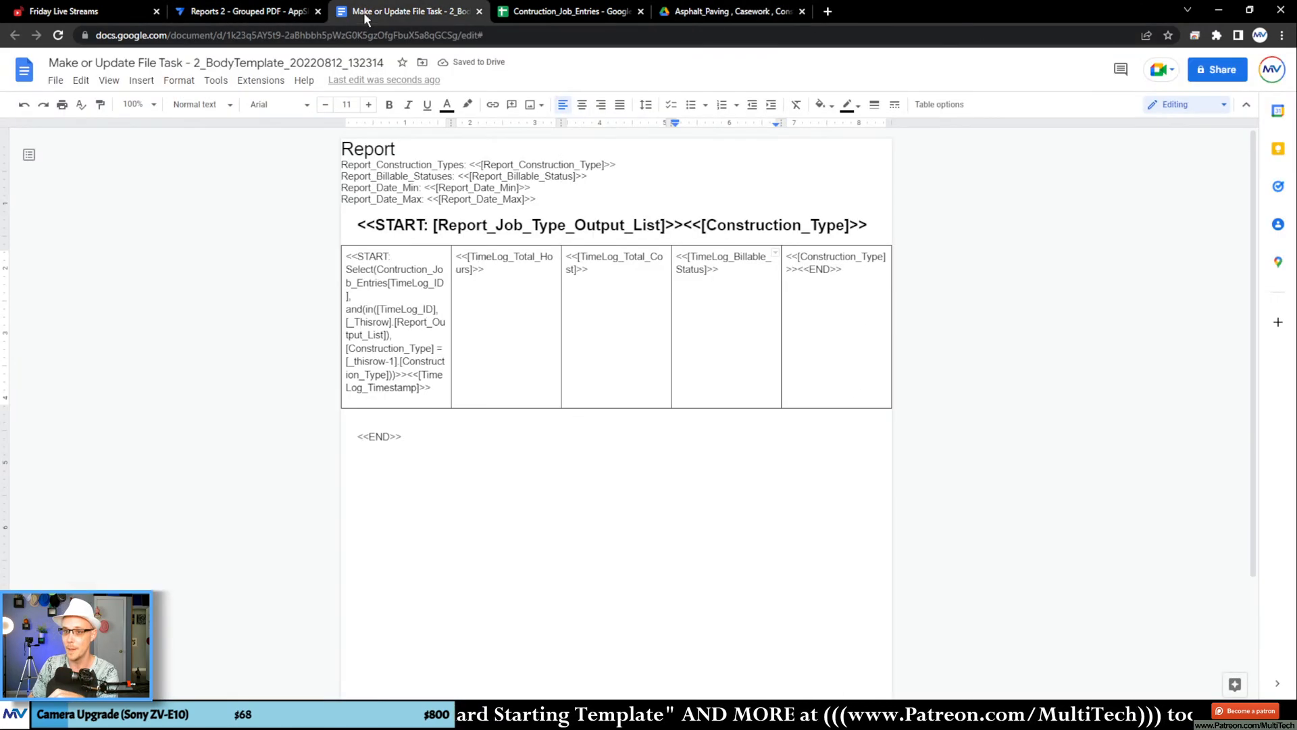
click(240, 12)
click(668, 12)
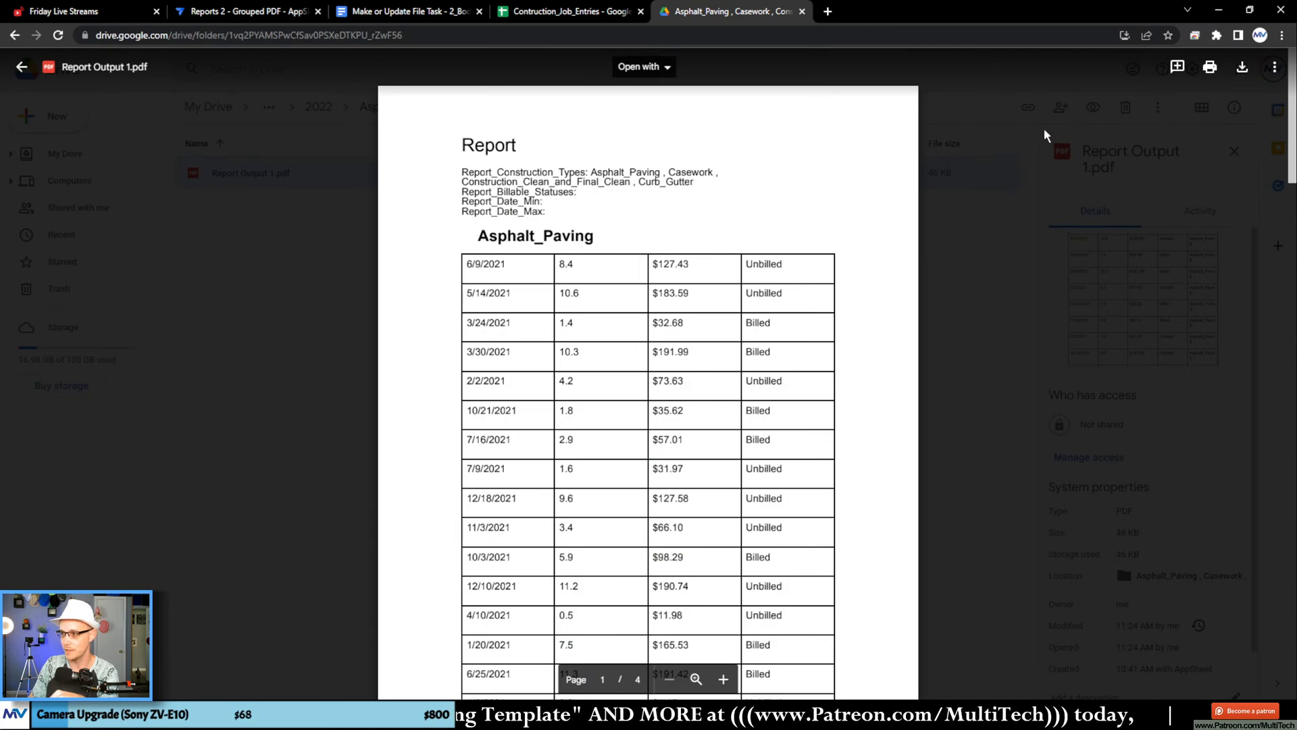
click(1045, 135)
double_click(760, 178)
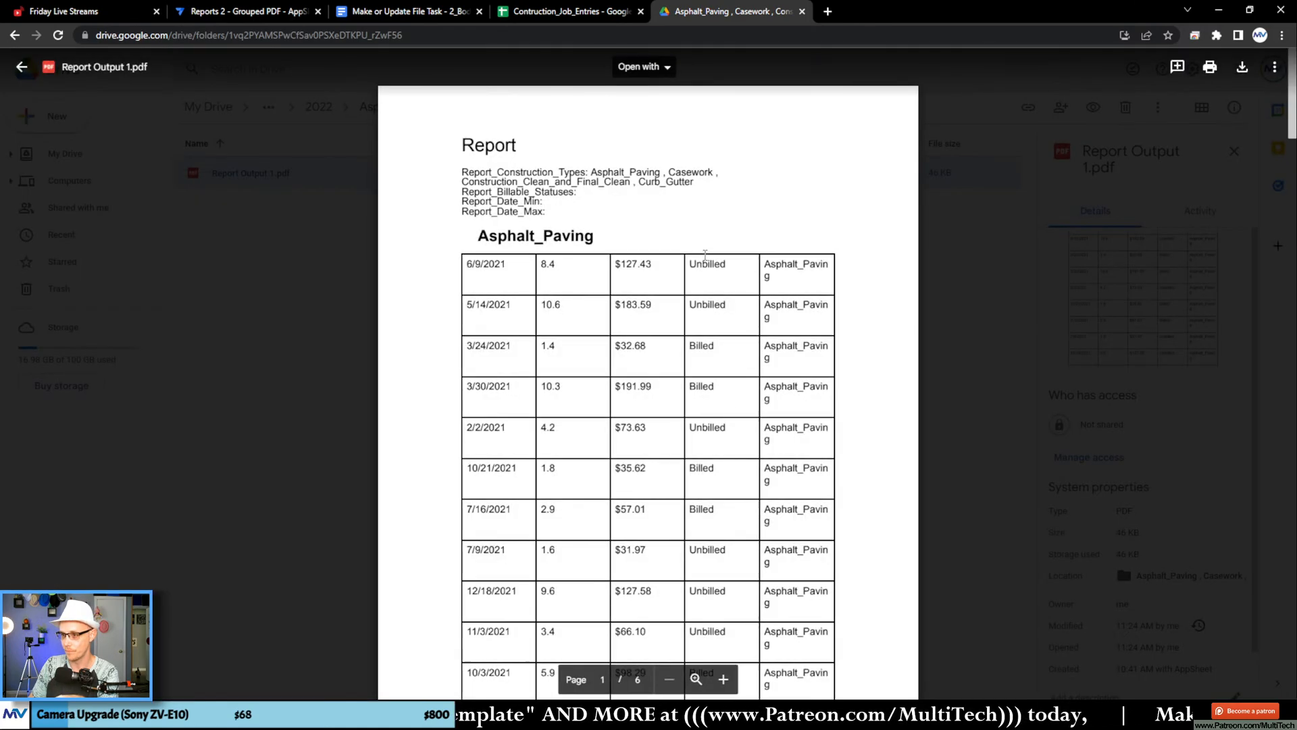
scroll(792, 413, down, 15)
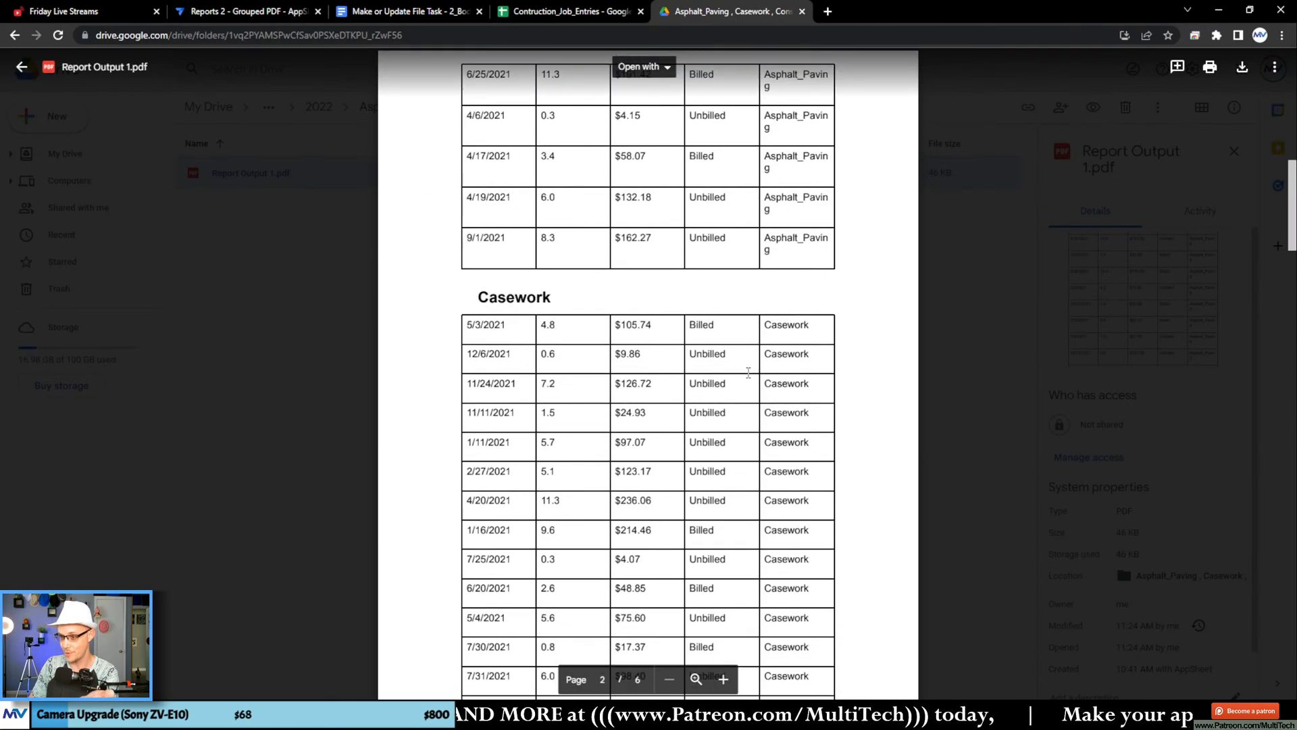
scroll(748, 372, down, 10)
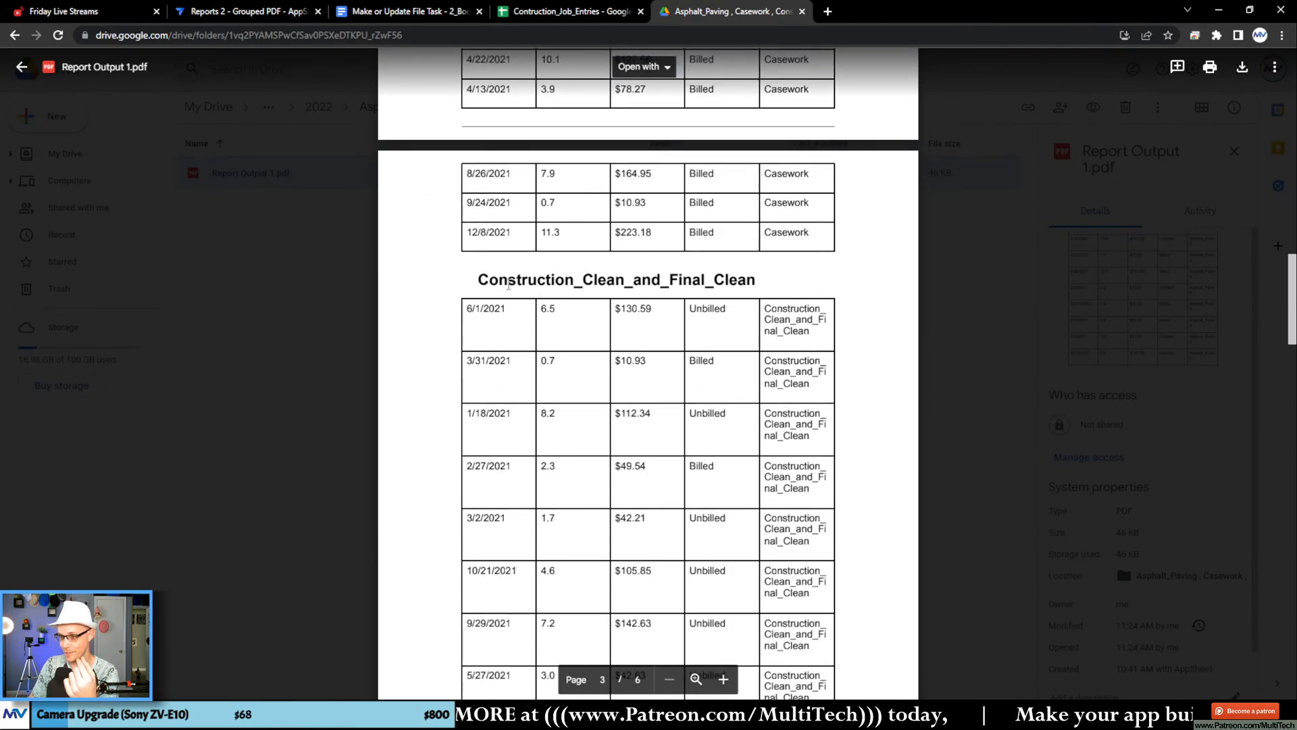
scroll(716, 287, down, 15)
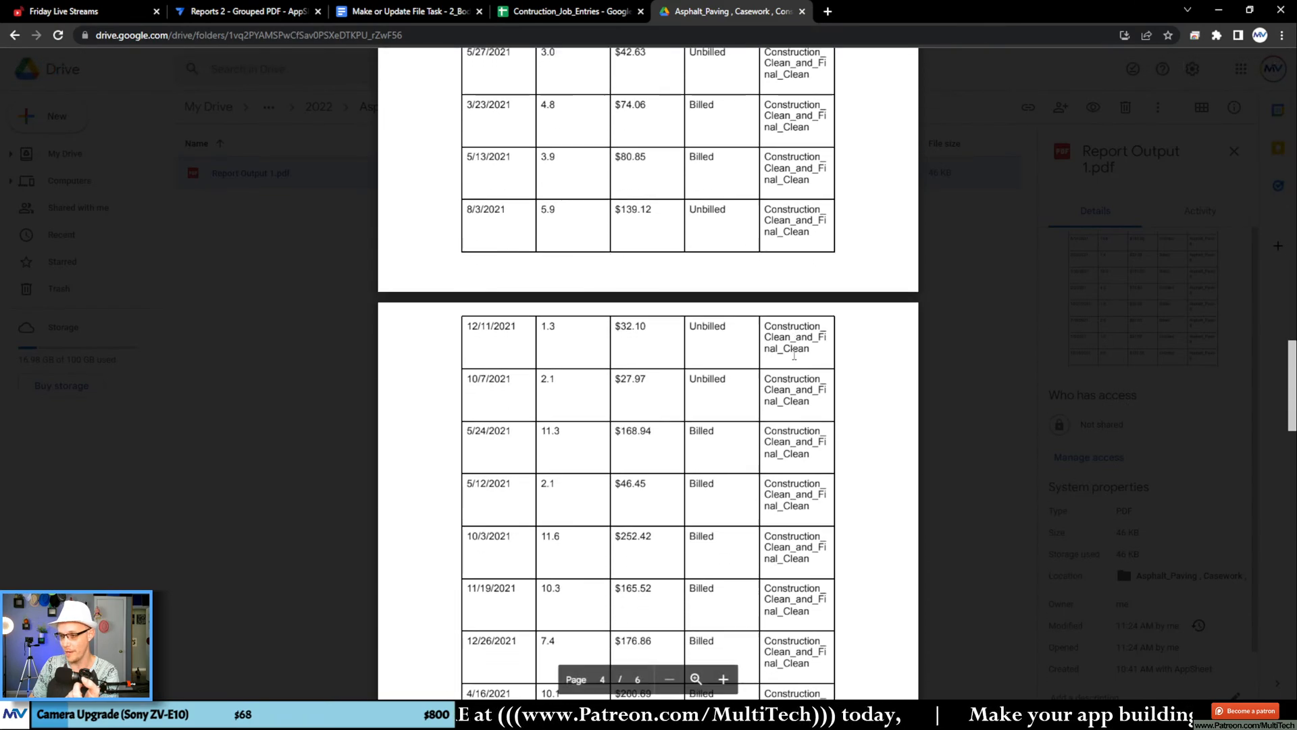
scroll(793, 354, down, 7)
scroll(510, 264, up, 2)
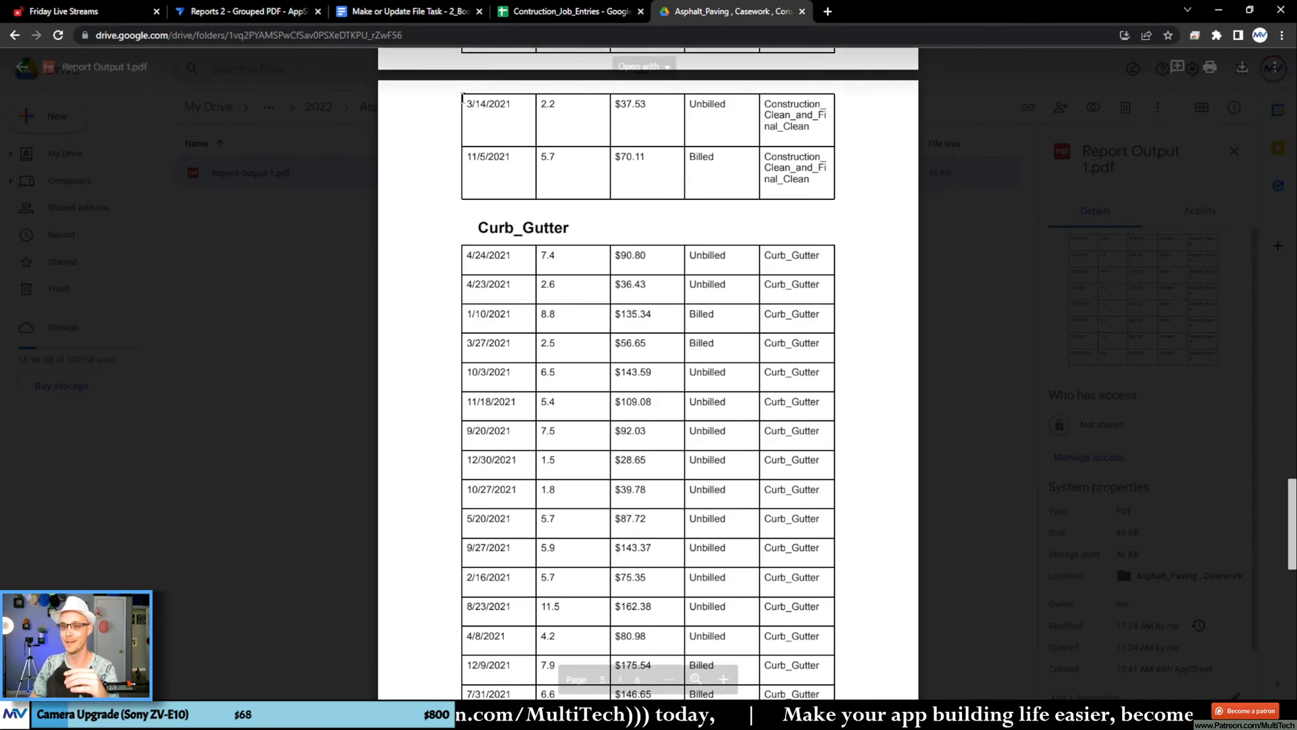
Step: Return to the Google Docs template and insert an empty row above the table's field row
click(394, 9)
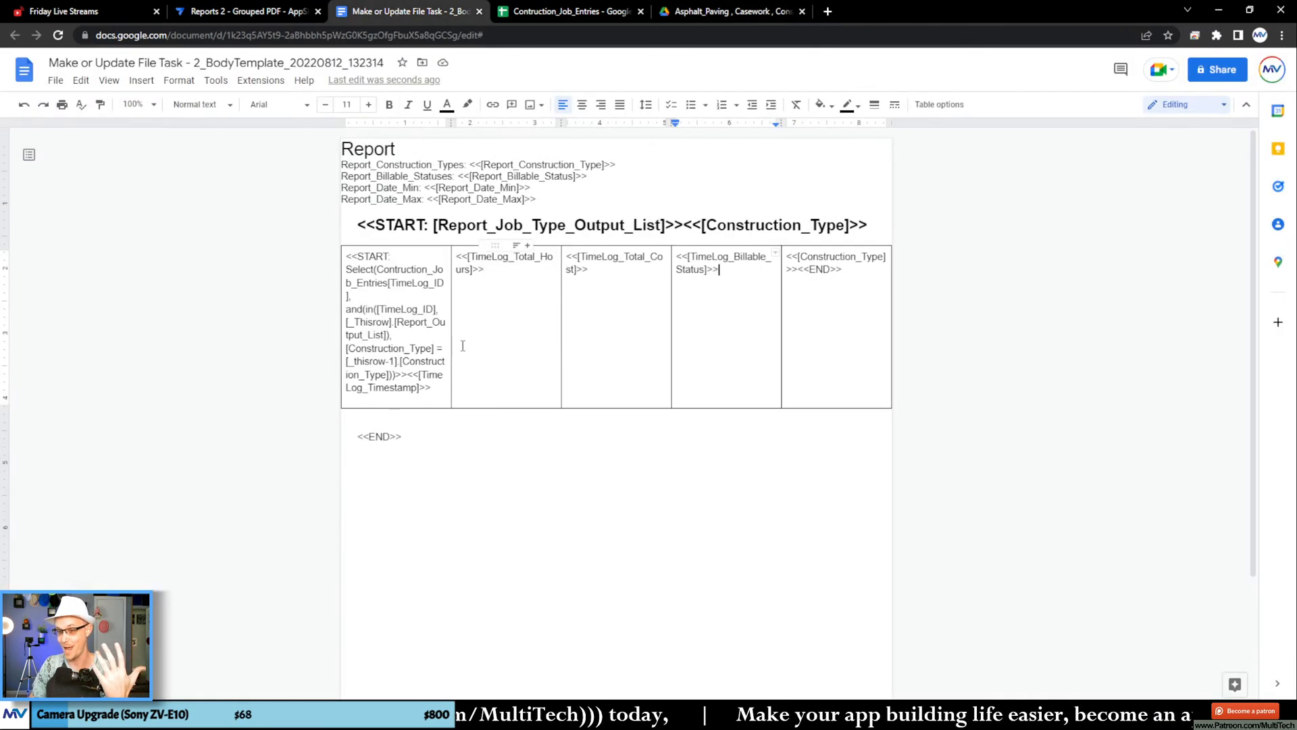
right_click(419, 299)
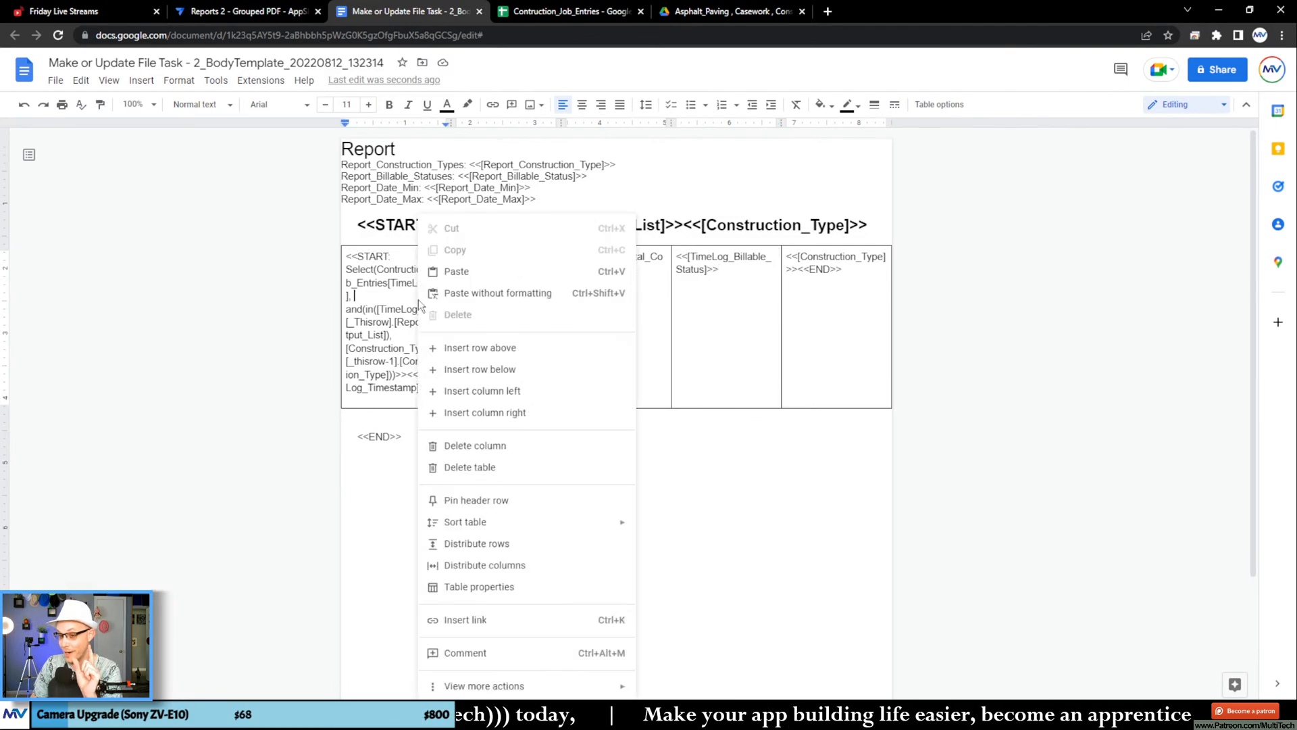
click(478, 347)
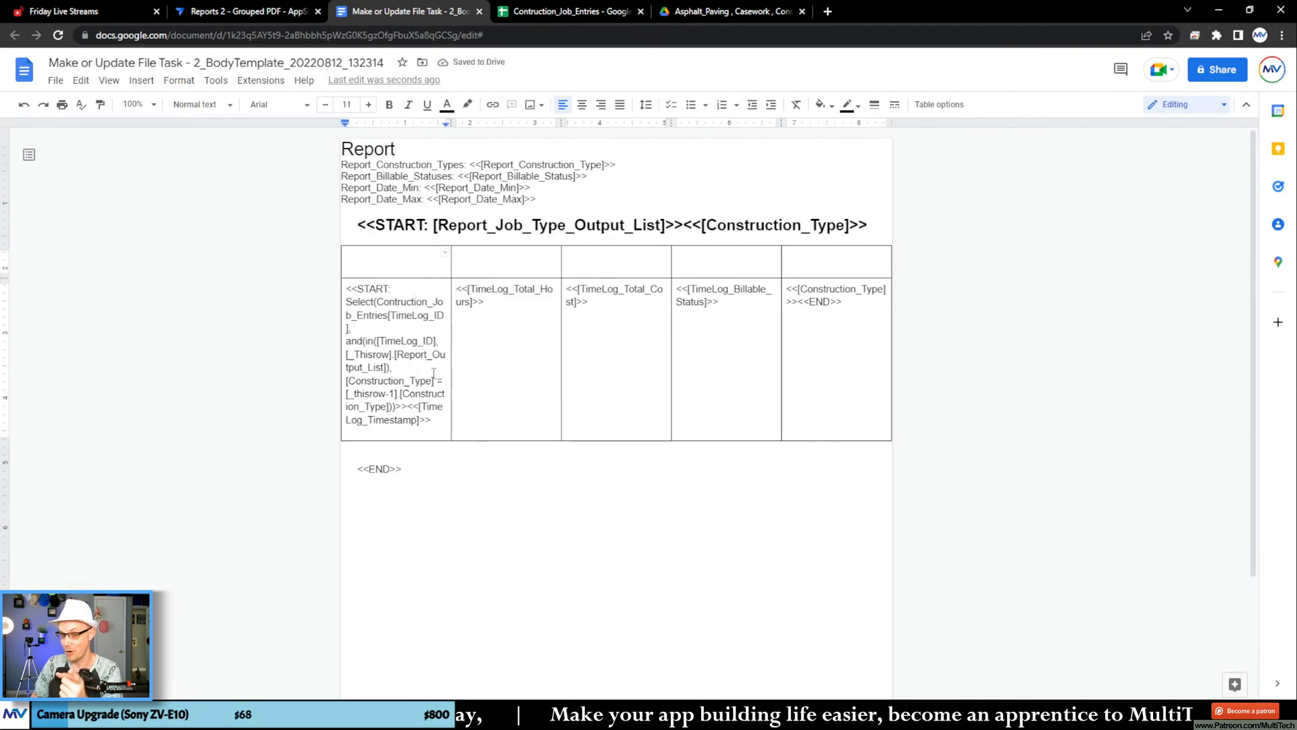
Step: In AppSheet, re-save the existing File Folder Path expression of the Make or Update File task, and save and verify the app's data
click(255, 13)
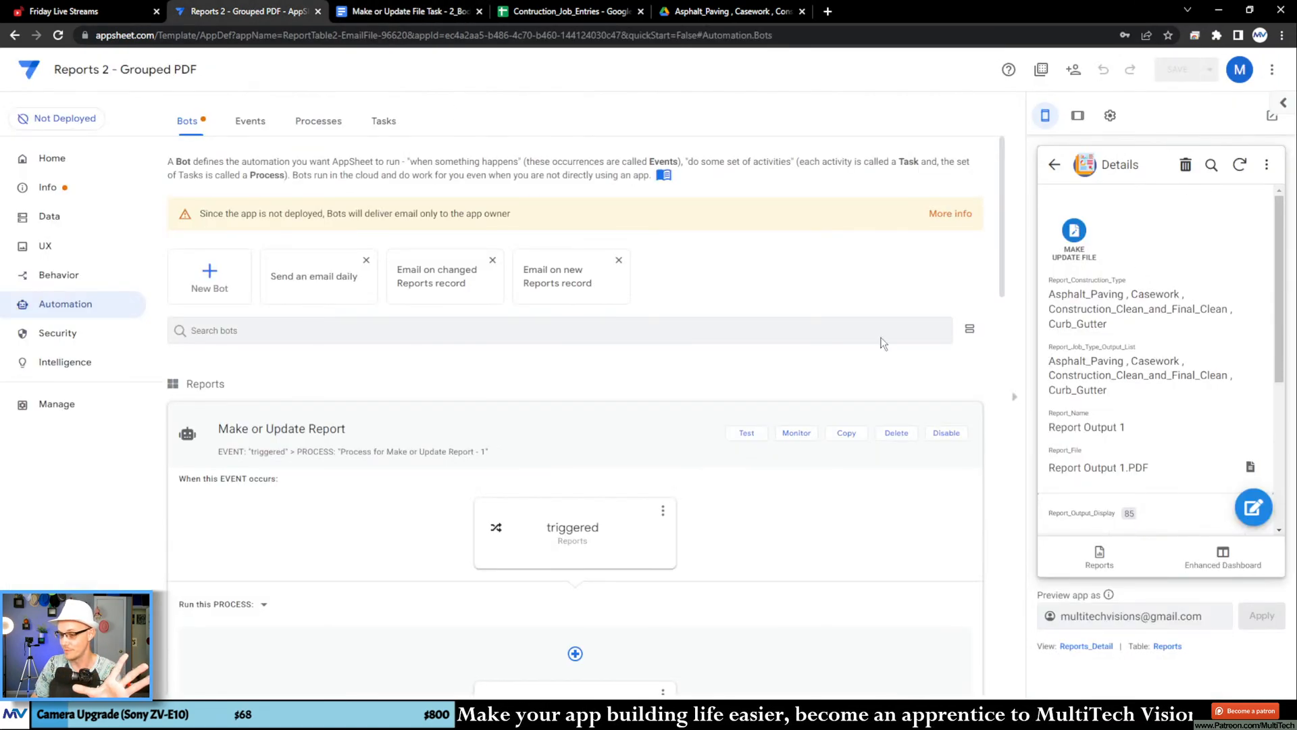
scroll(554, 493, down, 5)
click(664, 488)
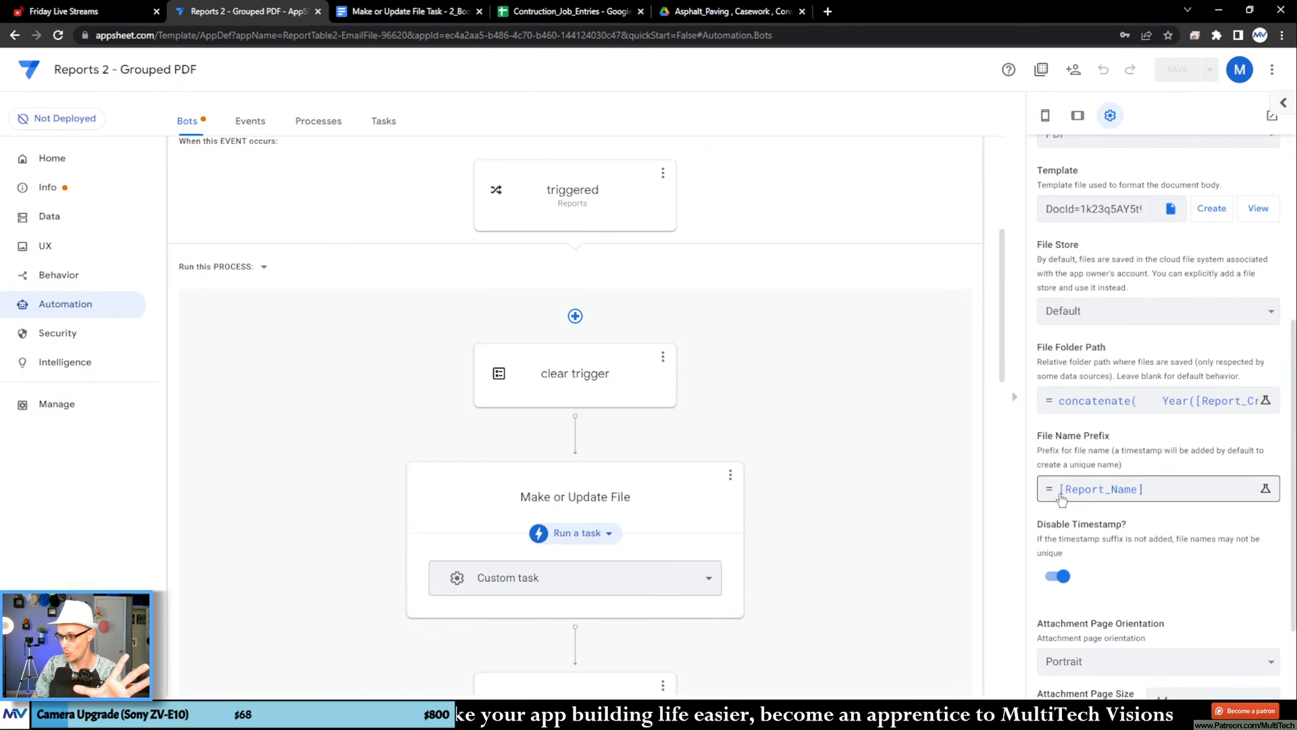
click(1177, 400)
click(938, 659)
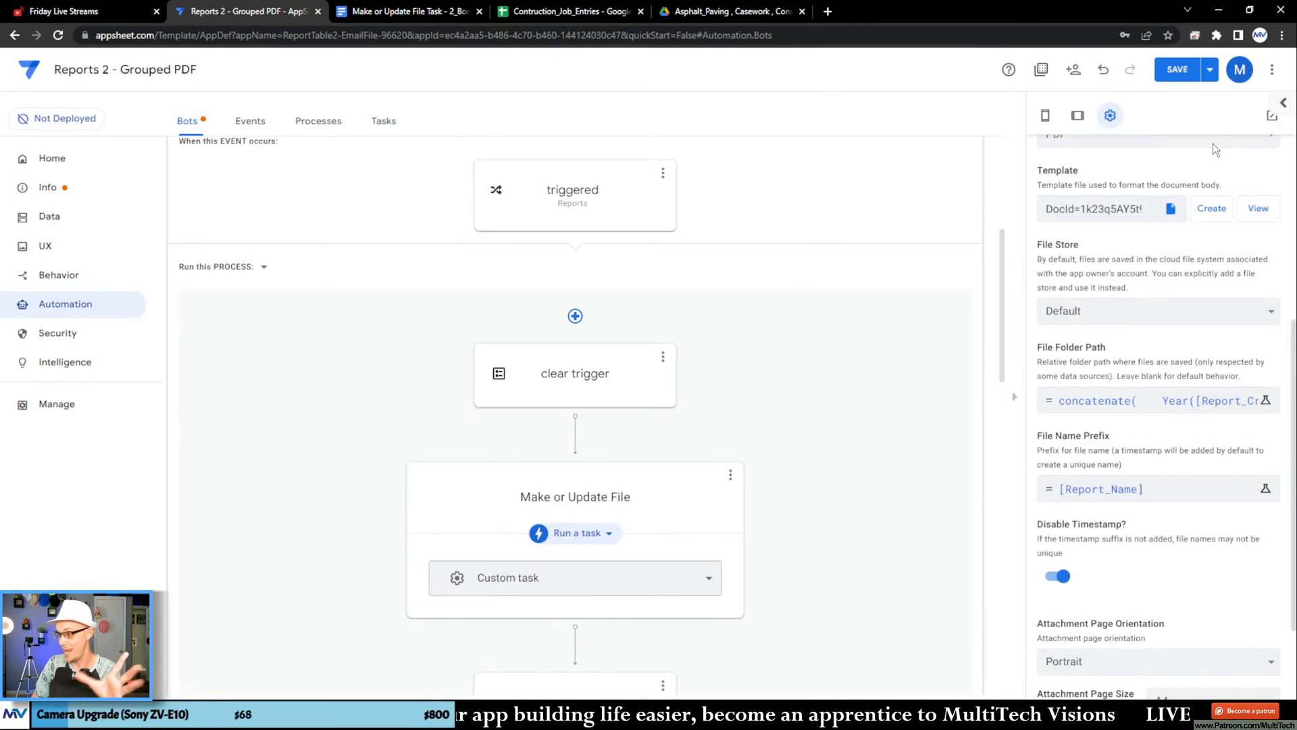
click(1210, 71)
click(1115, 133)
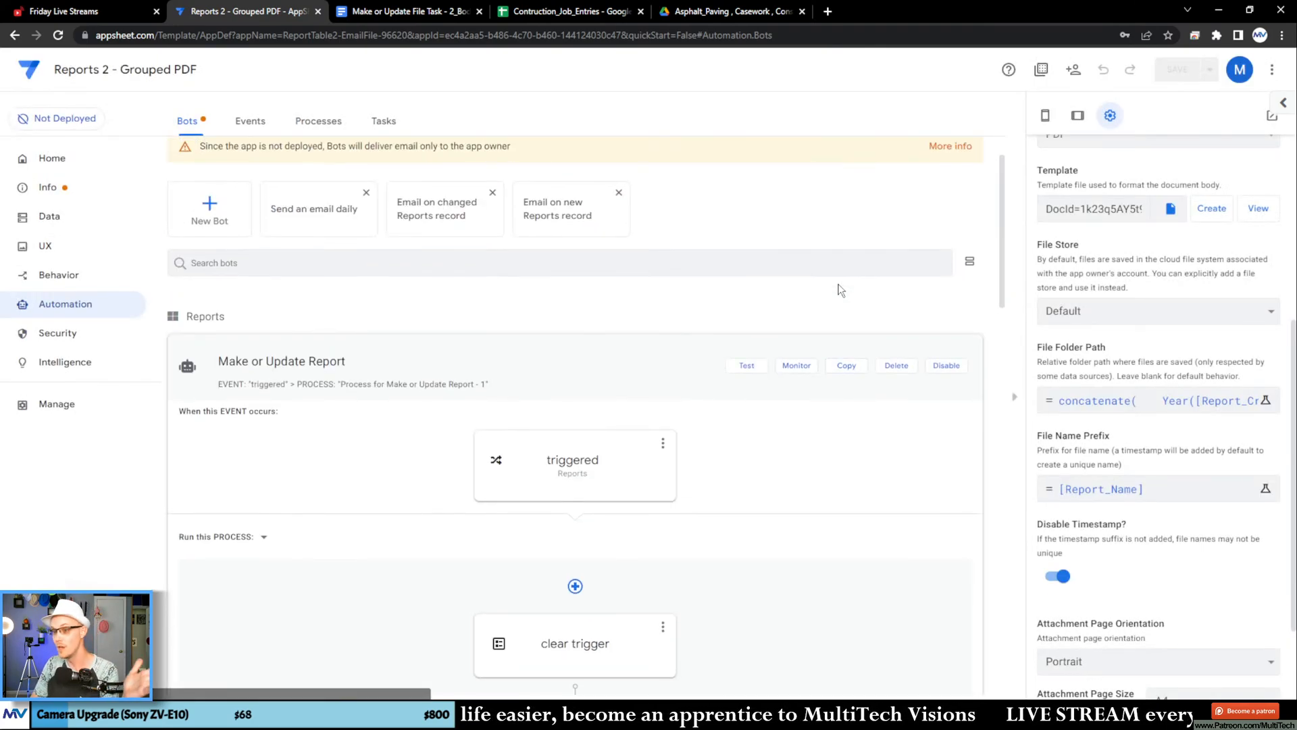
Step: Return to the template and label the new row's first four cells Date, Hours, Cost and Billable
click(399, 11)
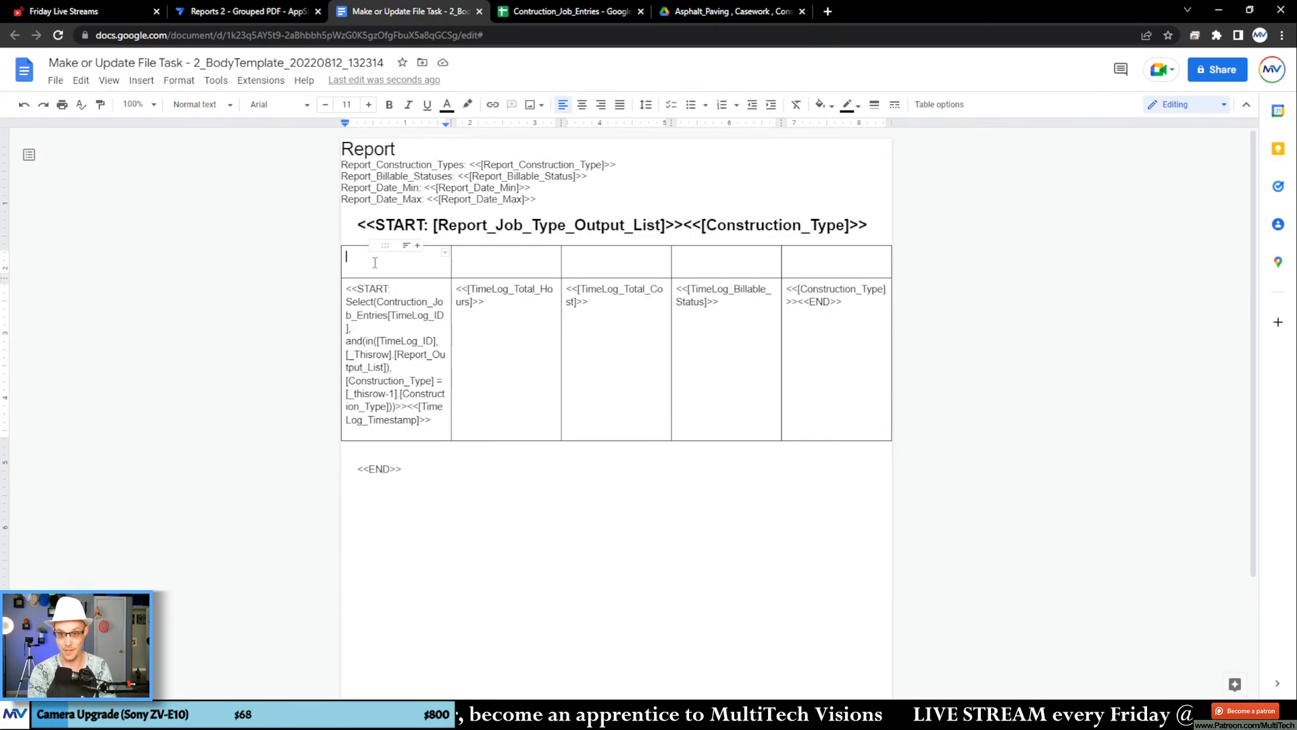
text(Date)
key(Tab)
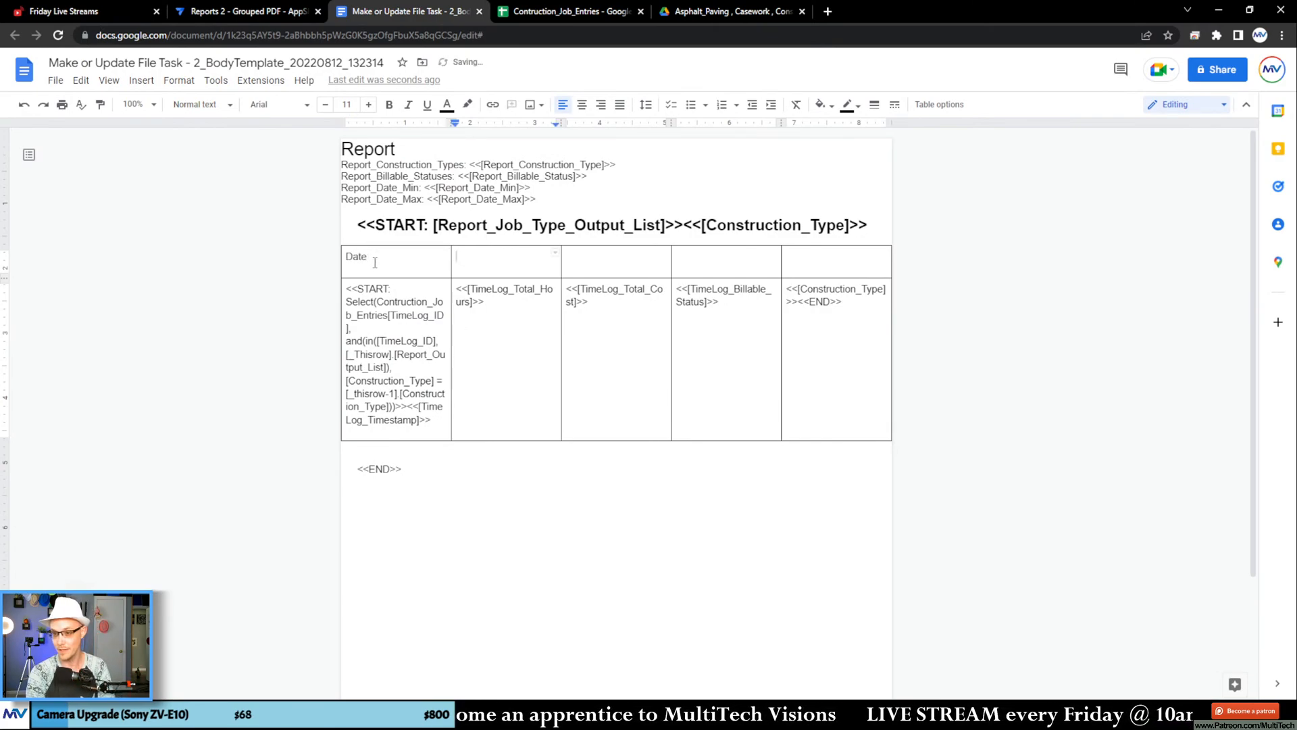
key(Tab)
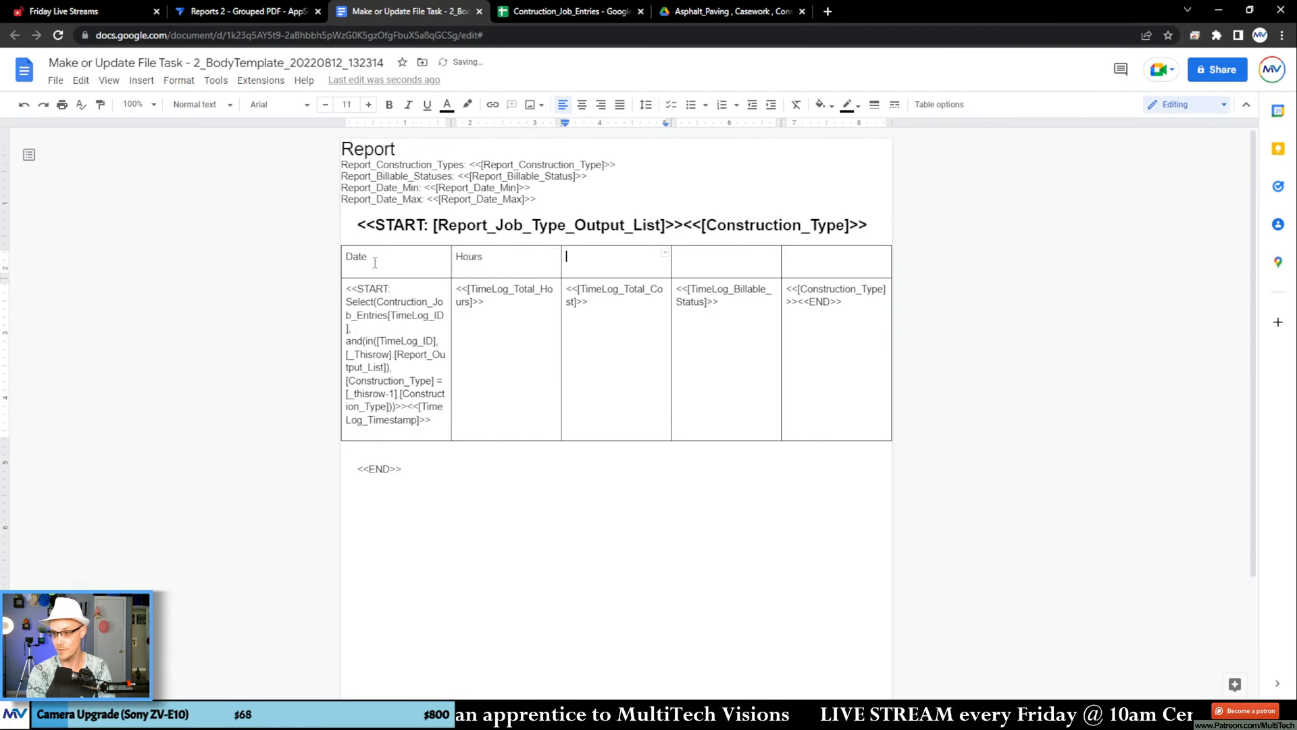
text(Cost)
key(Tab)
text(Bill)
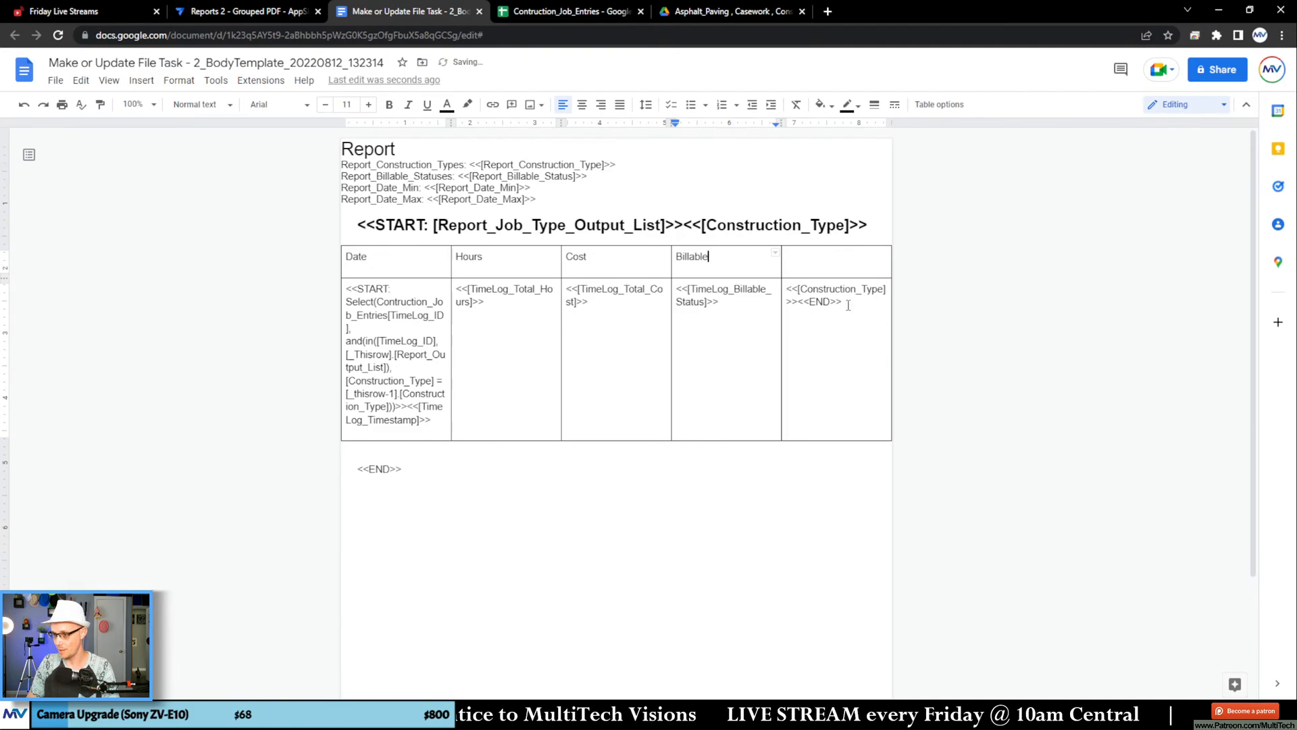
Step: Move the <<END>> tag back to the end of the Billable Status cell and delete the Construction_Type column
drag(845, 301, 741, 309)
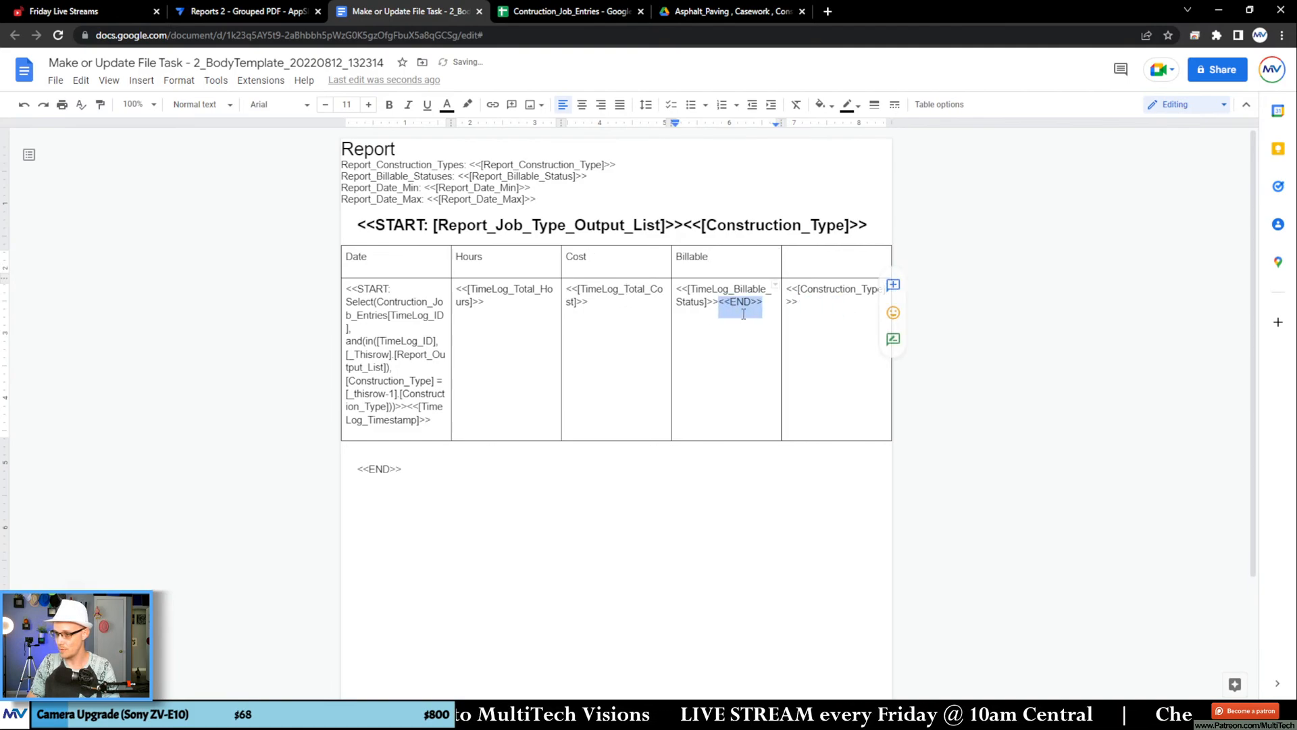
right_click(804, 318)
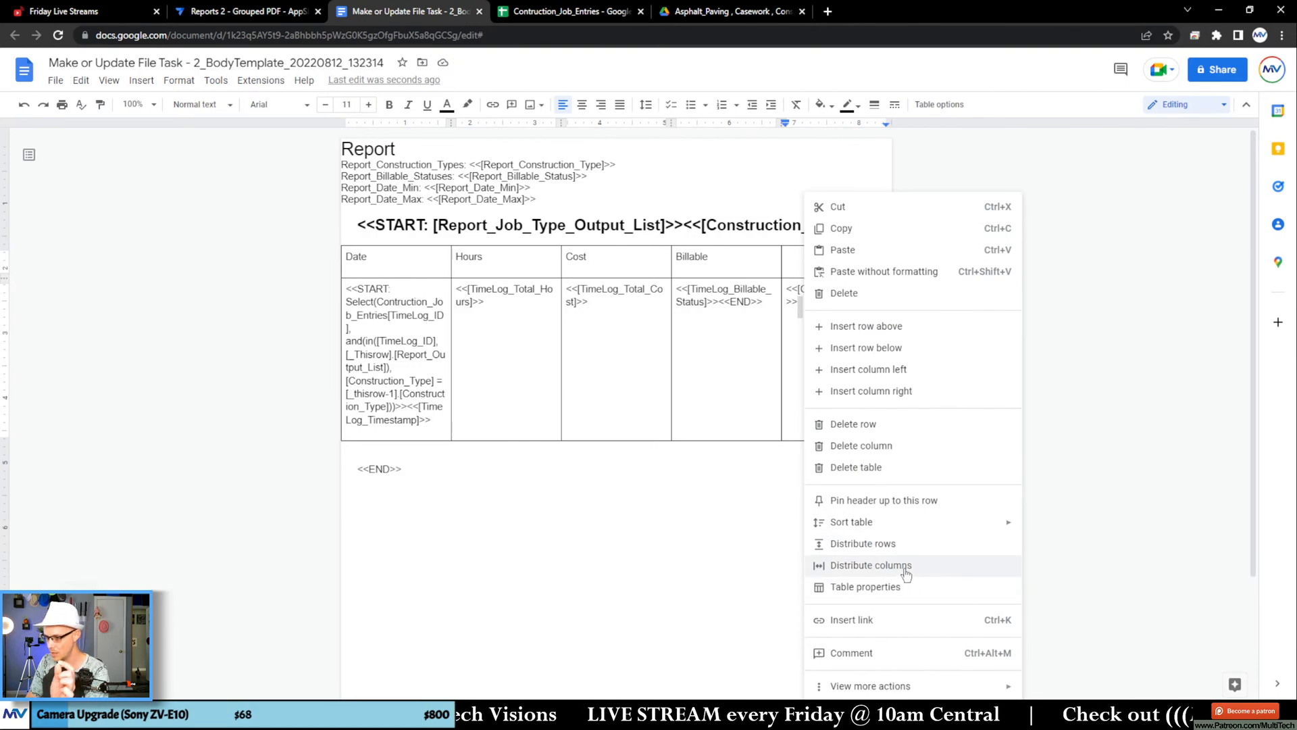
click(886, 445)
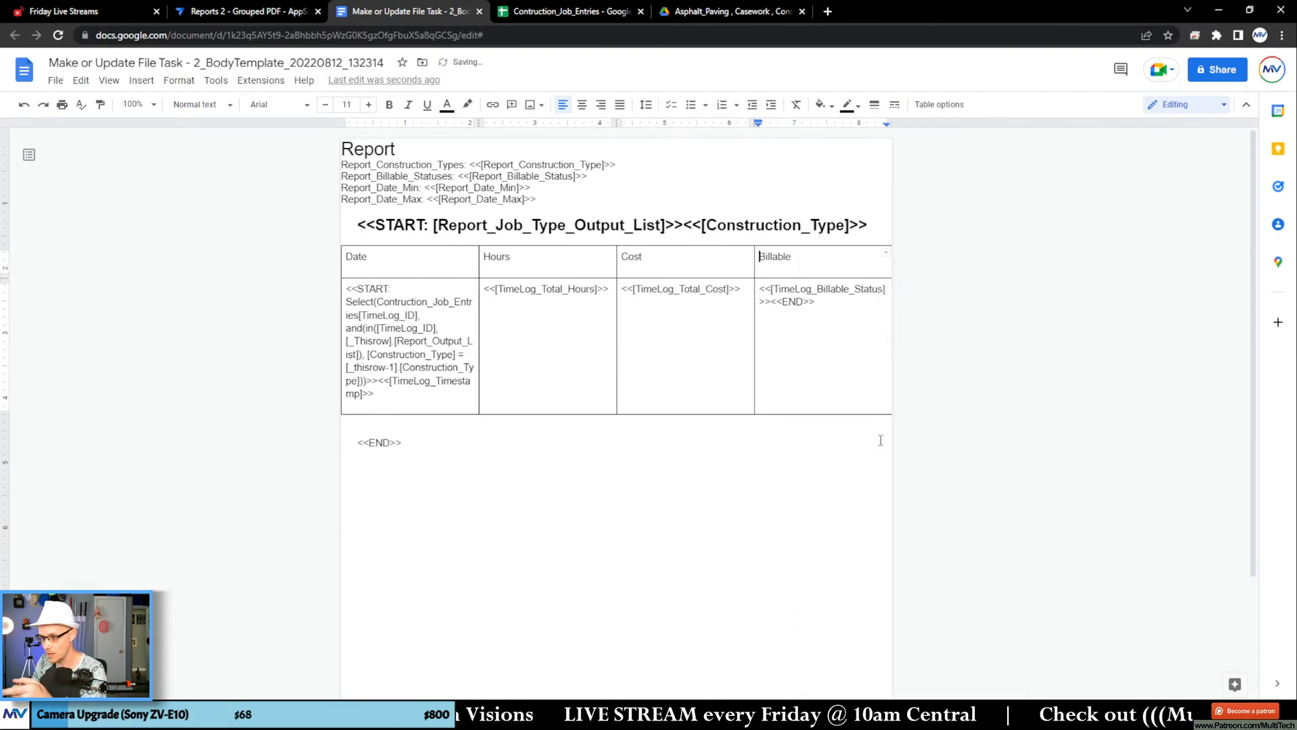
click(802, 325)
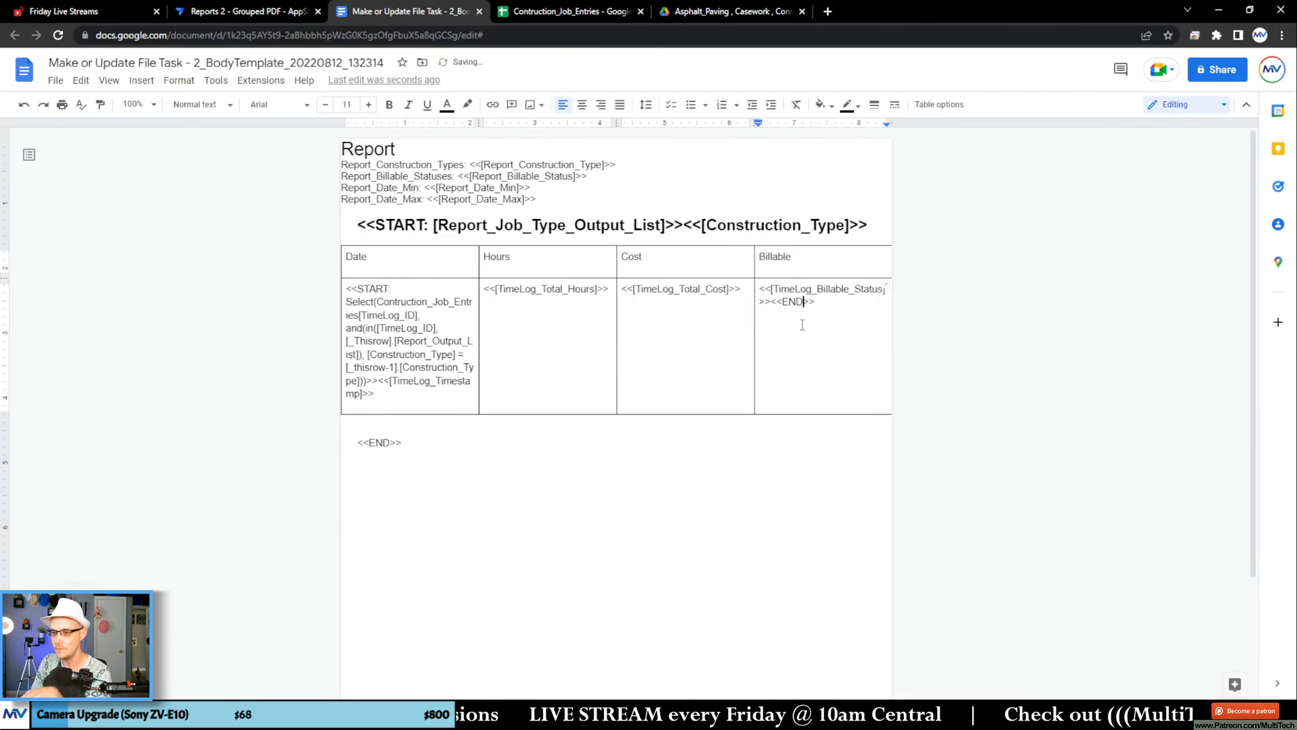
Step: In AppSheet, re-save the existing File Folder Path expression unchanged, and save and verify the app's data
click(270, 12)
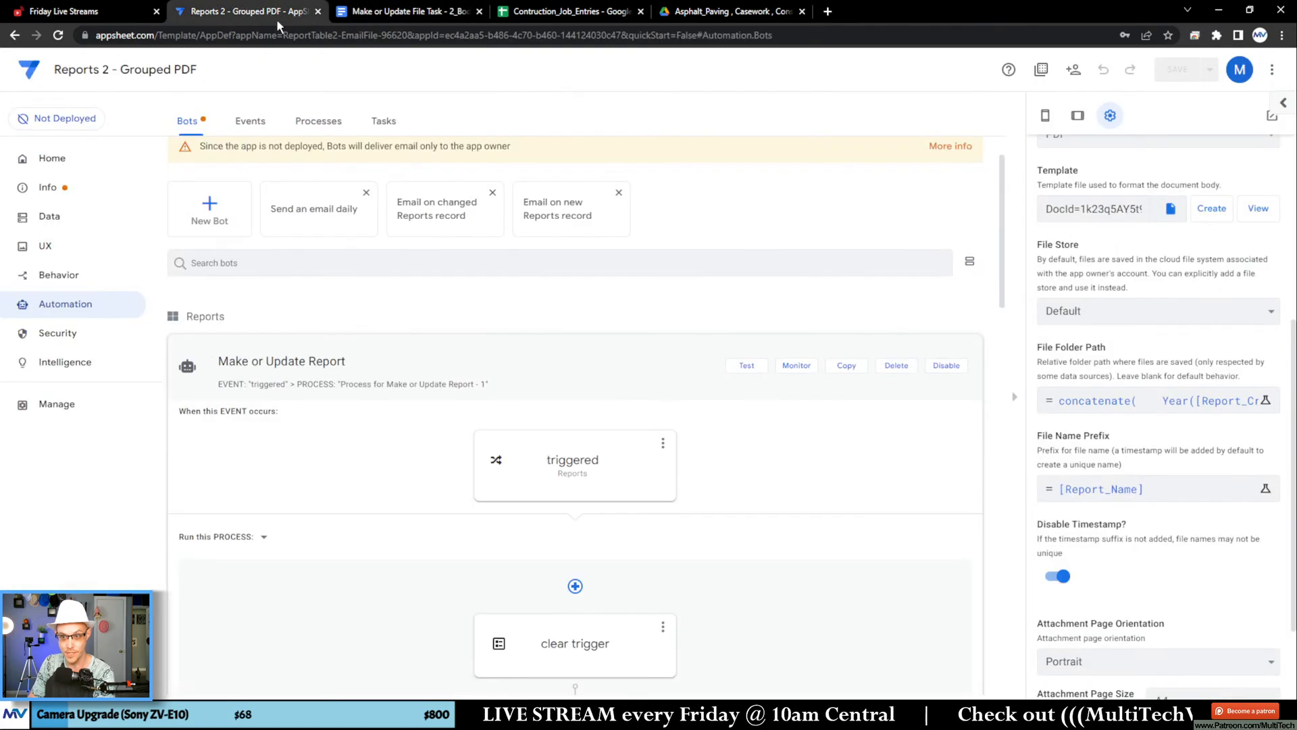
click(1126, 406)
click(939, 657)
click(1209, 69)
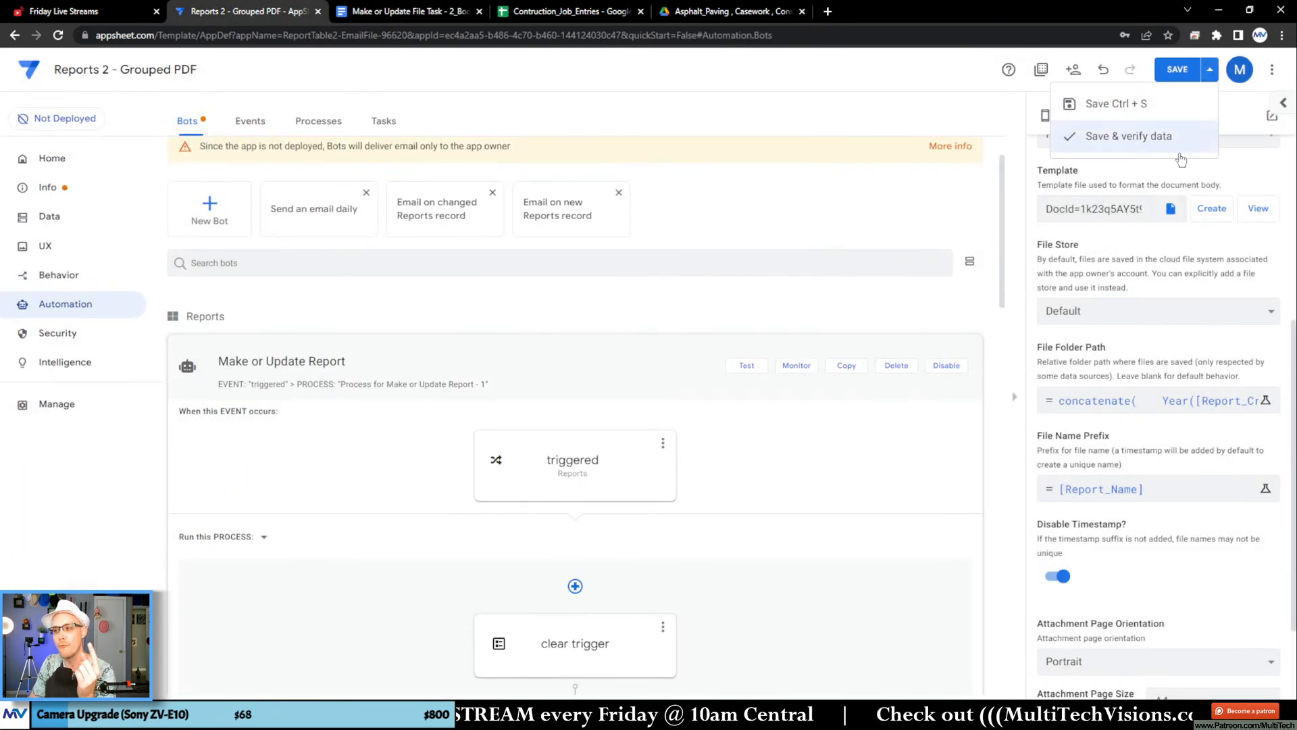
click(1175, 138)
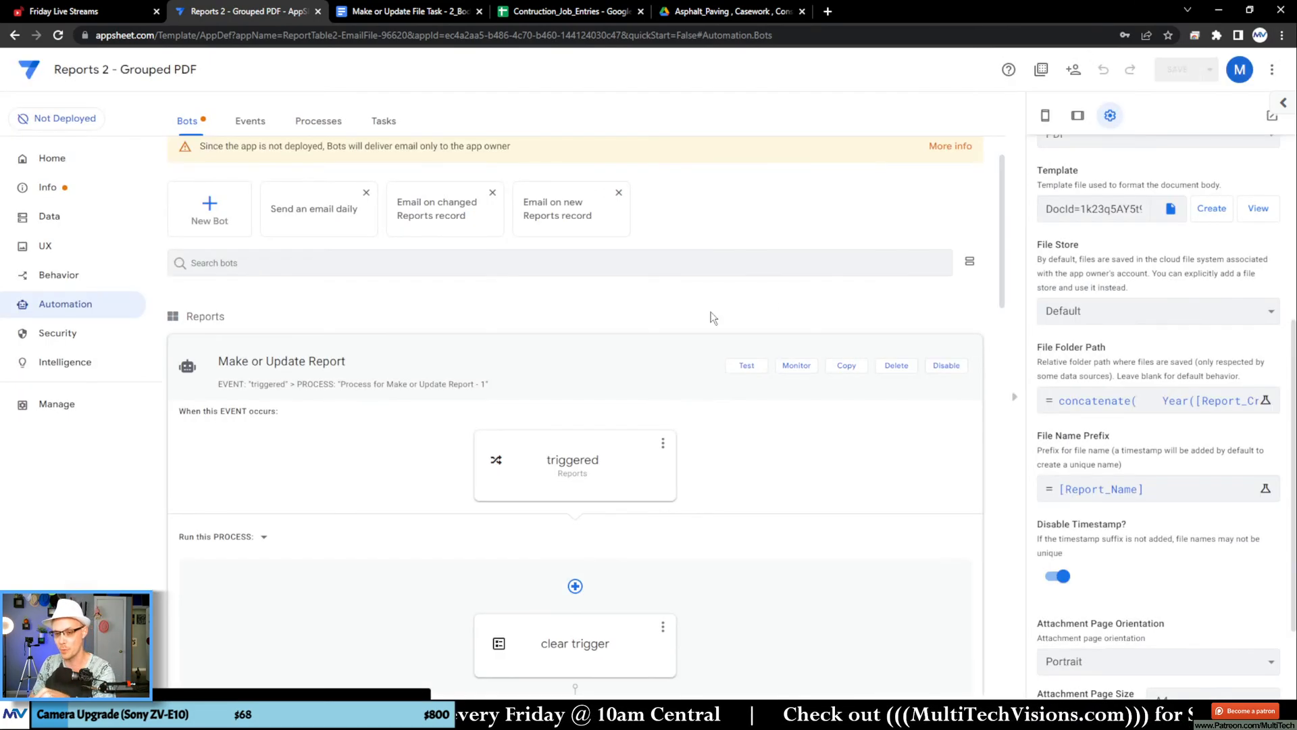
Step: Return to the Google Docs template and make the Date, Hours, Cost and Billable header row bold
click(422, 15)
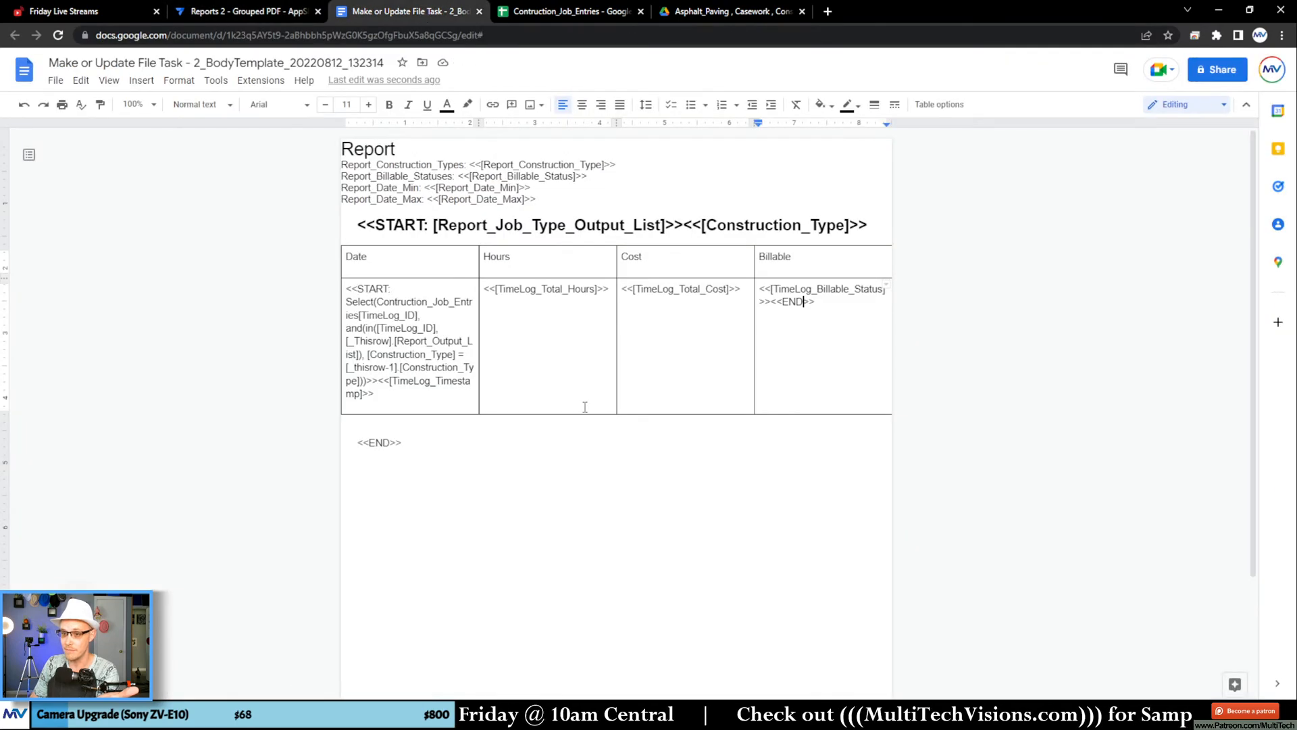
drag(776, 257, 446, 252)
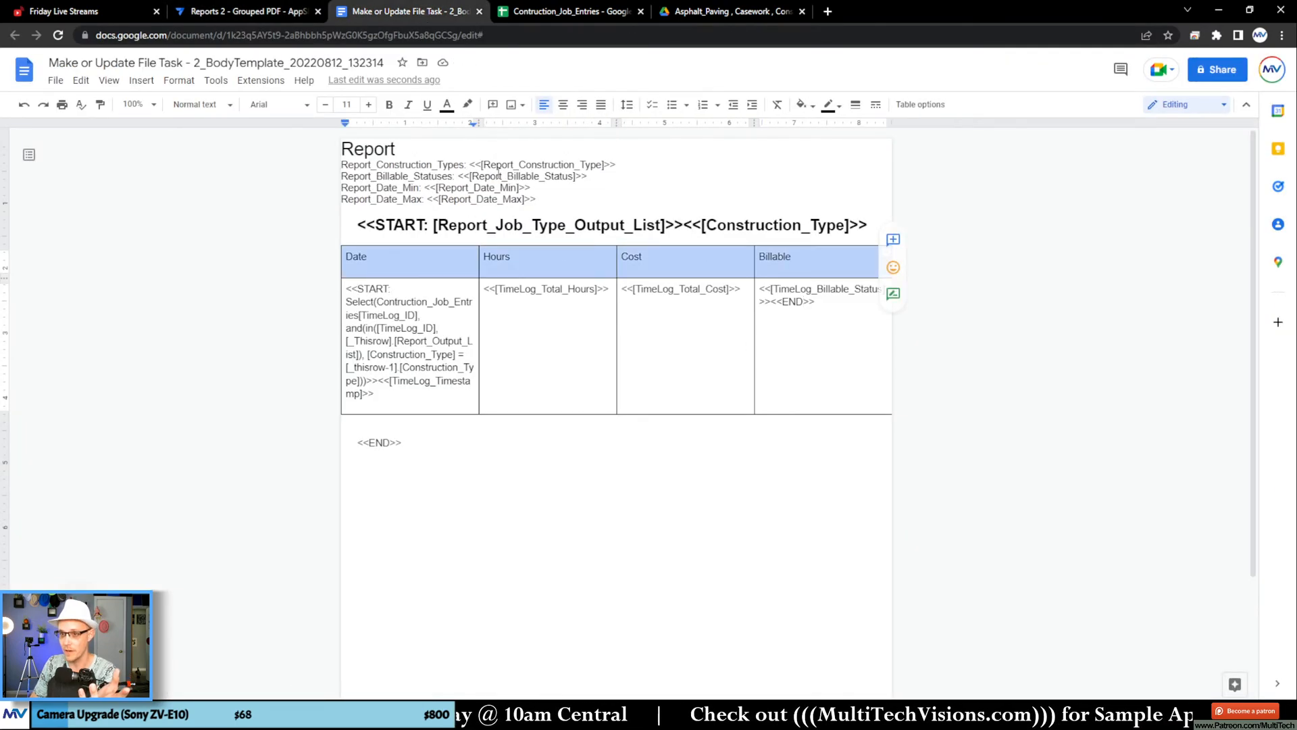
key(ctrl+b)
click(504, 356)
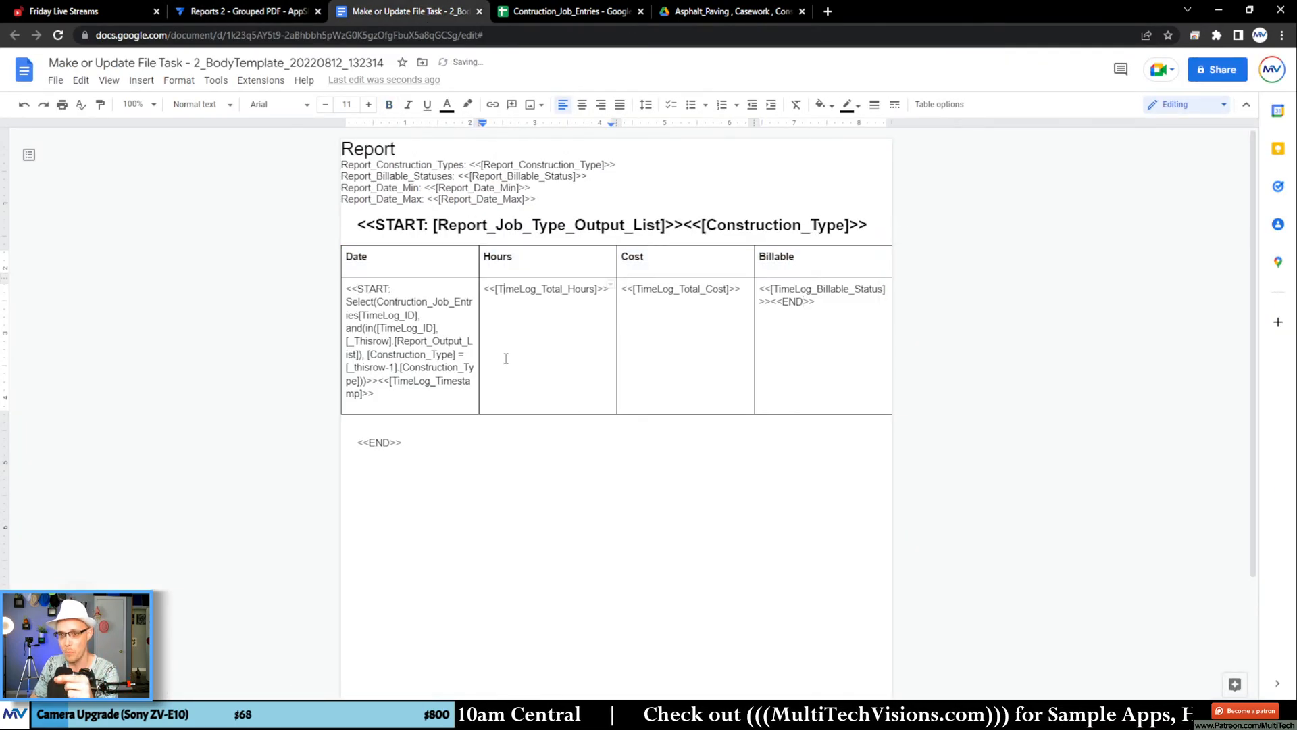
Step: Switch to AppSheet, re-save the File Folder Path expression as it is, and save and verify the data to load the bold headers
click(270, 14)
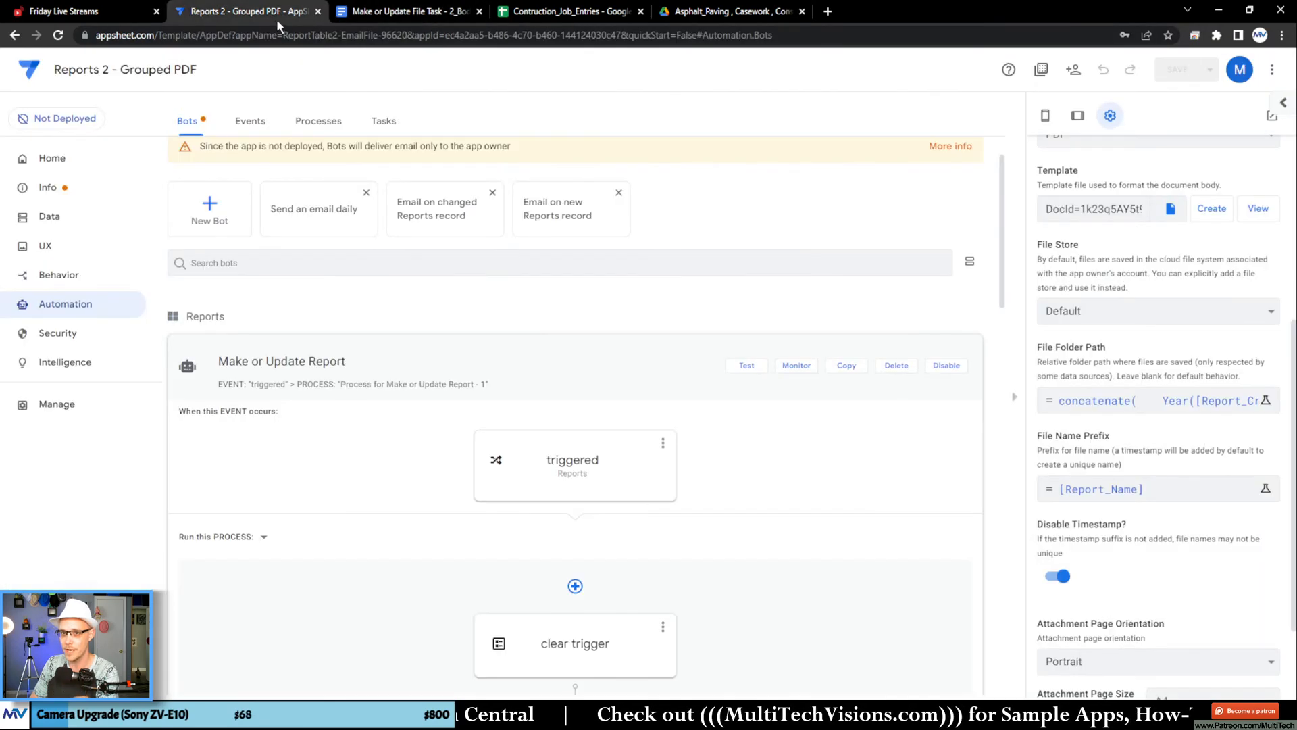
click(1114, 400)
click(939, 658)
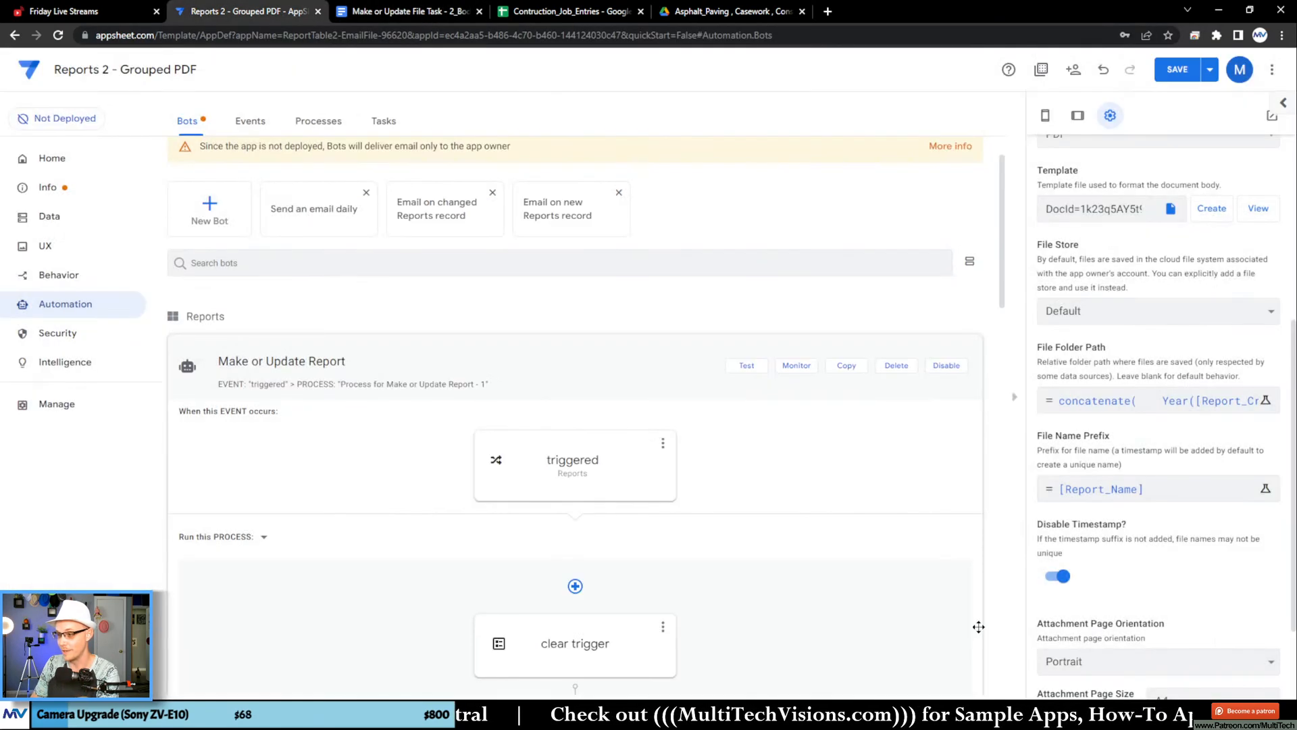
click(1209, 69)
click(1161, 138)
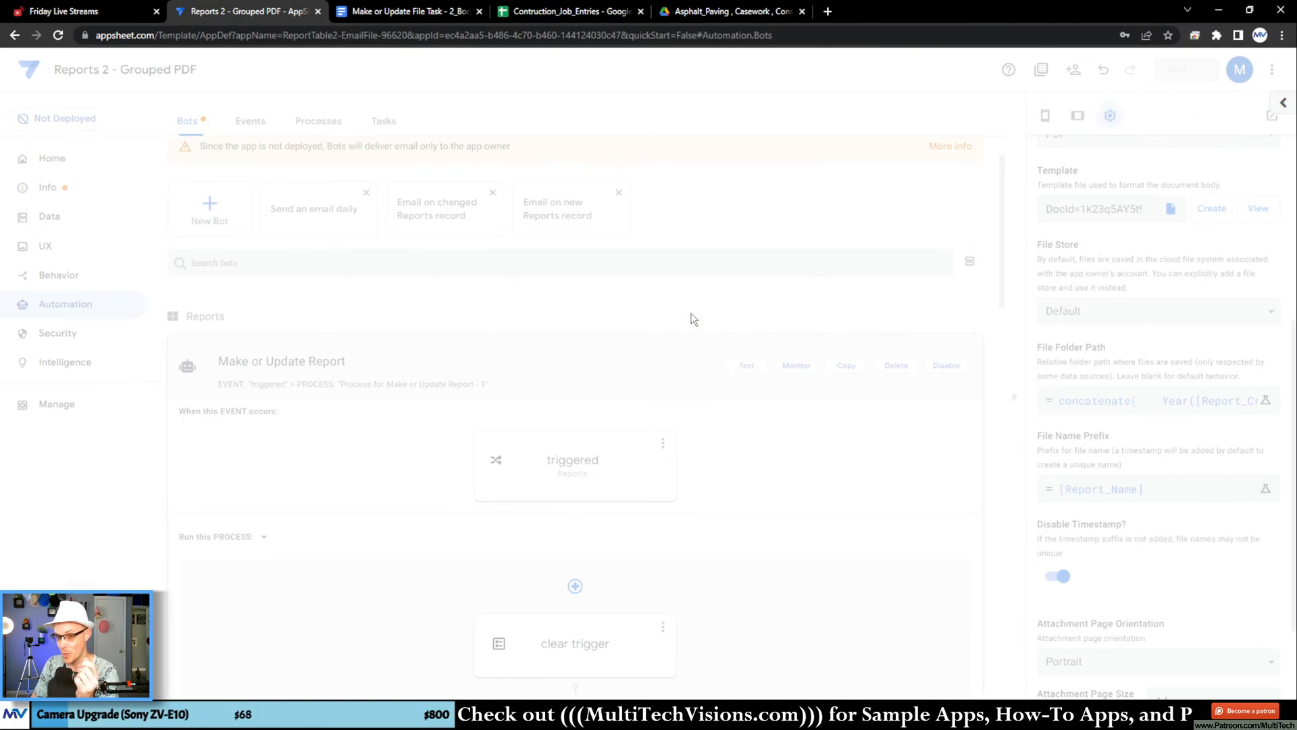
Step: Go back to the Google Docs template and give the table's header row a light blue background
click(406, 11)
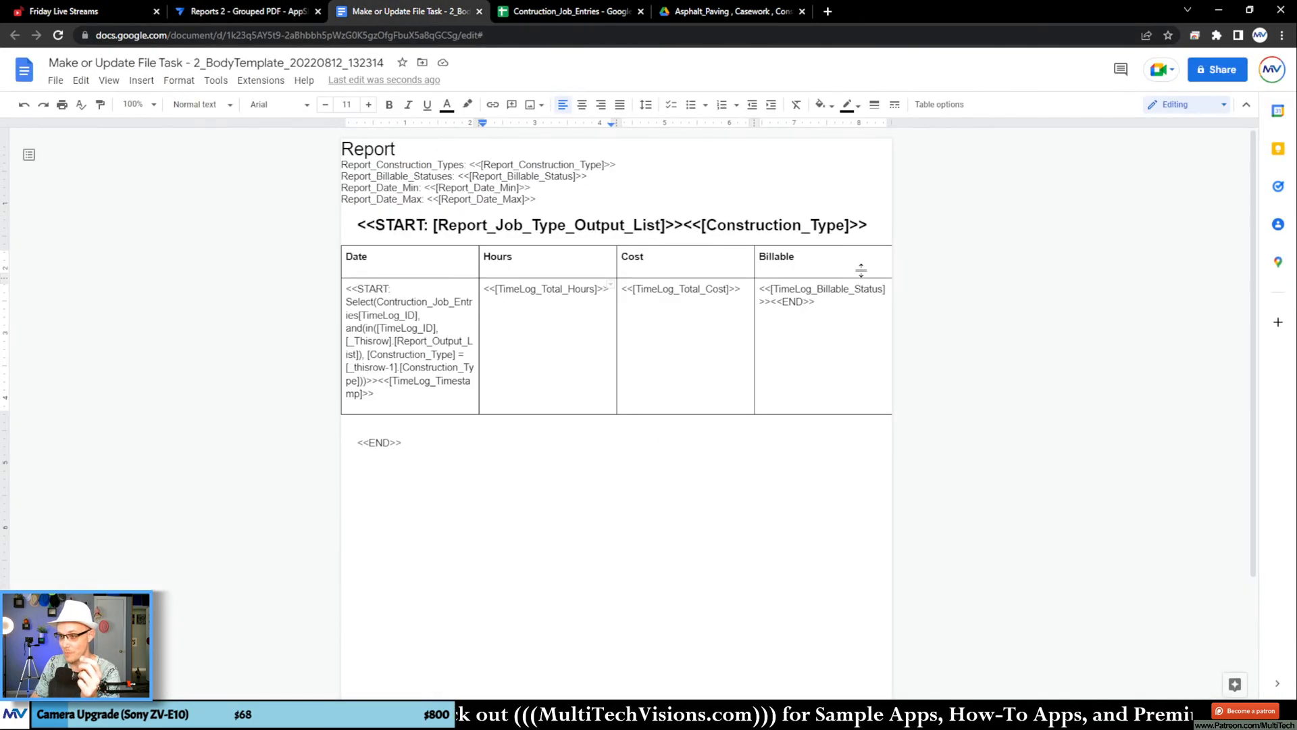
drag(859, 267, 405, 262)
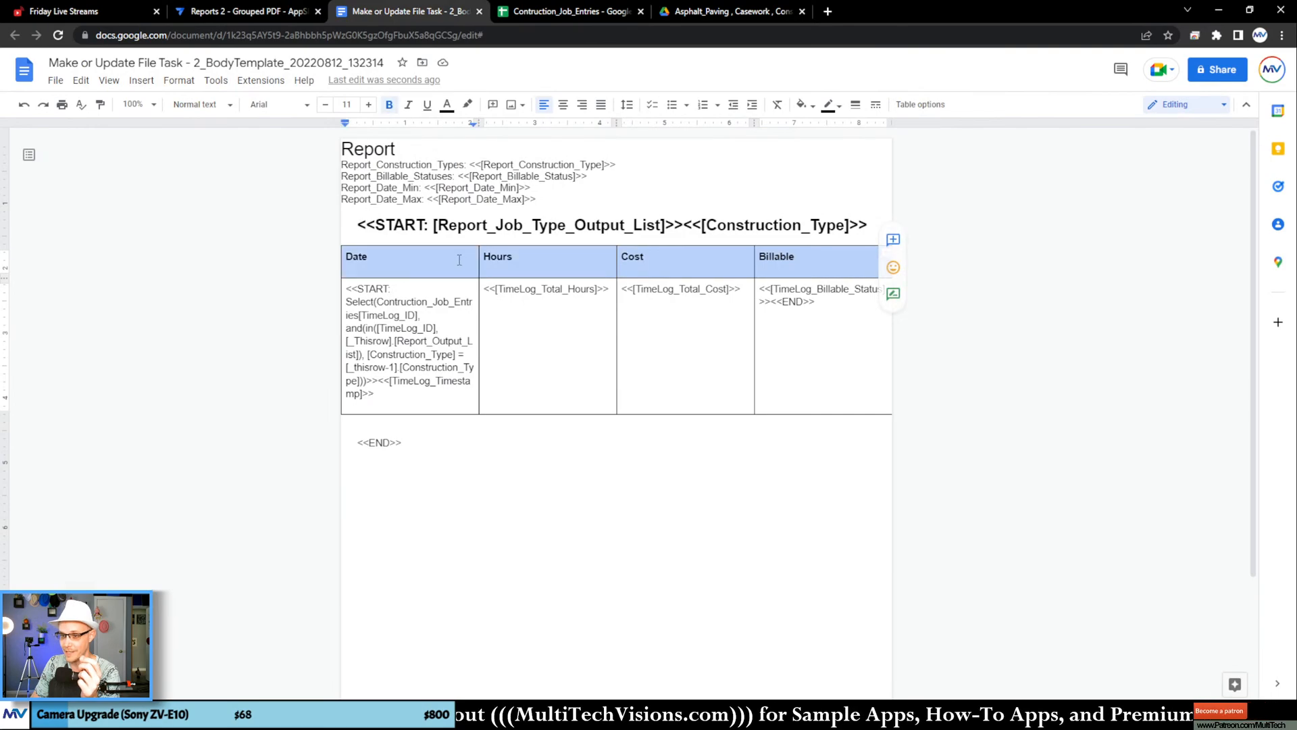
click(803, 104)
click(903, 217)
click(733, 357)
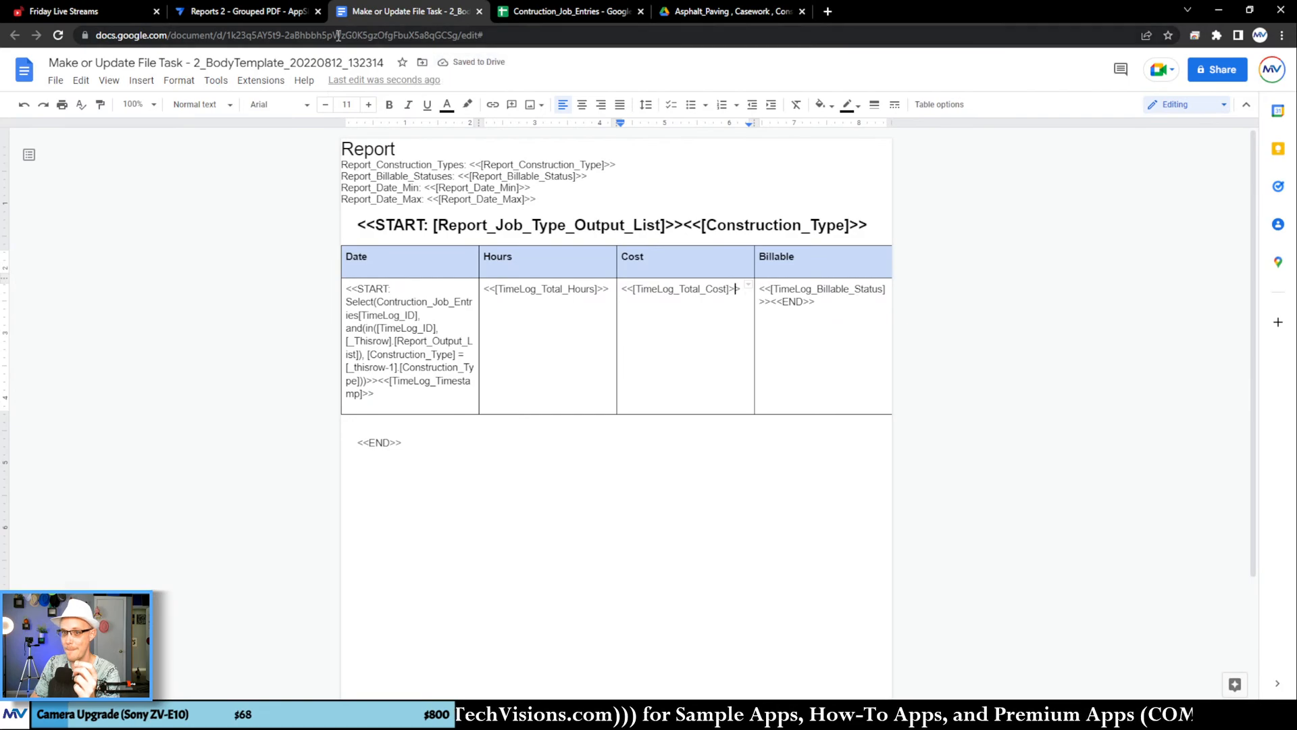
Step: In AppSheet, re-save the unchanged File Folder Path expression, and save and verify the data with the shaded header row in place
click(243, 11)
click(1155, 401)
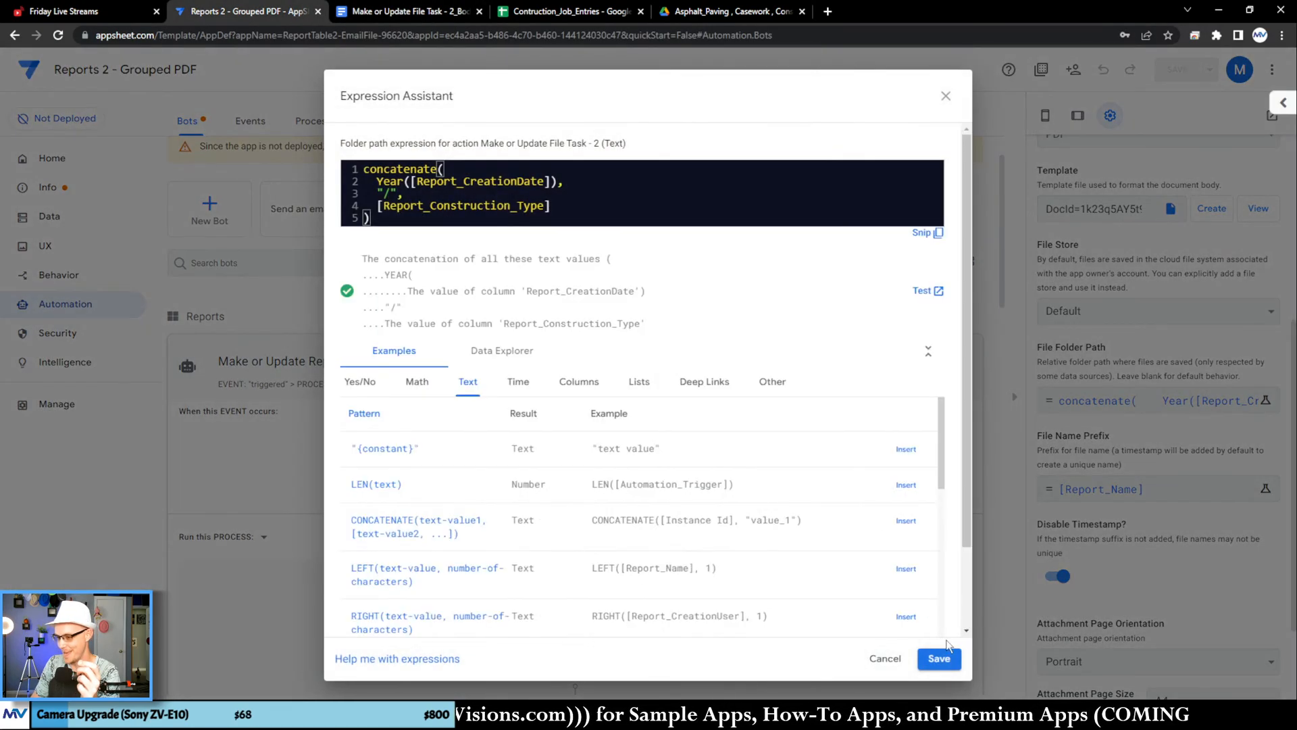
click(939, 658)
click(1210, 69)
click(1157, 134)
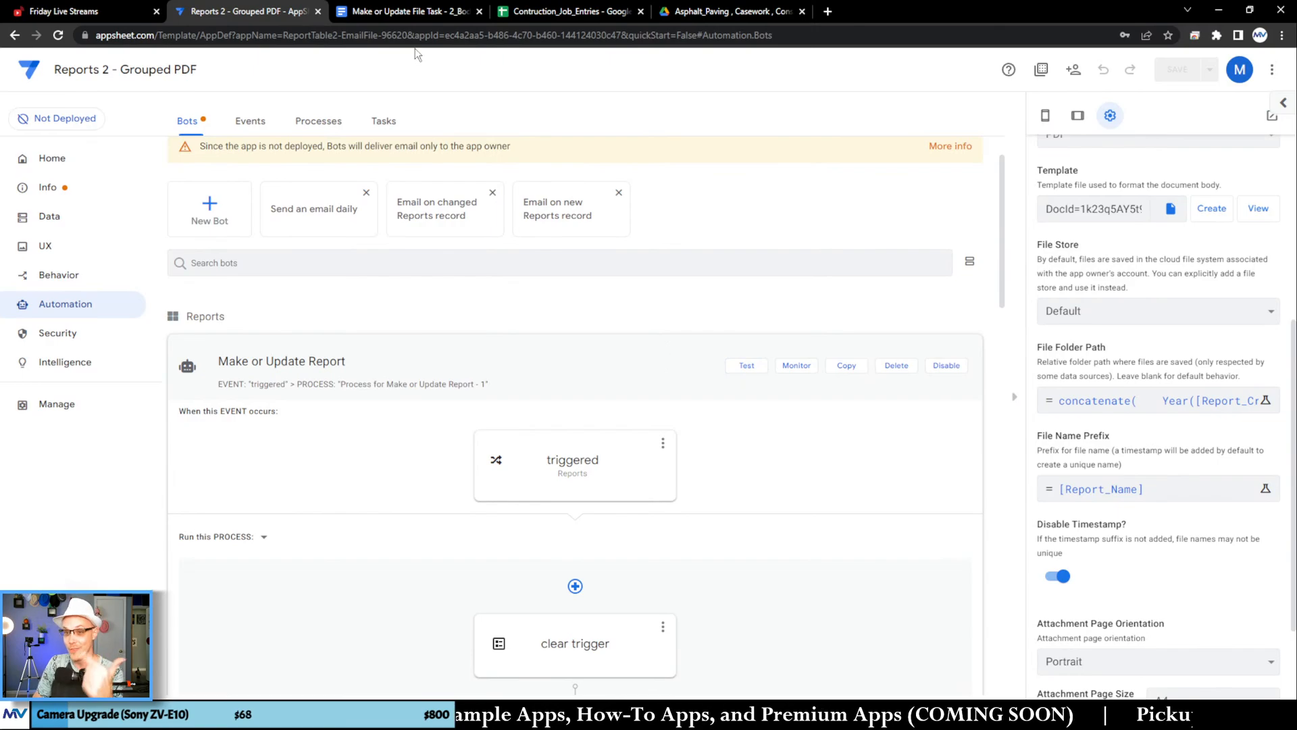
Step: Return to the template and set the border color of the whole table to light gray
click(420, 13)
click(803, 260)
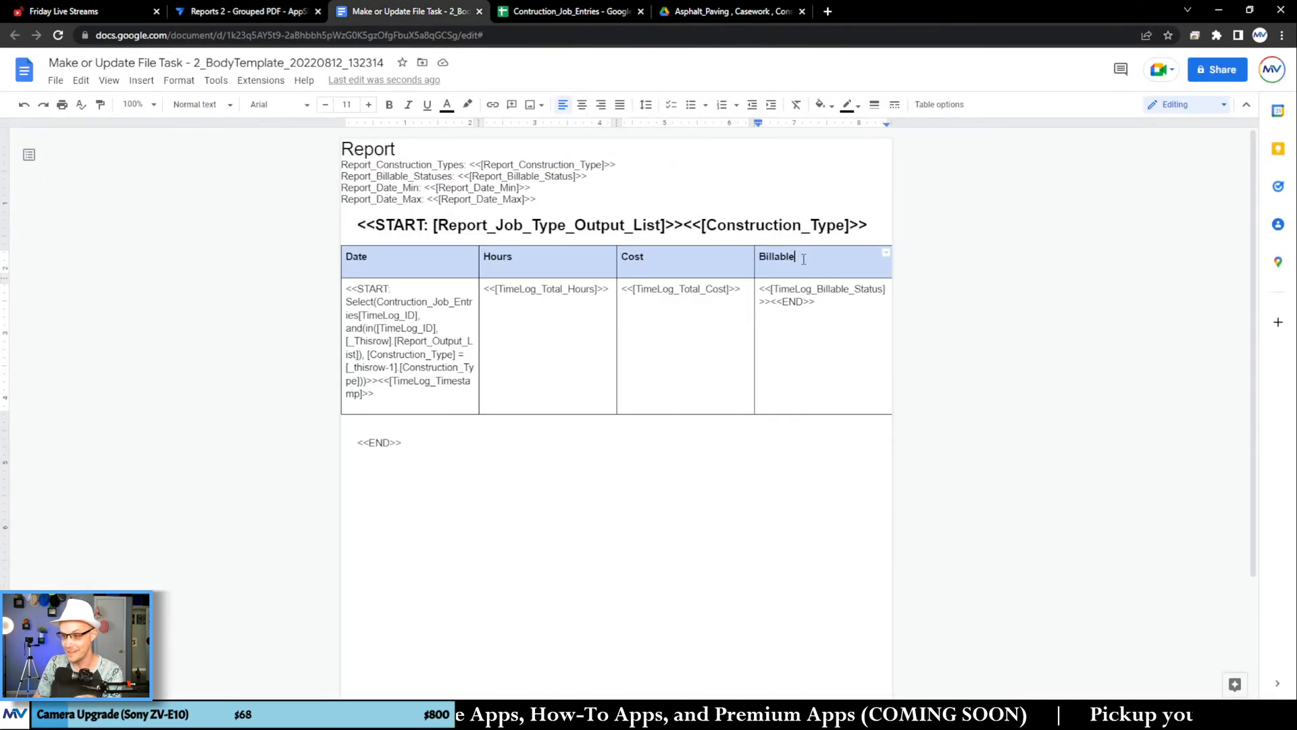
drag(804, 260, 440, 266)
drag(461, 341, 454, 329)
drag(414, 261, 817, 373)
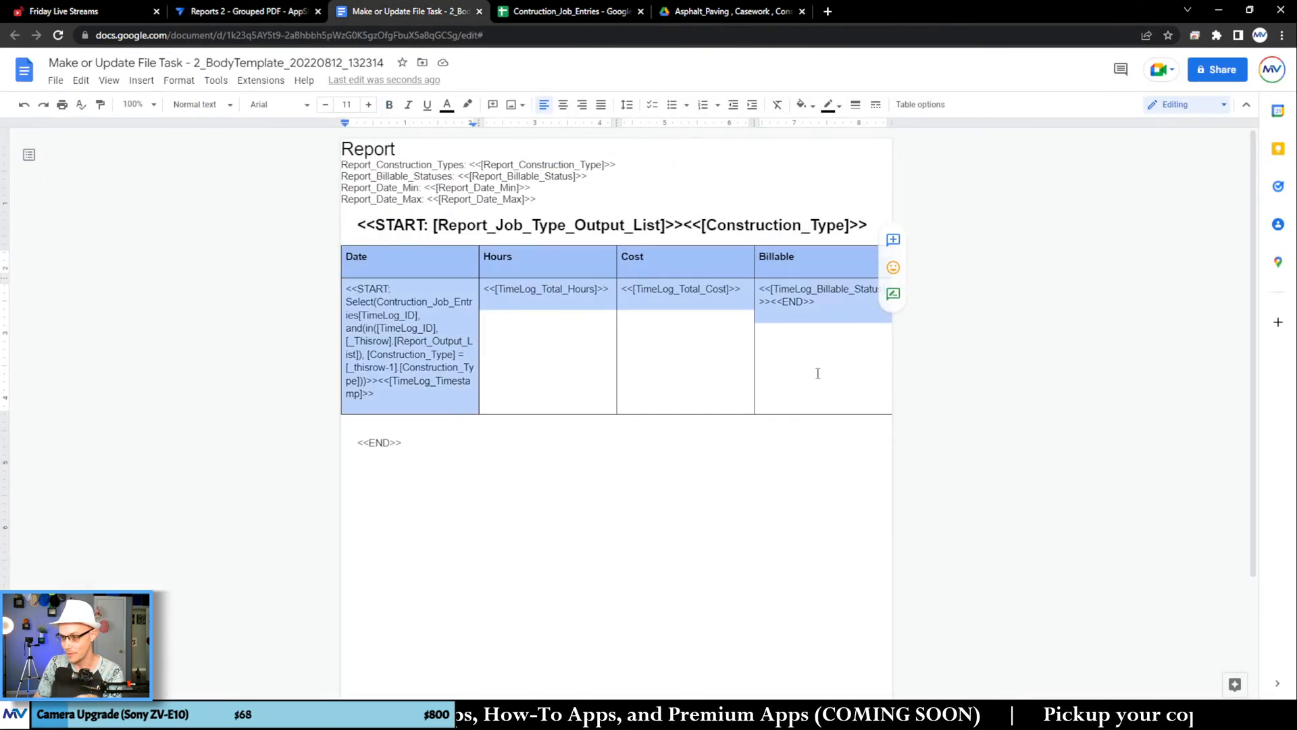
click(829, 106)
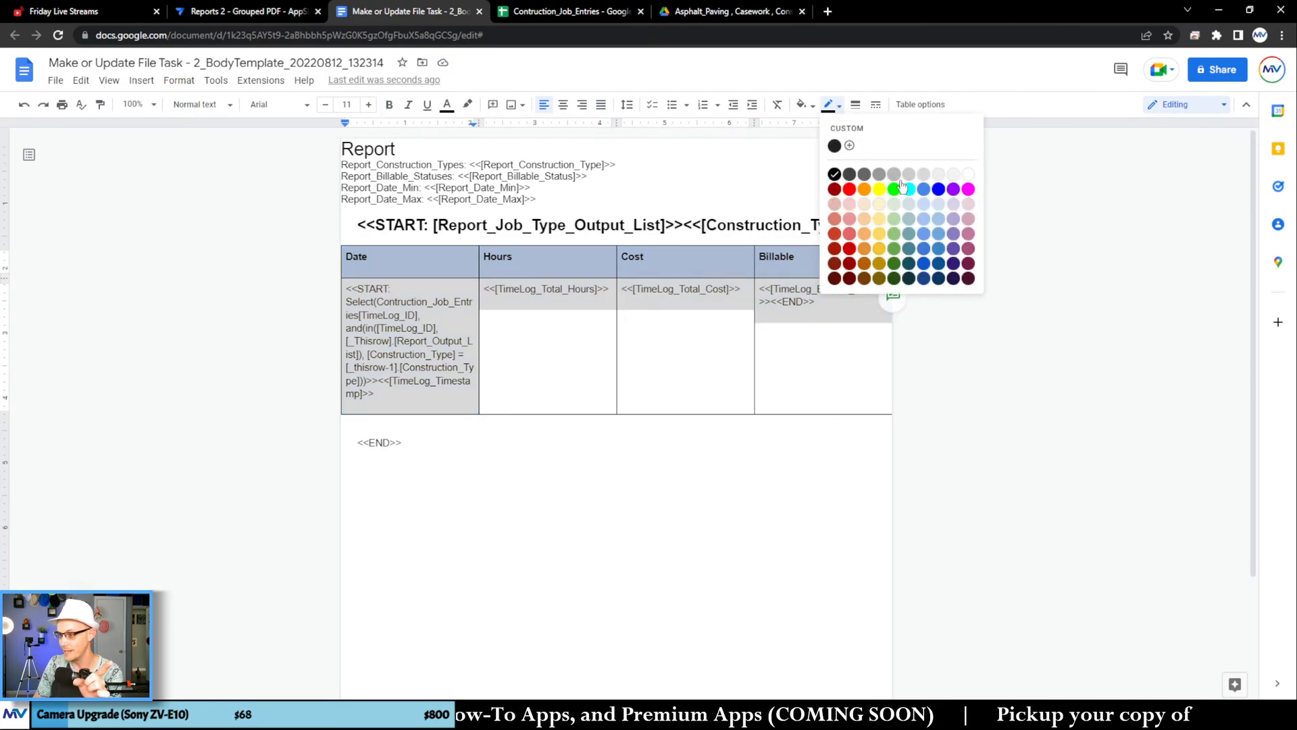
click(923, 177)
click(797, 349)
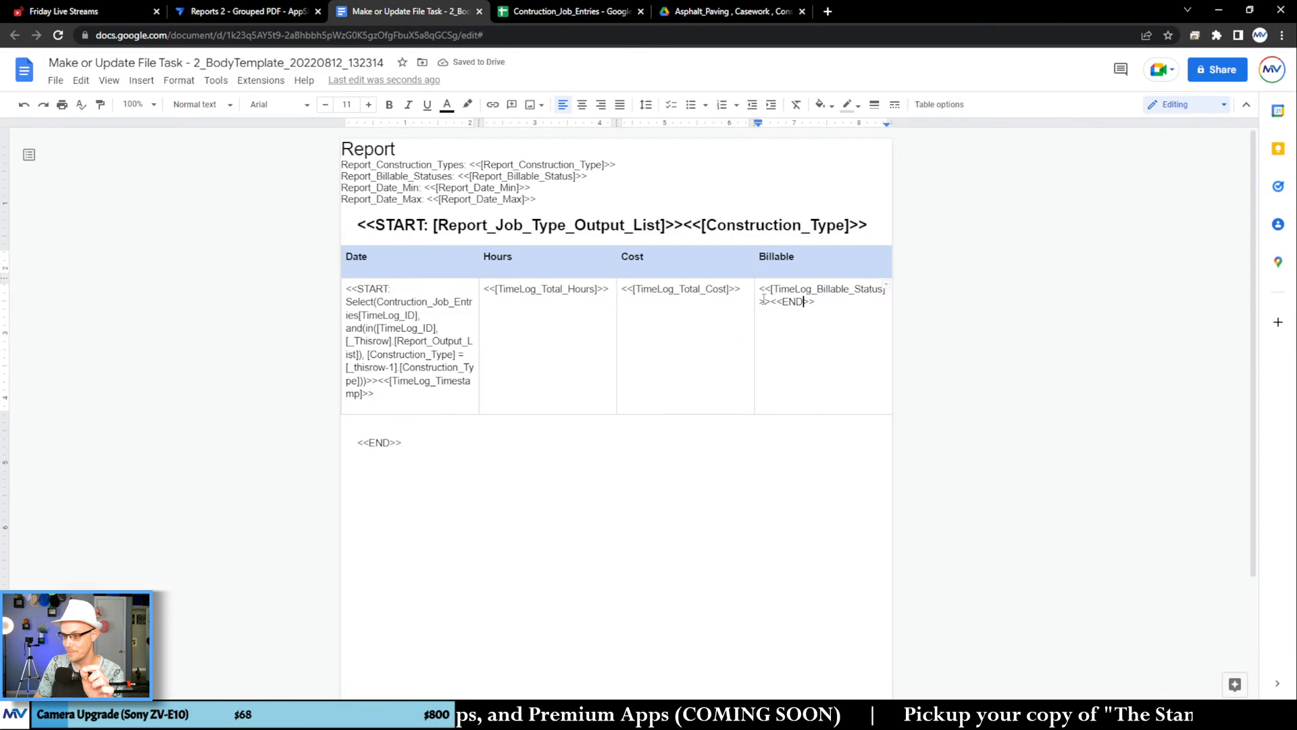
Step: Remove the space after the paragraphs in the table's header row
click(786, 267)
click(665, 267)
click(535, 268)
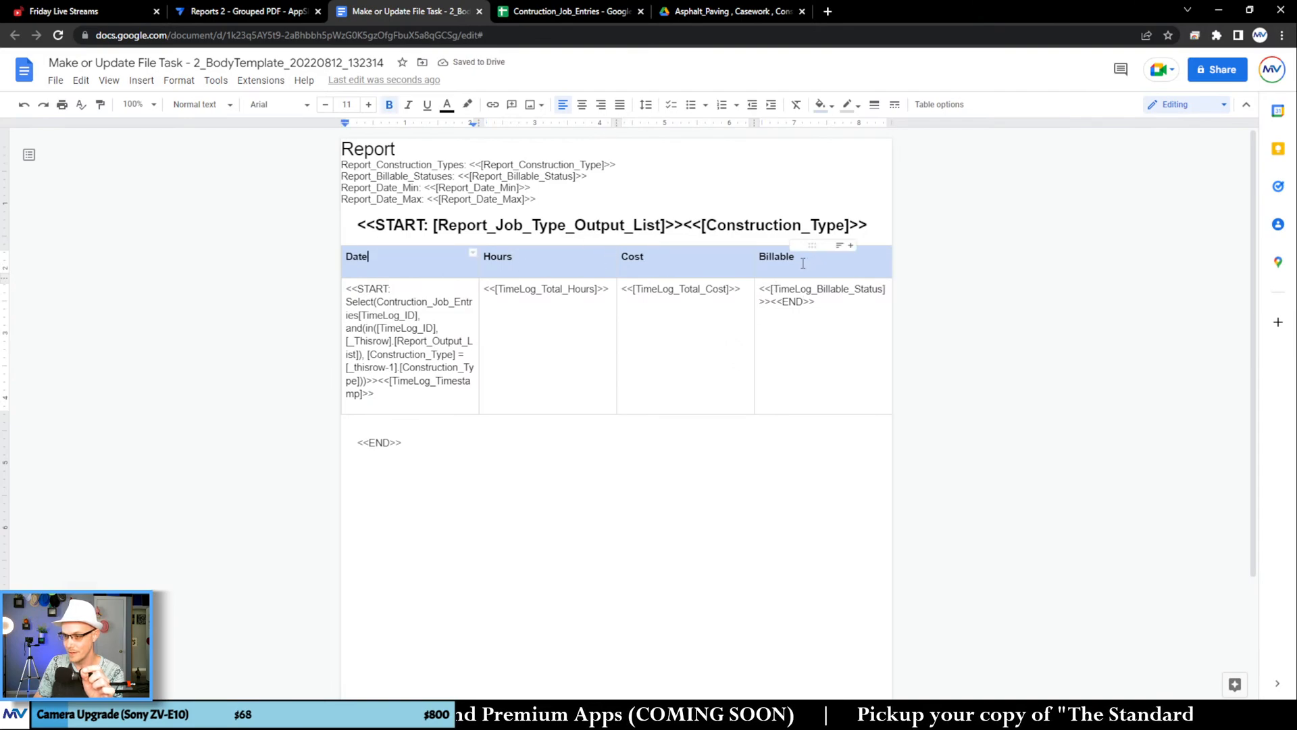
drag(817, 258, 460, 259)
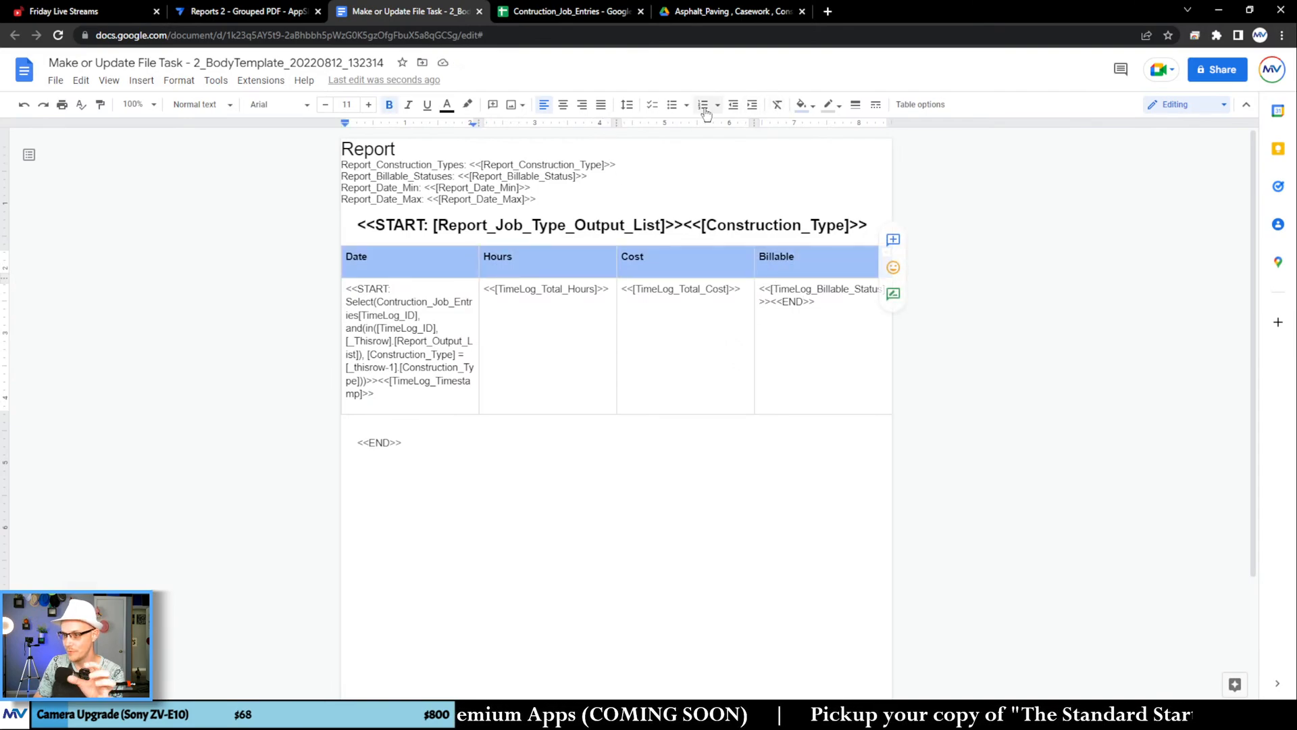
click(627, 104)
click(696, 247)
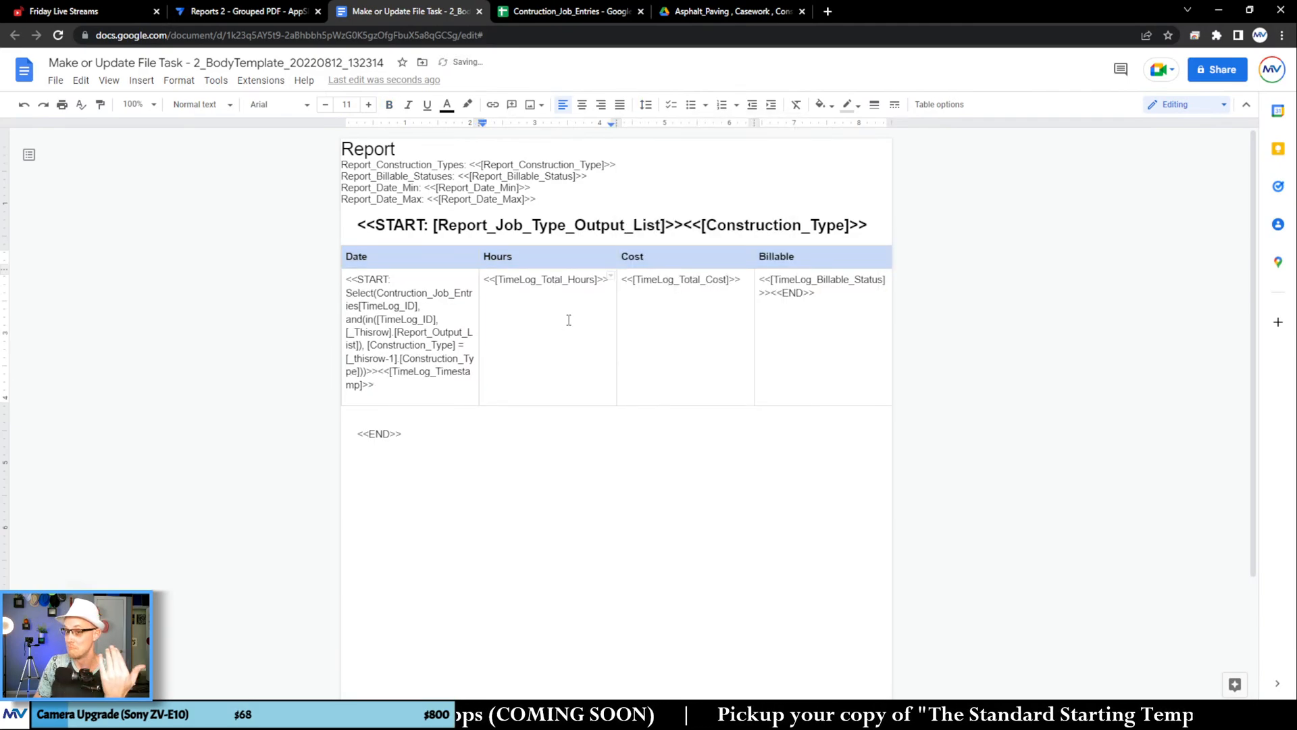
Step: In AppSheet, re-save the existing File Folder Path expression, save and verify the data, and return to the Google Docs template
click(285, 11)
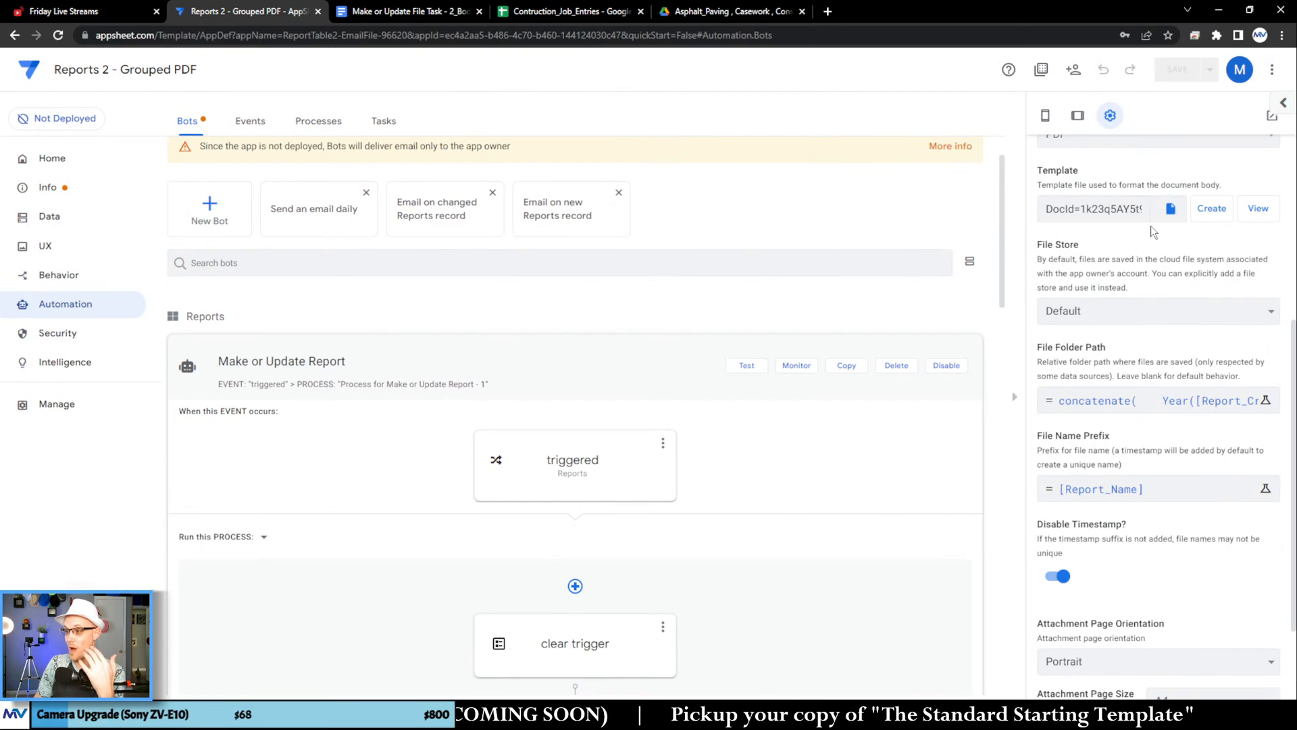
click(1148, 401)
click(935, 631)
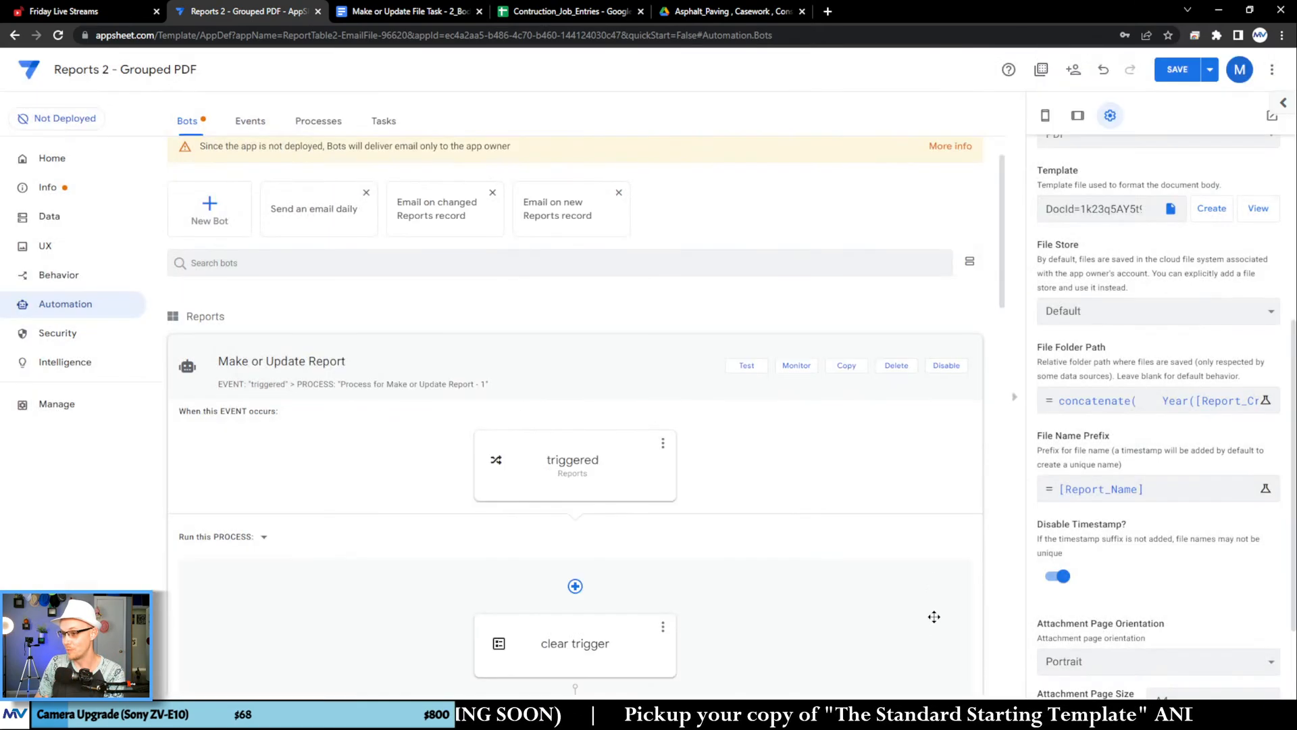
click(1209, 69)
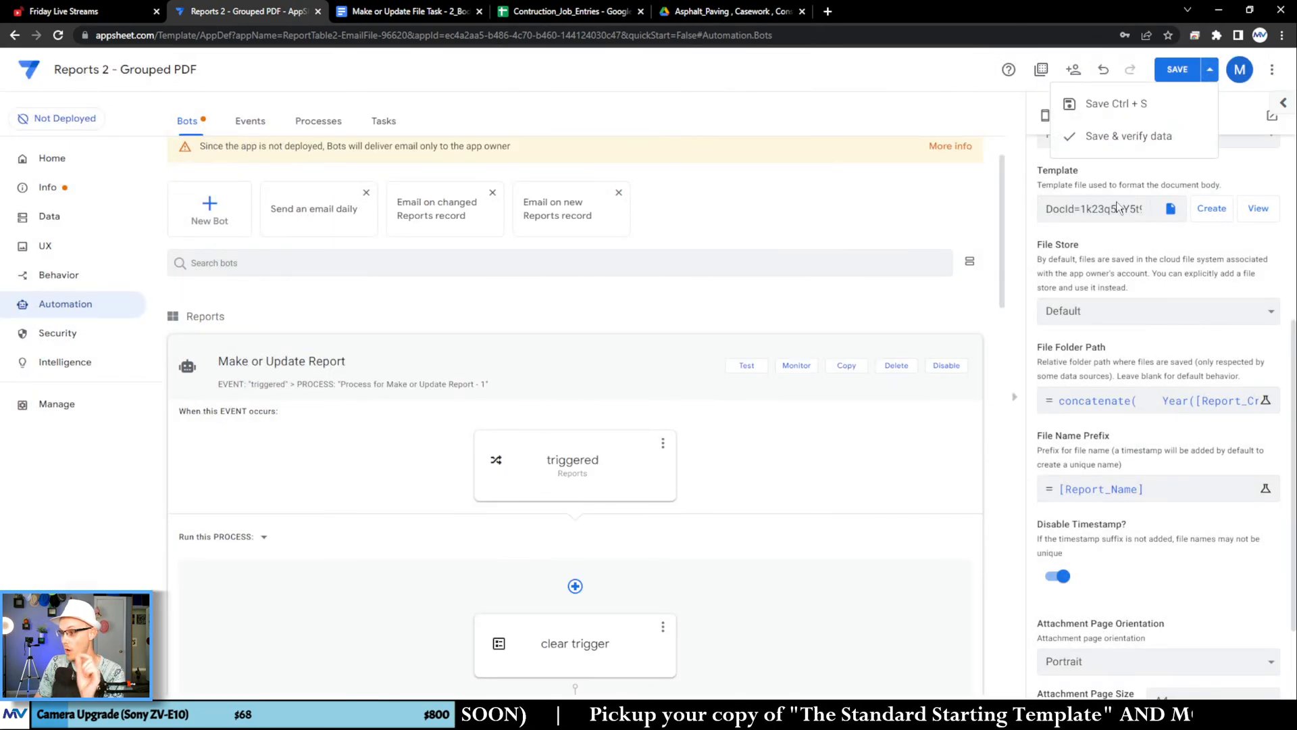
click(1135, 133)
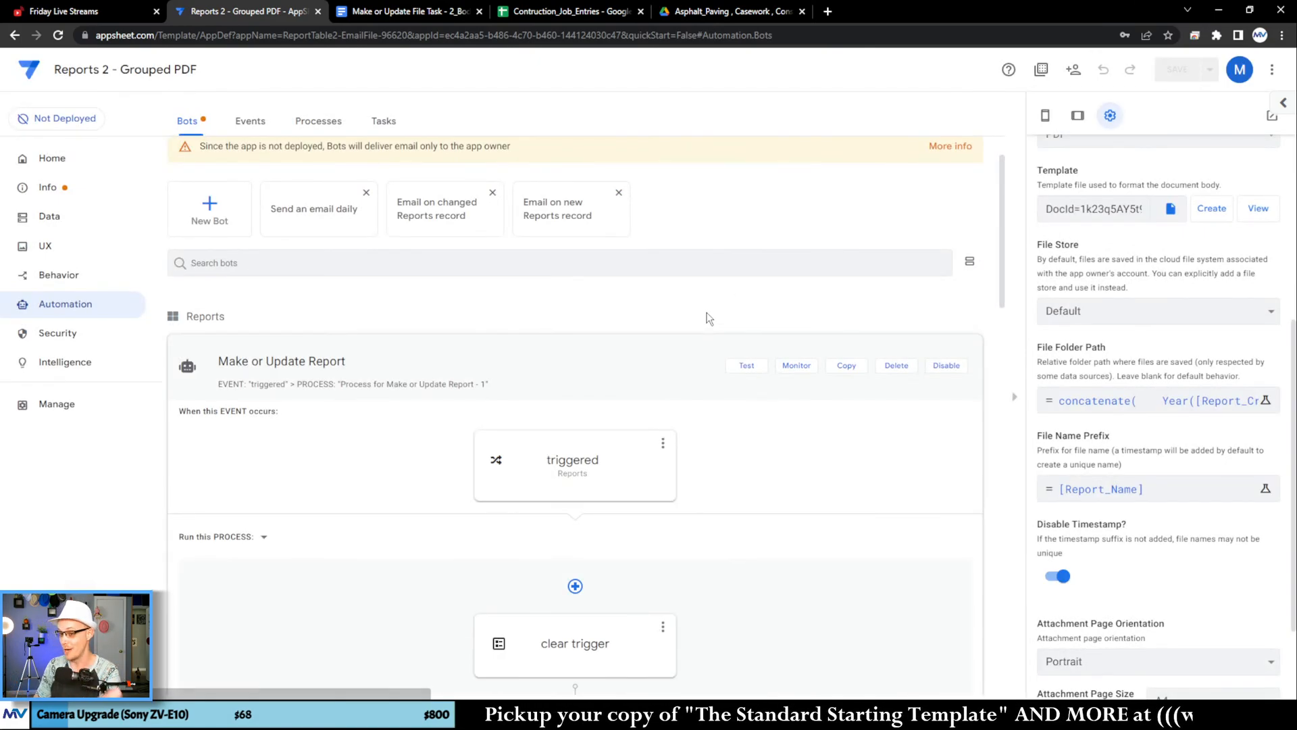
click(401, 17)
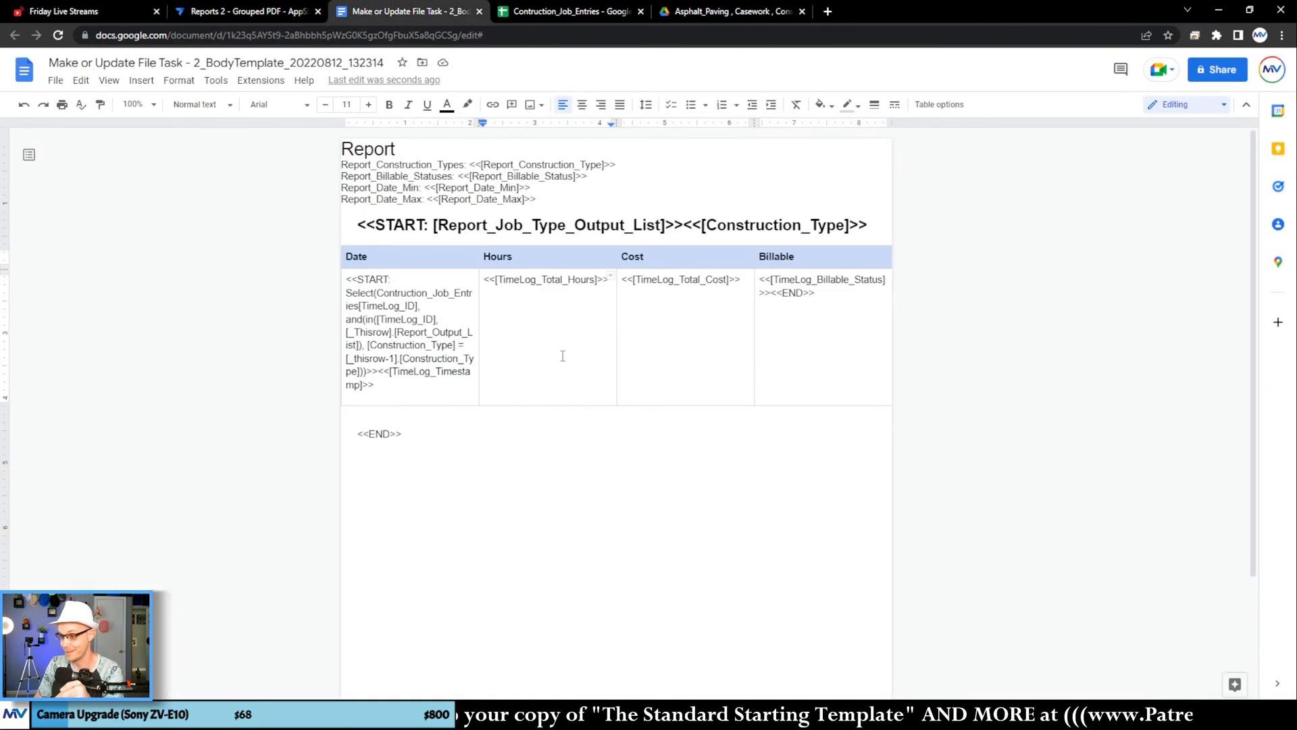
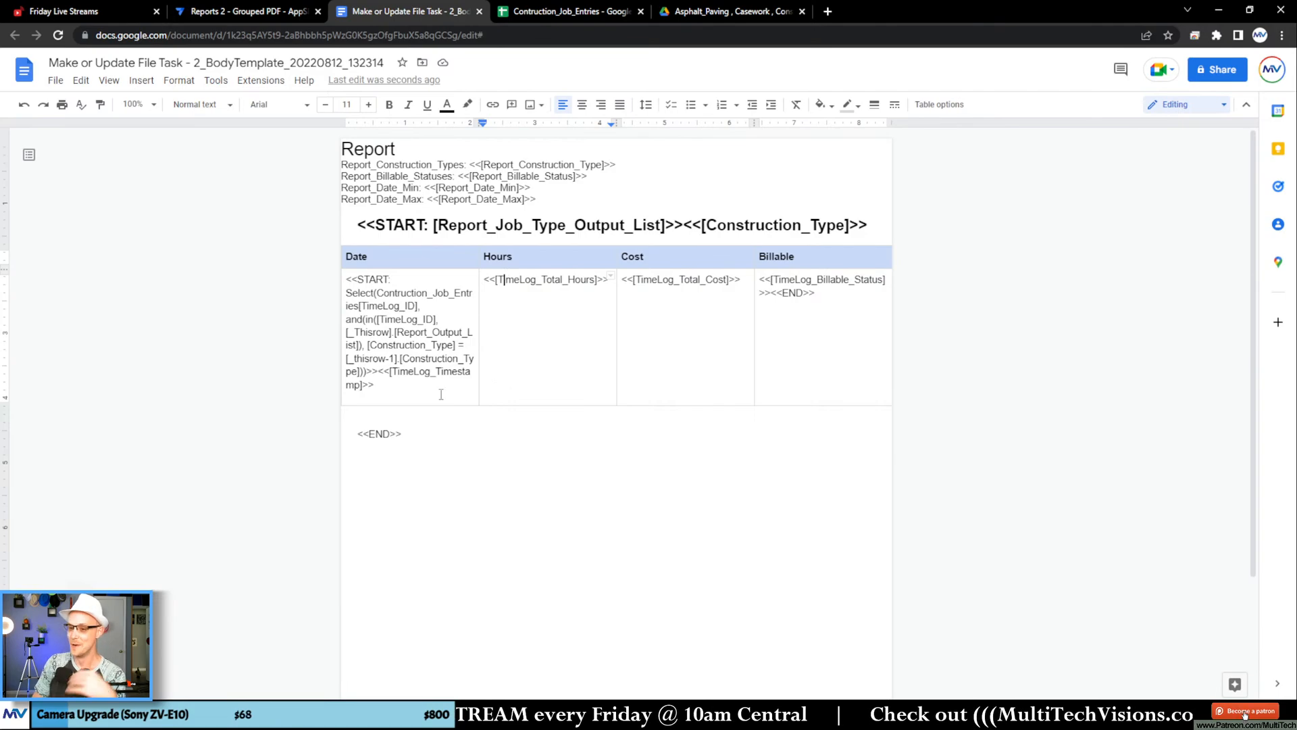
Step: Switch to the AppSheet editor and trigger the report's regeneration from the app preview, then collapse the Make or Update Report bot
click(410, 390)
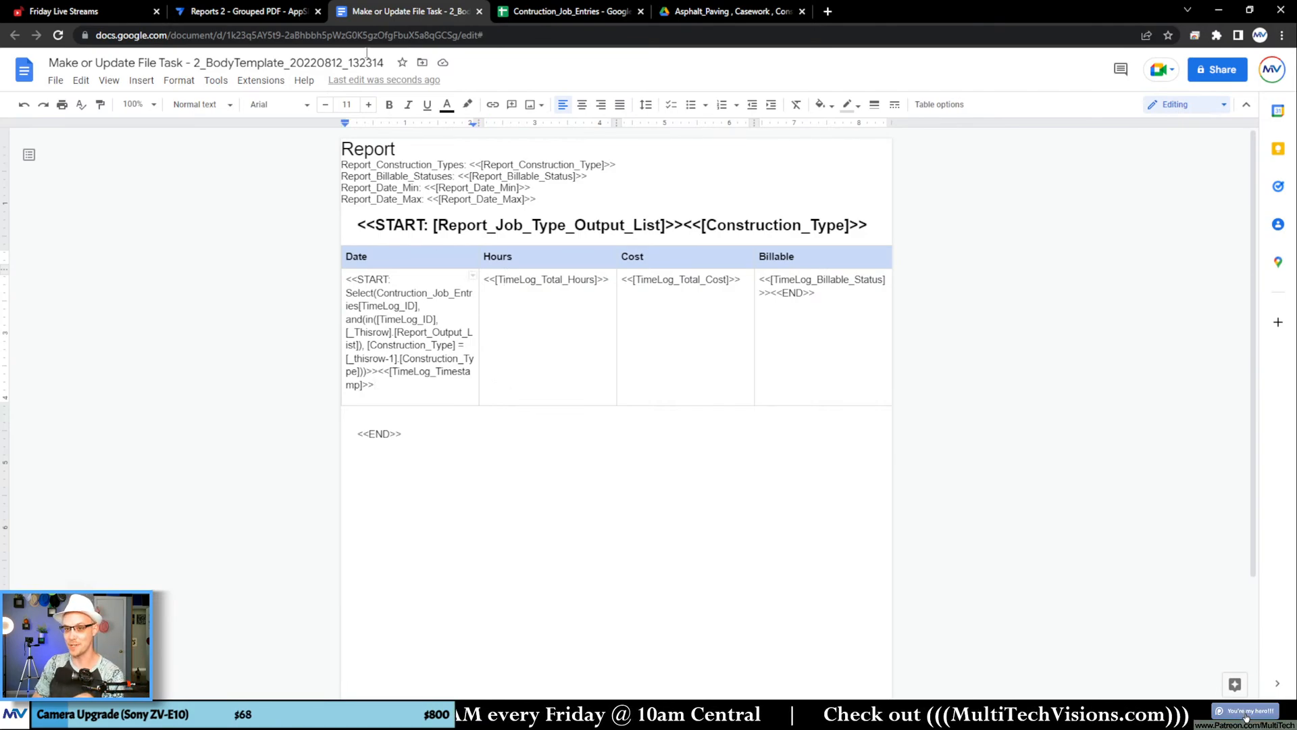
click(285, 10)
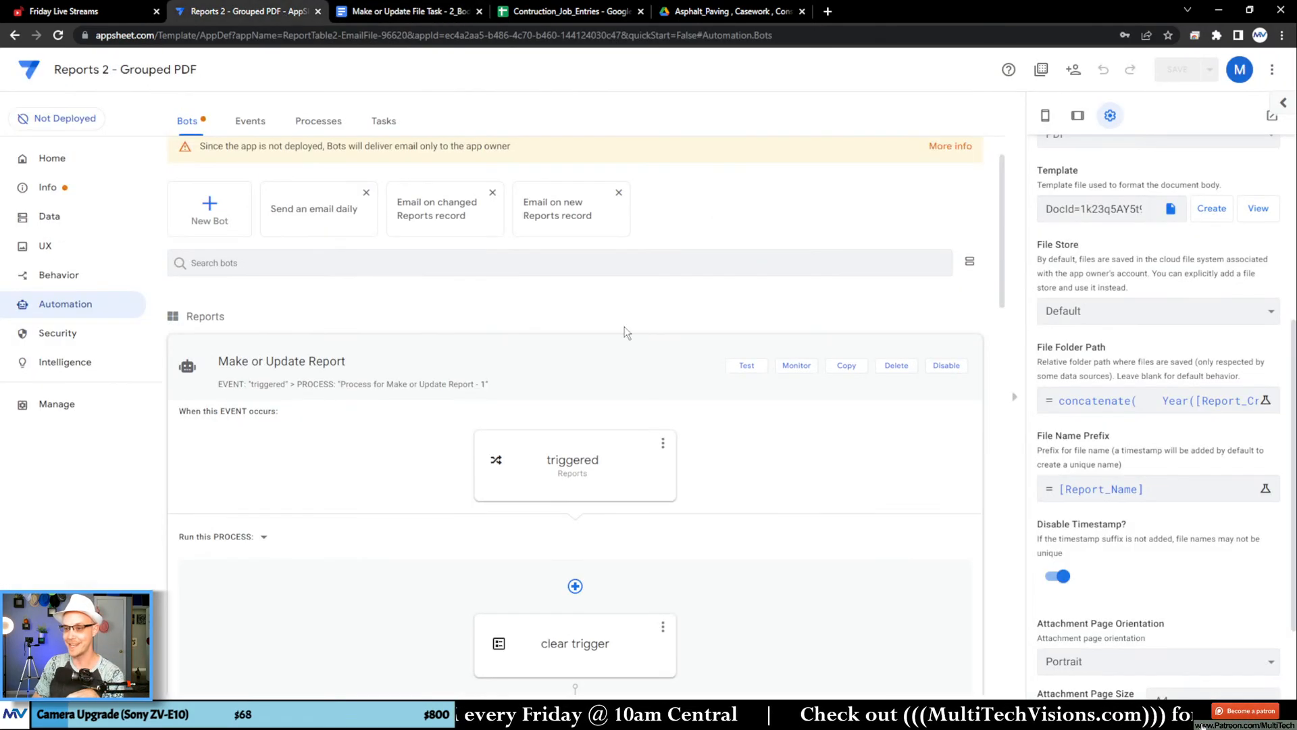
click(1046, 119)
click(1240, 169)
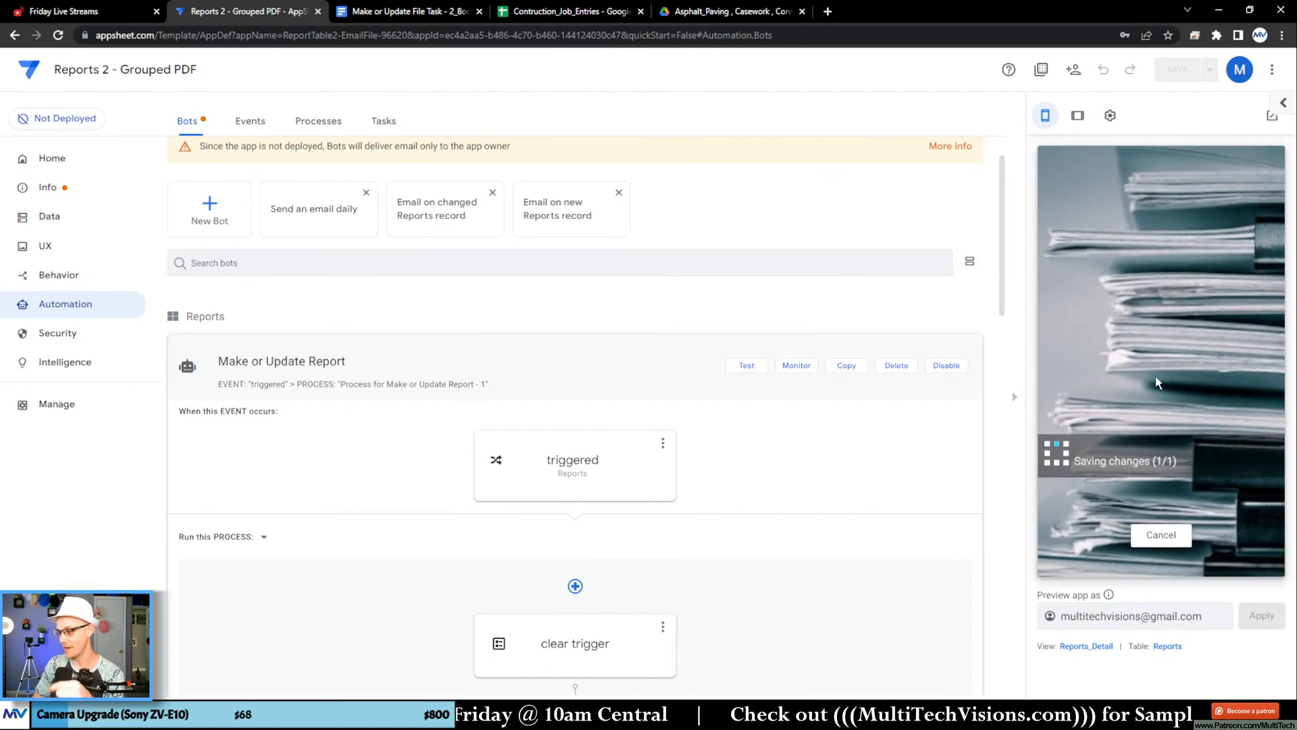
click(565, 400)
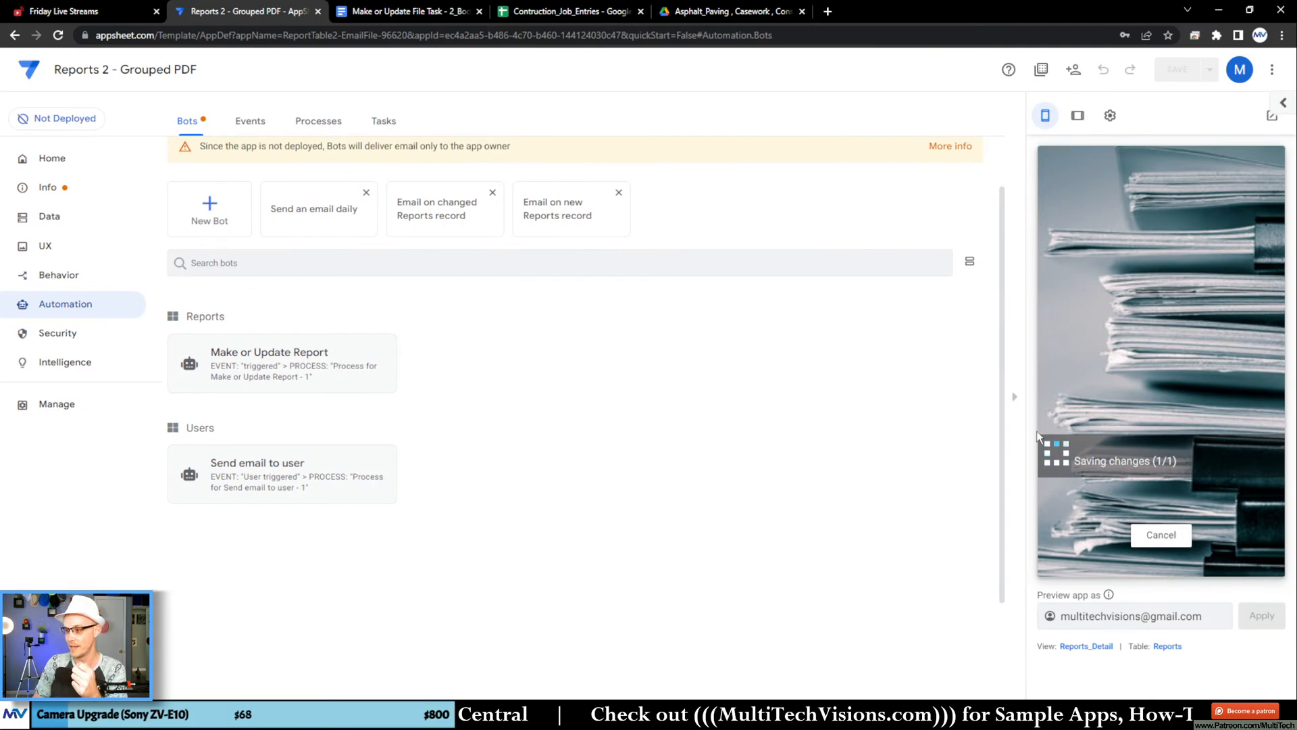
Step: Switch to Google Drive, close the old report preview, check the app's sync progress, and open the regenerated Report Output 1.pdf
click(740, 12)
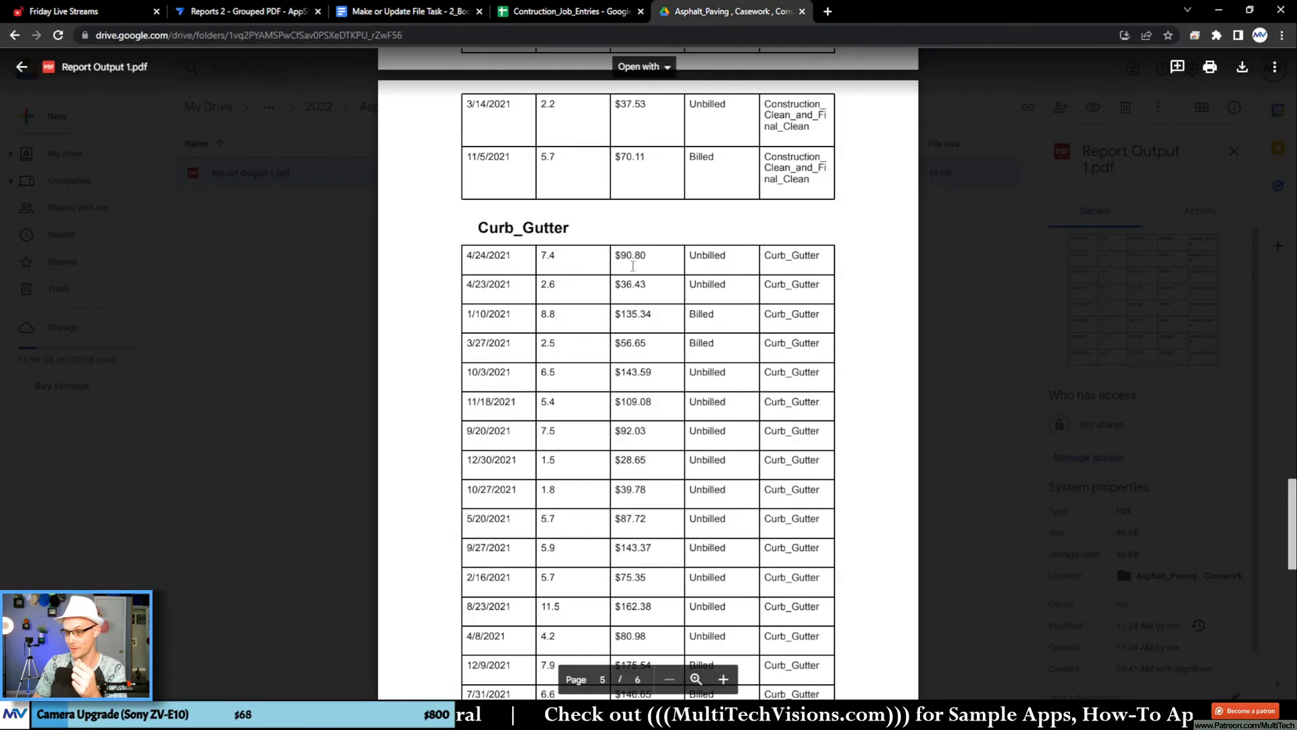
click(333, 266)
click(284, 9)
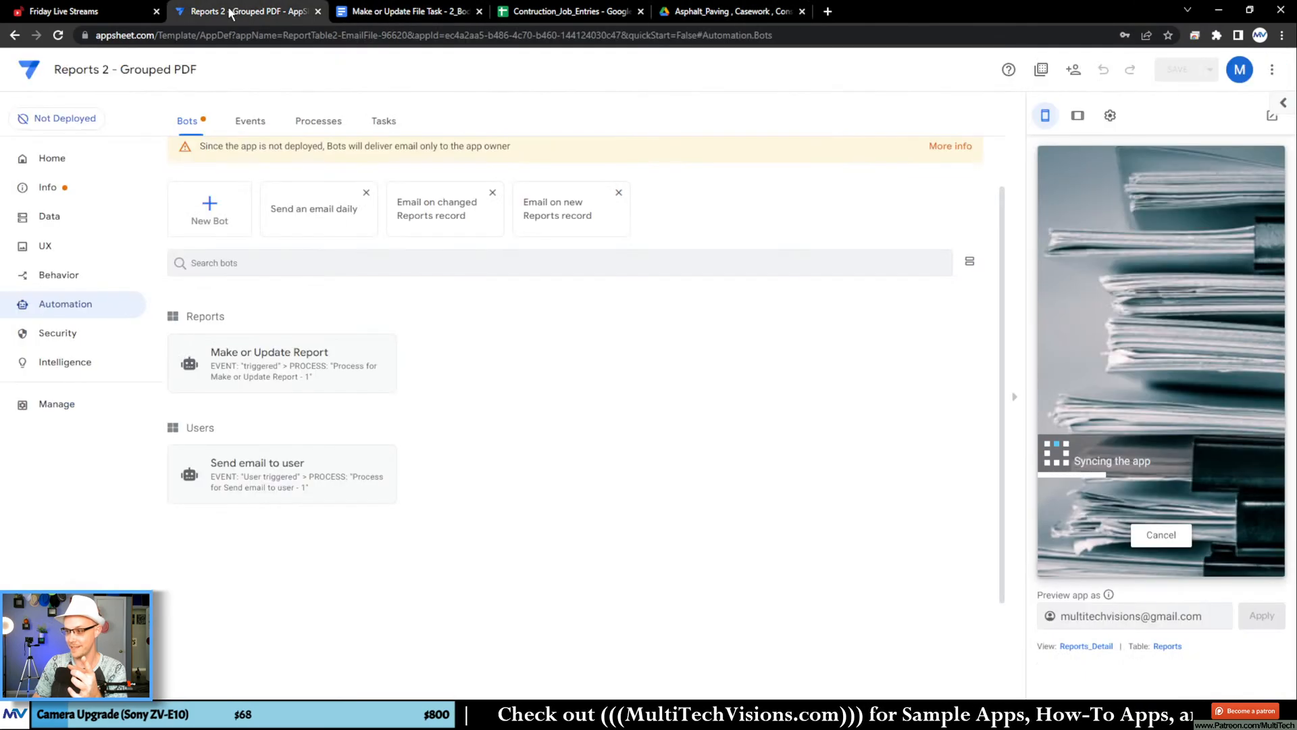
click(690, 15)
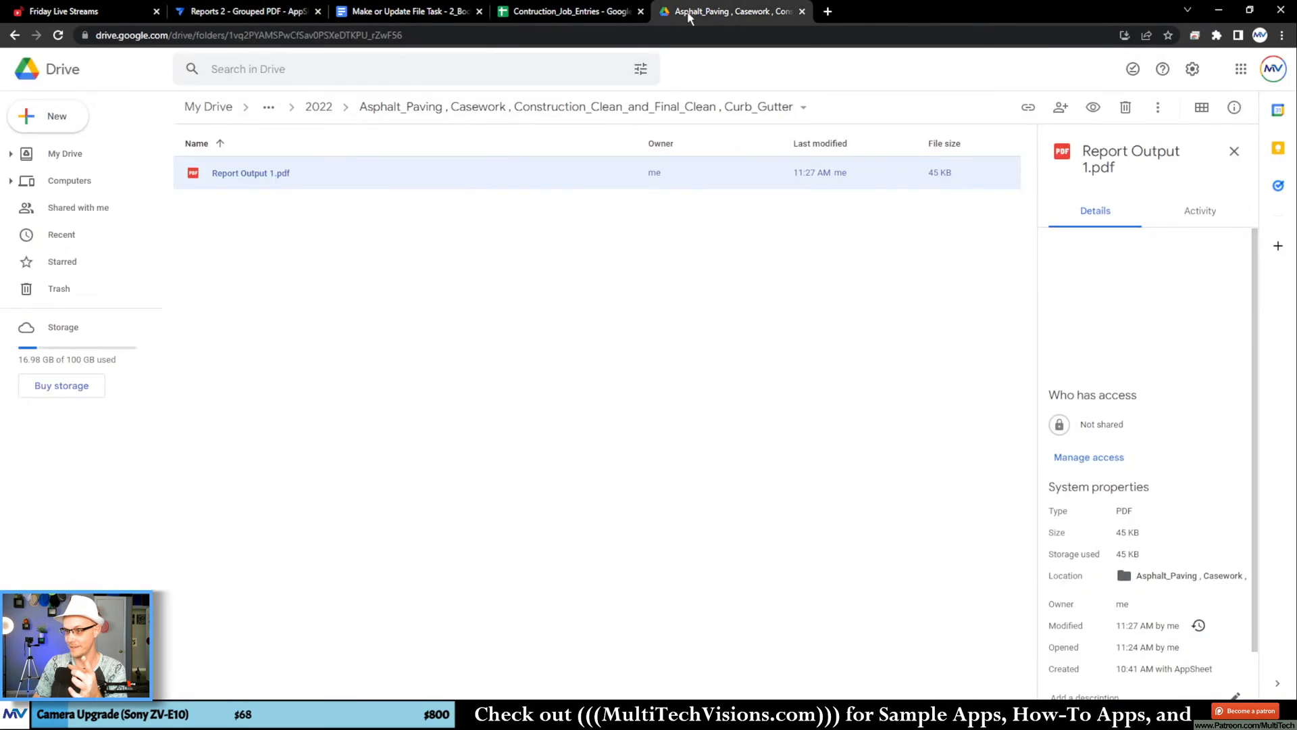
double_click(416, 177)
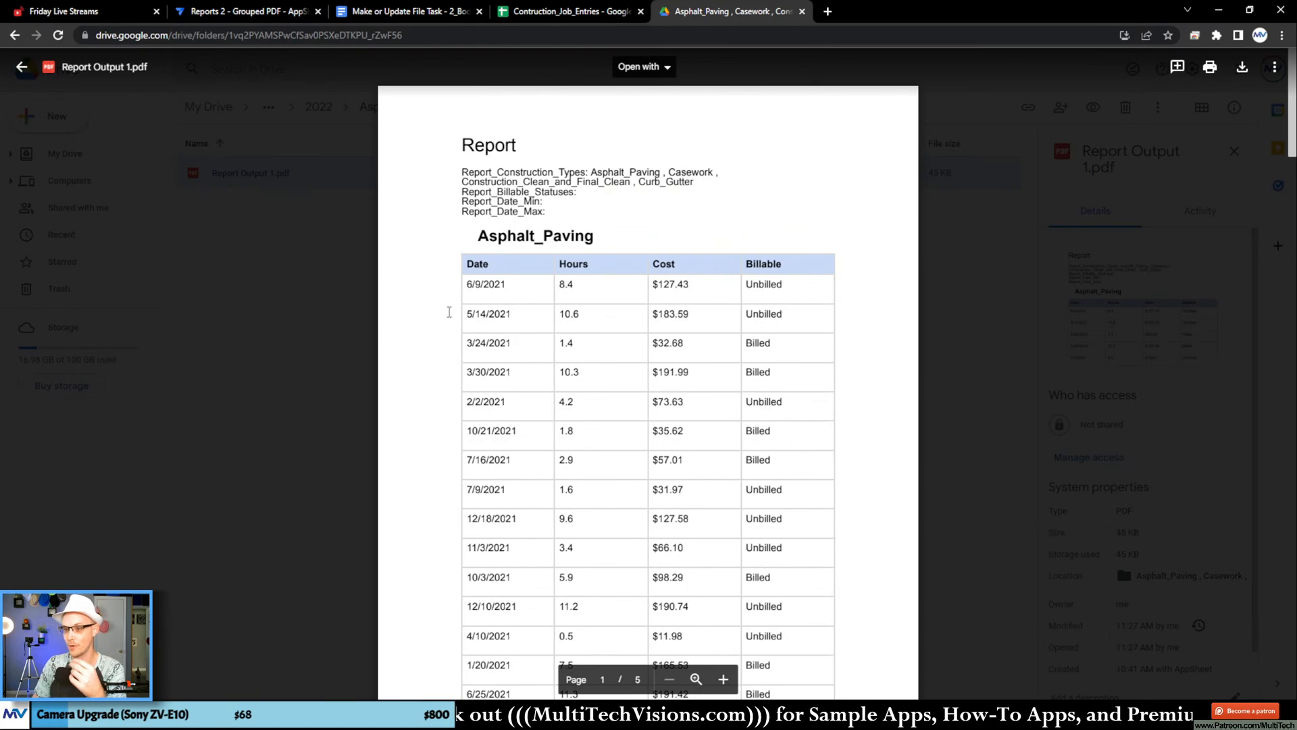
Step: Examine the report PDF's header filters and its tables grouped by construction type across all pages
drag(560, 219, 454, 143)
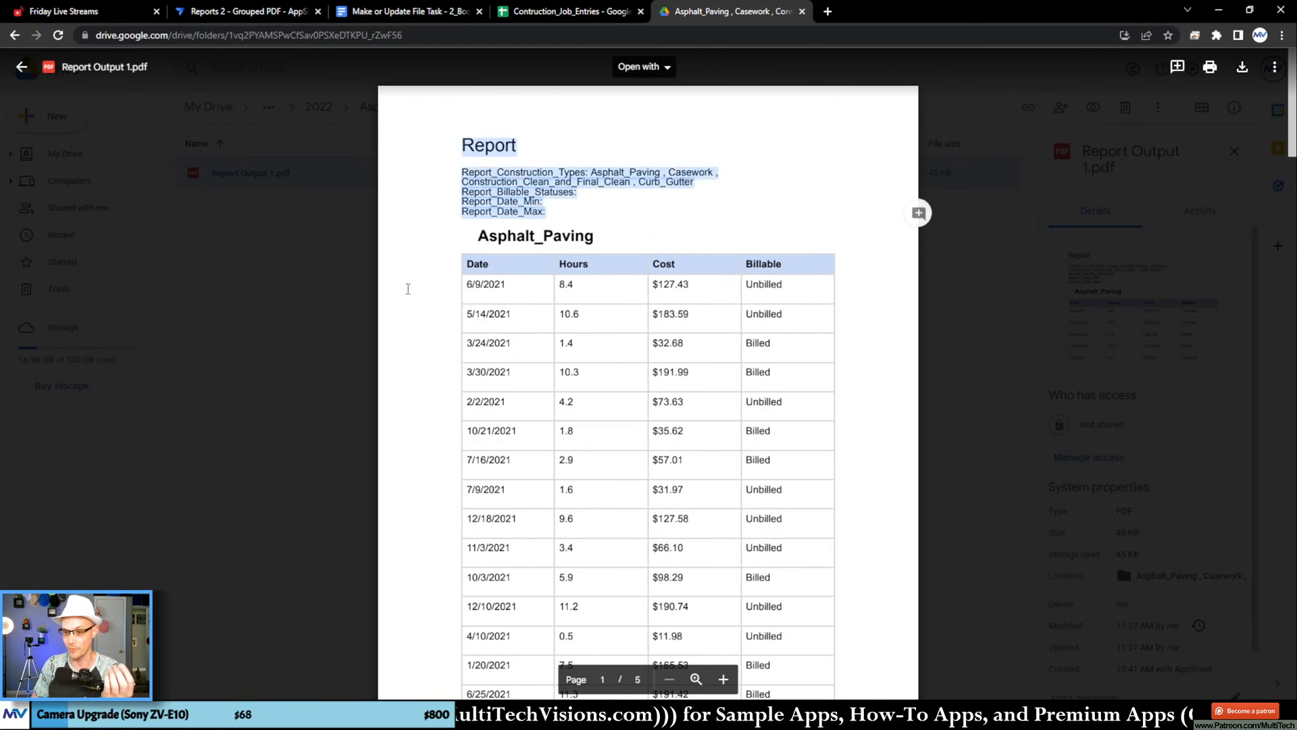
click(413, 292)
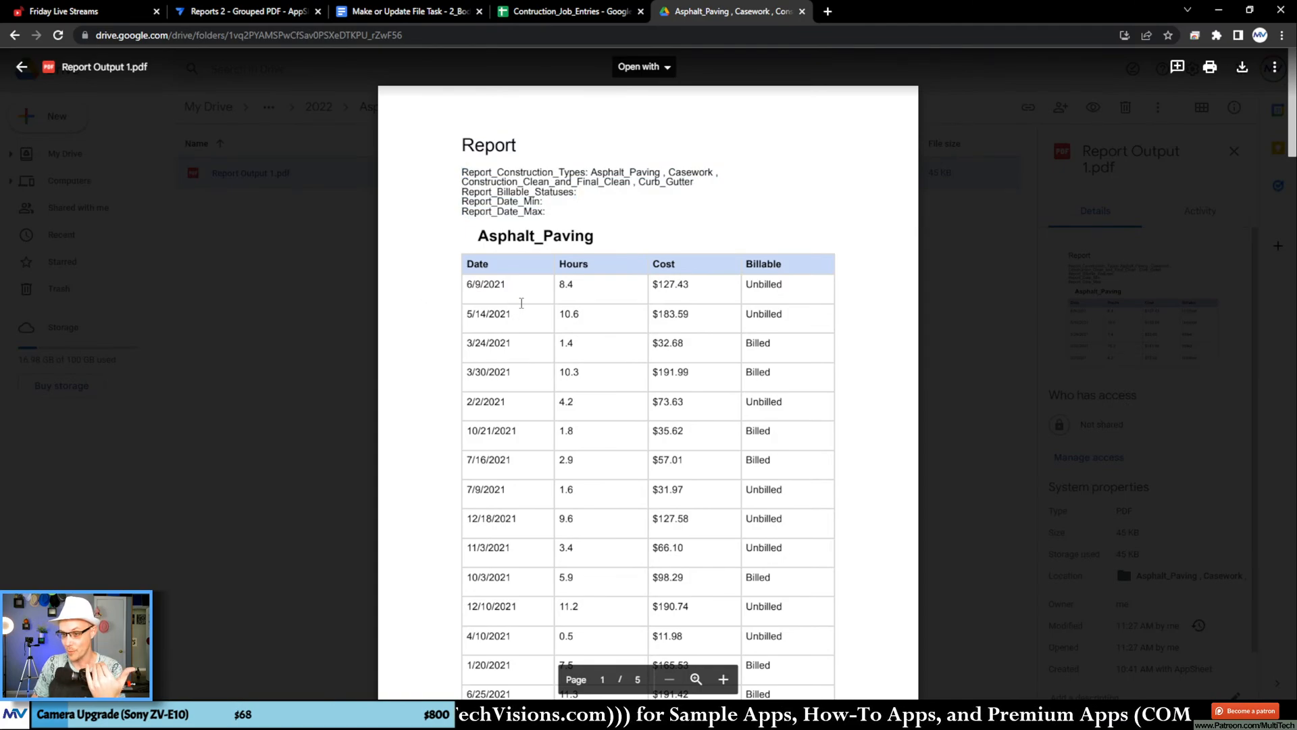
drag(467, 286, 689, 431)
click(587, 401)
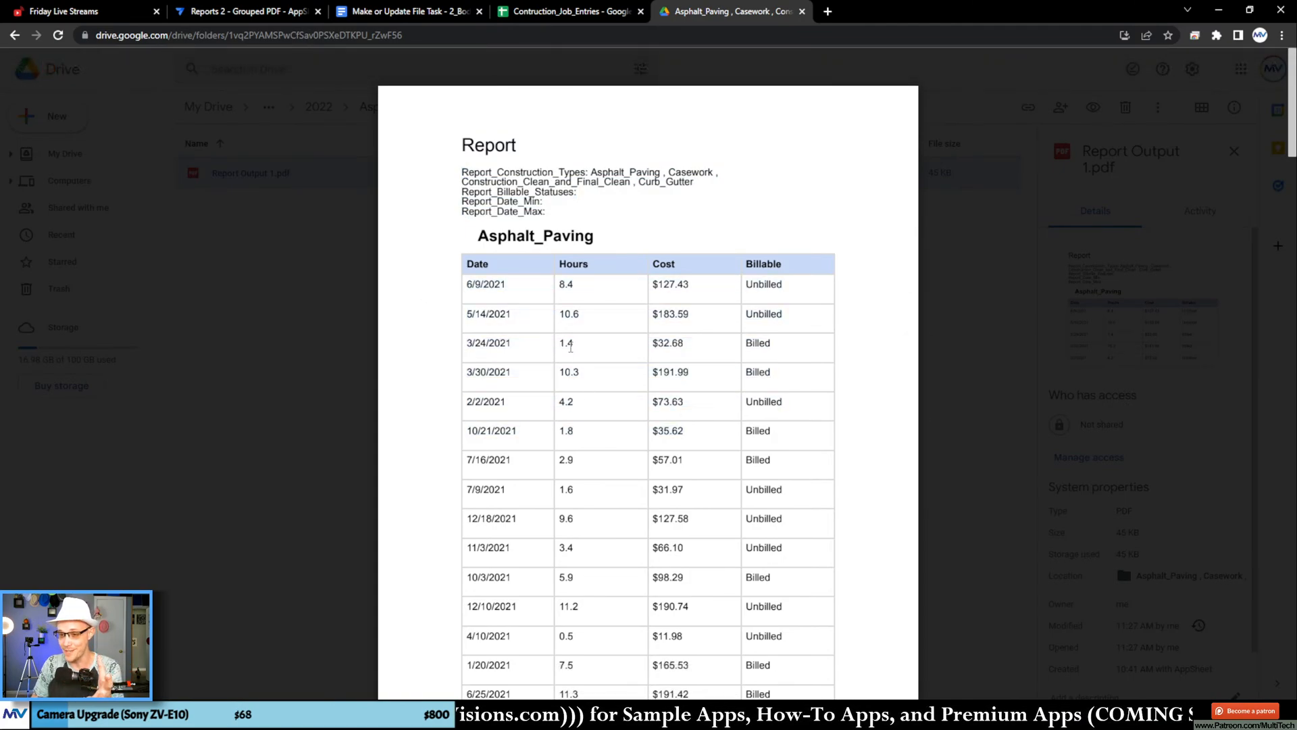
scroll(570, 348, down, 1)
scroll(571, 348, down, 1)
drag(481, 218, 512, 598)
scroll(538, 299, down, 1)
scroll(538, 296, down, 10)
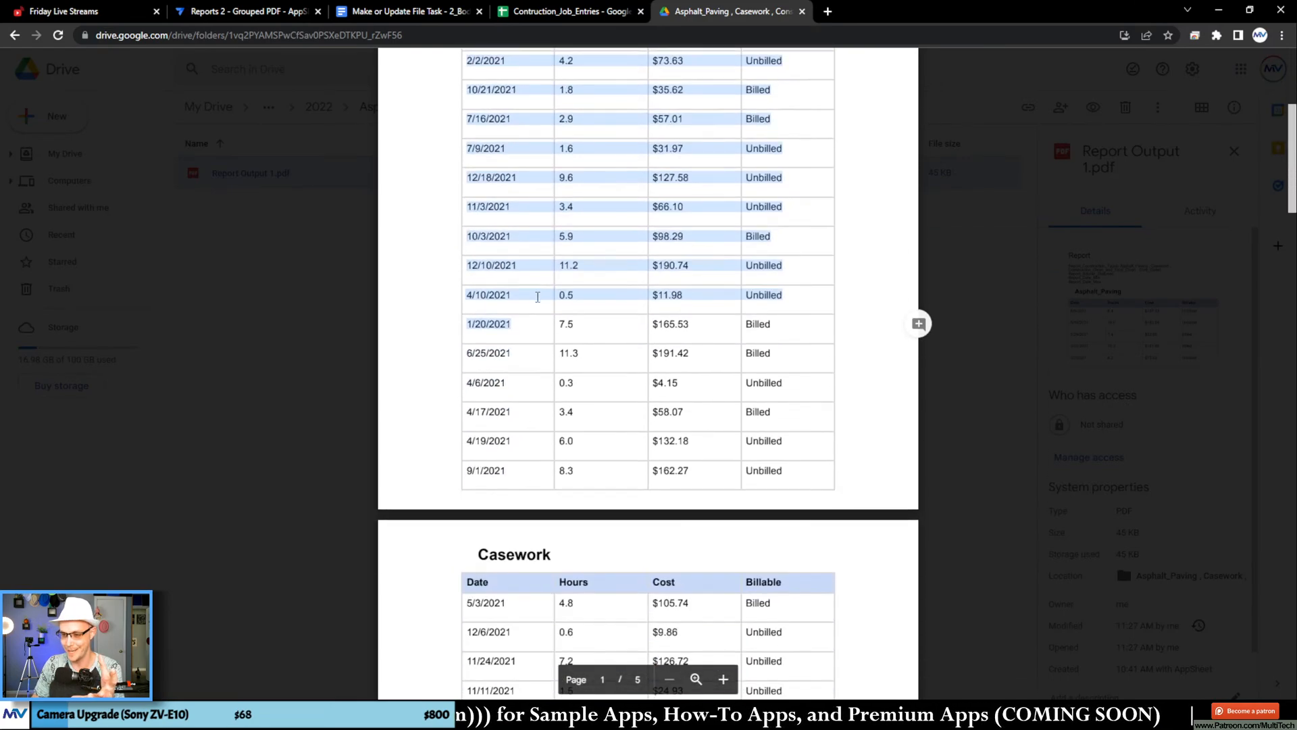
scroll(537, 298, down, 20)
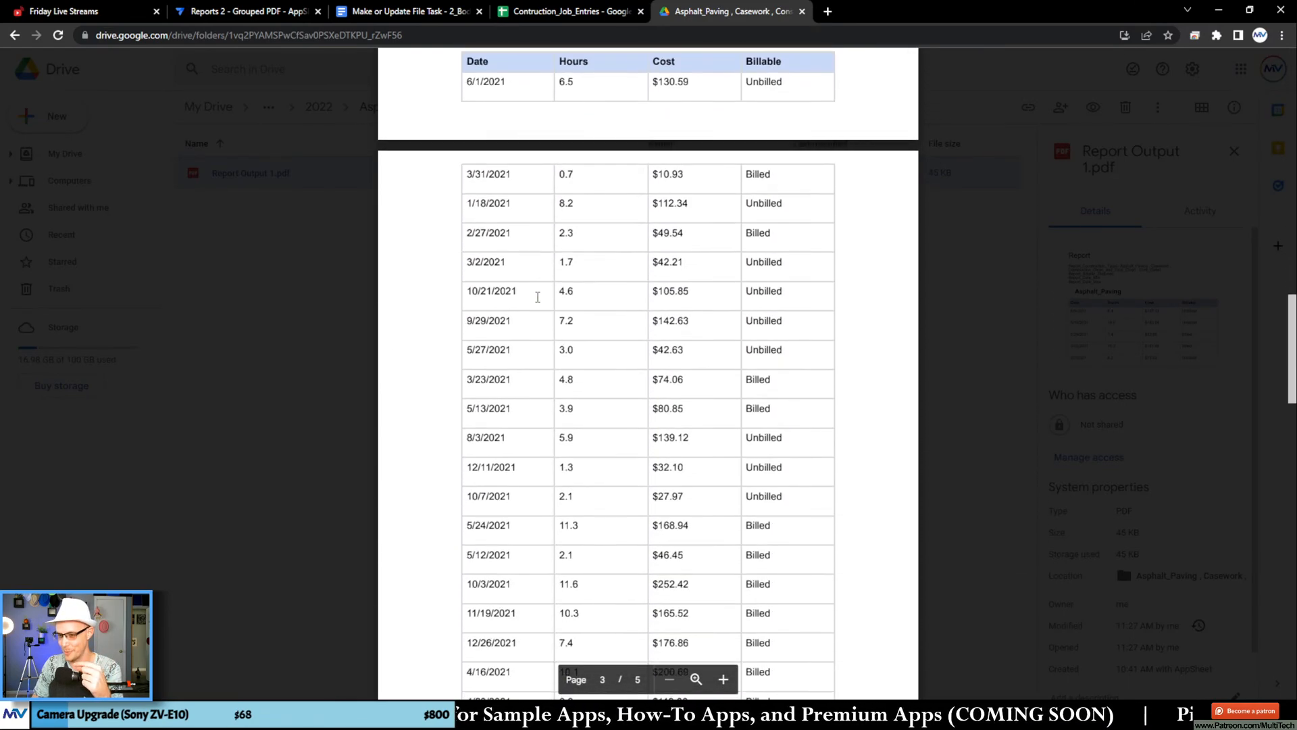
scroll(538, 297, down, 15)
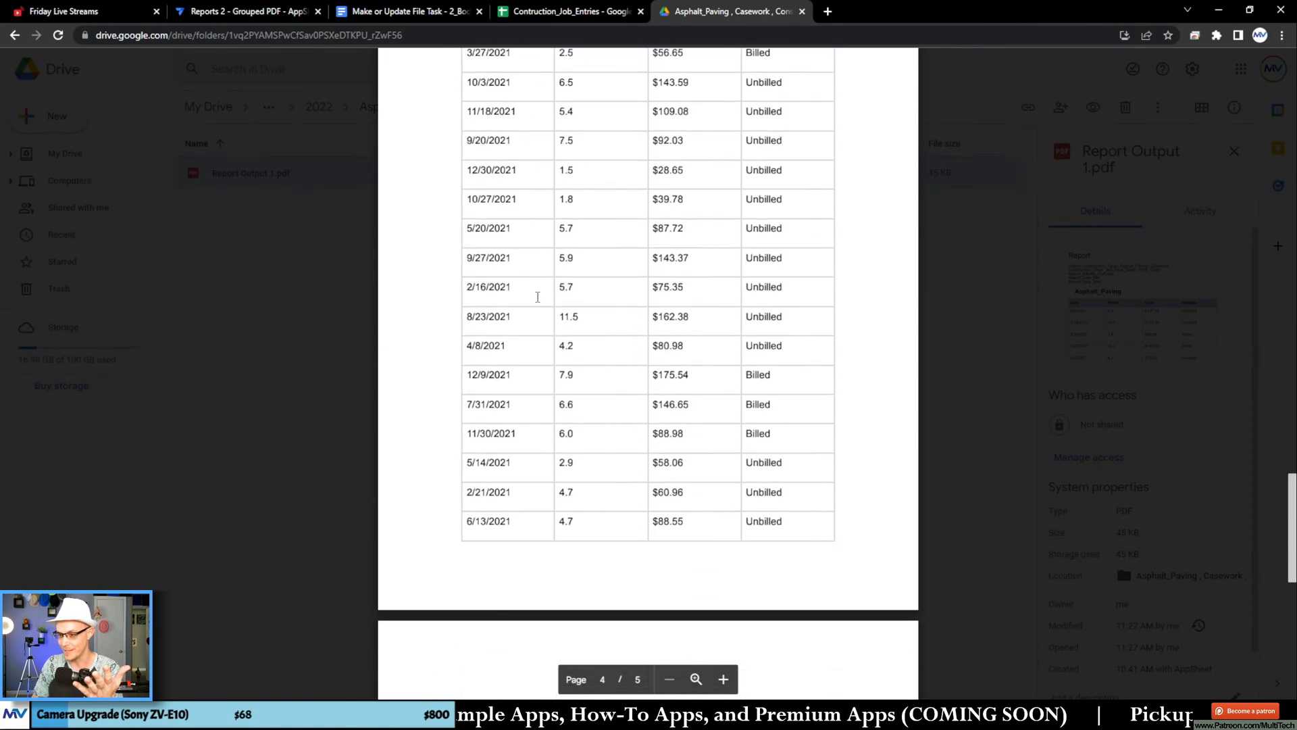
scroll(538, 297, up, 18)
scroll(537, 297, up, 20)
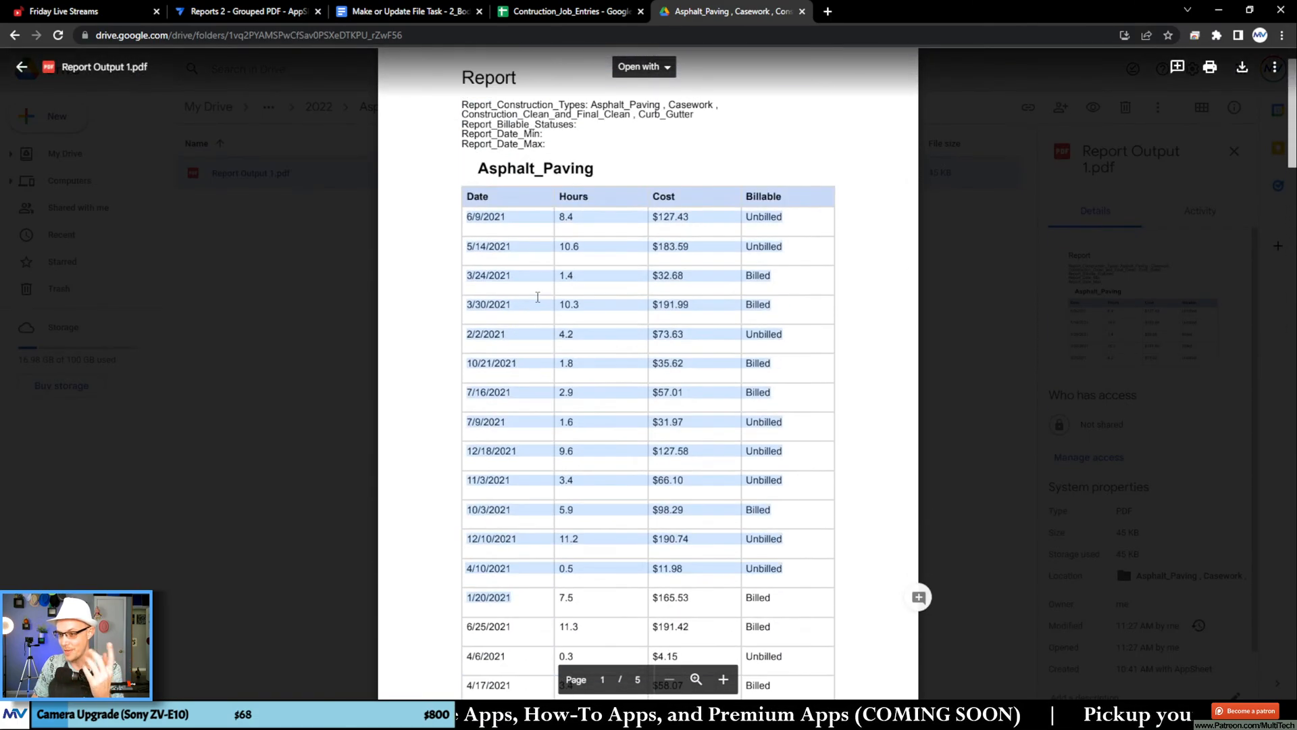
Step: Examine the order of the rows in the PDF's Asphalt_Paving table by date and billable status
scroll(530, 301, down, 1)
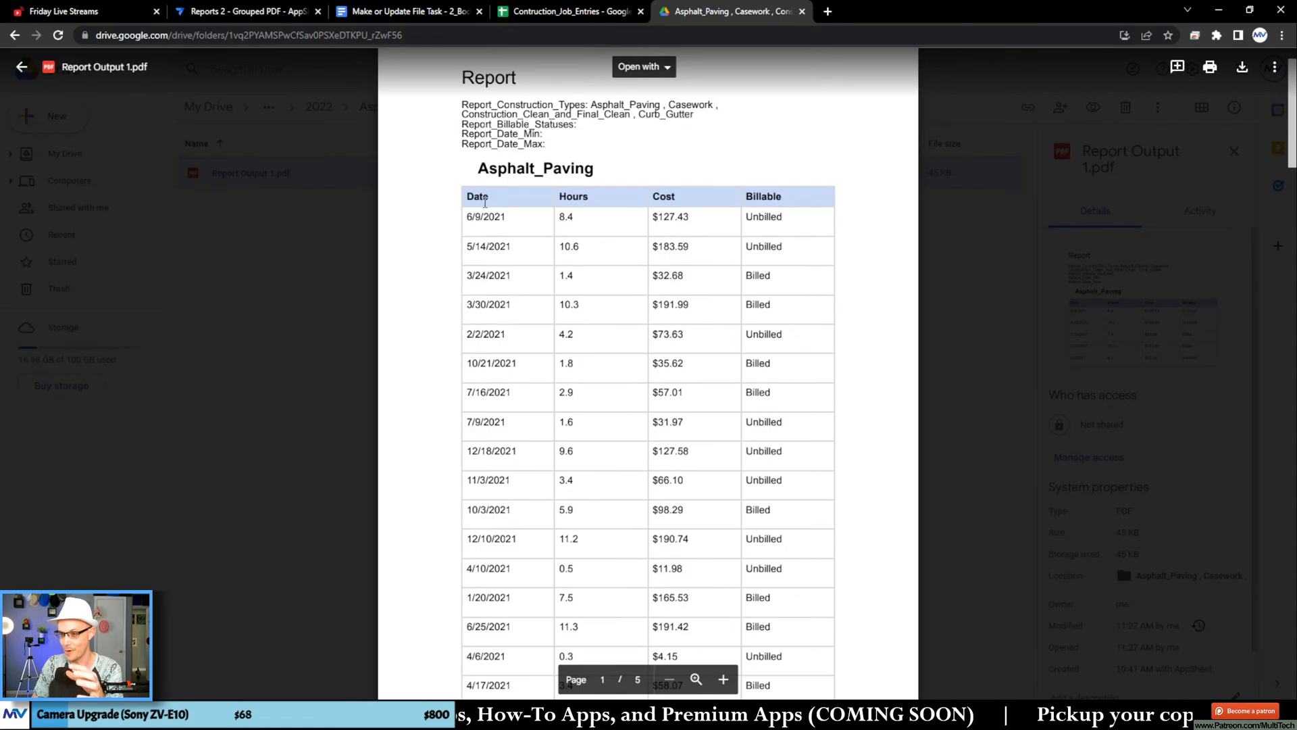
drag(465, 215, 796, 654)
scroll(795, 490, down, 3)
scroll(795, 414, up, 2)
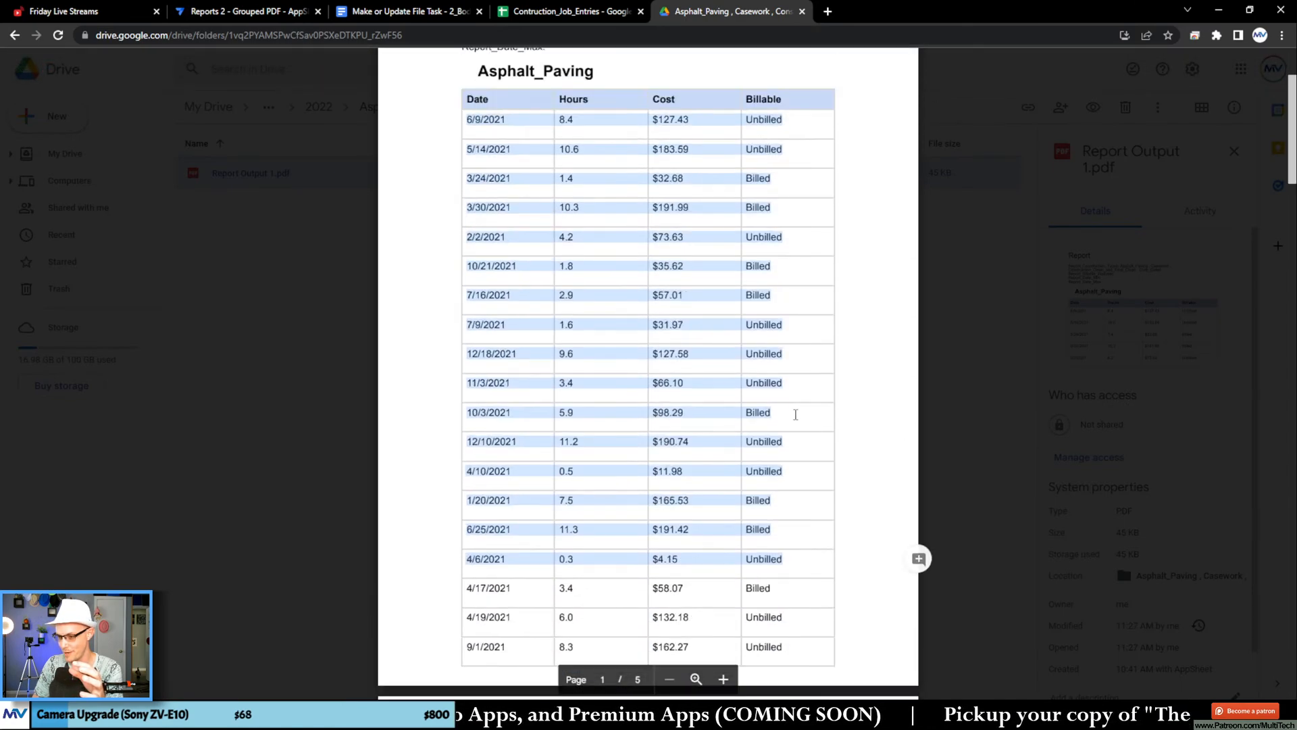
scroll(795, 414, up, 1)
click(798, 382)
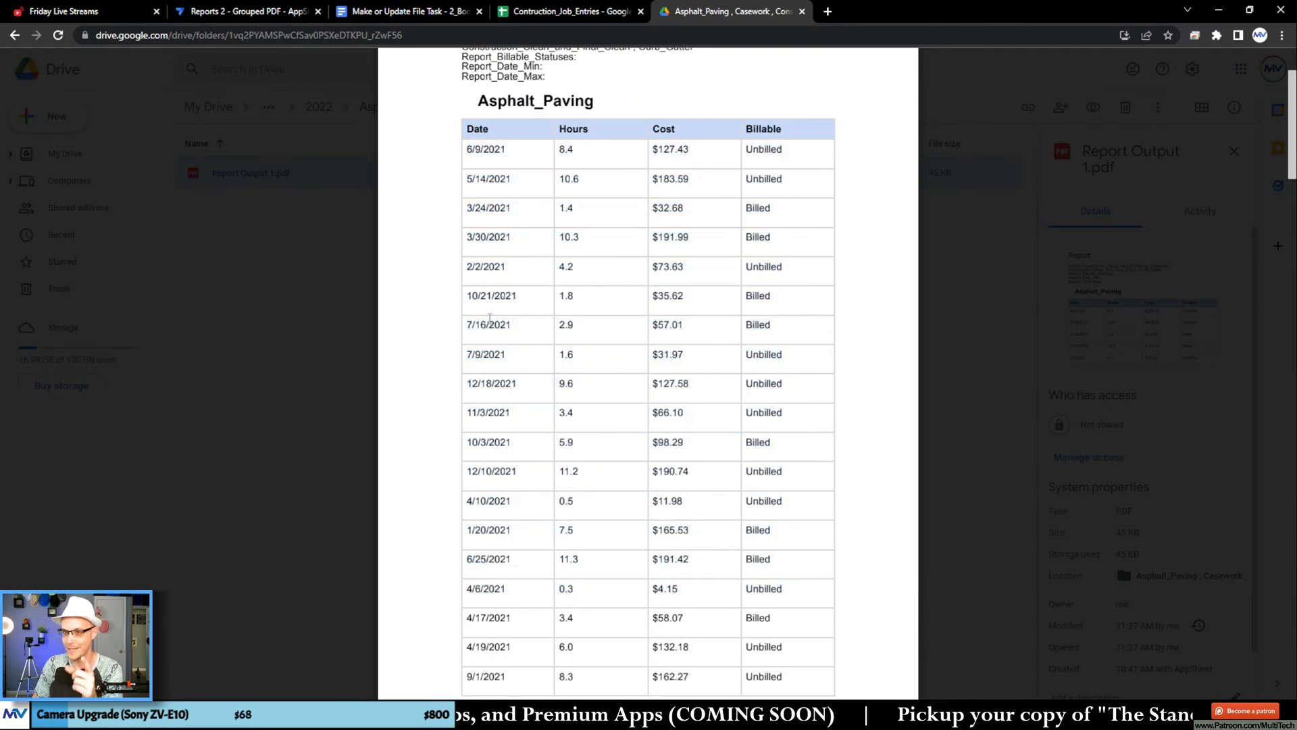
Step: In the Google Docs report template, move the START expression and TimeLog_Timestamp tag from the Date cell to the line below the table
click(409, 10)
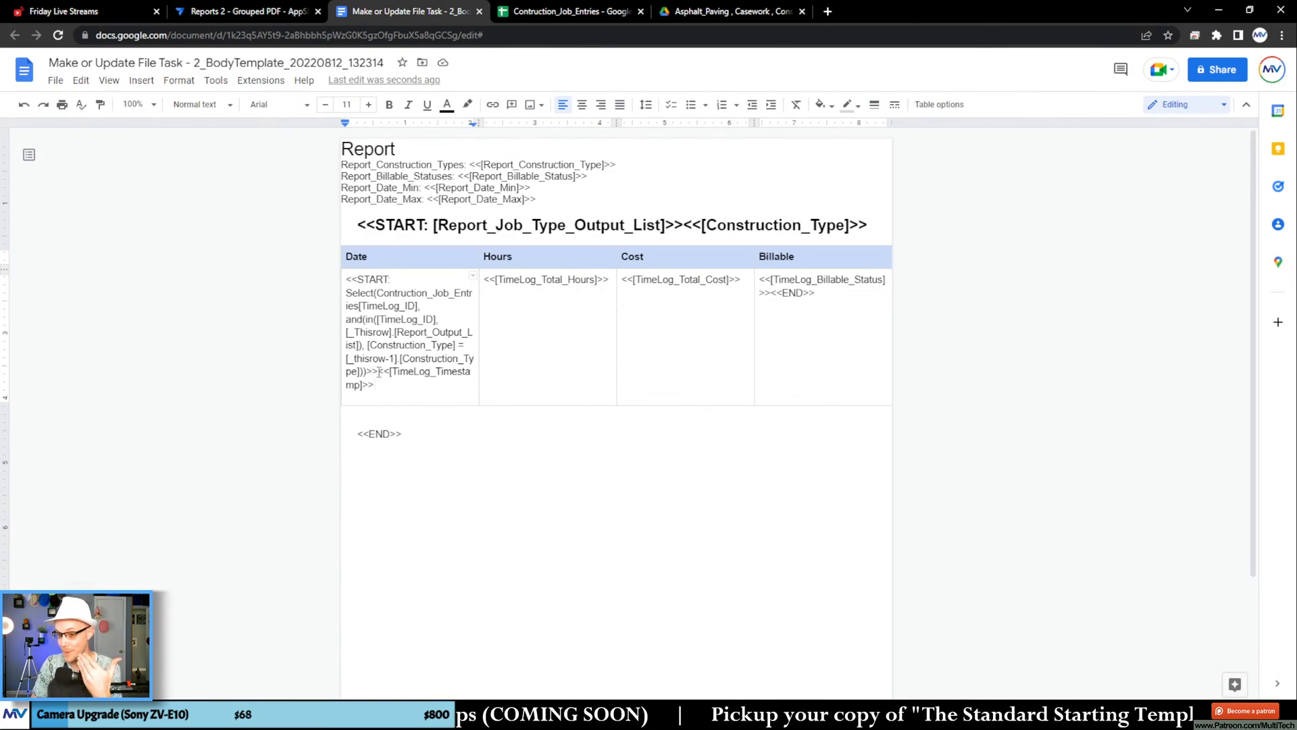
drag(379, 388, 346, 280)
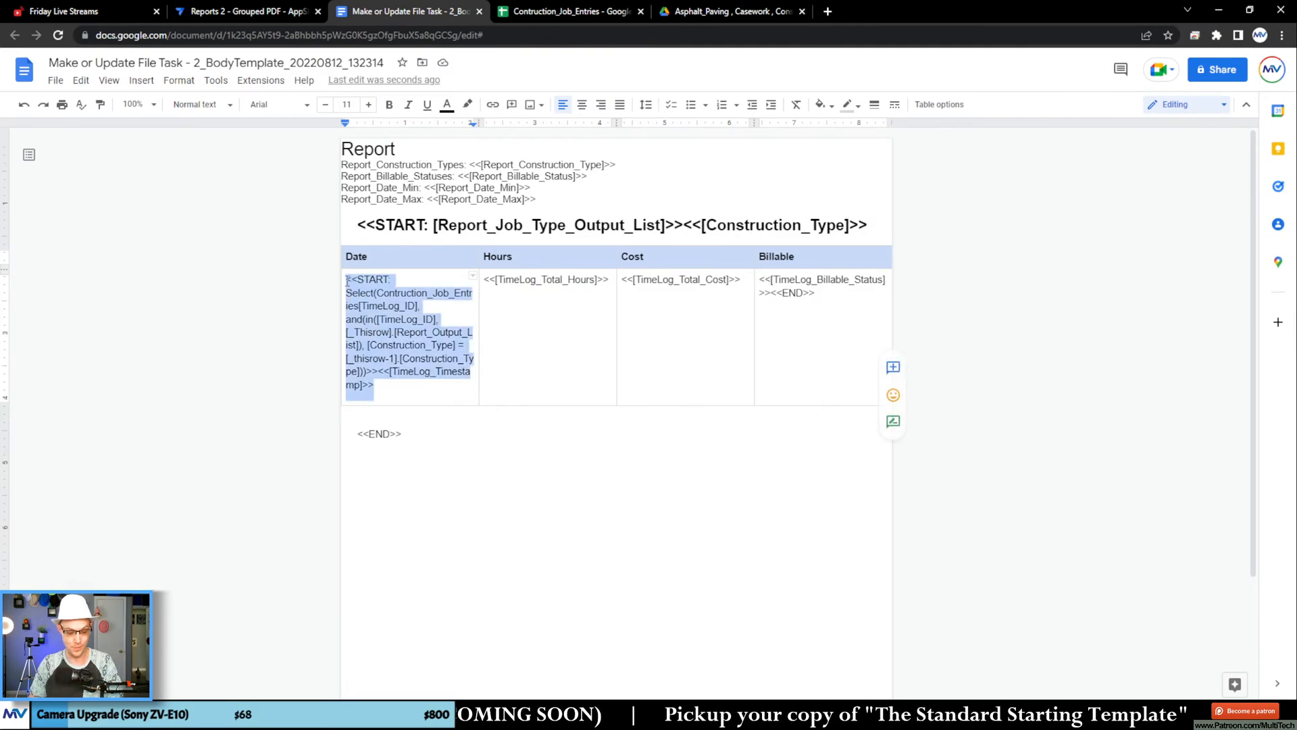
key(ctrl+x)
click(378, 326)
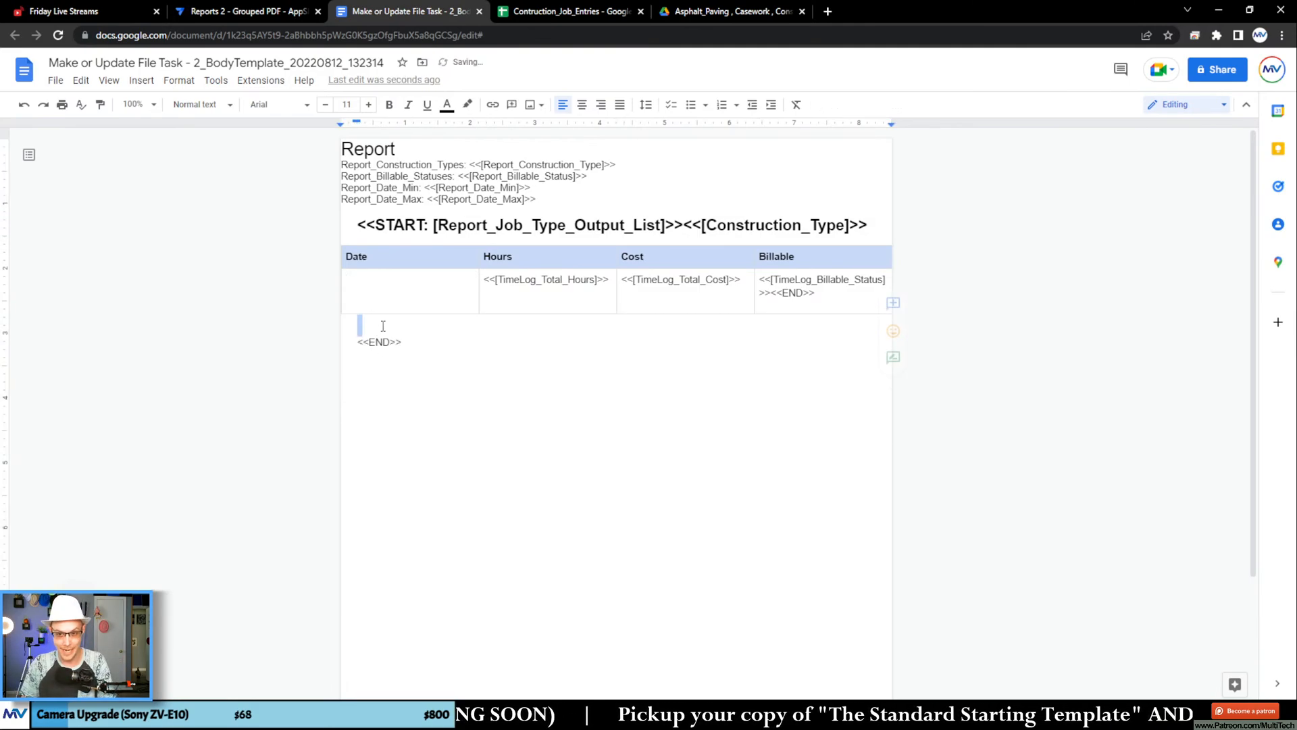
key(ctrl+v)
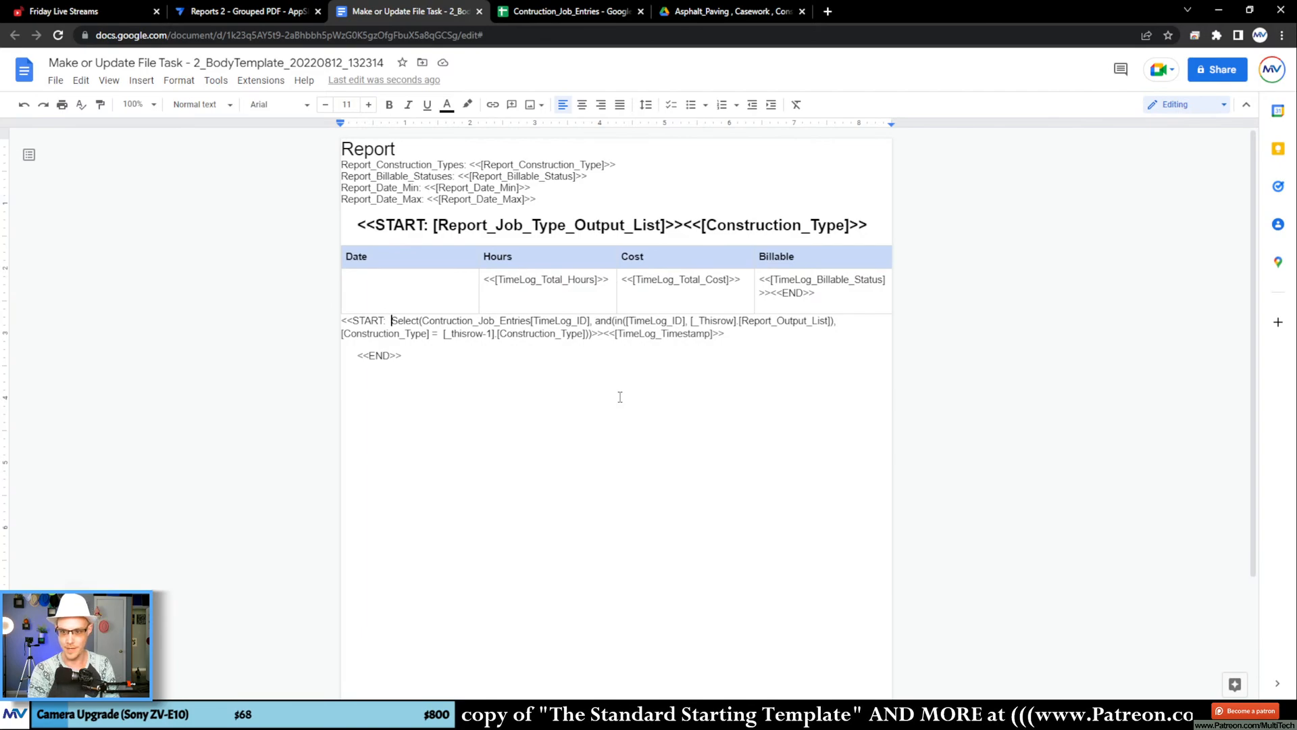
Step: Wrap the START expression's Select formula in OrderBy(), adding the placeholder sort arguments [asdf], false, [asdf]
text(OrderBy)
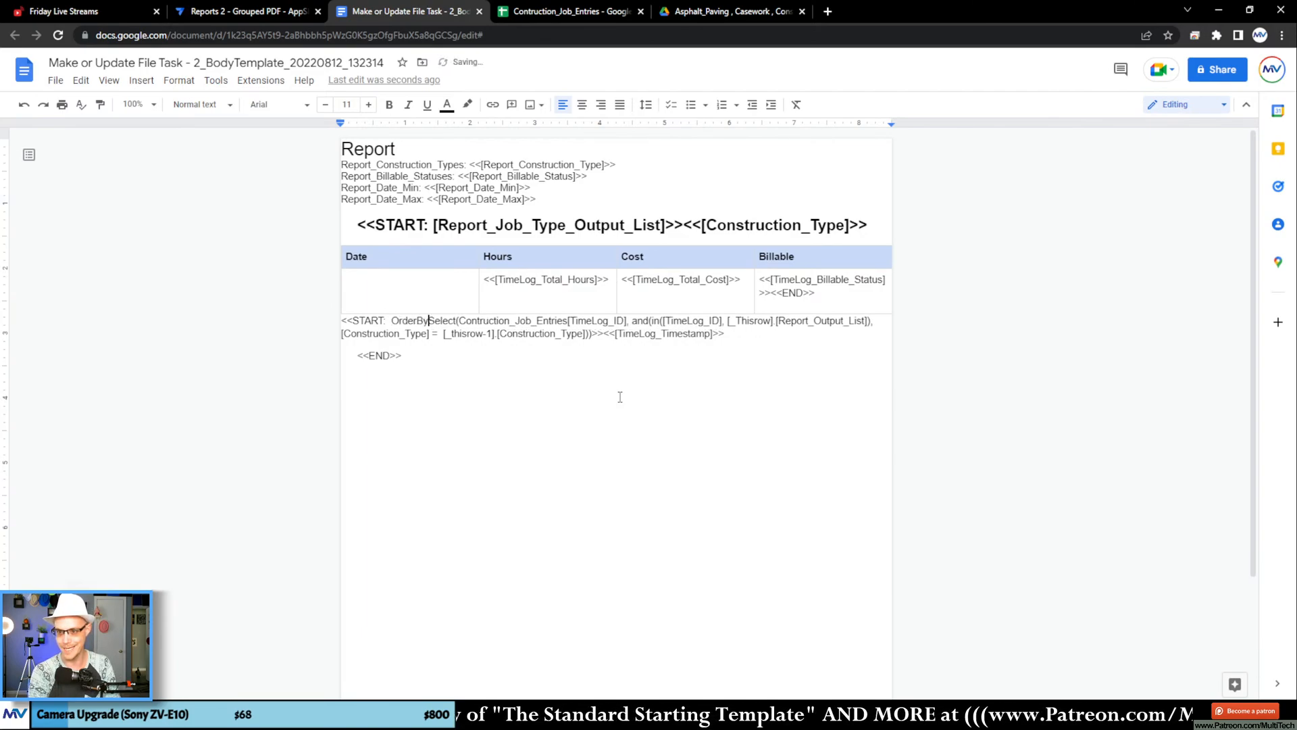
text(()
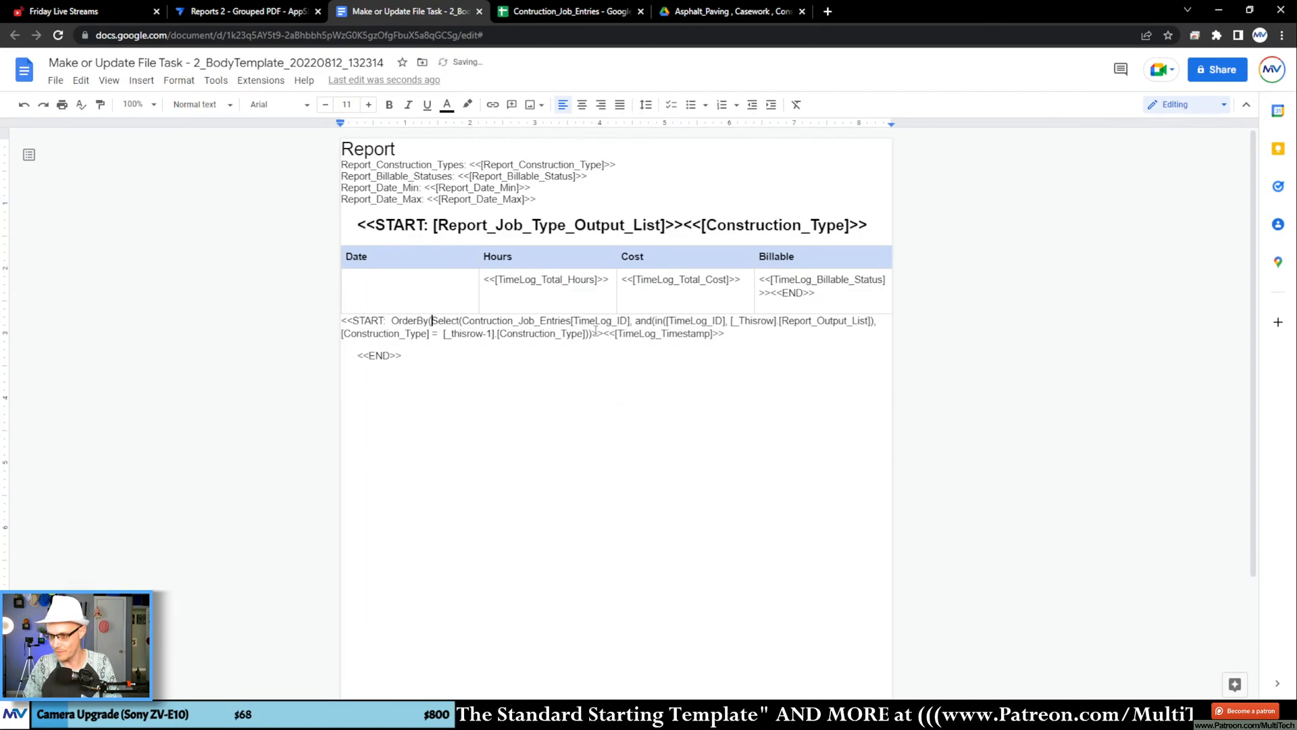
drag(593, 333, 598, 334)
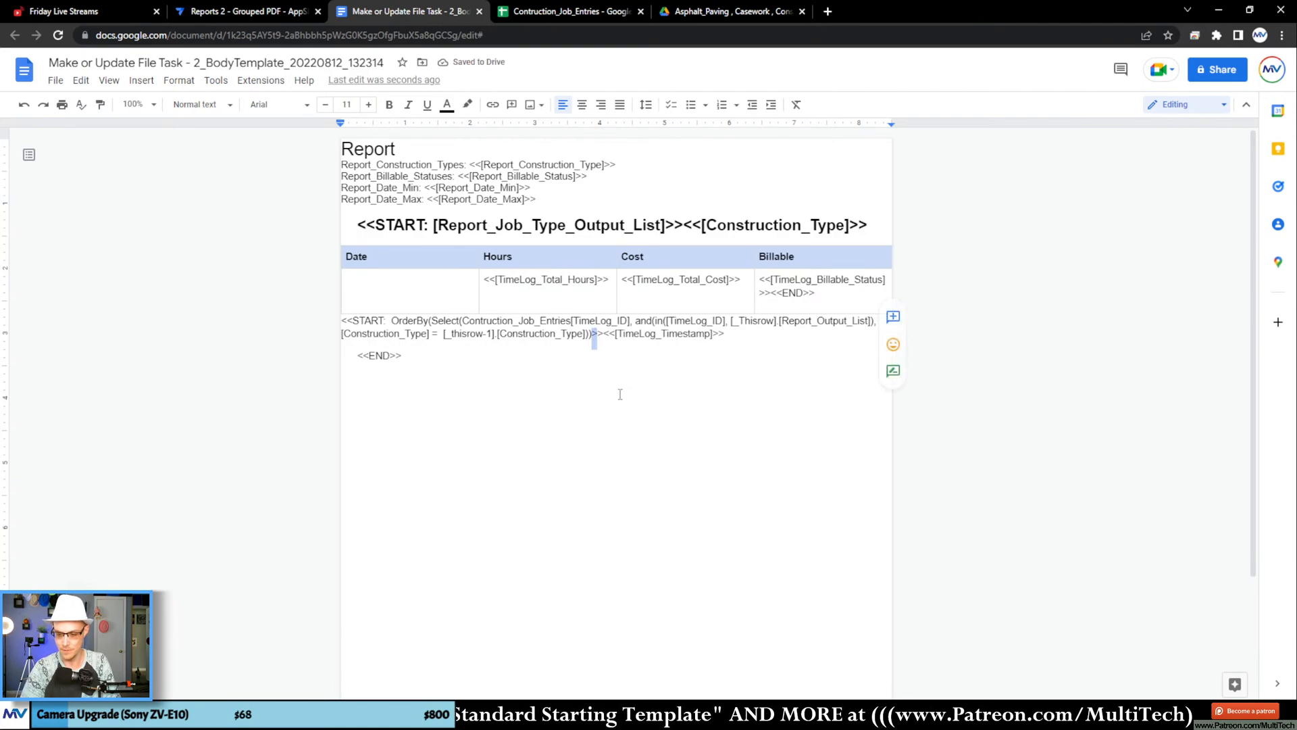
key(Left)
text(, )
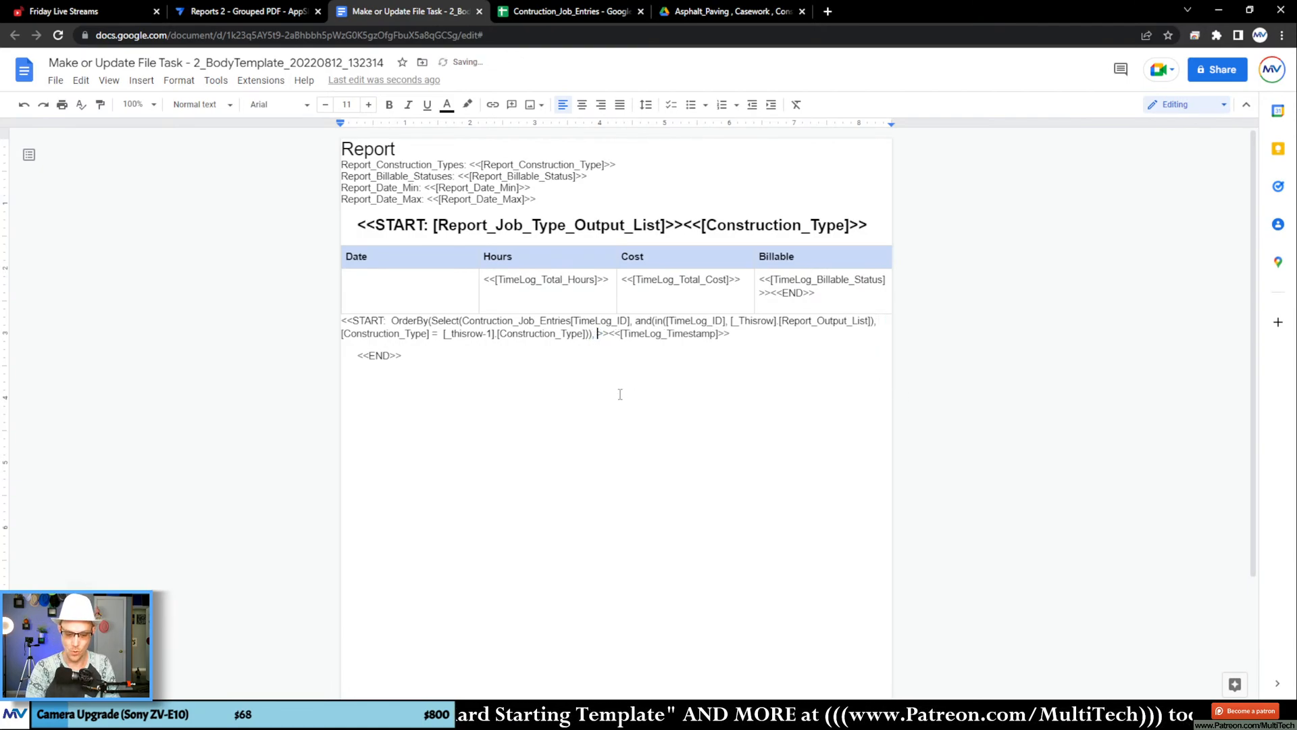
text([asdf], )
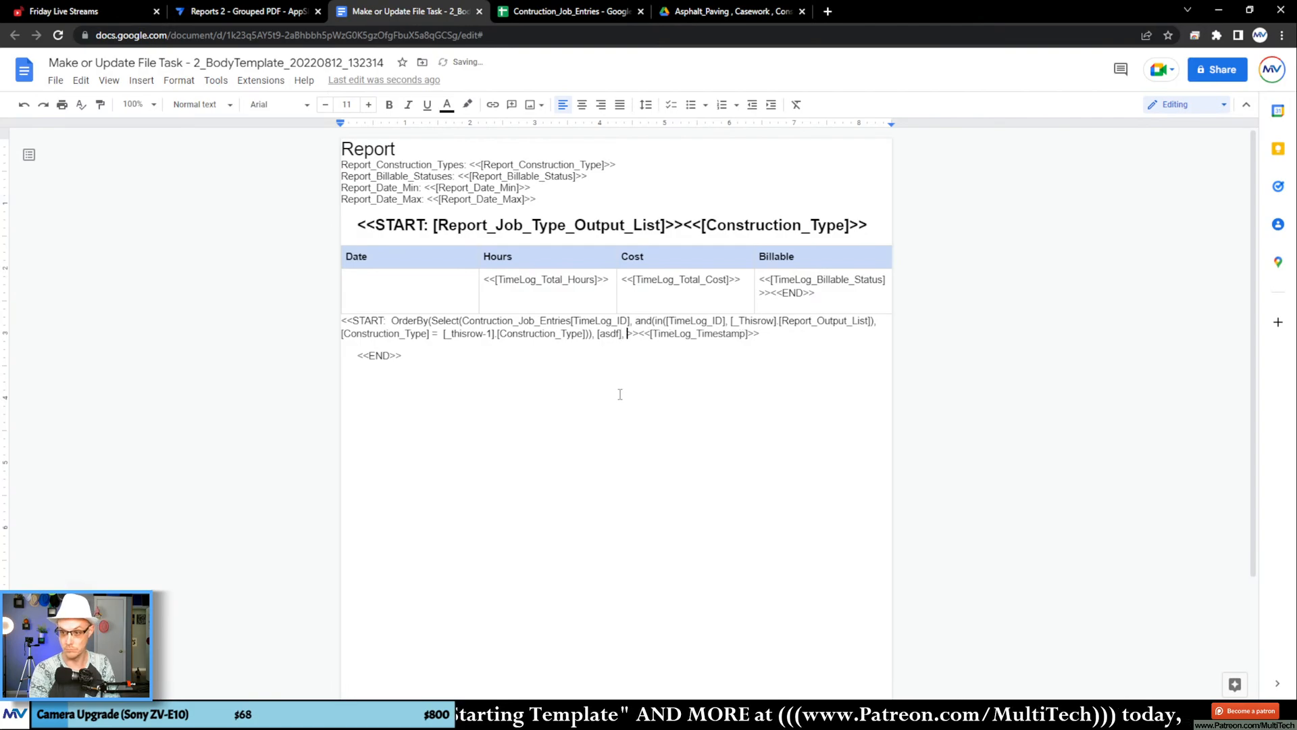
text(false, )
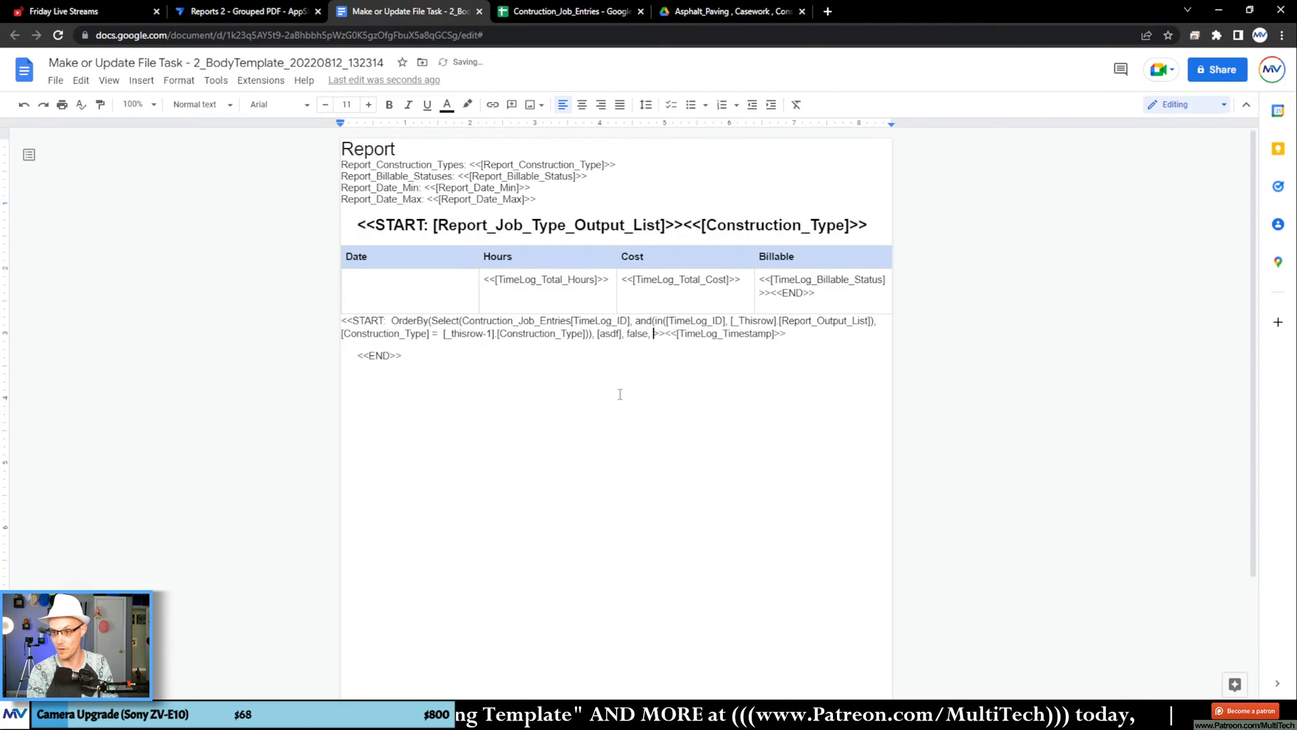
text([asdf)
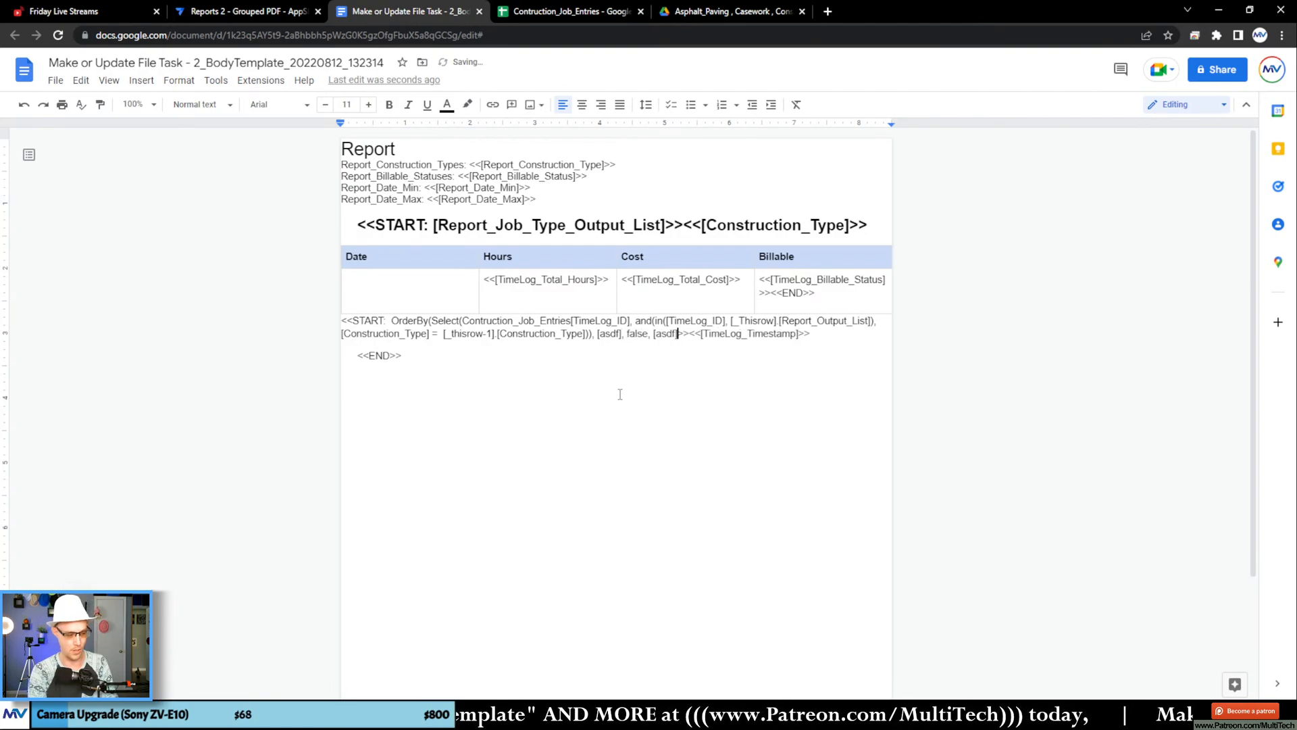
text(])
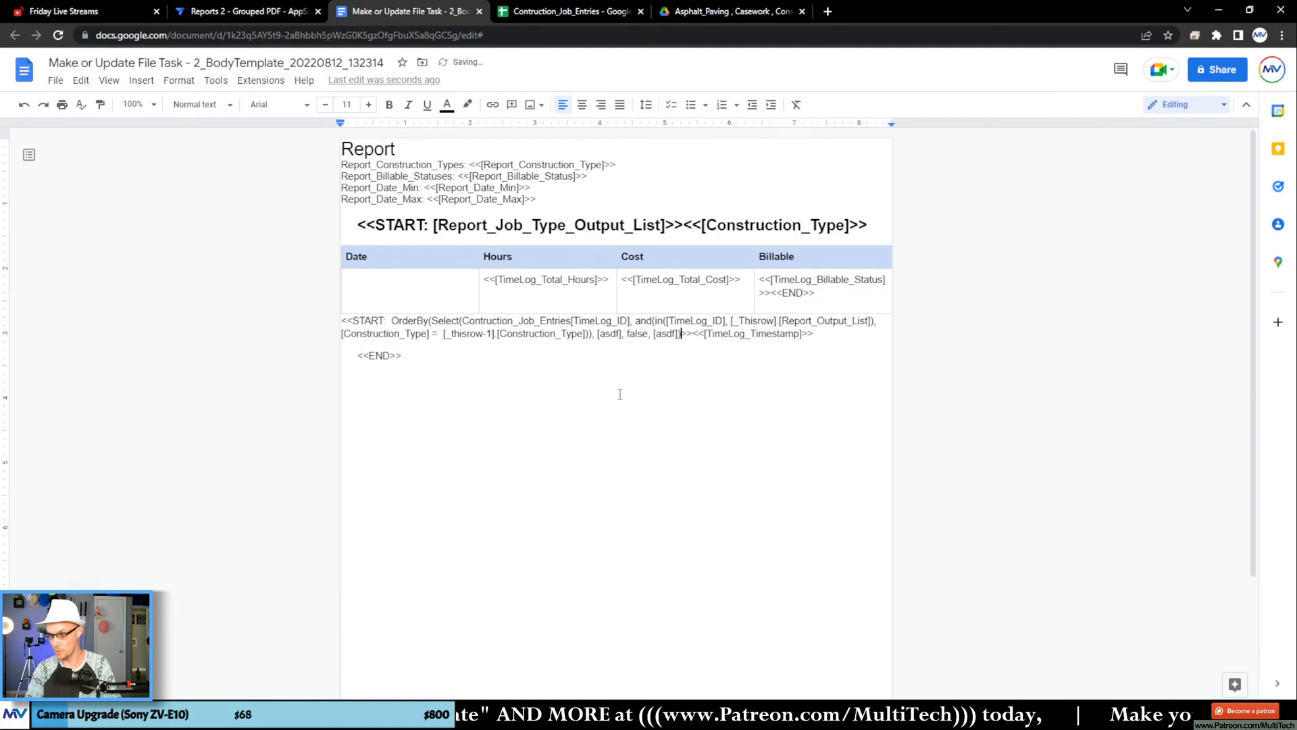
click(727, 384)
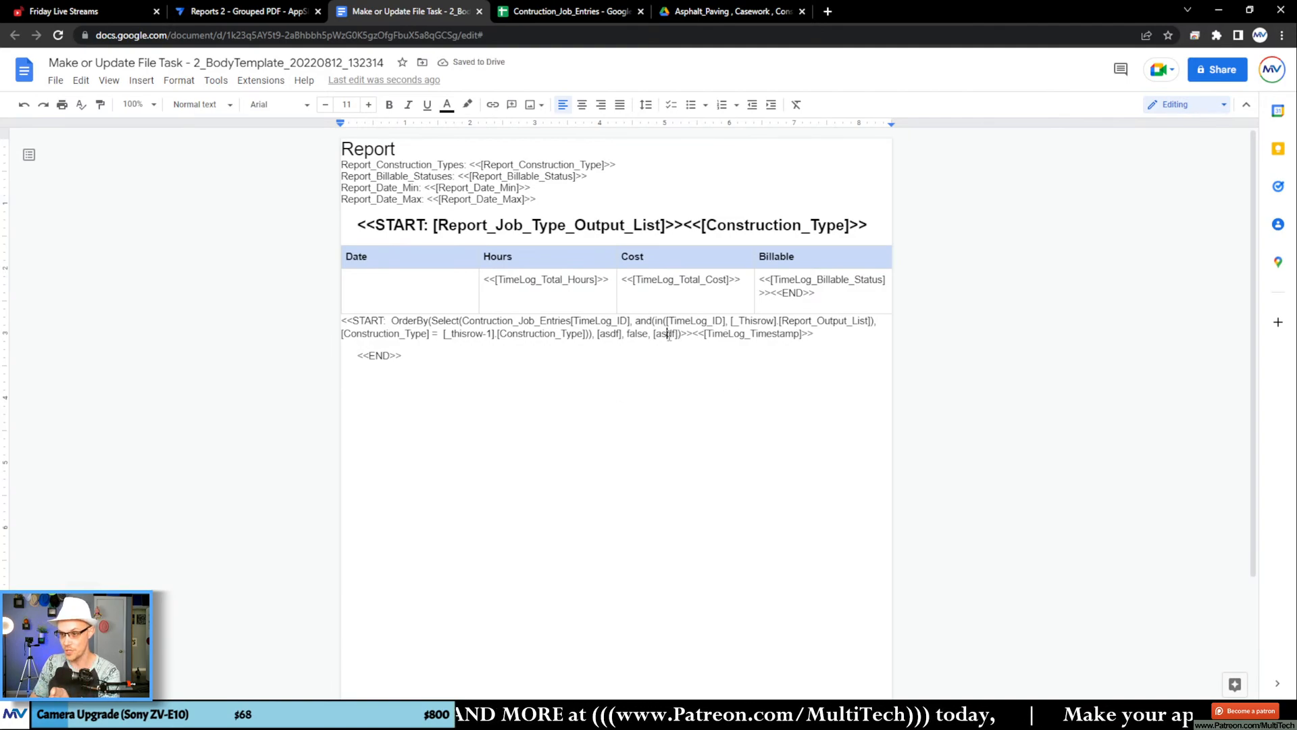
Step: Copy the TimeLog_Billable_Status column header from the Contruction_Job_Entries spreadsheet and return to the report template document
click(571, 11)
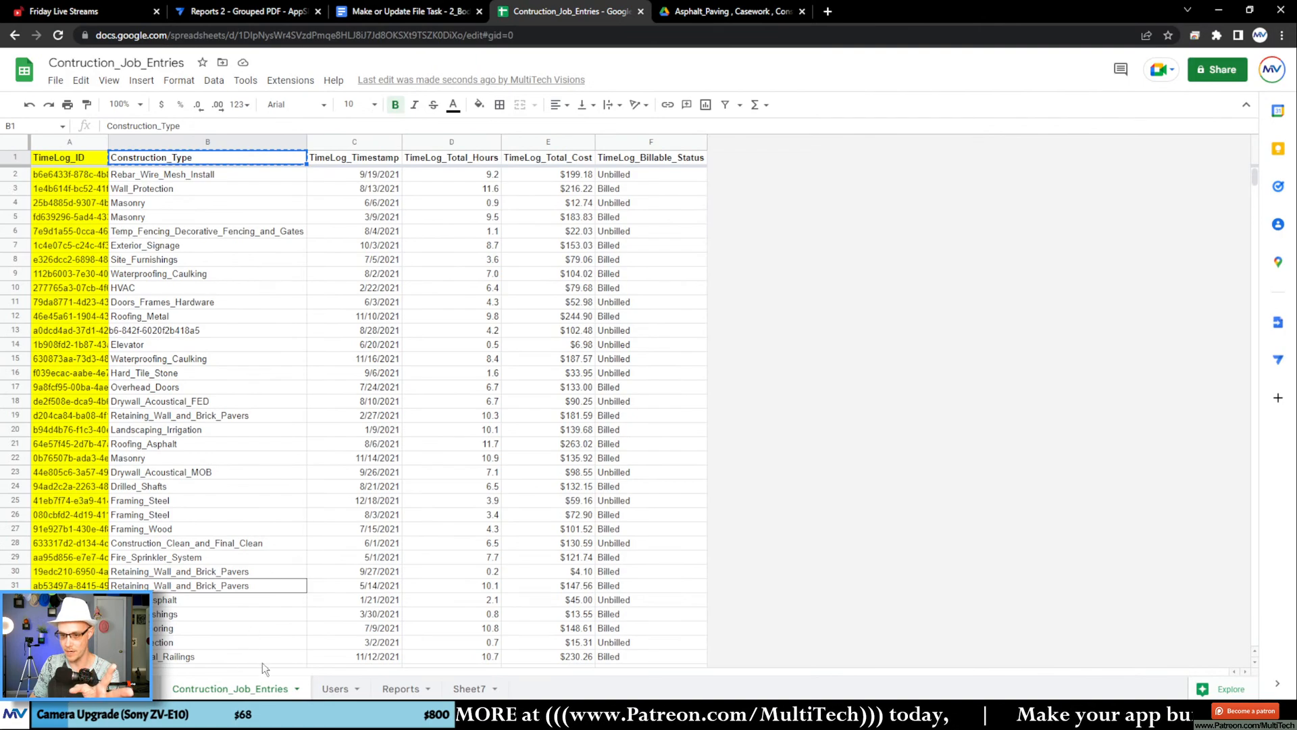
click(648, 161)
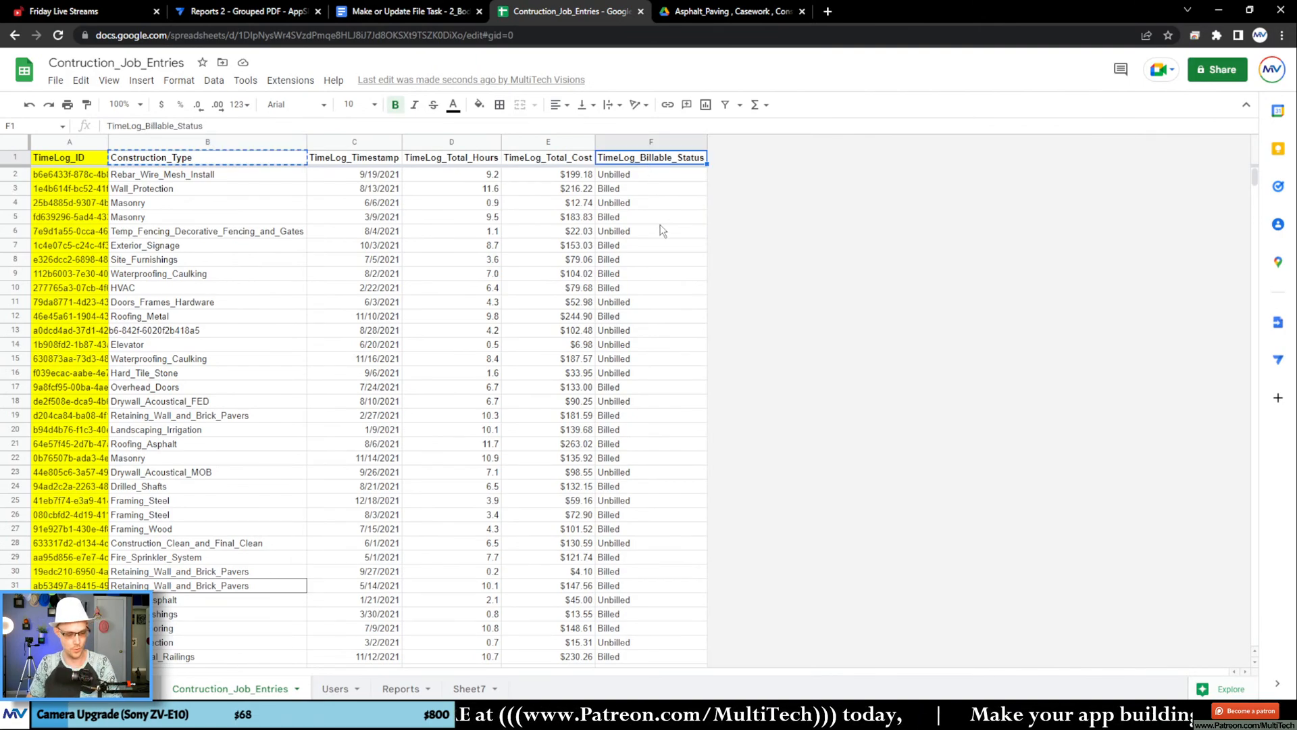
key(ctrl+c)
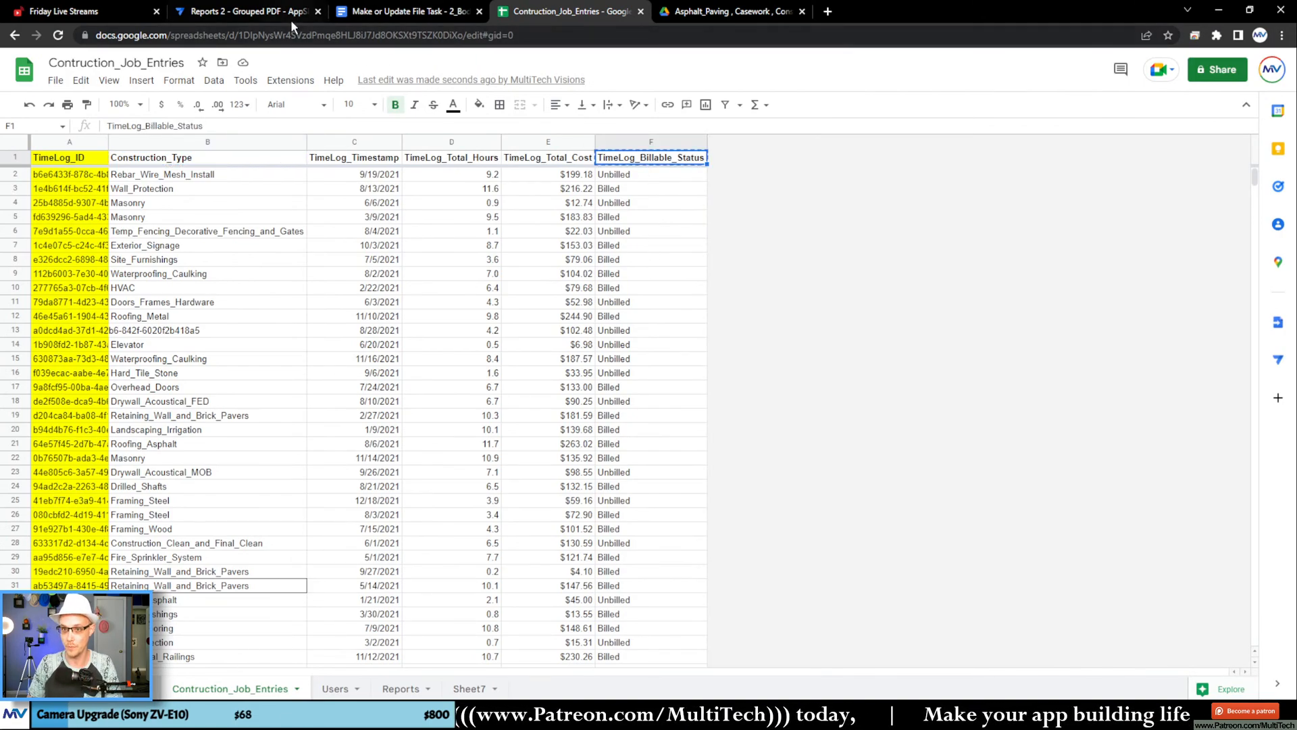
click(374, 9)
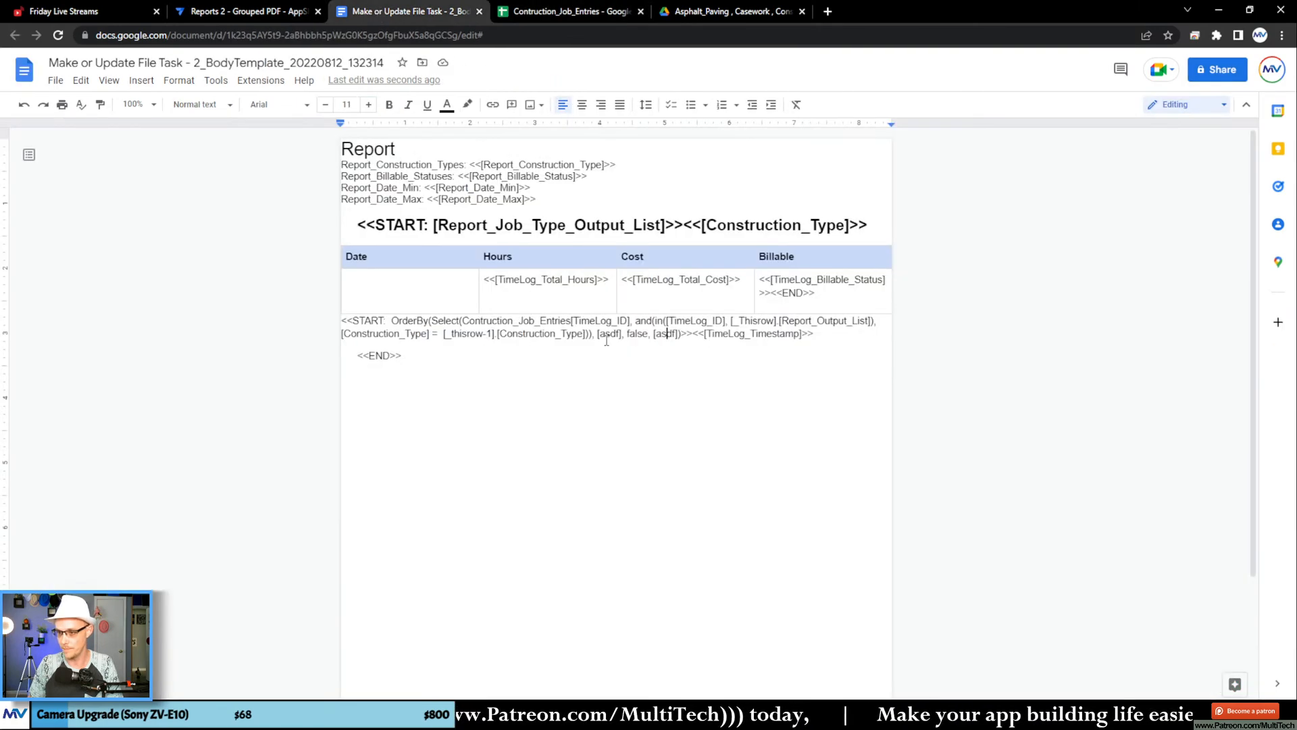
Step: Replace the first OrderBy placeholder with TimeLog_Billable_Status and copy the TimeLog_Timestamp column header from the Contruction_Job_Entries spreadsheet
double_click(607, 334)
key(ctrl+v)
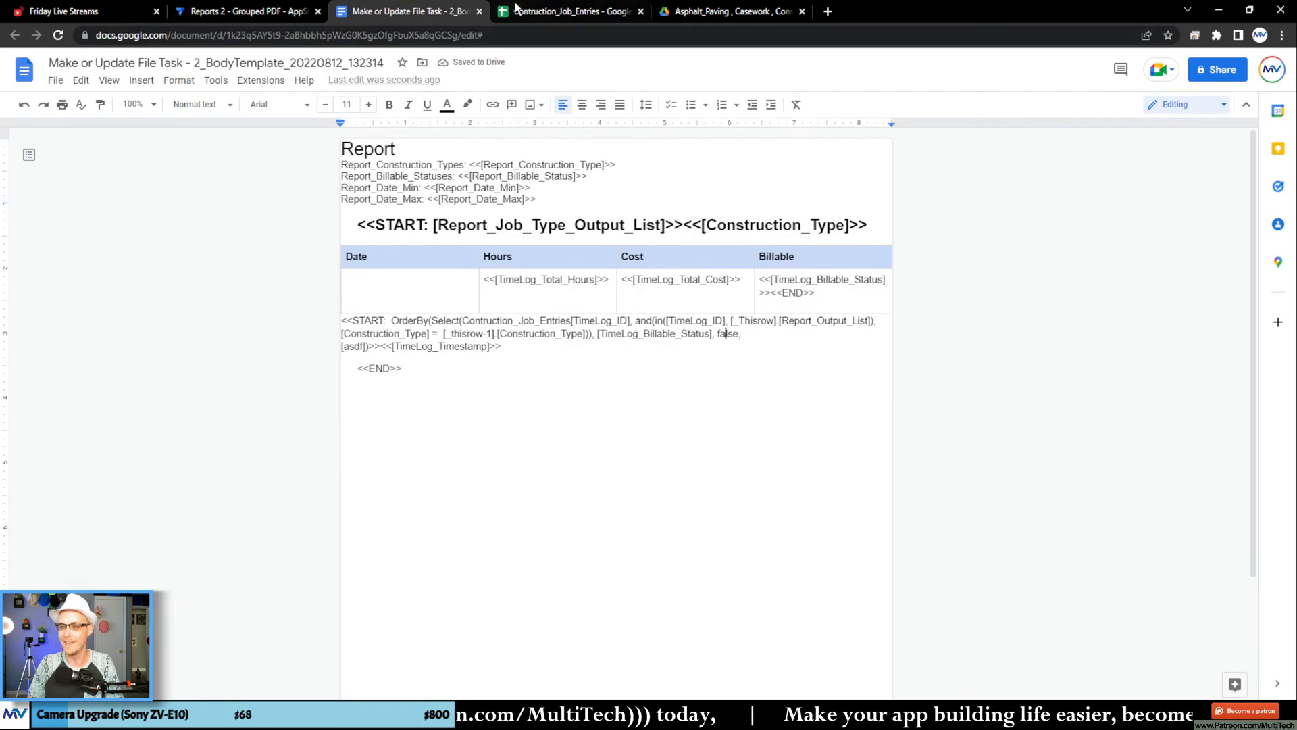
click(570, 11)
click(341, 159)
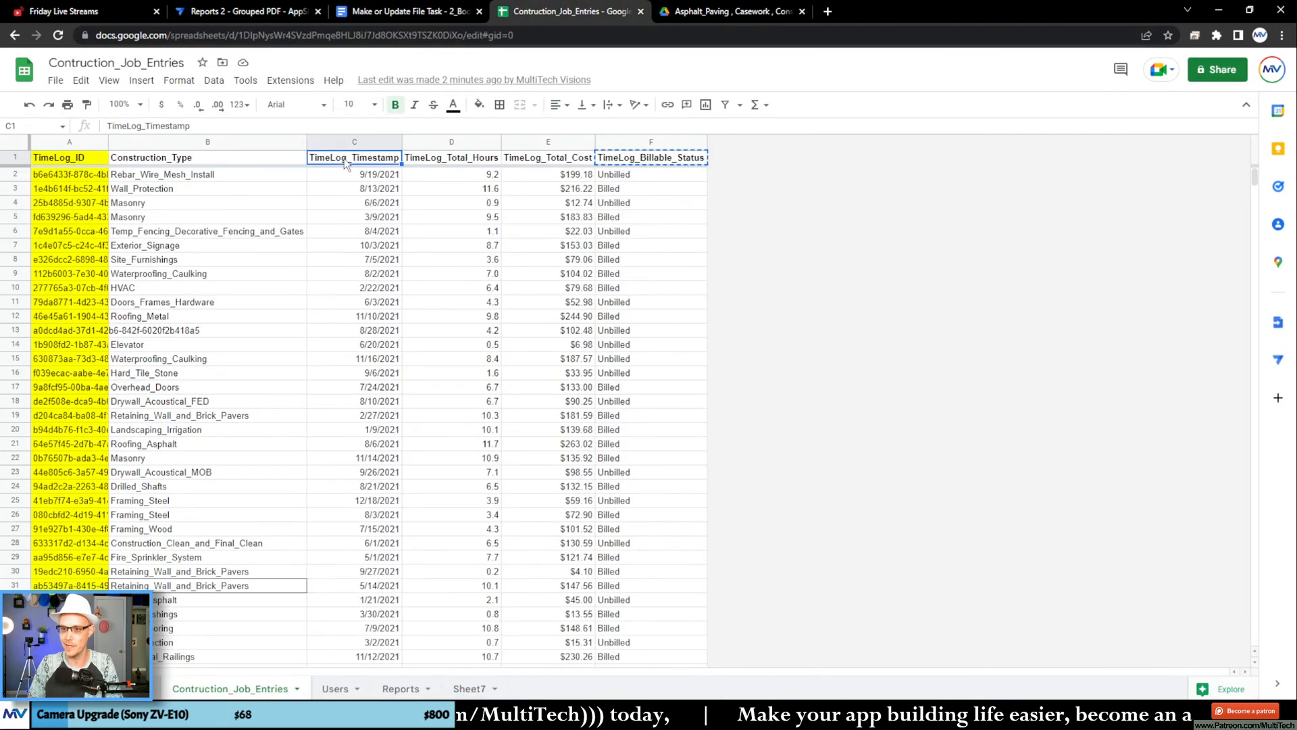
key(ctrl+c)
Step: Replace the remaining OrderBy placeholder with TimeLog_Timestamp in the template and move the START expression and TimeLog_Timestamp tag back into the Date cell
click(402, 19)
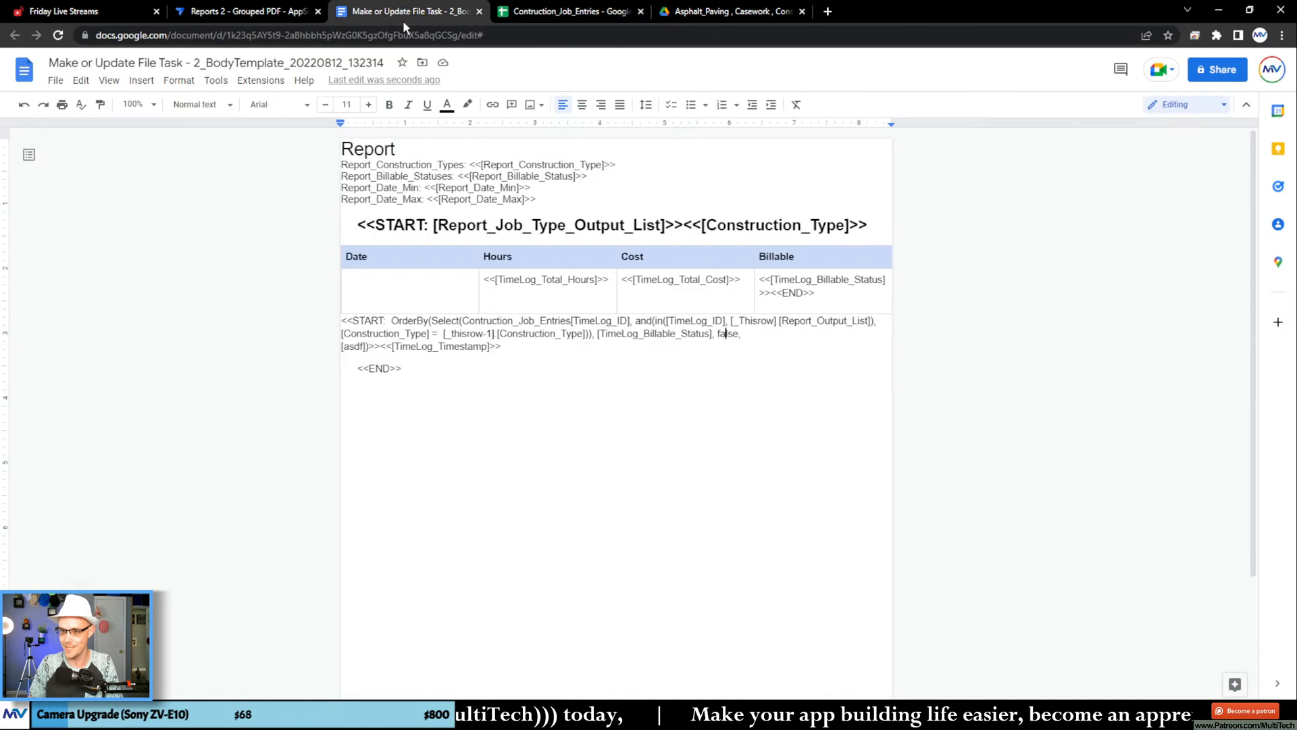
double_click(350, 343)
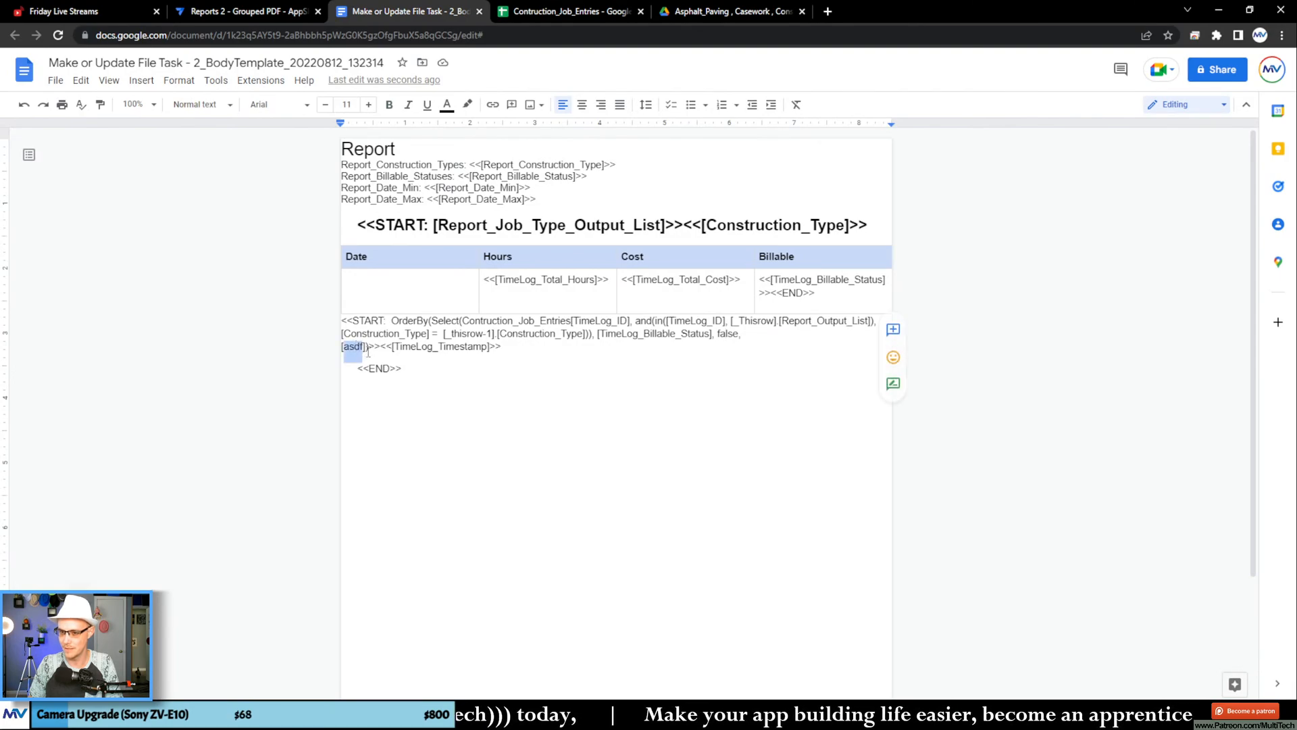
key(ctrl+v)
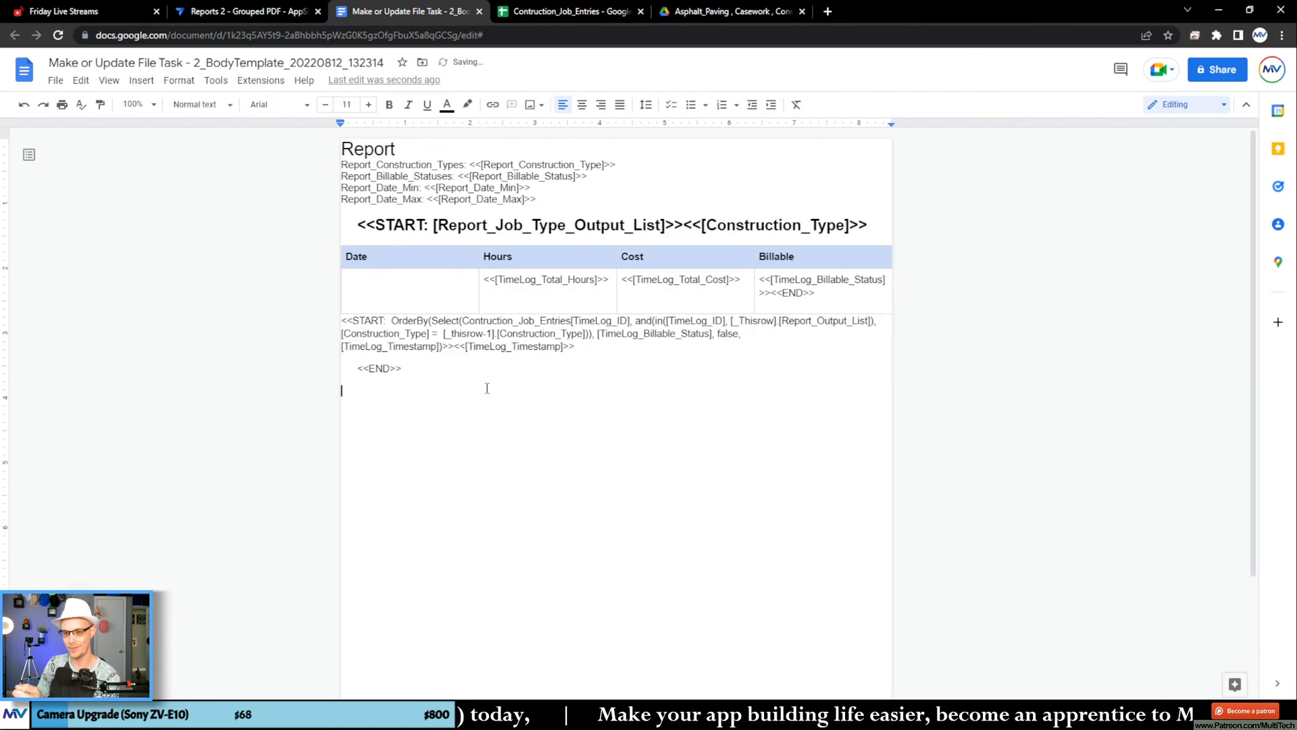
drag(586, 350, 354, 293)
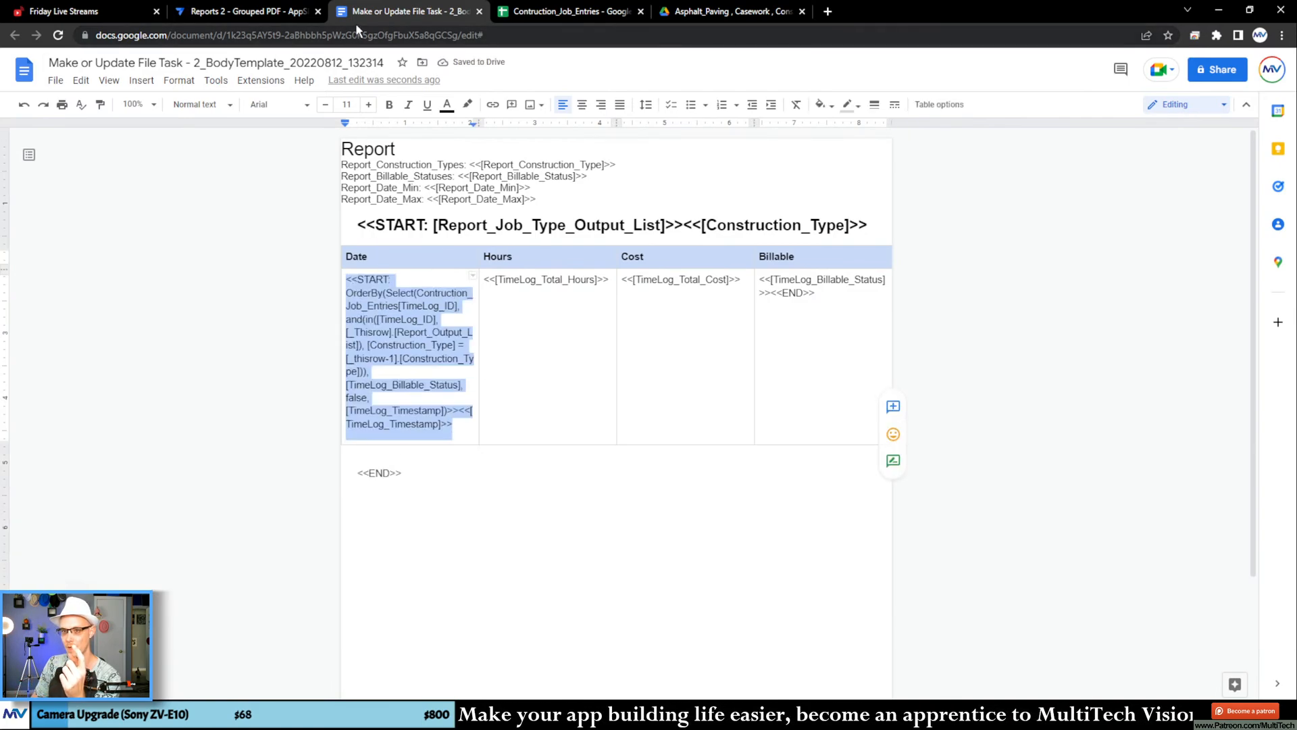
Step: In AppSheet, re-save the File Folder Path expression of the Make or Update File task and save the app with data verification
click(273, 14)
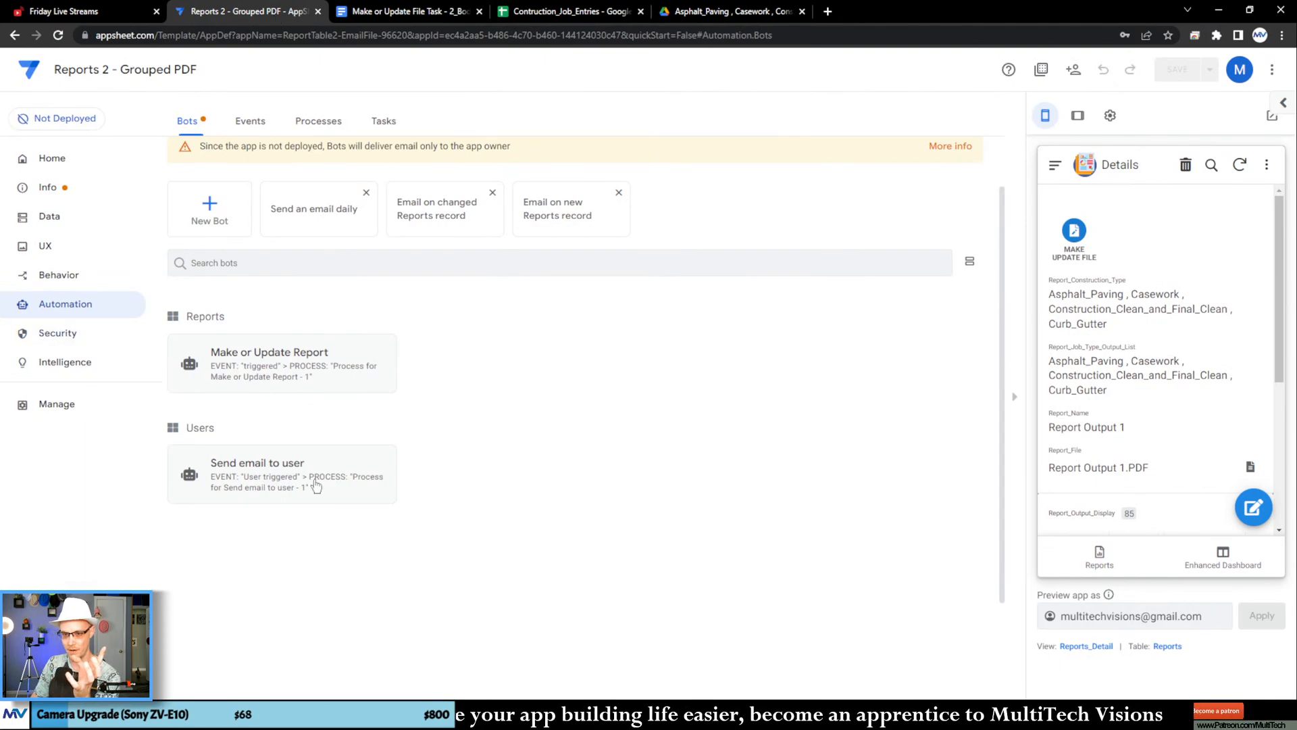
click(356, 379)
scroll(759, 390, down, 2)
click(640, 314)
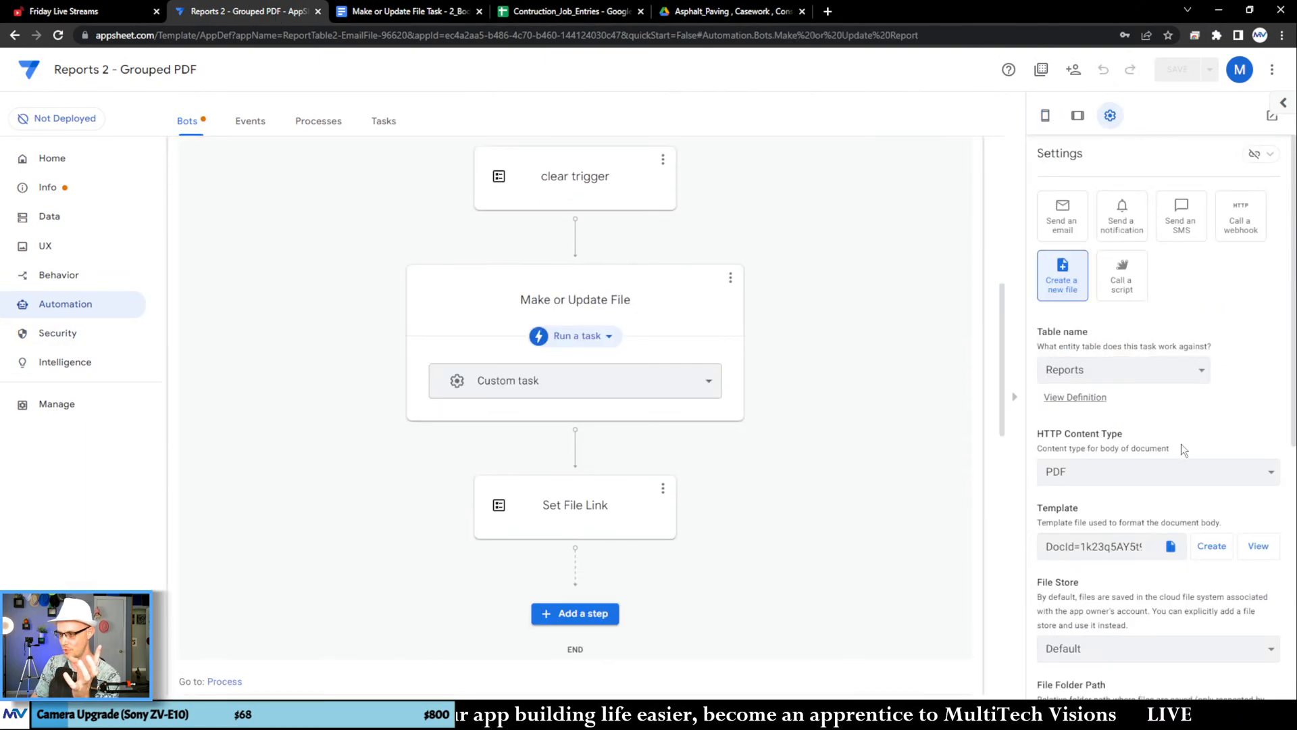
click(1169, 468)
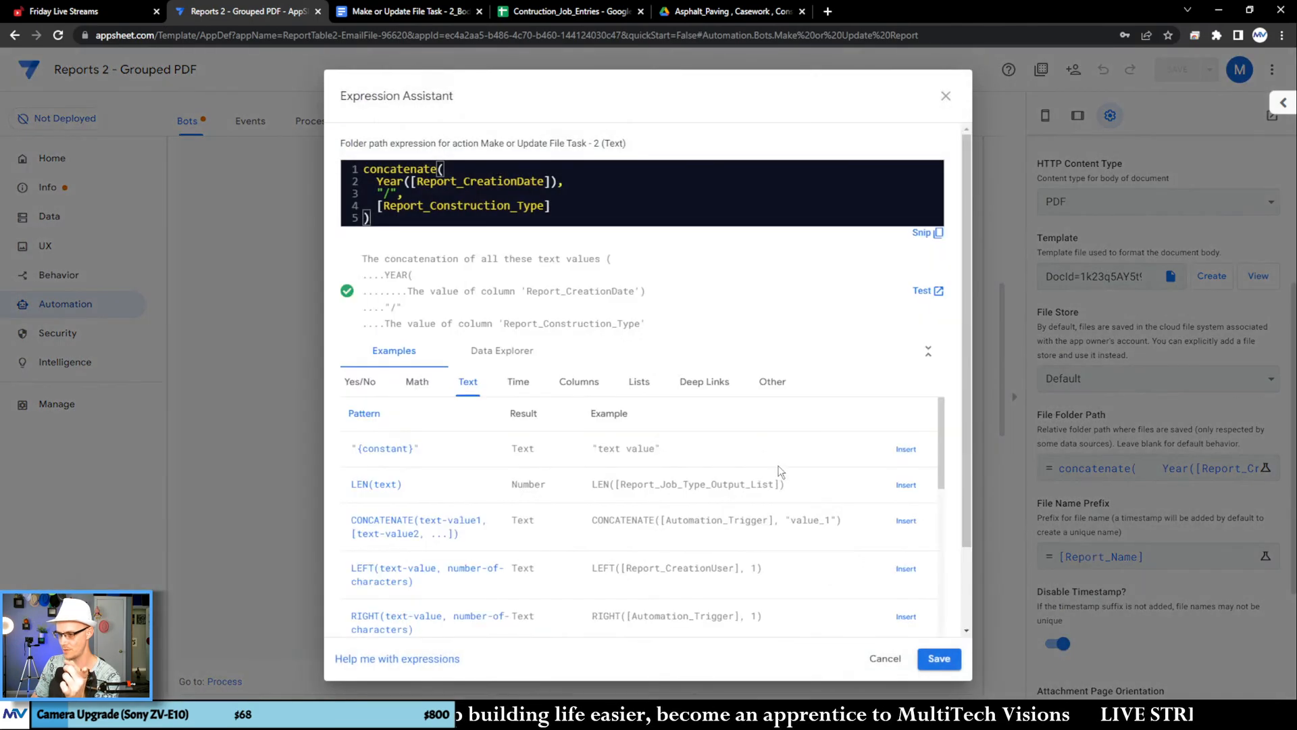
click(932, 655)
click(1209, 75)
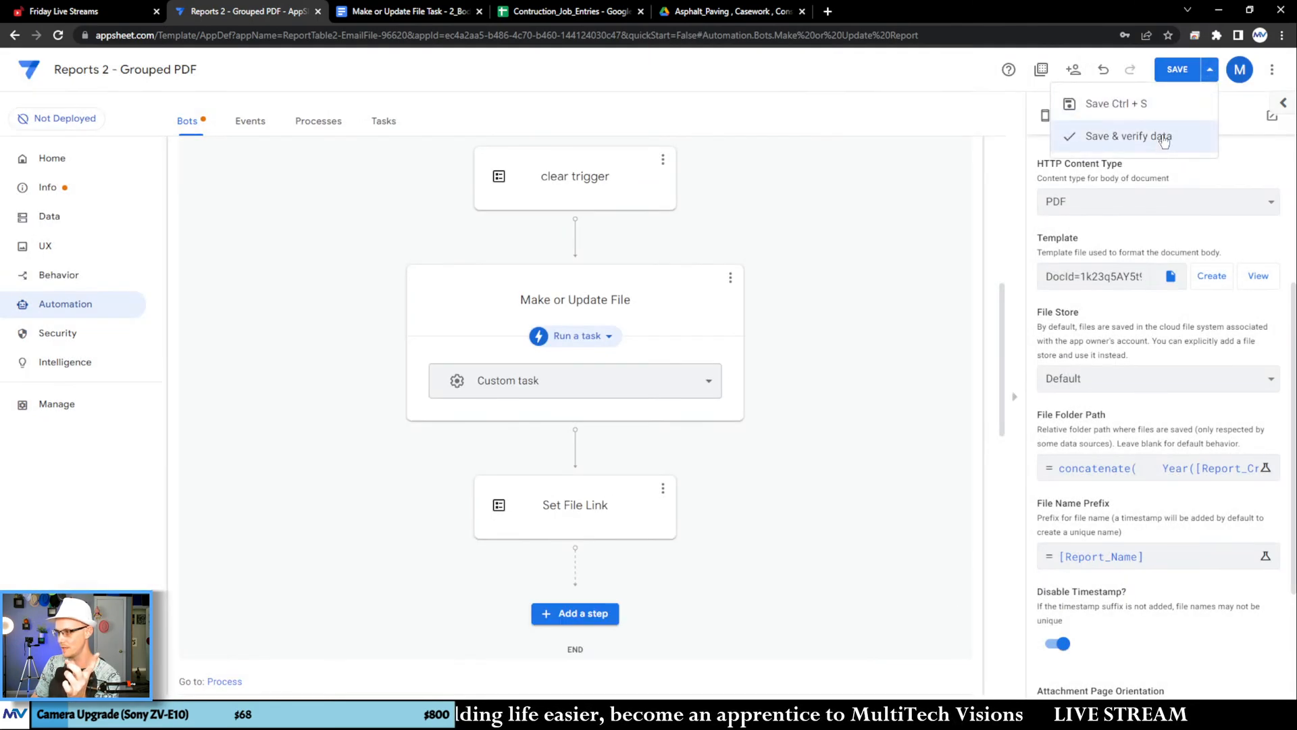
click(1139, 136)
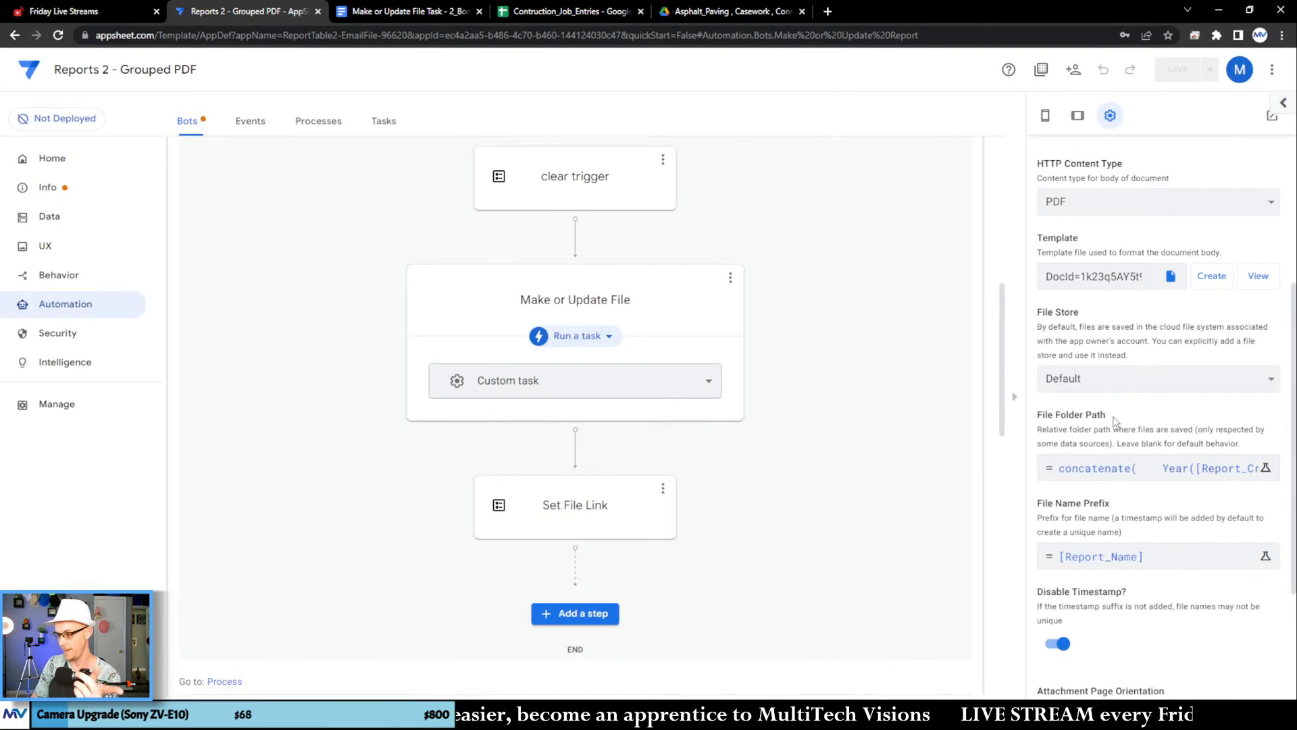
Step: Open Report Output 1 in the app preview, run its Make Update File action and sync the change
click(1045, 116)
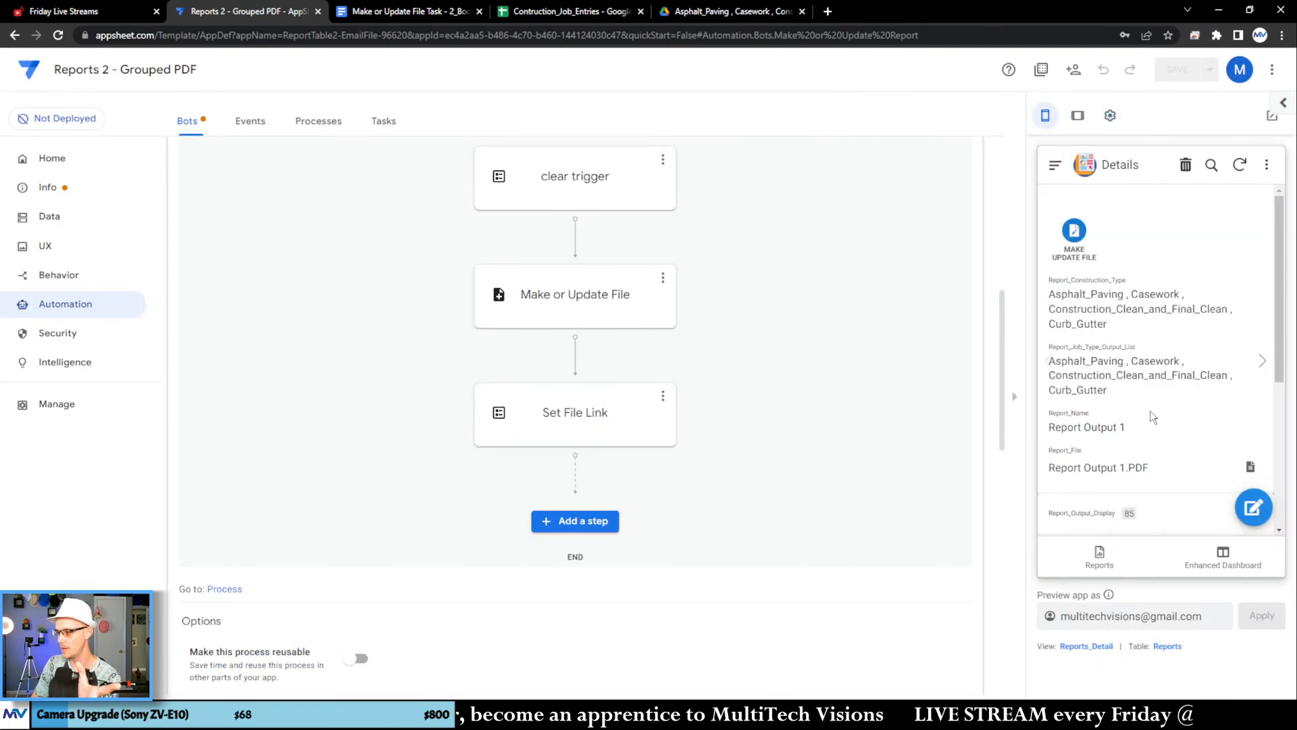
click(1121, 565)
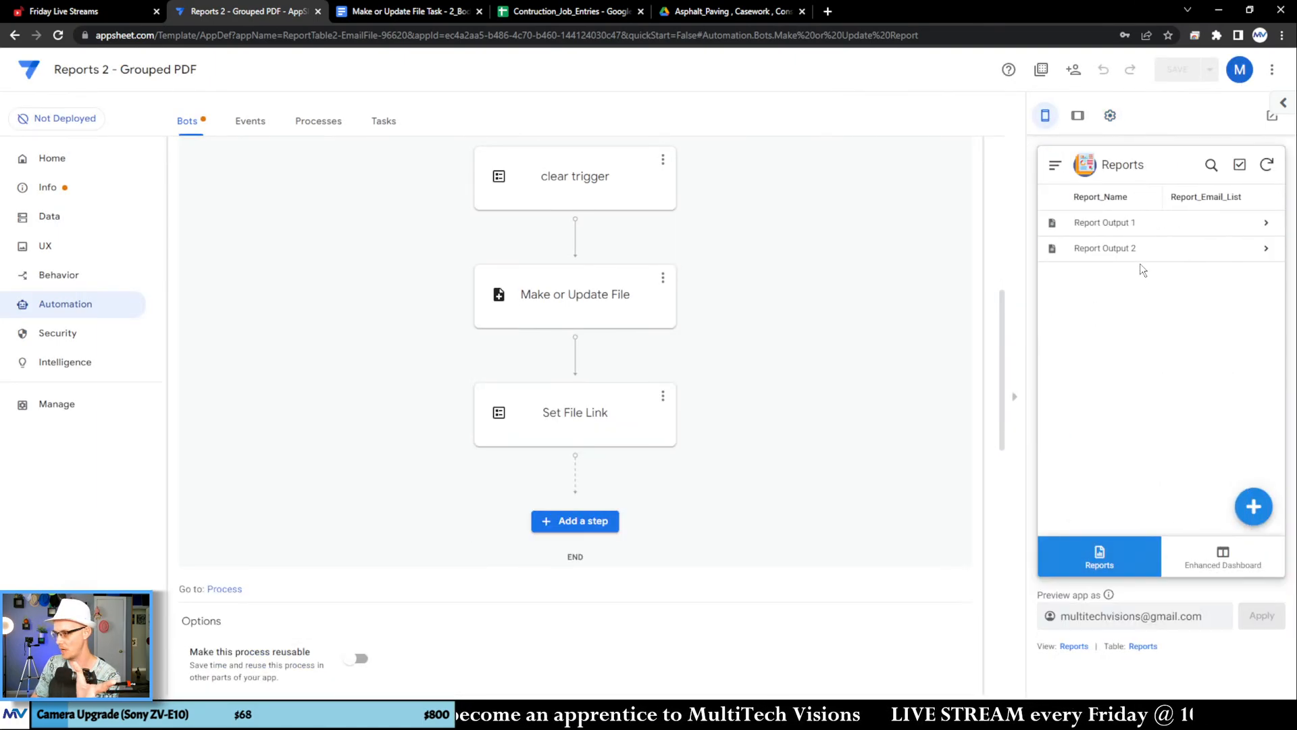
click(1140, 230)
click(1239, 164)
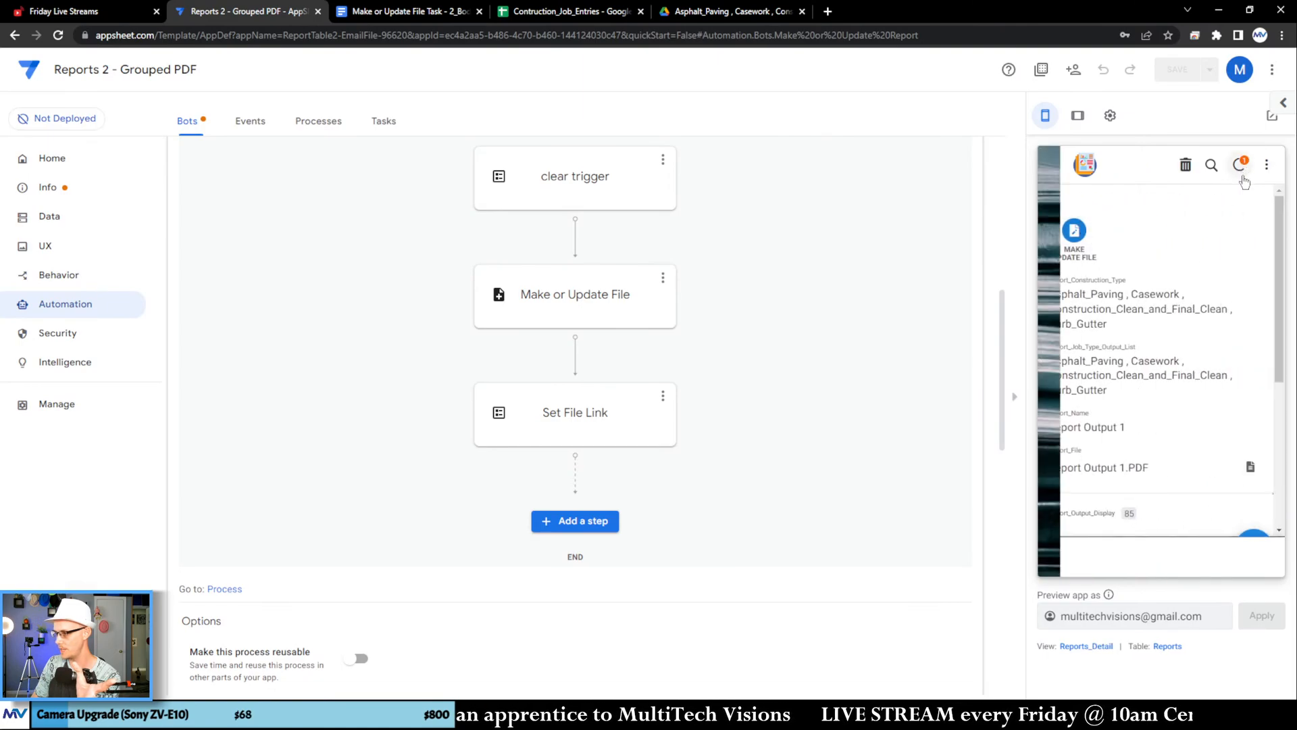
Step: Examine the billable statuses and dates in the Asphalt_Paving table of the open Report Output 1.pdf in Drive and close the file
click(706, 12)
scroll(726, 241, up, 1)
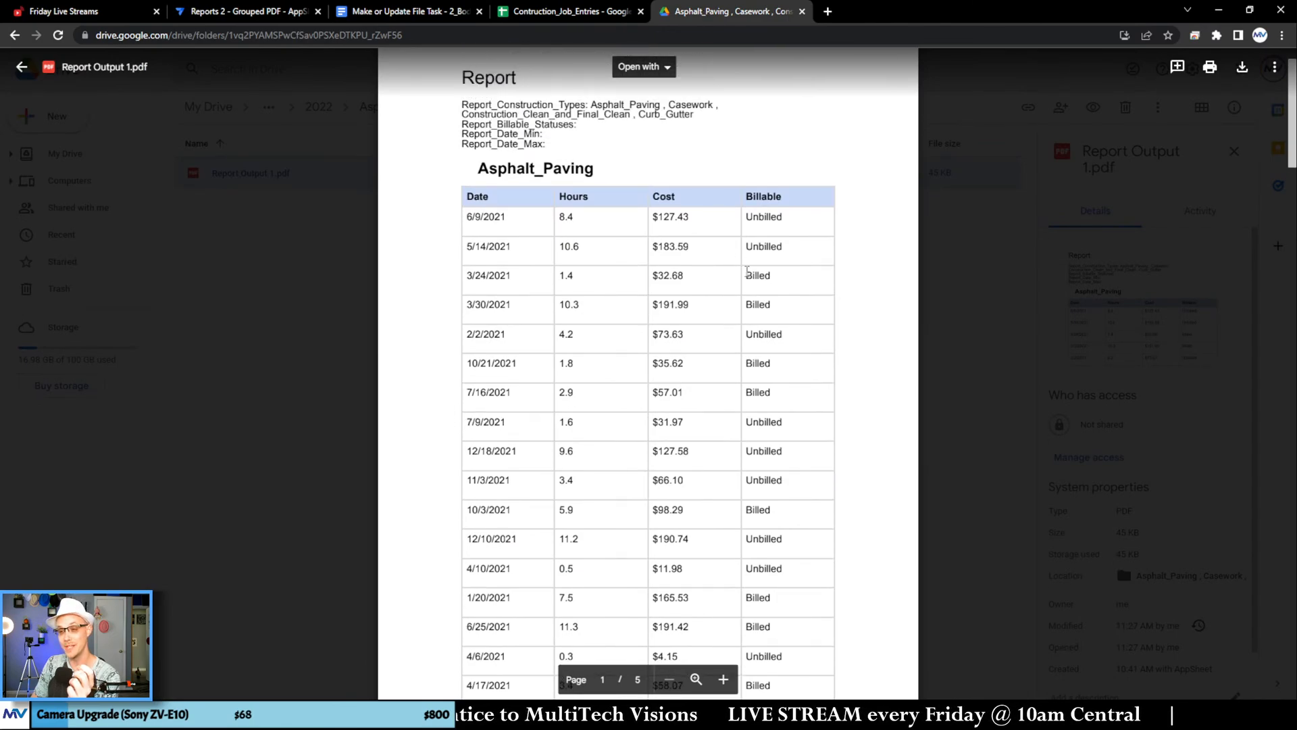
drag(747, 216, 791, 463)
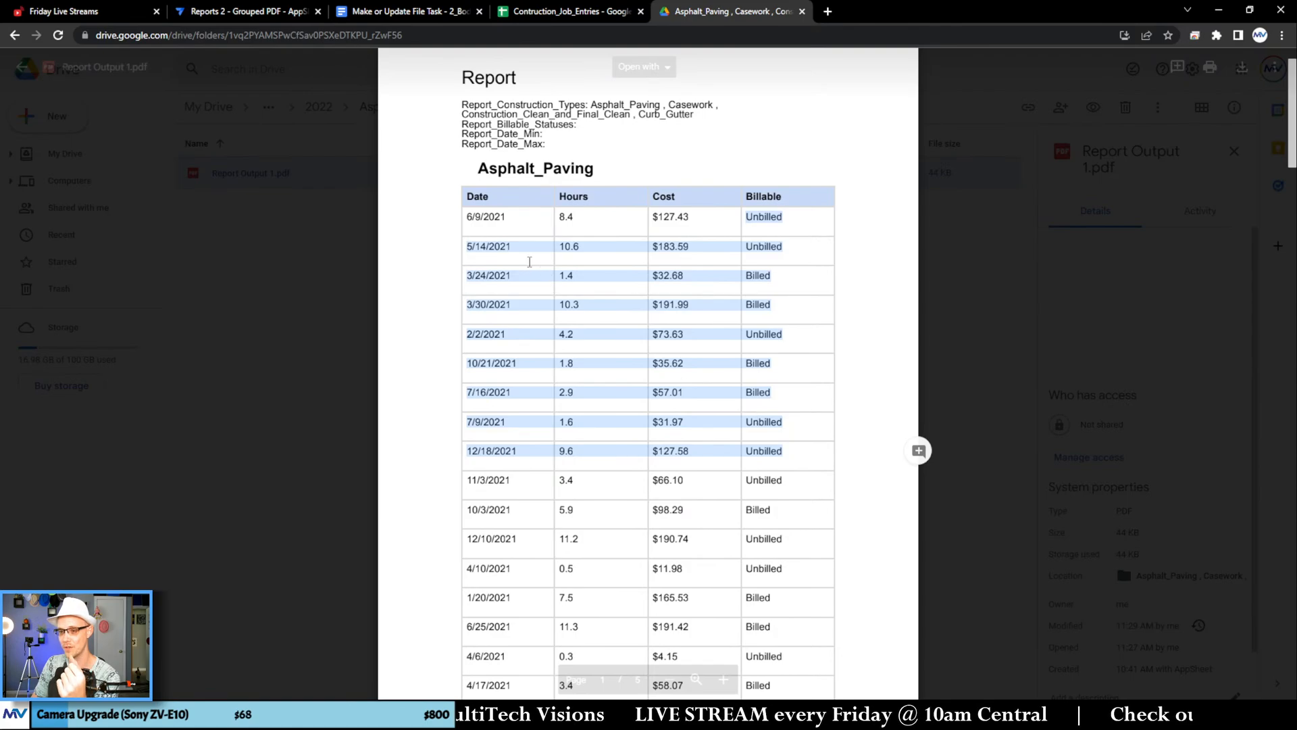
drag(472, 218, 408, 302)
click(335, 269)
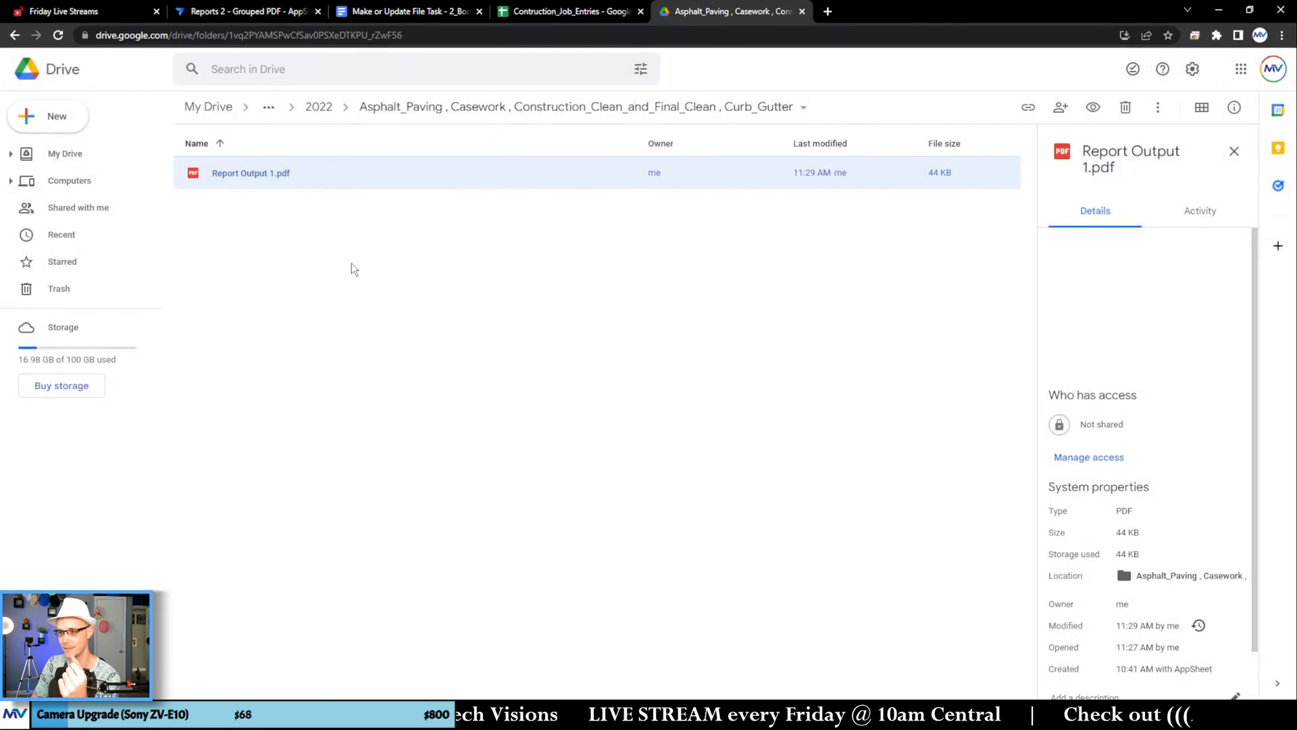
Step: Check the sync in AppSheet, reopen Report Output 1.pdf from Drive and examine the row order by billable status and date
click(403, 14)
click(270, 14)
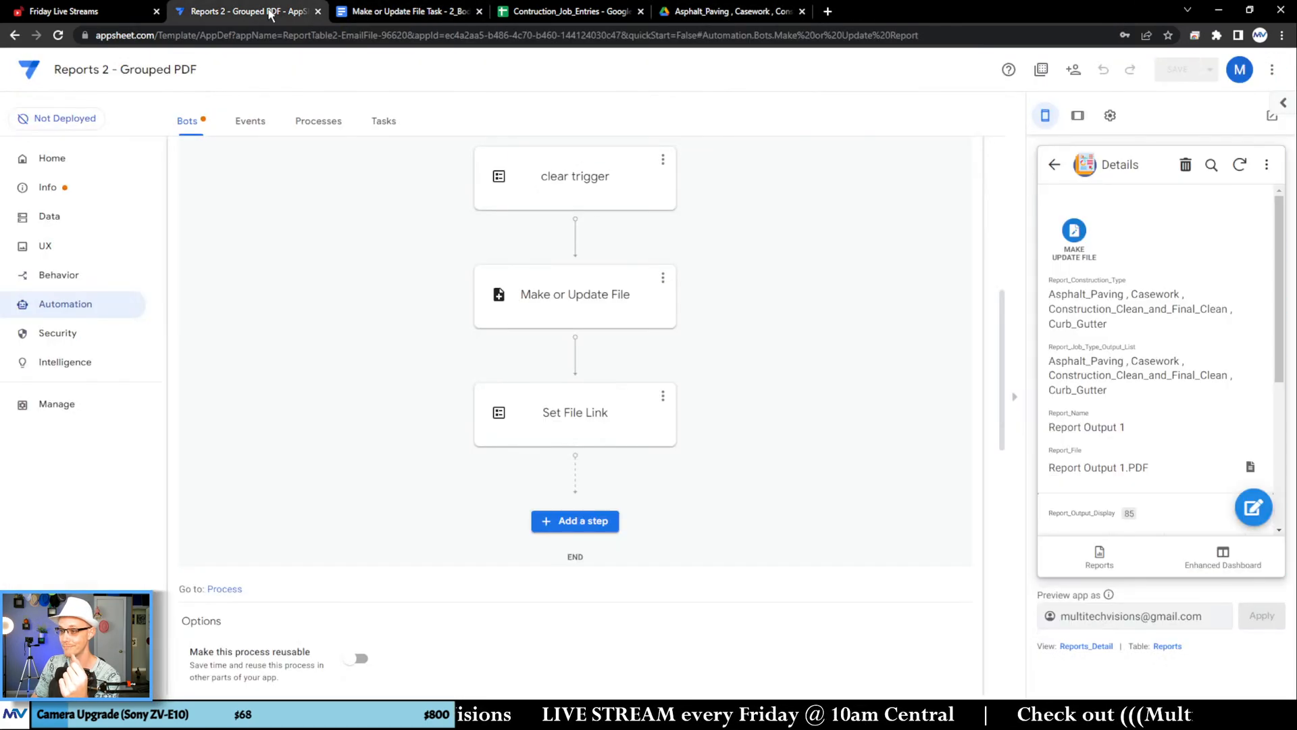
click(719, 11)
double_click(533, 176)
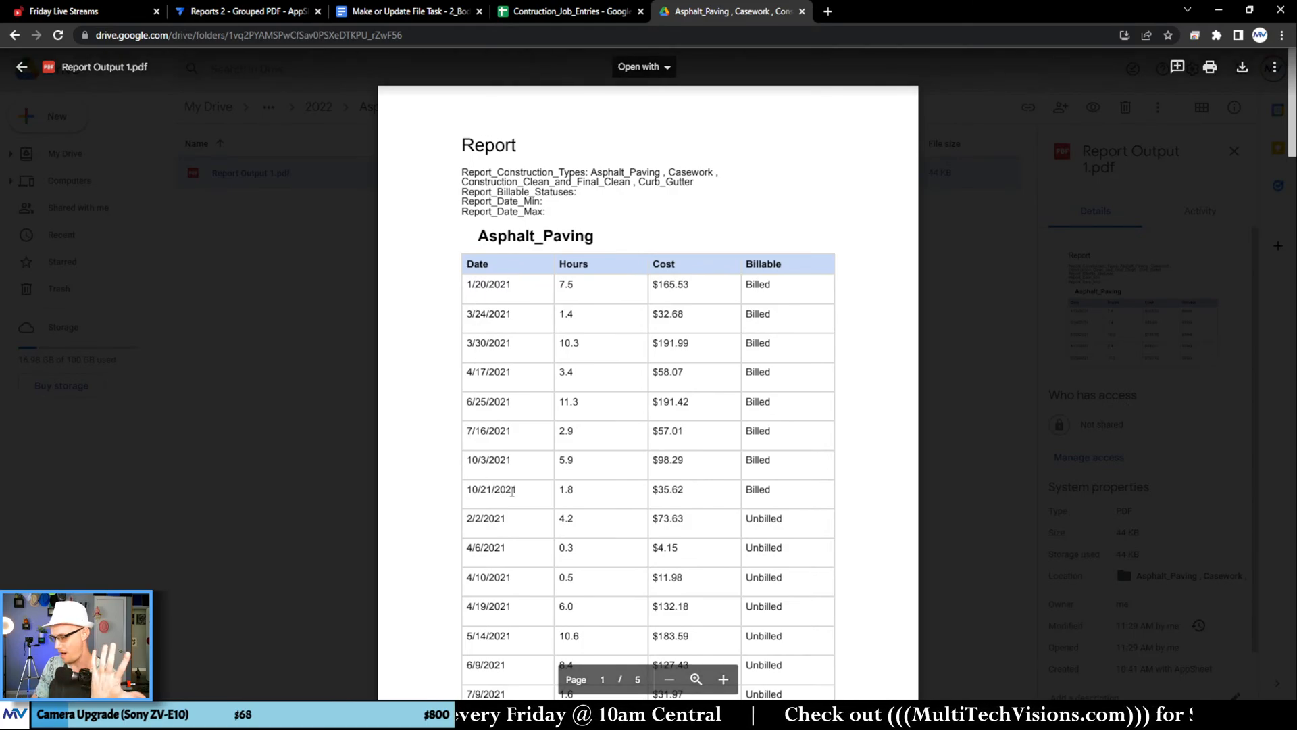
scroll(519, 437, down, 1)
scroll(519, 438, down, 3)
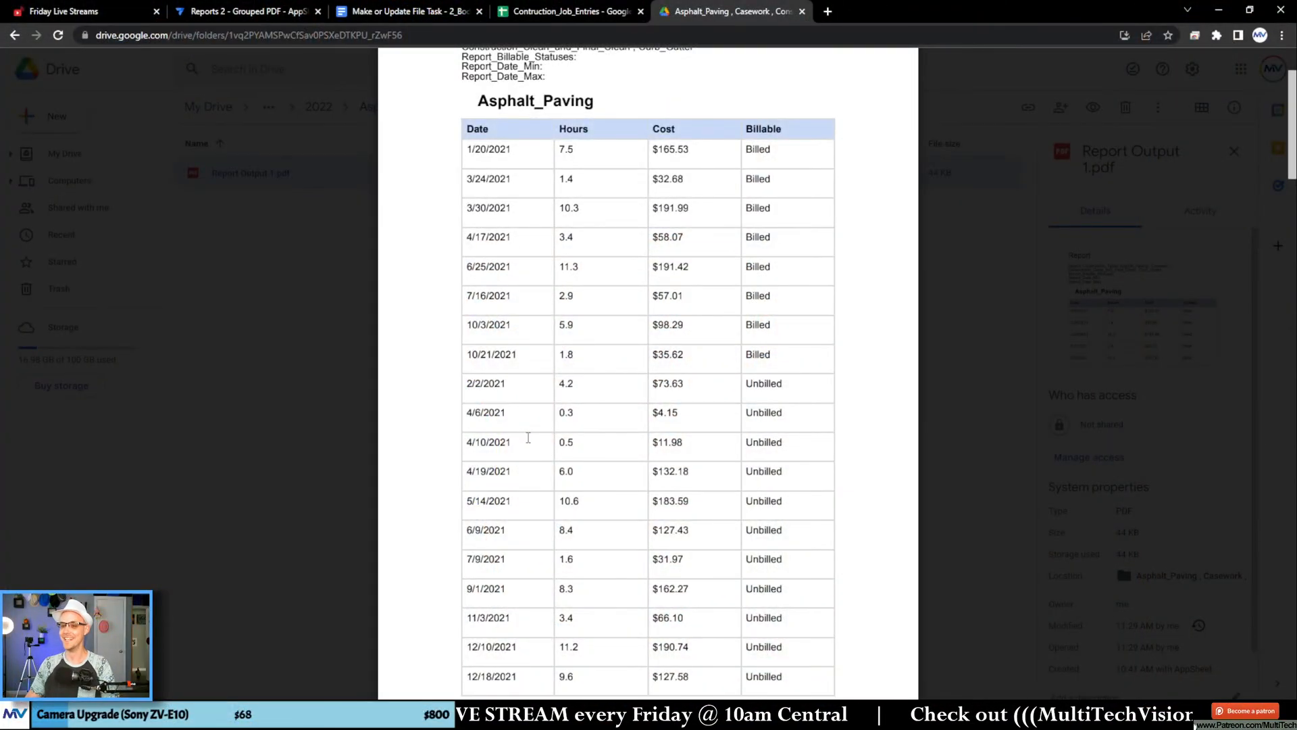
click(273, 348)
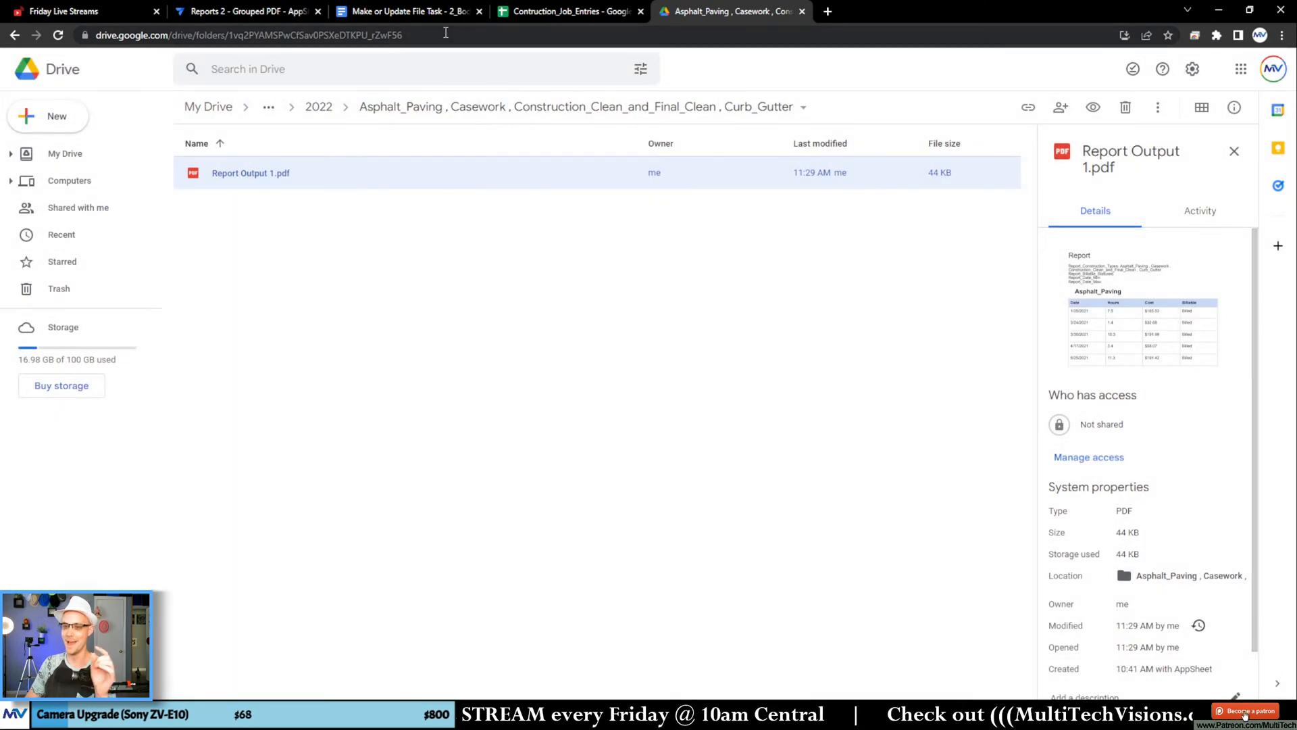
Step: In the Google Docs report template, insert an empty table row below the row holding the TimeLog tags
click(409, 12)
click(512, 349)
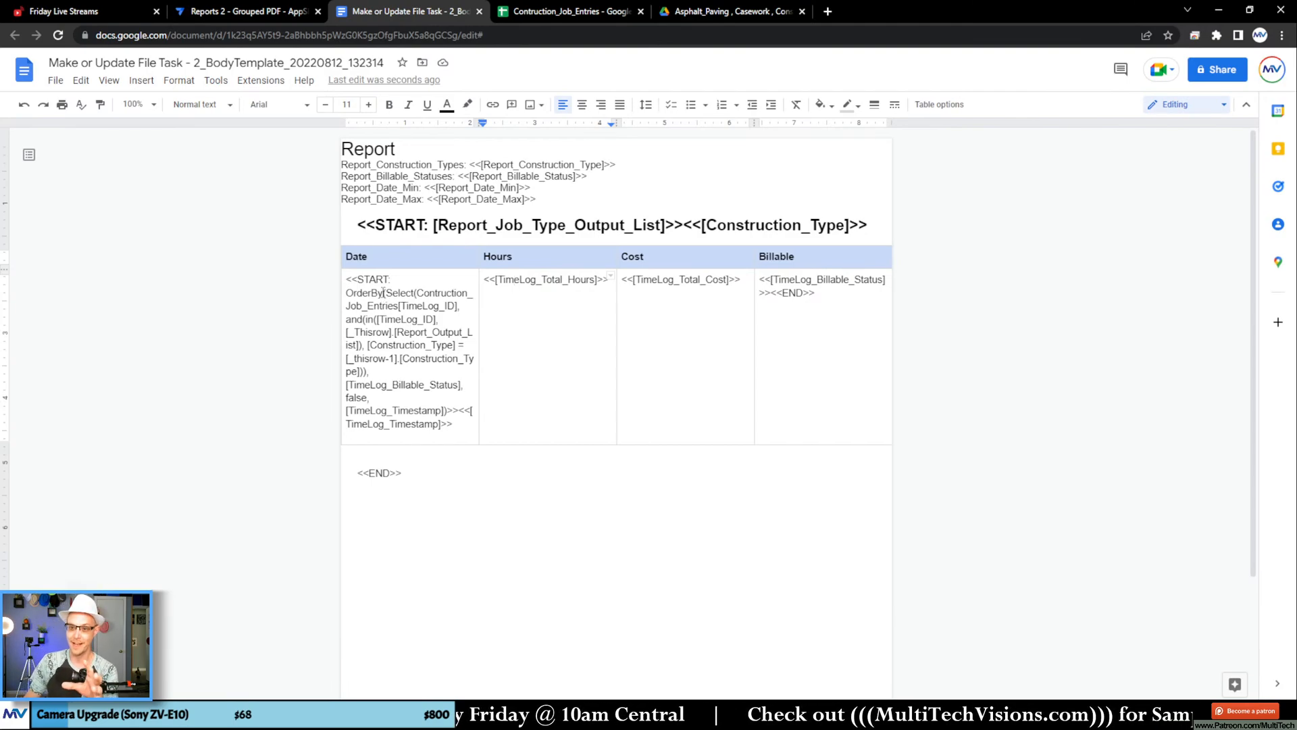
drag(349, 277, 464, 432)
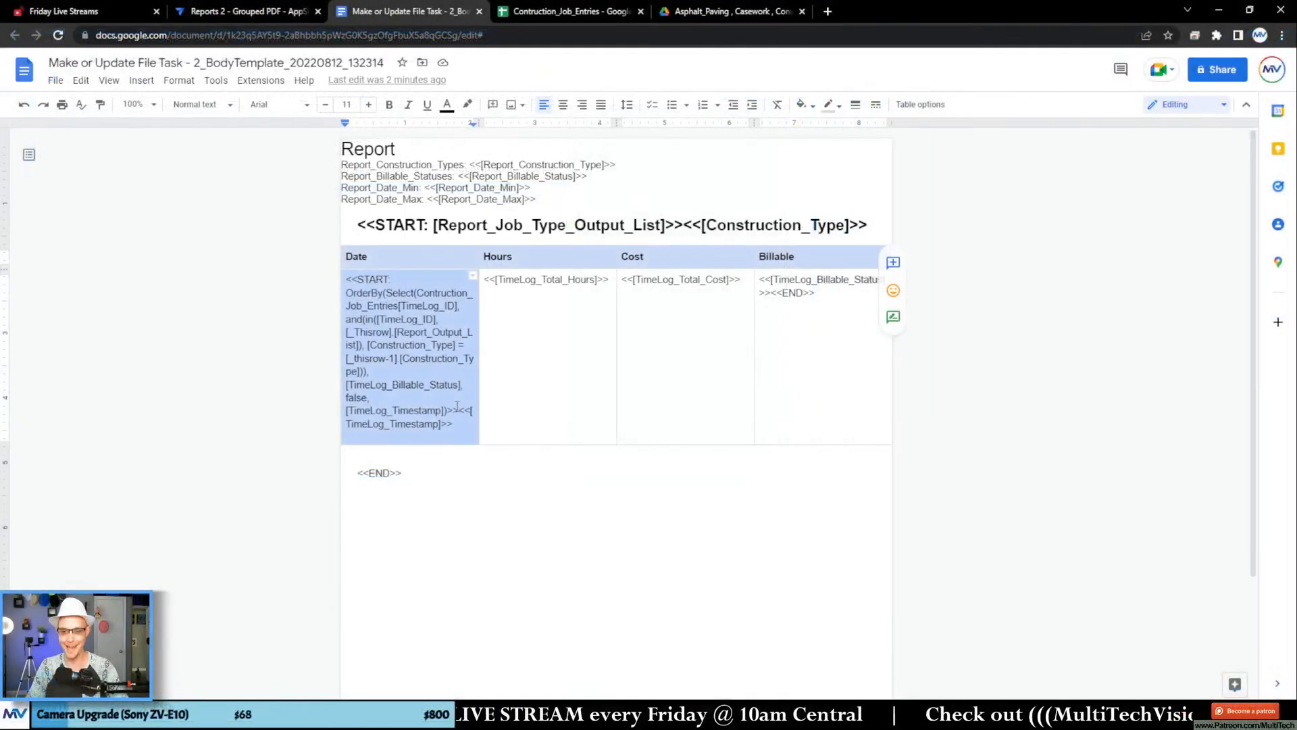
click(503, 372)
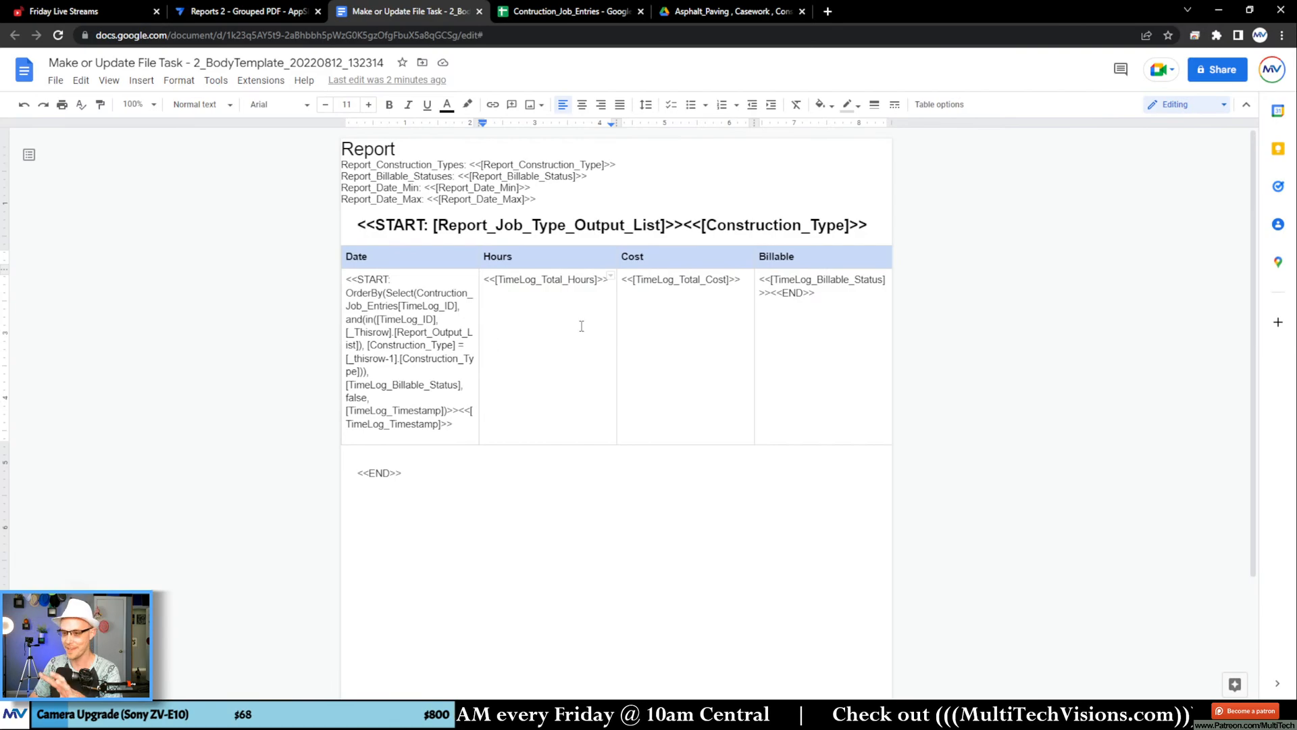
scroll(601, 375, down, 1)
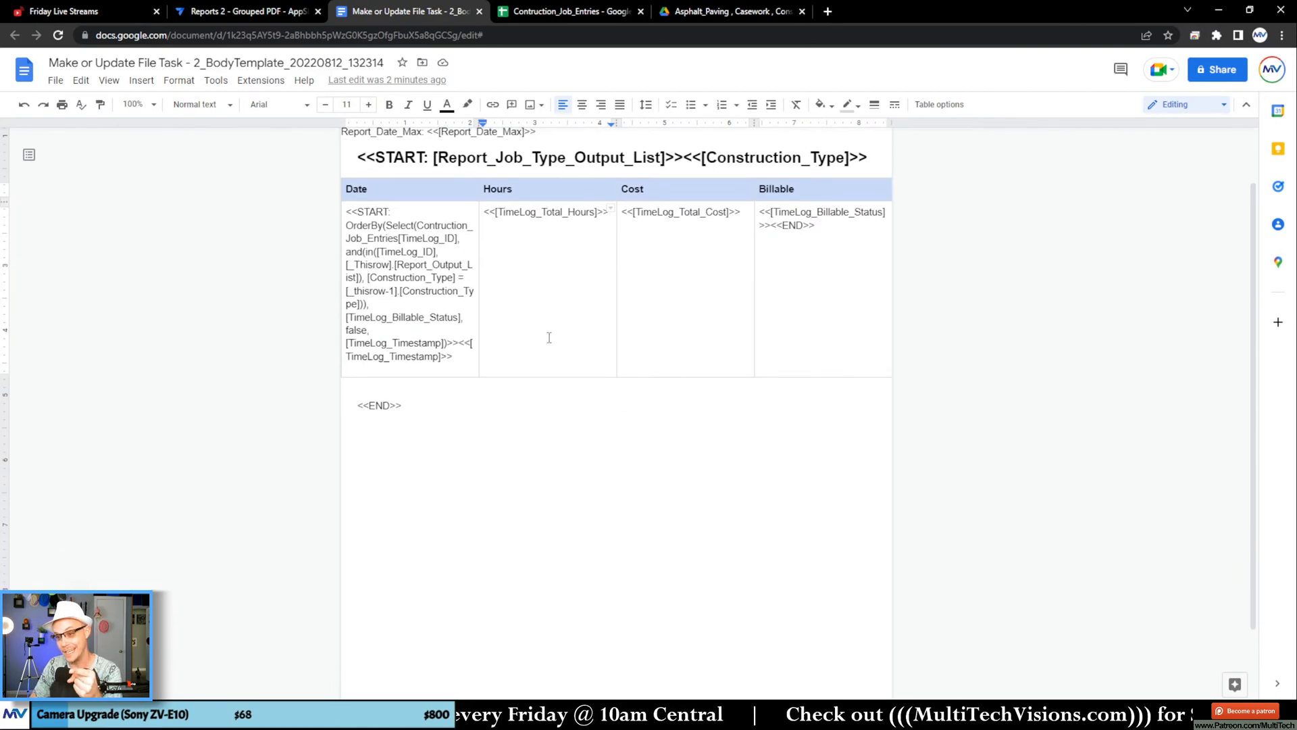
right_click(549, 338)
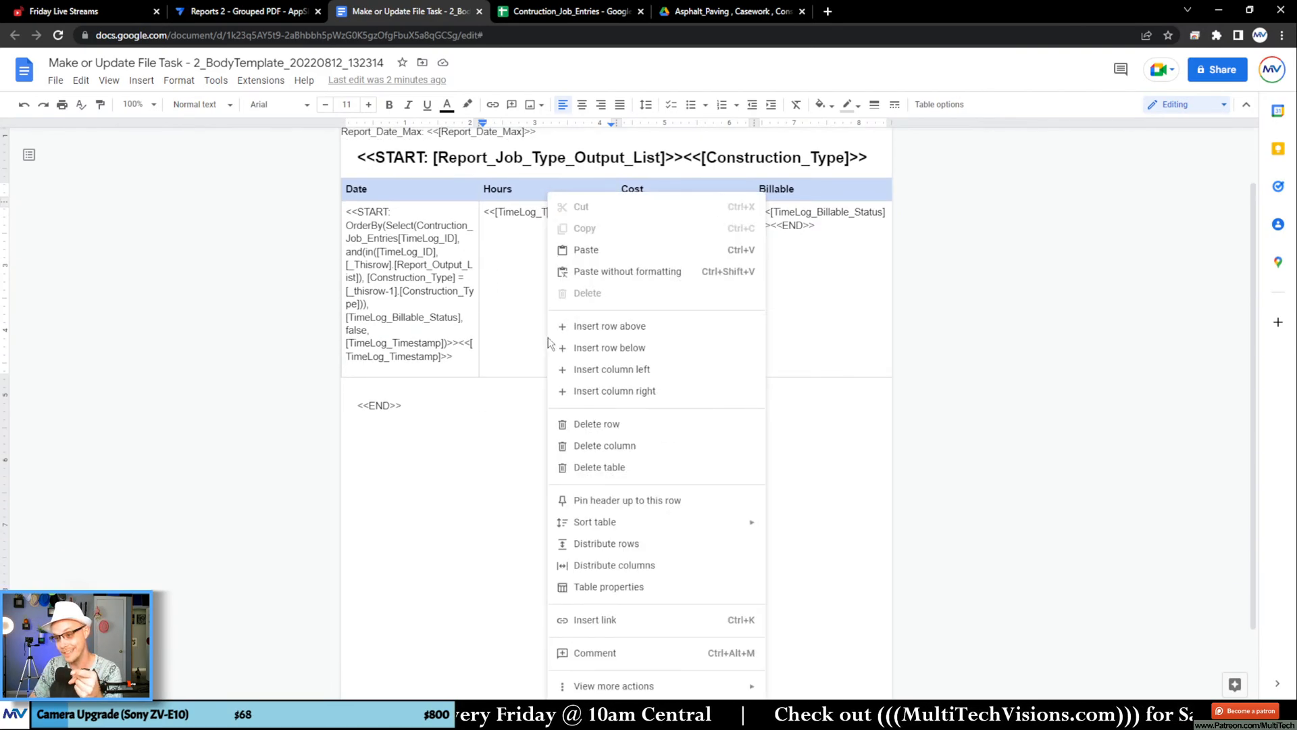
click(673, 358)
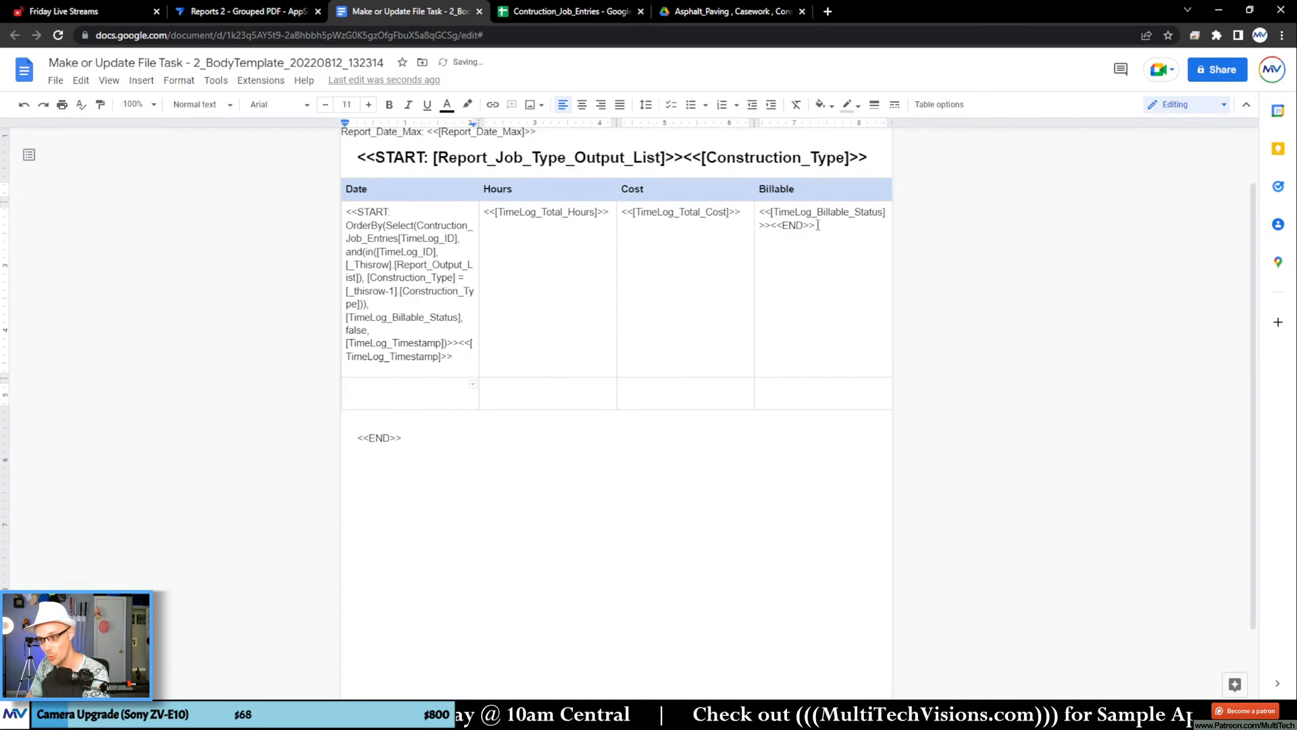
drag(817, 225, 421, 250)
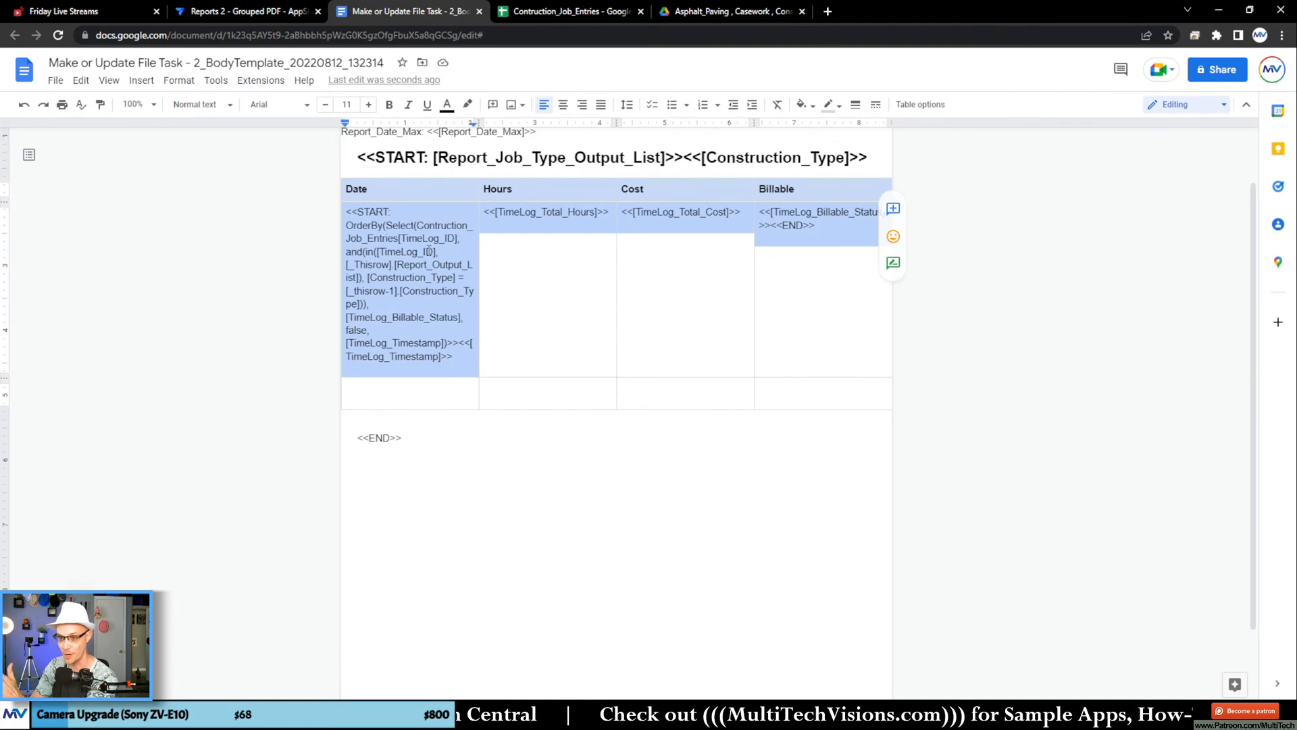
click(512, 291)
click(530, 396)
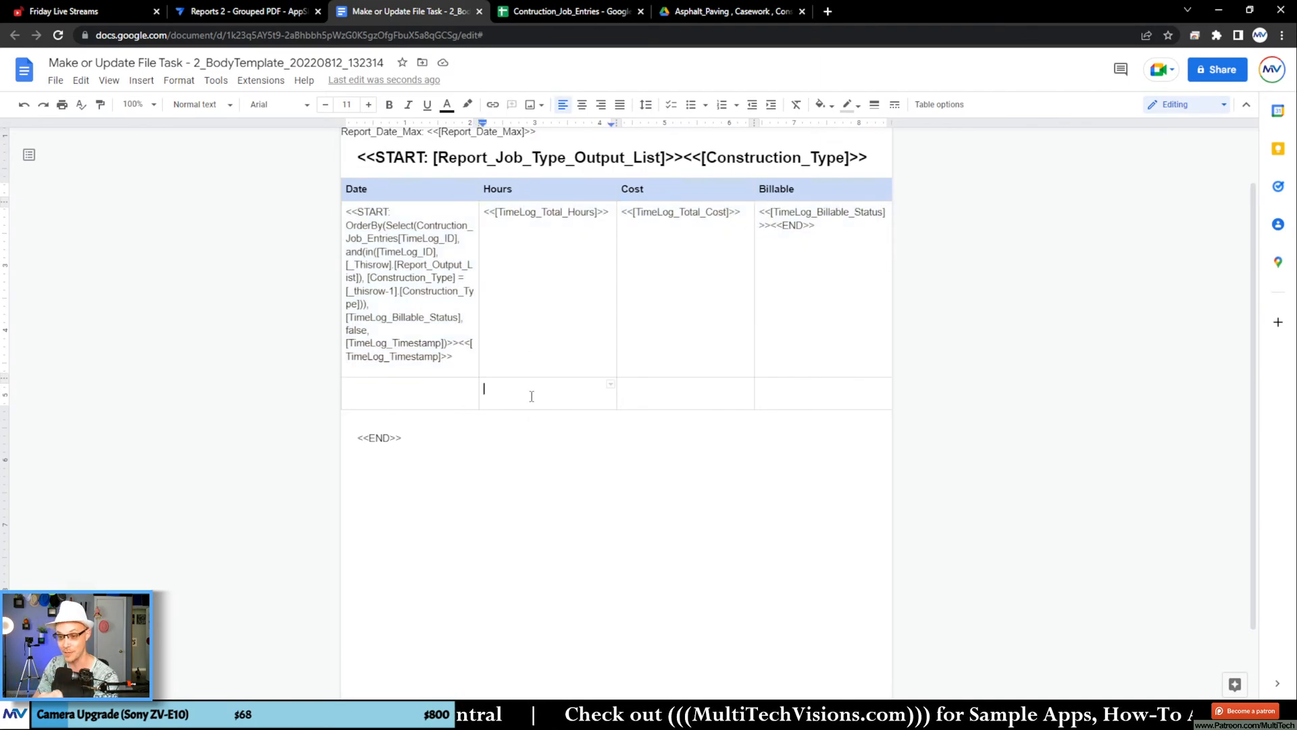
Step: Label the new row's Date cell Totals and format the label bold and right-aligned
click(465, 394)
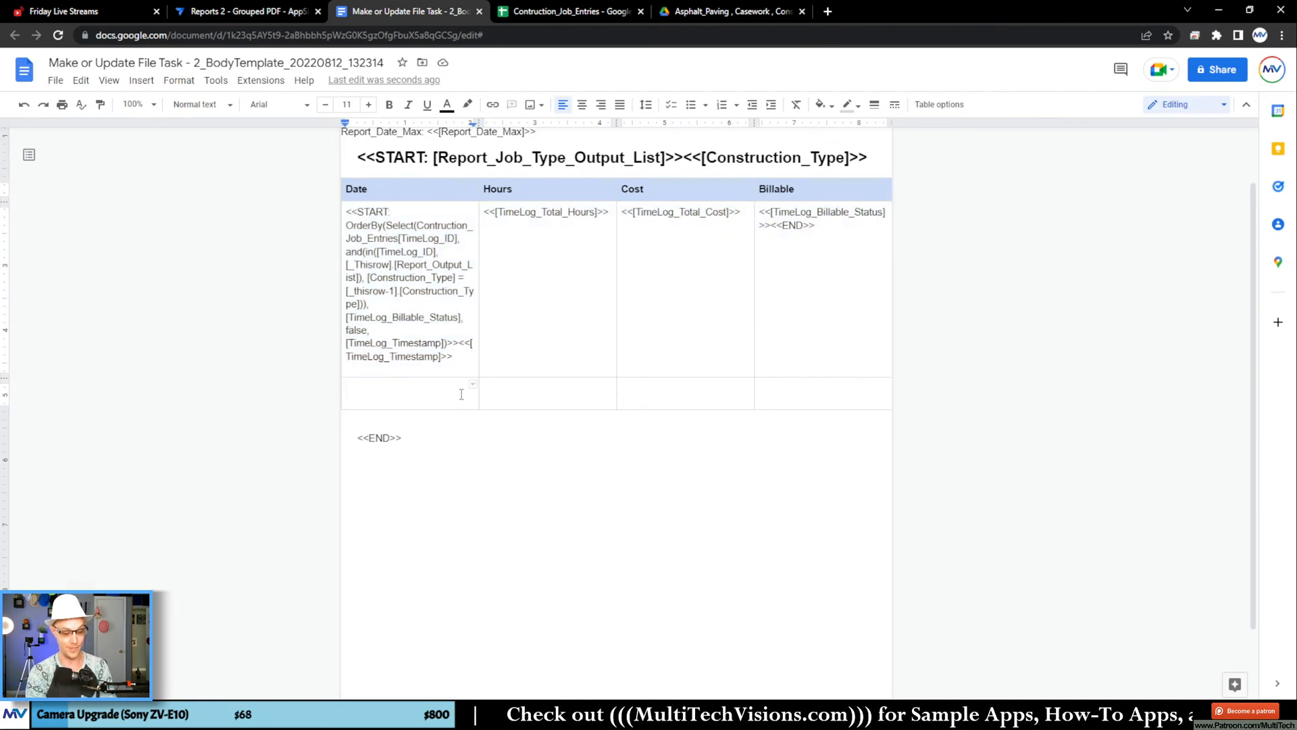
text(Totals)
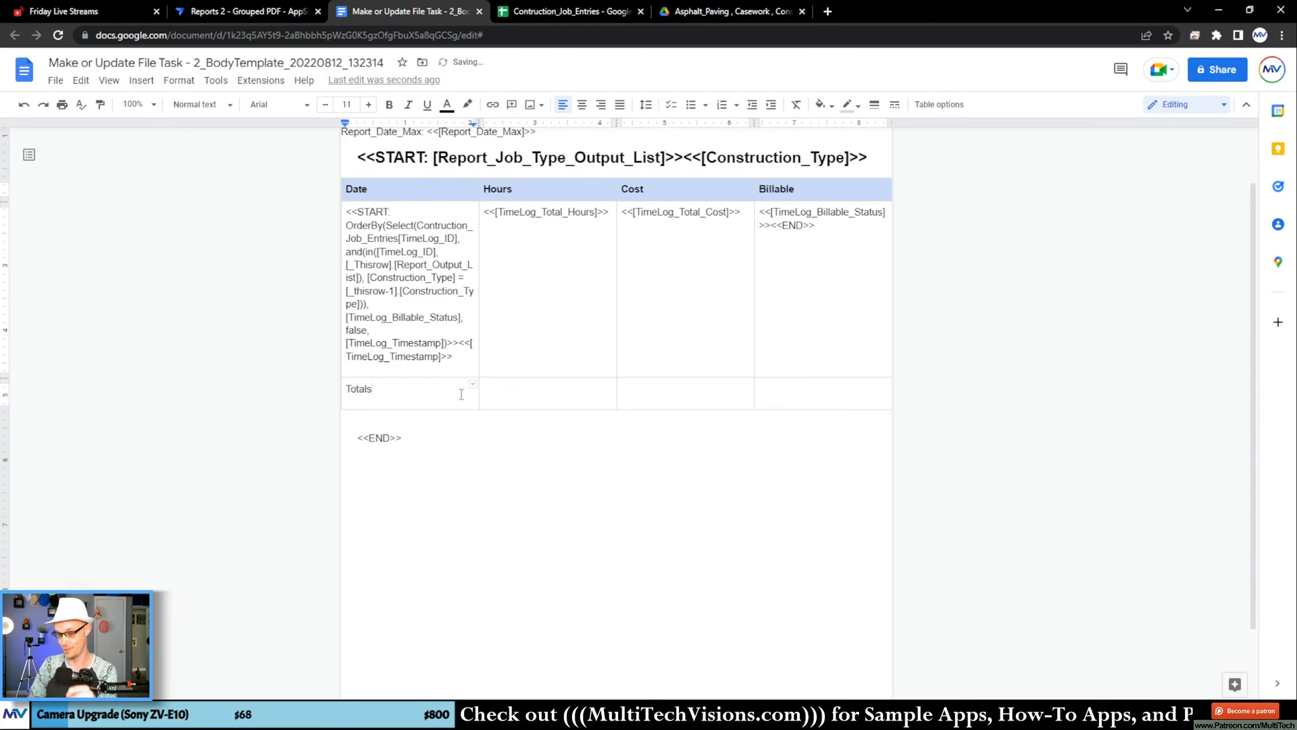
drag(424, 390, 337, 394)
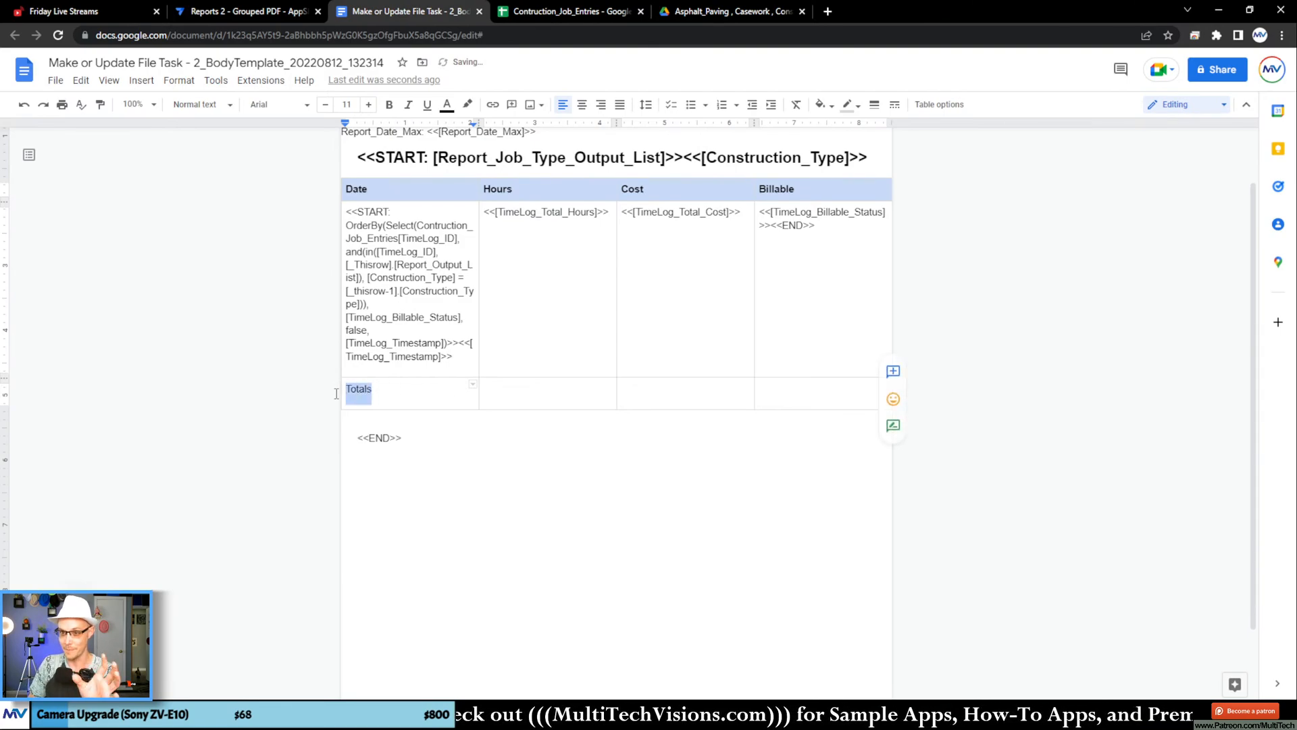
click(389, 104)
click(600, 104)
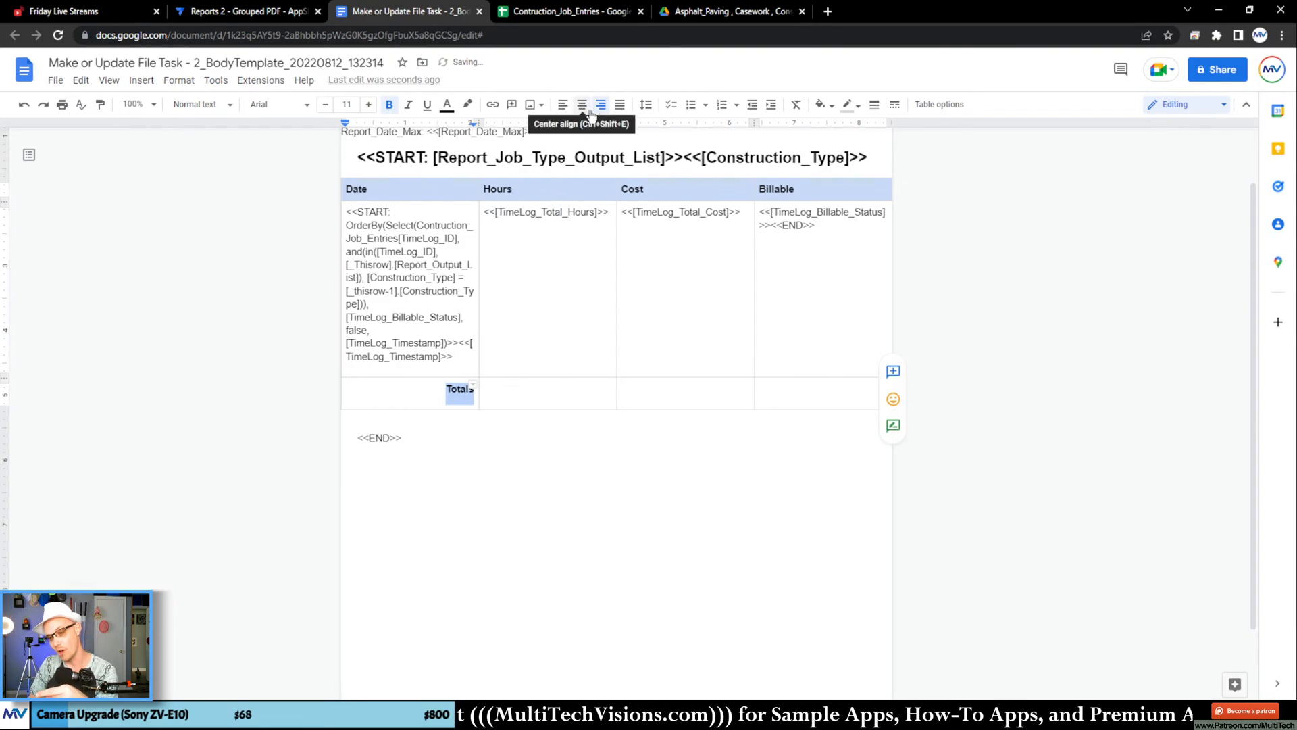
Step: Enter the placeholder text asdf in the Hours and Cost cells of the Totals row
click(512, 395)
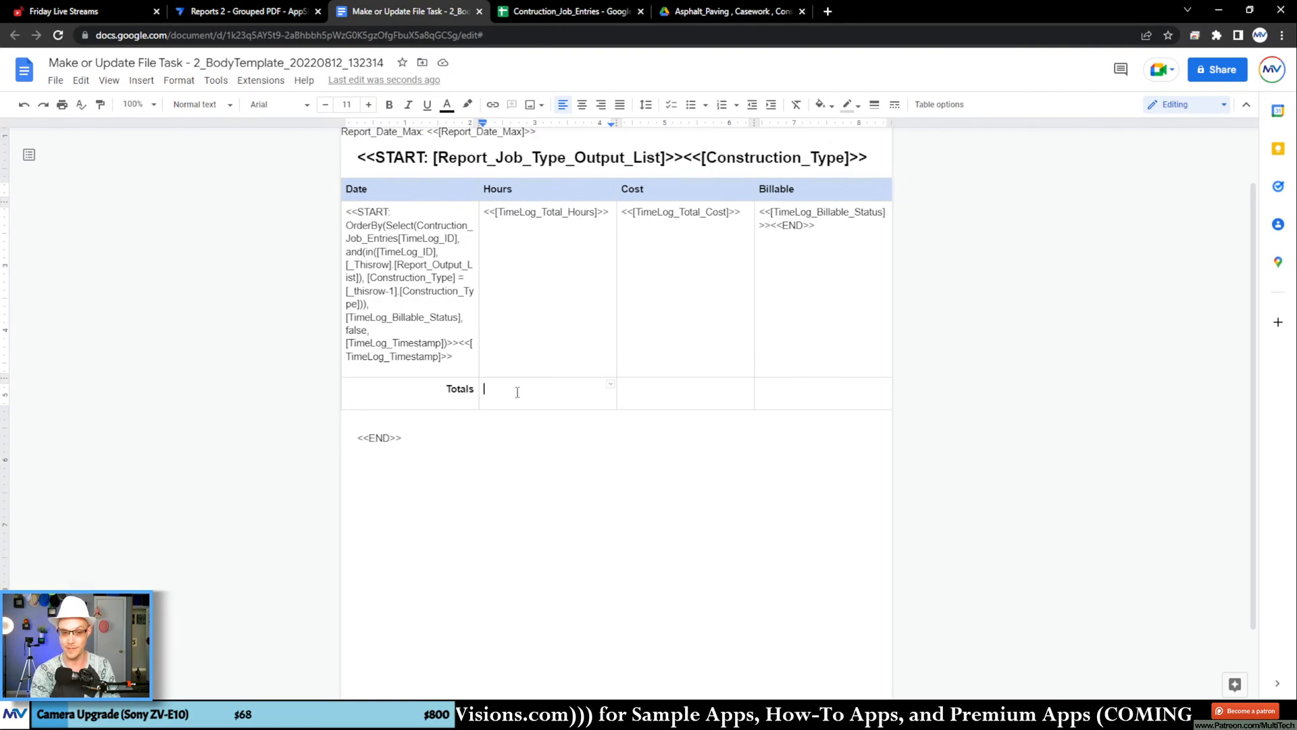
text(asdf)
click(696, 397)
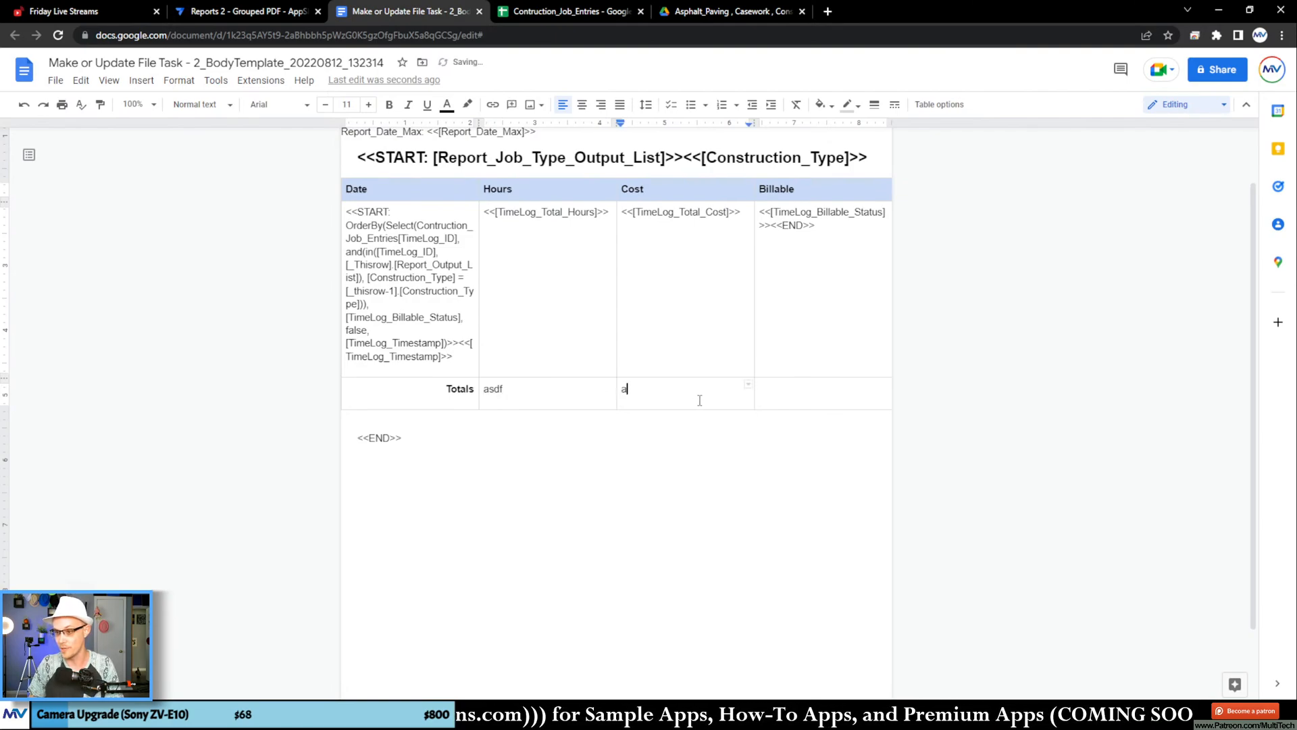
text(asdf)
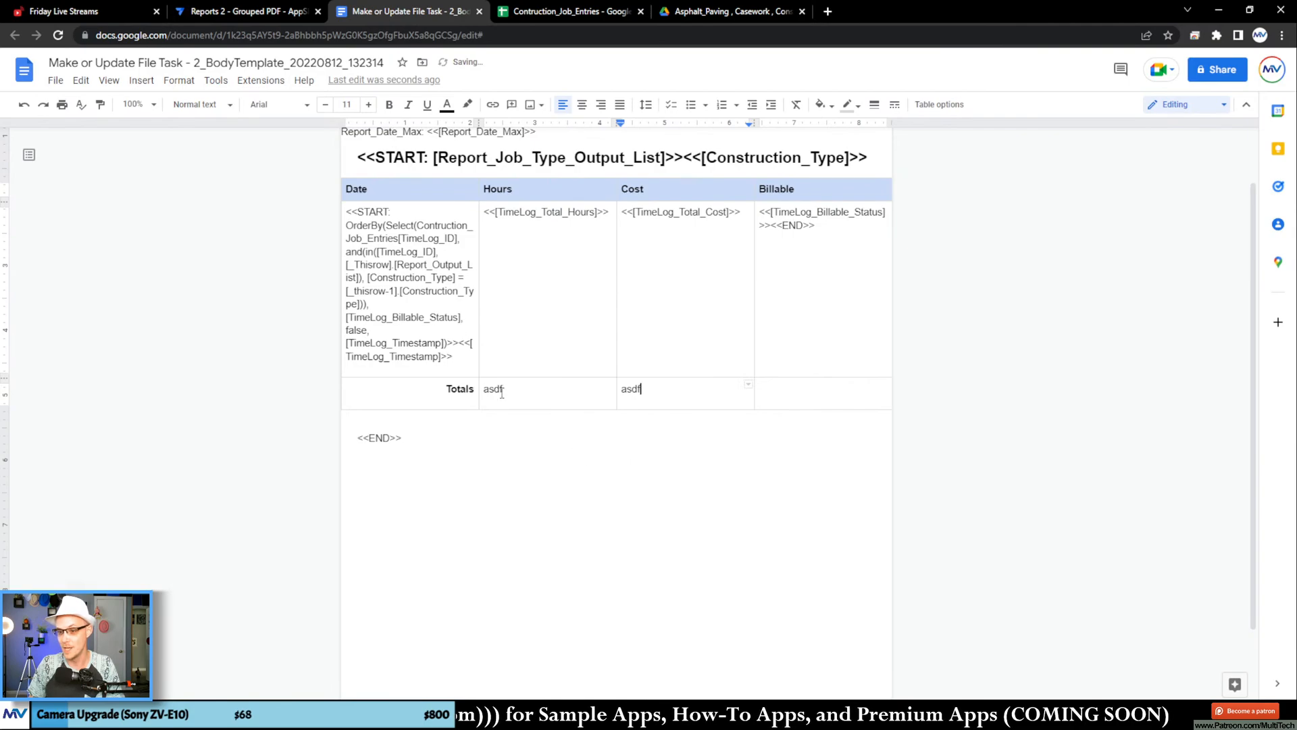
Step: Copy the START OrderBy(Select(...)) tag from the Date cell and paste it over the text in the Totals row's Hours cell
click(458, 344)
key(shift+Home)
drag(445, 331, 345, 212)
right_click(358, 221)
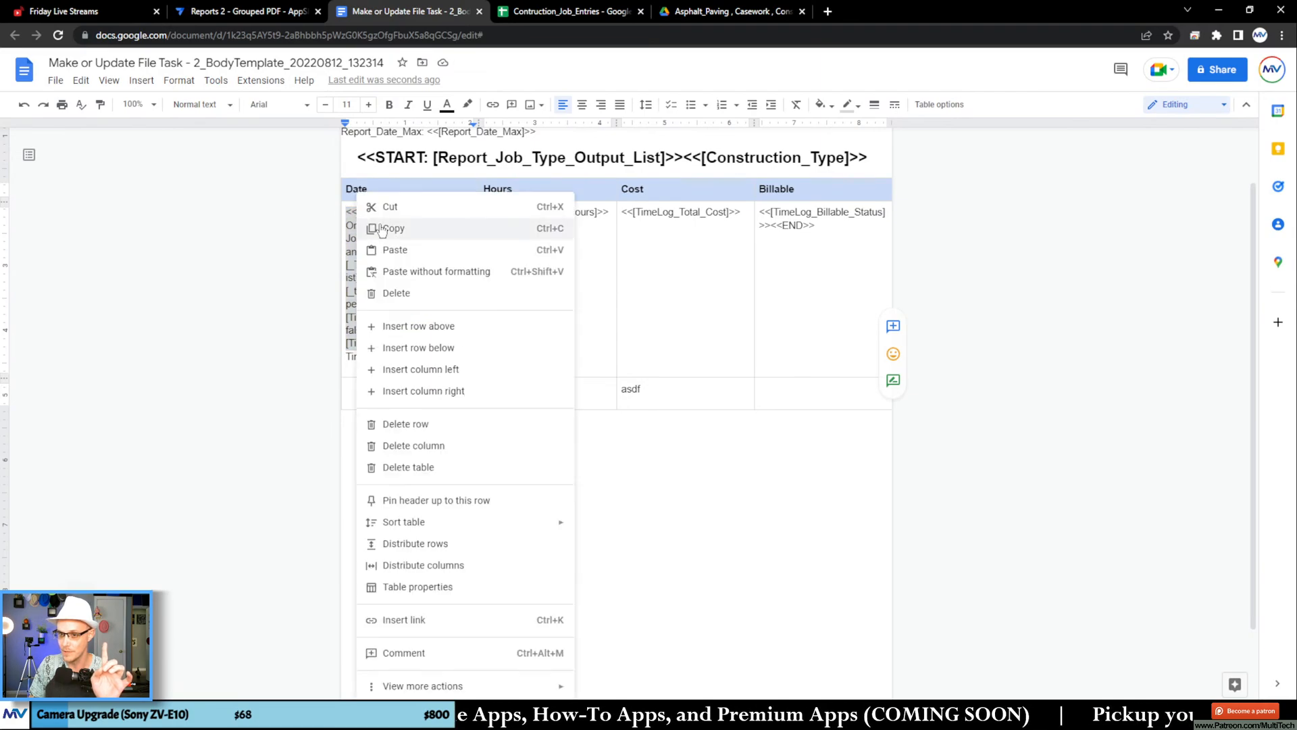
click(419, 228)
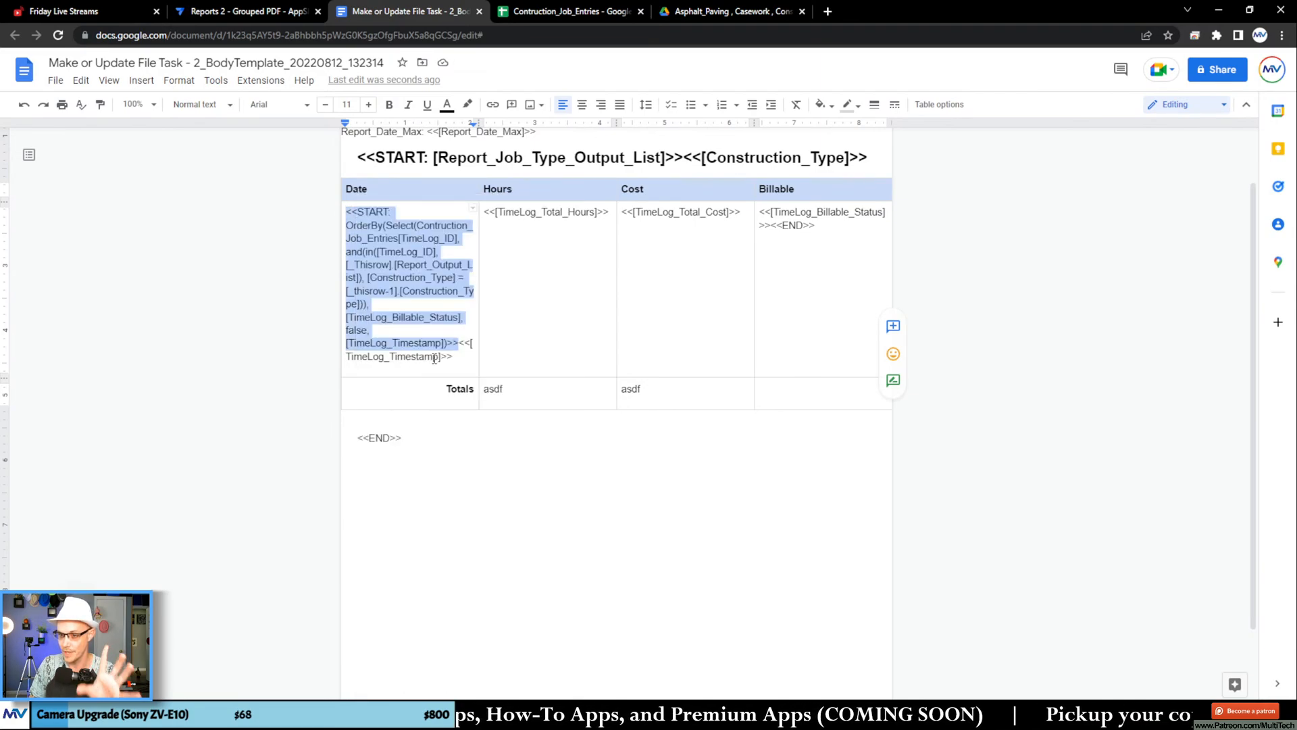
double_click(493, 386)
key(ctrl+v)
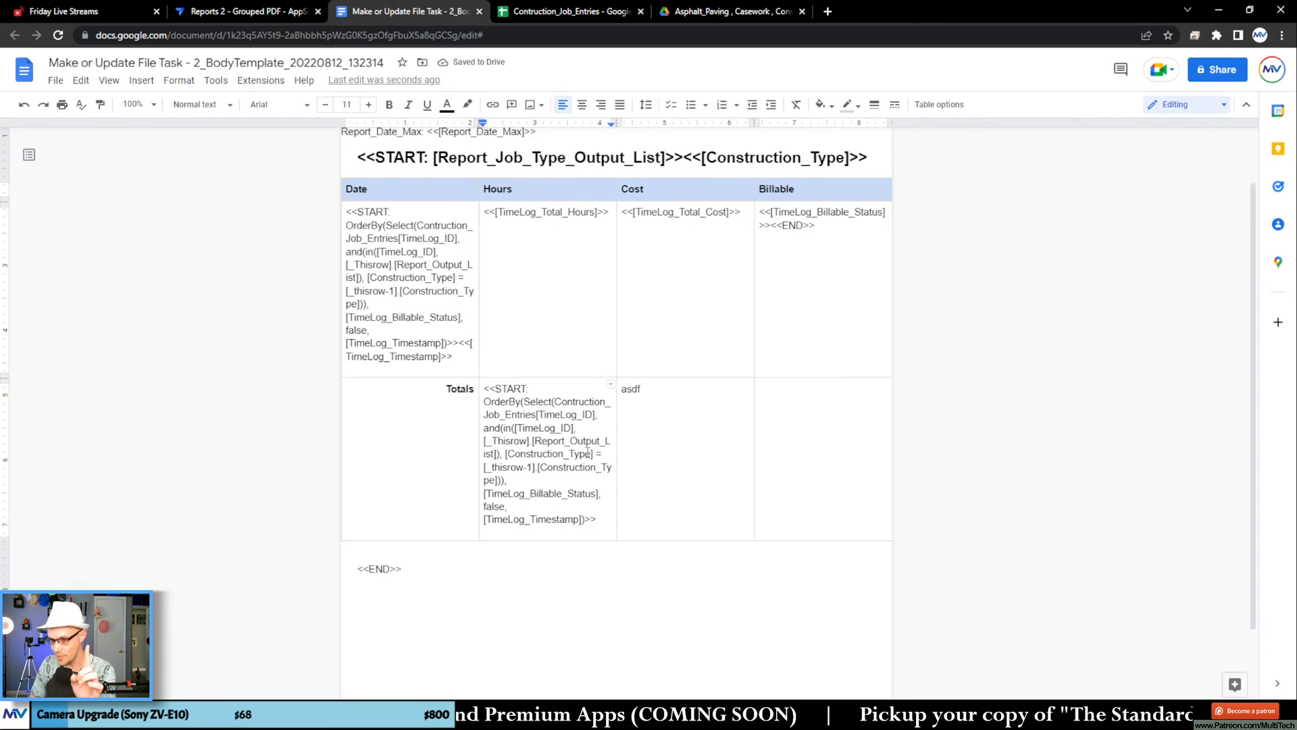
Step: Strip START, the OrderBy wrapper and its sort arguments from the Totals row's Hours expression, keeping only the Select(...) part
double_click(510, 389)
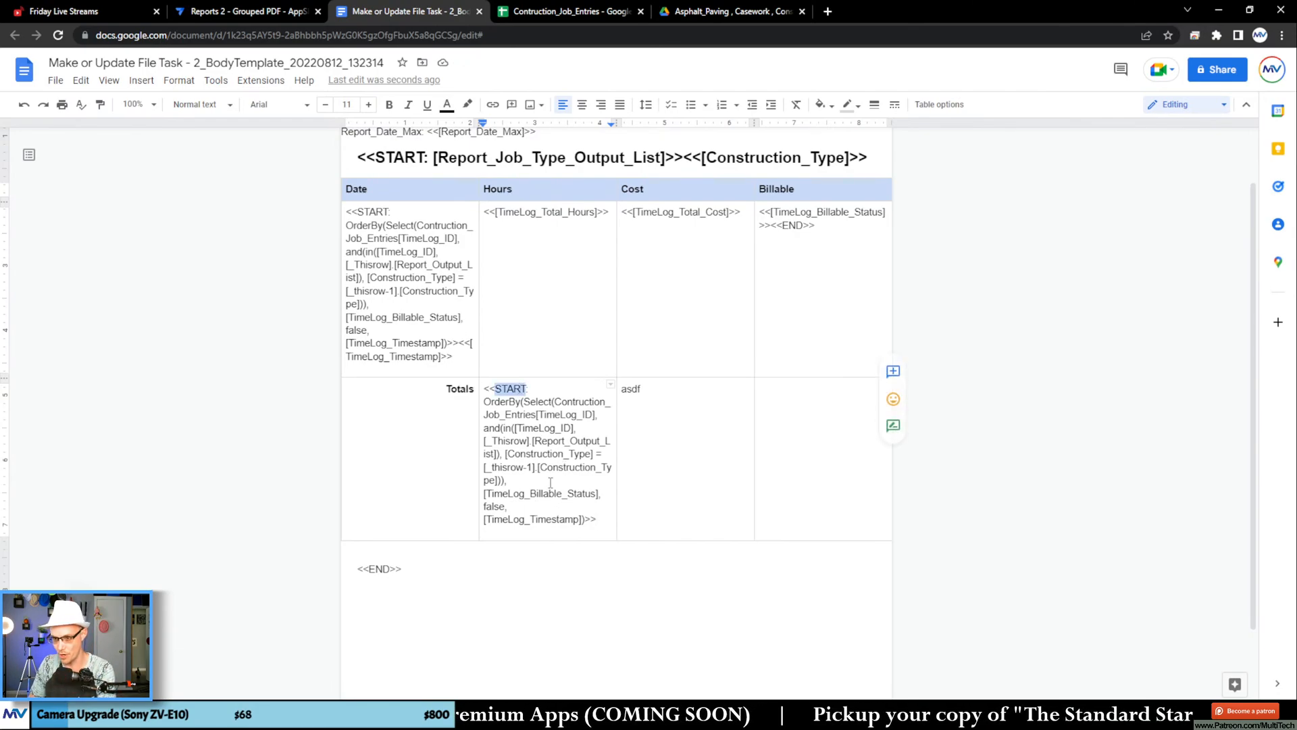
key(BackSpace)
key(Delete)
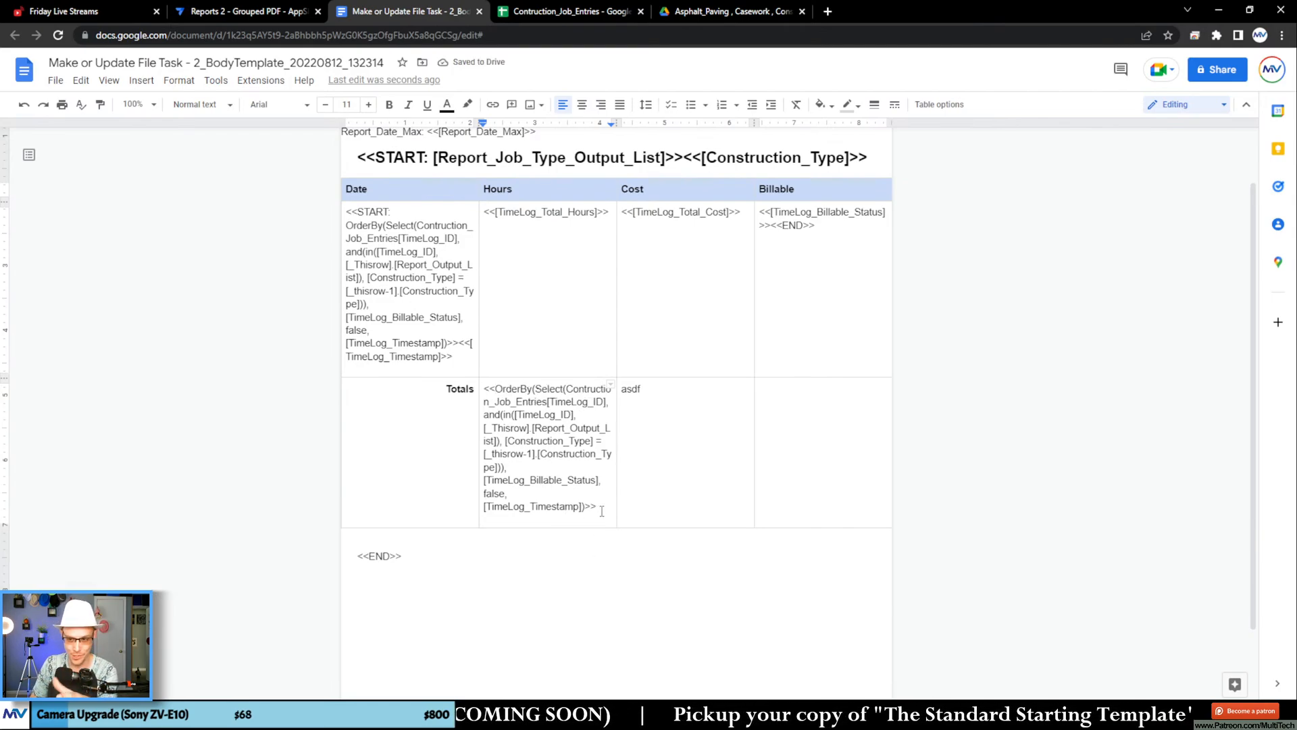
double_click(520, 389)
key(Delete)
key(Delete)
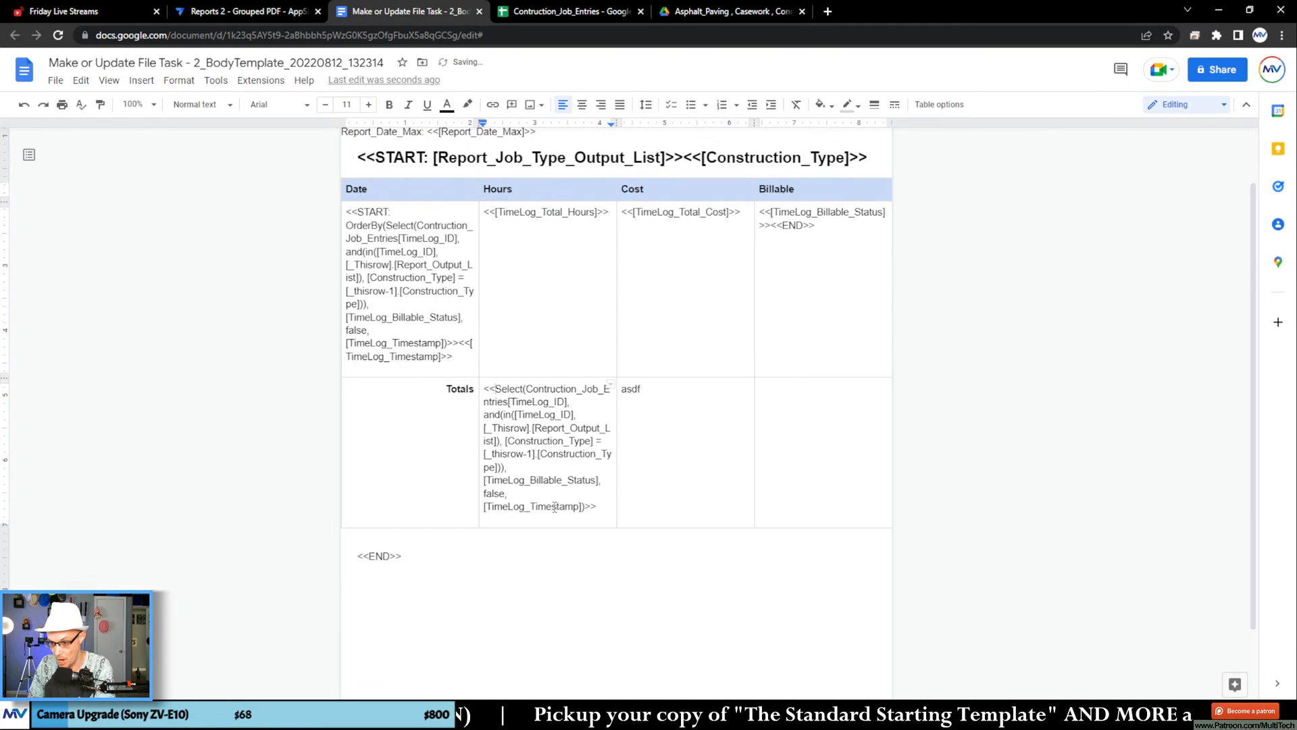
drag(579, 518, 493, 480)
key(Delete)
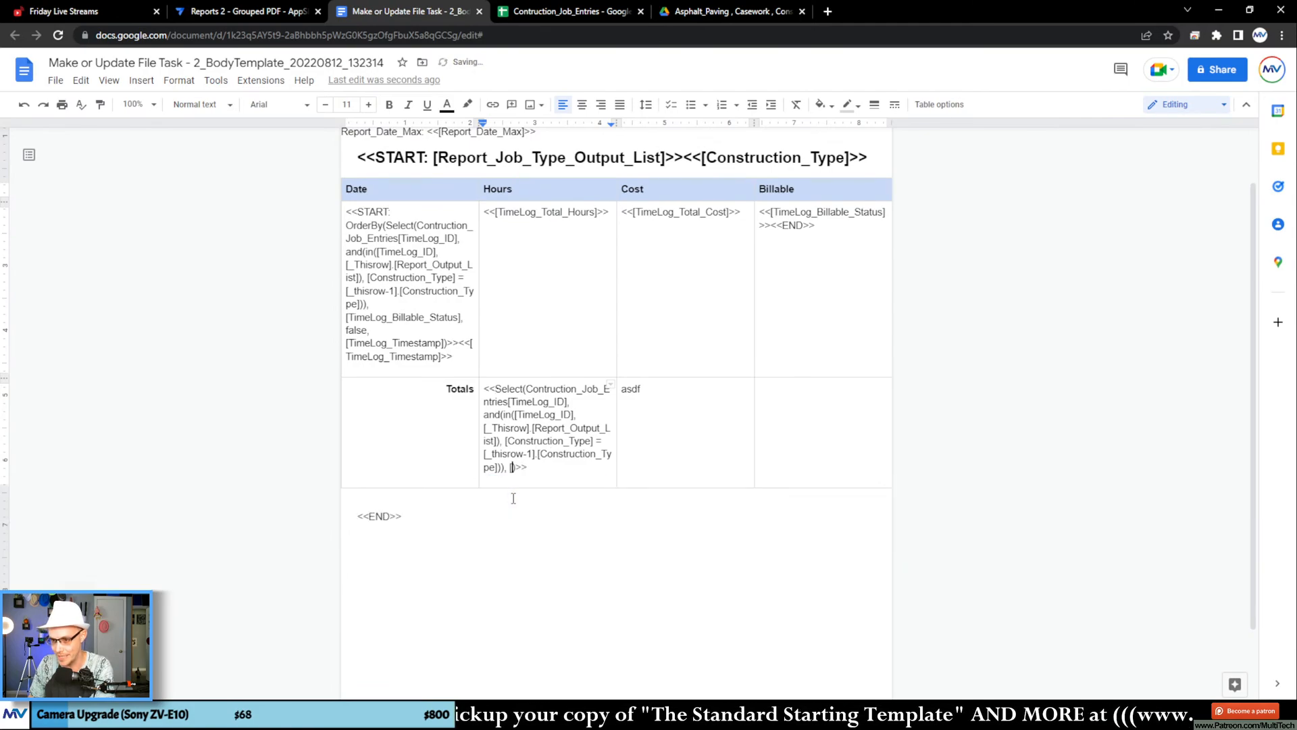
key(BackSpace)
key(BackSpace)
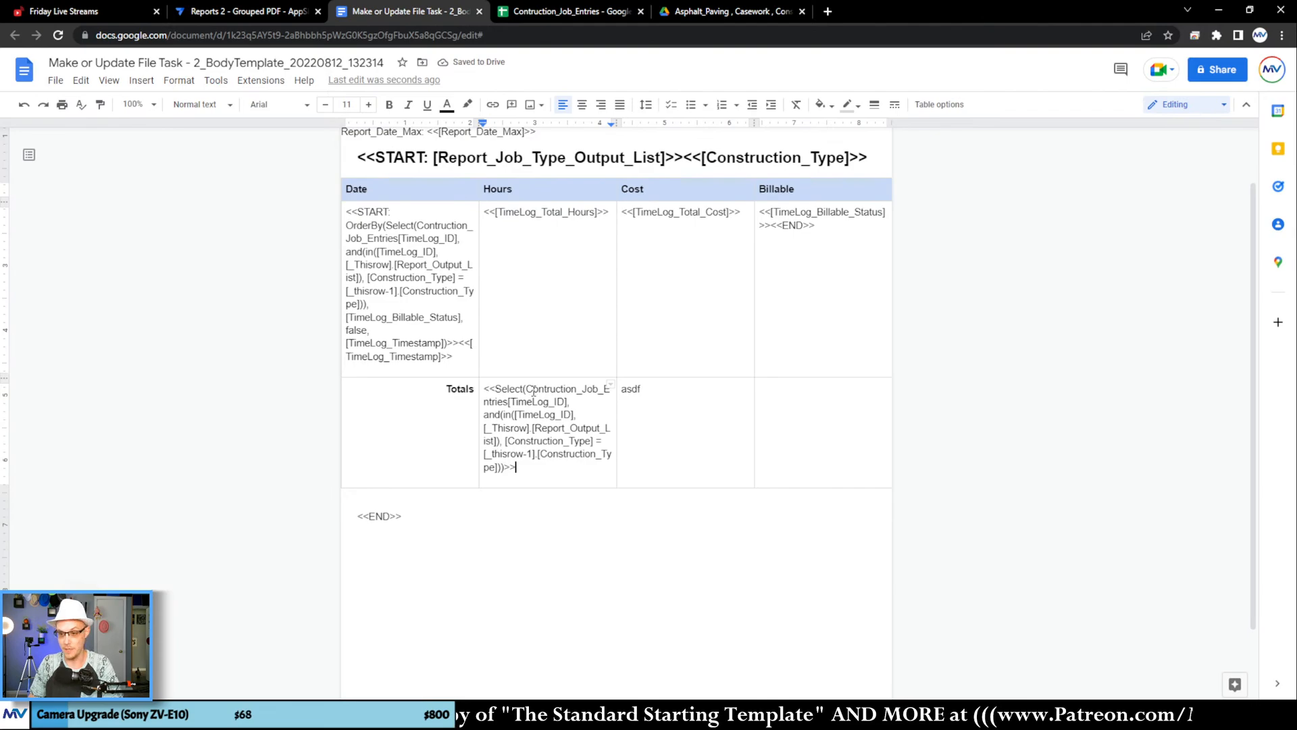
drag(480, 415, 602, 423)
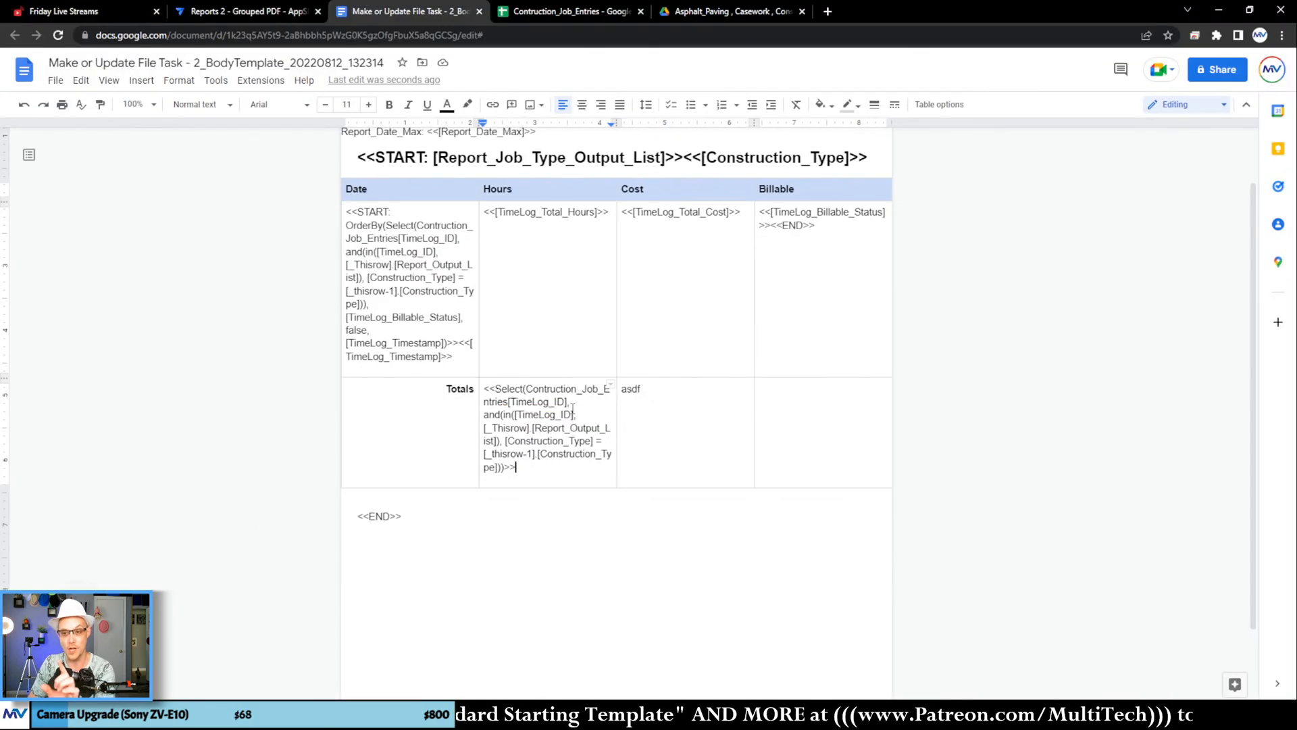
Step: Replace the TimeLog_ID column returned by the Totals row's Select expression with TimeLog_Total_Hours, copied from the Hours cell above
double_click(546, 212)
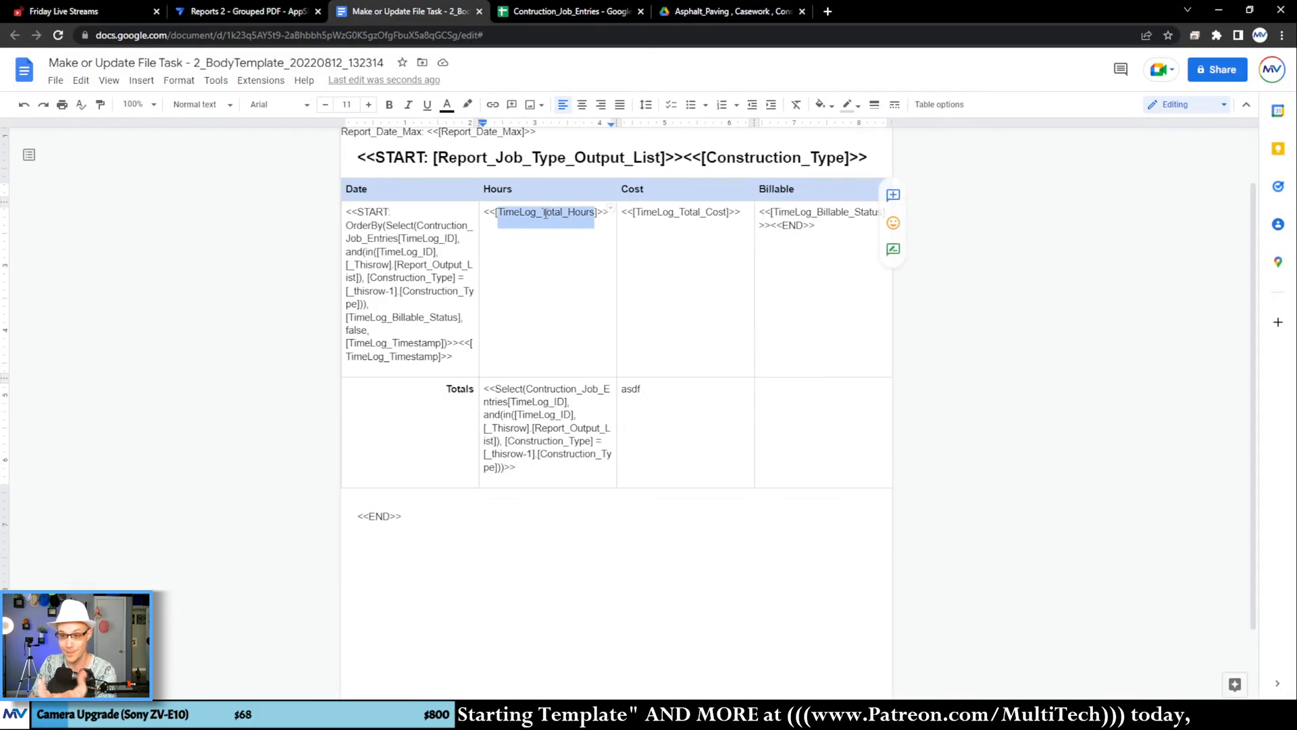
right_click(546, 214)
click(576, 225)
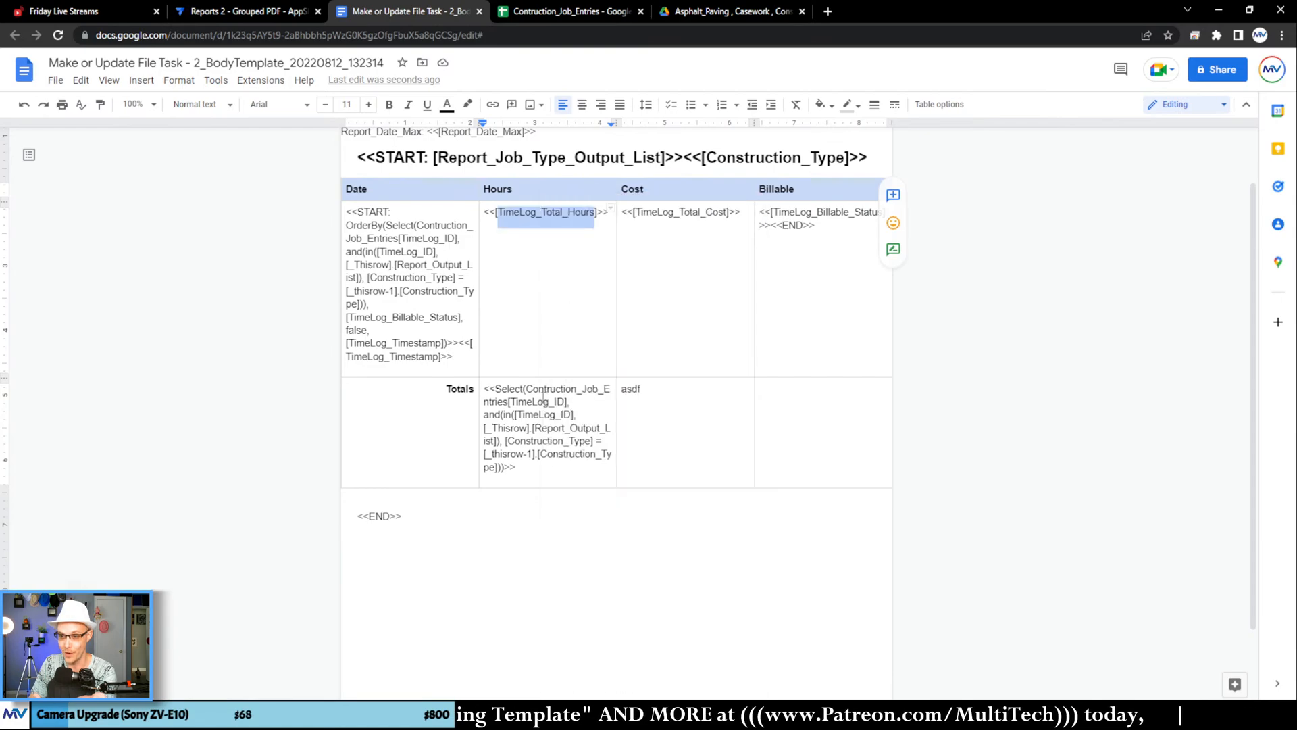
double_click(542, 401)
right_click(542, 401)
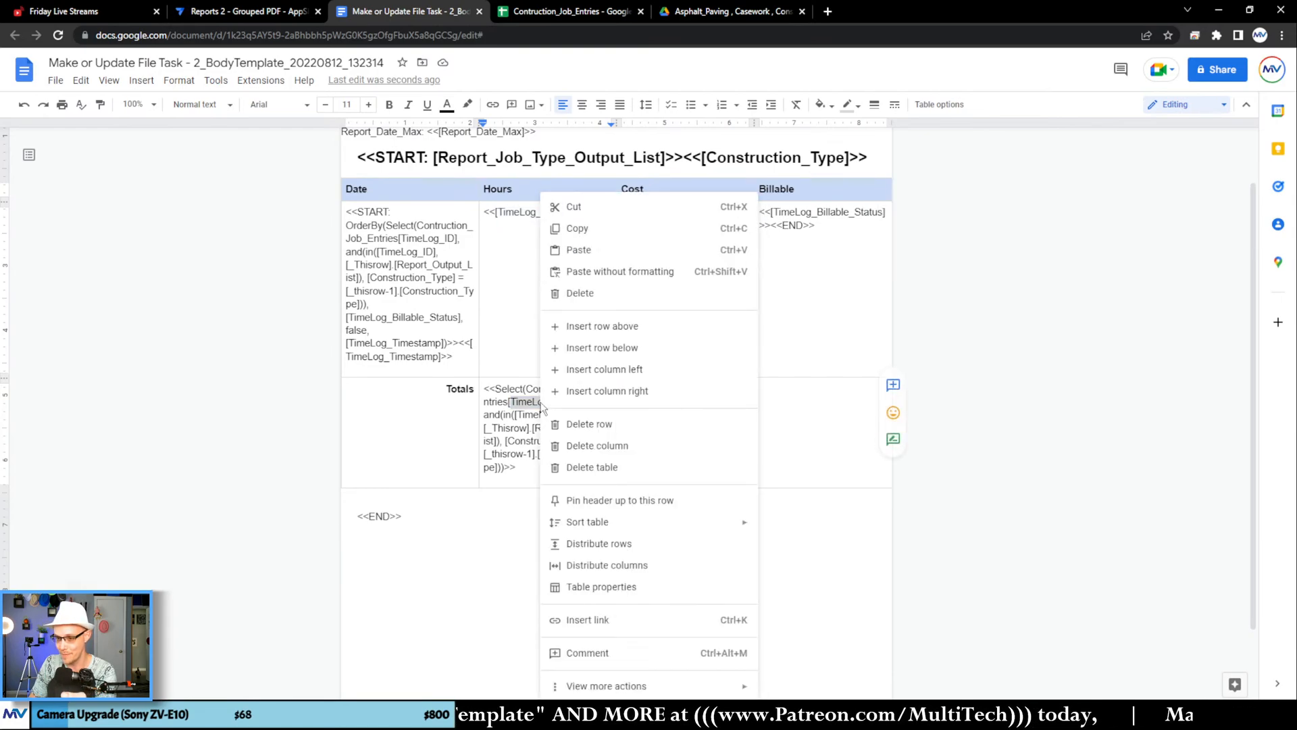
click(612, 272)
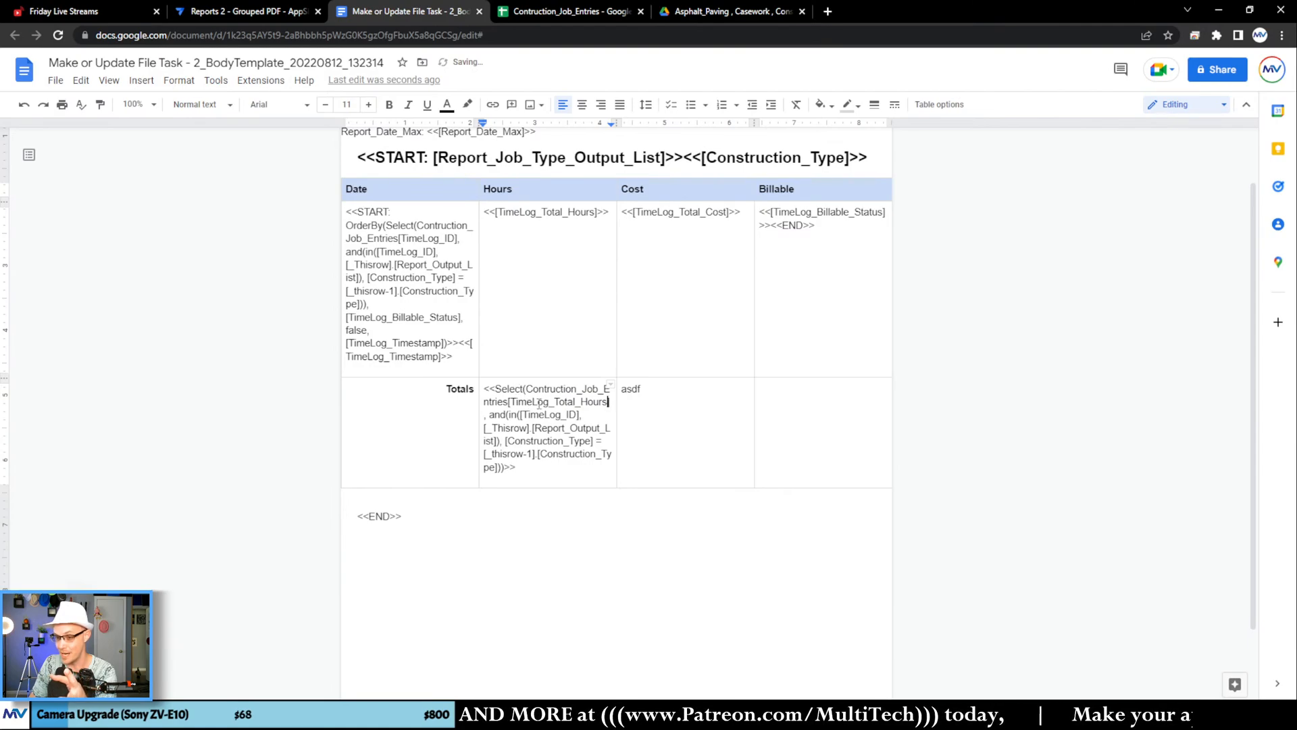
double_click(538, 403)
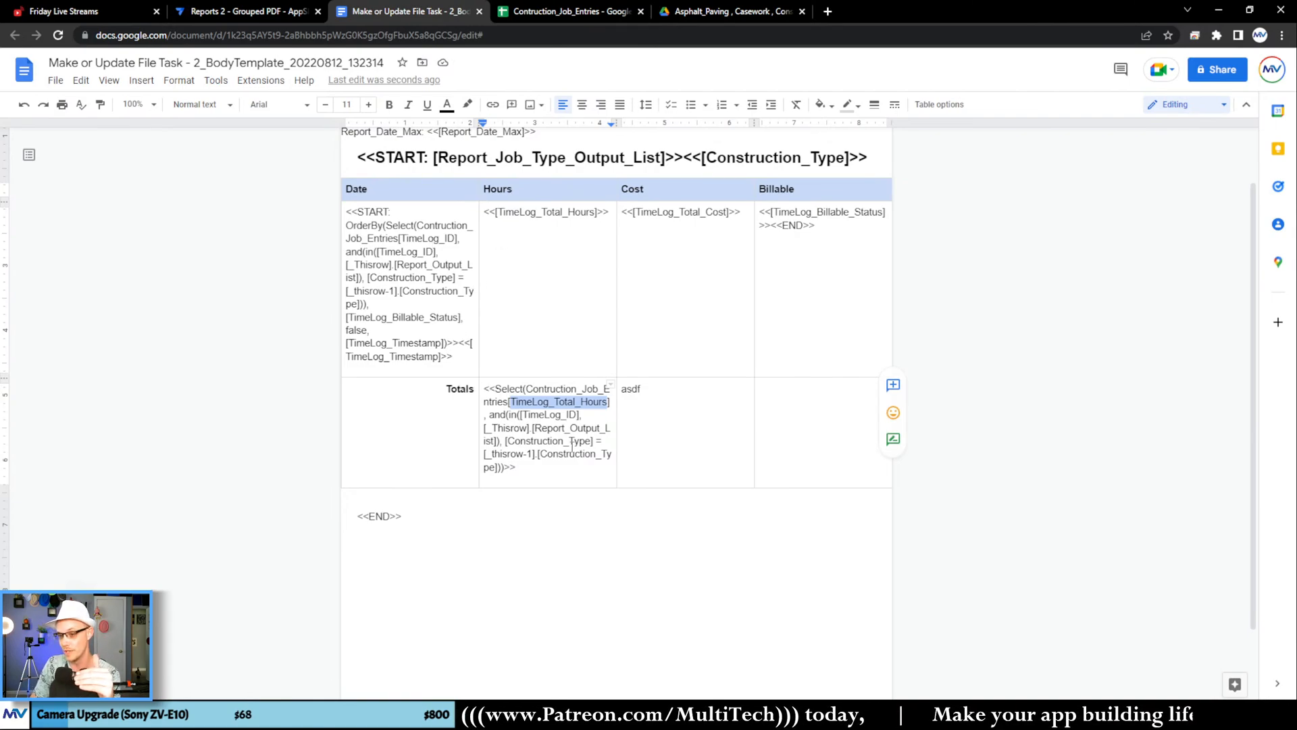
Step: Wrap the Select expression in the Totals row's Hours cell in SUM( )
click(552, 440)
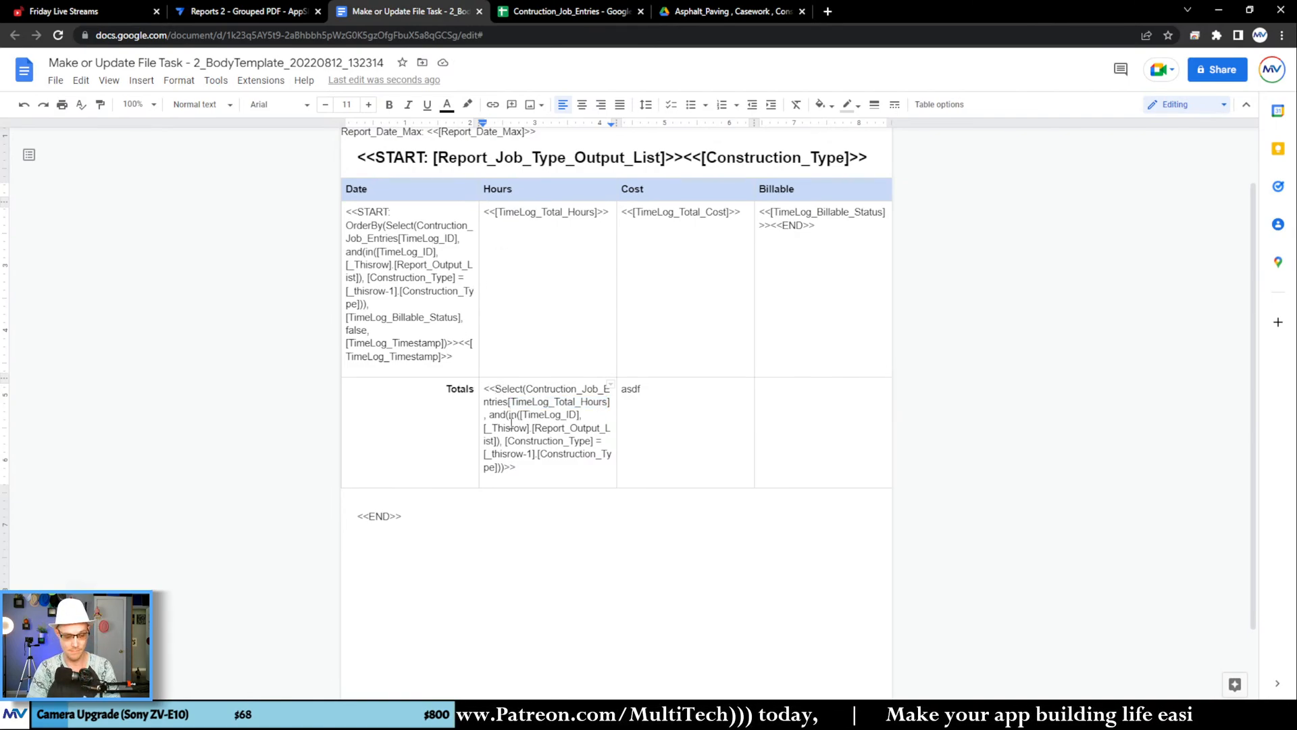
text(Su,m()
key(BackSpace)
key(BackSpace)
key(BackSpace)
key(BackSpace)
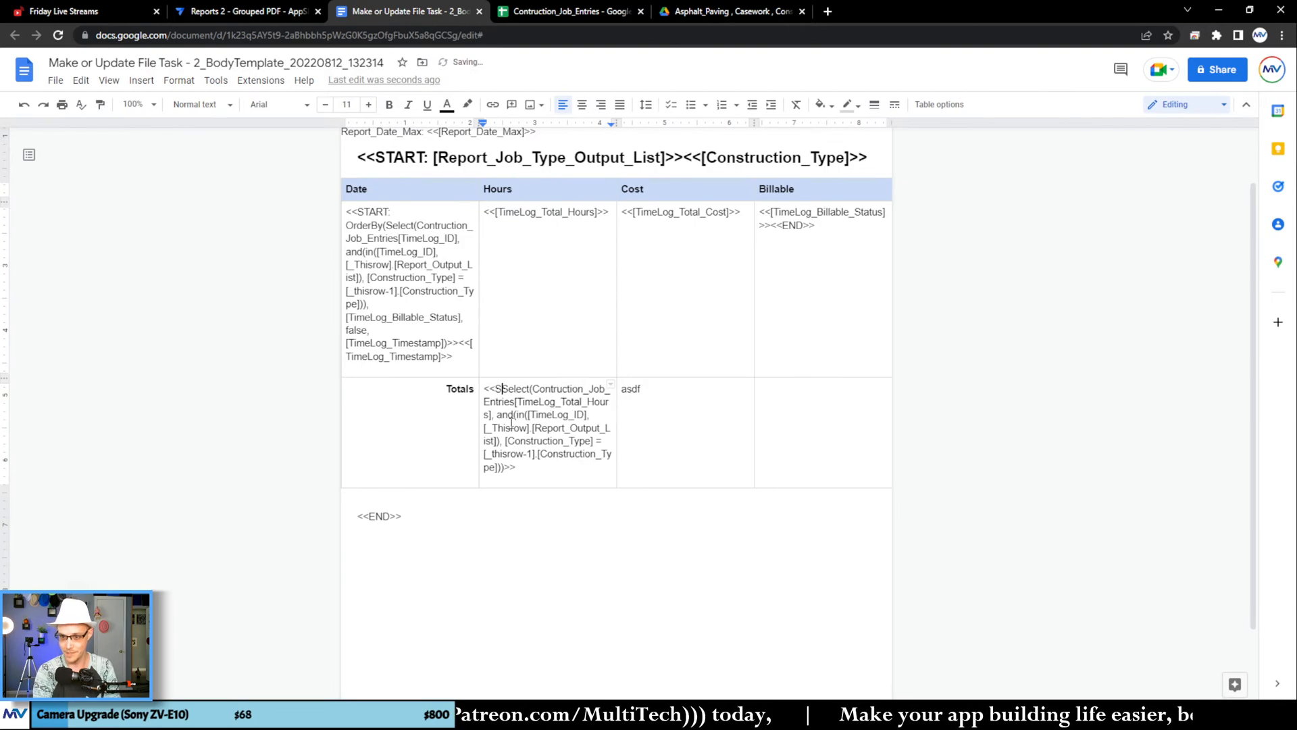
text(UM()
key(Down)
key(Down)
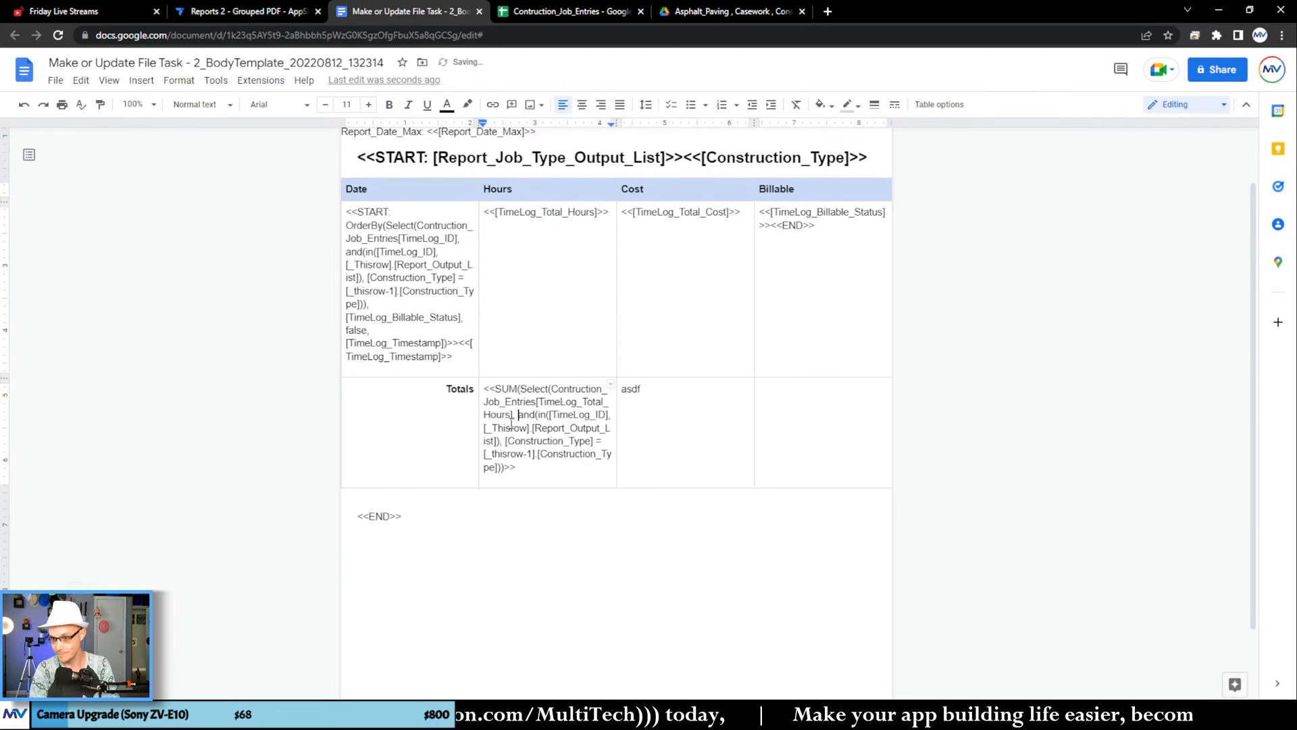
key(Down)
key(Down)
text())
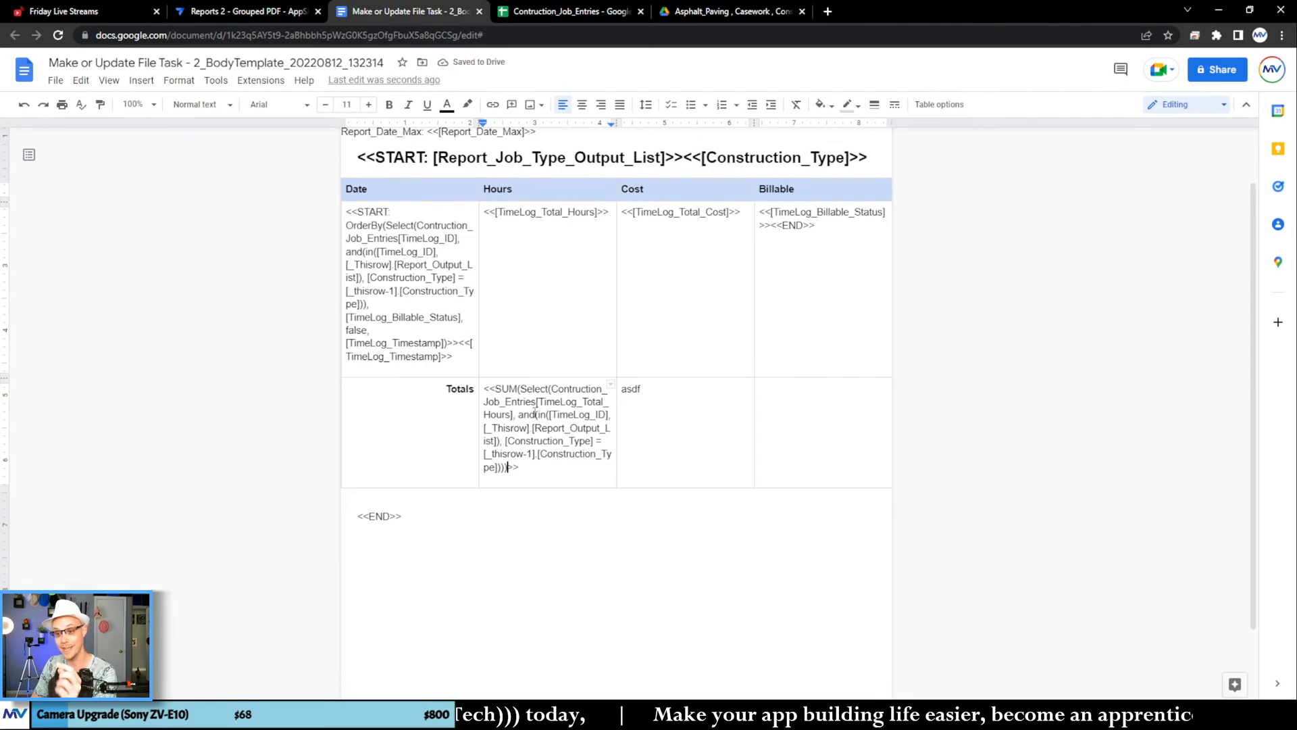
Step: Switch to AppSheet, re-save the Make or Update File task's folder path expression, and save the app with data verification
click(275, 12)
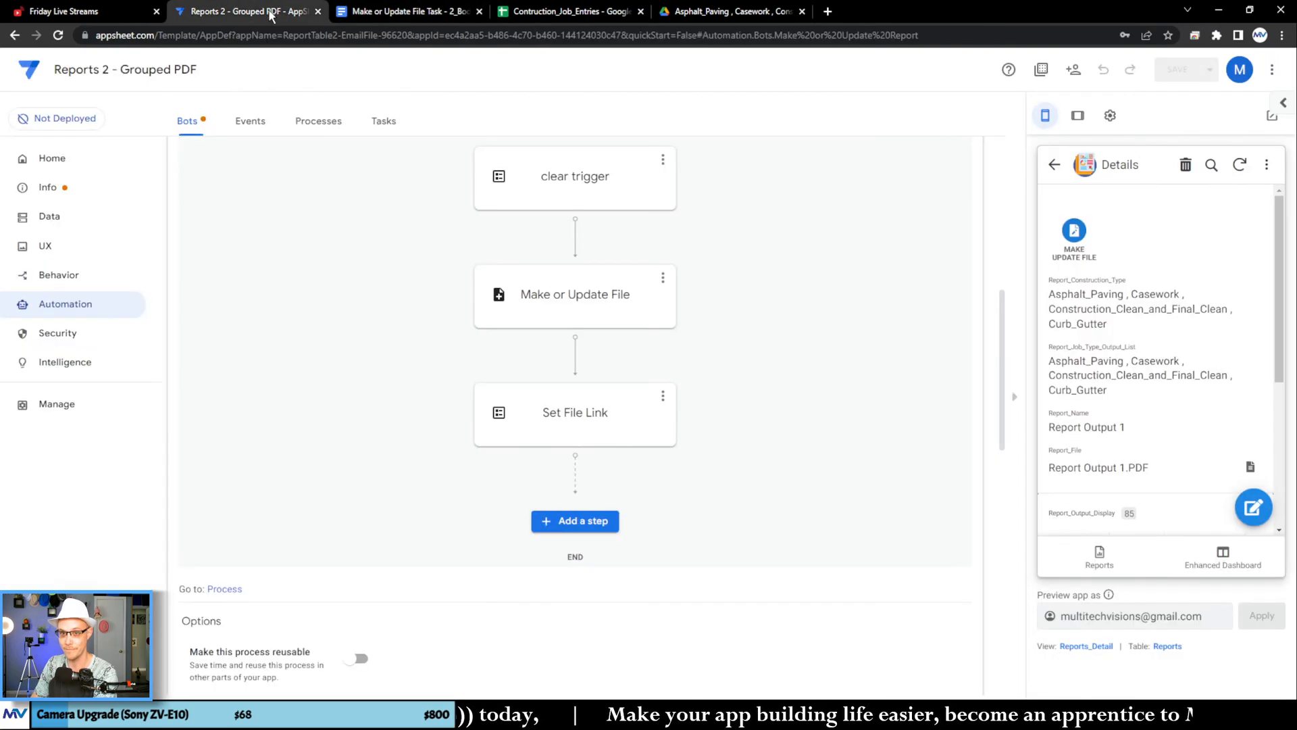
click(607, 316)
click(1115, 468)
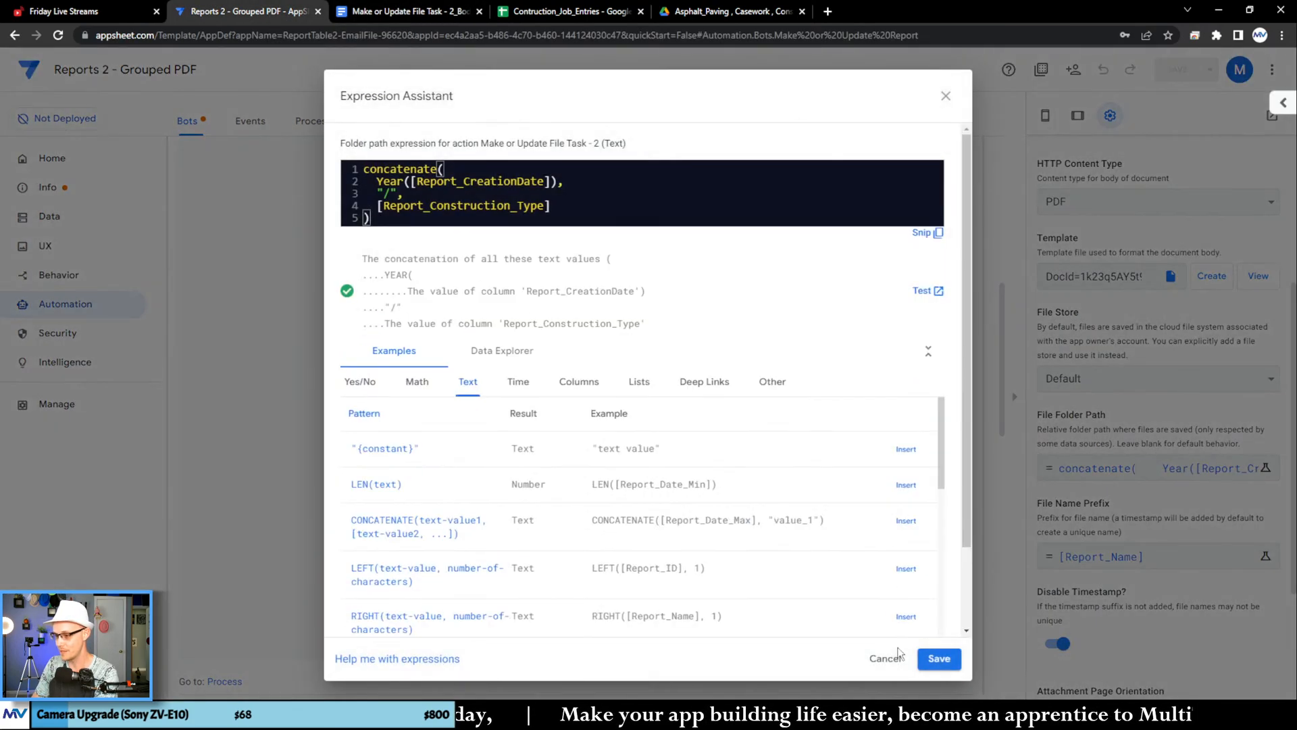
click(939, 632)
click(1211, 69)
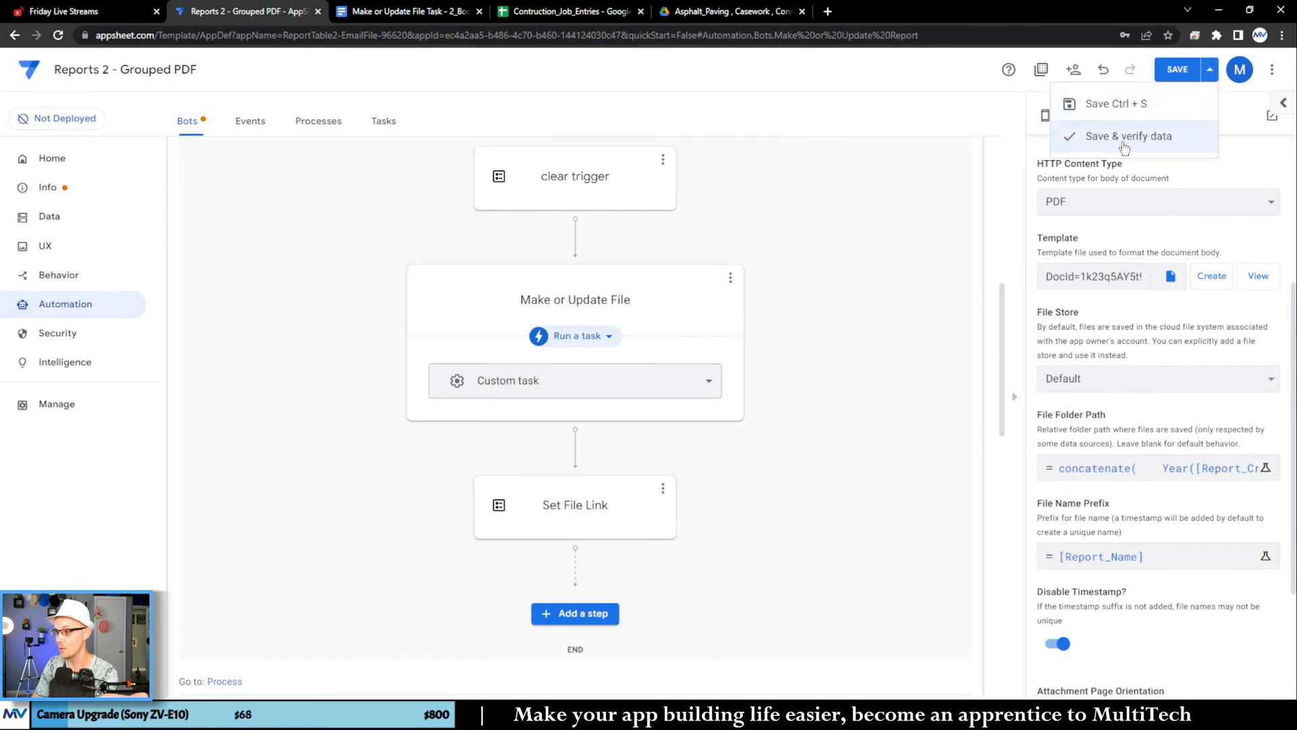
click(1164, 148)
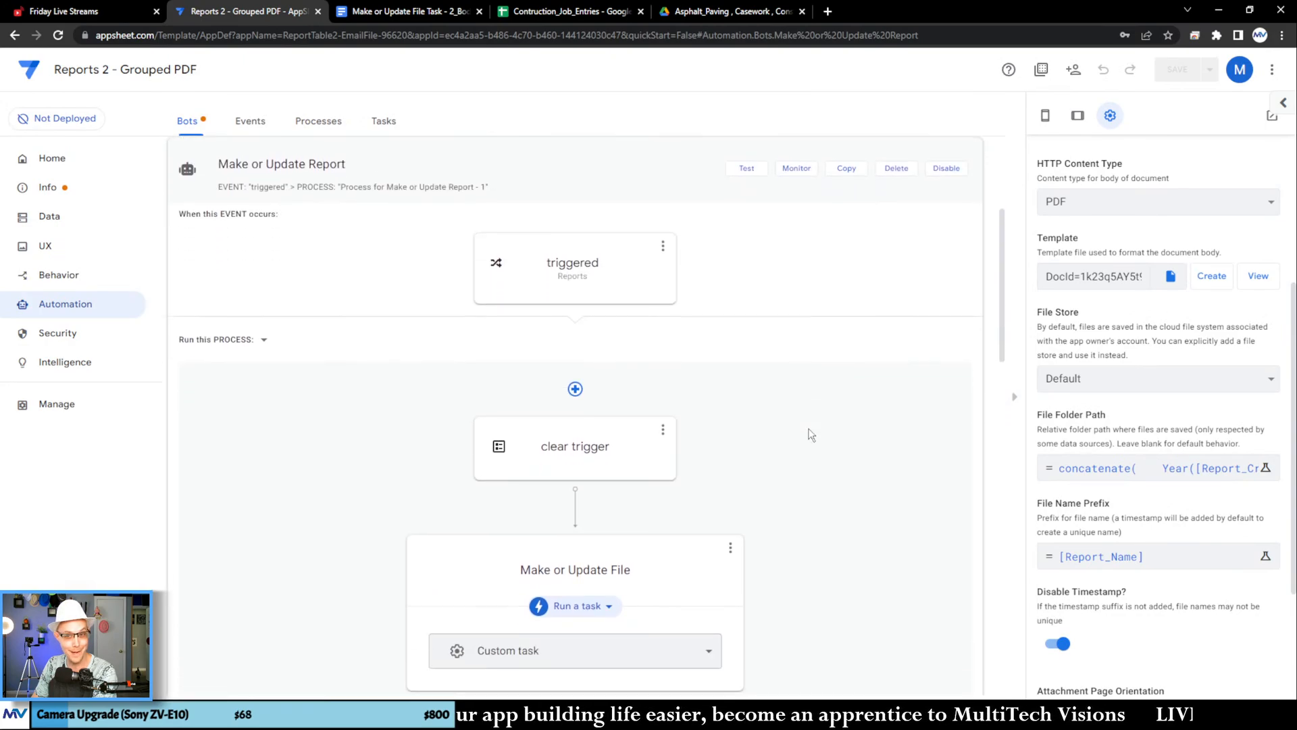
Step: Back in the Google Docs template, copy the Totals row's SUM expression for hours over the placeholder in its Cost cell, pasting without formatting
click(398, 11)
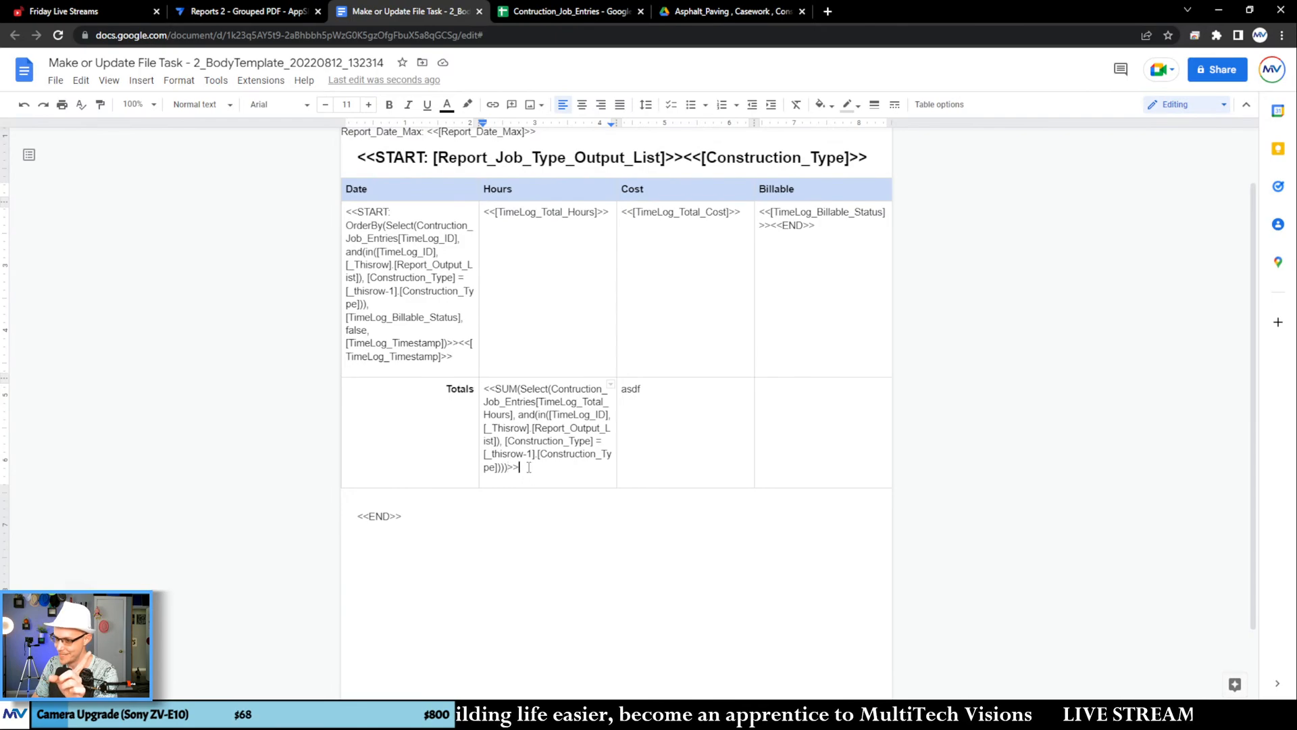
double_click(556, 401)
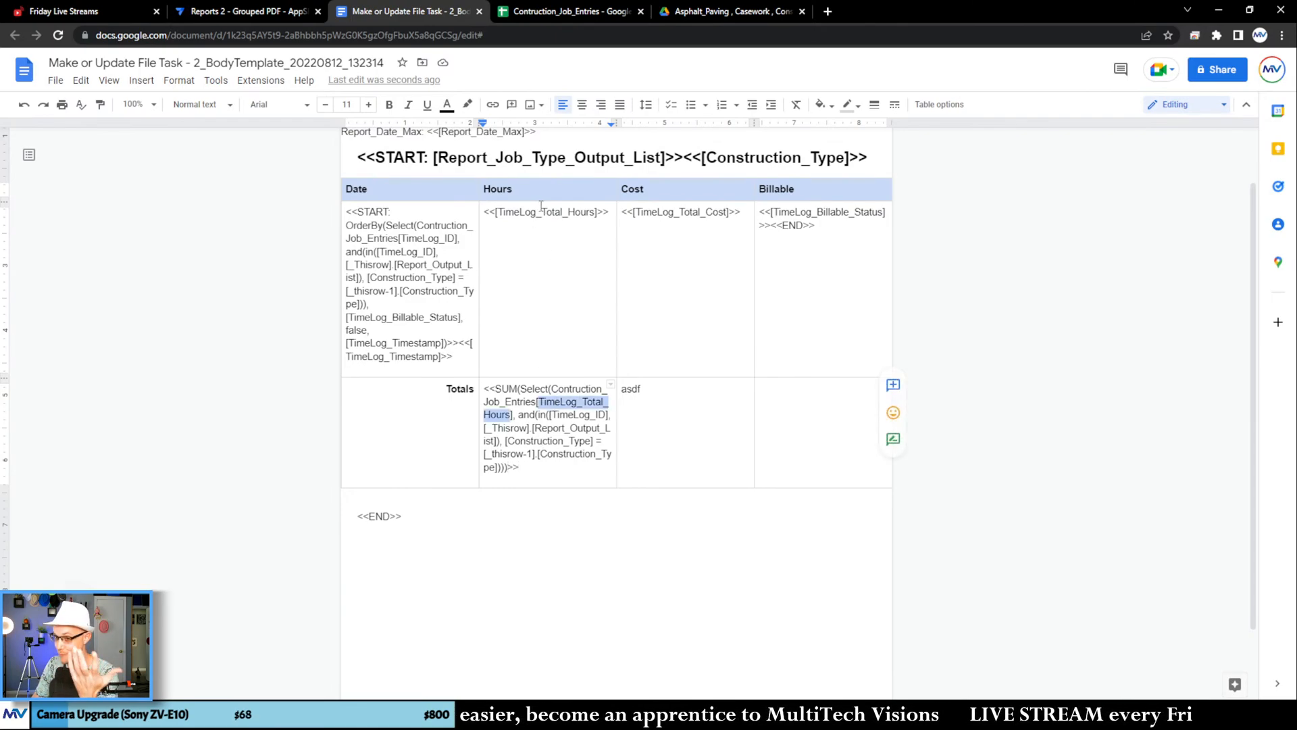
drag(550, 478, 484, 393)
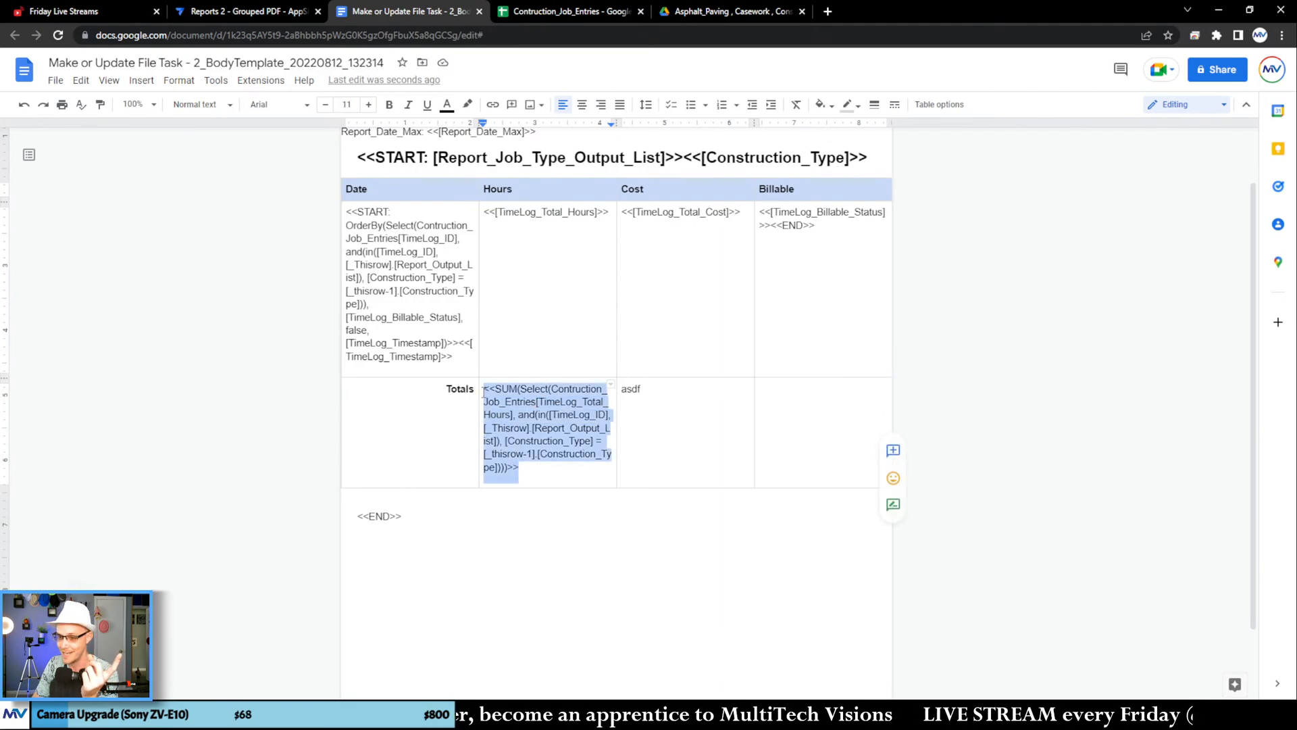
right_click(494, 393)
click(563, 229)
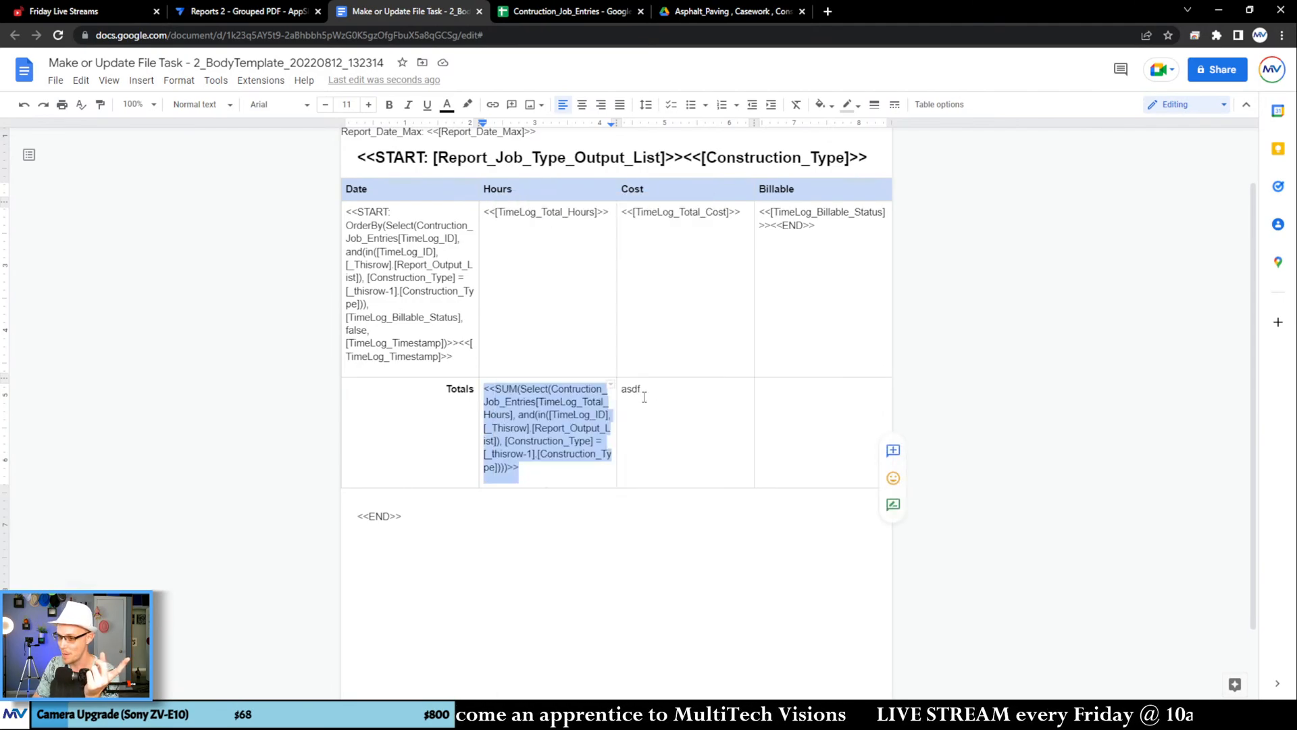
click(631, 389)
right_click(631, 389)
click(629, 390)
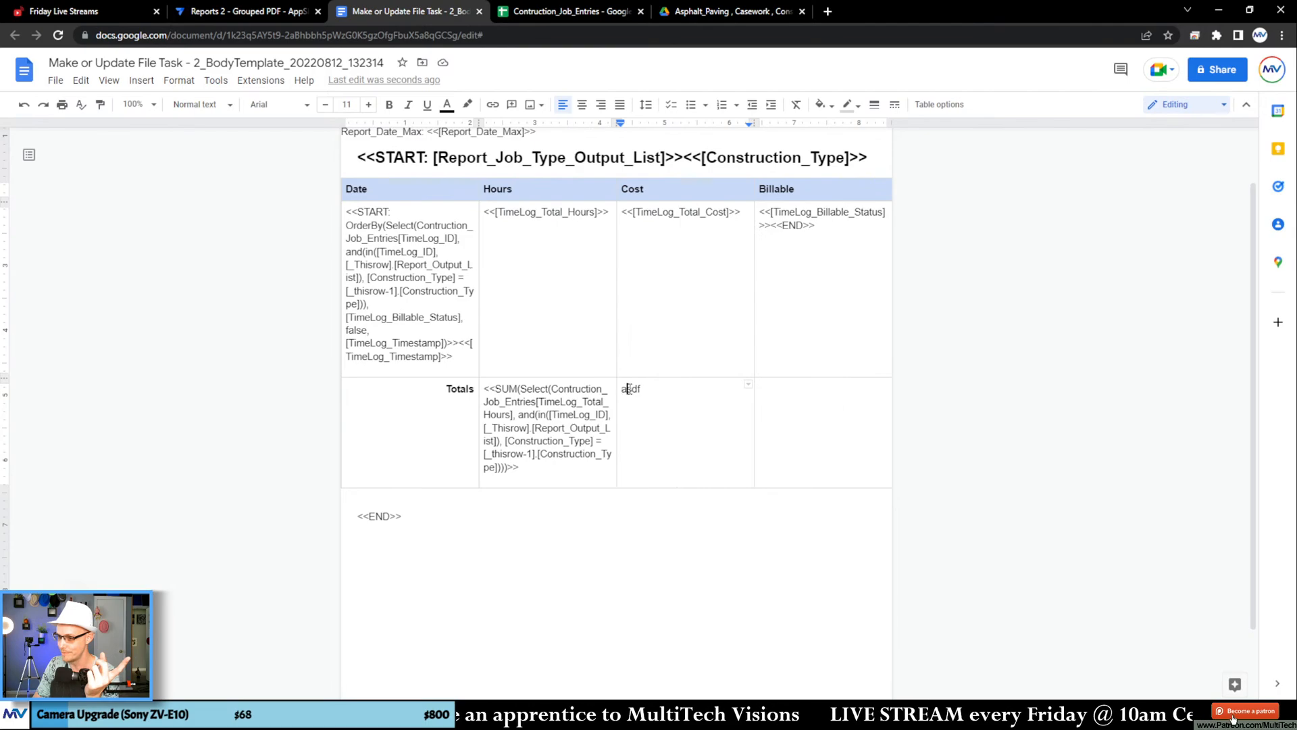
triple_click(628, 389)
right_click(632, 392)
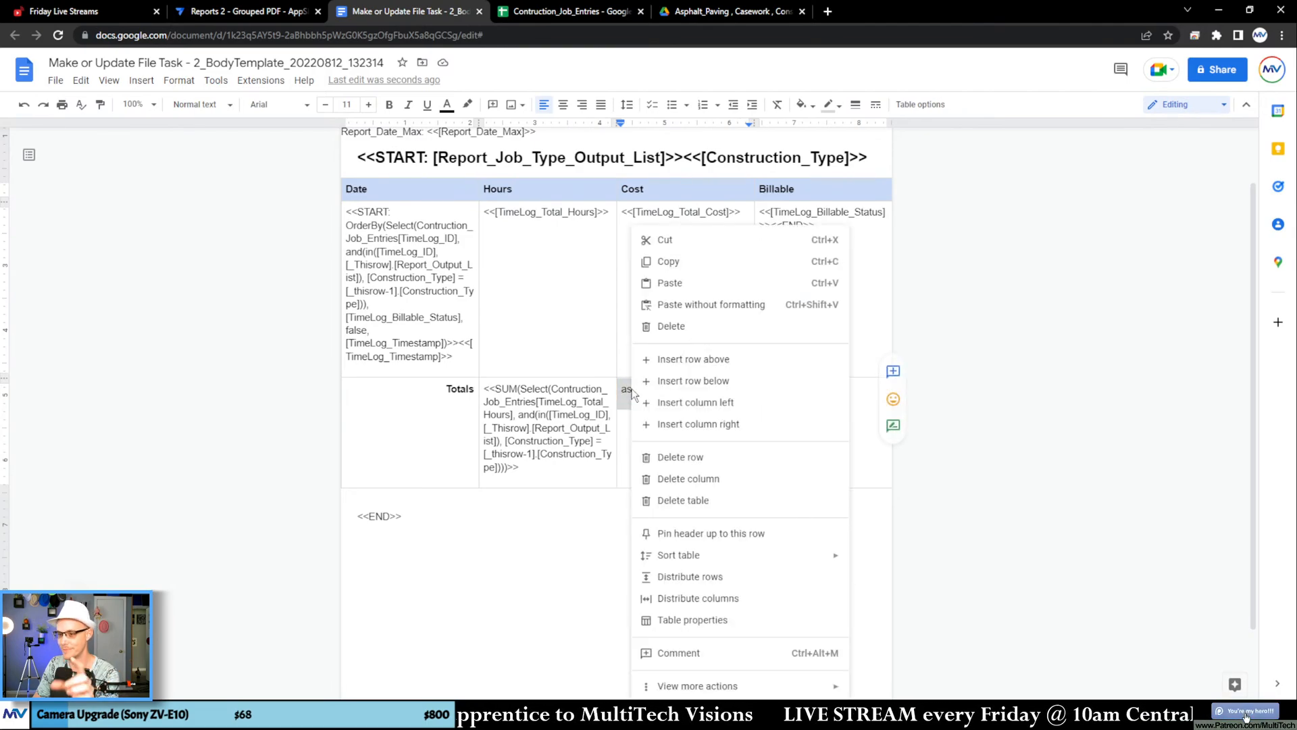
click(705, 304)
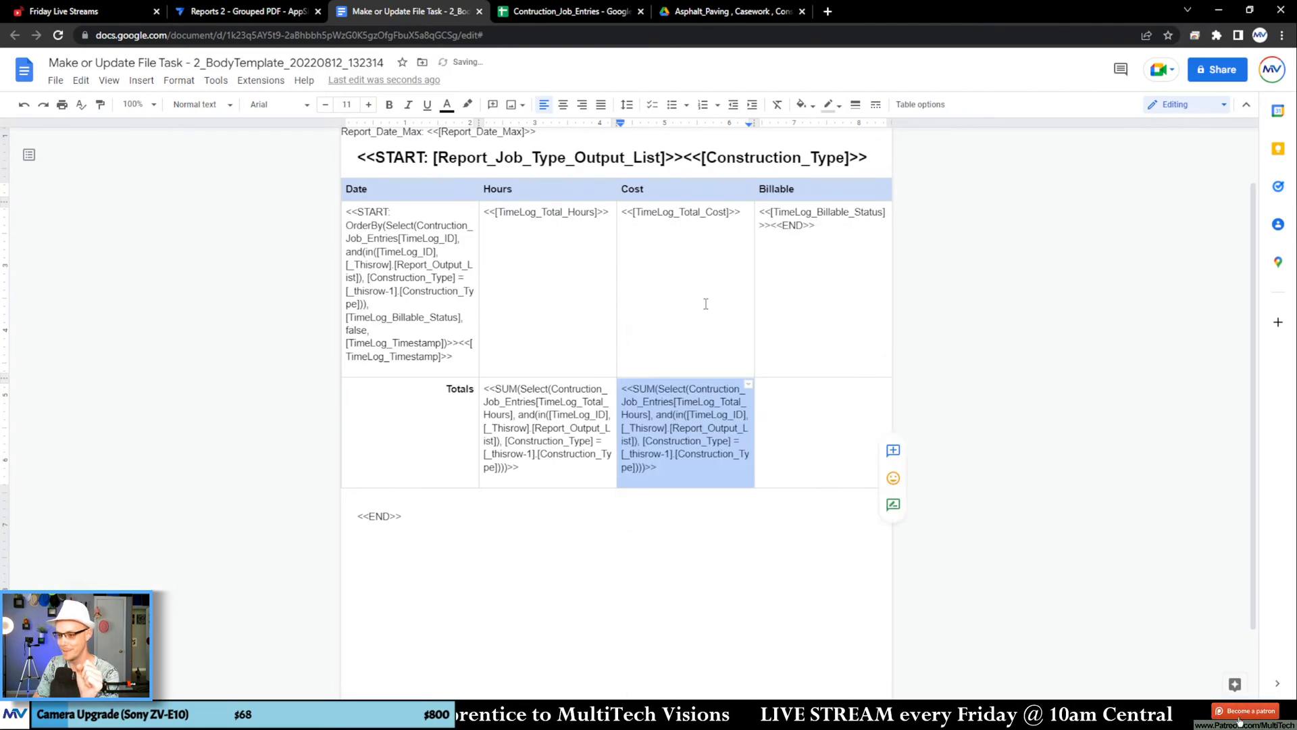
click(687, 463)
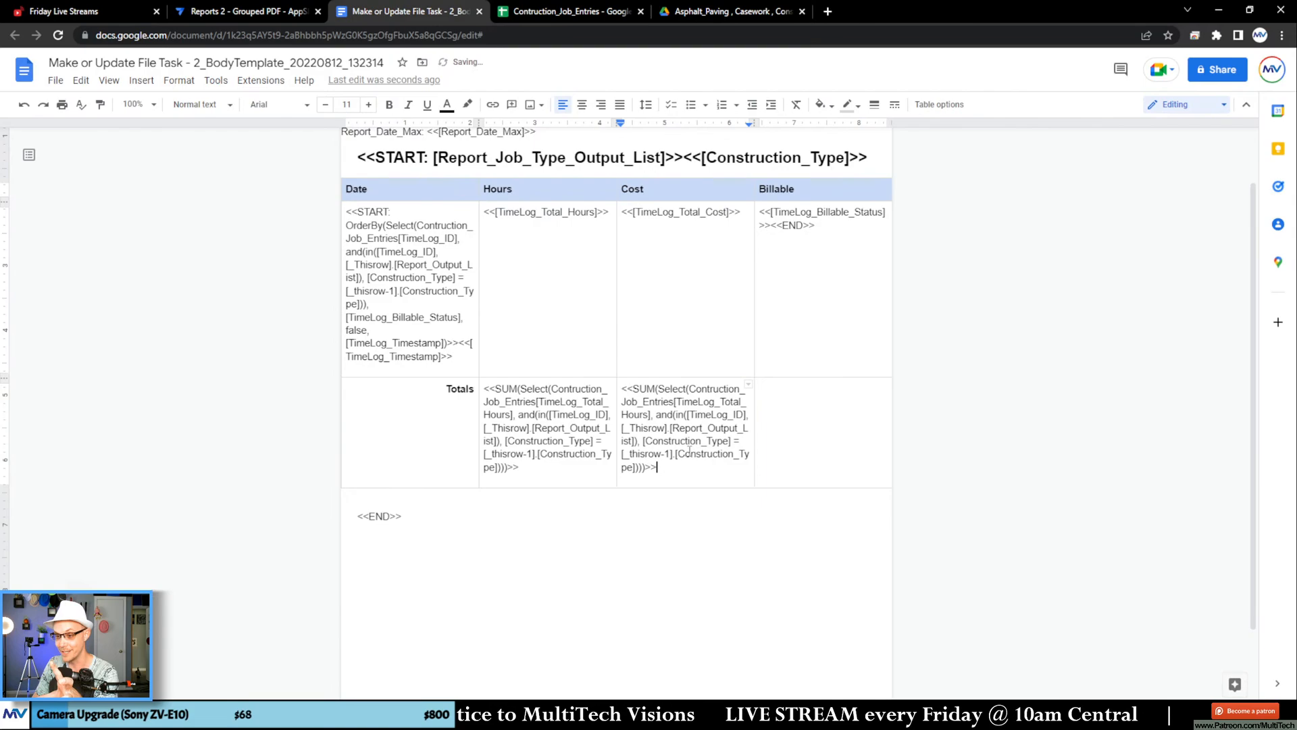
Step: Replace the TimeLog_Total_Hours column in the Totals row's Cost expression with TimeLog_Total_Cost, copied from the Cost cell above
double_click(678, 211)
right_click(678, 211)
click(709, 227)
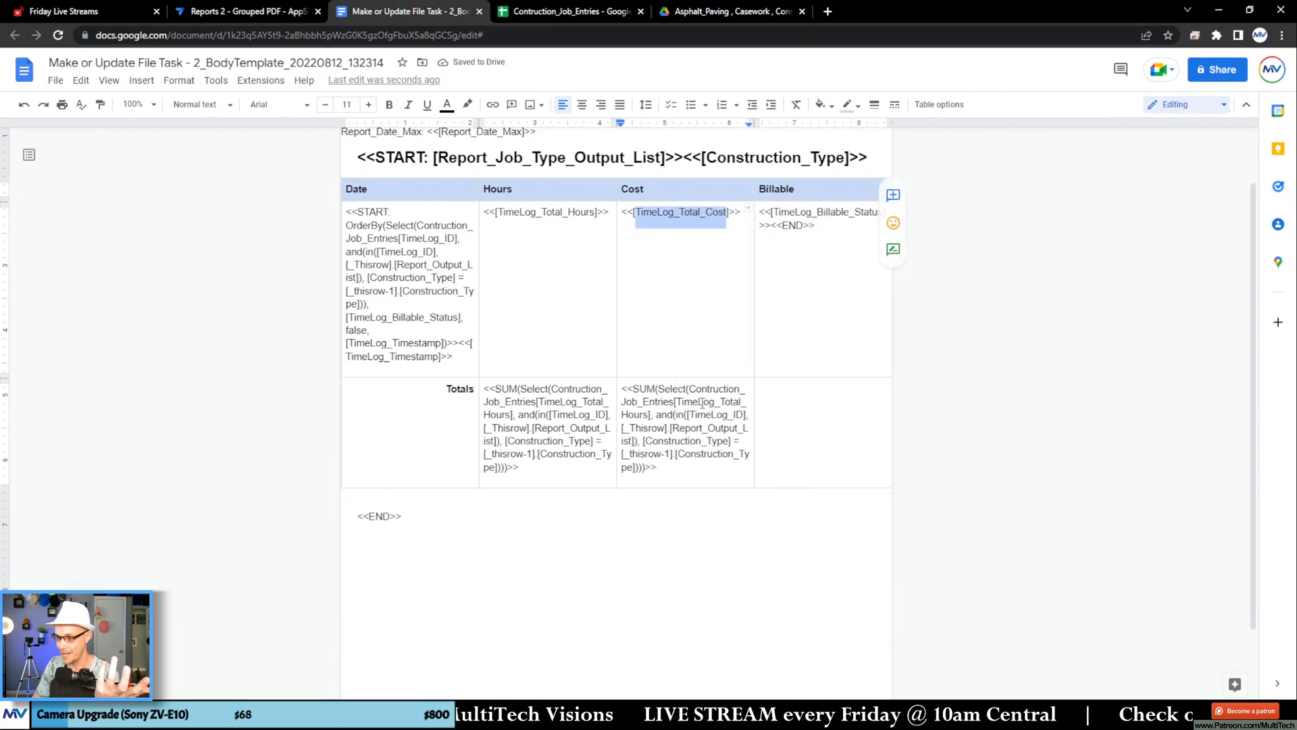
double_click(697, 403)
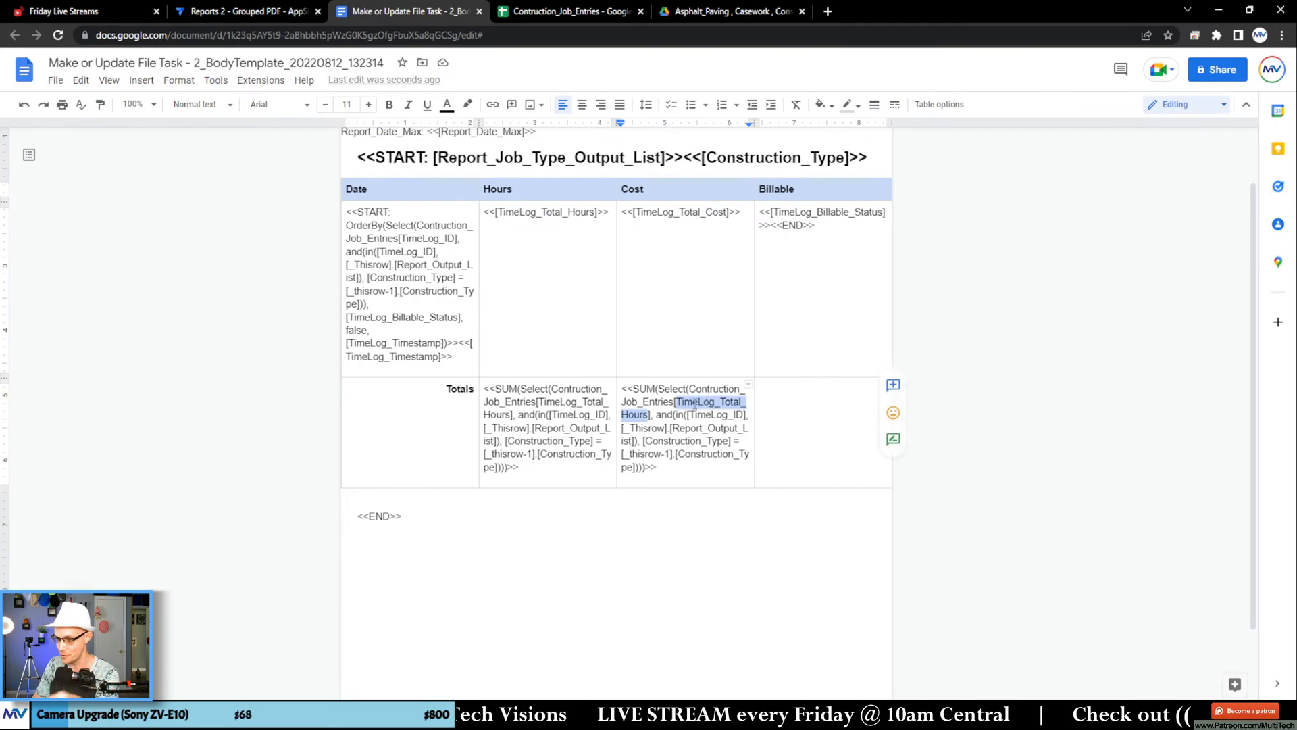
right_click(703, 399)
click(743, 271)
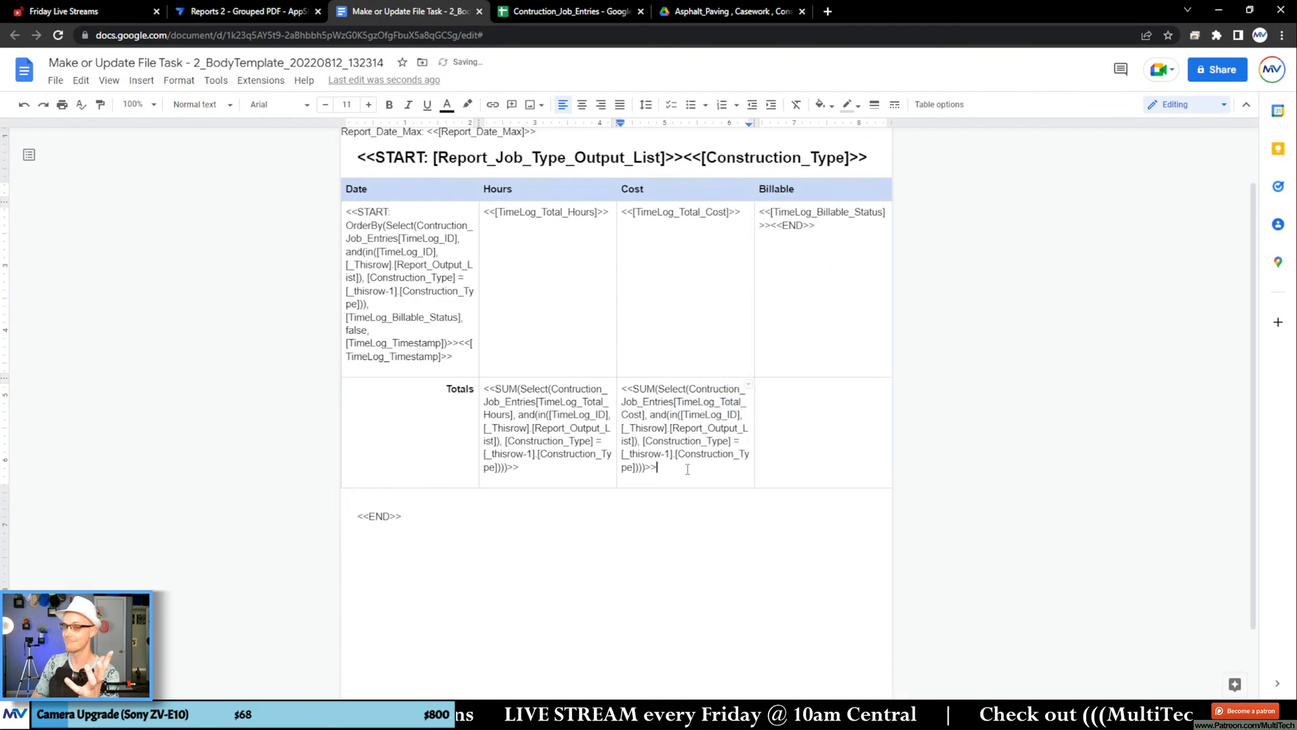
Step: Make the SUM expressions in the Totals row's Hours and Cost cells bold
drag(688, 466, 501, 407)
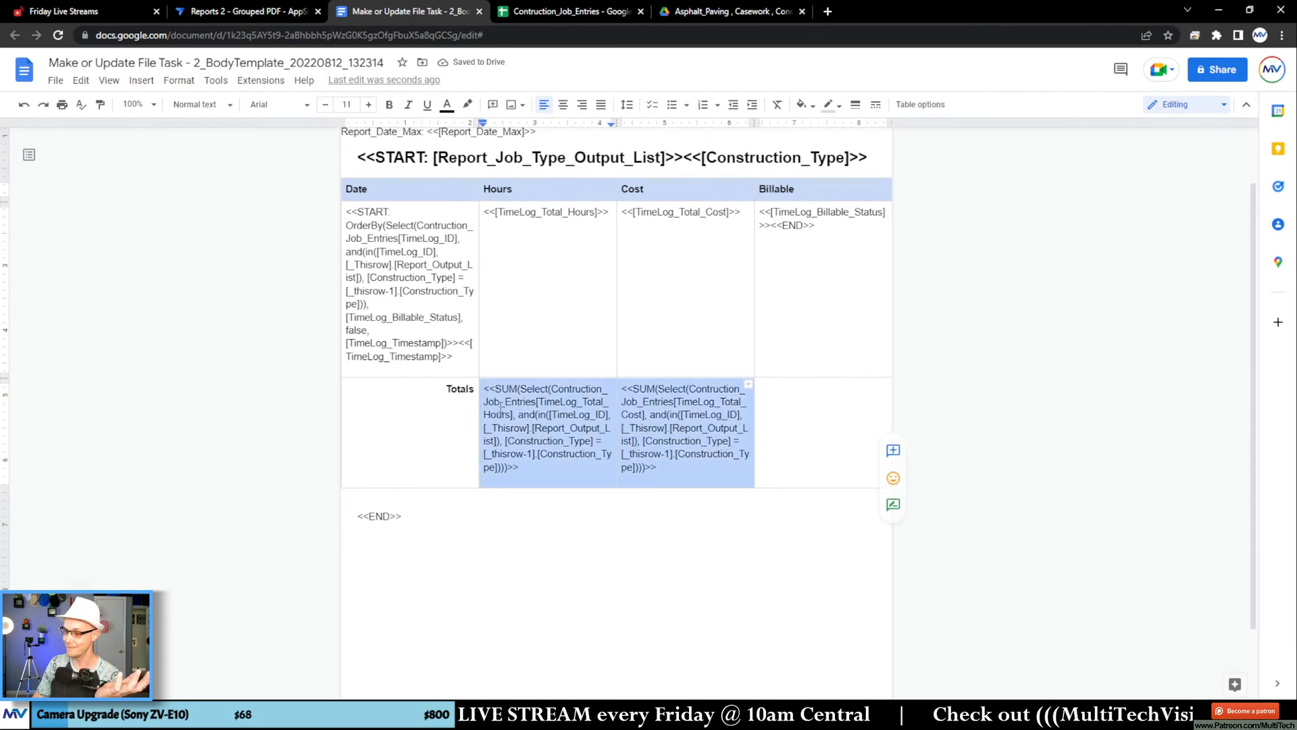
click(389, 105)
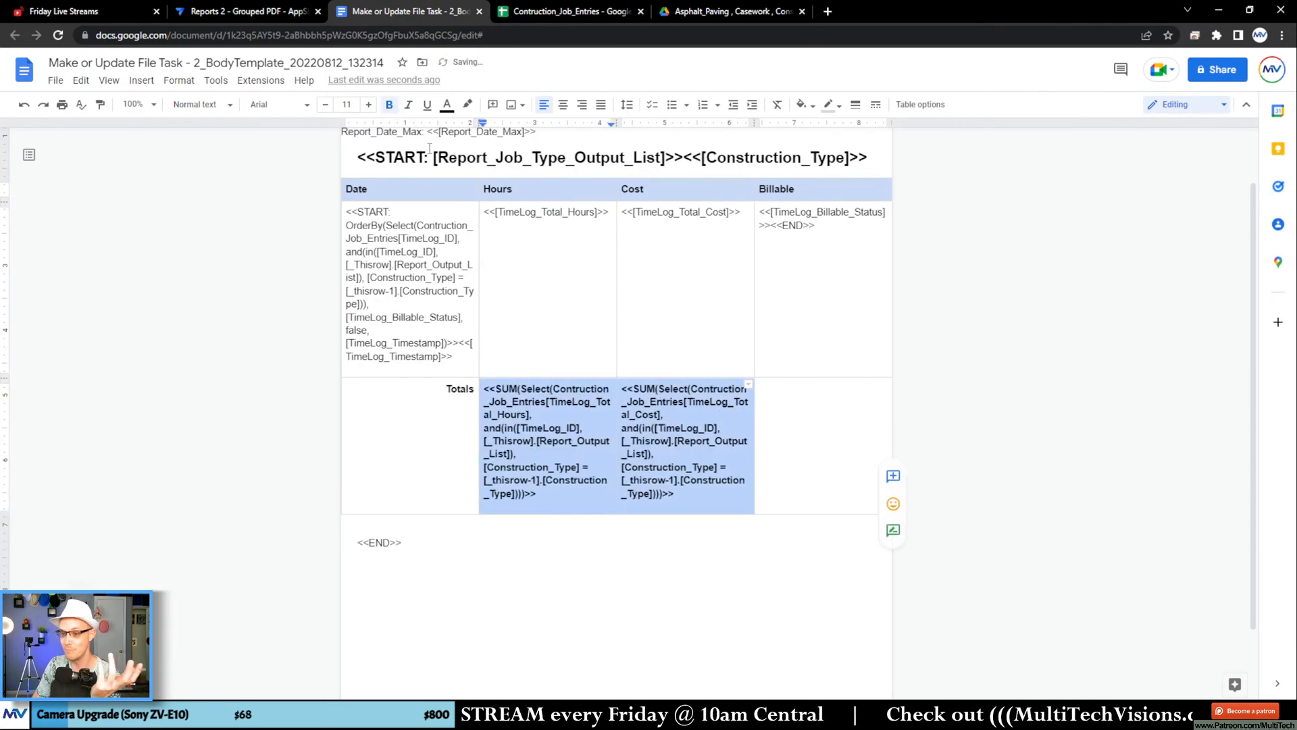
click(524, 455)
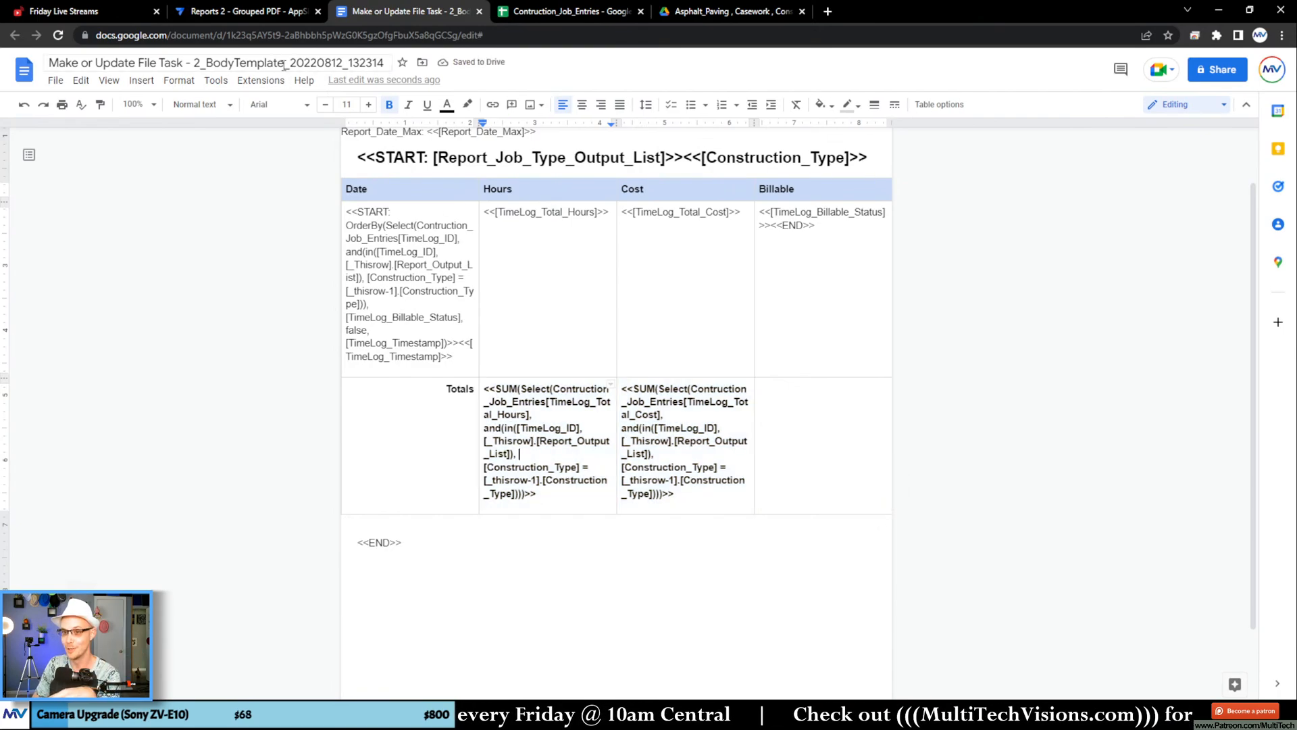
Step: Switch to AppSheet to regenerate the report, and open the updated Report Output 1.pdf in Google Drive
click(282, 18)
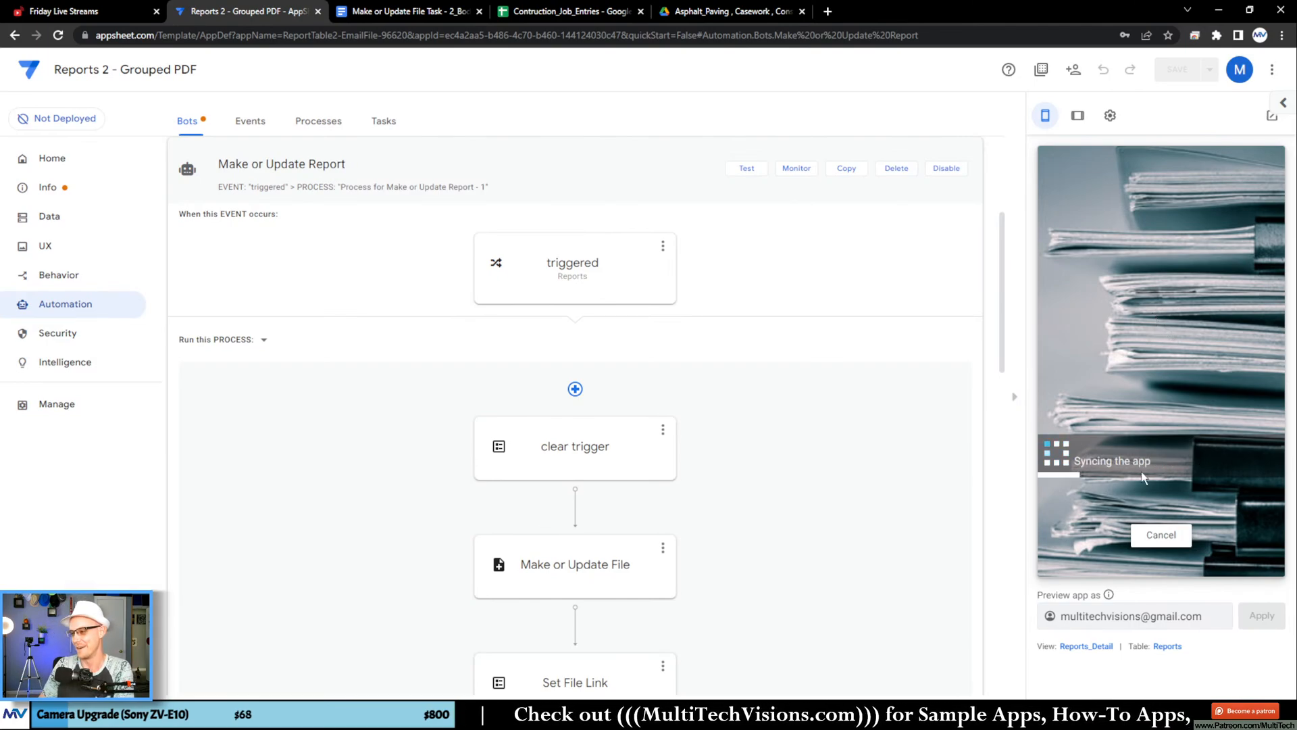
click(729, 11)
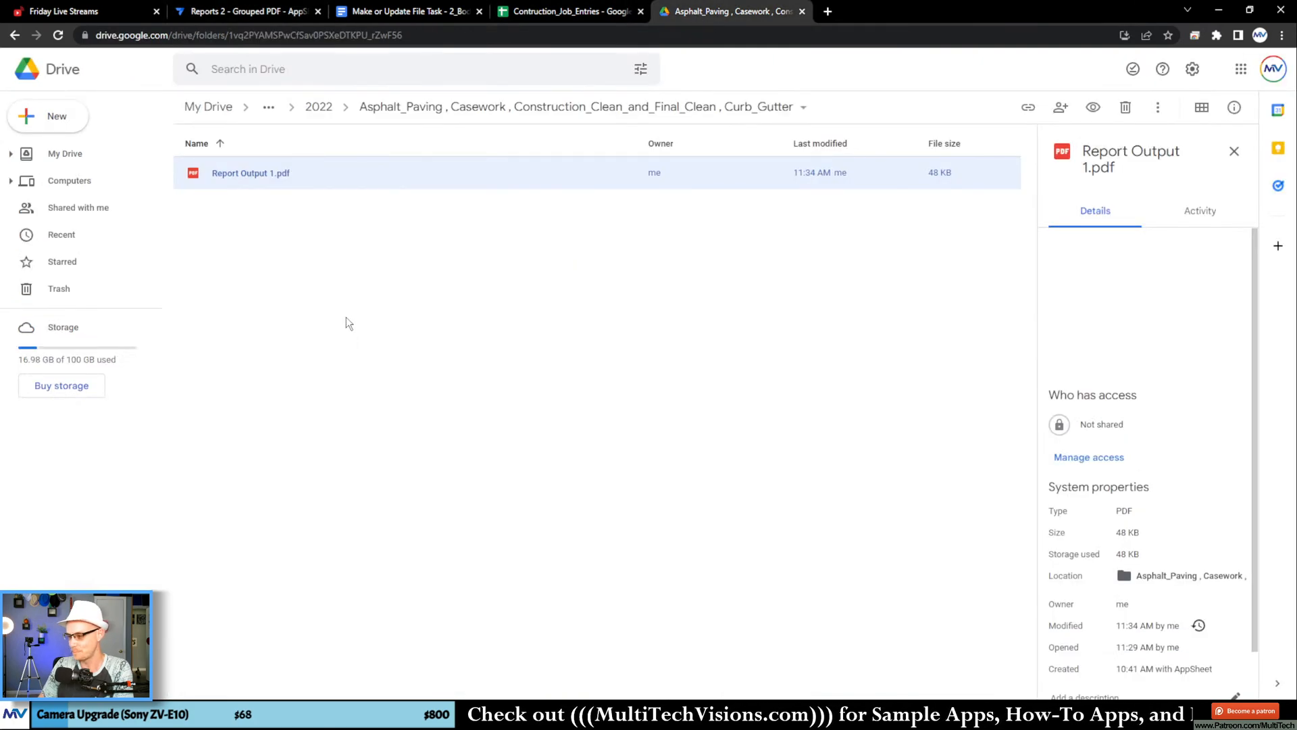
click(346, 318)
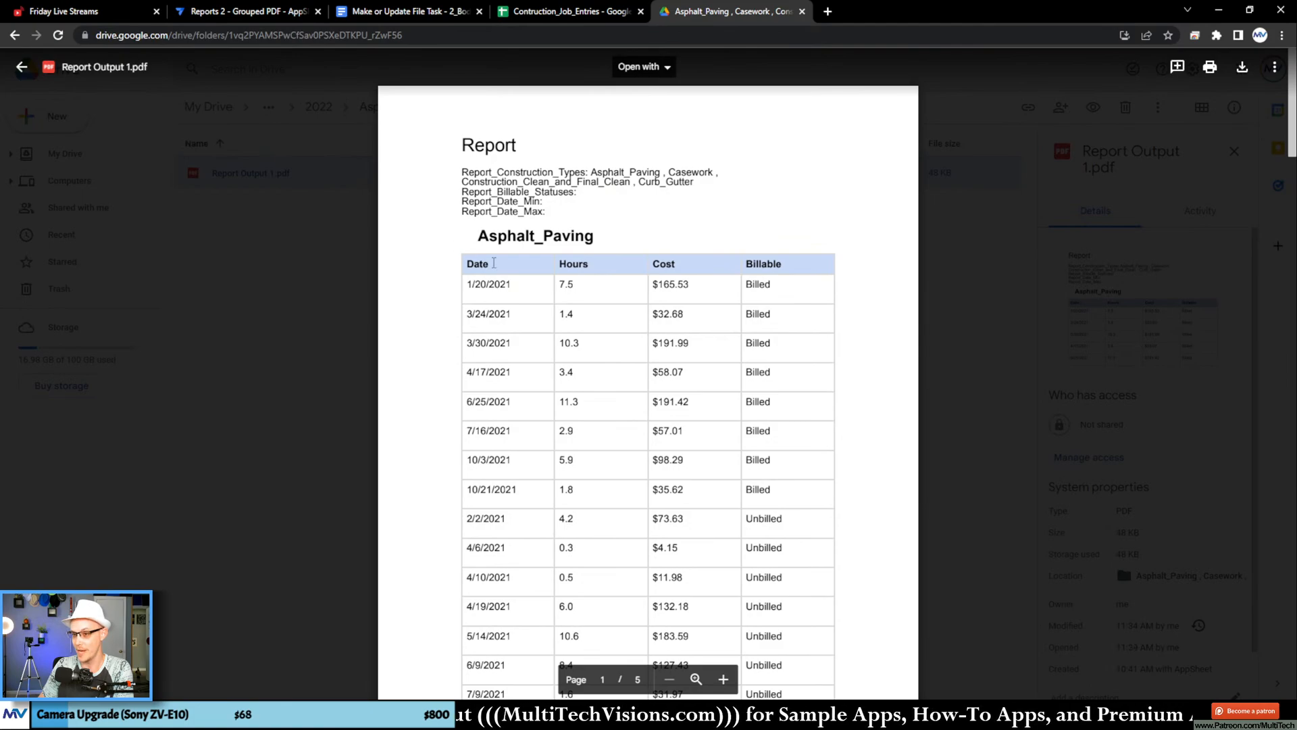
Step: Check the row order in the PDF's Asphalt_Paving table and the hours and cost in its Totals row
drag(465, 282, 772, 491)
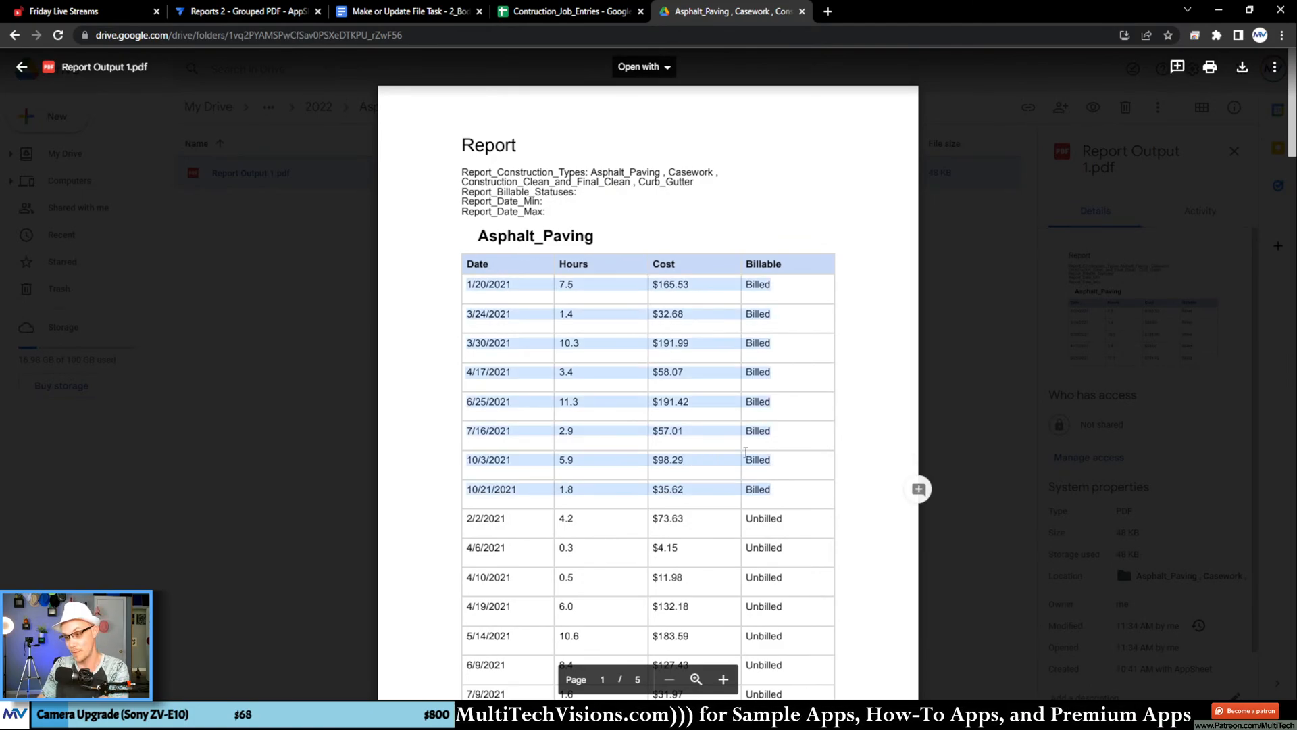
scroll(736, 358, down, 3)
scroll(736, 358, down, 4)
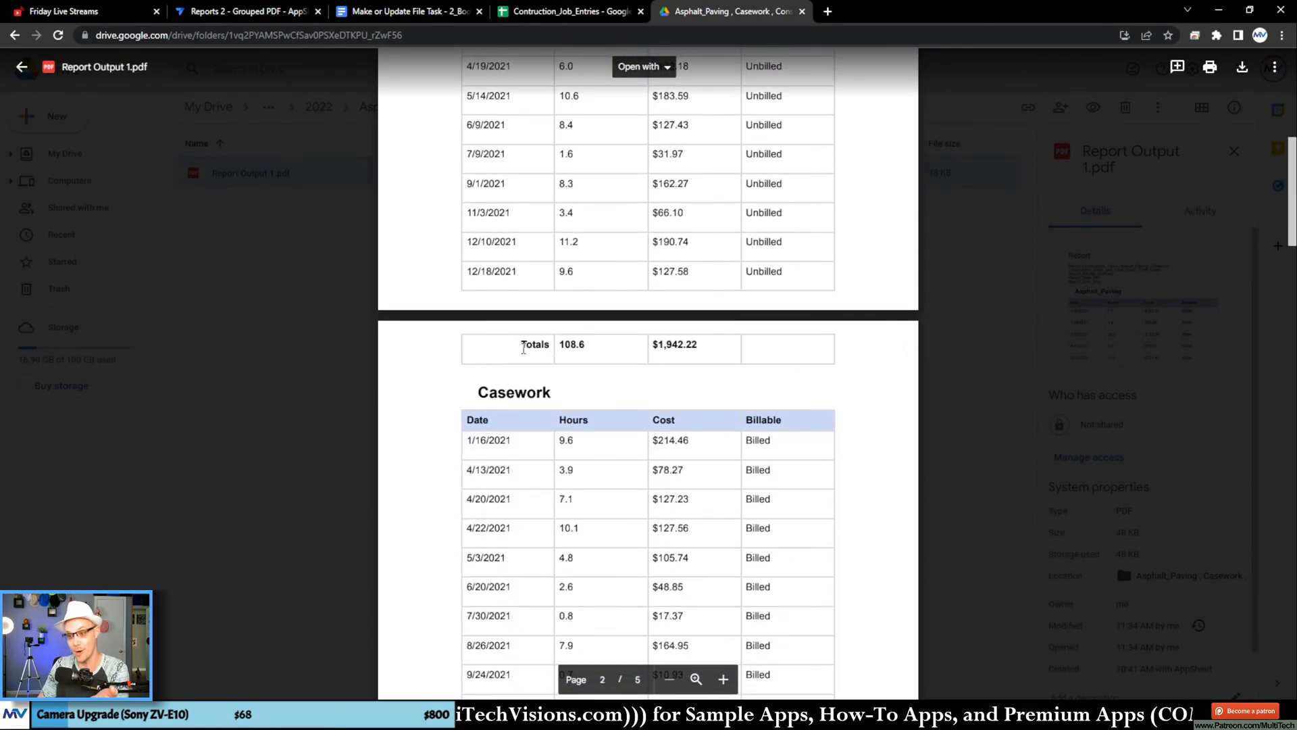
drag(523, 348, 721, 351)
click(767, 354)
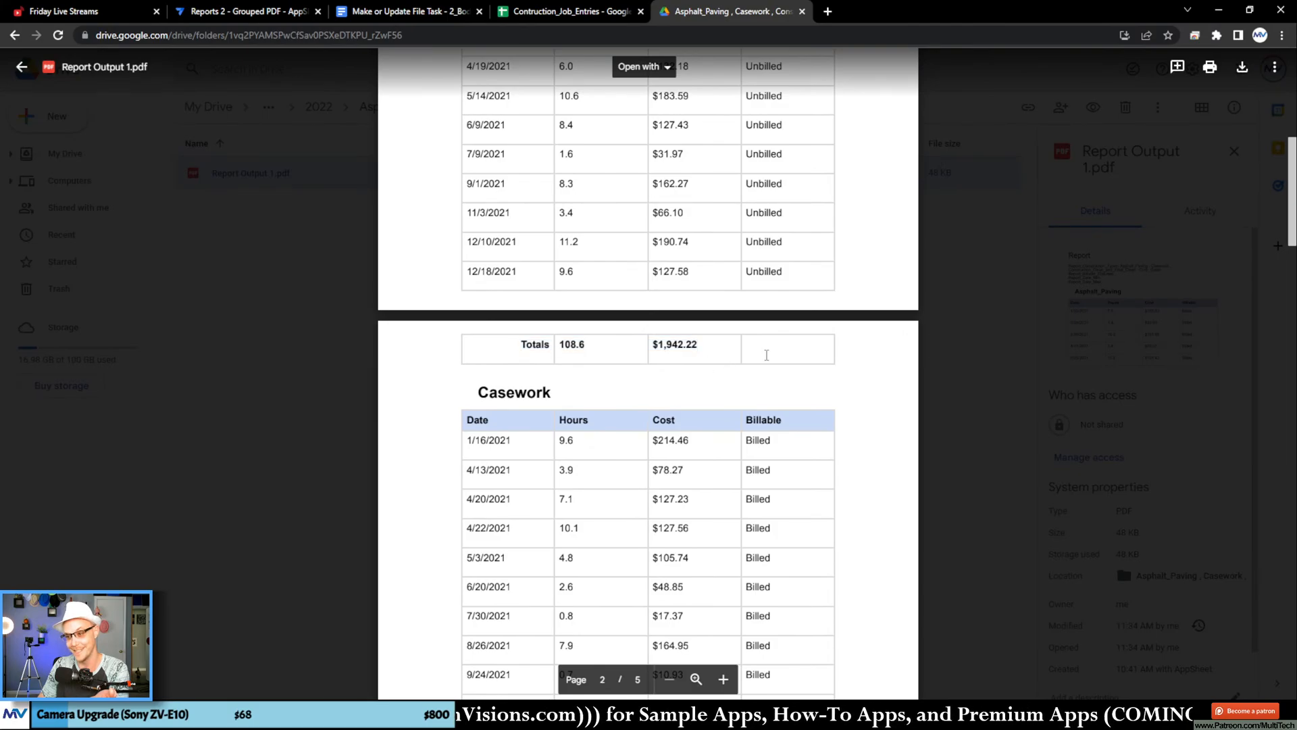